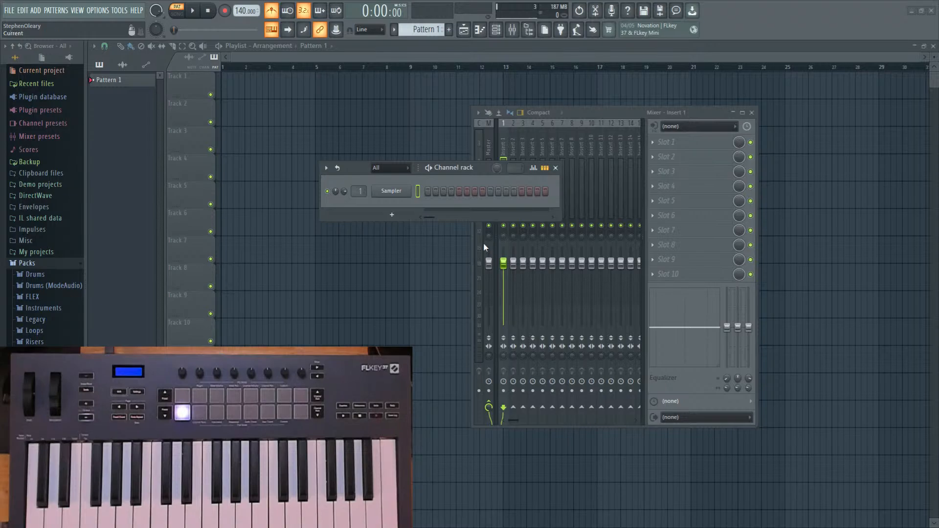
Collapse the Packs folder in the browser and move the Channel rack and Mixer windows apart.
click(27, 262)
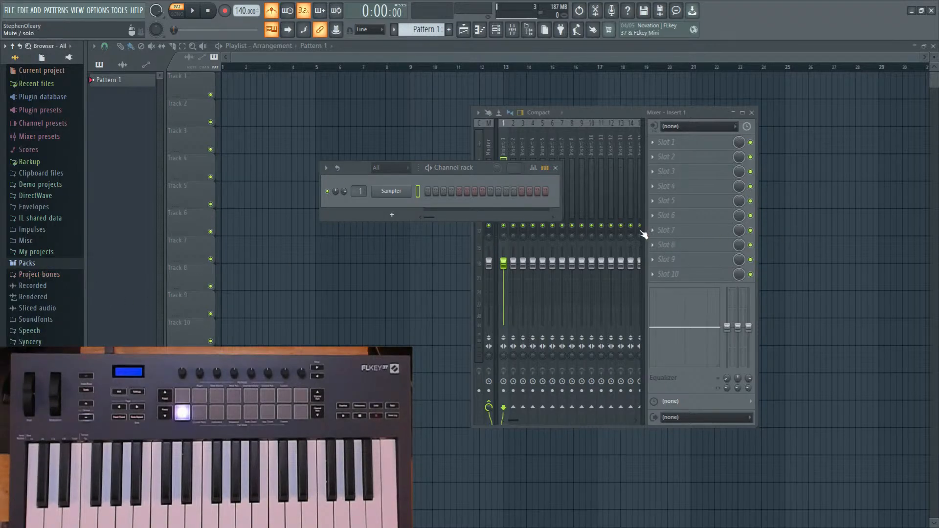
drag(483, 168, 401, 227)
drag(603, 113, 642, 120)
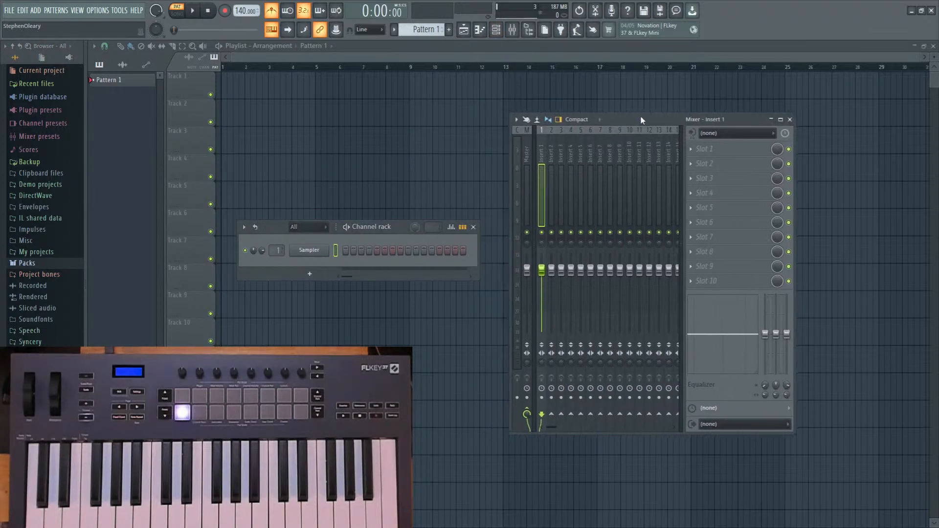
Hide the Channel rack and Mixer windows and switch playback to song mode.
click(496, 30)
key(F8)
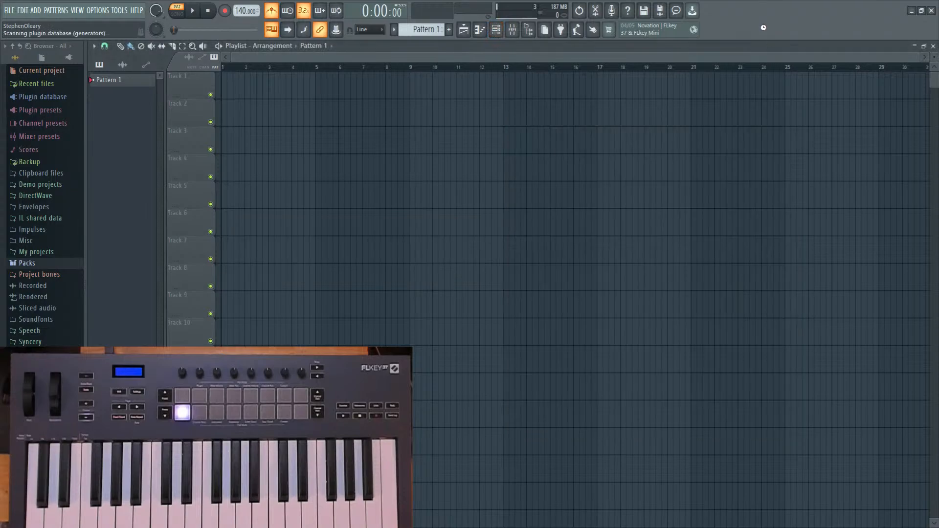
key(F8)
key(l)
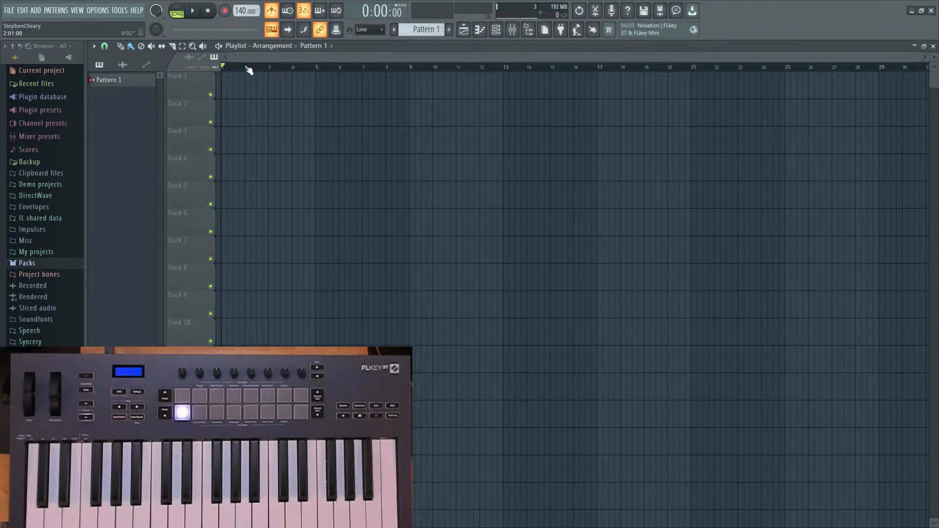
Add automatic time markers at bars 1, 9 and 17, placing Pattern 1 clips on Track 1 at bars 9 and 17.
key(ctrl+t)
click(414, 74)
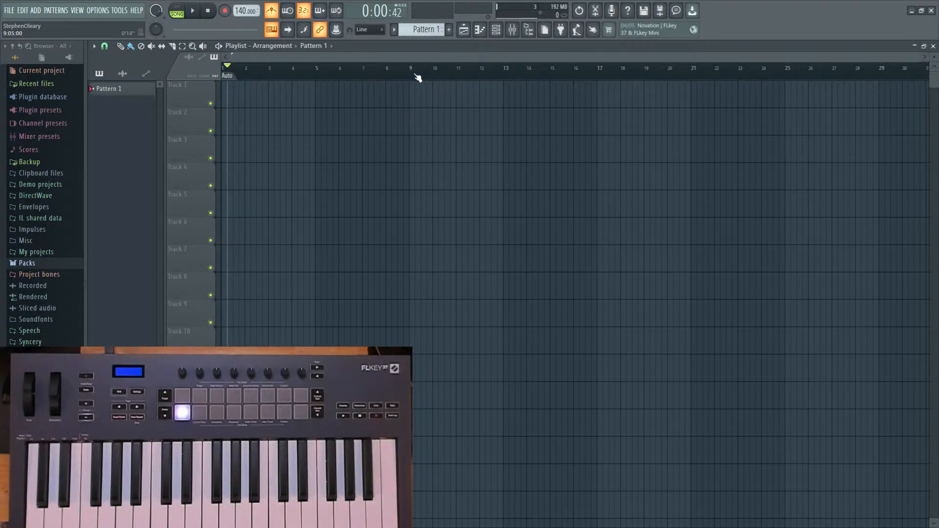
click(412, 97)
click(413, 74)
key(ctrl+t)
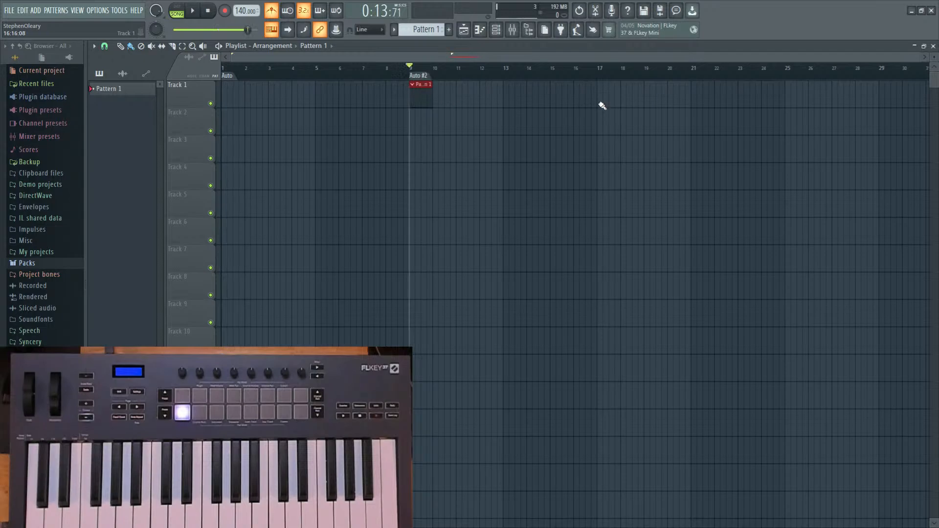
click(601, 95)
click(603, 69)
key(ctrl+t)
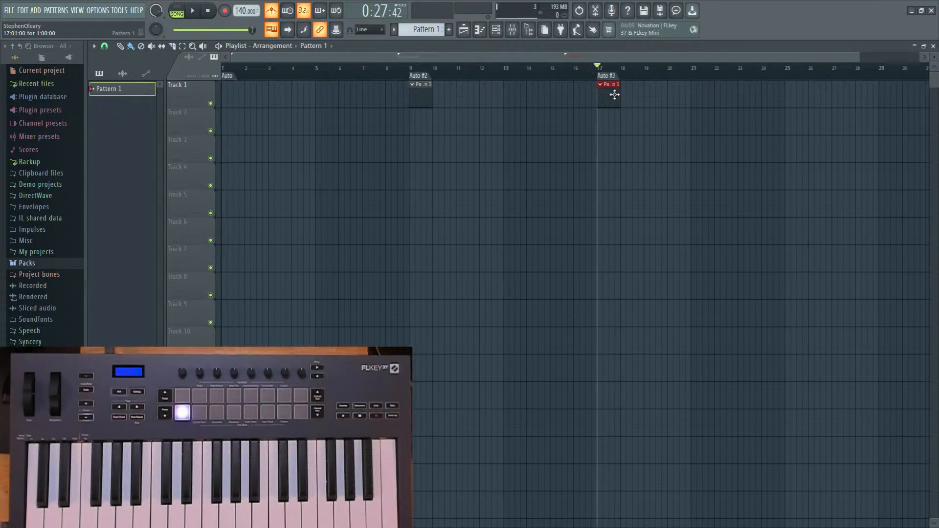
click(100, 10)
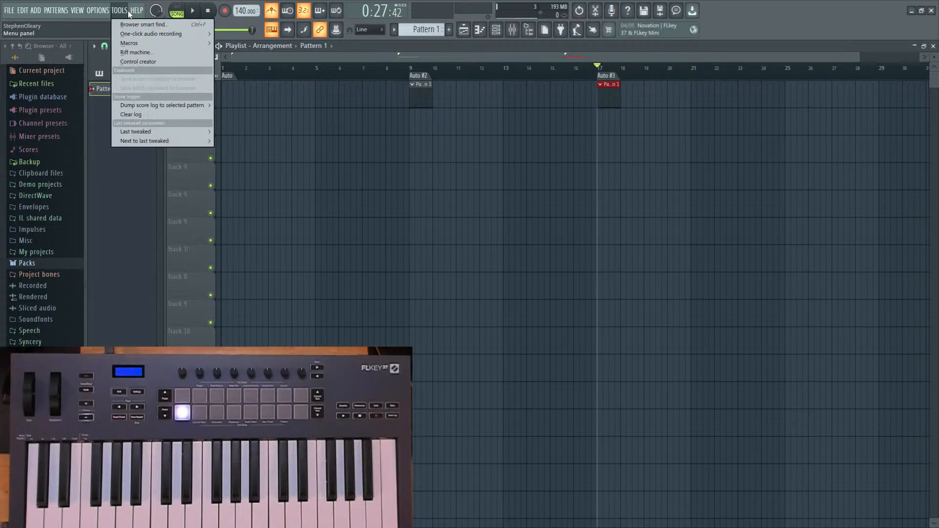
click(426, 133)
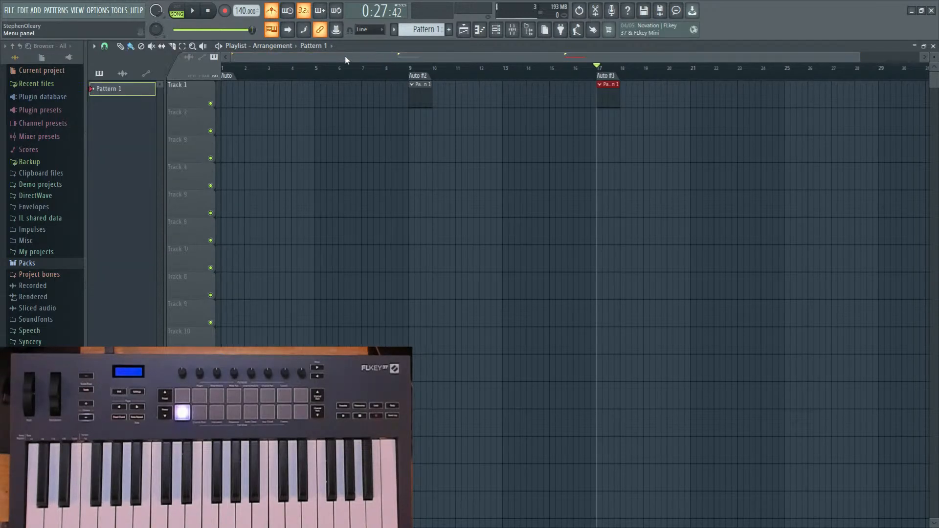
click(94, 46)
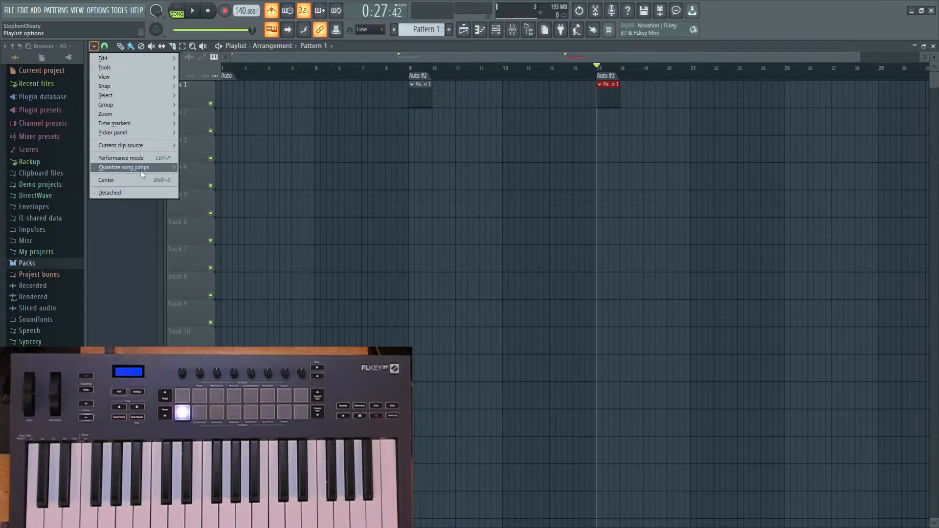
click(278, 110)
key(space)
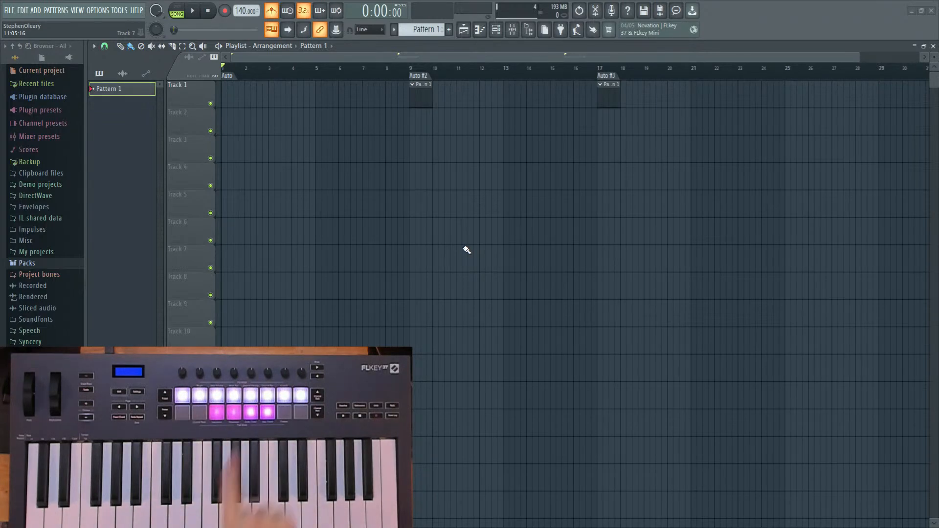
Check the song marker jump and performance mode channels in the MIDI settings, and play the arrangement to test marker jumps.
click(98, 10)
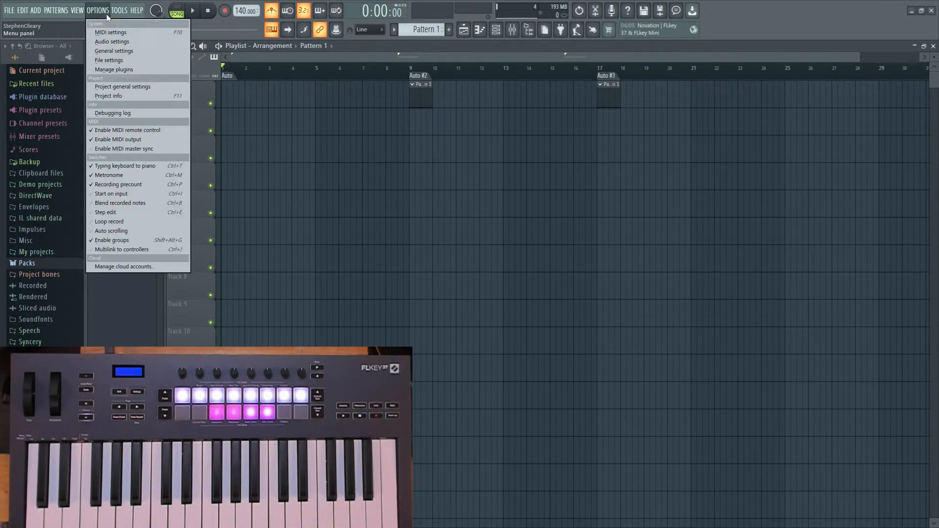
click(105, 31)
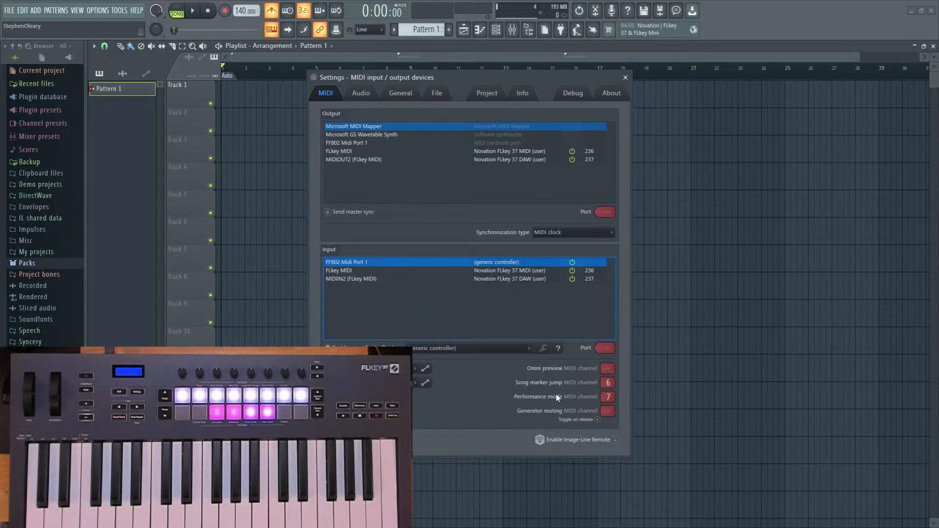
click(626, 78)
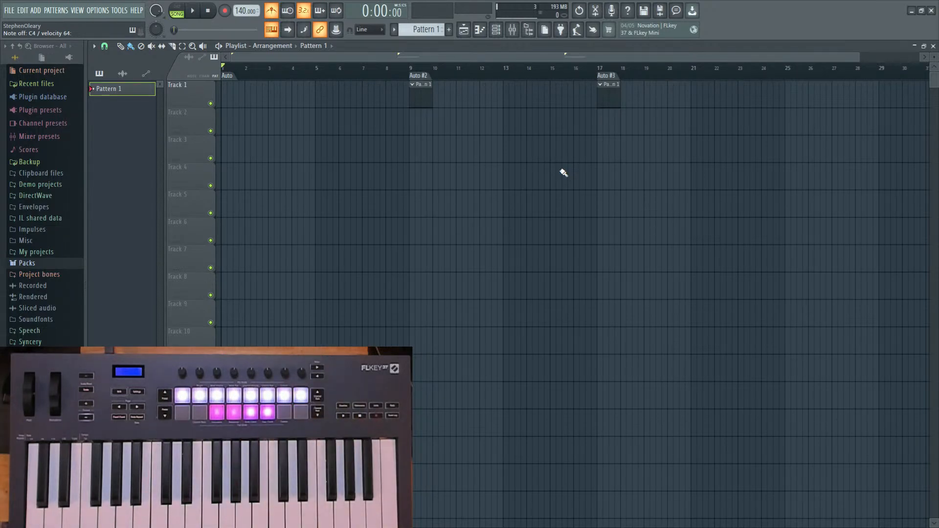
key(space)
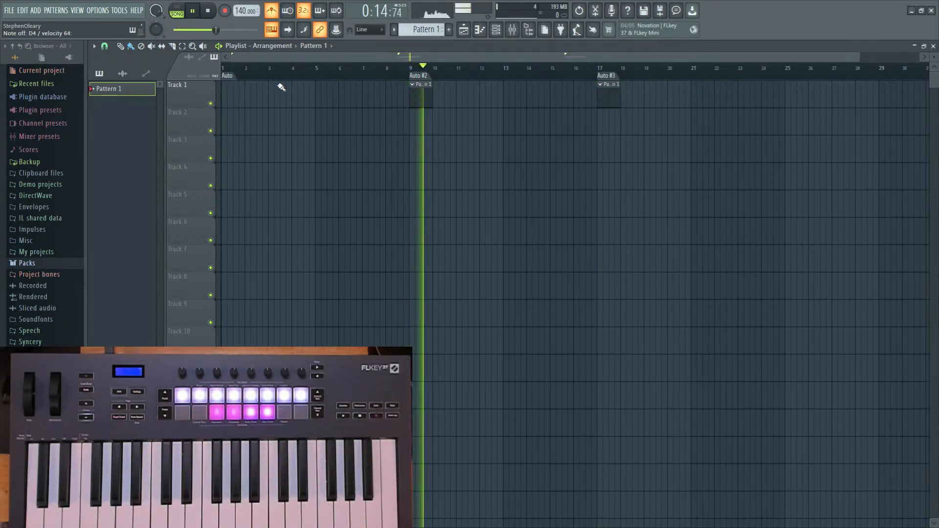
key(space)
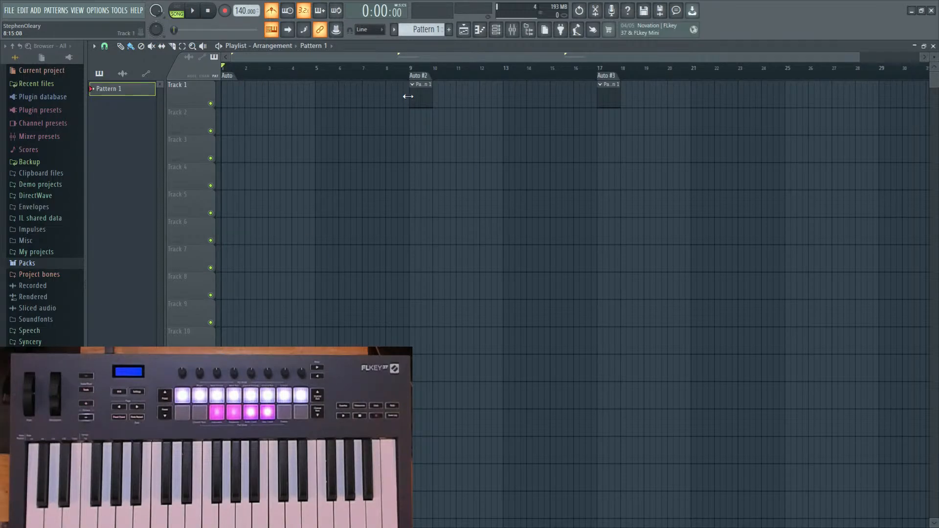
Place extra Pattern 1 clips on Track 2 near bars 9 and 11 and on Track 1 at bar 10.
click(418, 131)
click(435, 100)
click(458, 125)
Delete all Pattern 1 clips from Tracks 1 and 2, keeping the time markers.
right_click(472, 131)
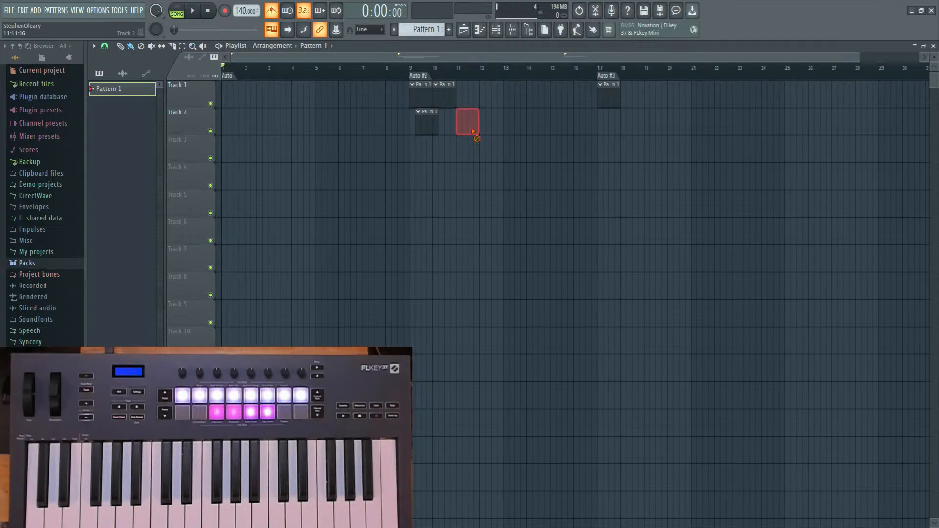
right_click(431, 123)
right_click(421, 101)
right_click(441, 105)
right_click(605, 105)
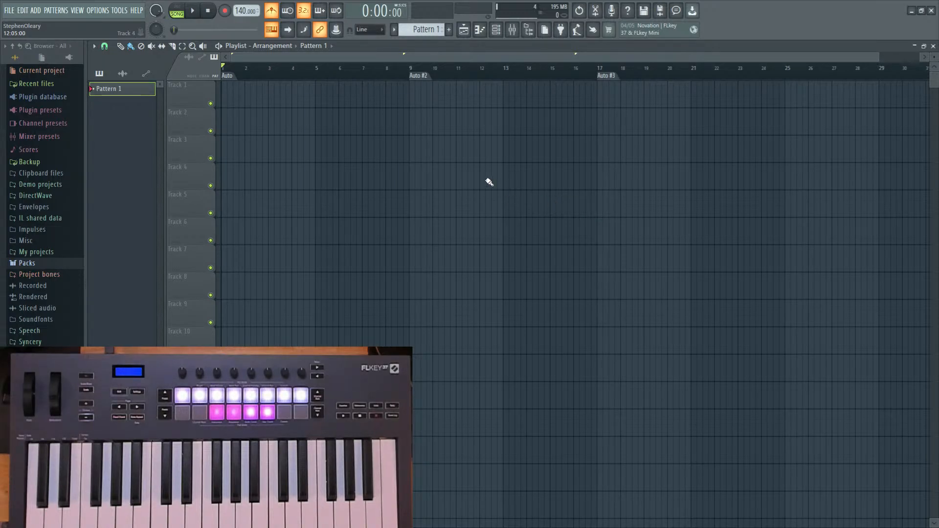
Start a new empty project without saving the changes to untitled.flp.
click(8, 11)
click(22, 20)
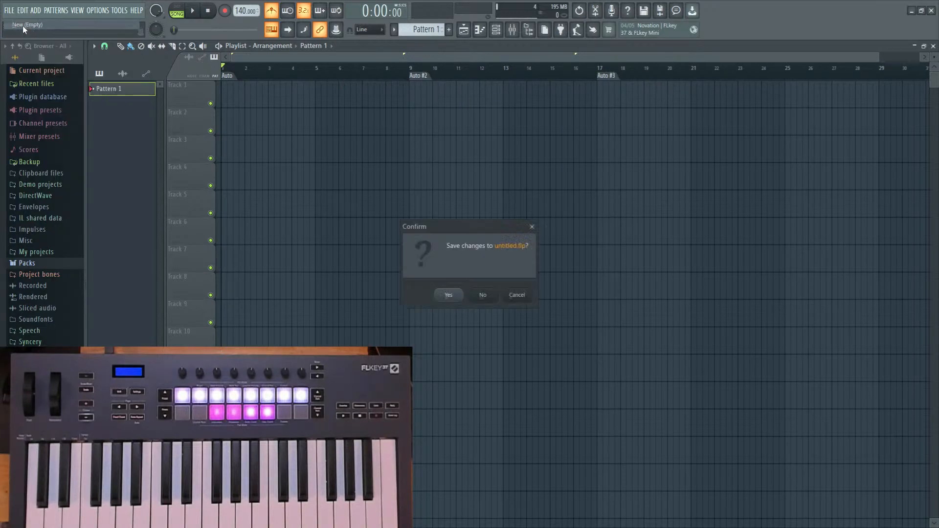
click(477, 293)
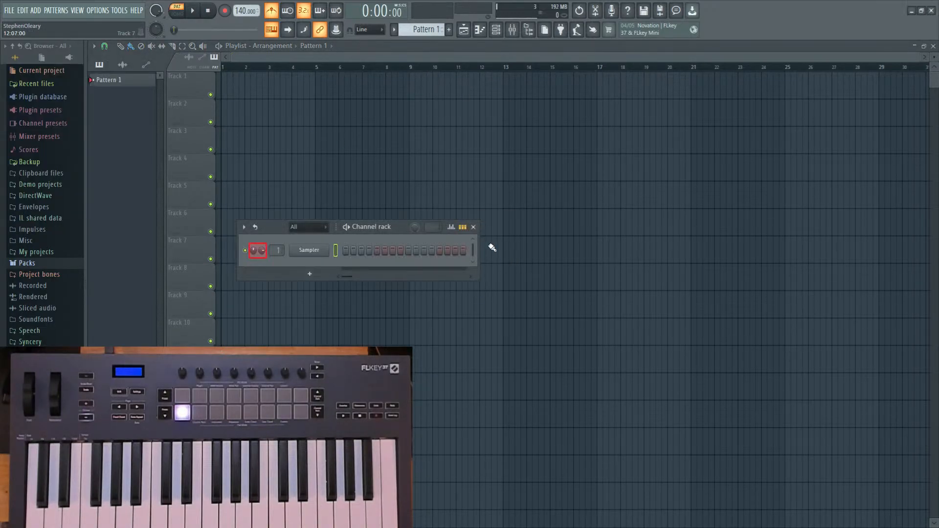
Replace the Sampler channel with Patcher and move the Patcher window clear of the Channel rack.
drag(400, 230, 530, 190)
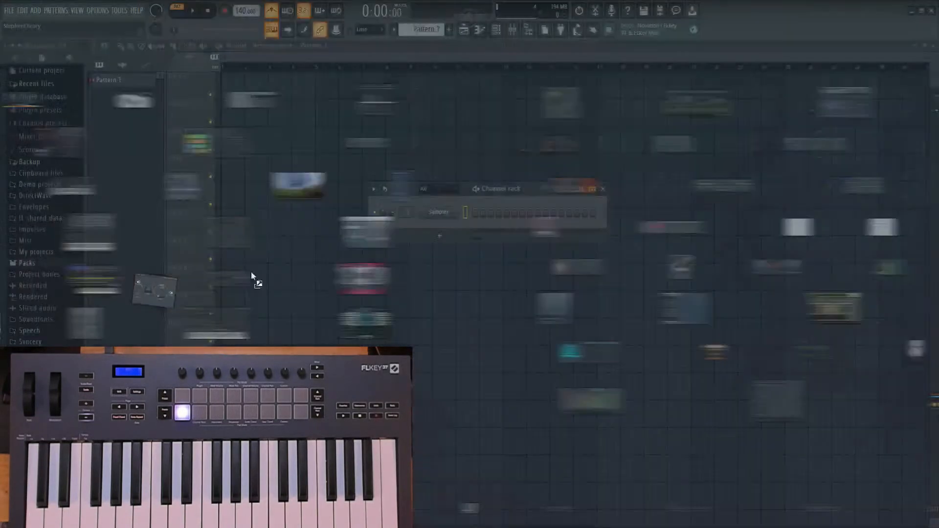
drag(252, 272, 450, 211)
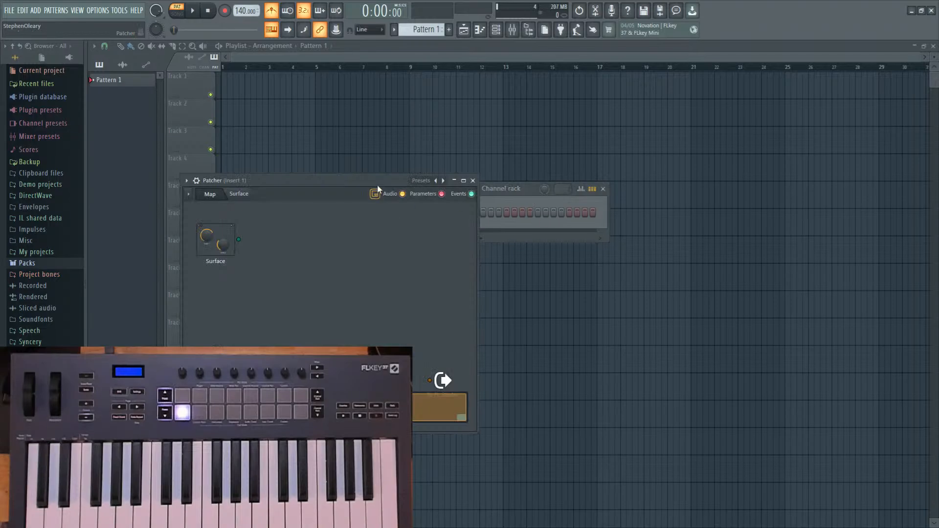
drag(378, 189, 781, 140)
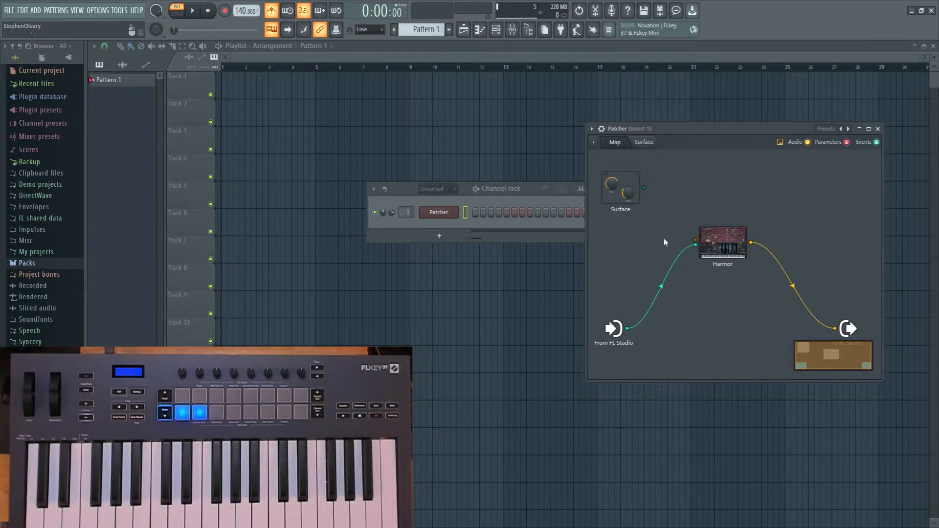
Examine the lower octaves in the Patcher channel's piano roll and bring back the Channel rack and Patcher window.
right_click(441, 221)
click(471, 210)
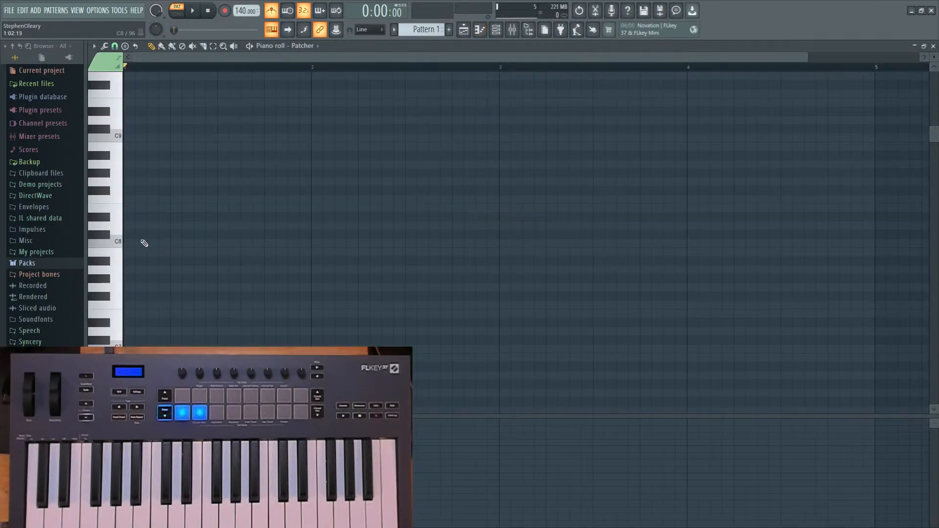
scroll(144, 243, down, 15)
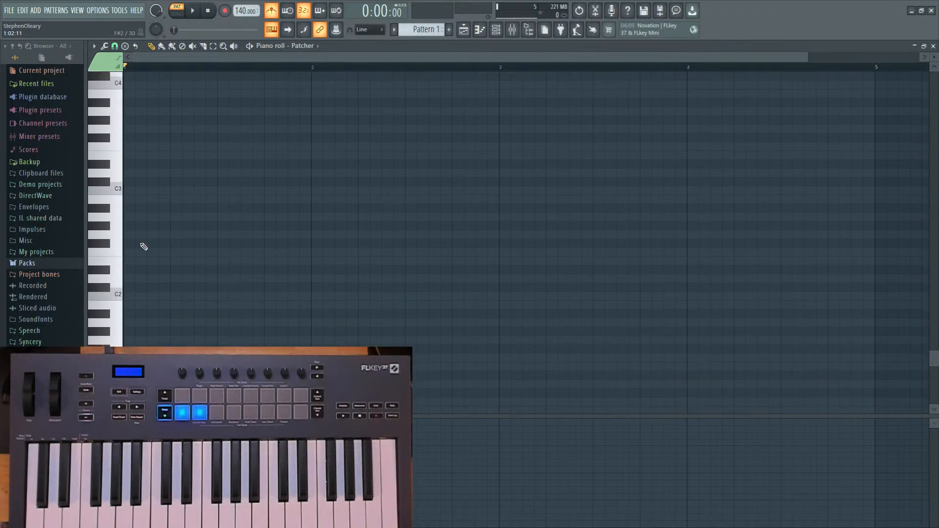
scroll(388, 251, up, 2)
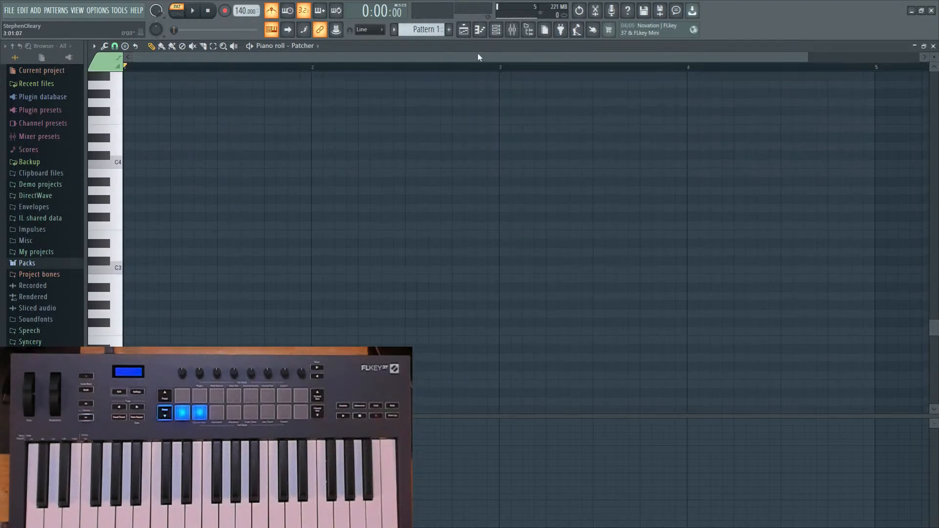
click(495, 29)
click(452, 217)
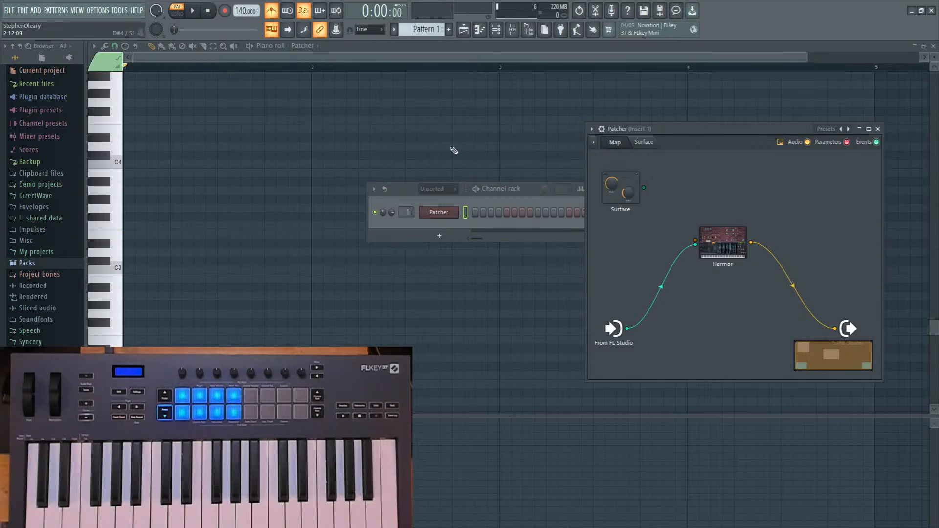
Add a Glow Dot knob to Patcher's control surface and enlarge it.
click(644, 142)
click(623, 166)
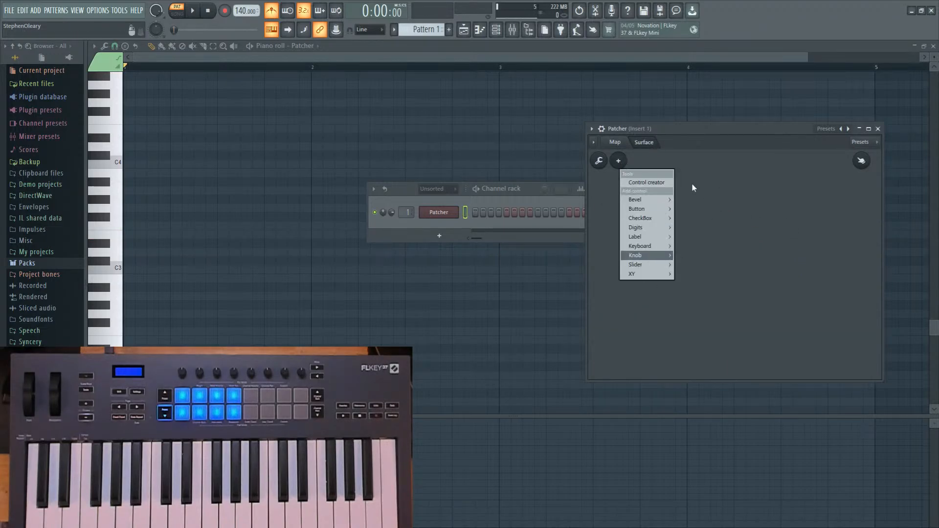
mouse_move(645, 255)
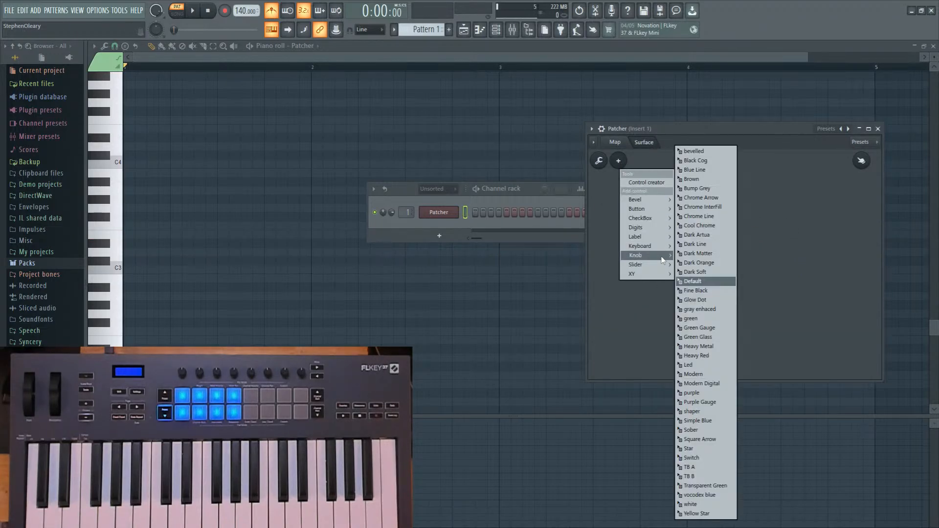
click(715, 301)
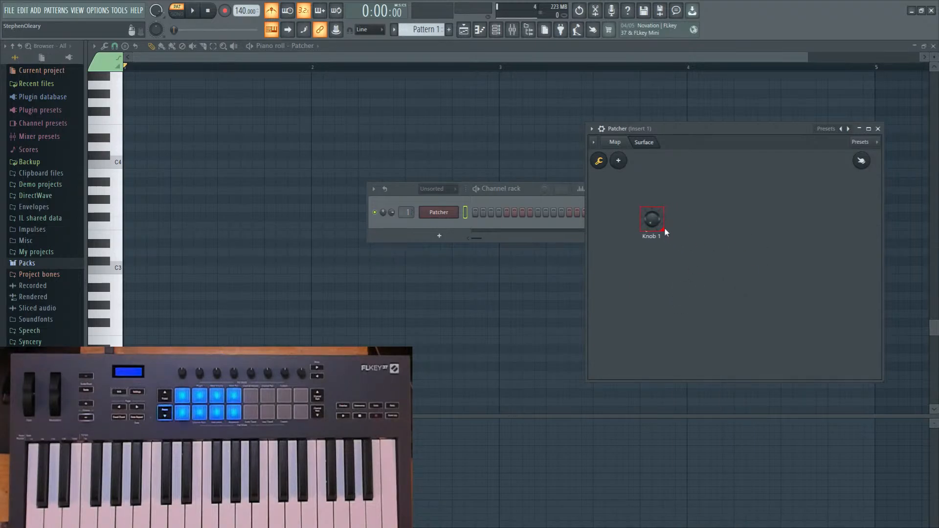
drag(662, 231, 705, 282)
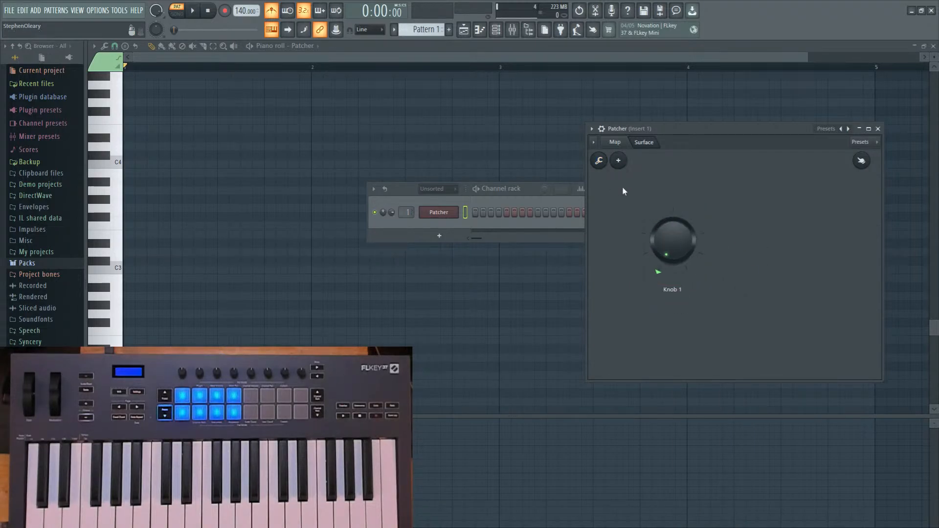
right_click(668, 237)
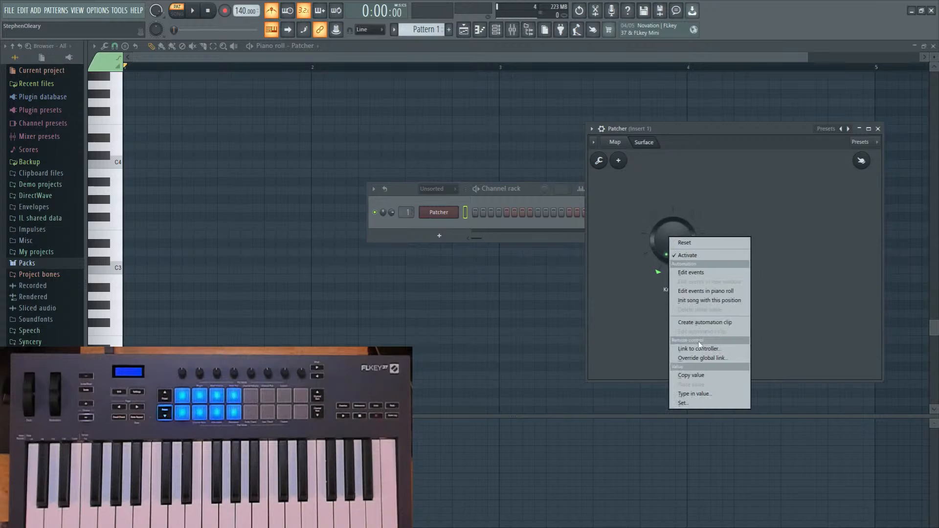
click(700, 346)
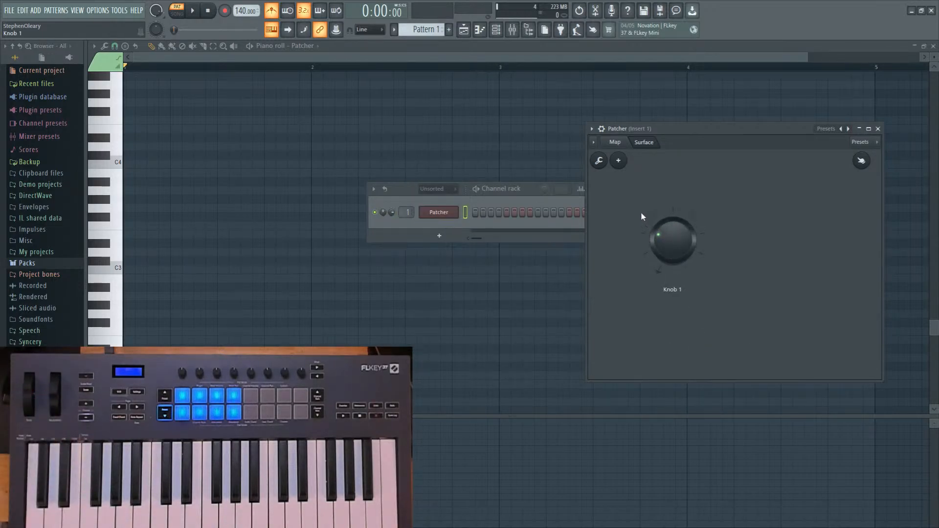
click(602, 129)
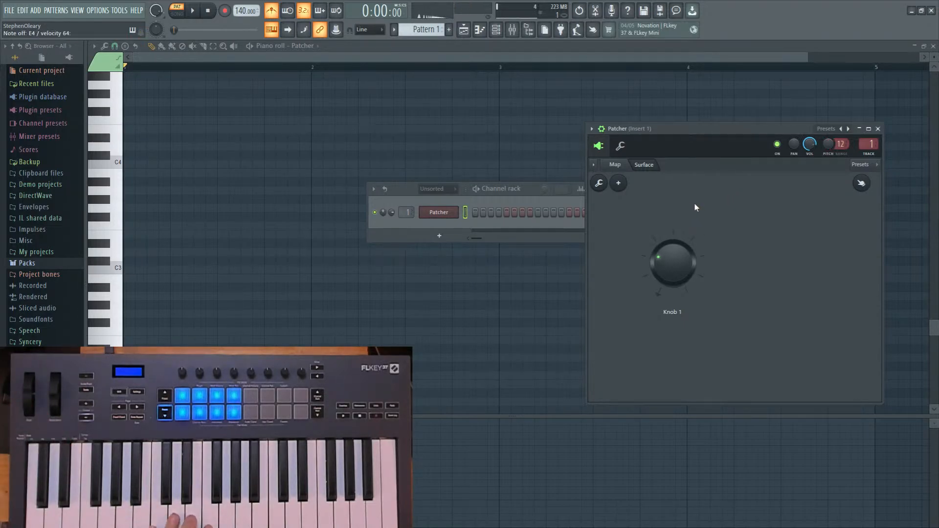
Add a second knob in the Modern style to Patcher's control surface.
click(618, 183)
mouse_move(662, 281)
click(695, 316)
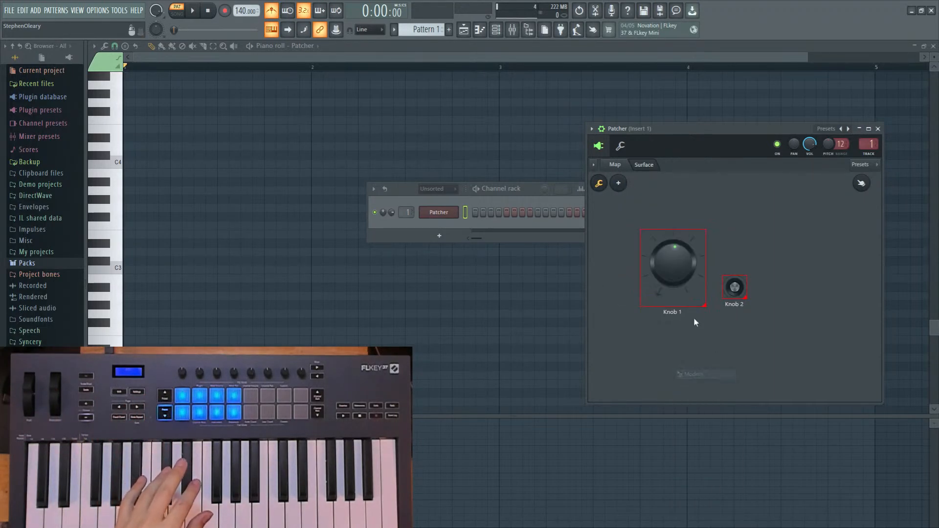
Leave surface editing, activate Knob 2 for automation and link it to a hardware controller.
click(599, 183)
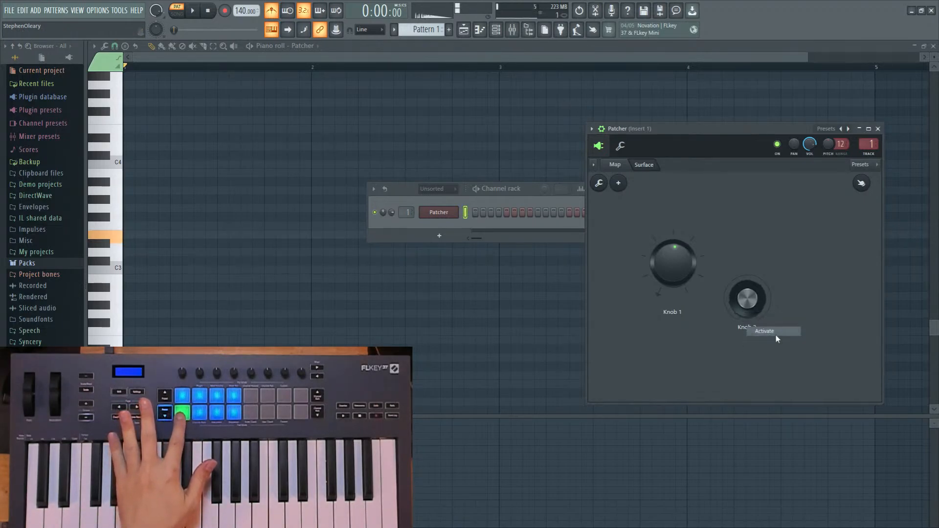
right_click(749, 305)
click(783, 426)
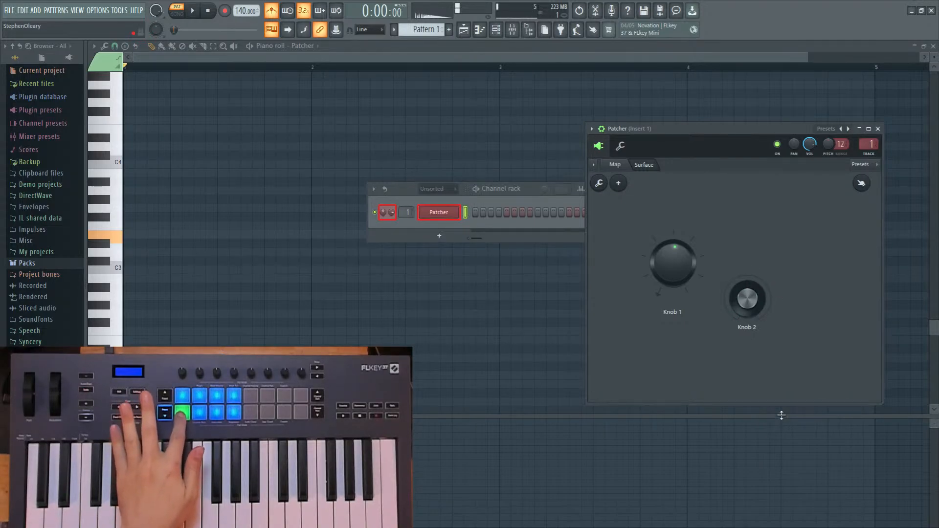
Open Harmor from Patcher's map and activate its X, Y and Z modulation parameters.
click(615, 165)
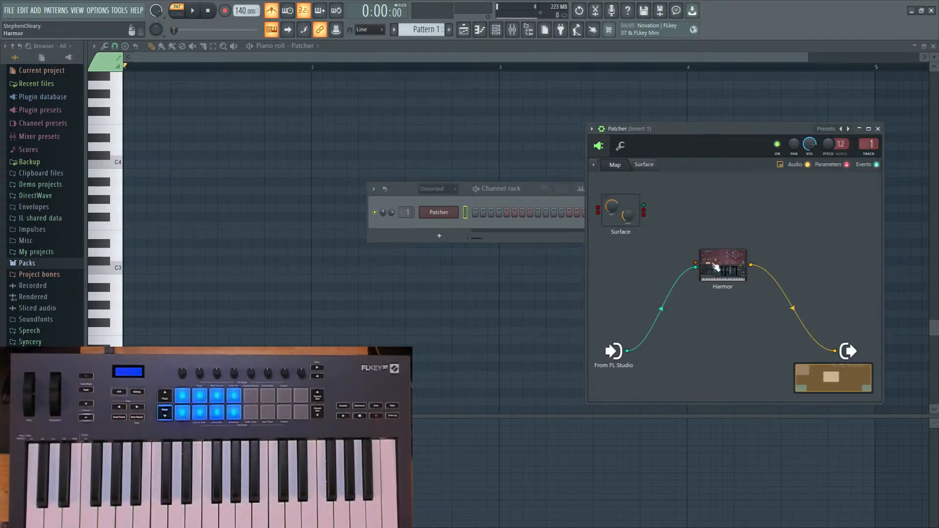
click(714, 268)
drag(501, 107, 706, 101)
right_click(581, 365)
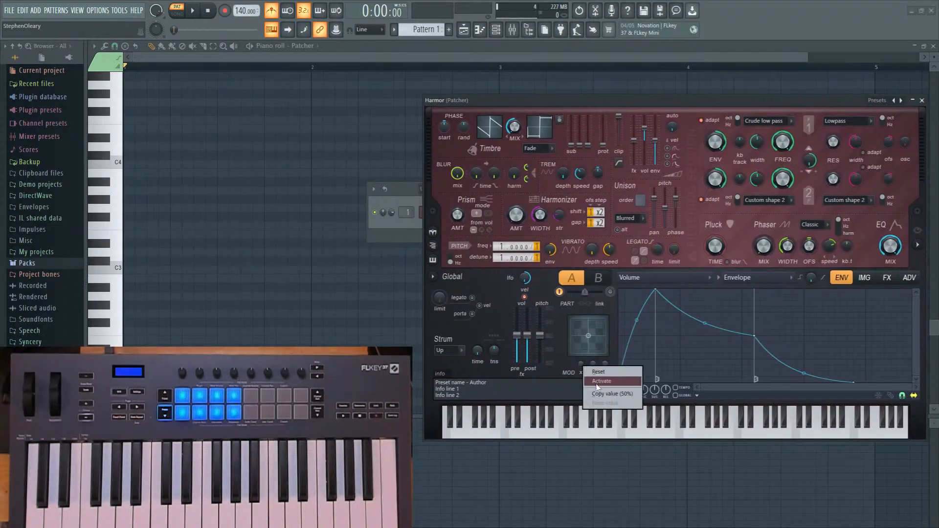
right_click(592, 364)
right_click(604, 365)
click(626, 384)
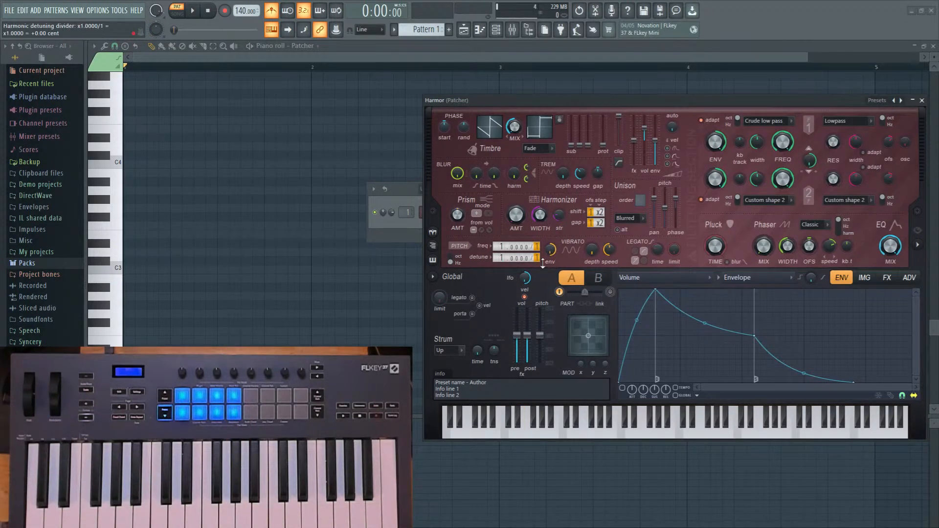
Close Harmor and connect the Surface's two knob outputs to Harmor's parameter inputs in Patcher's map.
scroll(540, 248, up, 1)
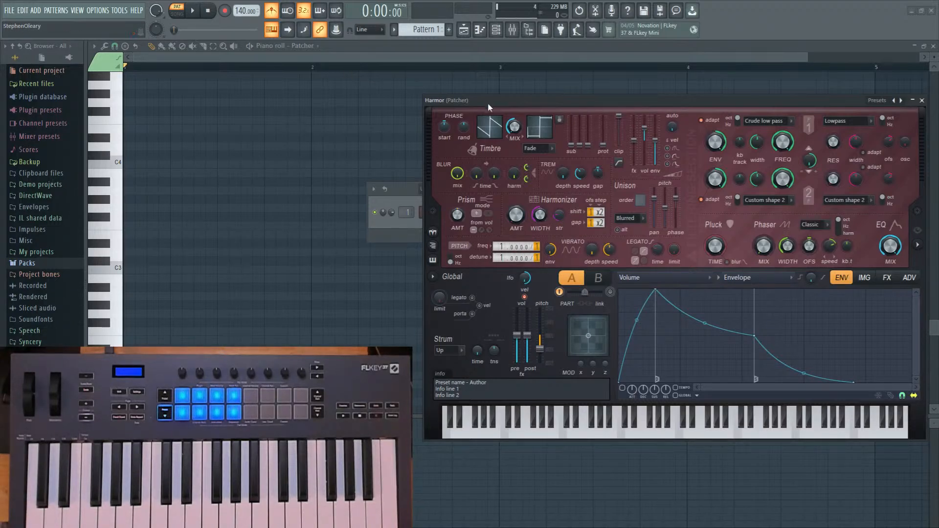
drag(488, 107, 486, 104)
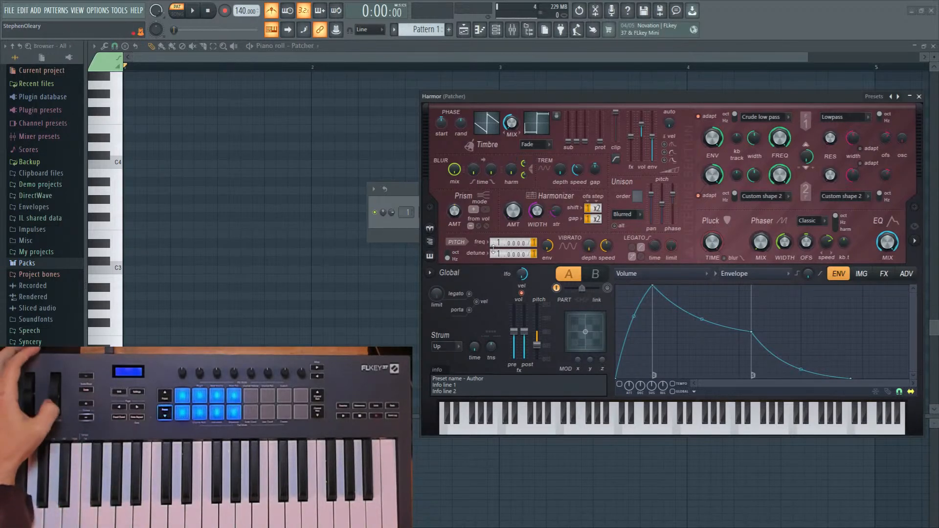
click(918, 96)
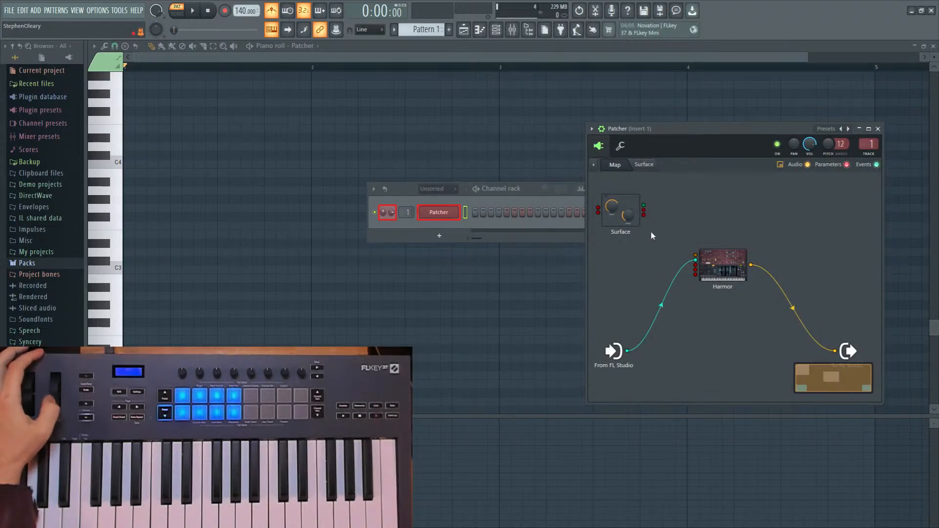
drag(643, 210, 695, 269)
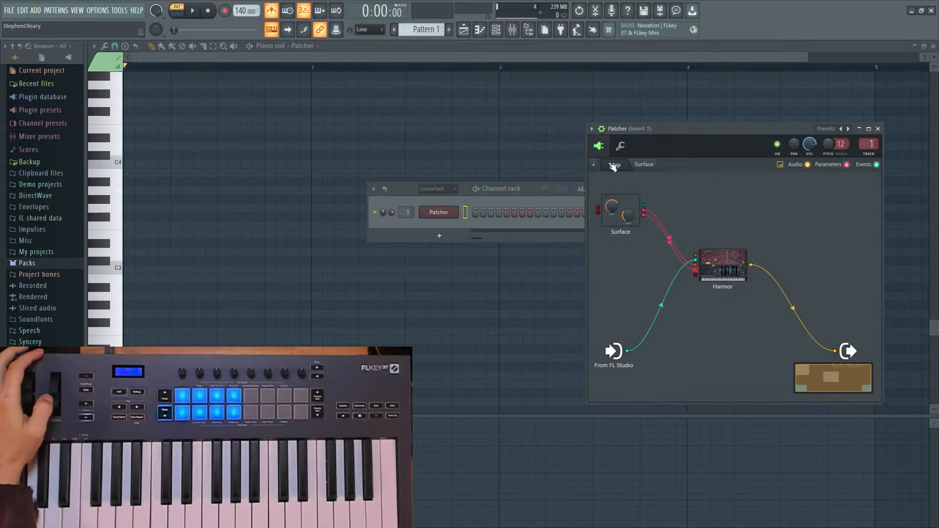
Add a third knob in the Fine Black style to the control surface, placed above Knob 2 and enlarged.
click(644, 165)
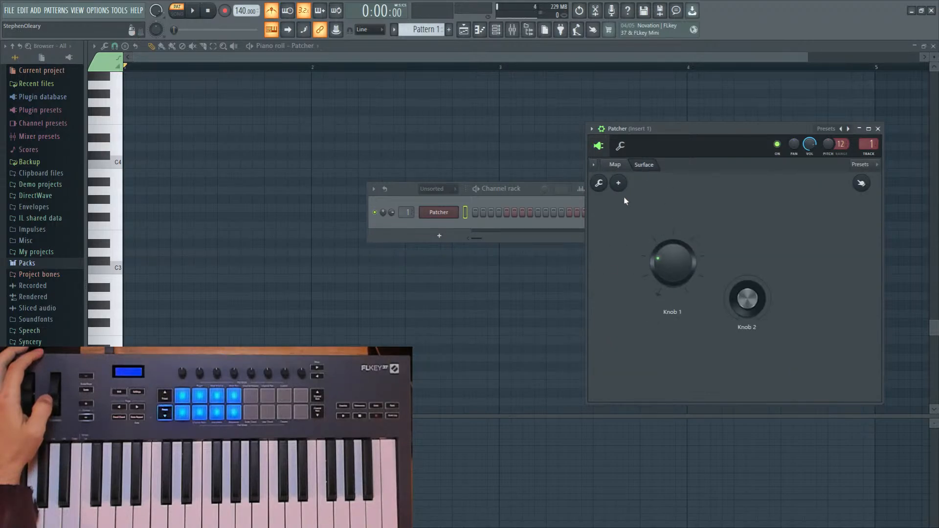
click(618, 183)
mouse_move(650, 278)
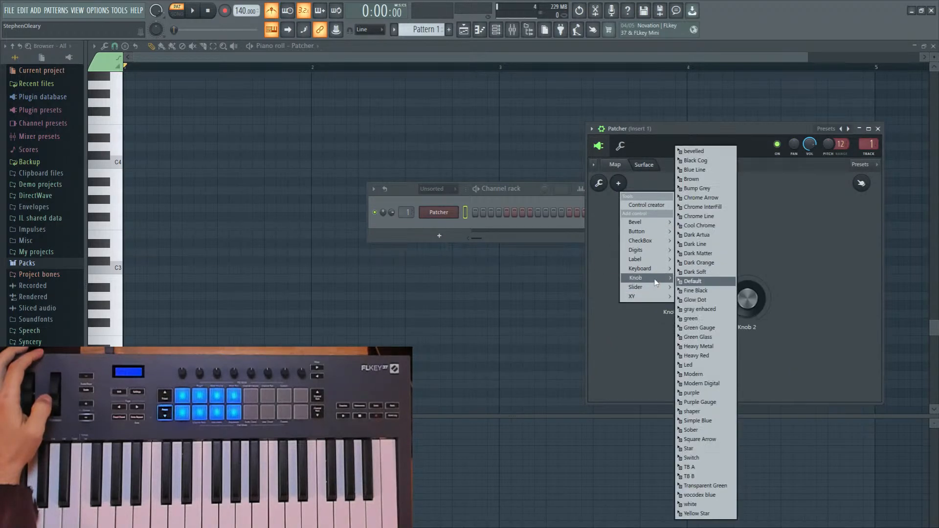
click(720, 293)
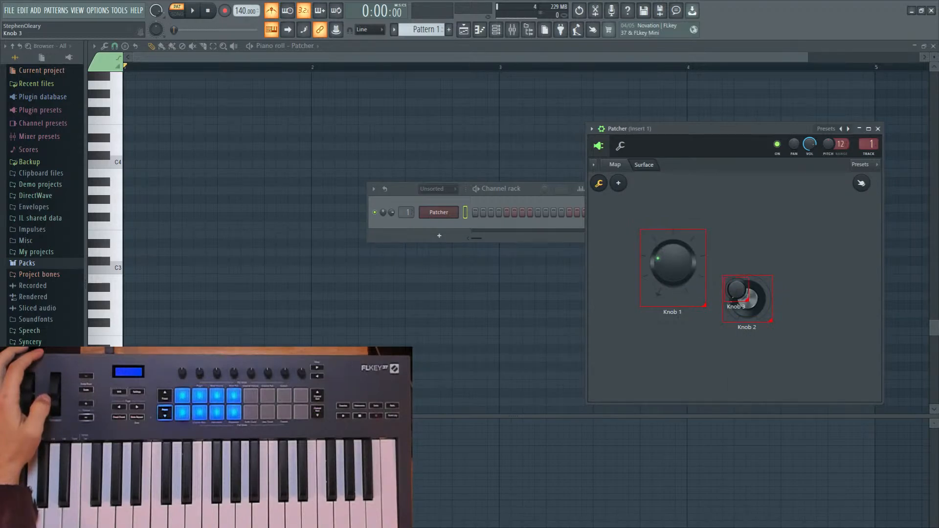
drag(734, 289, 763, 233)
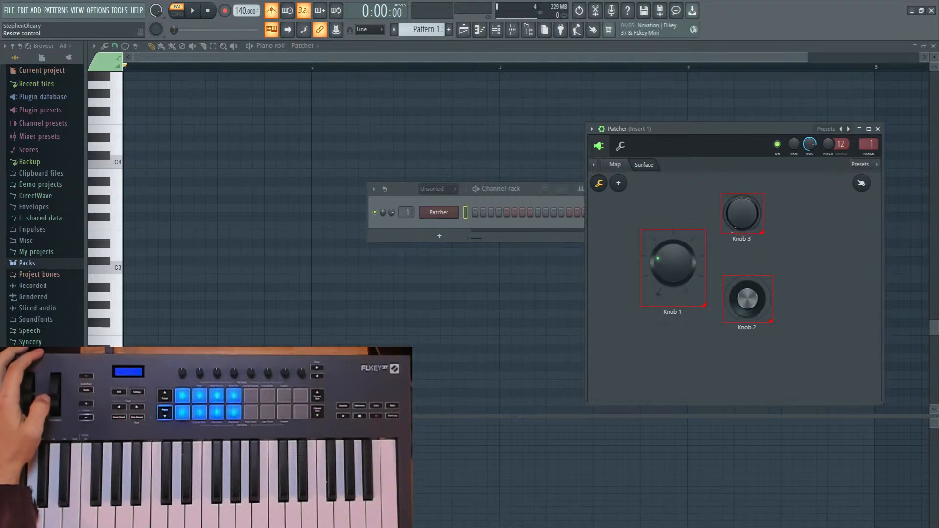
click(598, 182)
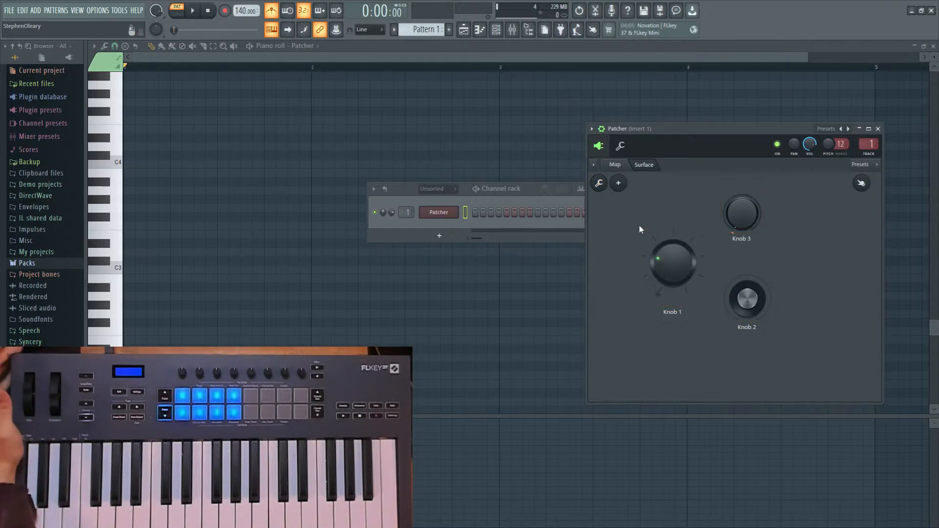
Activate Knob 3 on the surface and link it to a hardware controller.
right_click(747, 224)
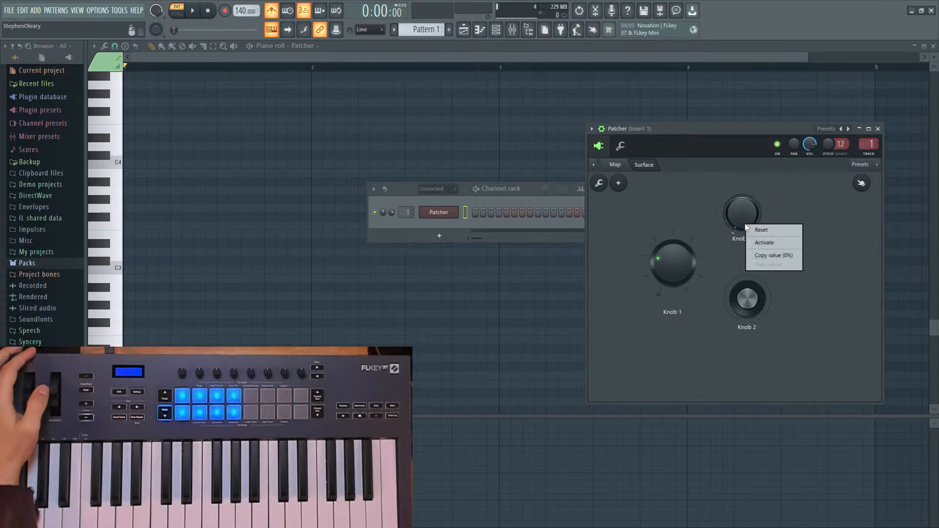
click(771, 243)
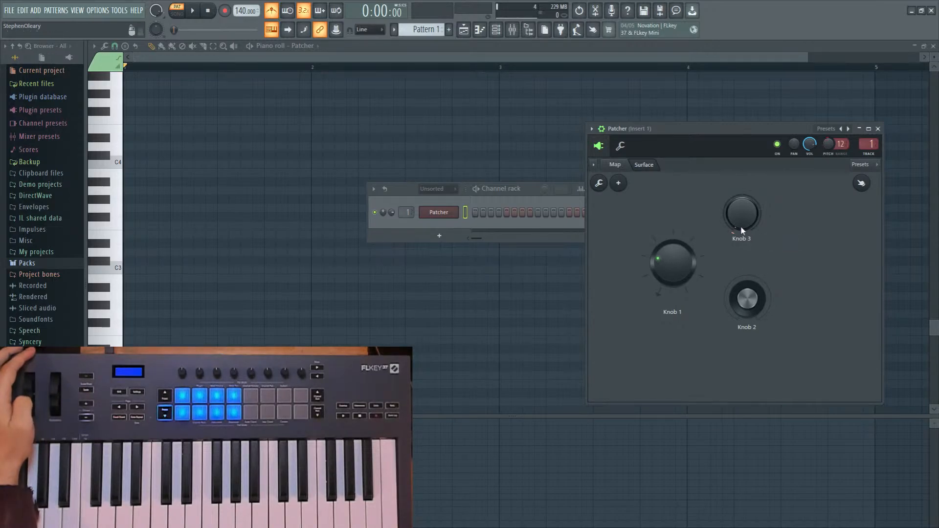
right_click(771, 248)
click(777, 341)
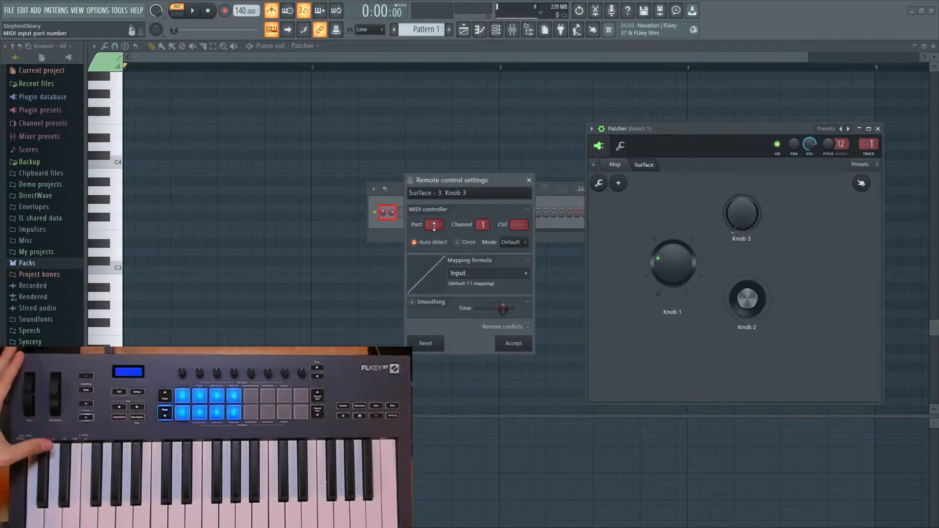
Set the controller number in Knob 3's remote control link to Pitch bend wheel.
right_click(734, 218)
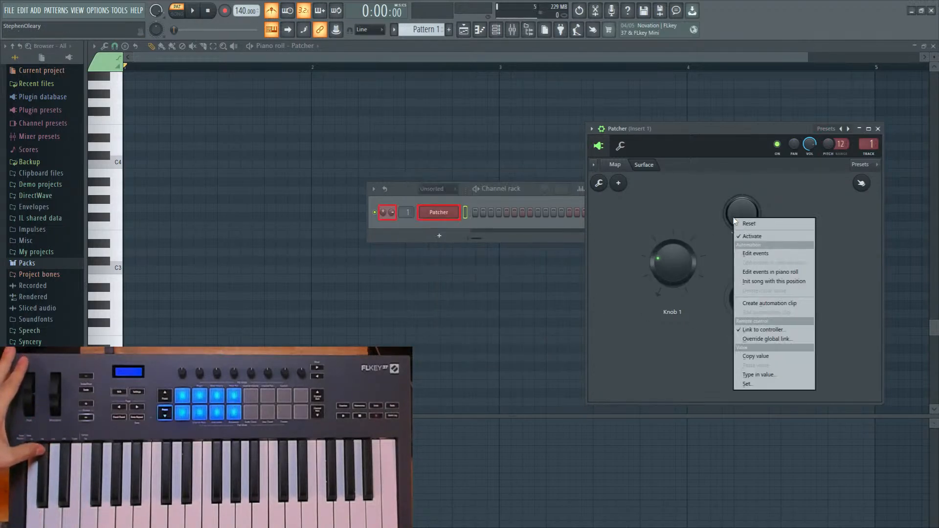
click(761, 329)
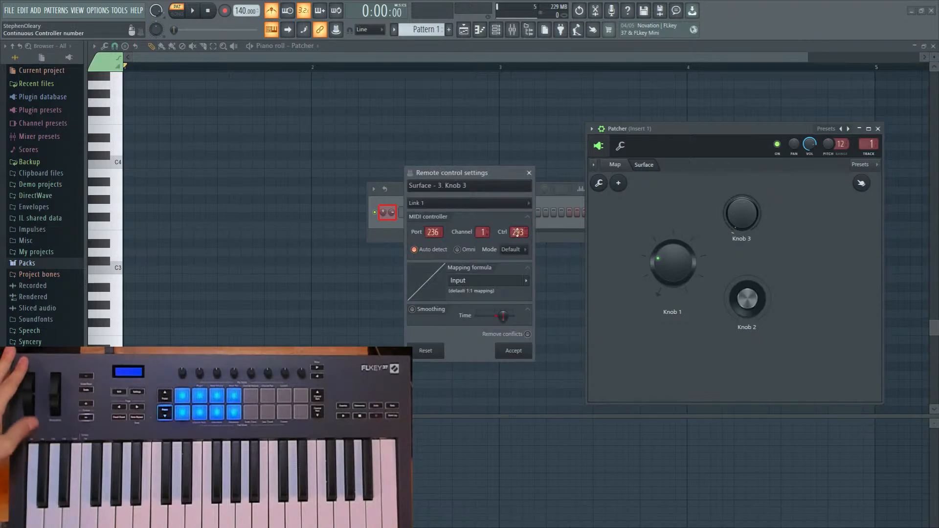
click(520, 234)
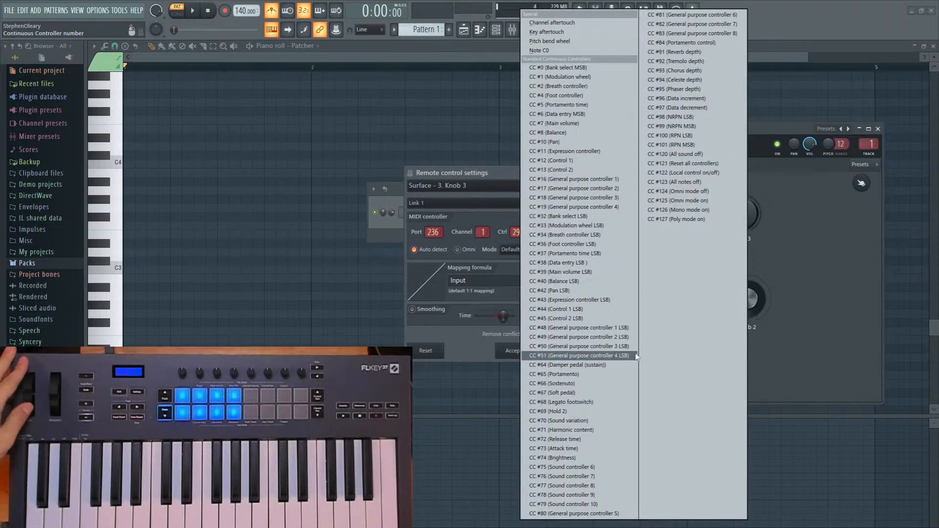
click(582, 41)
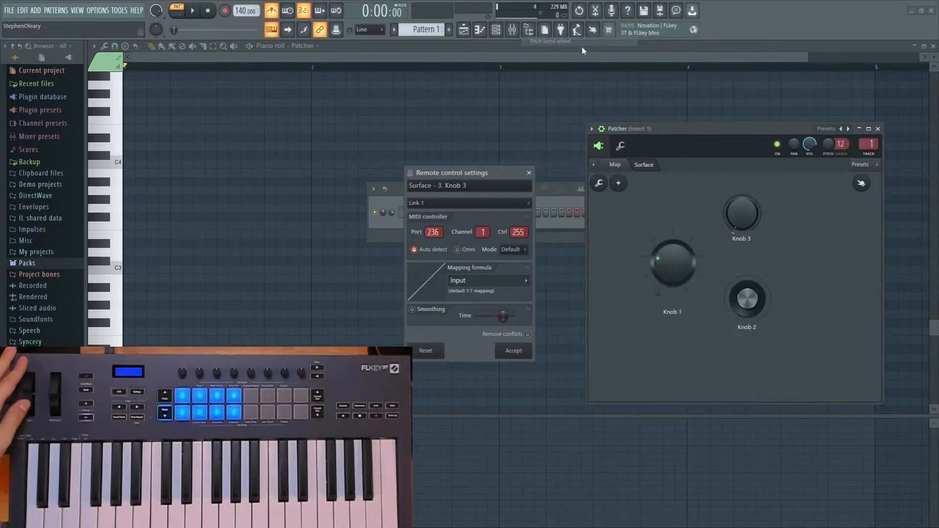
click(511, 350)
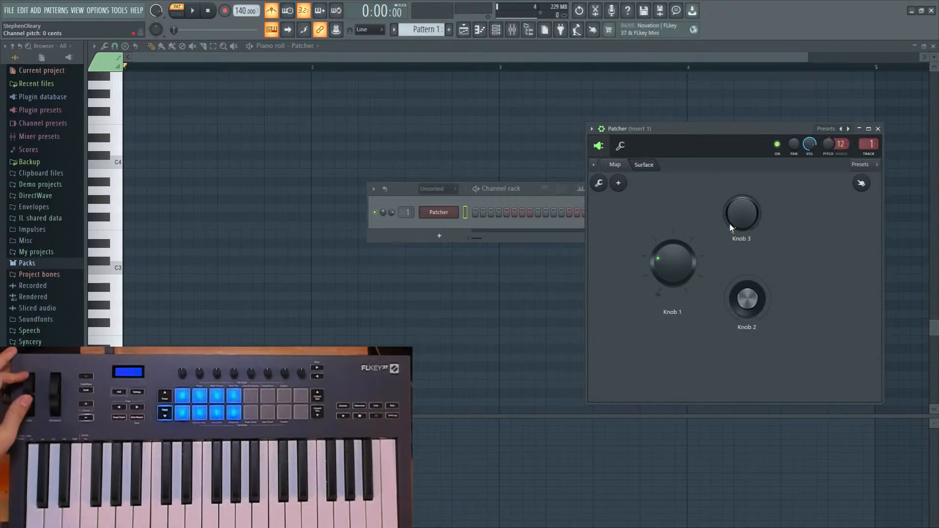
click(100, 11)
click(97, 11)
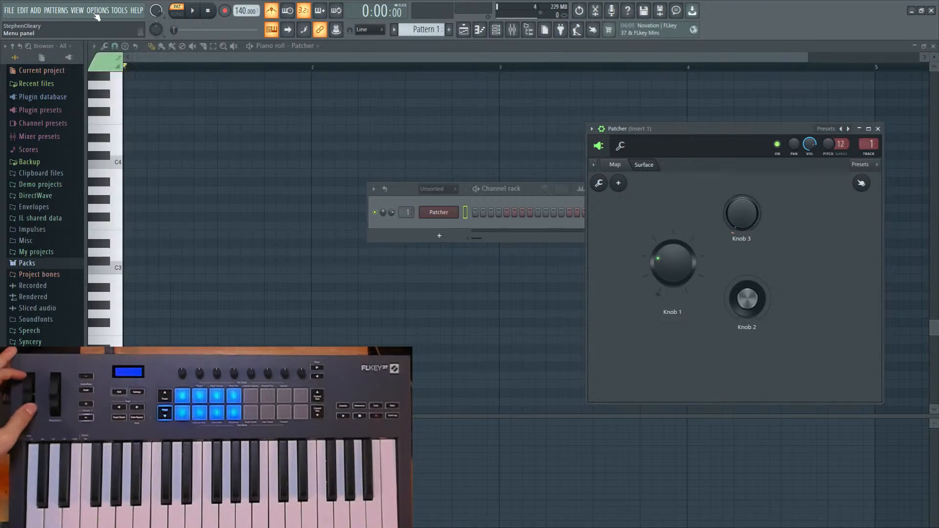
right_click(828, 147)
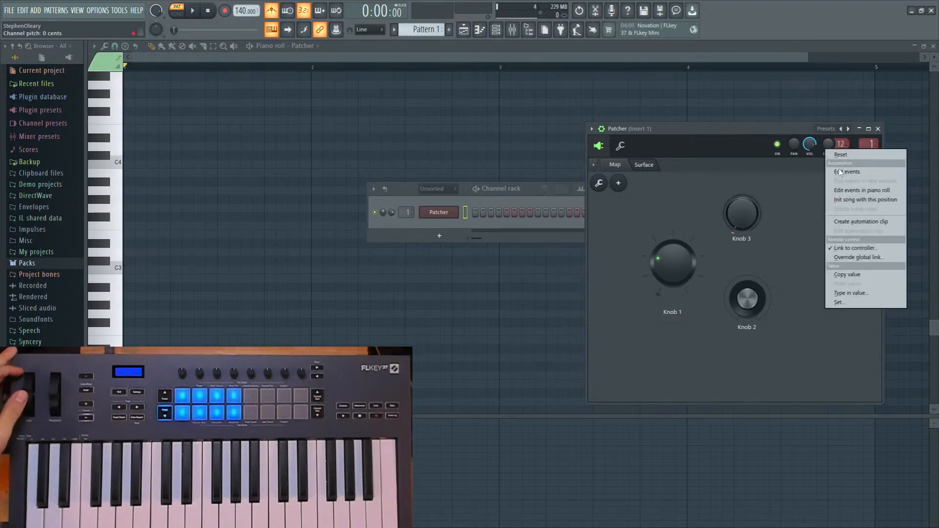
click(861, 249)
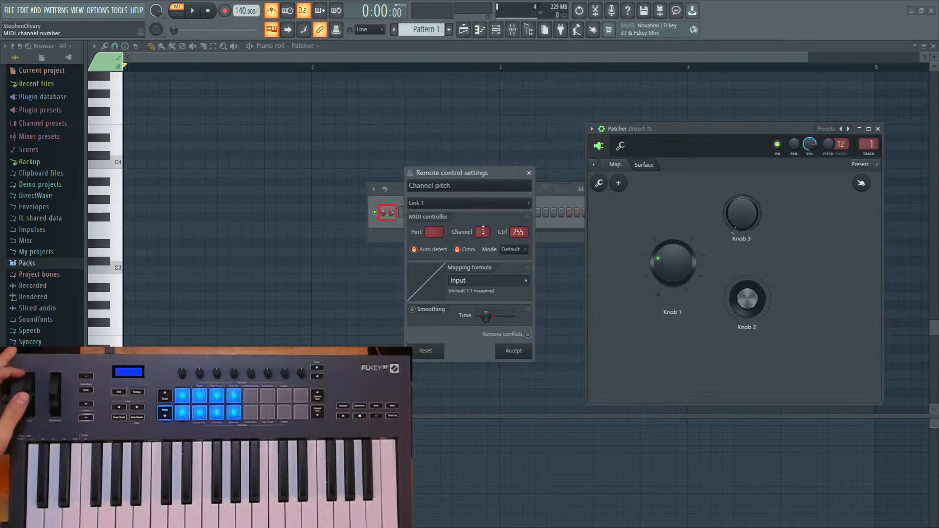
click(529, 173)
Turn on Omni and clear the MIDI port in Knob 3's controller link.
right_click(750, 215)
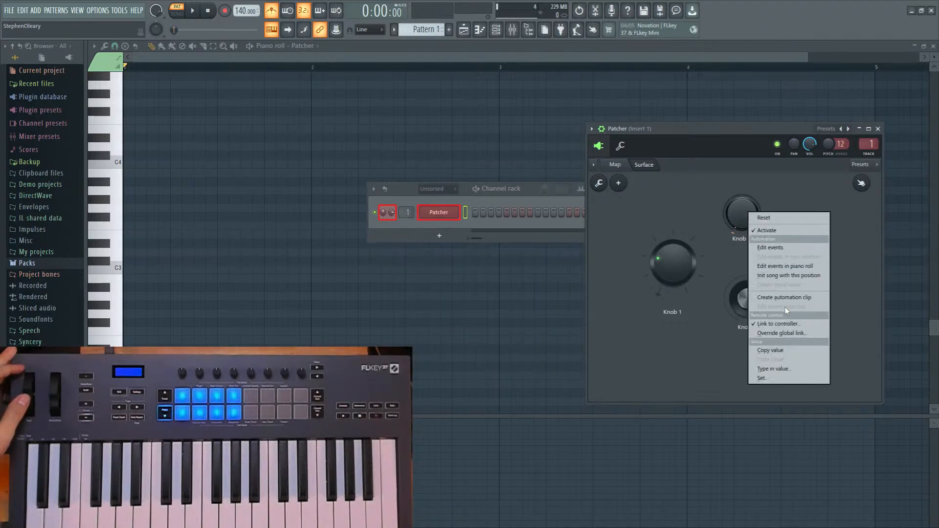
click(784, 323)
click(457, 250)
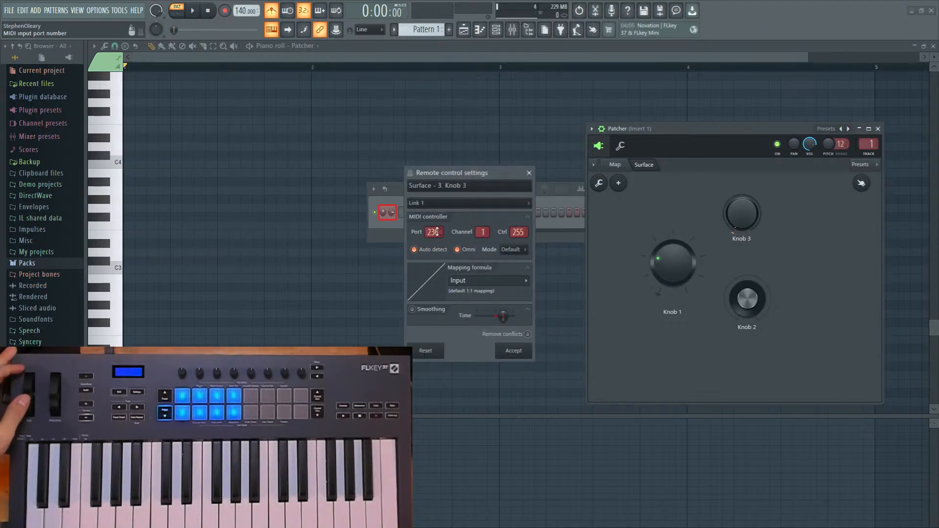
click(524, 354)
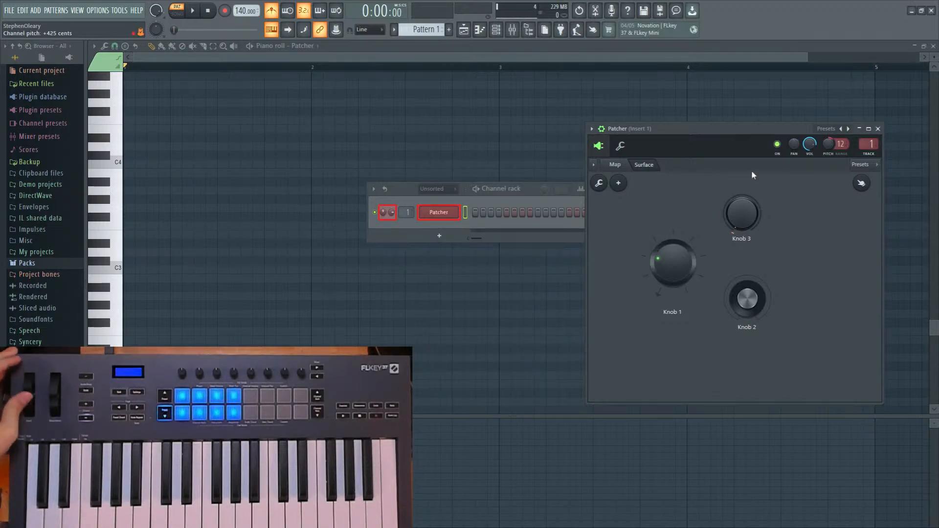
Compare the remote control settings of the channel pitch with those of Knob 3.
right_click(827, 147)
click(846, 248)
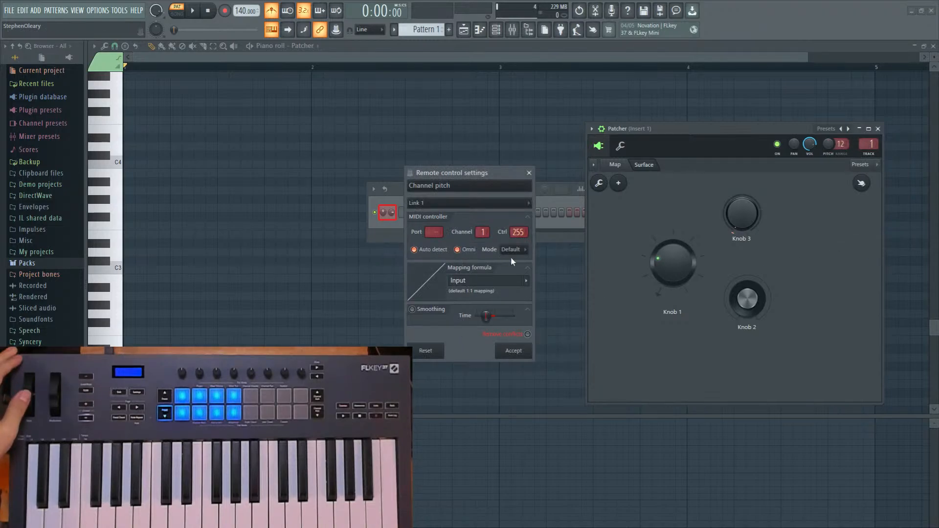
click(529, 174)
right_click(735, 217)
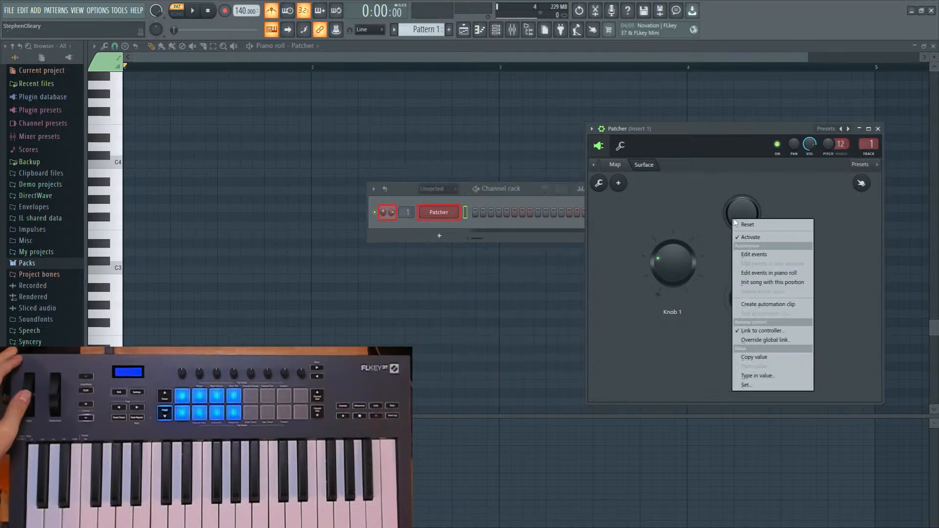
click(773, 327)
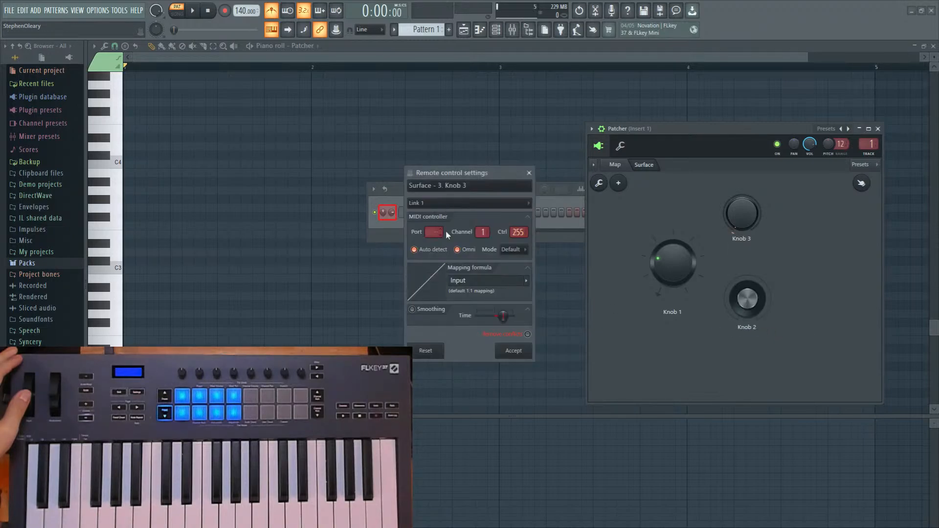
click(513, 350)
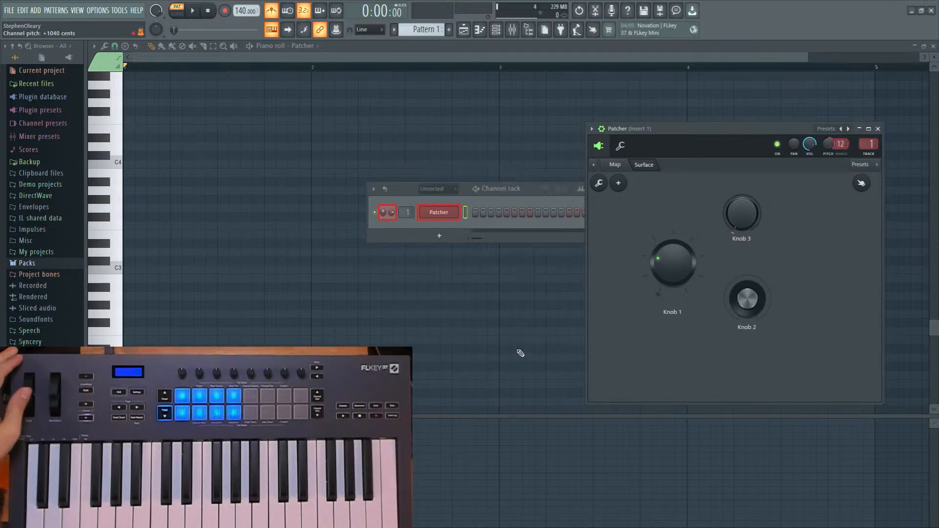
right_click(742, 221)
click(770, 330)
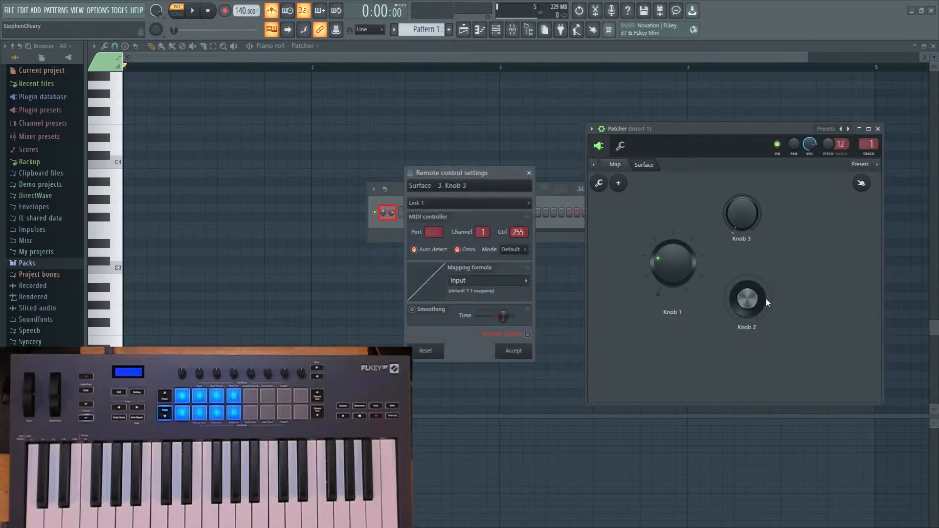
click(499, 352)
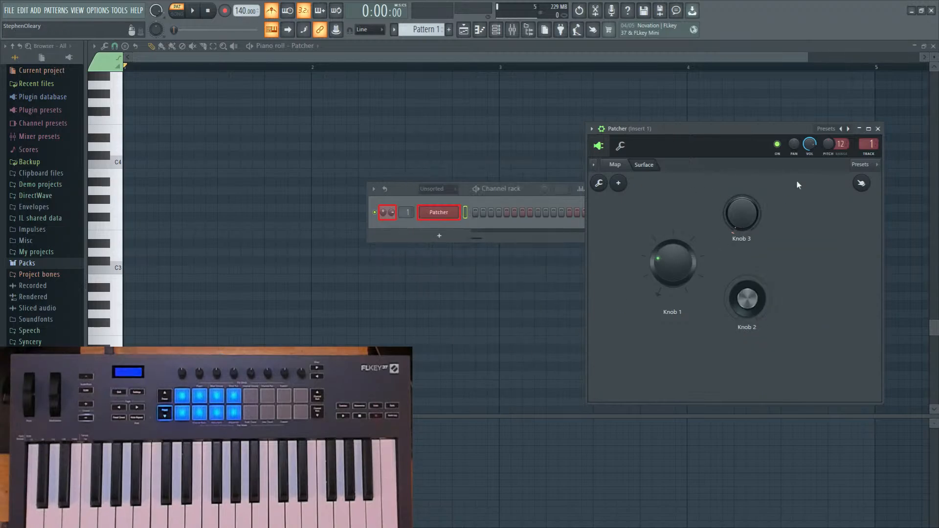
Add a MIDI Out module to the Patcher map and check its available outputs.
click(628, 168)
key(alt+p)
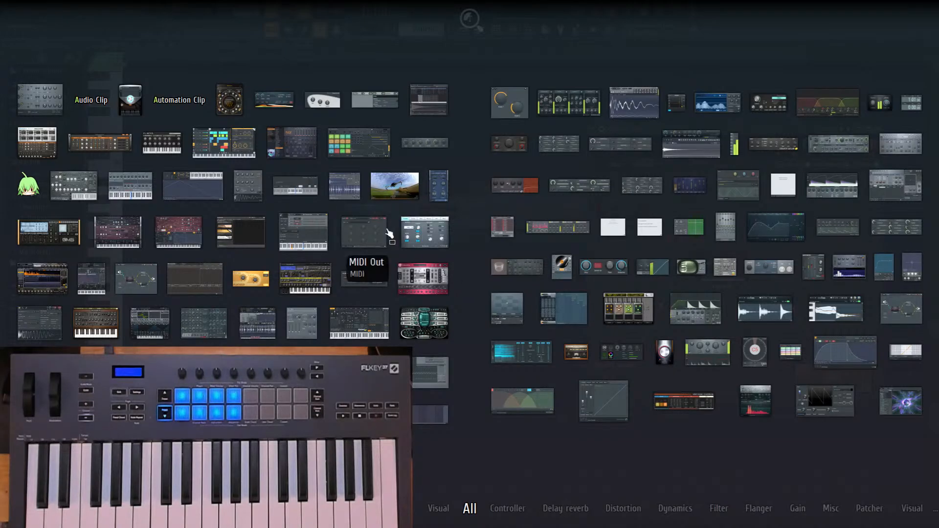
click(364, 278)
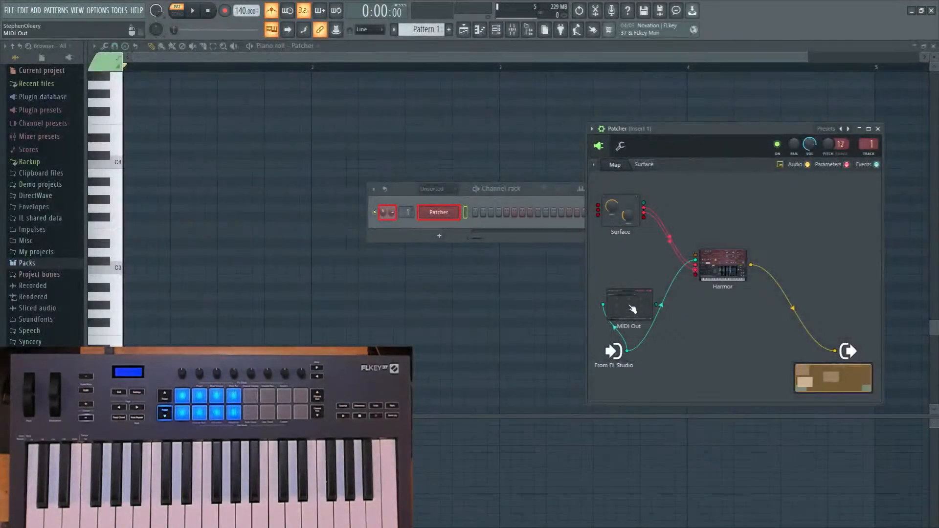
drag(633, 310, 624, 290)
right_click(620, 283)
mouse_move(656, 344)
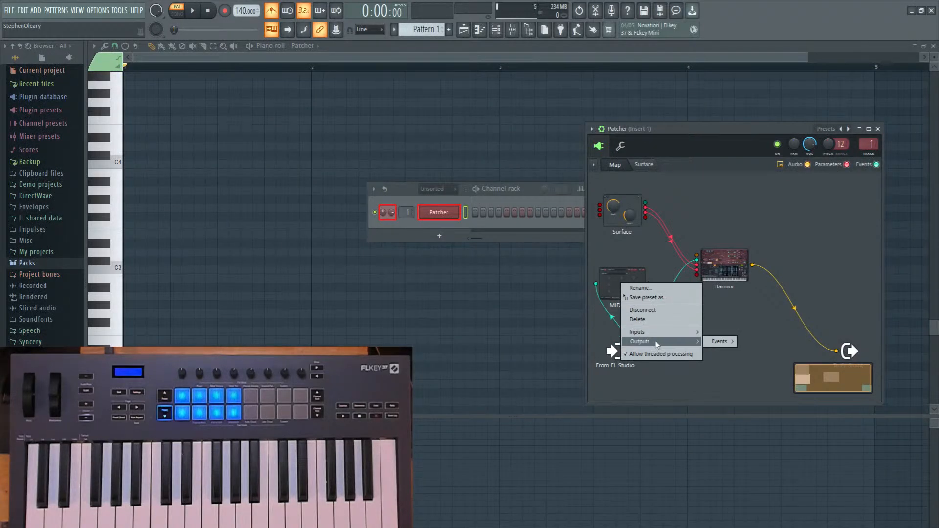
View the MIDI Out module's controls and delete the module from the Patcher map.
click(621, 282)
drag(508, 166, 505, 122)
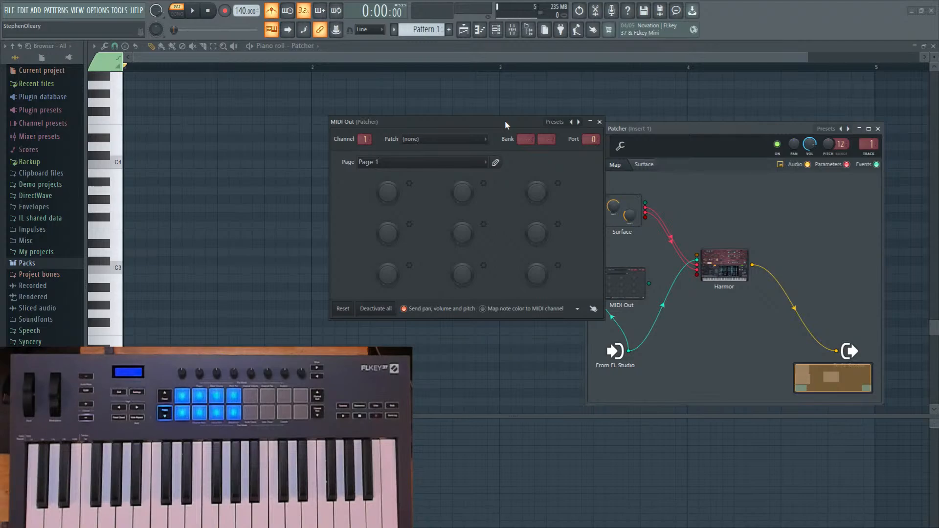
drag(506, 125, 464, 119)
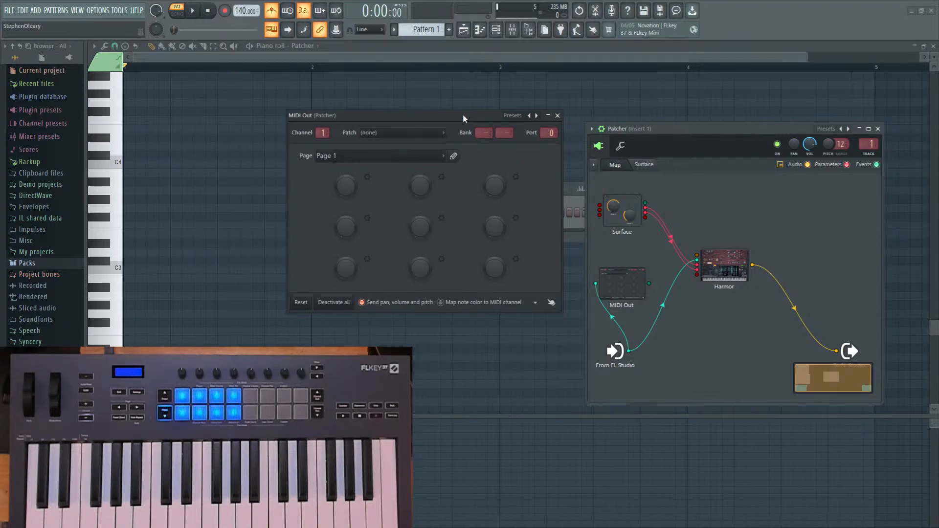
right_click(618, 284)
click(636, 327)
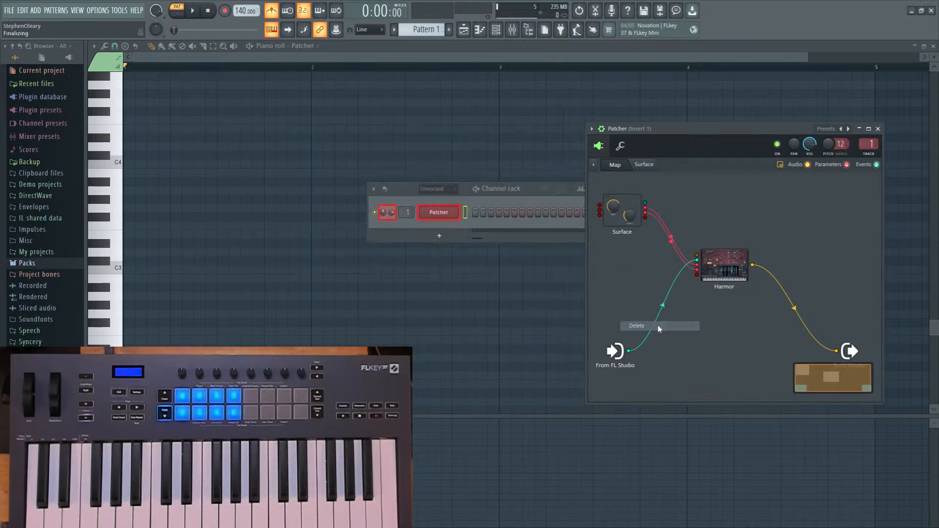
Examine the controller link settings of Knob 3 on the Patcher surface.
click(644, 165)
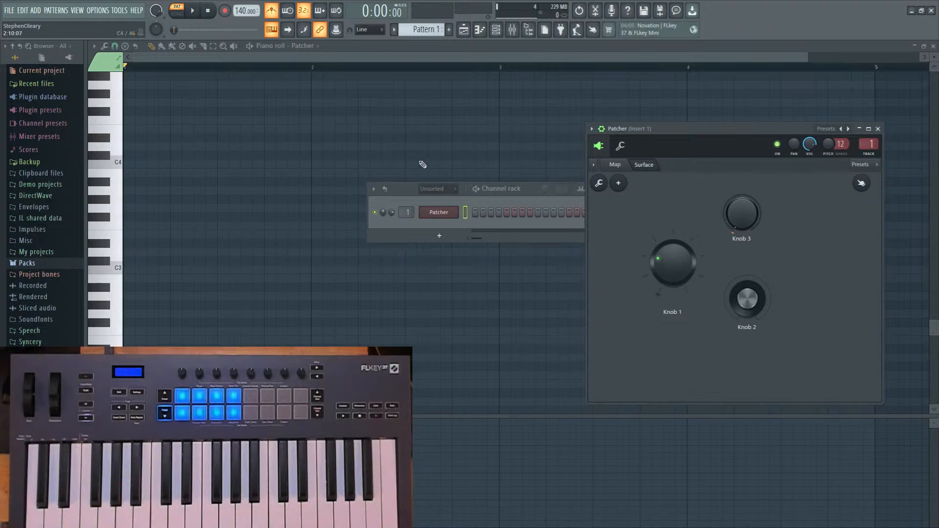
right_click(740, 291)
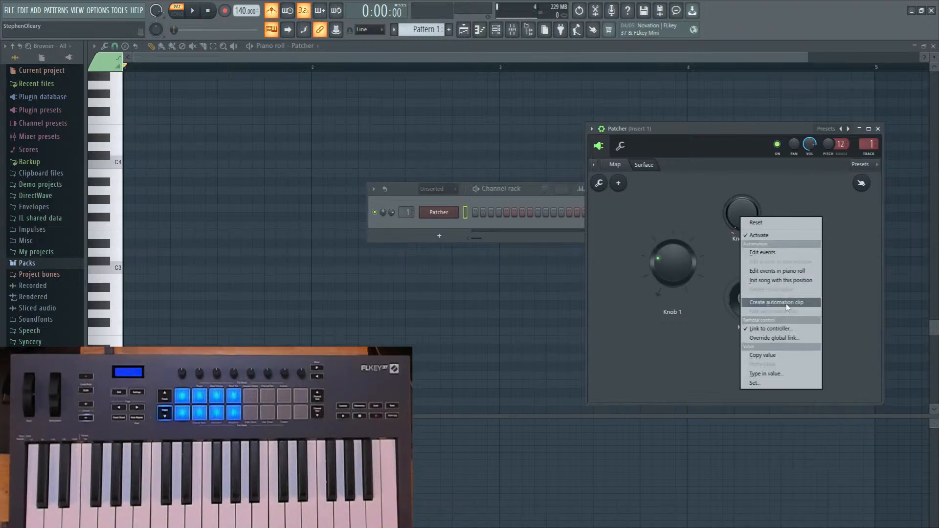
click(775, 335)
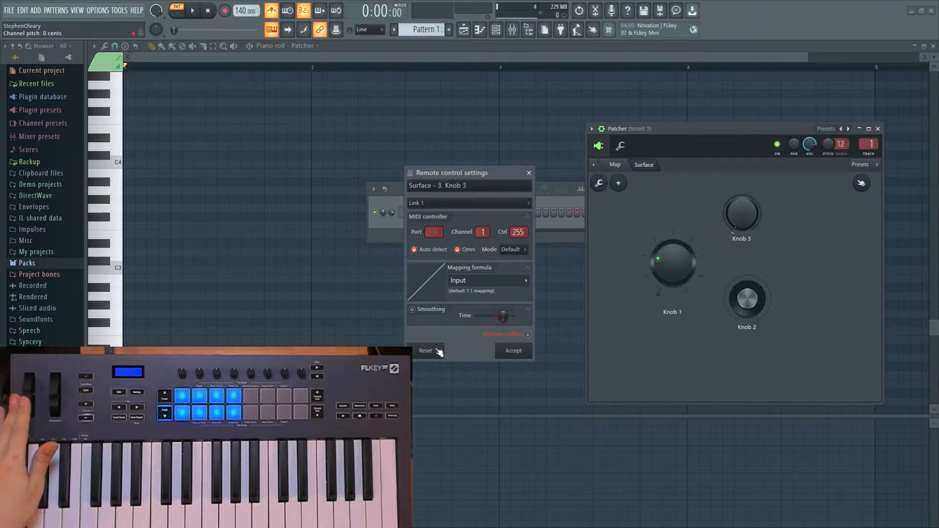
click(529, 173)
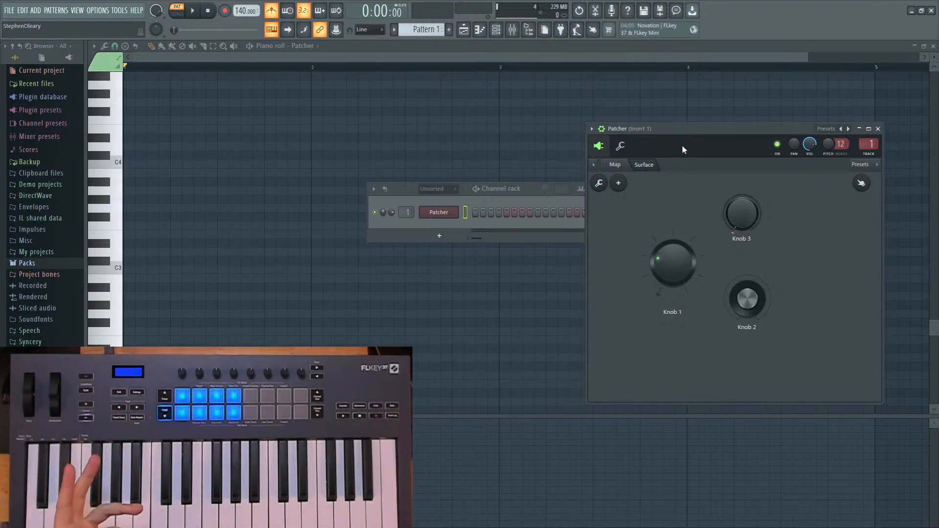
Review the MIDI input and output device settings.
click(98, 10)
click(108, 32)
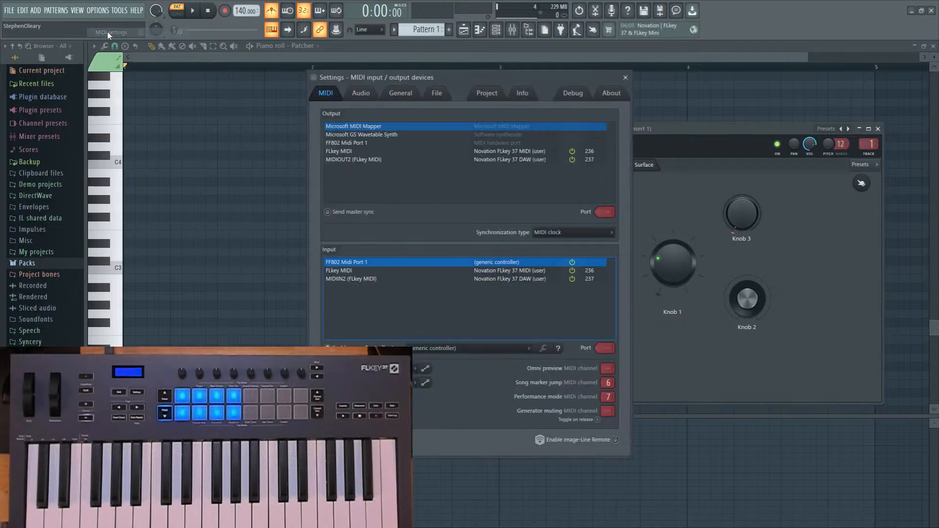
drag(391, 78, 527, 81)
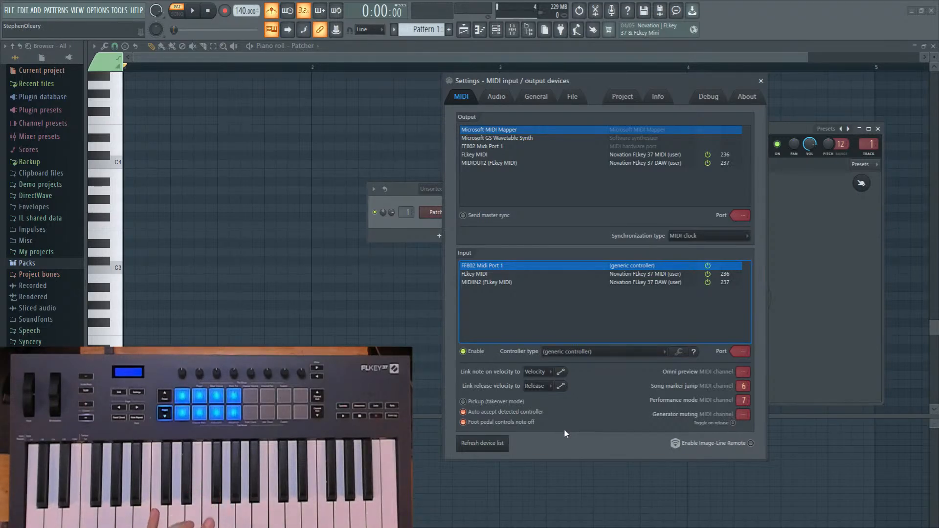
click(761, 82)
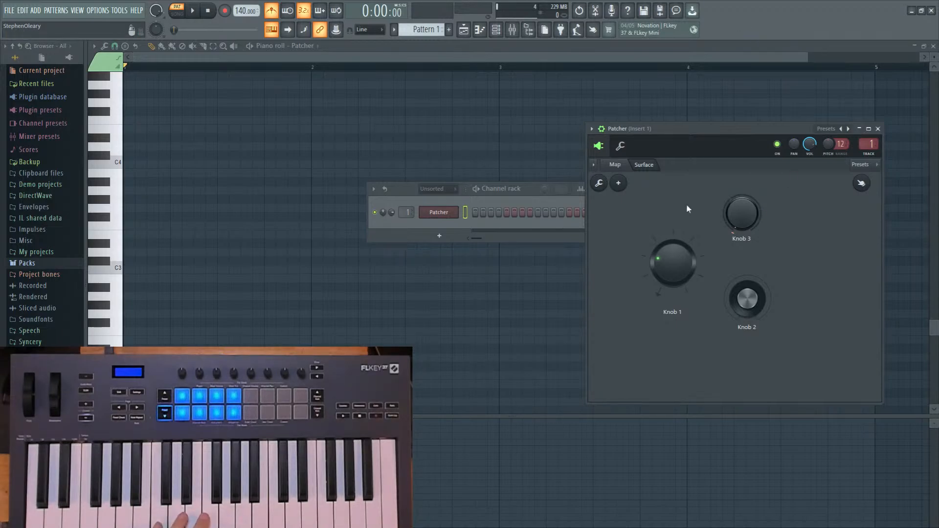
Open Harmor from the Patcher map and set filter 1's type to Classic band pass.
click(615, 164)
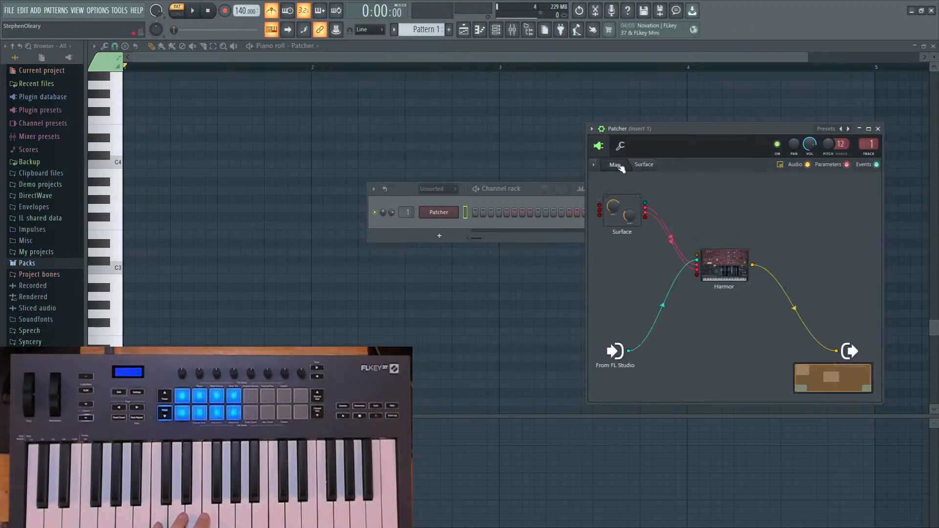
click(731, 263)
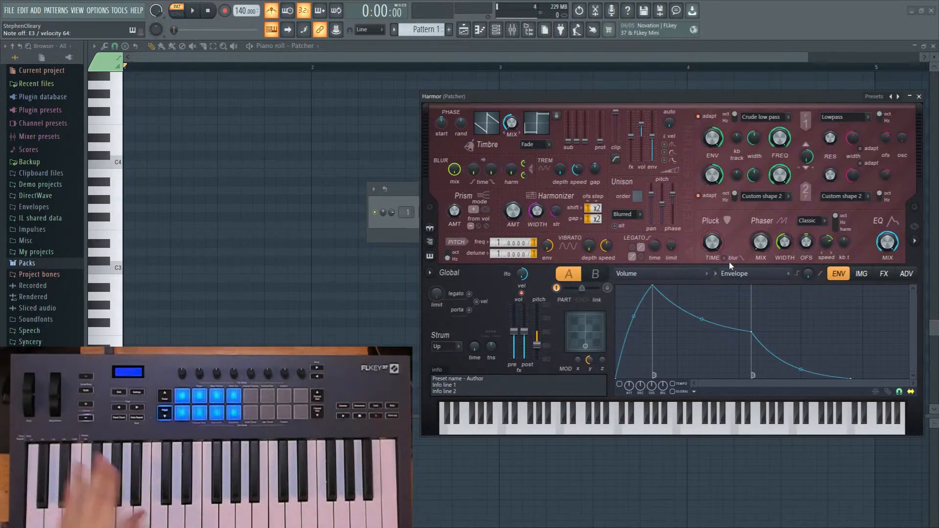
click(770, 117)
click(775, 129)
click(777, 118)
click(777, 138)
right_click(781, 143)
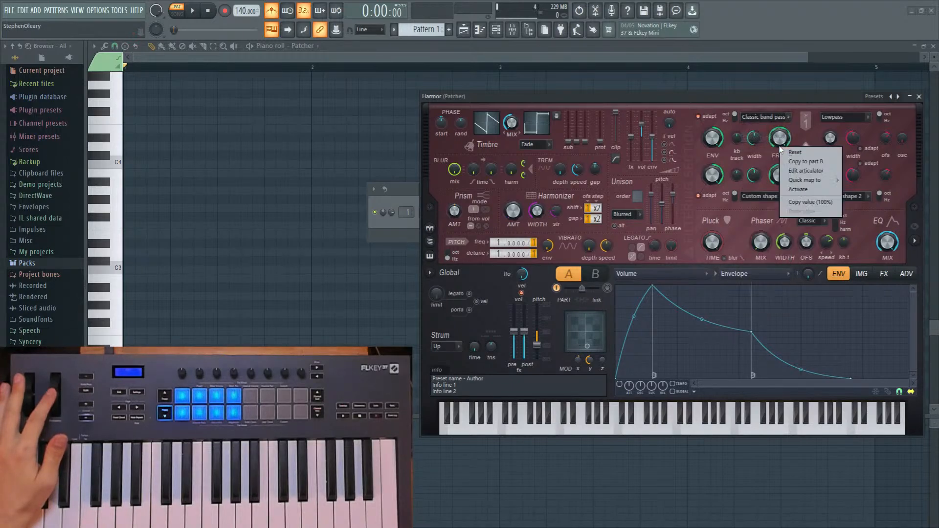
click(781, 139)
Show Harmor's visual feedback display and reposition its window so the display is fully in view.
drag(753, 101, 721, 83)
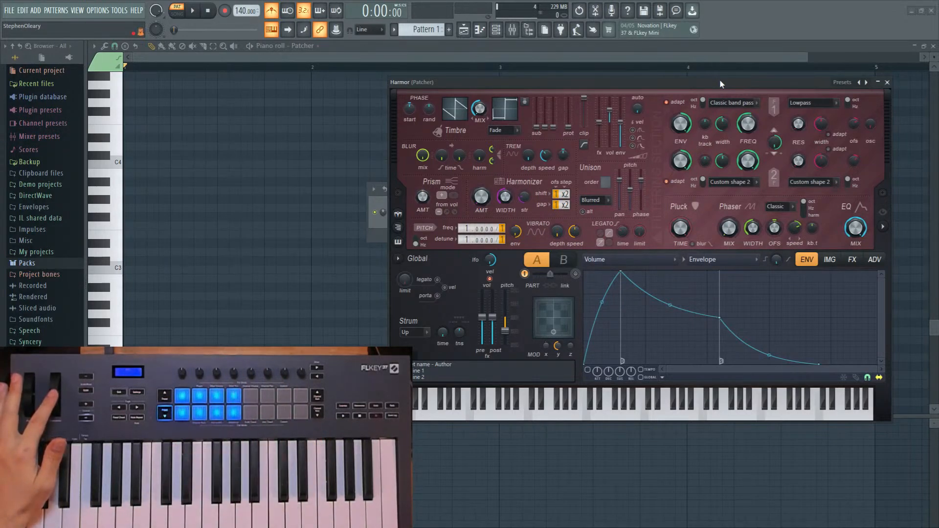
drag(647, 81, 683, 124)
click(922, 263)
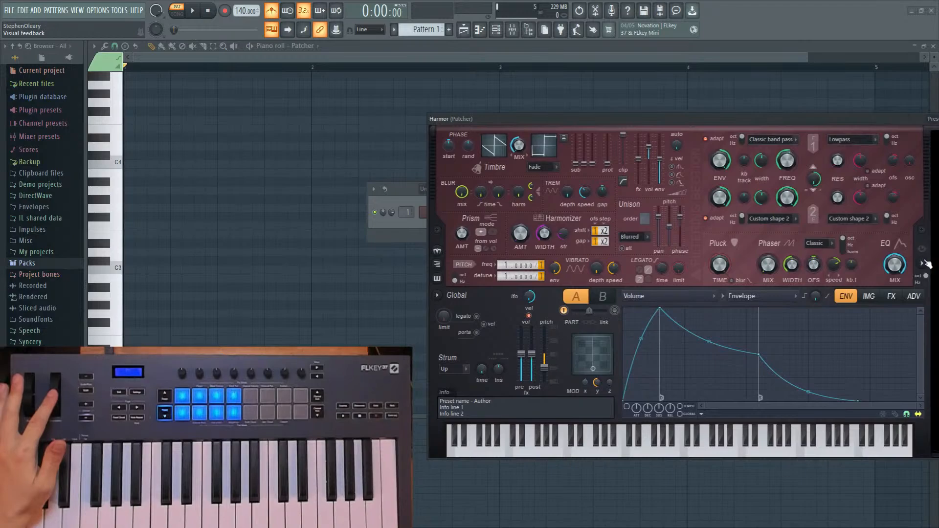
drag(781, 130, 640, 62)
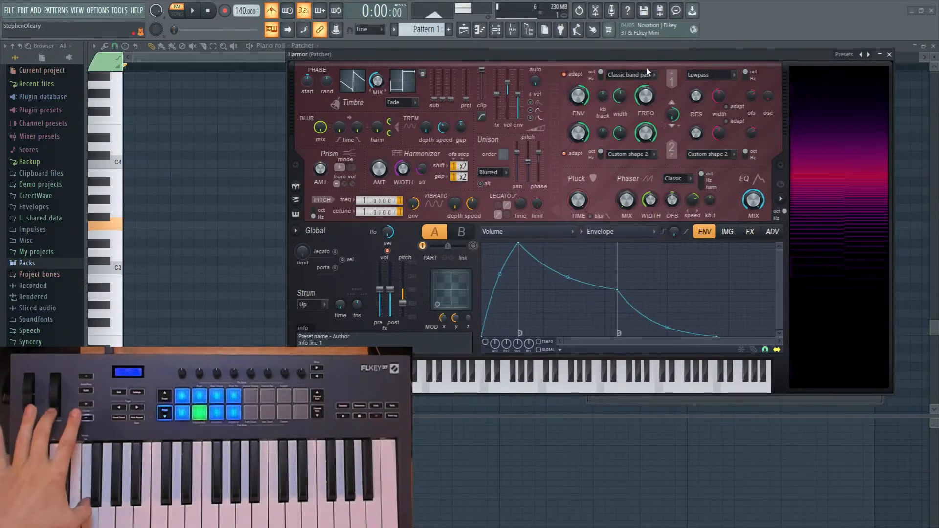
Lower Harmor's filter 1 frequency to about 28% and raise the end of its Modulation X mapping to form a rising line.
drag(645, 96, 645, 105)
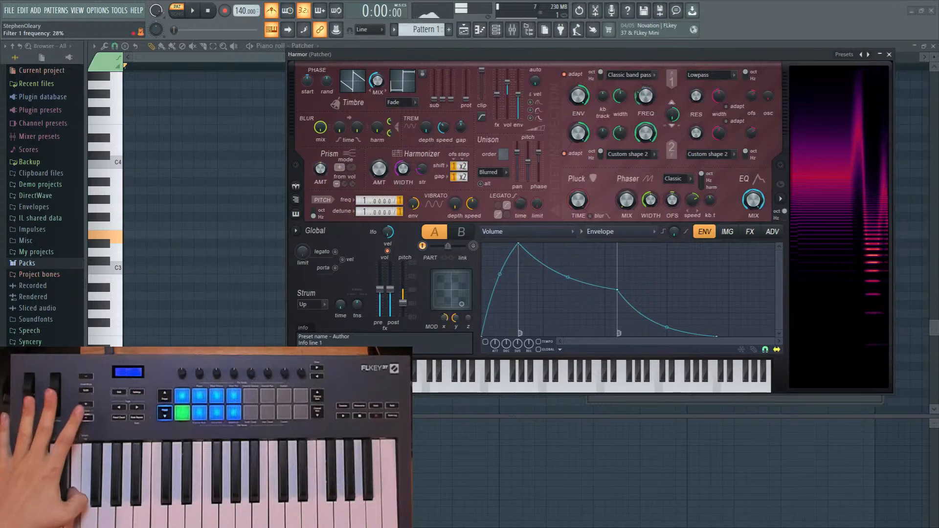
right_click(646, 98)
click(681, 120)
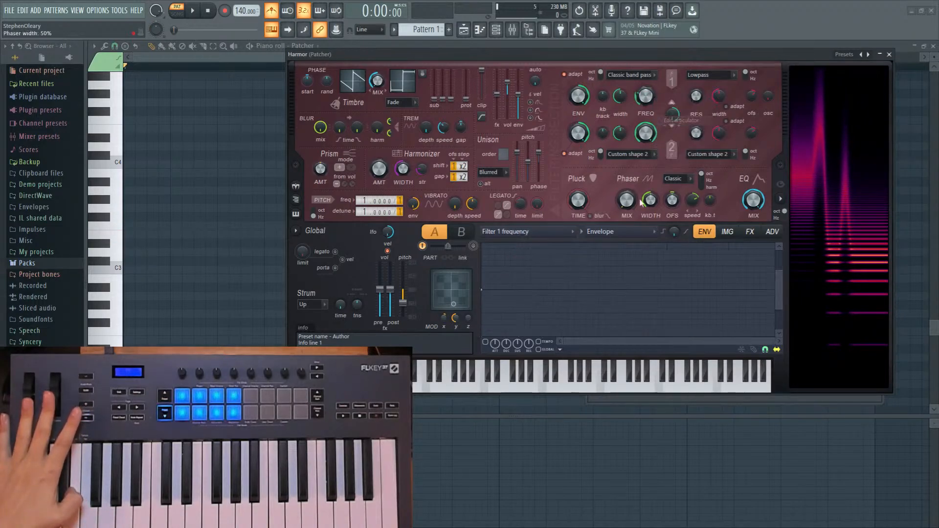
click(600, 232)
click(617, 280)
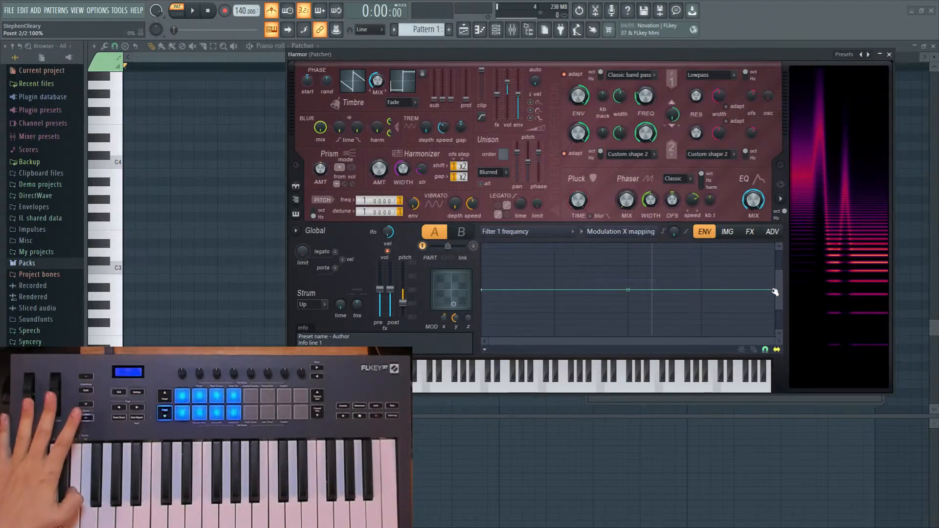
drag(774, 292, 772, 266)
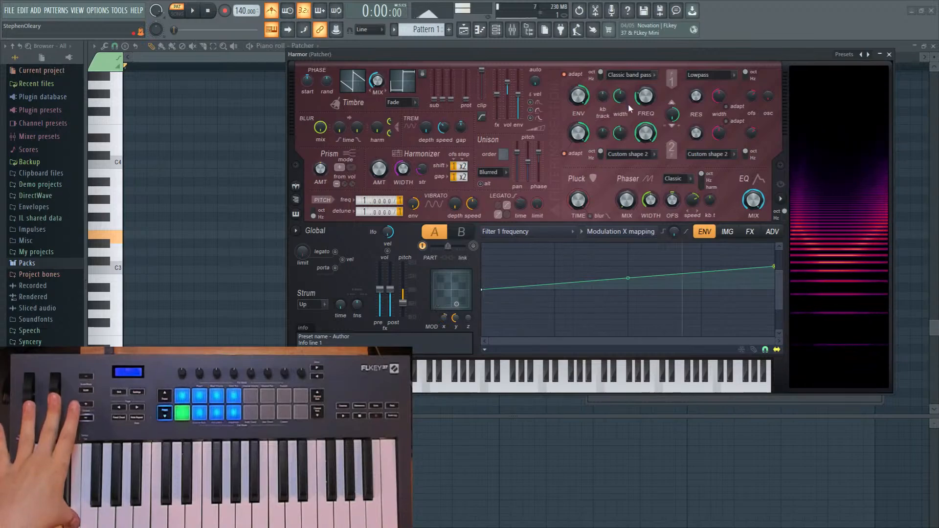
Shape filter 1 width's Modulation Y mapping, first rising from the minimum, and invert it into a line falling from maximum to minimum.
right_click(643, 102)
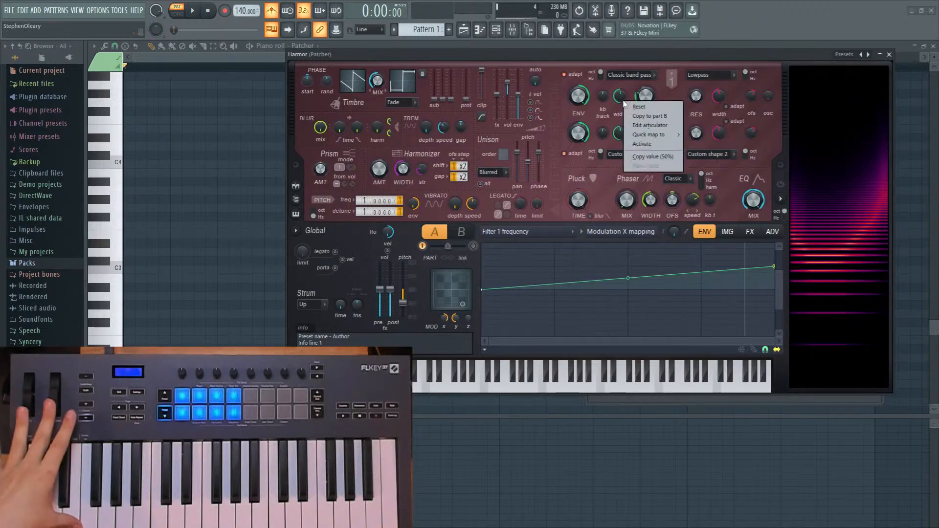
click(632, 125)
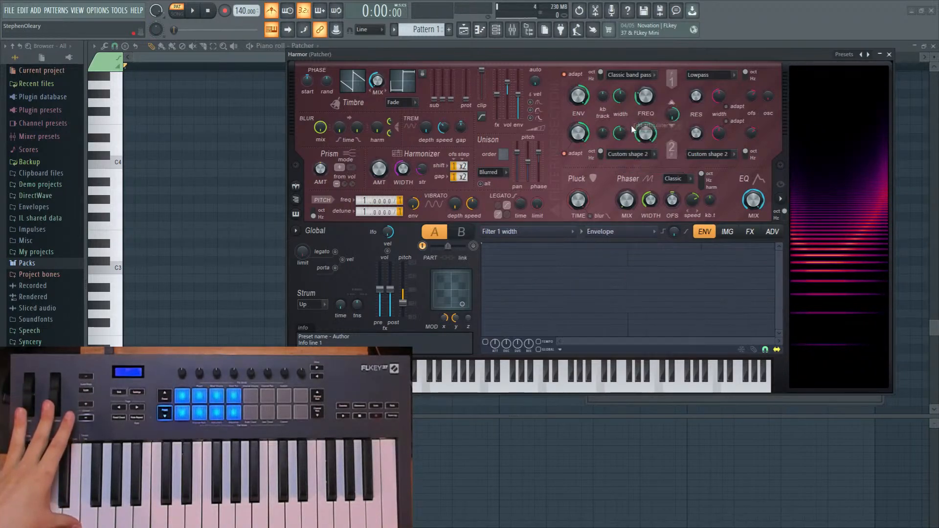
click(620, 234)
click(620, 293)
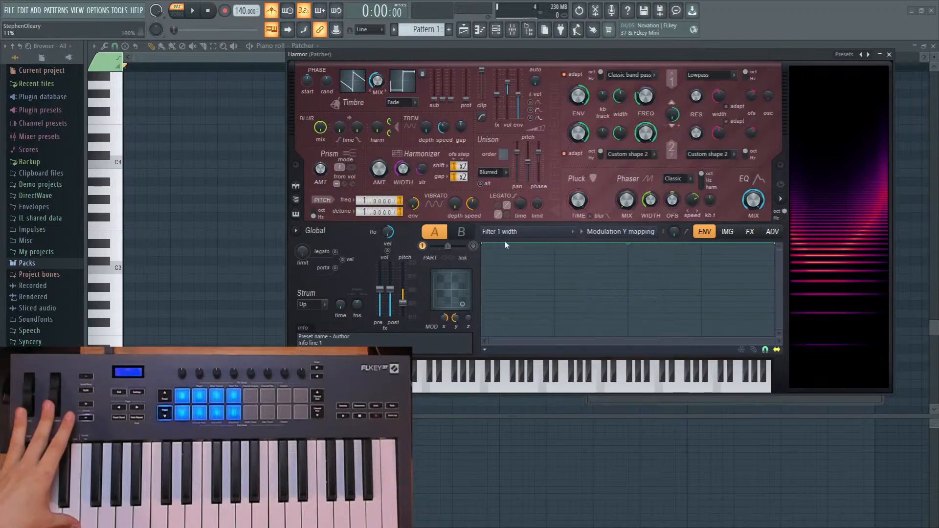
drag(483, 247, 485, 302)
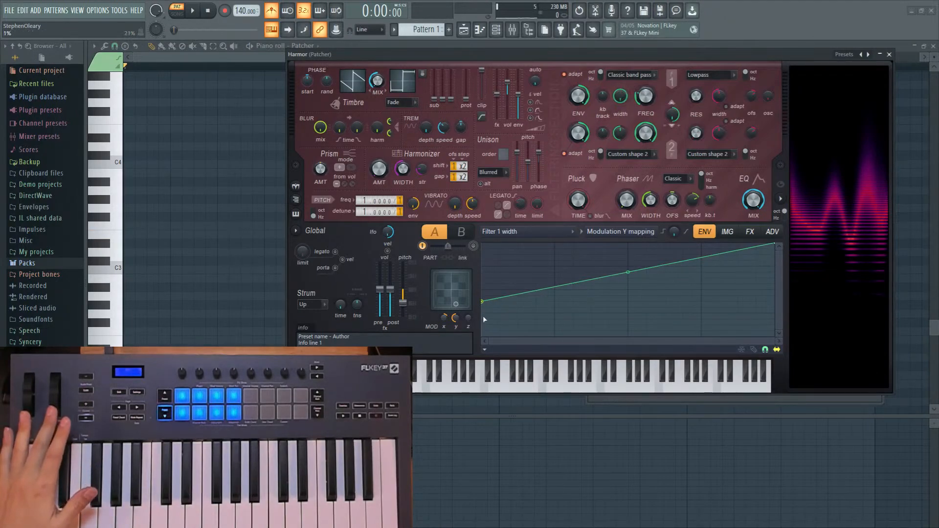
drag(488, 303, 484, 345)
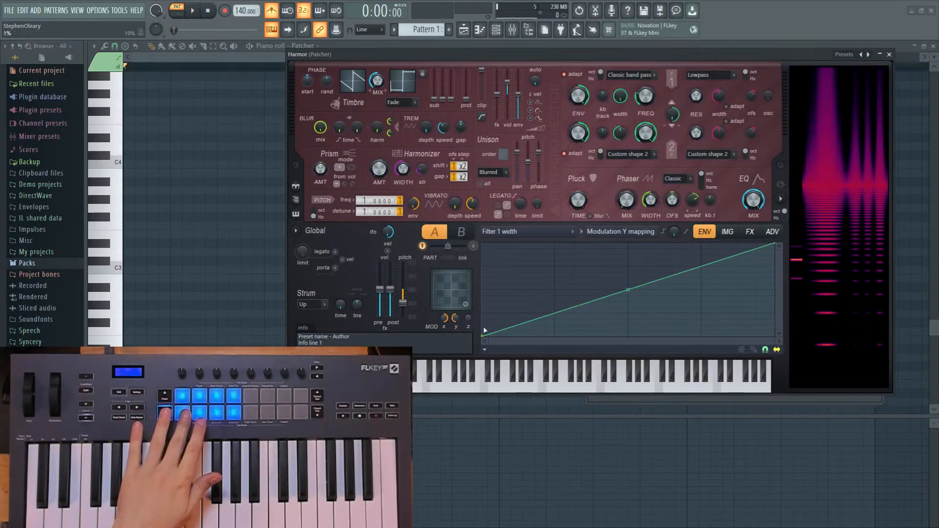
drag(482, 335, 485, 243)
drag(776, 244, 774, 336)
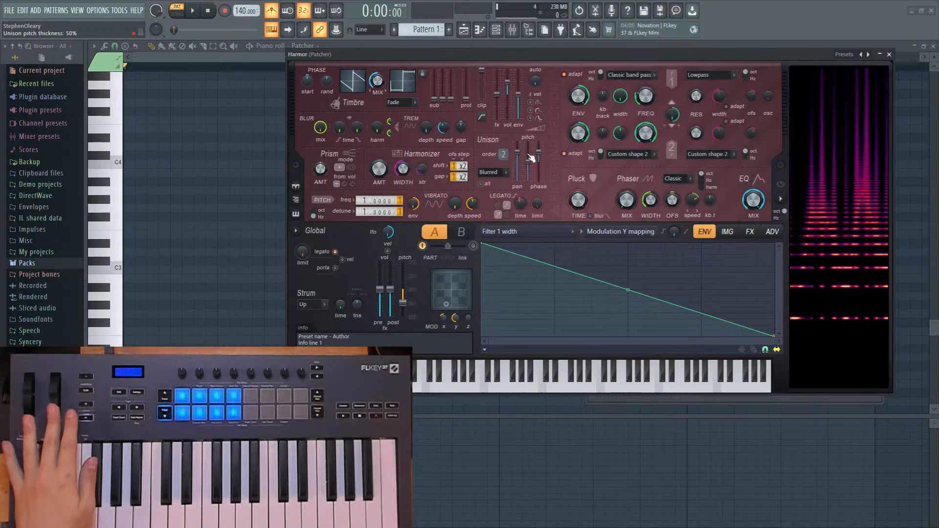
Set Harmor's unison type to Uniform.
click(492, 172)
click(490, 201)
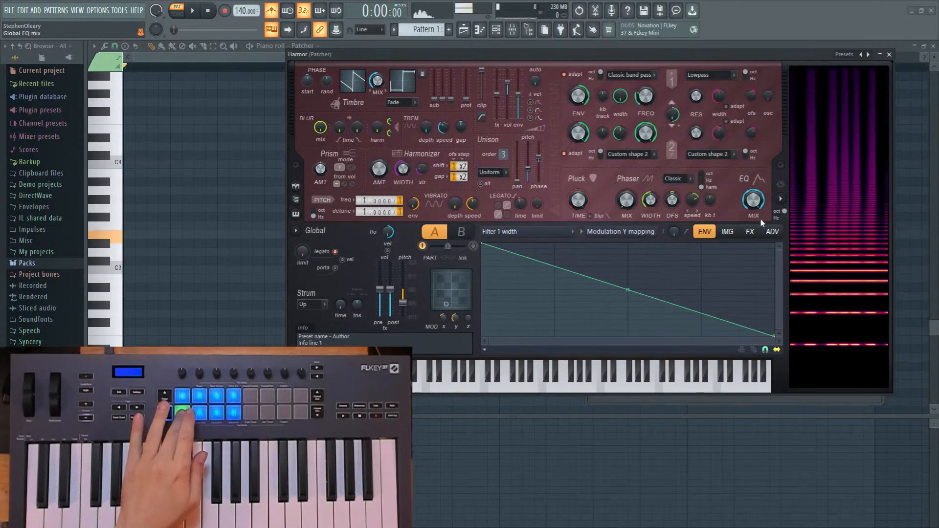
Flatten Harmor's Harmonic prism shape and draw an irregular freehand curve with jagged peaks across it.
click(771, 232)
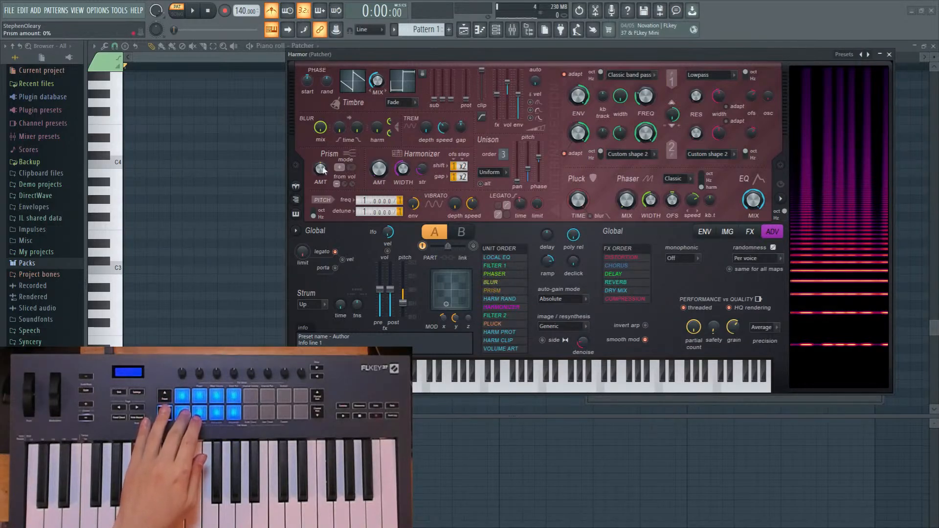
click(709, 236)
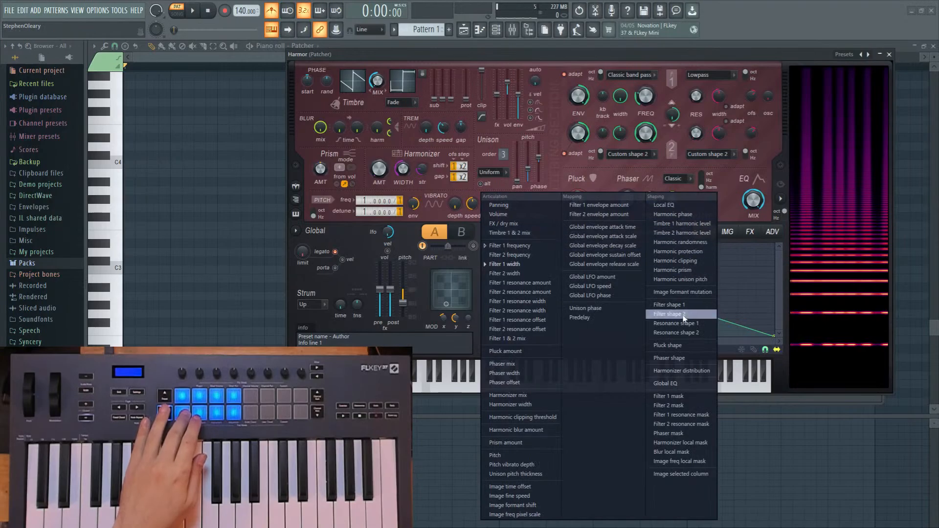
click(681, 270)
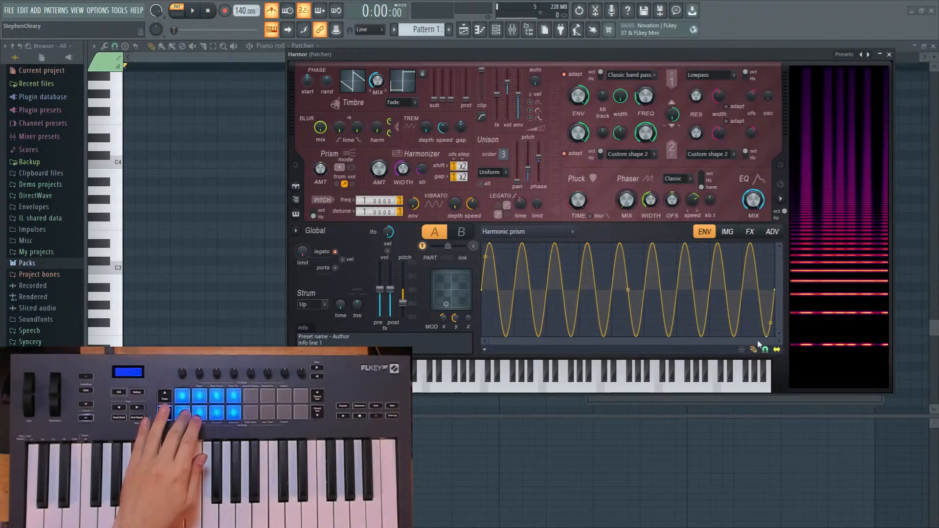
drag(766, 334, 841, 230)
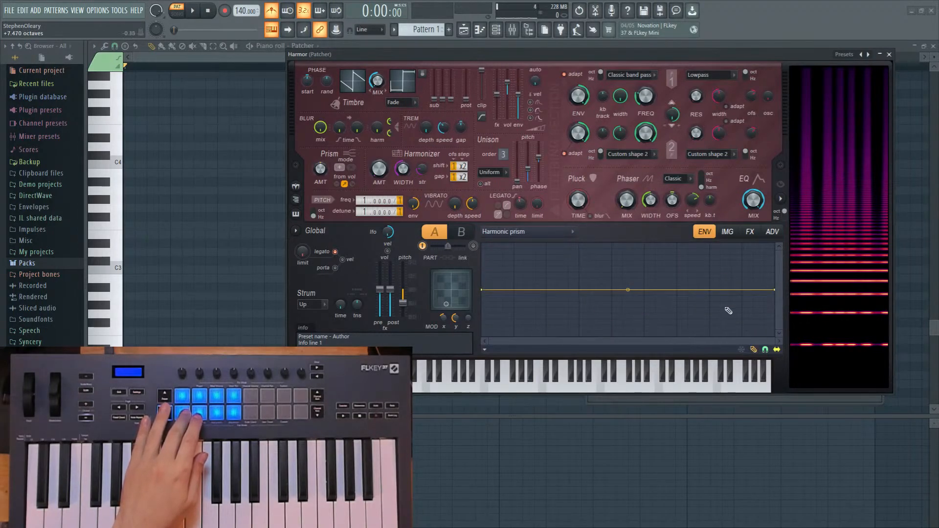
mouse_move(729, 311)
mouse_down()
mouse_move(770, 338)
mouse_move(715, 294)
mouse_move(756, 259)
mouse_move(733, 304)
mouse_move(714, 313)
mouse_move(489, 288)
mouse_move(592, 293)
mouse_move(496, 274)
mouse_move(545, 277)
mouse_move(483, 291)
mouse_up()
mouse_move(559, 288)
mouse_down()
mouse_move(612, 257)
mouse_move(681, 264)
mouse_move(692, 315)
mouse_up()
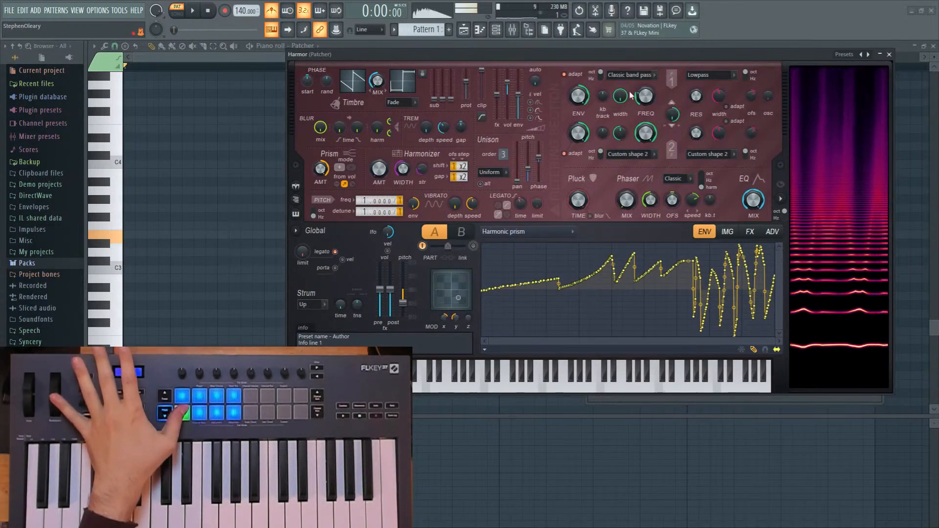
Edit filter 1 frequency's Modulation X mapping in Harmor and lower its start point for a steeper rising line.
right_click(644, 98)
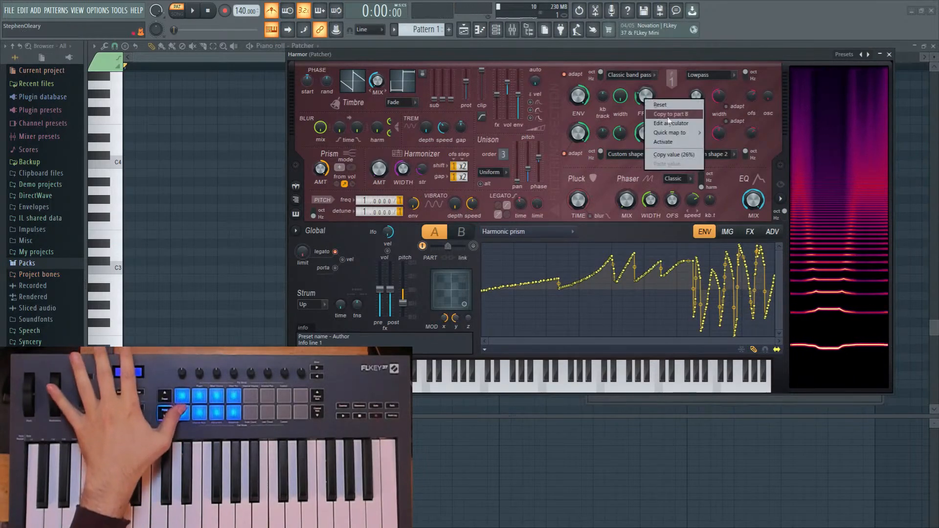
click(670, 123)
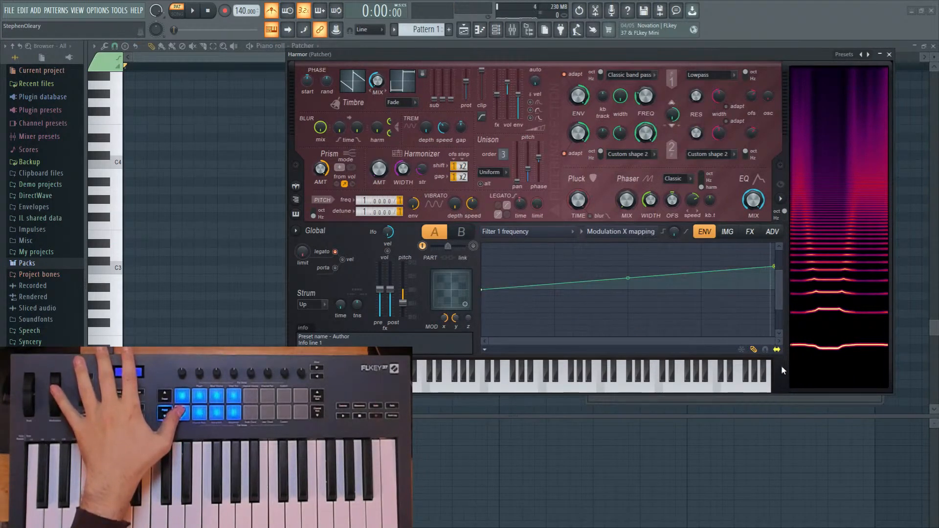
drag(484, 292, 486, 293)
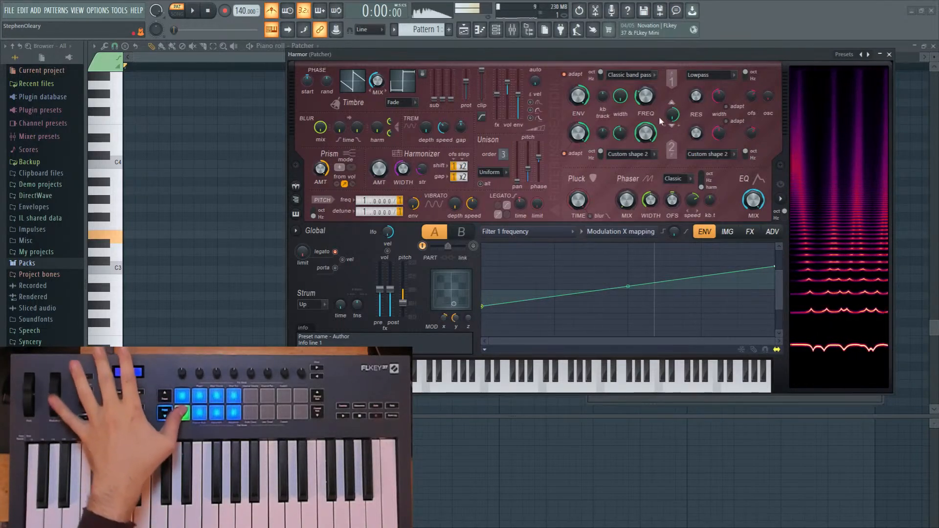
Shape Harmor's unison pitch thickness Modulation X mapping into a line falling from maximum to minimum, and save the project.
right_click(530, 172)
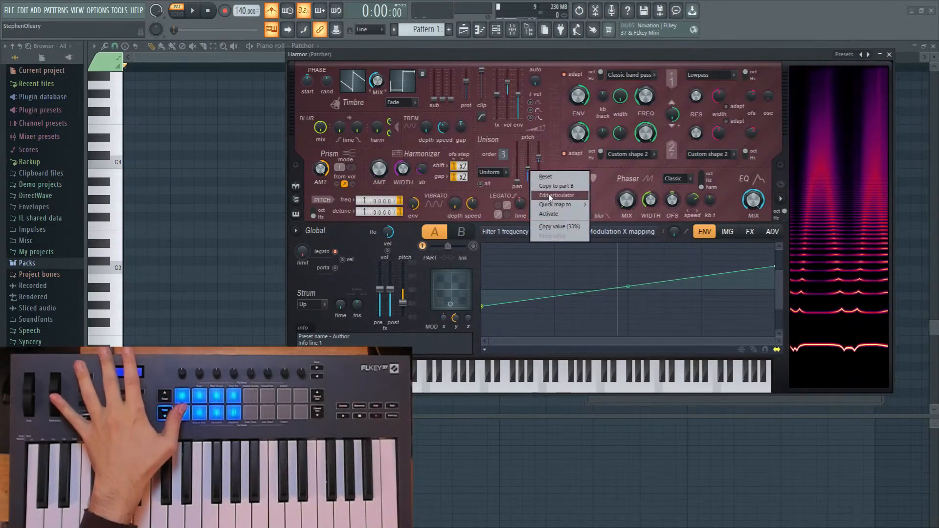
click(550, 196)
click(622, 232)
click(616, 284)
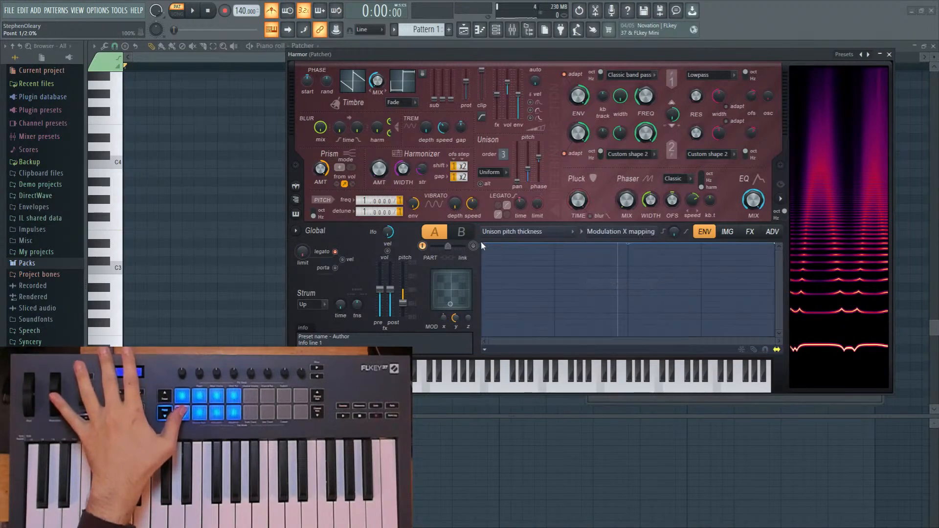
click(616, 283)
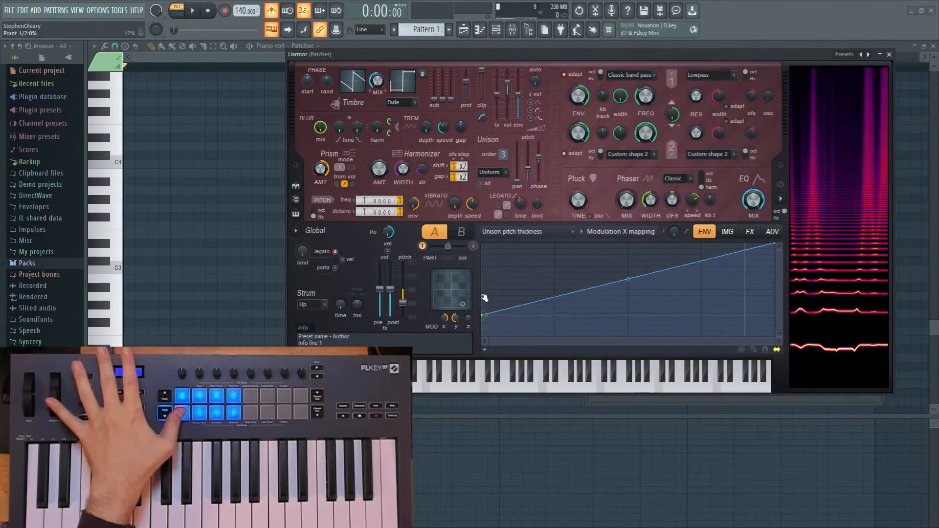
drag(482, 330, 483, 244)
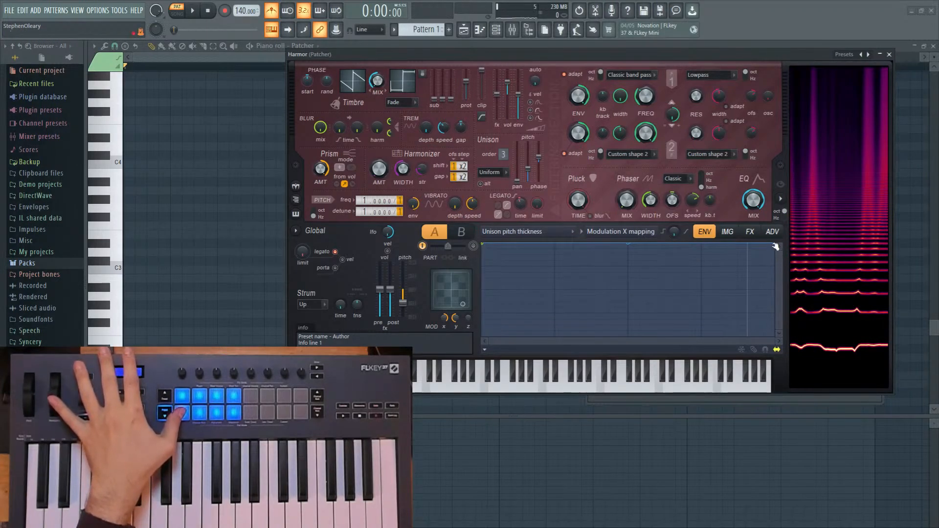
drag(776, 250, 785, 382)
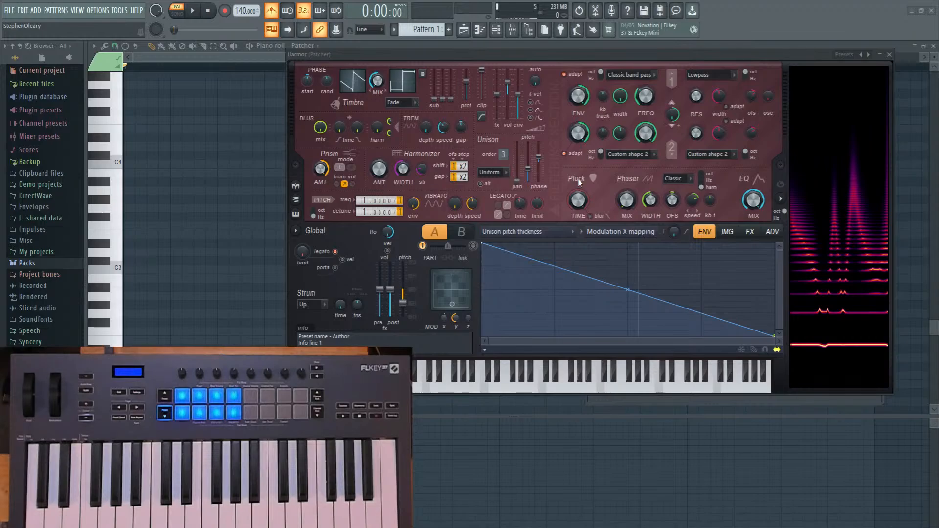
key(ctrl+s)
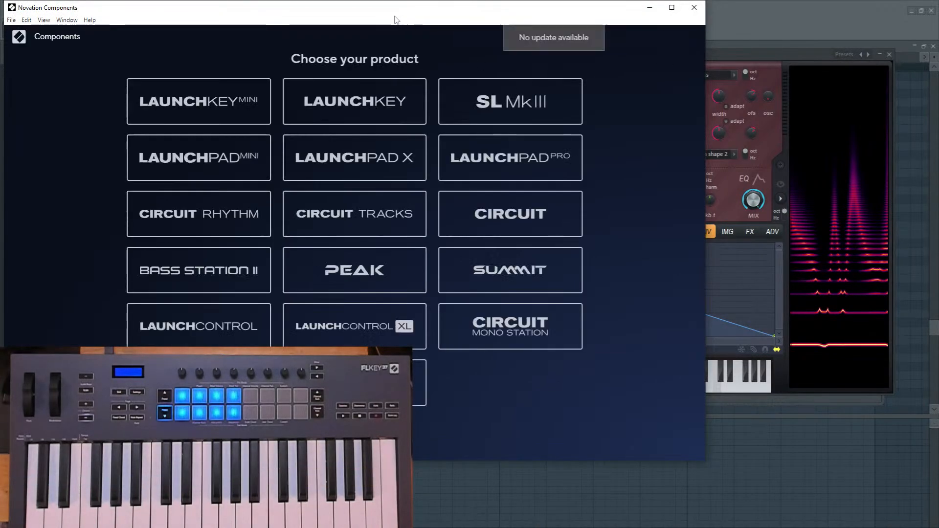
In Novation Components, open the FLkey 37 page, view the Song Transport custom mode's description, and close the program.
drag(411, 19, 588, 32)
click(550, 397)
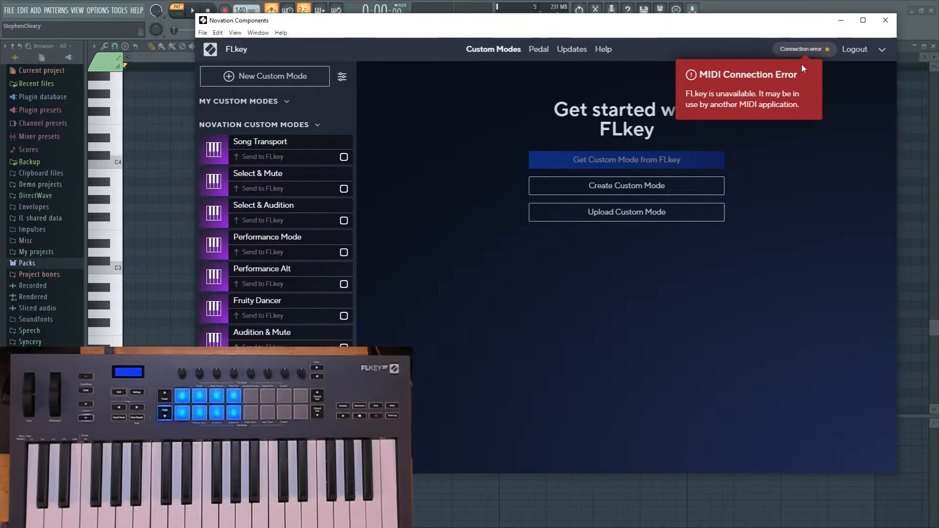
drag(590, 26, 599, 60)
click(257, 181)
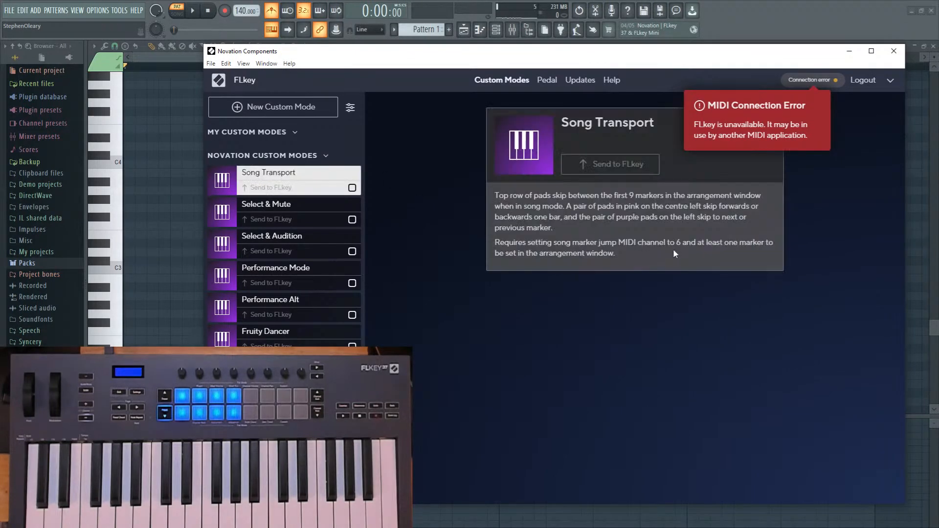
click(314, 157)
click(298, 156)
click(894, 50)
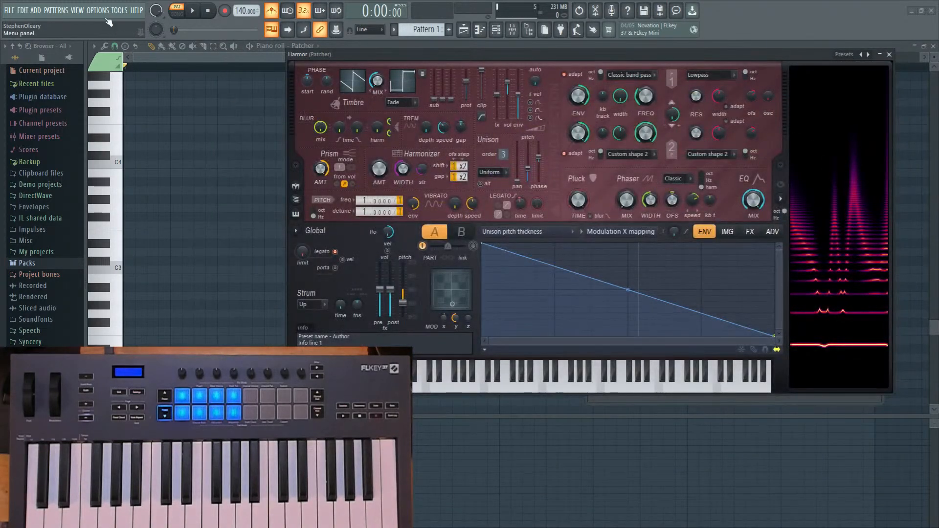
Open FL Studio's MIDI settings and inspect the FLkey MIDI and MIDIIN2 (FLkey MIDI) inputs.
click(98, 10)
click(106, 34)
click(533, 283)
click(534, 274)
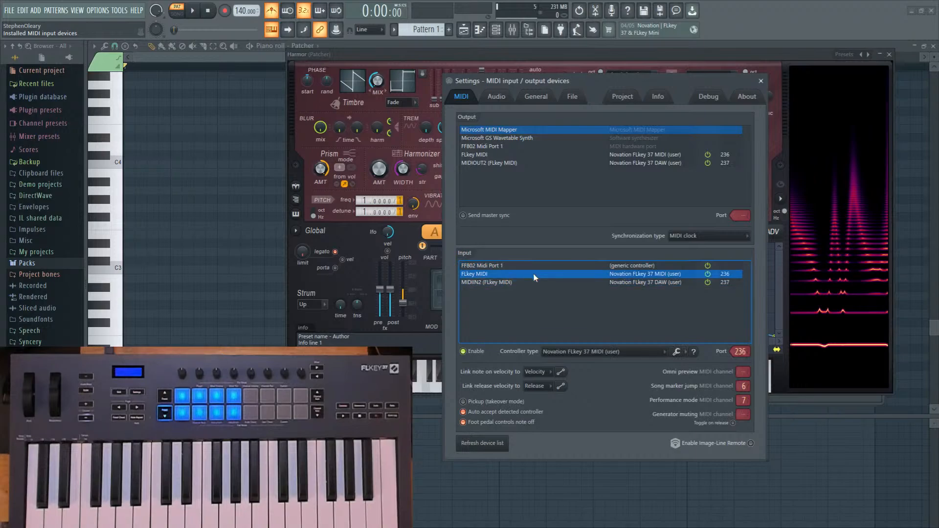
click(493, 282)
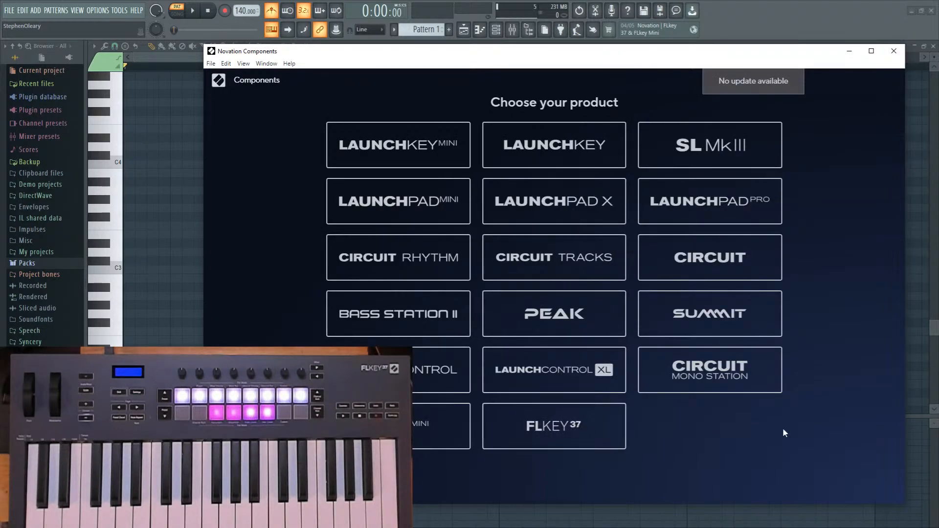
Close Novation Components, enable the FLkey MIDI and MIDIIN2 (FLkey MIDI) inputs in the MIDI settings, check both, and close the settings.
click(894, 51)
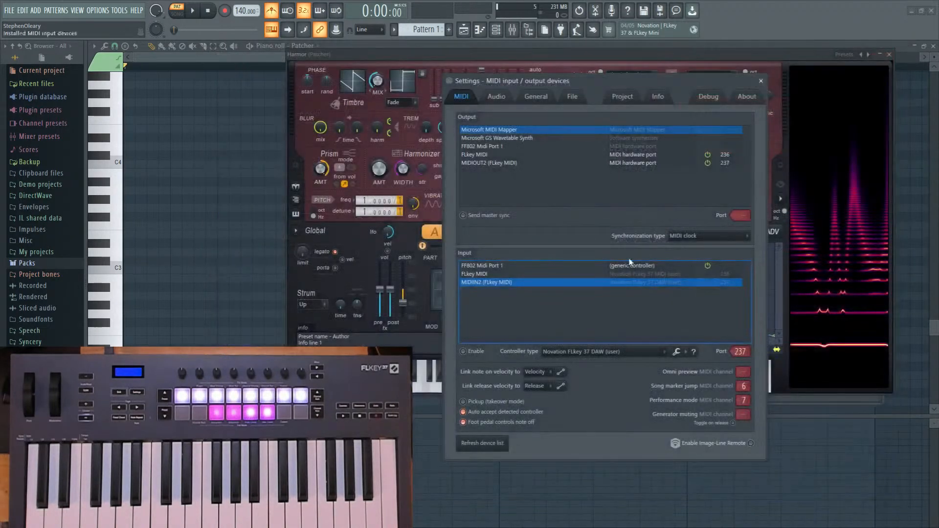
click(489, 155)
click(495, 164)
click(494, 156)
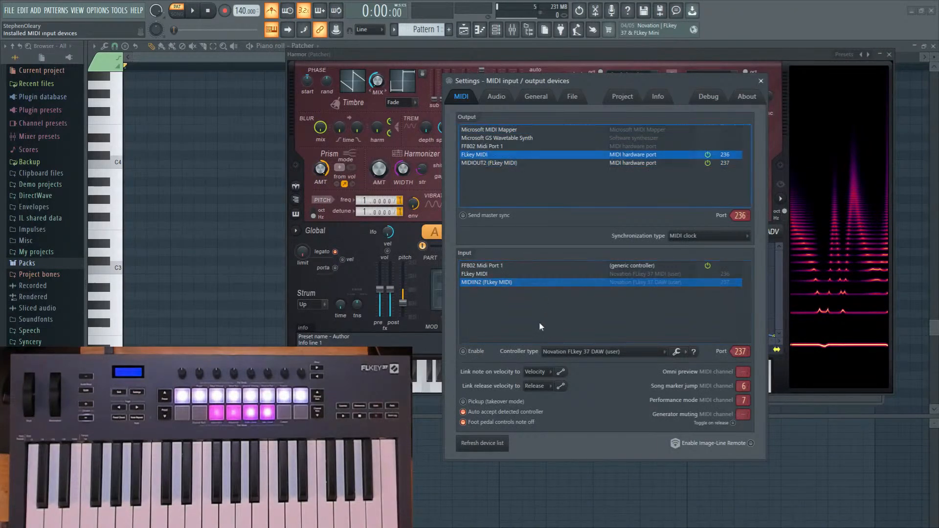
click(477, 275)
click(473, 352)
click(485, 283)
click(474, 353)
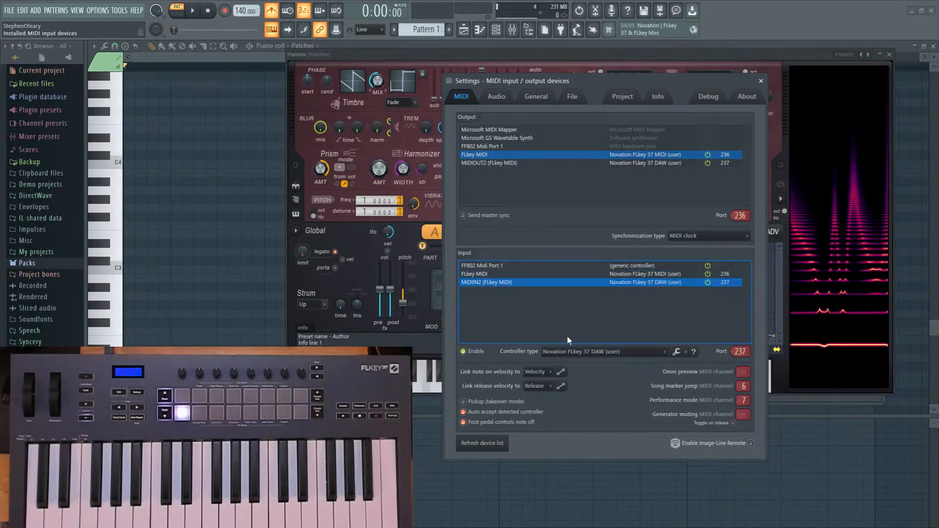
click(482, 274)
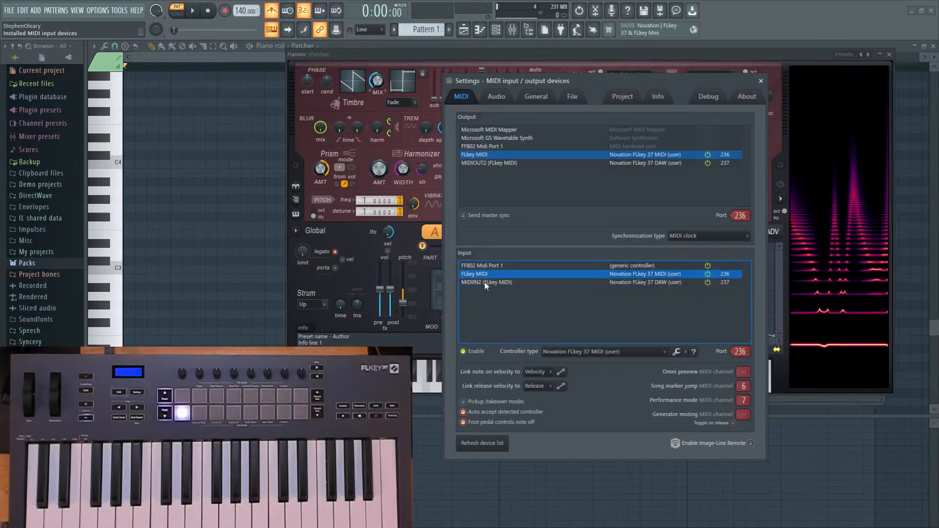
click(489, 283)
click(761, 81)
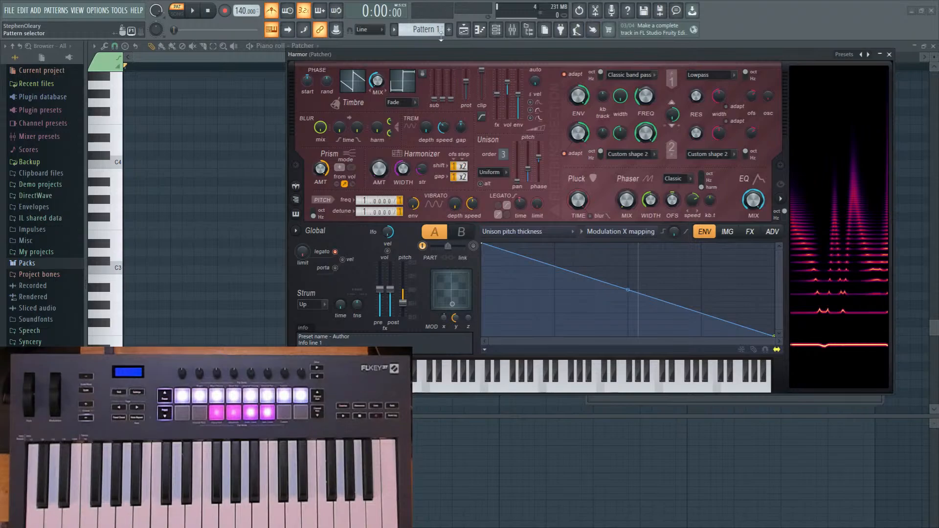
Bring up the Playlist in place of the piano roll, move the Harmor window slightly lower, and maximize the Playlist behind it.
click(463, 30)
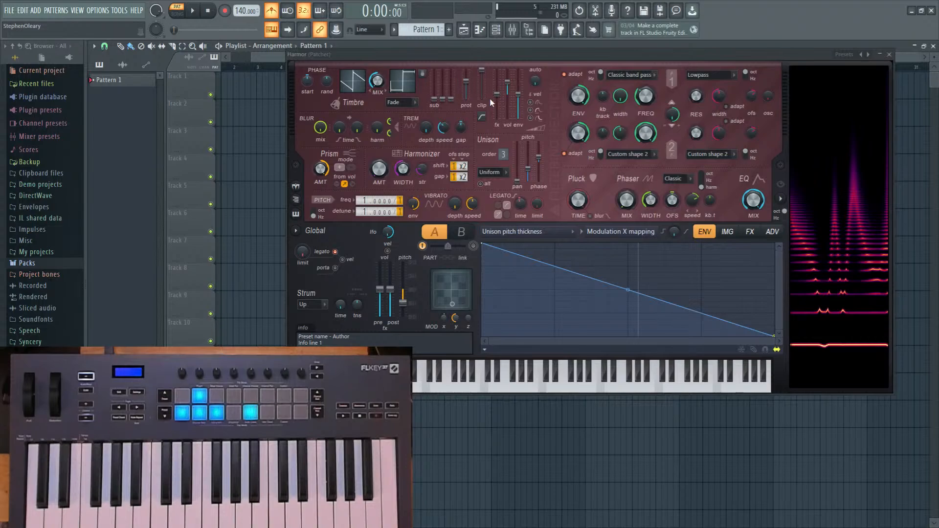
scroll(490, 102, down, 1)
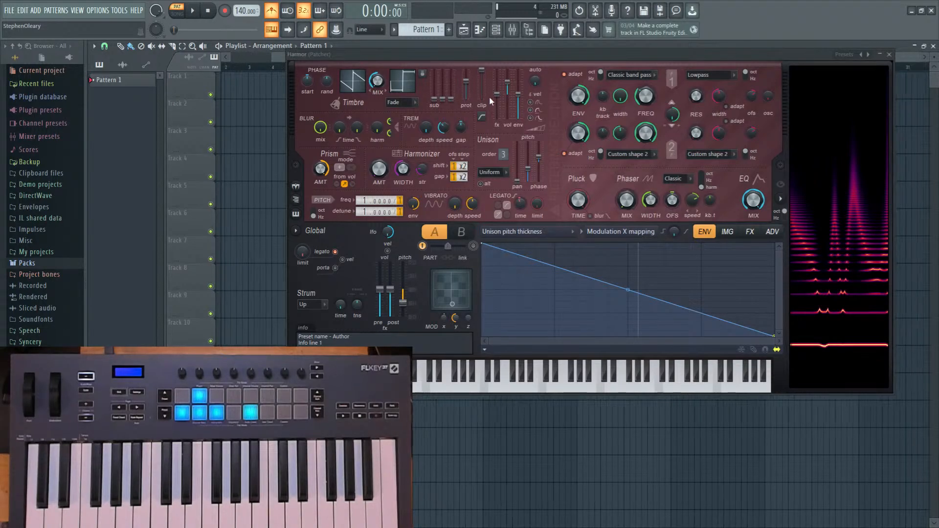
scroll(491, 101, up, 1)
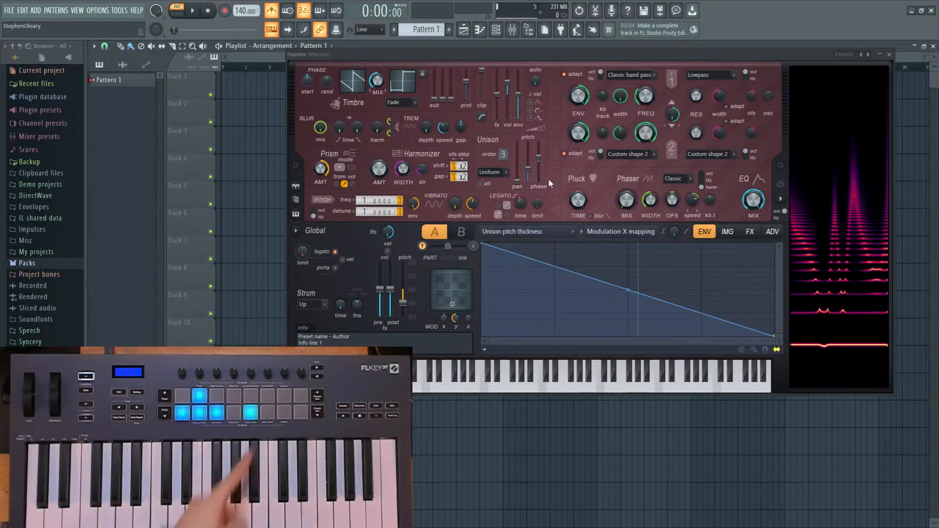
key(F7)
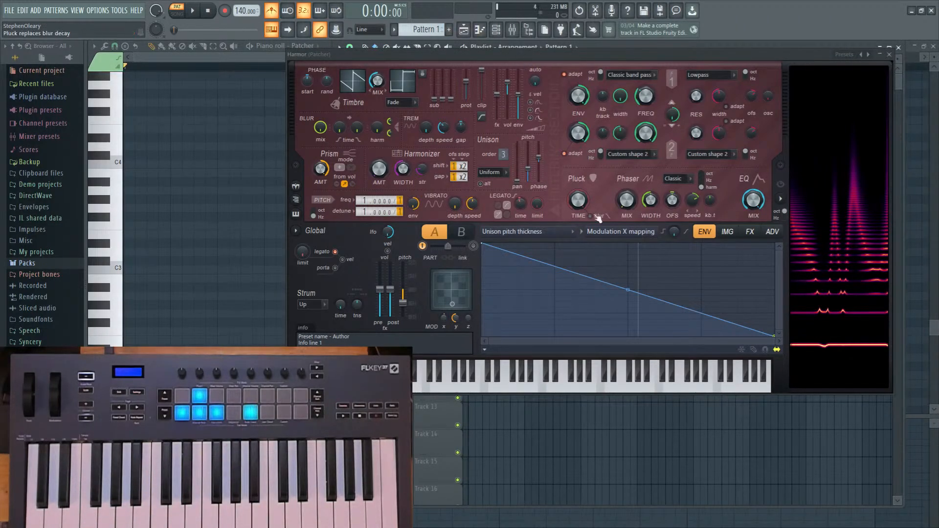
drag(770, 52, 764, 76)
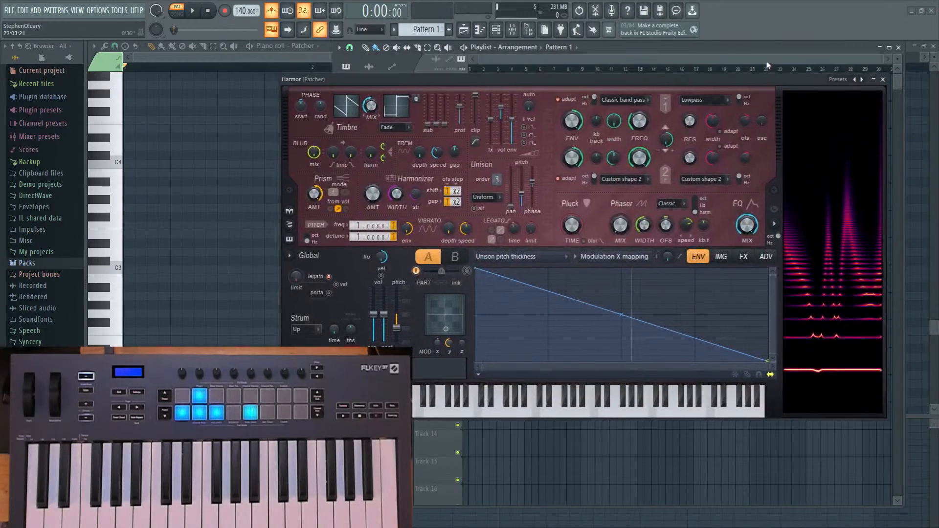
double_click(769, 56)
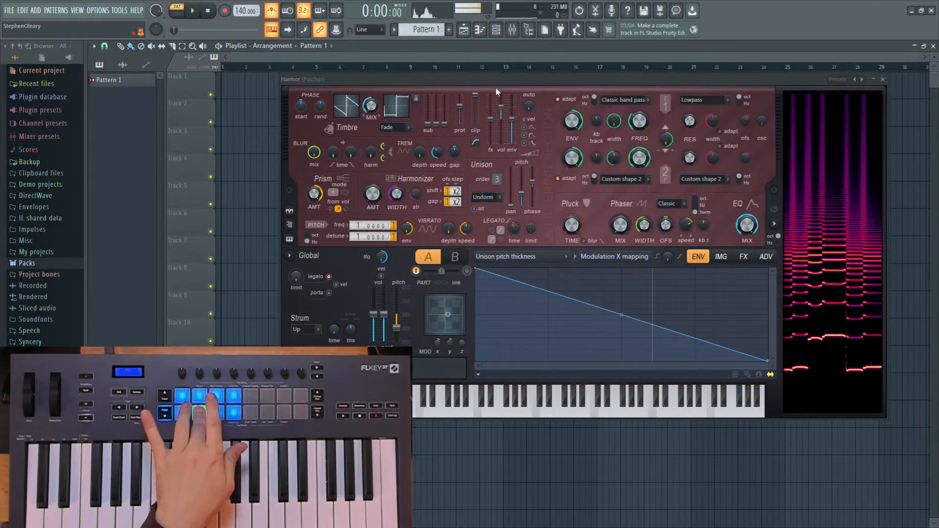
Set Harmor's distortion effect to the Hill type and try adjusting the pitch detune.
click(744, 256)
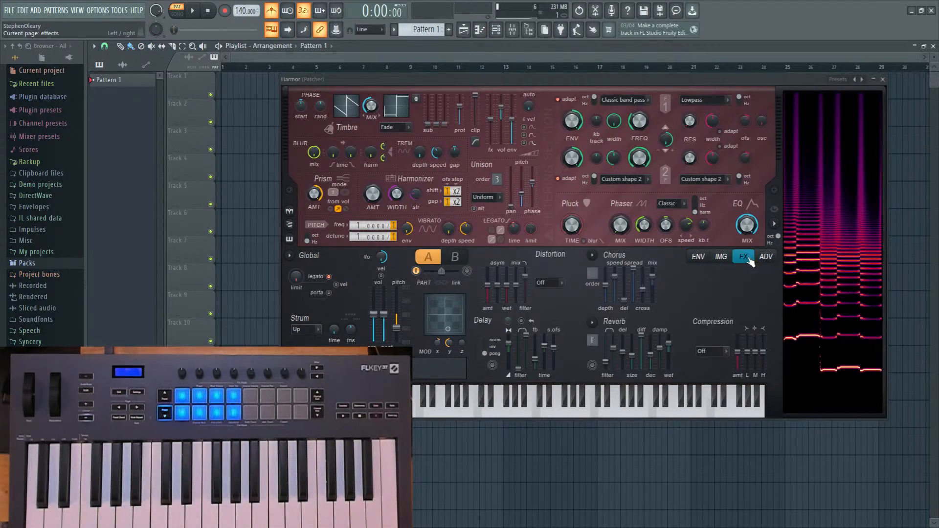
click(548, 283)
click(541, 315)
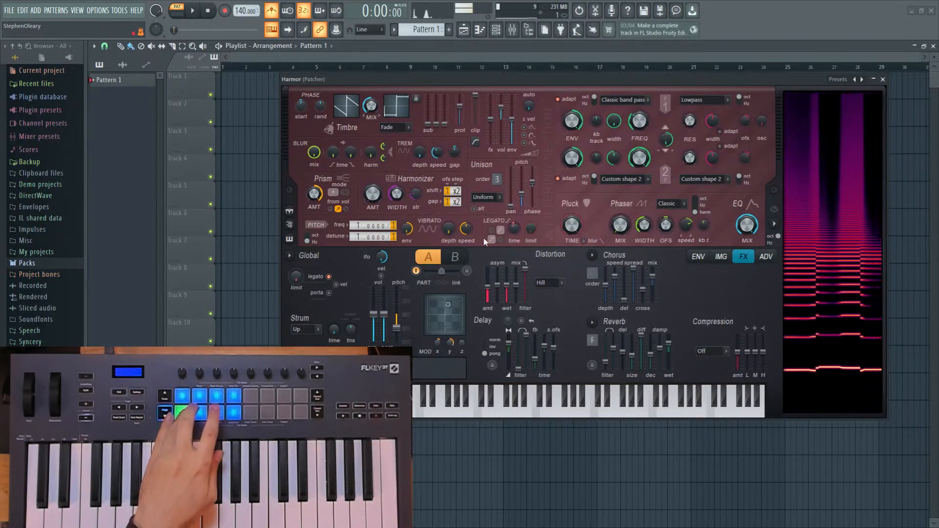
drag(368, 237, 368, 230)
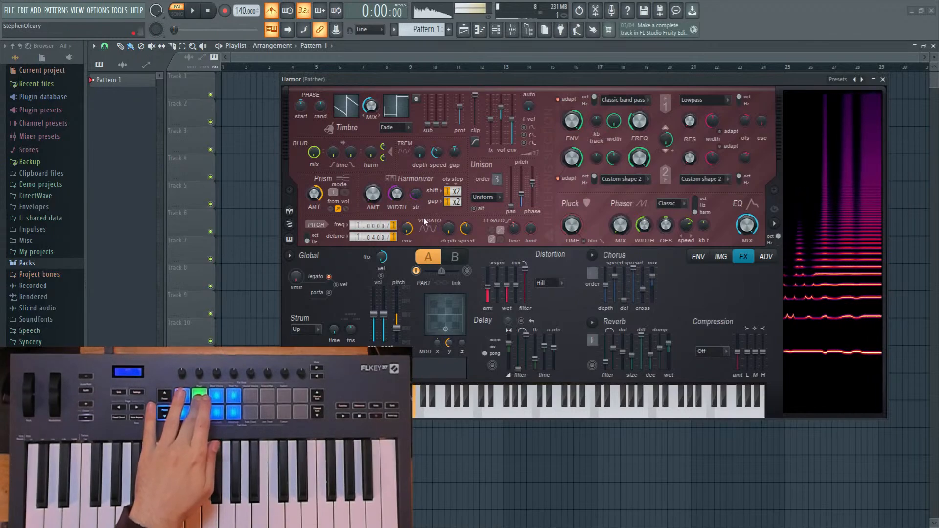
Compare Harmor's parts A and B by switching them on and off, leave only part B on, and set filter 1 resonance to 0% in part A.
click(462, 258)
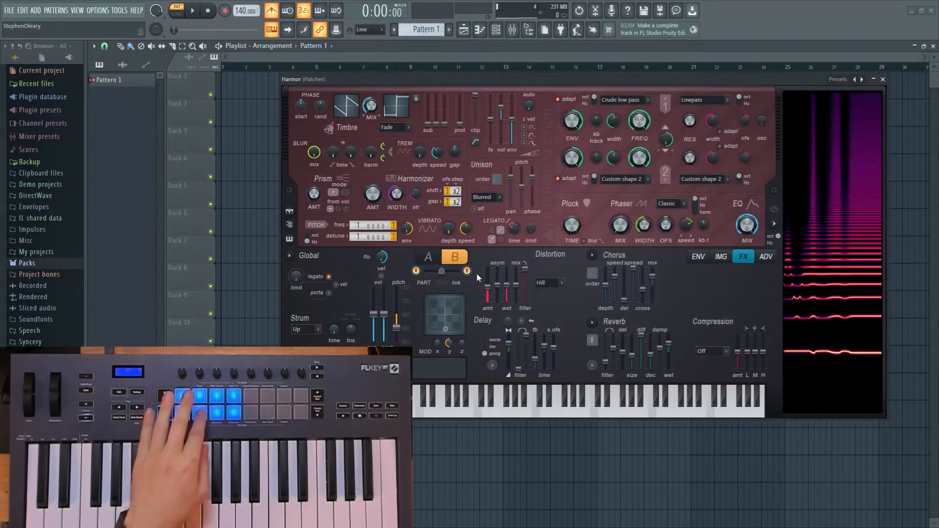
drag(423, 273, 441, 275)
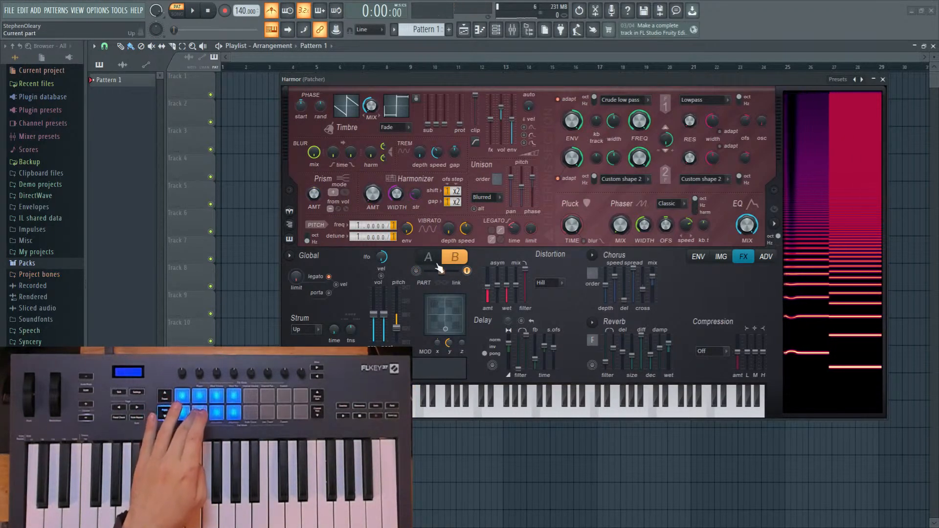
click(419, 271)
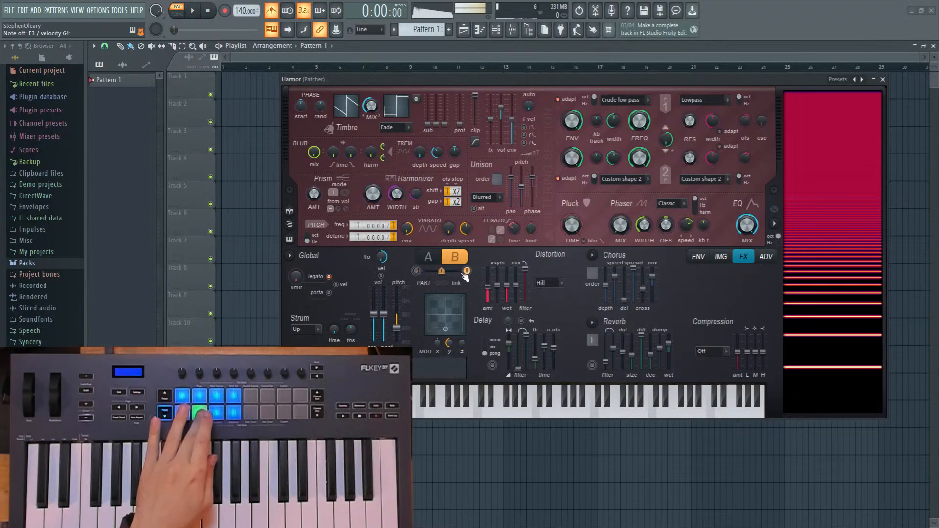
click(417, 271)
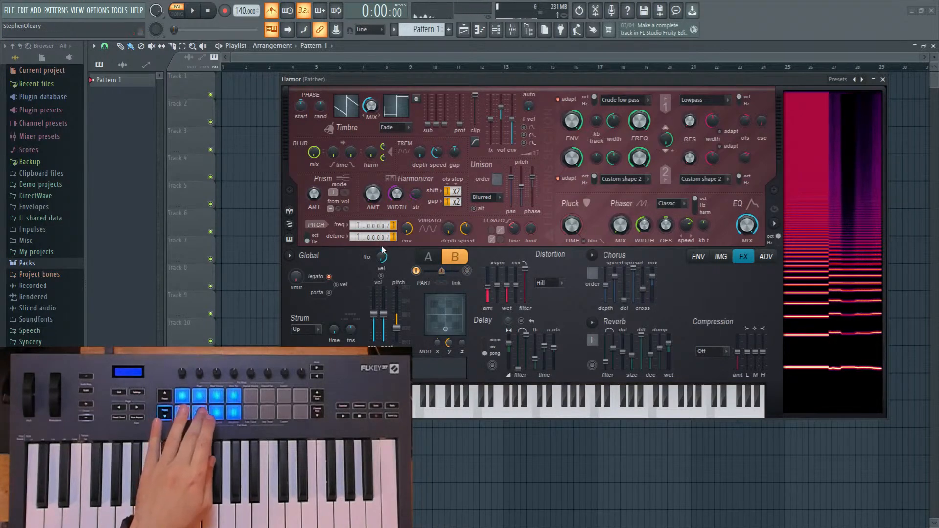
click(427, 257)
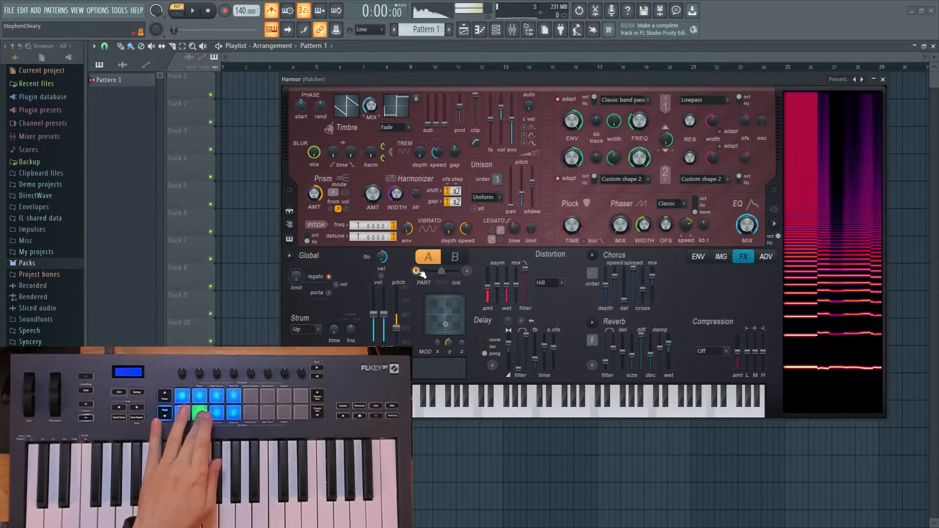
click(466, 270)
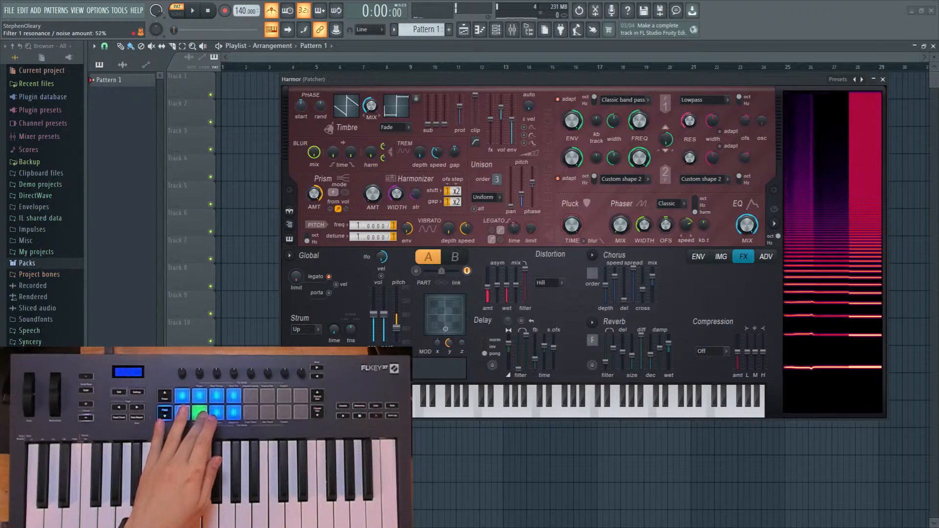
drag(691, 124, 691, 123)
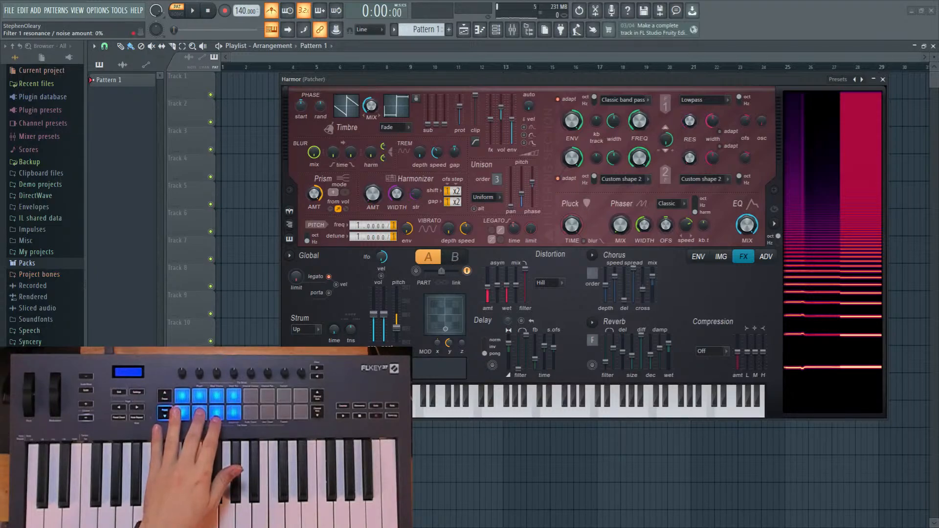
Switch to Harmor part B, lower its filter 1 frequency, and raise the filter 1 resonance.
click(453, 259)
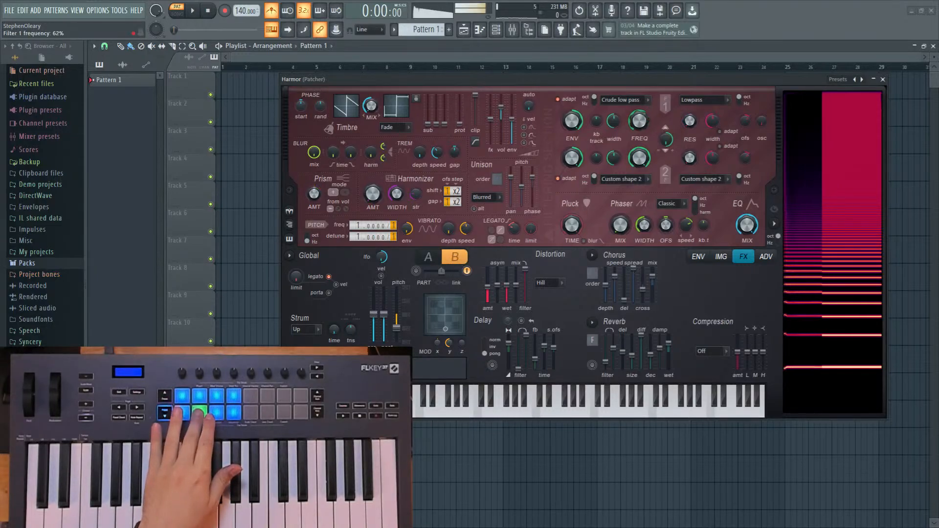
drag(639, 121, 639, 186)
drag(690, 122, 690, 73)
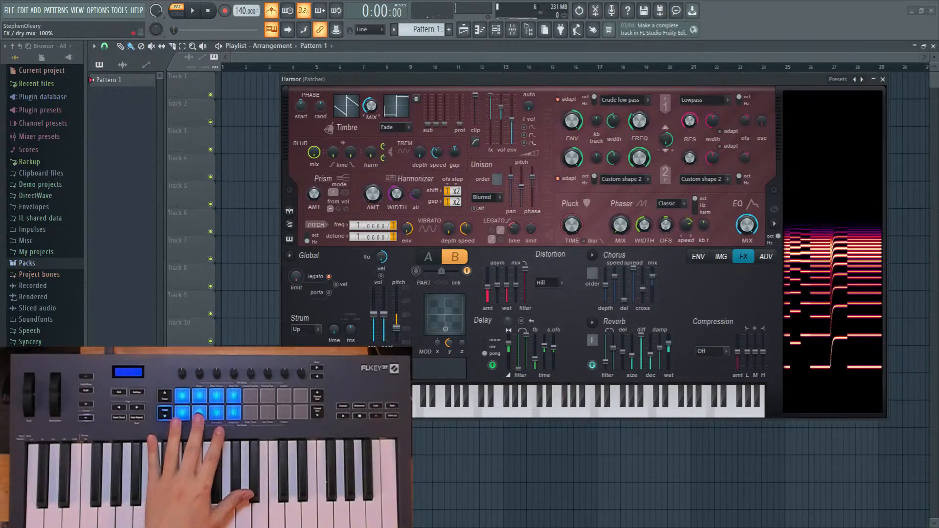
Lower part B's FX / dry mix to about mid level and look through the modulation sources available for it.
drag(491, 96, 491, 116)
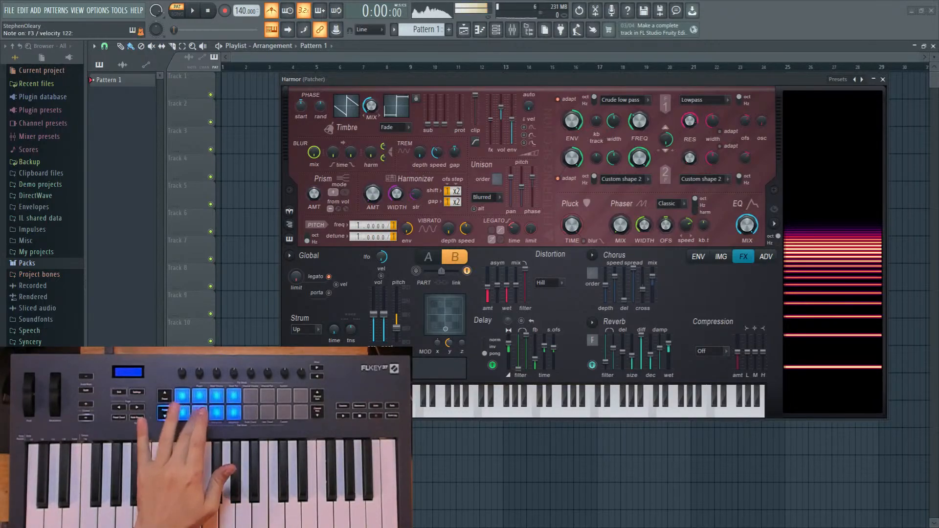
right_click(493, 121)
click(500, 146)
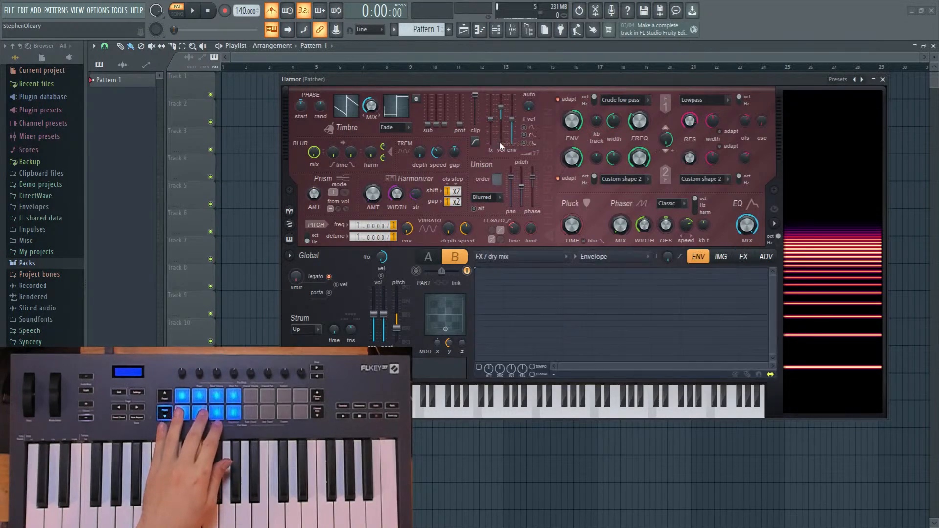
click(636, 264)
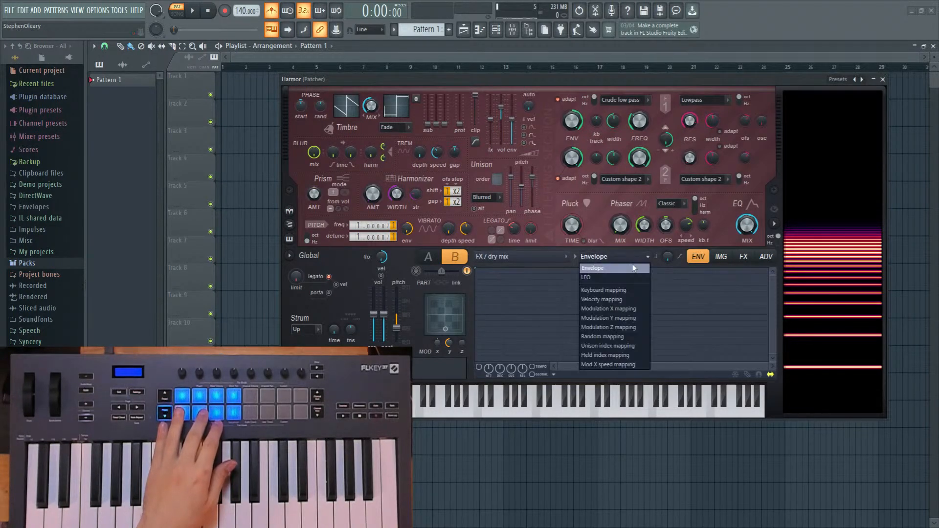
click(636, 266)
click(565, 261)
click(476, 117)
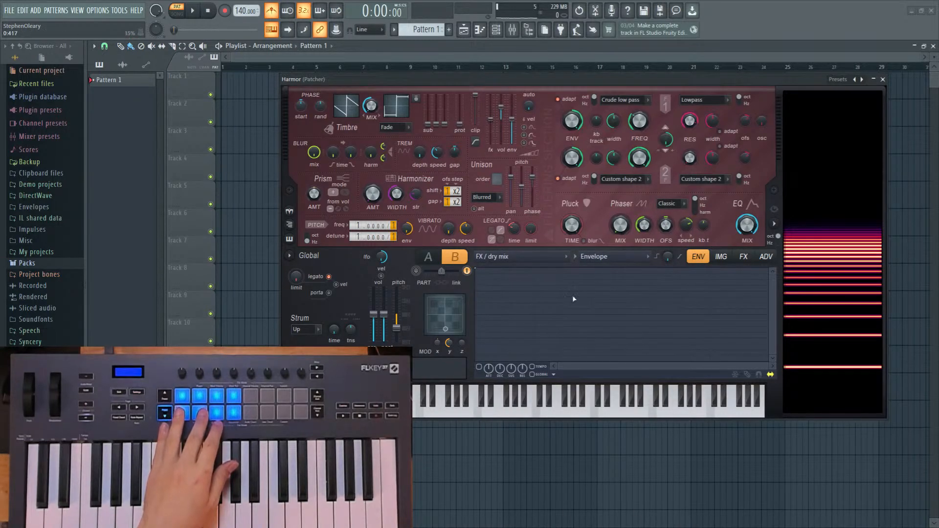
Switch off Harmor's delay and reverb effects.
click(743, 257)
click(492, 365)
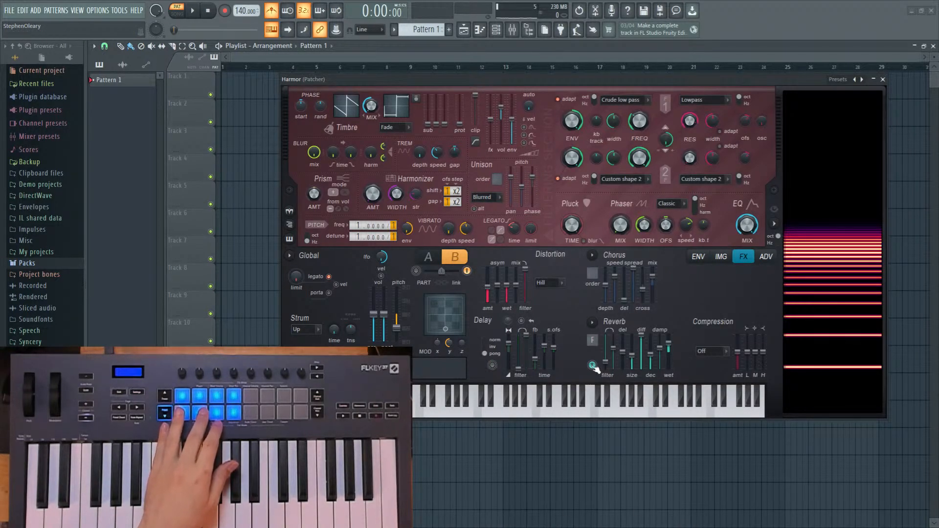
click(591, 365)
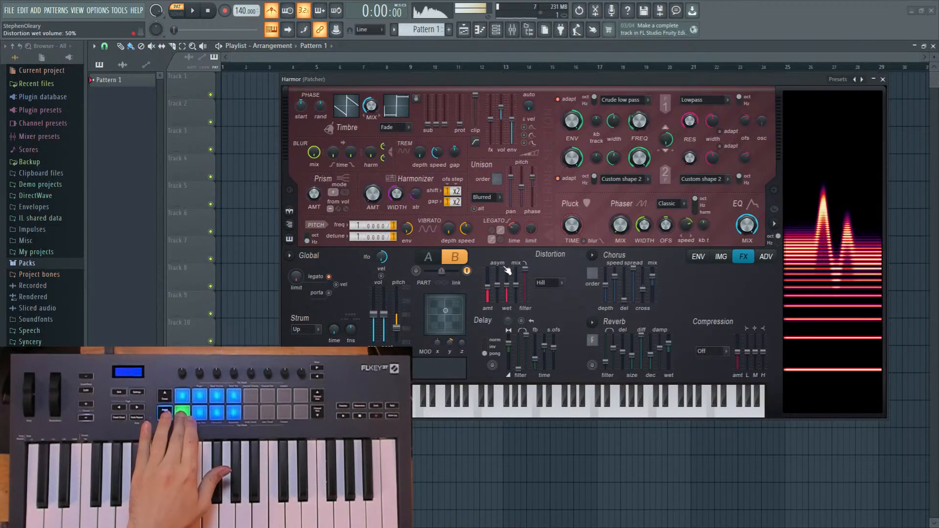
Map part B's filter 1 frequency to Modulation Y with a gently rising line that starts at the centre level.
right_click(636, 121)
click(651, 128)
click(611, 256)
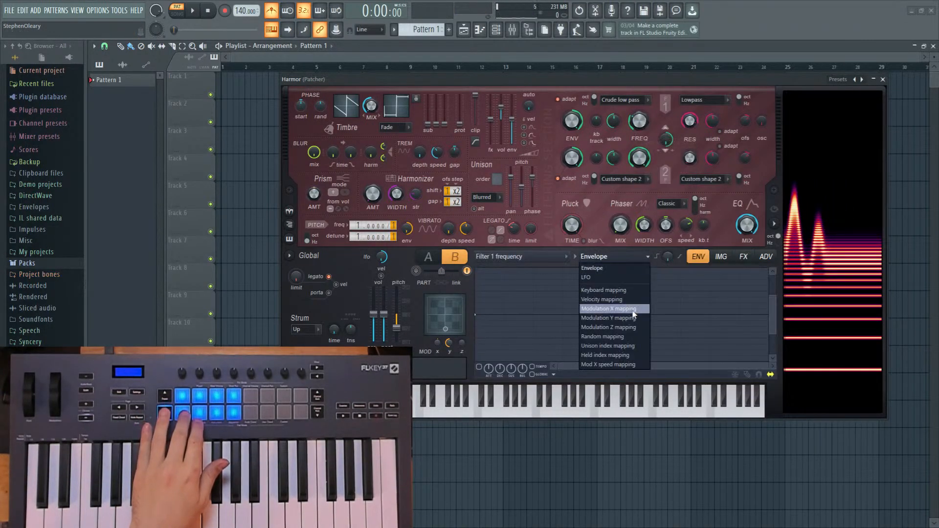
click(631, 318)
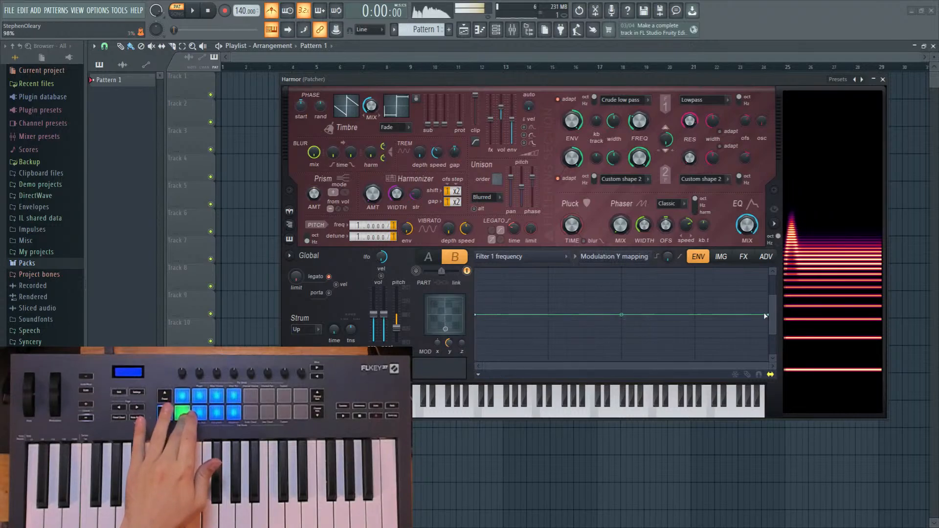
drag(770, 313, 767, 296)
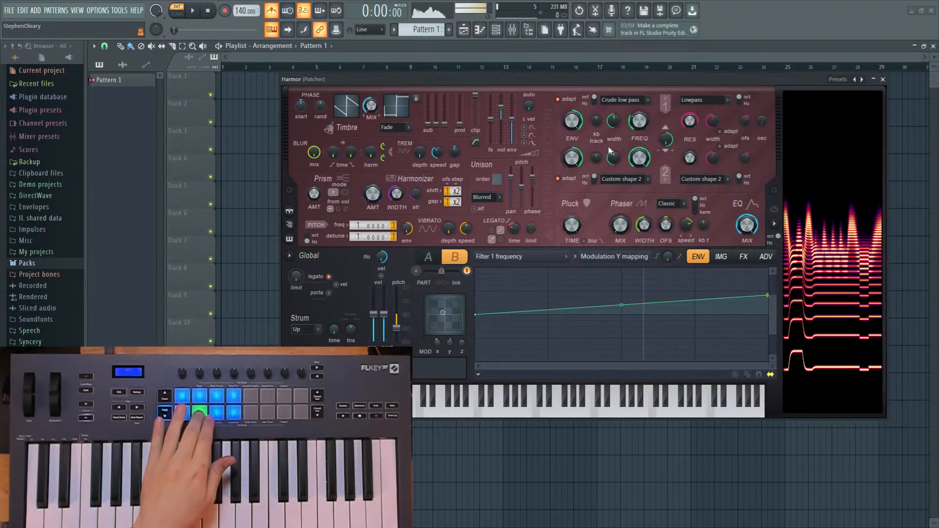
Place Prism directly below Filter 1 in part B's unit order and switch the prism to its second mode.
click(764, 258)
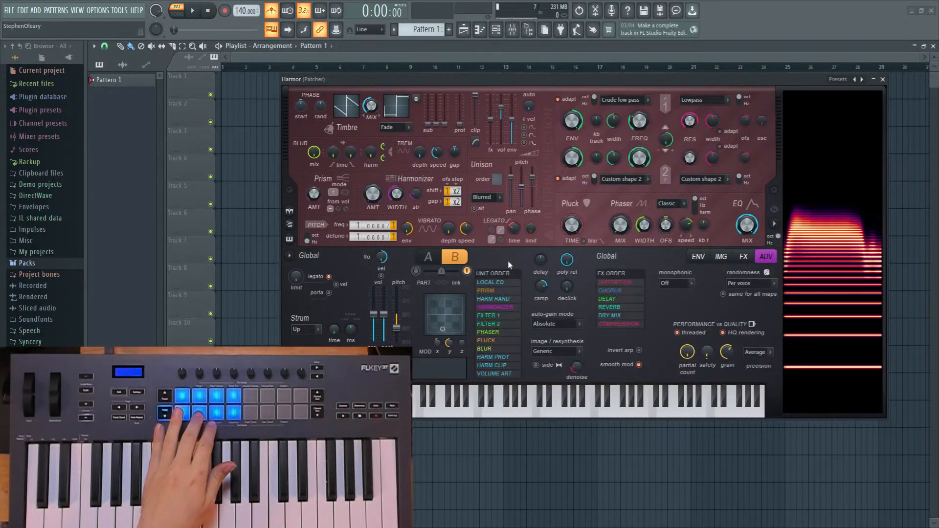
click(699, 257)
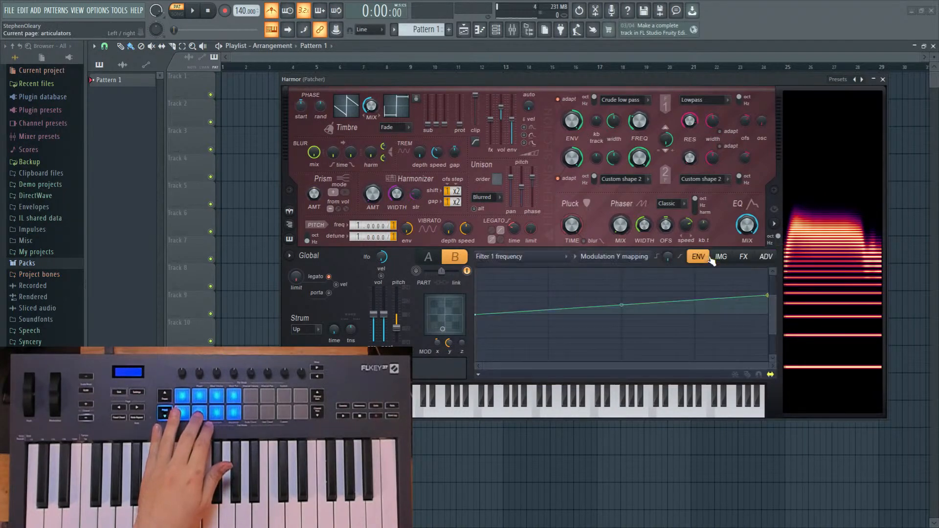
click(765, 258)
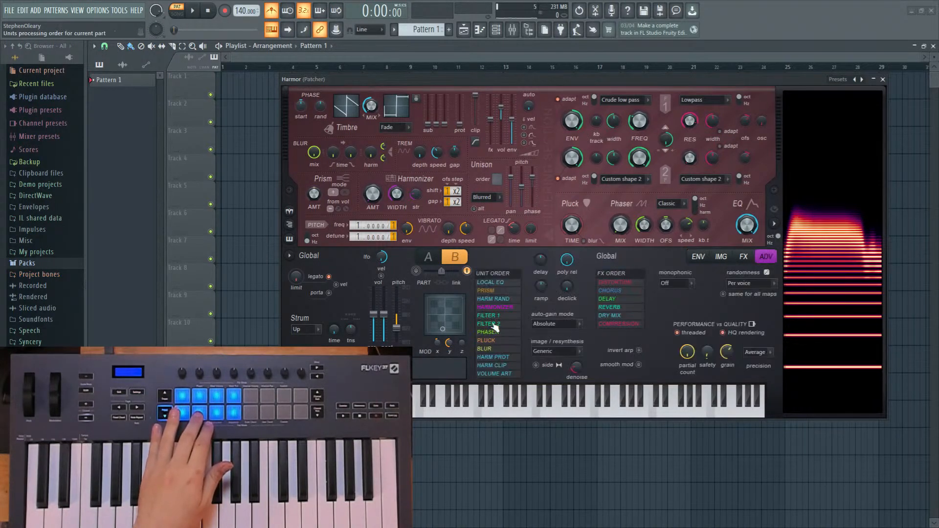
drag(498, 293, 500, 302)
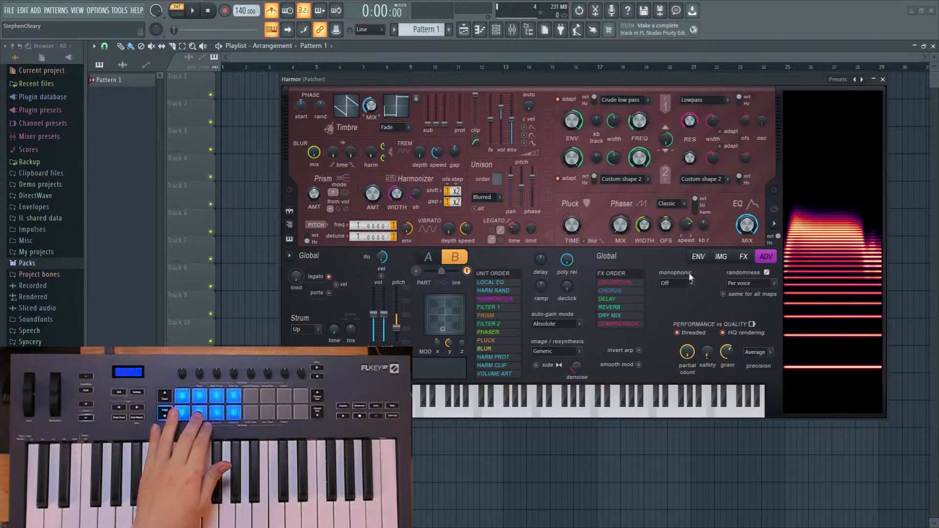
click(721, 257)
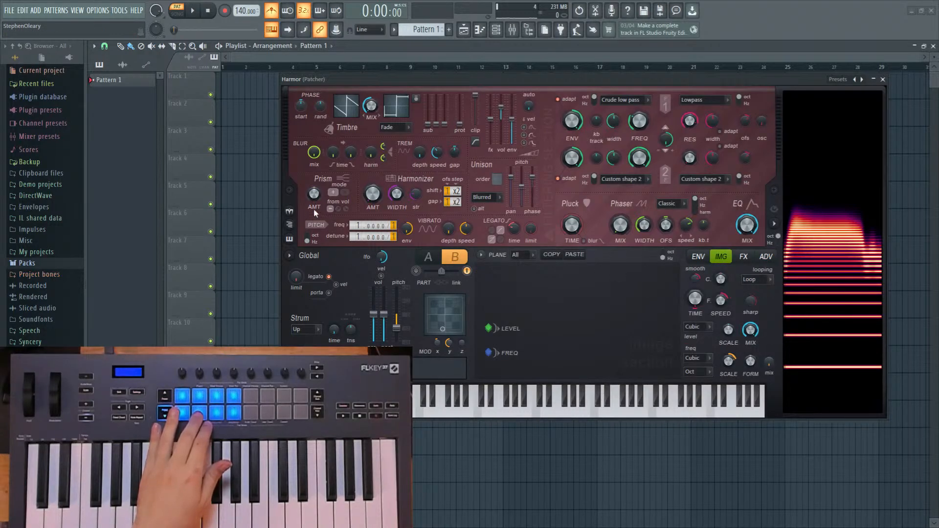
click(344, 192)
Shape part B's Harmonic prism curve with a slow rise, a peak, a dip, and a final climb to maximum.
click(698, 256)
click(540, 256)
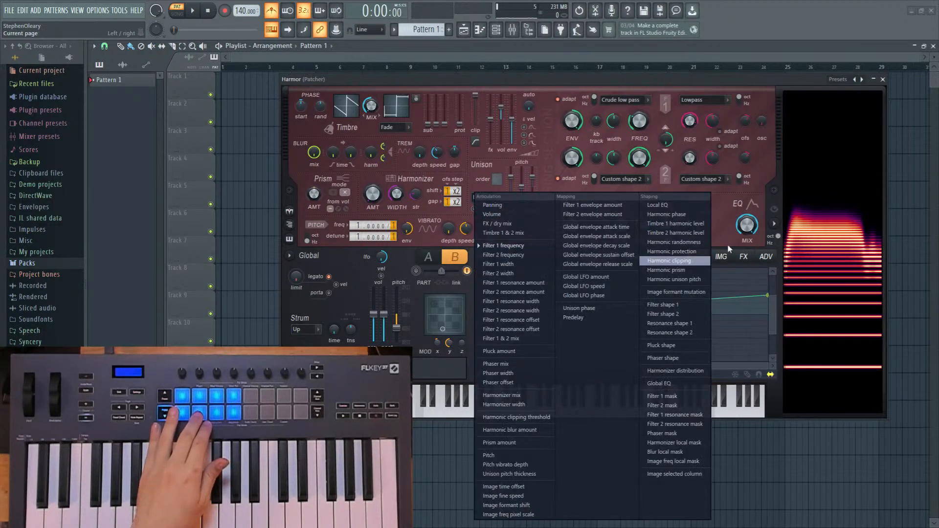
click(699, 271)
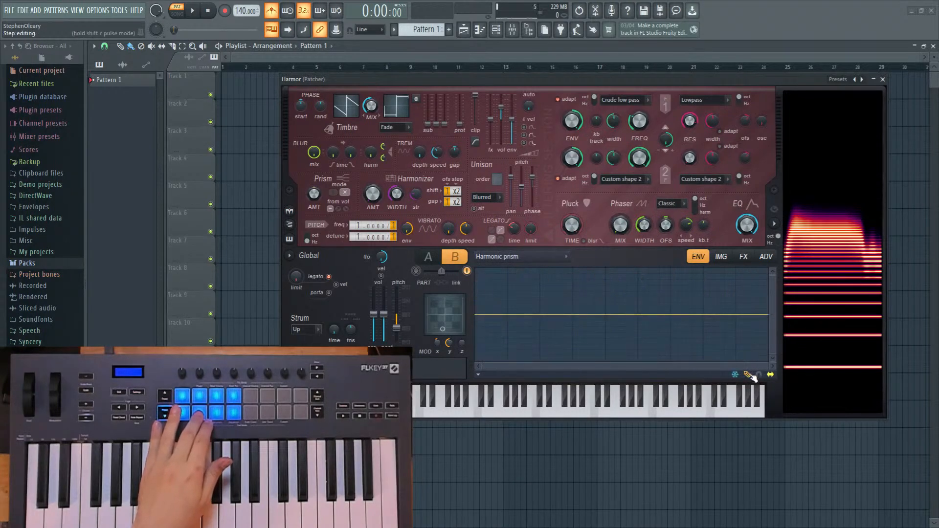
click(748, 375)
click(748, 375)
drag(767, 316, 768, 256)
right_click(663, 293)
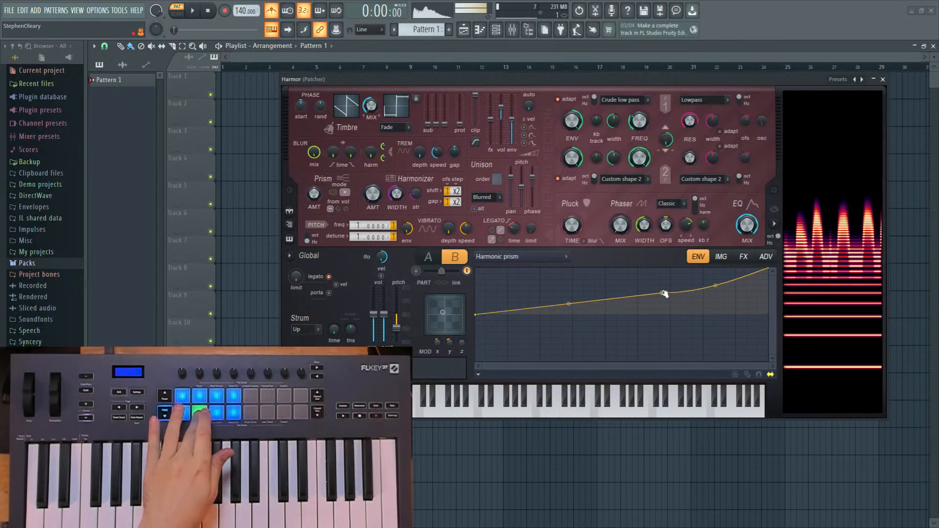
right_click(711, 308)
right_click(603, 285)
right_click(586, 309)
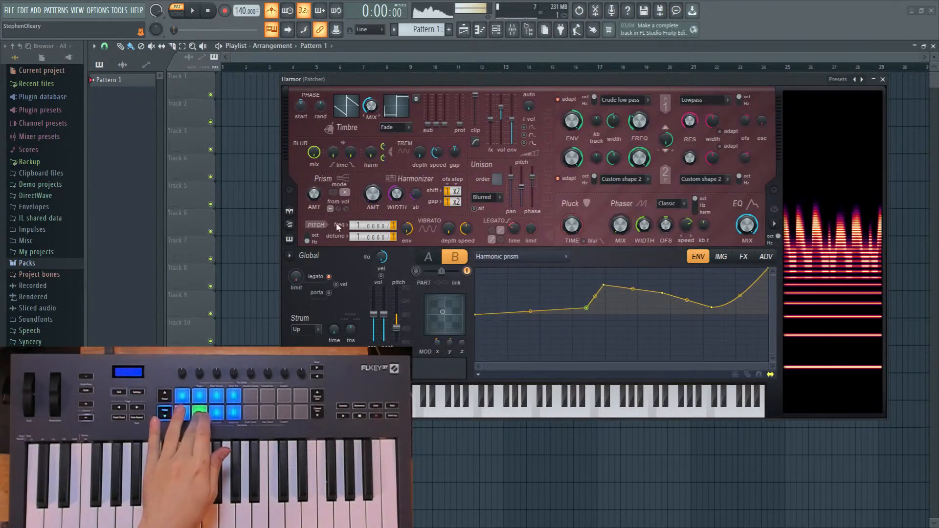
Turn on the second from-vol option of part B's prism and set the prism amount to 8%.
drag(314, 194, 314, 187)
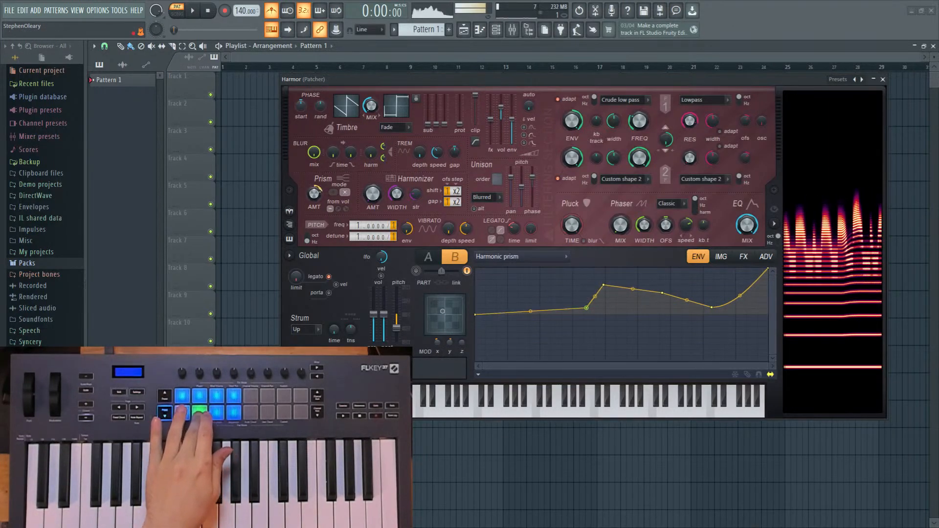
click(338, 209)
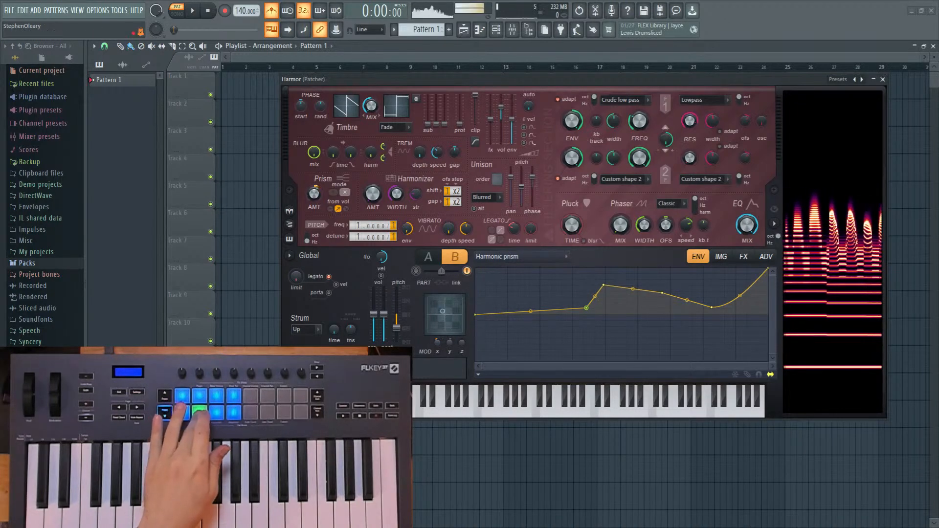
drag(314, 196, 314, 215)
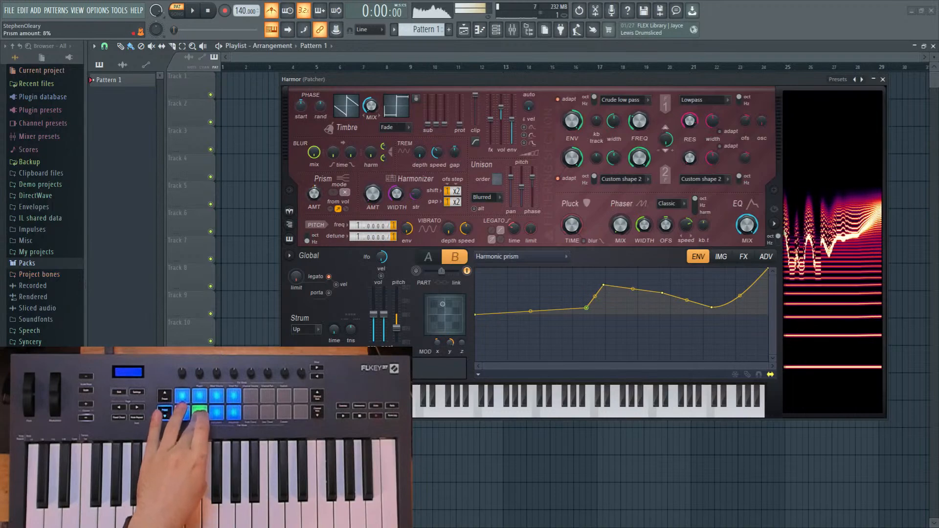
Place Phaser above Filter 2 in part B's unit order and set the prism amount to a negative value.
drag(314, 194, 314, 214)
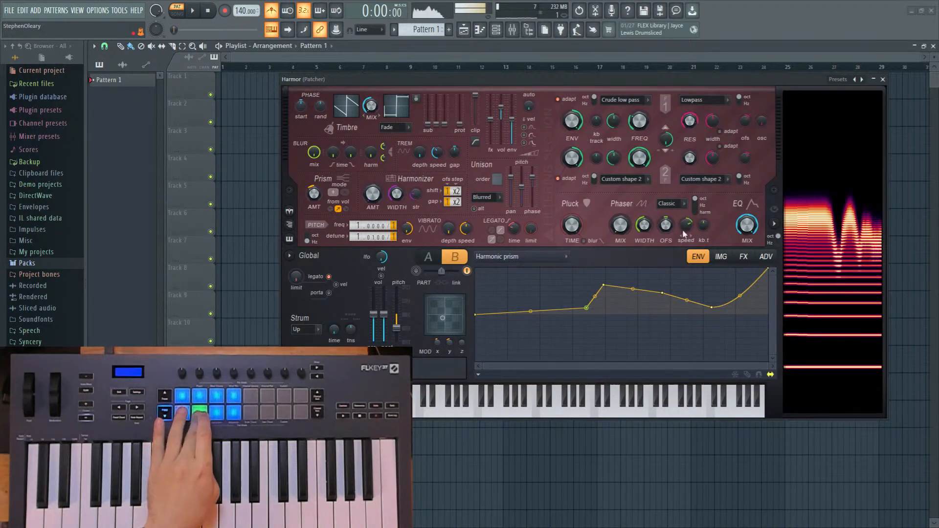
click(766, 256)
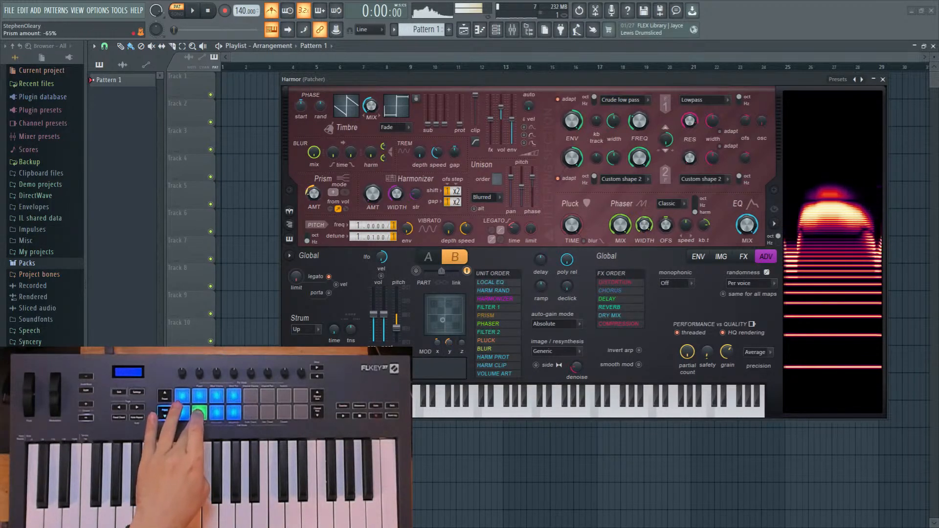
drag(315, 199, 316, 216)
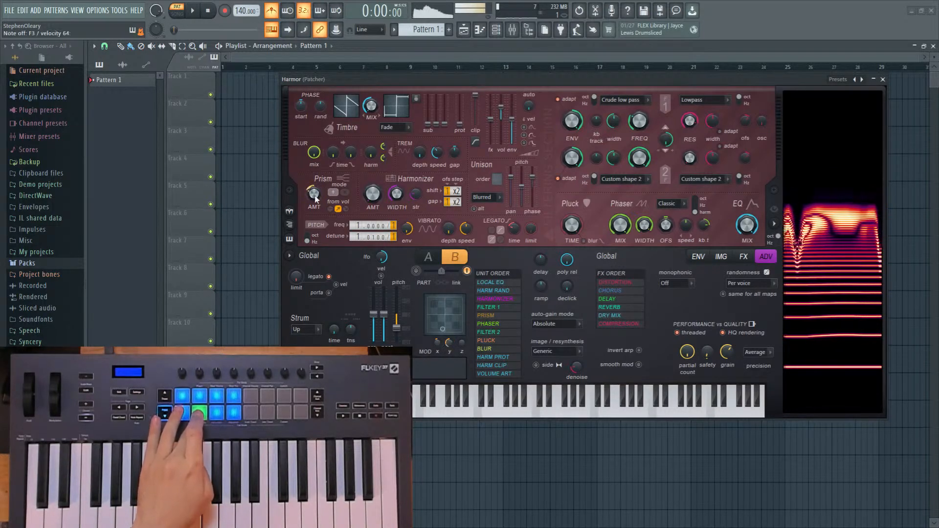
Map part B's prism amount to Modulation X with a line falling from maximum to just above the centre level.
click(337, 209)
click(634, 257)
click(639, 310)
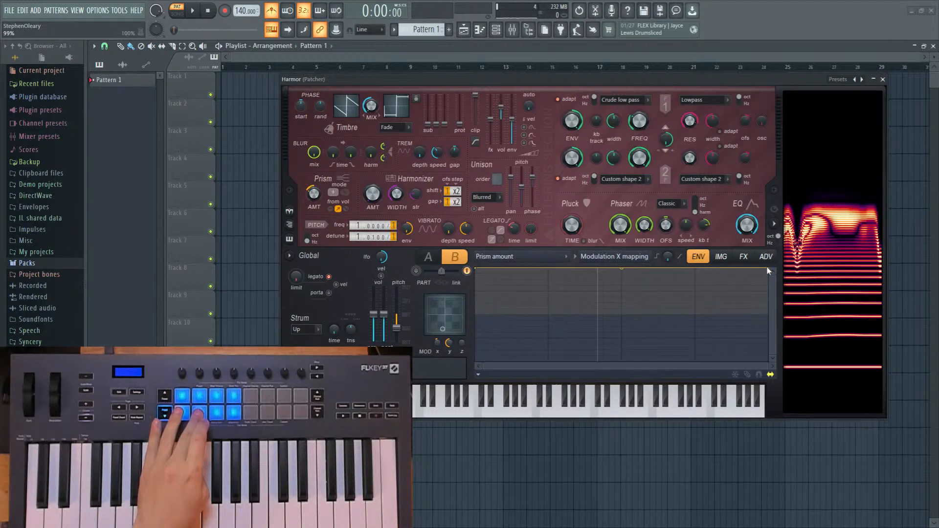
drag(768, 271, 768, 308)
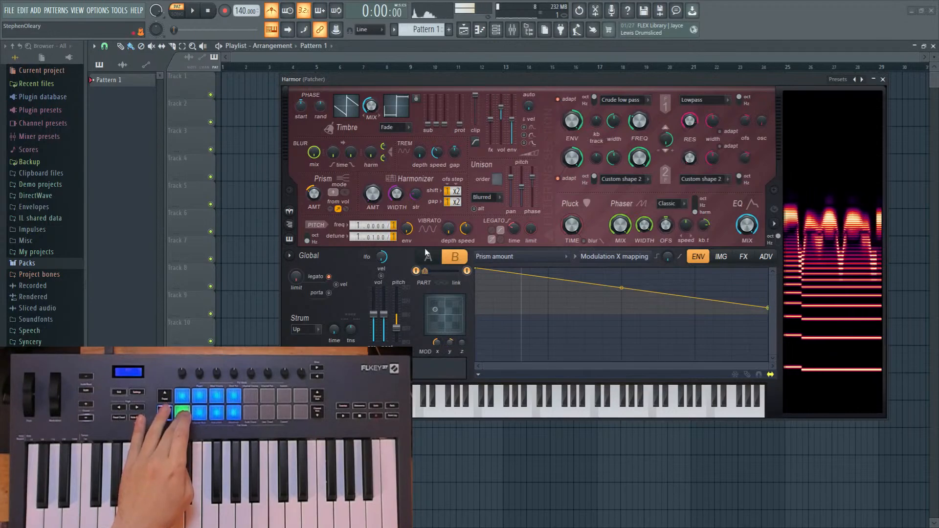
Compare the settings of parts A and B, moving the Harmor window aside, and finish on part A.
click(432, 259)
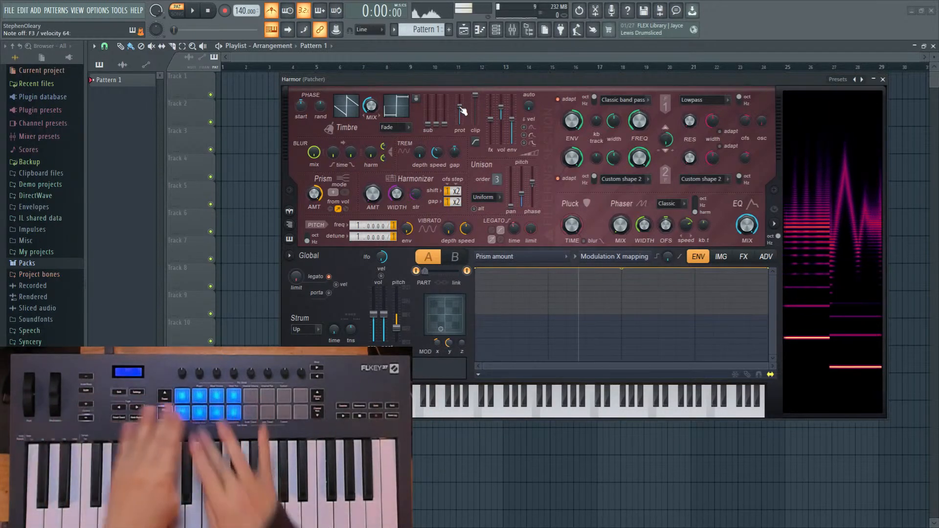
drag(541, 82, 476, 45)
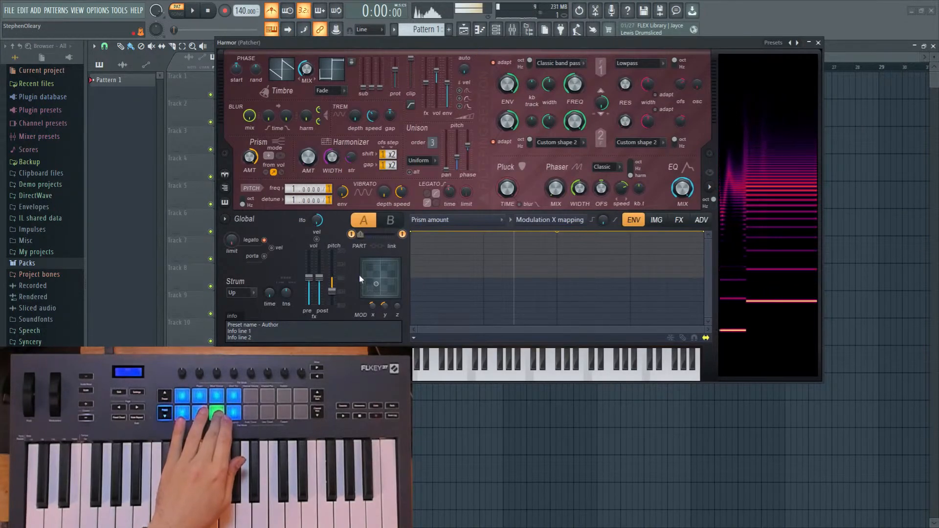
click(391, 221)
click(363, 220)
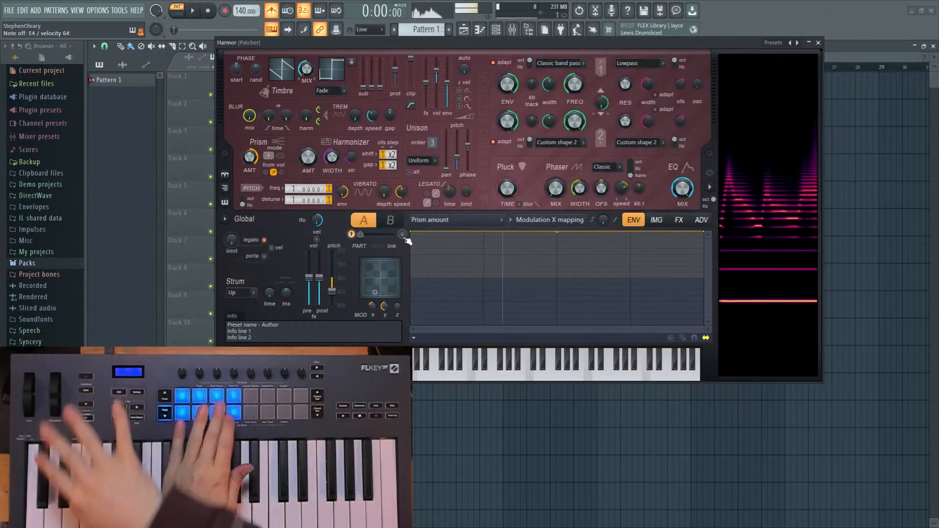
Dismiss the articulation target list, move the Harmor window, set the pre-FX main volume to 9.0 dB, and show part B.
click(477, 220)
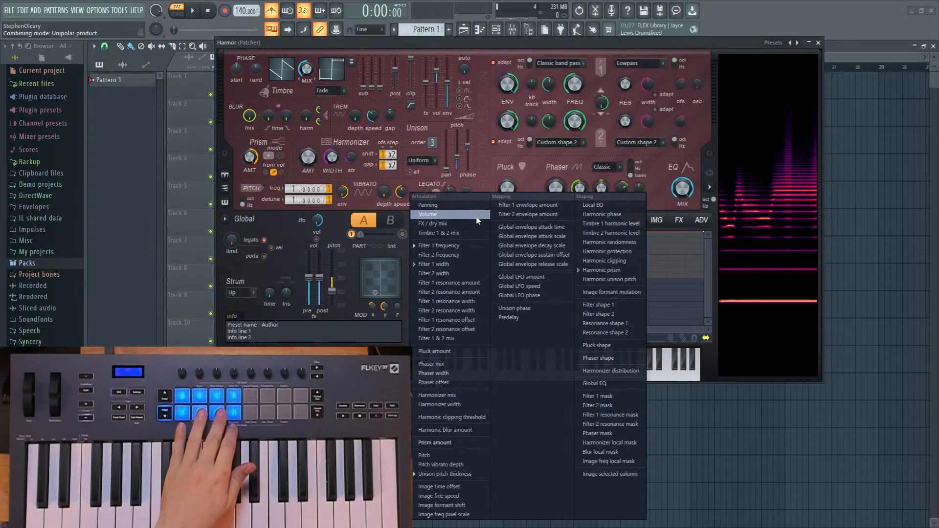
click(470, 47)
drag(470, 47, 537, 43)
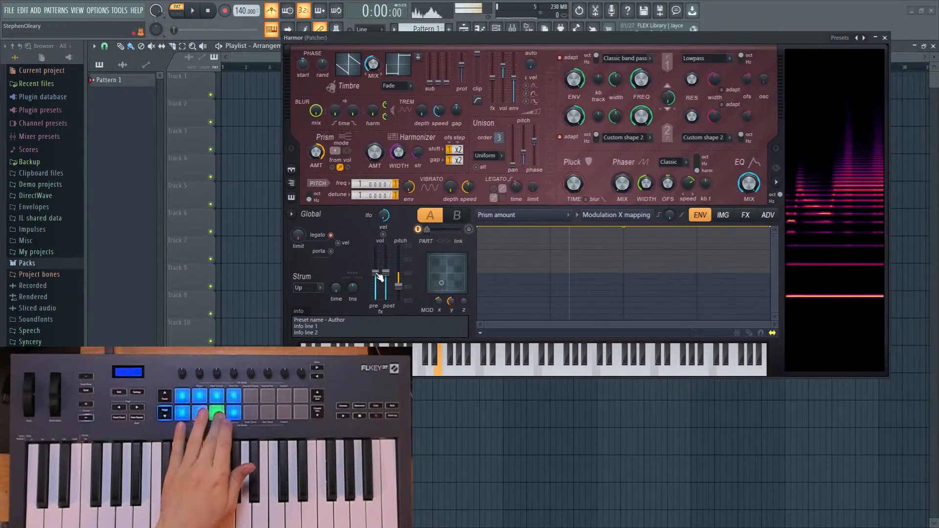
drag(379, 277, 380, 257)
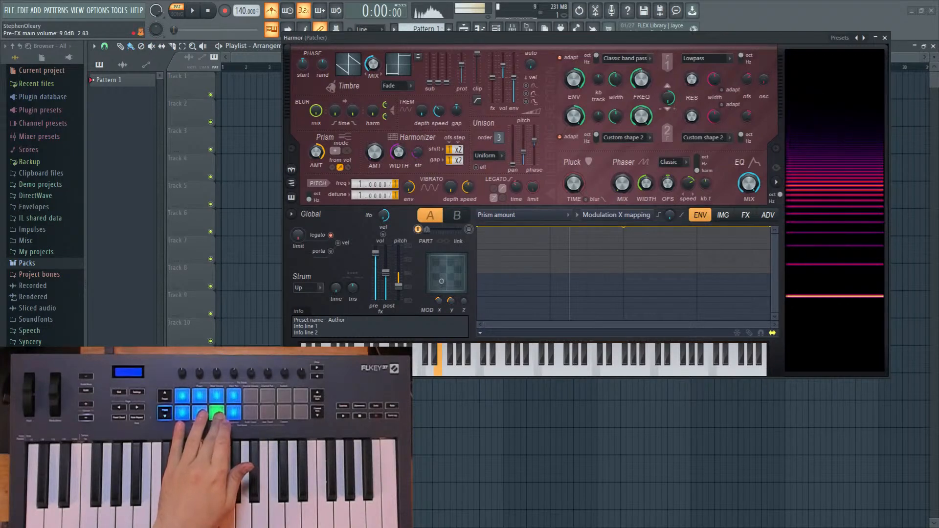
click(457, 215)
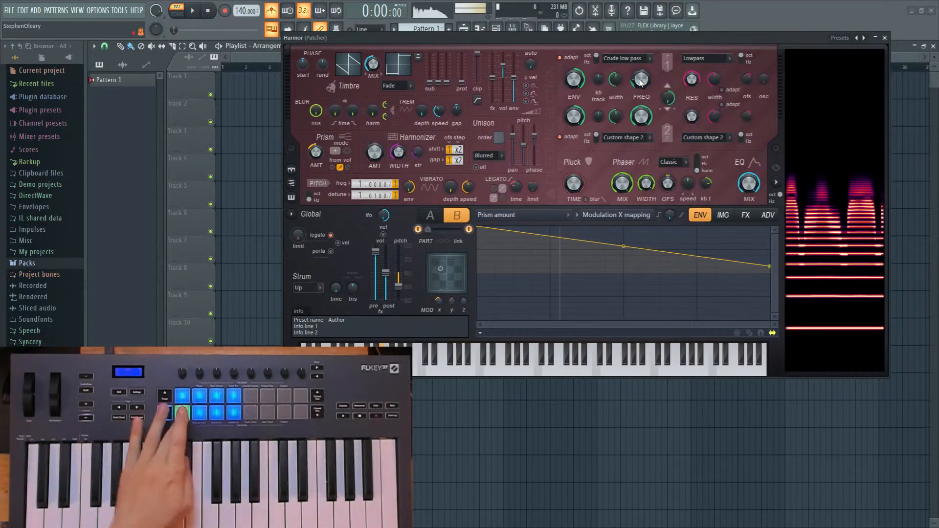
Map part A's filter 1 frequency to Modulation X with a line falling from above the centre level to just below it.
click(430, 215)
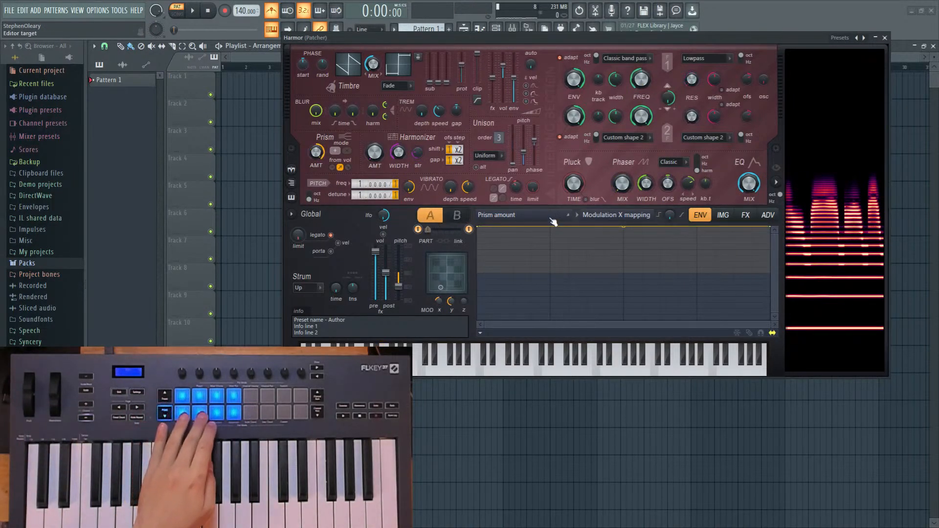
right_click(640, 84)
click(658, 104)
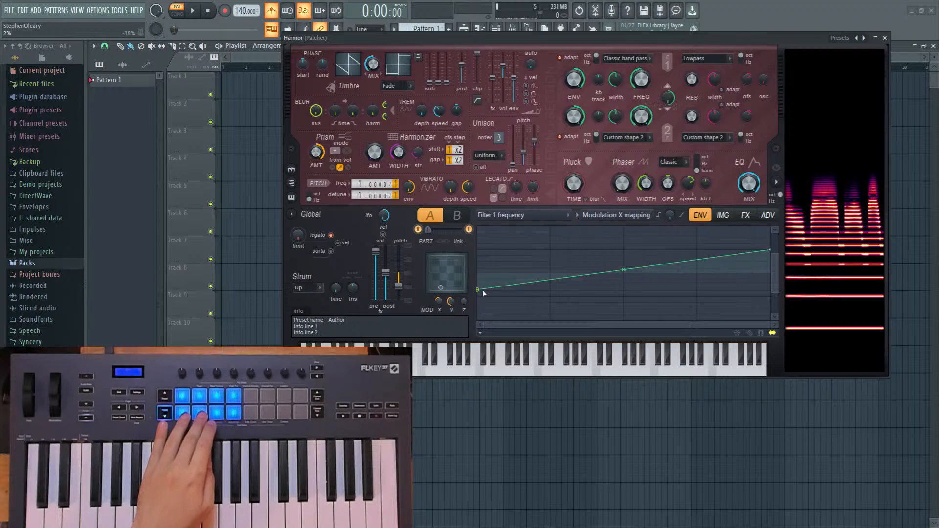
drag(480, 287, 481, 264)
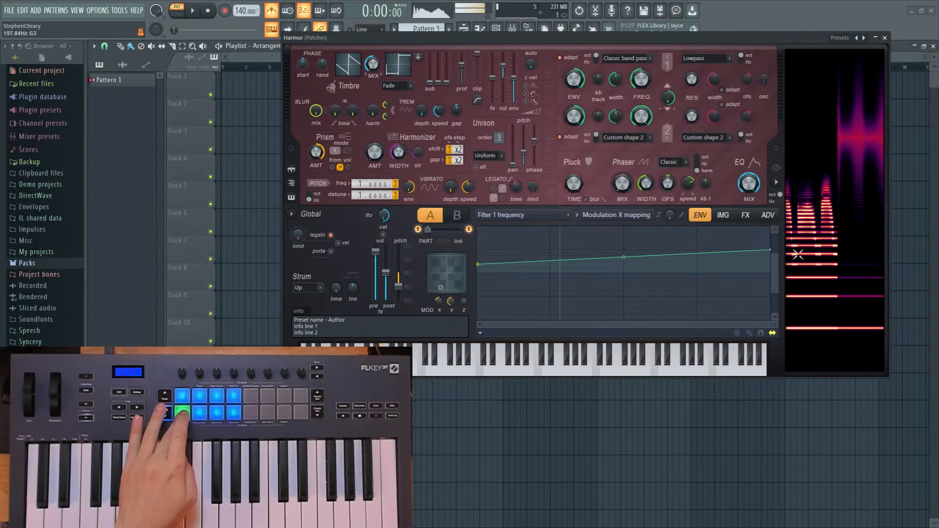
drag(772, 251, 771, 256)
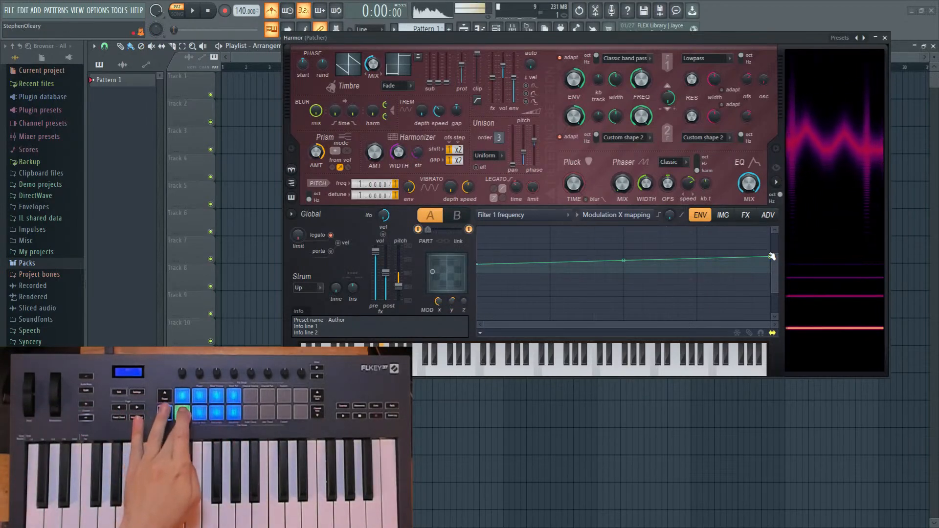
drag(479, 264, 478, 256)
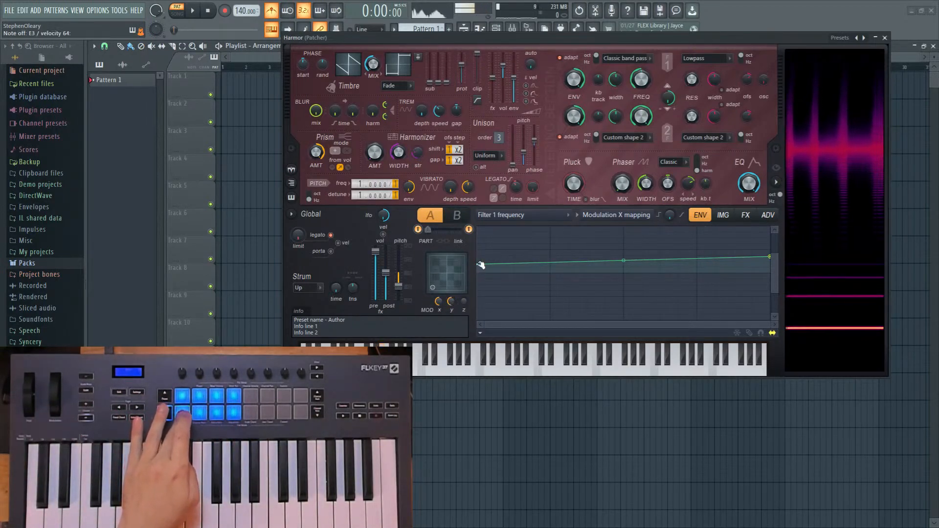
drag(773, 256, 771, 267)
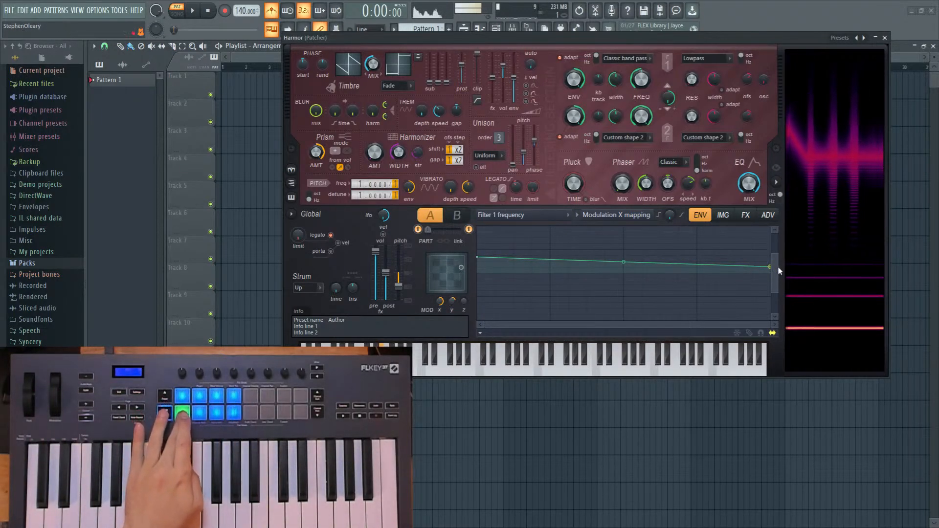
drag(771, 267, 771, 278)
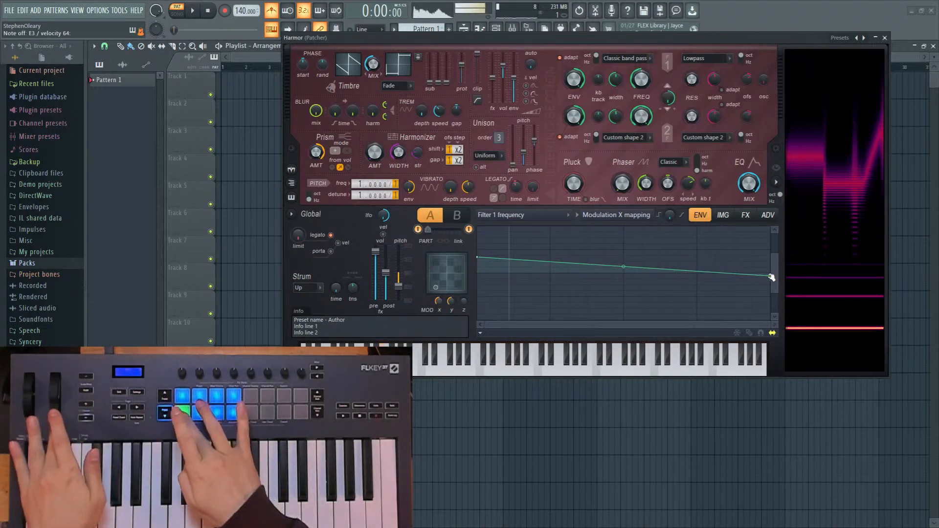
Map part B's filter 1 frequency to Modulation X with a line rising from the centre level to slightly above it.
click(457, 216)
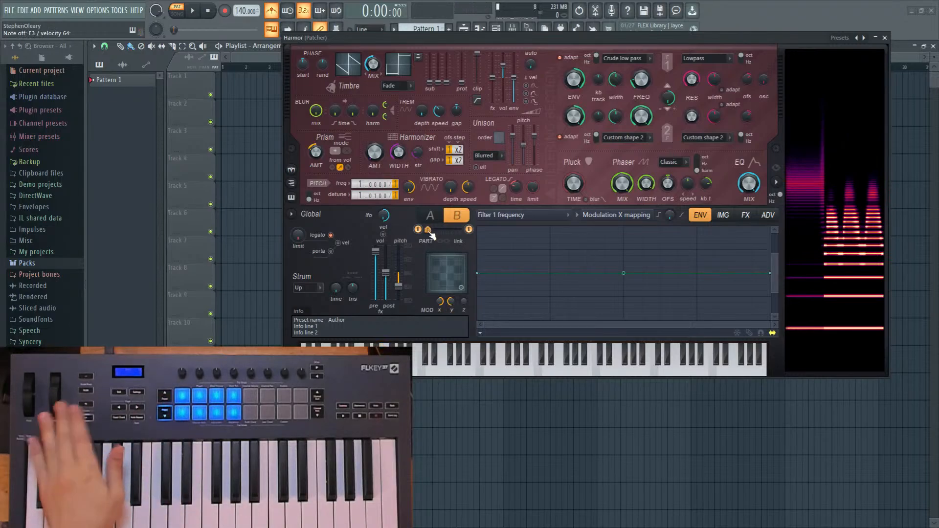
right_click(643, 81)
key(Escape)
right_click(643, 81)
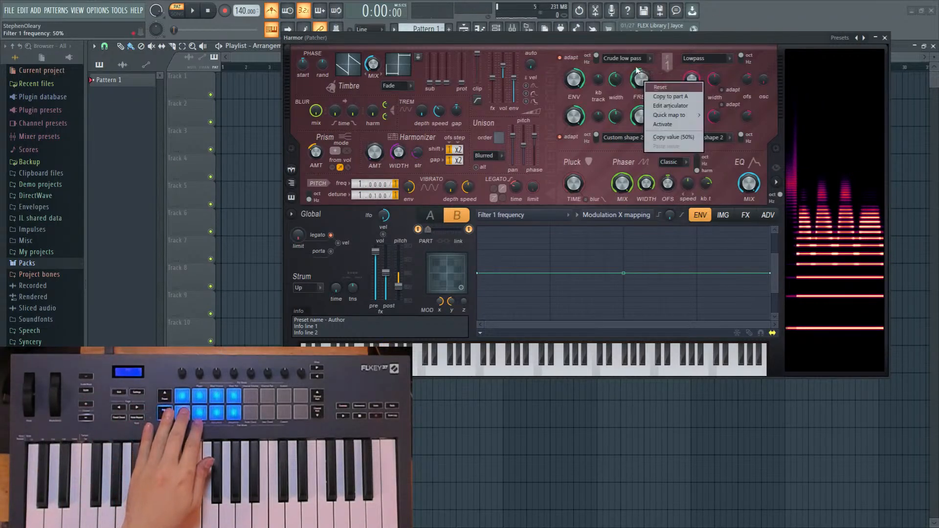
drag(643, 81, 643, 98)
right_click(642, 80)
click(671, 102)
click(615, 215)
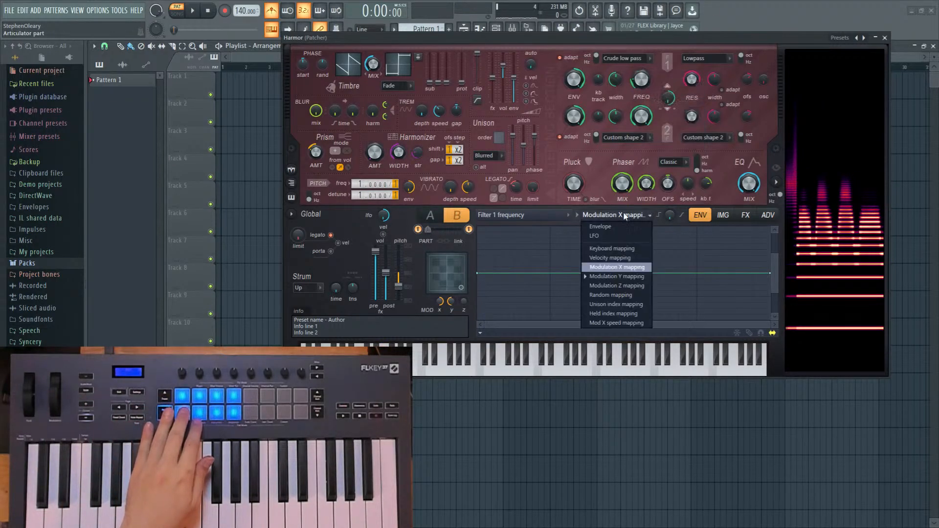
click(619, 266)
drag(772, 274, 769, 264)
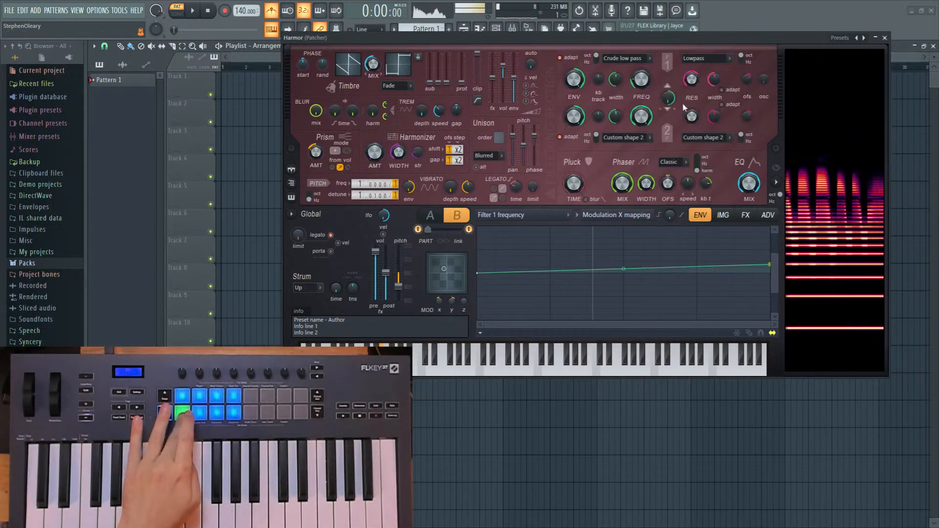
Show Harmor's effects settings, and close and reopen Harmor through the channel rack's Patcher.
click(753, 216)
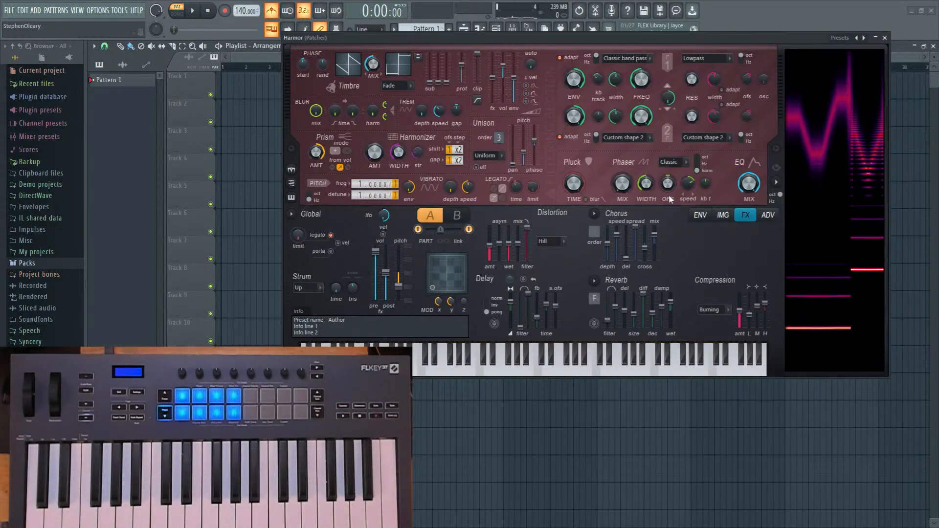
click(885, 38)
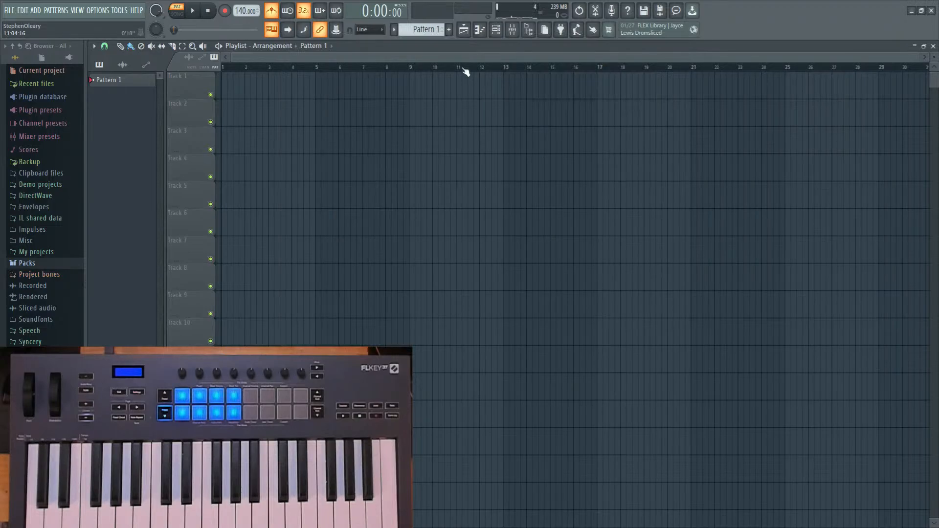
click(497, 31)
click(441, 218)
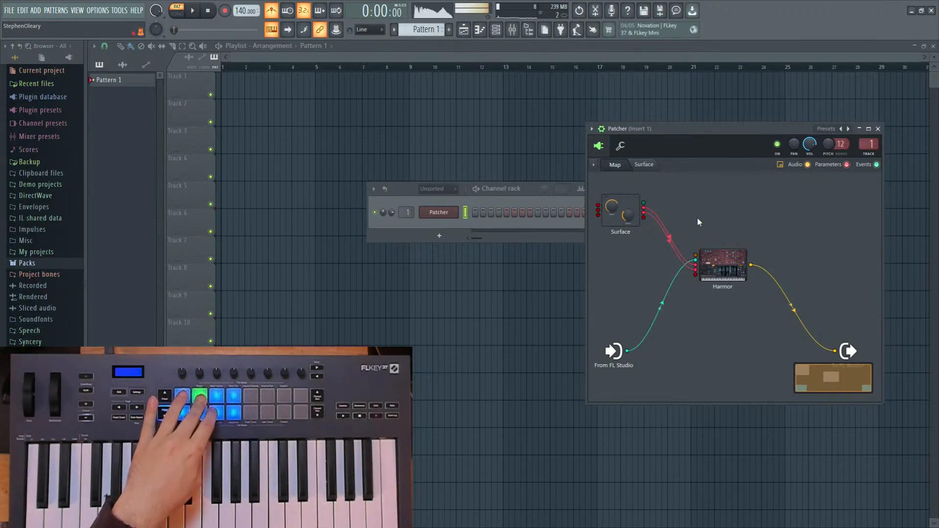
click(723, 265)
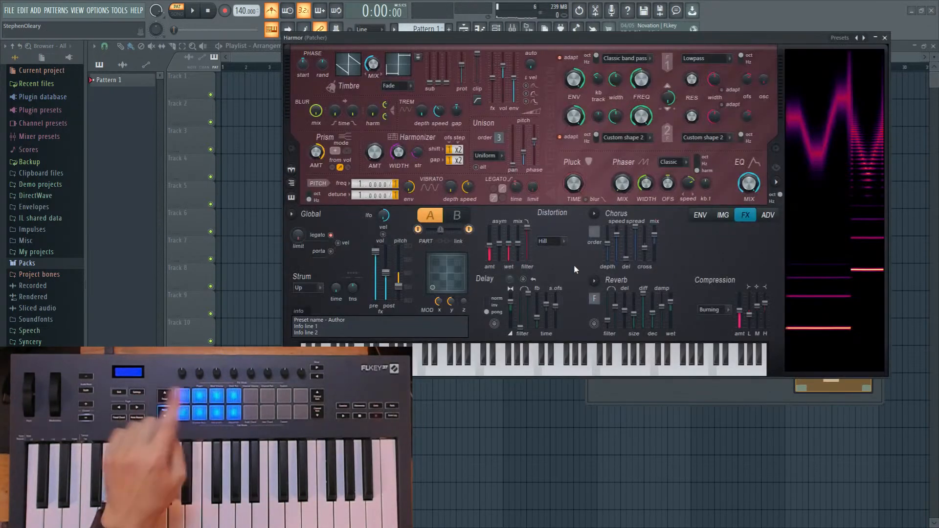
Map part A's filter 1 frequency to velocity with a line rising from below the centre level to slightly above it.
right_click(641, 81)
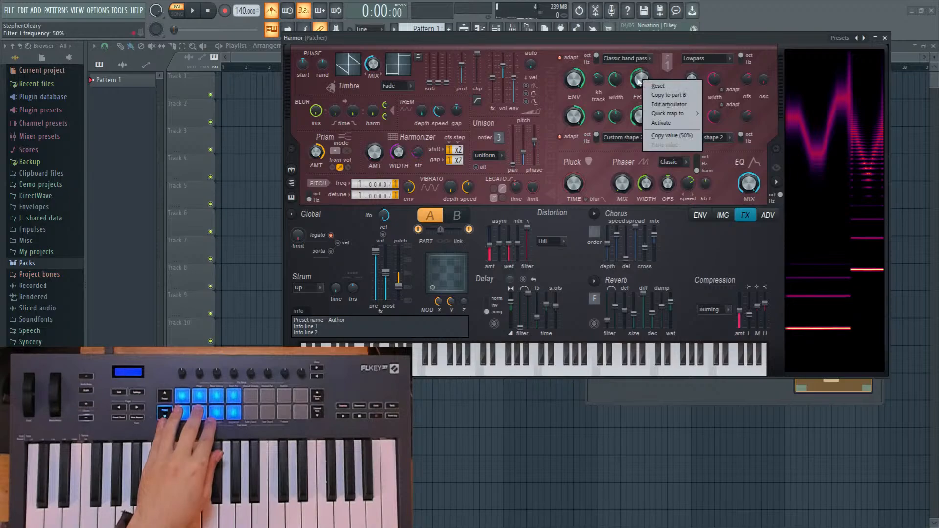
click(663, 105)
click(617, 214)
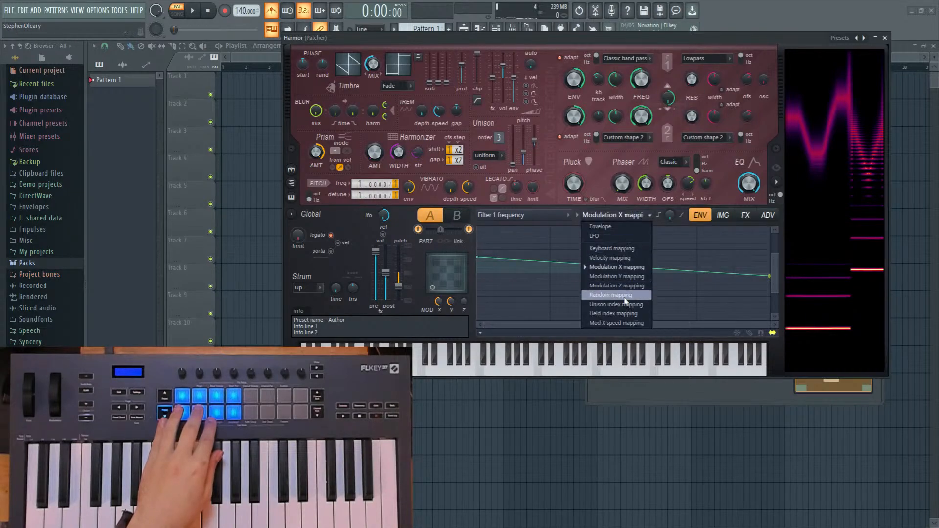
click(628, 255)
click(616, 215)
click(617, 258)
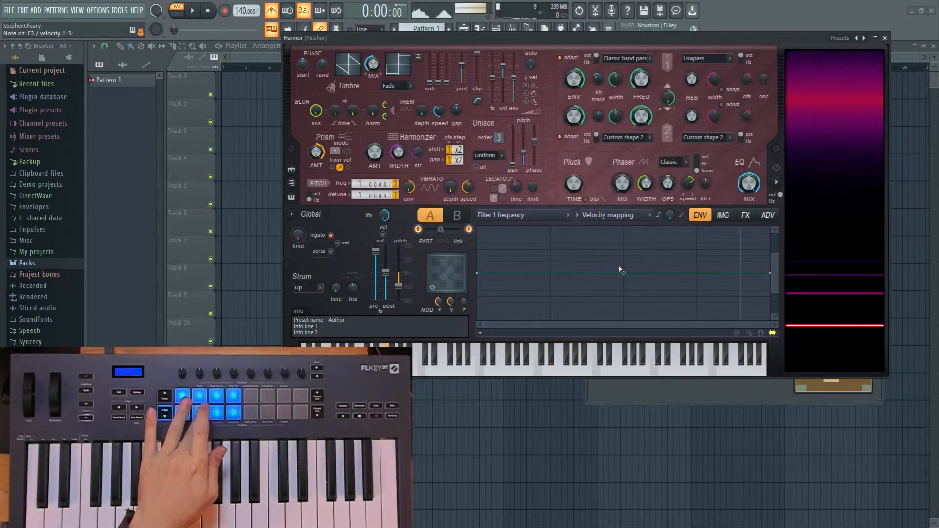
drag(480, 276, 481, 286)
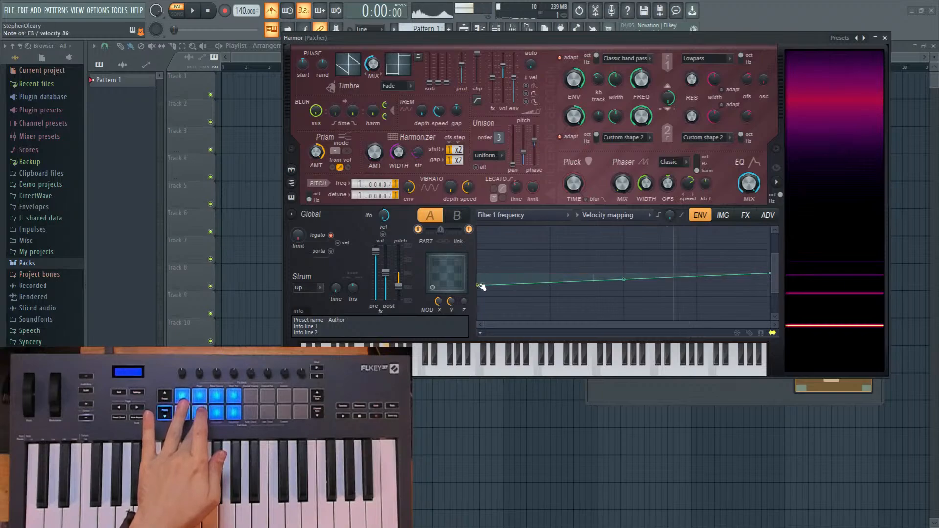
drag(767, 273, 772, 266)
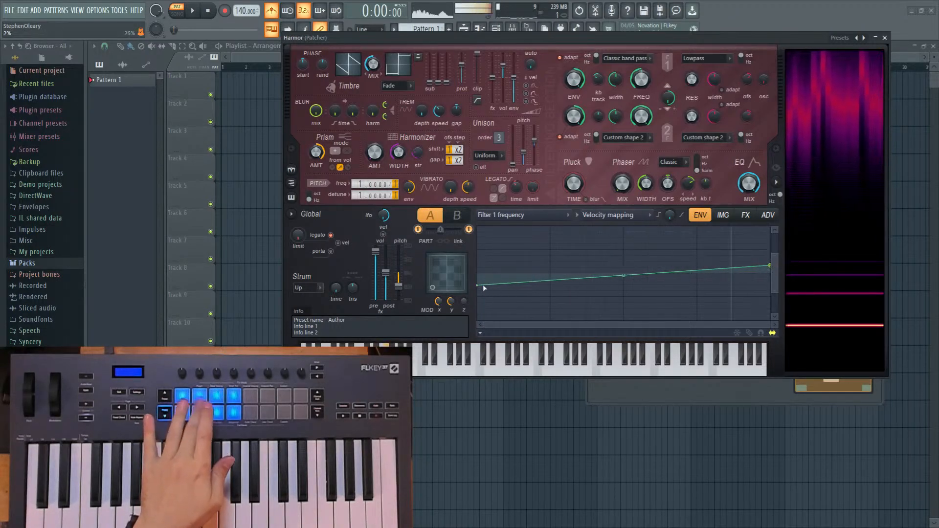
drag(479, 286, 478, 293)
Give part B's filter 1 frequency a velocity mapping that rises from below the centre level to above it.
click(458, 216)
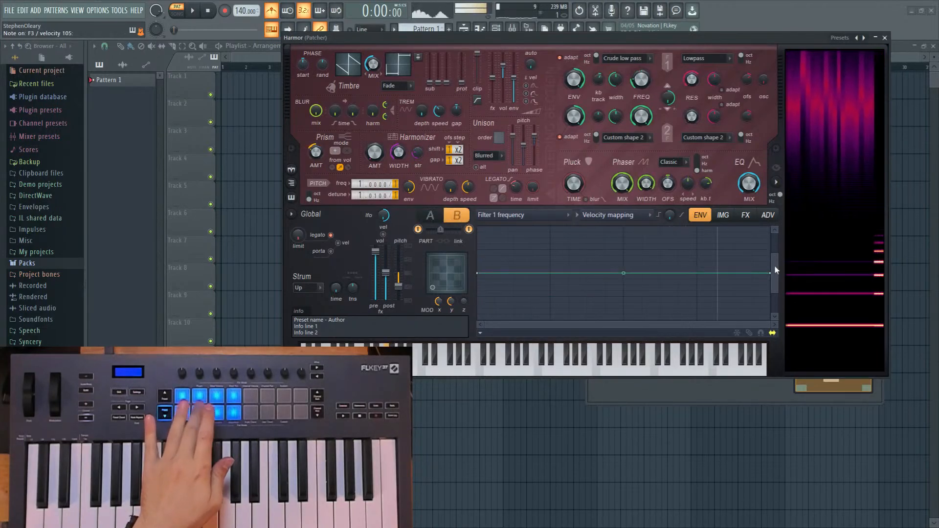
drag(771, 274, 771, 288)
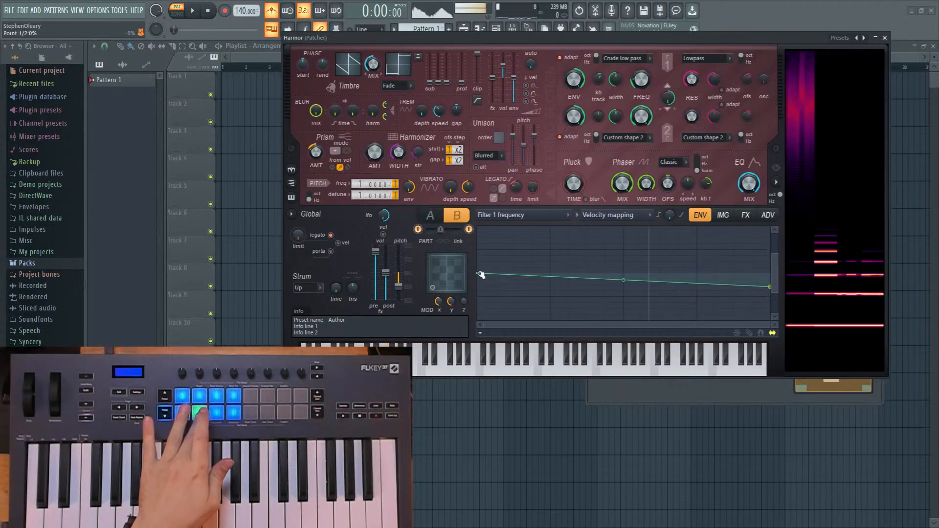
drag(478, 274, 478, 288)
drag(773, 287, 768, 262)
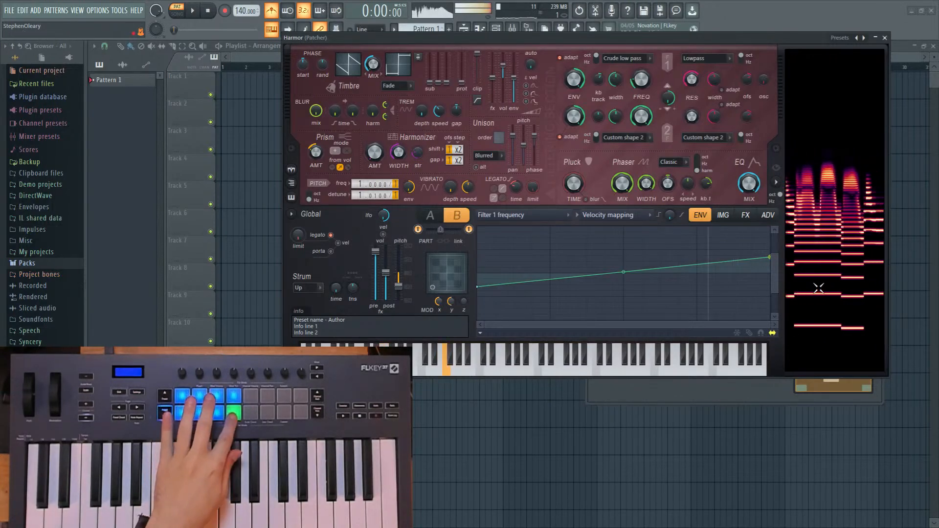
Show the effects settings and compare parts A and B, finishing on part B.
click(745, 215)
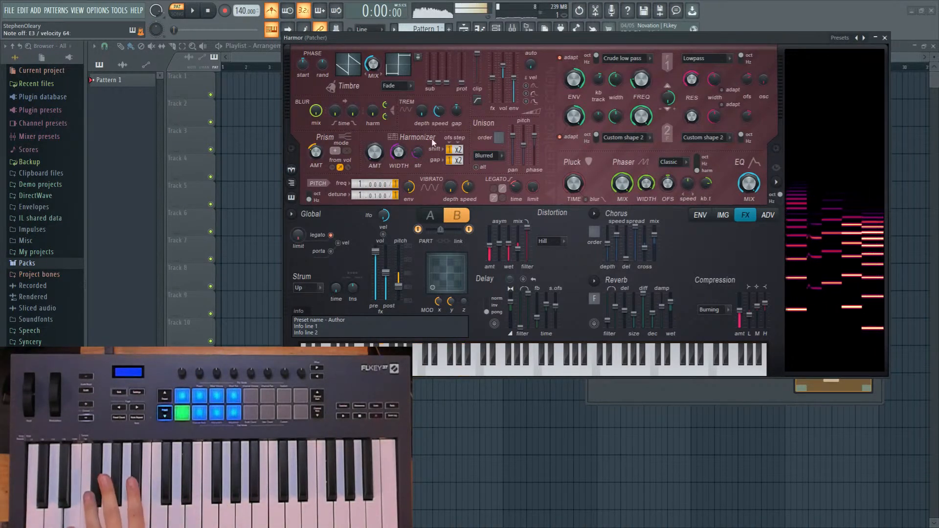
click(432, 221)
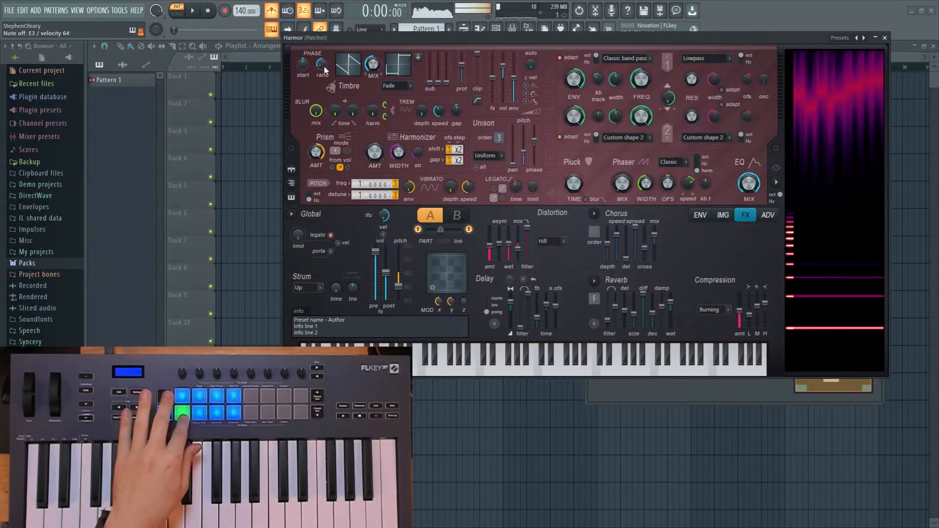
click(455, 217)
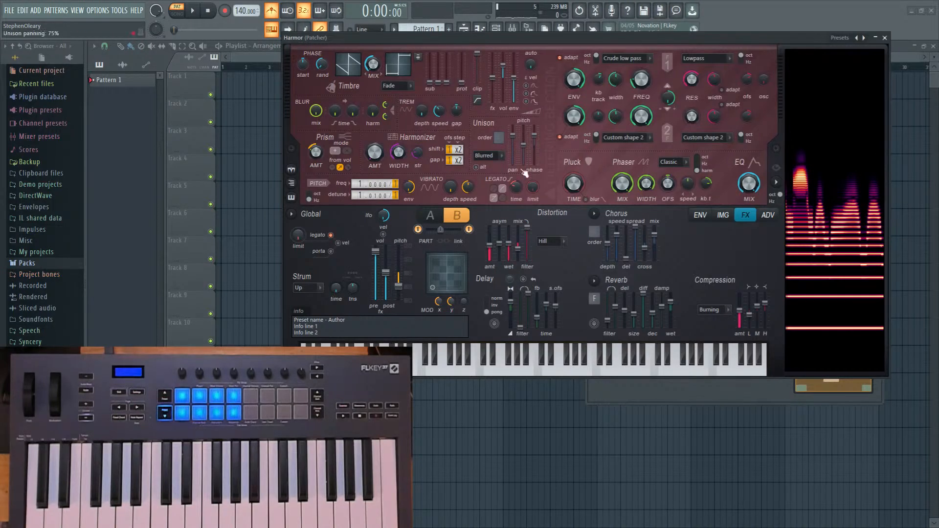
Close Harmor and move the channel rack so it sits clear of the Patcher window.
click(884, 38)
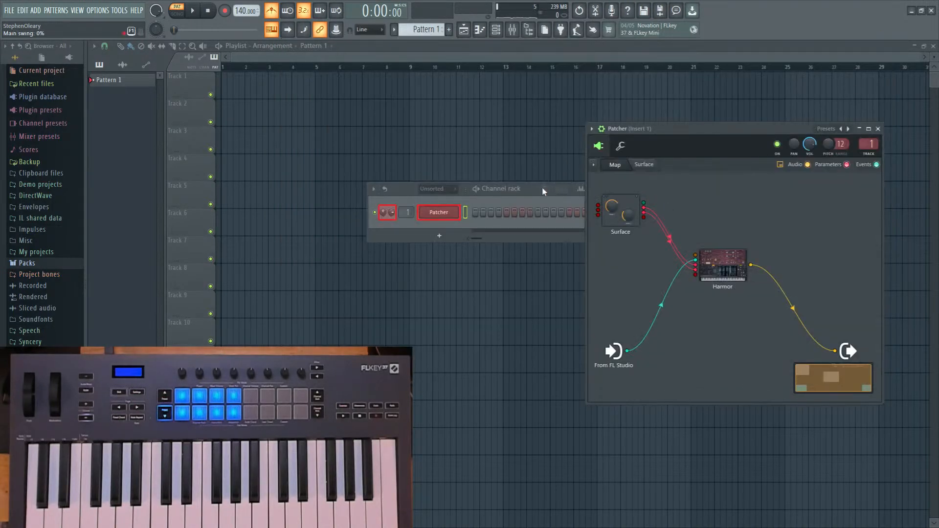
drag(543, 191, 506, 145)
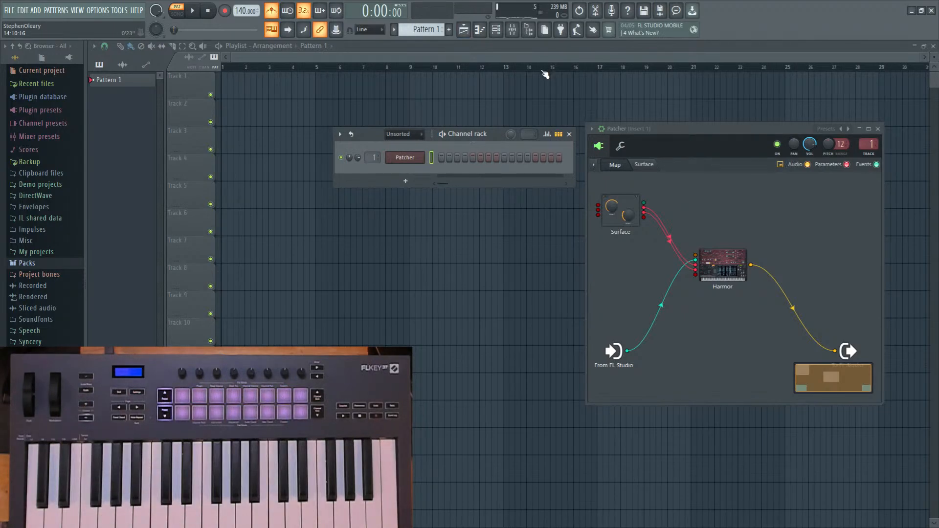
Open the Kicks folder of the Drums pack in the browser.
click(49, 263)
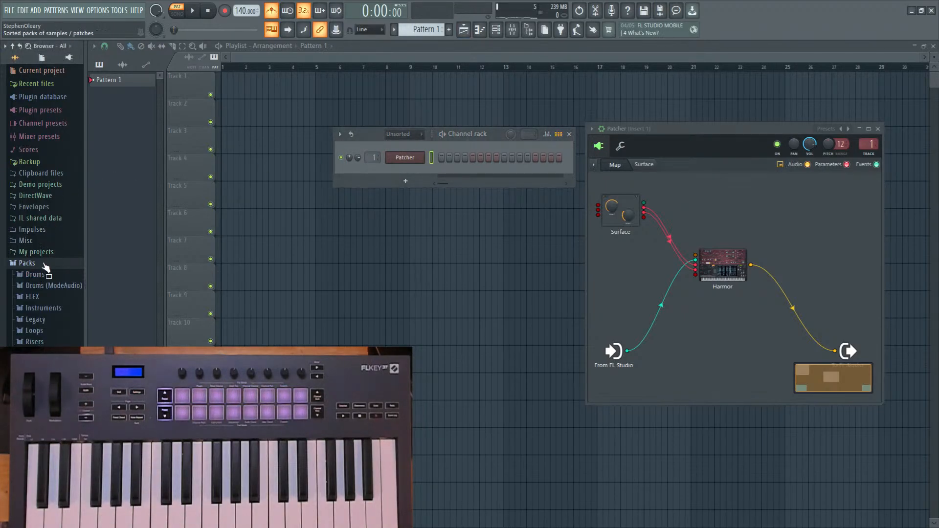
click(40, 278)
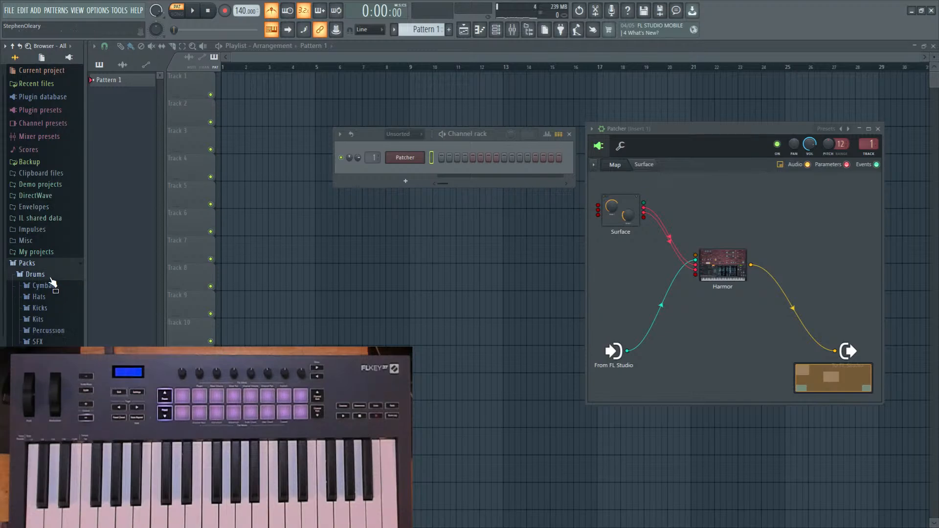
click(57, 242)
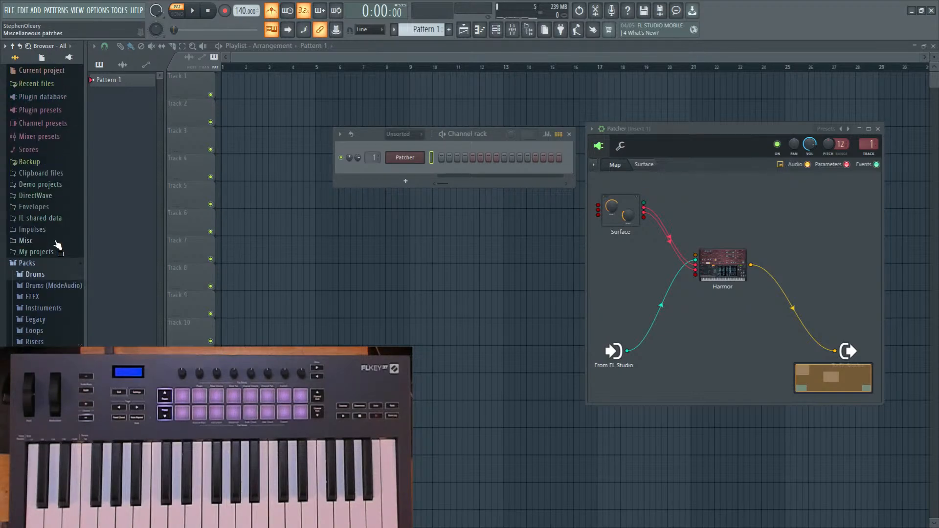
click(61, 287)
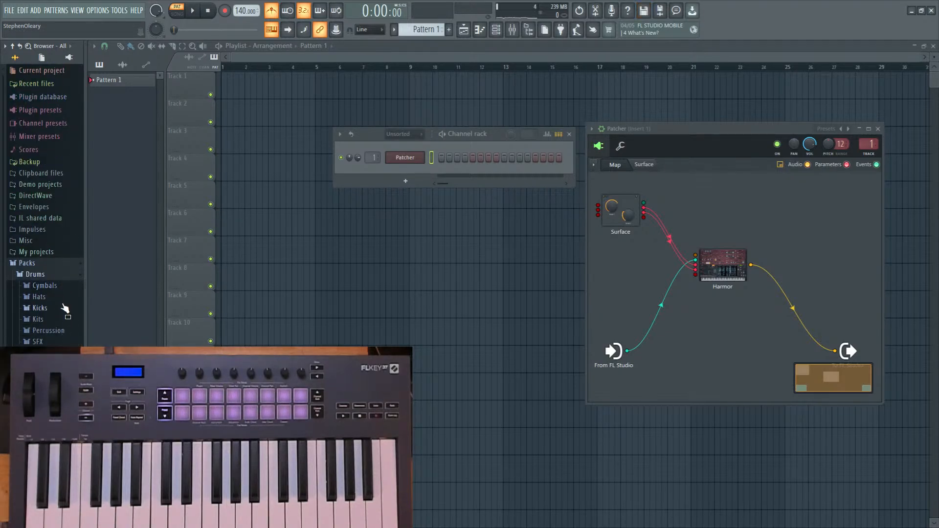
click(62, 299)
click(53, 152)
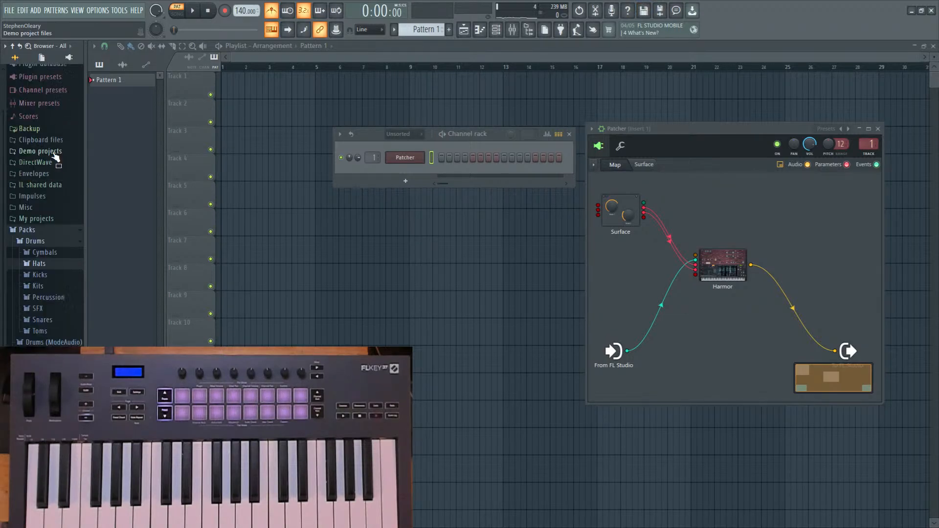
click(58, 275)
Audition kick samples and load Minimal Kick 46 into a new channel.
scroll(57, 178, down, 2)
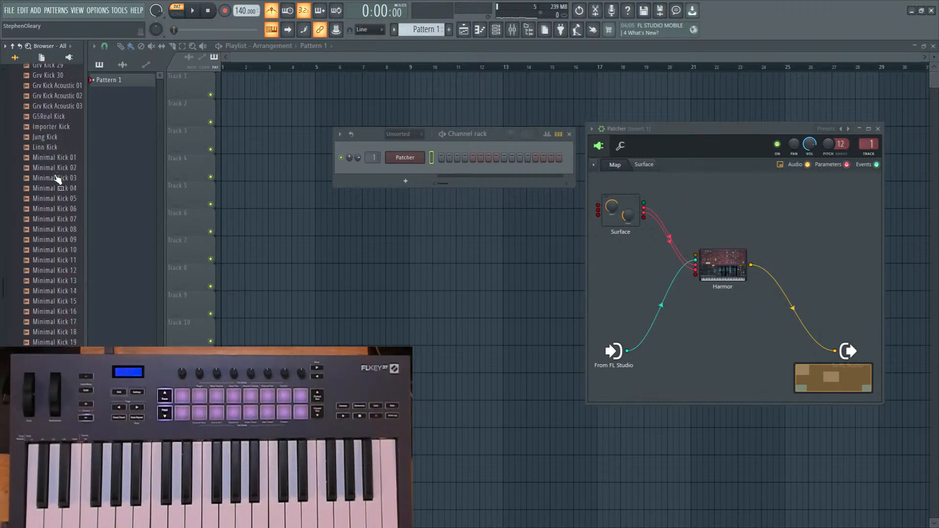
scroll(57, 179, down, 15)
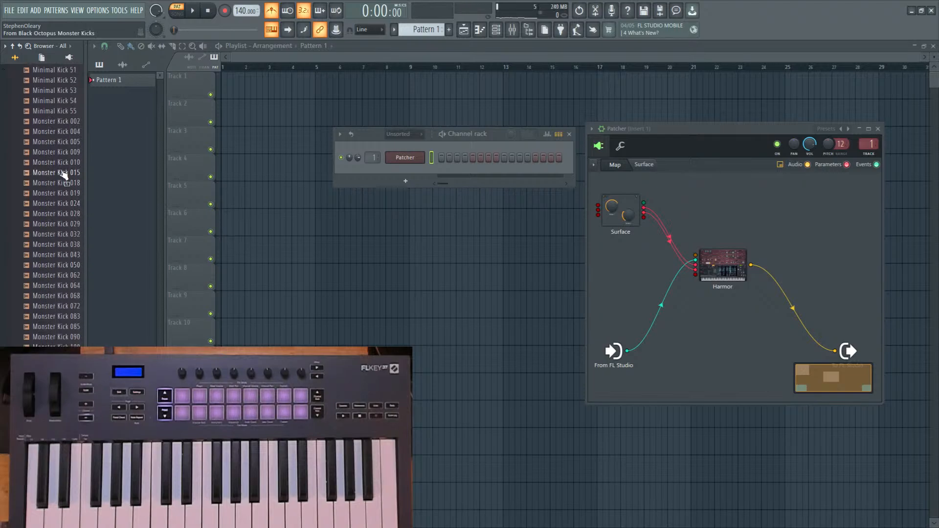
scroll(54, 142, up, 4)
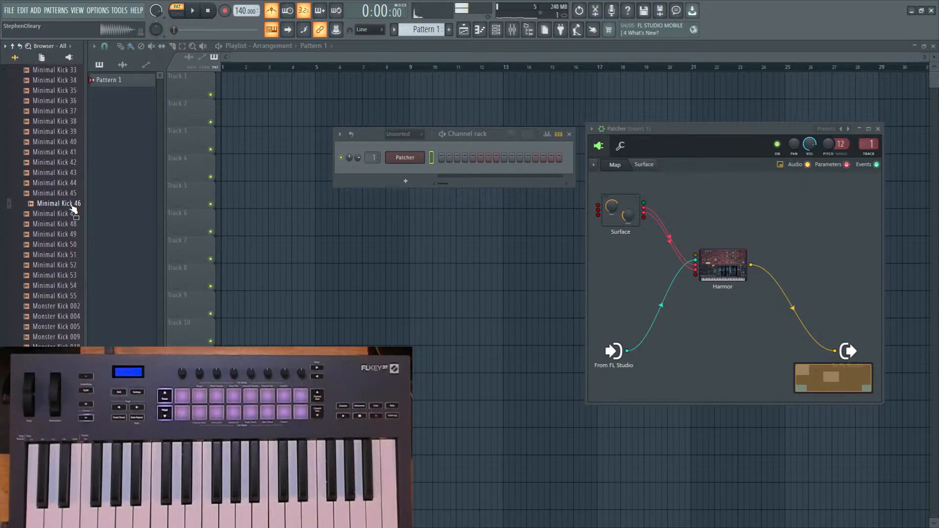
right_click(73, 207)
click(93, 213)
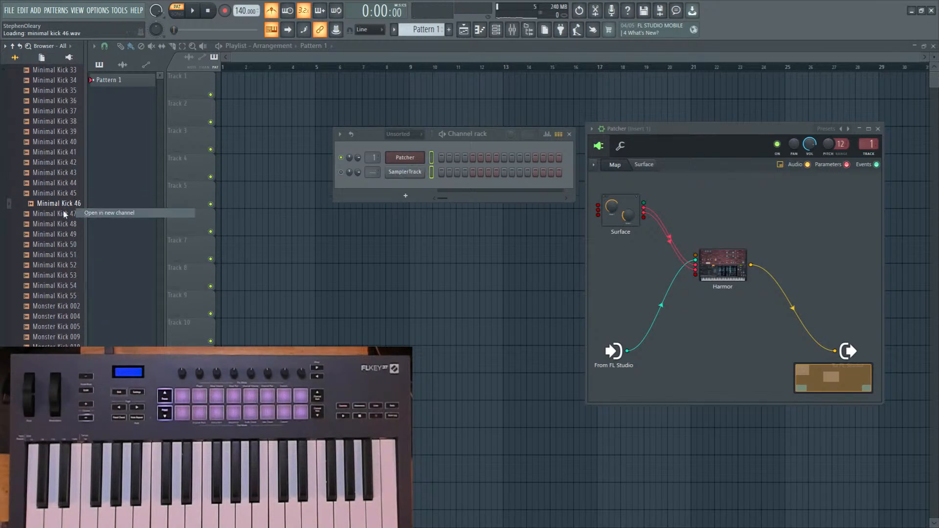
Load Monster Kick 024 into another new channel and bring the channel rack to the front.
scroll(56, 241, down, 6)
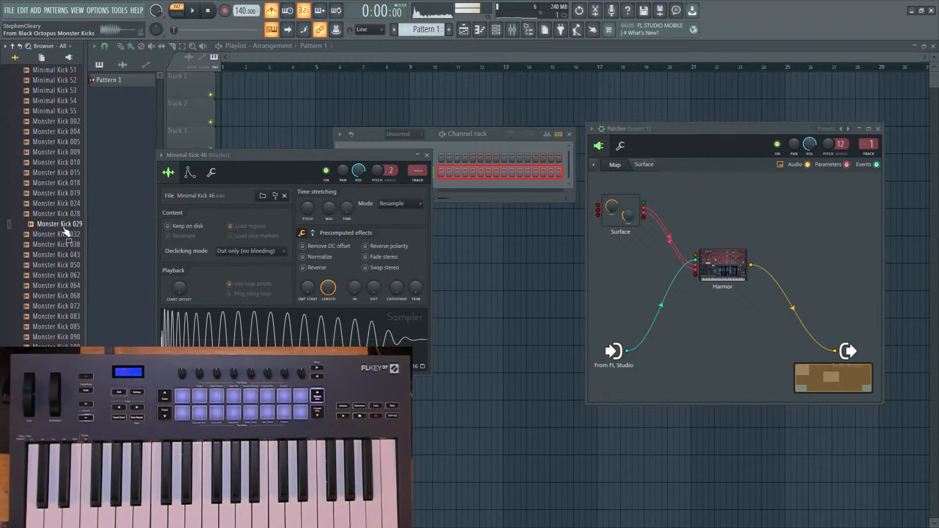
right_click(69, 210)
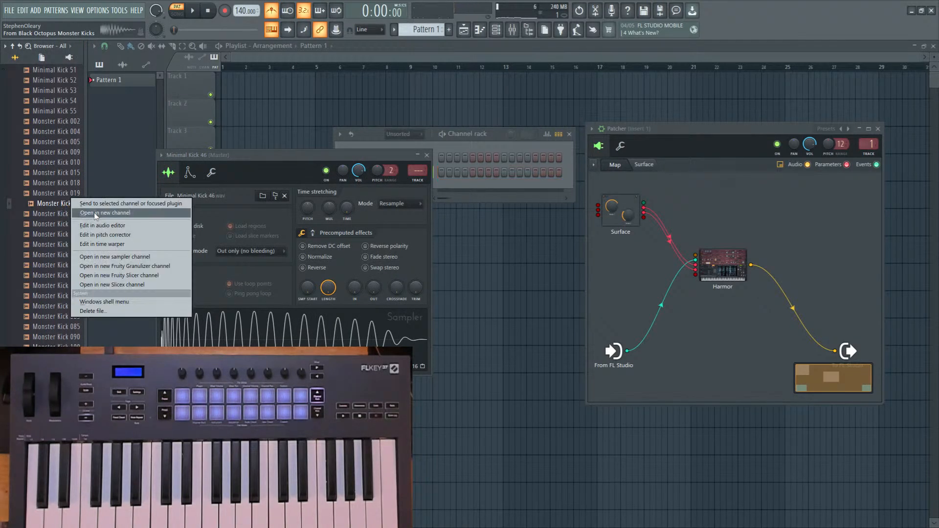
click(93, 212)
click(492, 136)
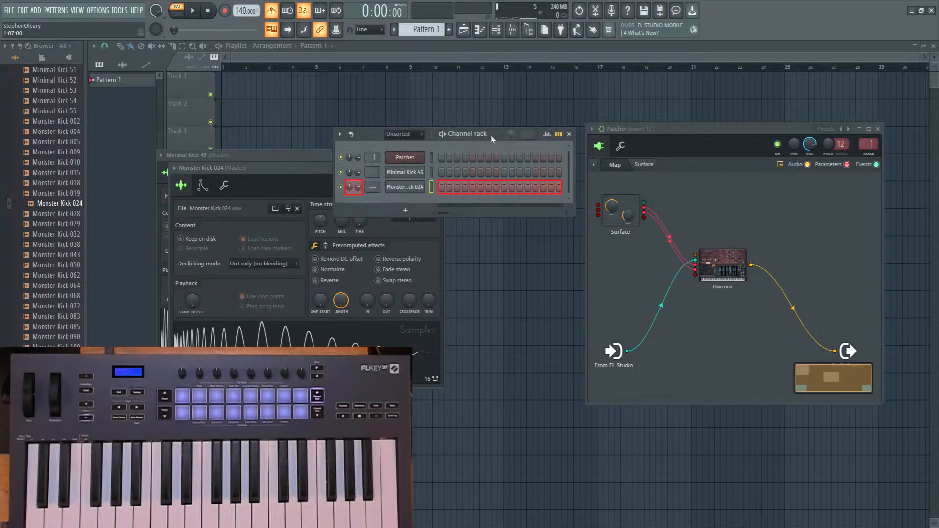
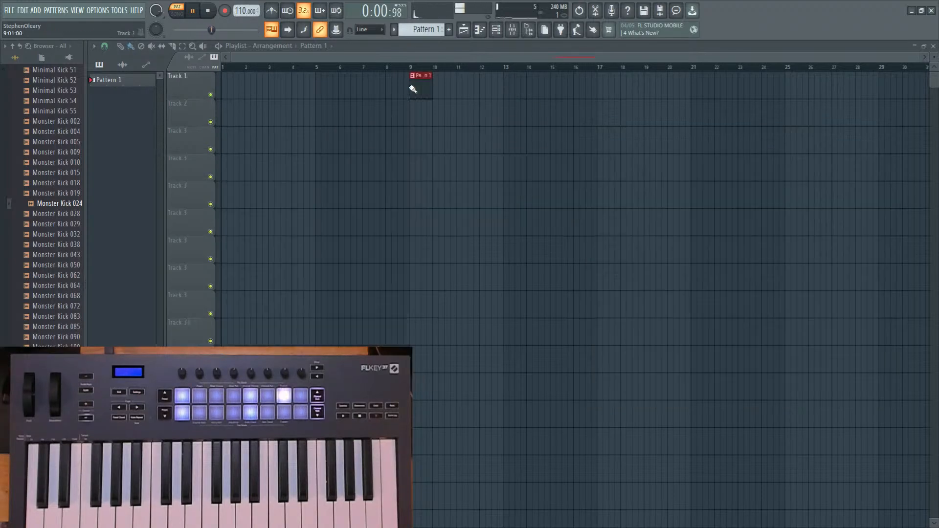
Fill bars 9 to 12 of Track 1 with Pattern 1 clips, select that range for playback and reopen the channel rack.
drag(413, 89, 480, 95)
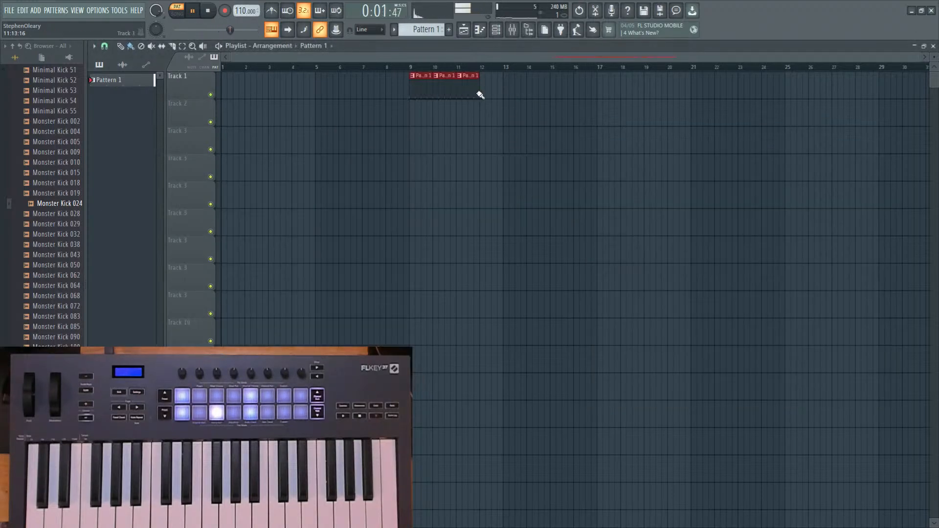
drag(410, 67, 505, 69)
click(496, 30)
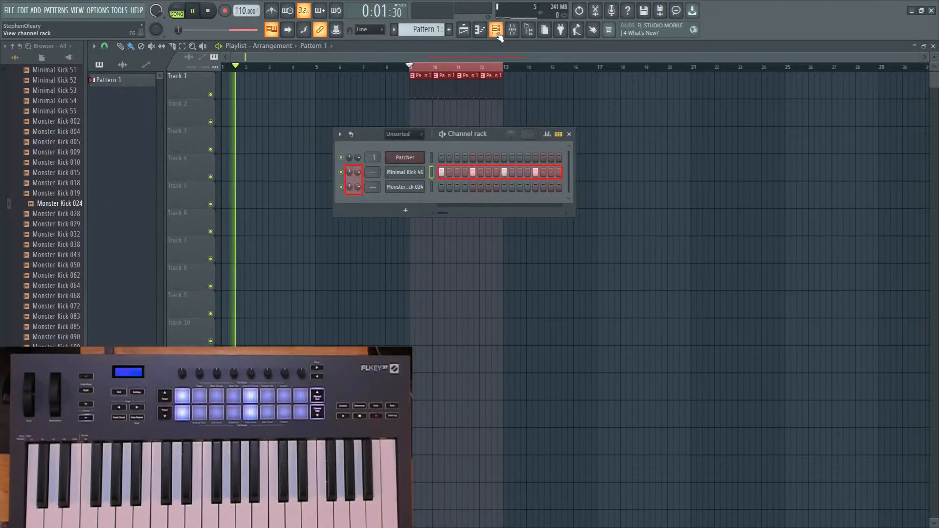
click(194, 12)
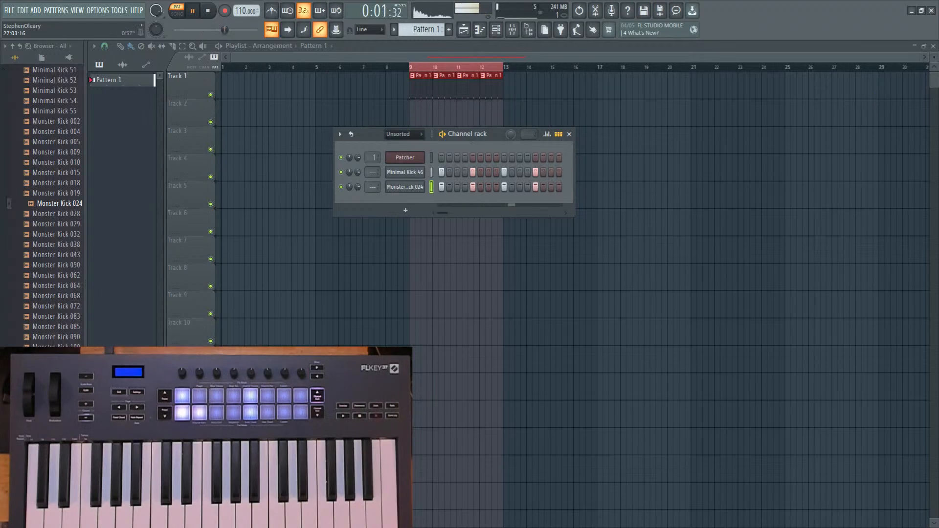
Route Minimal Kick 46 to mixer insert 1 and Monster Kick 024 to insert 2, and solo insert 2.
click(511, 34)
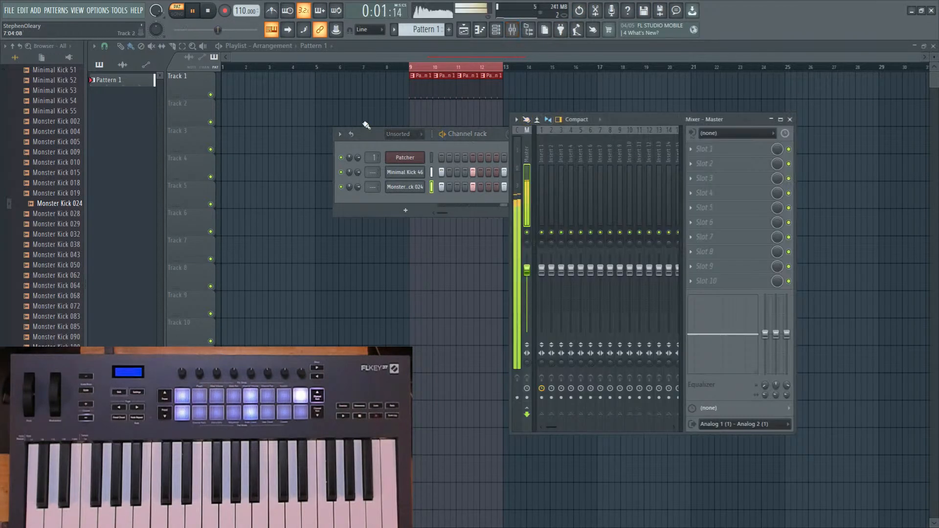
scroll(367, 173, up, 1)
scroll(368, 186, up, 2)
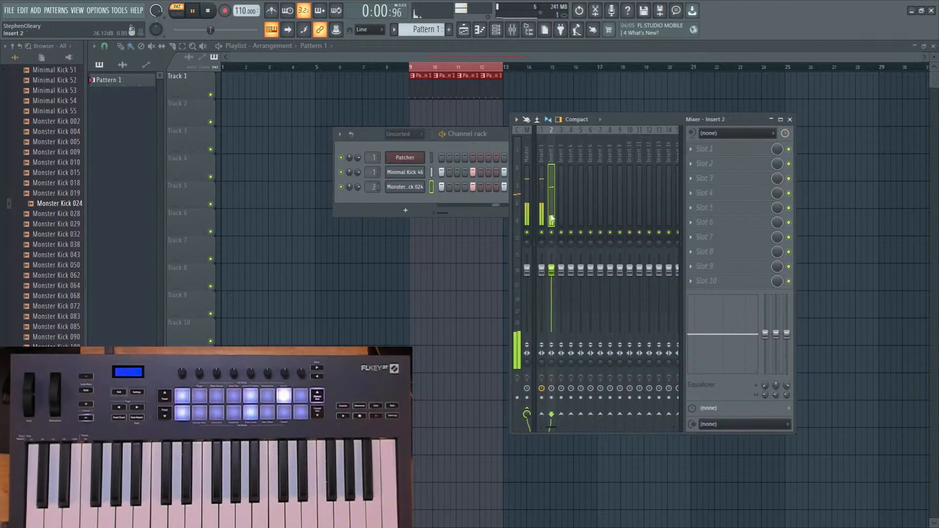
right_click(551, 232)
Load Fruity Parametric EQ 2 into slot 1 of Insert 2 and place its window beside the mixer's effect slots.
click(707, 149)
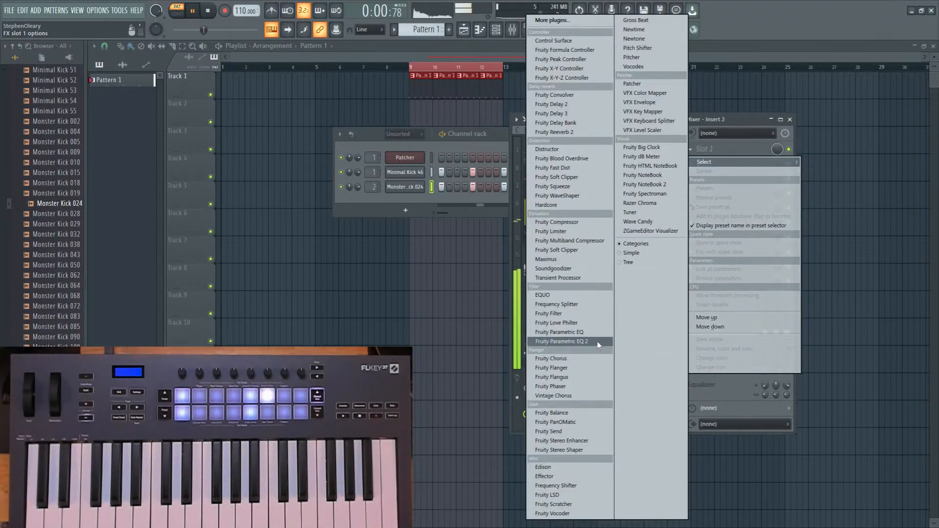
click(567, 343)
drag(340, 167, 497, 159)
Turn band 1 of the equalizer into a high-pass filter with a Gentle slope order.
right_click(371, 241)
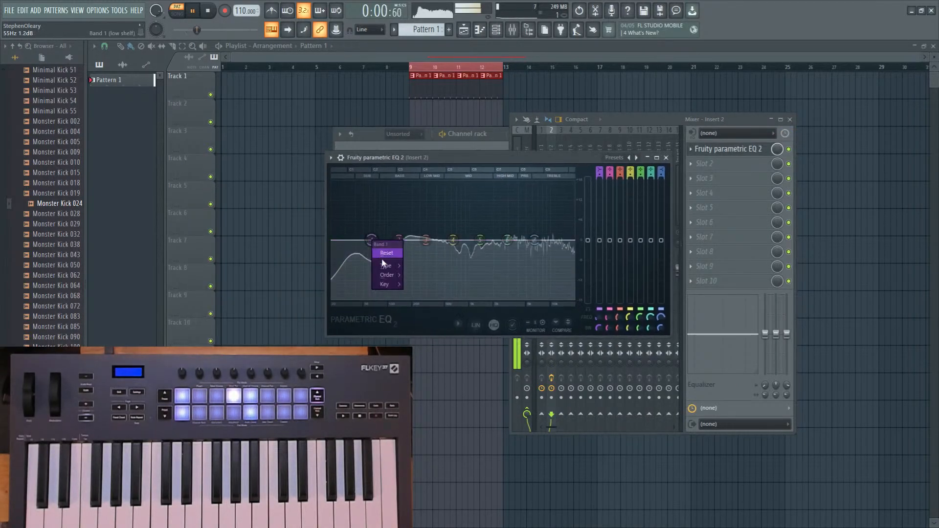
mouse_move(387, 265)
click(432, 294)
right_click(372, 240)
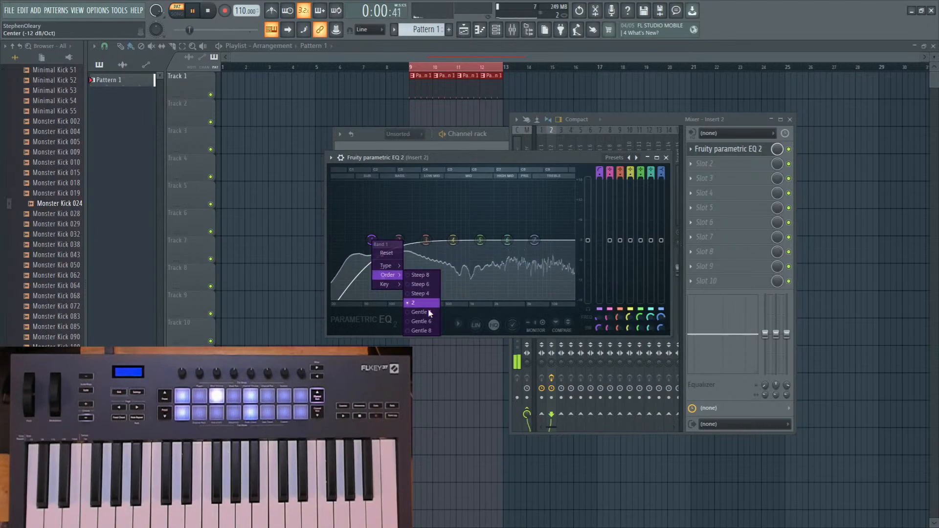
click(422, 320)
right_click(372, 240)
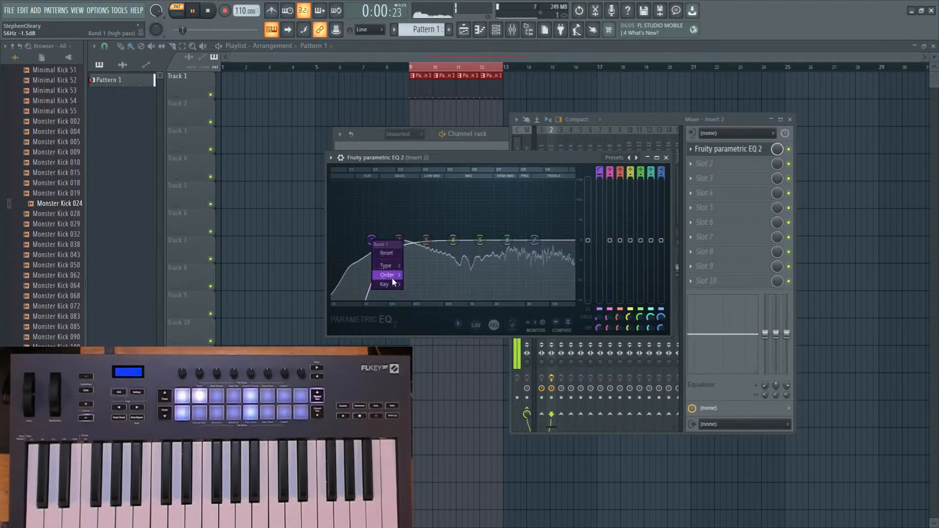
click(423, 303)
Enable the equalizer's heatmap with enhanced frequency and stop playback.
click(457, 323)
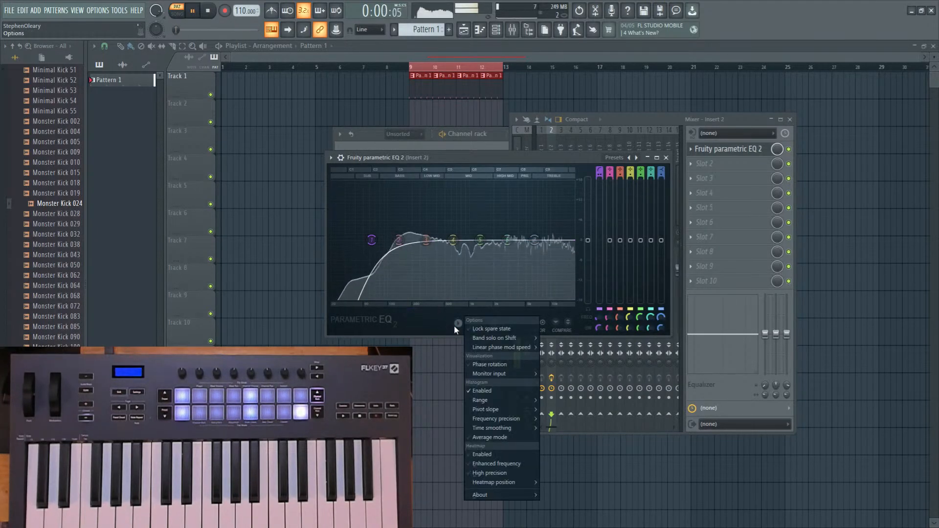
click(497, 464)
click(458, 323)
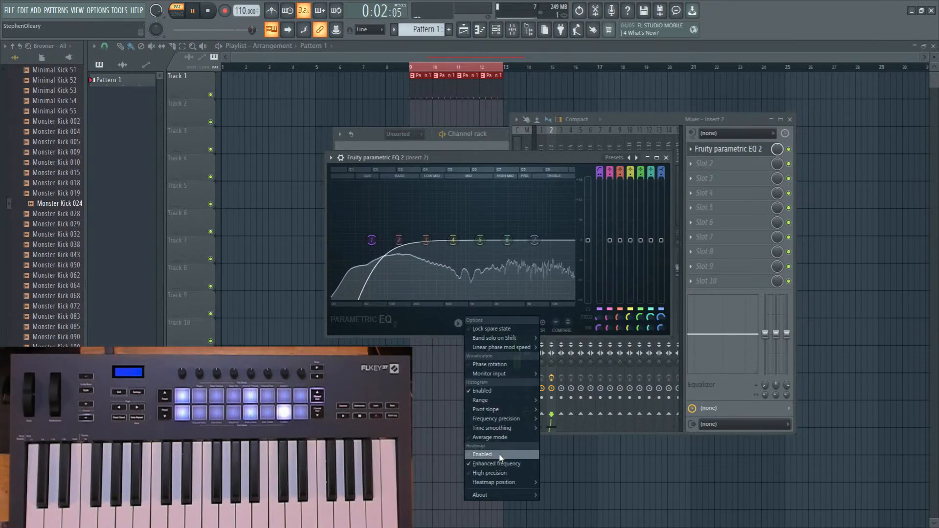
click(482, 454)
click(458, 323)
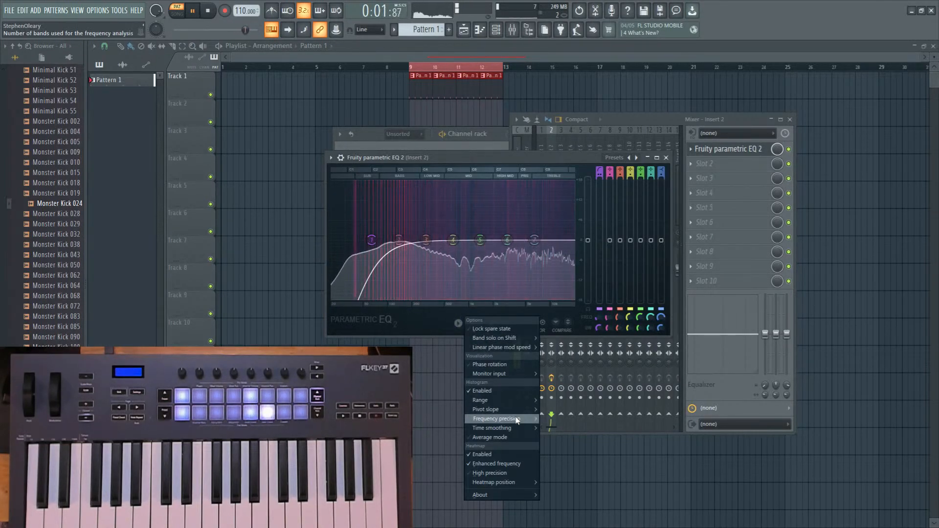
mouse_move(516, 420)
click(418, 315)
click(208, 11)
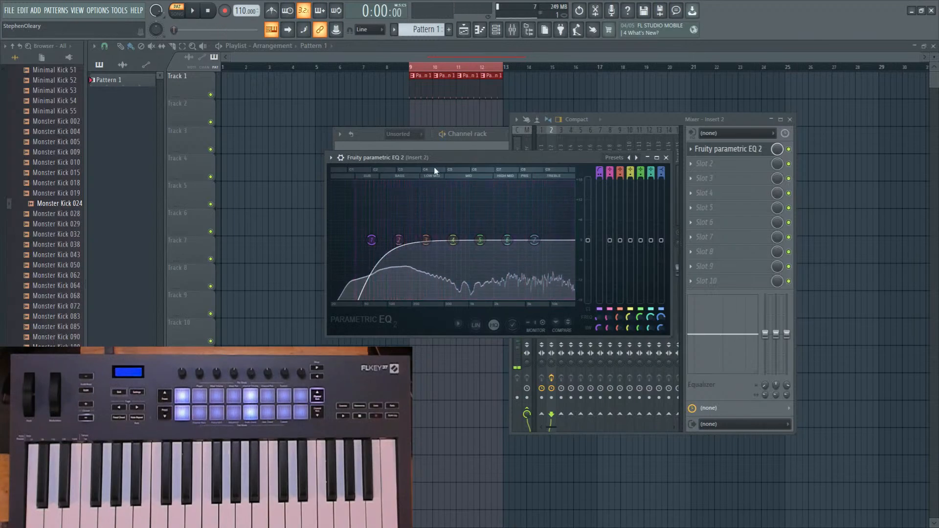
Try to add the adjusted equalizer to the plugin database as a favorite.
click(332, 158)
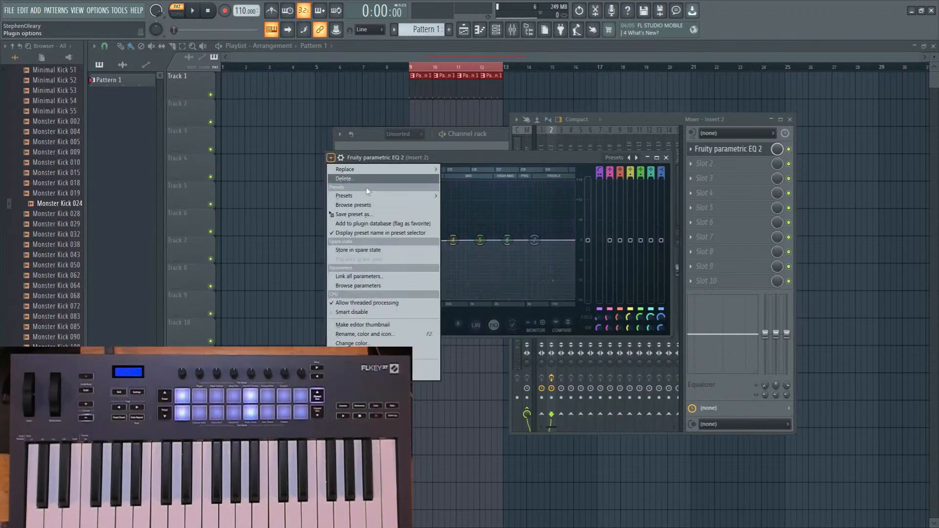
click(380, 224)
click(579, 300)
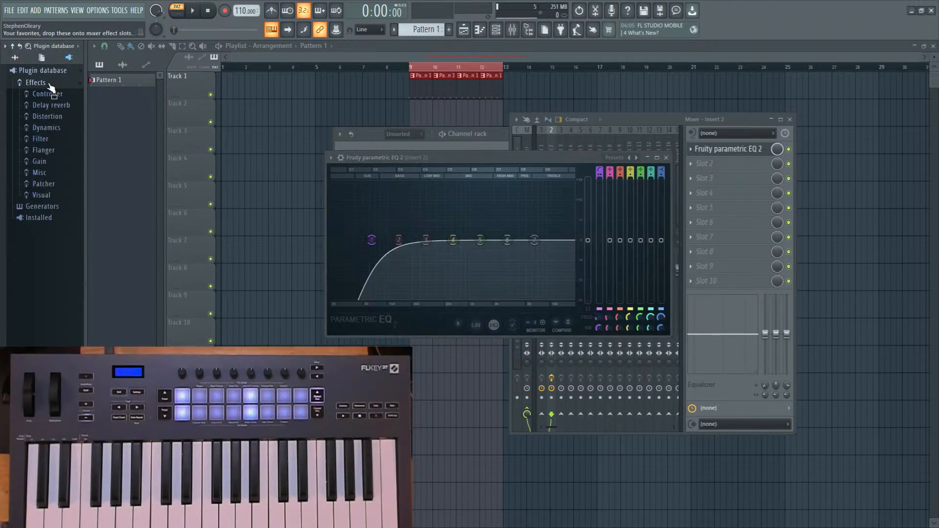
Delete the Fruity Parametric EQ 2 entry from the Filter effects category of the plugin database.
click(57, 128)
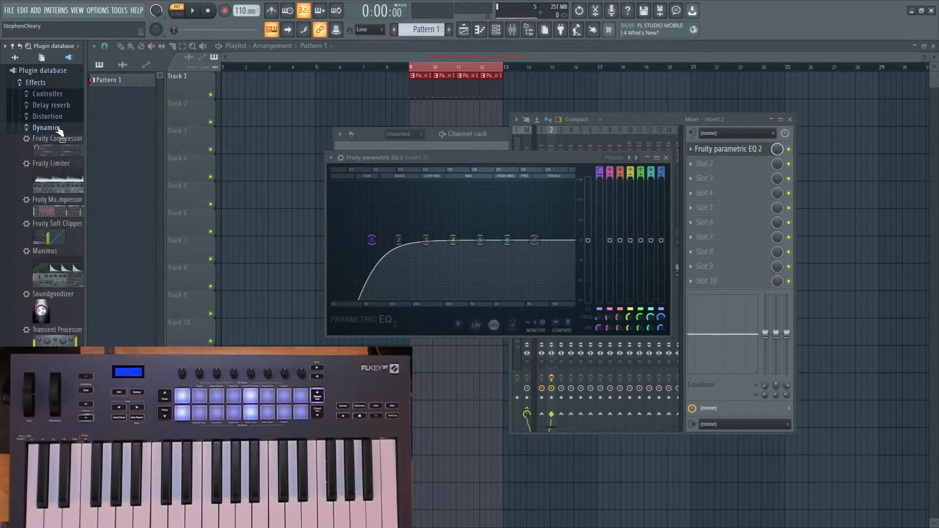
click(57, 129)
click(62, 140)
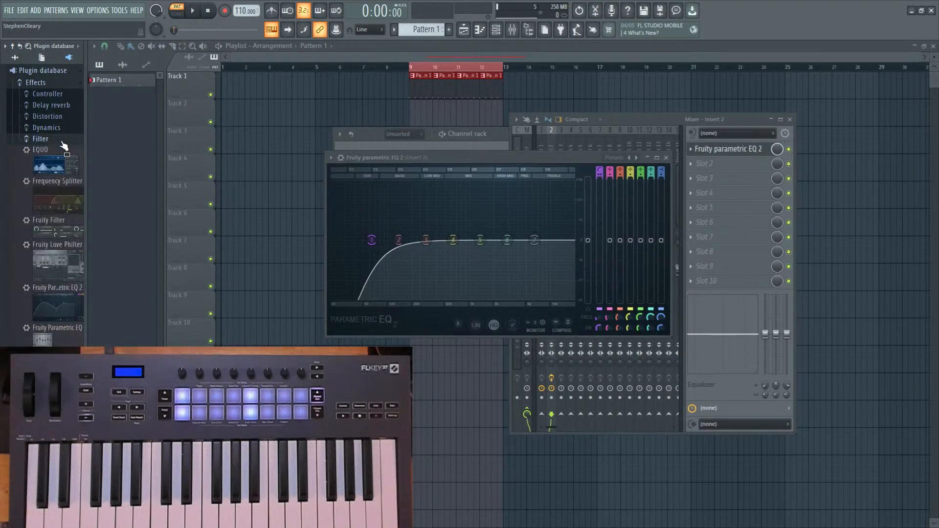
right_click(61, 306)
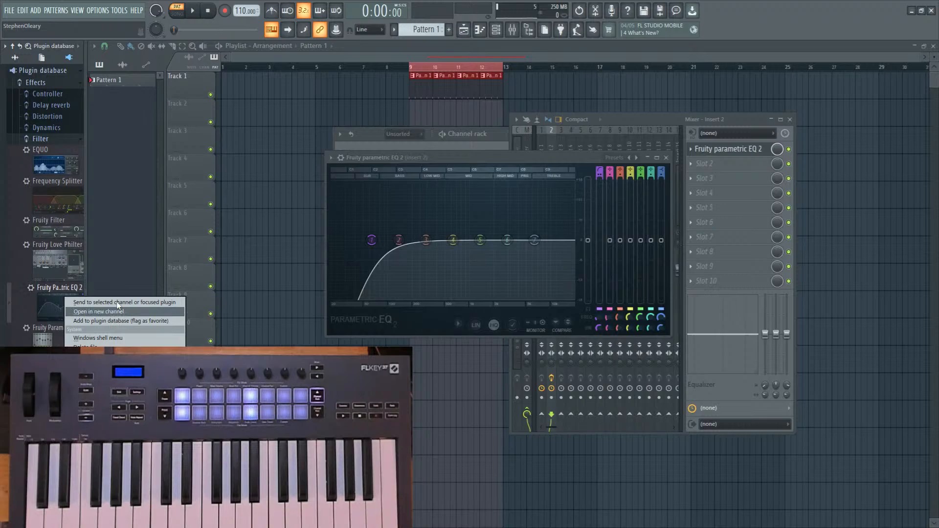
click(49, 244)
right_click(51, 292)
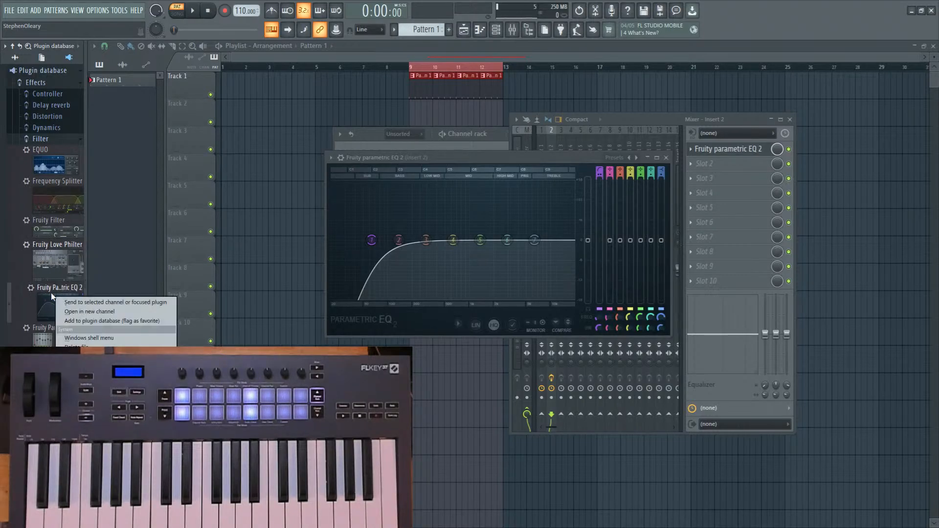
right_click(57, 223)
right_click(43, 299)
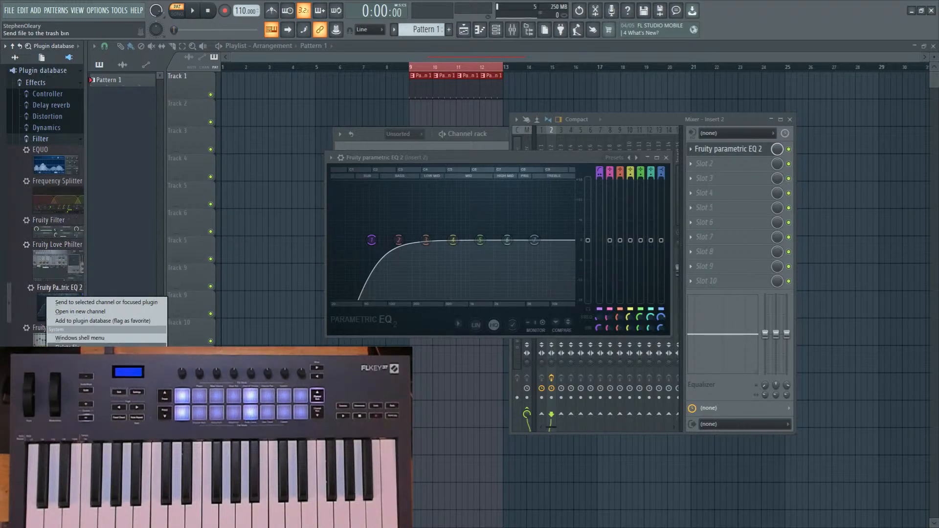
click(74, 345)
click(601, 307)
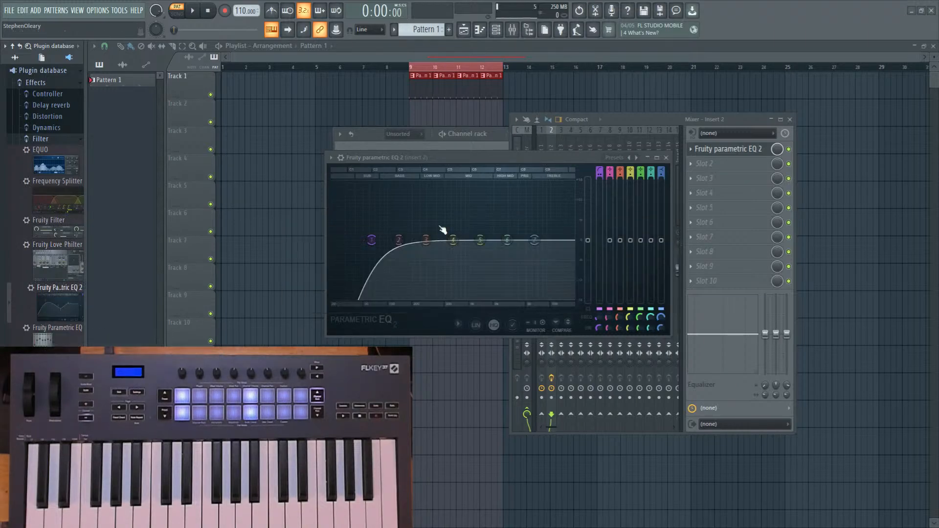
Load the equalizer's Default preset and enable its heatmap with enhanced frequency.
click(636, 158)
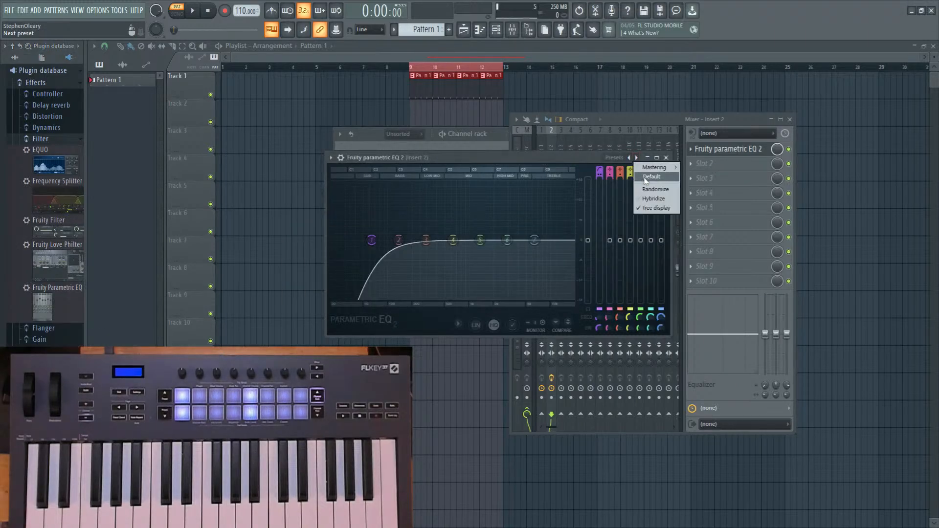
click(650, 176)
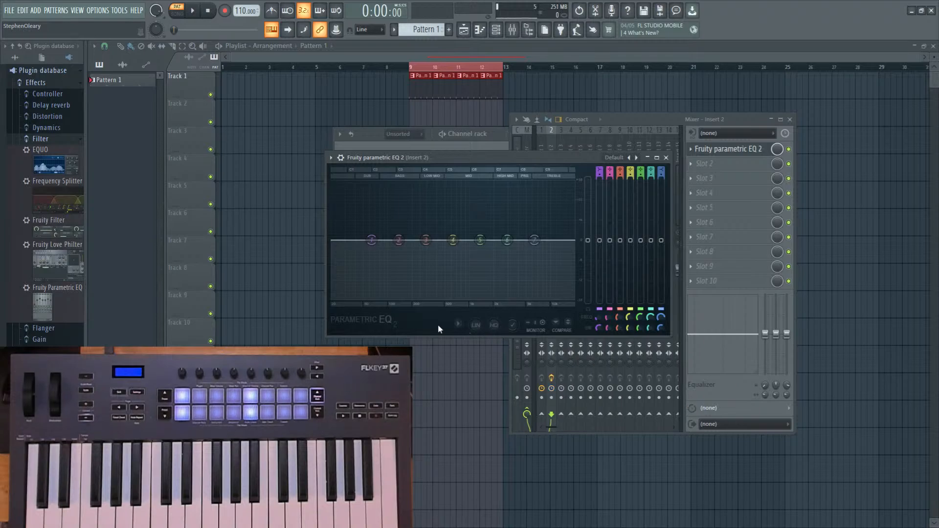
click(460, 323)
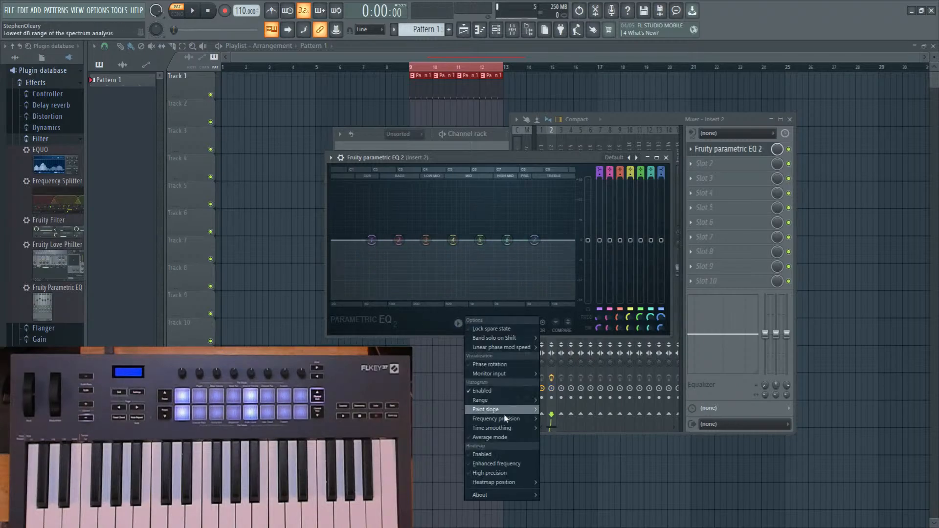
click(483, 455)
click(460, 324)
click(484, 464)
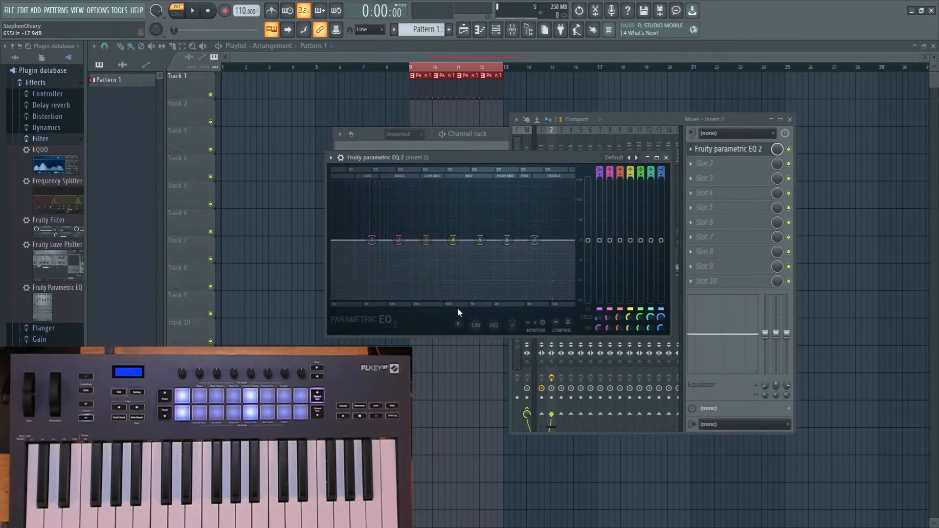
Add the equalizer to the Filter subcategory of the plugin database as a favorite.
click(331, 157)
click(361, 223)
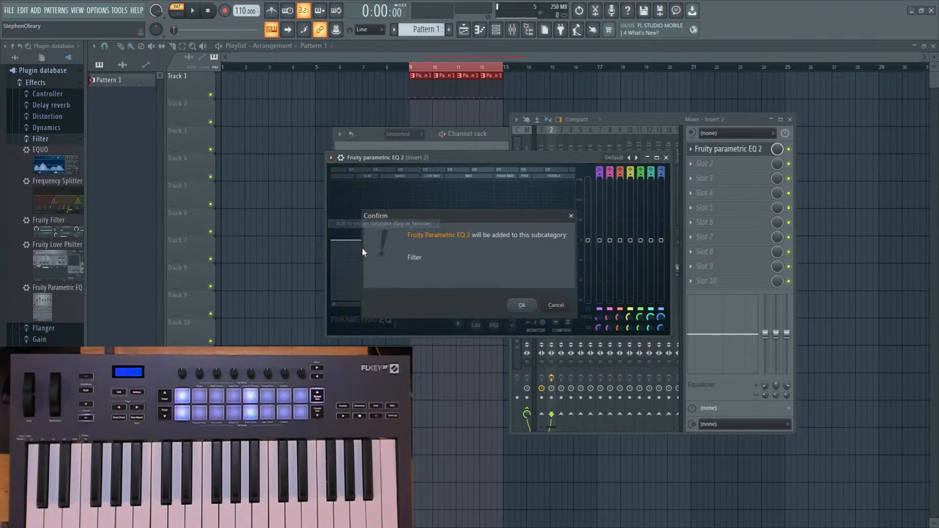
click(522, 306)
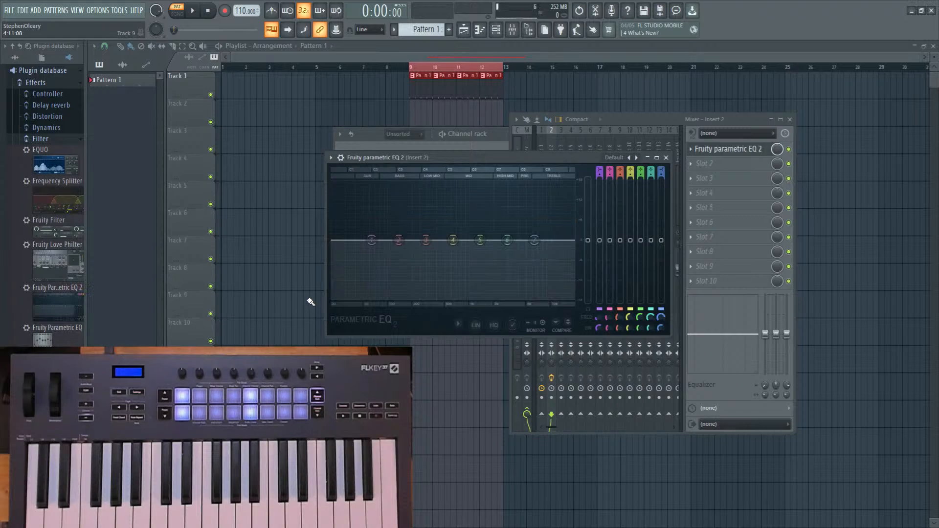
Change band 1 of the Insert 2 equalizer to a high-pass filter with the Gentle 4 order.
right_click(372, 240)
mouse_move(386, 265)
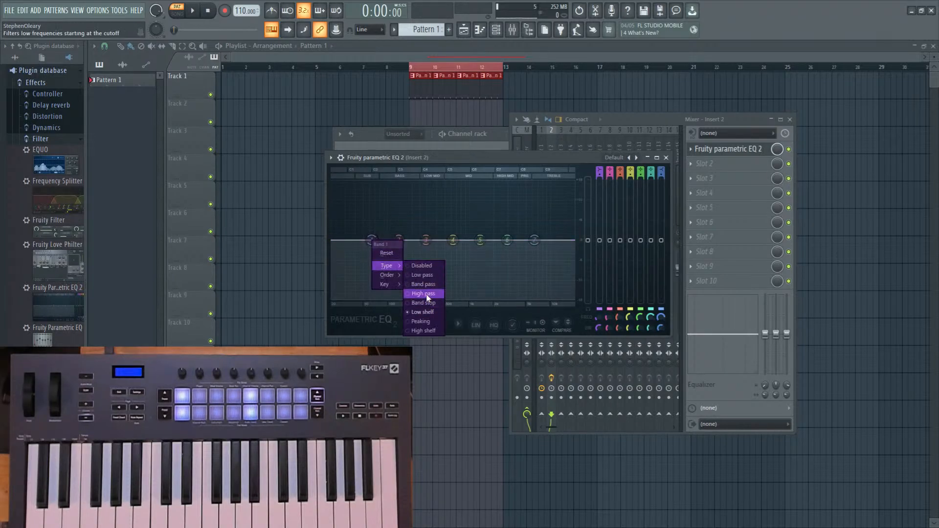
click(419, 284)
right_click(372, 240)
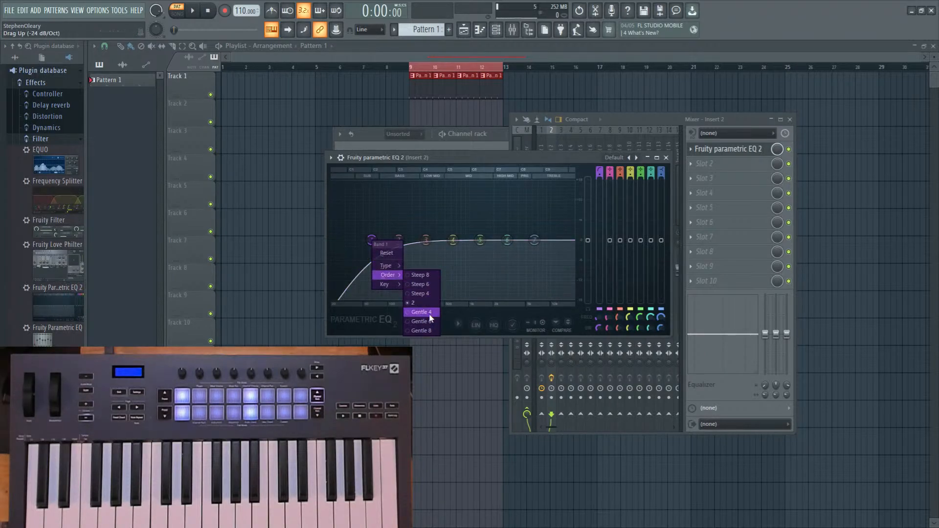
click(429, 314)
right_click(369, 242)
click(382, 253)
right_click(371, 241)
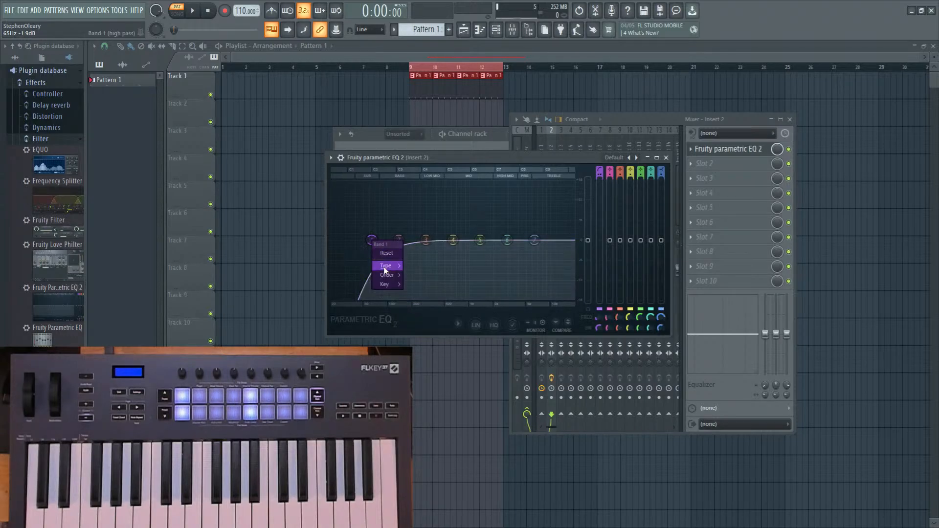
click(377, 236)
Start playback, enable the phase rotation display, and raise band 1's high-pass cutoff to band 3's low-mid frequency before closing the equalizer.
key(space)
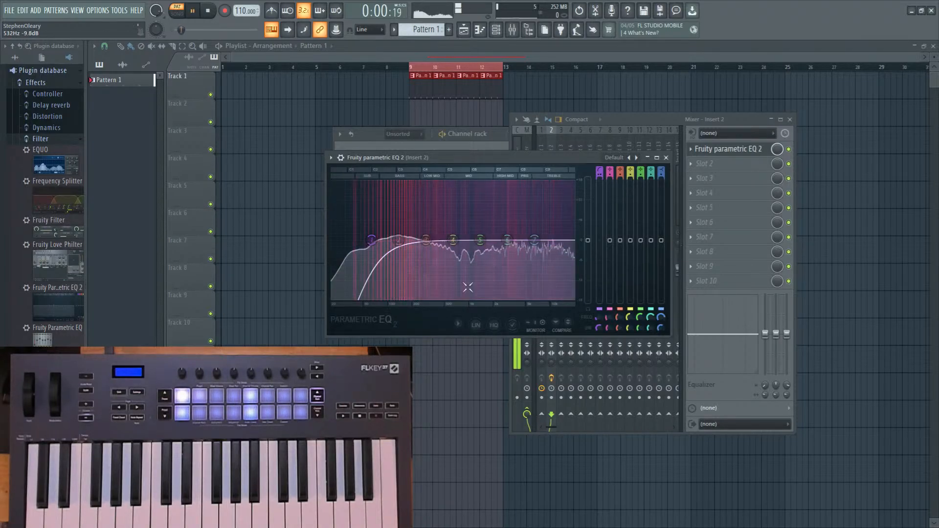
click(459, 324)
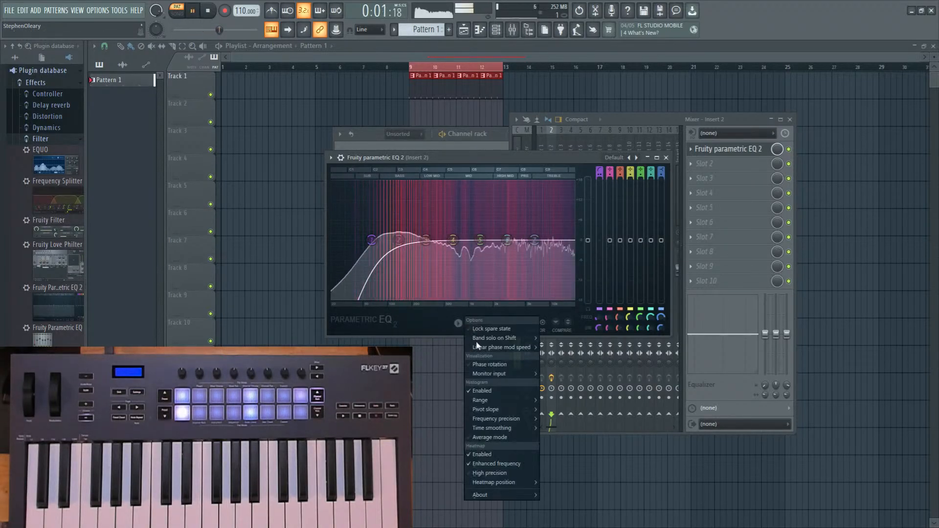
click(506, 375)
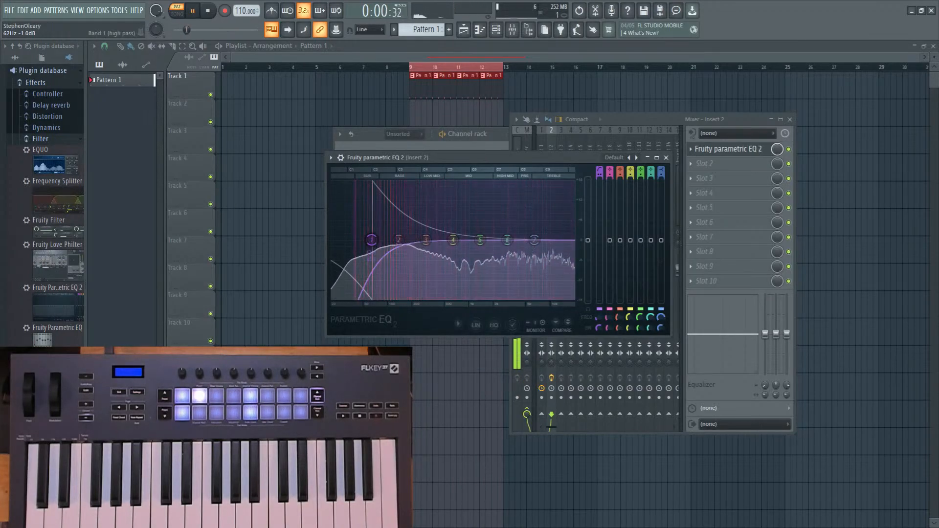
drag(371, 239, 429, 240)
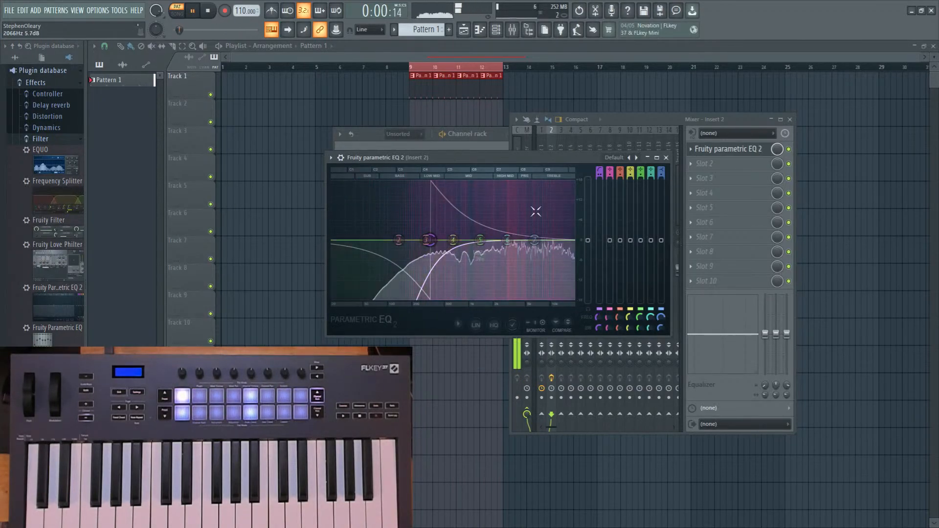
click(666, 158)
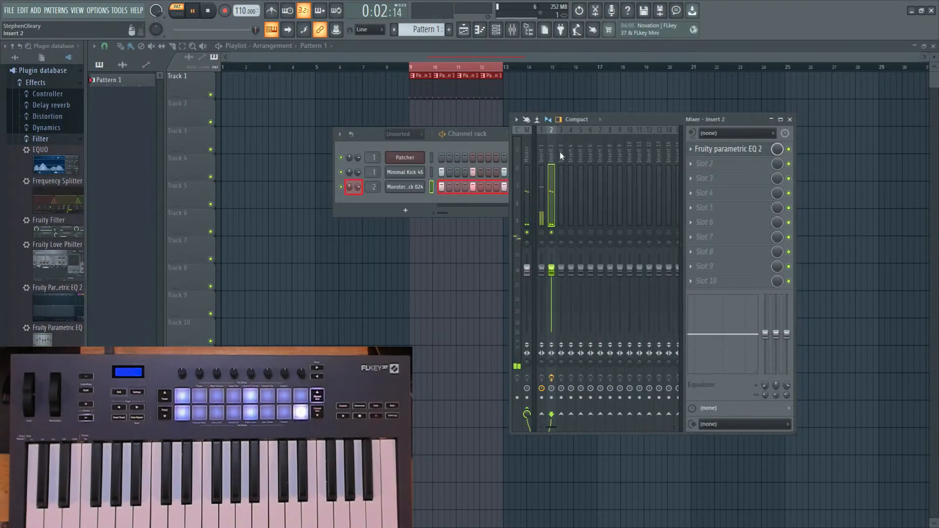
Load Fruity Parametric EQ 2 into the first effect slot of mixer Insert 1.
scroll(560, 155, down, 2)
scroll(519, 151, up, 2)
click(541, 208)
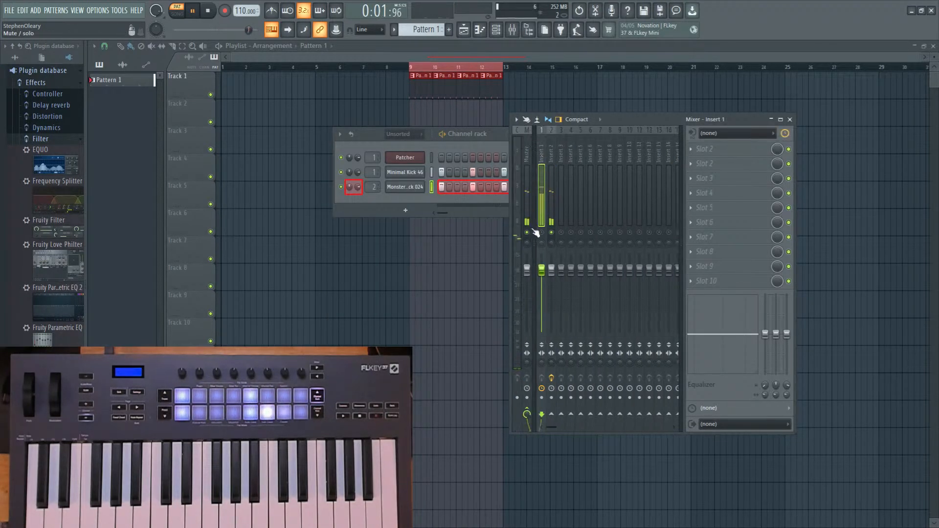
click(736, 150)
mouse_move(720, 162)
click(561, 342)
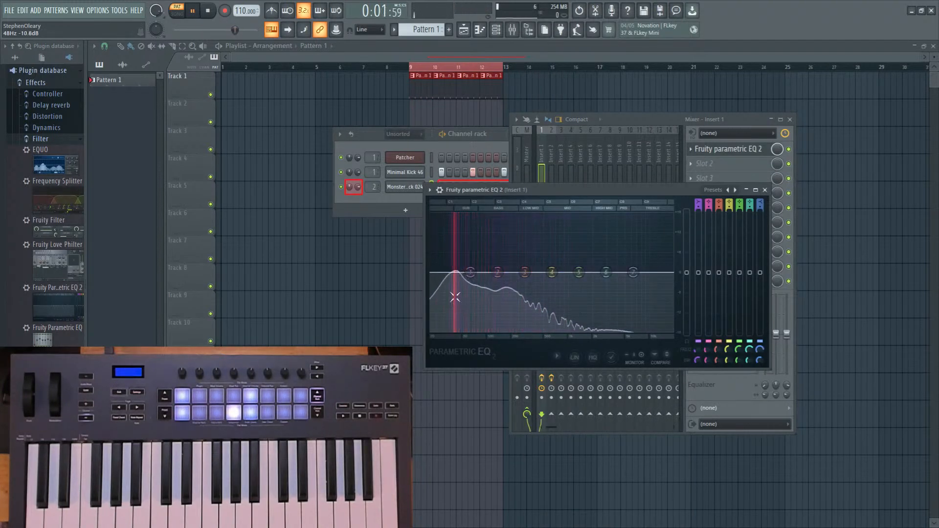
Make band 7 of the Insert 1 equalizer a Gentle 4 low-pass filter and lower its cutoff to just below band 4.
right_click(635, 274)
mouse_move(648, 298)
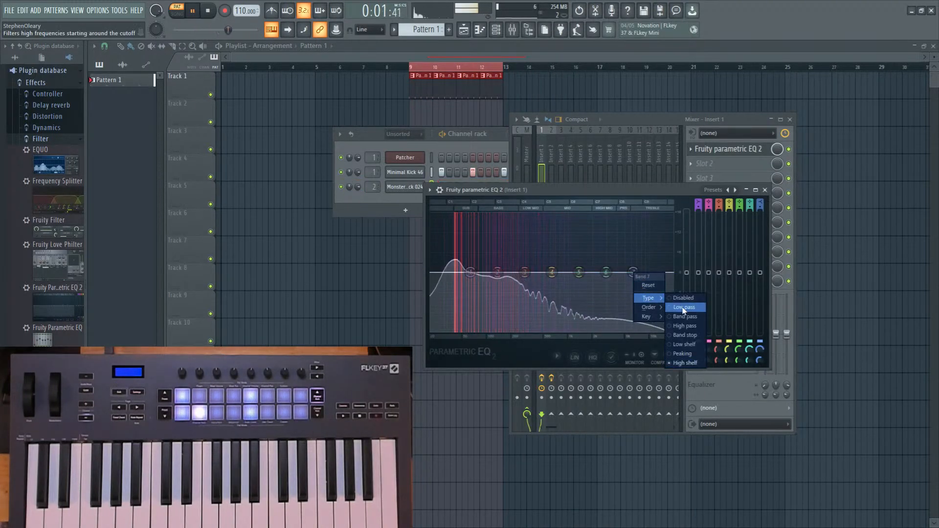
click(683, 307)
right_click(634, 273)
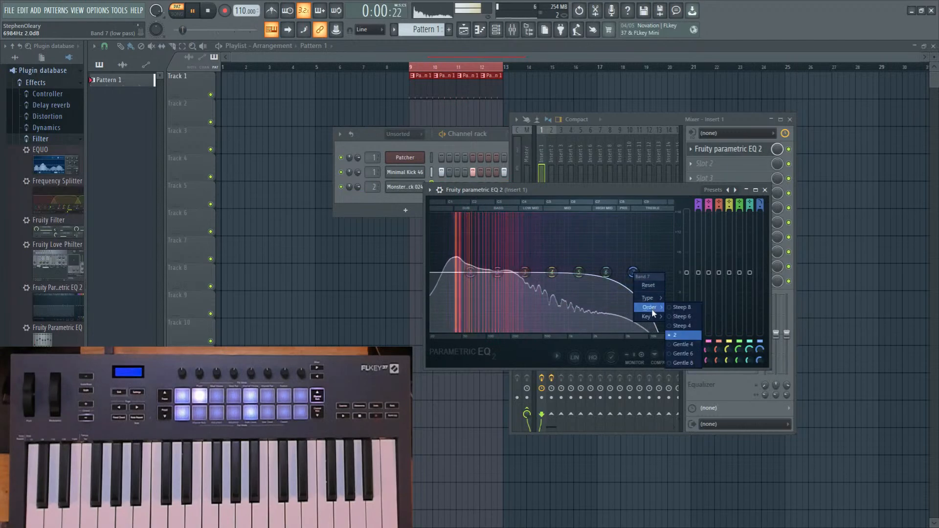
click(682, 345)
drag(635, 273, 544, 273)
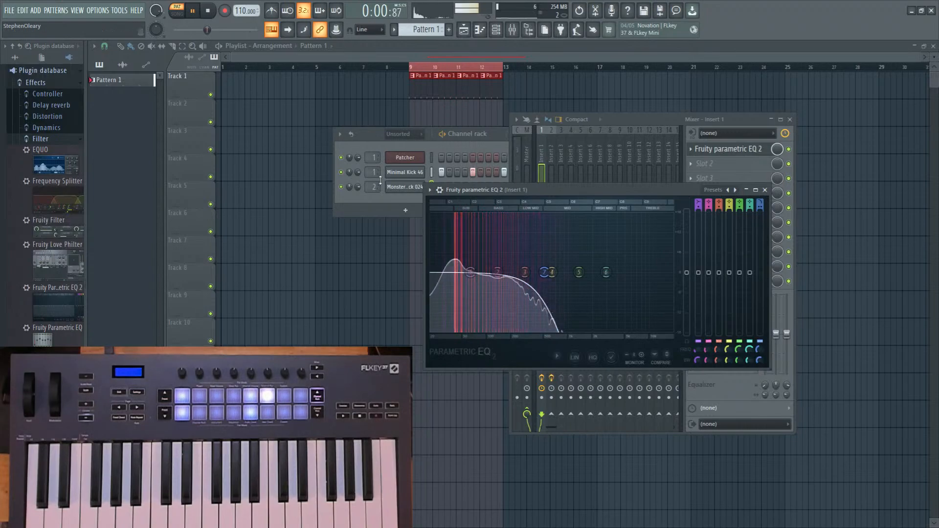
Open the Minimal Kick 46 sampler settings and raise its trim and quick fade-out.
click(406, 172)
drag(329, 149, 318, 102)
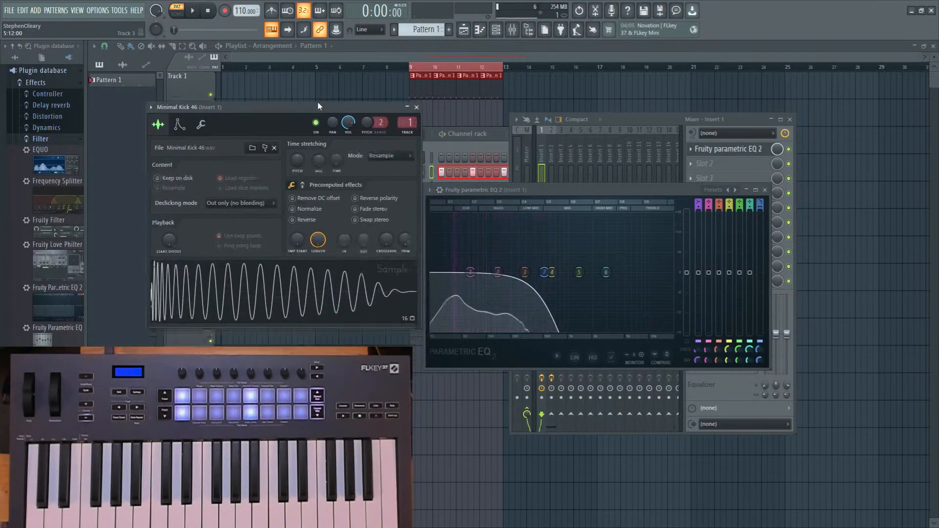
drag(402, 240, 402, 205)
drag(366, 233, 366, 216)
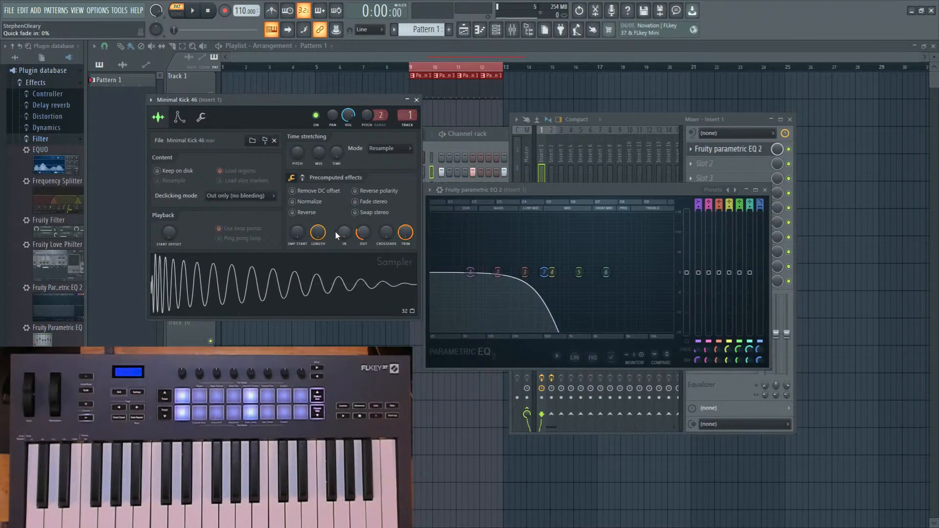
Shorten the Minimal Kick 46 sample length while auditioning it, and set its quick fade-out to 32%.
drag(318, 233, 319, 269)
click(327, 262)
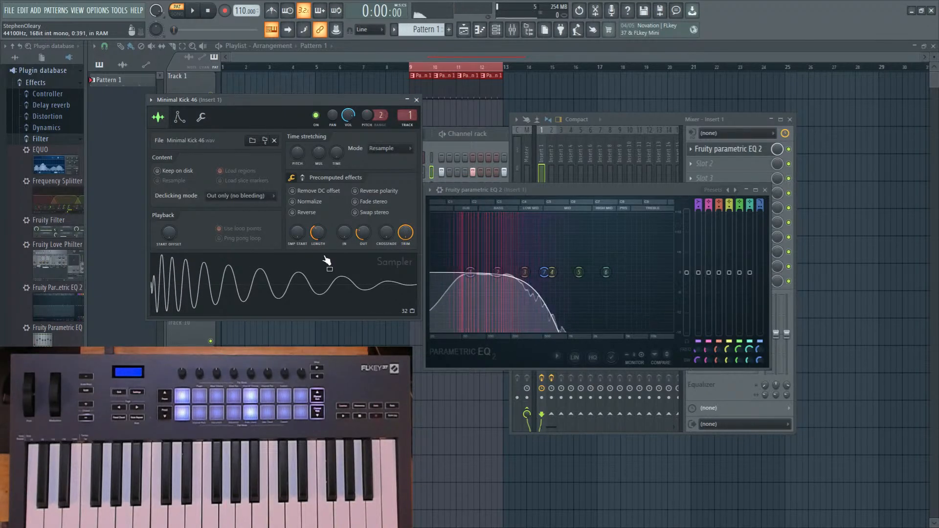
drag(321, 235, 321, 231)
click(319, 299)
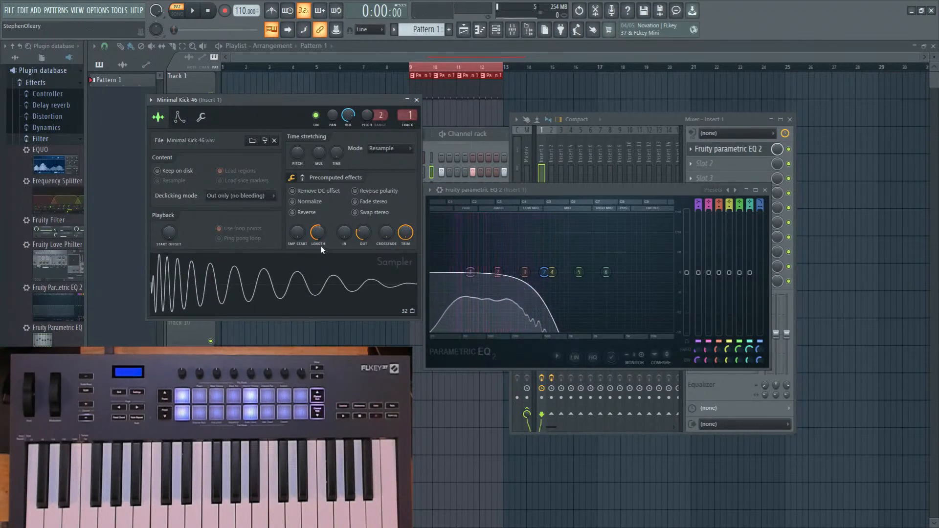
click(323, 283)
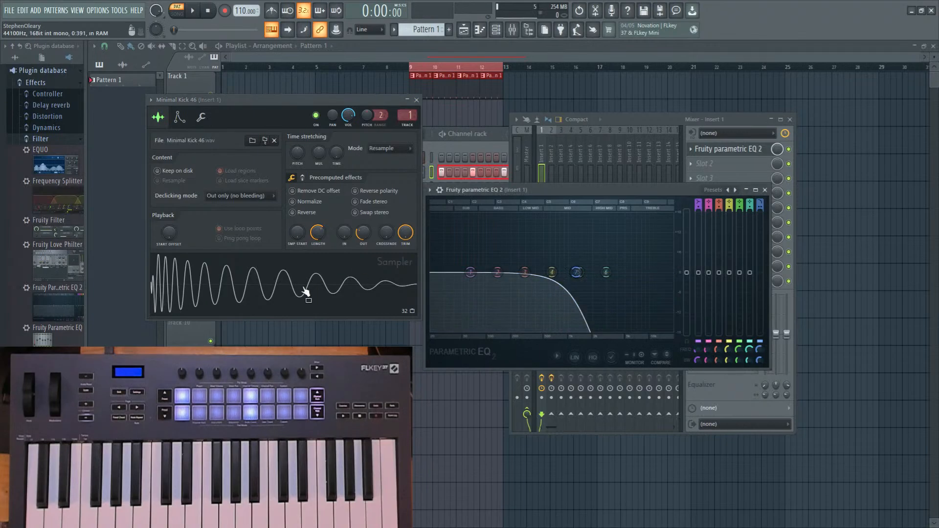
drag(318, 233, 317, 255)
drag(363, 233, 362, 255)
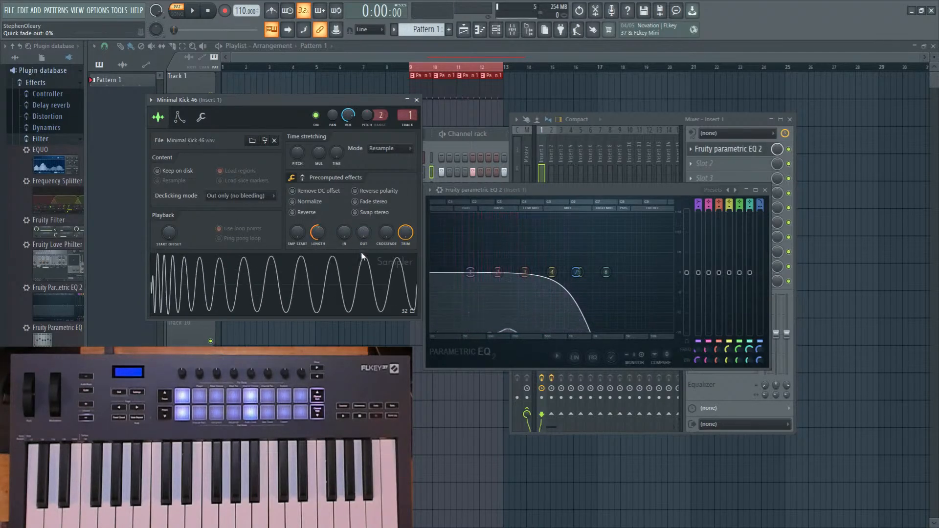
click(369, 262)
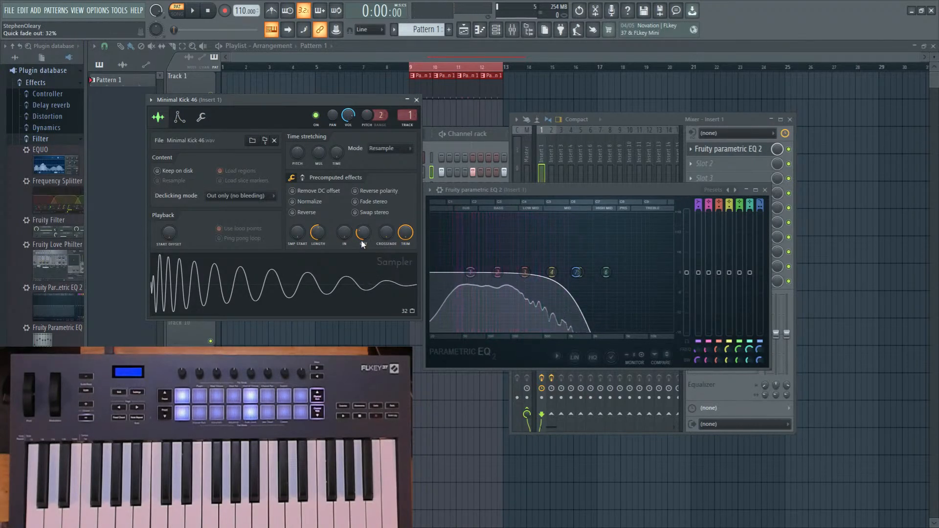
click(362, 264)
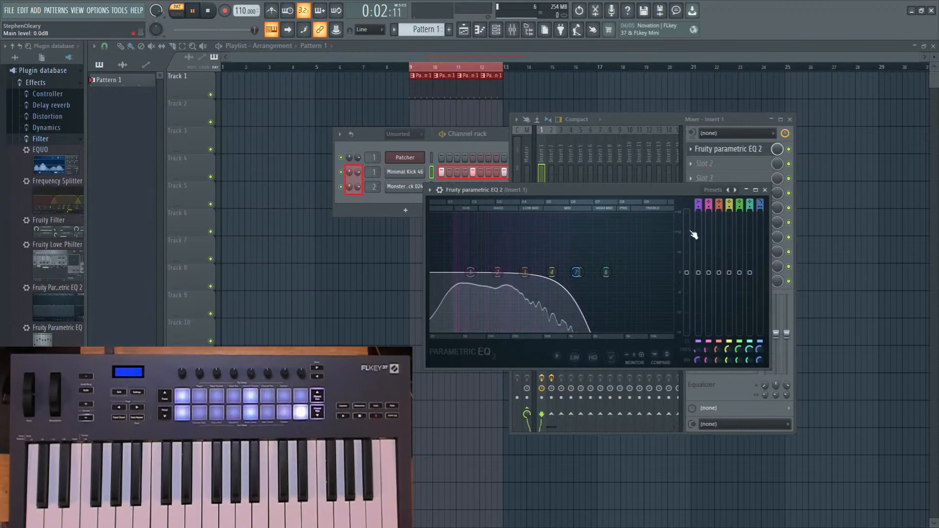
Raise the trim and quick fade-out of Monster Kick 024 and slightly adjust its sample start.
click(765, 189)
click(405, 186)
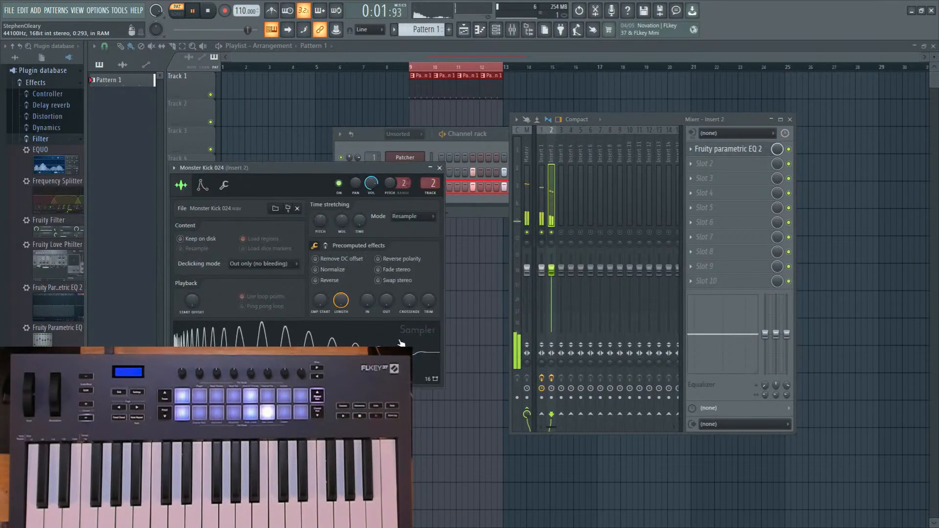
drag(345, 170, 415, 96)
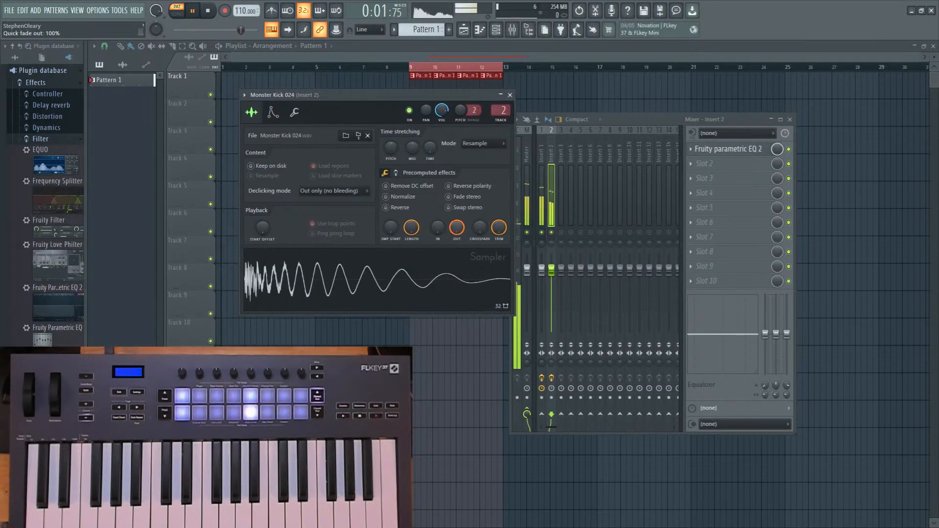
drag(395, 231, 394, 234)
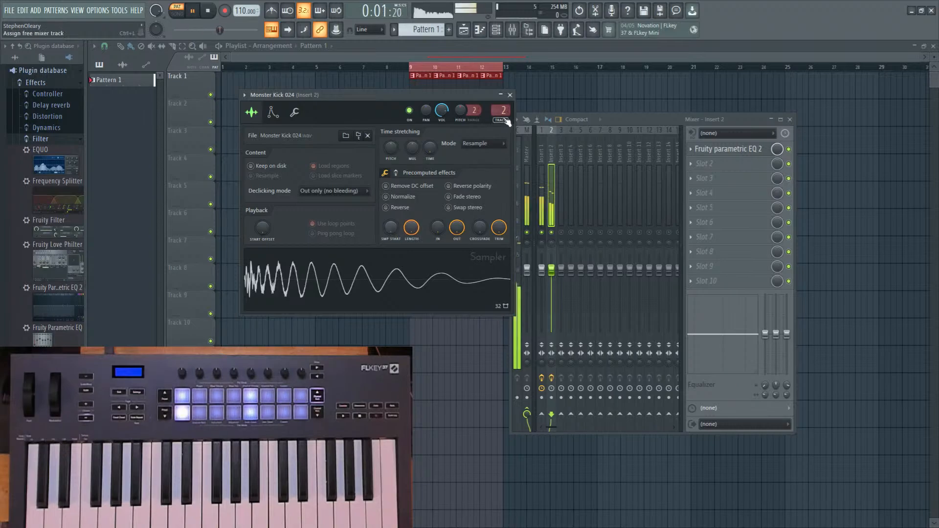
click(509, 95)
Check the equalizer on Insert 2 against the playing kicks and stop playback.
click(733, 154)
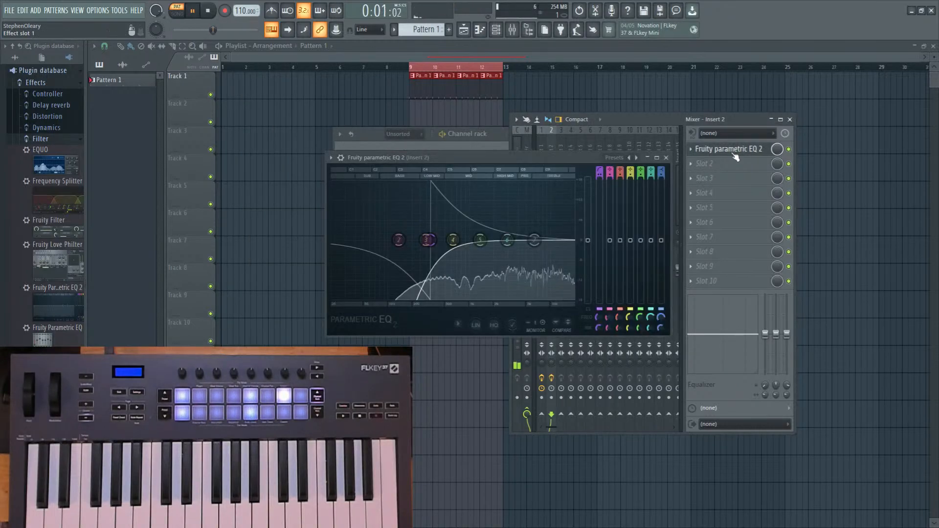
click(738, 154)
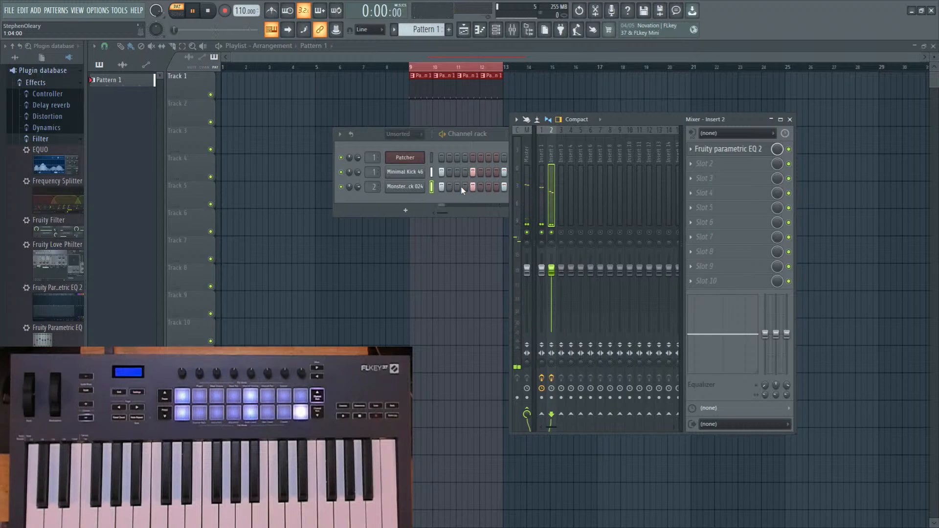
key(space)
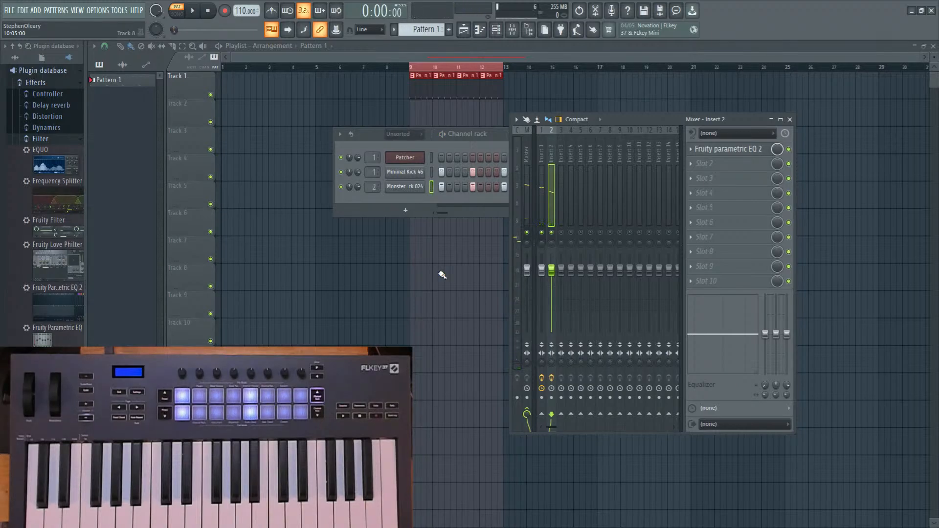
Show all folders in the browser with the Effects categories of the plugin database expanded.
click(65, 76)
click(62, 72)
click(62, 72)
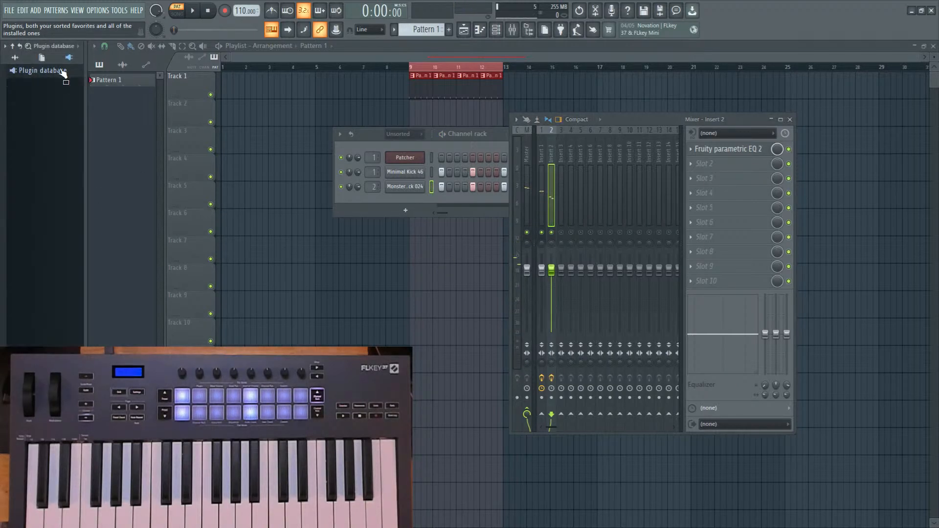
click(62, 72)
click(62, 84)
click(15, 58)
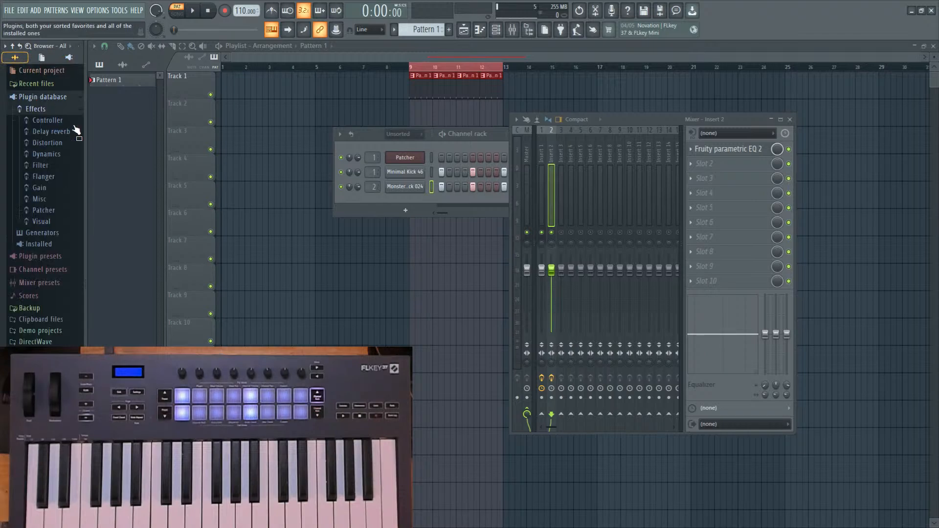
Collapse the plugin database and open the Snares folder of the Drums (ModeAudio) pack in the browser.
click(56, 112)
click(64, 97)
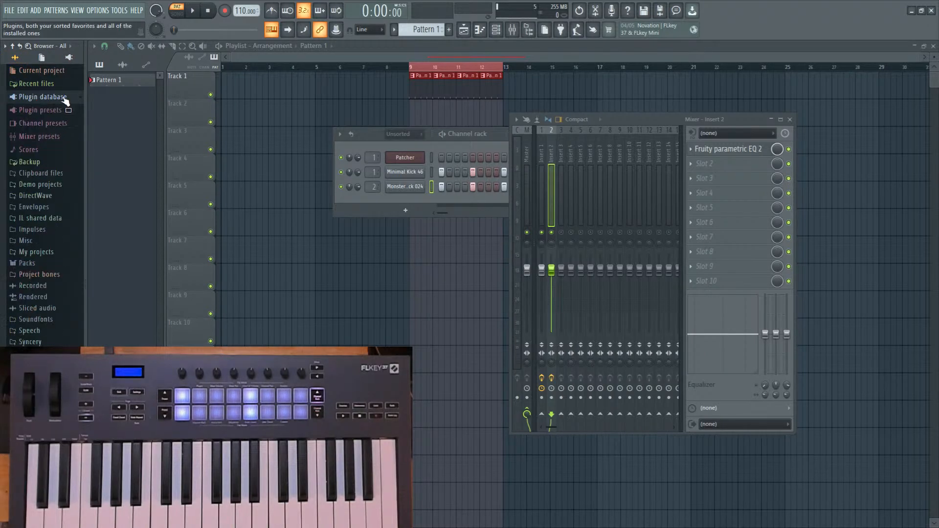
click(47, 264)
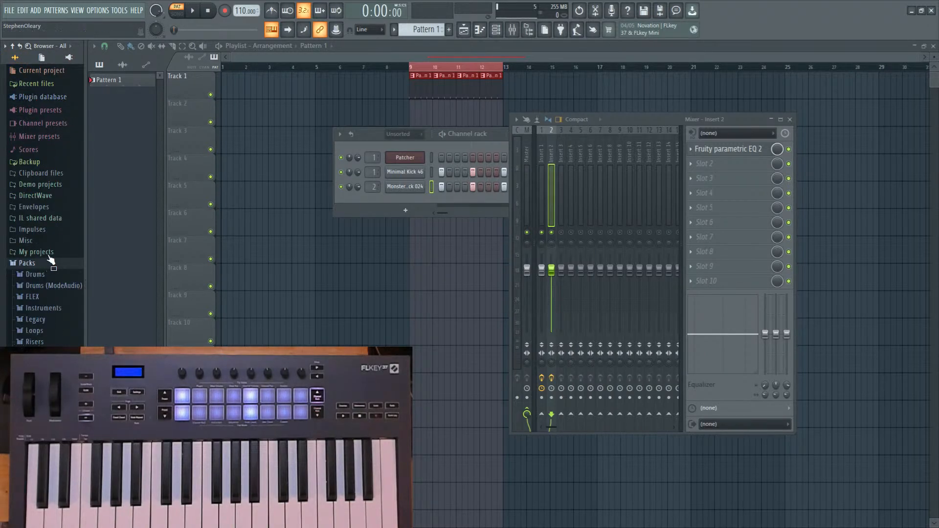
click(49, 285)
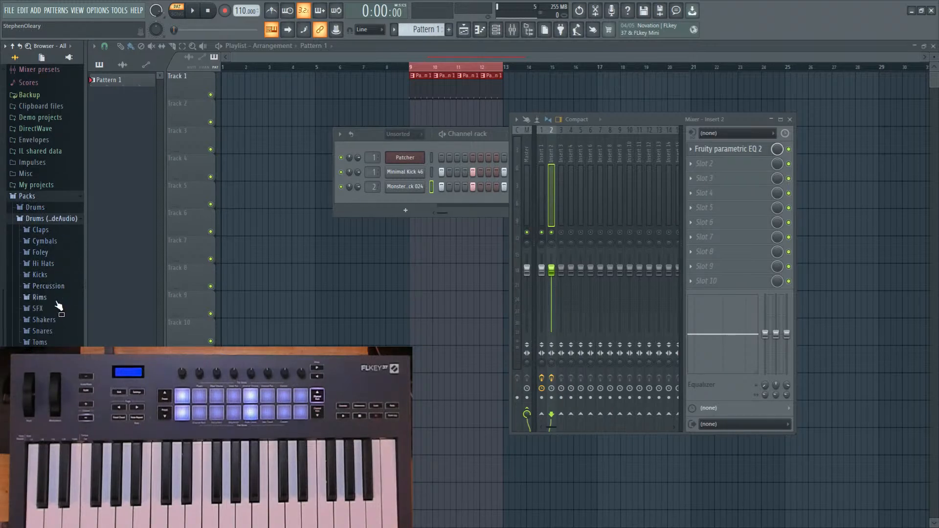
click(53, 334)
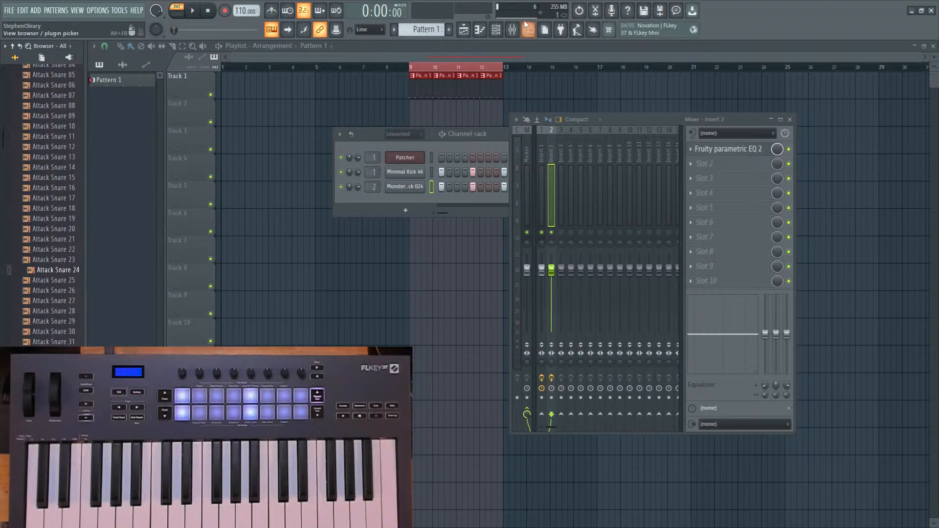
Unmute all mixer tracks to audition the Attack Snare samples, and bring the channel rack forward.
click(511, 30)
click(512, 31)
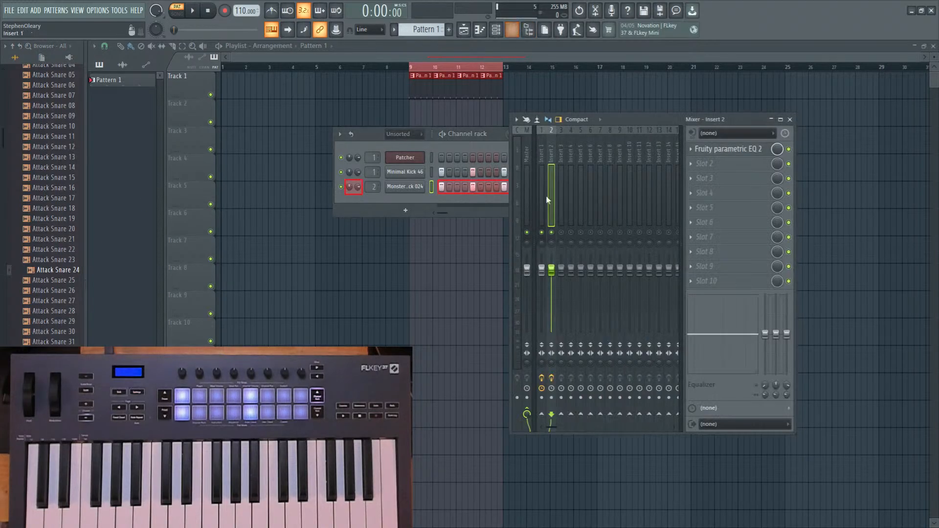
click(580, 232)
click(58, 229)
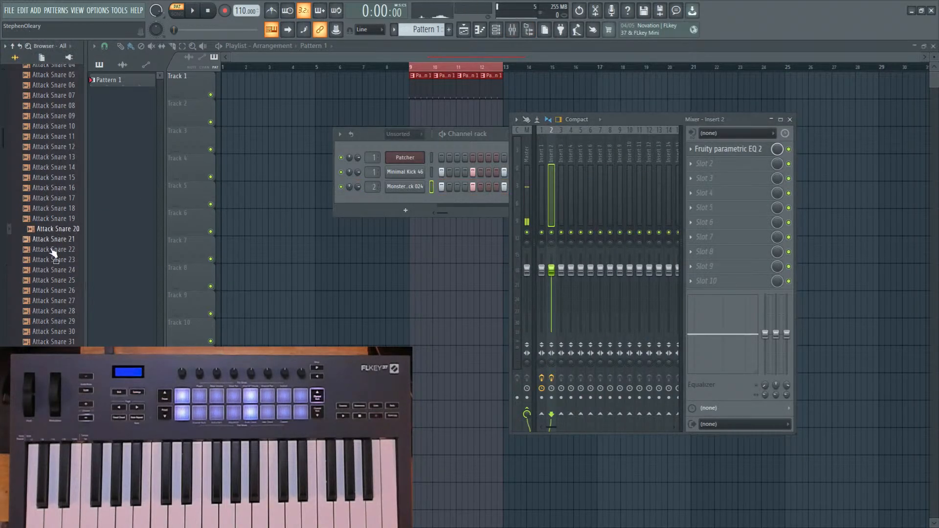
click(482, 137)
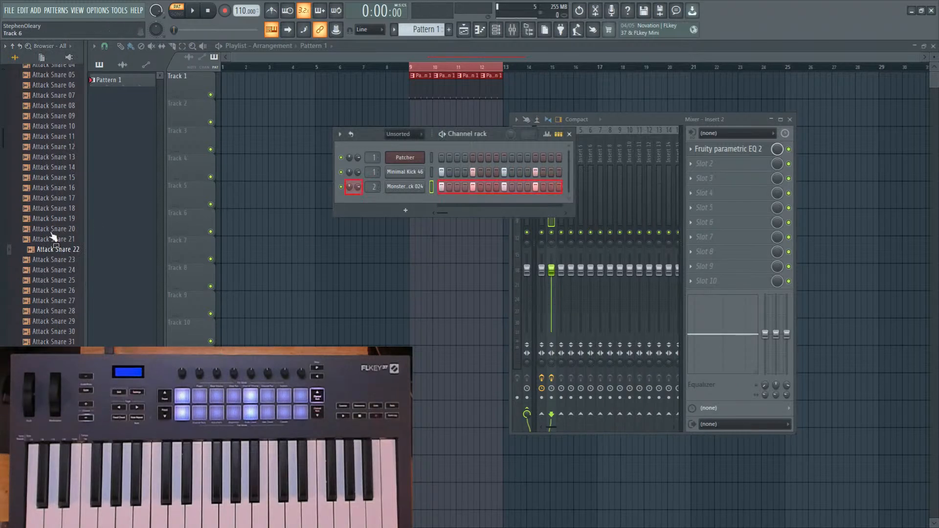
Audition snares from the Attack, Collider and Downstream sets and open Collider Third Snare 02 in a new channel.
scroll(61, 239, down, 10)
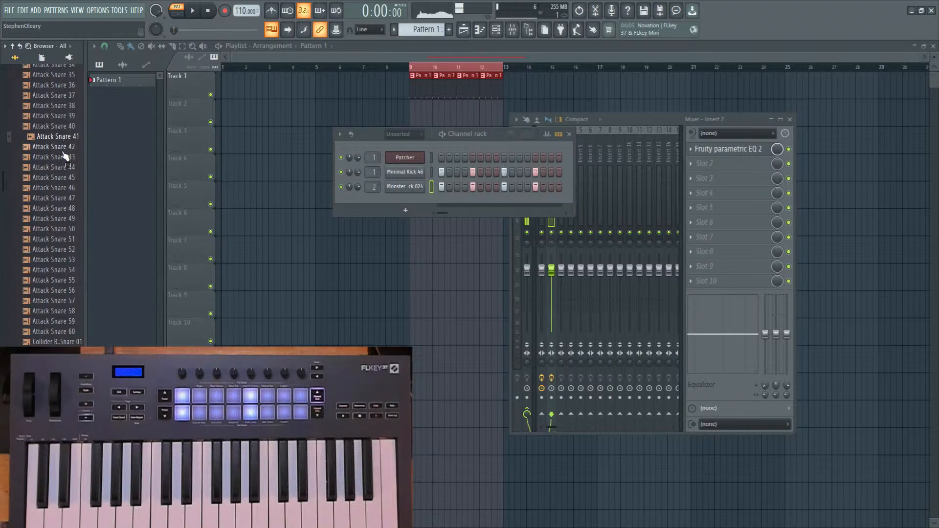
scroll(62, 215, down, 2)
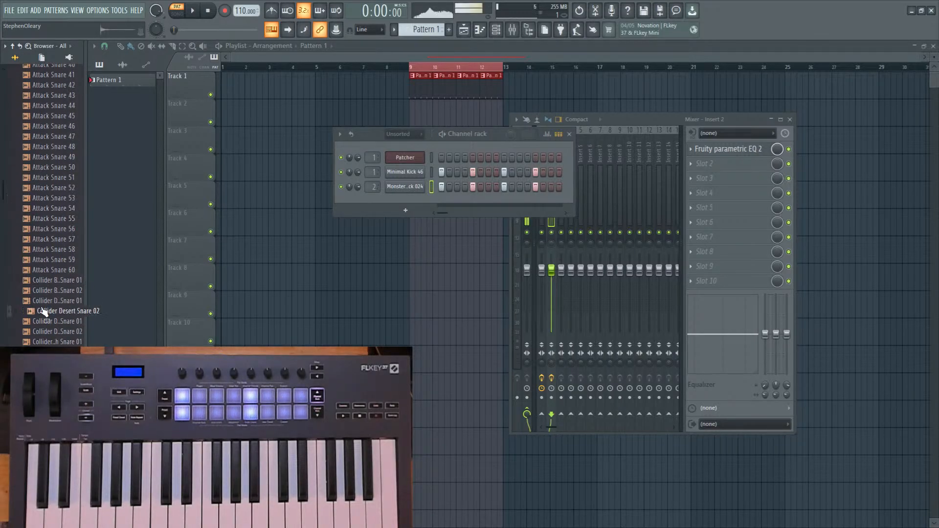
scroll(44, 312, down, 9)
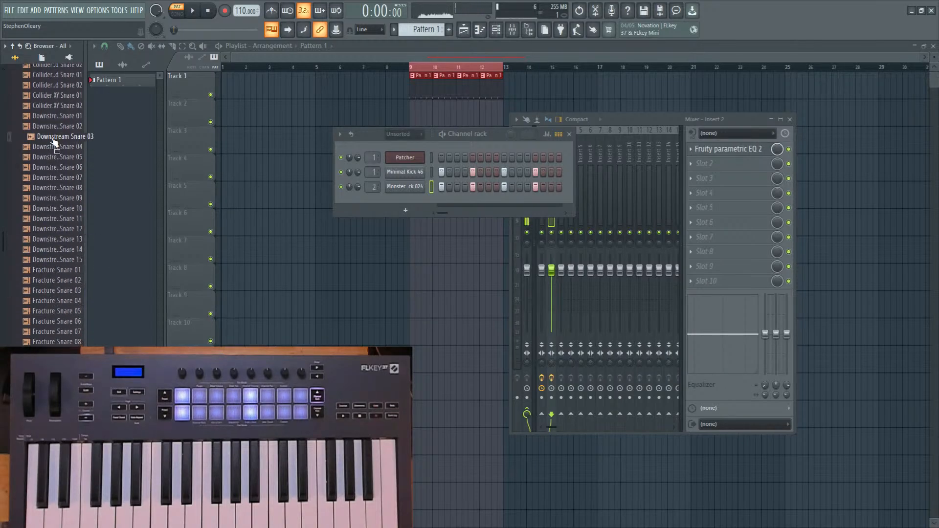
click(59, 67)
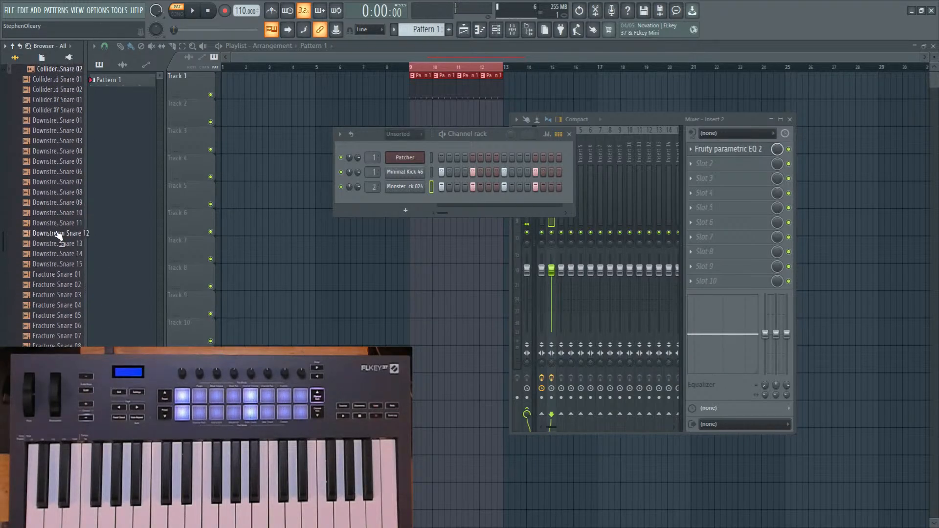
right_click(70, 72)
click(85, 79)
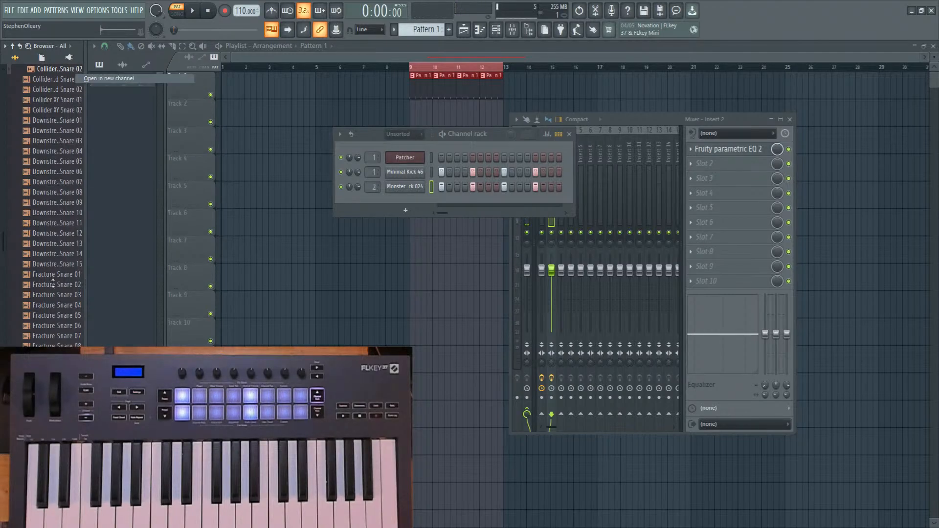
Audition the HouseGen snares and the first of the Hyper snares in the browser.
scroll(60, 275, down, 15)
click(62, 215)
click(60, 141)
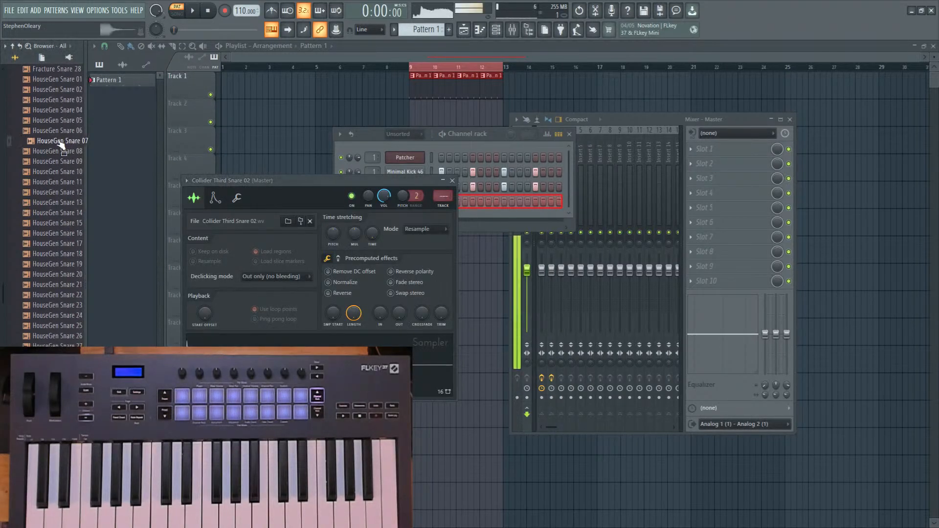
click(57, 91)
click(46, 286)
scroll(45, 285, down, 2)
scroll(45, 285, down, 4)
click(48, 266)
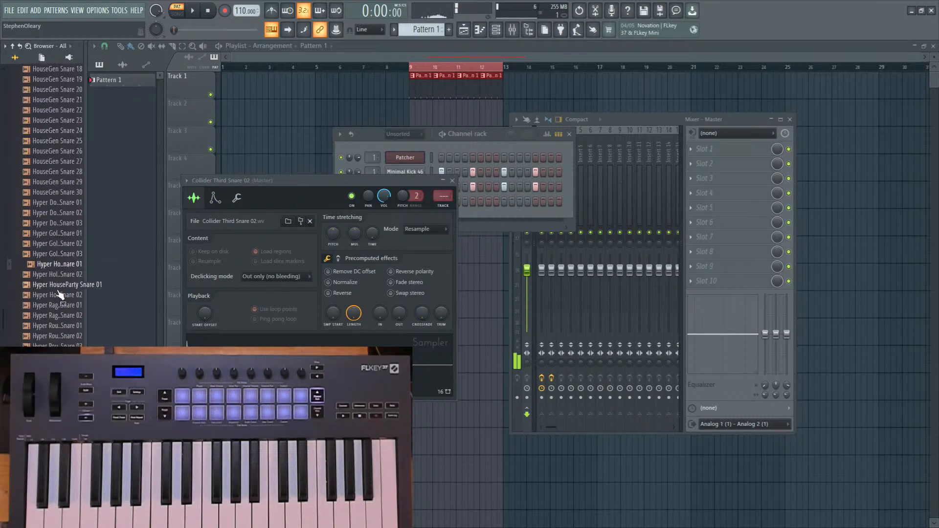
Compare the Hyper DoubleBarrel, GoldenDays and neighbouring snares and open Hyper GoldenDays Snare 01 in a new channel.
click(60, 265)
click(63, 233)
click(60, 266)
click(63, 232)
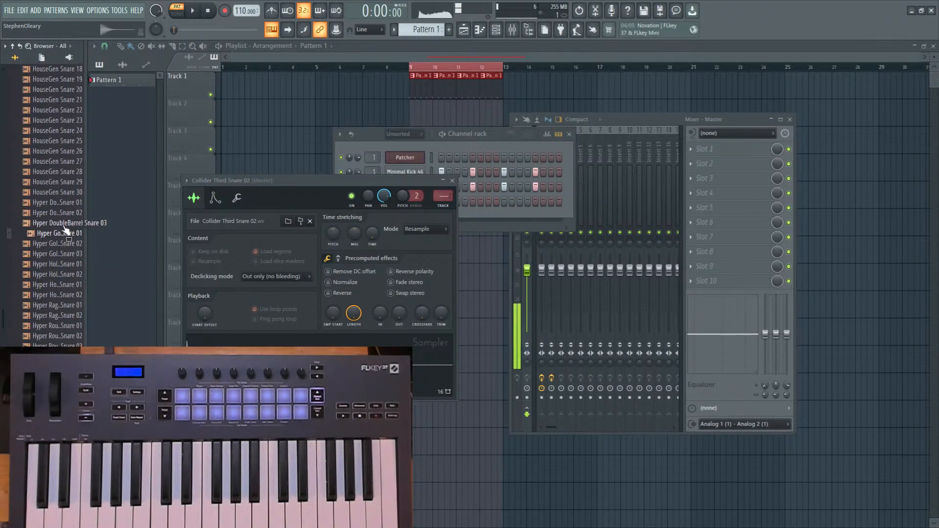
click(65, 224)
click(66, 214)
click(68, 243)
click(69, 233)
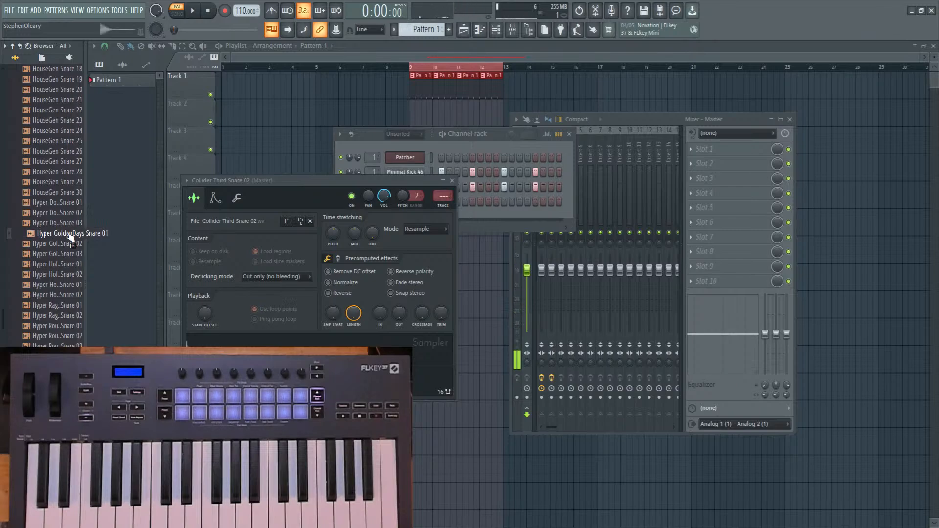
right_click(71, 238)
click(81, 240)
Audition the remaining Hyper snares and open Hyper RagsToRiches Snare 01 in a new channel.
scroll(69, 210, down, 6)
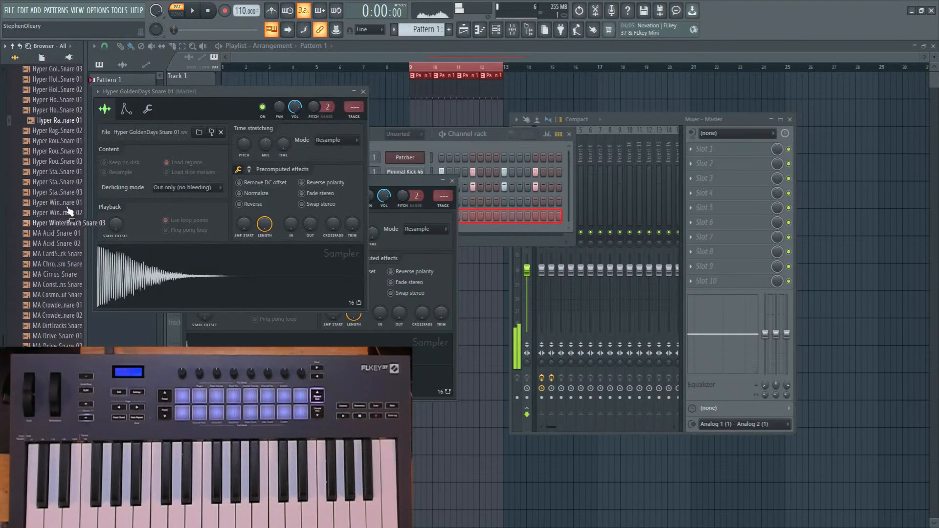
click(70, 163)
click(62, 153)
click(64, 224)
click(62, 103)
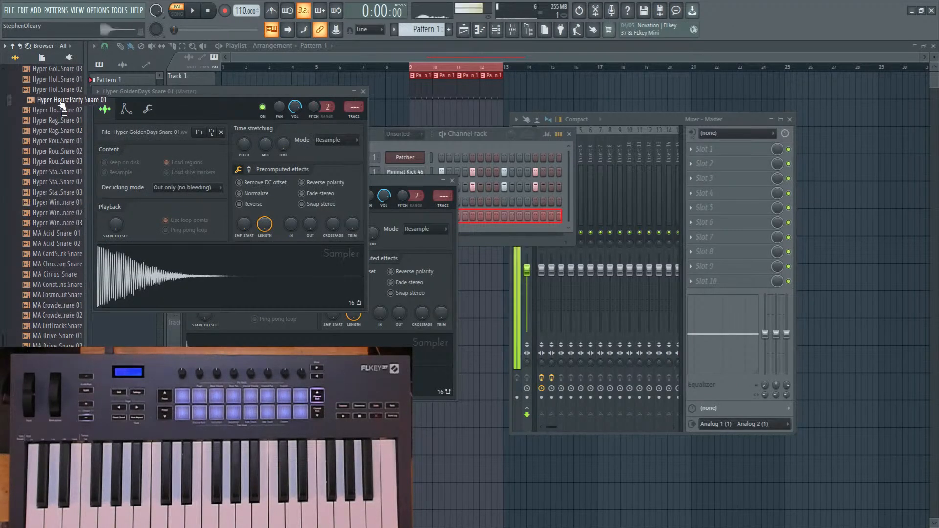
click(63, 119)
right_click(68, 120)
click(74, 128)
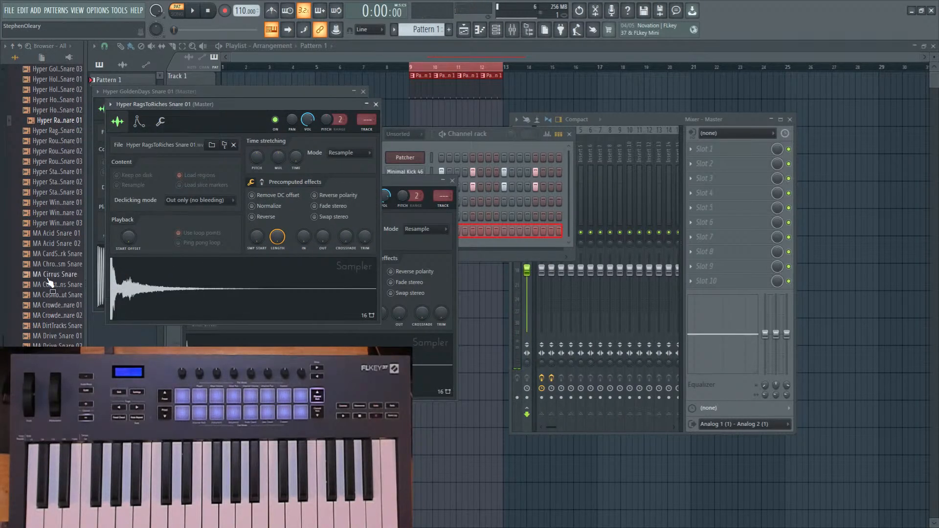
Audition the MA snare samples further down the Snares folder.
click(57, 245)
scroll(65, 309, down, 4)
click(63, 233)
scroll(63, 259, down, 4)
click(63, 275)
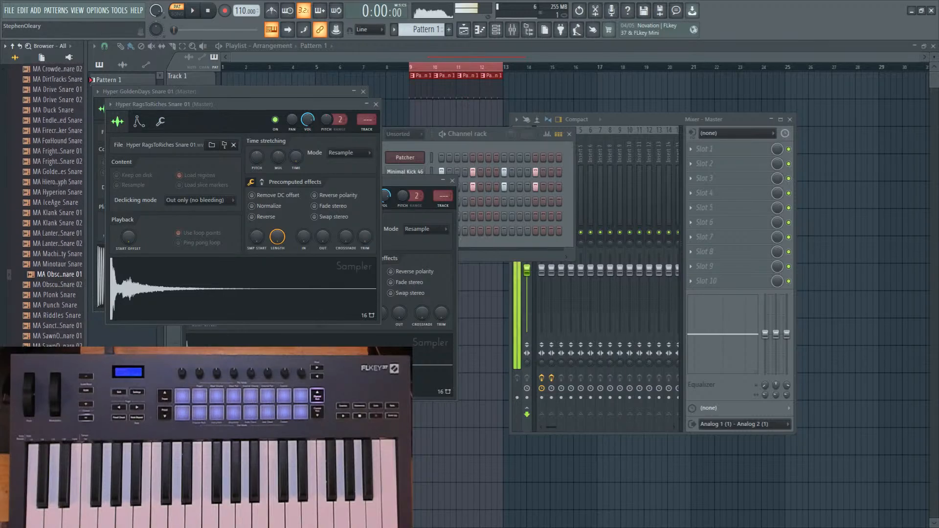
Route the three snare channels to mixer Inserts 3, 4 and 5 and solo Insert 3.
click(492, 144)
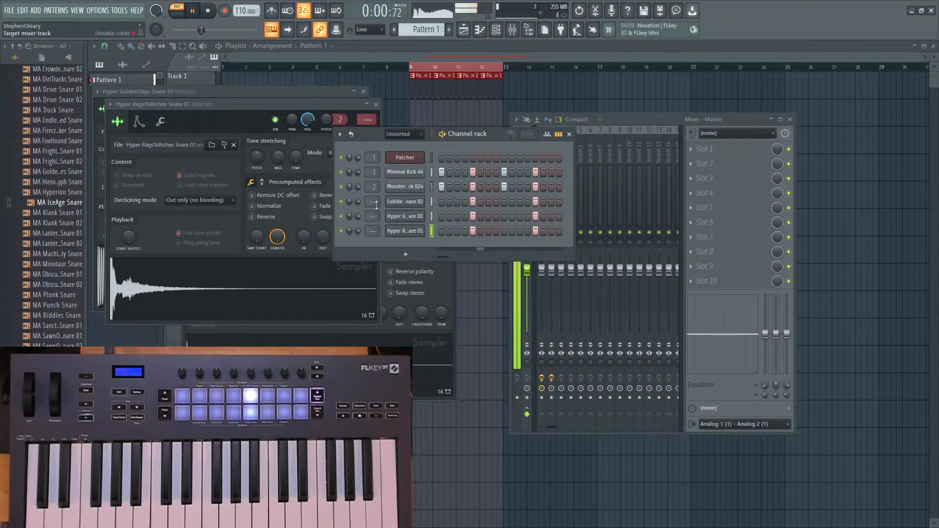
drag(373, 202, 369, 234)
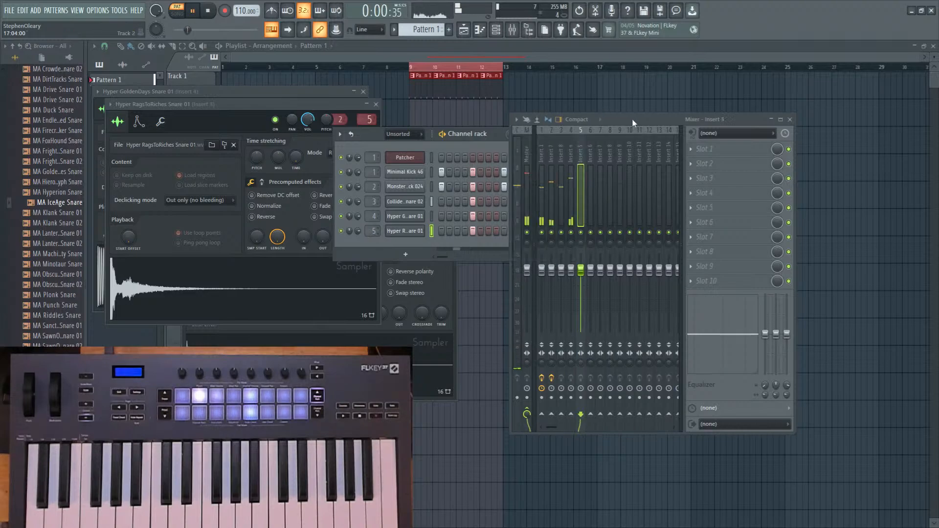
click(588, 218)
click(561, 208)
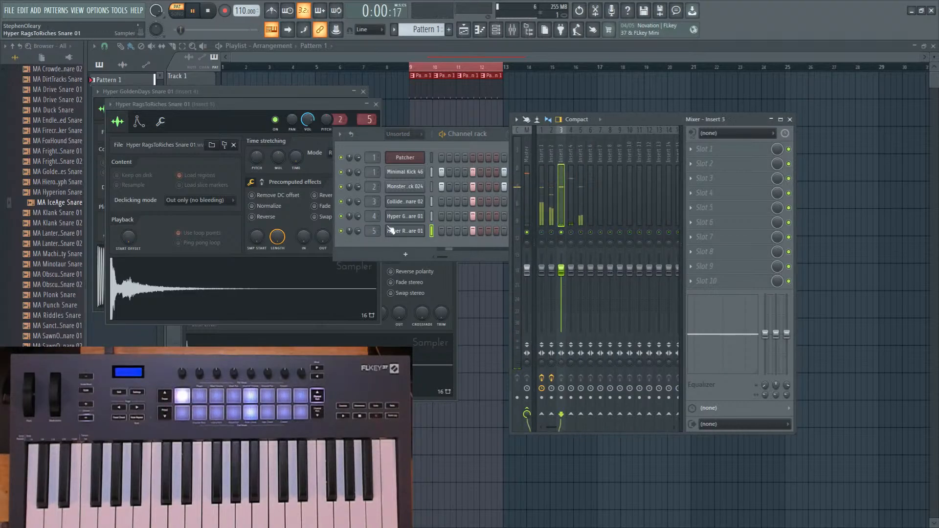
Open the Collider Third Snare 02 sampler and, with playback stopped, load Fruity Parametric EQ 2 on Insert 3.
click(404, 201)
drag(366, 182, 363, 113)
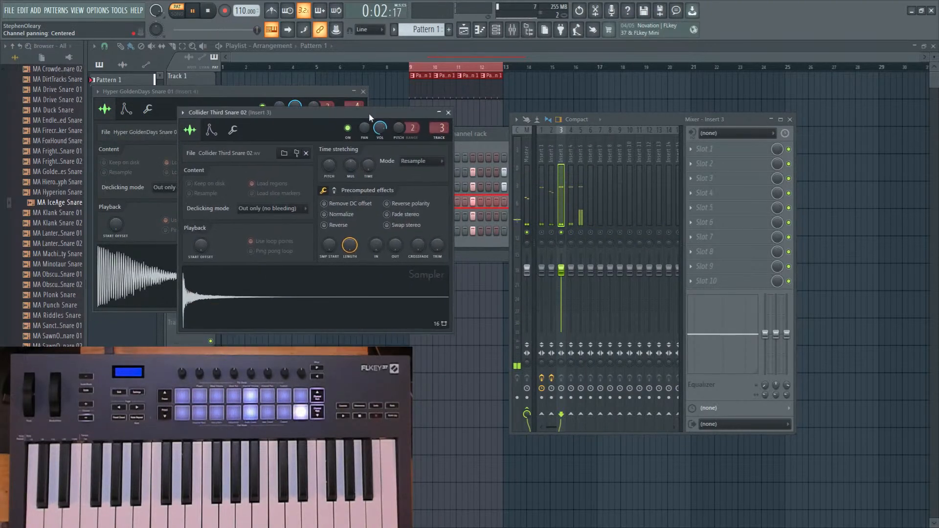
key(space)
click(712, 155)
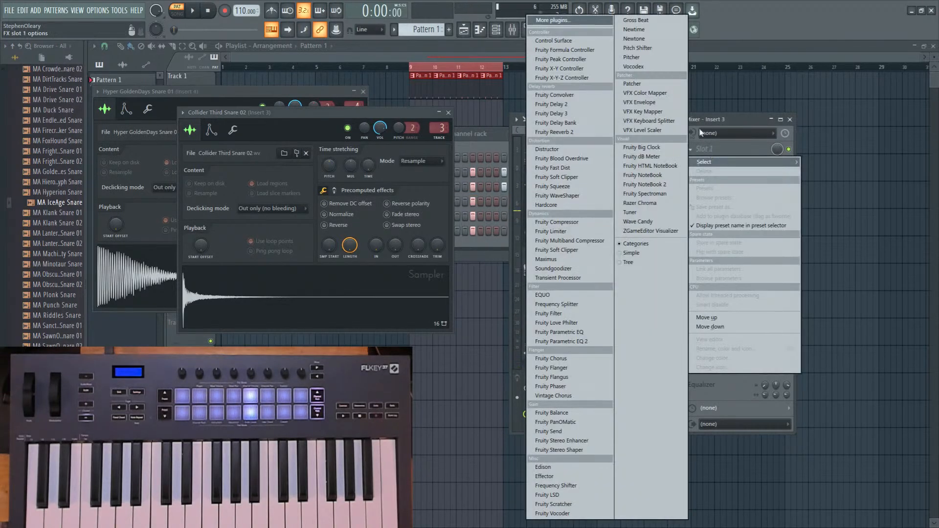
click(569, 383)
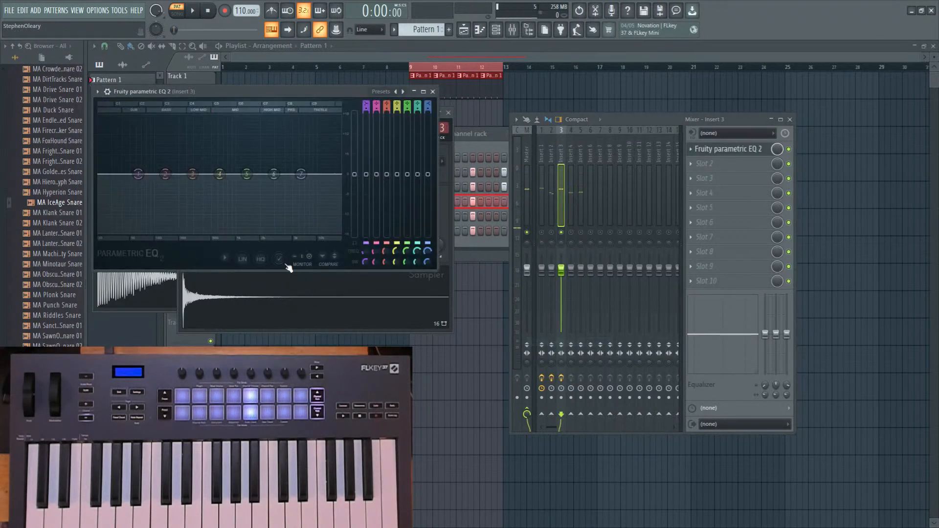
Make band 1 of the Insert 3 equalizer a steeper high pass with its cutoff at about 1112 Hz during playback.
mouse_move(154, 201)
right_click(192, 227)
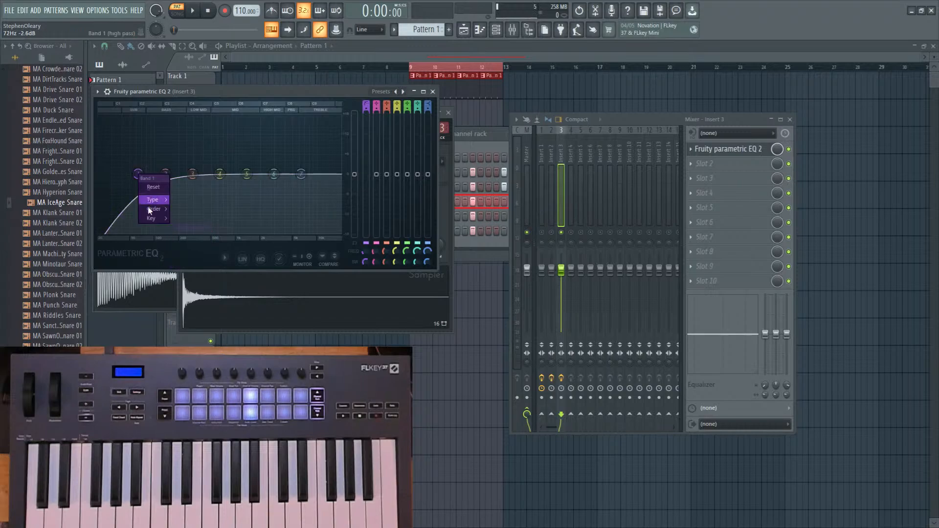
click(189, 246)
key(space)
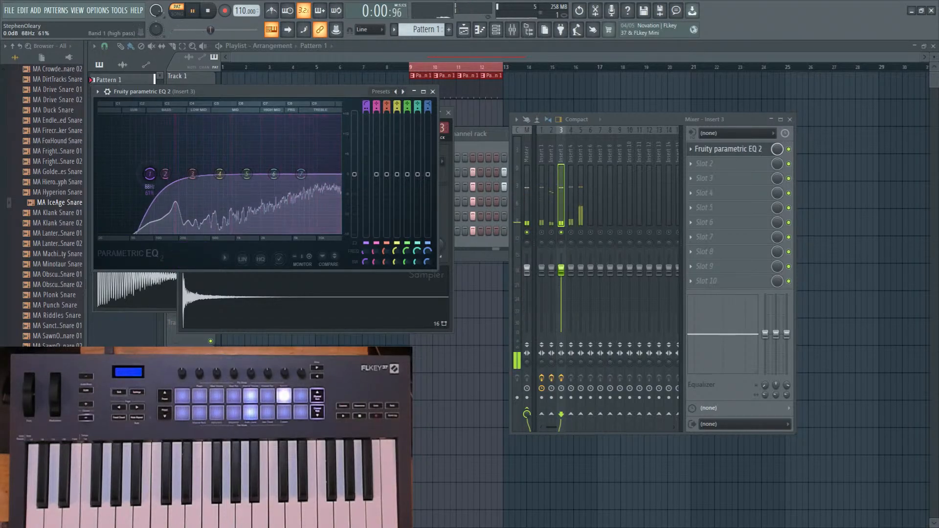
drag(138, 174, 239, 174)
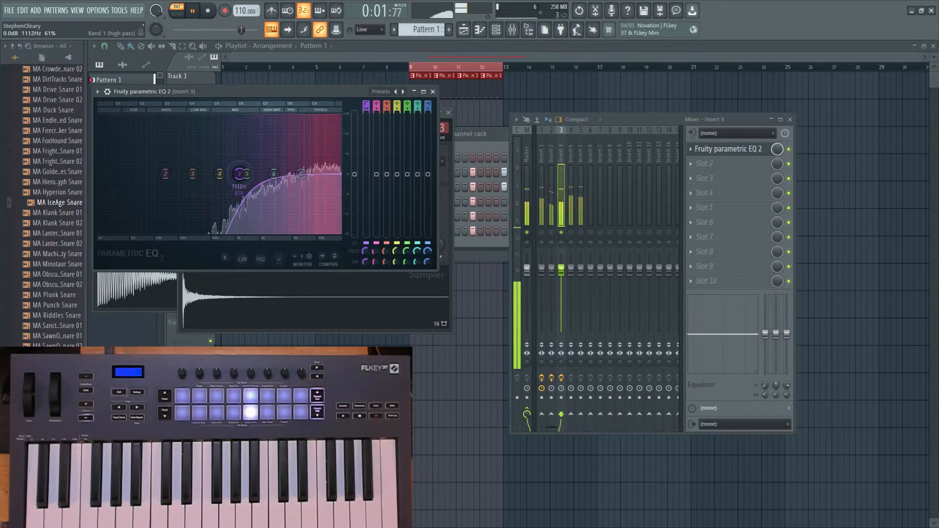
Solo Insert 4 and copy the Insert 3 equalizer onto it, opening the copy beside the original.
click(571, 236)
click(561, 236)
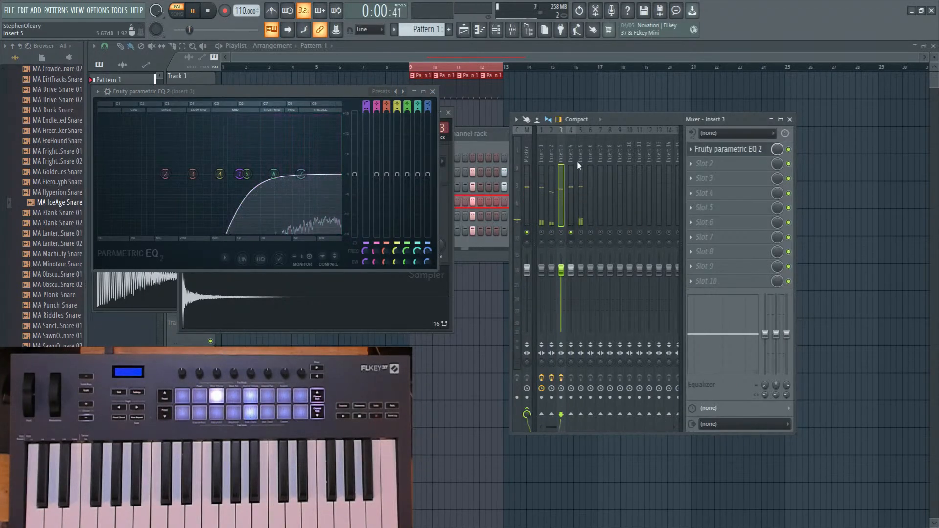
click(691, 148)
drag(717, 207, 704, 193)
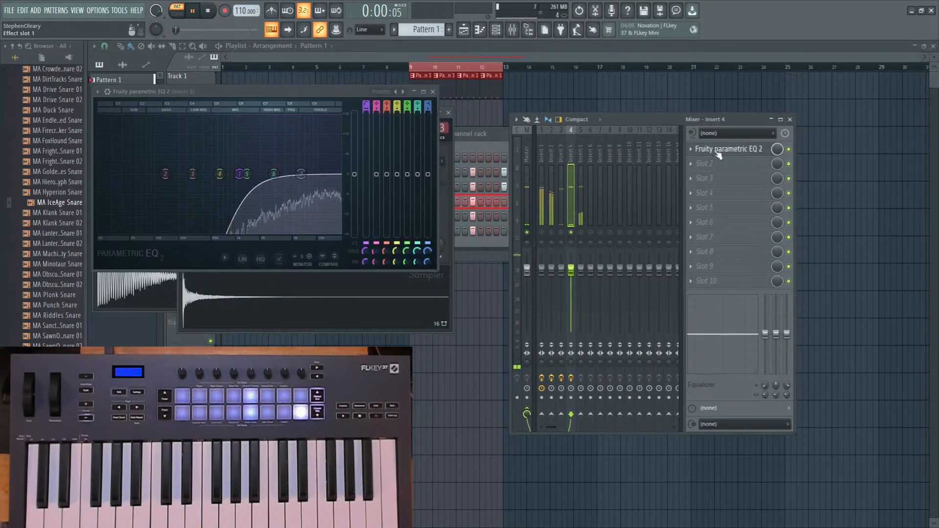
drag(319, 117, 411, 112)
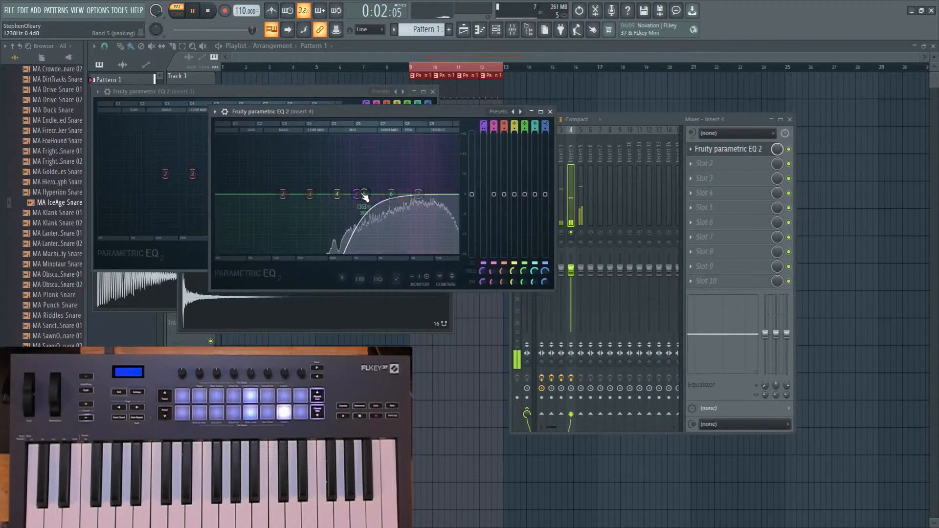
Lower the high-pass cutoff of the Insert 4 equalizer to just below band 2 and slightly cut bands 5 and 6.
drag(358, 195, 277, 194)
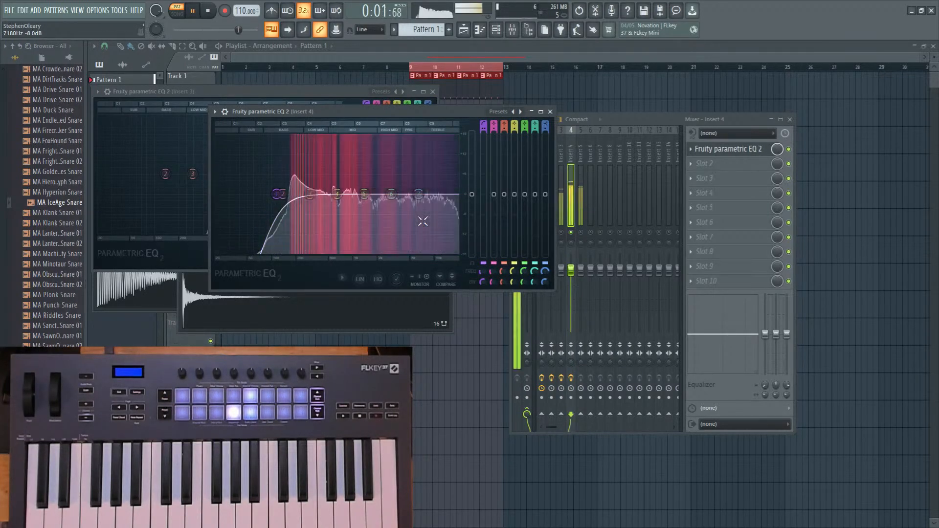
mouse_move(391, 194)
mouse_down()
mouse_move(377, 204)
mouse_move(393, 198)
mouse_up()
drag(364, 194, 353, 201)
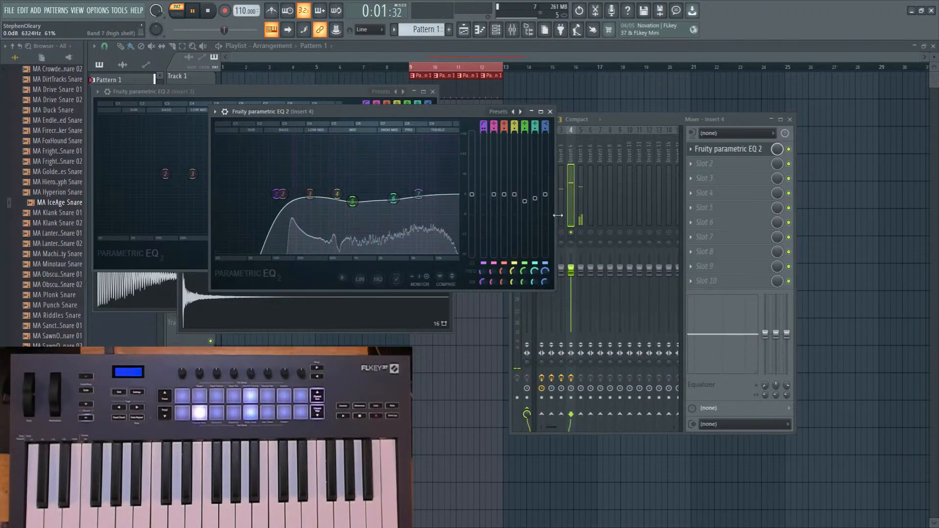
Unmute Inserts 5 and 6 in the mixer, stop playback and open the Hyper RagsToRiches Snare 01 sampler.
click(581, 232)
click(590, 232)
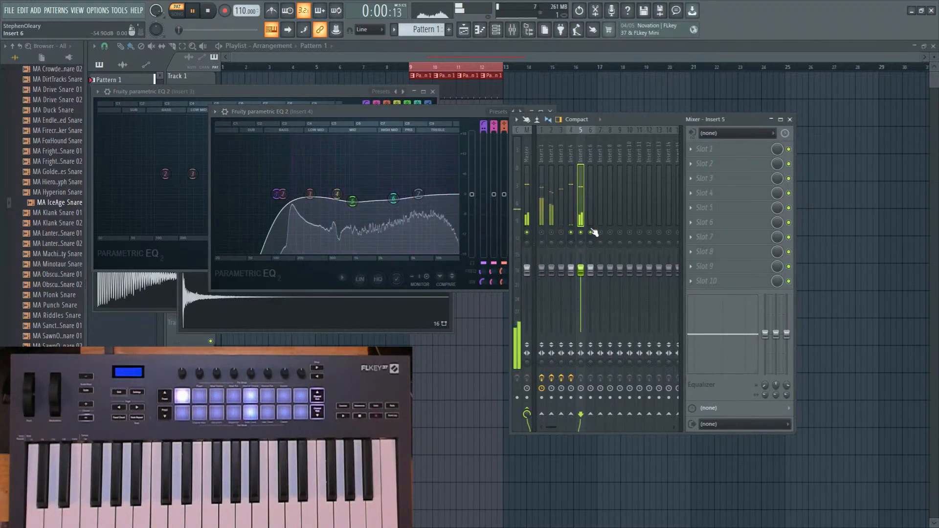
click(495, 29)
key(space)
click(406, 231)
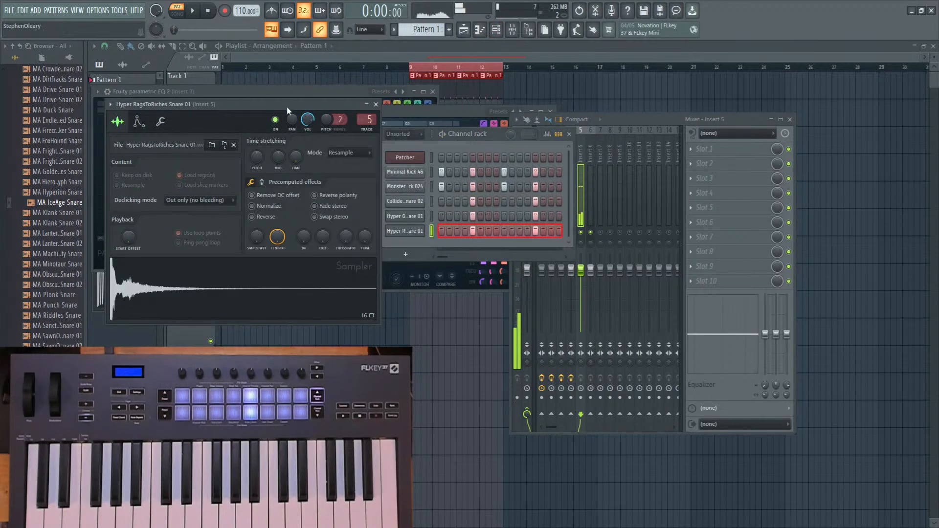
Move the Hyper RagsToRiches Snare 01 sampler aside, raise its Trim and Out fade fully and shorten its Length.
drag(286, 106, 417, 111)
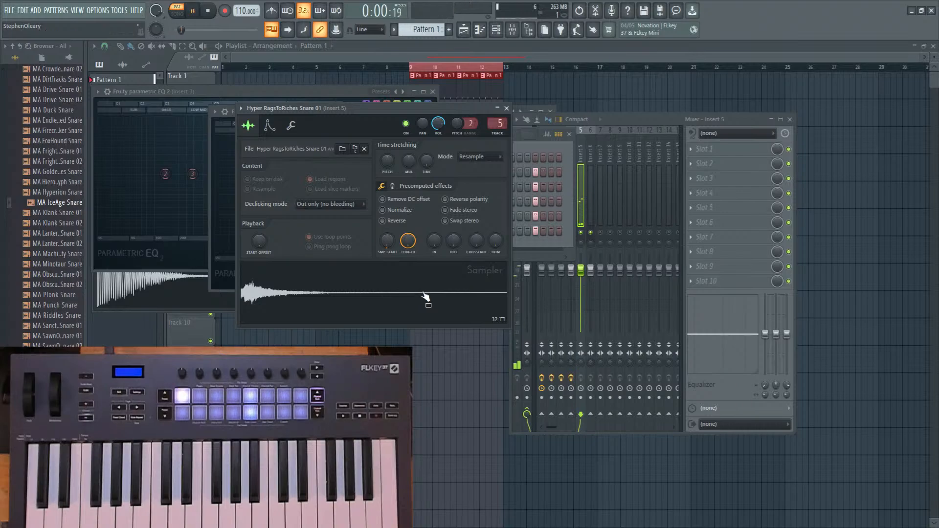
click(648, 128)
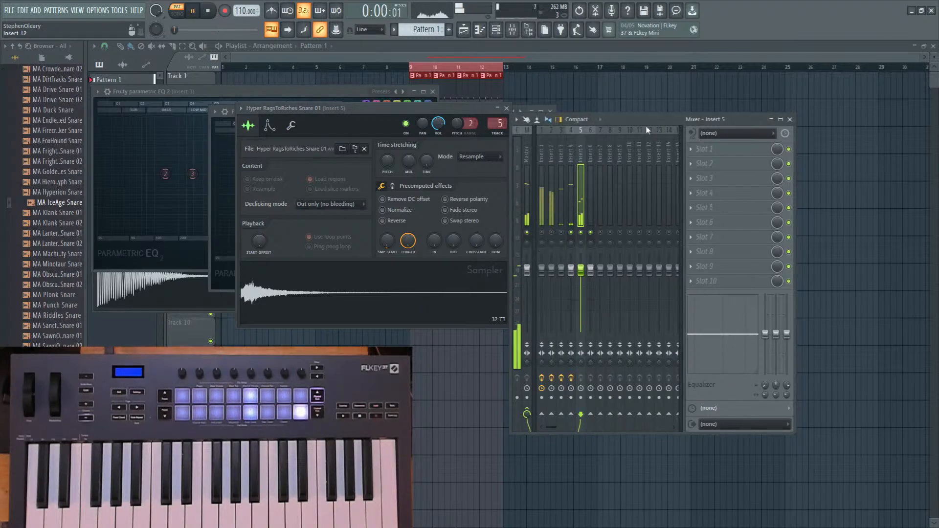
drag(497, 247, 410, 242)
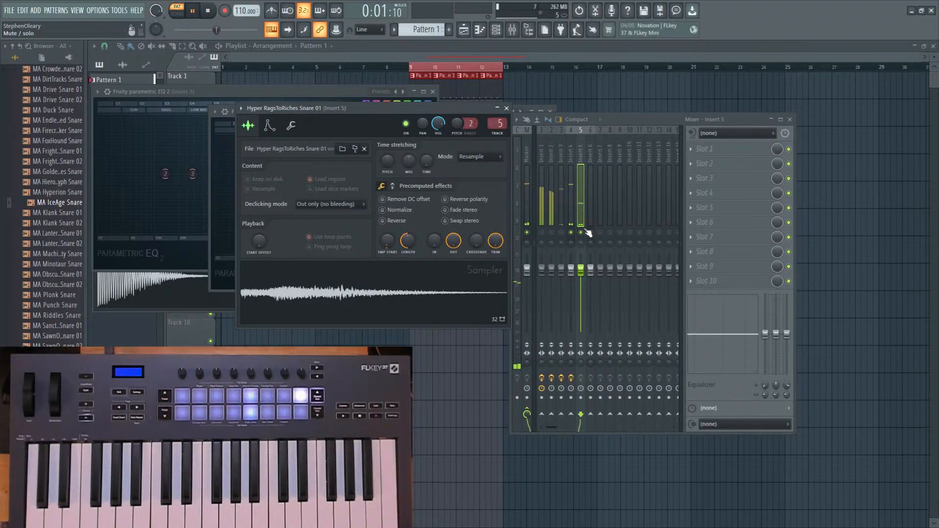
Lower the Insert 3 fader while that insert is soloed and load Fruity Reeverb 2 in its effect slot 2.
click(572, 198)
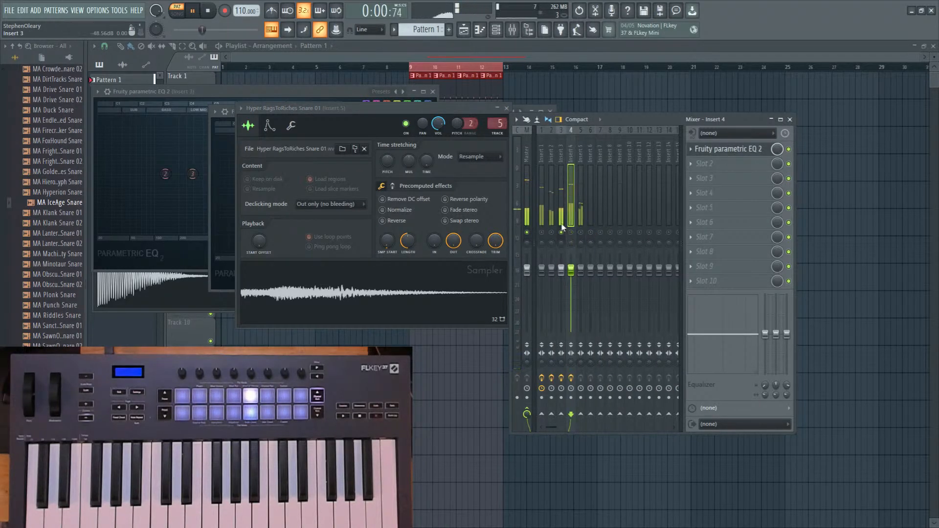
click(561, 211)
drag(562, 270, 566, 282)
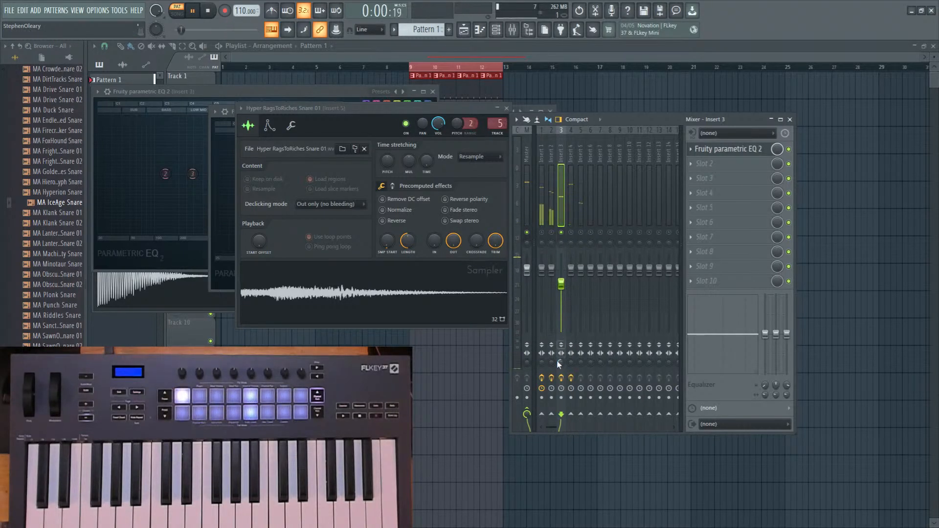
click(723, 169)
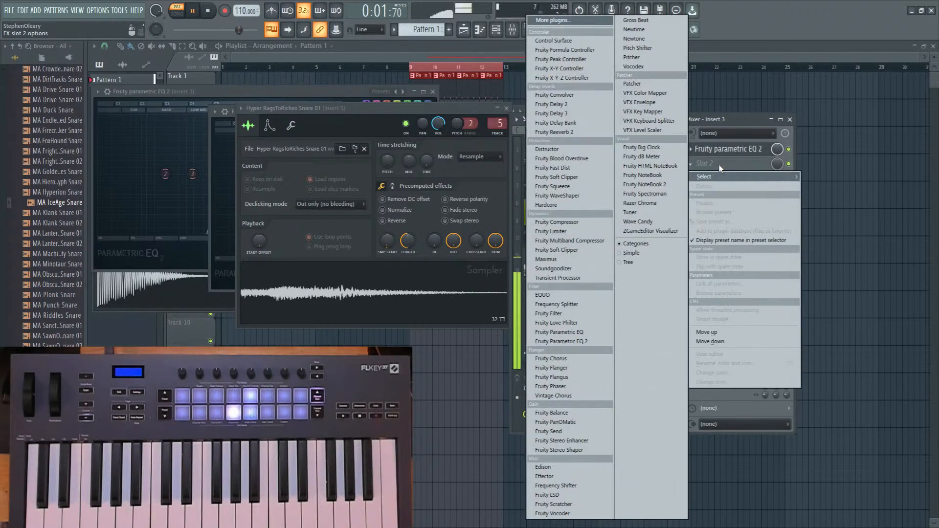
click(555, 132)
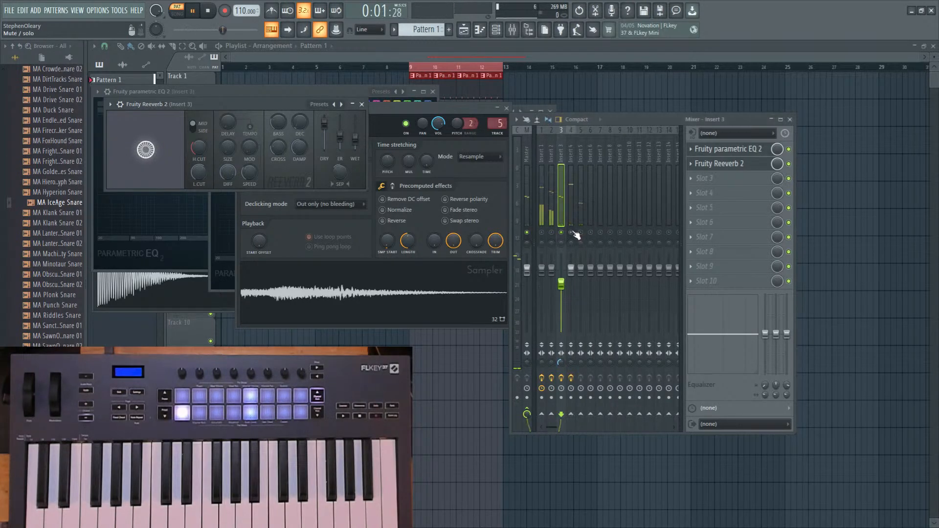
Open the Hyper GoldenDays Snare 01 sampler, raise its Trim and Out fade, and restart playback.
click(573, 198)
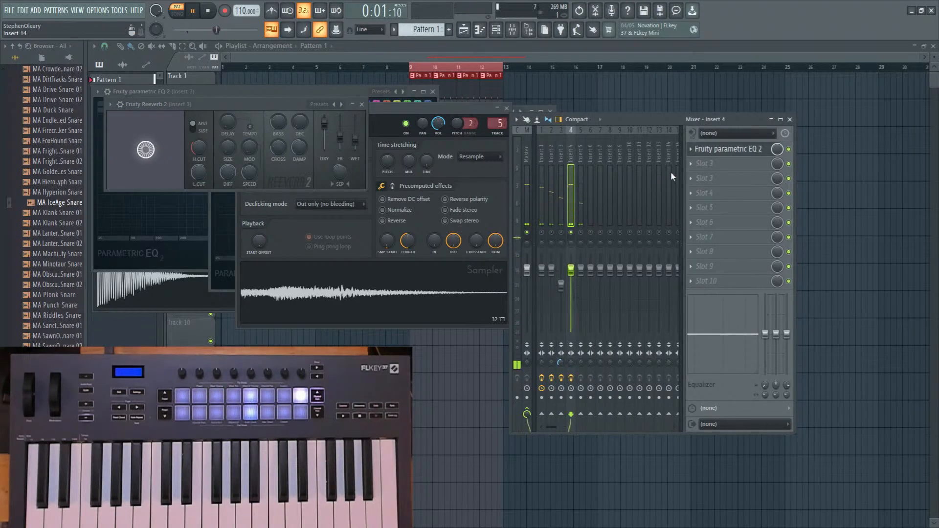
click(495, 32)
click(414, 217)
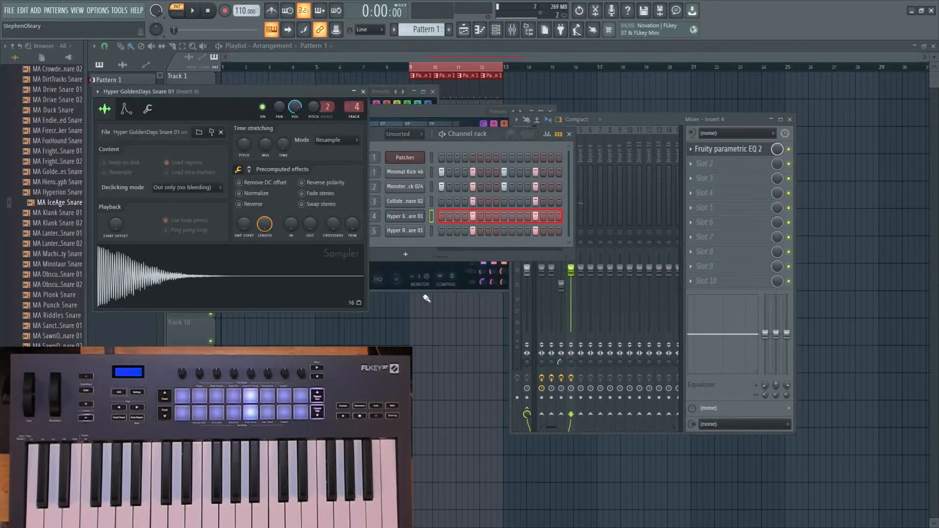
drag(352, 228, 352, 190)
mouse_move(310, 226)
mouse_down()
mouse_move(310, 201)
mouse_move(308, 216)
mouse_up()
key(space)
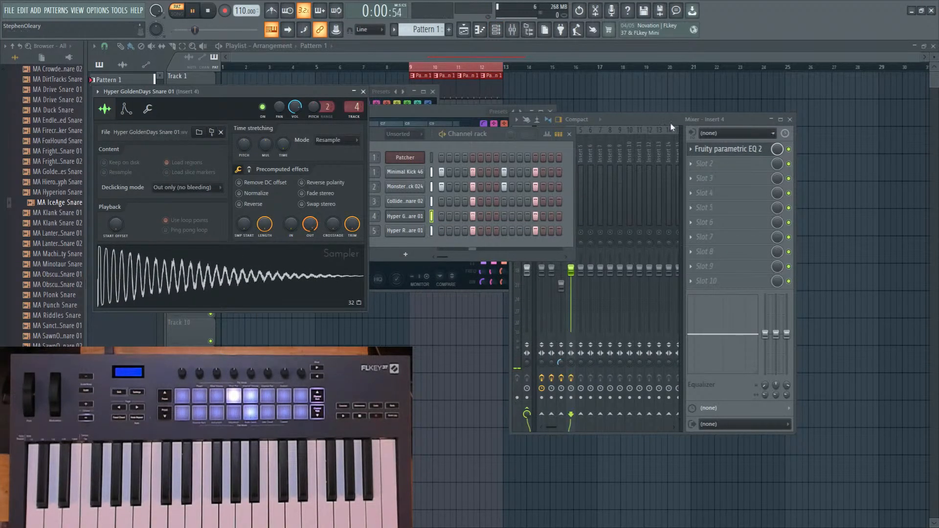
Rebalance the snares in the mixer by raising the Insert 3 fader and slightly lowering the Insert 4 fader.
click(670, 127)
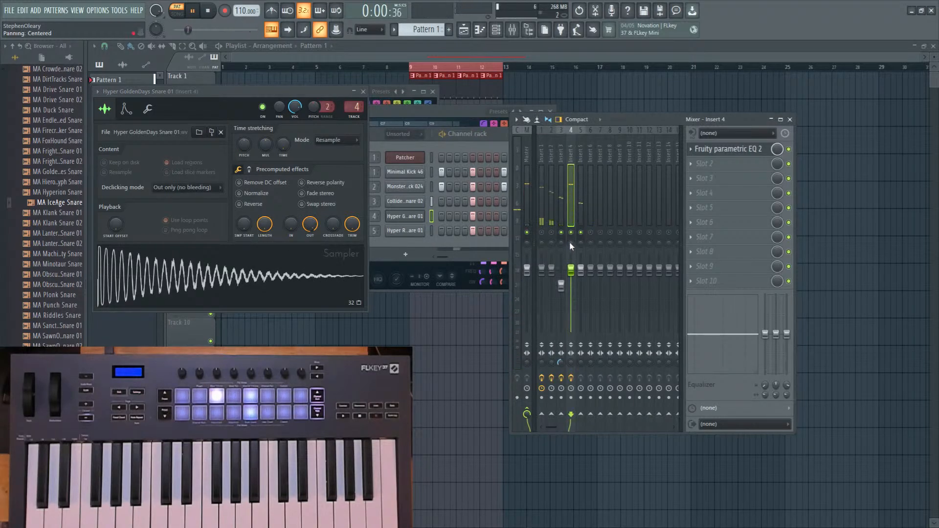
drag(561, 286, 571, 274)
click(583, 274)
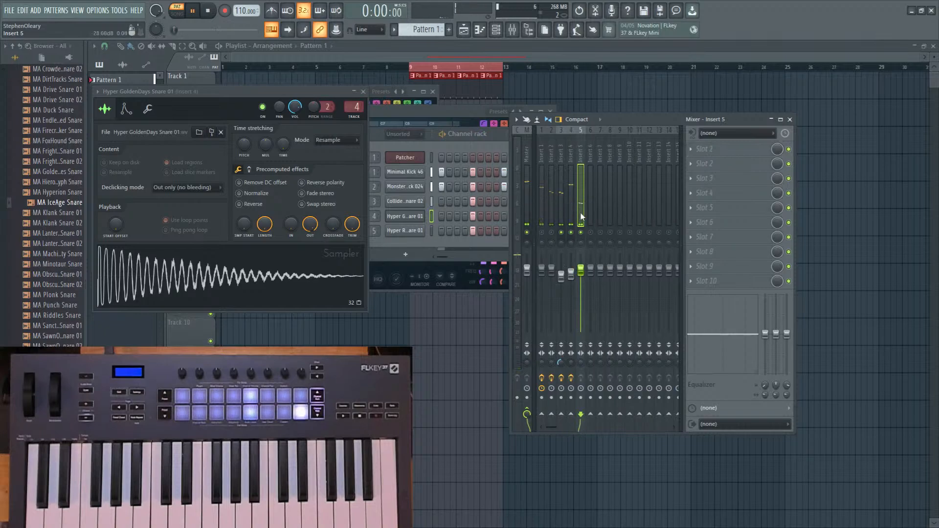
Load Fruity Parametric EQ 2 on Insert 5 with a steeper band 1 high pass at band 4, a band 6 cut and a slight band 7 boost.
click(719, 149)
click(561, 341)
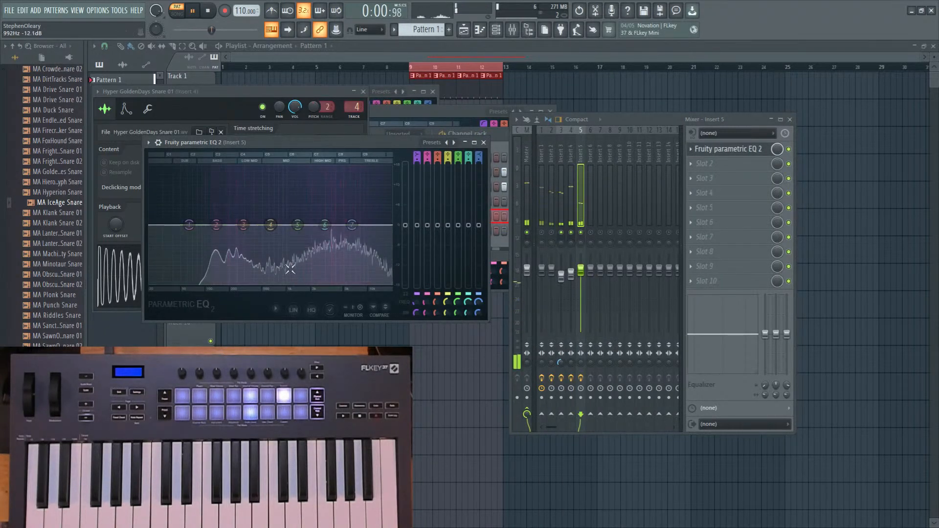
right_click(189, 225)
mouse_move(205, 251)
click(241, 278)
right_click(190, 225)
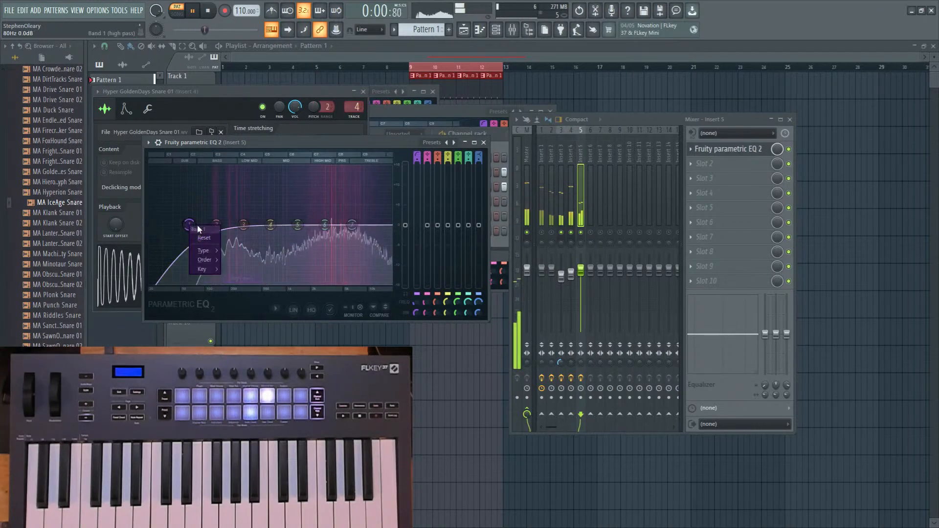
click(233, 287)
drag(189, 226, 327, 247)
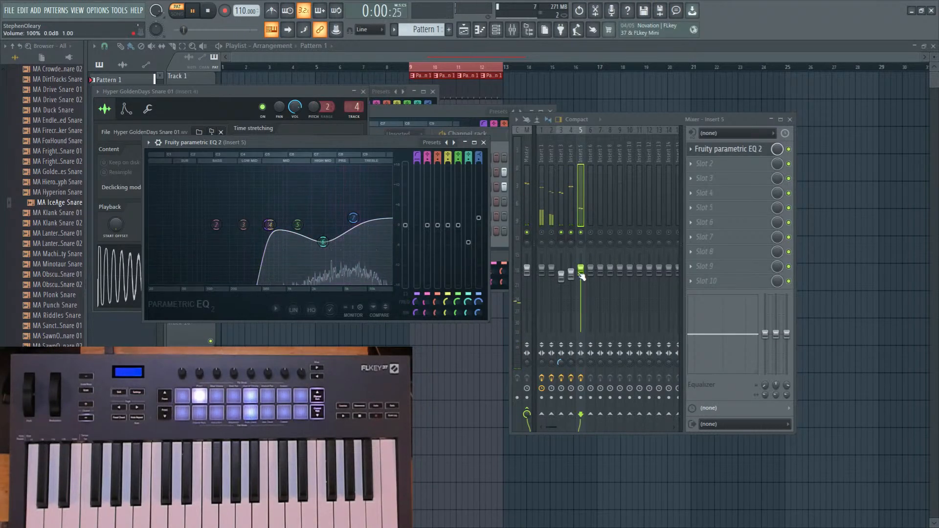
Set the snare levels to about -6.4 dB on Insert 3, -1.6 dB on Insert 5 and -0.5 dB on Insert 4.
drag(581, 275, 562, 284)
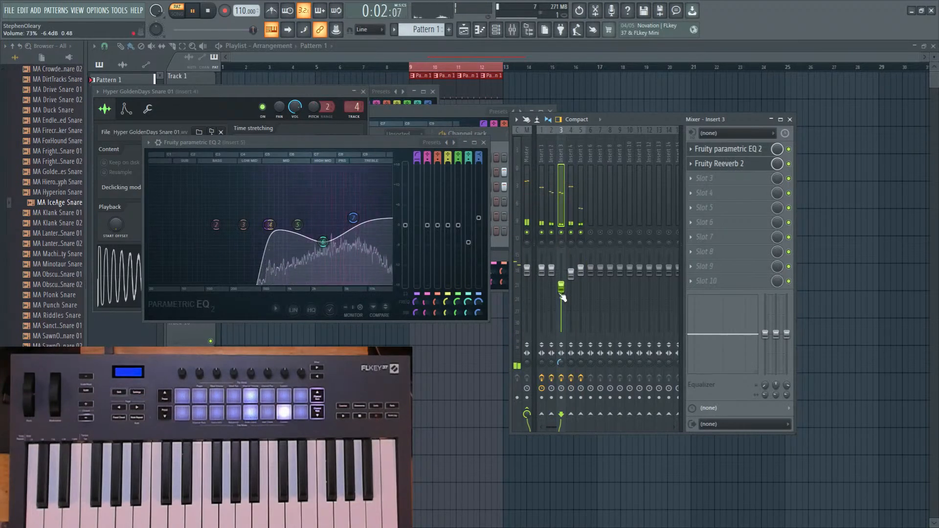
click(580, 272)
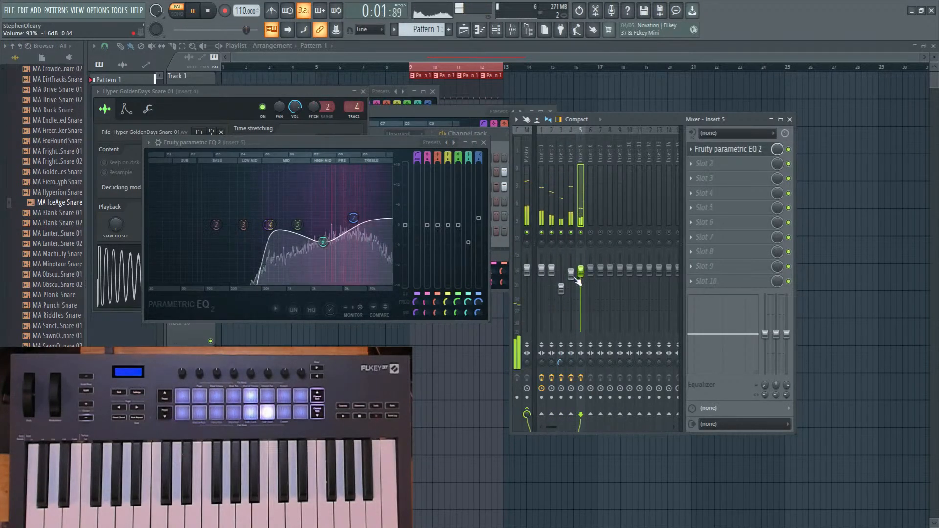
click(571, 272)
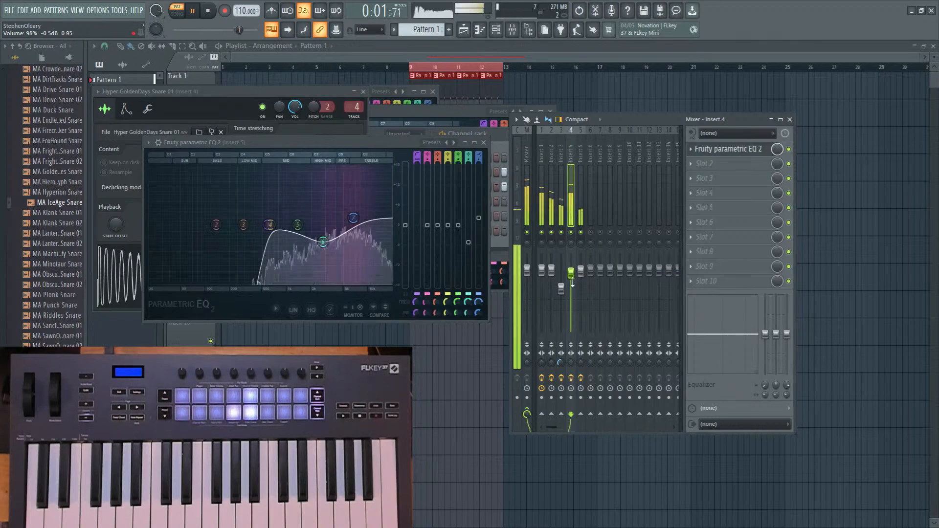
Stop playback, show the channel rack and browse to the Hi Hats folder of the Drums (ModeAudio) pack.
click(495, 30)
key(space)
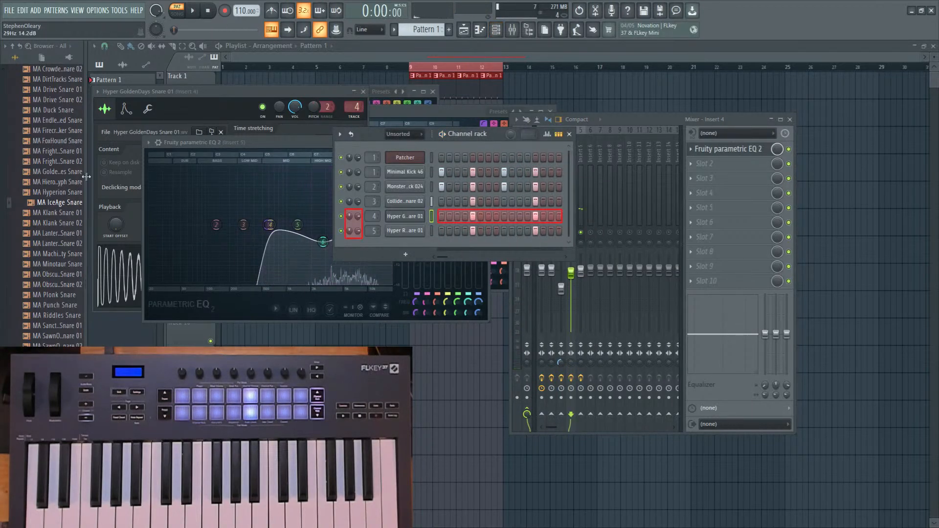
scroll(46, 203, up, 10)
scroll(46, 203, up, 15)
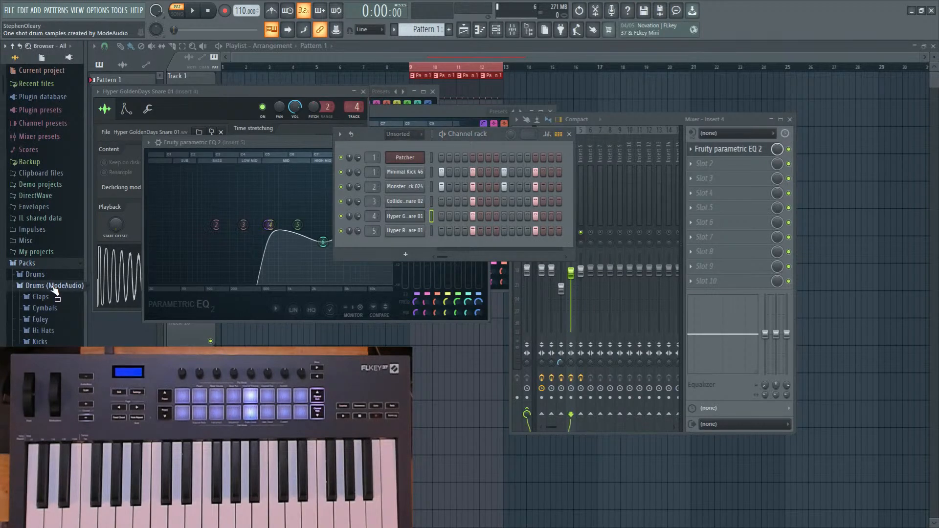
scroll(52, 279, down, 5)
click(54, 210)
scroll(58, 289, down, 8)
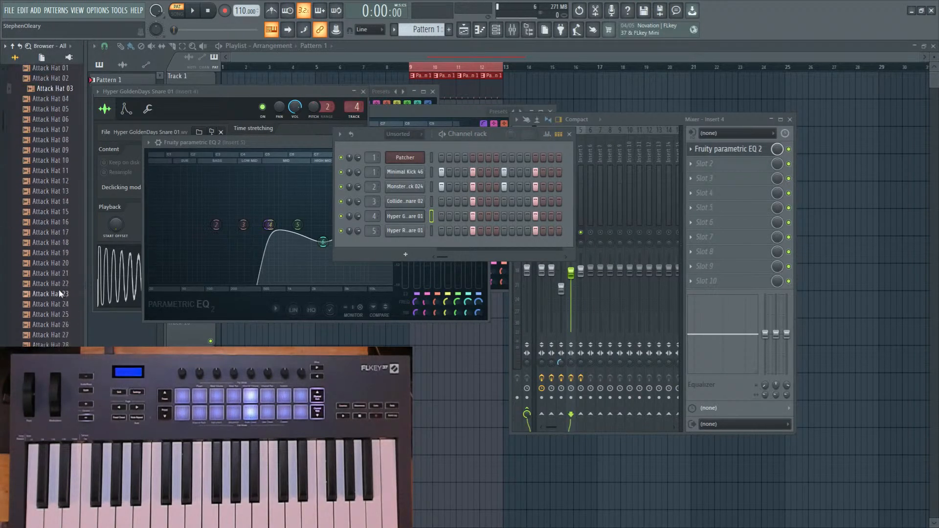
Audition the Attack hats and open Attack Hat 13 and Attack OHat 13 in new channels.
click(52, 202)
click(629, 237)
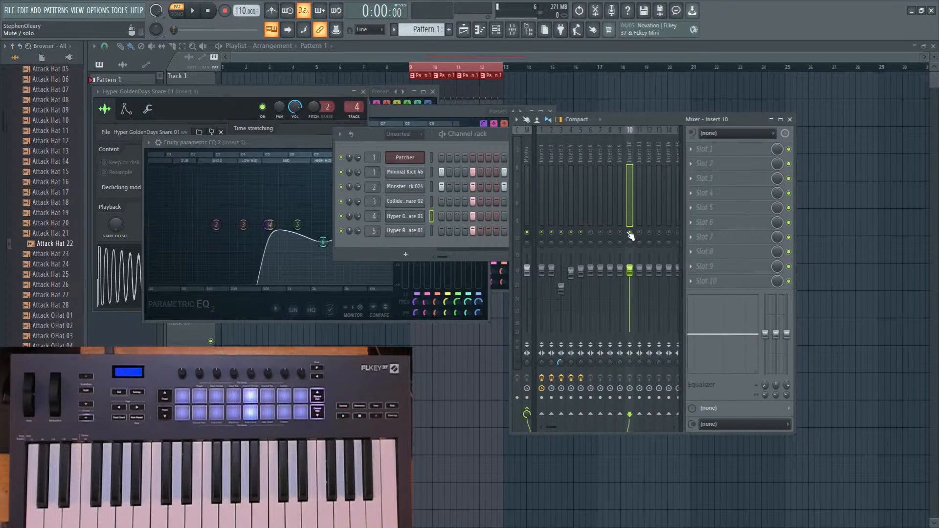
right_click(63, 154)
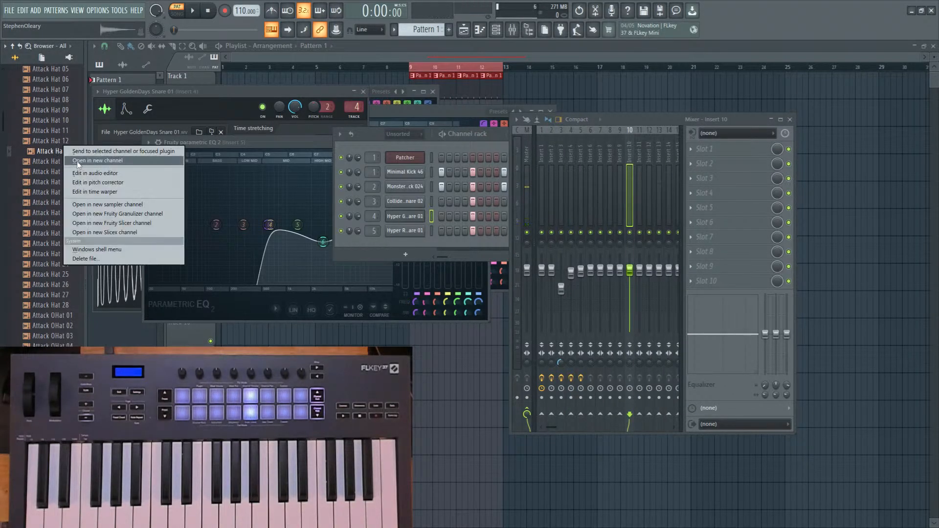
click(78, 161)
scroll(55, 224, down, 8)
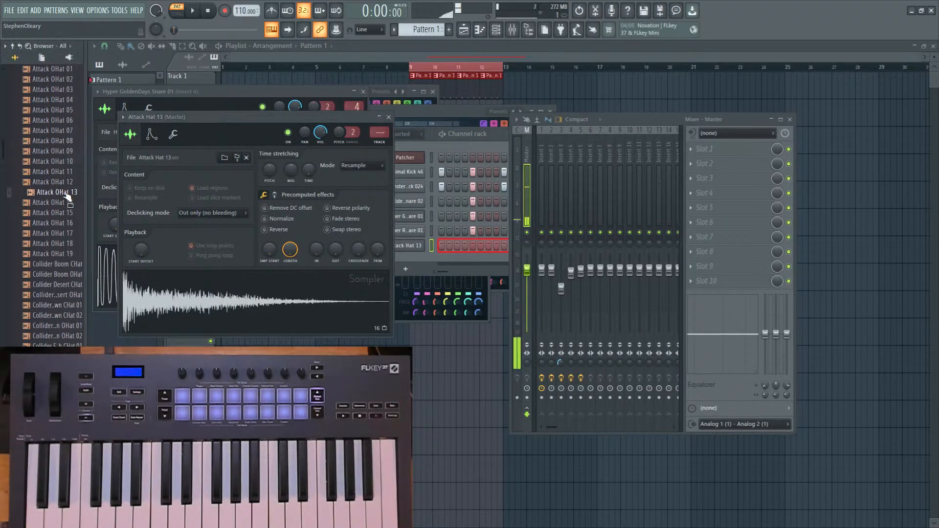
right_click(66, 193)
click(81, 200)
Add the Collider XY CHat 01 and Downstream OHat 07 samples as new channels.
scroll(59, 215, down, 10)
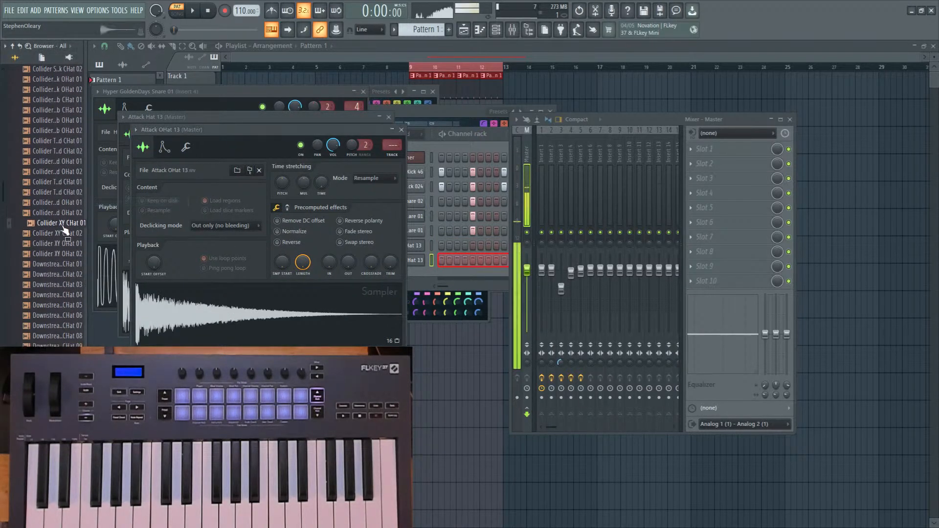
right_click(64, 228)
click(80, 235)
scroll(65, 245, down, 10)
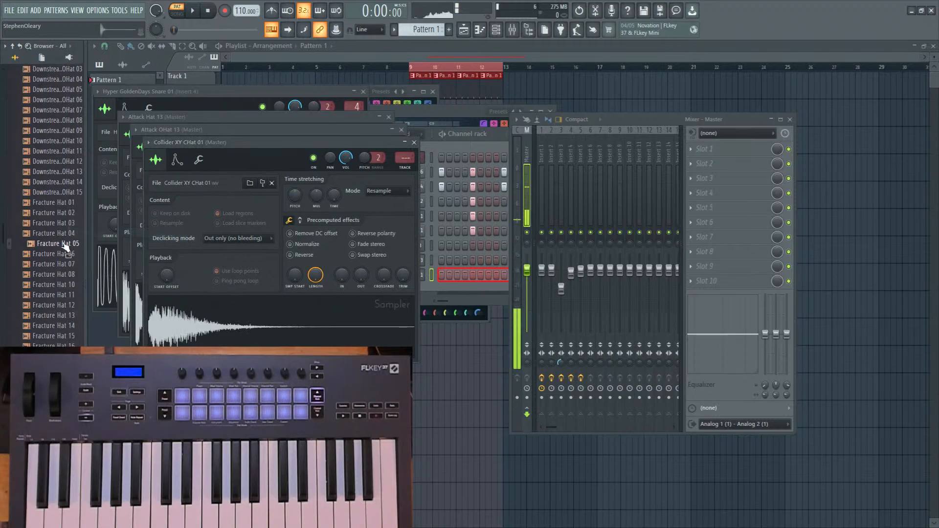
right_click(54, 110)
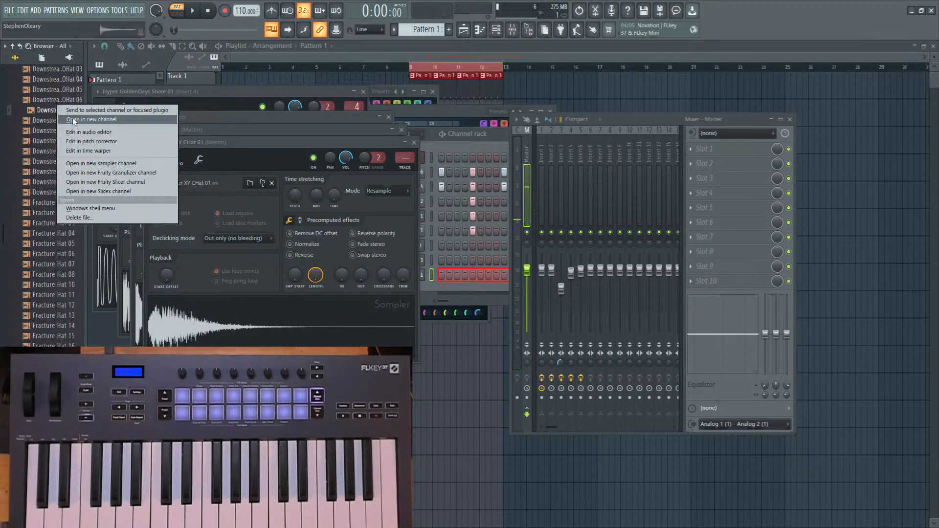
click(74, 116)
Route the four hat channels to their own mixer tracks, Attack Hat 13 to 6 through Downstream OHat 07 to 9.
click(494, 147)
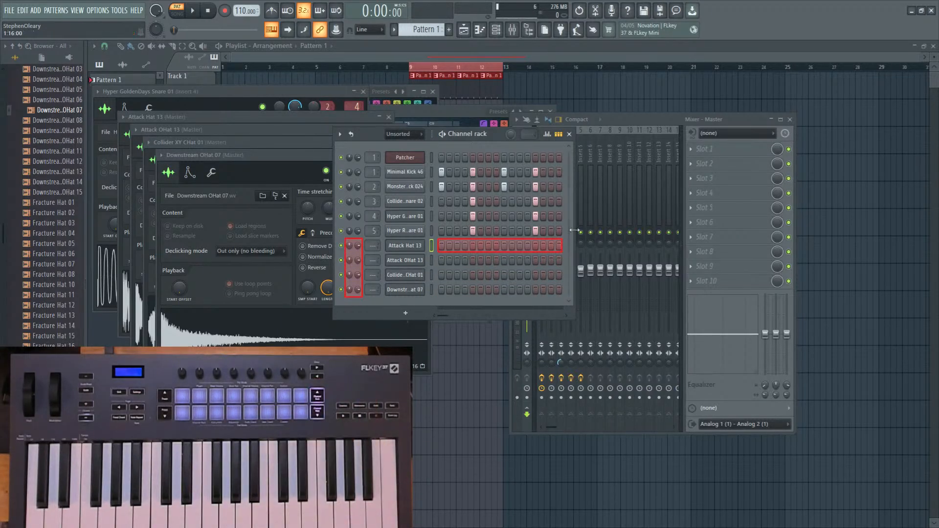
scroll(371, 262, up, 4)
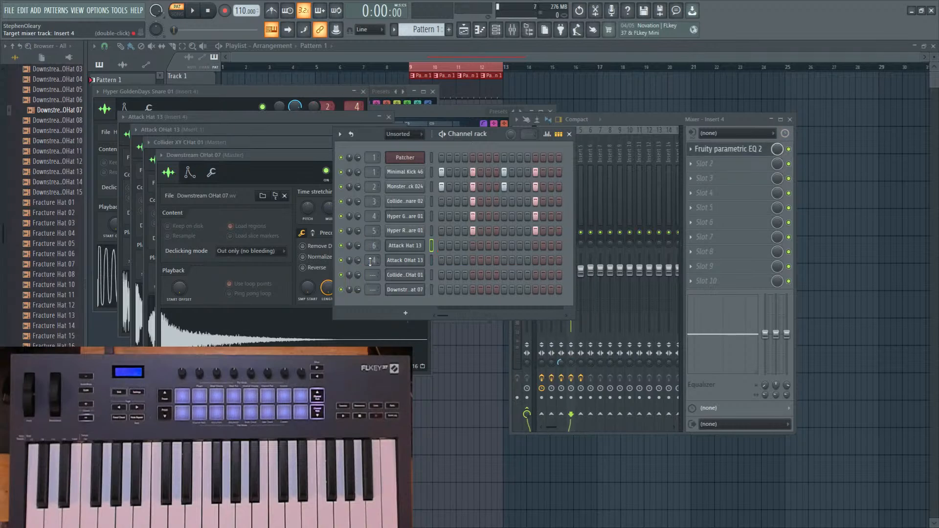
scroll(370, 275, up, 4)
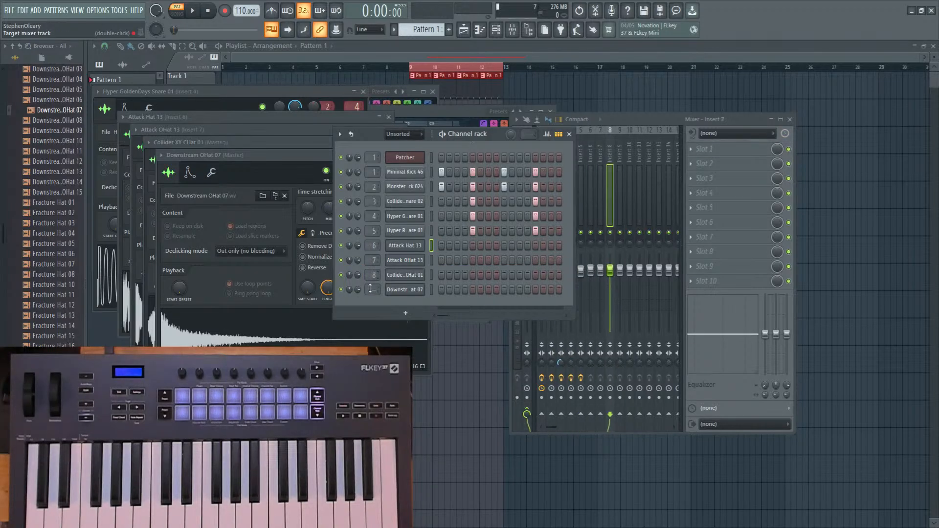
scroll(370, 289, up, 8)
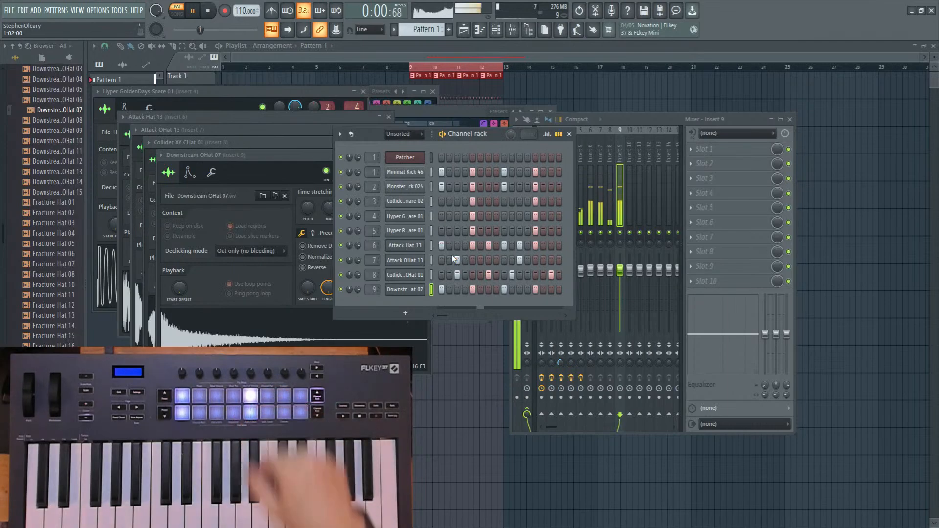
Lower the volume faders of mixer Inserts 6 to 9 together by the same amount and stop playback.
click(643, 119)
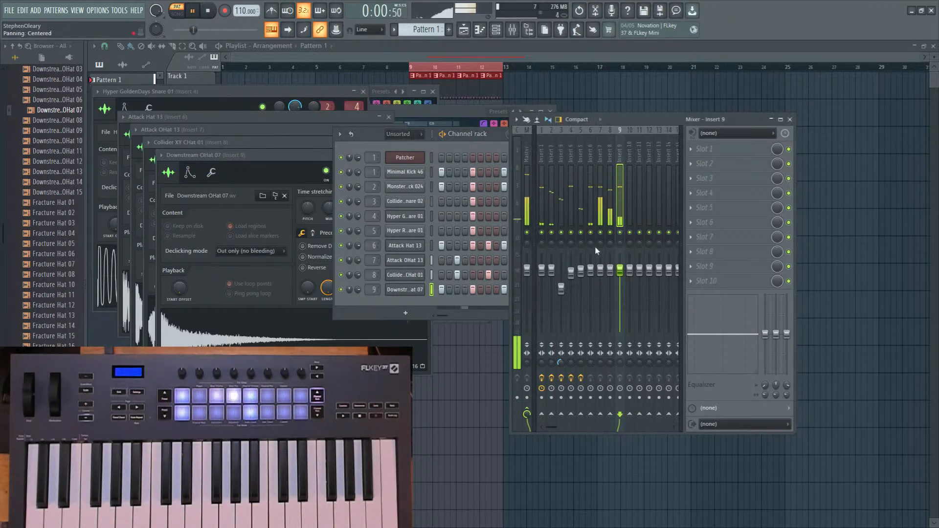
drag(601, 220, 614, 216)
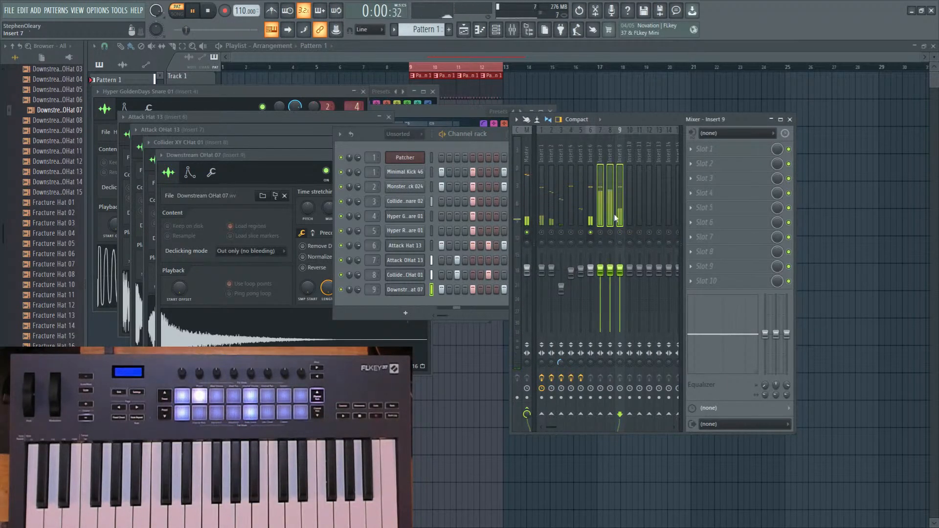
drag(620, 270, 590, 279)
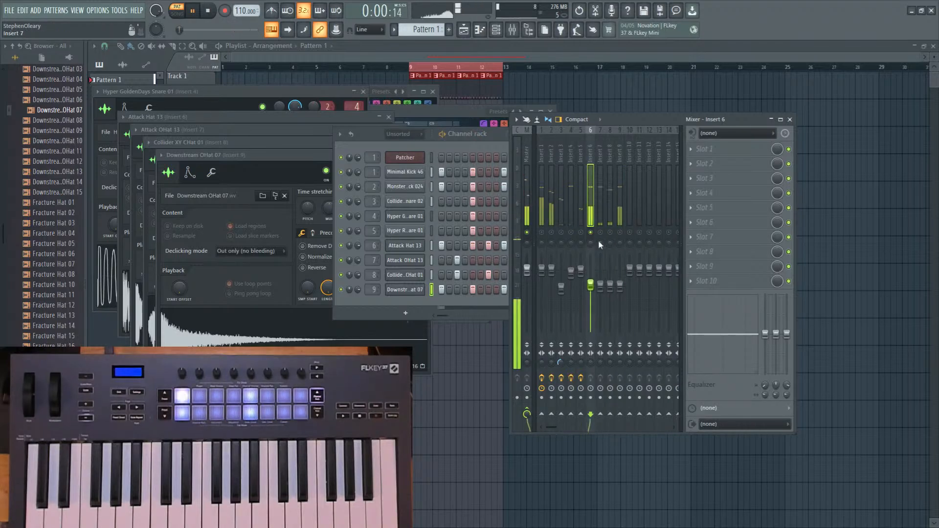
key(space)
click(706, 153)
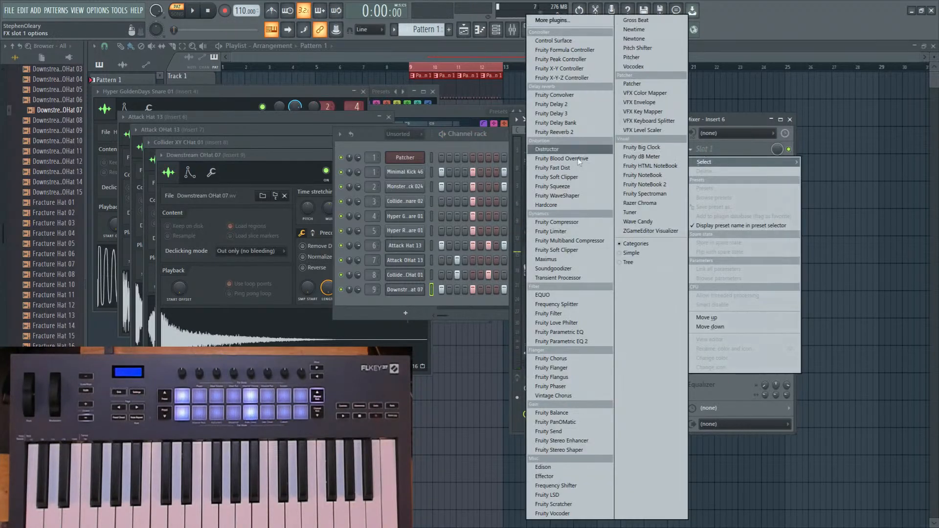
click(580, 345)
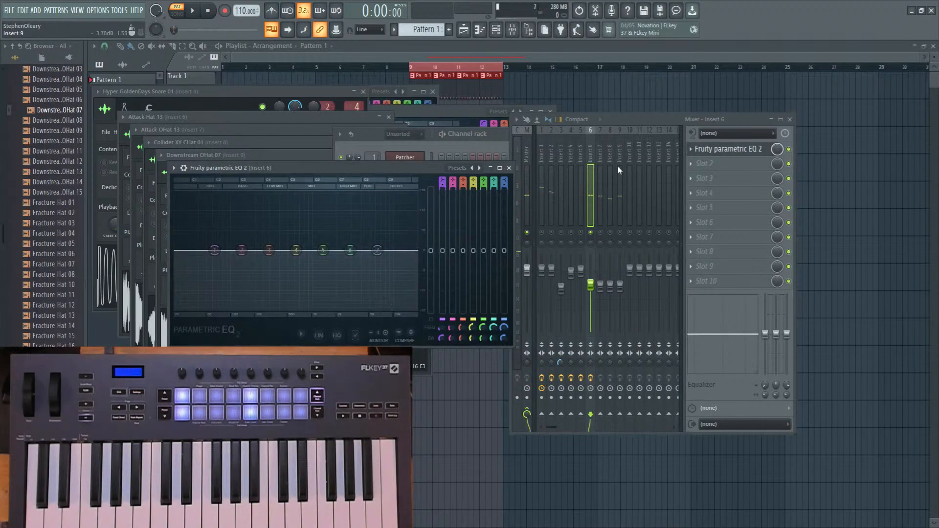
click(693, 152)
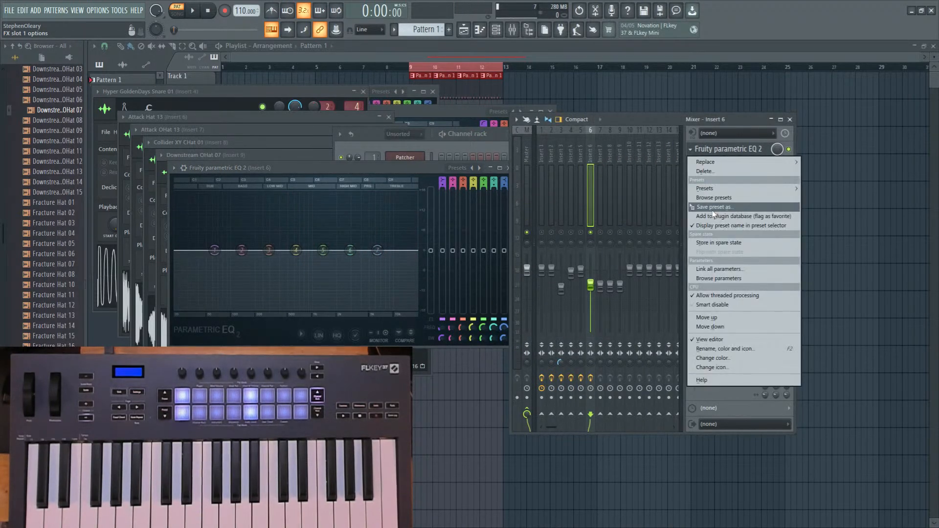
click(733, 209)
click(431, 250)
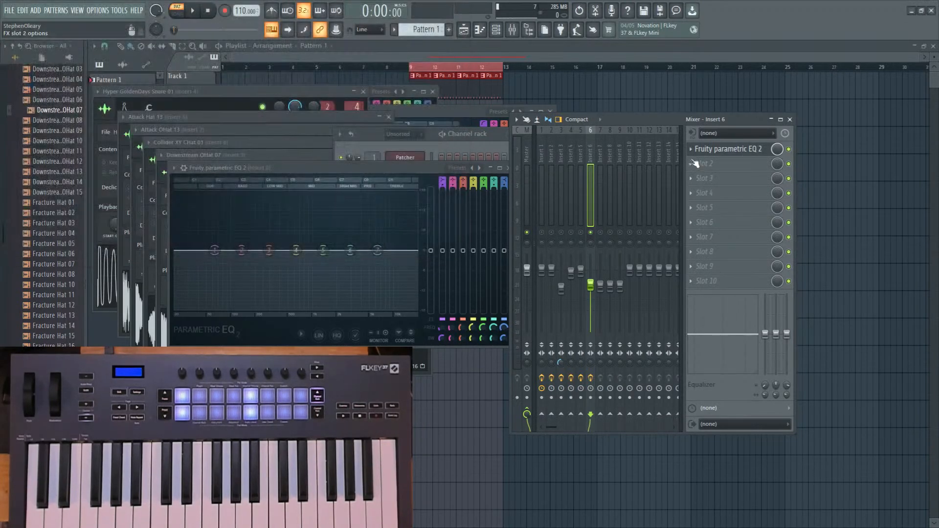
click(699, 149)
click(704, 171)
key(Return)
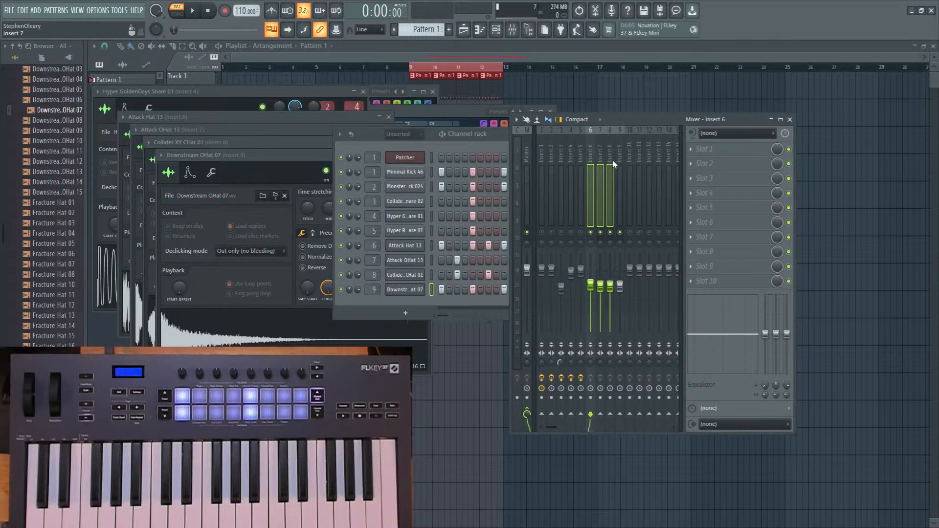
Route the four hat tracks, Inserts 6 to 9, to Insert 10 only.
right_click(631, 412)
click(598, 159)
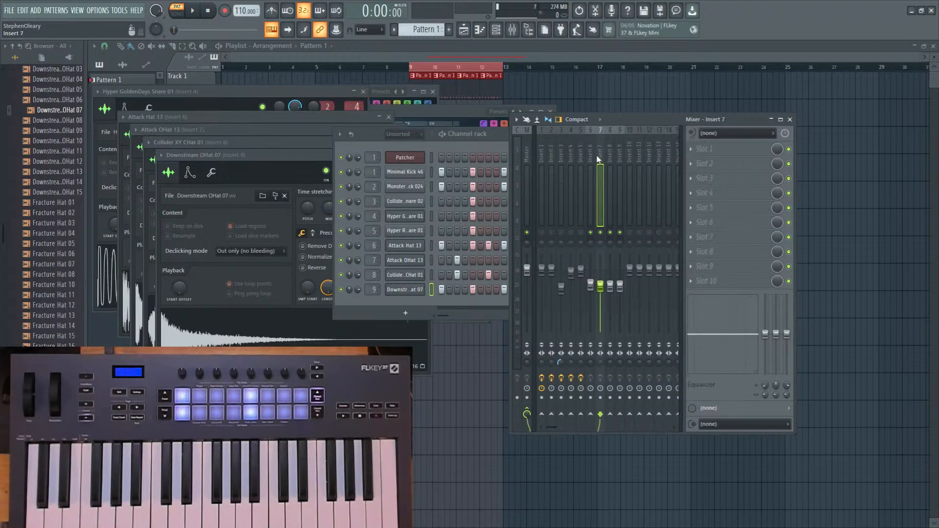
right_click(621, 415)
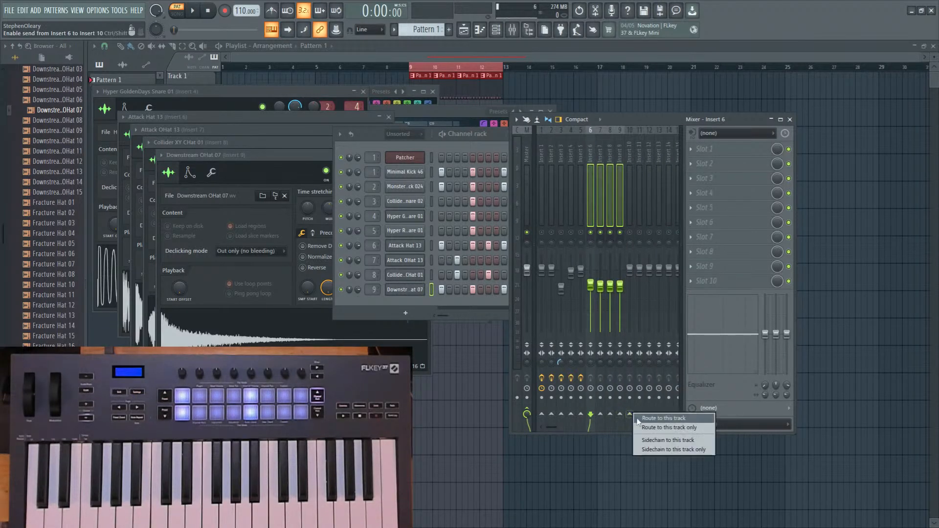
click(645, 428)
click(632, 180)
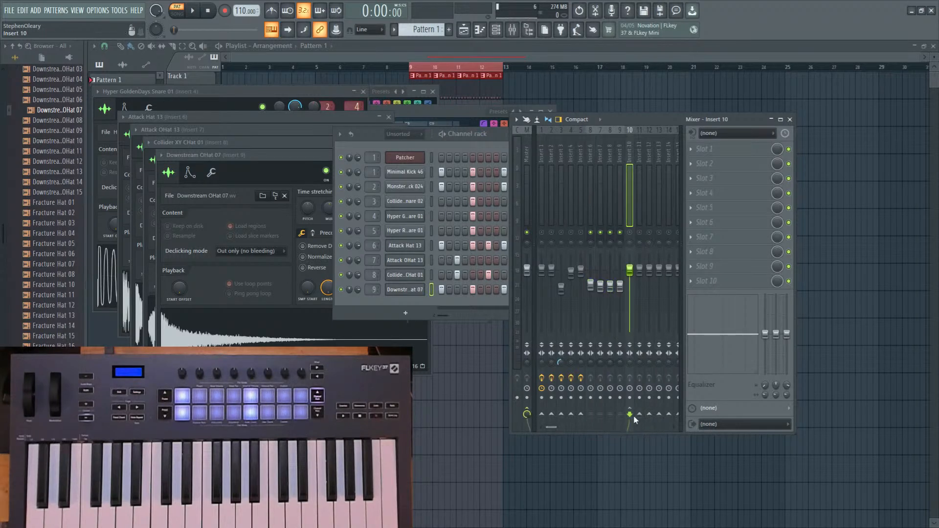
Load Fruity Reeverb 2 on Insert 11 with a stereo separation of 38% and a wet level of 65%.
click(639, 189)
click(704, 149)
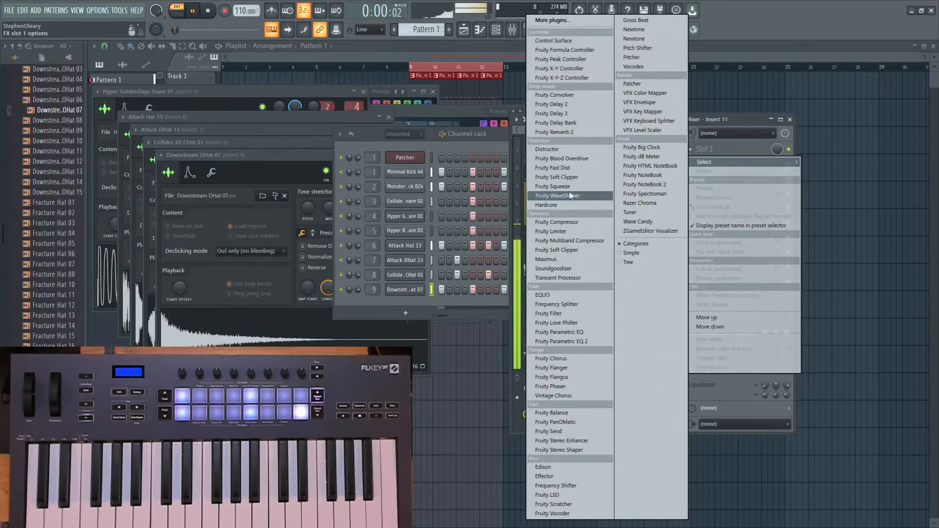
click(551, 132)
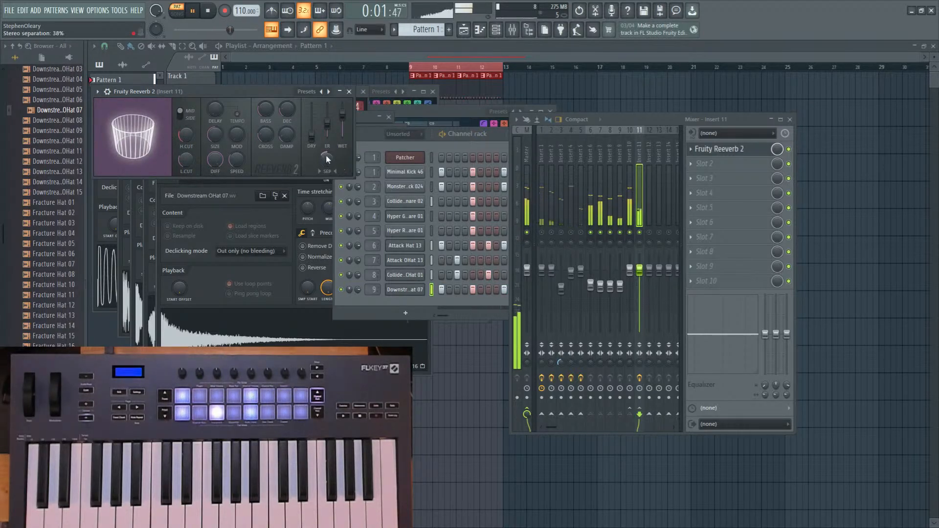
drag(153, 153, 144, 155)
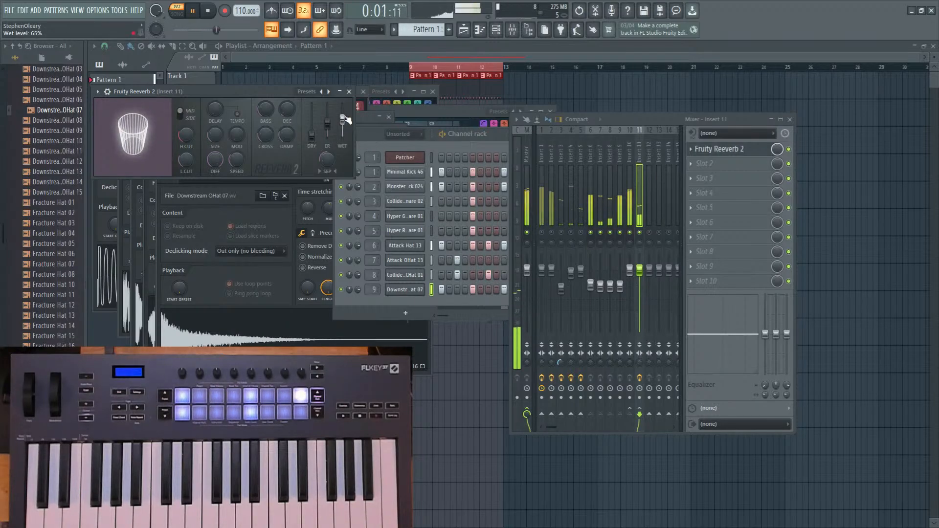
Load Fruity Parametric EQ 2 in the first effect slot of Insert 10.
click(631, 188)
click(707, 148)
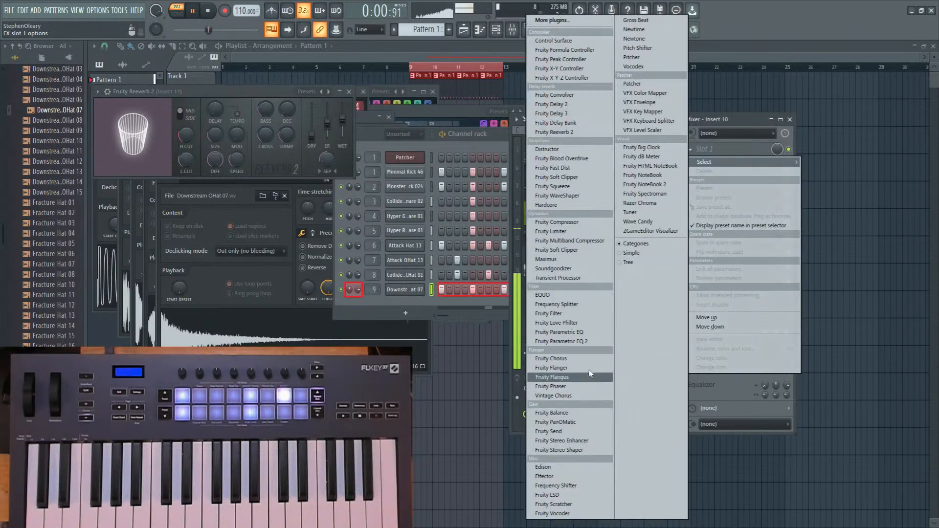
click(569, 332)
click(691, 149)
mouse_move(704, 162)
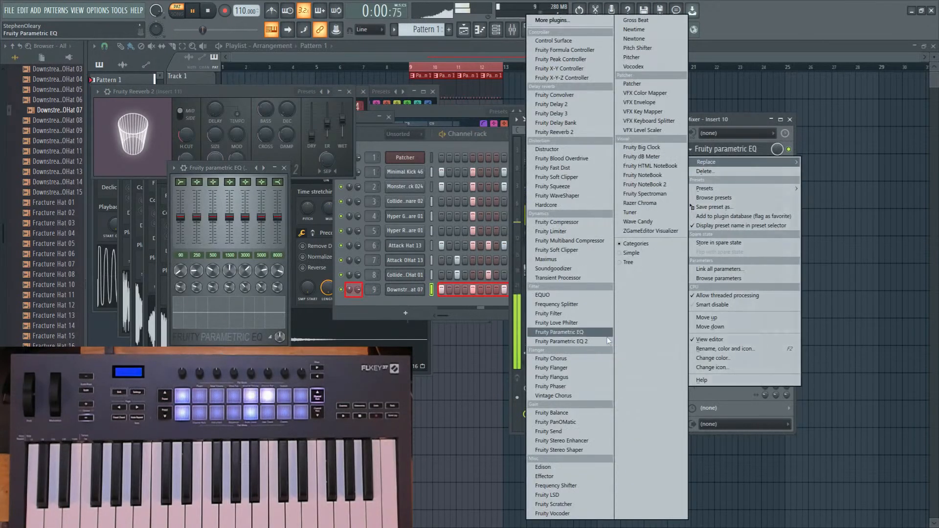
click(594, 342)
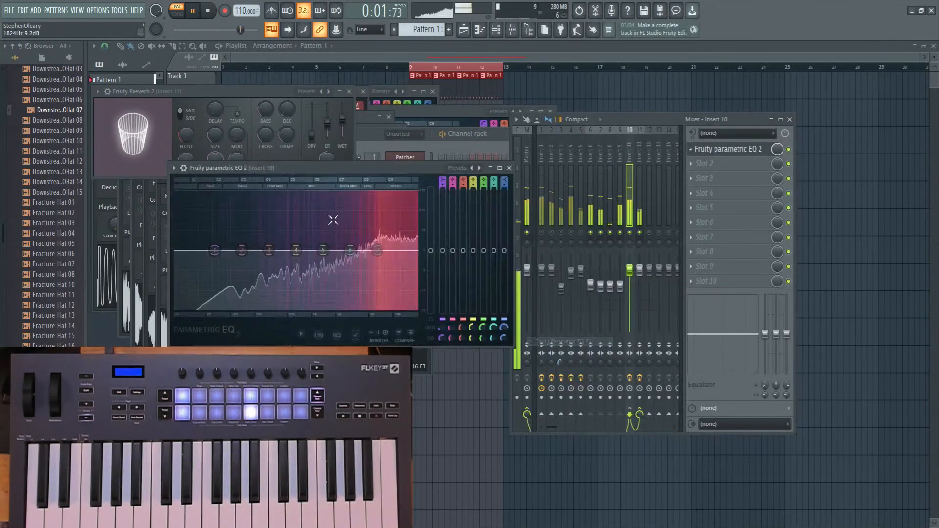
Make band 1 of the Insert 10 EQ a high-pass filter shifted up to just below band 4, and dip band 6 slightly.
right_click(215, 250)
mouse_move(230, 275)
click(266, 304)
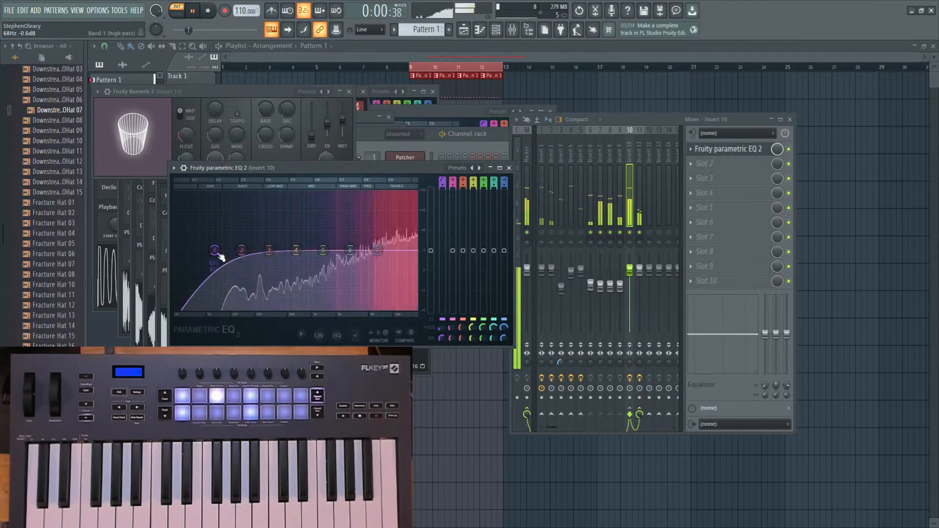
right_click(215, 251)
click(266, 303)
drag(215, 250, 289, 251)
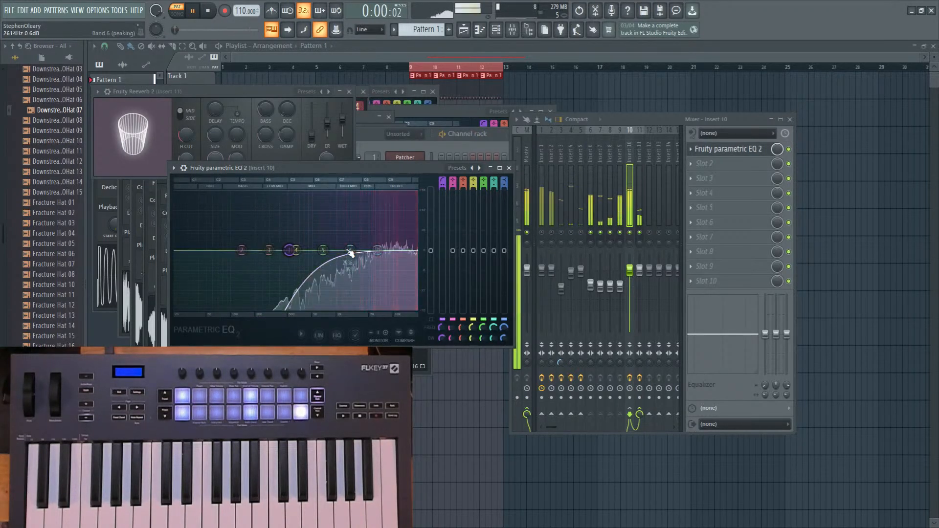
drag(350, 251, 362, 256)
Lower Insert 10's volume to about -3.3 dB and send Insert 2 to Insert 11 as a sidechain source.
drag(630, 270, 631, 277)
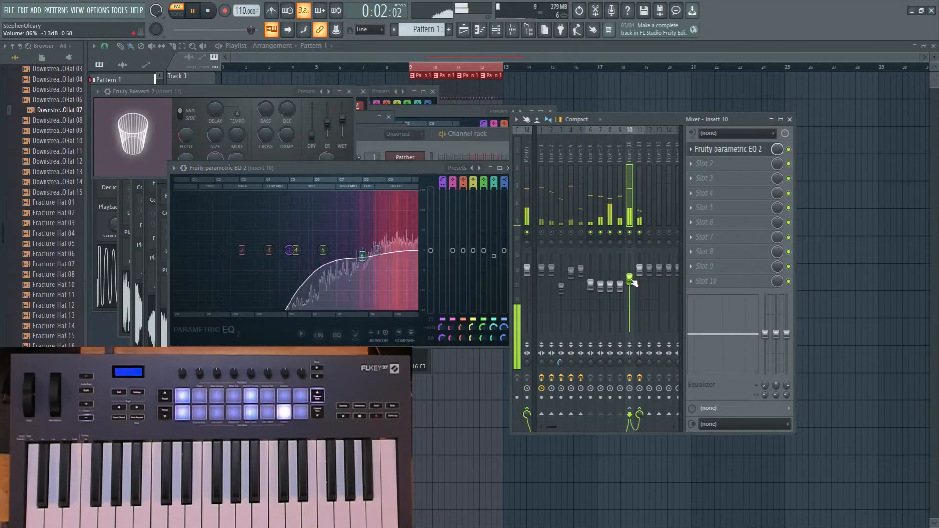
click(550, 242)
click(639, 415)
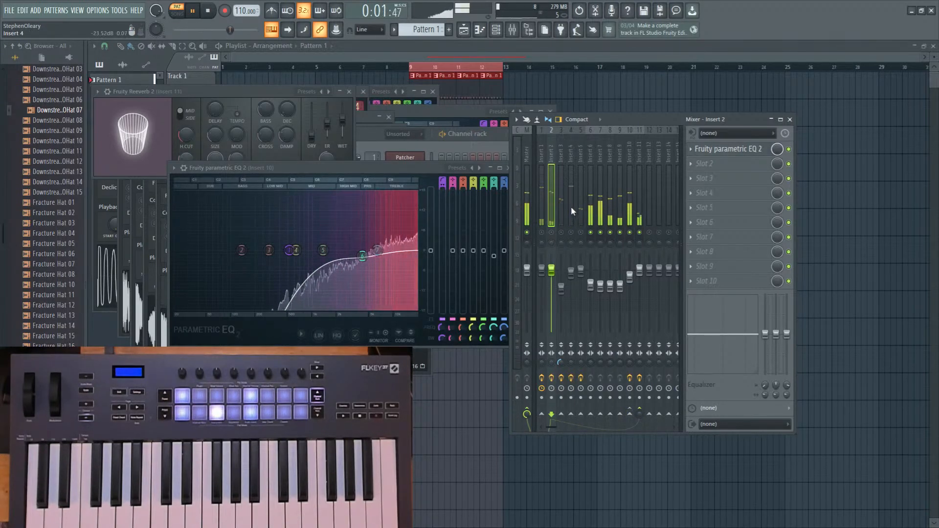
Load Fruity Limiter in the second effect slot of Insert 11 and switch it to compressor mode.
click(642, 213)
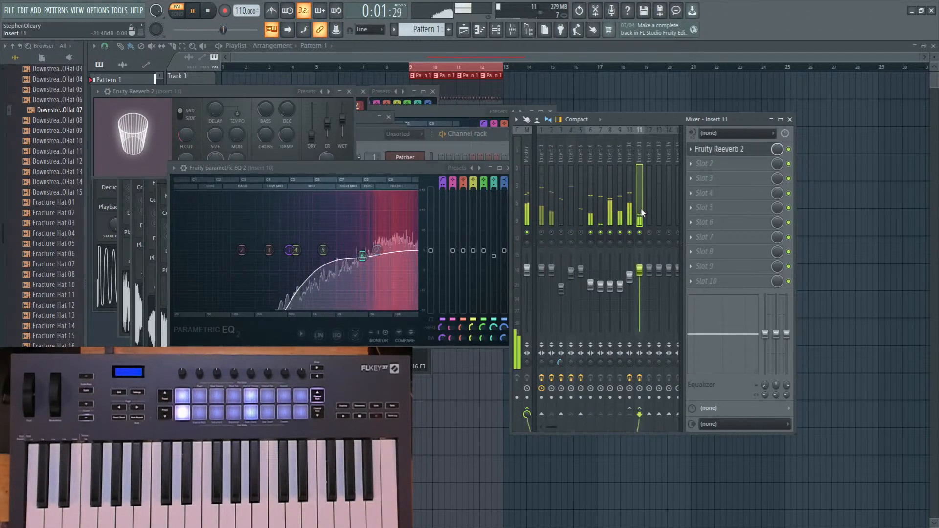
click(709, 163)
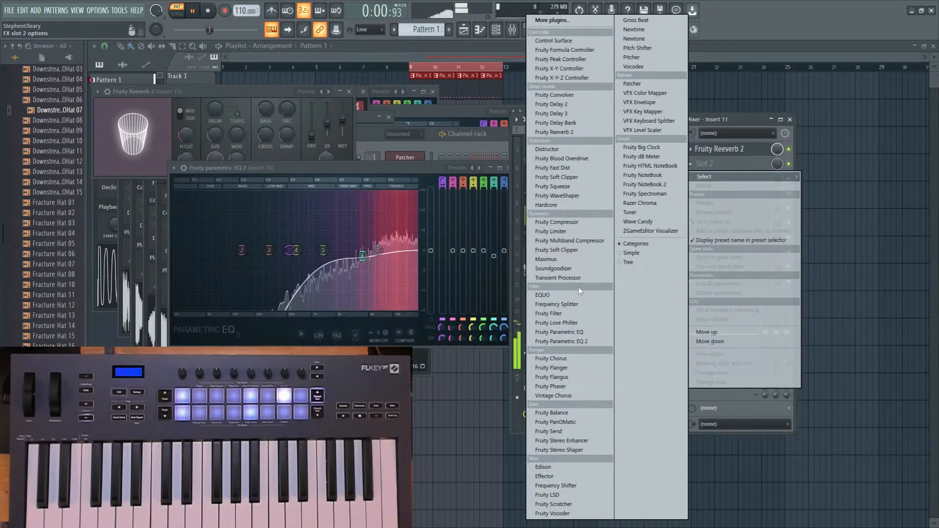
click(553, 231)
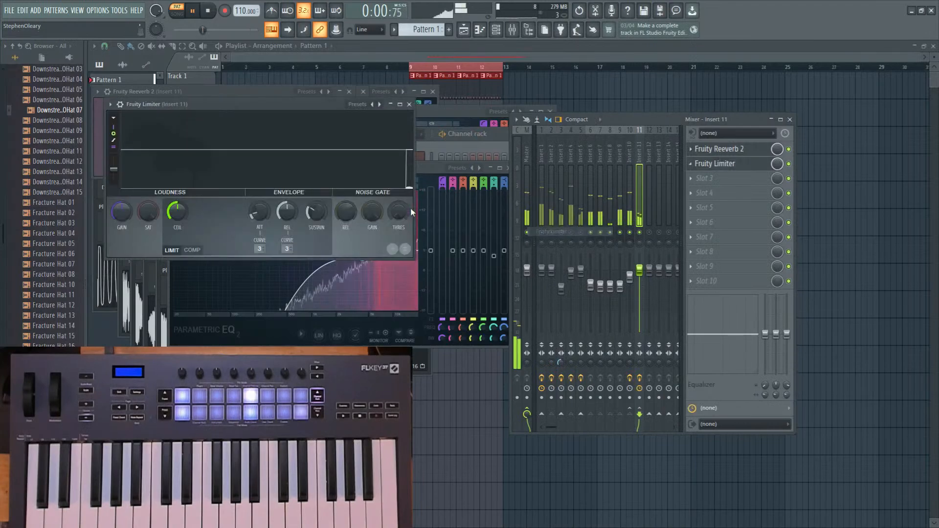
click(192, 250)
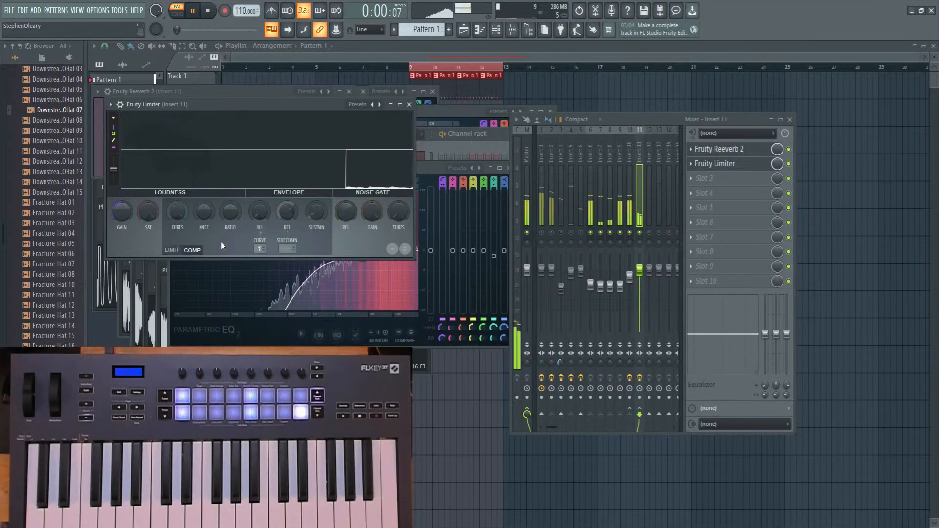
Set the compressor's sidechain input to 1, raise its ratio and lower its threshold to -60.0 dB.
click(287, 249)
click(306, 265)
drag(223, 214, 183, 226)
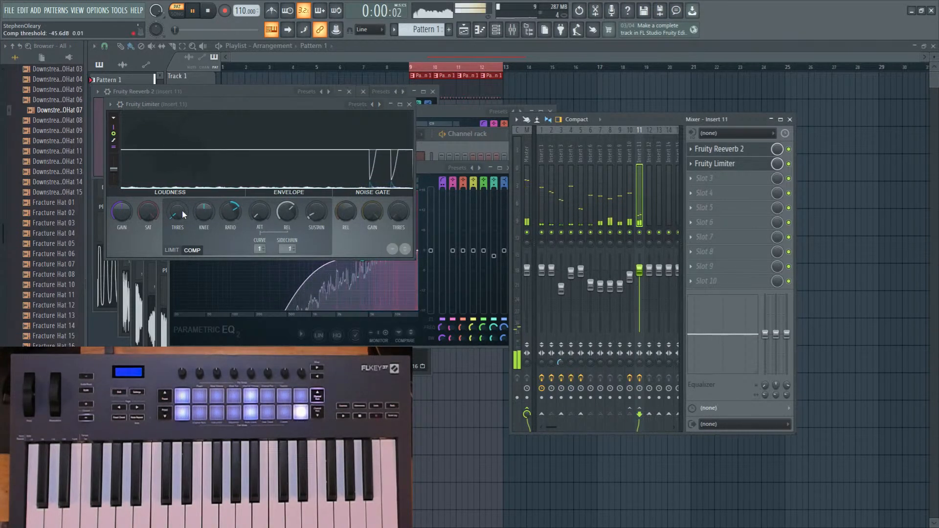
drag(181, 211, 175, 215)
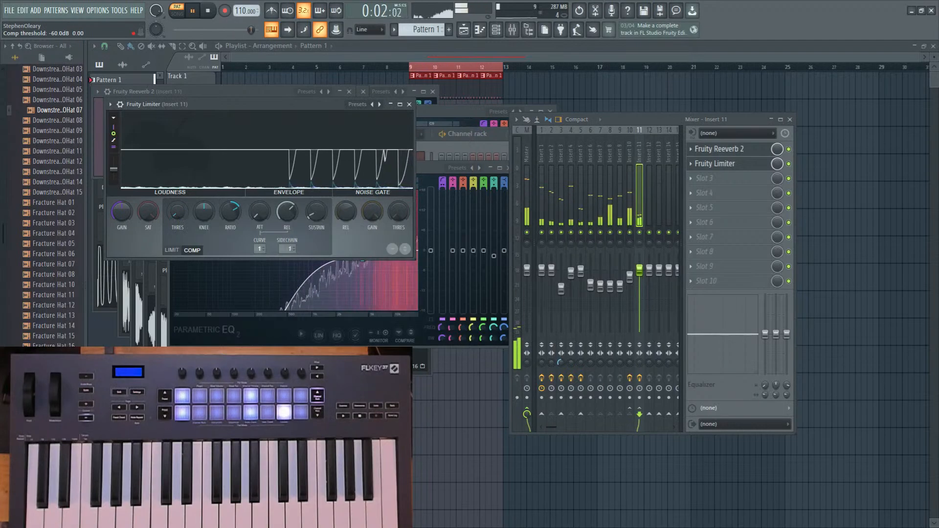
Adjust the envelope release of Insert 11's Fruity Limiter and raise the Insert 11 volume to about 117%.
drag(281, 223, 289, 217)
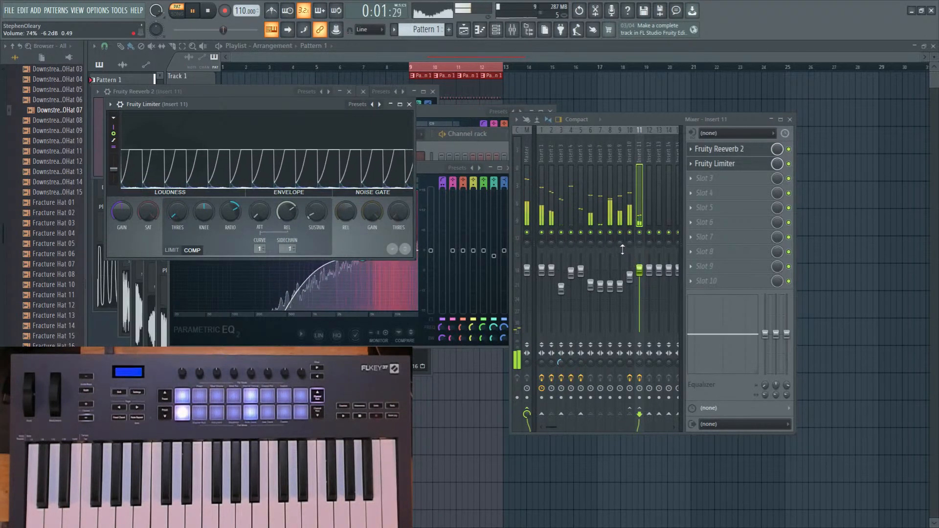
drag(639, 268, 641, 263)
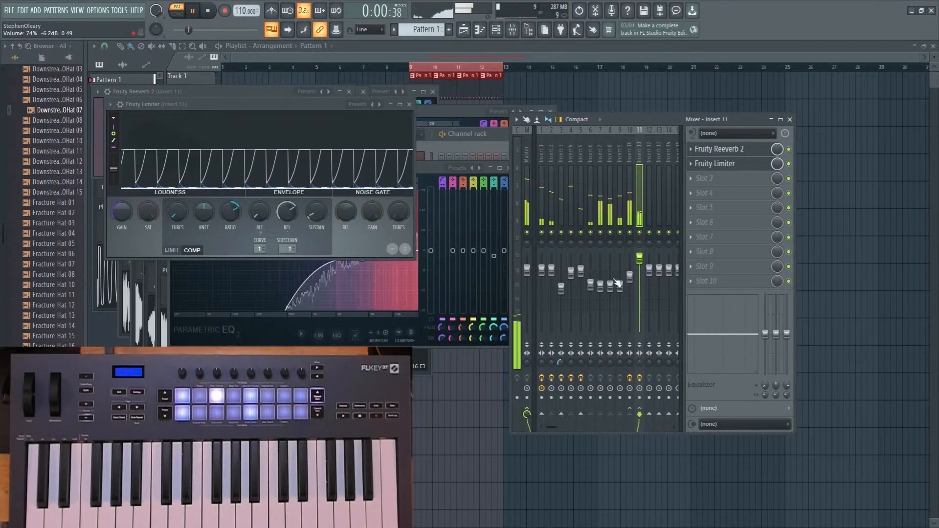
Audition Inserts 9 and 10 in isolation, raise the Insert 9 volume to about 84%, and stop playback.
click(630, 247)
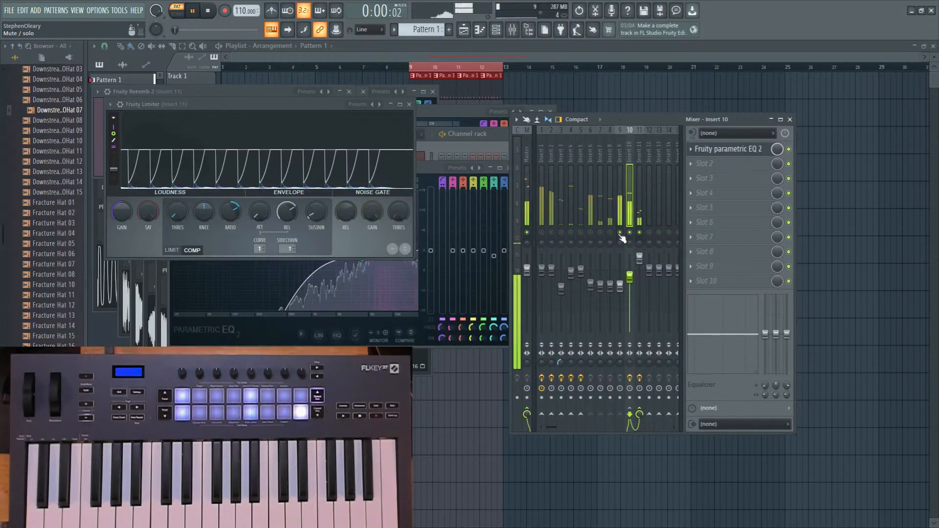
click(619, 278)
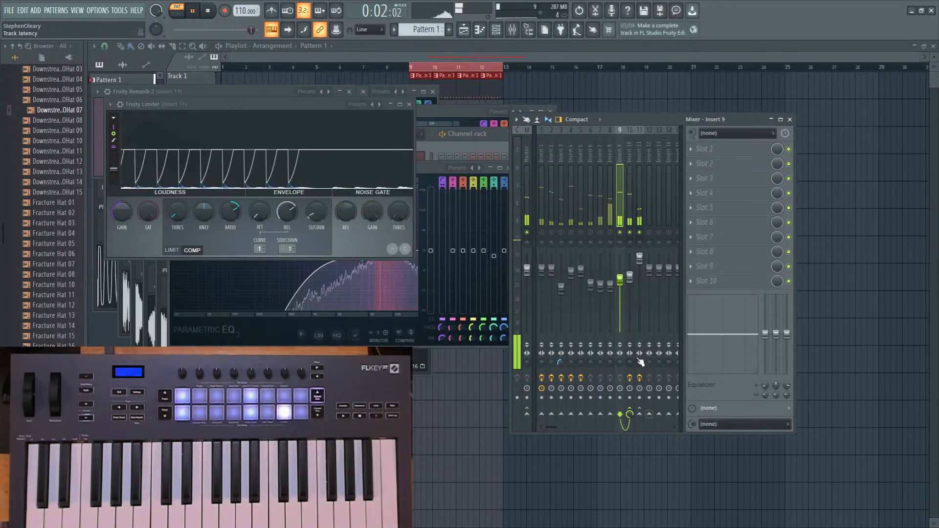
click(630, 284)
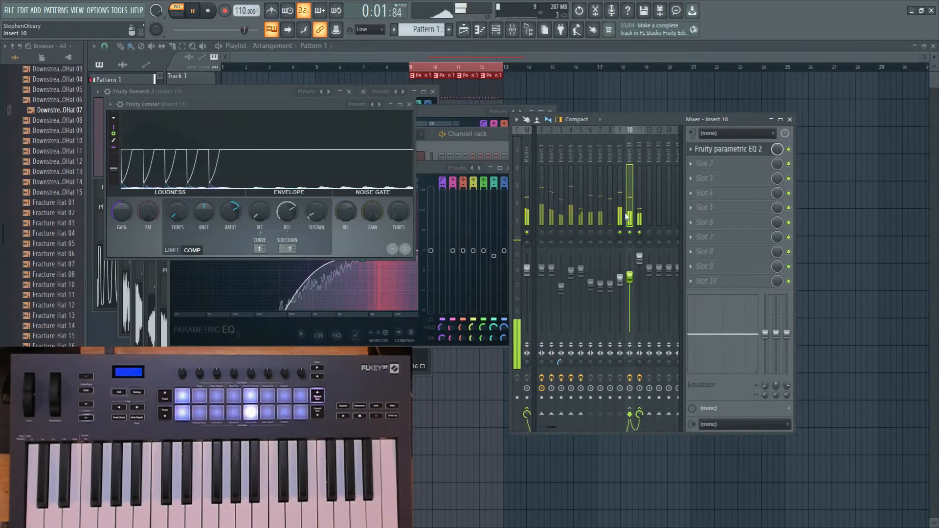
click(621, 416)
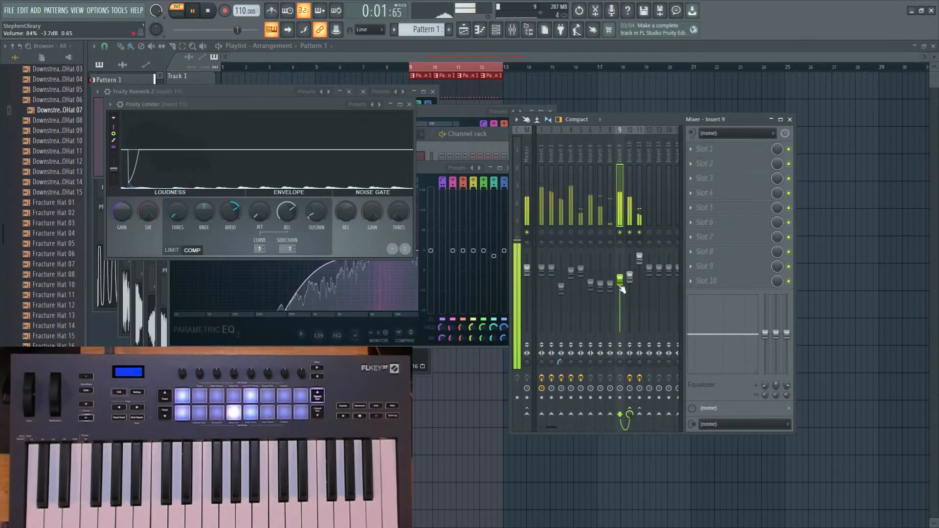
key(space)
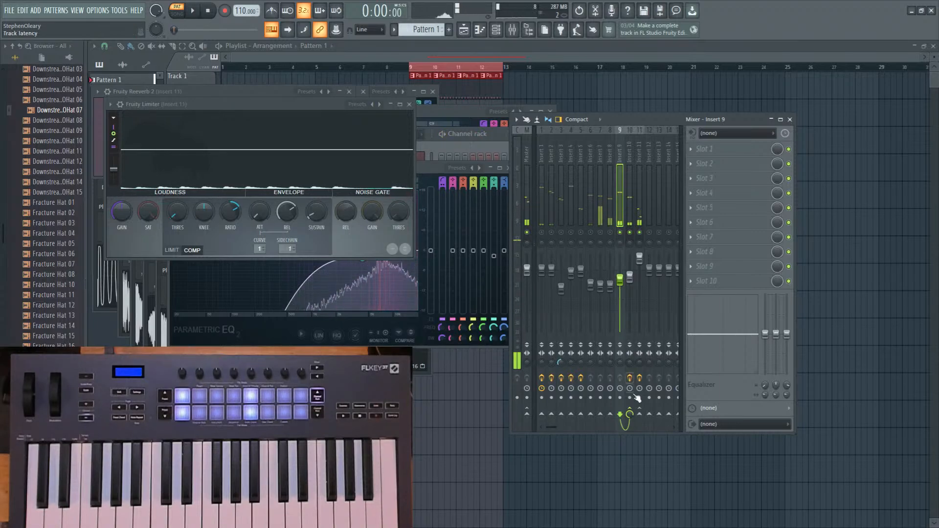
Compare the sends of Inserts 6, 7 and 8, route Insert 9 to Insert 11 as well, and listen to the mix.
click(632, 223)
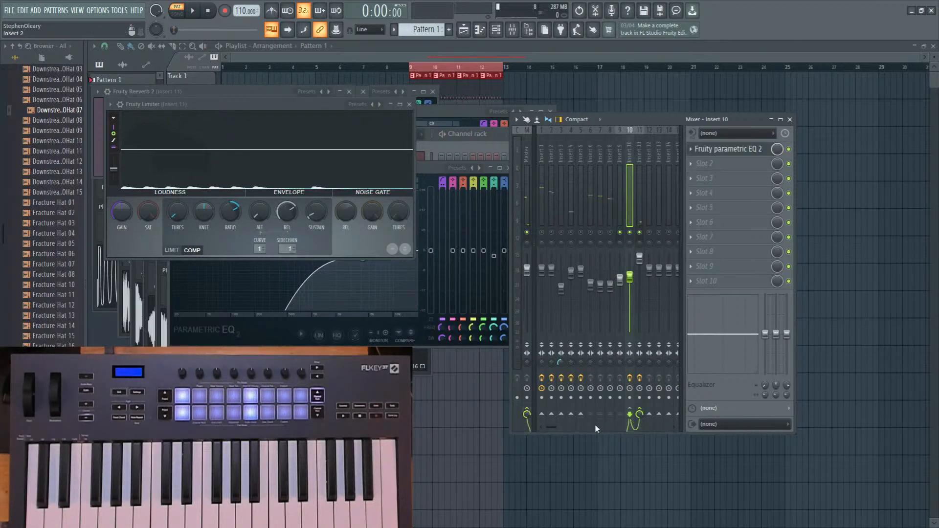
click(615, 196)
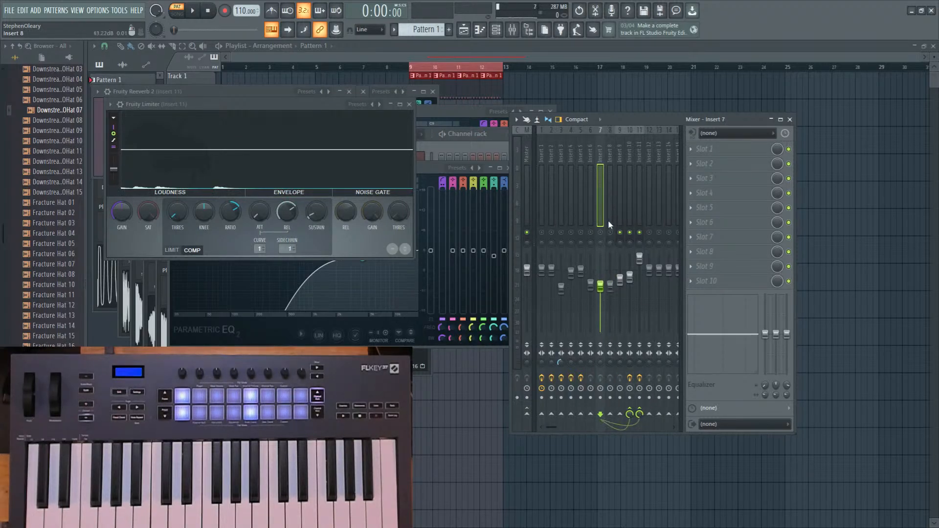
click(610, 209)
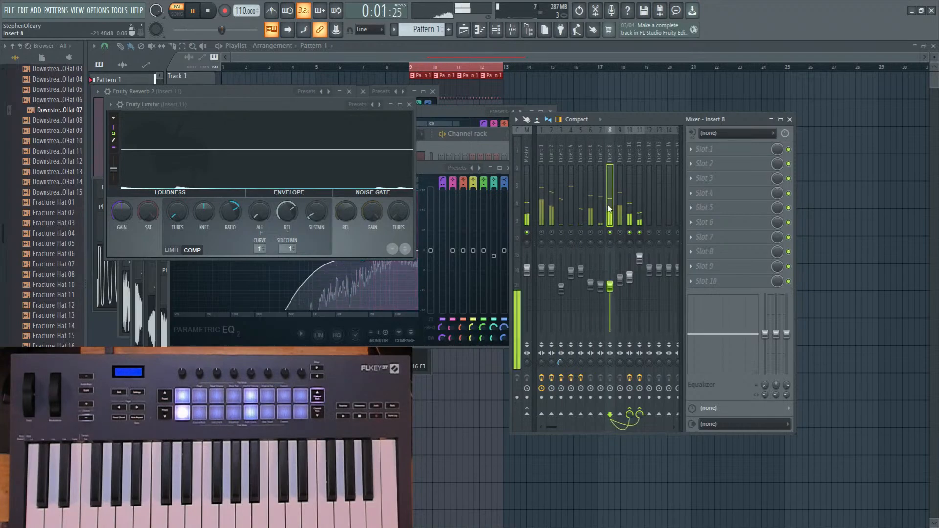
click(603, 215)
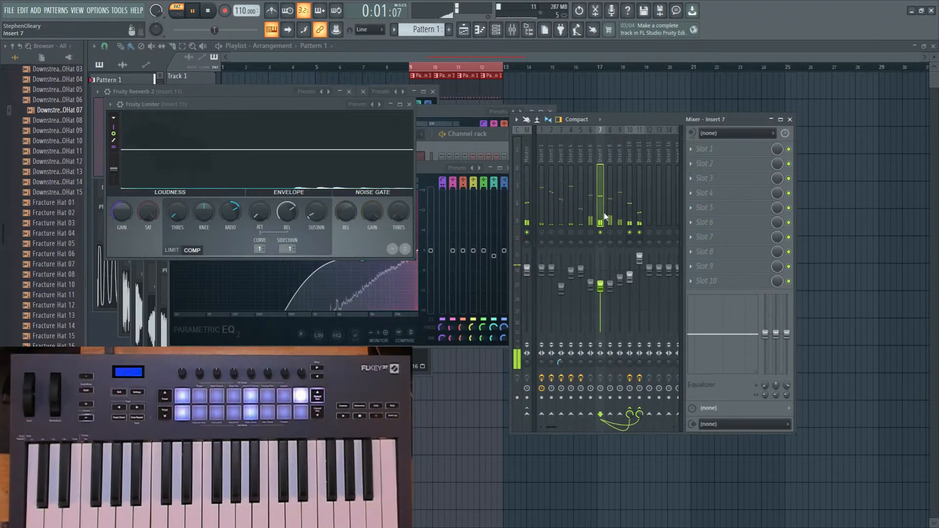
click(591, 233)
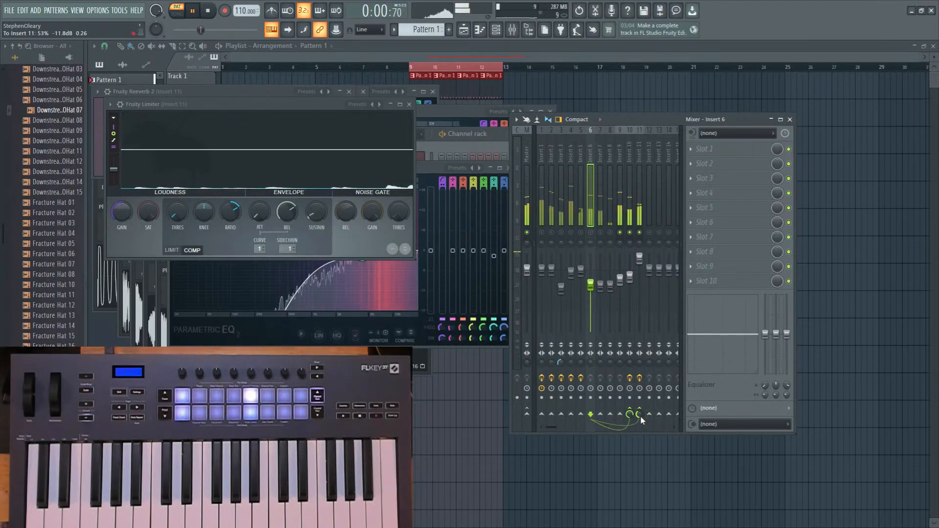
click(621, 224)
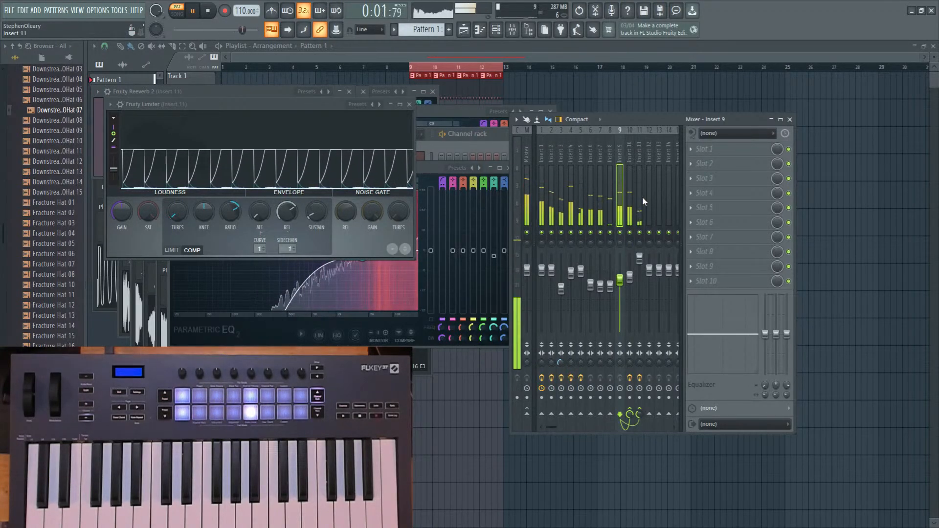
key(space)
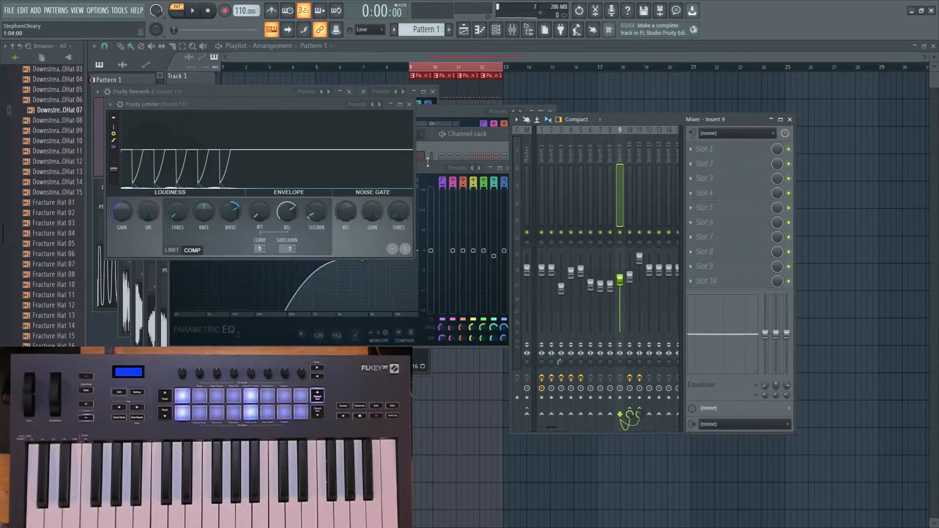
Bring the playlist forward in song mode and open the channel rack.
key(space)
click(523, 91)
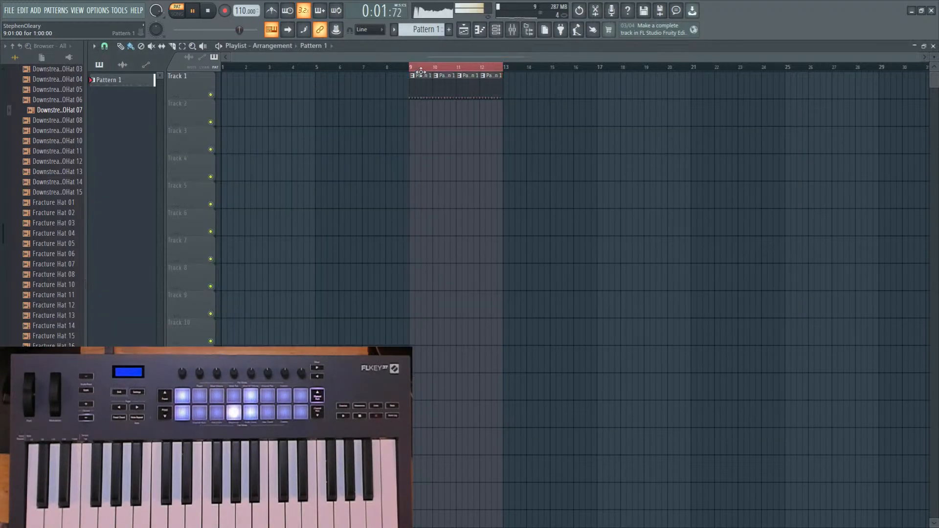
click(420, 72)
click(496, 30)
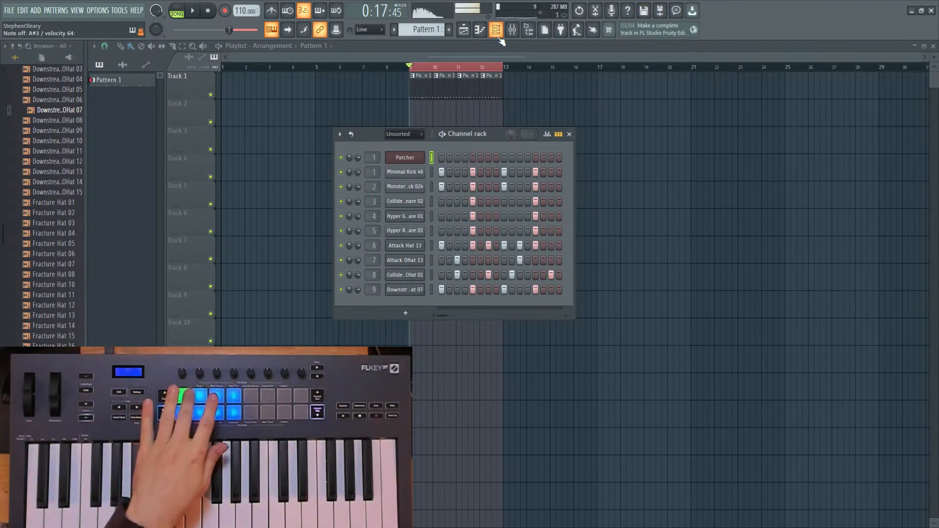
Assign the Patcher channel to mixer track 20 and lower that mixer track's volume slightly.
click(411, 160)
click(648, 164)
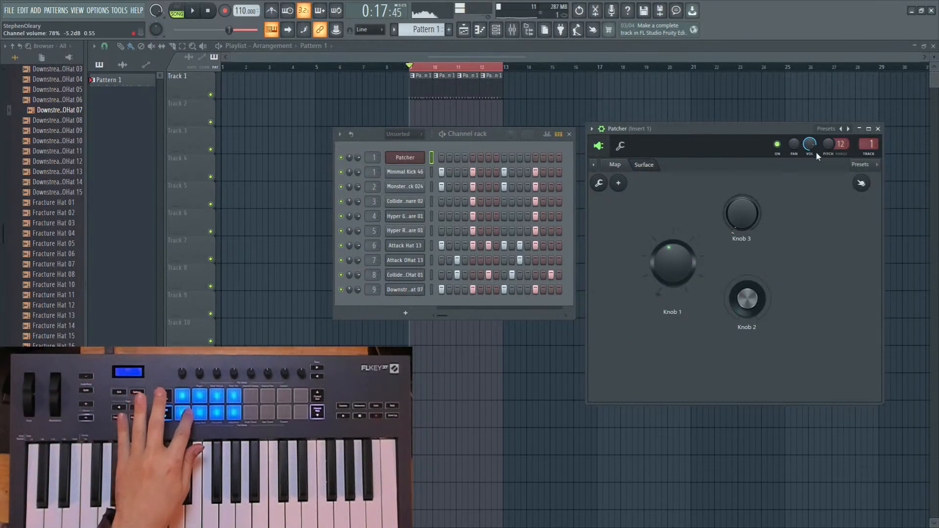
double_click(871, 143)
drag(869, 144, 869, 100)
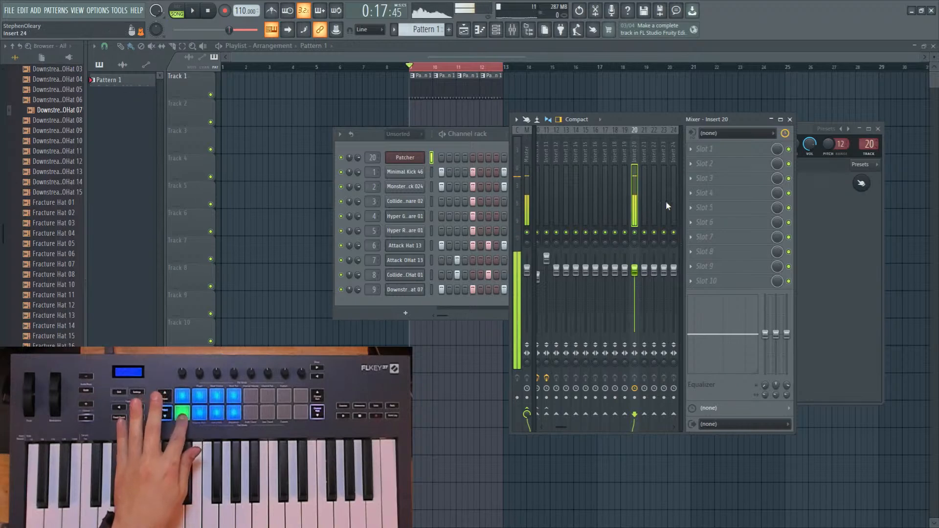
drag(641, 273, 641, 284)
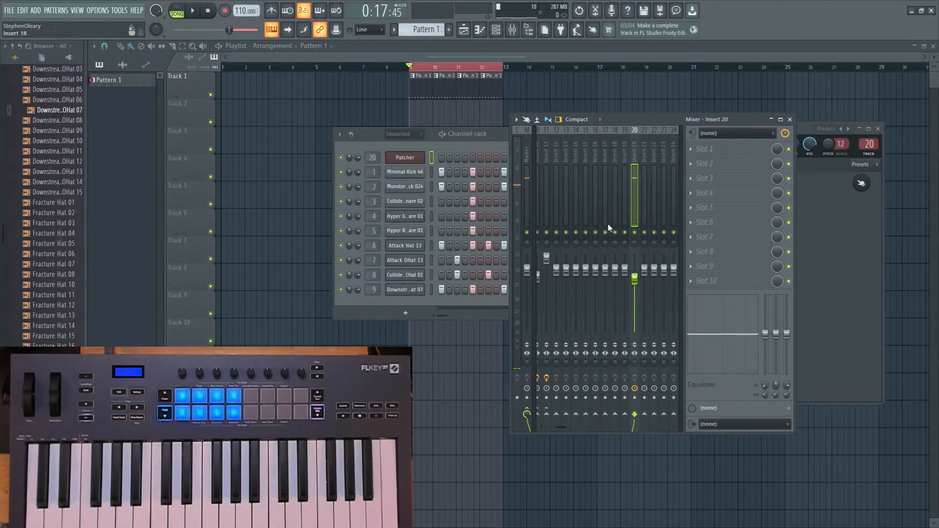
Rename mixer Insert 20 as "a bass".
scroll(623, 150, up, 3)
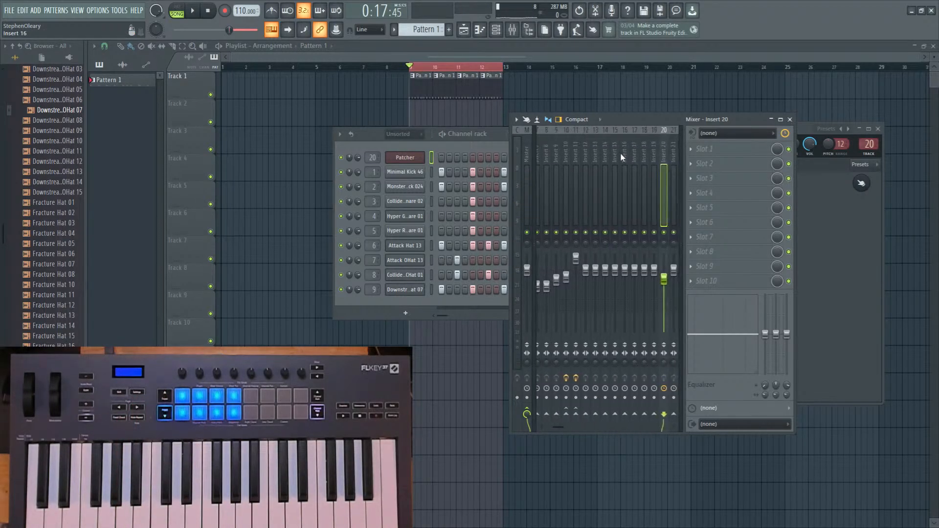
key(F2)
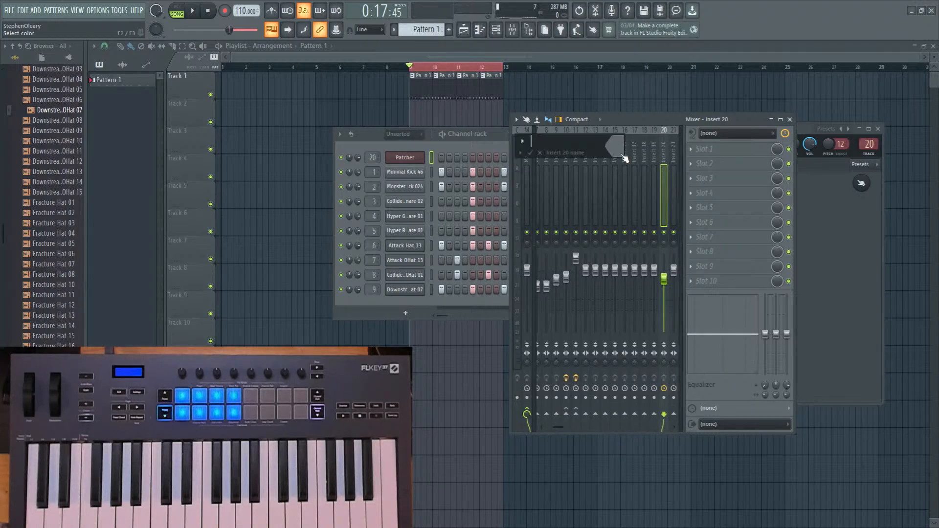
text(a bass)
key(Return)
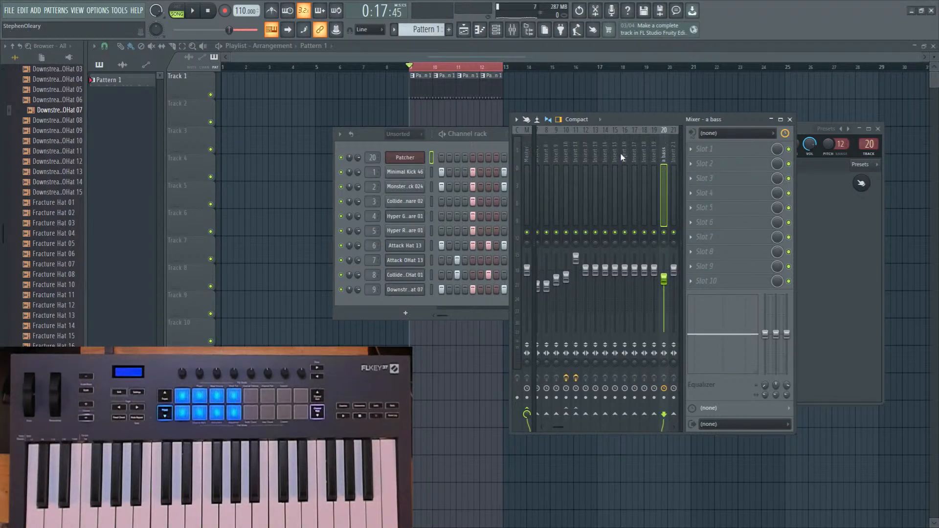
Rename mixer Insert 1 as "kick sub".
scroll(609, 164, up, 5)
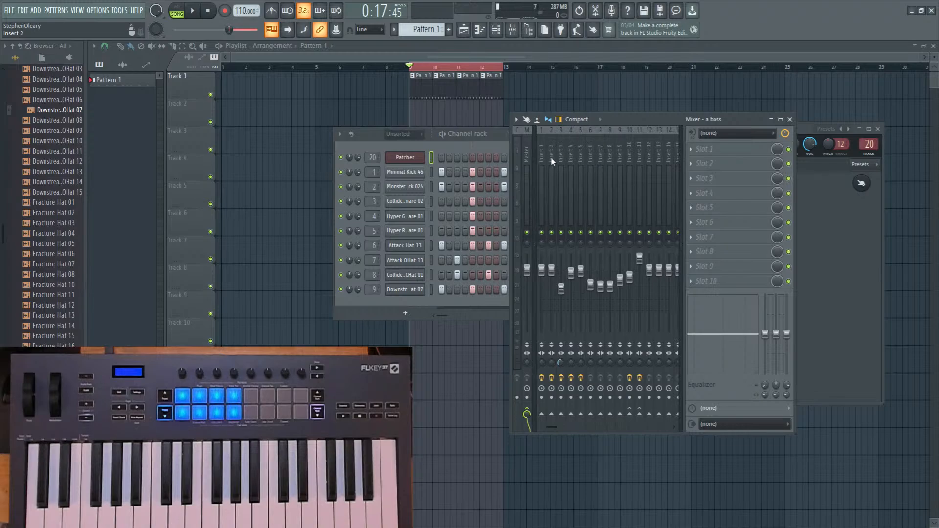
key(F2)
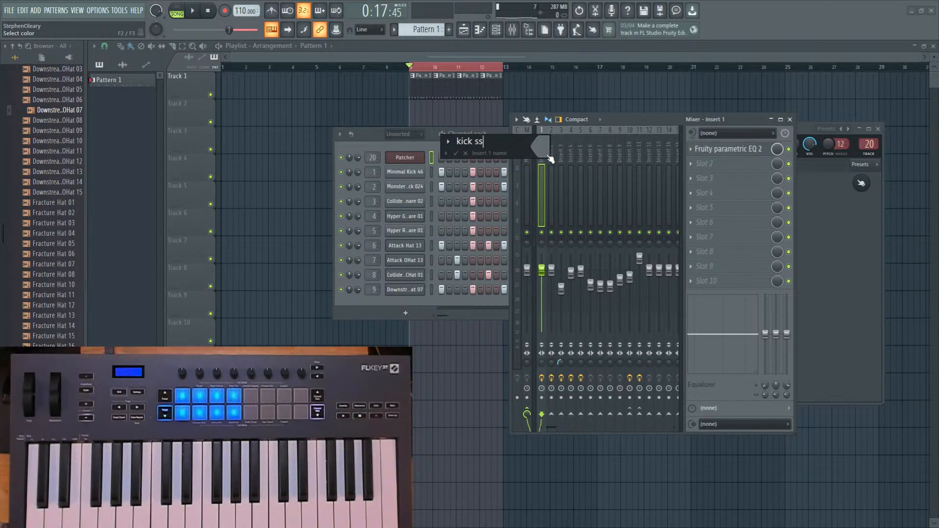
text(kick sub)
key(Return)
Rename mixer Insert 2 as "kick top".
click(548, 158)
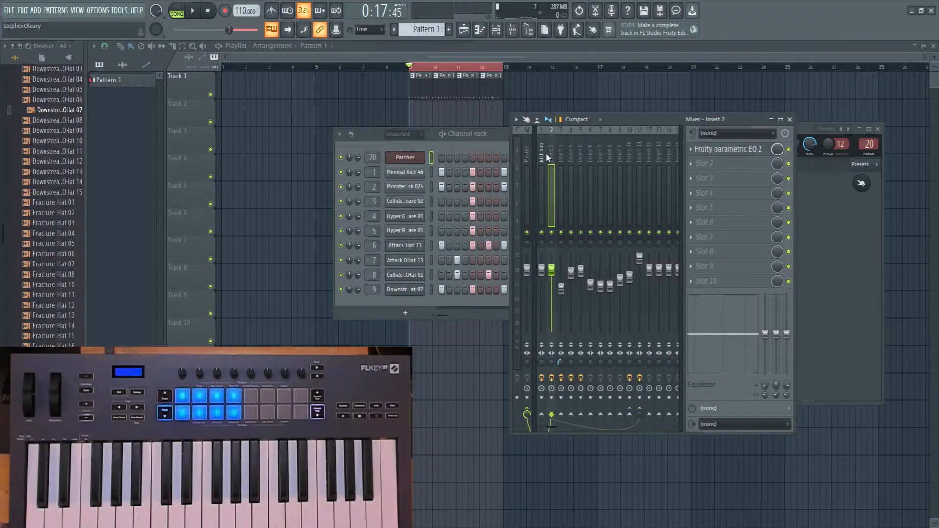
key(F2)
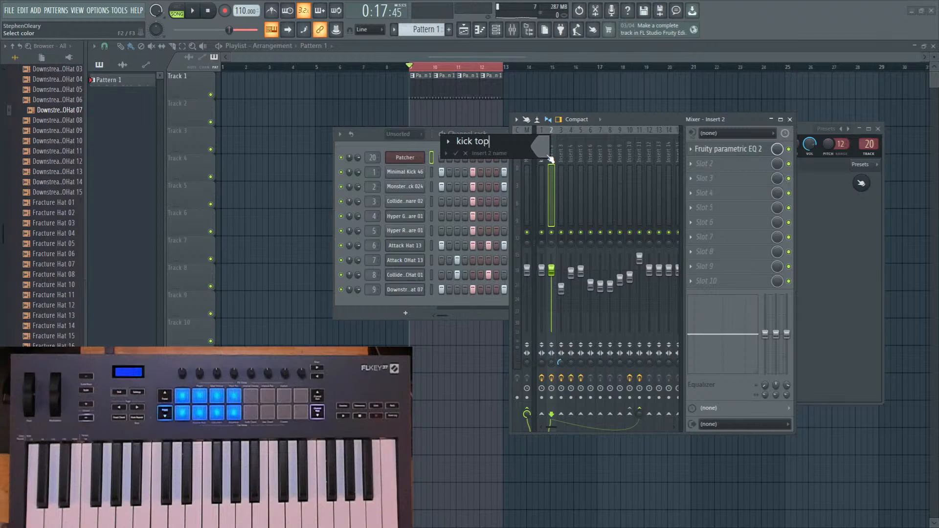
text(kick top)
key(Return)
key(Right)
click(549, 157)
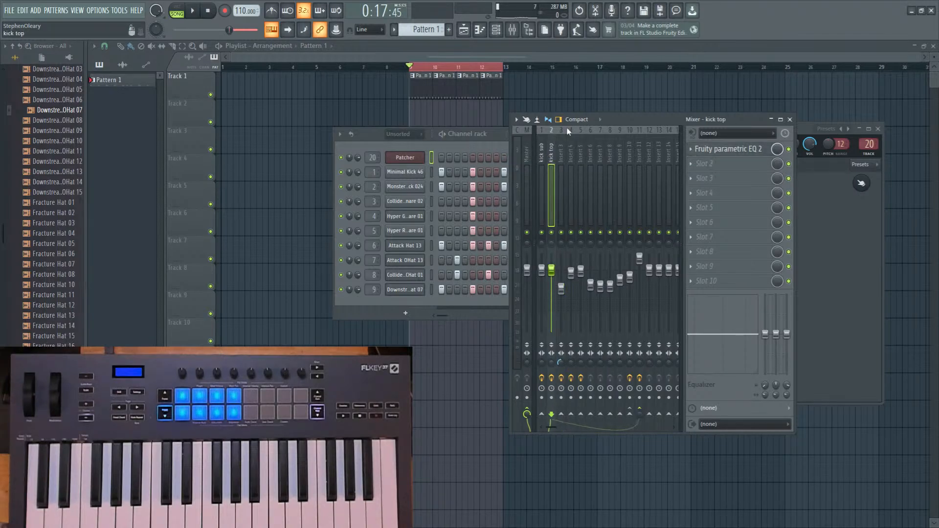
Rename mixer Insert 4 as "snare that matters".
scroll(590, 159, down, 6)
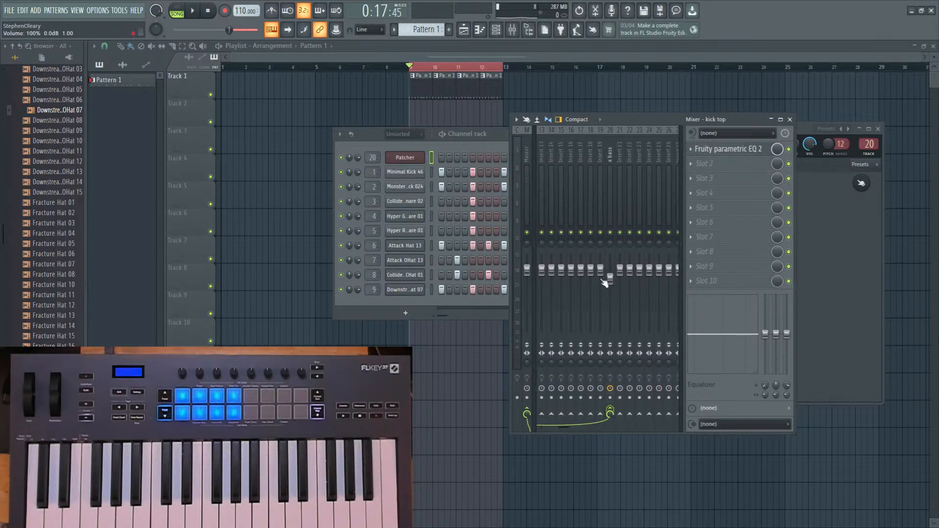
scroll(590, 220, up, 6)
click(580, 158)
click(571, 155)
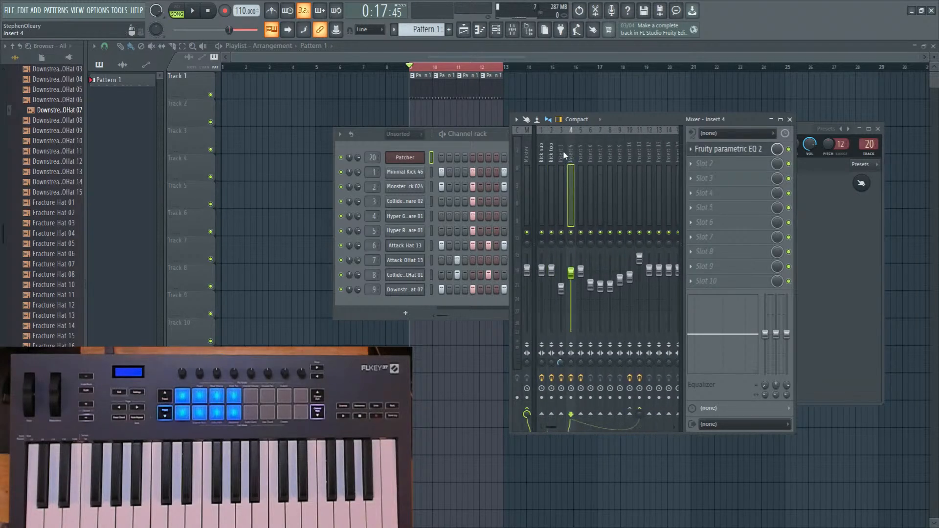
click(563, 155)
click(572, 153)
scroll(578, 170, down, 3)
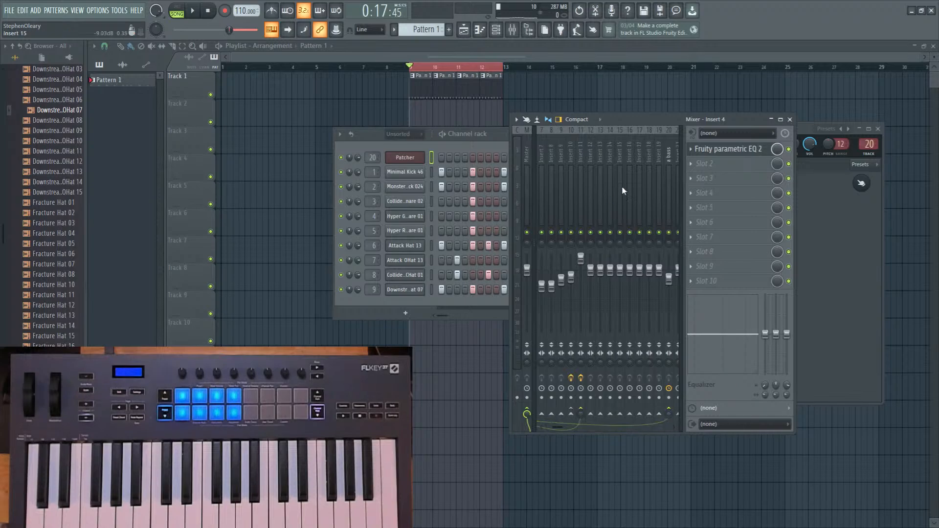
scroll(624, 190, up, 3)
double_click(572, 157)
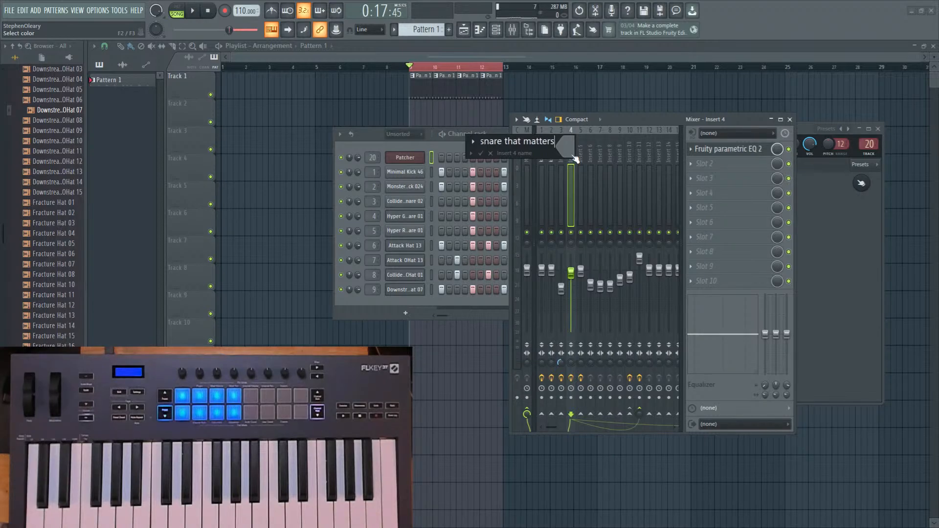
key(Return)
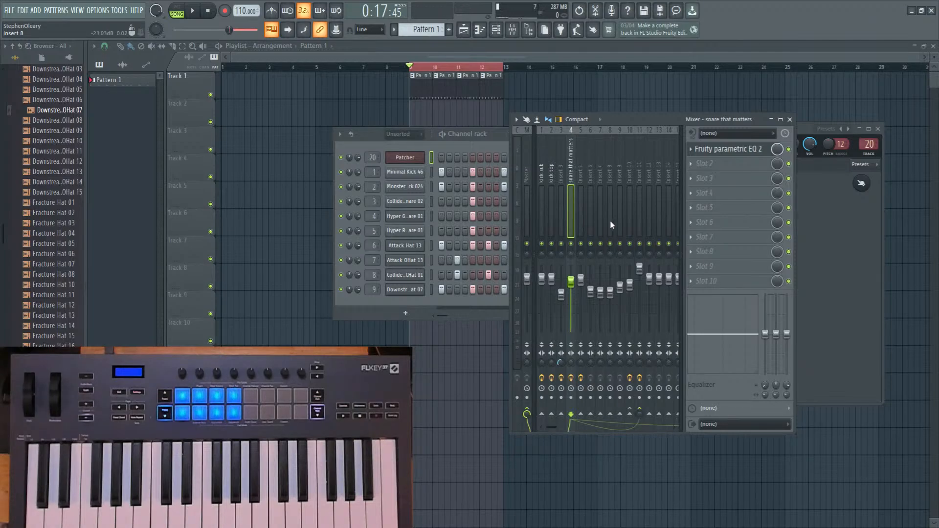
Play the arrangement and check the volume levels of Inserts 10 and 11.
key(space)
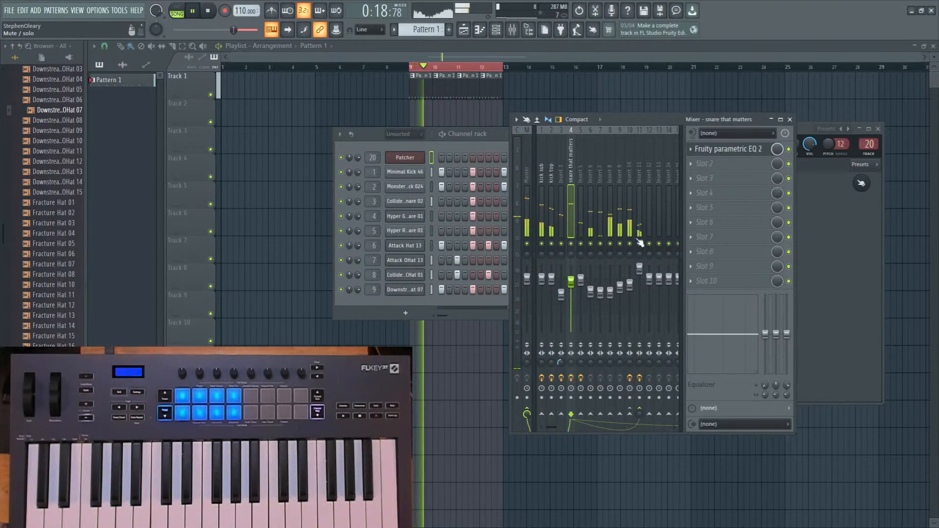
click(637, 292)
click(631, 291)
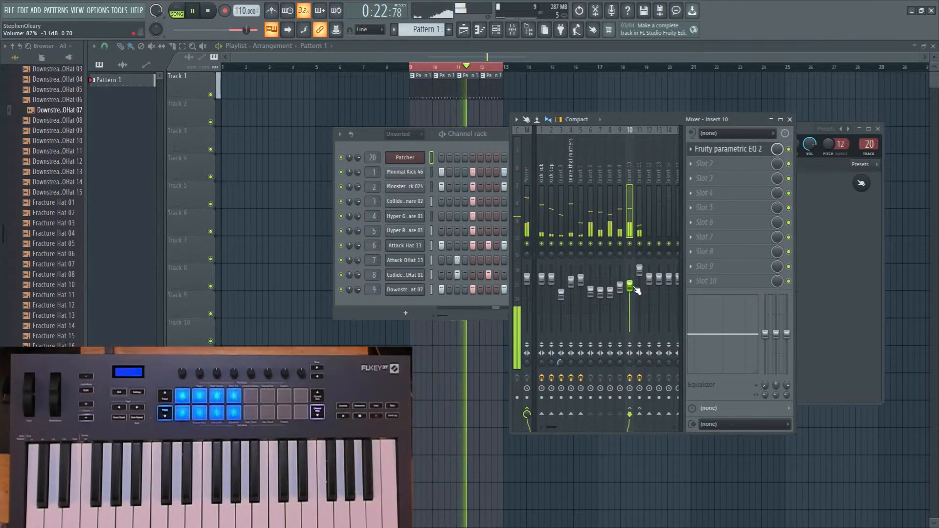
click(641, 276)
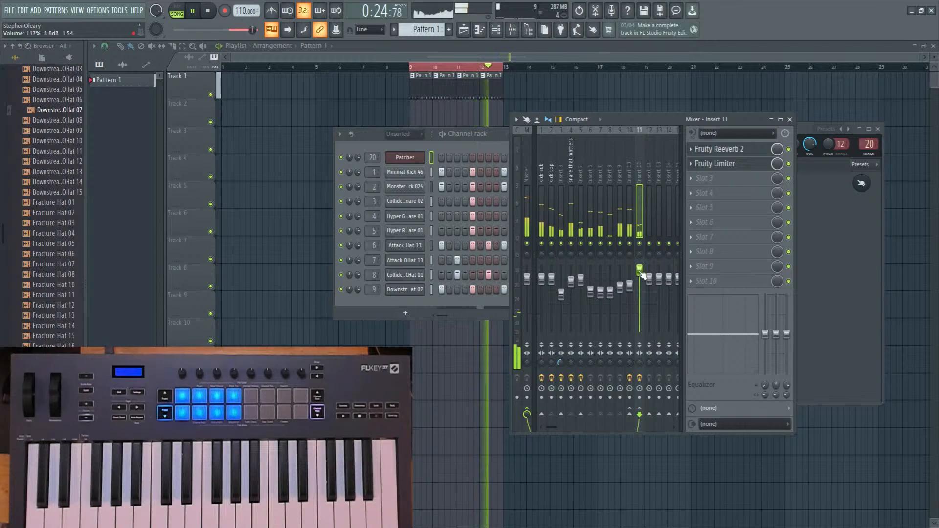
Replay the looped section of the arrangement with the bass and open Insert 11's Fruity Limiter.
key(space)
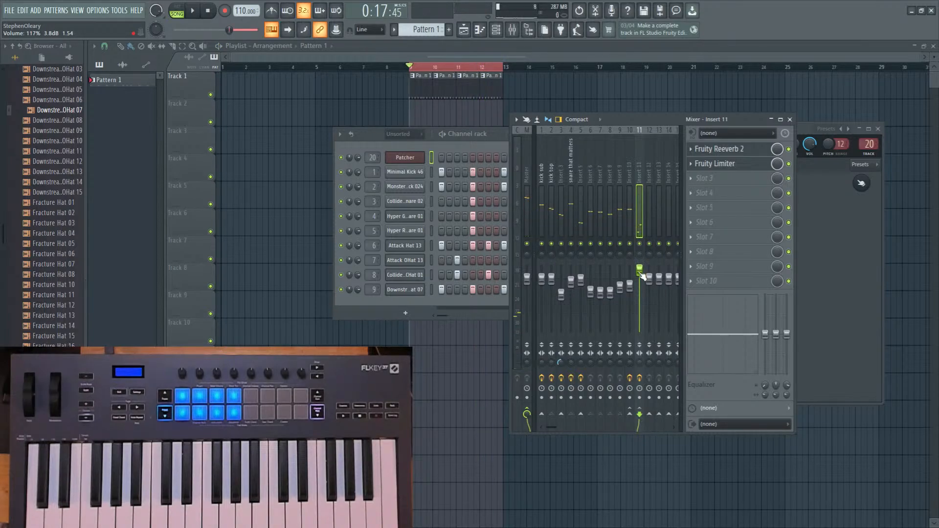
key(space)
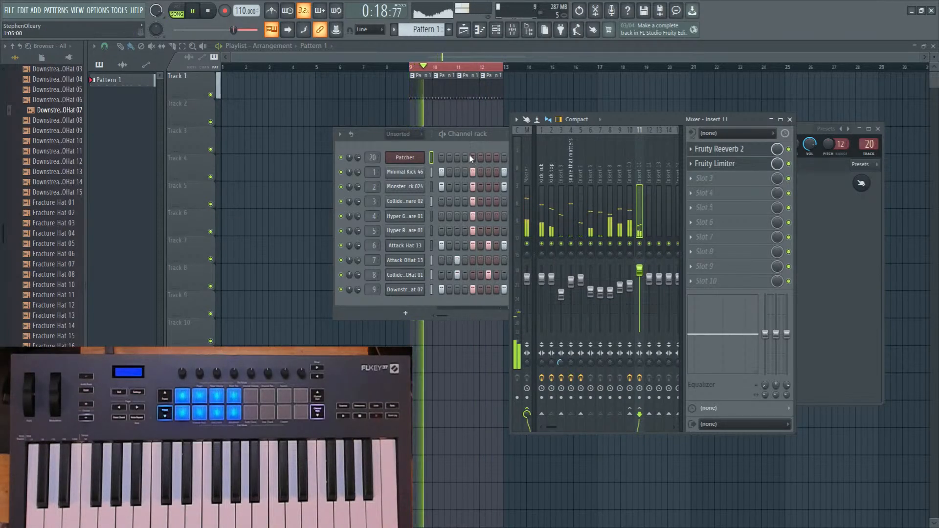
key(space)
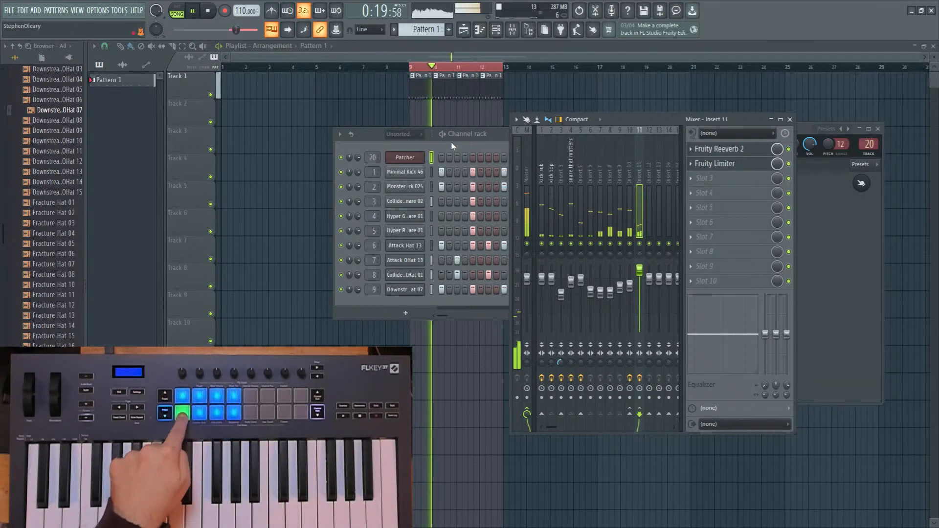
click(738, 164)
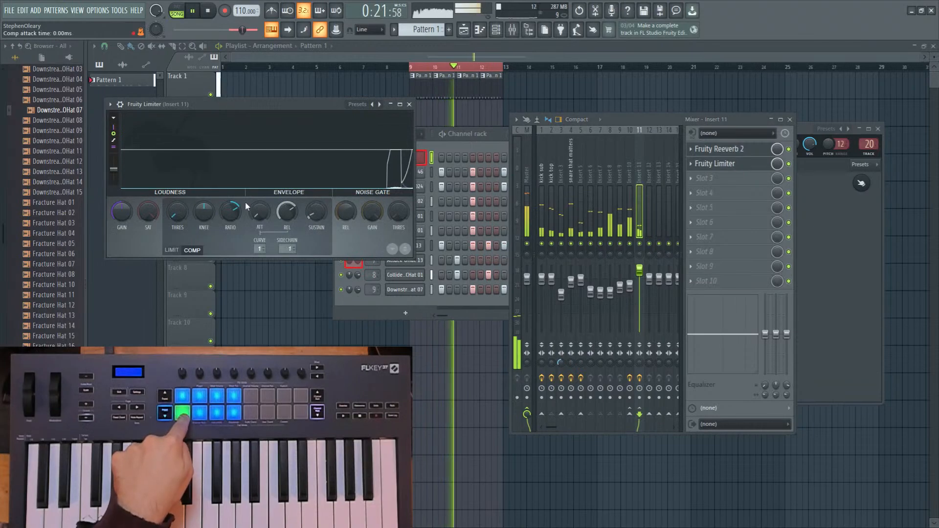
Load Fruity Limiter into the first effect slot of the bass mixer track.
scroll(639, 179, down, 4)
click(611, 178)
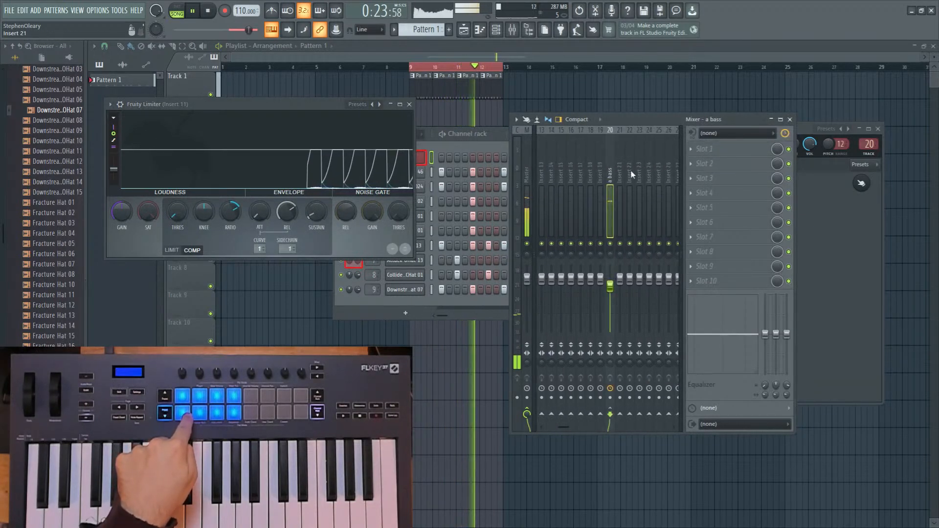
click(711, 152)
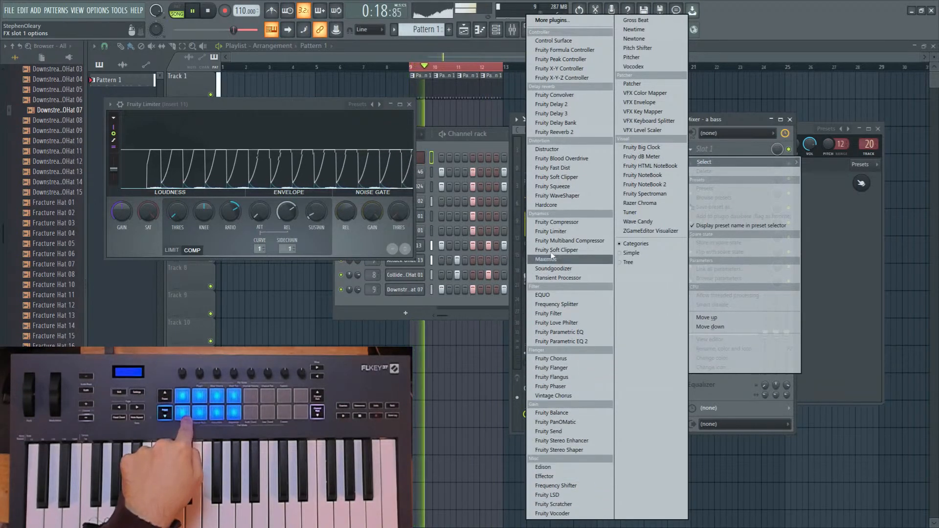
drag(552, 231, 555, 237)
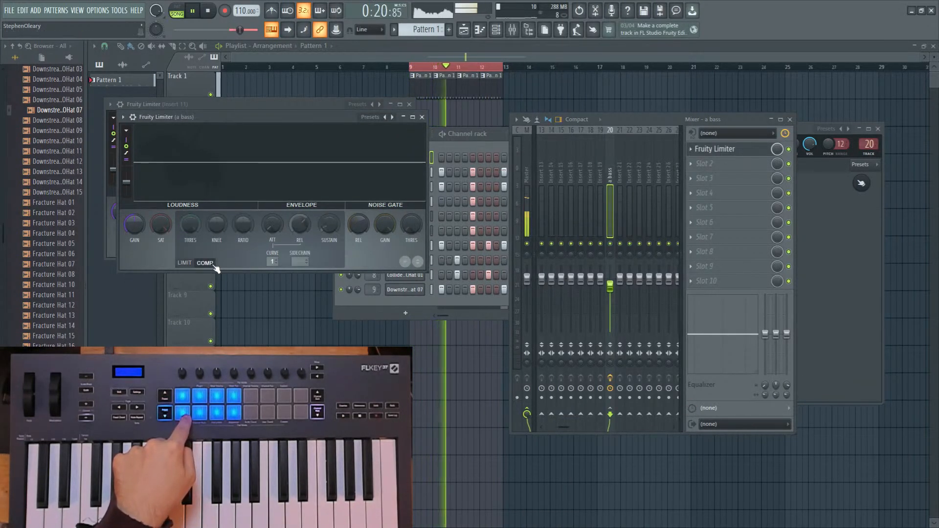
In the bass limiter's compressor mode, set the sidechain input to 1, lower the threshold and raise the ratio, and close the plugin.
right_click(301, 259)
click(323, 276)
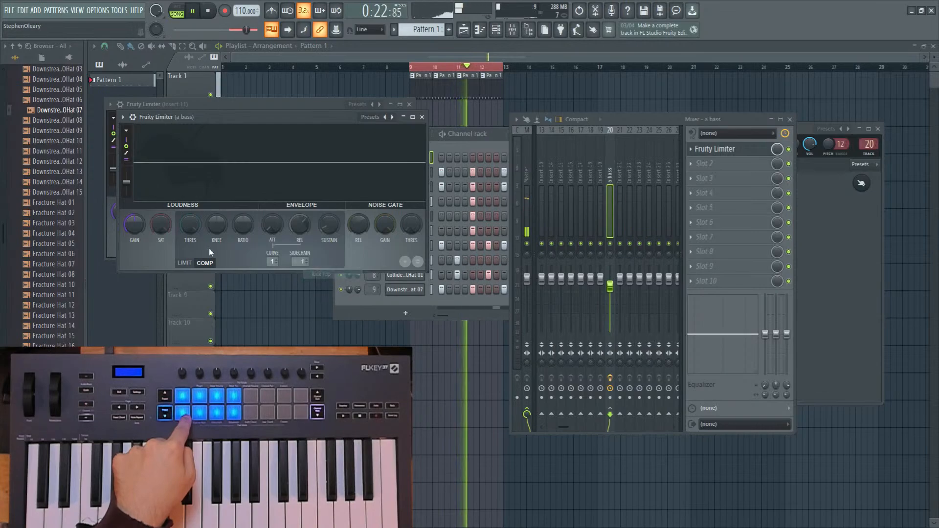
drag(190, 225, 190, 267)
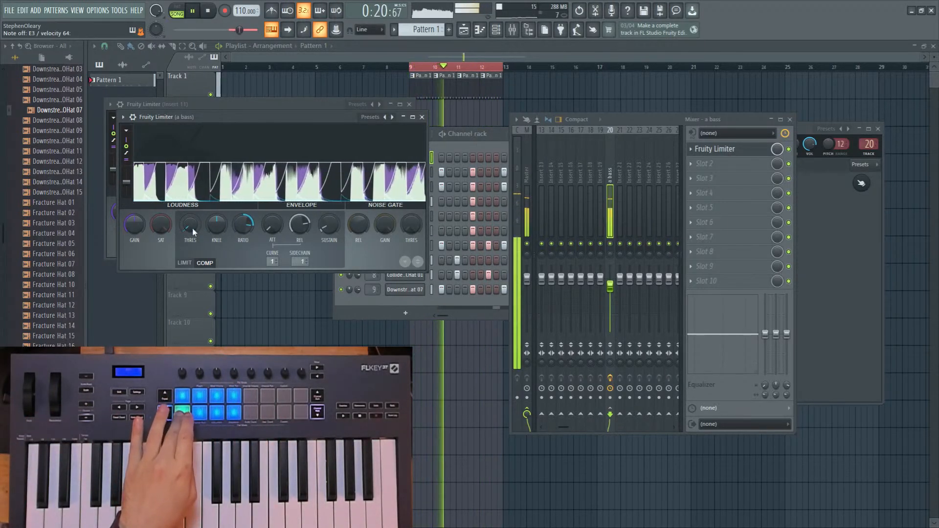
click(422, 117)
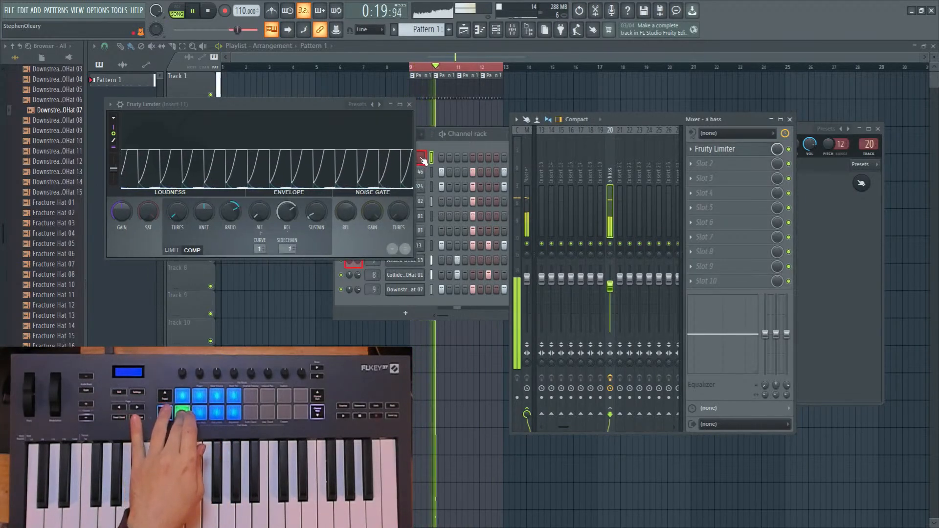
Open the Harmor synth inside the bass channel's Patcher and stop playback.
click(422, 157)
click(614, 165)
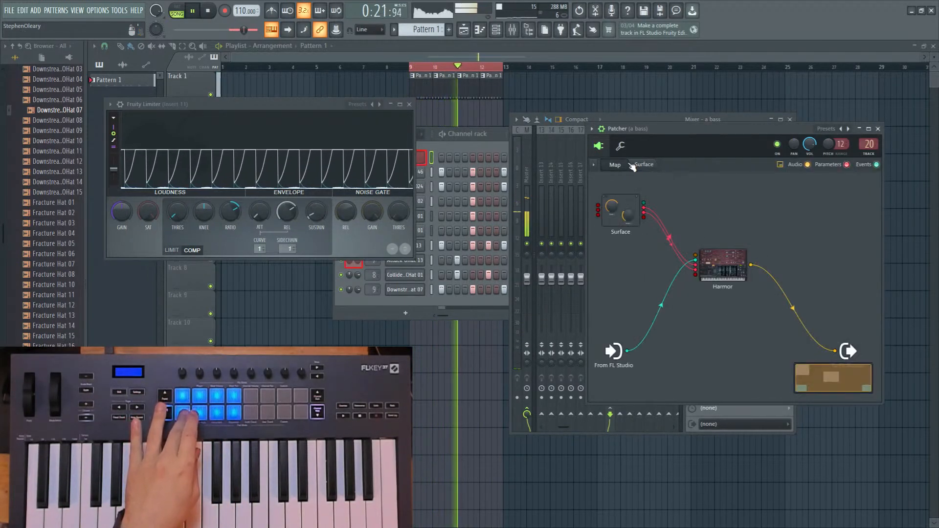
double_click(719, 266)
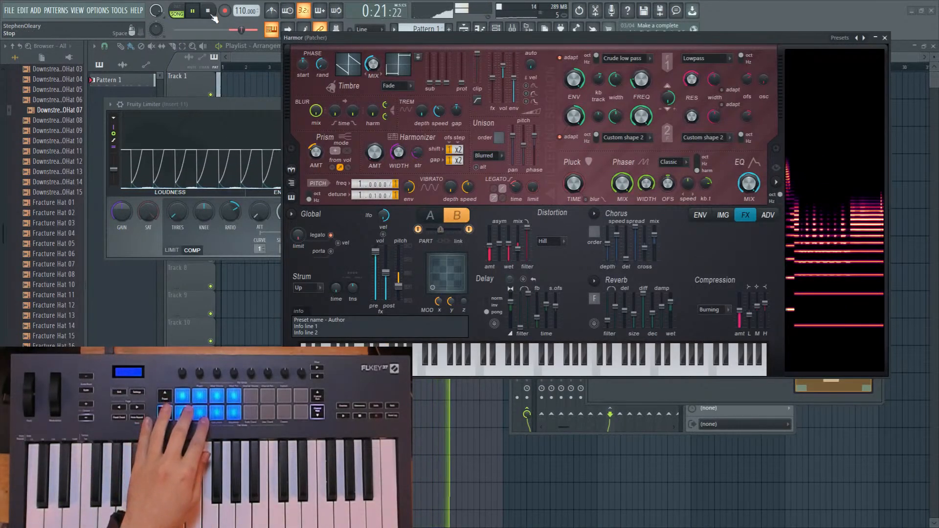
key(space)
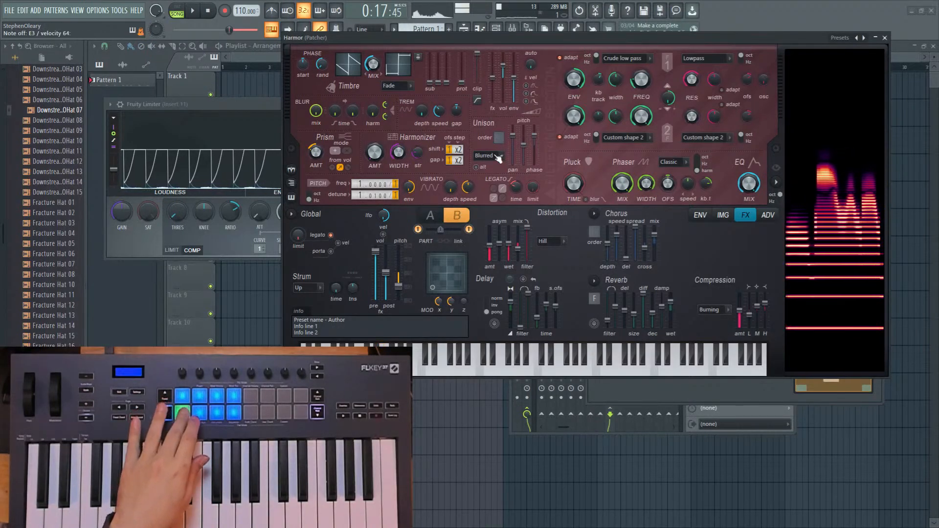
Close Harmor, move the Patcher window aside and enlarge it to give the map more room.
click(885, 37)
drag(700, 138, 450, 67)
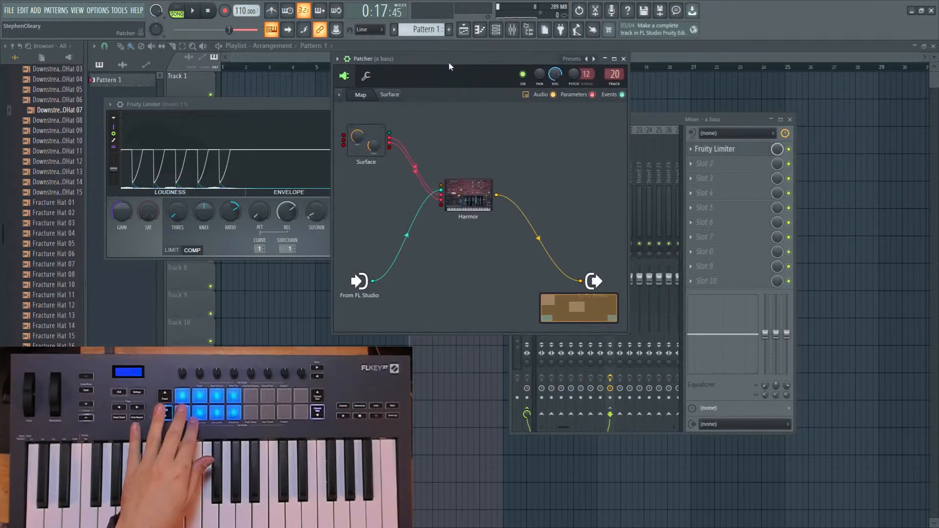
click(631, 337)
click(508, 131)
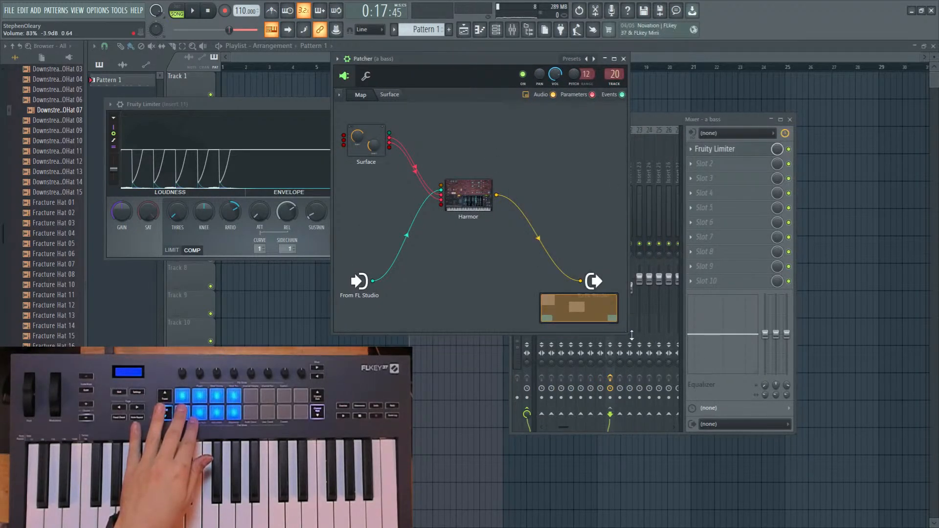
drag(631, 335, 821, 413)
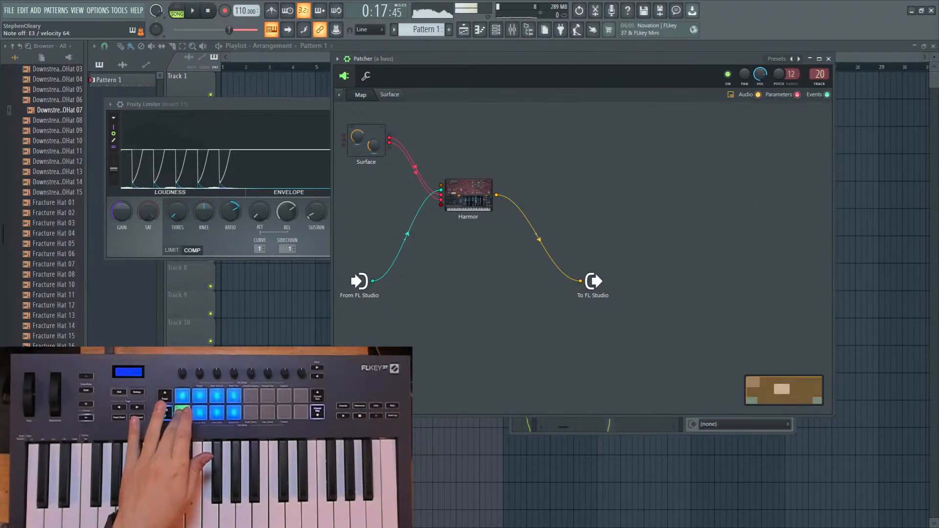
Reopen Harmor from the Patcher map and enable smooth mod in part A's advanced settings.
click(467, 189)
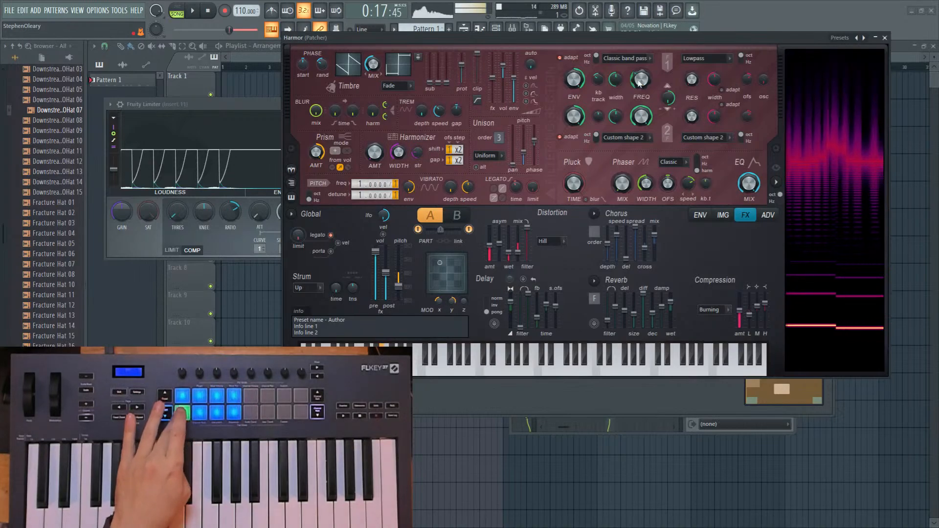
click(768, 216)
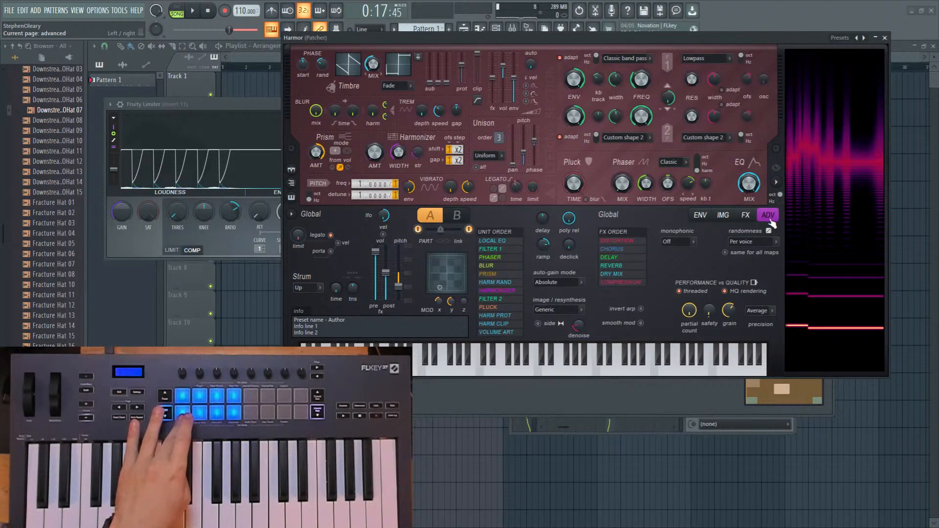
click(641, 323)
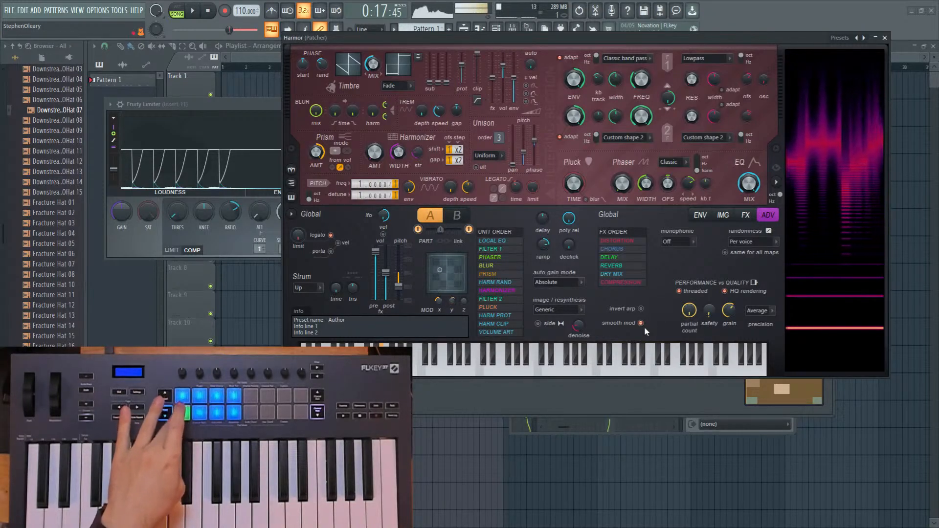
Compare the sound of Harmor's parts A and B, and set part B's unison order to 4.
click(456, 216)
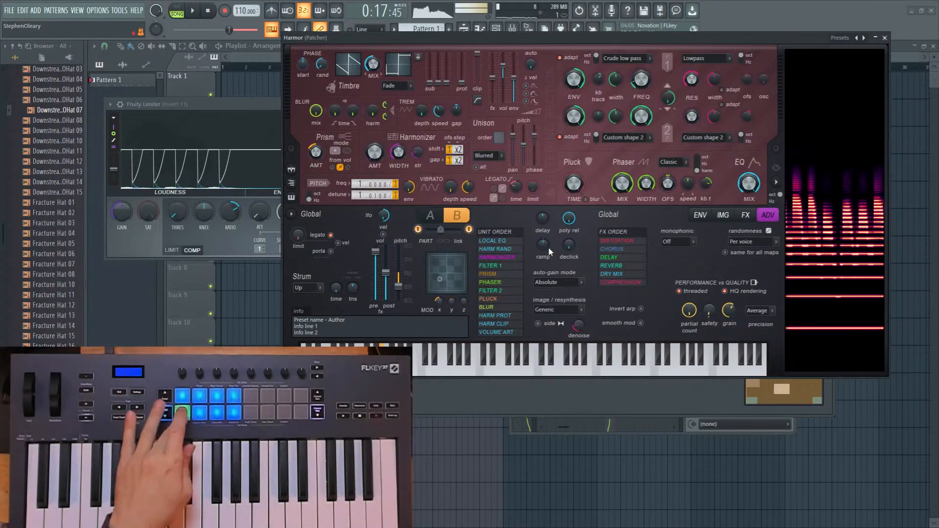
click(438, 218)
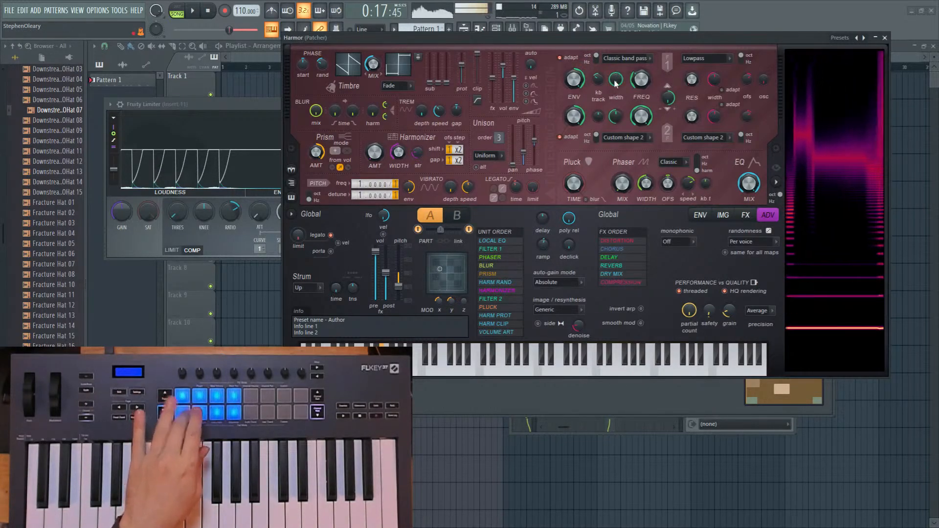
click(457, 216)
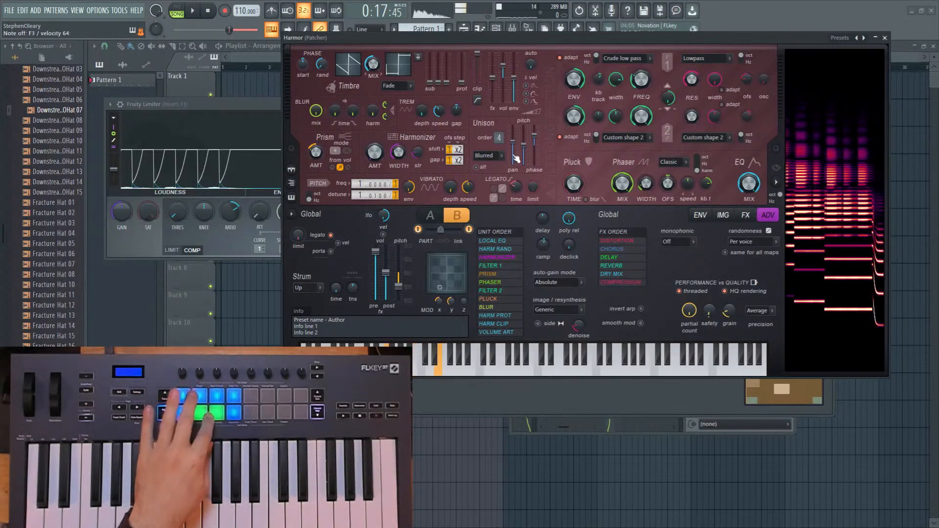
Shape part B's Harmonic unison pitch envelope with a low point near the start and a high point towards the end.
click(700, 216)
click(514, 215)
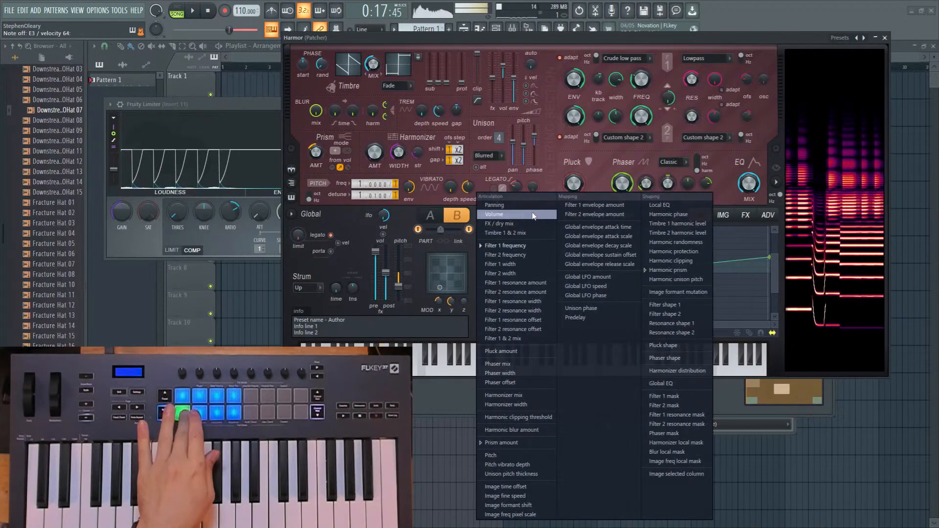
click(696, 280)
right_click(523, 319)
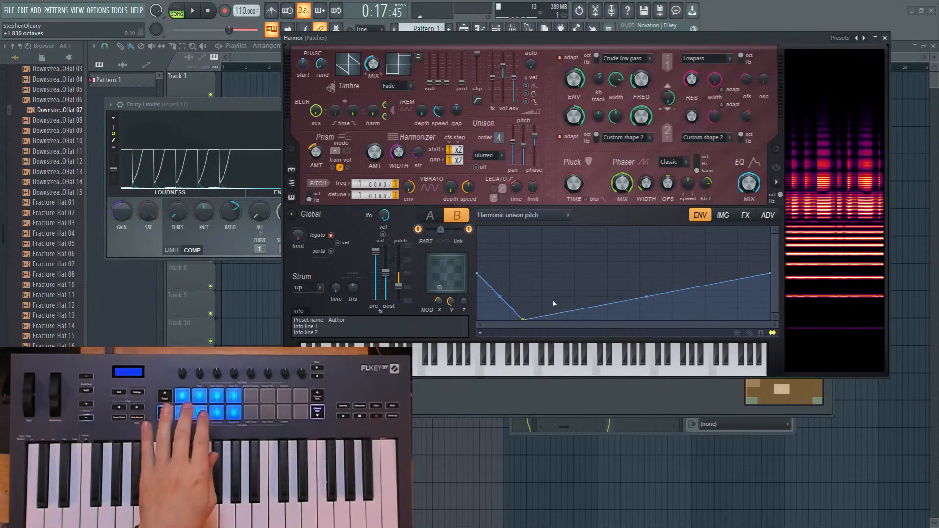
right_click(688, 253)
Play the arrangement with the edited bass, close Harmor and bring the mixer to the front.
click(196, 14)
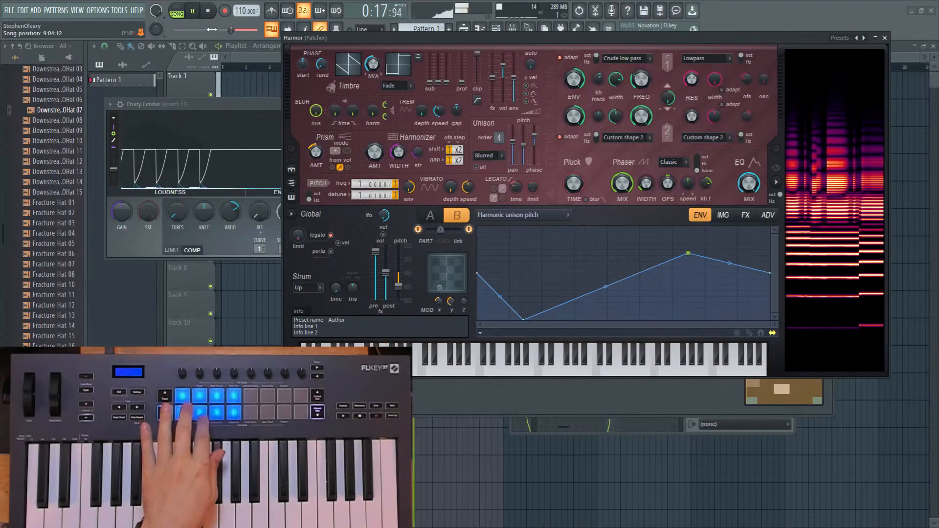
drag(417, 38, 361, 129)
click(513, 31)
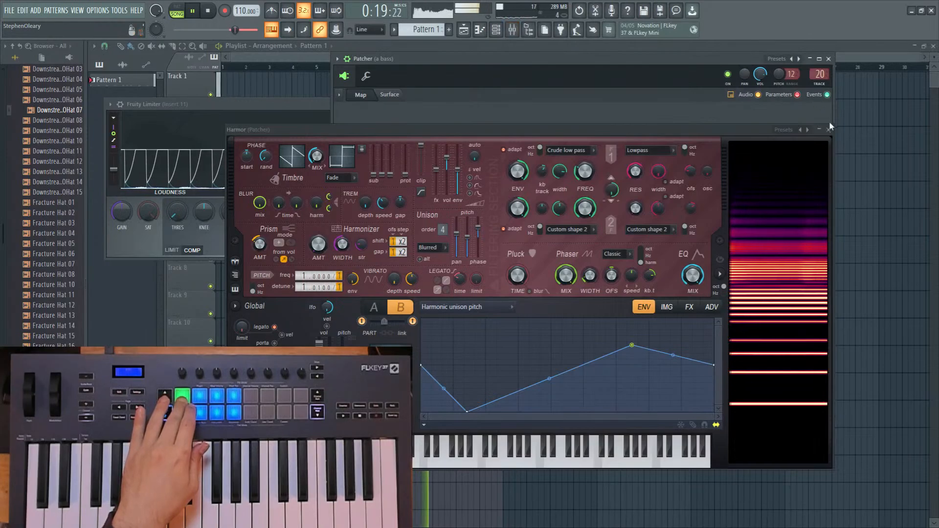
click(828, 130)
click(510, 32)
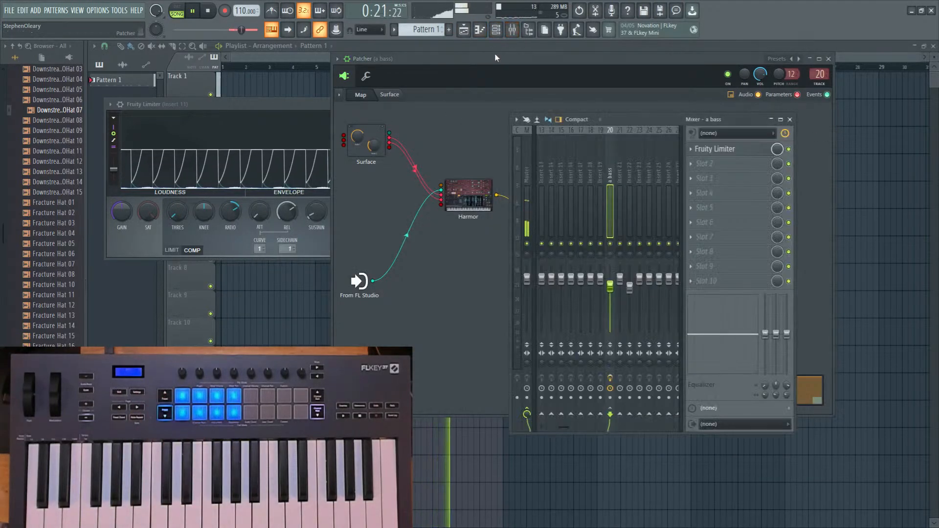
On "snare that matters", boost a low band in Fruity Parametric EQ 2 and cut Band 4 slightly at about 371 Hz.
key(space)
scroll(580, 175, up, 4)
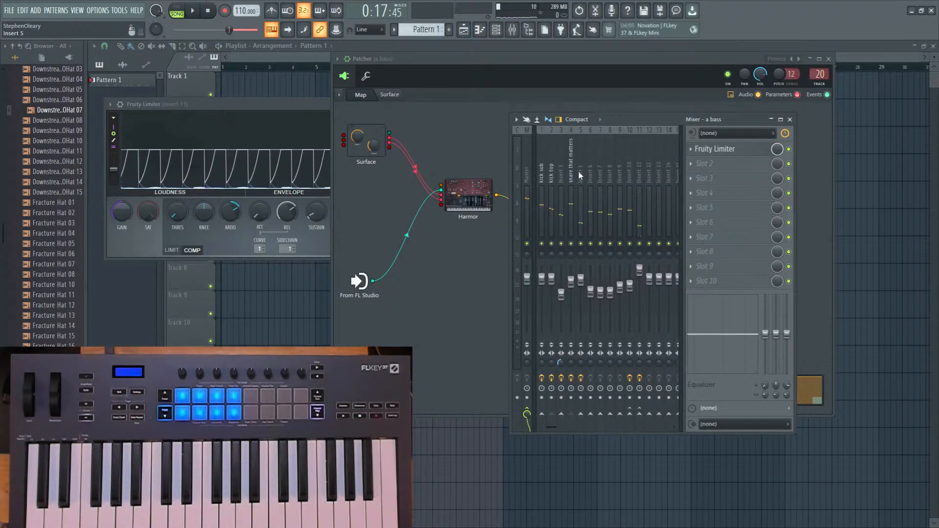
key(space)
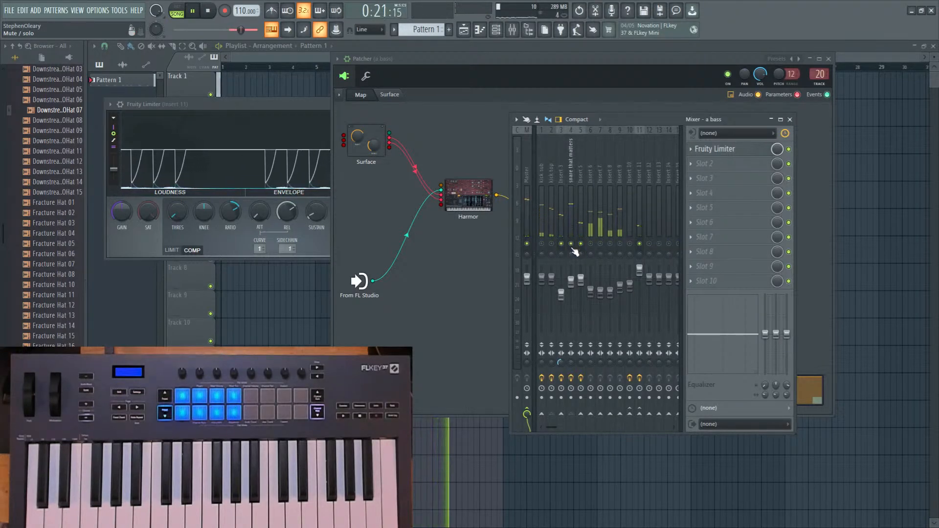
click(570, 215)
click(734, 149)
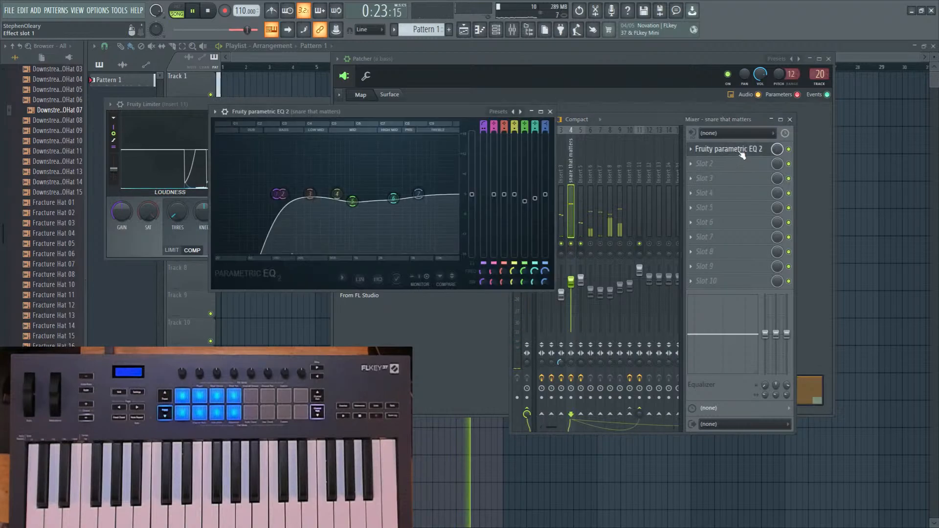
mouse_move(310, 195)
mouse_down()
mouse_move(280, 192)
mouse_move(291, 180)
mouse_move(321, 201)
mouse_up()
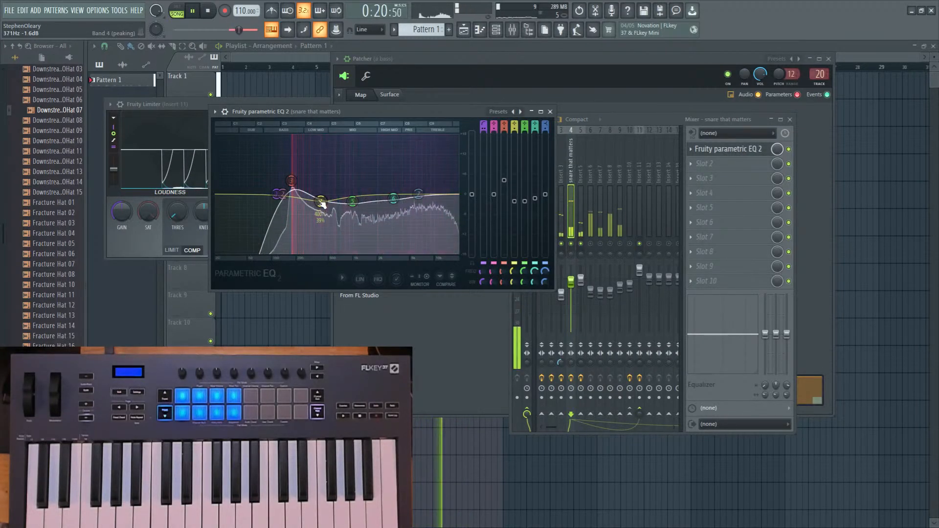
Raise Insert 3 slightly, lower the volumes of Inserts 5, 10 and 11, and open Fruity Reeverb 2 on Insert 11.
drag(580, 280, 564, 291)
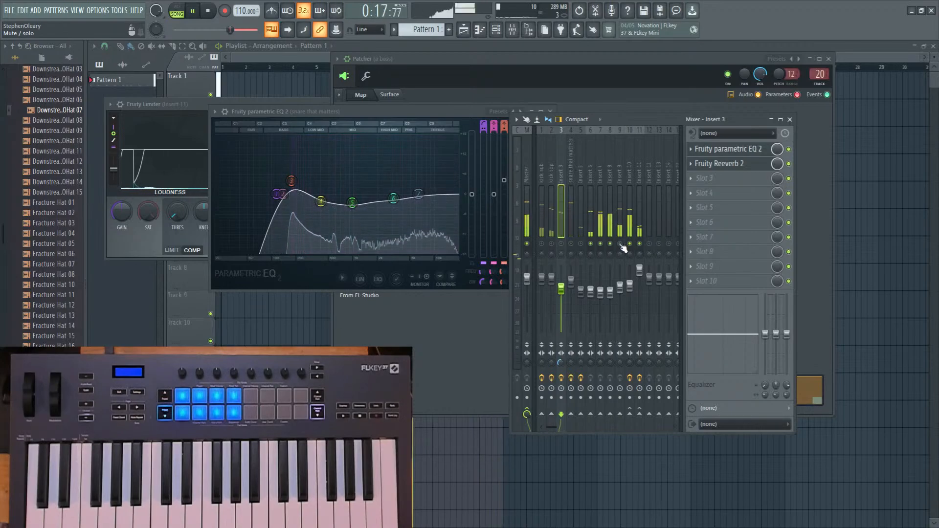
click(639, 231)
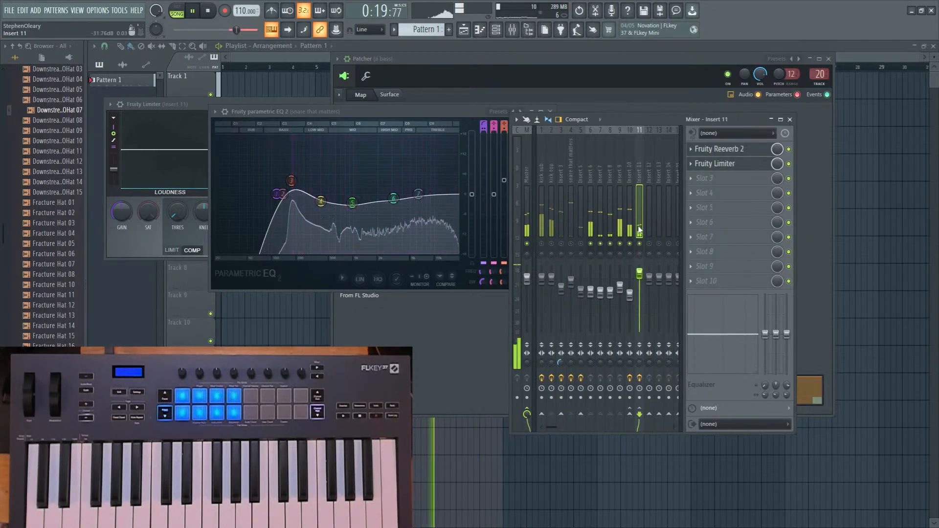
click(724, 149)
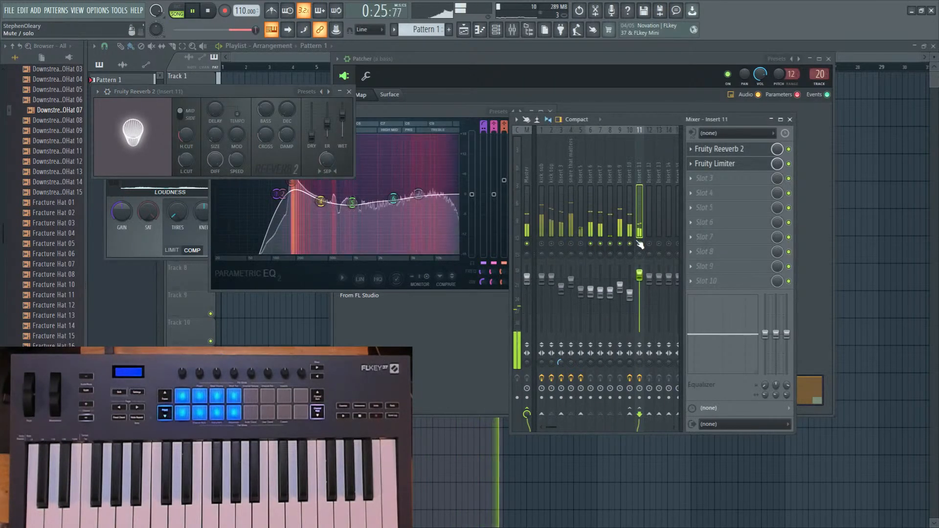
Solo Insert 13 briefly and reactivate all mixer tracks.
right_click(658, 244)
right_click(658, 244)
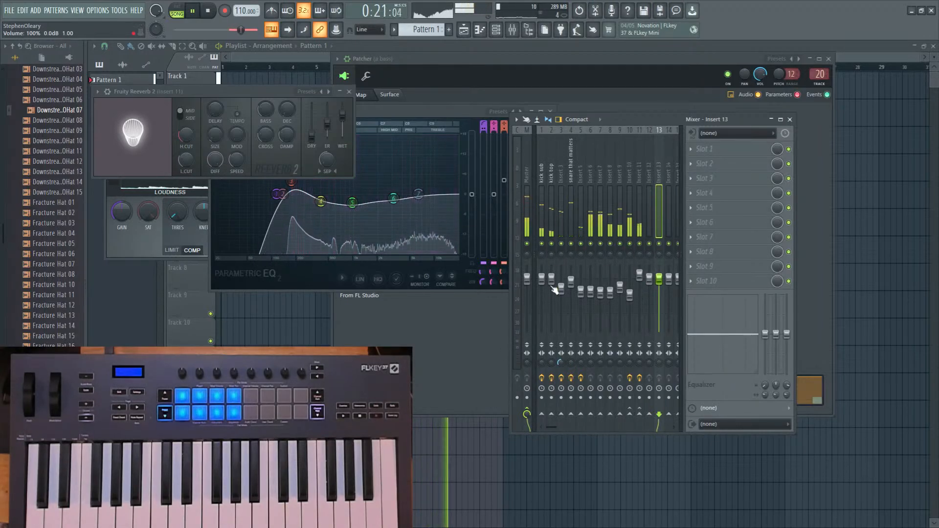
Raise the kick sub mixer track to about 116% volume and slightly adjust the sample start of Minimal Kick 46.
drag(542, 279, 546, 275)
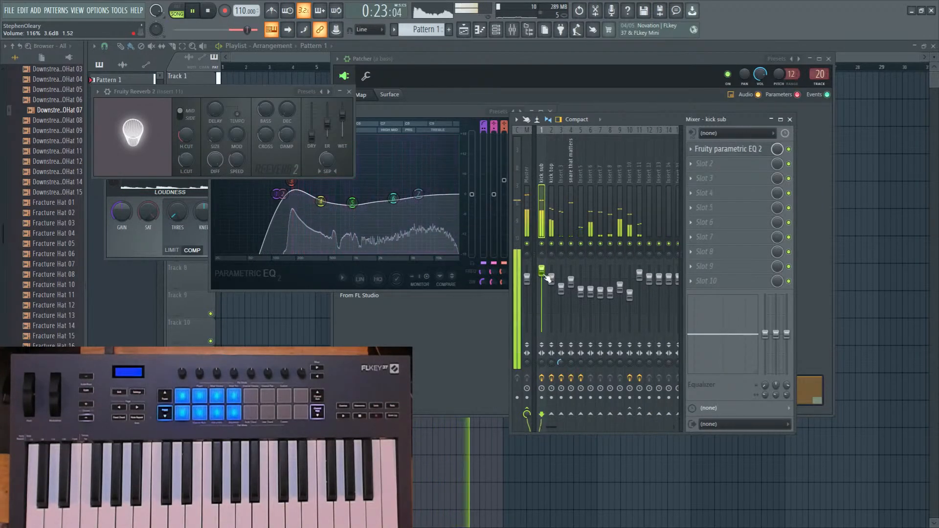
click(495, 31)
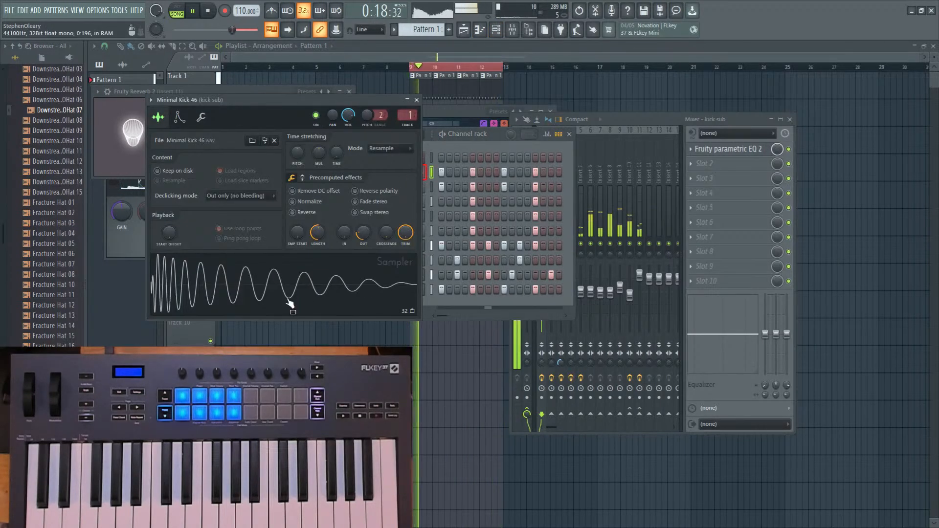
drag(301, 235, 301, 234)
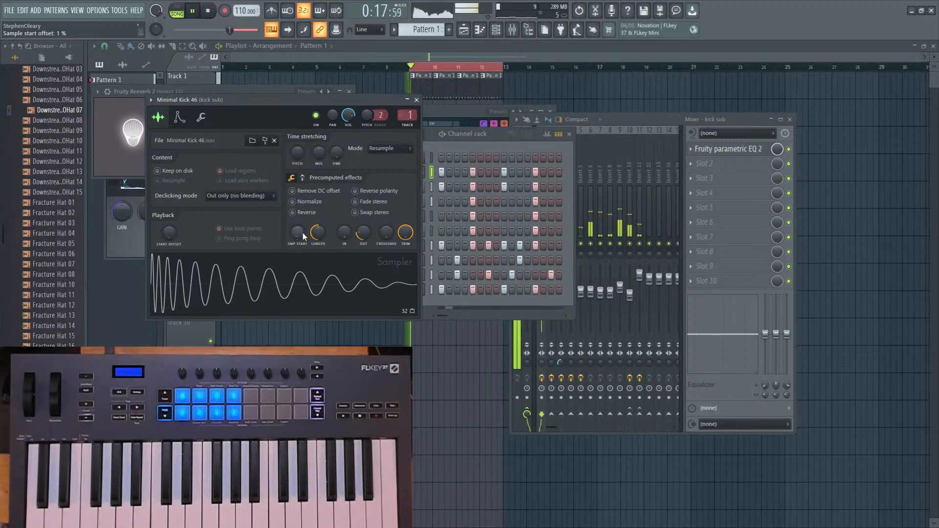
key(space)
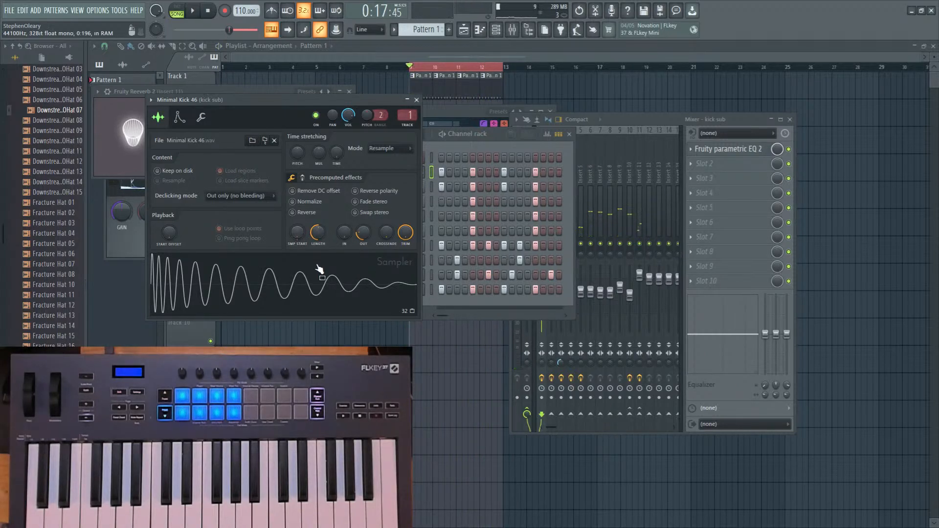
click(415, 99)
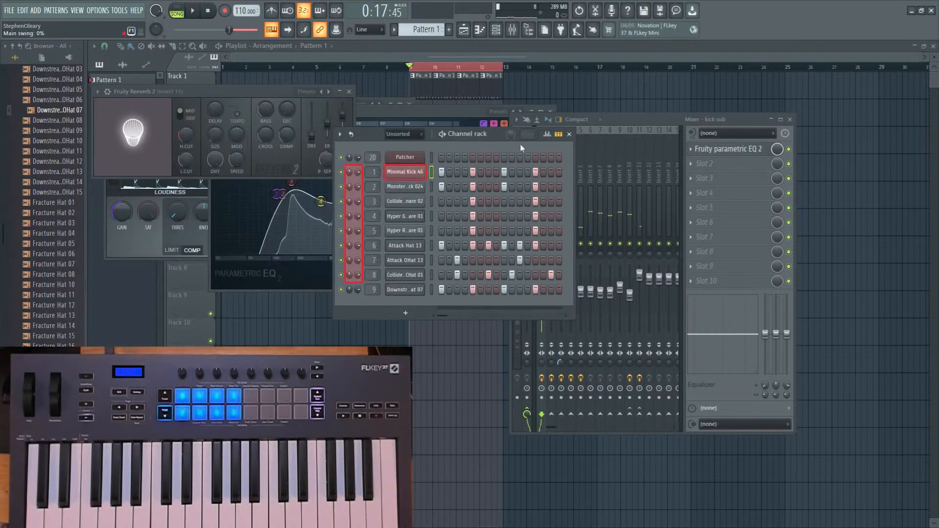
Bring the mixer to the front and play the arrangement briefly to check the kick level.
click(644, 123)
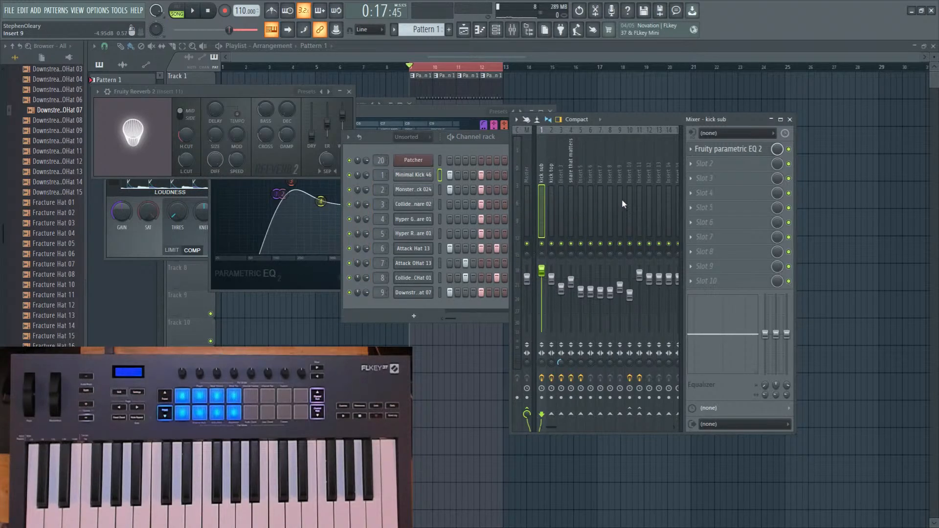
key(space)
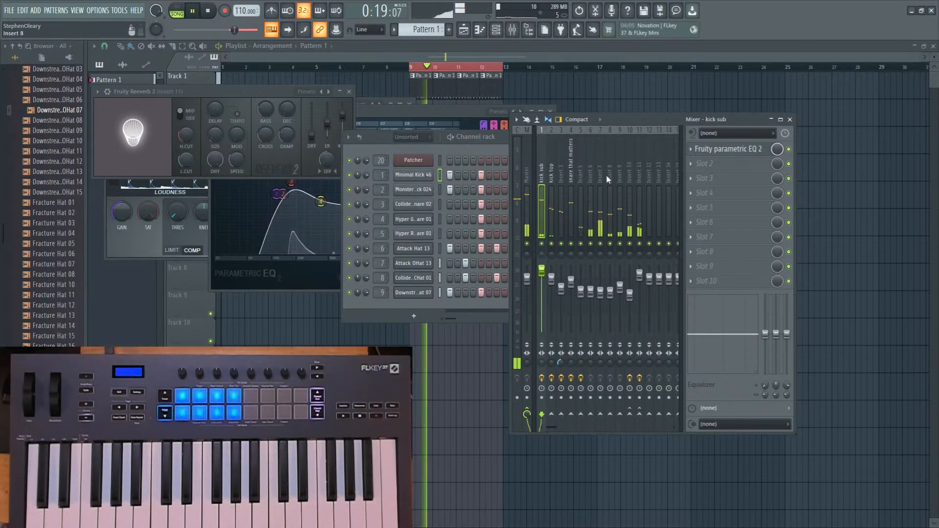
key(space)
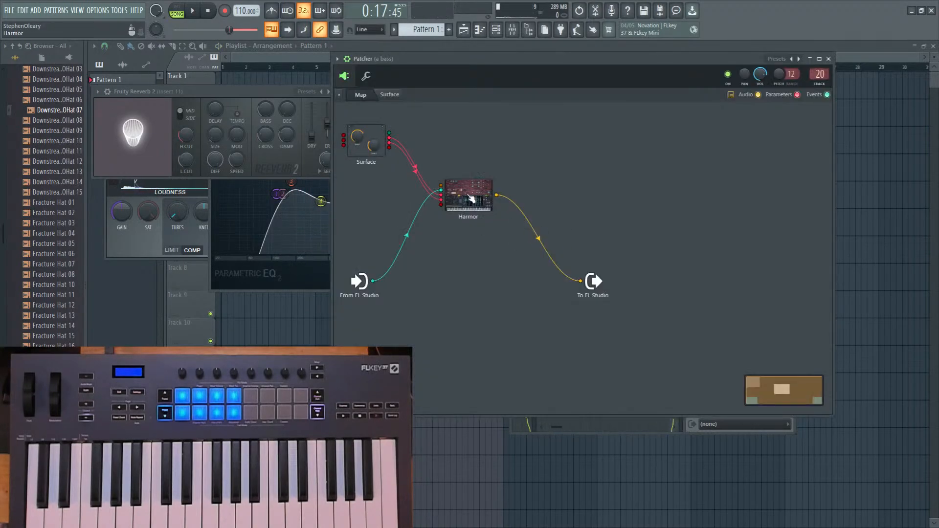
Move the Harmor node aside in the Patcher map, open Harmor and load its Default preset.
drag(469, 195, 537, 201)
double_click(538, 201)
drag(540, 131, 520, 55)
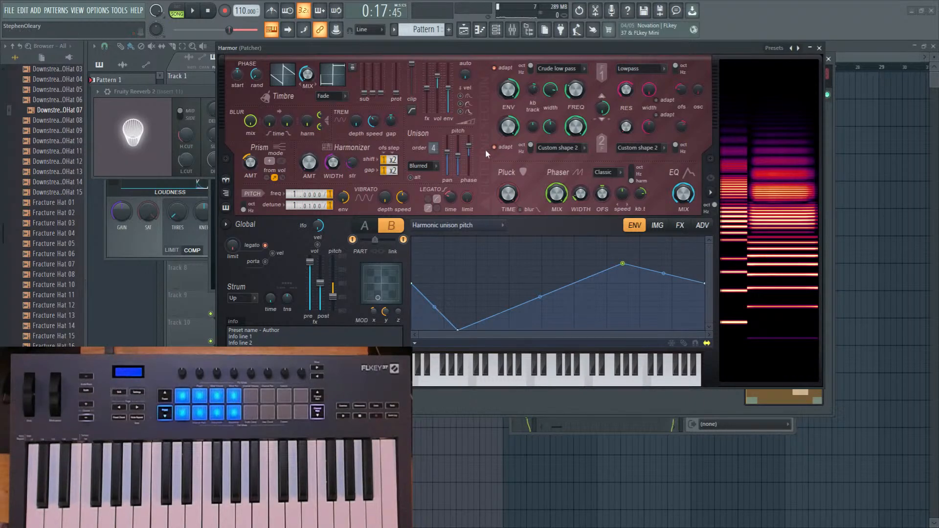
right_click(789, 49)
click(827, 208)
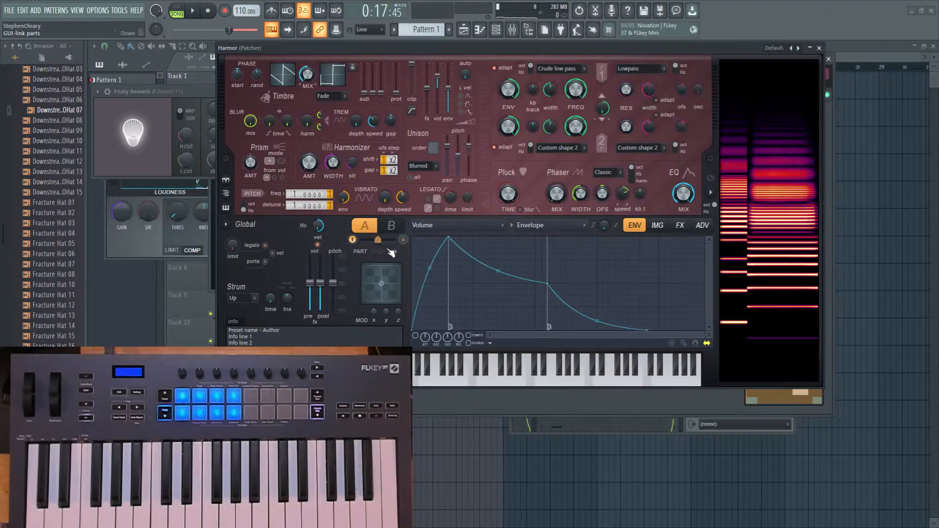
drag(382, 57, 421, 51)
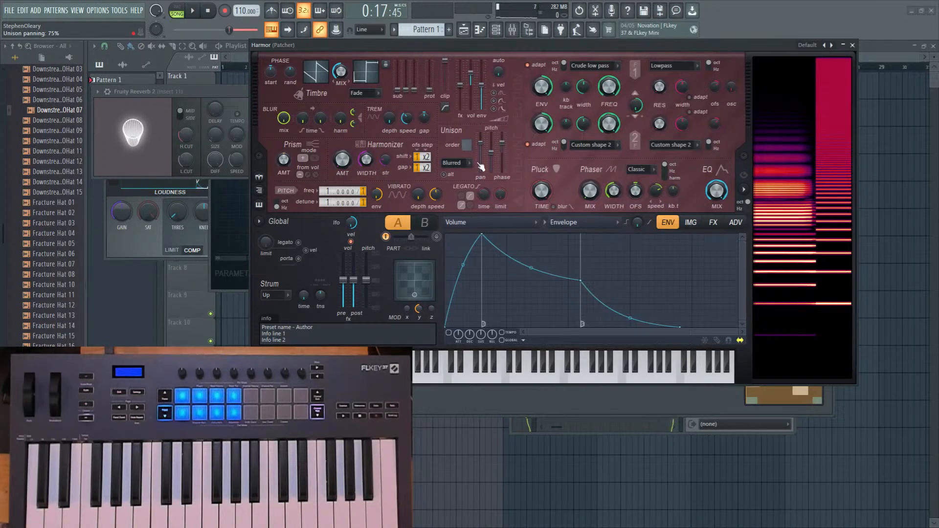
Display the Filter 1 frequency articulator's envelope in Harmor and lower the filter 1 frequency to about 24%.
right_click(612, 88)
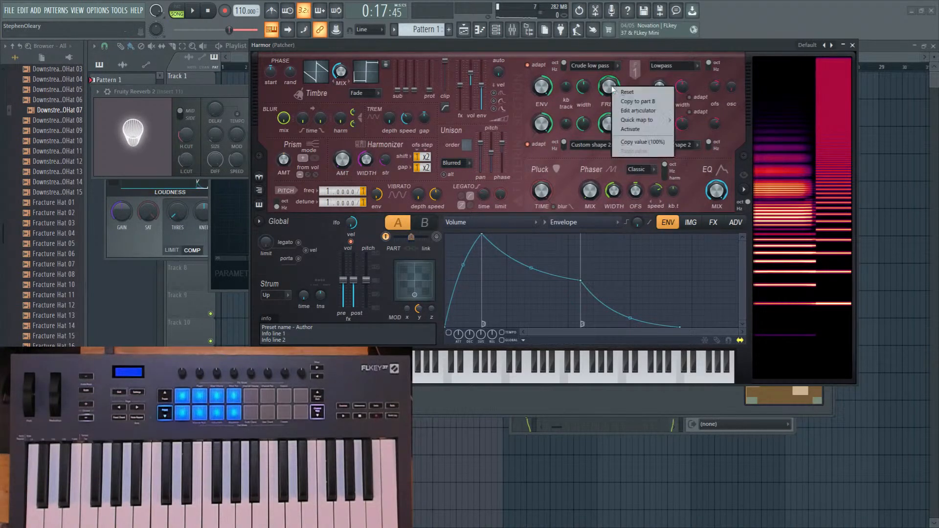
click(626, 112)
click(585, 223)
click(569, 233)
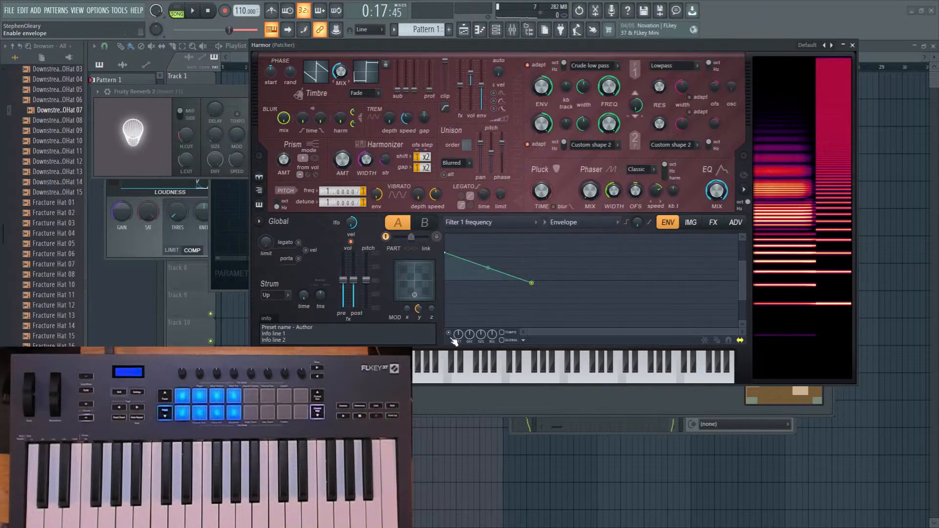
drag(608, 88, 604, 100)
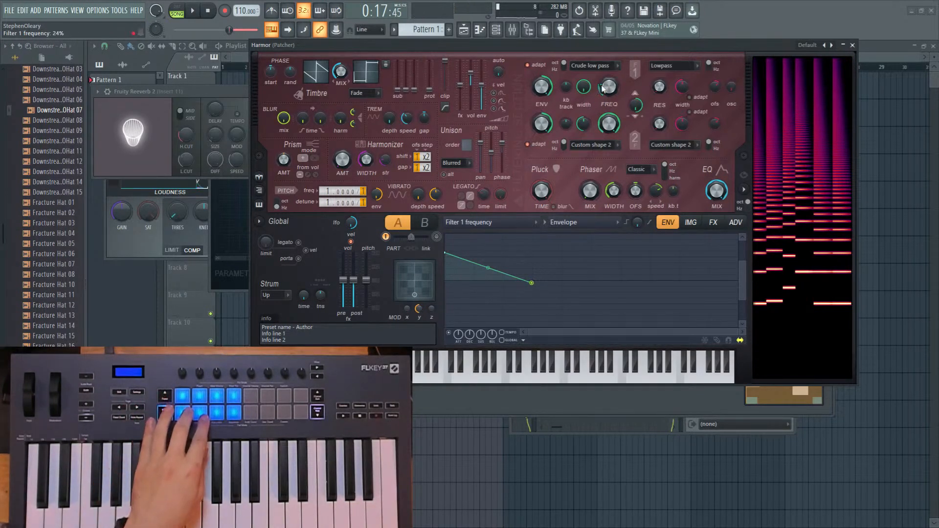
Shape a rising Modulation Y mapping curve for Harmor's Filter 1 frequency.
right_click(608, 91)
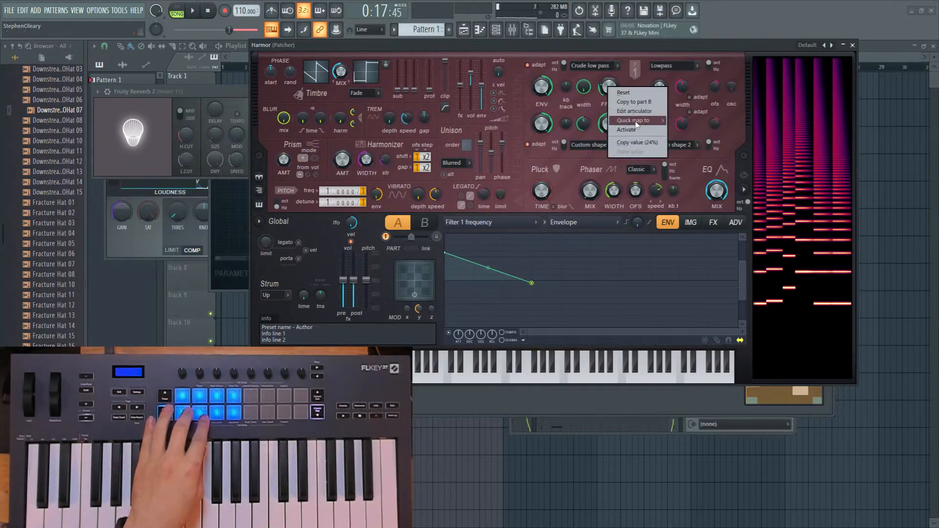
click(580, 224)
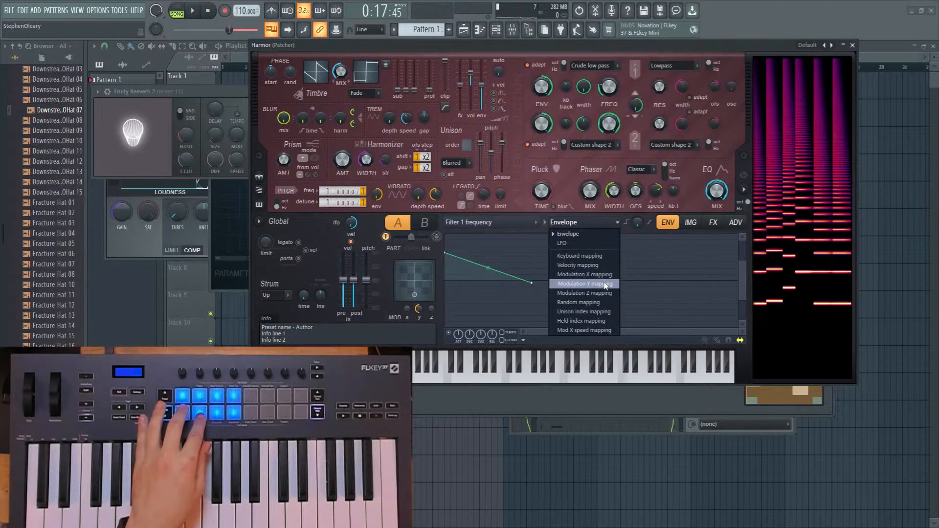
click(606, 284)
drag(740, 279, 740, 243)
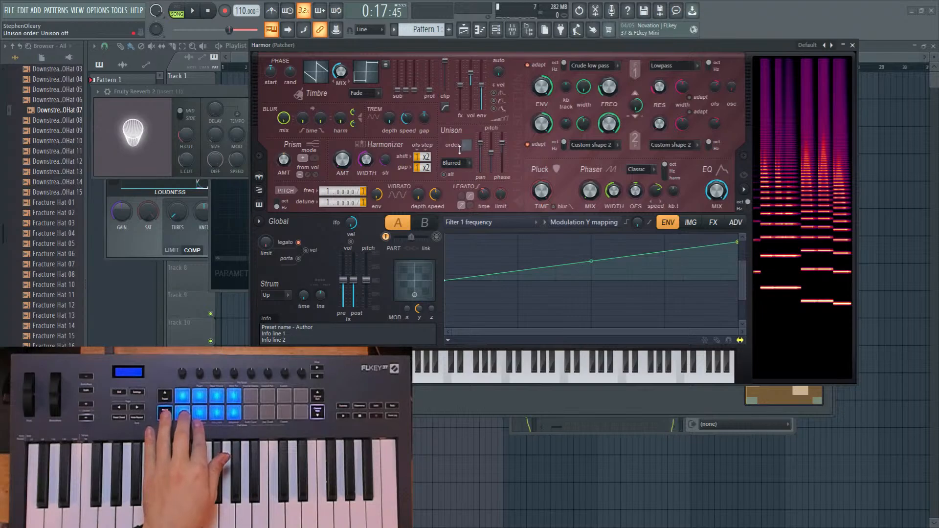
Keep Harmor's unison type at Blurred with an order of 4 and set the distortion type to Log.
click(457, 163)
click(458, 162)
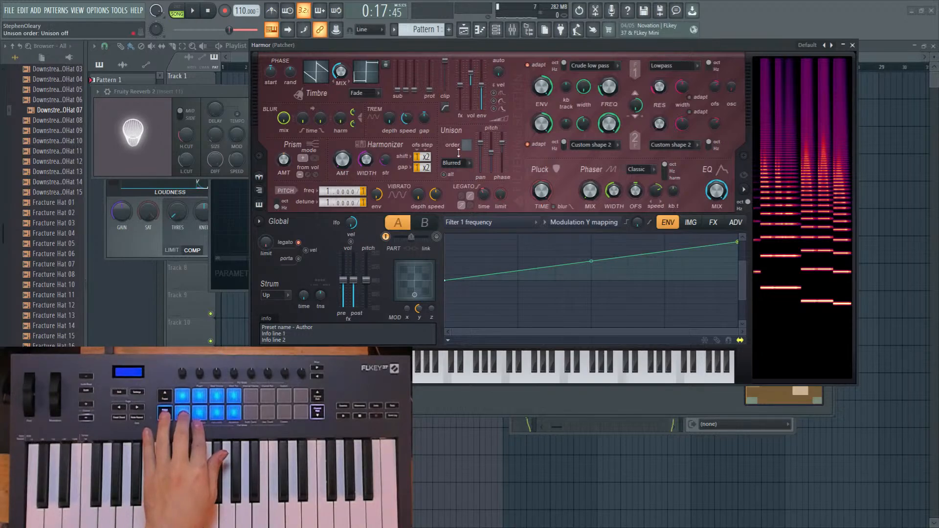
click(714, 223)
click(521, 249)
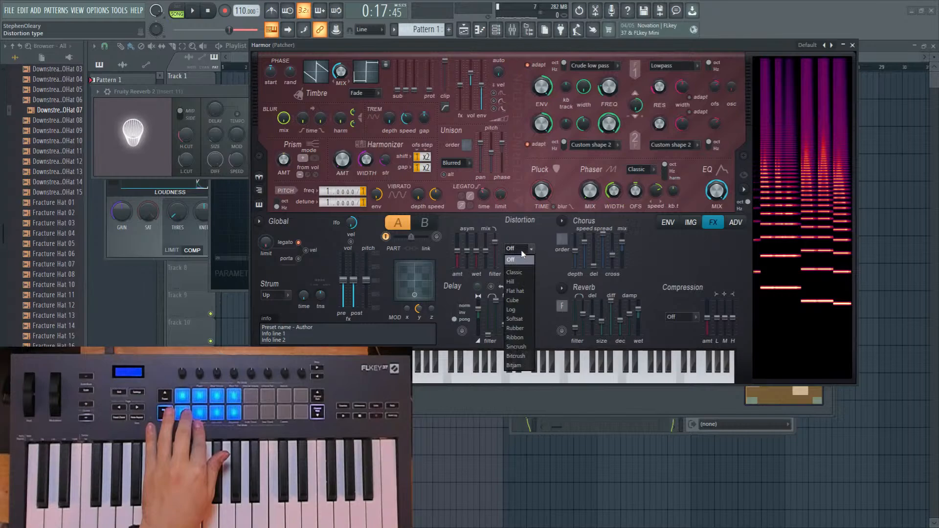
click(522, 311)
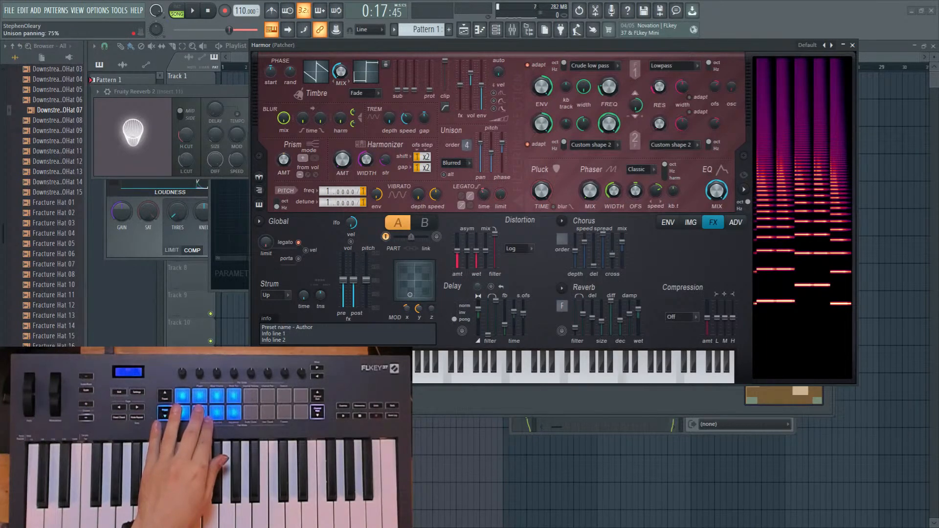
Map Unison pitch thickness to Modulation X with a straight line rising from minimum to maximum.
right_click(496, 142)
click(517, 164)
click(591, 223)
click(592, 223)
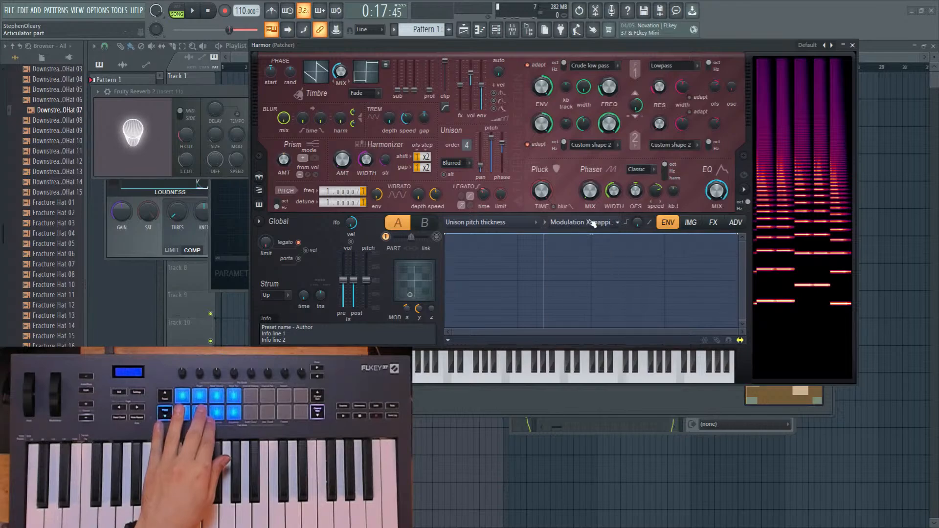
drag(445, 235, 451, 354)
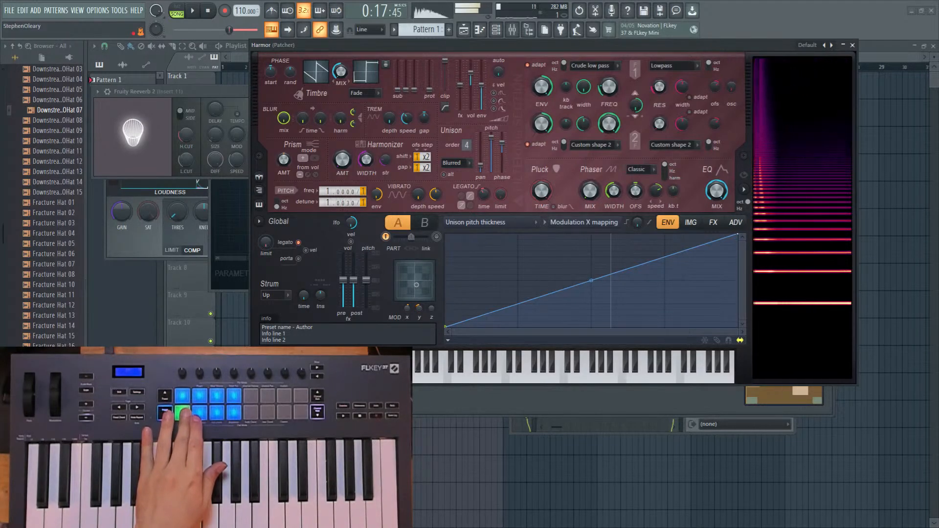
Set Harmor's pitch frequency multiplier to 1.9700/2 with a detune of 1.0300, and show the effects page.
drag(352, 203, 352, 195)
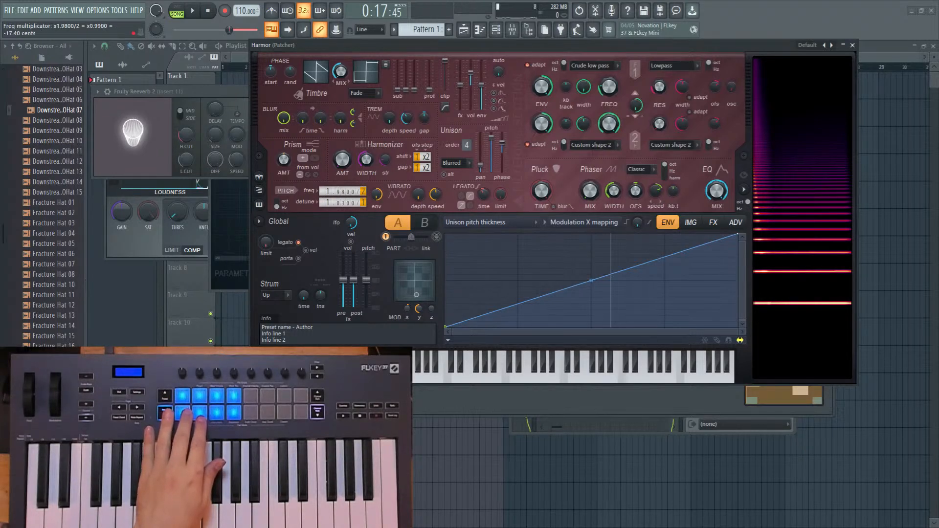
click(713, 223)
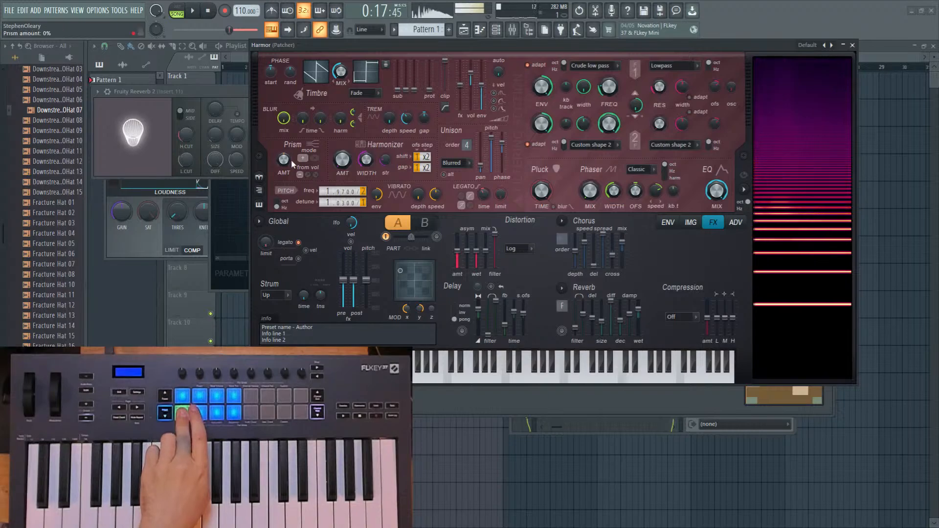
Open the Harmonic prism shape in Harmor's envelope editor and raise its end point into a gently rising curve.
click(660, 225)
click(489, 222)
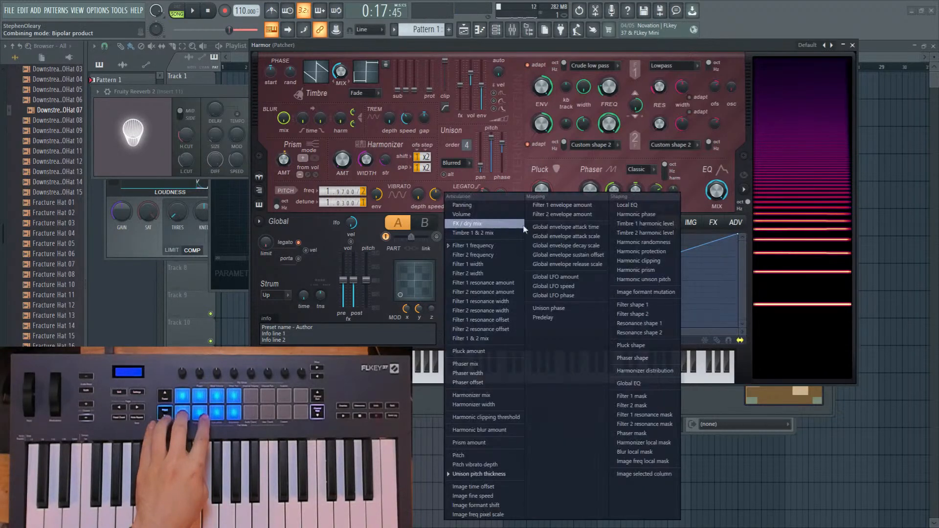
click(636, 273)
click(717, 341)
drag(447, 274, 821, 231)
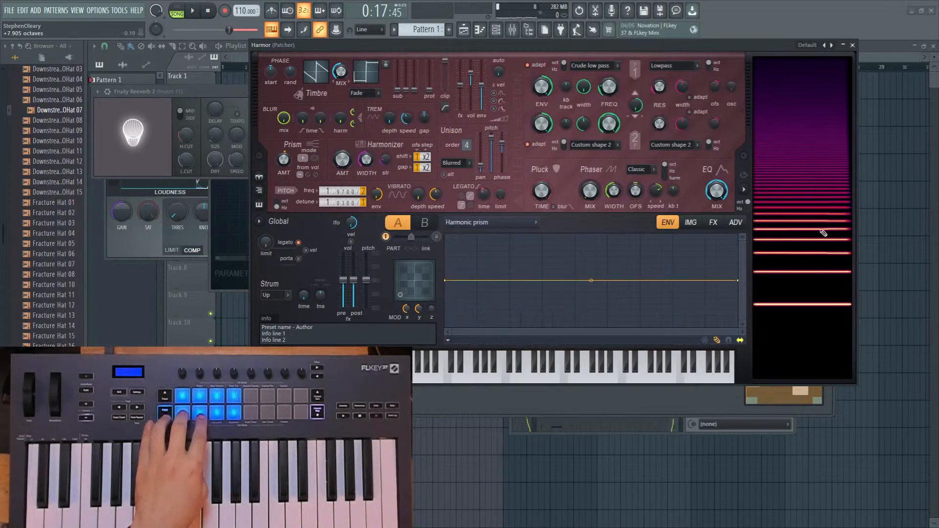
drag(740, 282, 734, 247)
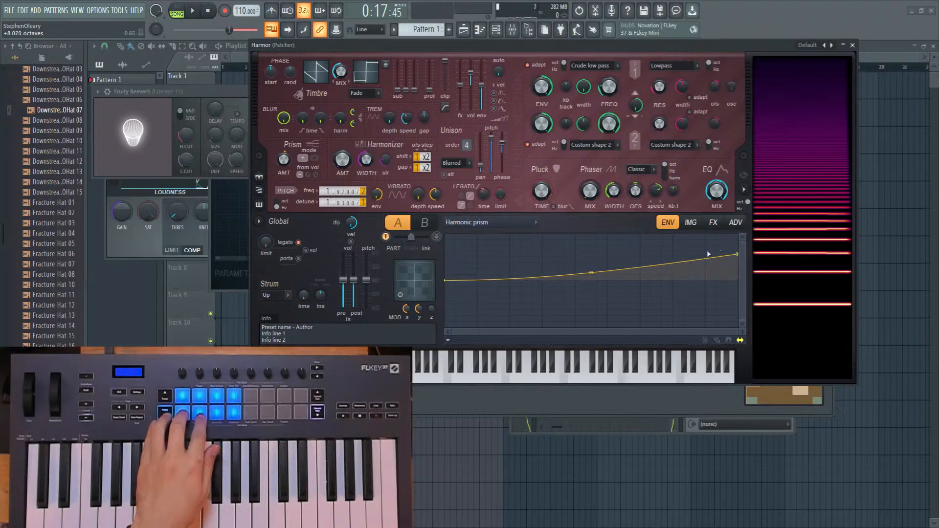
Add points to the Harmonic prism curve, forming a low hump followed by jagged peaks and dips across the upper harmonics.
right_click(551, 257)
right_click(592, 269)
right_click(644, 254)
right_click(672, 247)
right_click(704, 242)
right_click(643, 272)
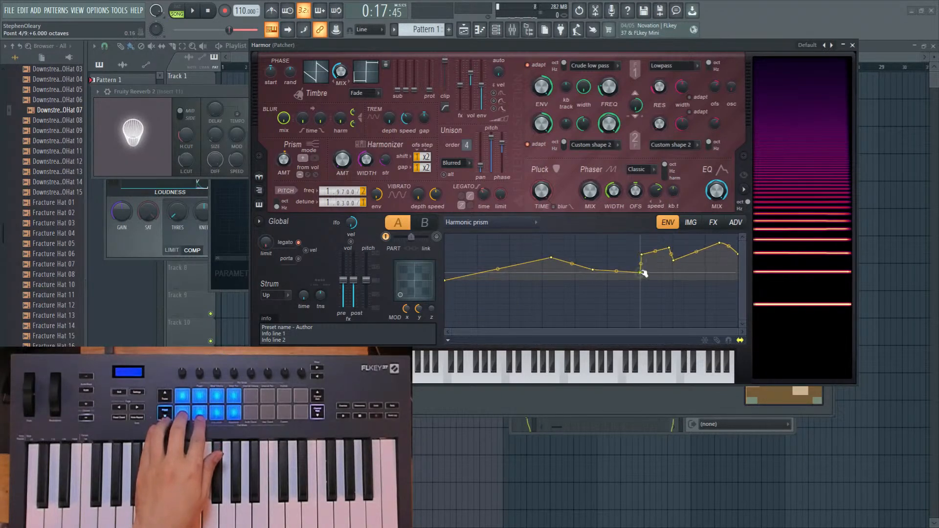
right_click(676, 261)
right_click(724, 273)
drag(696, 247, 637, 241)
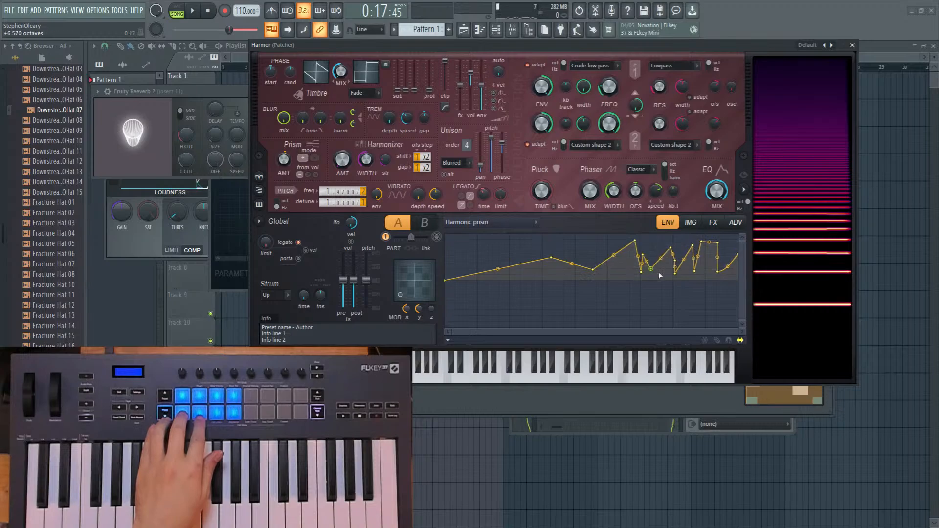
right_click(666, 314)
right_click(726, 313)
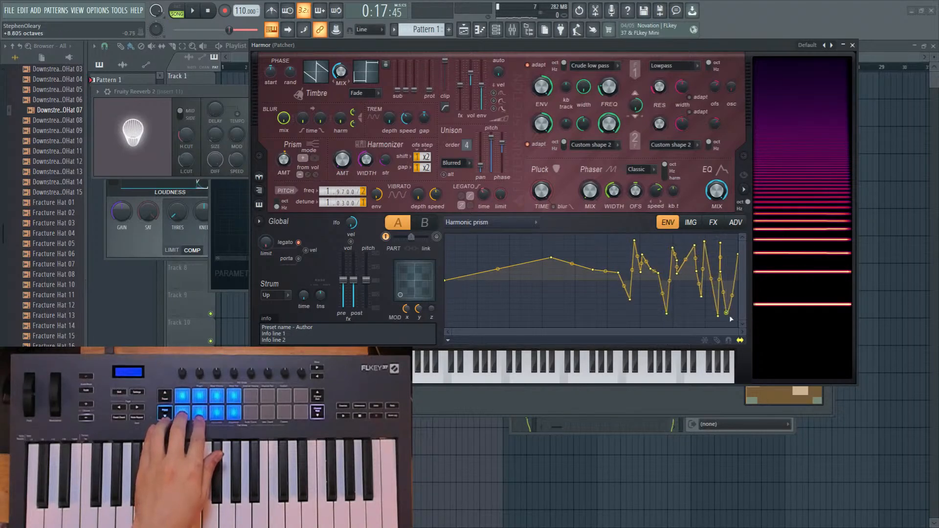
drag(533, 271, 531, 273)
right_click(507, 275)
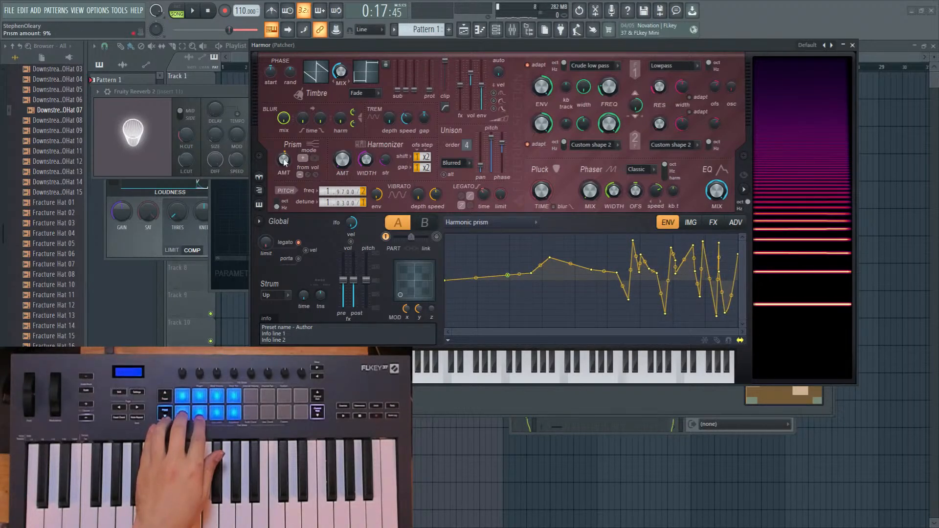
Reorder Harmor's units so Filter 1 precedes Prism and Phaser precedes Filter 2, and return to the Harmonic prism curve.
click(736, 223)
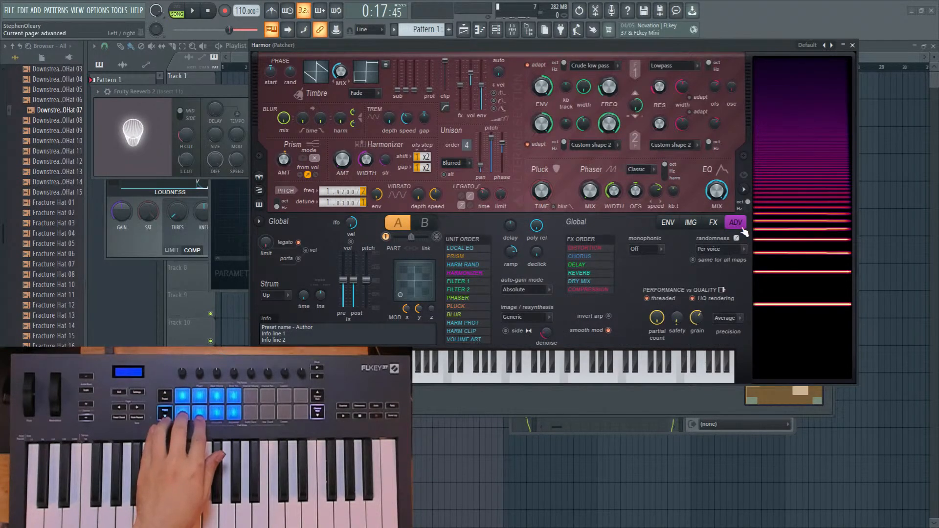
click(713, 222)
click(735, 222)
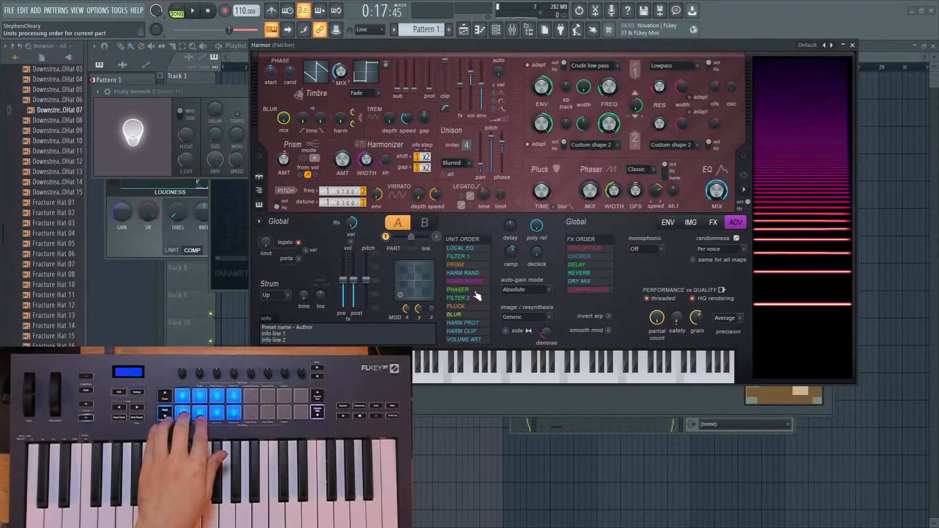
click(691, 222)
click(668, 223)
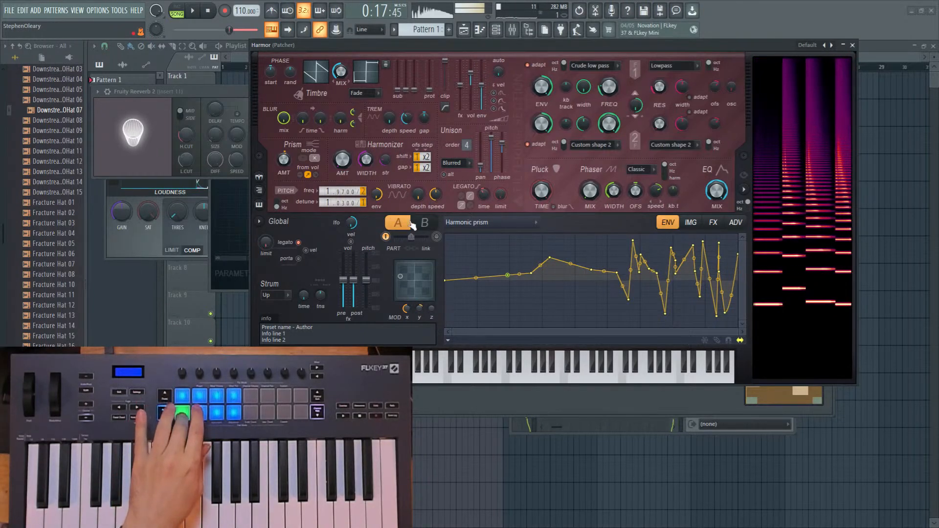
Lower Harmor's global pitch slider.
drag(366, 280, 365, 297)
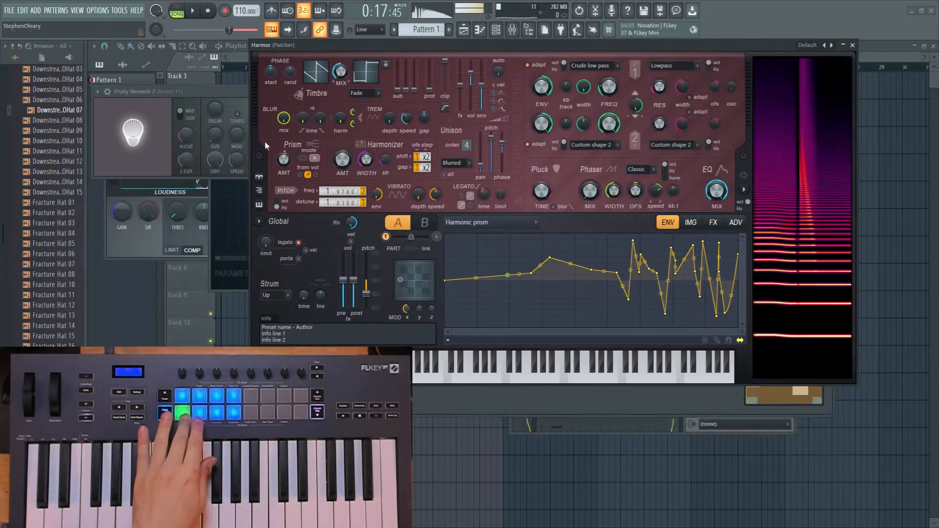
Edit Prism amount's Modulation X mapping and lower its start point to near the centre line, making a rising ramp.
right_click(288, 161)
click(311, 184)
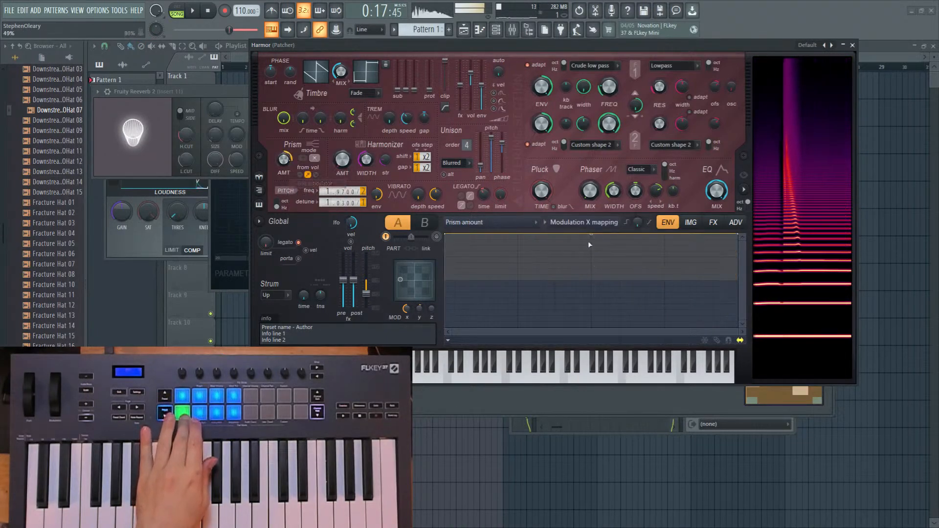
click(598, 223)
click(597, 223)
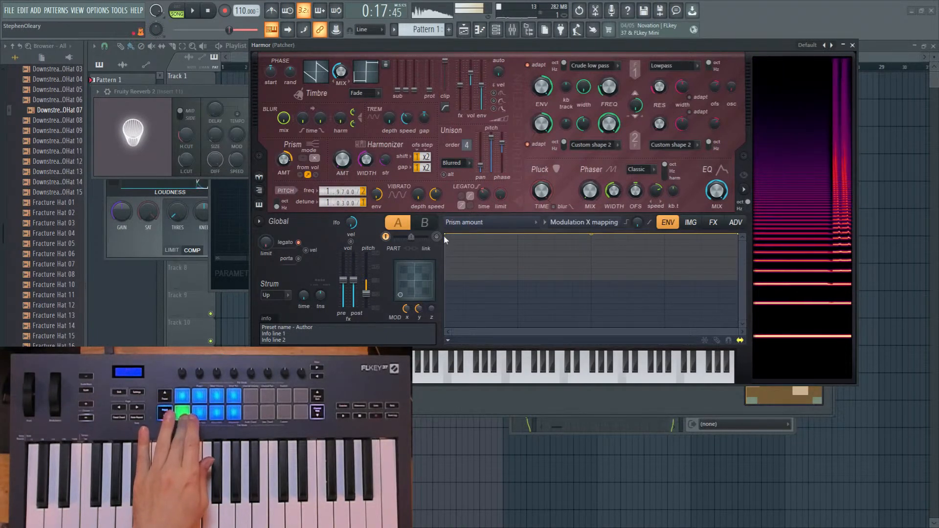
drag(444, 236, 451, 278)
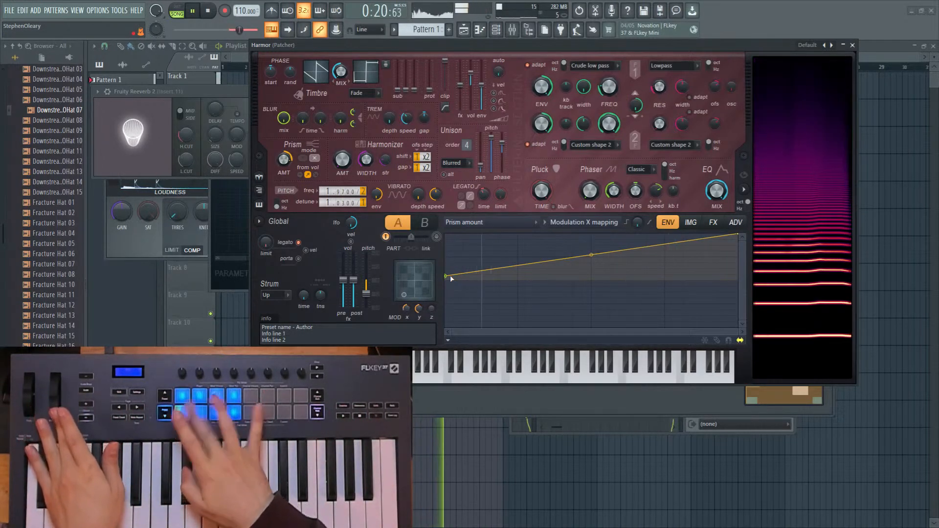
Give Unison pitch thickness a short, steeply decaying envelope, and set Harmor's pitch to freq 1.9900 and detune 1.0100.
right_click(503, 141)
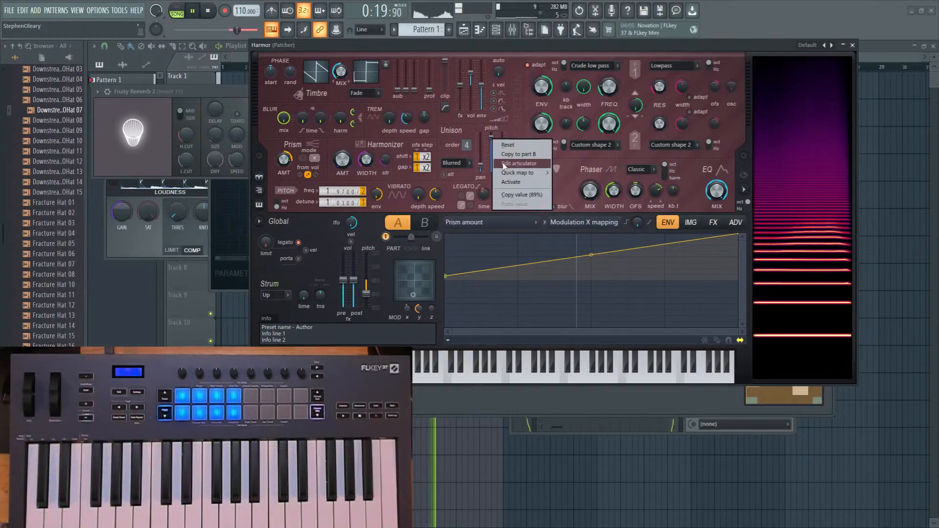
click(503, 165)
click(584, 222)
click(582, 235)
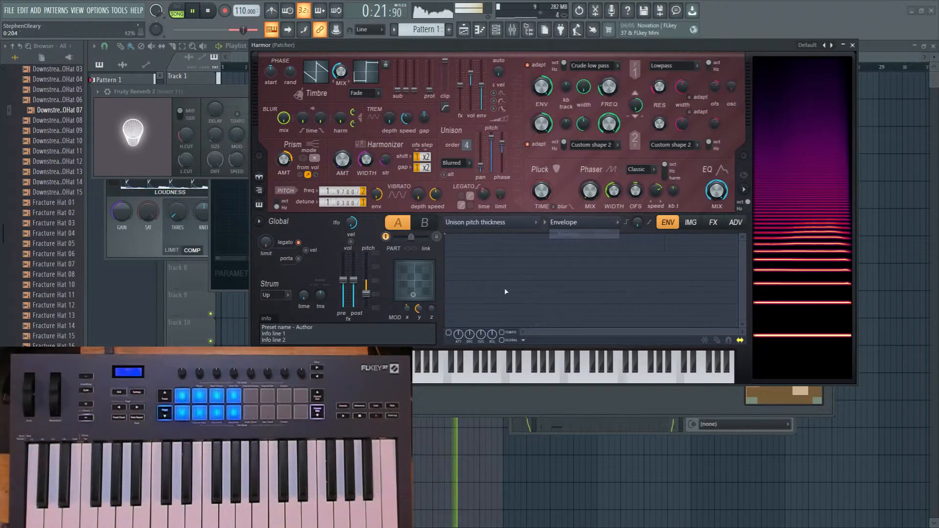
drag(469, 276, 470, 308)
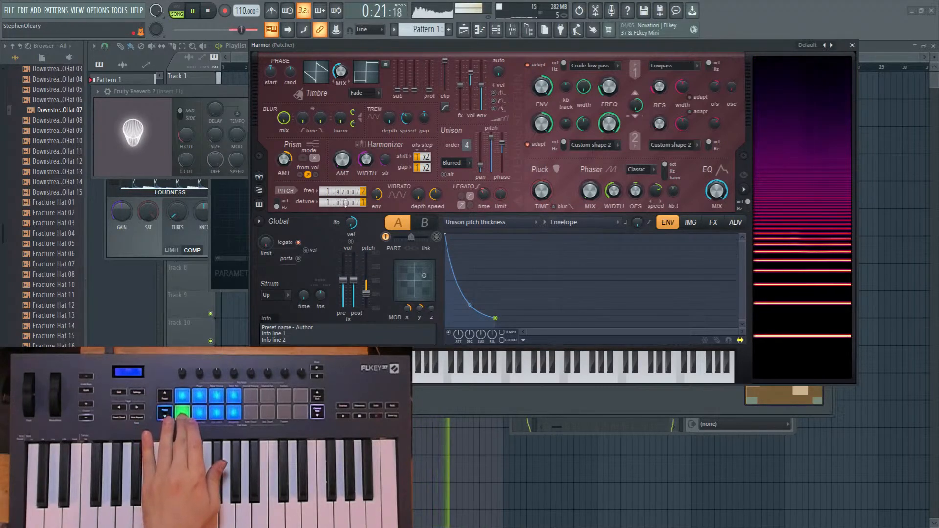
drag(343, 203, 343, 205)
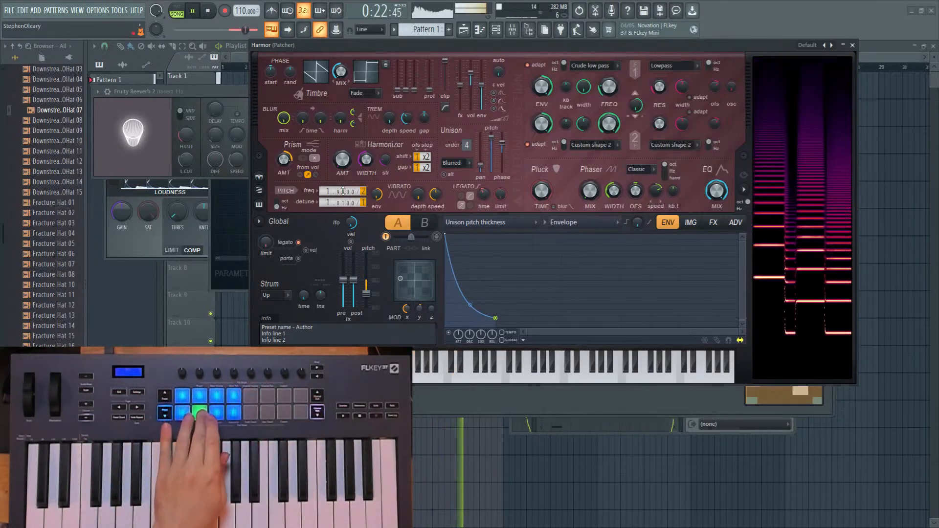
Edit Filter 1 frequency's Modulation Y mapping and raise its end point to the maximum.
right_click(608, 86)
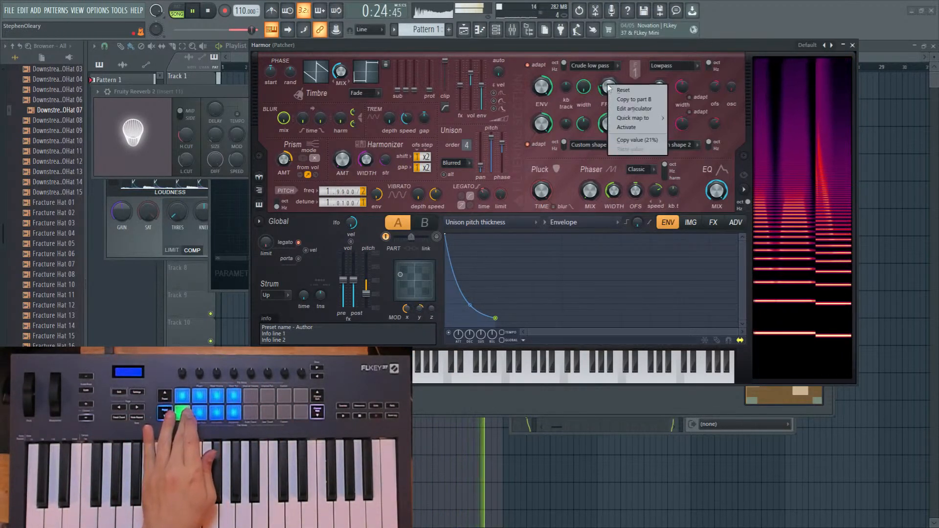
click(621, 91)
click(566, 222)
click(580, 283)
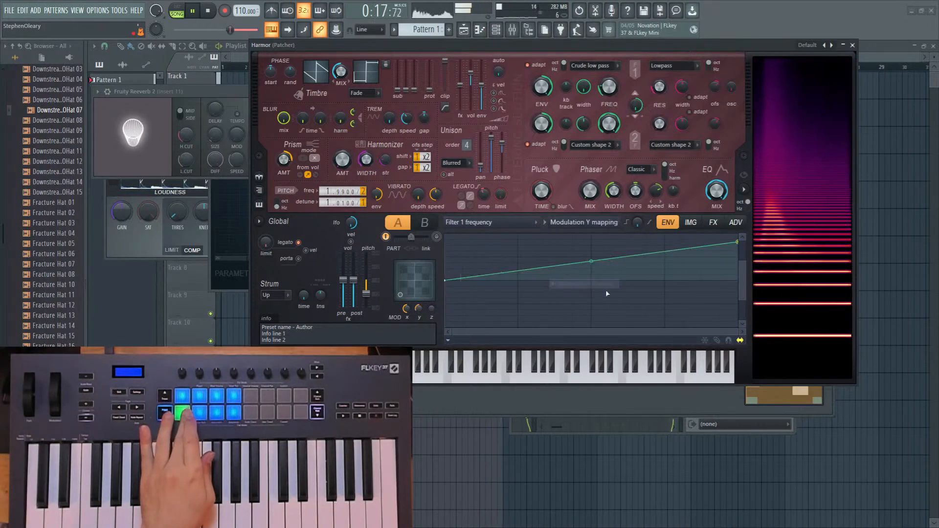
drag(732, 248, 735, 236)
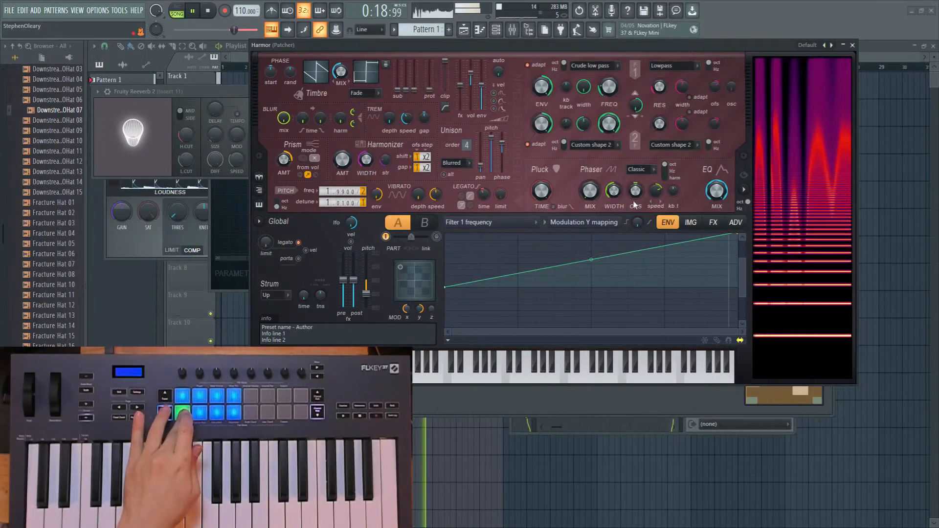
Set the Phaser to harm mode with its mix raised, and bring up Phaser width's Modulation Y mapping.
click(673, 178)
drag(613, 191, 613, 208)
right_click(613, 191)
click(632, 216)
click(590, 229)
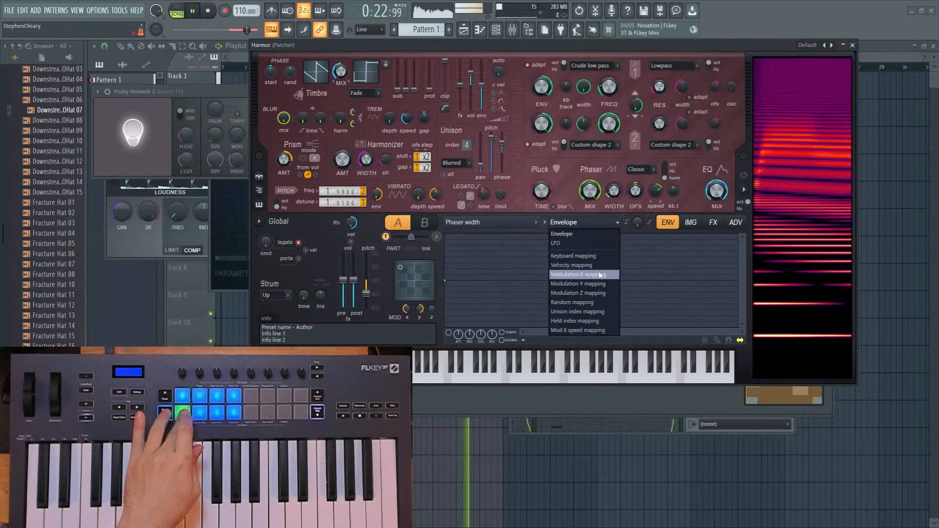
click(582, 281)
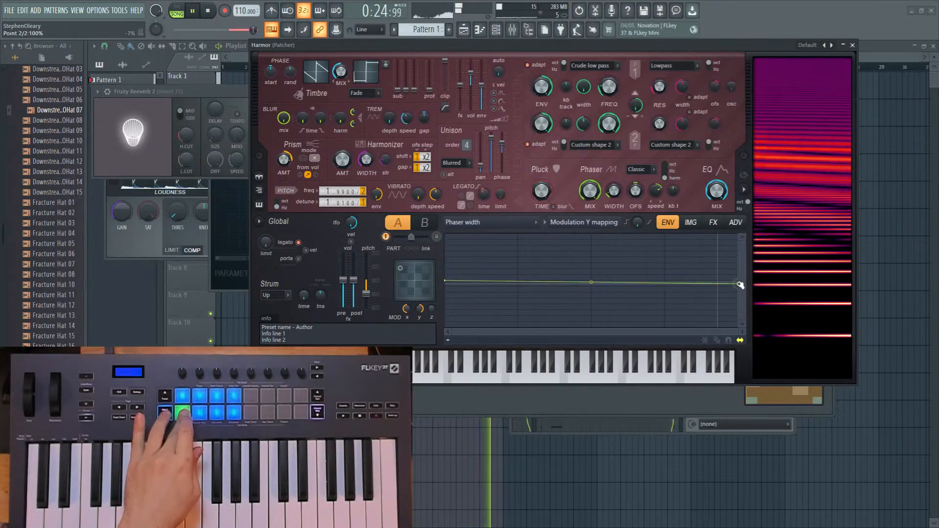
Switch Phaser width to Modulation X mapping and raise its end point to about 35%.
click(606, 222)
click(611, 275)
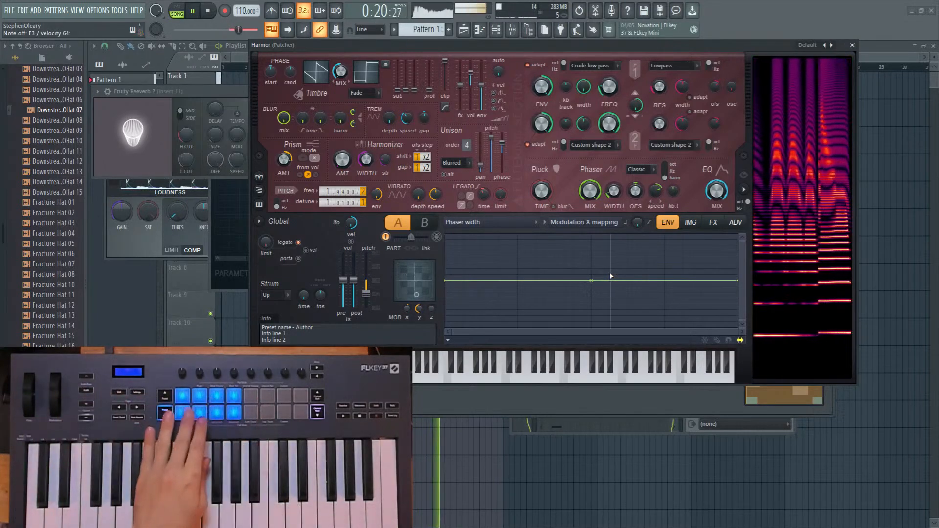
drag(737, 280, 740, 263)
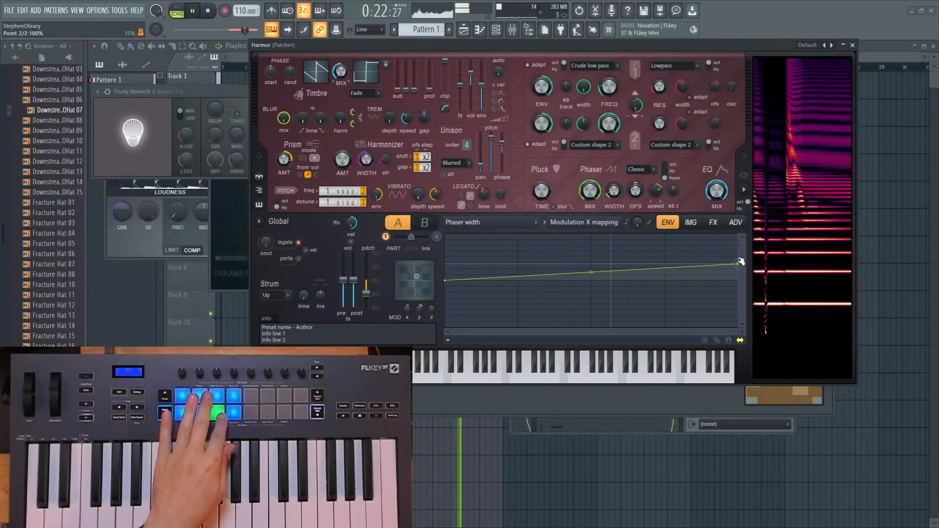
Edit Phaser offset's Modulation X mapping and raise its end point about halfway to the maximum.
right_click(614, 192)
right_click(636, 188)
click(665, 210)
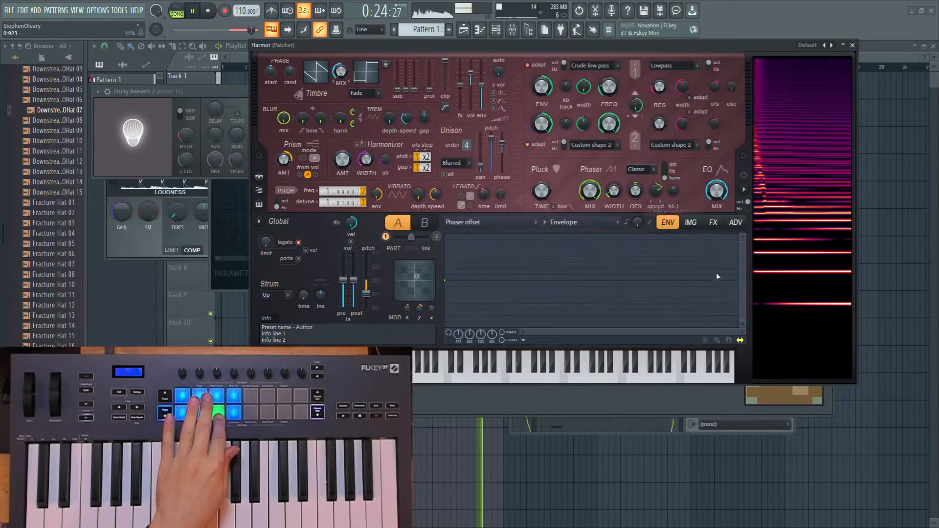
click(576, 226)
click(568, 272)
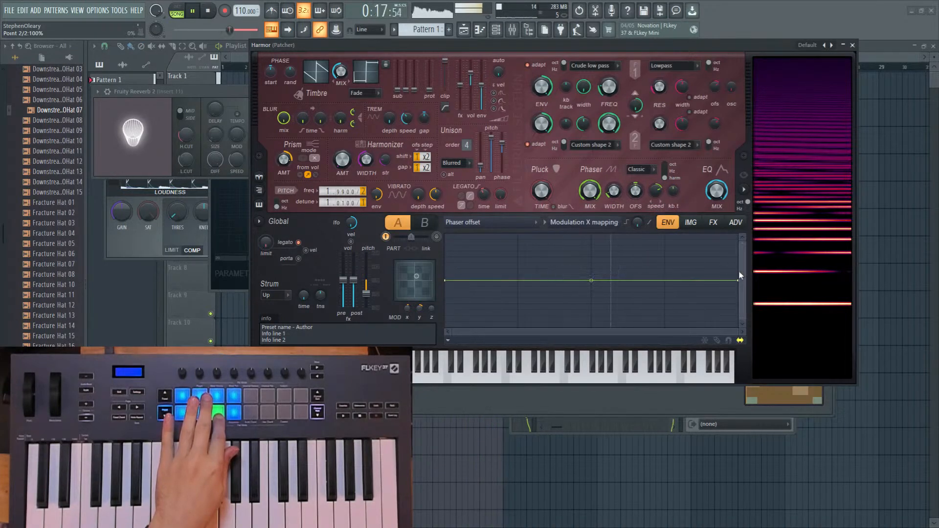
drag(739, 274, 736, 256)
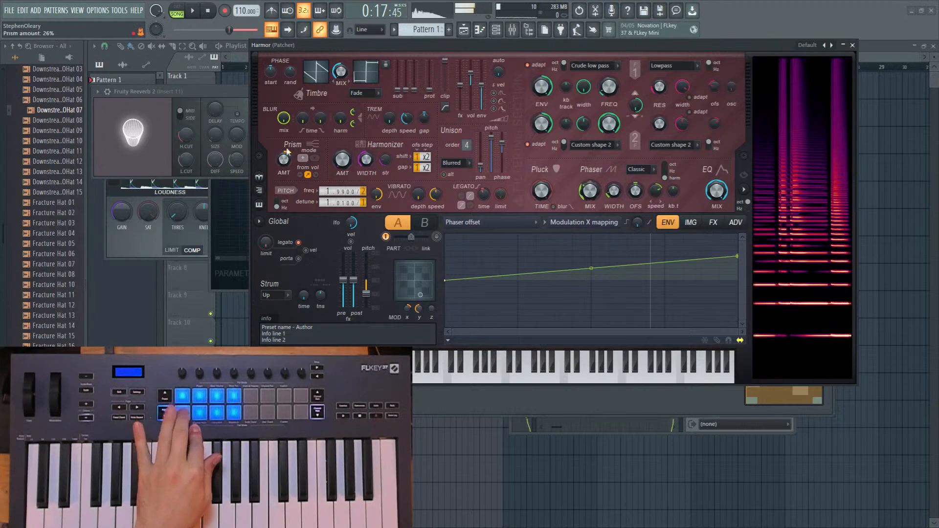
Set Harmor's unison type to Uniform and lower the unison phase.
click(736, 222)
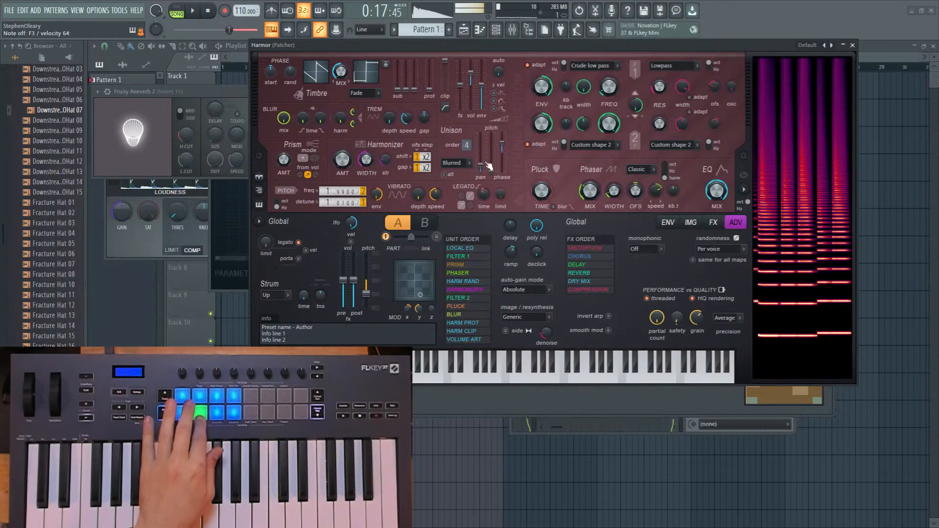
click(462, 194)
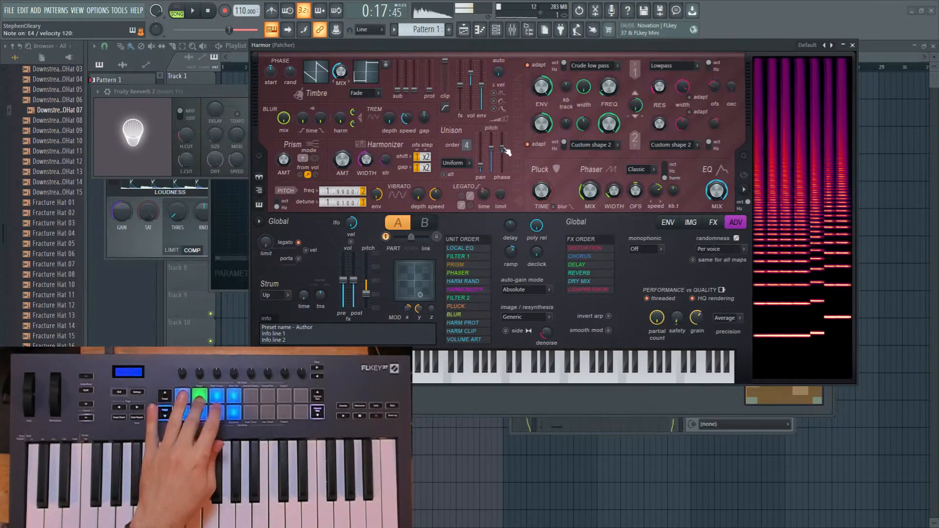
drag(506, 152, 506, 162)
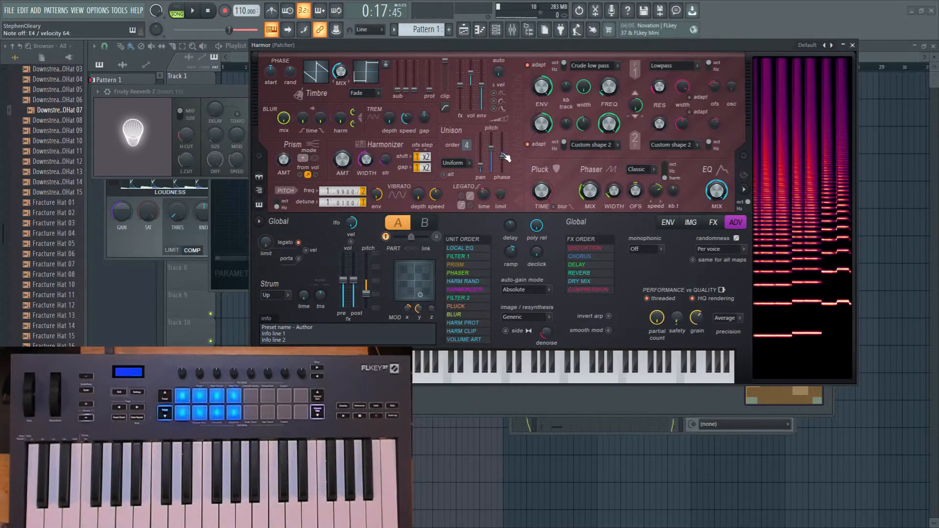
Edit Unison phase's Random mapping and lower its end point slightly below the maximum.
right_click(505, 159)
click(537, 186)
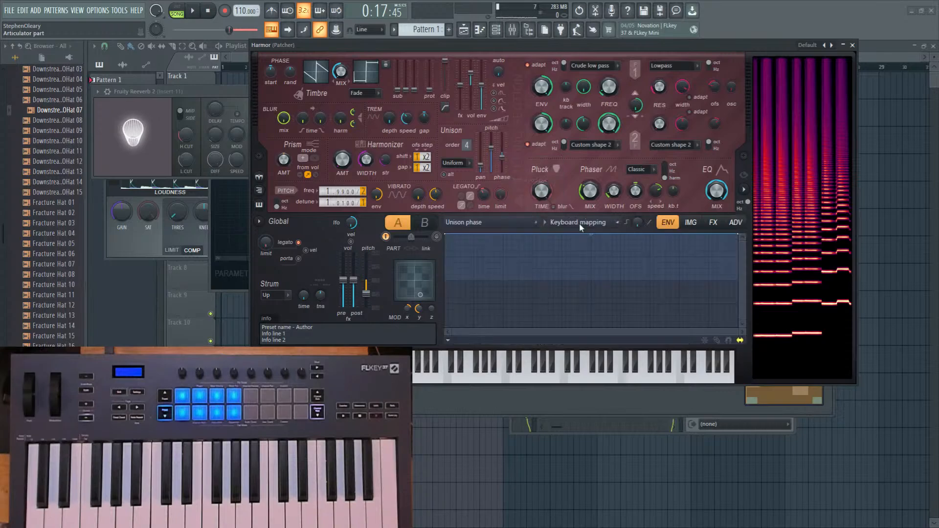
click(582, 222)
click(577, 281)
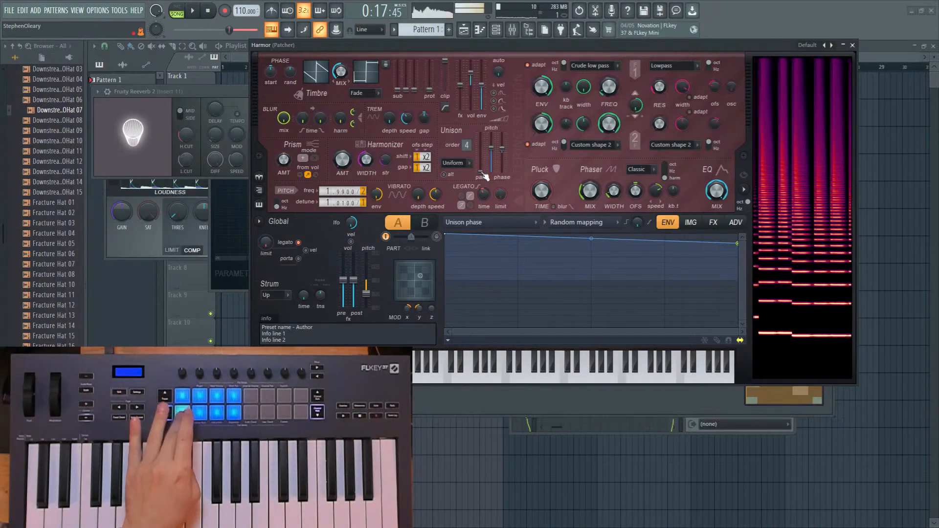
Set Harmor's randomness to Per unison voice and return to the Unison phase mapping.
click(736, 222)
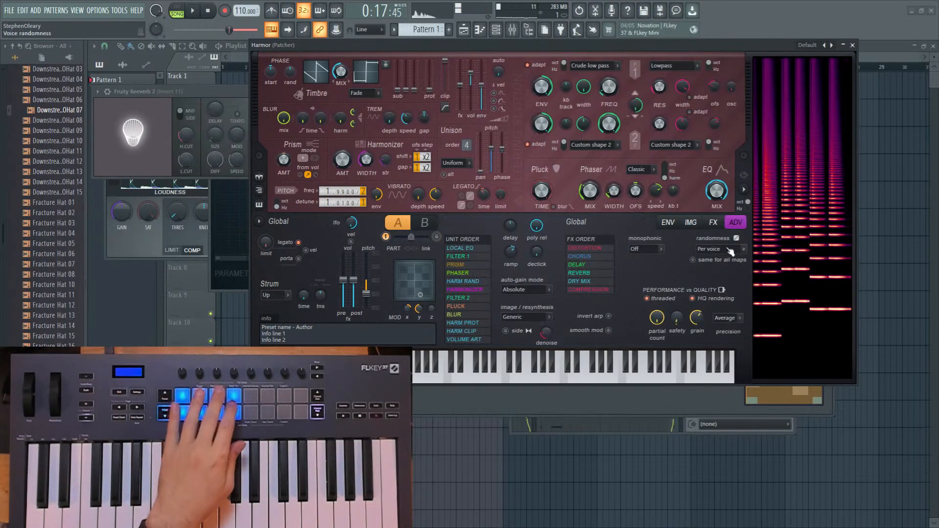
click(728, 292)
click(668, 223)
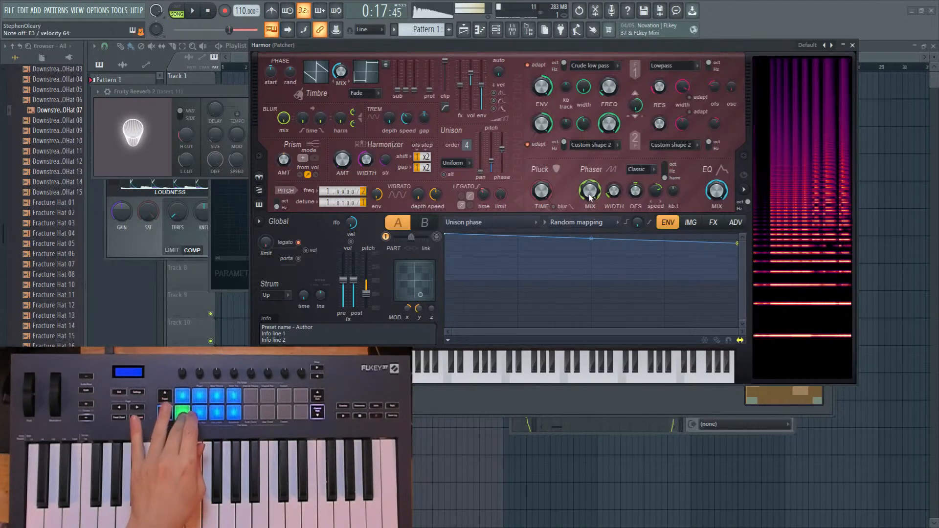
Turn Harmor's distortion off for comparison and set its type back to Log.
click(712, 224)
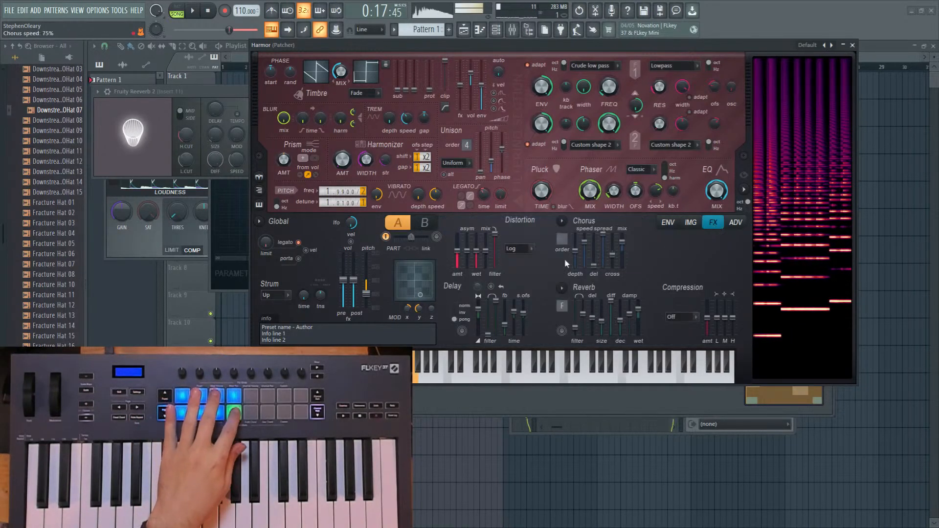
click(518, 248)
click(518, 261)
click(531, 250)
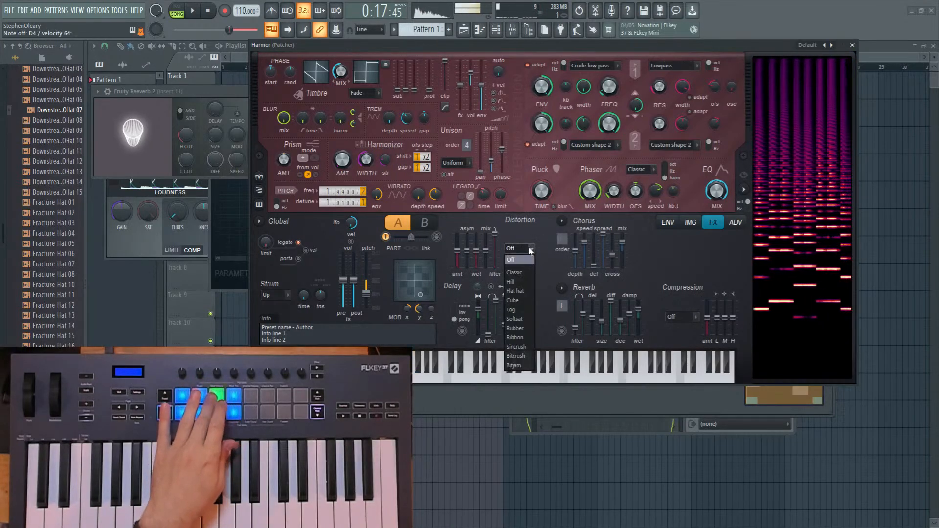
click(520, 310)
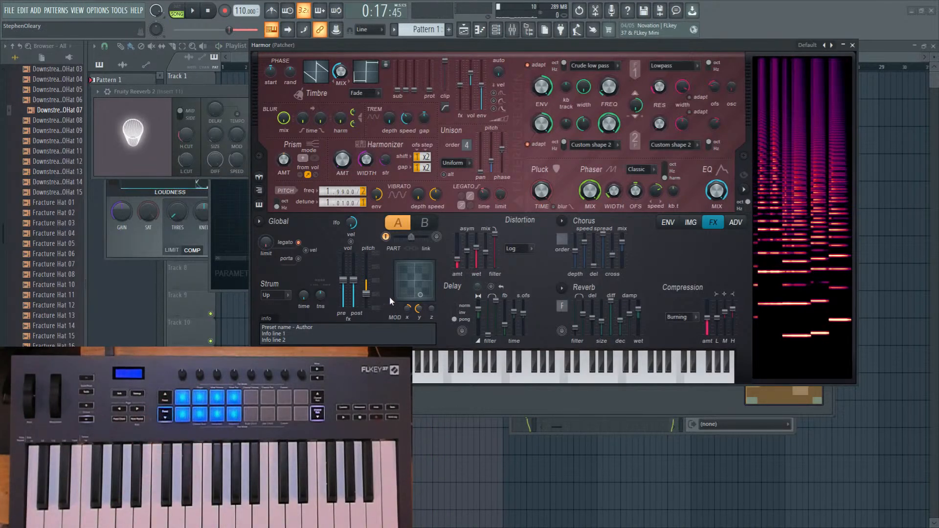
Inspect the Fruity Limiter on the "a bass" mixer track while the song plays, and return to Harmor in Patcher.
click(512, 30)
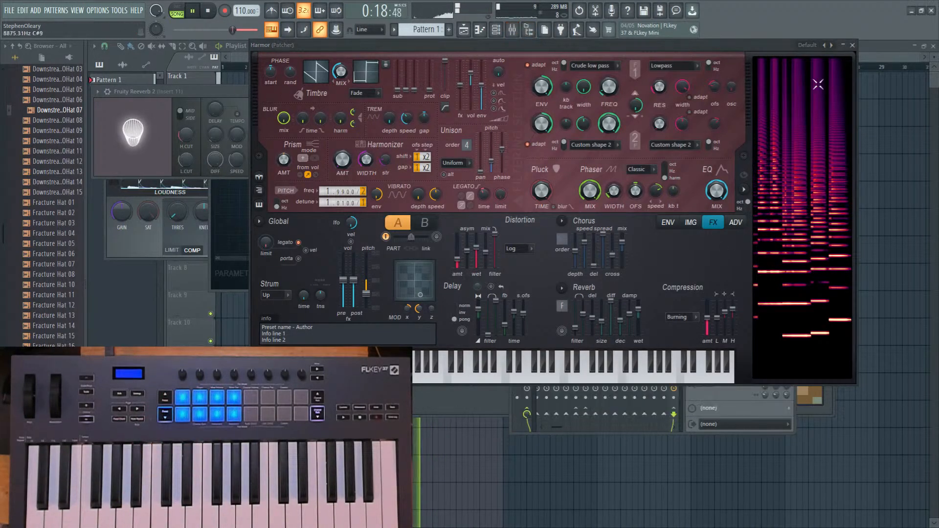
click(853, 45)
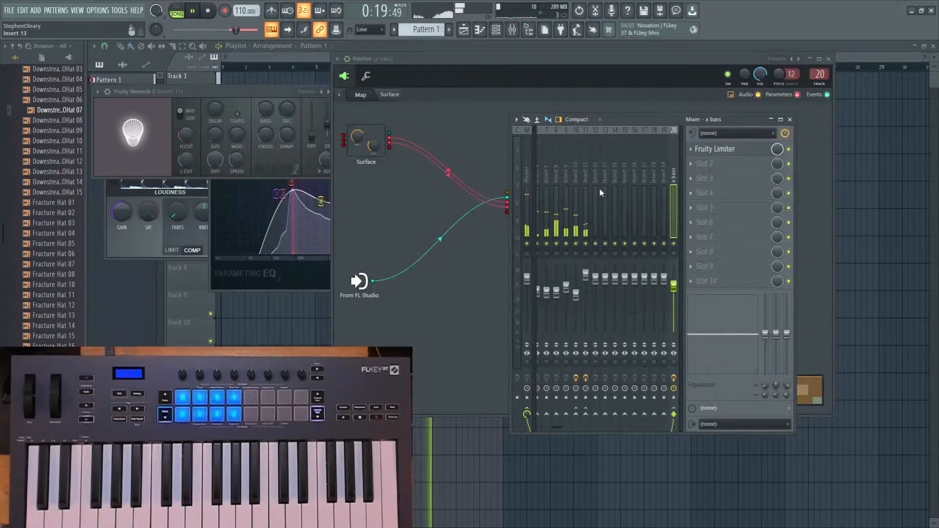
click(728, 150)
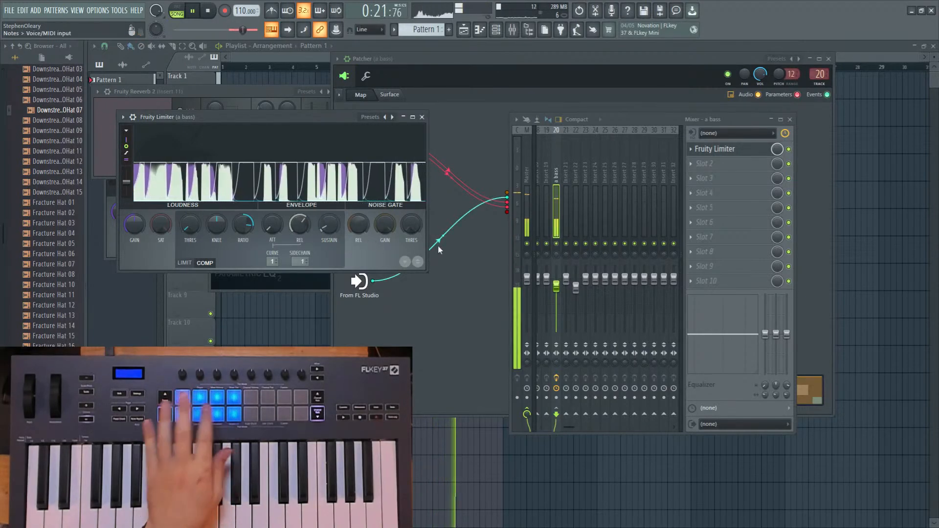
click(727, 151)
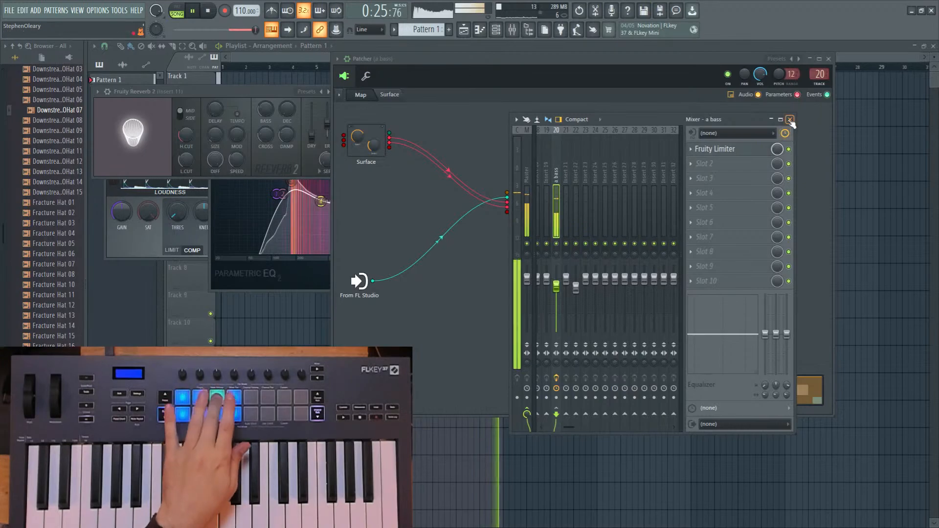
click(790, 119)
click(534, 203)
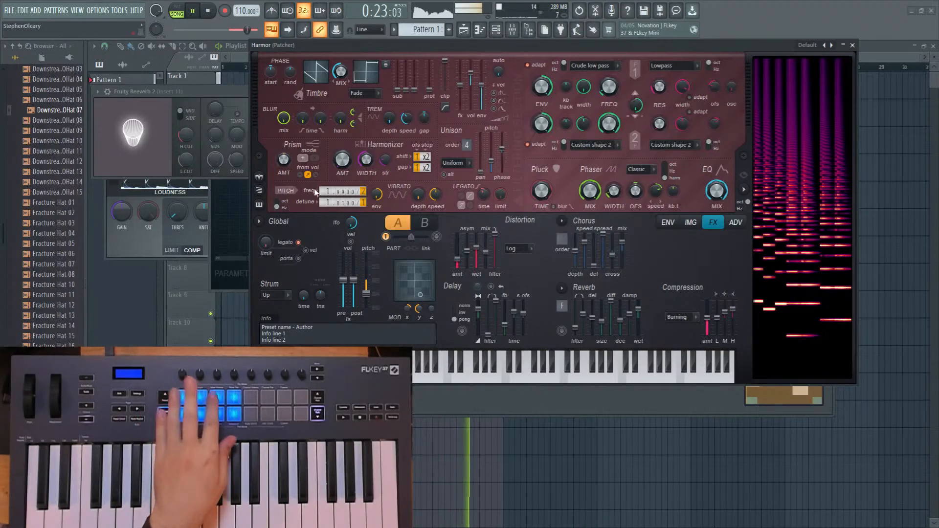
Raise Harmor's second Blur time setting, show the advanced settings and stop playback.
drag(321, 118, 321, 97)
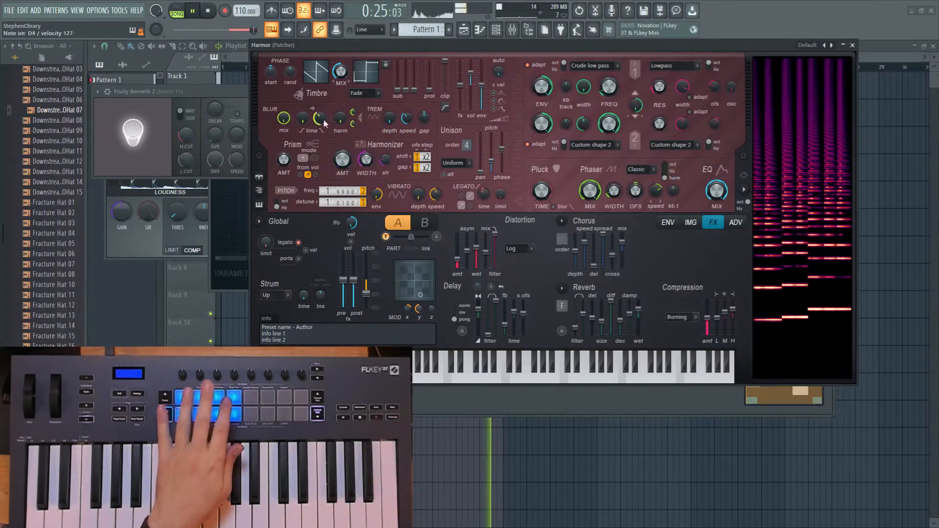
click(737, 221)
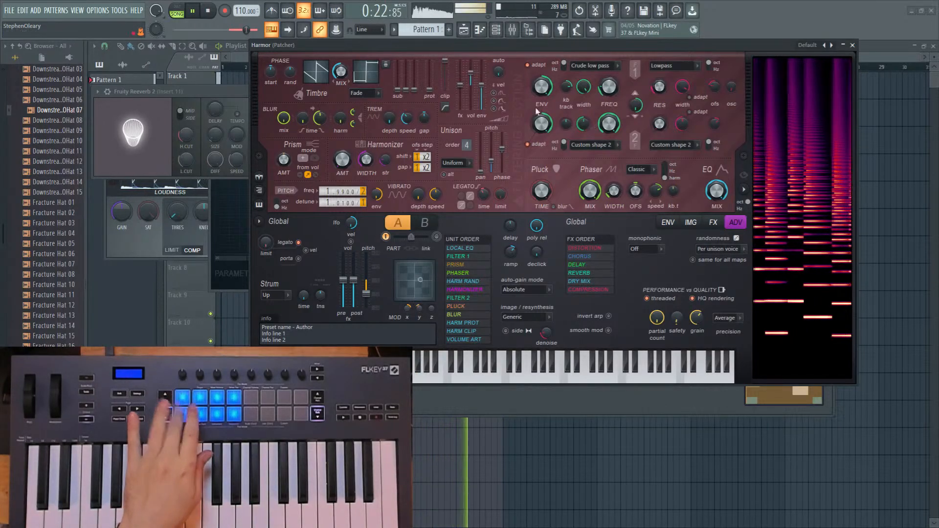
click(211, 12)
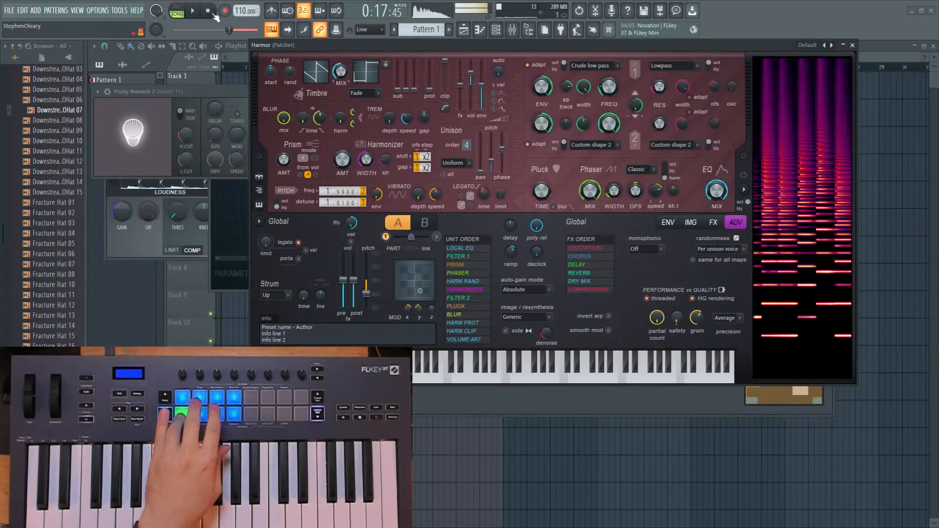
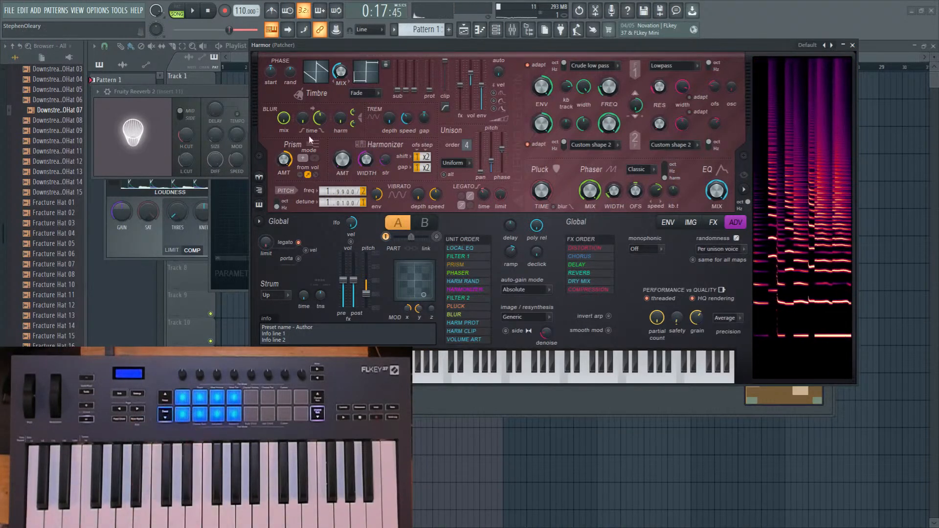
Lower the start of Harmor's Prism amount velocity mapping so the curve ramps upward.
right_click(288, 161)
click(325, 184)
click(609, 224)
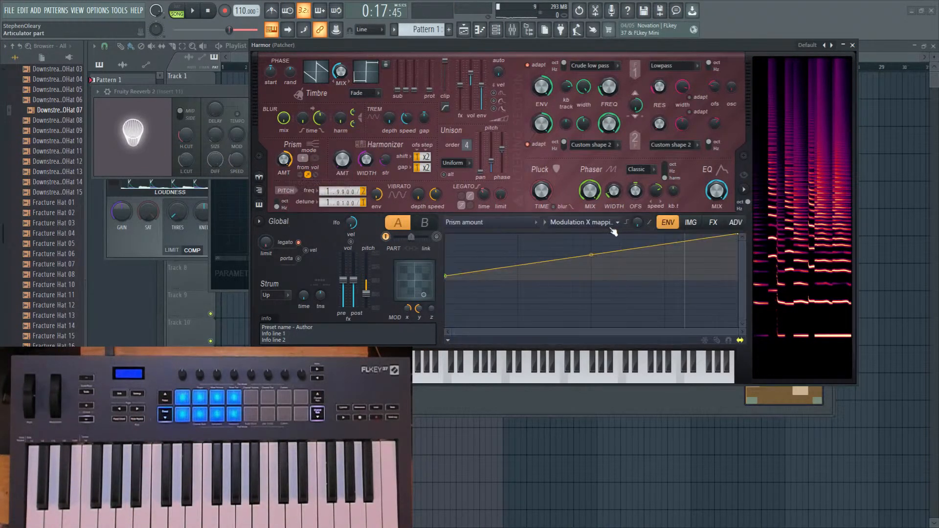
click(587, 265)
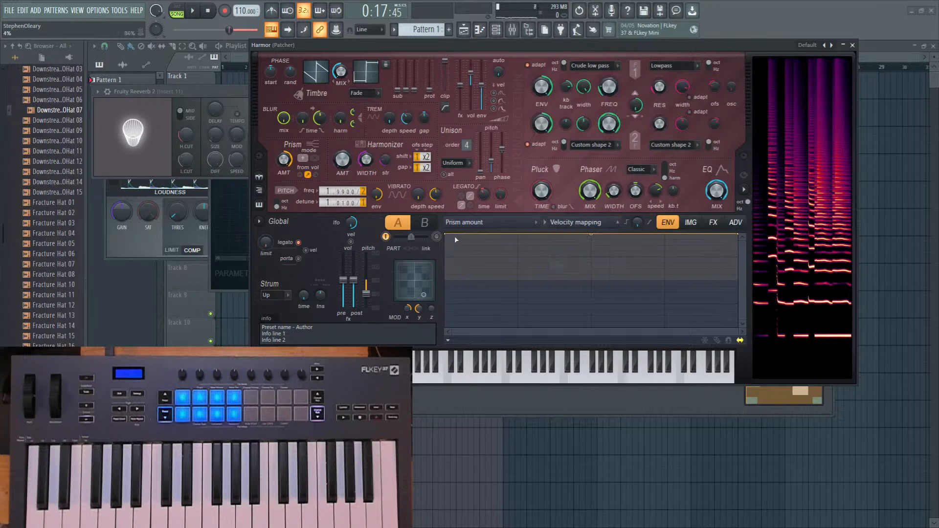
drag(457, 239, 461, 278)
Lower the end of the Prism amount's Modulation X mapping to make its ramp shallower.
right_click(282, 163)
click(308, 180)
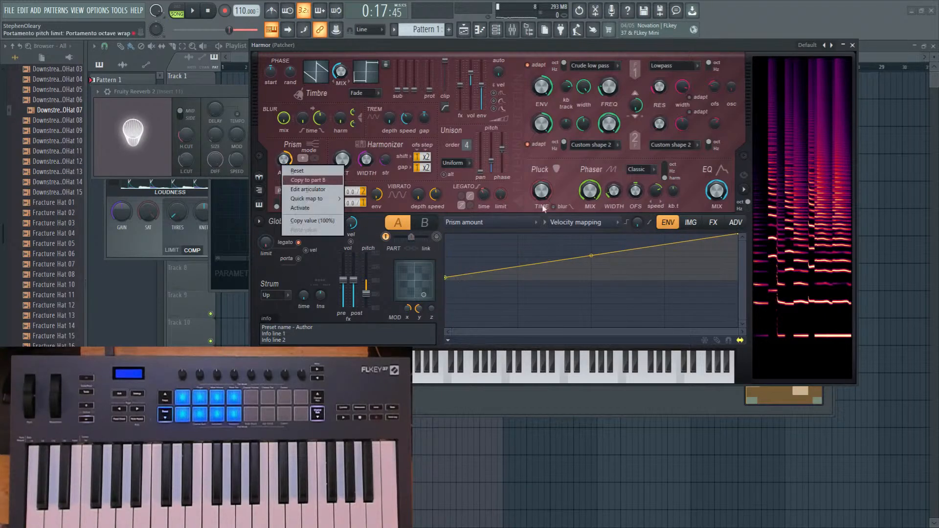
click(576, 221)
click(594, 273)
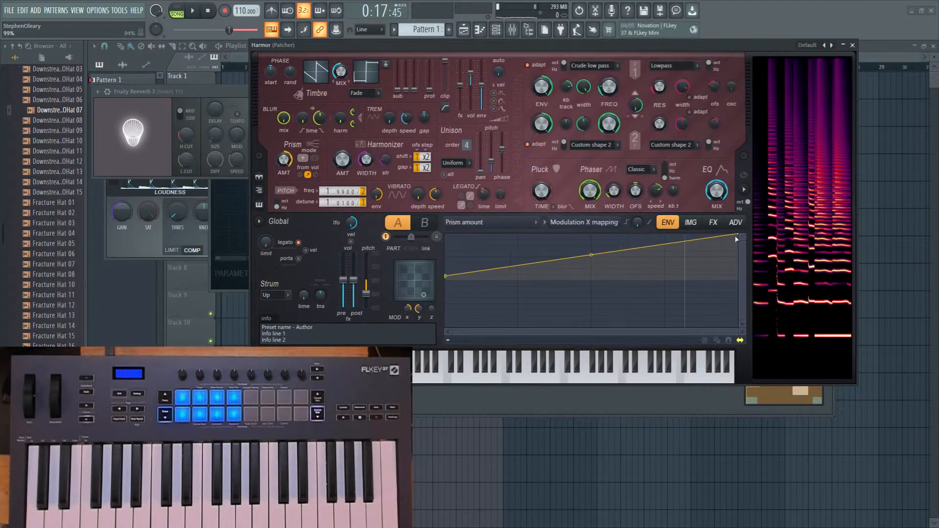
drag(736, 237, 739, 263)
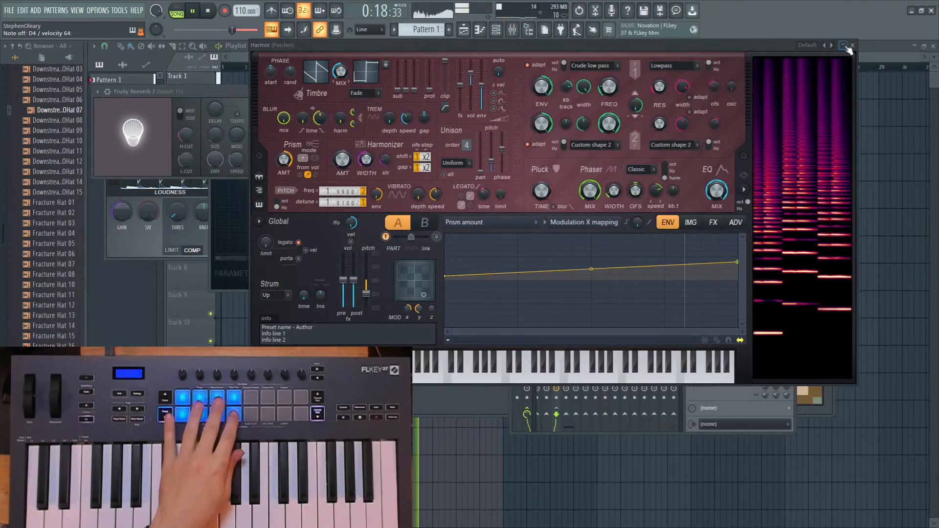
Close the Harmor and mixer windows and stop playback to return to the Patcher map.
key(Escape)
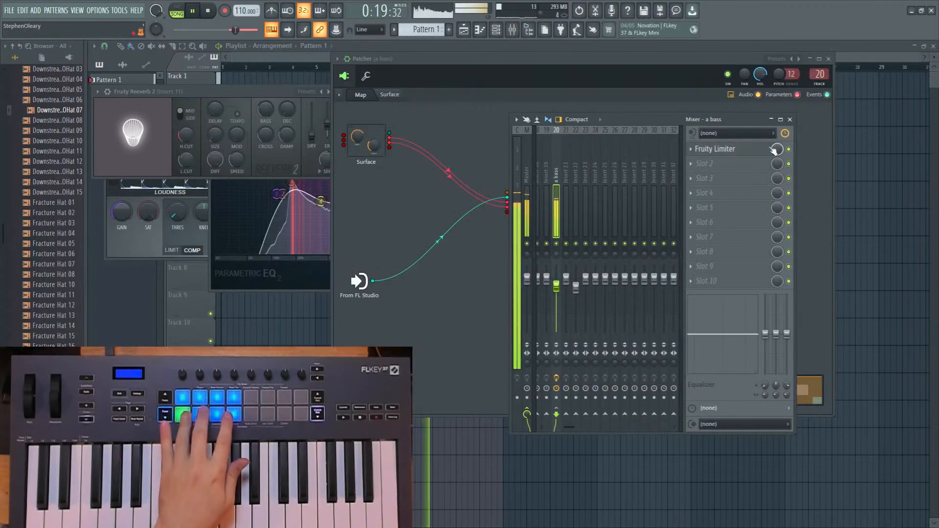
click(790, 119)
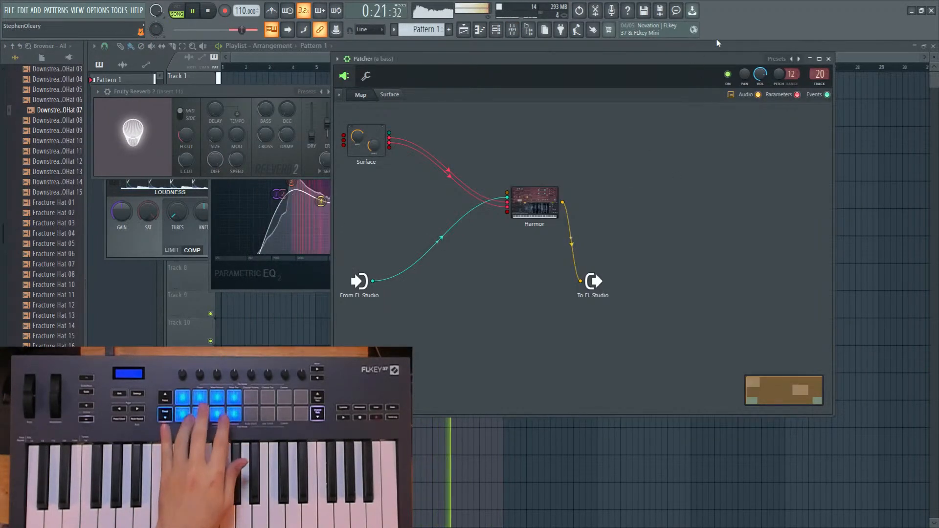
key(space)
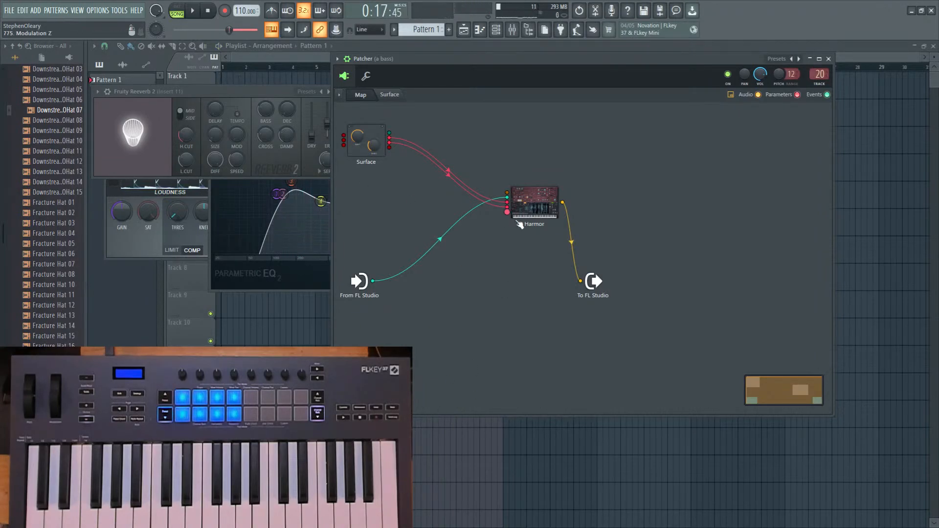
Move the To FL Studio node aside, clone Harmor and place the copy below the original.
drag(593, 281, 653, 228)
right_click(541, 205)
drag(556, 222, 583, 277)
Activate the Modulation X and Y parameters on the cloned Harmor and link them to the two Surface knobs.
double_click(554, 266)
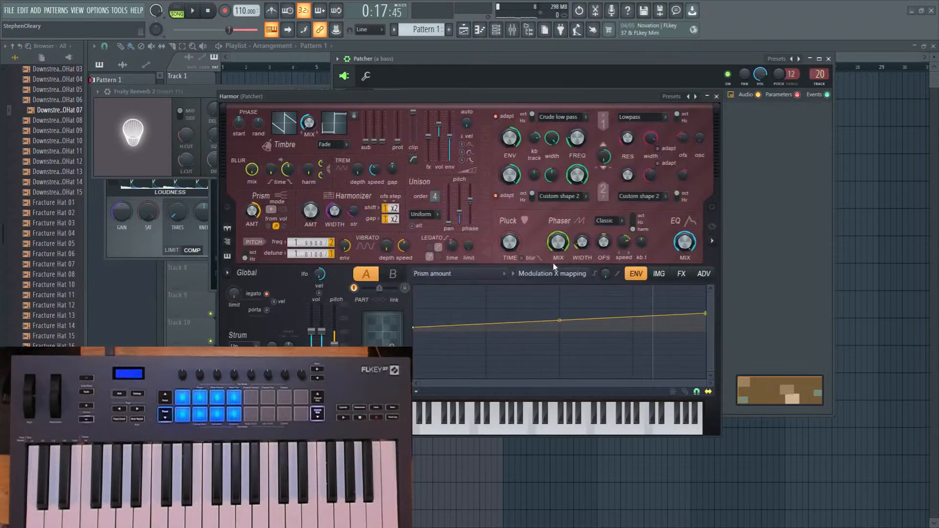
drag(484, 104, 618, 73)
right_click(521, 331)
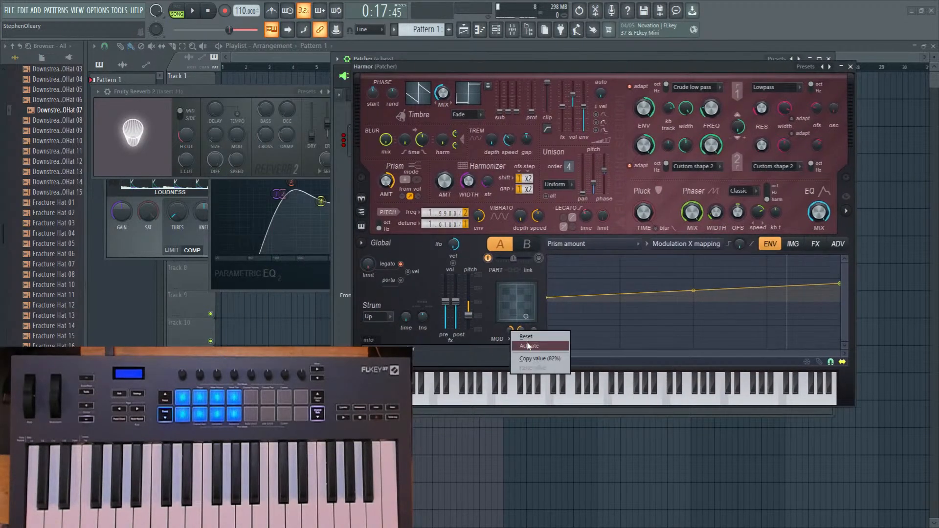
click(538, 348)
click(850, 67)
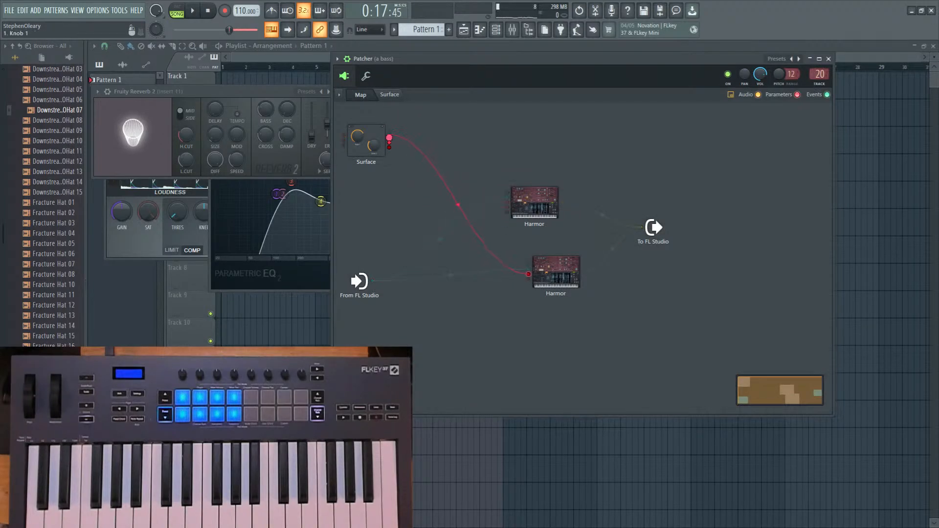
drag(396, 142, 390, 139)
drag(528, 278, 481, 297)
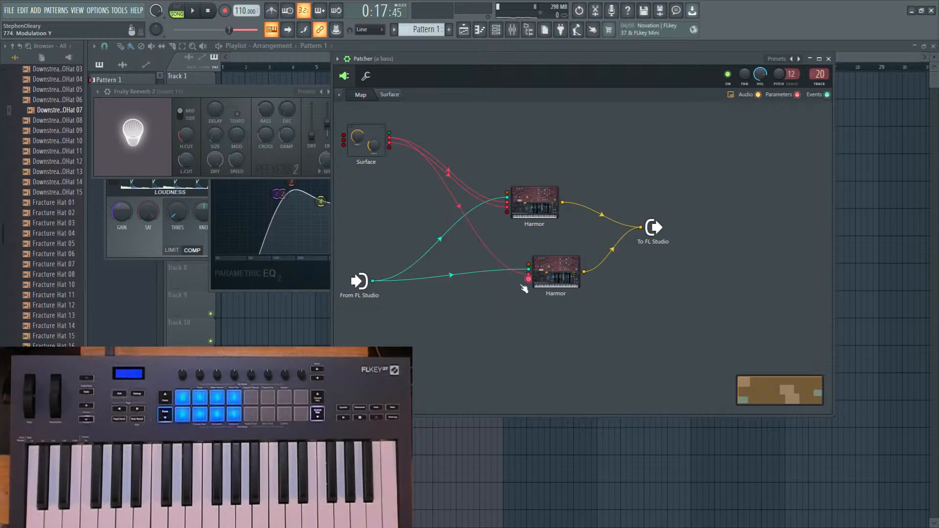
drag(528, 279, 528, 279)
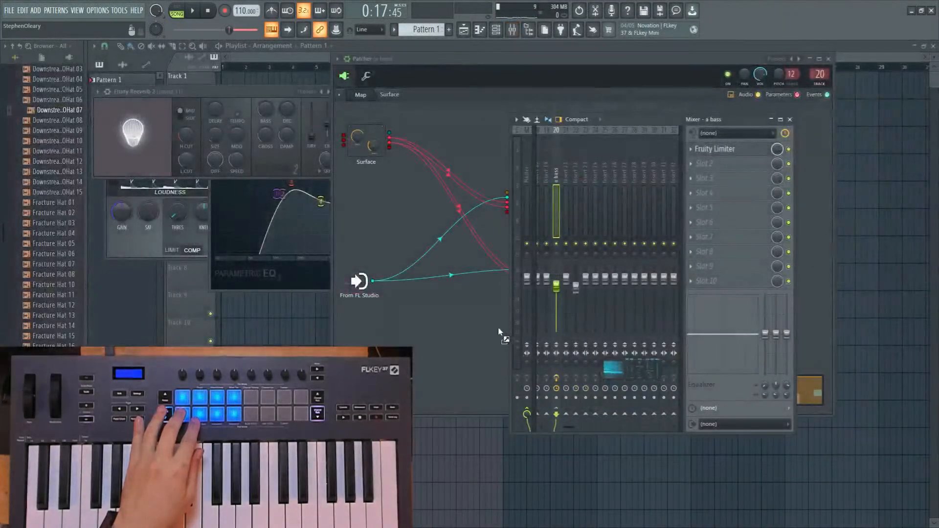
Route the cloned Harmor through a new Pitch Shifter at pitch +12.00, duration 137.50 and density 389, and disconnect the original Harmor's output.
drag(498, 331, 481, 339)
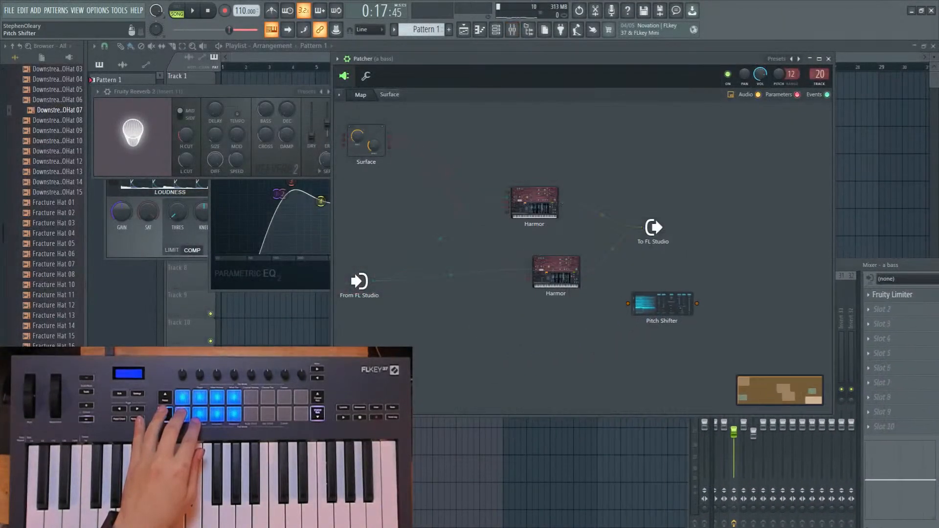
drag(559, 202, 631, 201)
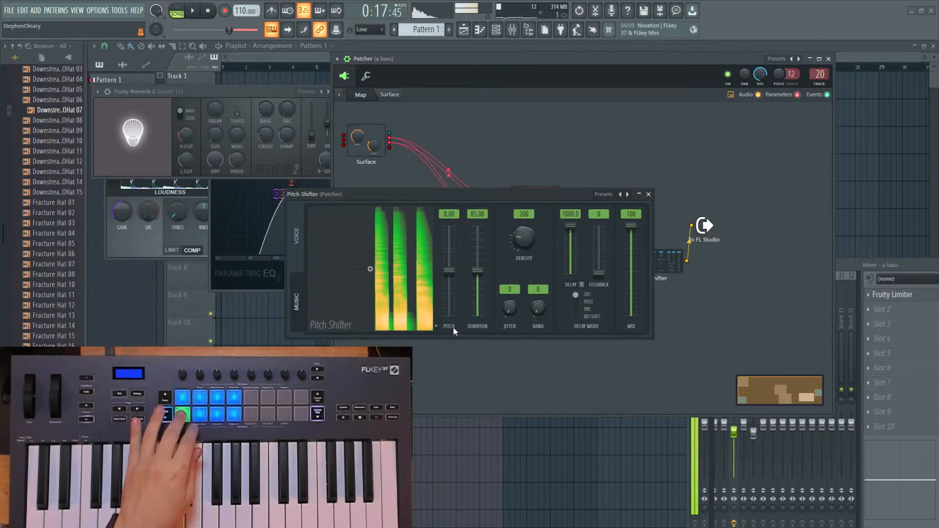
drag(449, 271, 449, 251)
alt+click(449, 252)
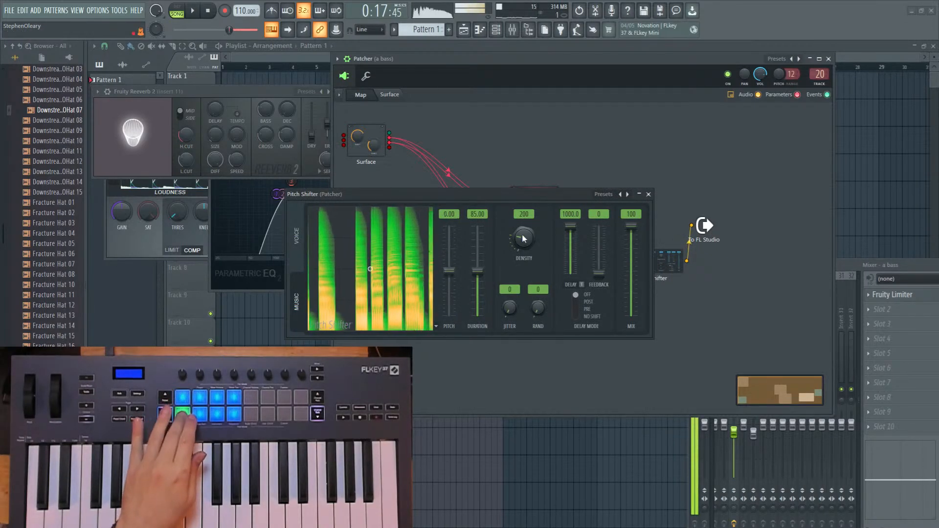
drag(522, 237, 522, 215)
drag(478, 271, 478, 235)
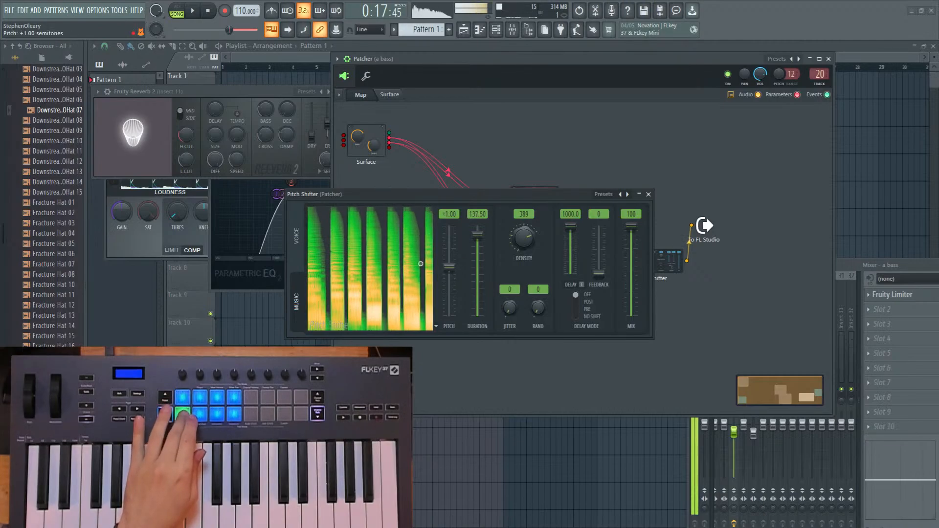
drag(449, 271, 449, 224)
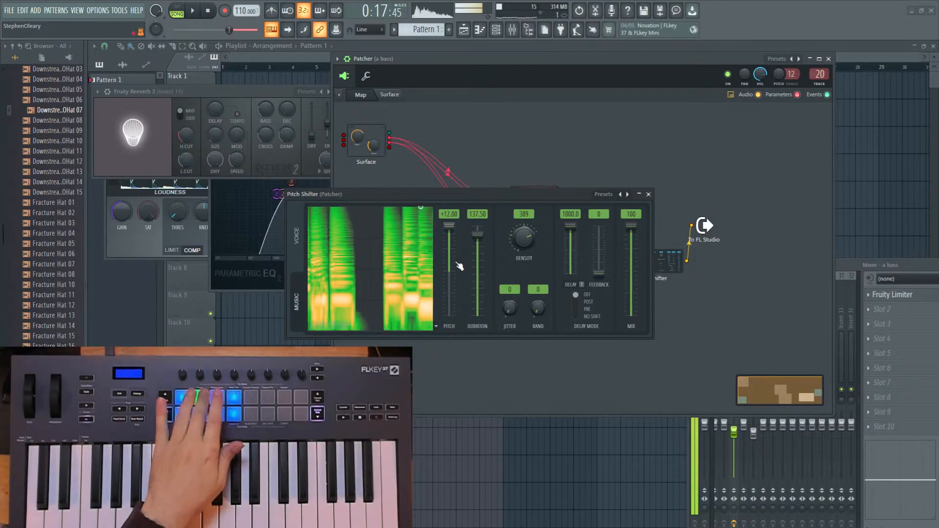
Spread out the To FL Studio, Pitch Shifter and cloned Harmor nodes, and audition the cloned Harmor.
click(677, 262)
drag(704, 226, 755, 261)
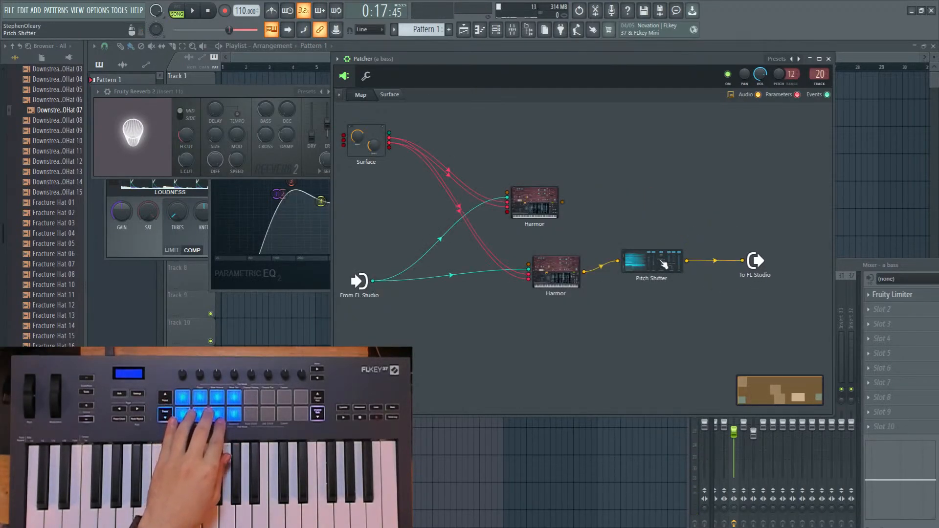
drag(649, 269, 647, 243)
drag(557, 286, 554, 294)
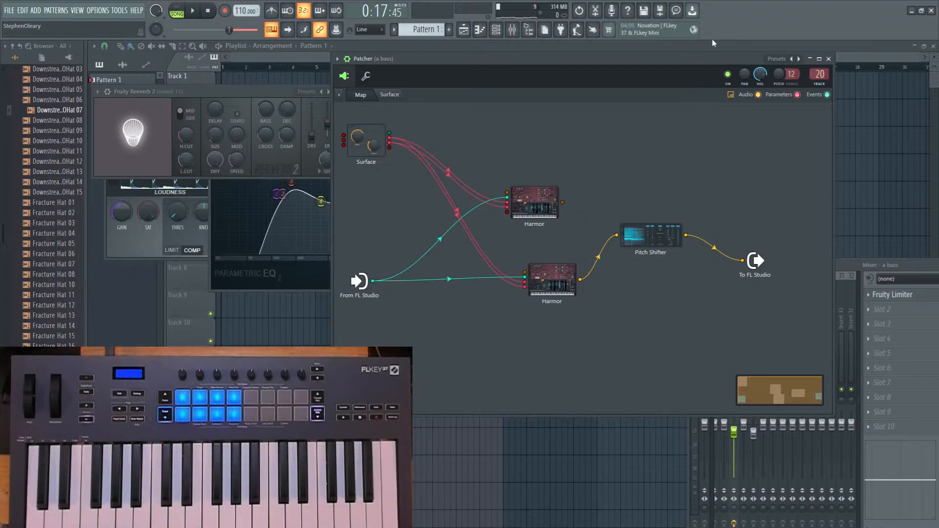
double_click(552, 272)
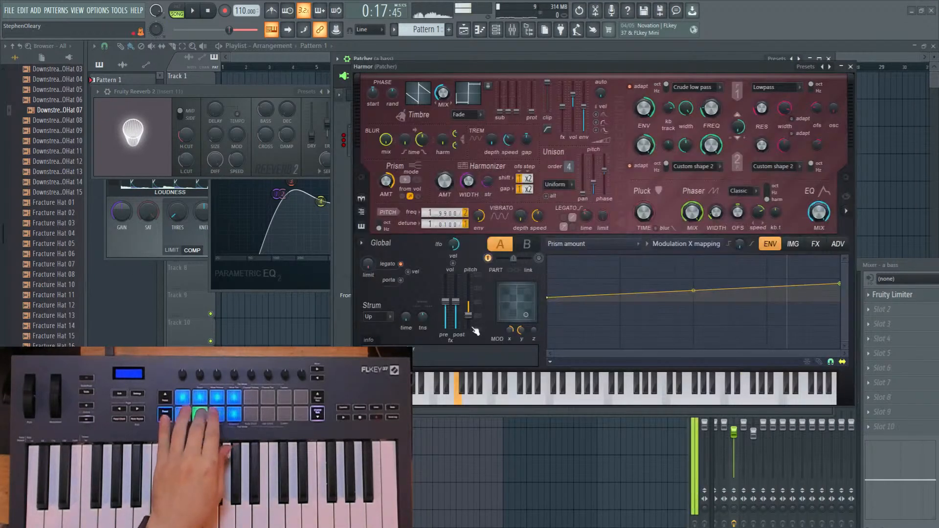
click(850, 66)
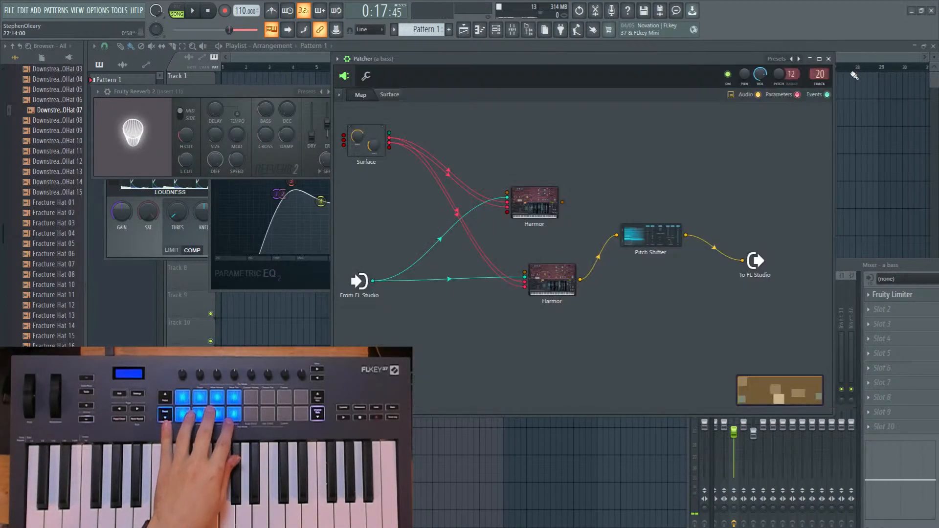
Add a Vintage Chorus between the cloned Harmor and the output, parallel to the Pitch Shifter, and set its mode to II.
key(F8)
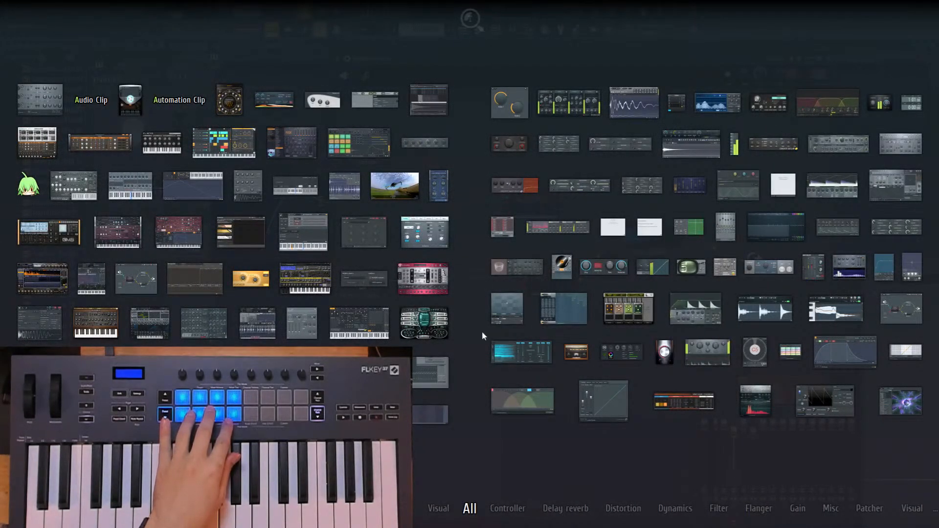
drag(684, 402, 647, 315)
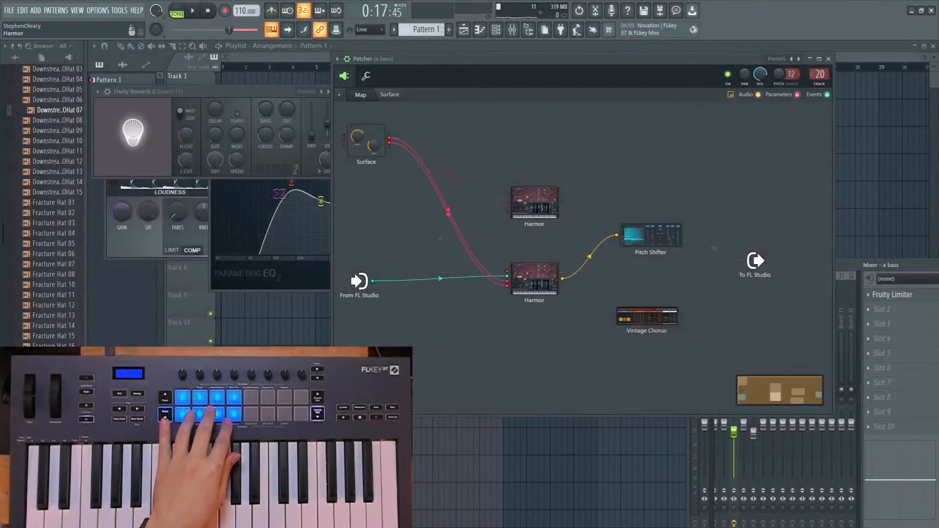
click(657, 321)
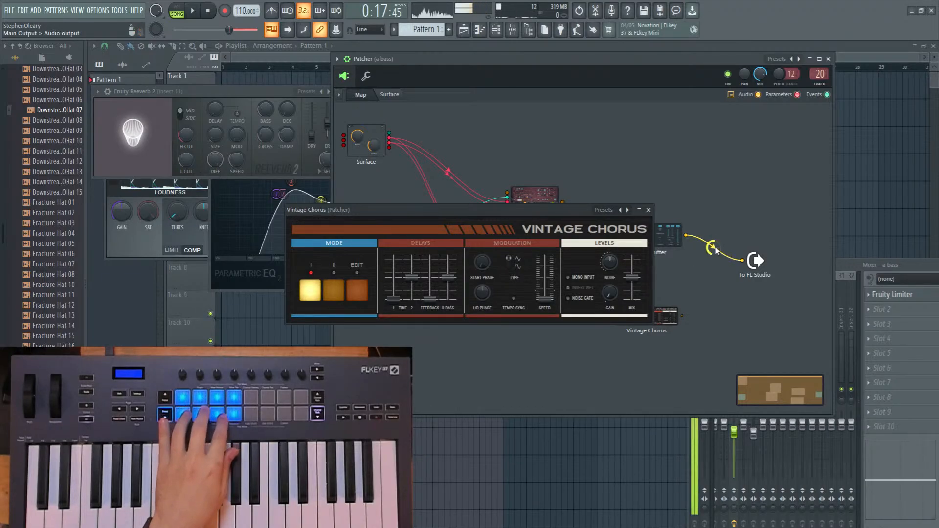
drag(681, 316, 742, 260)
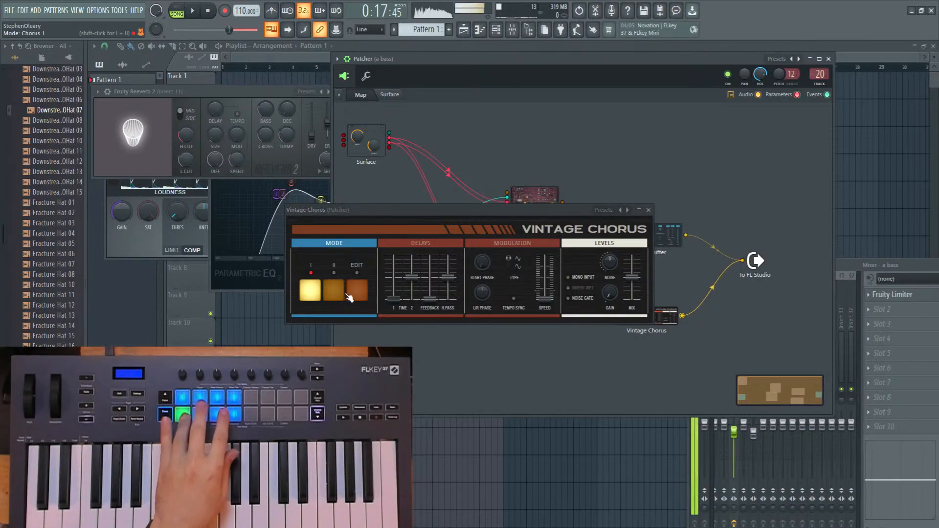
click(334, 290)
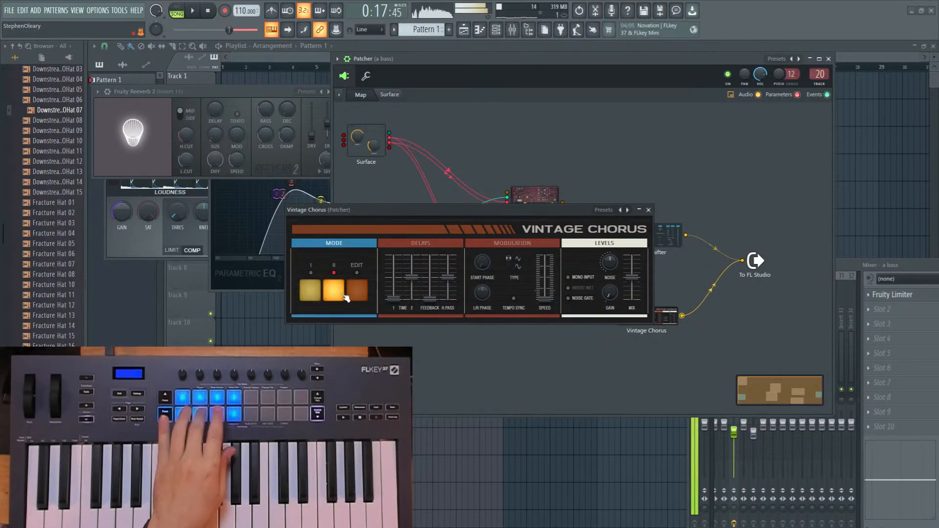
click(648, 210)
Add Fruity Reeverb 2 before the output and route the Pitch Shifter and Vintage Chorus through it.
key(F8)
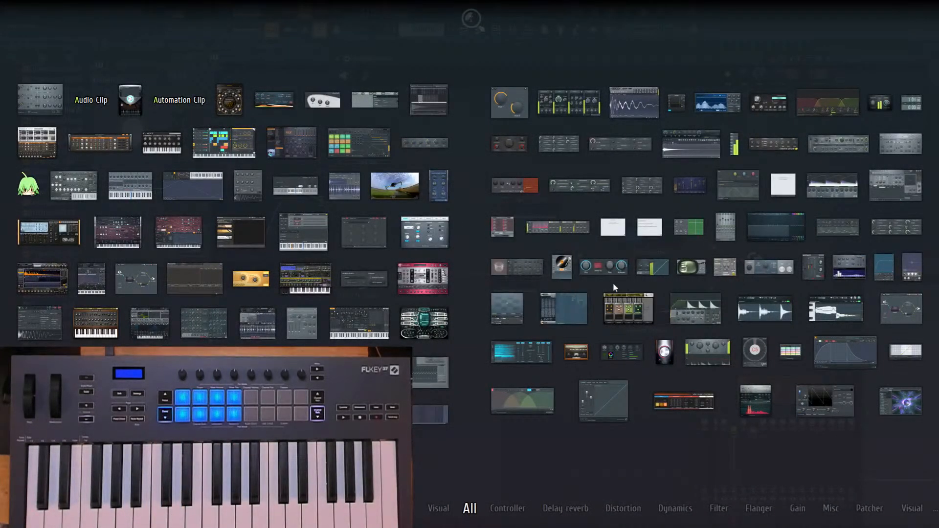
drag(517, 267, 731, 224)
drag(656, 66, 522, 62)
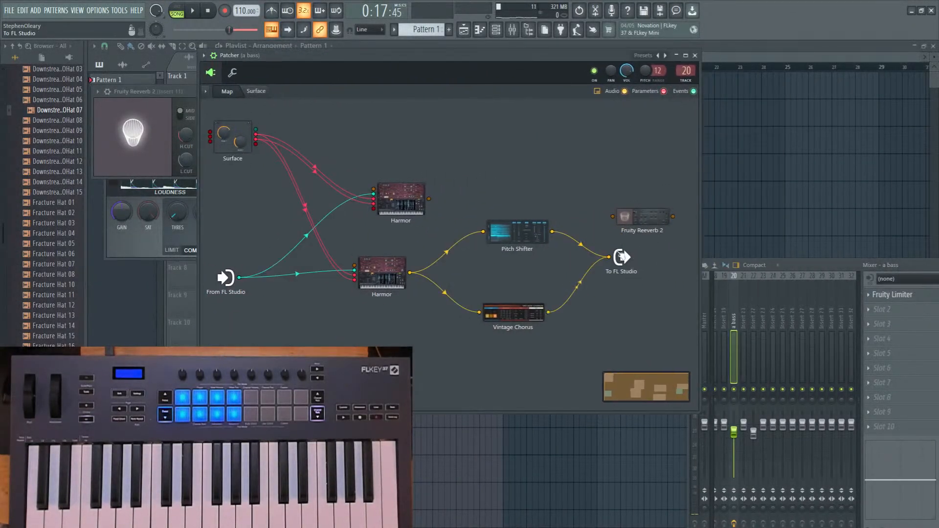
drag(601, 211, 611, 216)
drag(673, 217, 608, 257)
double_click(641, 219)
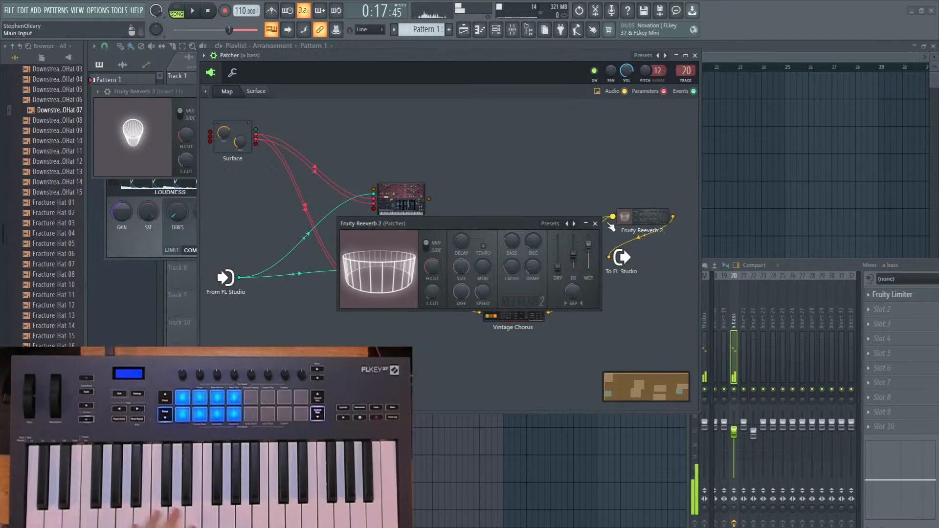
click(595, 224)
Connect the original Harmor's output directly to To FL Studio, bypassing the reverb.
drag(608, 257, 431, 198)
drag(673, 216, 609, 257)
drag(428, 198, 446, 206)
drag(607, 258, 605, 258)
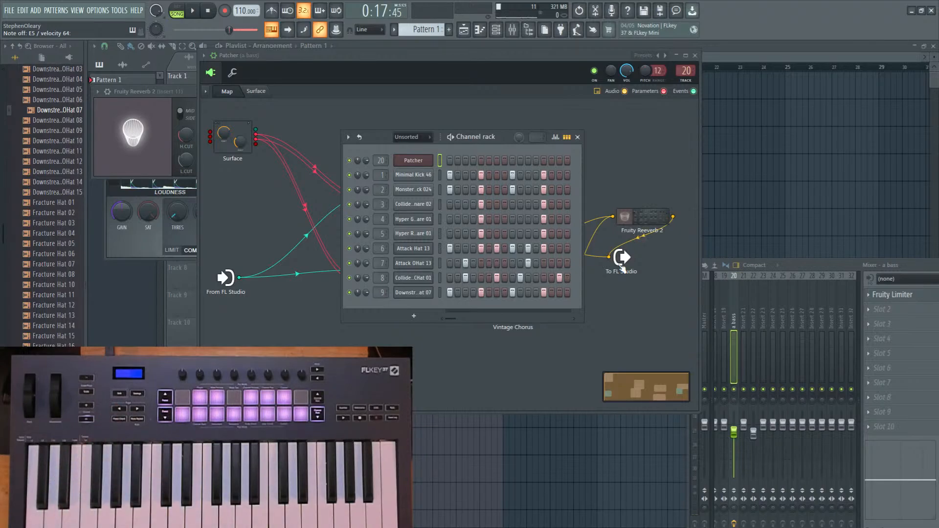
Close the Patcher window and bring up the Channel rack over the playlist.
click(578, 137)
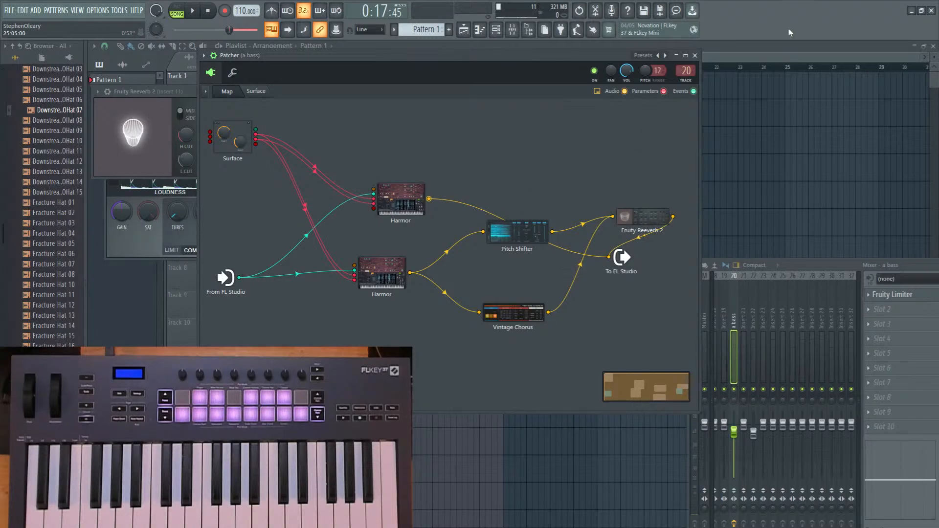
click(695, 55)
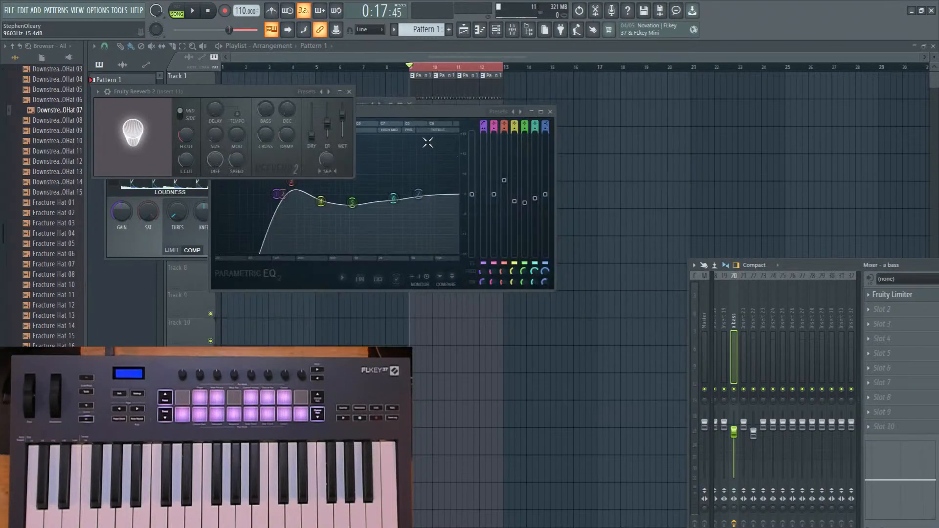
click(496, 30)
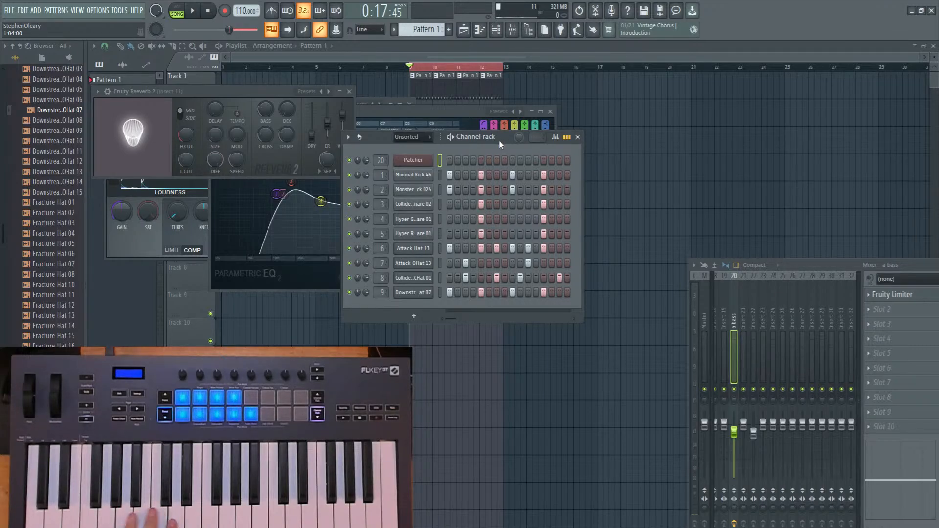
Open the bass Patcher and inspect the original Harmor, including its part B settings.
click(413, 161)
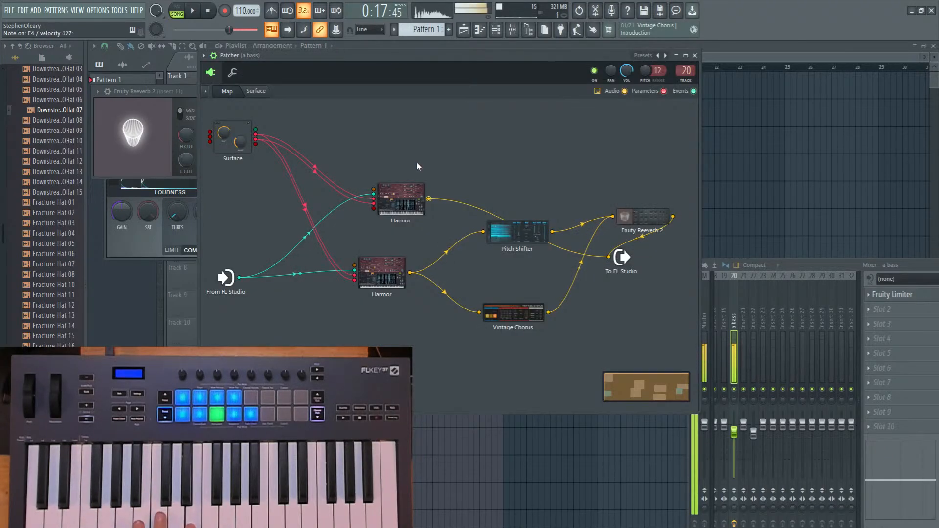
double_click(406, 205)
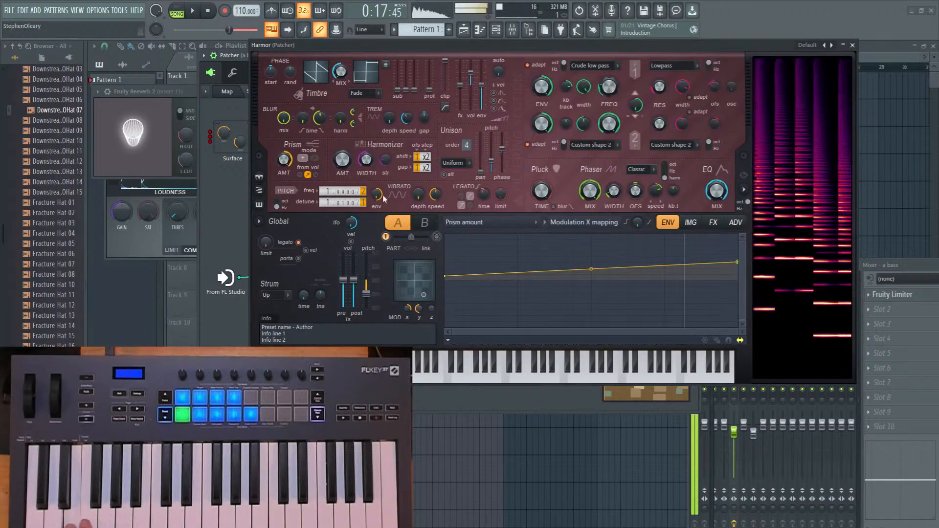
drag(324, 204, 323, 201)
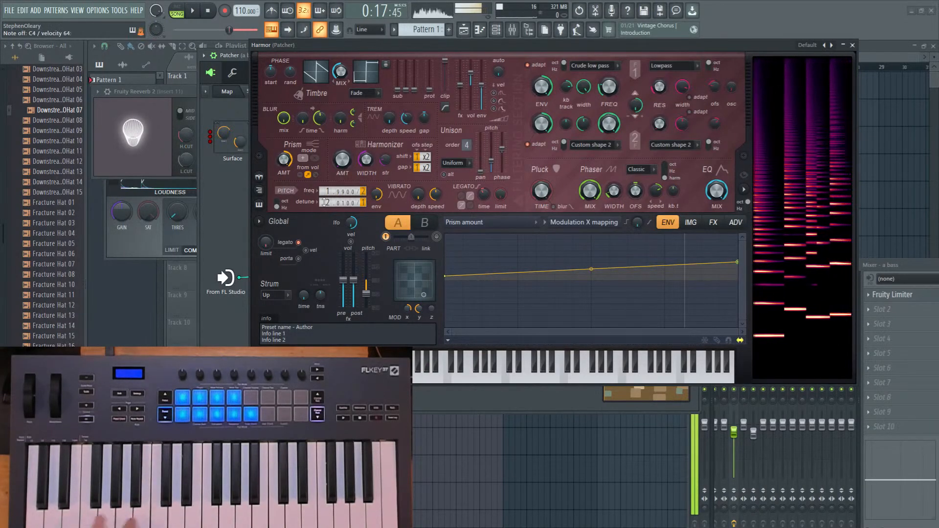
click(430, 223)
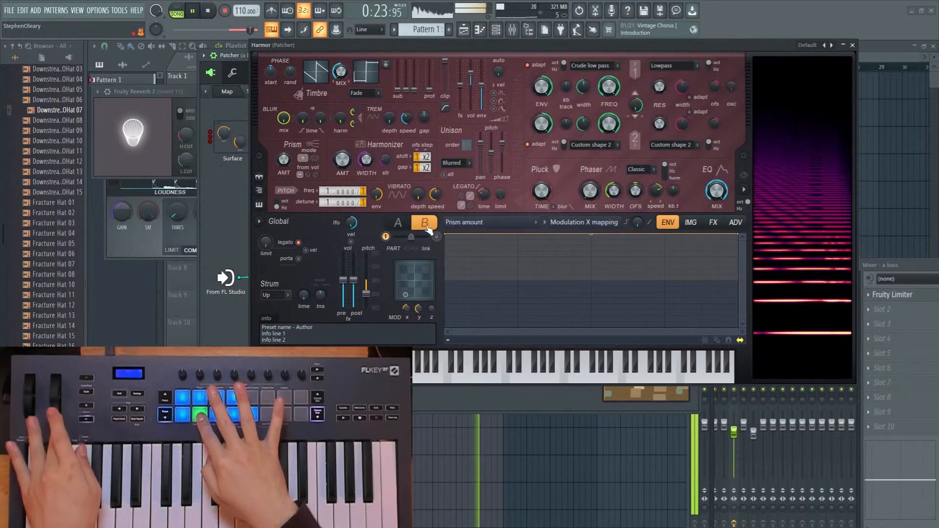
click(852, 44)
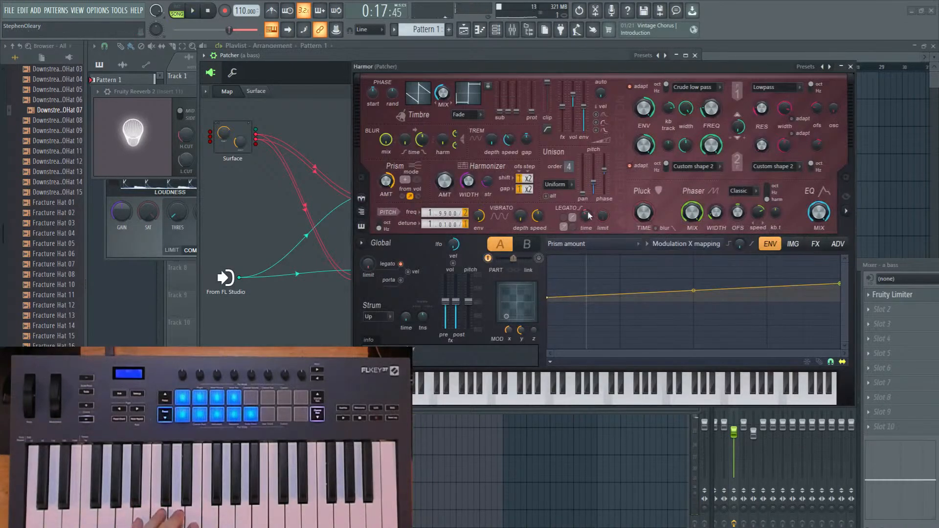
In the second Harmor, map Filter 1 frequency to Modulation X with a rising line by raising the curve's end point.
right_click(704, 112)
click(729, 173)
click(684, 243)
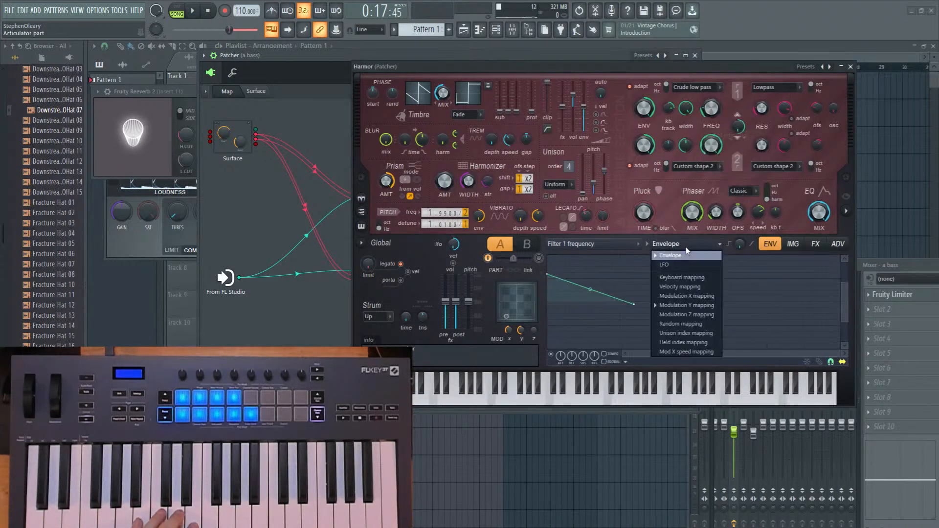
click(689, 296)
drag(841, 302, 841, 287)
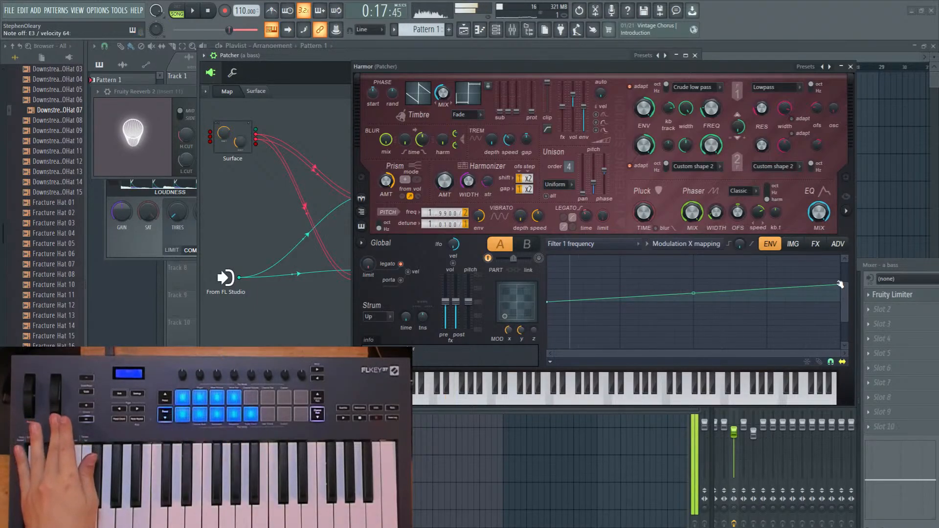
drag(839, 285, 843, 274)
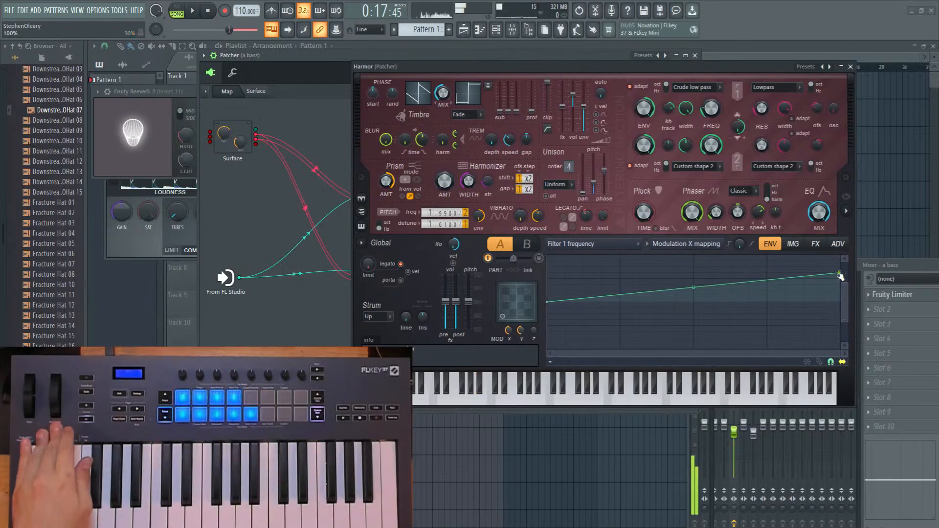
click(851, 67)
Add Fruity Parametric EQ 2 and route the Pitch Shifter and Vintage Chorus through it into Fruity Reeverb 2.
key(F8)
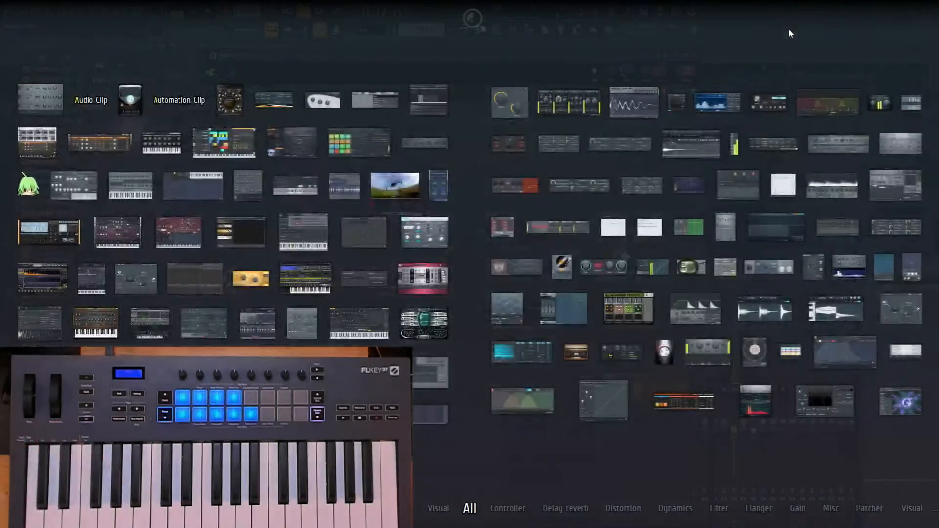
drag(778, 225, 617, 340)
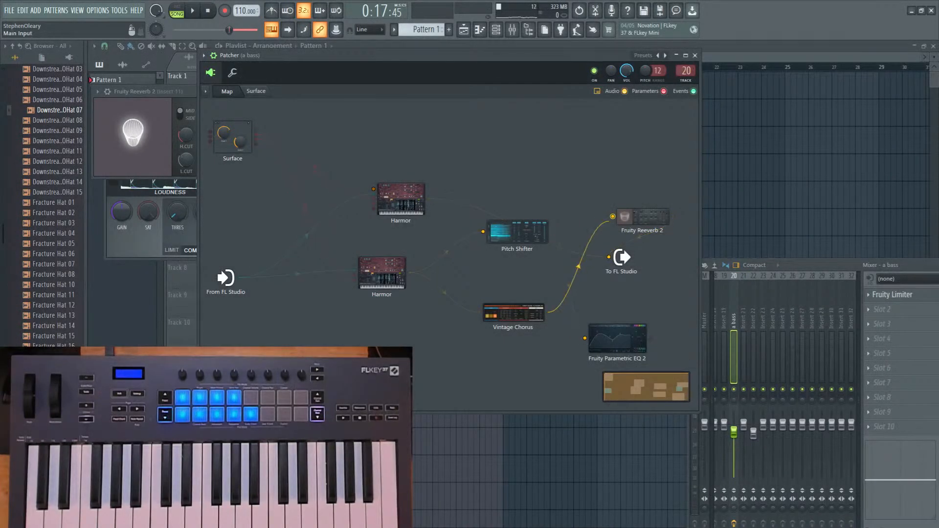
drag(584, 338, 585, 338)
drag(615, 339, 599, 312)
drag(634, 312, 636, 307)
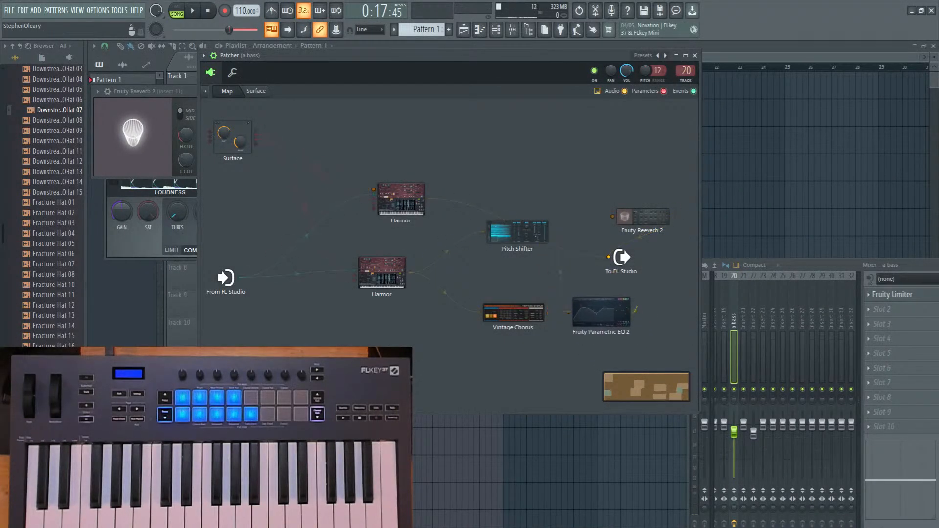
drag(609, 220, 612, 217)
Add a Fruity X-Y-Z Controller to the patch and activate its X value parameter as an input.
middle_click(765, 26)
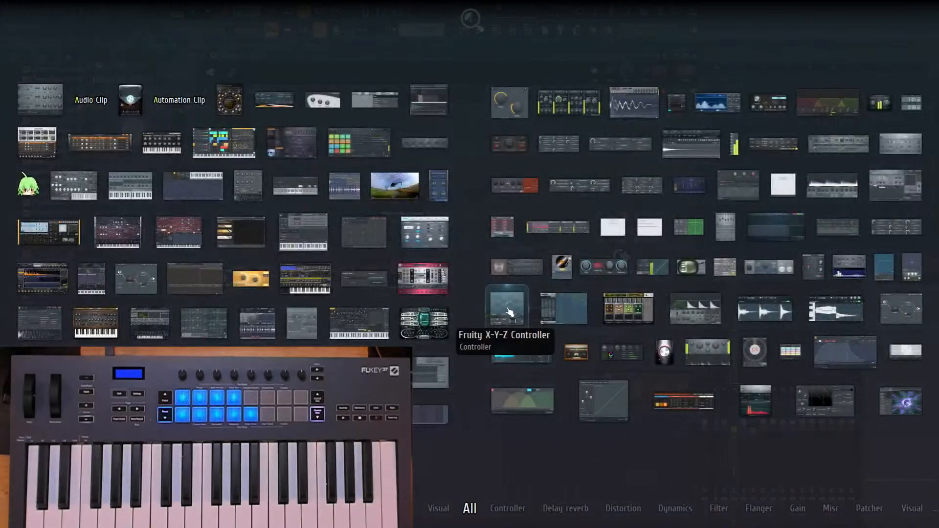
drag(509, 314, 534, 167)
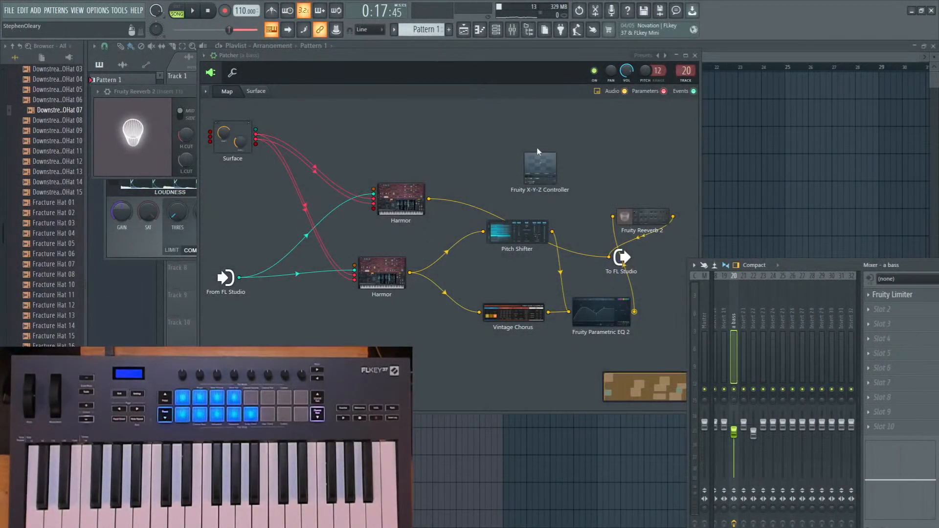
right_click(544, 172)
mouse_move(580, 218)
mouse_move(646, 218)
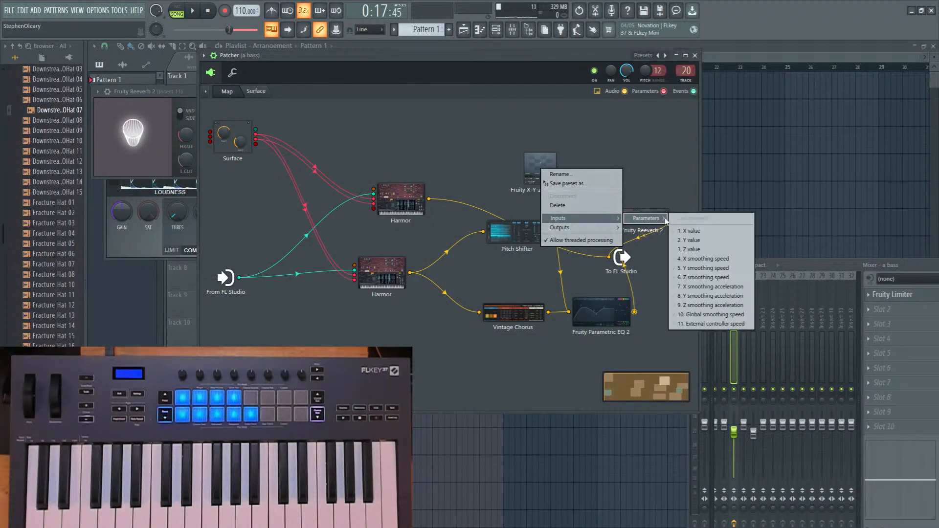
right_click(706, 236)
Activate the X-Y-Z Controller's X output and connect the Surface's first control to its X value input.
mouse_move(588, 227)
mouse_move(645, 228)
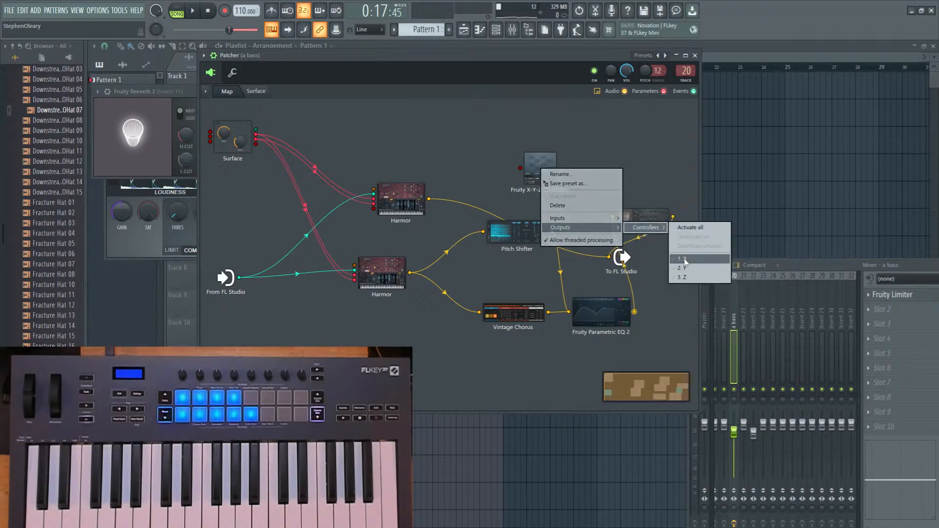
click(685, 259)
drag(256, 135, 520, 168)
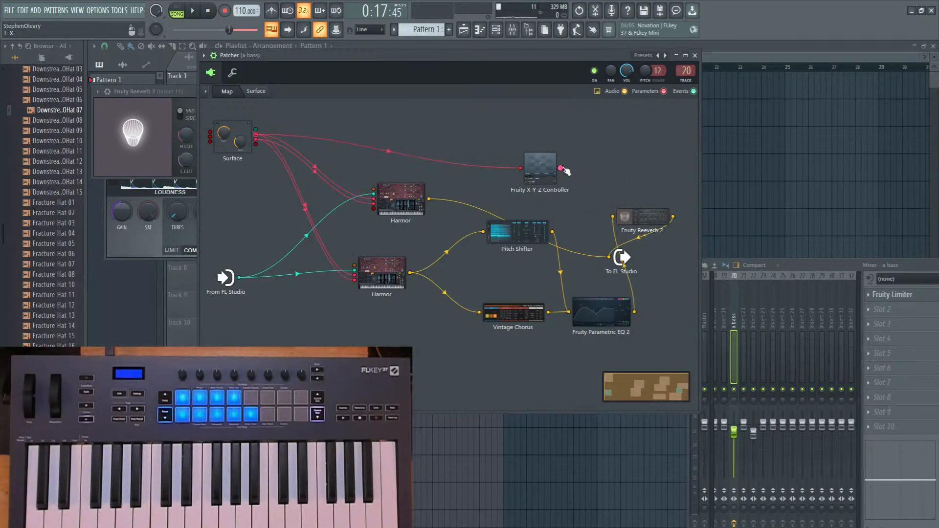
Make band 7 of Fruity Parametric EQ 2 a Gentle 4 low pass at about 11.3 kHz.
click(612, 298)
right_click(506, 260)
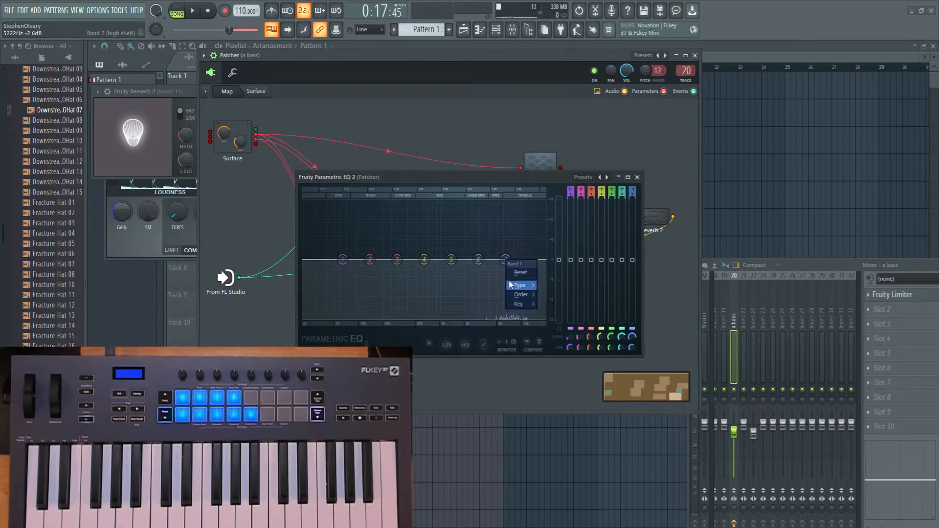
mouse_move(520, 285)
click(556, 295)
right_click(505, 259)
click(559, 295)
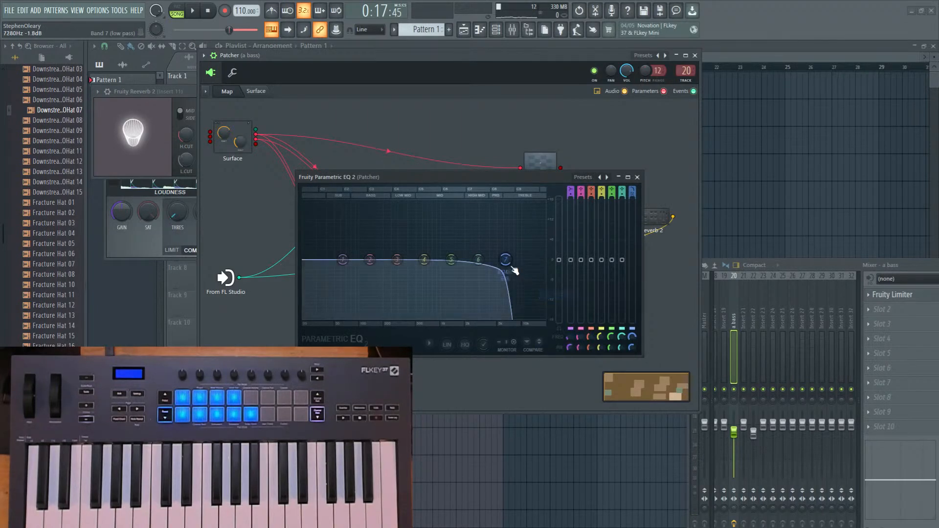
right_click(506, 260)
click(560, 333)
drag(506, 260, 526, 261)
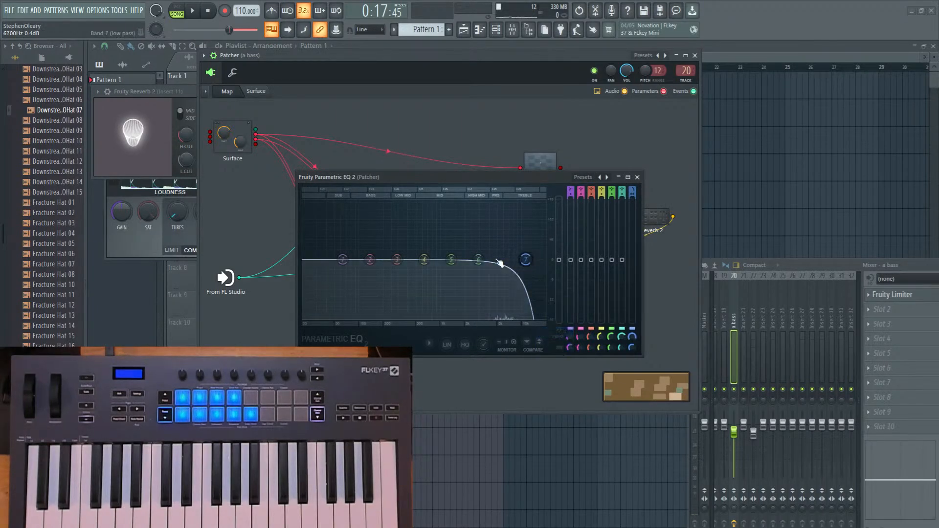
Make band 1 of the EQ a high pass with its order set to Gentle 4.
right_click(342, 259)
mouse_move(358, 286)
click(397, 314)
right_click(343, 260)
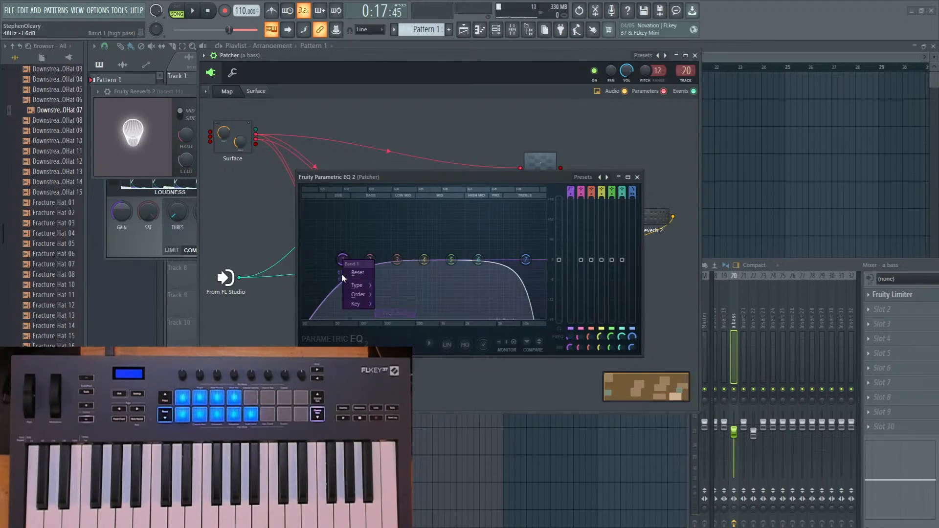
click(386, 303)
right_click(343, 261)
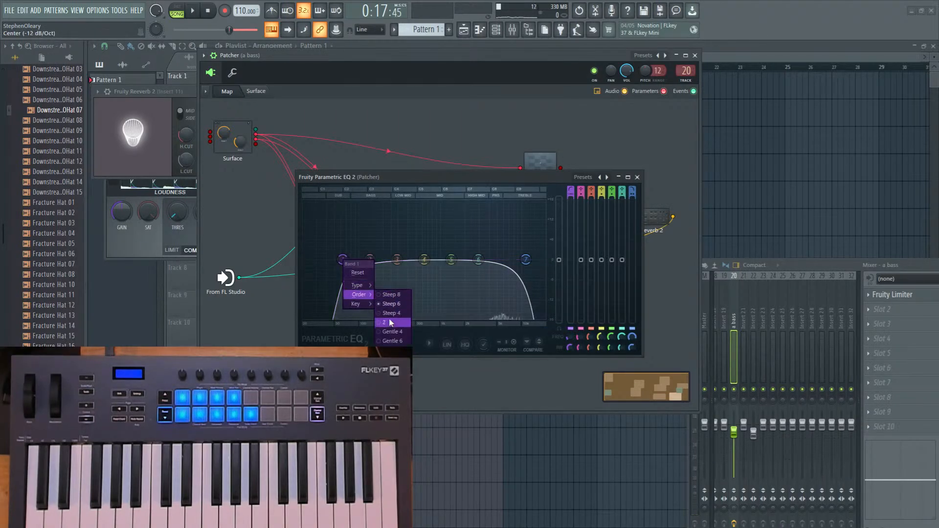
click(393, 331)
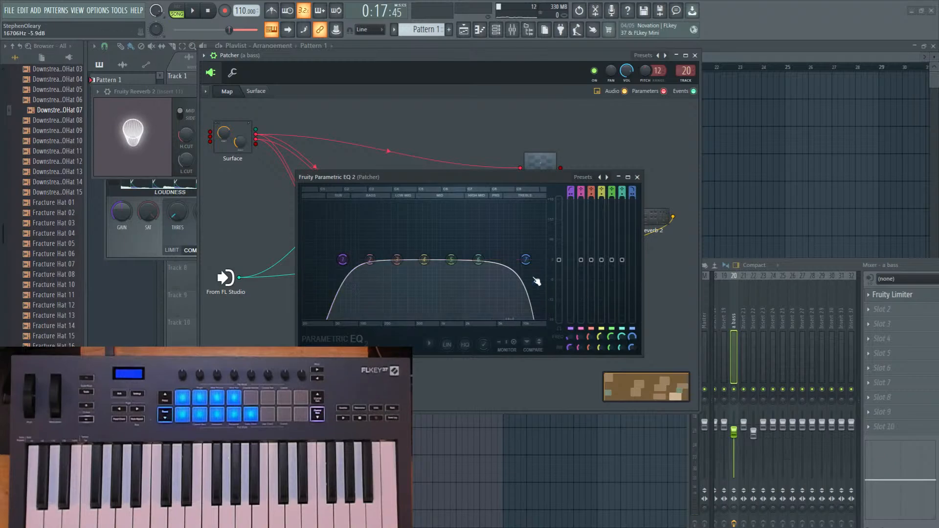
Activate the EQ's band 7 frequency as an input, link the X-Y-Z Controller's X output to it, and place the EQ beside the controller.
right_click(631, 337)
click(662, 360)
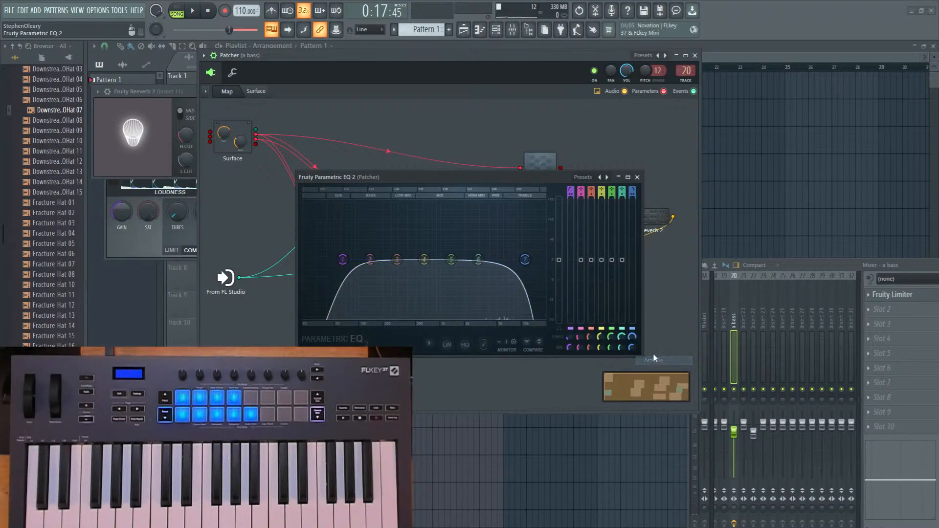
click(637, 177)
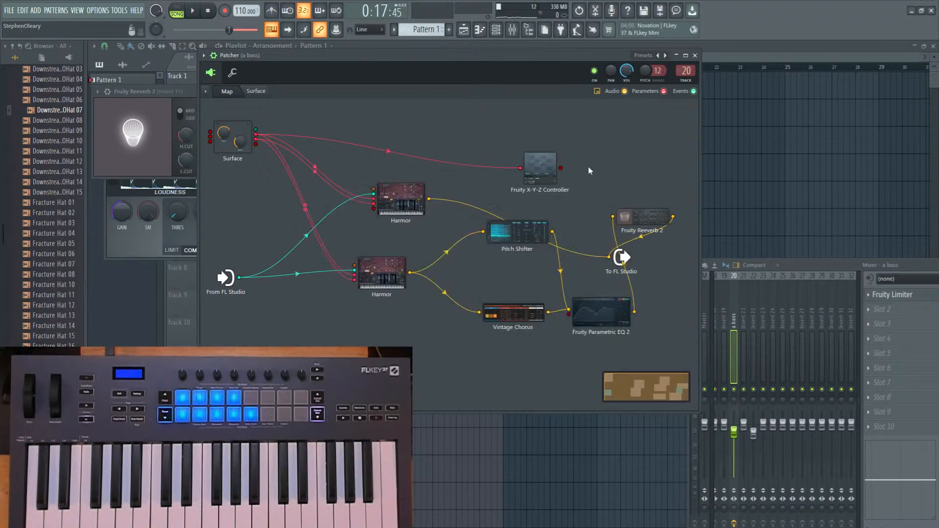
drag(568, 314, 560, 168)
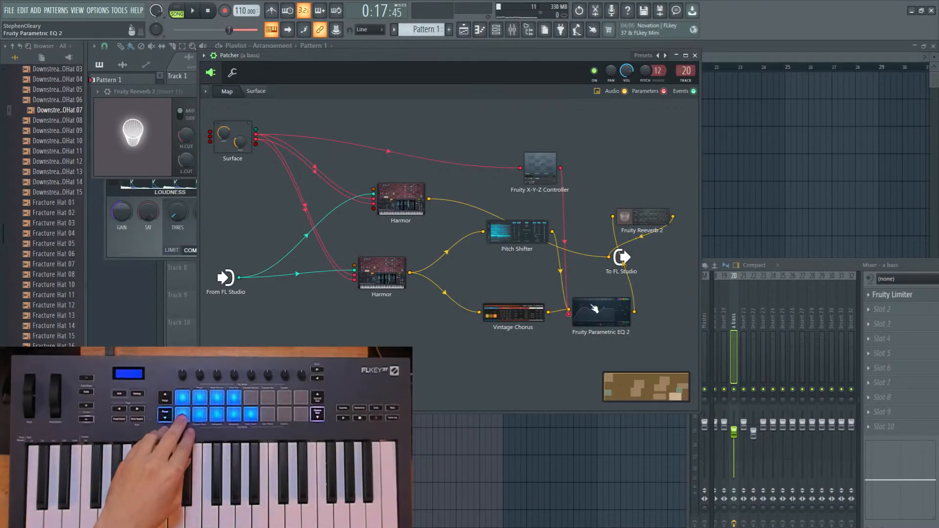
drag(594, 310, 620, 175)
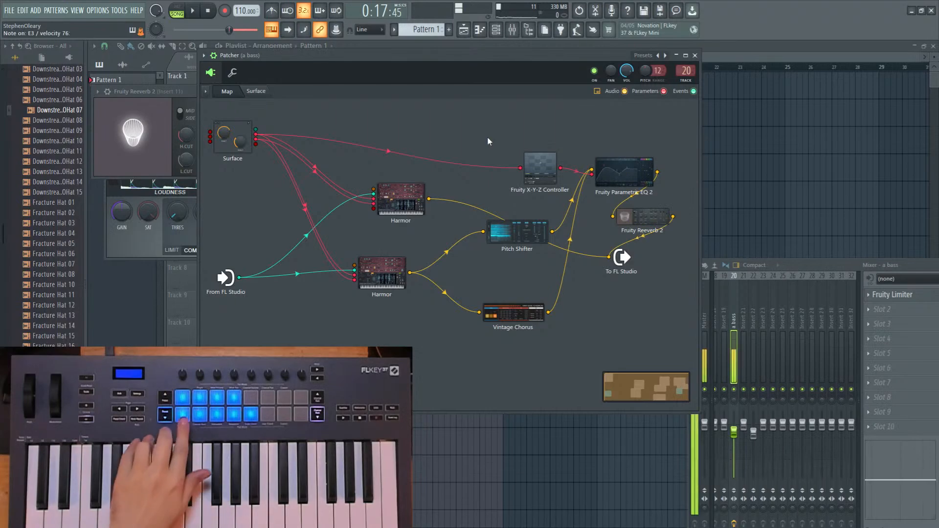
Check how the EQ's band 7 cutoff responds to modulation and show the X output mapping curve of the X-Y-Z Controller.
double_click(623, 172)
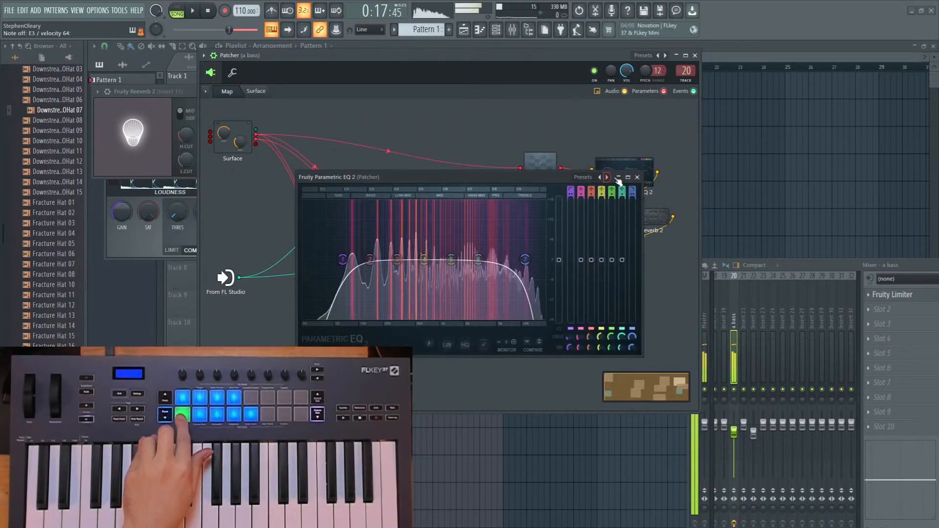
click(640, 177)
double_click(630, 175)
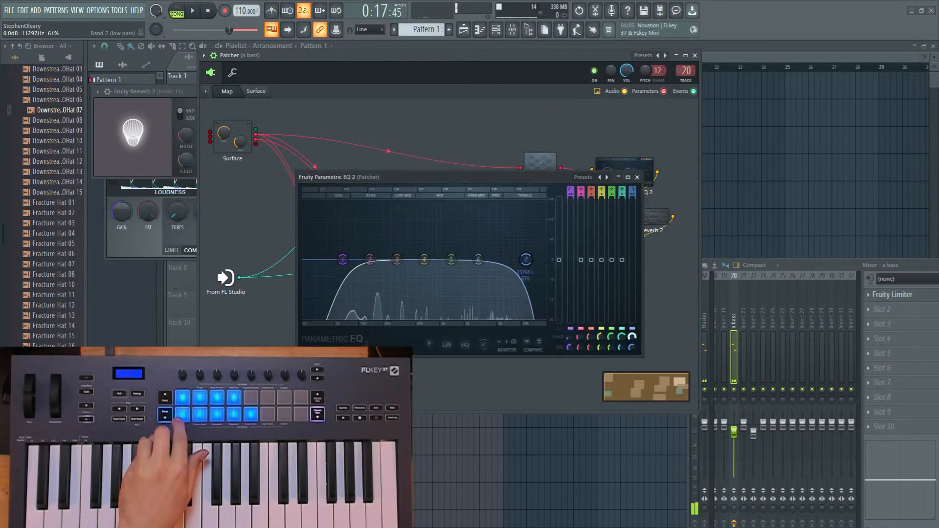
click(637, 178)
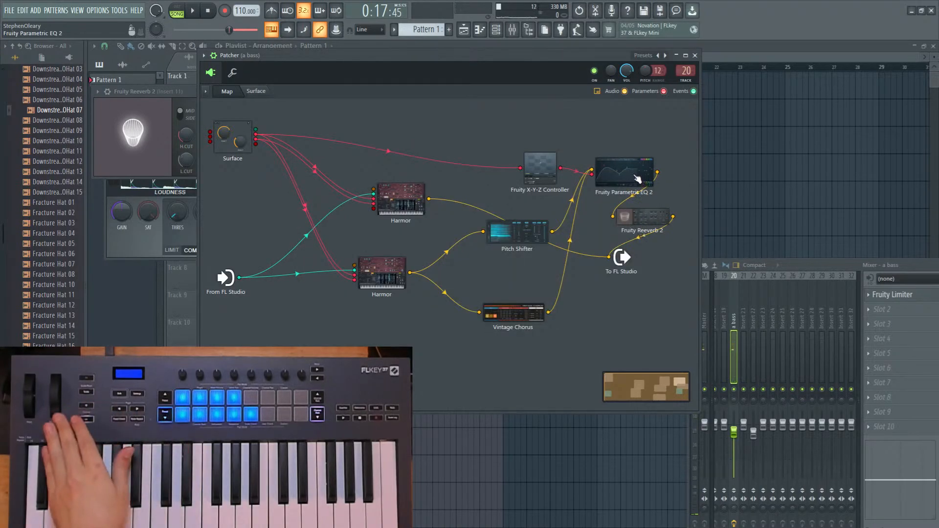
double_click(622, 168)
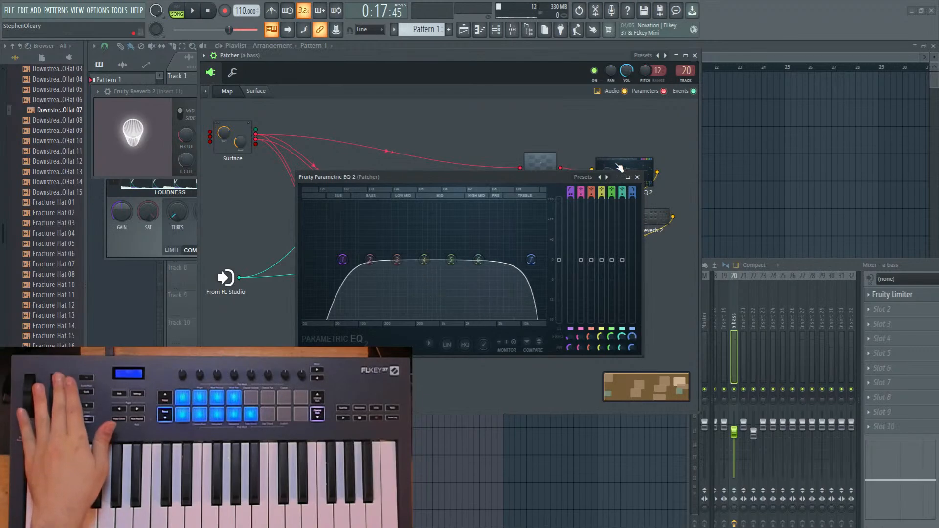
double_click(549, 160)
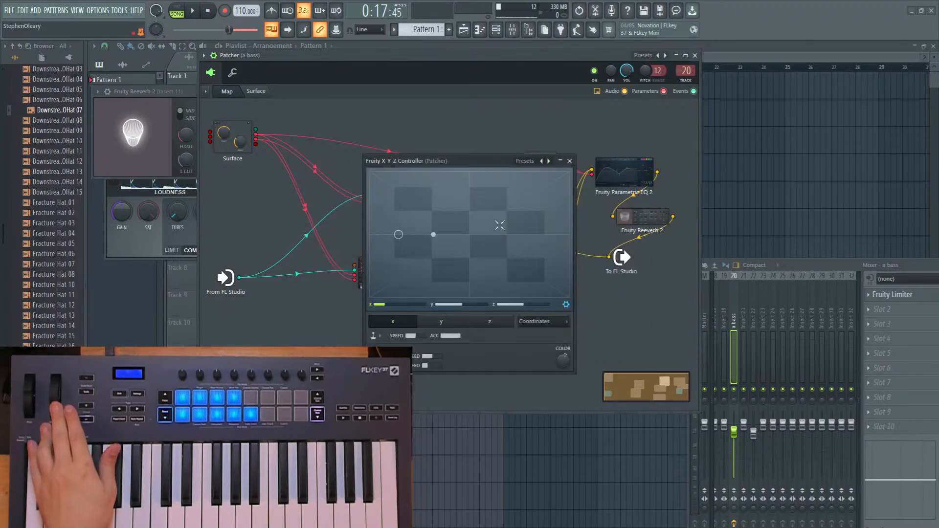
click(538, 352)
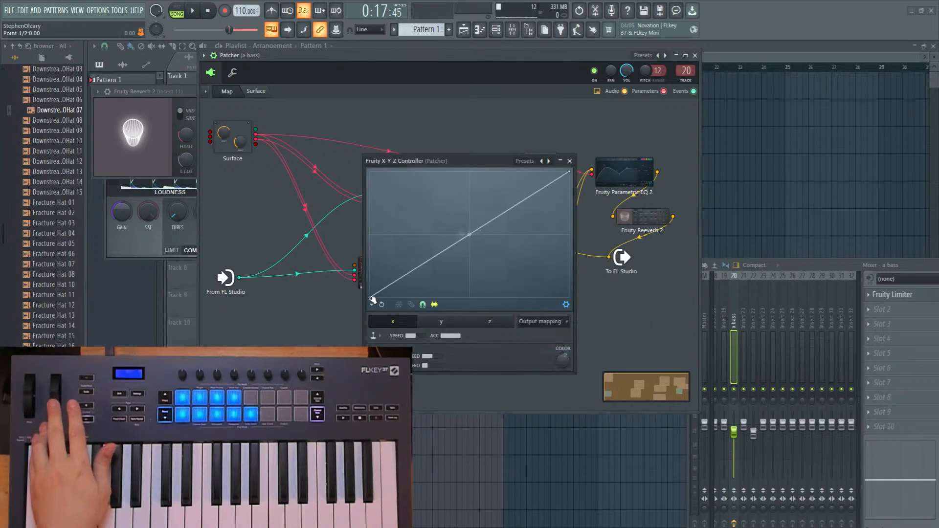
Arrange the Fruity Parametric EQ 2 window beside the Patcher and lower band 5 to about -4 dB.
double_click(625, 175)
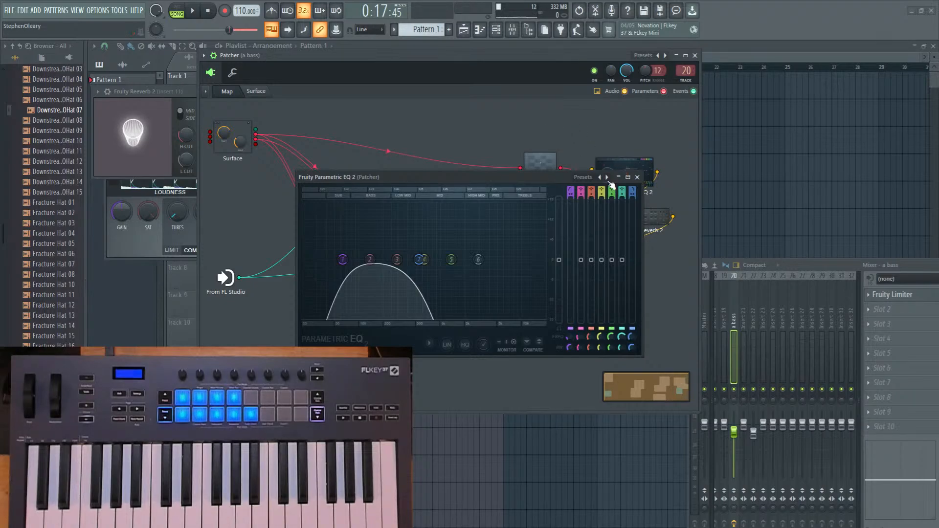
drag(536, 188, 809, 161)
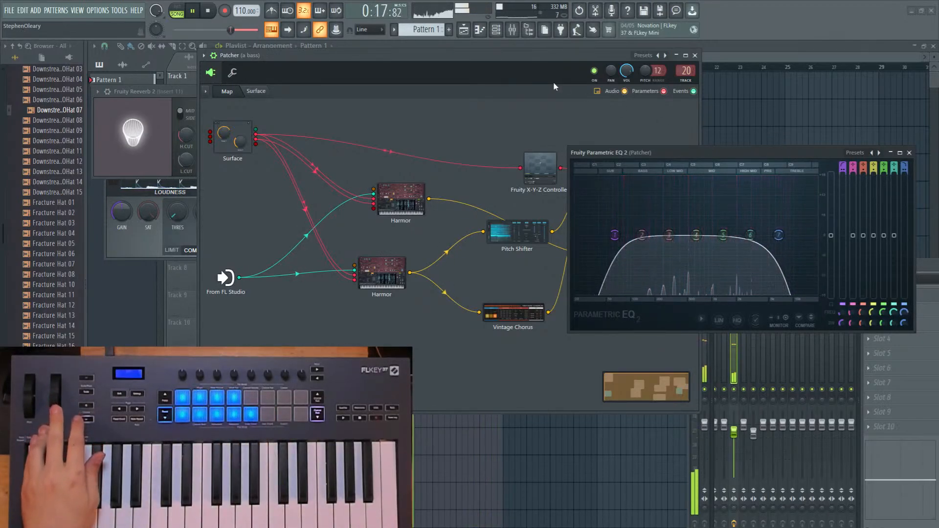
drag(546, 56, 478, 62)
click(721, 255)
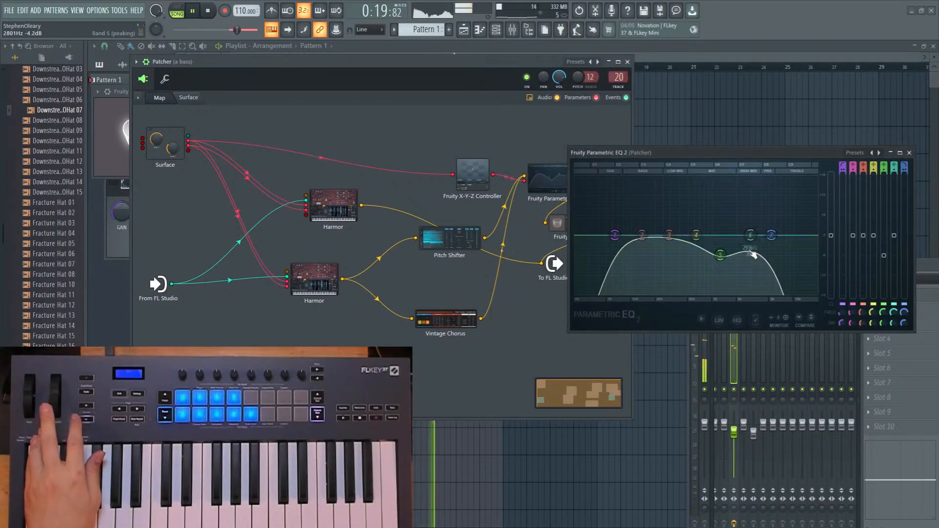
Move the EQ's band 1 high pass to about 115 Hz and adjust its bandwidth.
drag(669, 236, 636, 236)
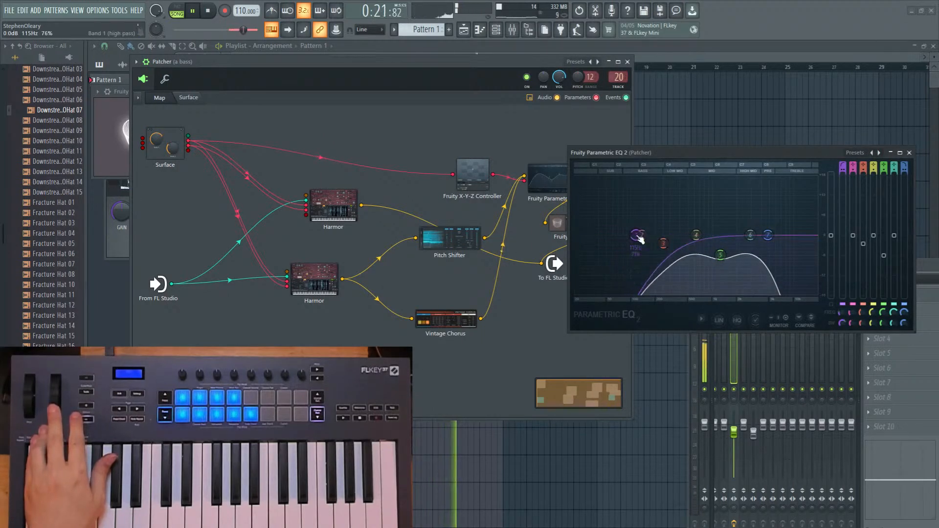
scroll(638, 237, down, 3)
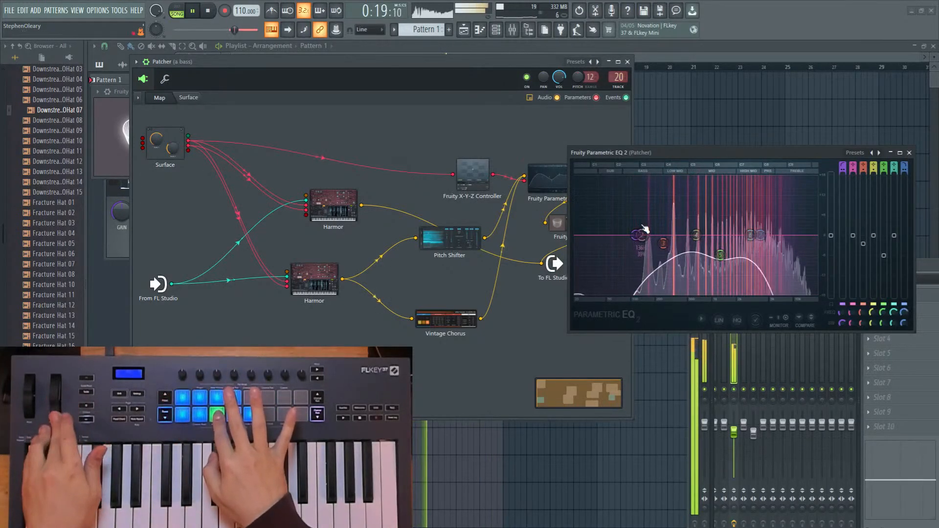
Move the EQ window off the Patcher map, place Fruity Reeverb 2 beneath the EQ node, and stop playback.
drag(719, 156, 757, 154)
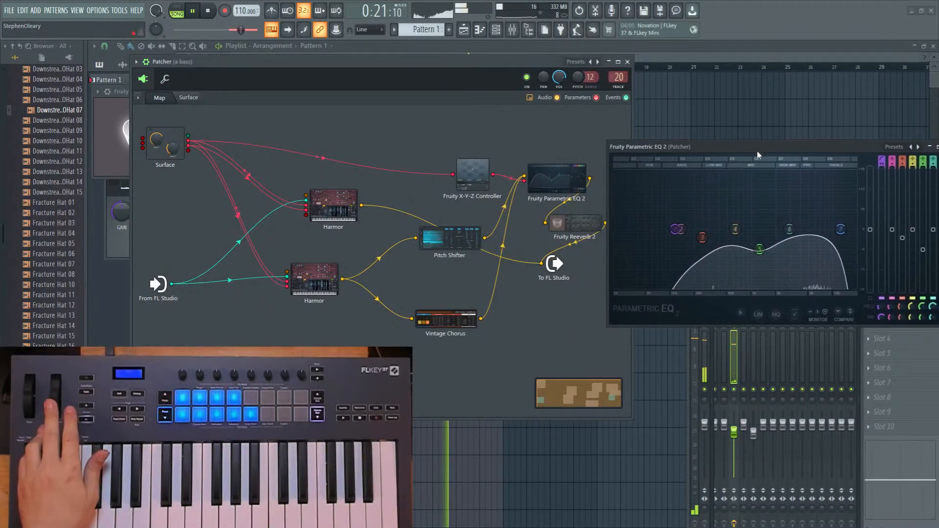
click(573, 215)
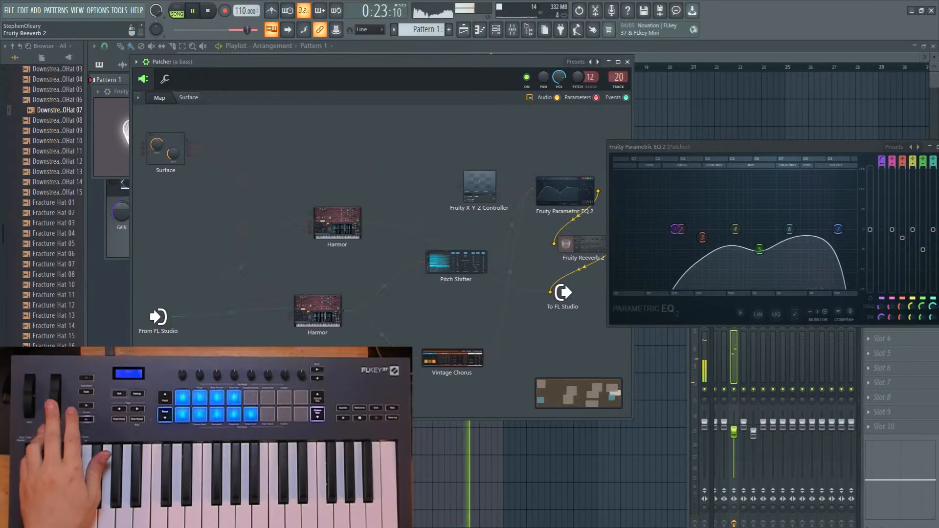
click(219, 14)
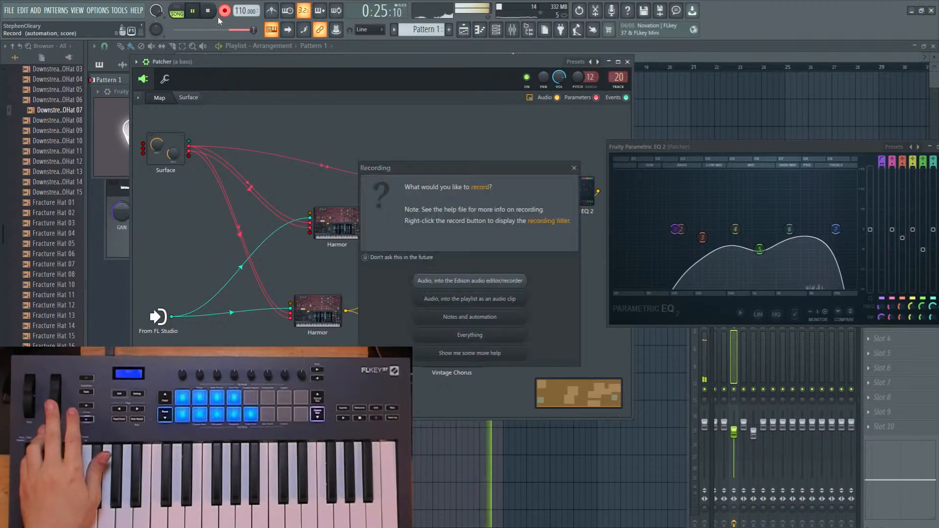
click(574, 169)
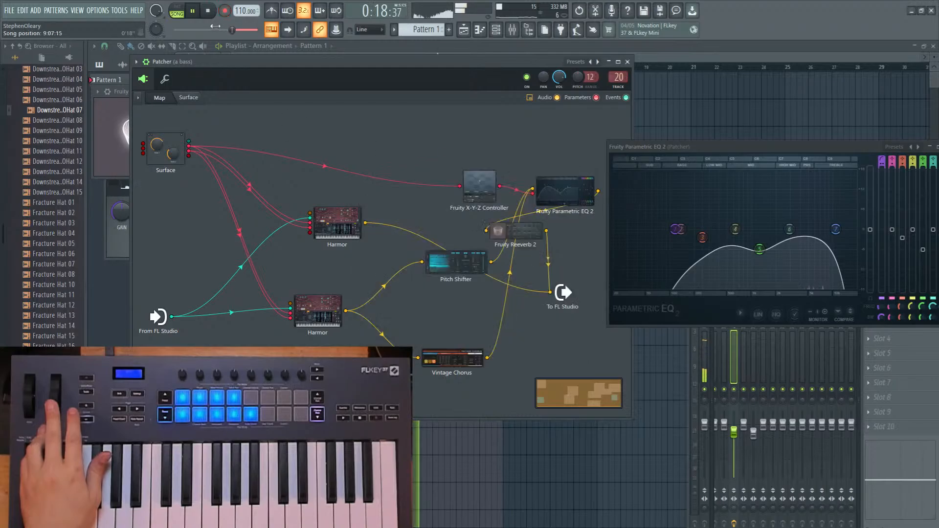
click(208, 11)
Insert Maximus just before the Patcher's output and adjust its low and high band crossover frequencies.
middle_click(758, 20)
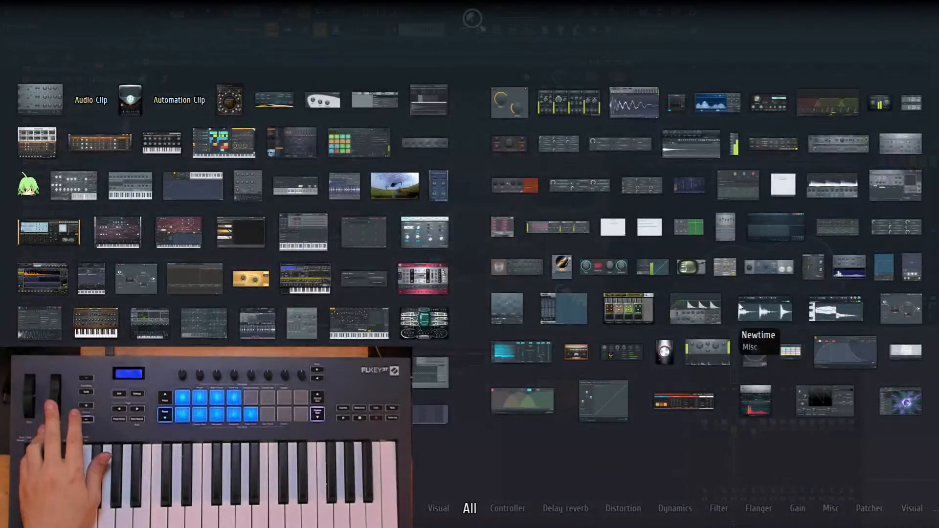
drag(695, 309, 534, 326)
double_click(534, 325)
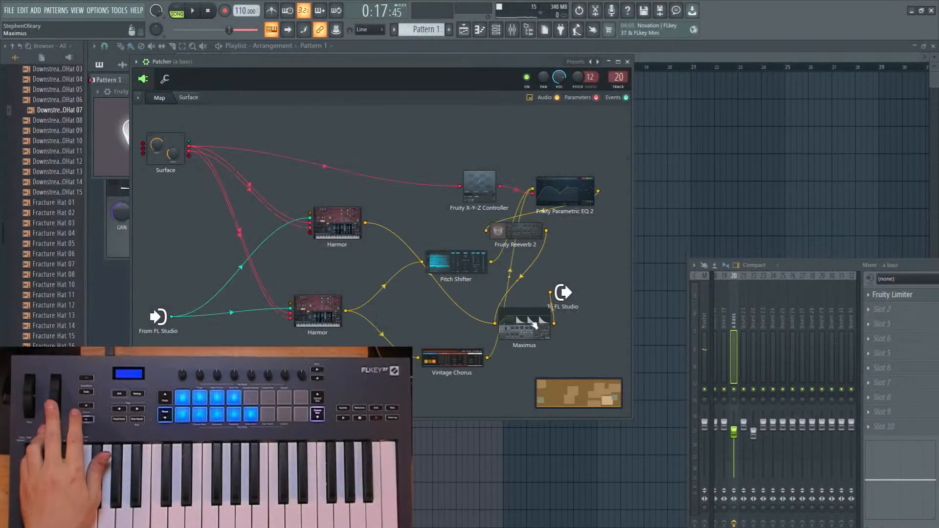
click(607, 271)
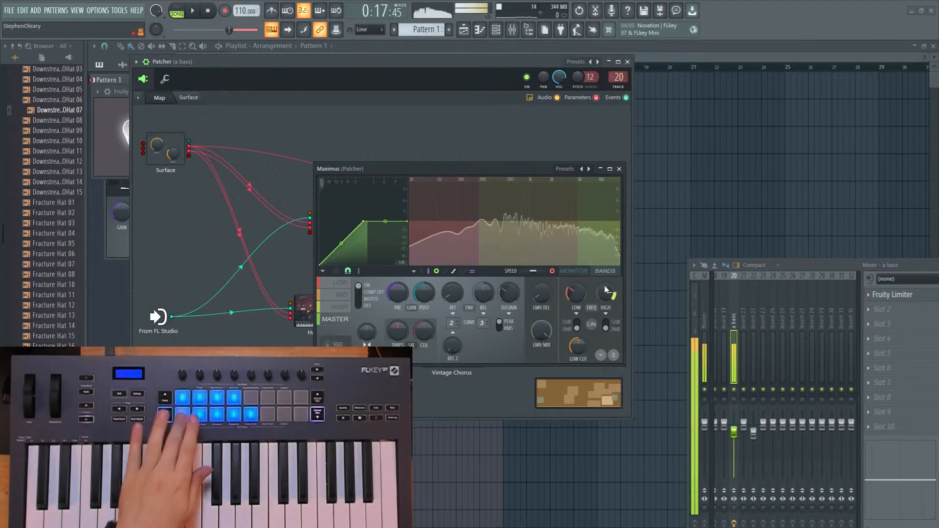
drag(606, 290, 581, 275)
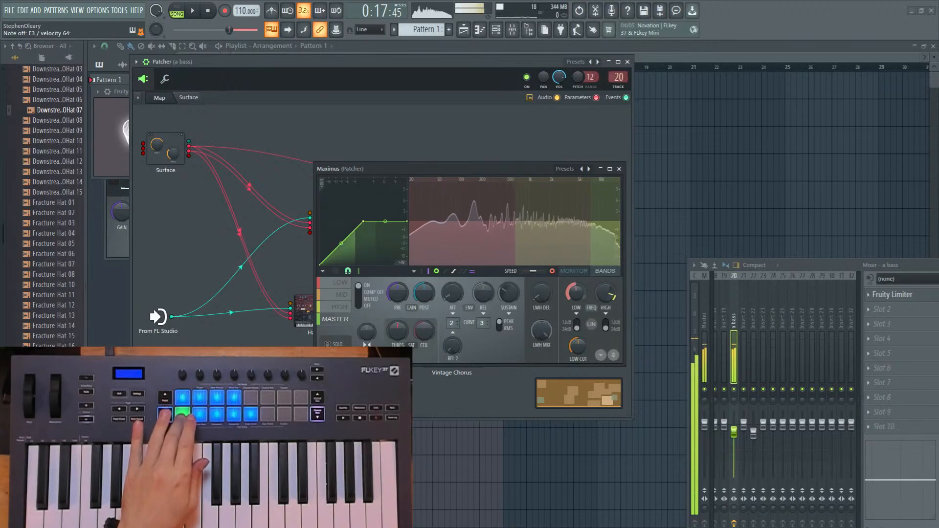
Round the compression curve of Maximus's mid band upward, adjust its release and sustain, and select the high band.
click(580, 272)
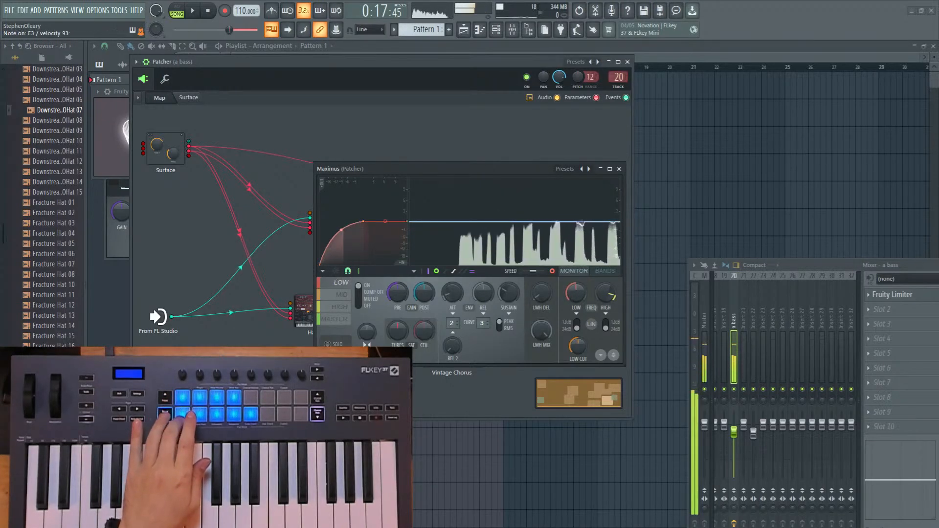
click(342, 294)
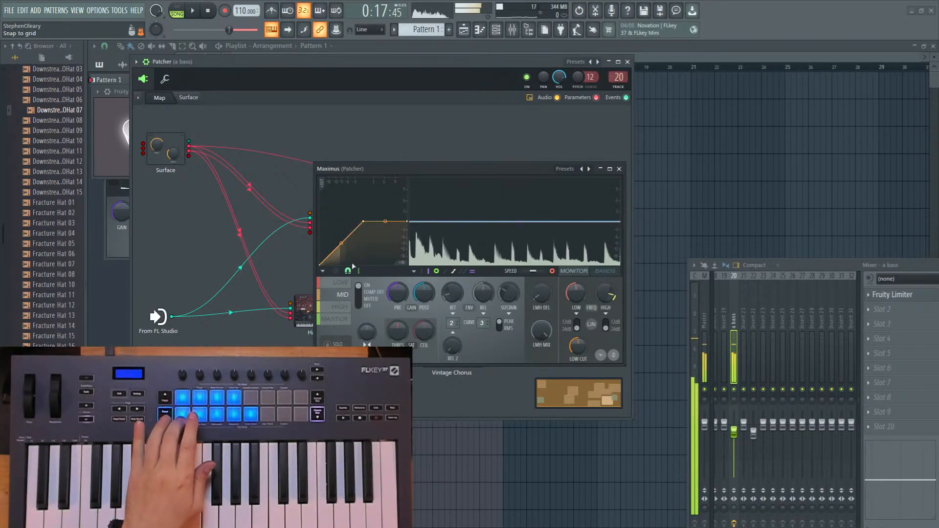
drag(341, 241, 341, 224)
drag(482, 295, 482, 306)
drag(508, 295, 508, 305)
click(341, 307)
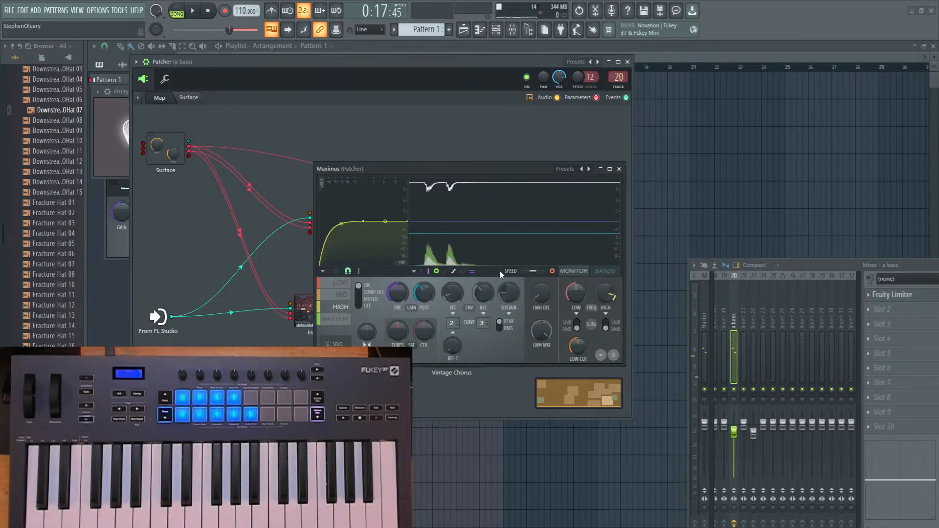
scroll(40, 220, up, 15)
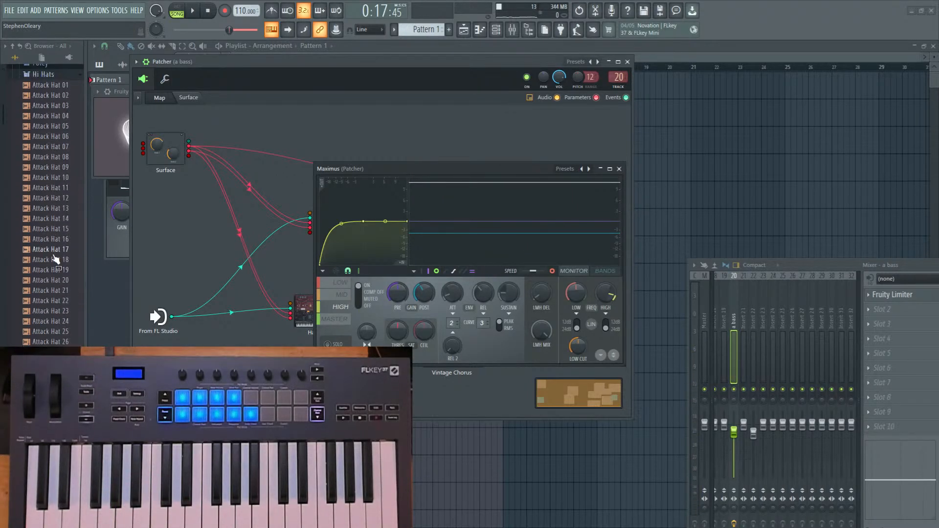
click(53, 162)
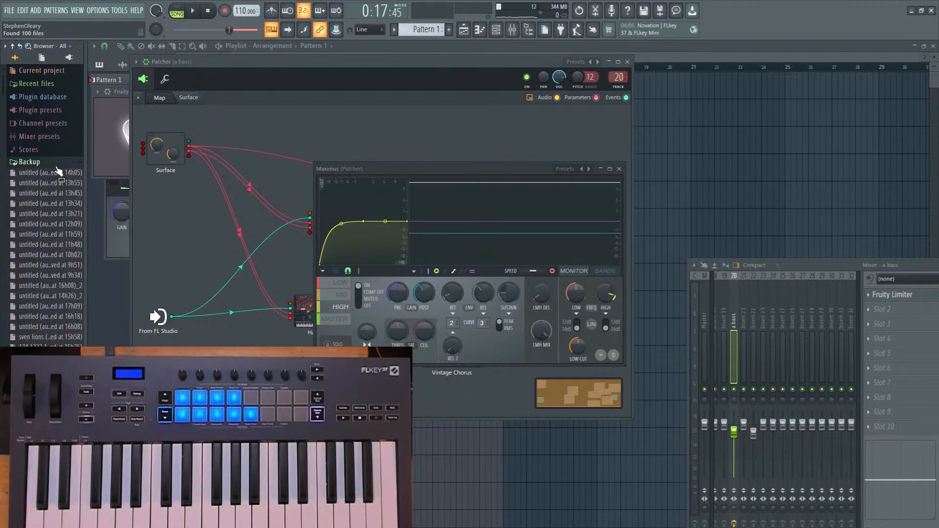
click(29, 162)
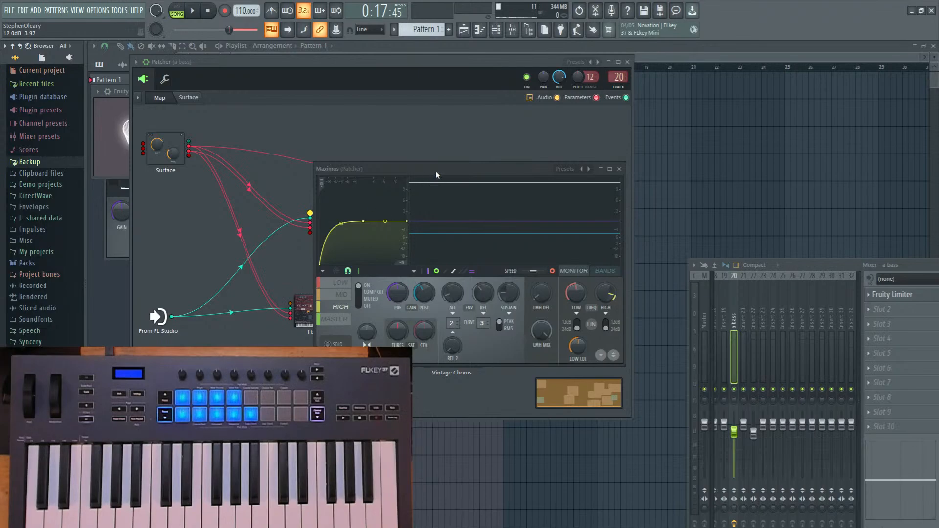
Move the Maximus window clear of the Patcher nodes and show its master band.
drag(436, 174, 633, 94)
click(532, 238)
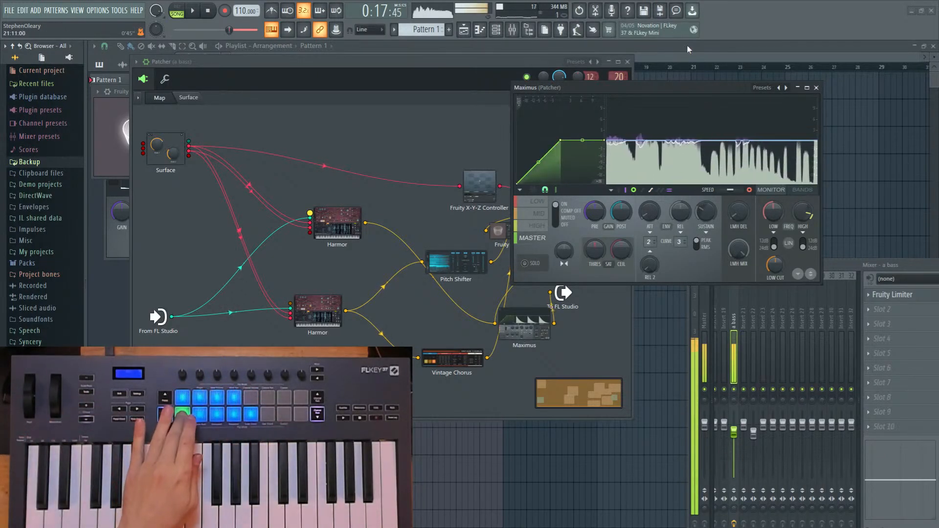
In part A of the upper Harmor, lower the start point of the filter 1 frequency's velocity mapping.
click(341, 228)
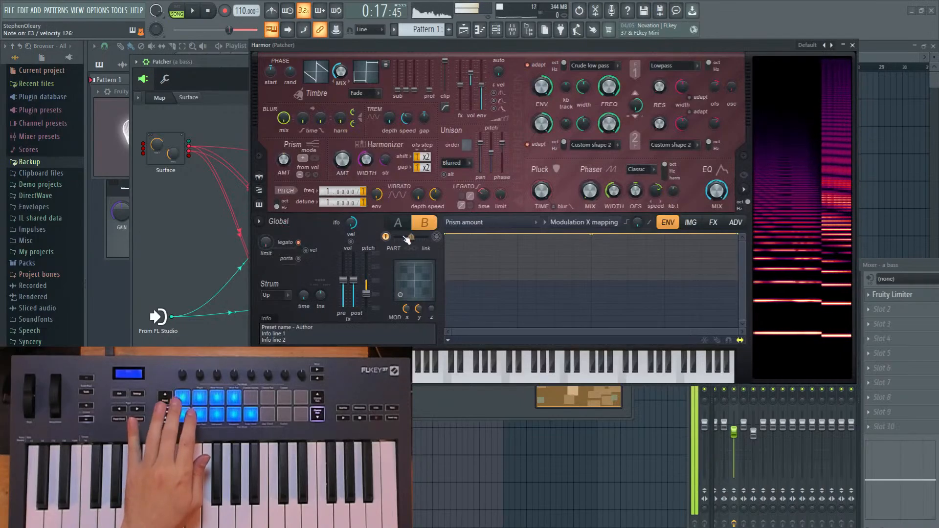
click(397, 223)
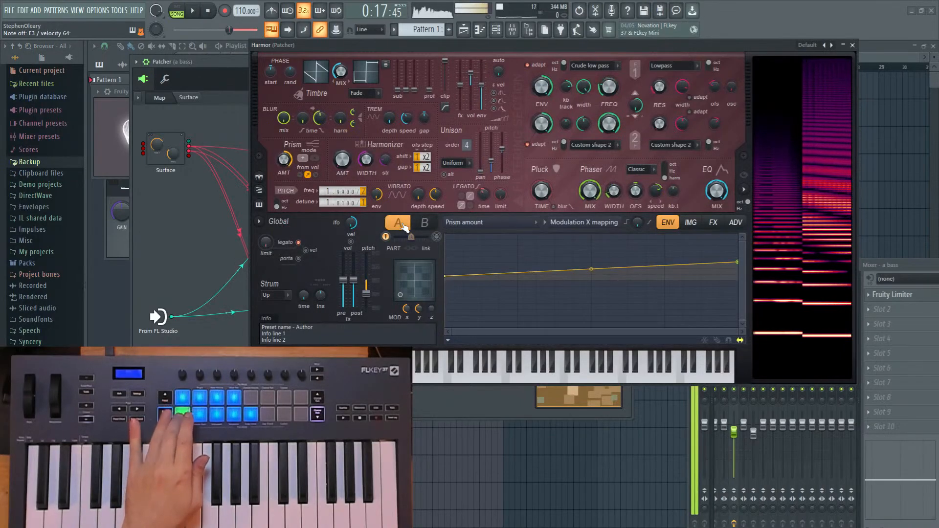
right_click(611, 89)
click(630, 113)
click(605, 222)
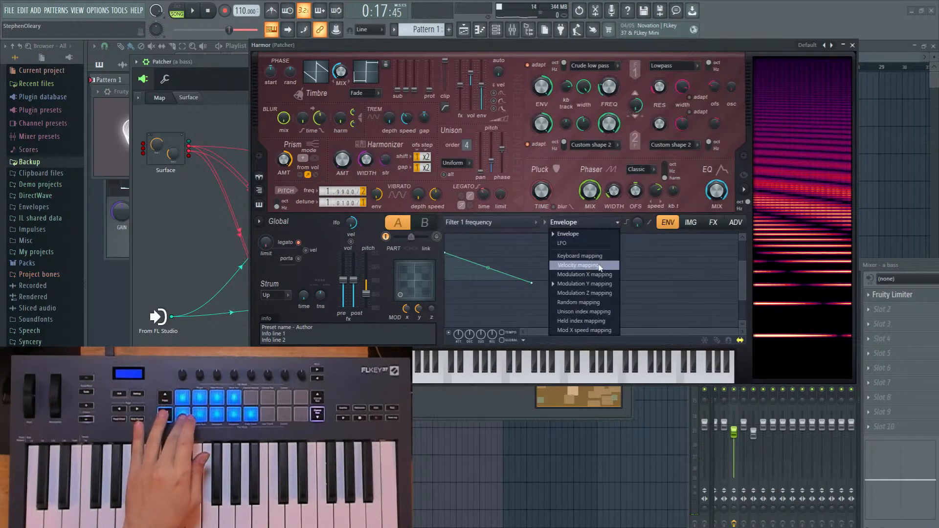
click(599, 266)
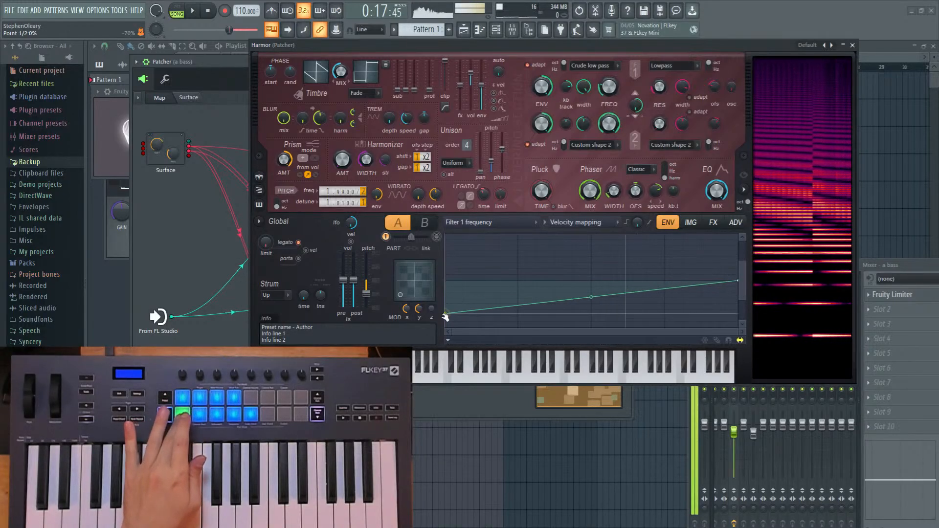
drag(445, 316, 444, 326)
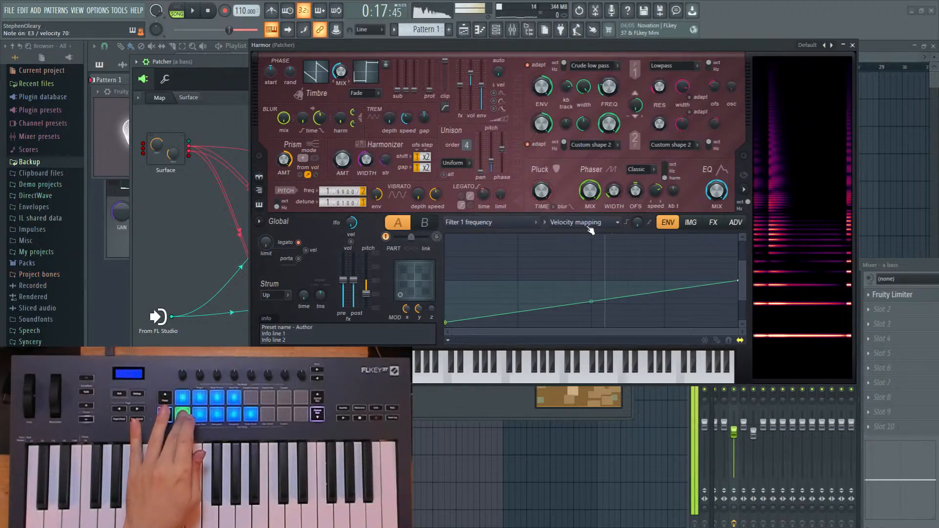
Lower the start point of the filter 1 frequency envelope in Harmor's part A and close the synth.
right_click(604, 92)
click(624, 118)
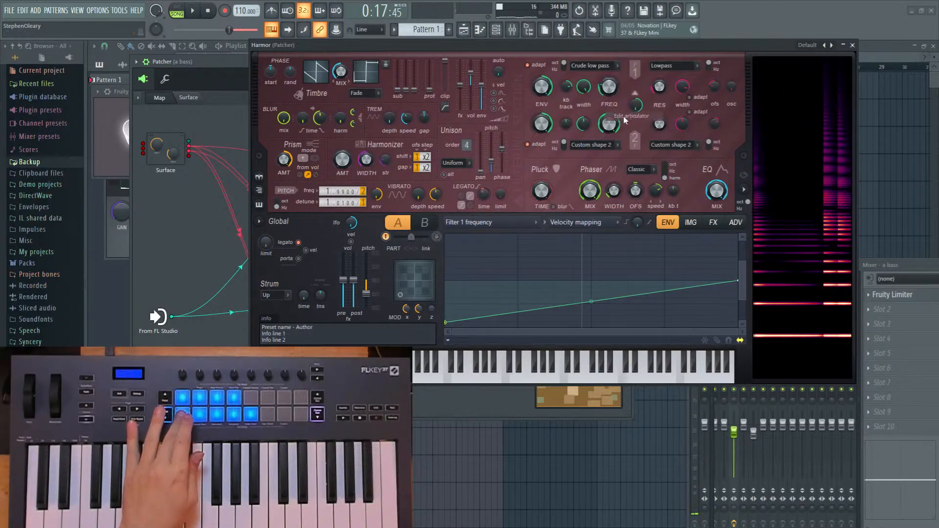
click(603, 222)
click(597, 235)
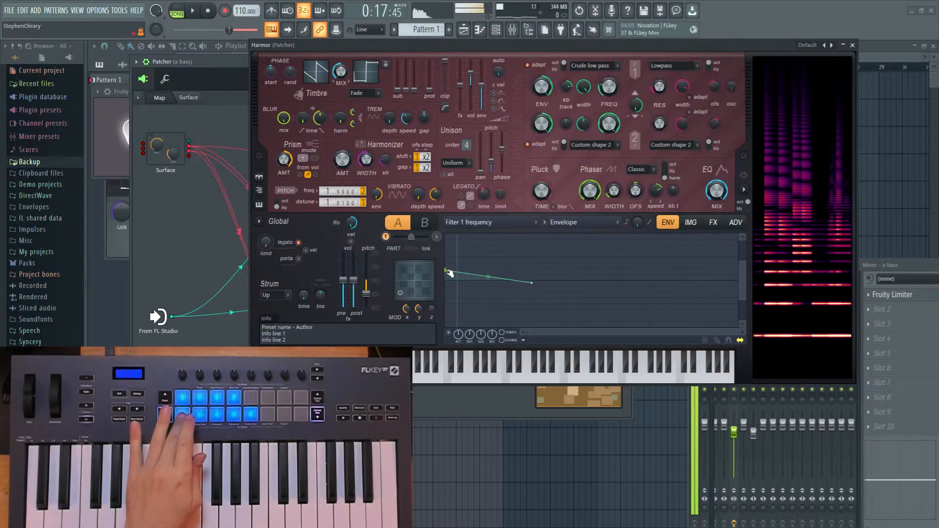
drag(446, 259, 445, 271)
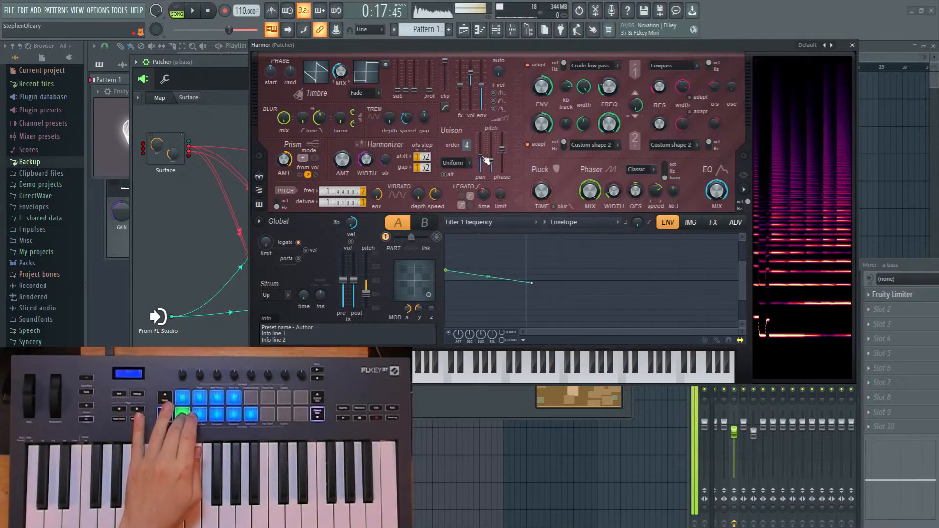
click(852, 45)
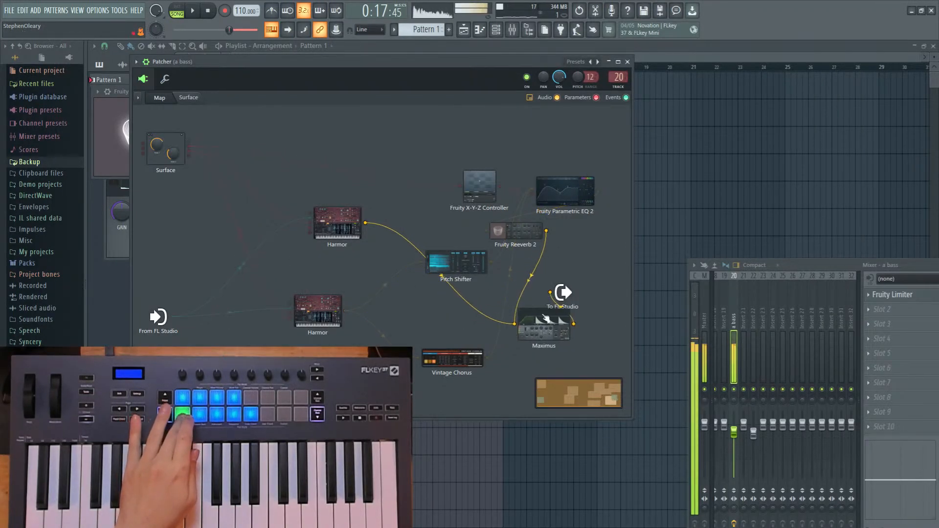
Reopen the upper Harmor, display its Global EQ curve, and set its distortion type to Hill.
click(331, 216)
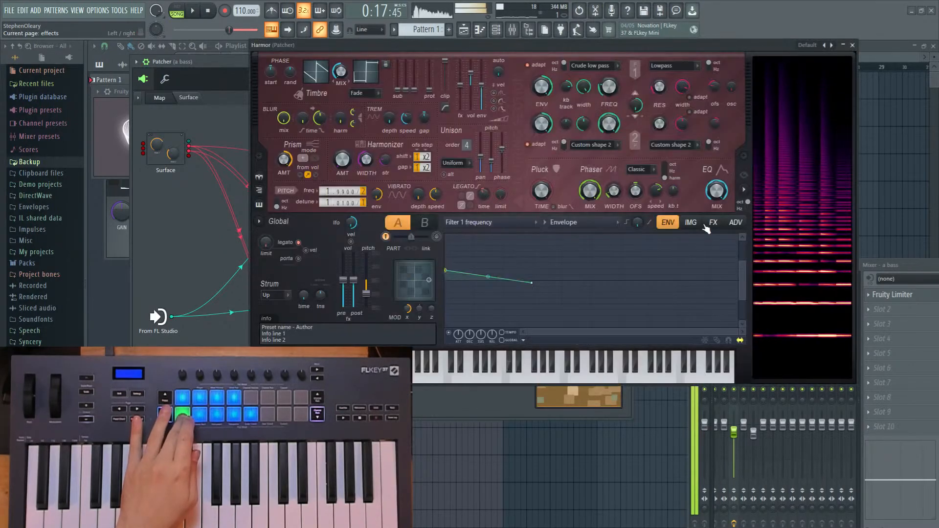
click(725, 198)
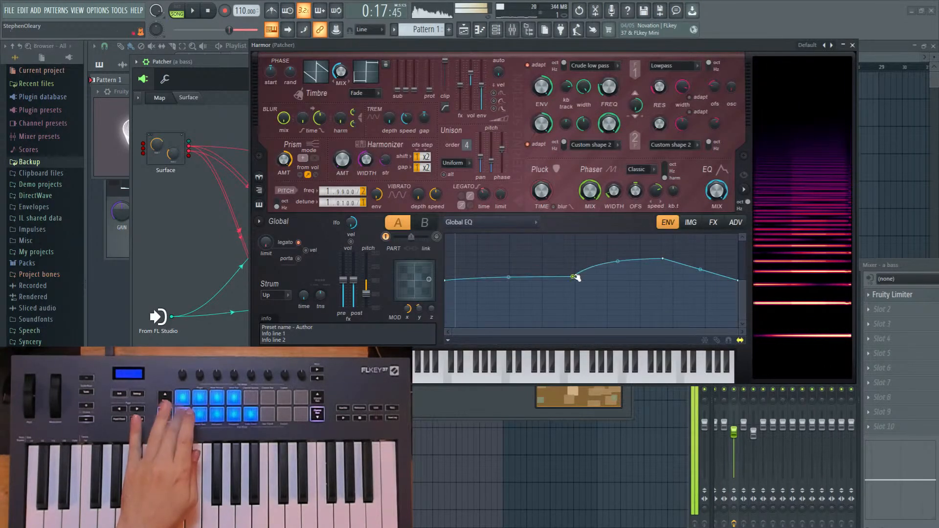
click(712, 223)
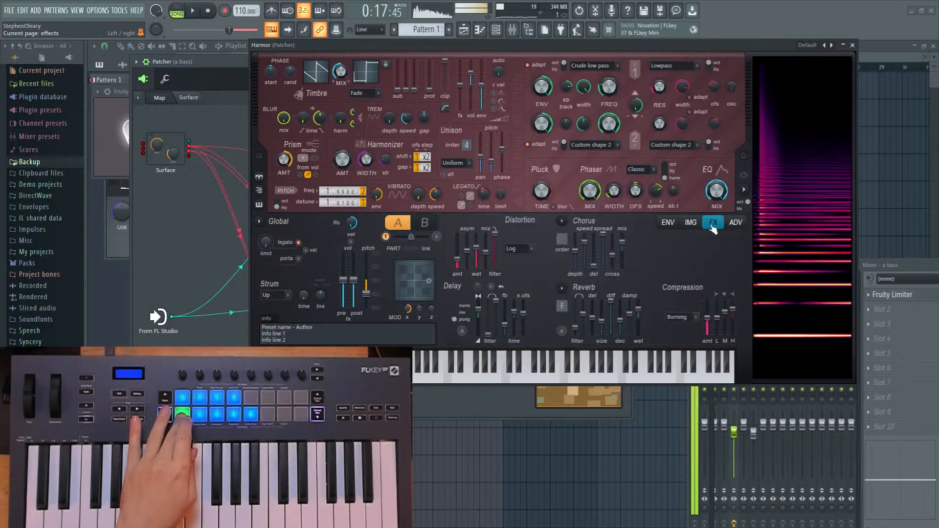
click(517, 248)
click(510, 279)
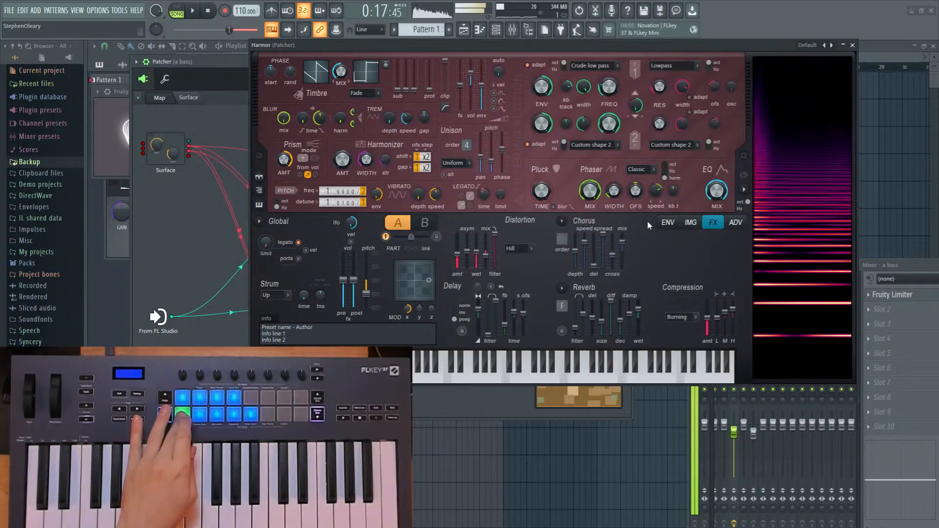
Raise the end point of the filter 1 frequency's velocity mapping in Harmor's part A.
click(666, 223)
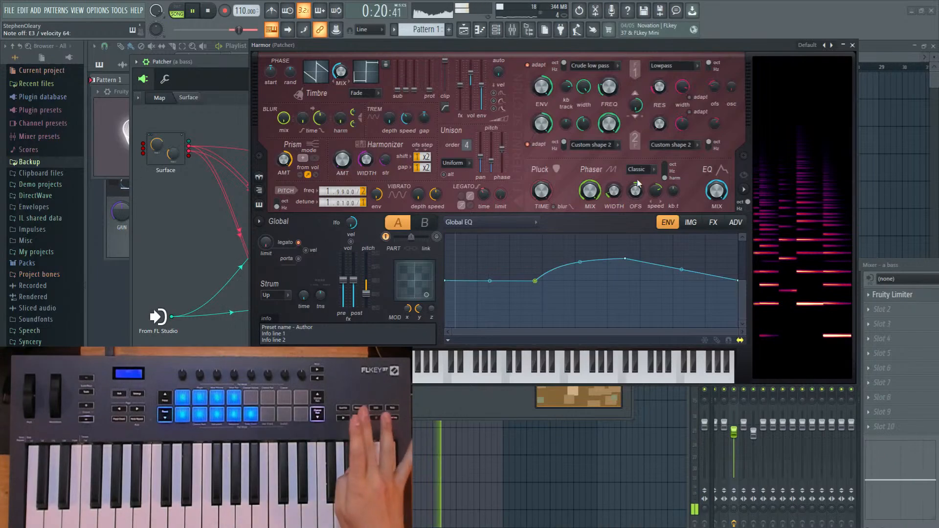
right_click(612, 93)
click(634, 120)
click(611, 225)
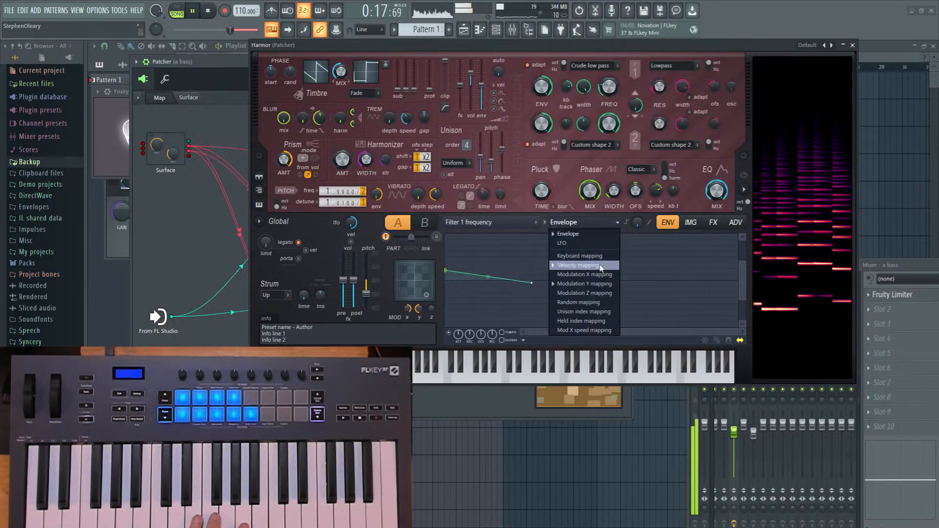
click(581, 265)
drag(739, 281, 739, 253)
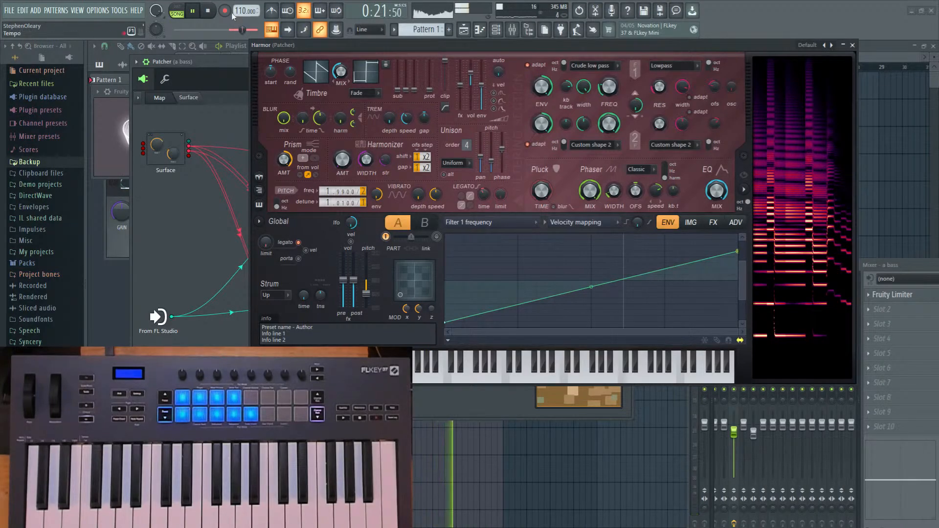
Clear the Patcher and mixer windows away, move Harmor aside, and show the Channel rack over the playlist.
click(484, 31)
click(467, 30)
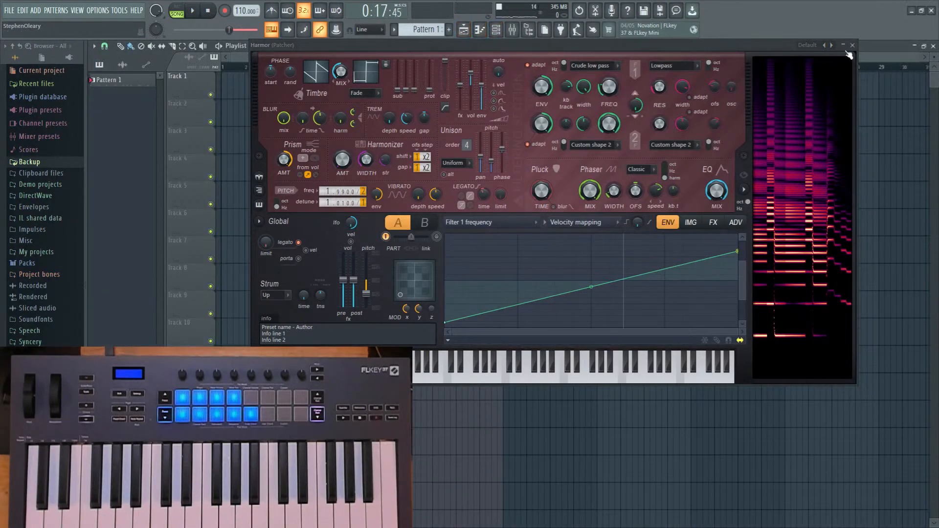
click(852, 45)
click(497, 31)
double_click(813, 46)
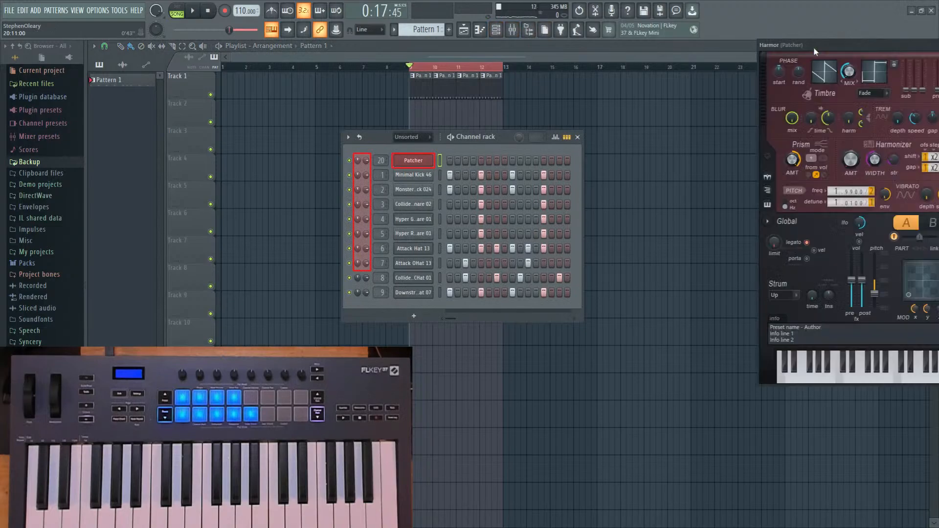
Close the Harmor window and switch from Pattern 1 to Pattern 2.
drag(813, 46, 248, 84)
click(796, 86)
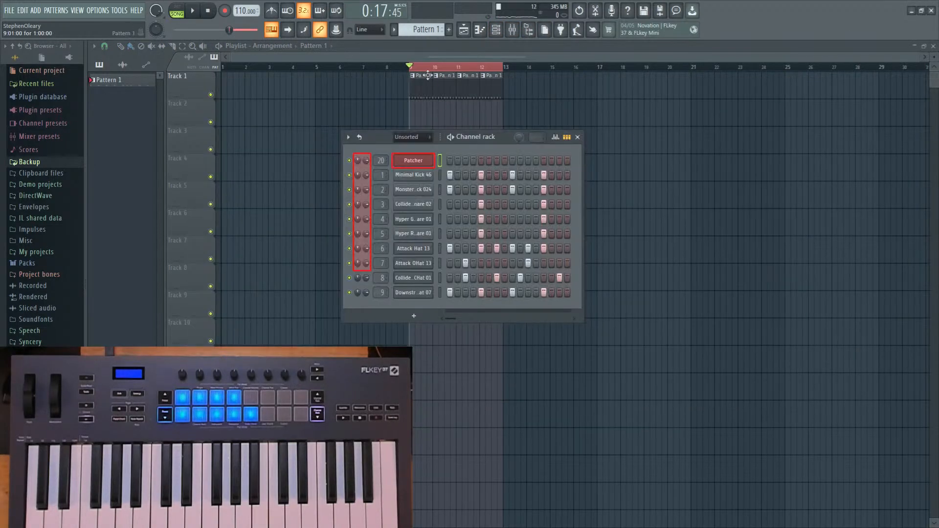
right_click(433, 32)
click(518, 56)
Open the Patcher channel's piano roll for Pattern 2.
right_click(430, 160)
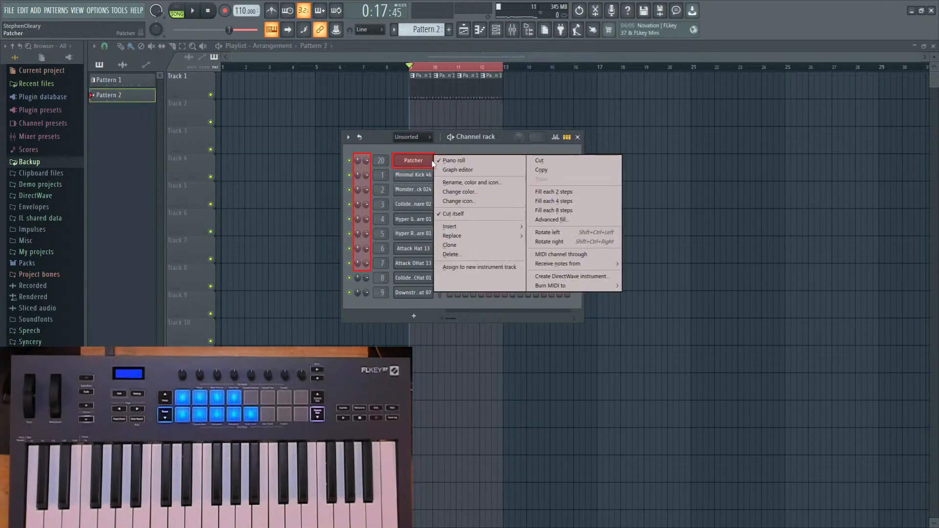
click(442, 162)
right_click(423, 164)
click(459, 162)
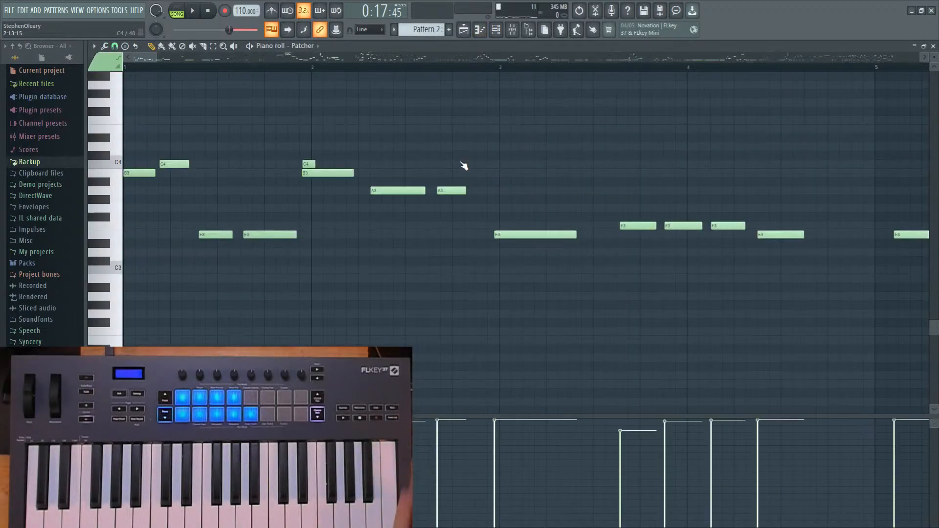
Switch to pattern playback and start playing the recorded Patcher notes from the high note in bar 128.
scroll(420, 194, down, 10)
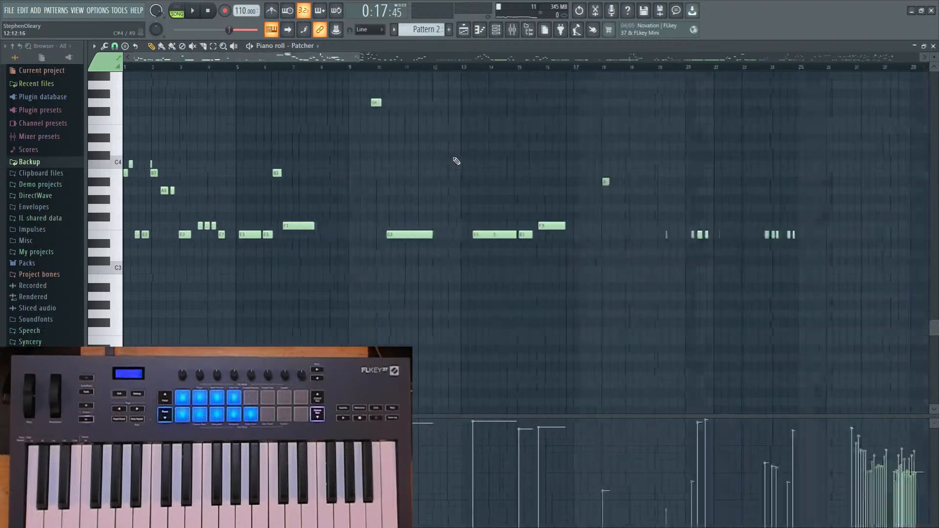
scroll(582, 207, up, 4)
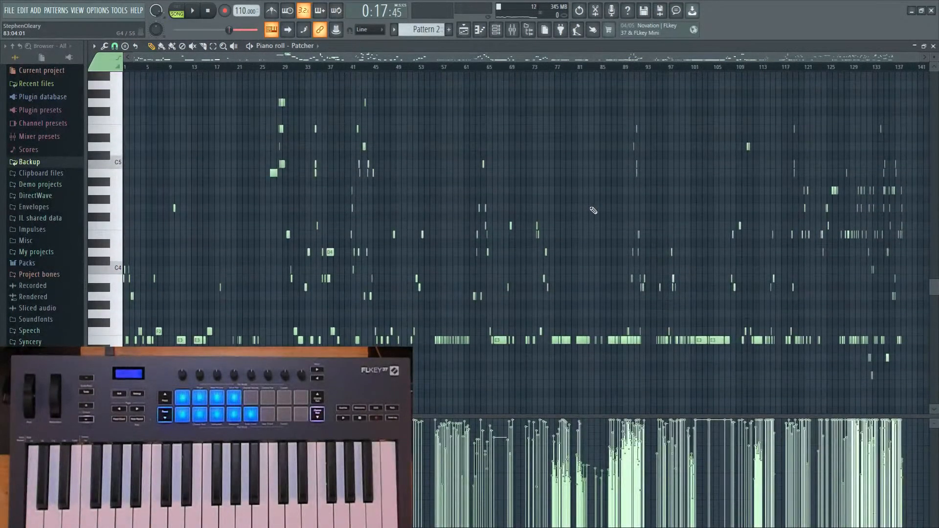
scroll(874, 273, up, 8)
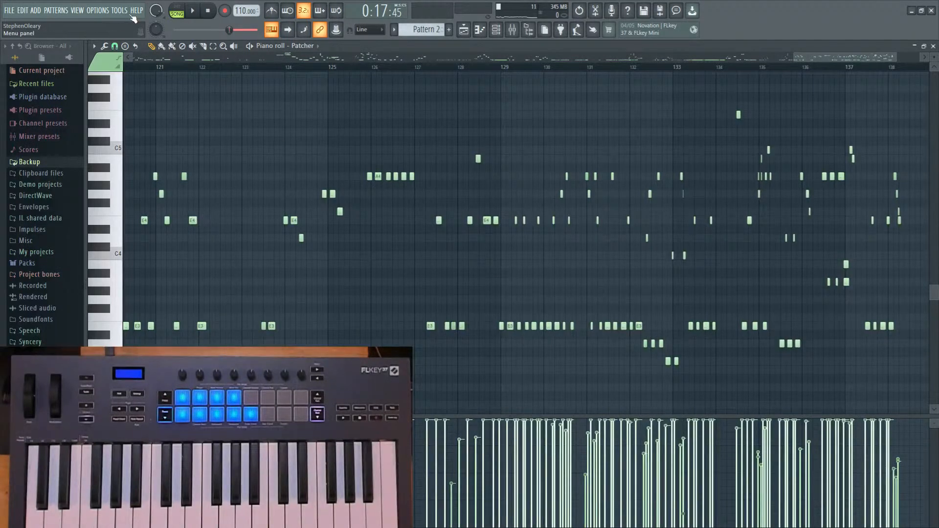
double_click(487, 73)
click(532, 201)
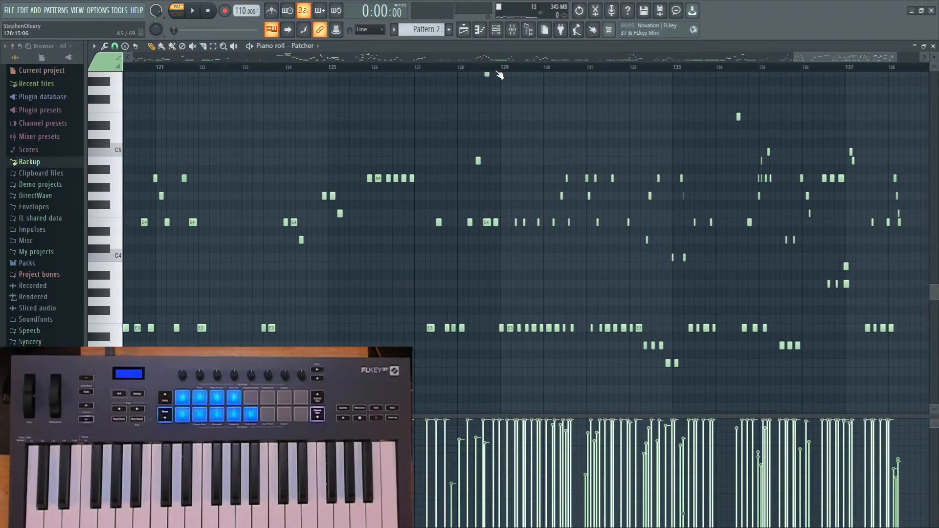
double_click(485, 68)
double_click(476, 68)
key(space)
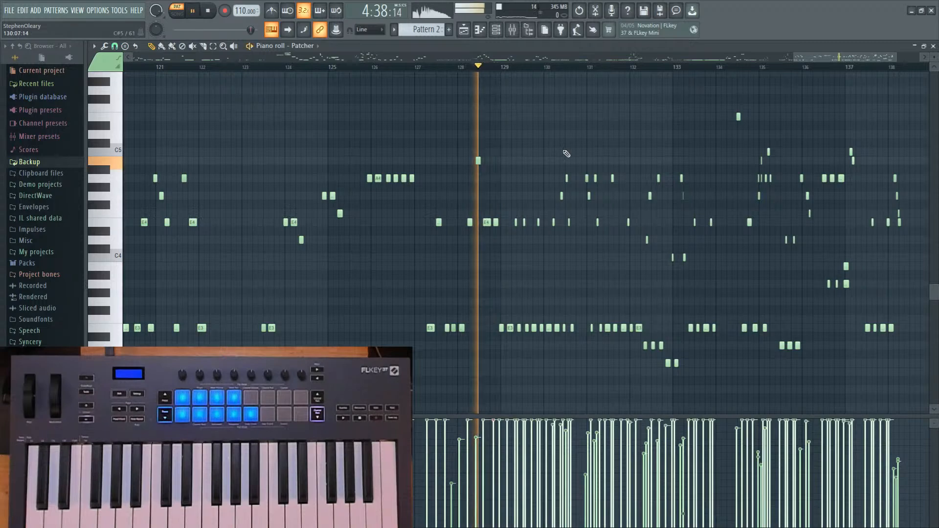
Follow the playing notes through to the last phrase in bar 137, and stop playback there.
drag(523, 161, 427, 164)
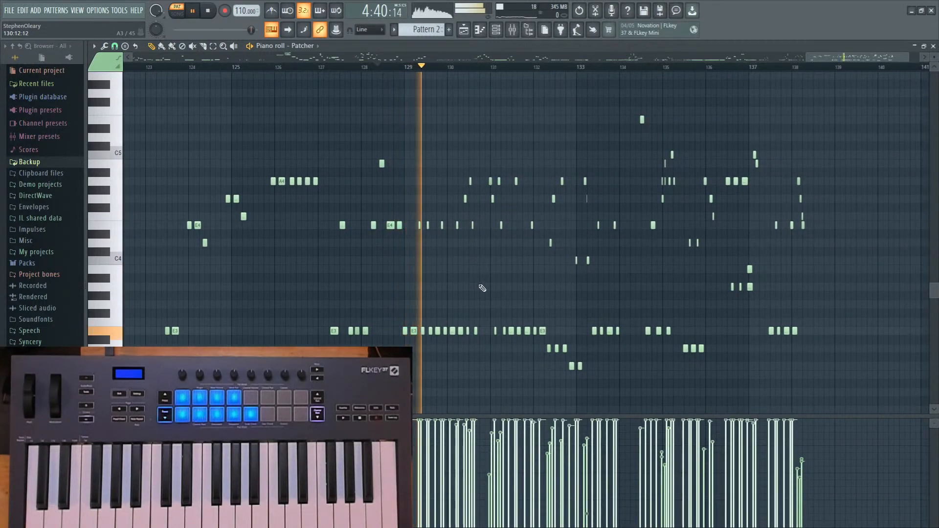
scroll(454, 288, up, 2)
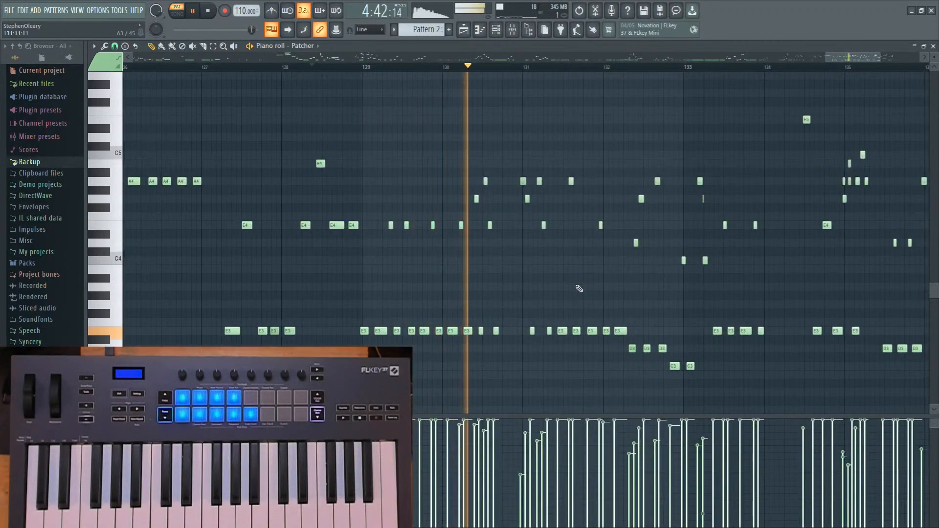
drag(561, 287, 518, 281)
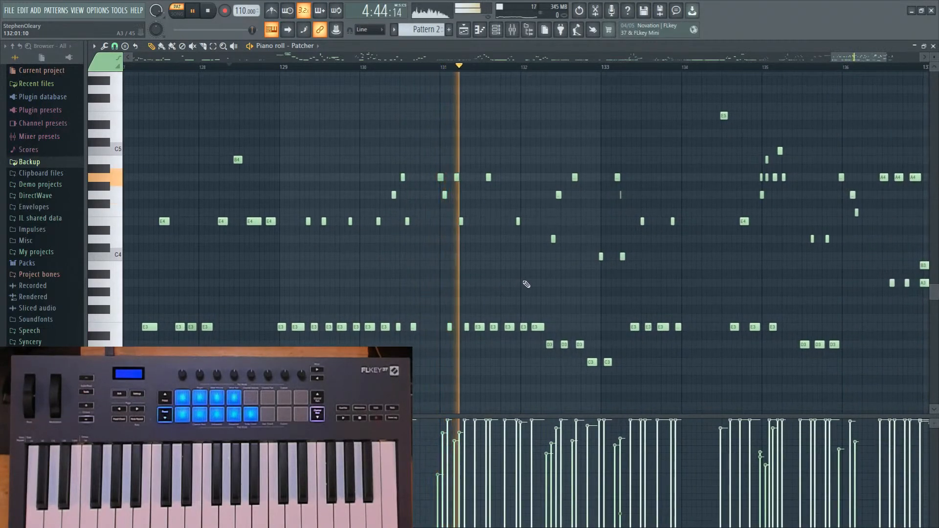
drag(581, 275, 540, 269)
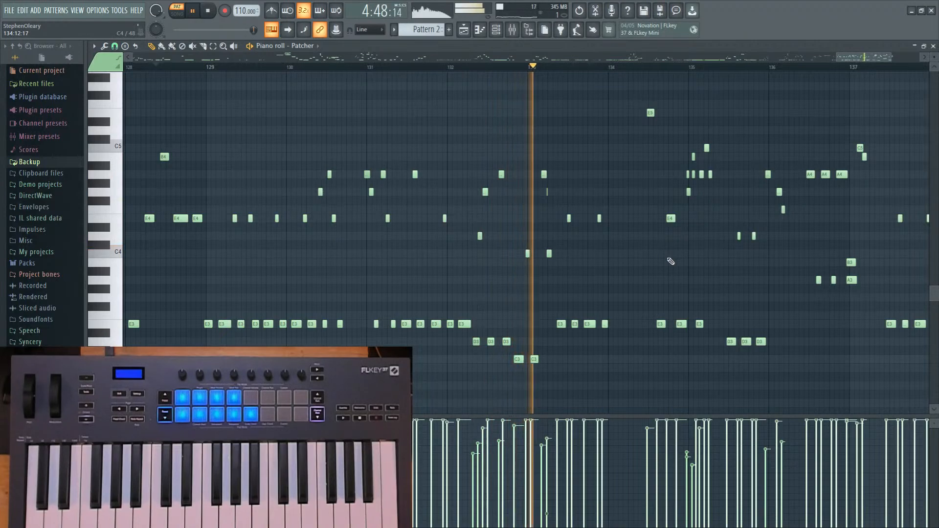
drag(689, 262, 526, 250)
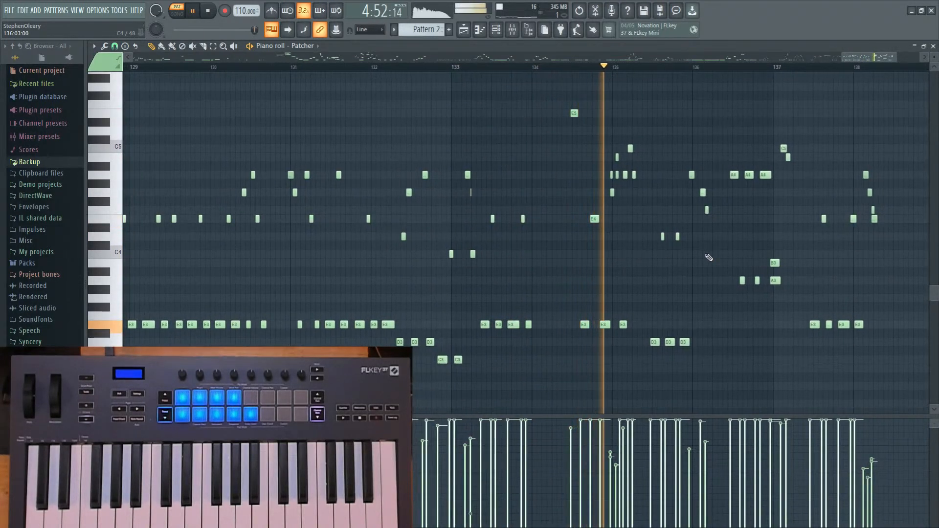
drag(696, 261, 650, 254)
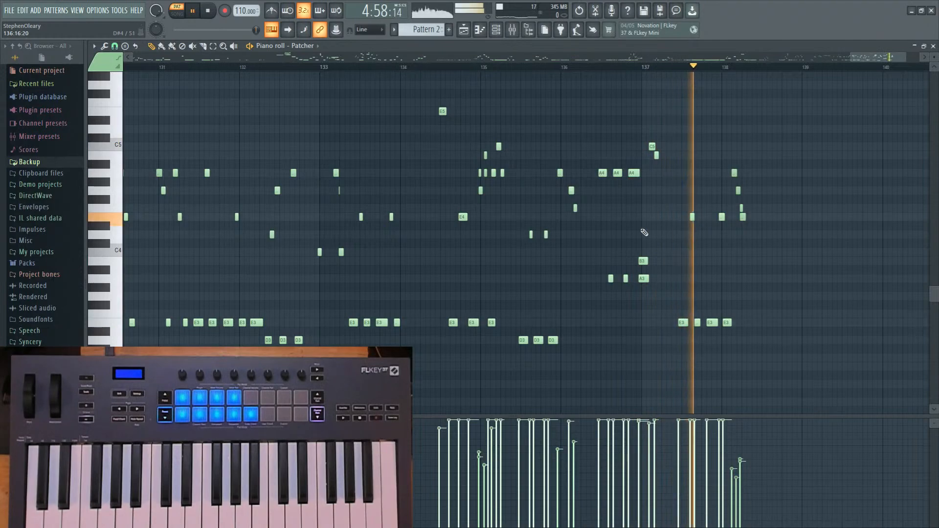
key(space)
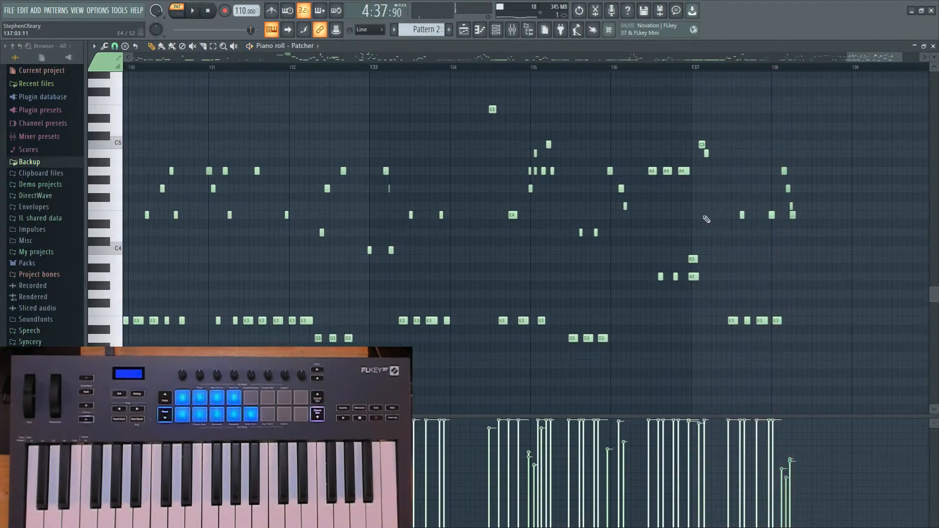
Delete all recorded Patcher notes before the final take, from bar 1 up to about bar 127.
scroll(706, 219, down, 15)
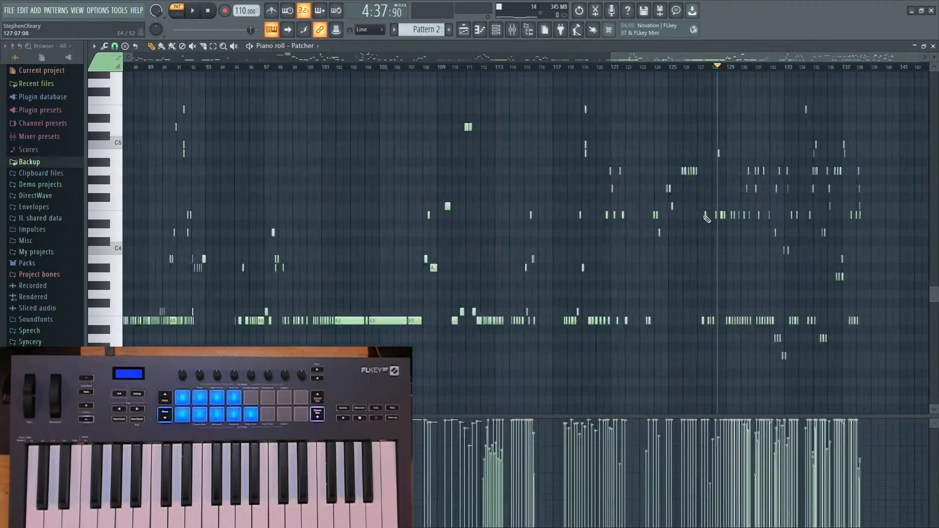
scroll(706, 219, up, 3)
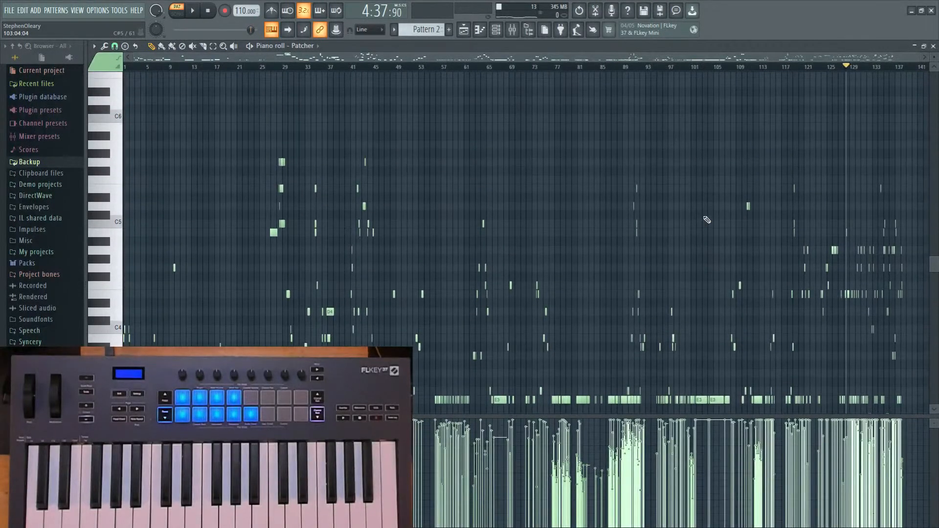
scroll(709, 222, down, 2)
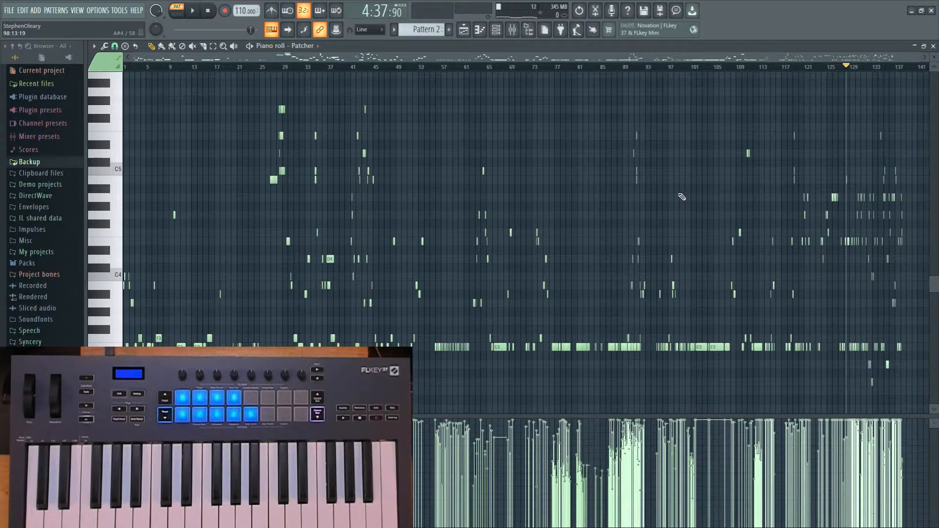
scroll(692, 212, down, 1)
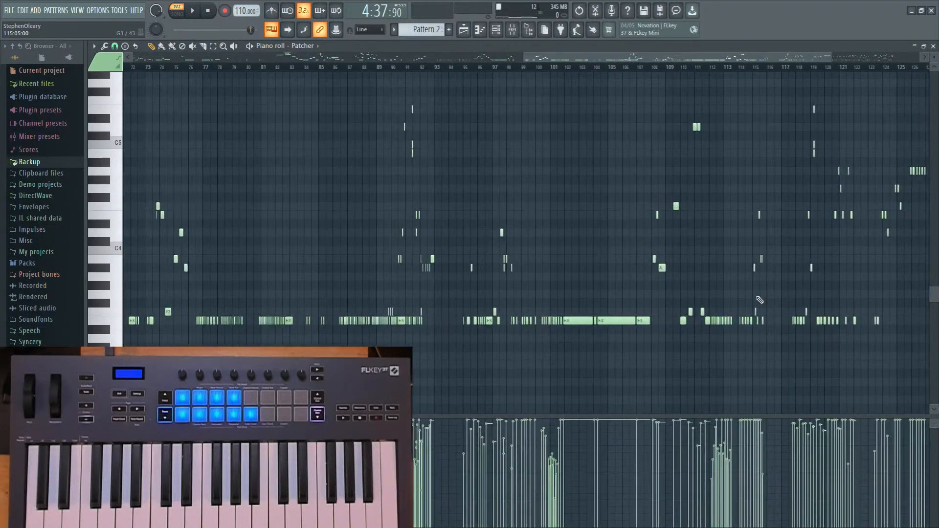
key(ctrl+a)
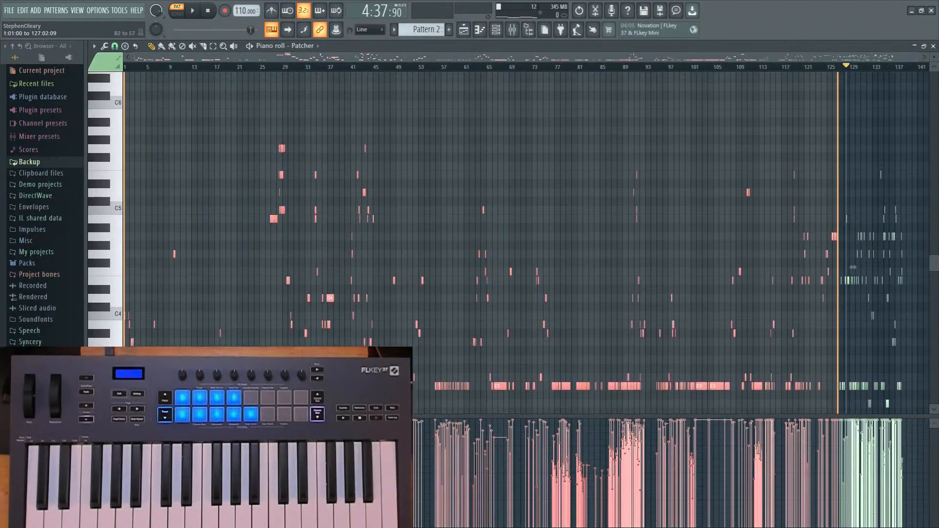
scroll(520, 239, up, 2)
key(Delete)
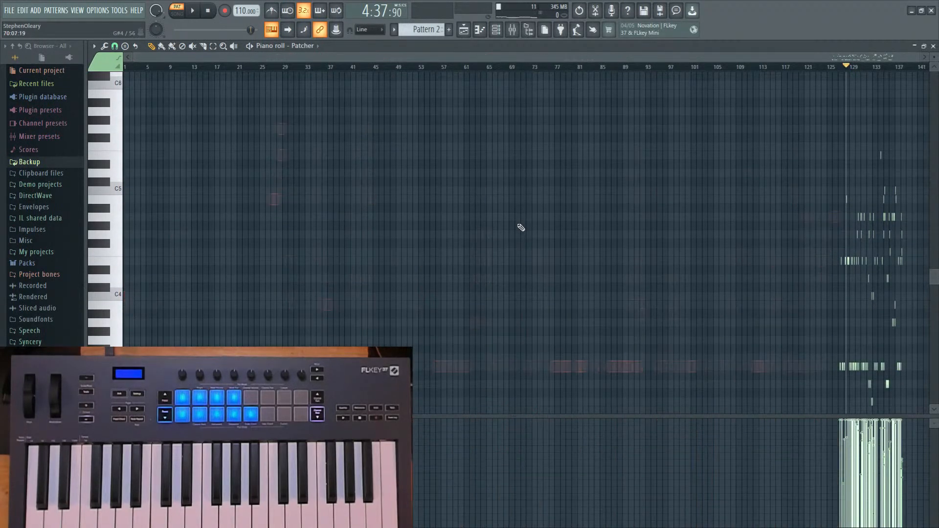
Cut the remaining notes of the final take and paste them at the start of Pattern 2.
scroll(675, 211, down, 2)
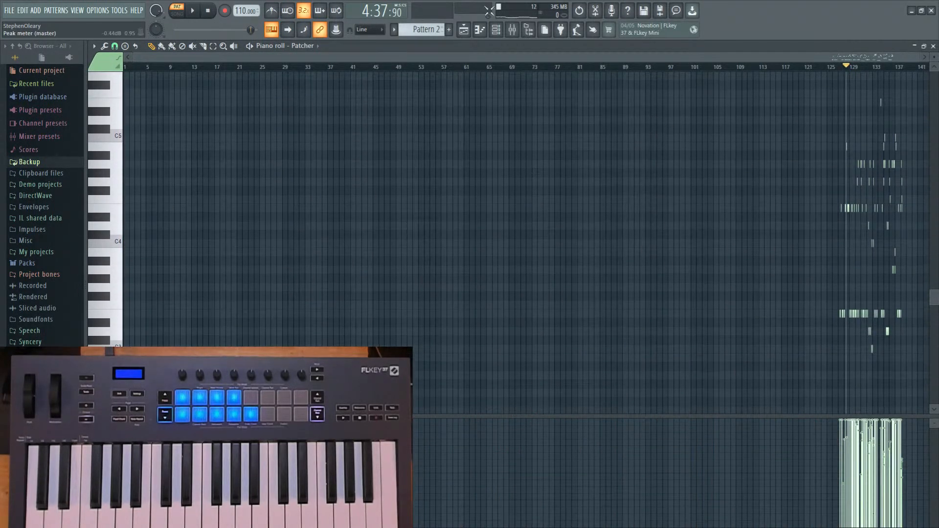
click(496, 30)
click(495, 30)
drag(778, 99, 914, 374)
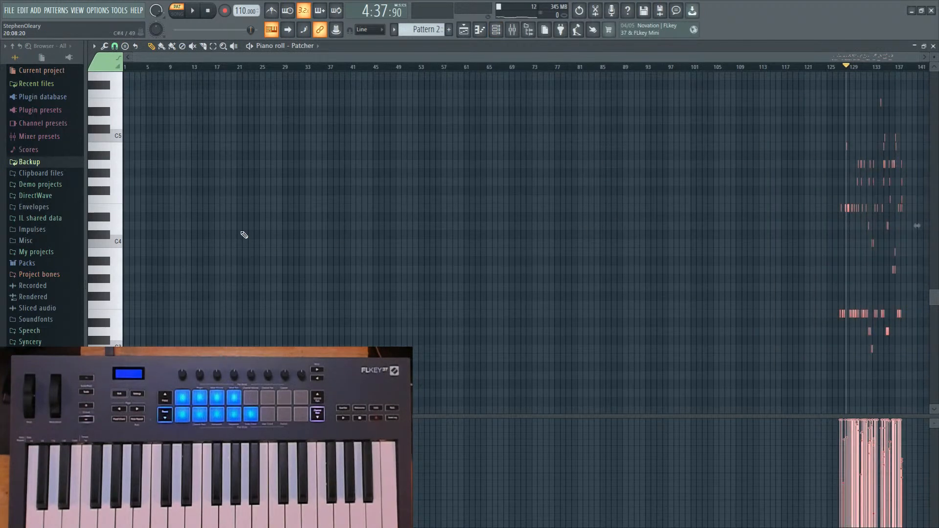
scroll(867, 324, up, 8)
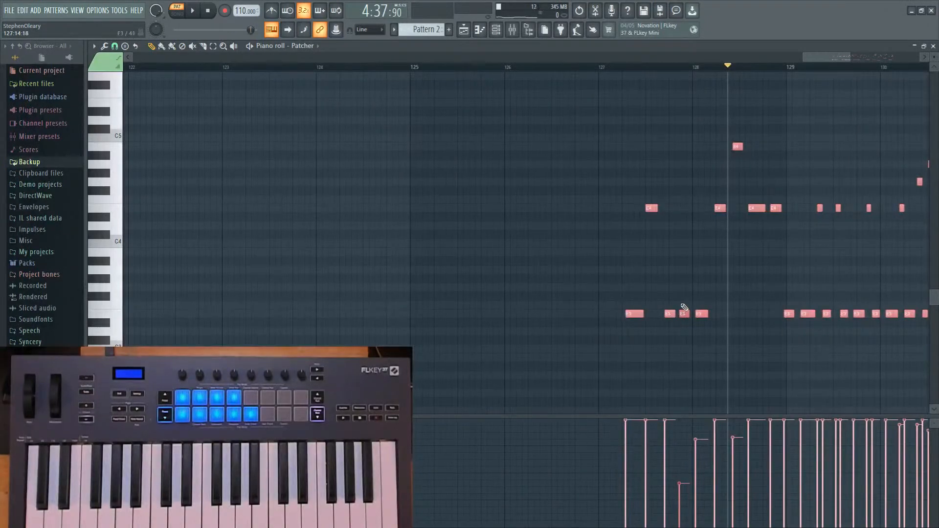
key(Delete)
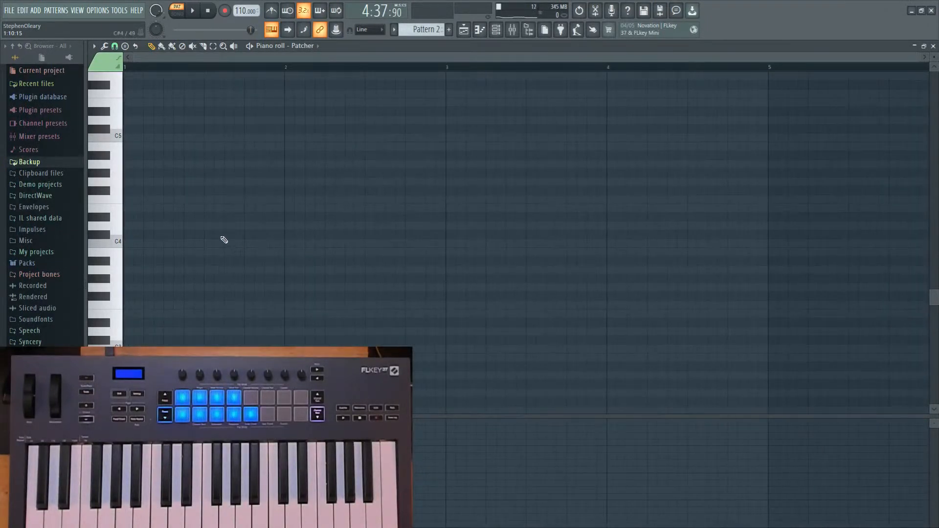
key(ctrl+v)
scroll(235, 264, down, 3)
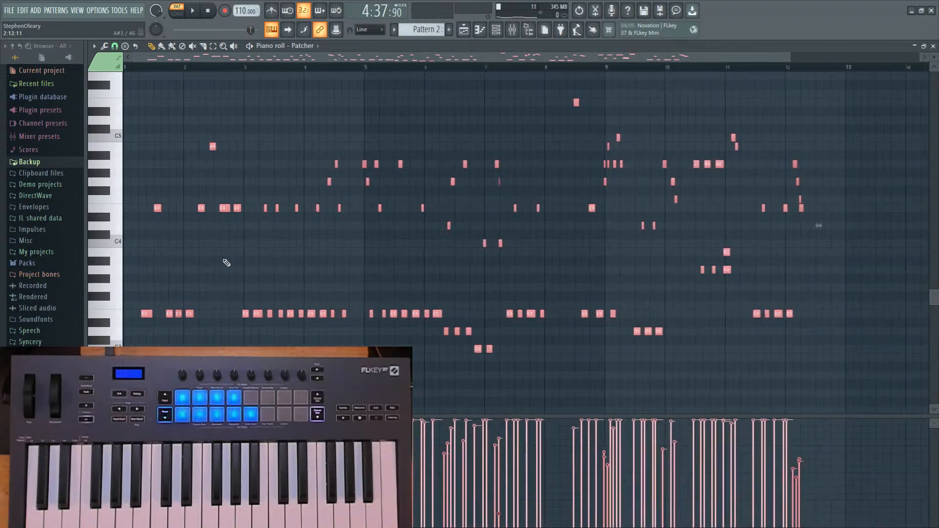
click(94, 45)
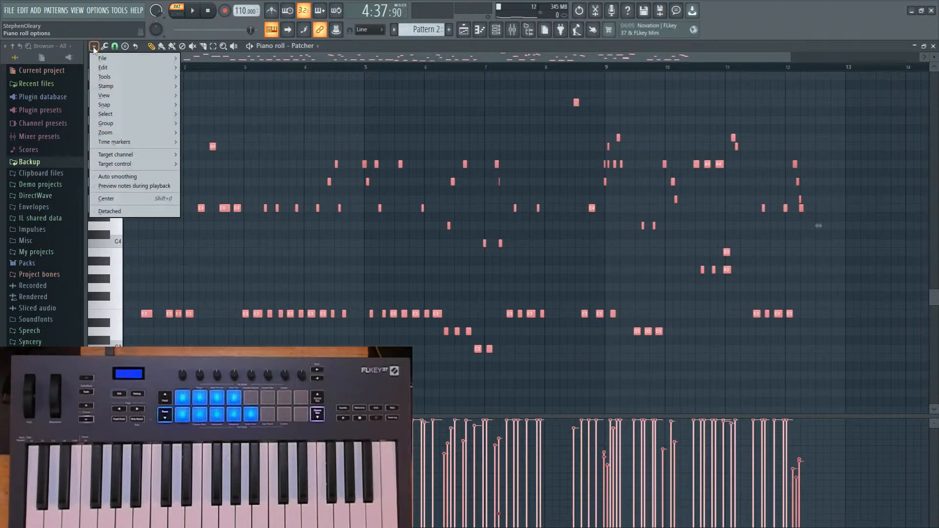
mouse_move(99, 60)
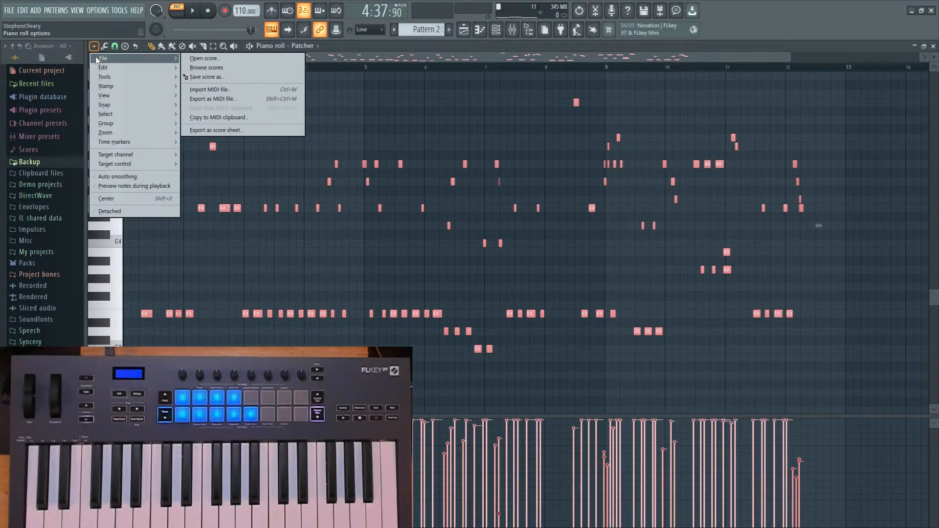
mouse_move(144, 68)
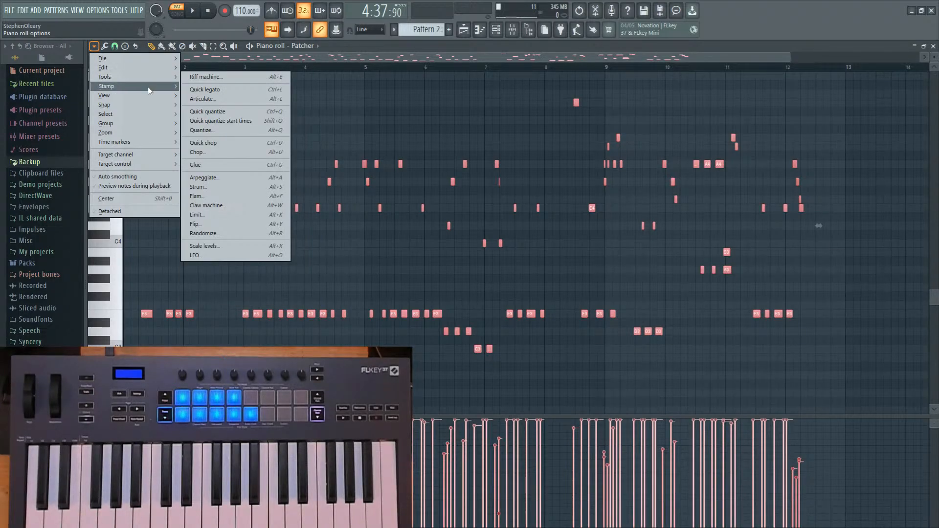
mouse_move(149, 97)
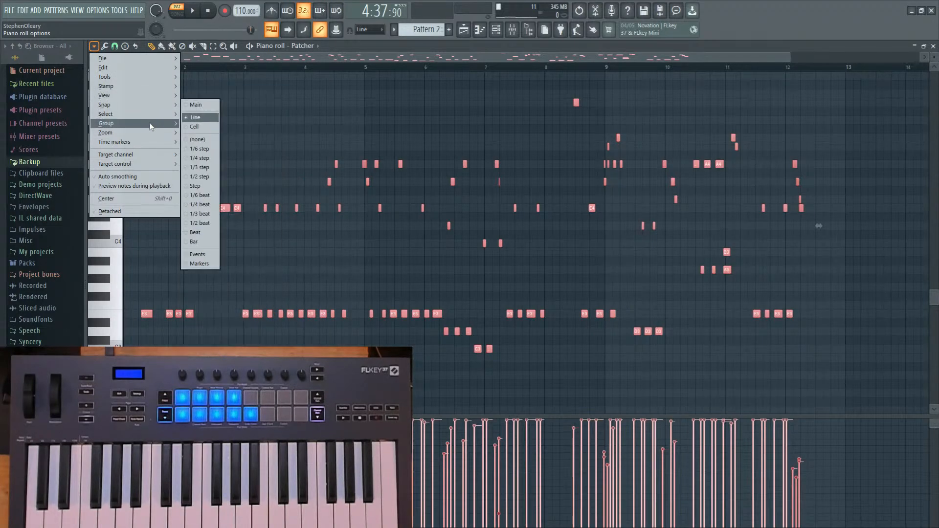
click(99, 49)
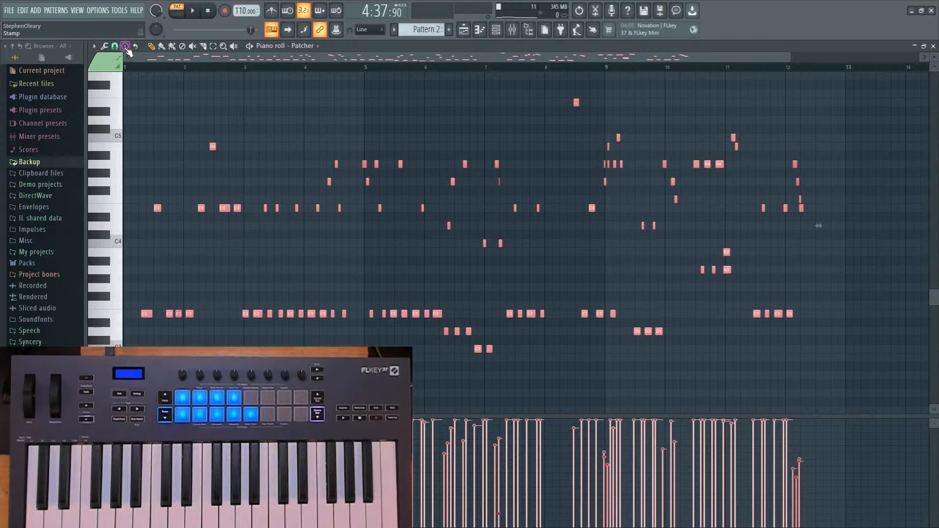
click(106, 47)
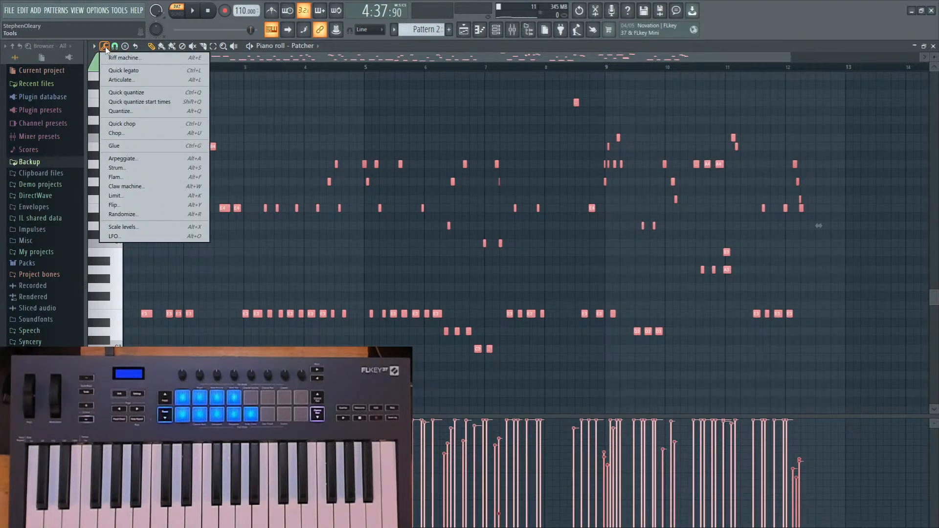
click(107, 50)
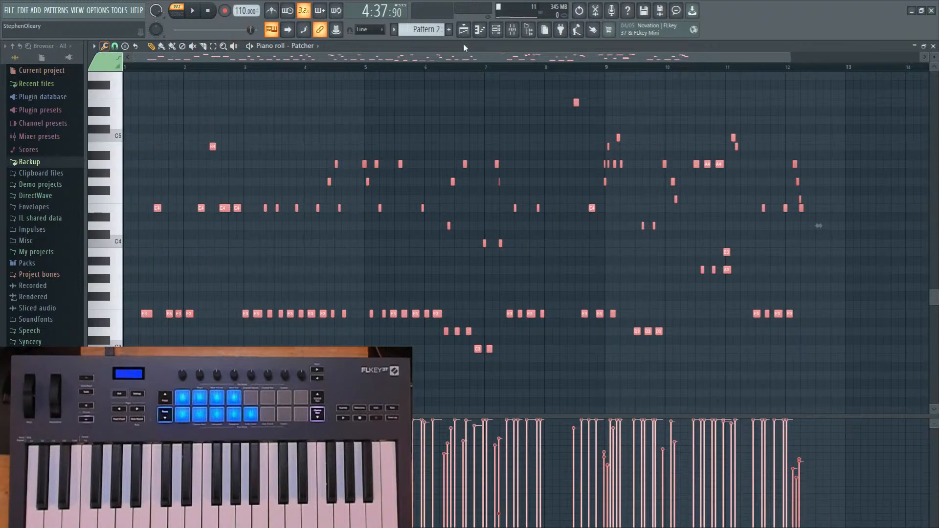
Look through the time ranges offered for dumping the score log to the selected pattern.
click(496, 29)
right_click(401, 161)
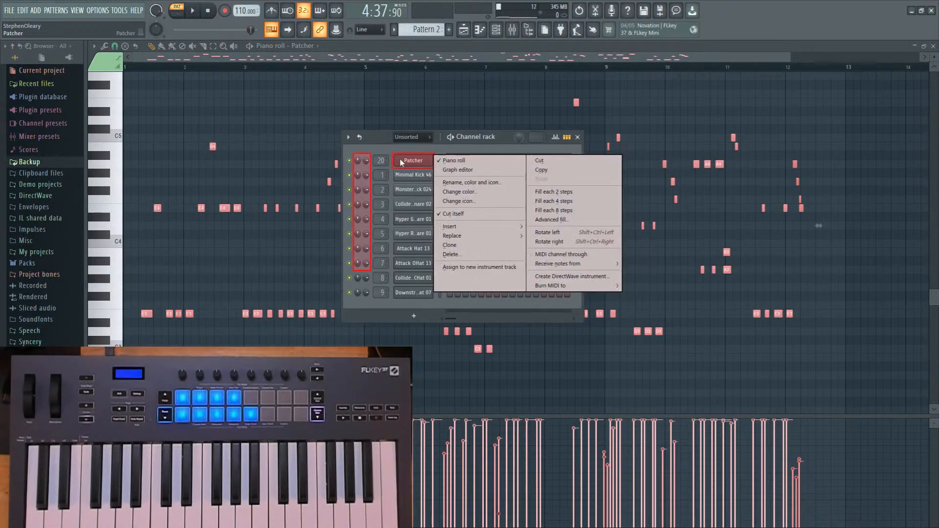
click(401, 162)
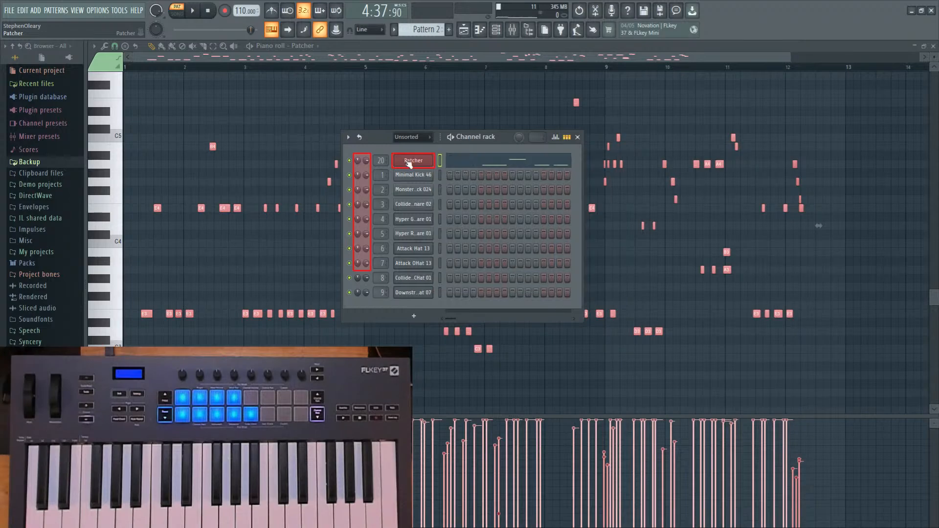
click(122, 11)
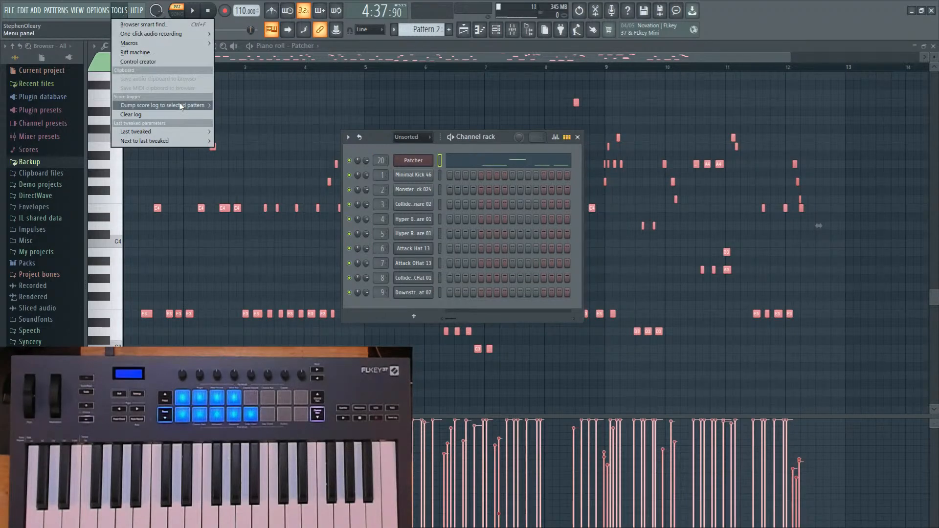
mouse_move(180, 106)
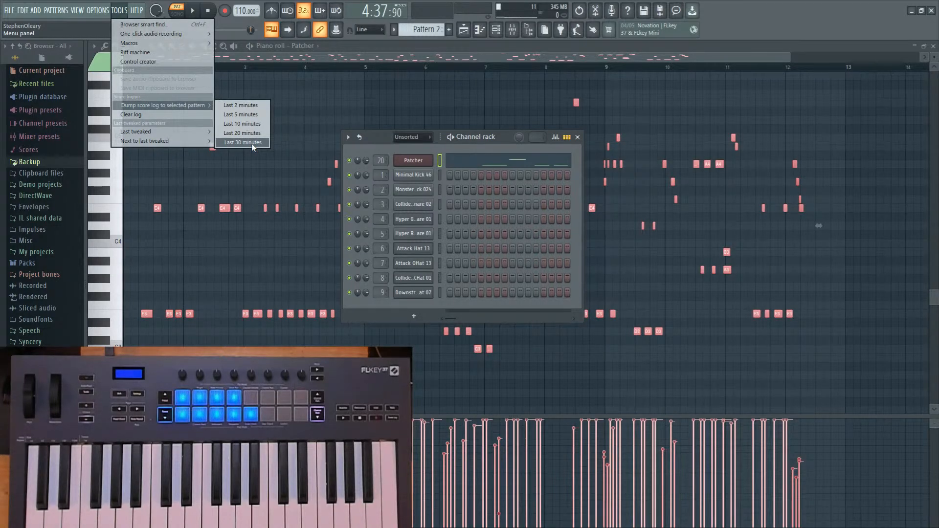
click(258, 109)
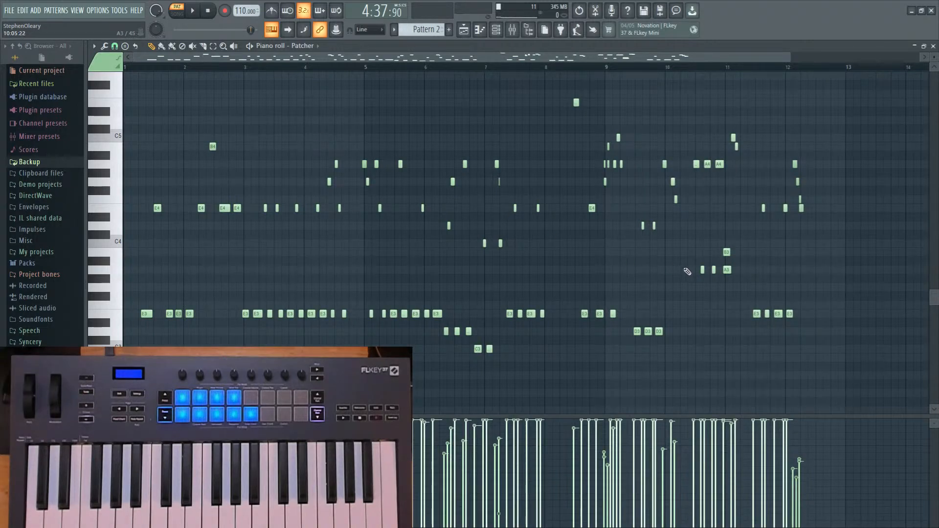
Play back the pasted Patcher notes in Pattern 2 and look over the phrases in bars 8 to 12.
key(space)
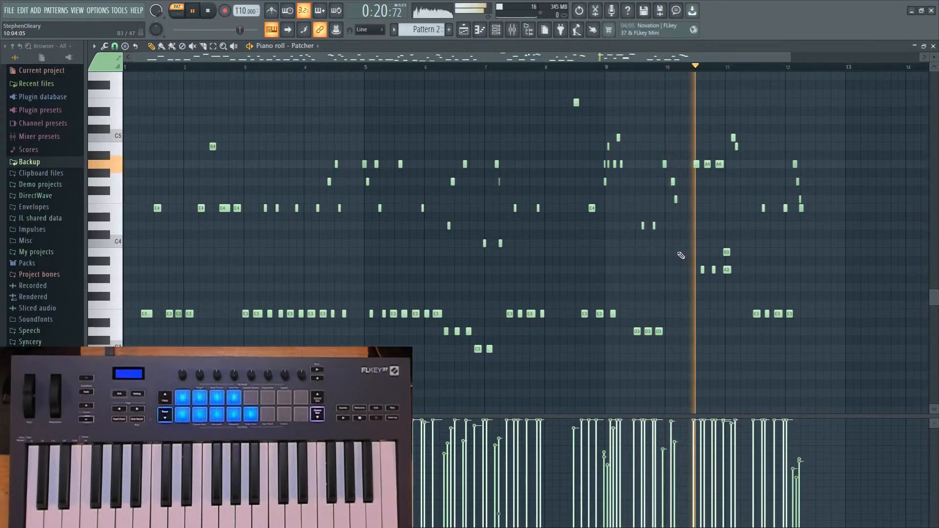
key(space)
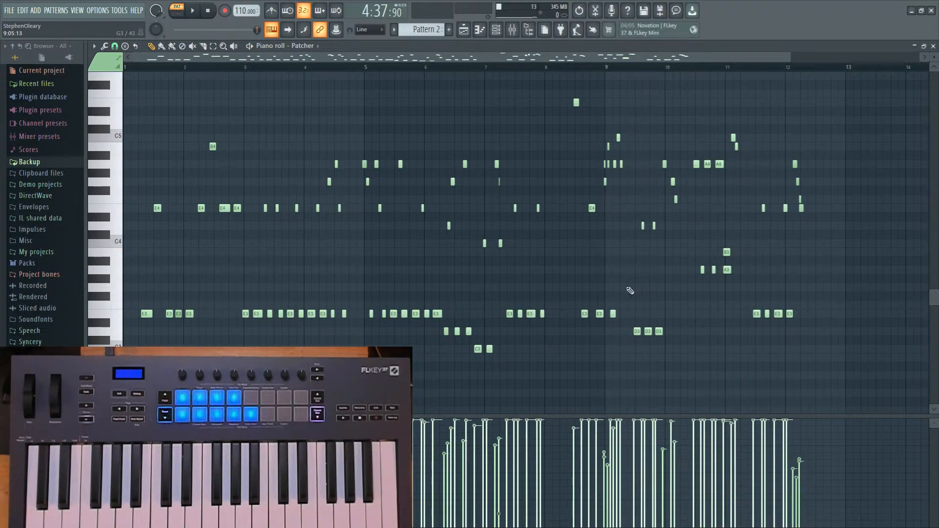
scroll(654, 253, up, 3)
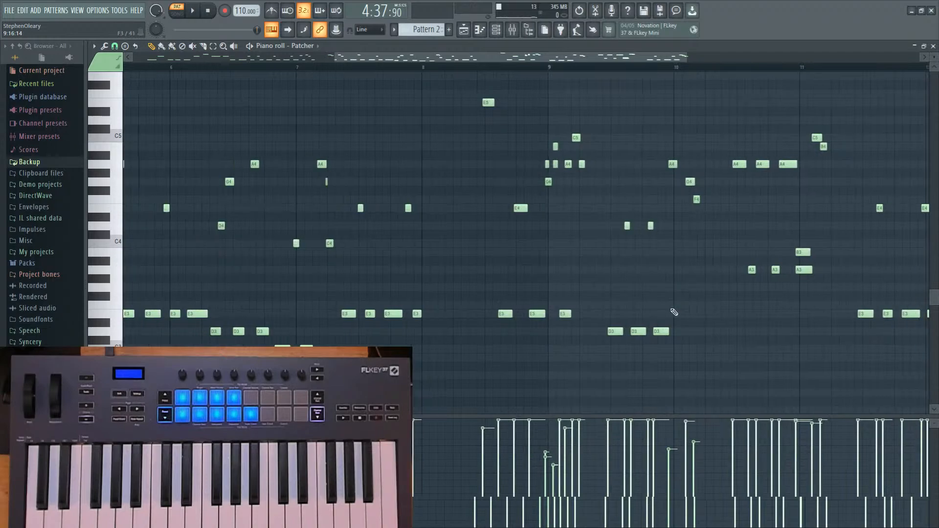
scroll(665, 294, right, 5)
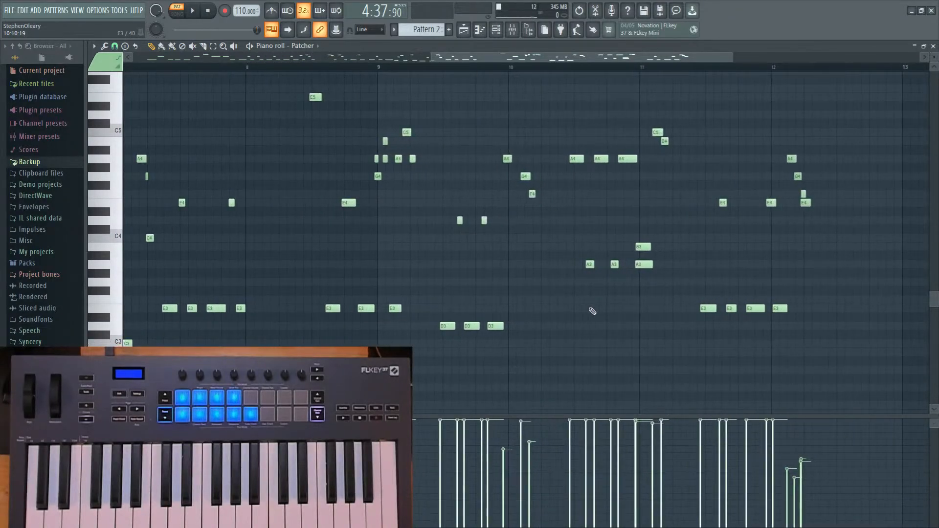
scroll(523, 269, left, 2)
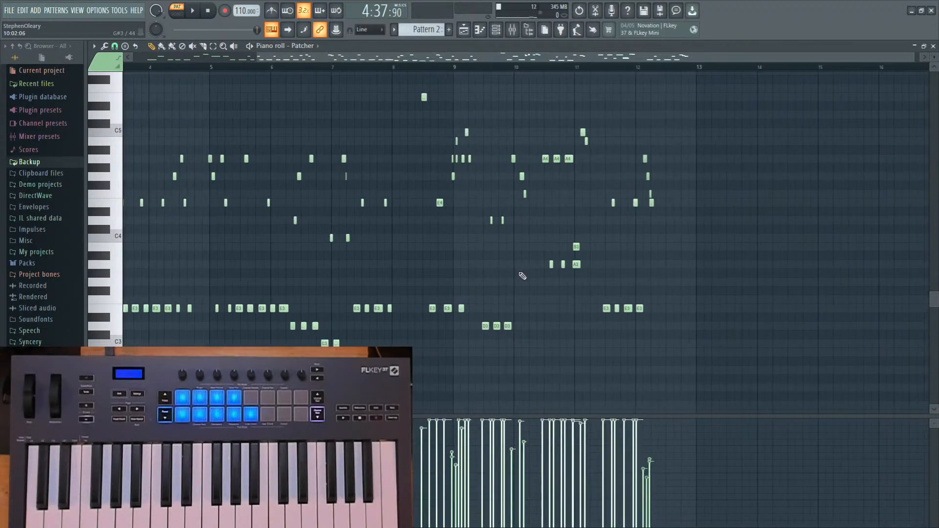
Move the phrase spanning the end of bar 8 and the start of bar 9 behind the last phrase in bar 12.
scroll(428, 269, up, 1)
drag(441, 128, 528, 335)
scroll(526, 333, down, 2)
drag(465, 137, 537, 330)
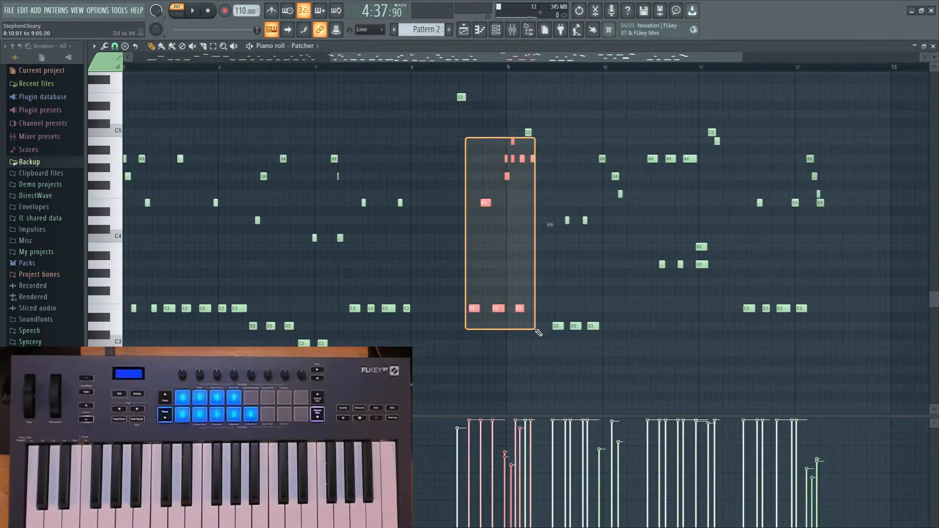
drag(459, 120, 543, 349)
drag(475, 309, 835, 315)
Move the phrase that starts with three D3 notes in bar 9 to the start of bar 13 and deselect it.
drag(651, 235, 502, 239)
drag(380, 130, 564, 383)
scroll(566, 380, down, 1)
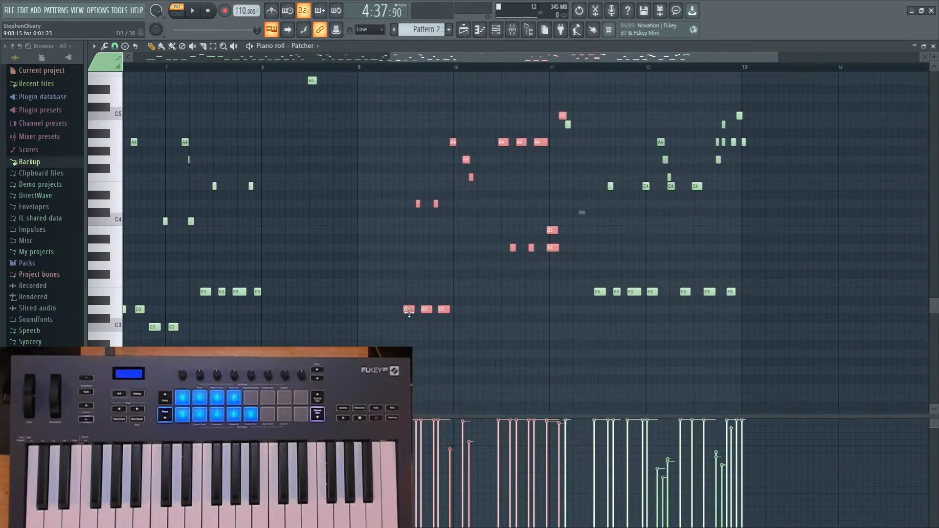
drag(408, 311, 602, 276)
key(ctrl+d)
scroll(635, 299, up, 1)
scroll(639, 313, up, 3)
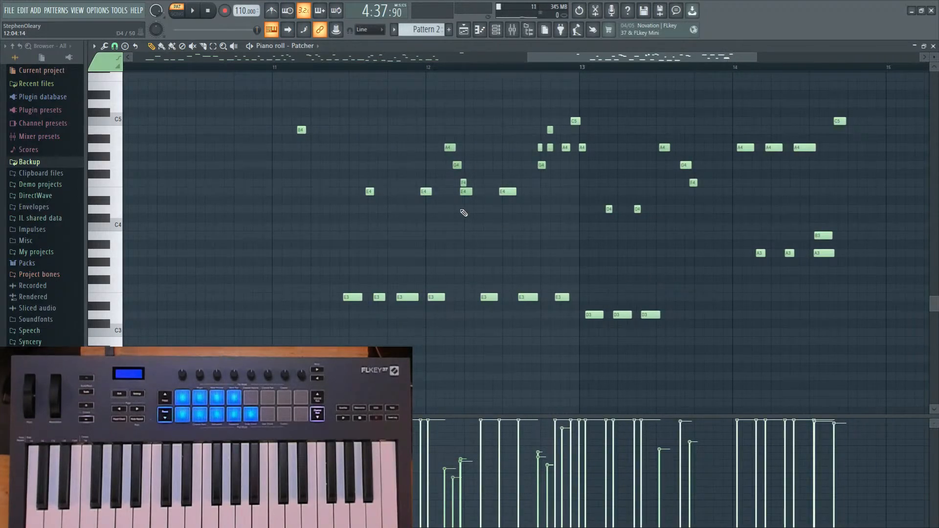
Shift the phrases in bars 11 and 12 earlier so the first E3 starts at bar 11, and delete the stray B4 before them.
drag(281, 99, 443, 307)
drag(262, 127, 546, 329)
drag(262, 100, 499, 299)
right_click(520, 263)
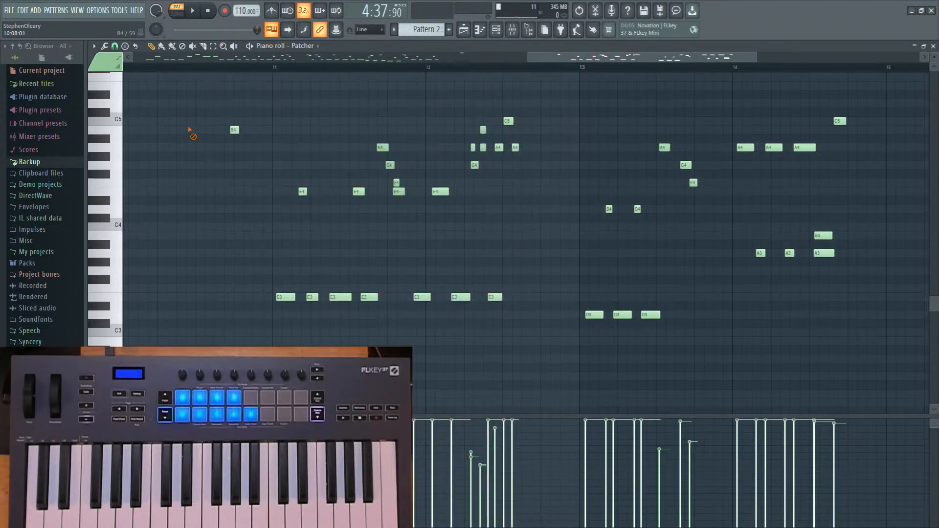
Quantize the phrases in bars 11 and 12, and those in bars 13 and 14.
drag(235, 104, 536, 329)
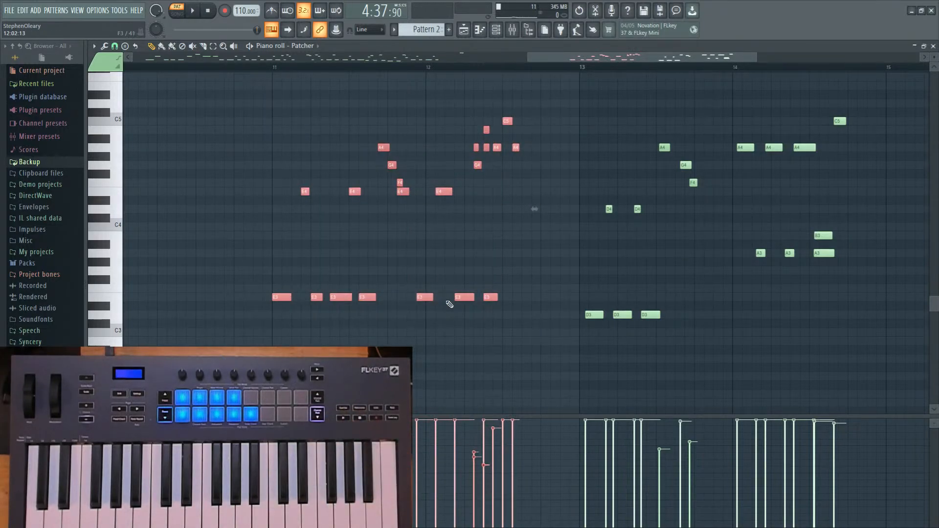
drag(583, 90, 894, 409)
key(shift+q)
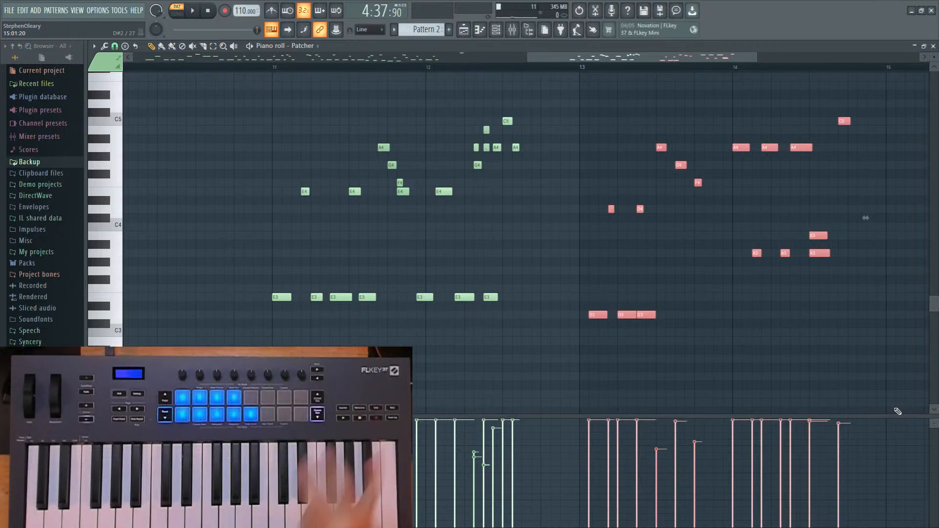
click(525, 211)
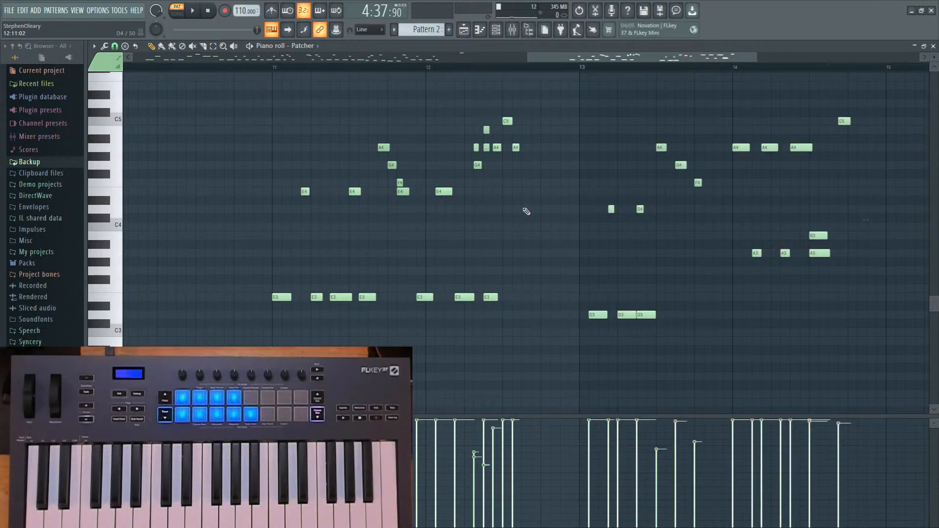
Play from bar 11 with the metronome on, and move the first E4 one step earlier.
click(273, 67)
key(space)
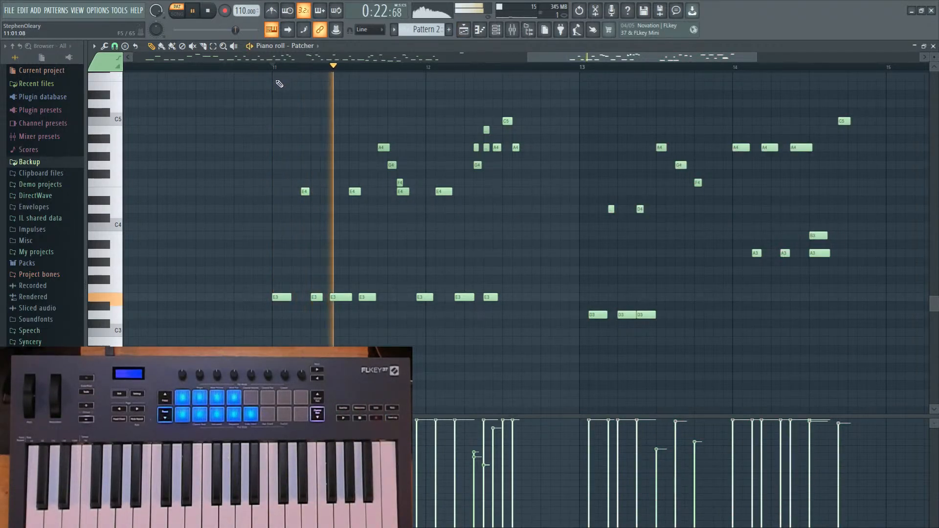
scroll(272, 178, up, 2)
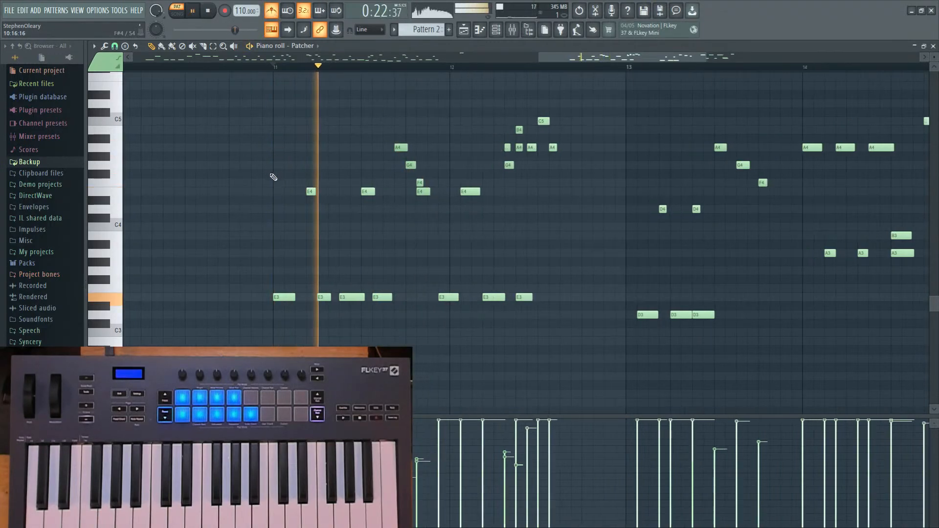
key(space)
key(space)
key(space)
mouse_move(324, 192)
mouse_down()
mouse_move(310, 192)
mouse_move(318, 192)
mouse_up()
key(space)
key(space)
click(308, 191)
Move the second and third E3 notes of bar 11 one step earlier each, checking them in playback.
drag(344, 298, 329, 298)
key(space)
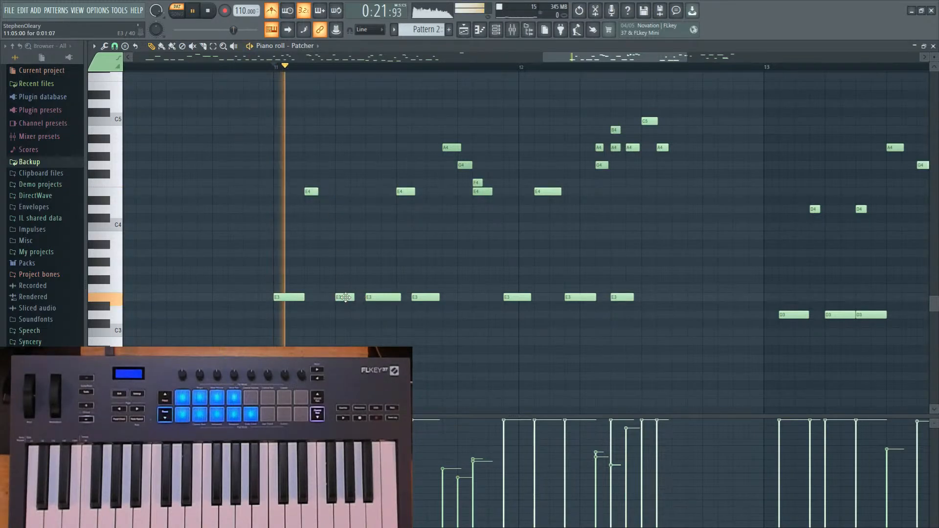
key(space)
key(space)
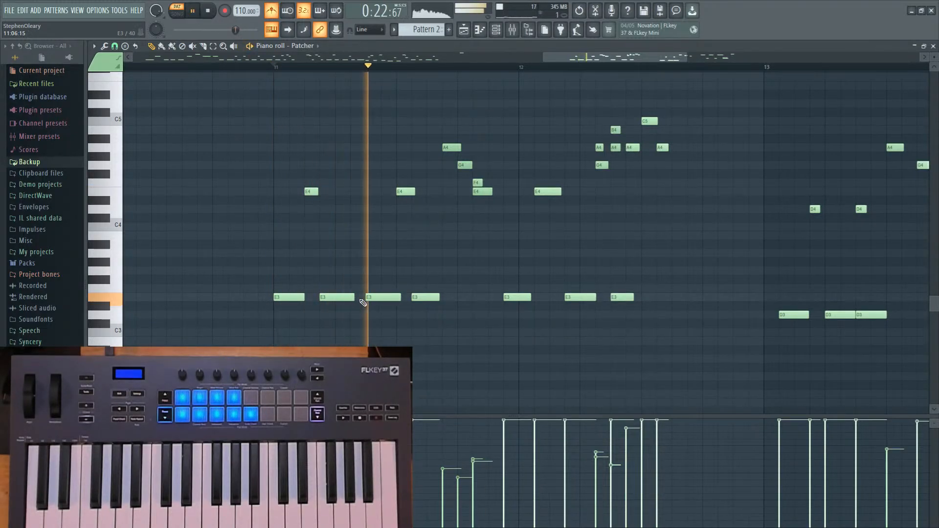
key(space)
key(space)
drag(377, 297, 362, 297)
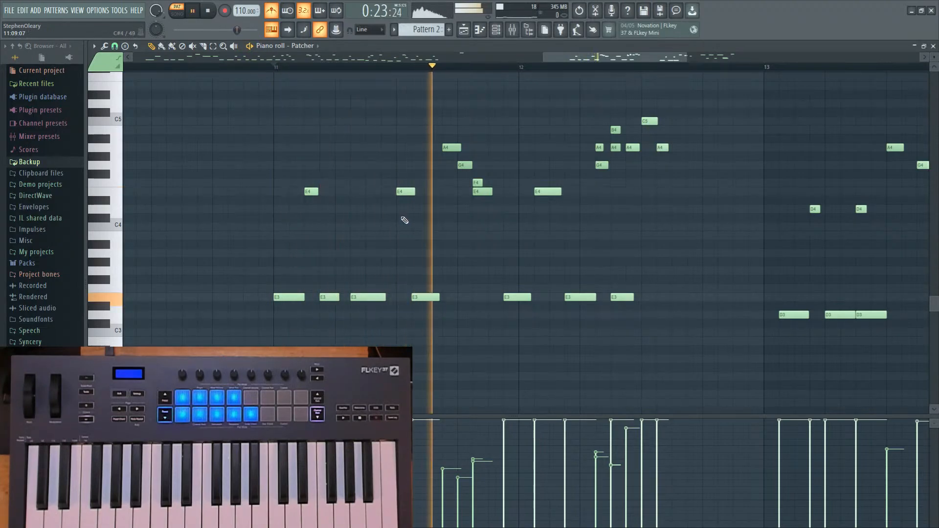
Move the second E4 and the fourth E3 of bar 11 one step earlier each, checking them in playback.
drag(407, 192, 392, 192)
key(space)
key(space)
key(space)
key(space)
drag(426, 297, 388, 280)
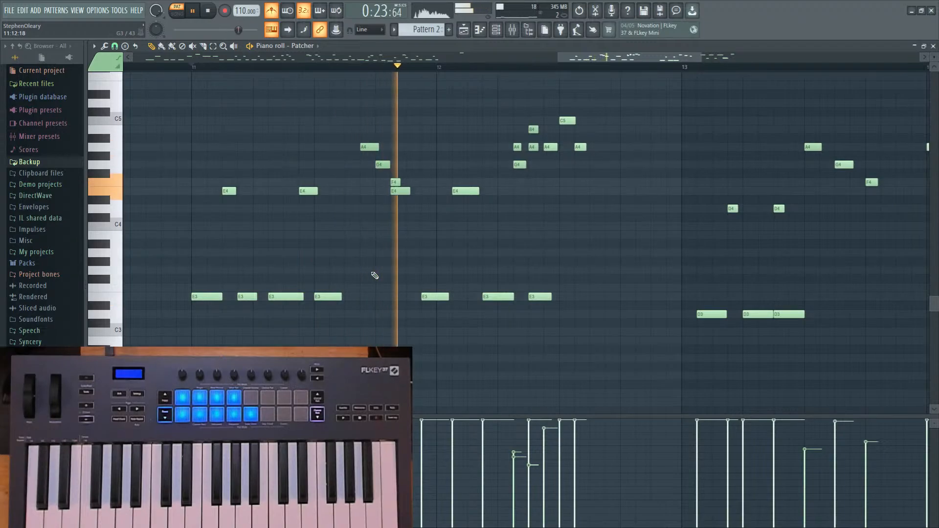
key(space)
Add an E3 note directly after the fourth E3 in bar 11 during playback.
drag(397, 227, 445, 229)
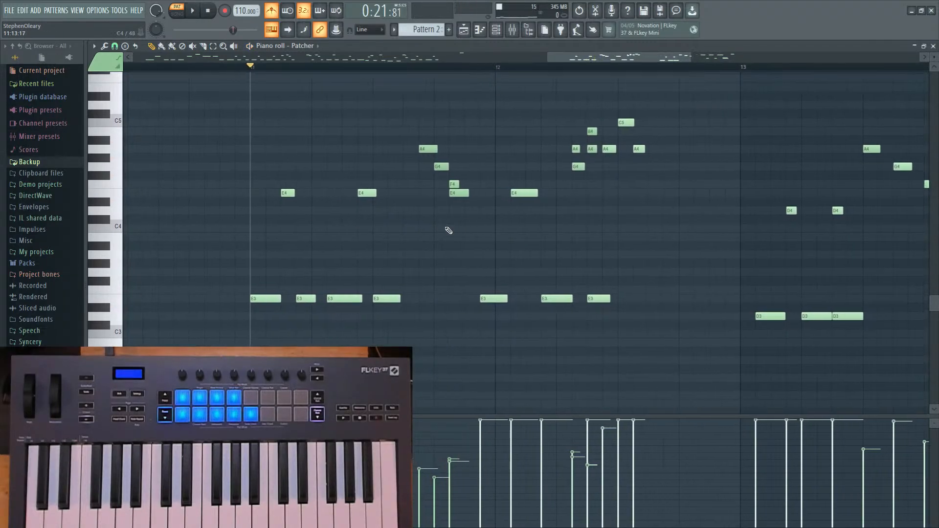
key(space)
click(406, 299)
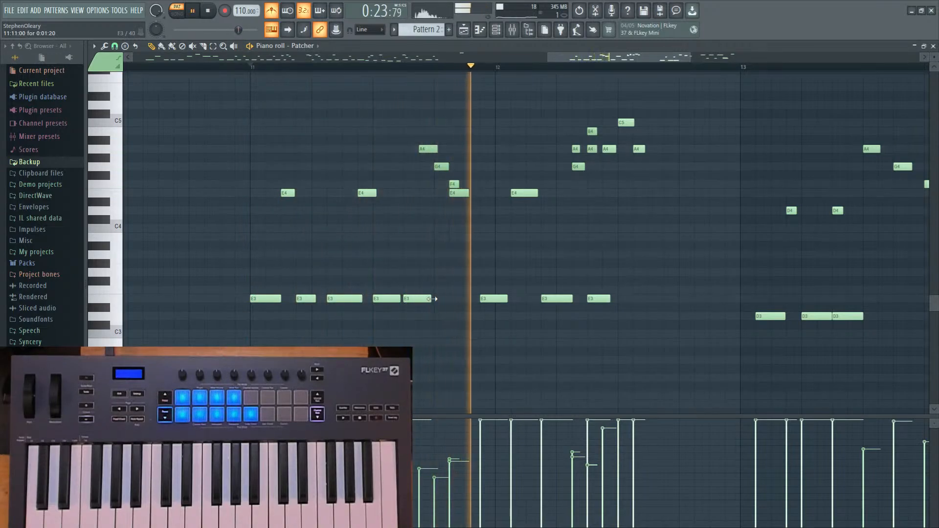
key(space)
Raise the velocities of the four descending notes at the end of bar 11 to about 90%, and play them back.
drag(410, 134, 472, 260)
drag(456, 433, 419, 436)
key(space)
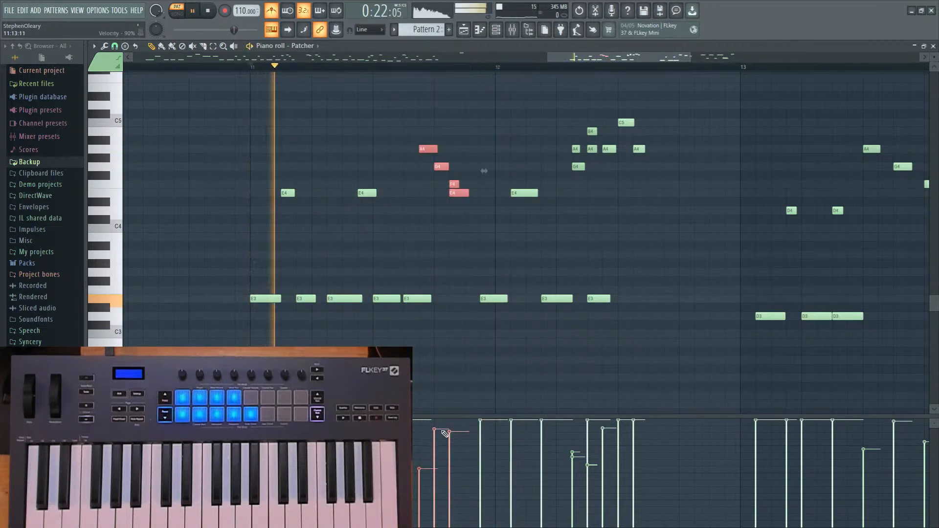
ctrl+click(462, 252)
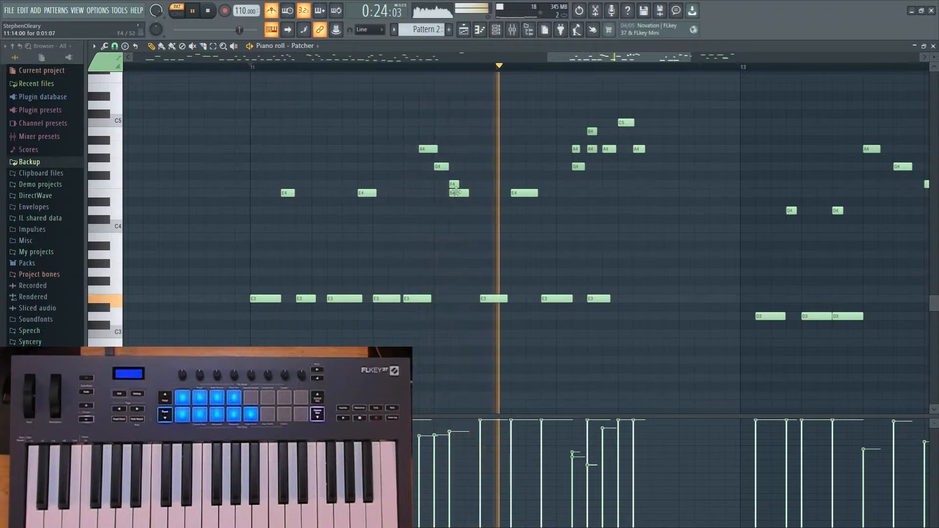
Move the E4 under the F4 at the end of bar 11 one step later and listen to the line.
drag(455, 194, 471, 194)
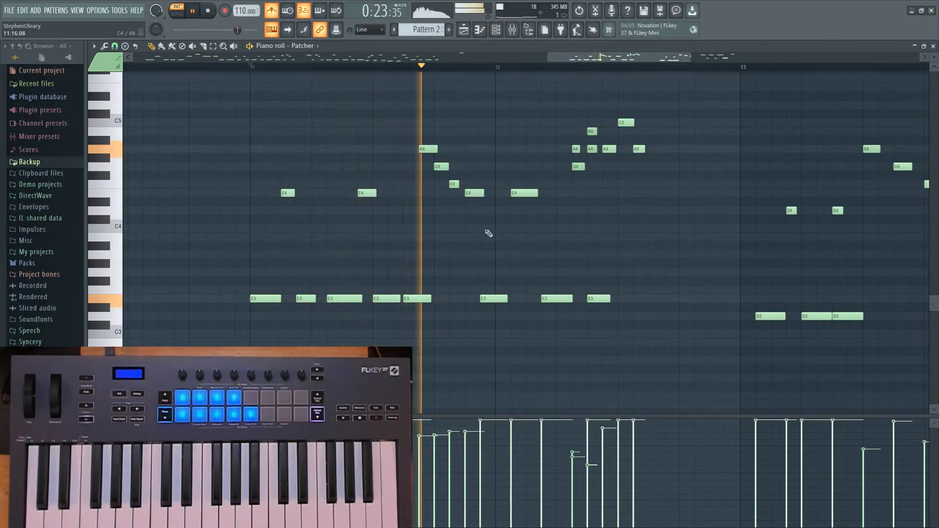
drag(509, 241, 464, 244)
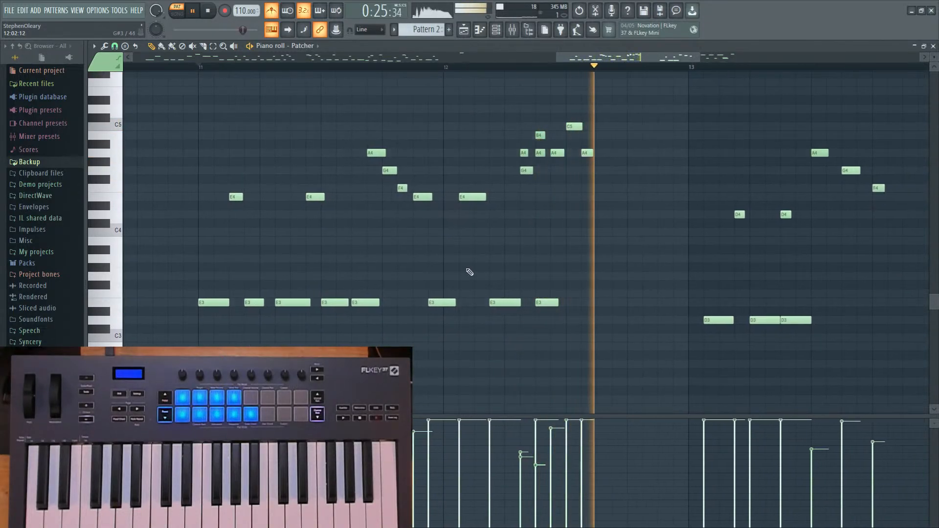
key(space)
Move the first E4 of bar 12 and all the notes following it in that bar one step earlier.
drag(475, 197, 459, 197)
drag(481, 123, 608, 324)
drag(512, 302, 498, 302)
ctrl+click(530, 256)
Move the closing high run and its E3 half a bar later so its last A4 falls on bar 13, and play it back.
drag(510, 122, 569, 334)
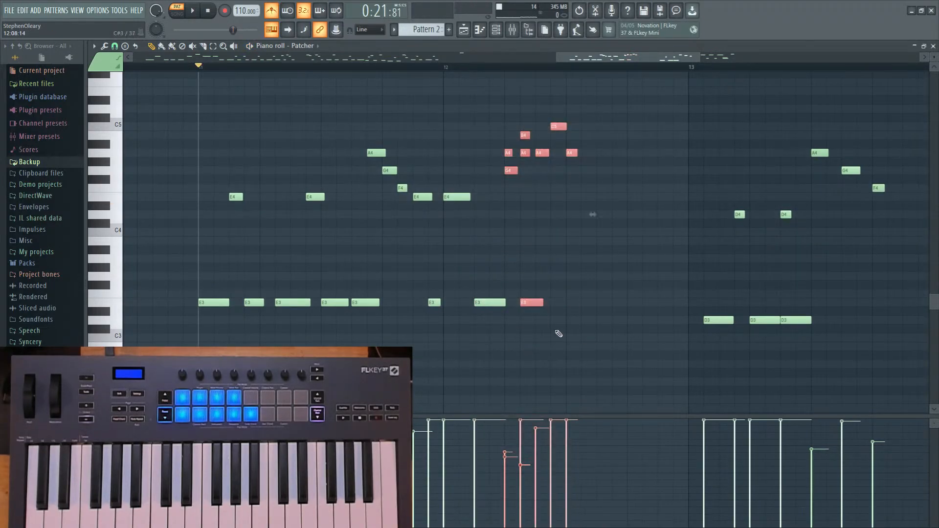
drag(534, 299, 649, 298)
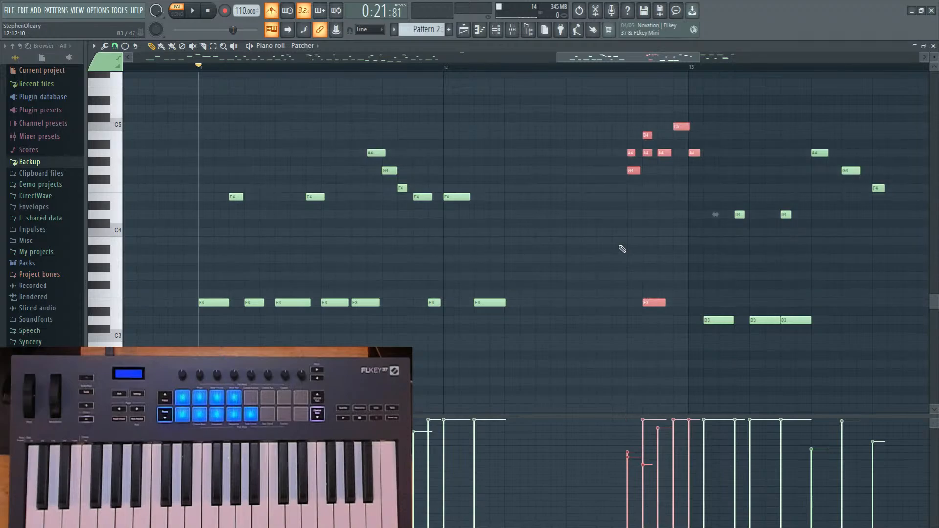
ctrl+click(574, 242)
key(space)
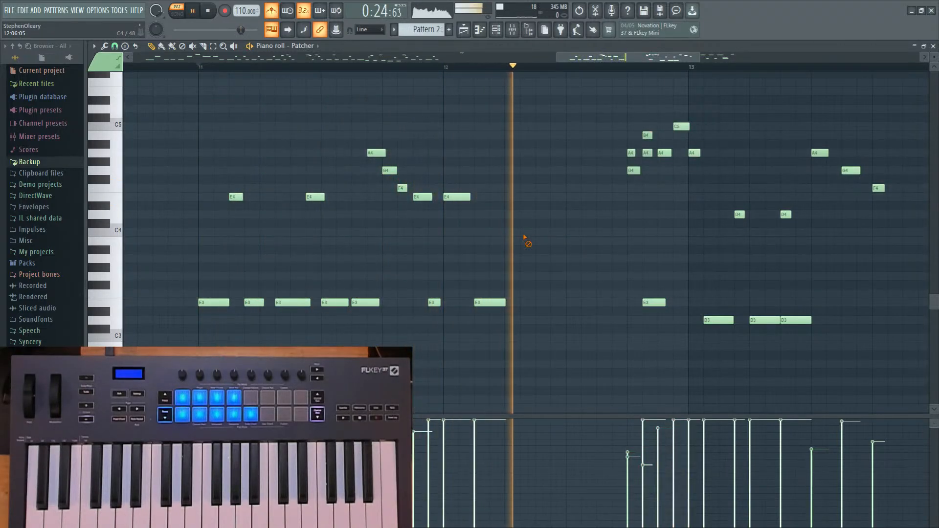
key(space)
Copy the E3 and E4 notes after the first E3 of bar 11 into the gap in bar 12, and play the result.
drag(234, 175, 367, 330)
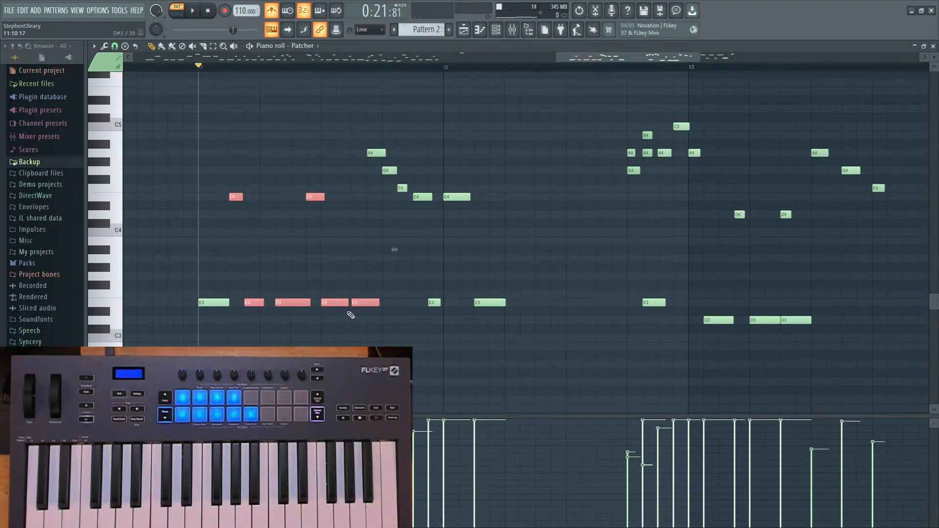
mouse_move(254, 303)
mouse_down()
mouse_move(270, 316)
mouse_move(282, 304)
mouse_move(560, 303)
mouse_up()
key(space)
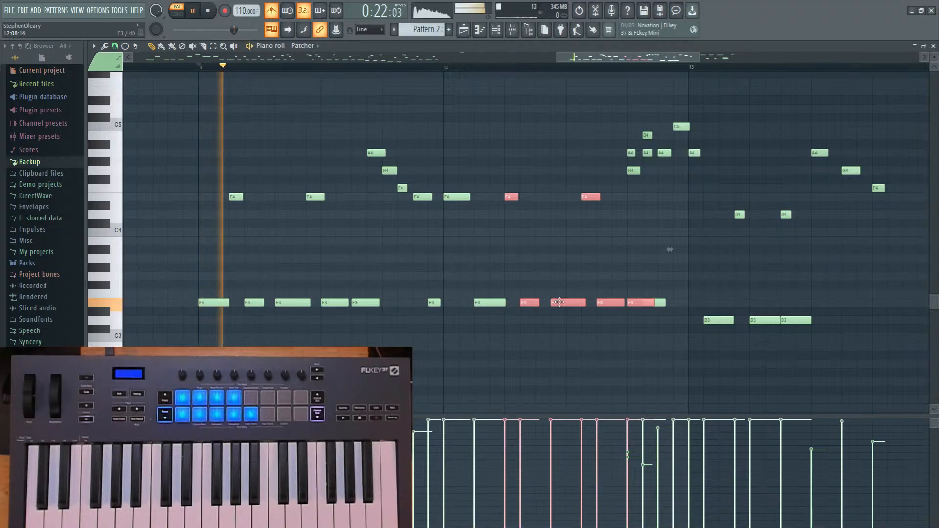
ctrl+click(575, 268)
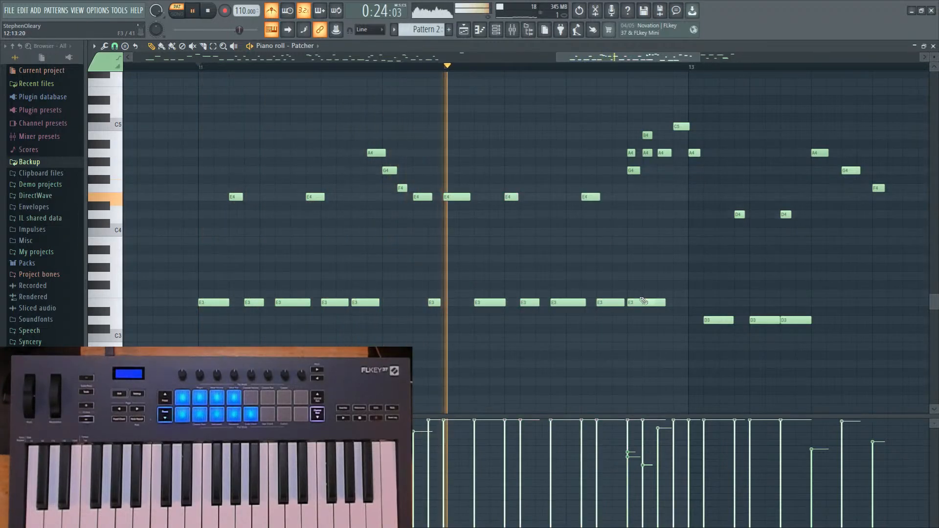
Make the last E3 of bar 12 start one step later and listen to the line into bar 13.
drag(640, 301, 651, 275)
right_click(651, 275)
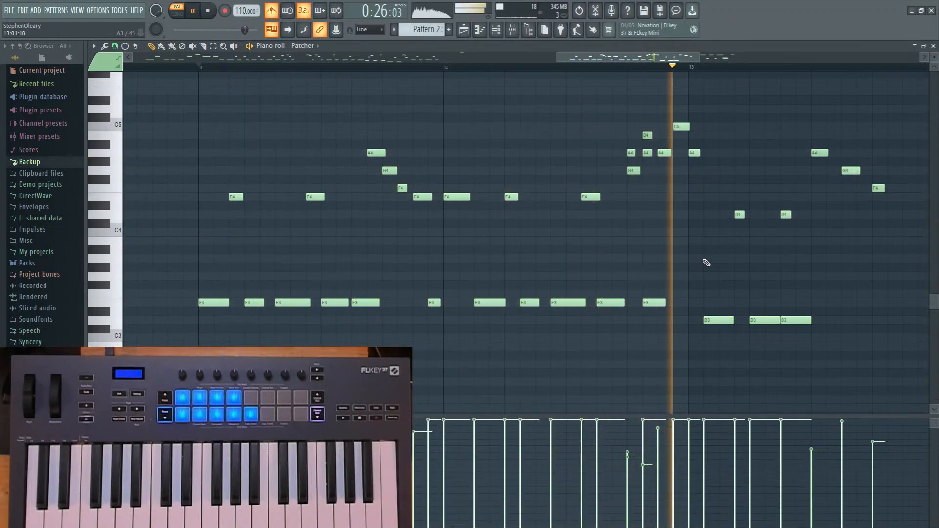
drag(772, 272, 566, 253)
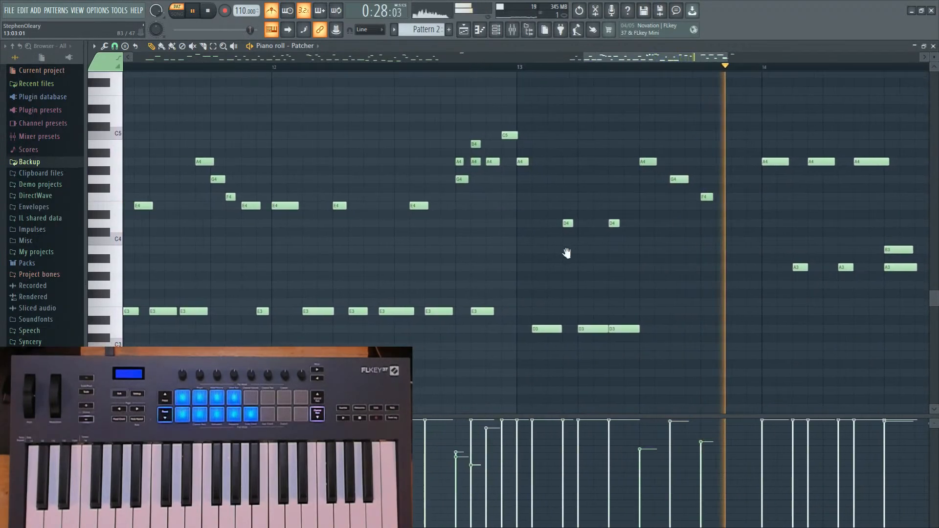
key(space)
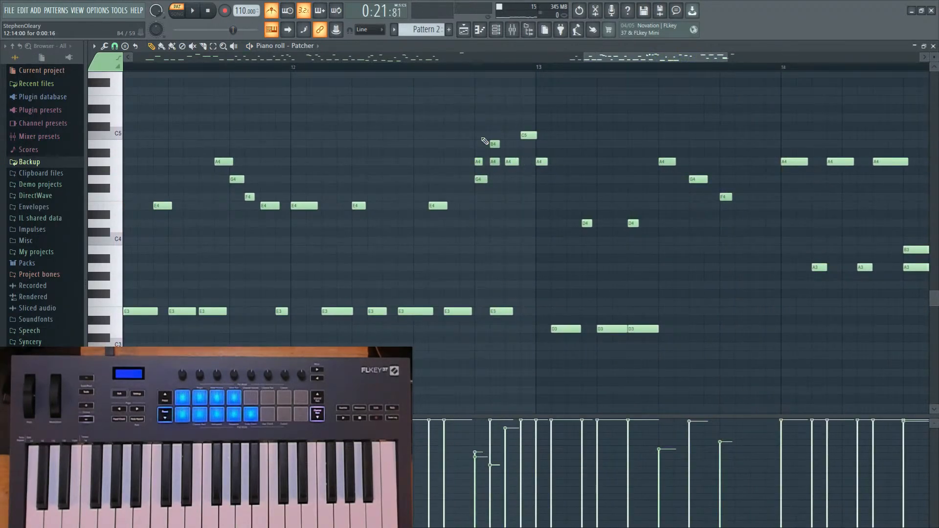
Move the closing high run of bar 12 and its E3 one step earlier, so the last A4 falls before bar 13.
drag(477, 122, 549, 247)
click(501, 257)
drag(475, 123, 537, 339)
drag(503, 311, 494, 310)
ctrl+click(505, 251)
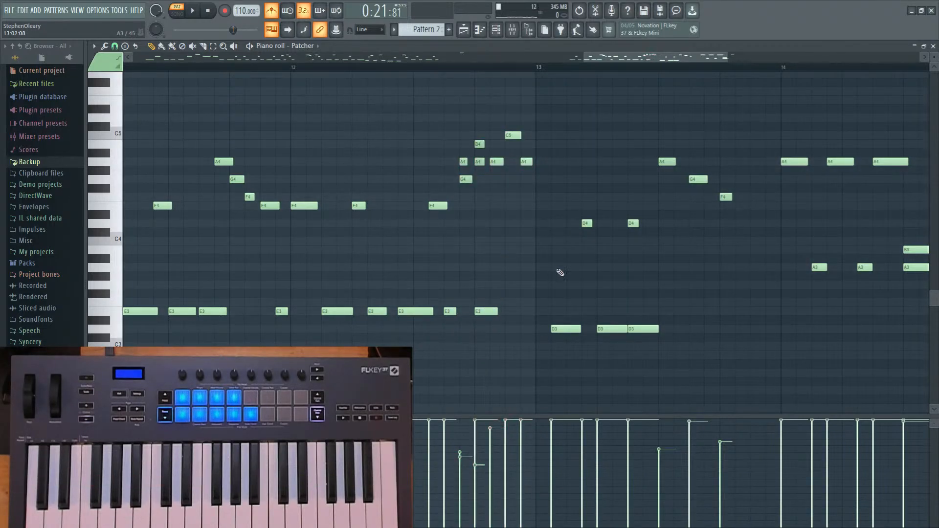
Move all notes in bars 13 and 14 one step earlier so the first D3 starts on bar 13, and play it back.
drag(559, 272, 452, 266)
scroll(452, 278, down, 3)
ctrl+drag(447, 101, 685, 348)
scroll(499, 316, up, 3)
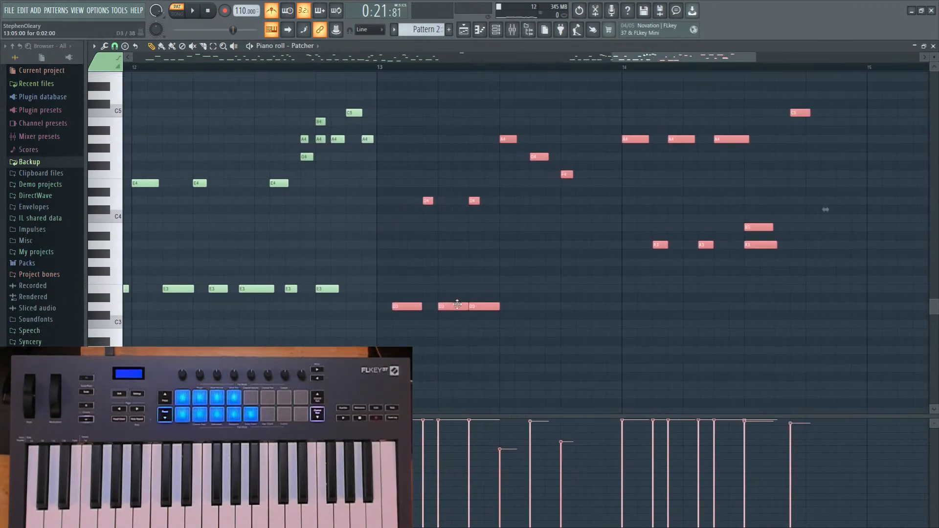
drag(450, 306, 440, 306)
key(space)
ctrl+click(398, 251)
drag(406, 252, 572, 279)
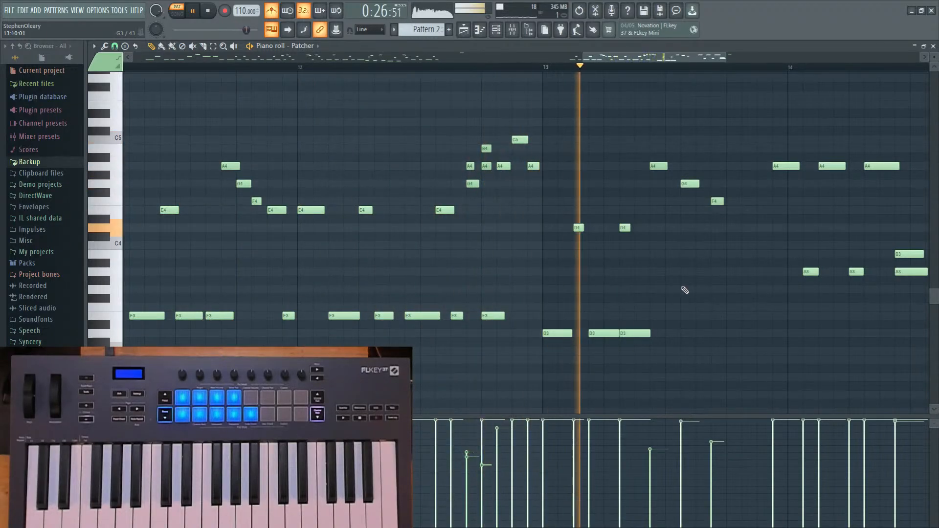
key(space)
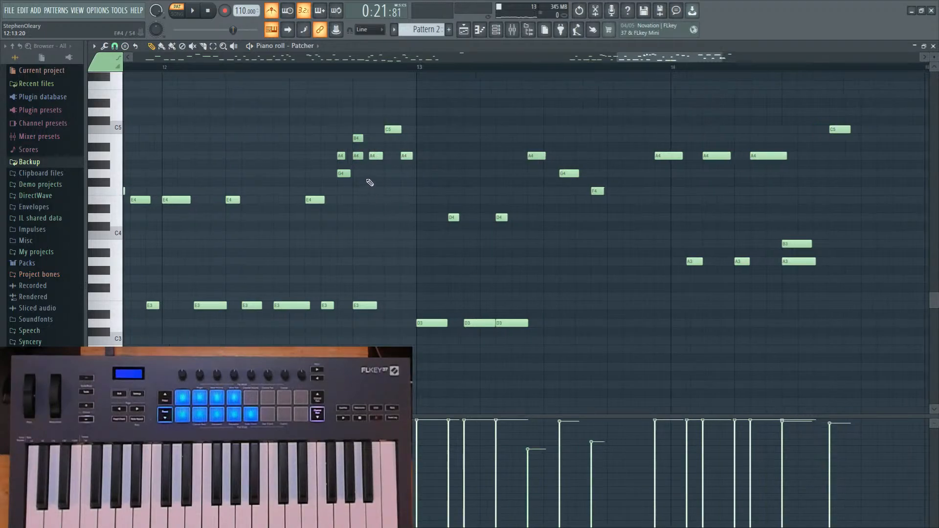
Start the third D3 of bar 13 one step later and add another one-step D3 after a one-step gap.
scroll(369, 181, up, 3)
scroll(361, 218, down, 2)
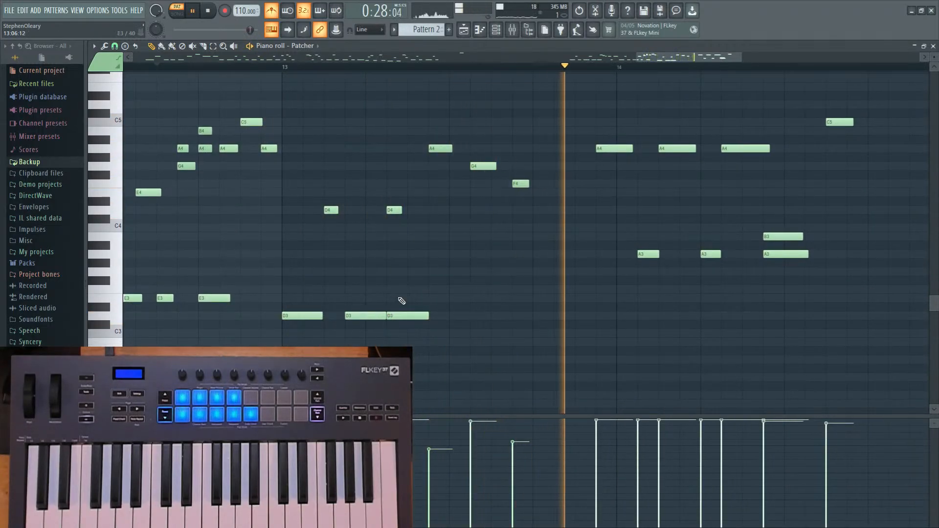
drag(449, 315, 429, 315)
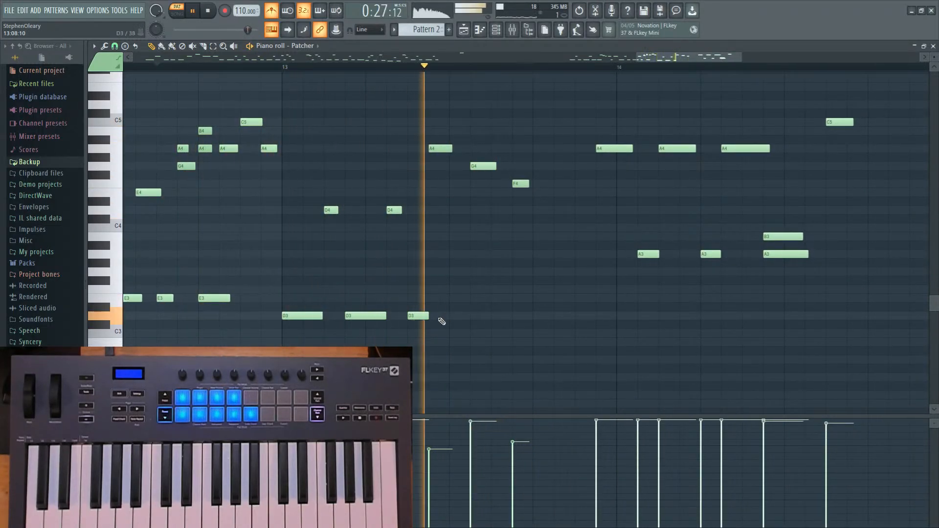
click(453, 315)
click(493, 315)
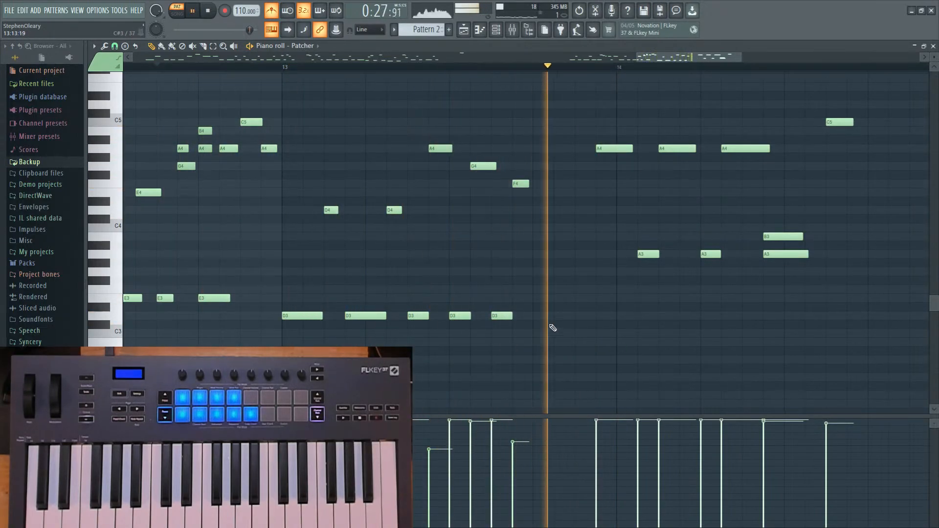
right_click(503, 315)
key(space)
Raise the velocities of the A4, G4, F4 run in bar 13, lengthen its G4 almost to the F4 and shorten its A4 slightly.
drag(492, 167, 516, 166)
drag(440, 136, 524, 206)
ctrl+click(482, 368)
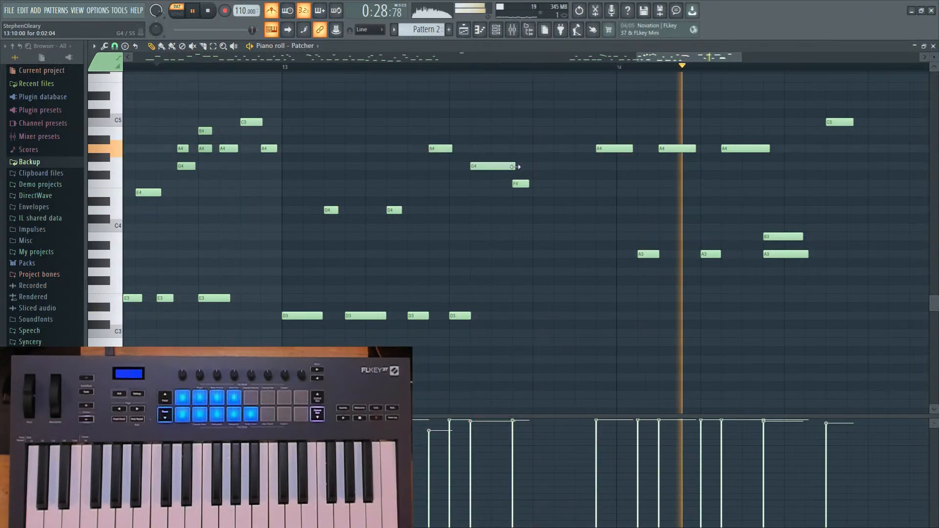
drag(516, 166, 509, 166)
drag(446, 147, 443, 147)
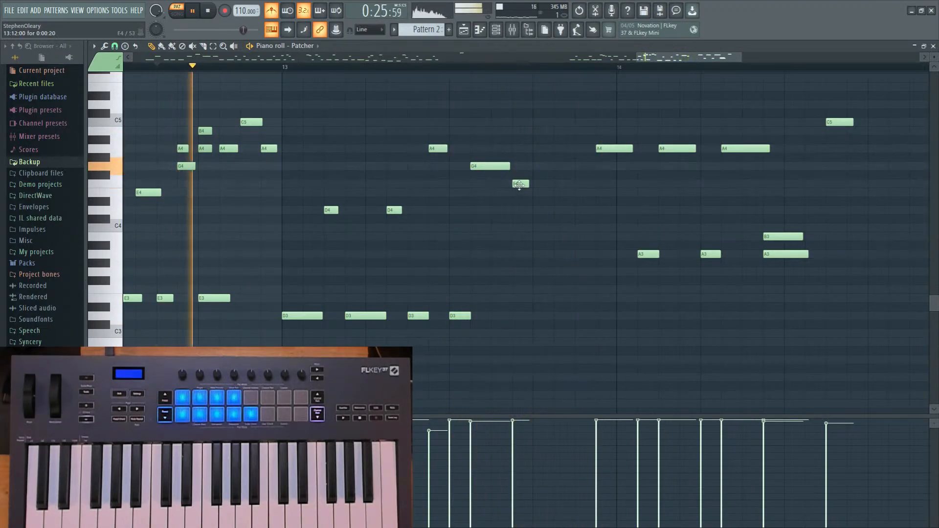
Fill the end of bar 13 with a D3 after the F4, a short D4 and a closing short D3.
click(532, 315)
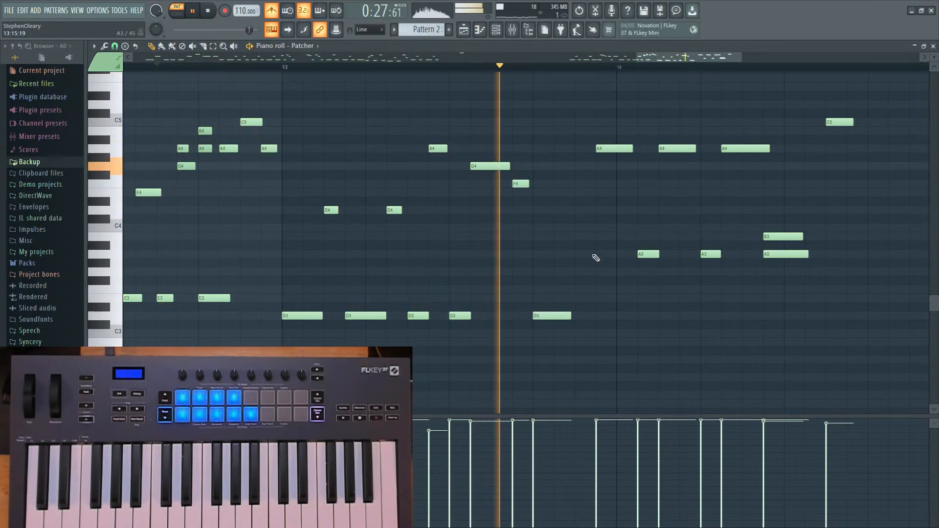
click(577, 210)
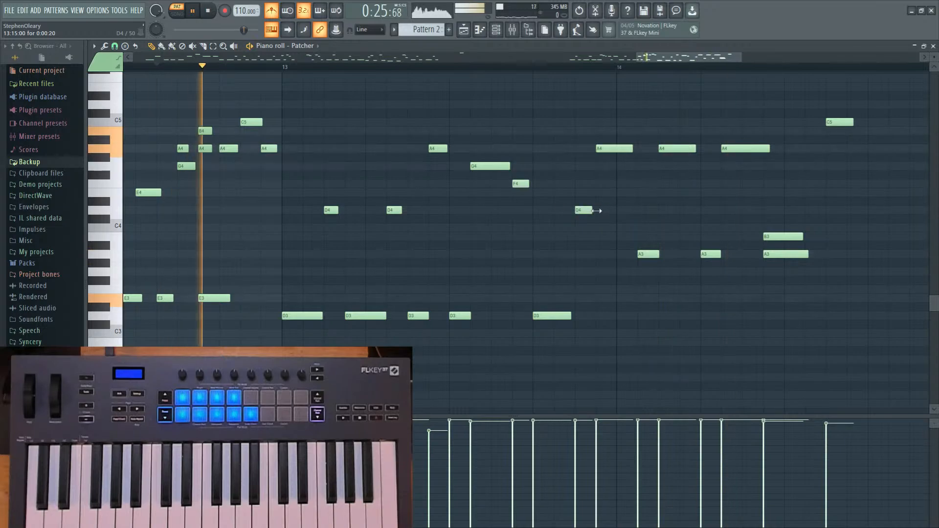
scroll(548, 204, up, 2)
drag(516, 146, 866, 379)
drag(525, 206, 540, 212)
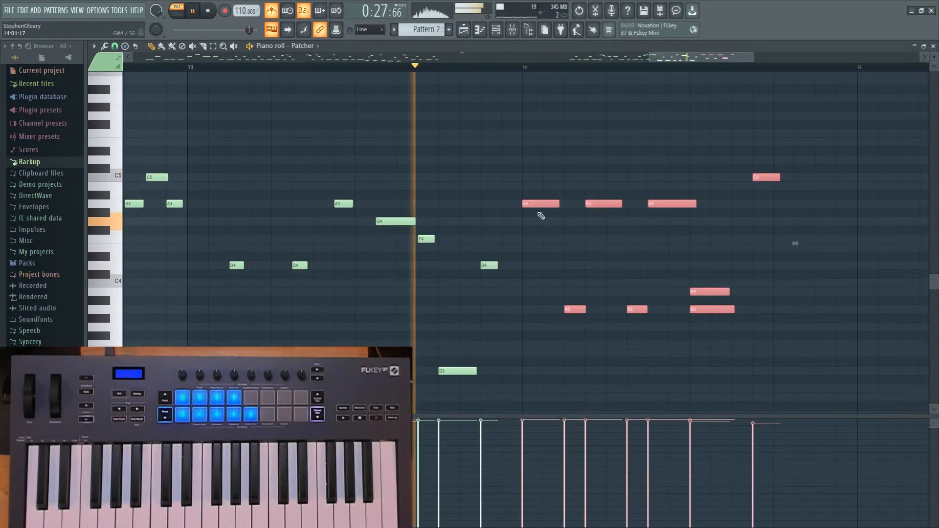
scroll(548, 269, down, 2)
ctrl+click(548, 271)
click(506, 318)
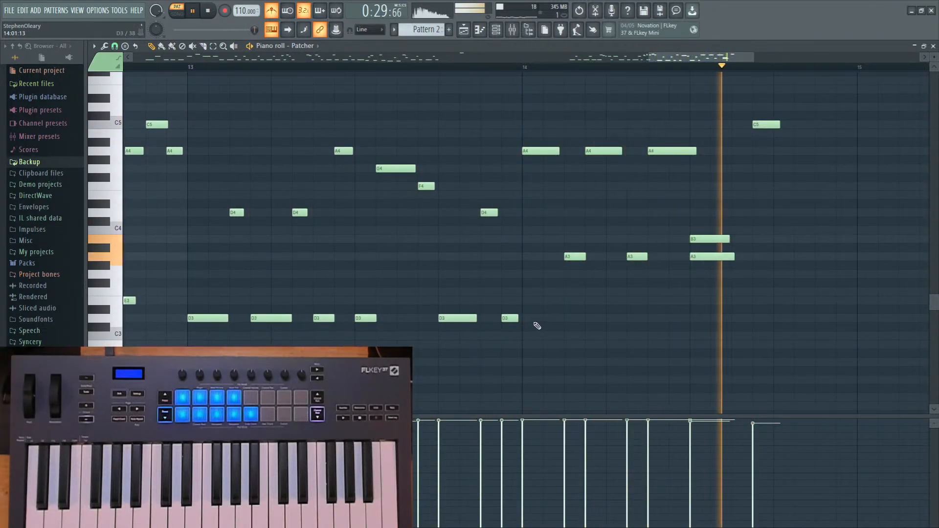
Move the B3 in bar 14 to step 13 and the C5 to step 15.
drag(645, 296, 592, 308)
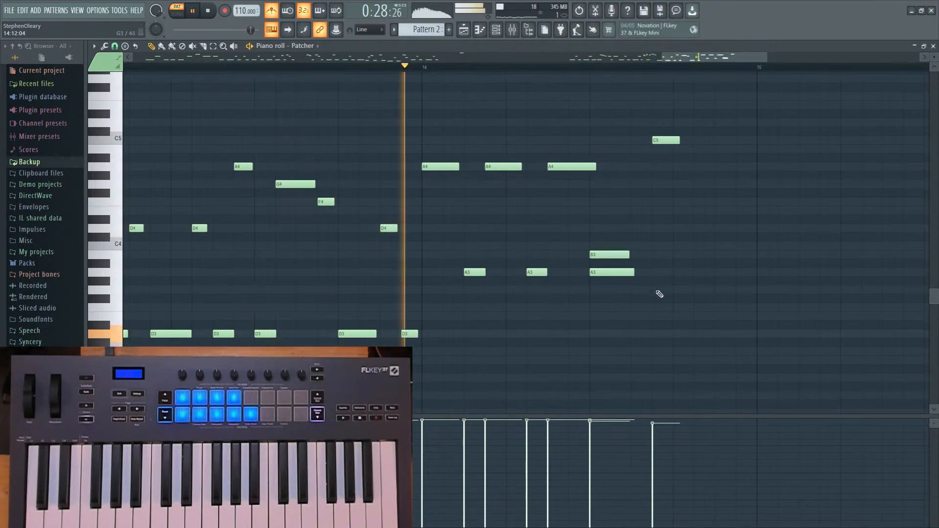
scroll(636, 259, down, 1)
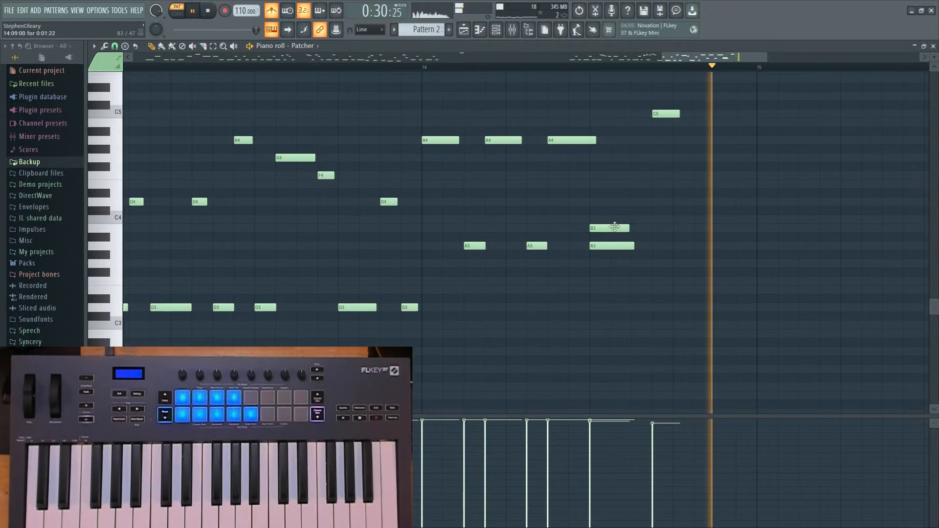
drag(648, 228, 690, 232)
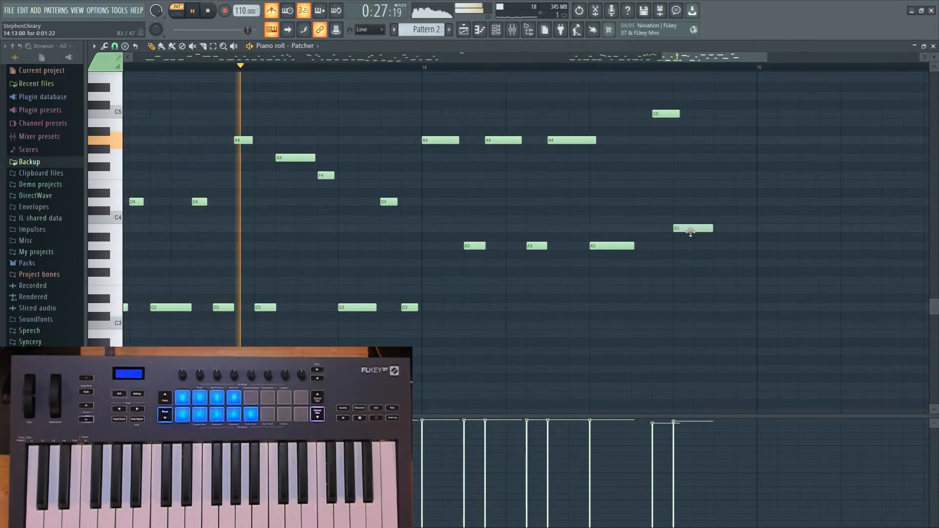
drag(665, 115, 728, 117)
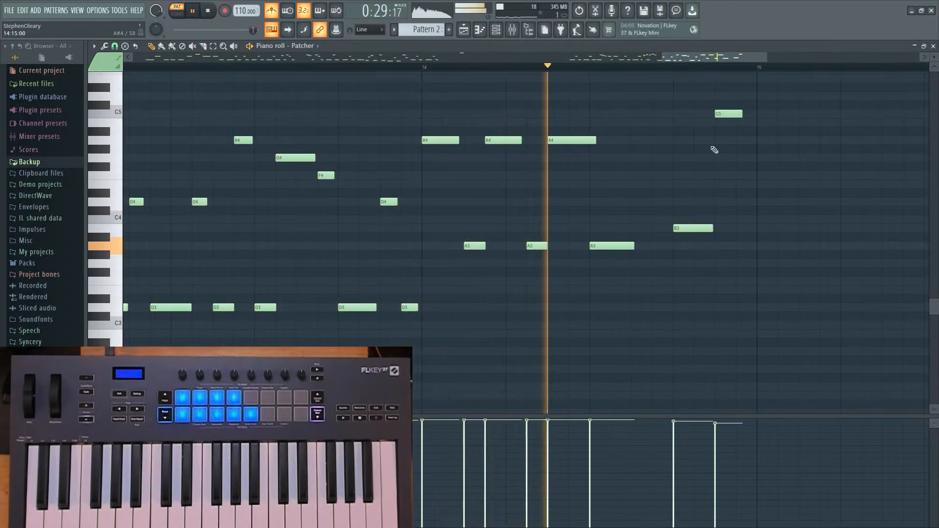
Add a one-step A4 and a following A3 before the B3 in bar 14, and slightly shorten the A4 and A3 preceding them.
click(634, 142)
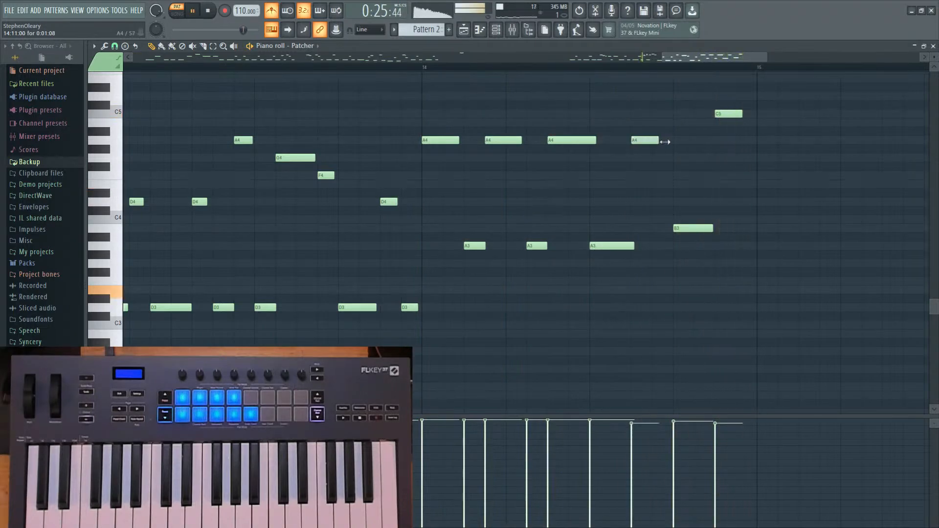
drag(676, 141, 674, 144)
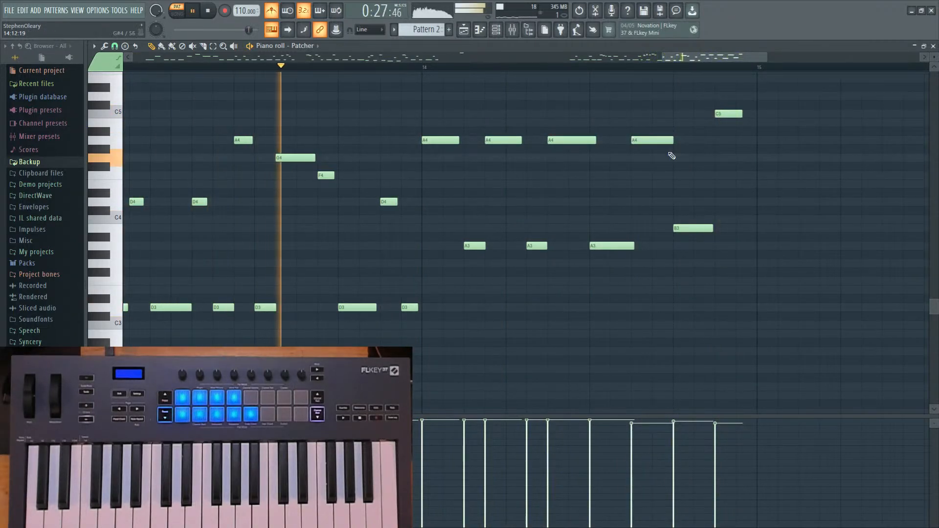
drag(634, 247, 630, 248)
drag(595, 141, 591, 140)
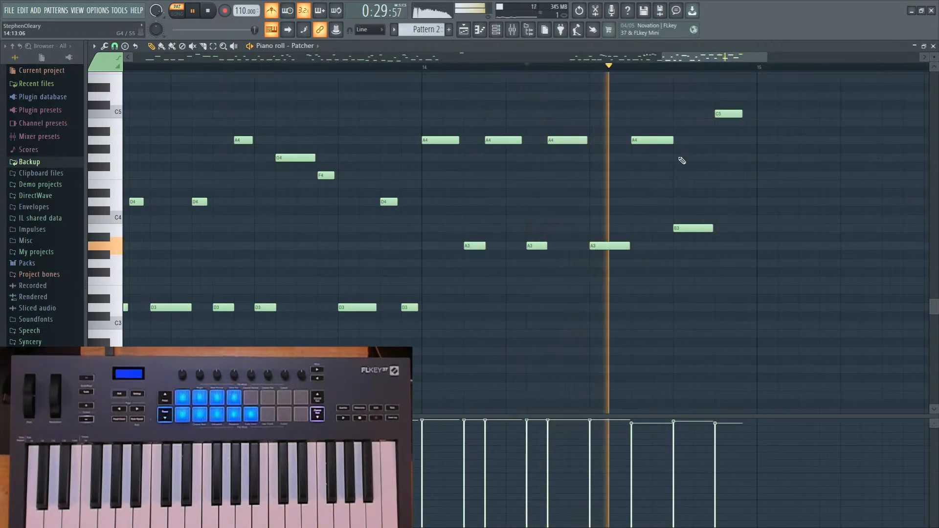
drag(673, 141, 653, 141)
click(658, 245)
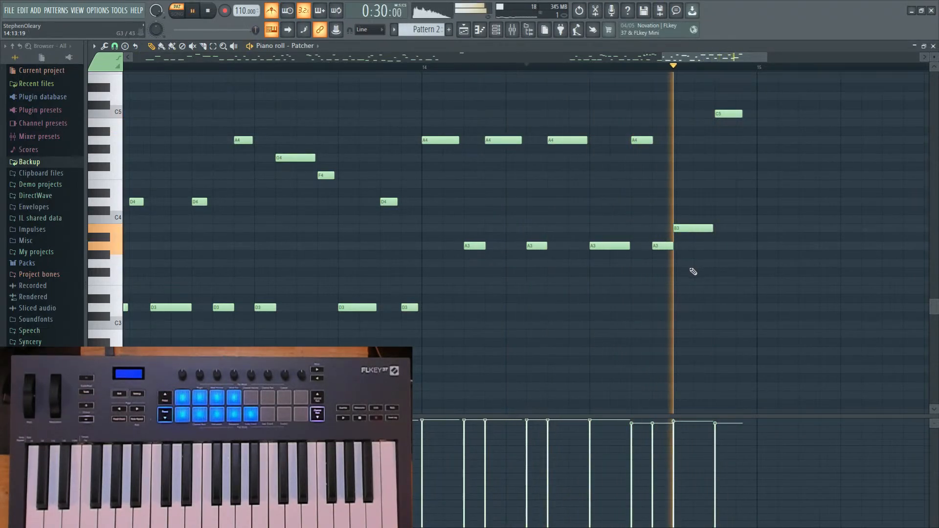
key(space)
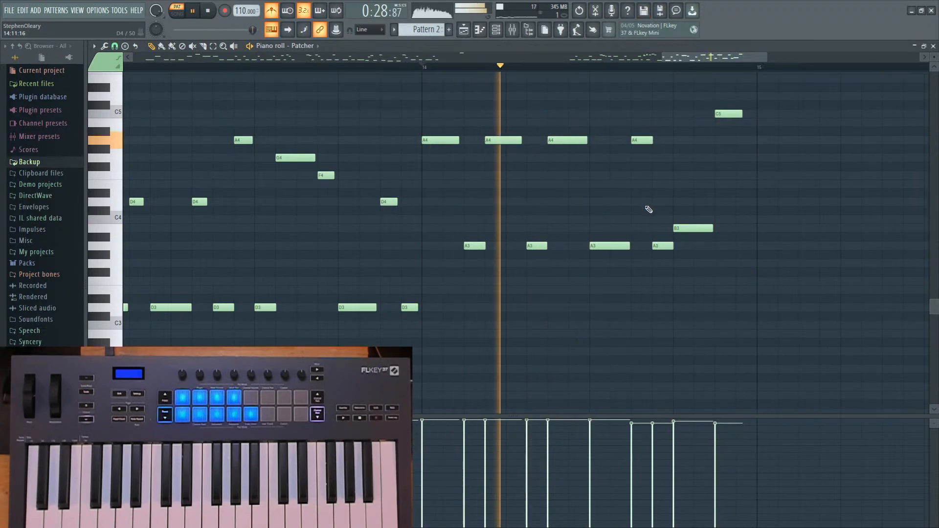
Delete all of the earlier recorded notes in bars 1 to 8 of Pattern 2.
key(F5)
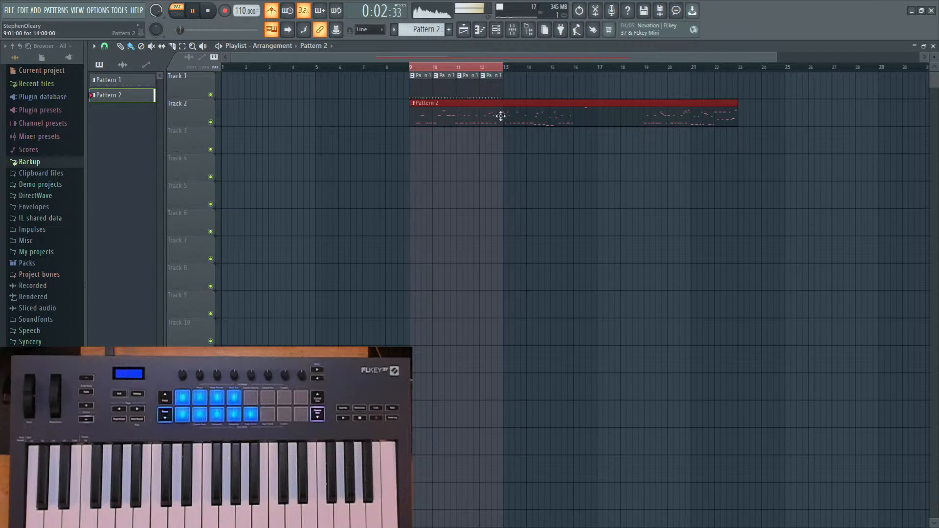
double_click(535, 119)
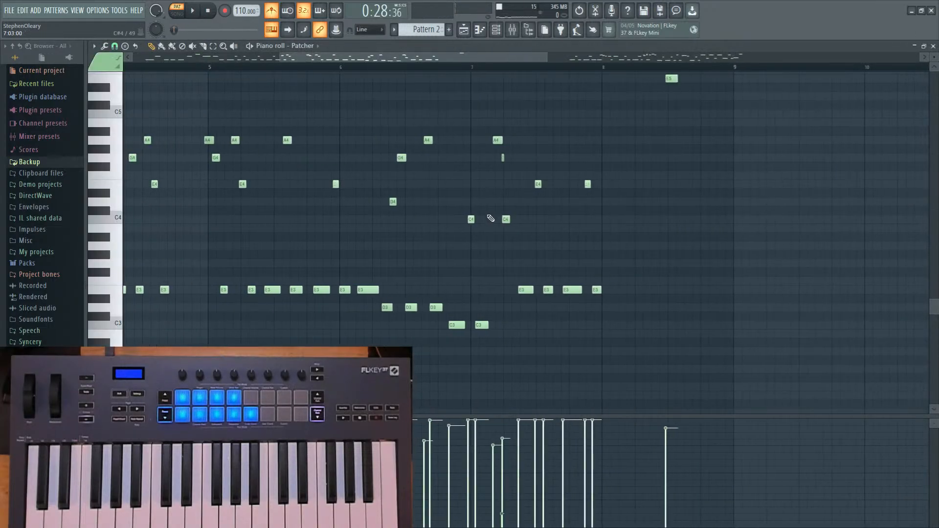
scroll(413, 251, up, 4)
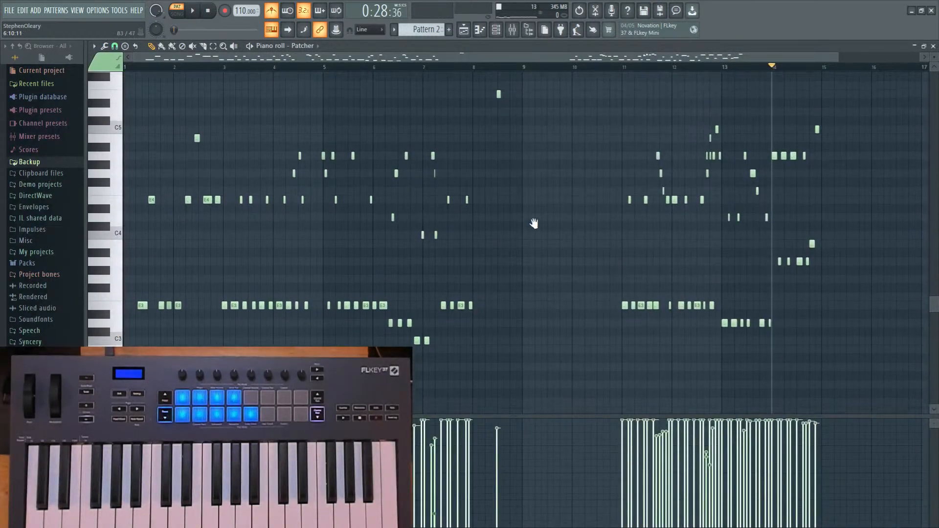
drag(544, 342, 93, 73)
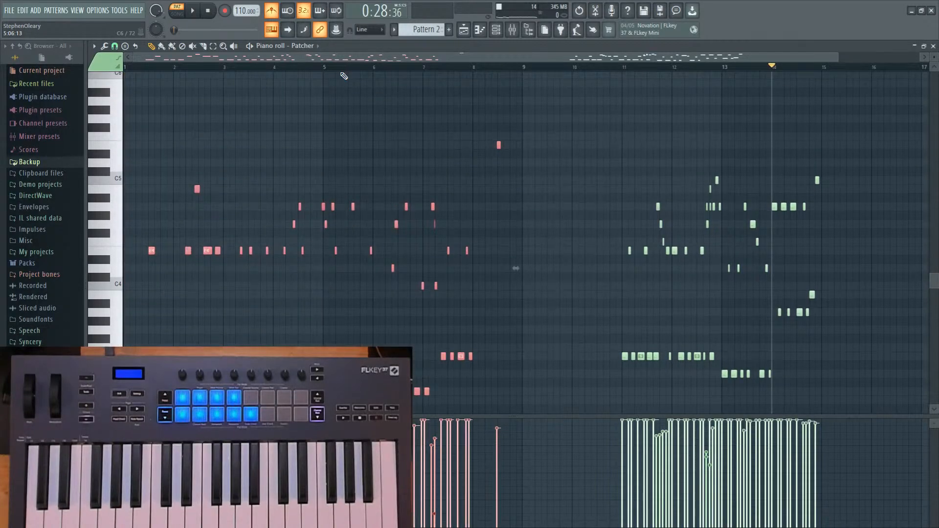
key(Delete)
Move the remaining bassline notes from bar 11 to start at bar 1 of Pattern 2, and play the arrangement in the playlist.
drag(577, 80, 932, 416)
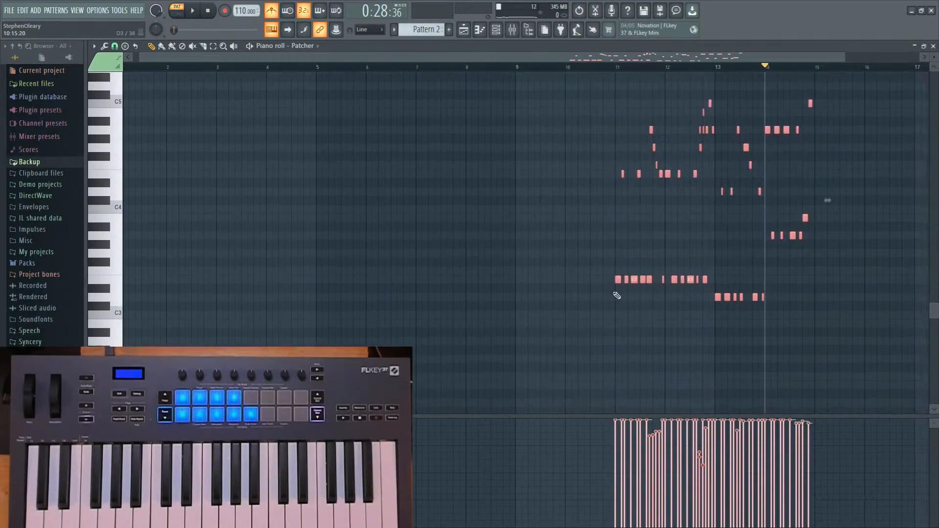
drag(633, 280, 61, 275)
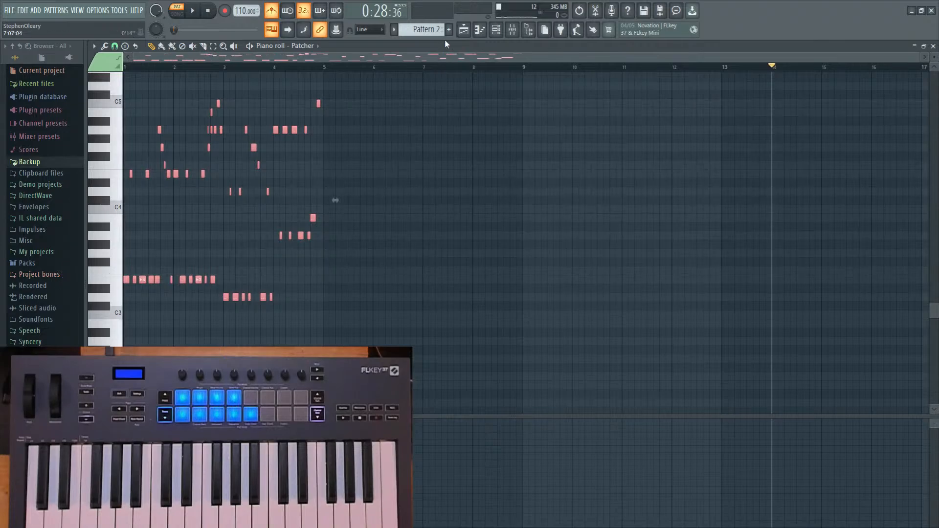
click(465, 31)
key(space)
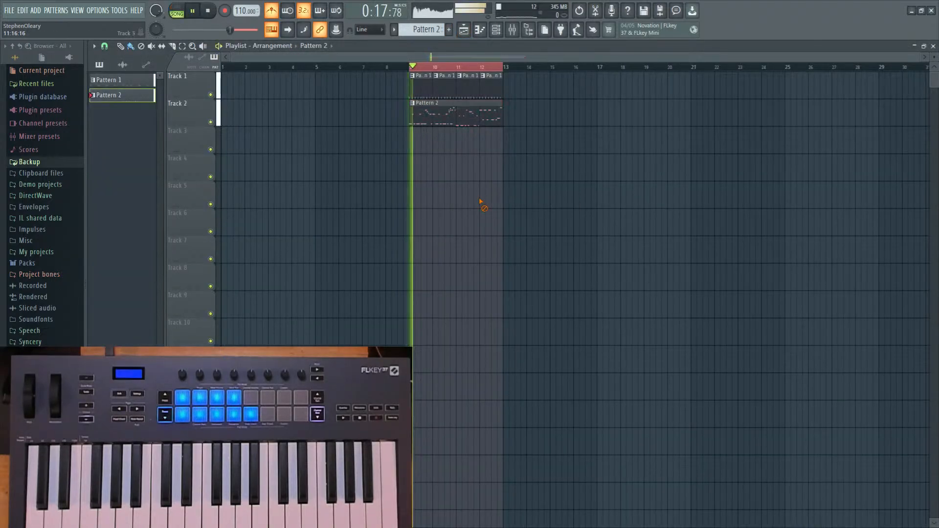
Open Pattern 2's notes to follow the bassline, turn off the metronome, stop playback and return to the playlist.
double_click(435, 111)
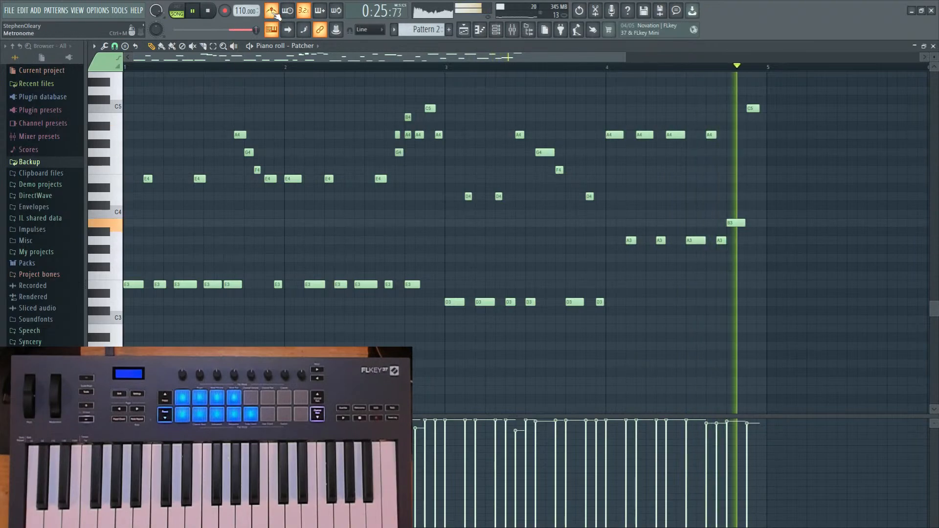
key(space)
scroll(493, 235, down, 2)
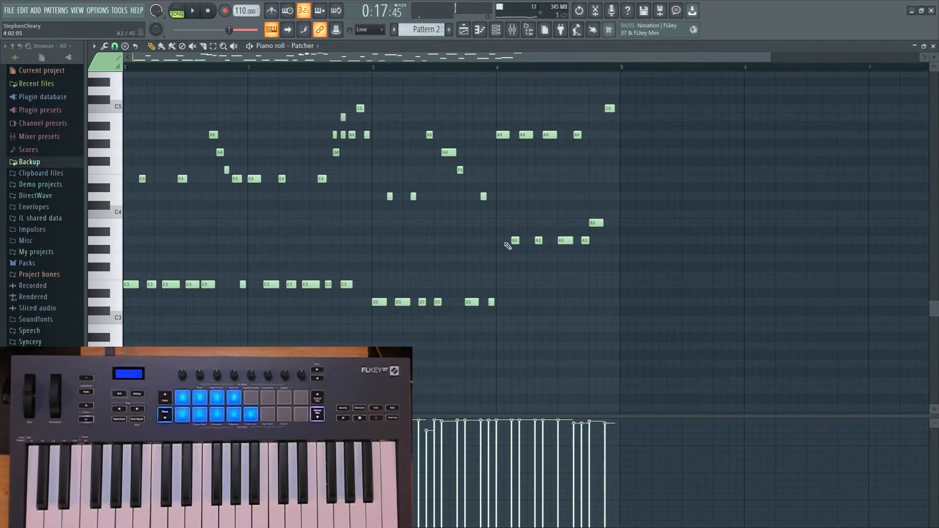
scroll(508, 246, up, 1)
click(472, 29)
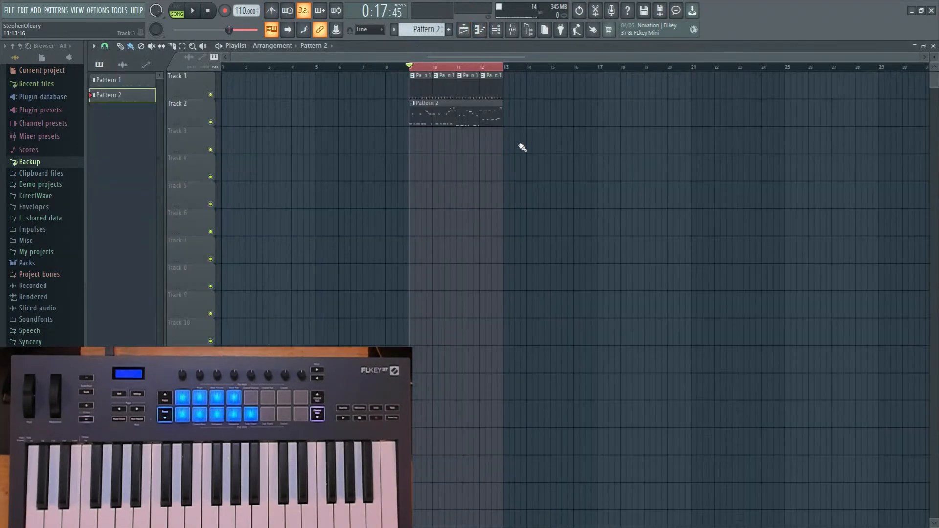
Duplicate the four-bar arrangement to bars 13 to 16, make the first Pattern 2 clip unique as Pattern 3, and loop all eight bars.
click(416, 107)
click(436, 168)
click(525, 89)
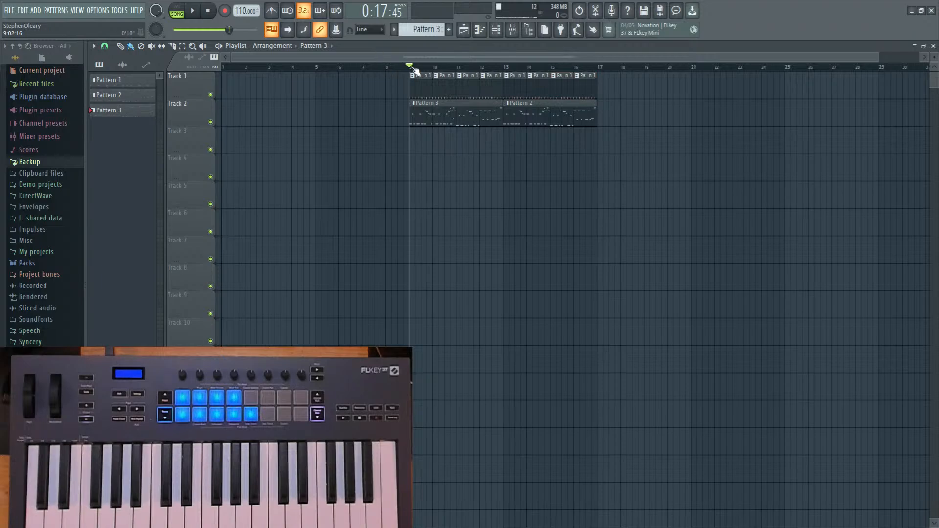
drag(414, 71, 549, 88)
Replace the fill at the end of bar 2 in Pattern 3 with a descending G4, F#4, E4 run.
double_click(449, 121)
scroll(279, 217, down, 3)
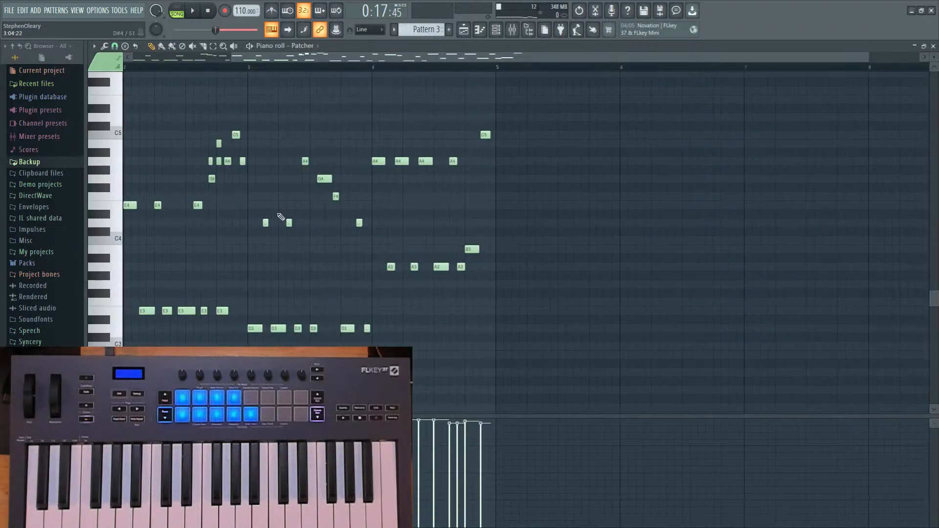
scroll(168, 237, up, 4)
scroll(461, 177, down, 1)
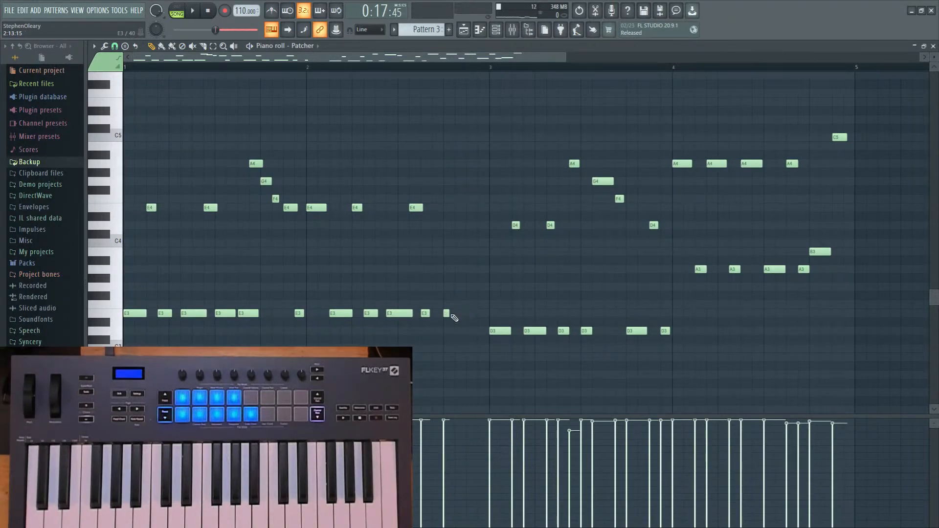
scroll(454, 319, up, 3)
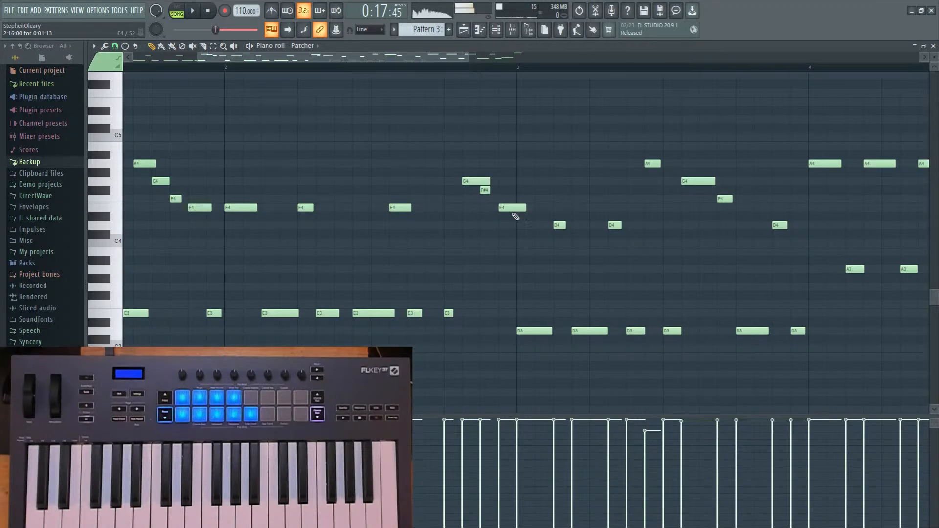
Play the arrangement, shorten the closing E4 of bar 2 and lengthen the second-to-last E3 to reach the last one.
key(space)
scroll(291, 266, down, 5)
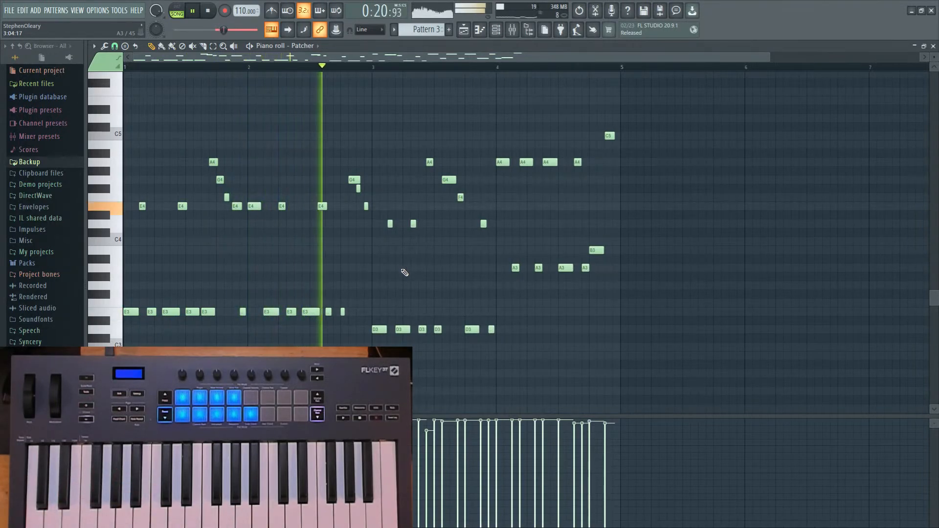
scroll(440, 293, up, 4)
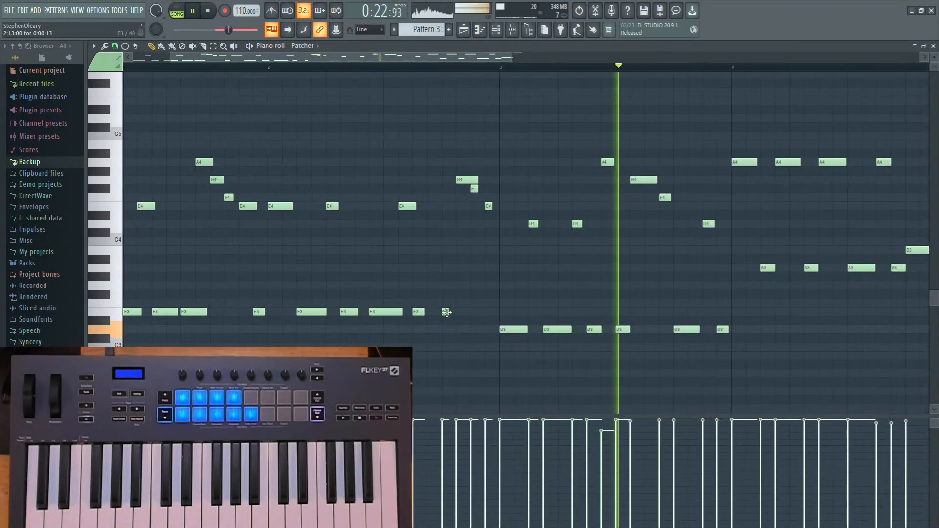
drag(424, 312, 438, 312)
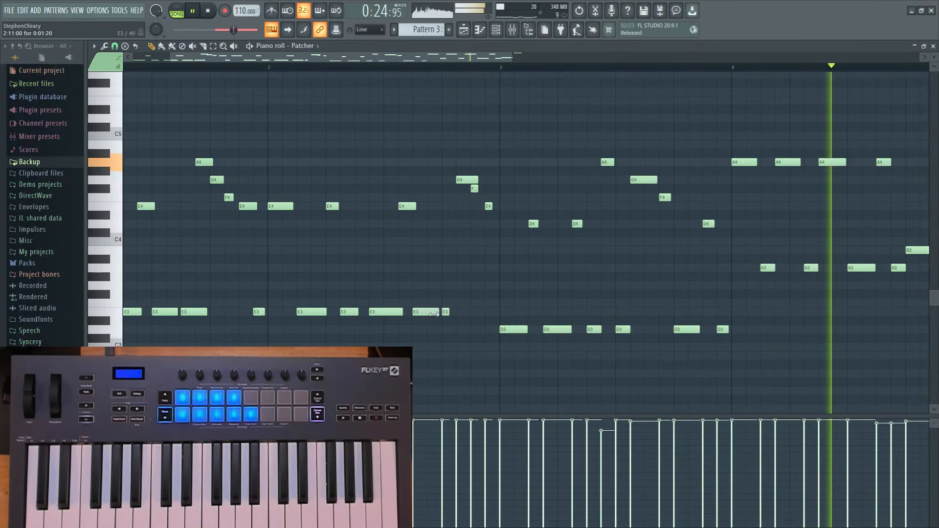
Lower the A4 note in bar 3 of Pattern 3 to D4.
scroll(455, 283, down, 3)
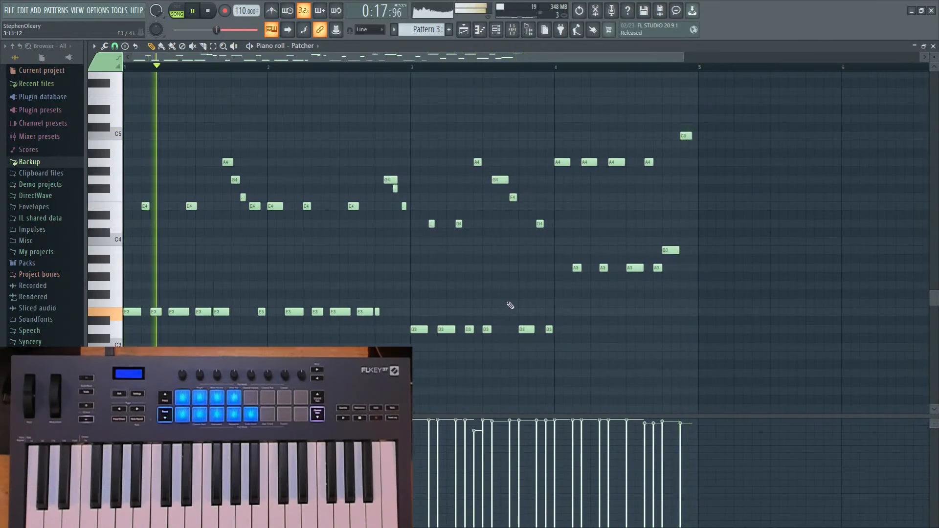
scroll(510, 306, up, 2)
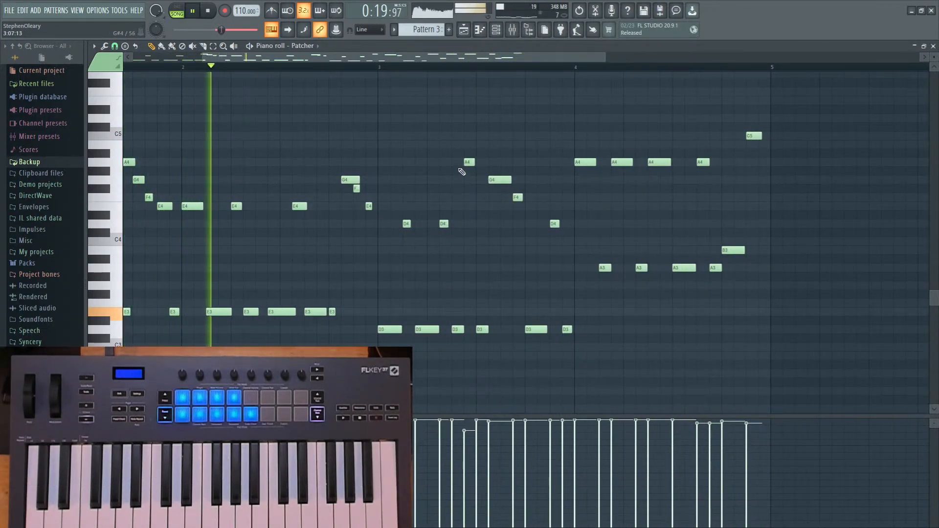
drag(467, 162, 467, 224)
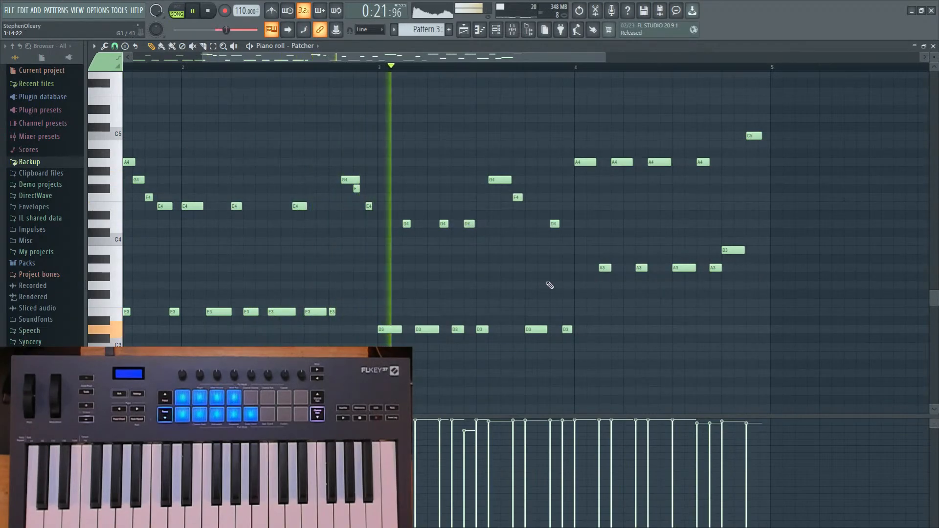
Change the last note of bar 4 in Pattern 3 from C5 to A3 during playback.
drag(574, 298, 488, 286)
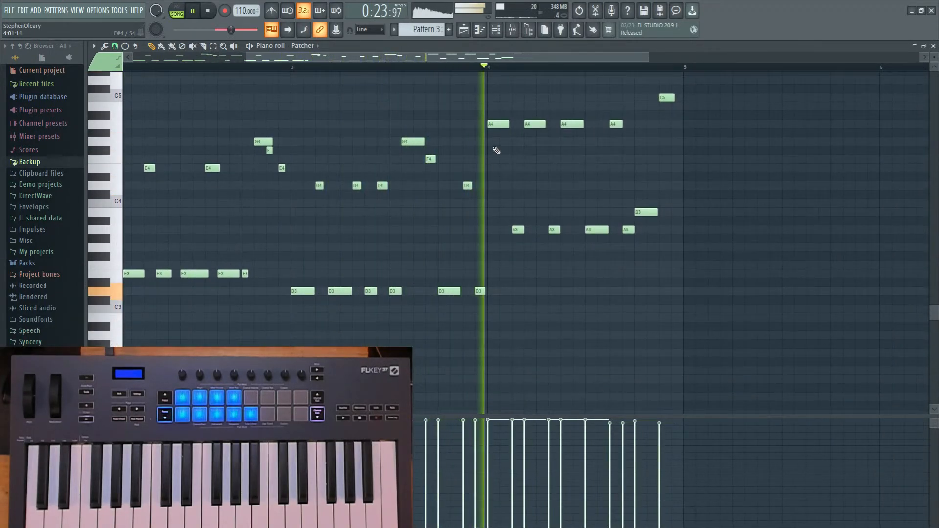
scroll(526, 190, down, 1)
scroll(531, 201, up, 1)
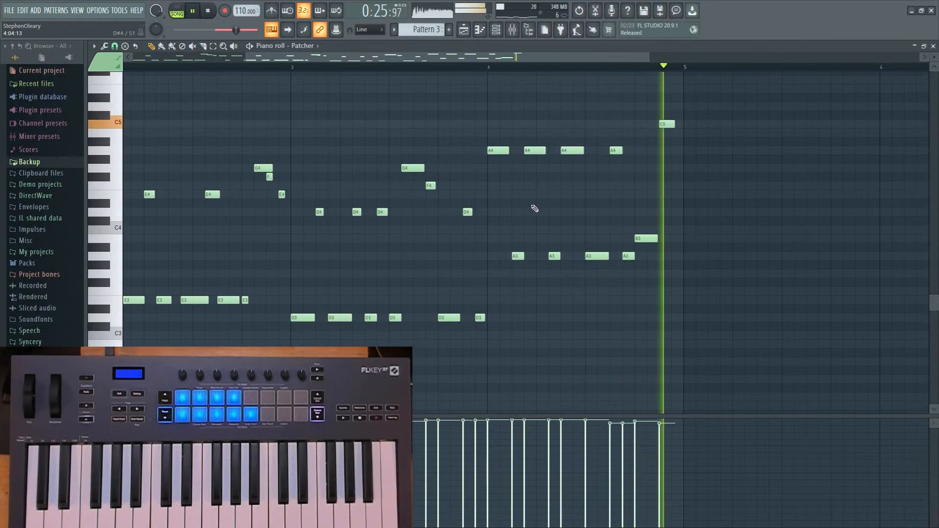
scroll(445, 218, down, 2)
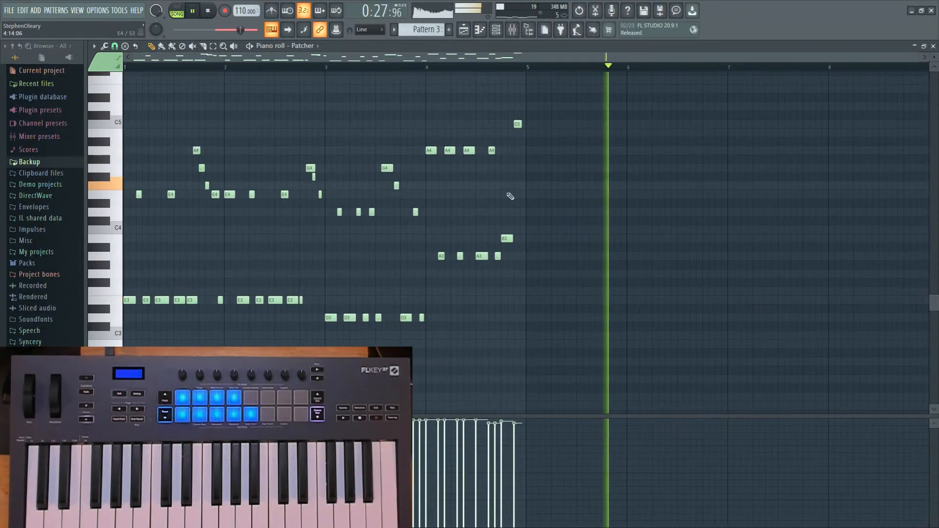
scroll(510, 197, up, 2)
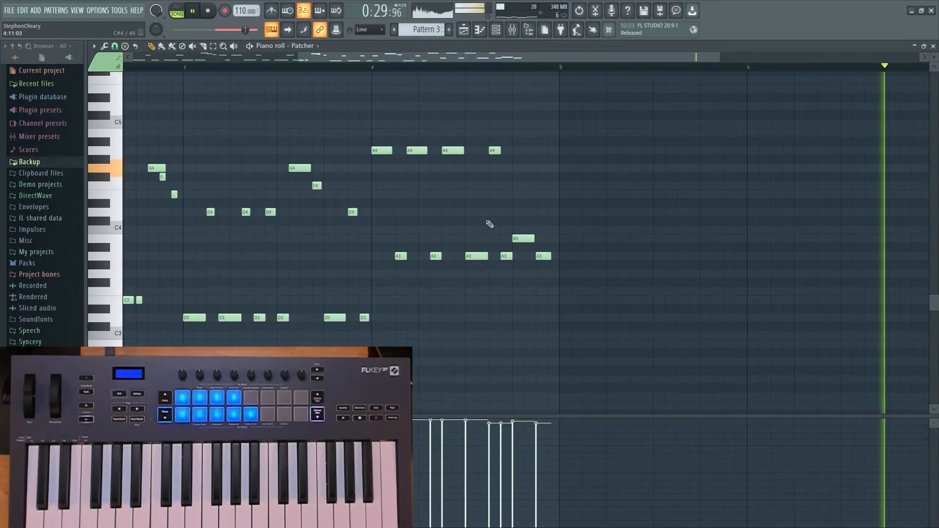
Lower bar 4's A4 notes to C4 and its A3 notes to D3 in Pattern 3, and play the bassline.
key(F5)
scroll(518, 269, up, 3)
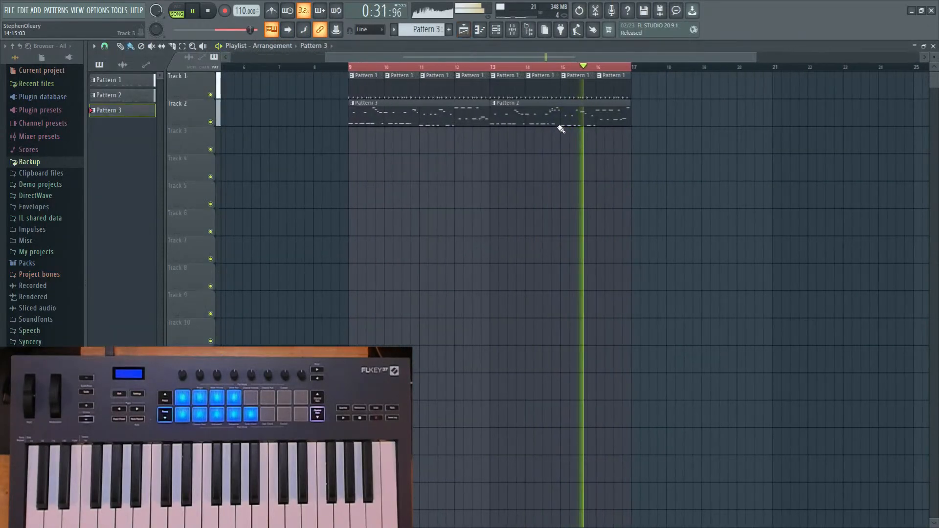
double_click(422, 111)
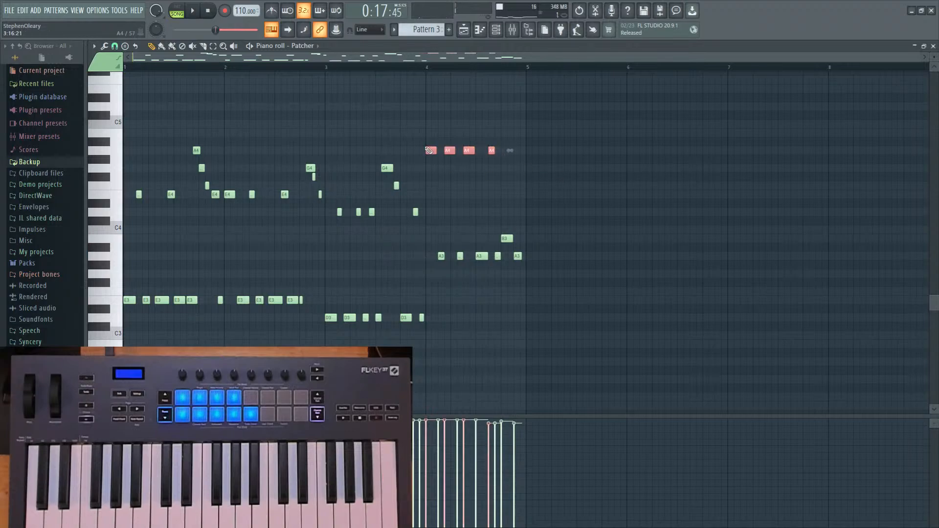
click(394, 69)
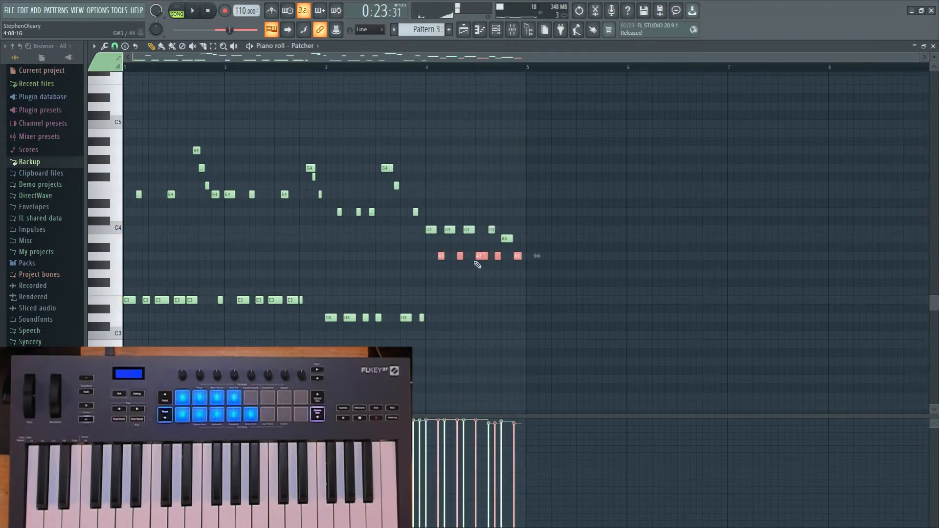
key(space)
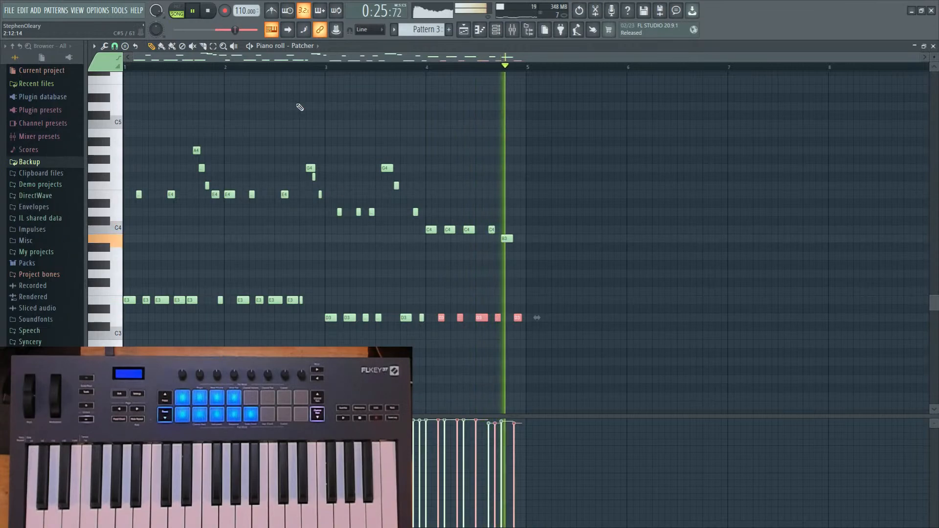
Move the five selected low notes in bar 4 to C3 and play the passage back.
key(space)
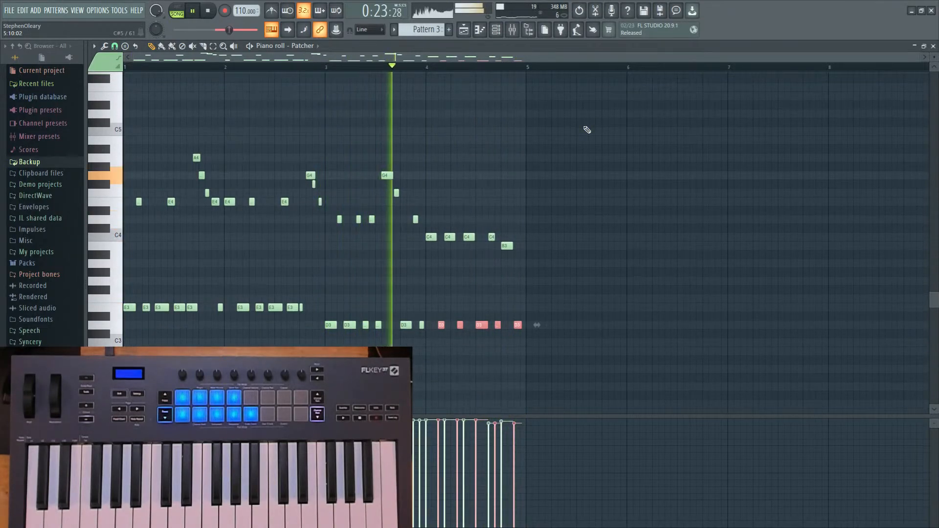
ctrl+click(530, 142)
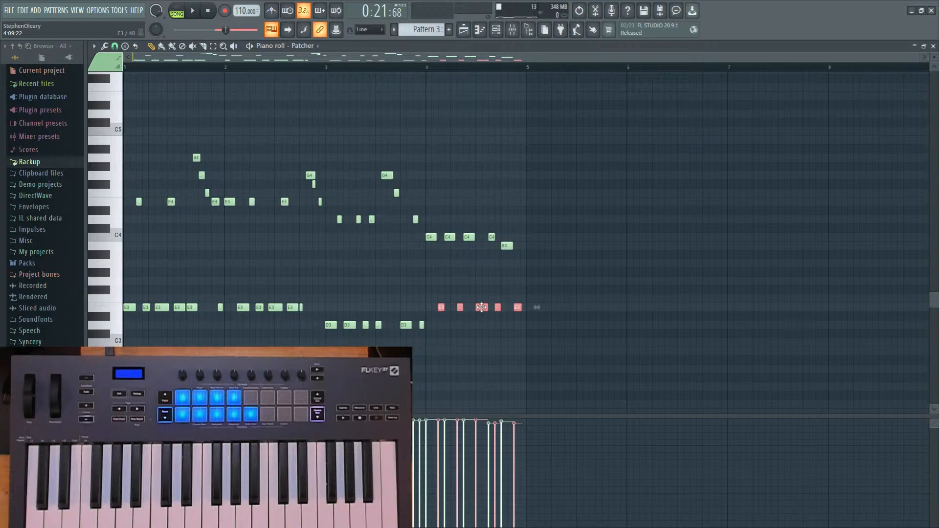
key(space)
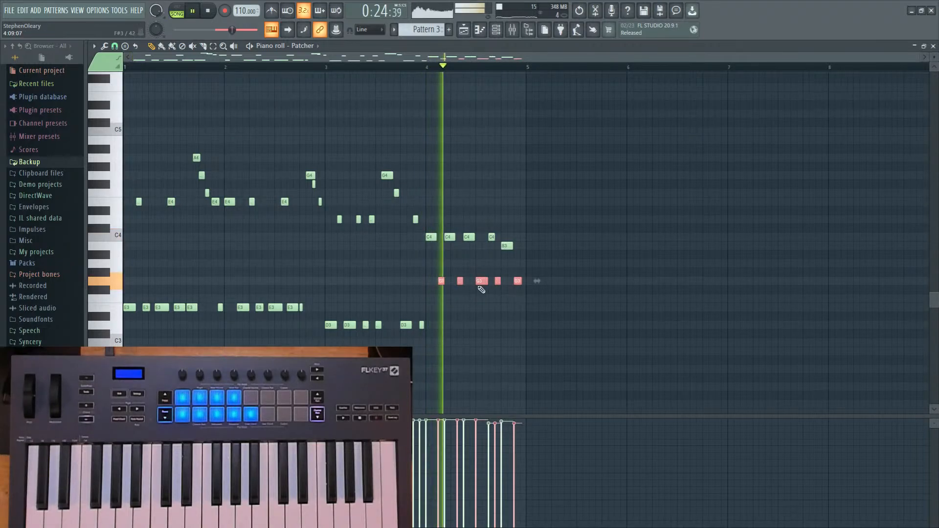
drag(481, 283, 480, 347)
key(space)
key(space)
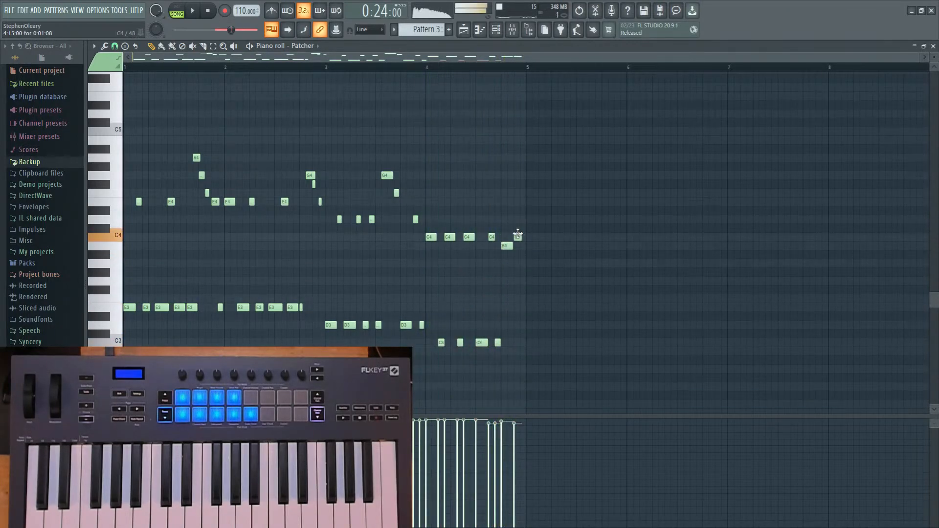
Raise the last note of bar 4 to F#4 and listen to the change in the playlist arrangement.
key(space)
mouse_move(518, 202)
mouse_down()
mouse_move(509, 183)
mouse_move(517, 184)
mouse_up()
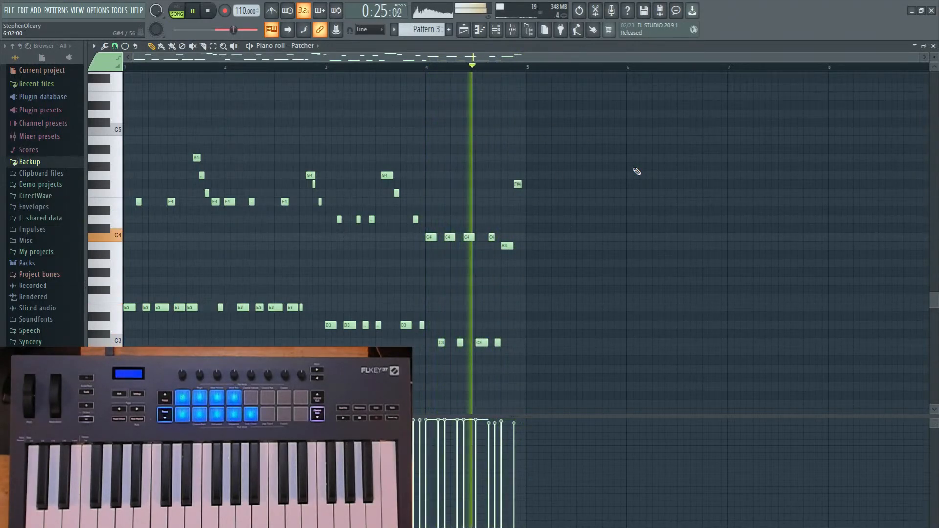
click(464, 29)
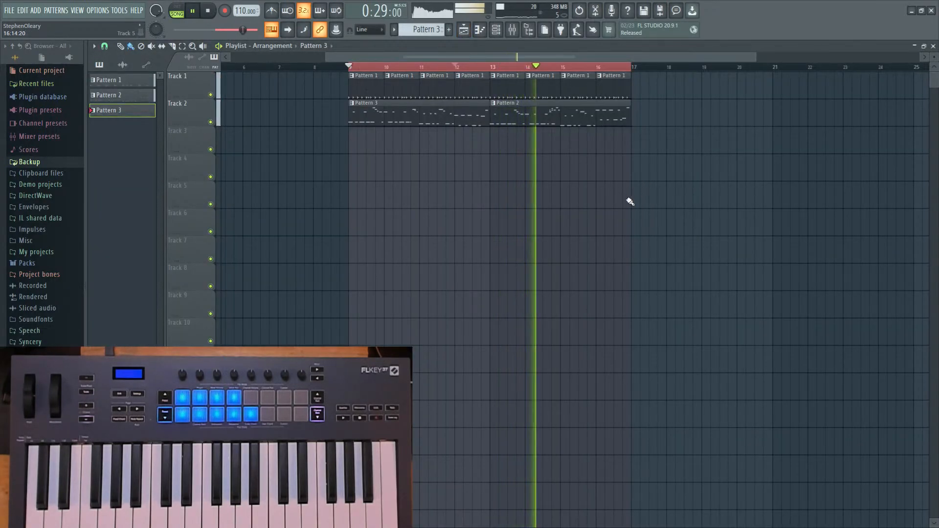
key(space)
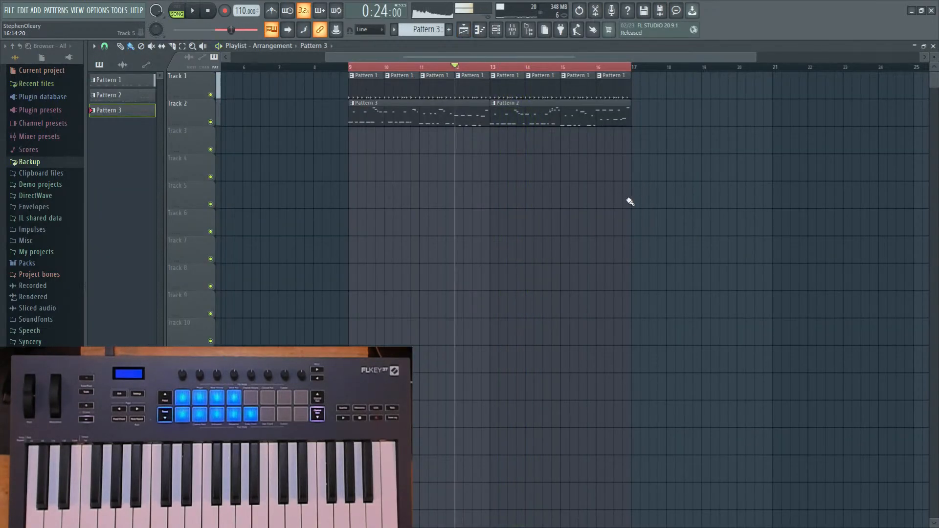
click(94, 46)
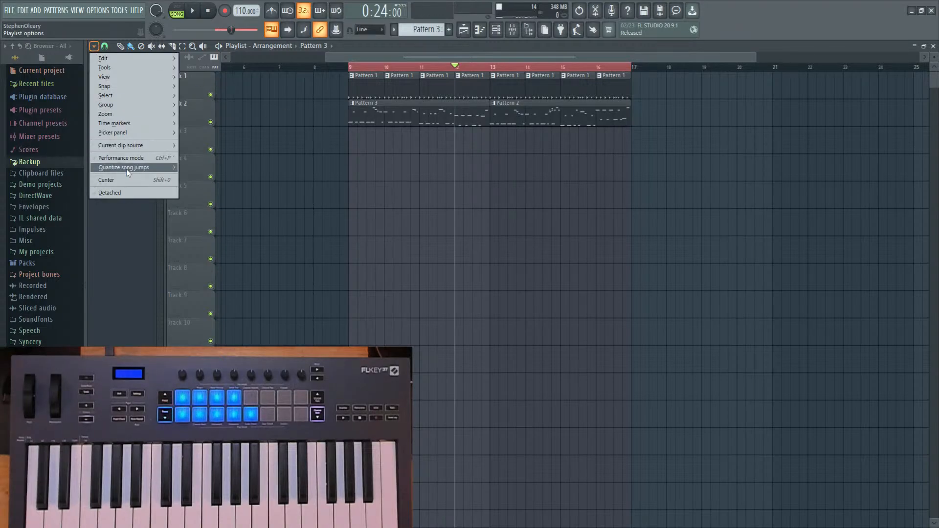
click(163, 179)
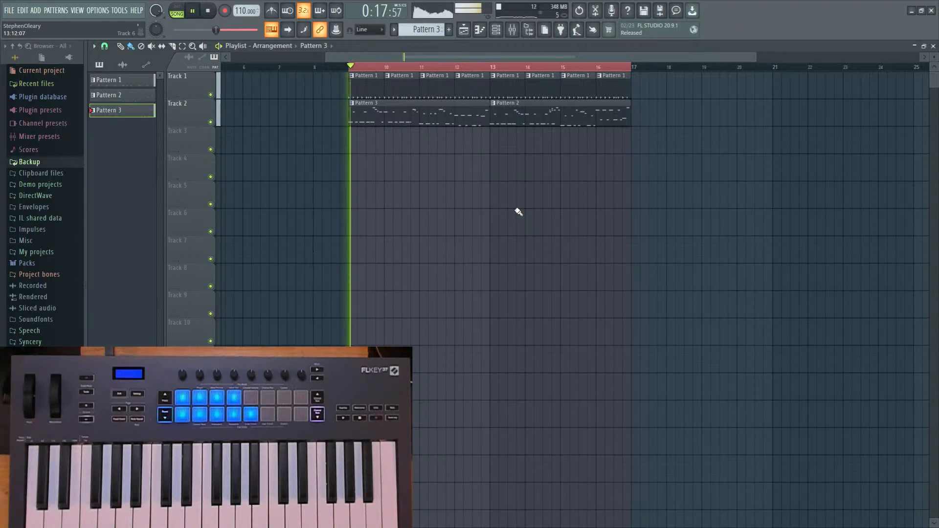
Add a short B3 note at the end of bar 4 in Pattern 3's Patcher piano roll and return to the playlist.
click(496, 30)
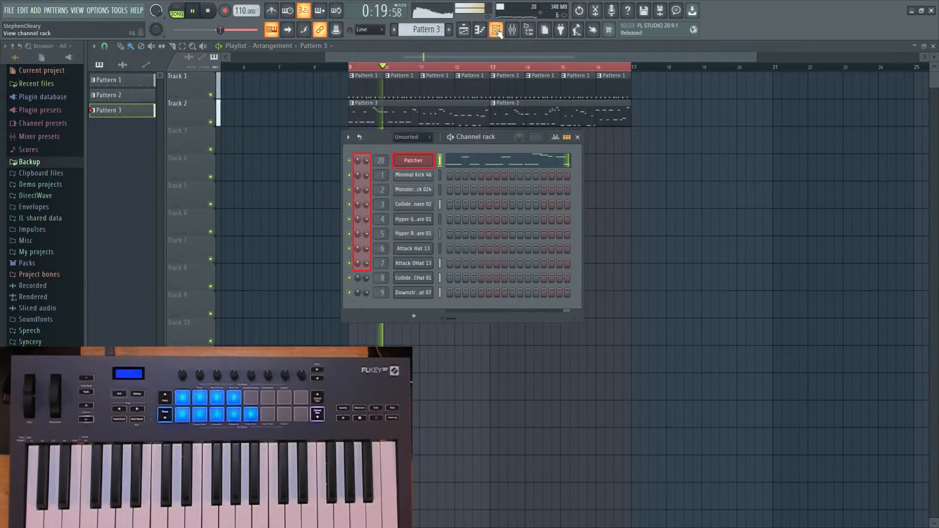
key(F6)
key(F7)
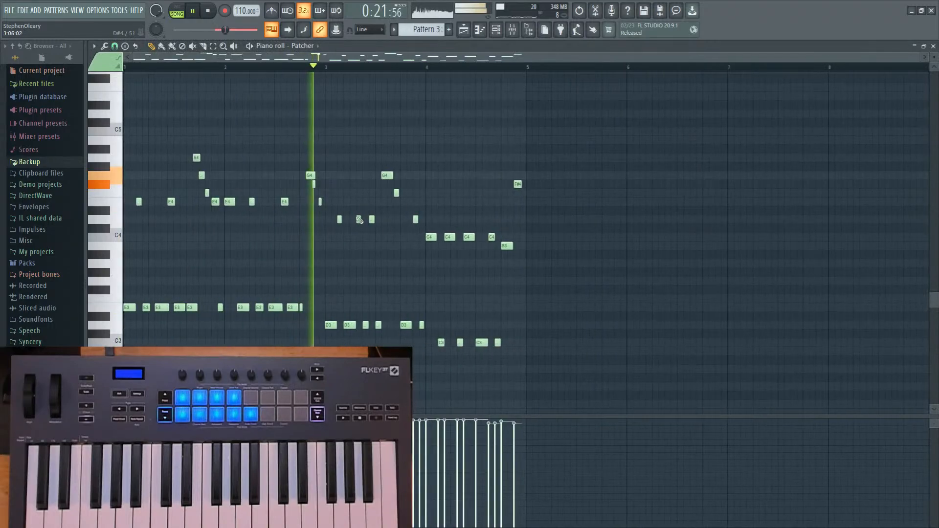
scroll(394, 209, down, 2)
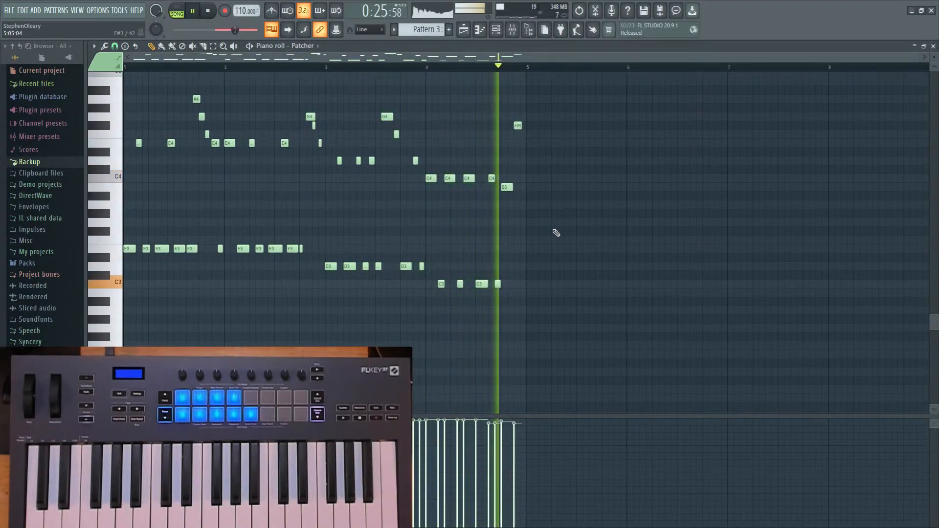
ctrl+scroll(514, 163, up, 4)
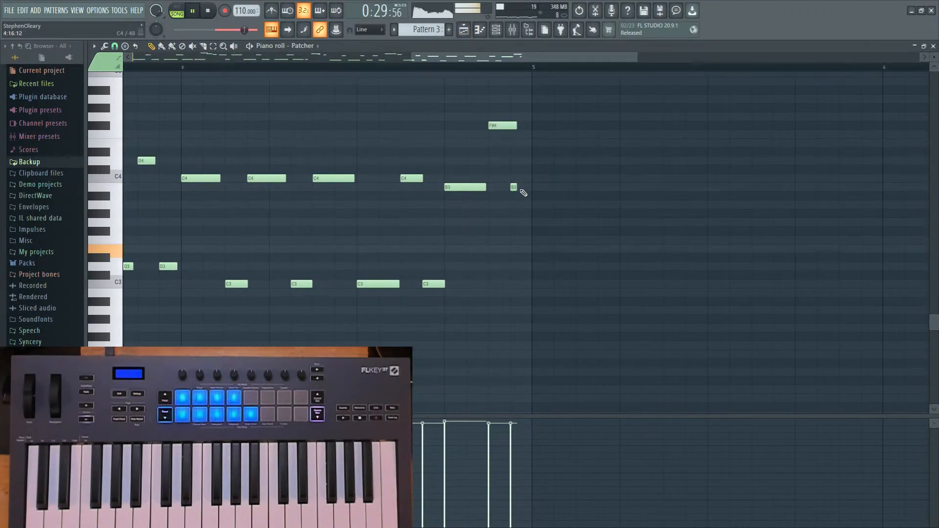
click(472, 34)
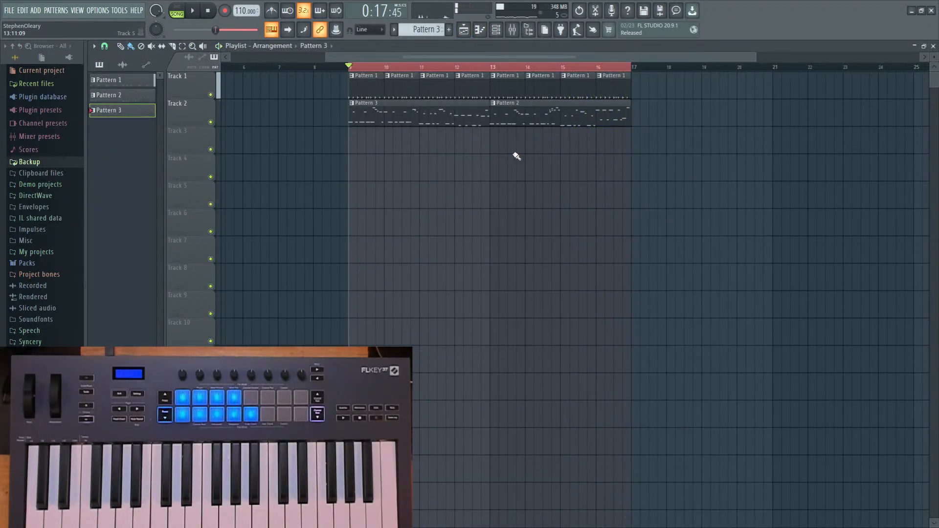
Reposition the mixer window towards the middle of the workspace, then close the open windows.
click(519, 30)
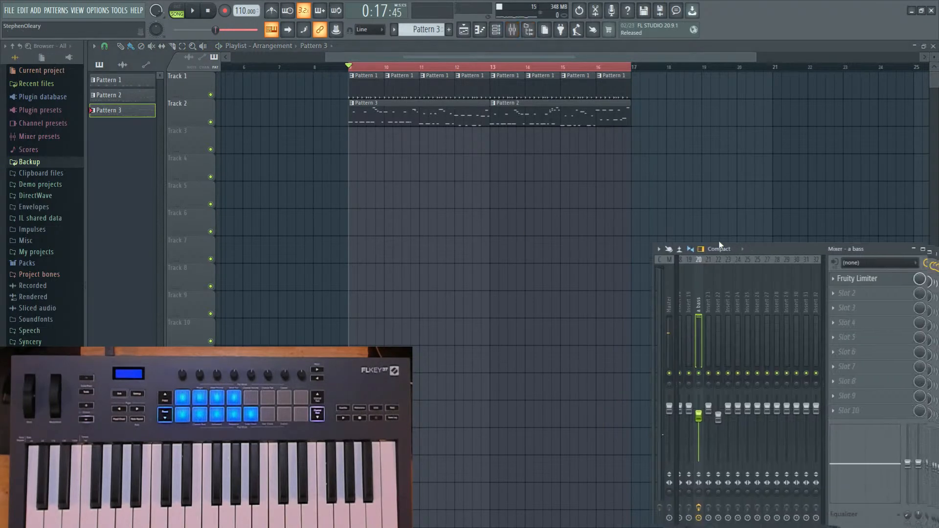
drag(804, 270, 608, 171)
click(496, 30)
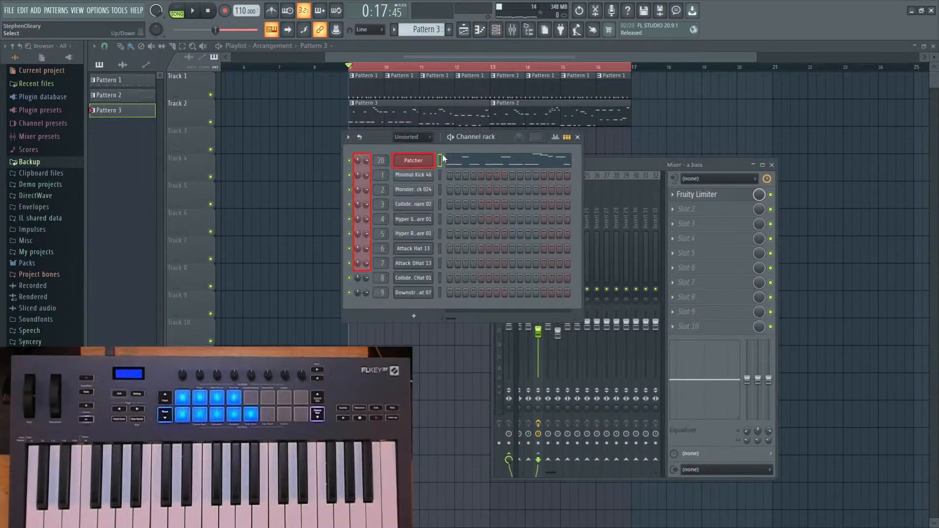
key(F12)
Review Pattern 3's notes in the piano roll and return to the playlist.
double_click(378, 122)
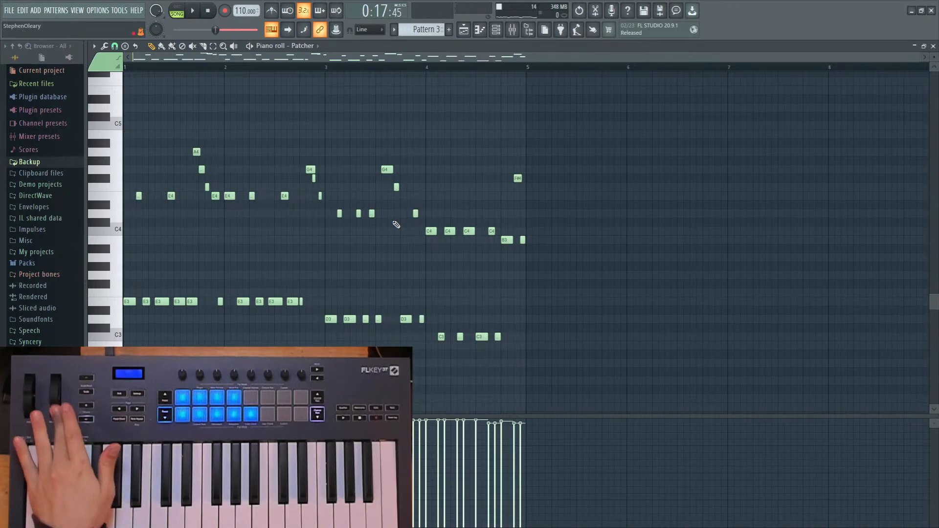
click(463, 30)
click(479, 30)
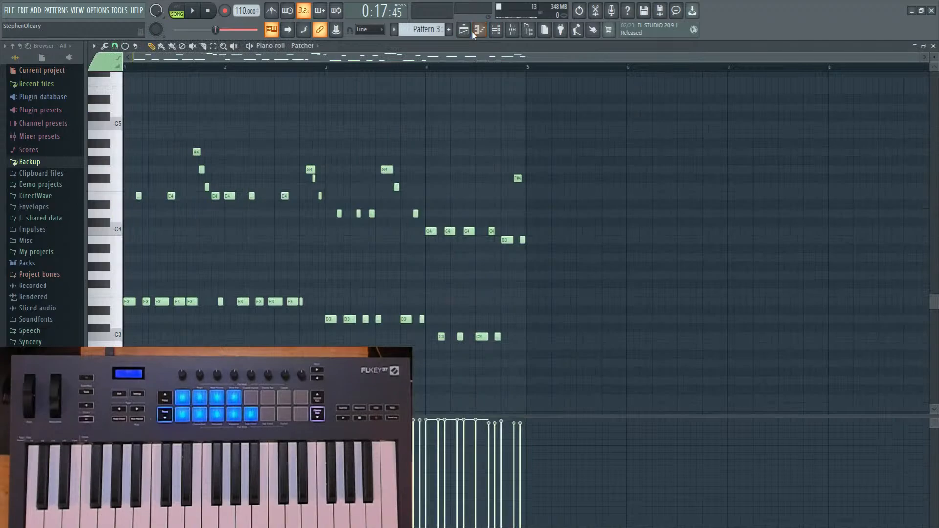
click(476, 31)
Switch to the empty Pattern 4 and open the Patcher channel's piano roll in it.
click(495, 30)
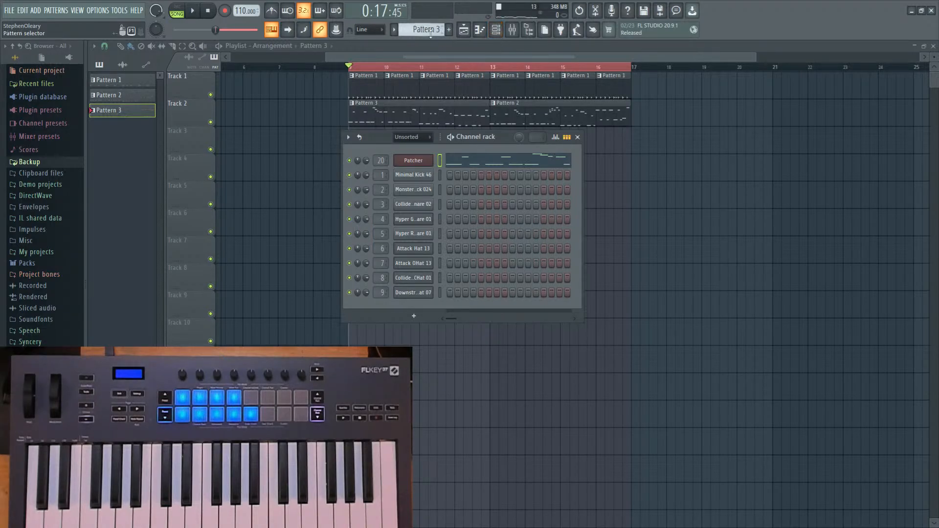
scroll(433, 30, up, 1)
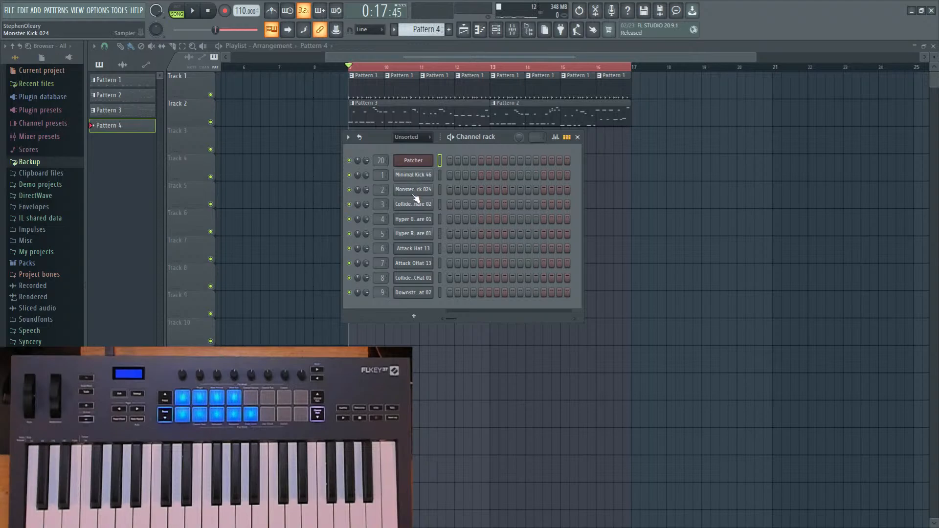
right_click(431, 163)
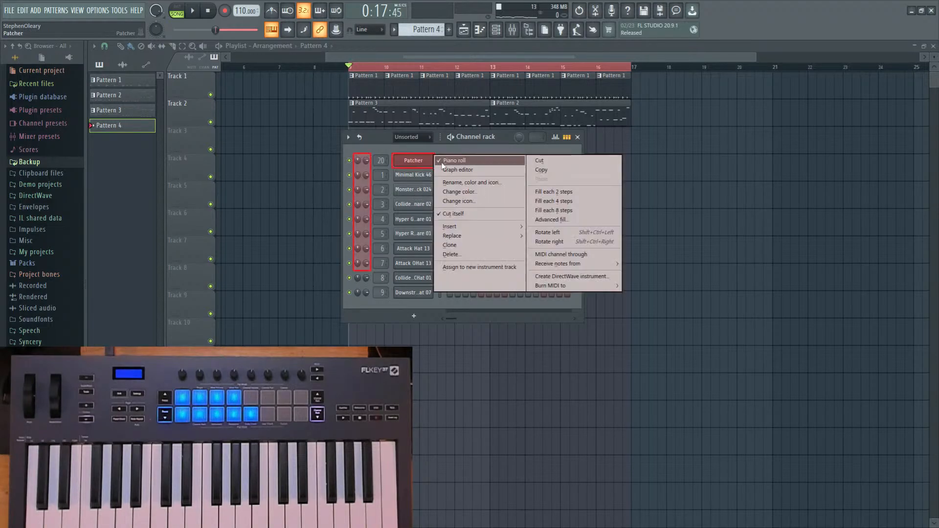
click(443, 161)
right_click(431, 162)
click(446, 161)
Place a Pattern 4 clip on Track 3 of the playlist, starting at bar 9.
click(464, 30)
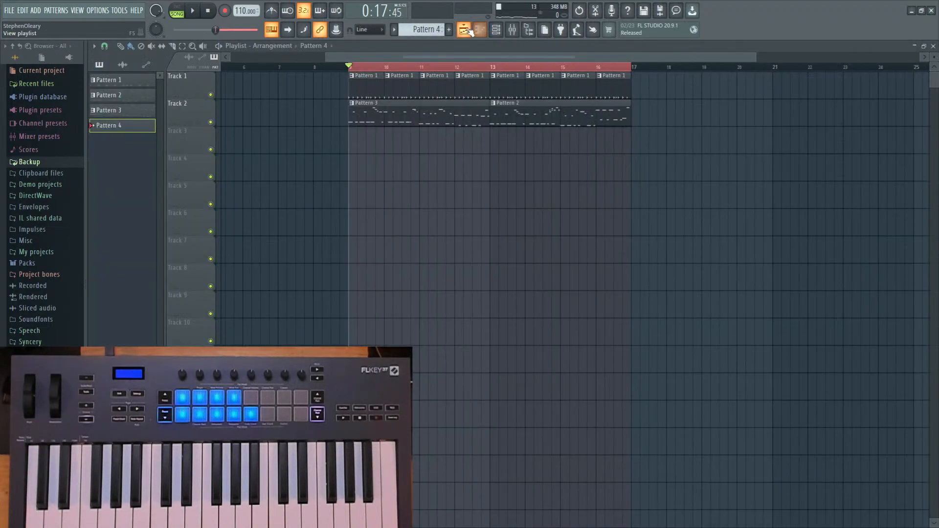
click(346, 142)
right_click(347, 142)
click(356, 141)
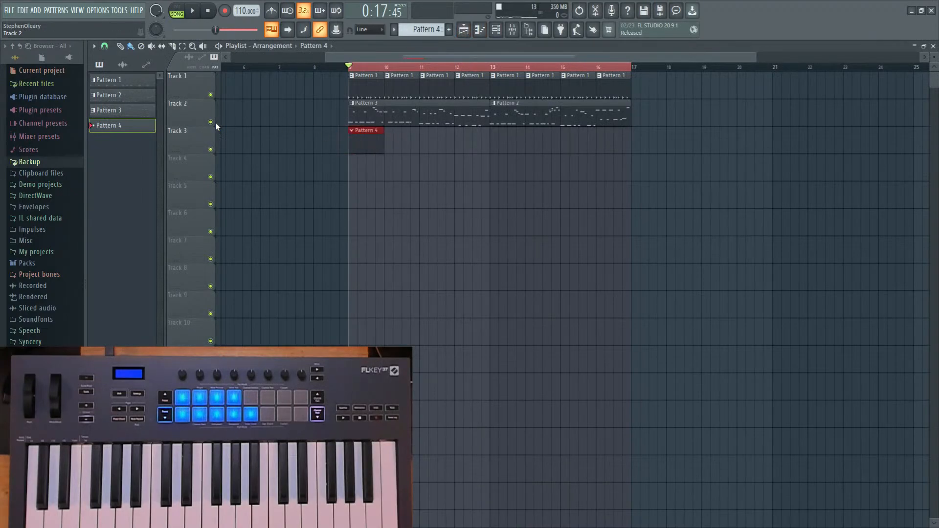
Move the Track 2 clips of Pattern 3 and Pattern 2 to bars 17 and 21, and extend the Pattern 4 clip to bar 17.
drag(402, 111, 685, 113)
drag(559, 112, 842, 113)
drag(384, 142, 631, 143)
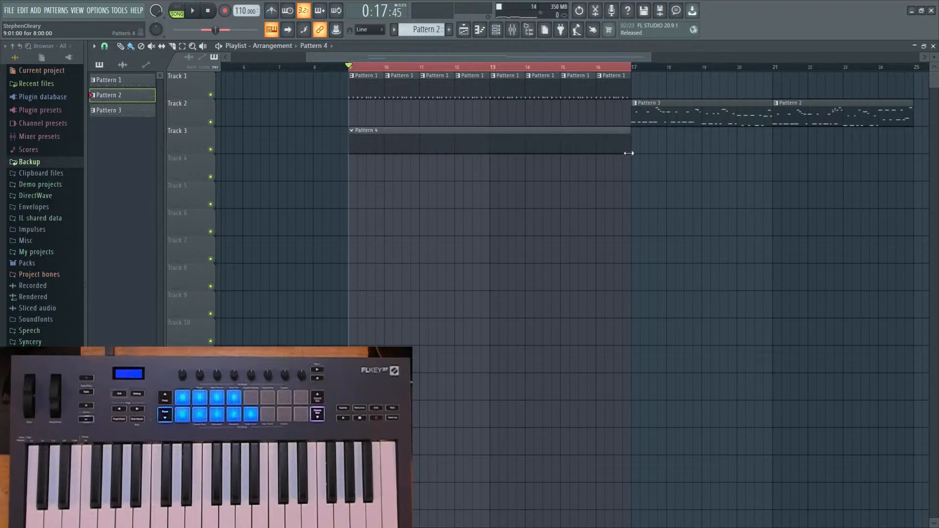
Select bars 9 to 17 and record a performance over them with the Everything option and the metronome on.
drag(354, 69, 615, 80)
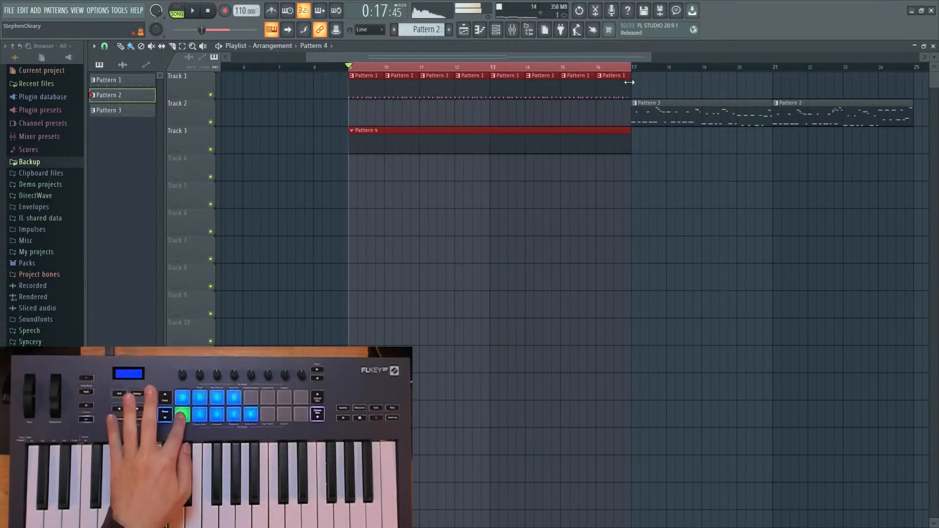
click(512, 31)
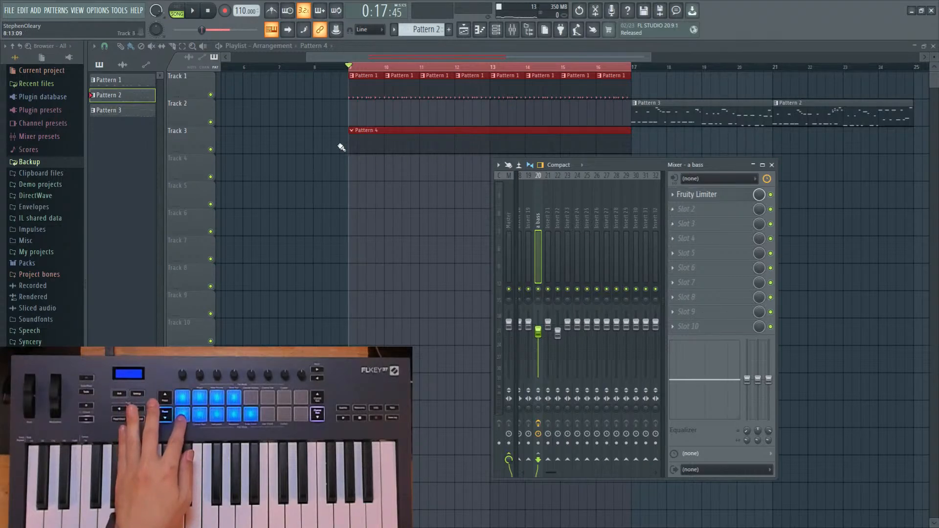
click(225, 12)
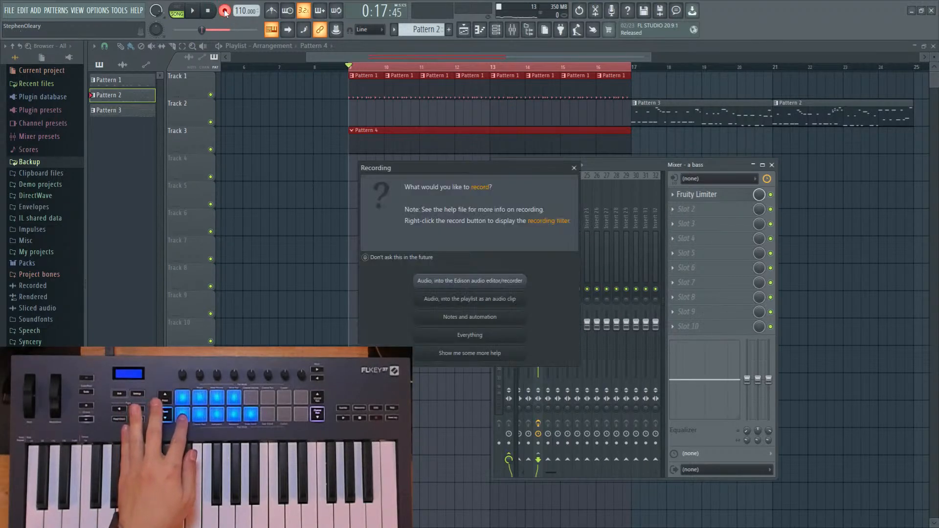
click(483, 335)
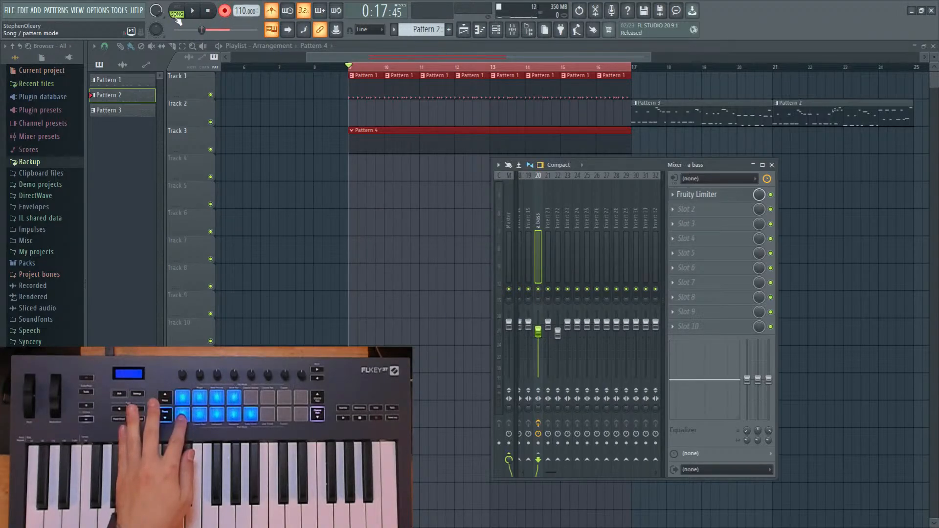
key(space)
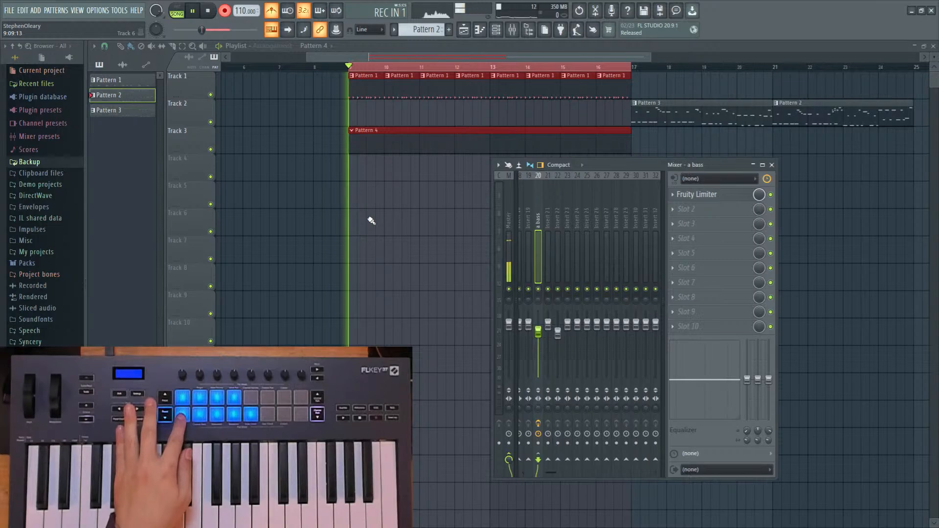
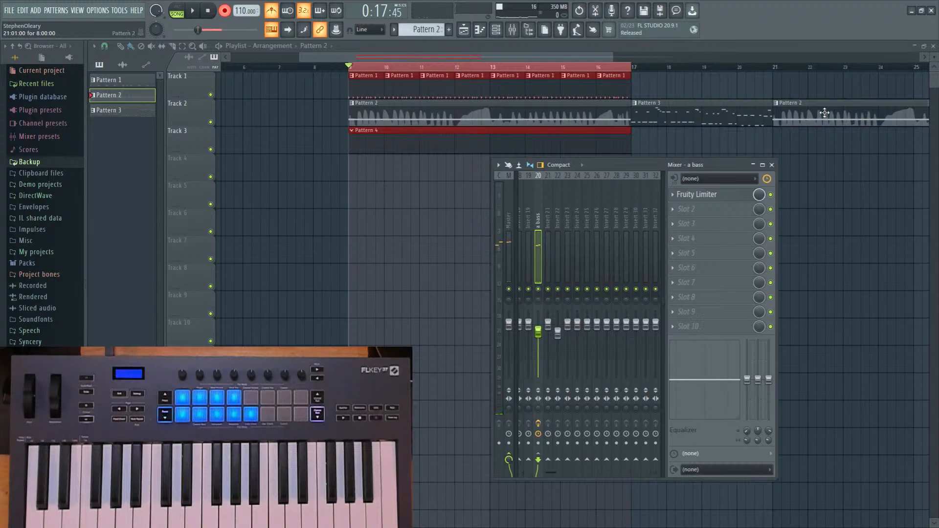
Move the recorded Pattern 2 clip from Track 2 to Track 4 and make Pattern 4 the current pattern.
key(F9)
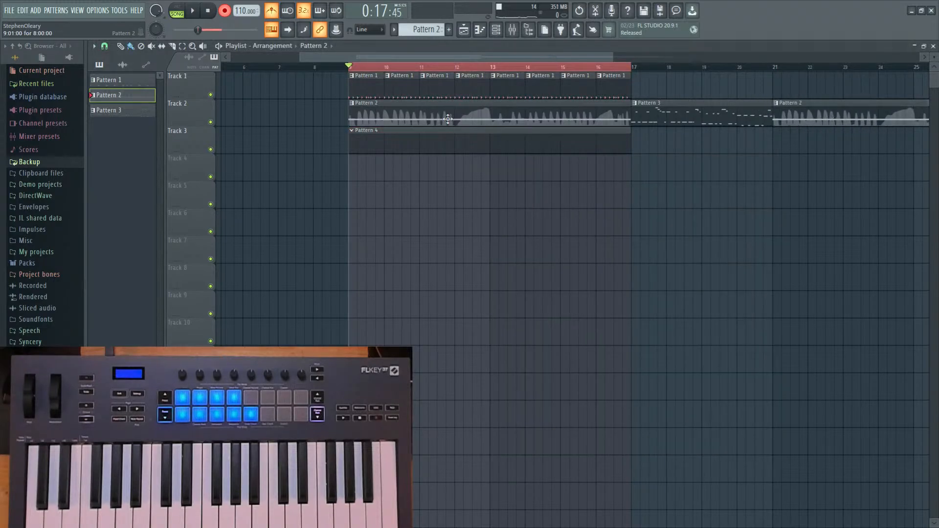
drag(448, 119, 447, 172)
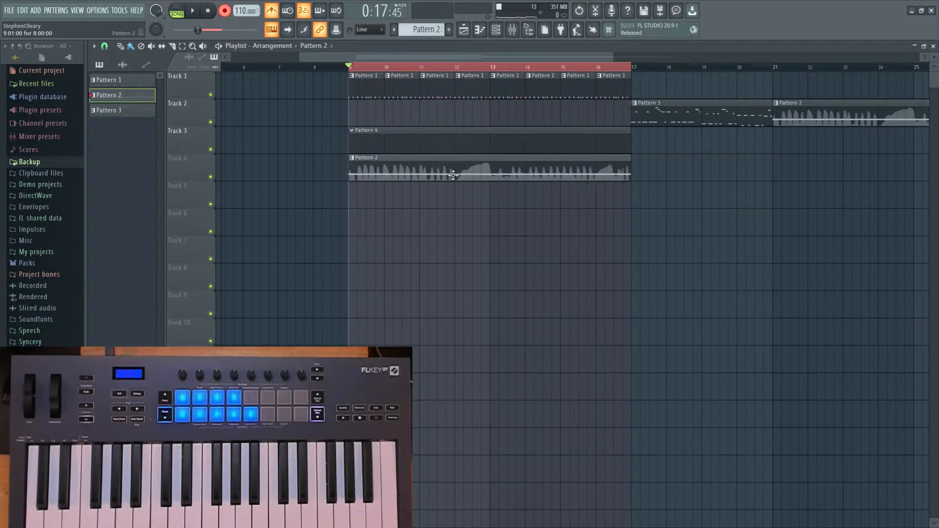
double_click(428, 145)
click(495, 32)
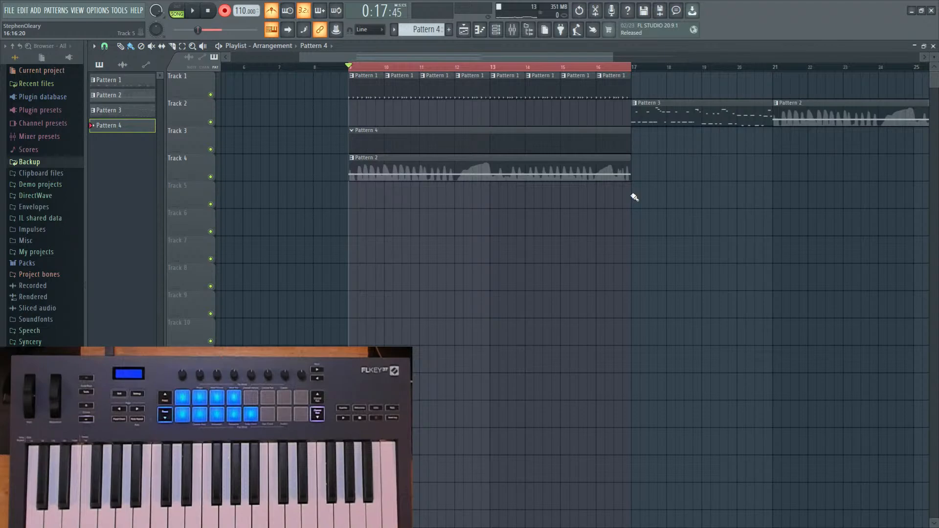
Undo the last changes to the recorded take and delete the Pattern 2 clip at bar 9 of Track 2.
key(ctrl+z)
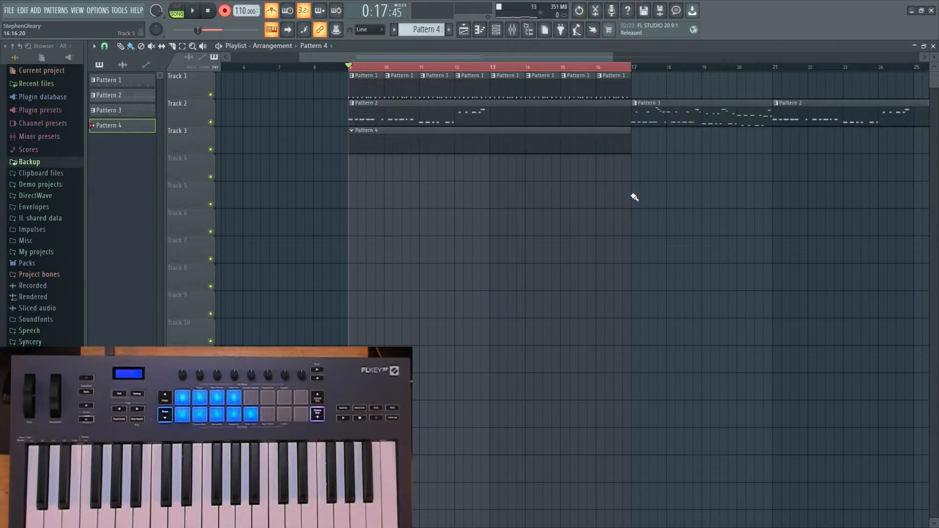
right_click(450, 116)
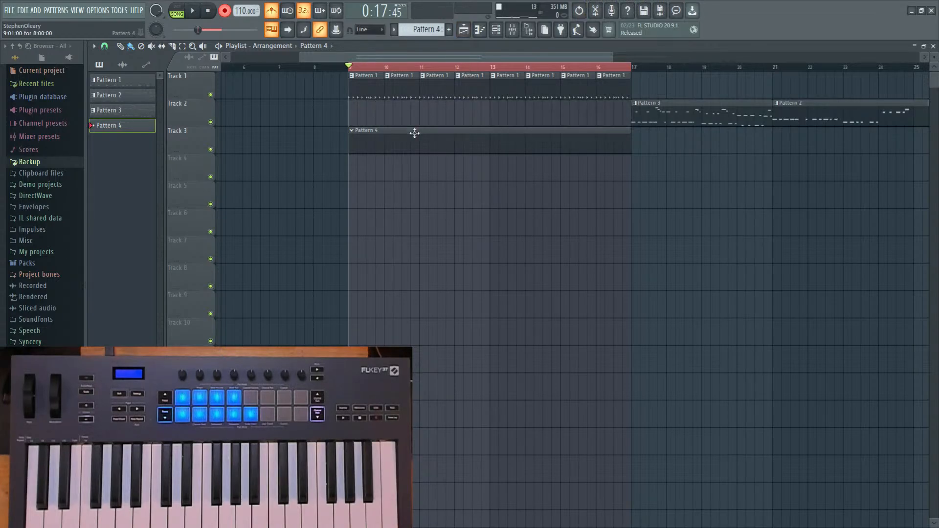
Undo the latest playlist and knob changes back to the fuller earlier version of the Pattern 2 notes.
drag(366, 135, 386, 110)
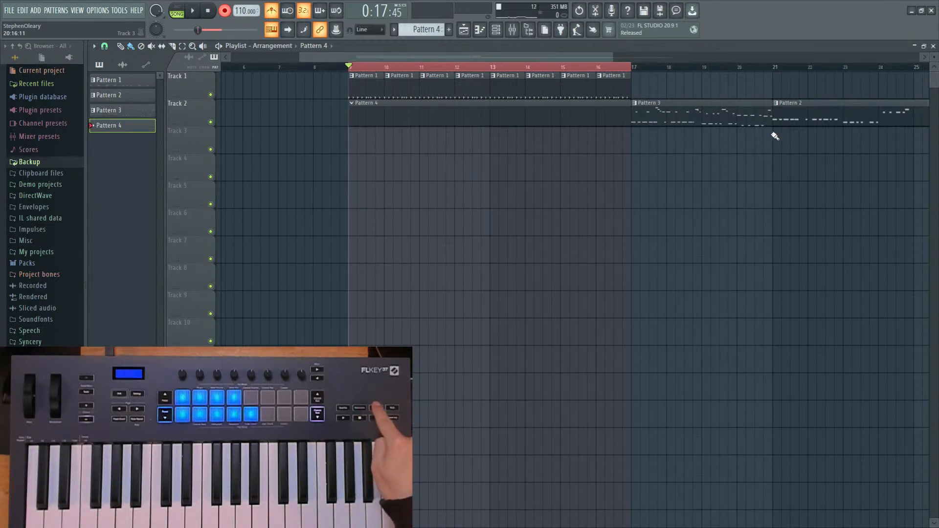
key(ctrl+z)
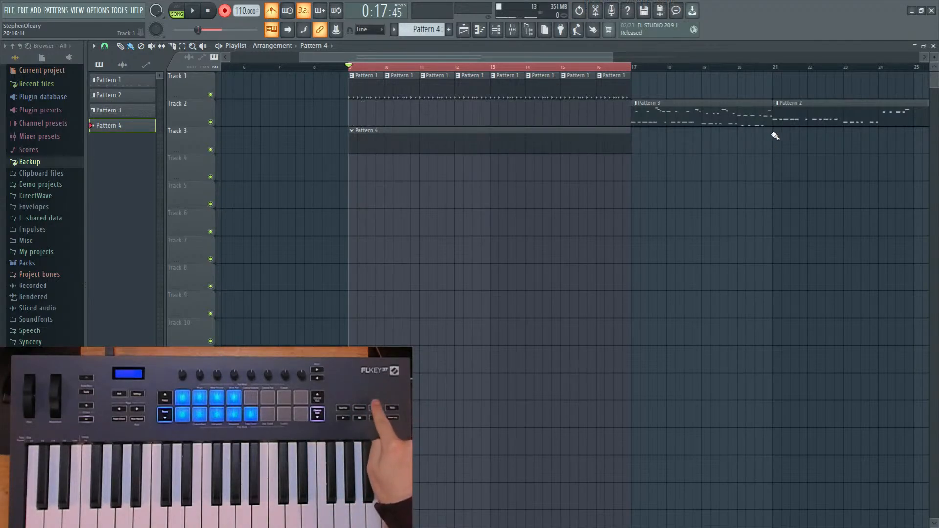
key(ctrl+z)
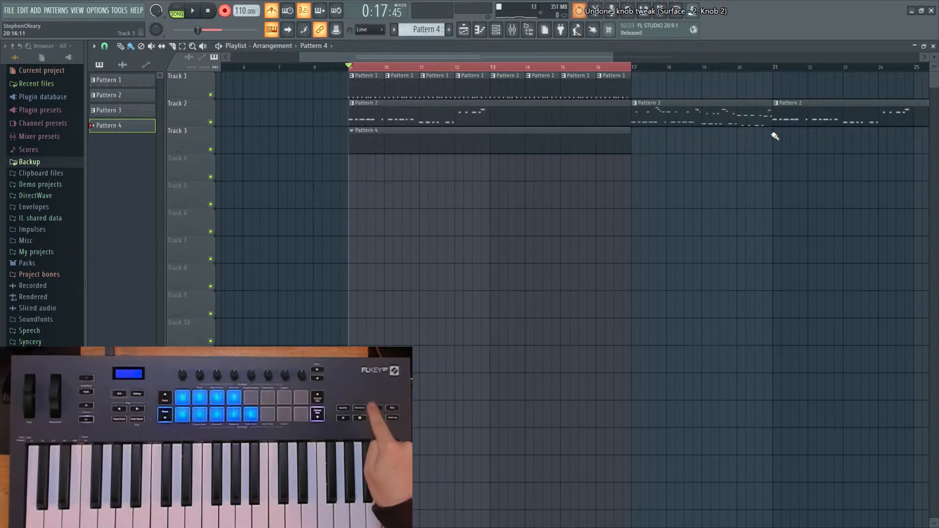
key(ctrl+z)
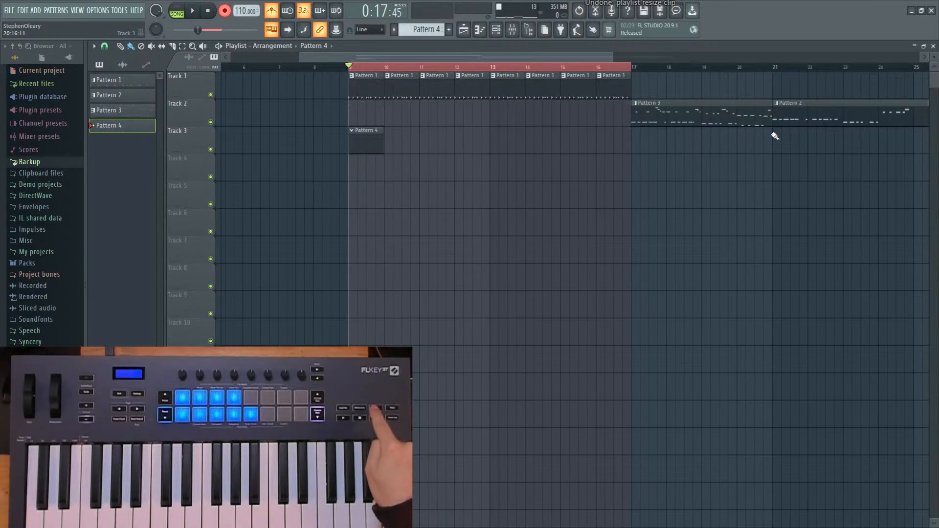
key(ctrl+z)
key(ctrl+z)
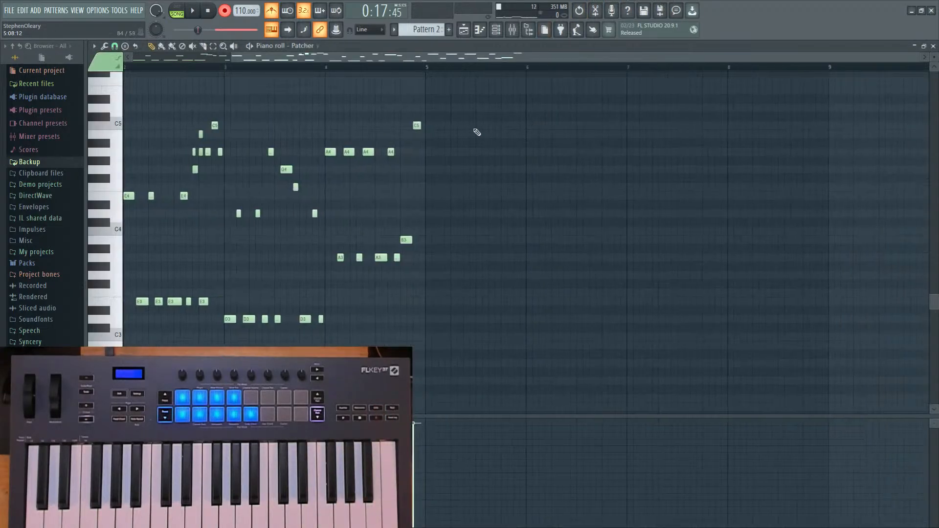
Move the Pattern 3 and Pattern 2 clips to bars 17 and 21, and place Pattern 4 on Track 2 from bar 9 to 17.
click(464, 29)
drag(494, 122, 734, 120)
drag(396, 150, 628, 147)
drag(550, 144, 522, 113)
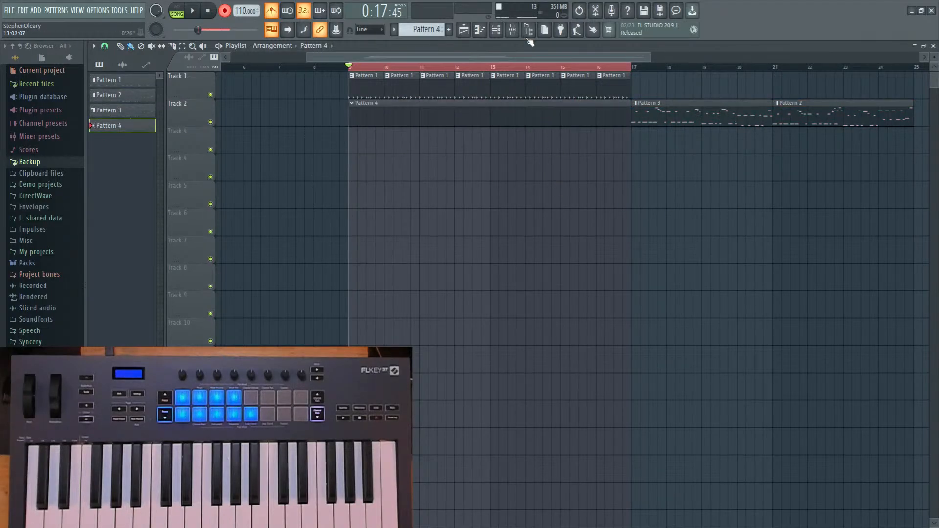
Record a Patcher performance with knob movements into Pattern 4 over bars 9 to 17.
click(496, 31)
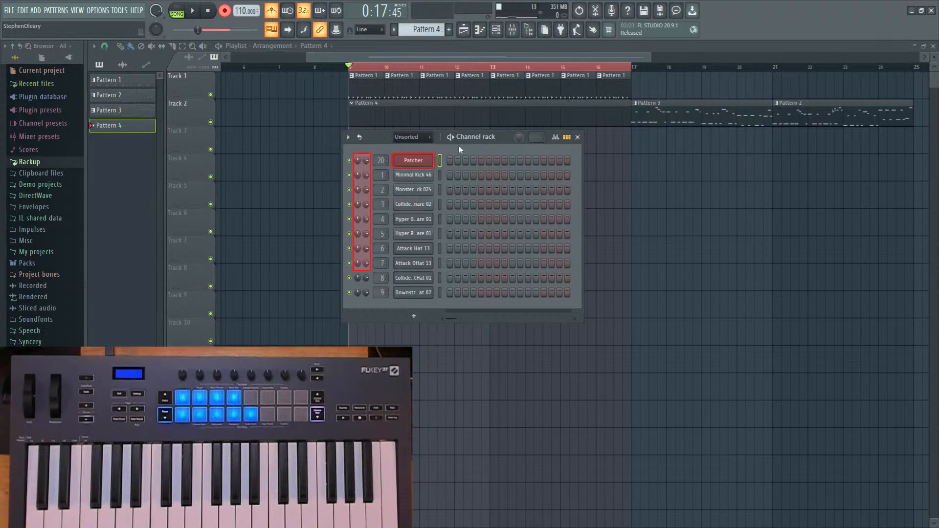
click(194, 12)
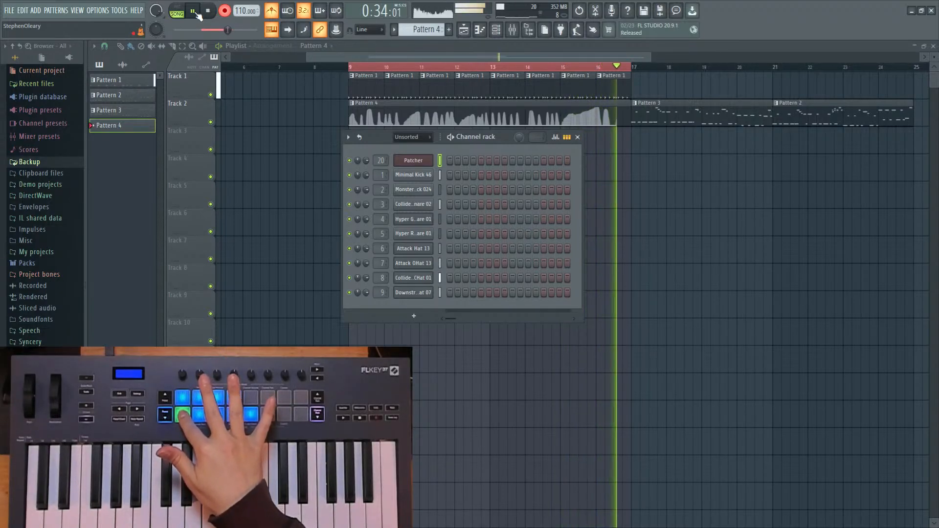
click(198, 15)
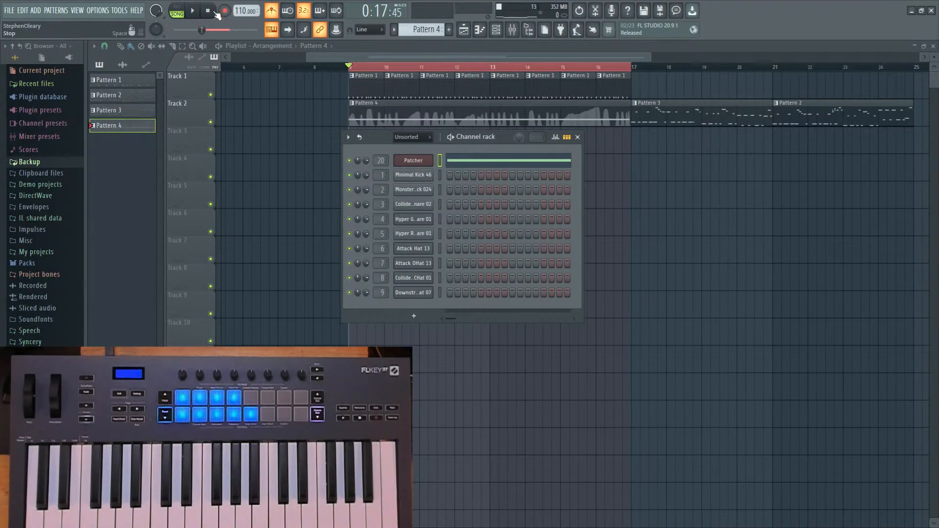
Open Pattern 4's recorded Patcher notes and show the Surface Knob 2 events in an enlarged control lane.
click(469, 165)
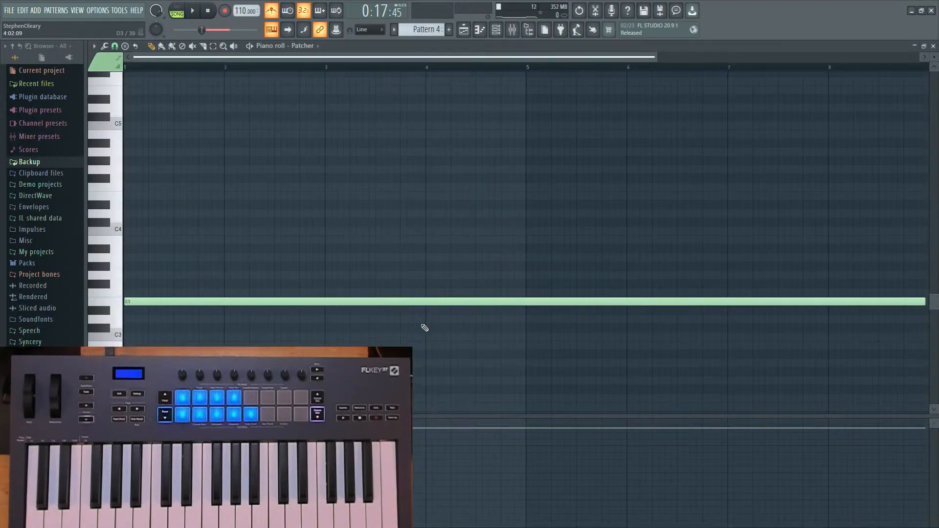
scroll(328, 195, down, 5)
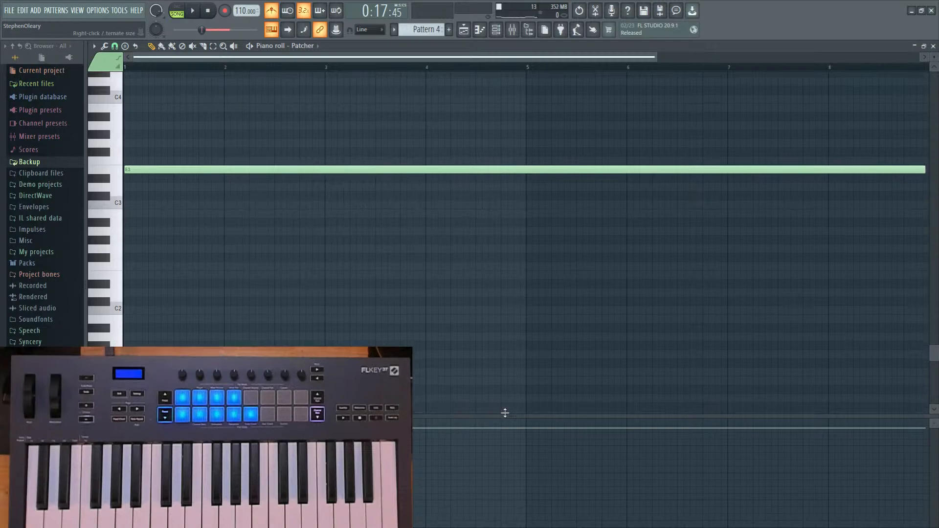
drag(505, 413, 505, 253)
click(103, 291)
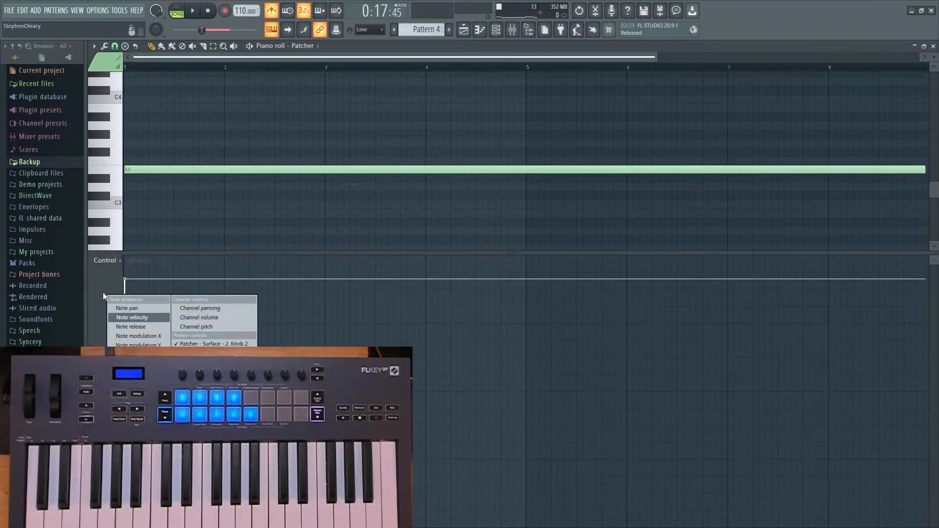
click(217, 344)
Delete the long held note from Pattern 4 and reopen its Patcher events with the time range up to bar 9 selected.
click(96, 46)
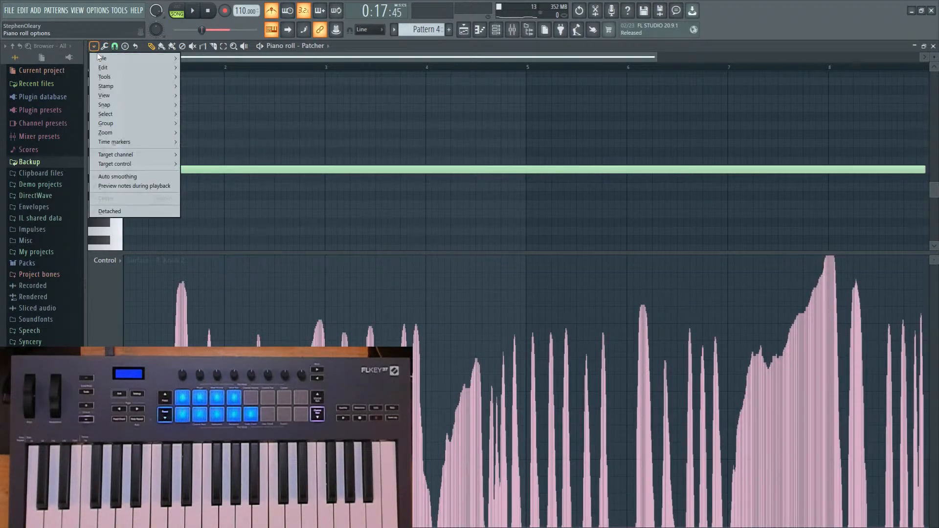
mouse_move(104, 67)
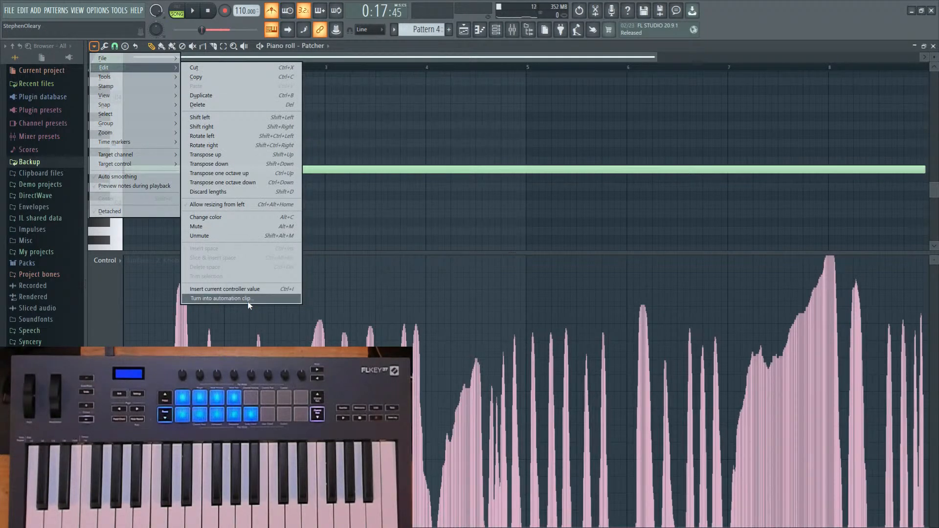
click(315, 273)
drag(173, 252, 172, 275)
right_click(303, 170)
click(464, 30)
double_click(466, 123)
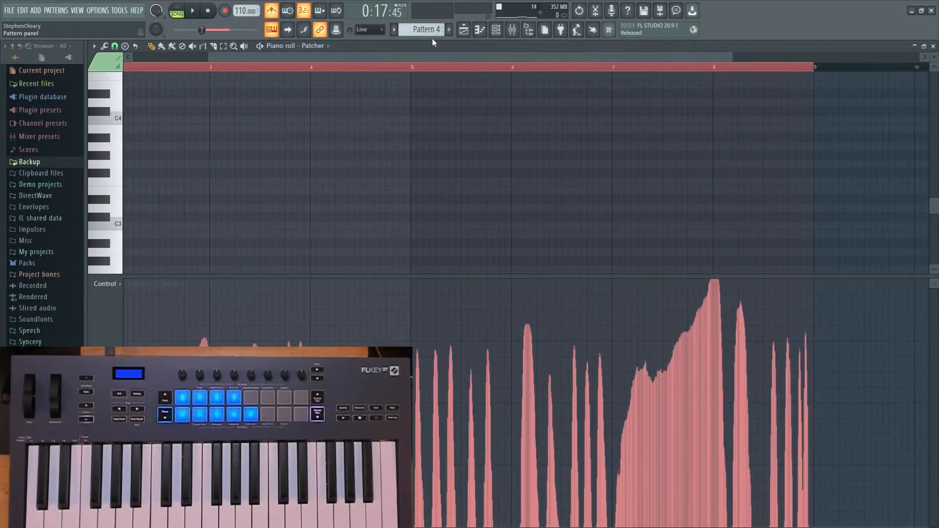
Turn the selected Knob 2 events into an automation clip, adjusting the conversion sensitivity for fewer points.
click(94, 46)
click(105, 46)
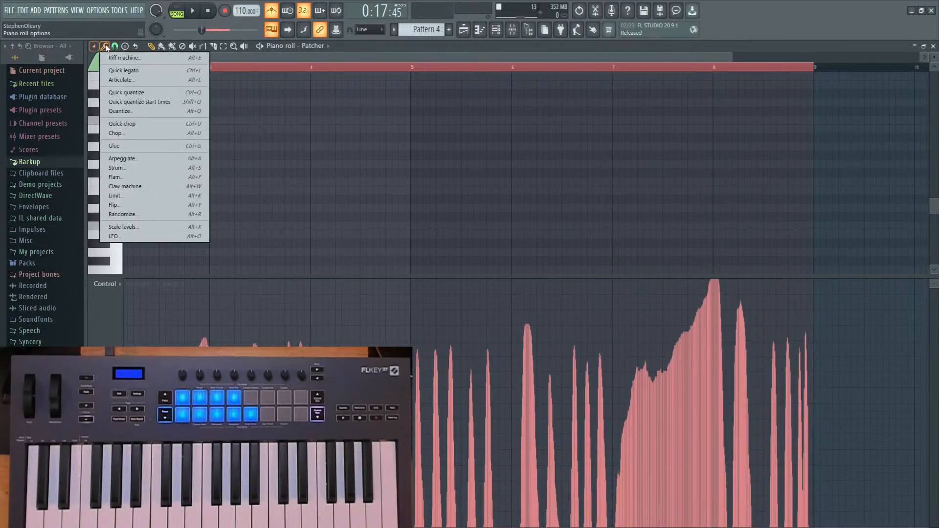
click(94, 46)
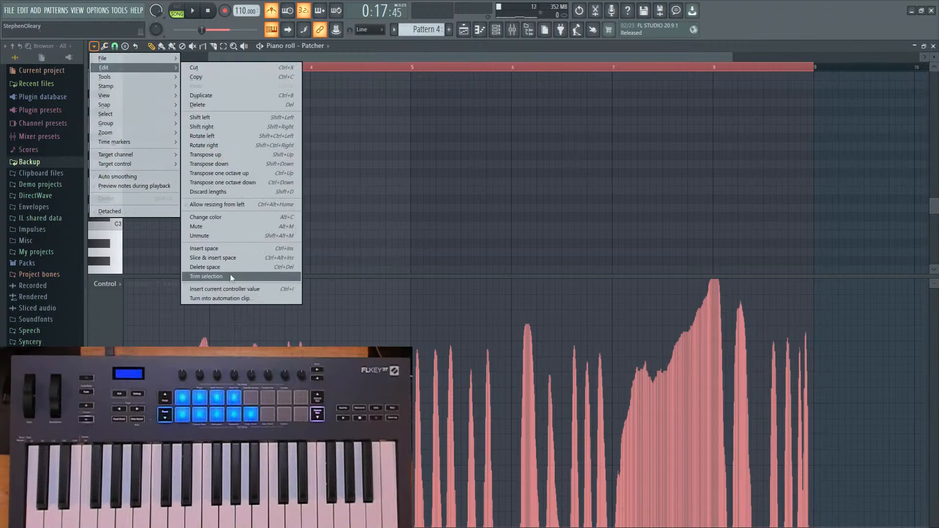
click(236, 298)
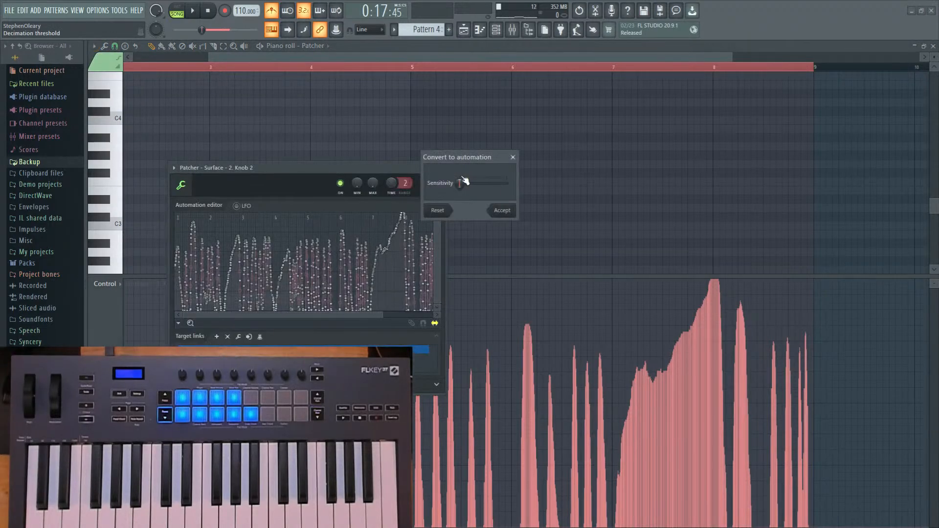
mouse_move(472, 183)
mouse_down()
mouse_move(497, 184)
mouse_move(468, 184)
mouse_up()
click(502, 211)
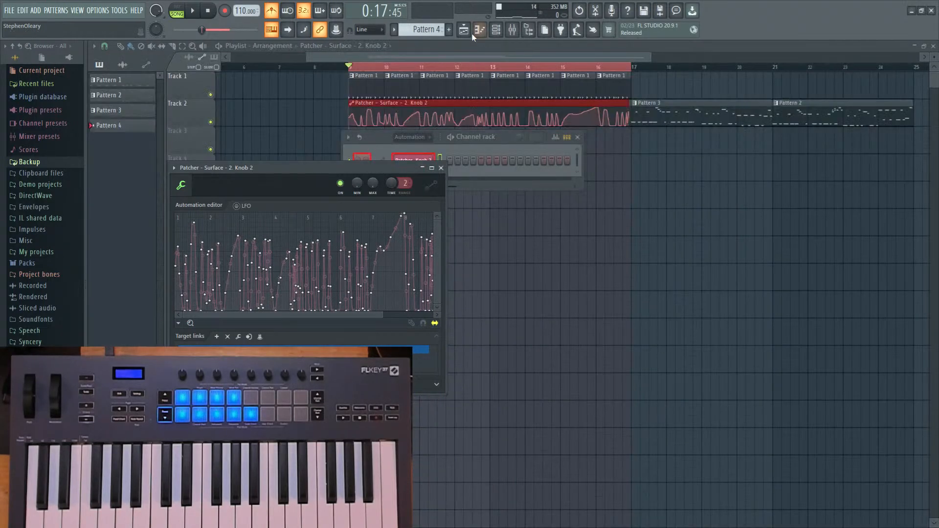
click(441, 169)
click(533, 242)
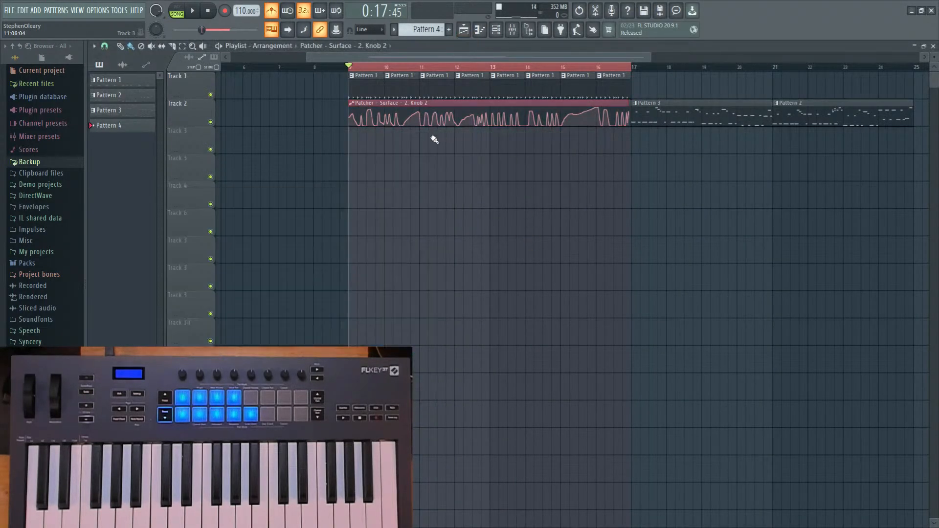
Move the Knob 2 automation clip to Track 3 and the Pattern 3 and Pattern 2 clips to bars 9 and 13 for playback.
drag(509, 102, 511, 130)
drag(675, 102, 463, 96)
right_click(539, 107)
key(space)
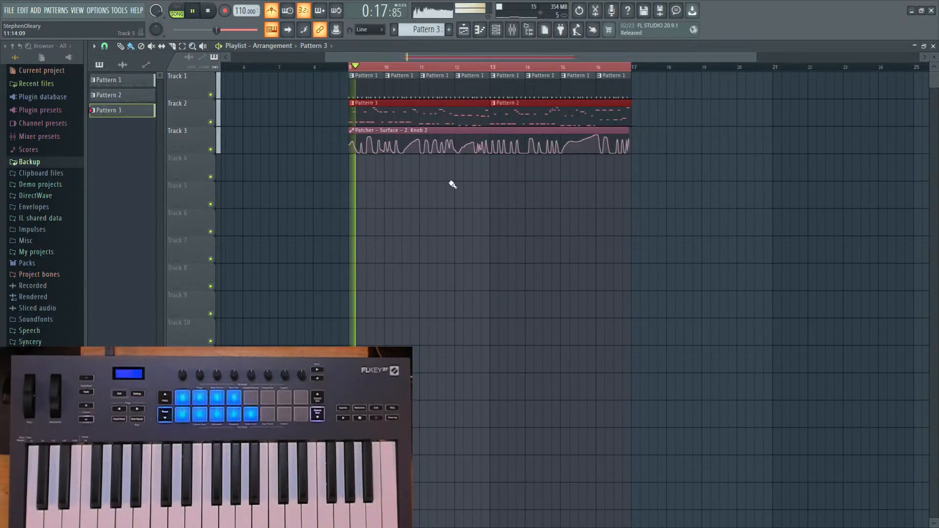
click(469, 192)
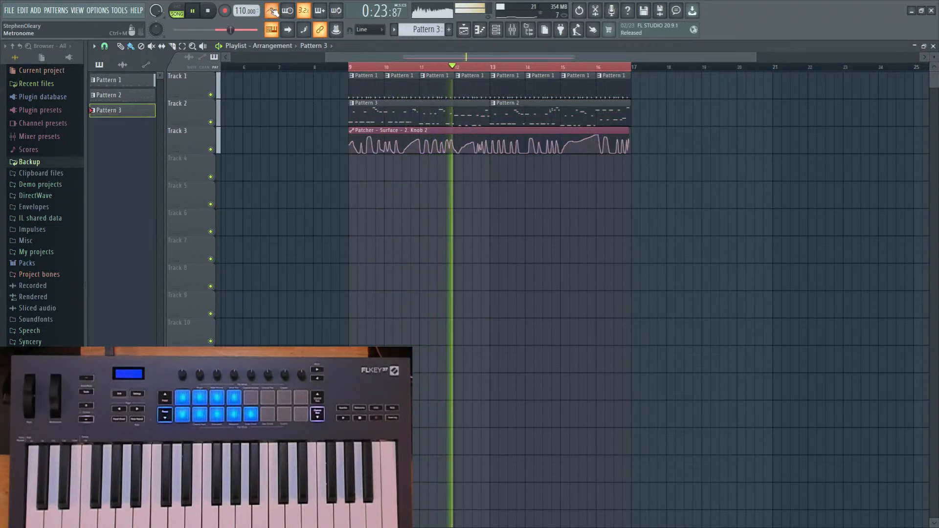
During playback, lower the a bass mixer track's volume to about 64% and raise the Sustain of its Fruity Limiter.
click(512, 29)
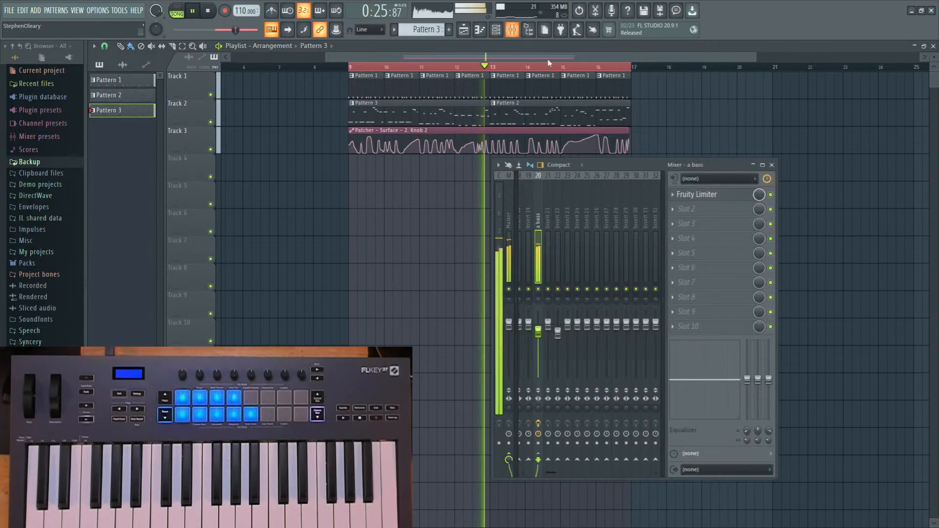
click(711, 196)
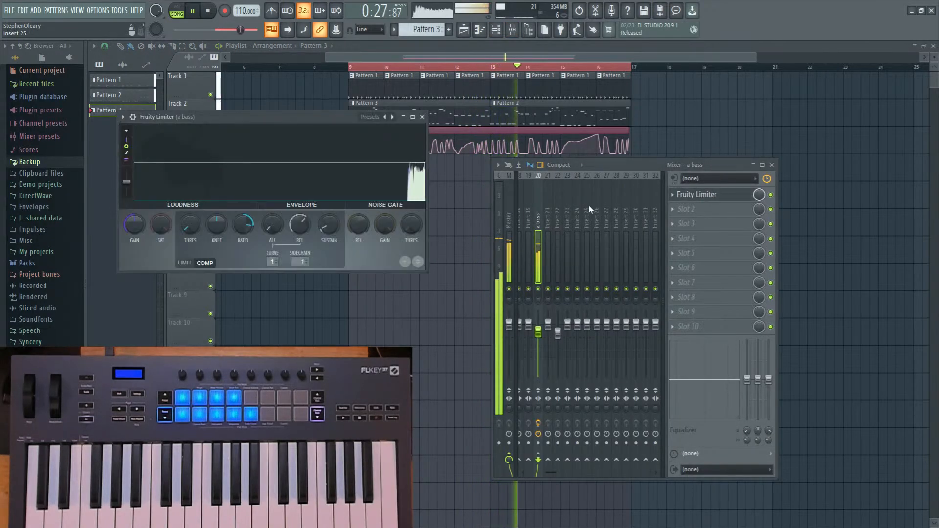
scroll(588, 204, up, 4)
scroll(588, 209, down, 1)
drag(621, 333, 625, 341)
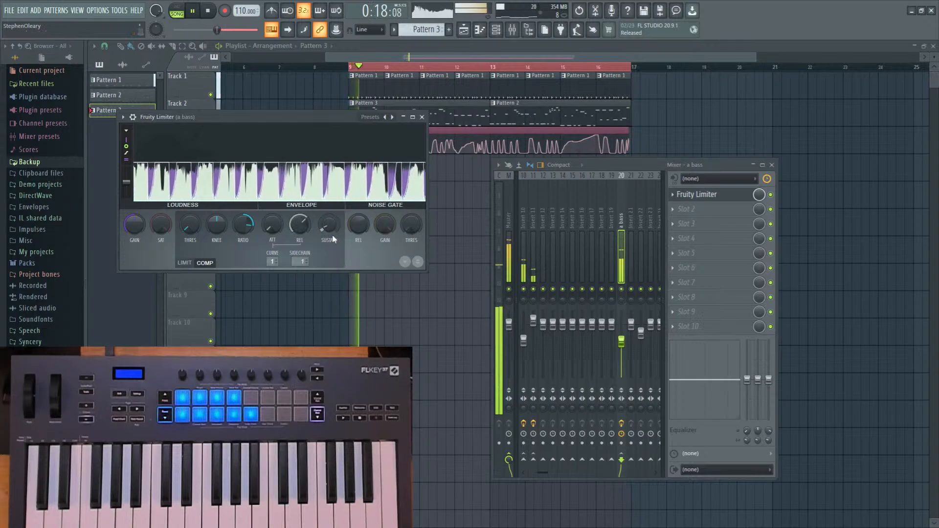
drag(330, 233, 330, 221)
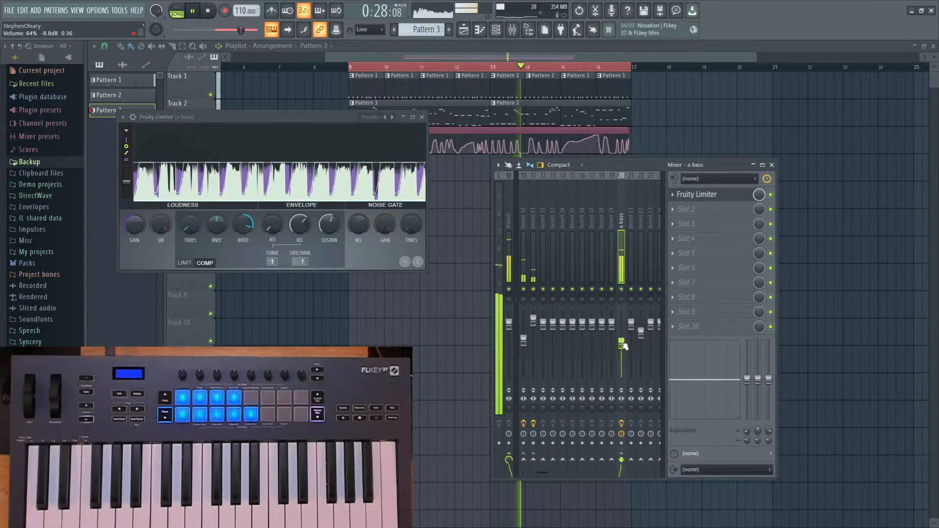
click(422, 117)
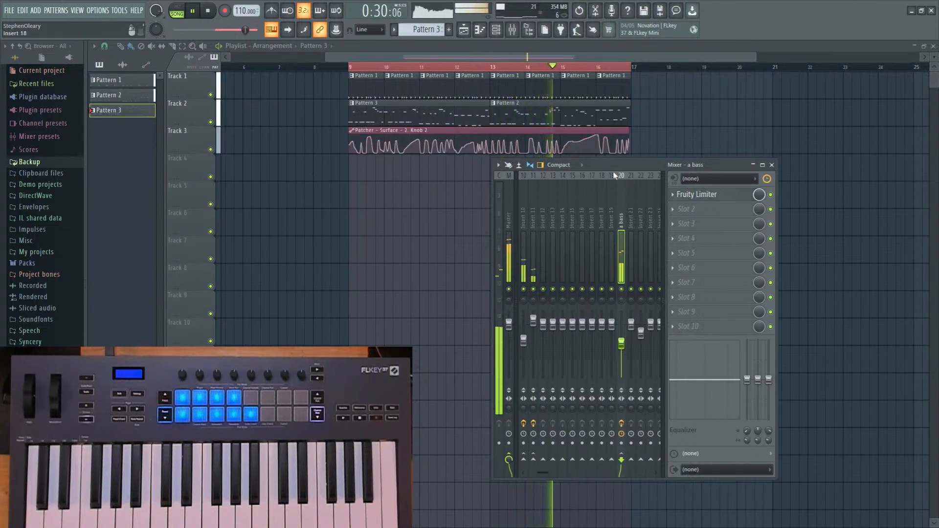
drag(611, 169, 629, 182)
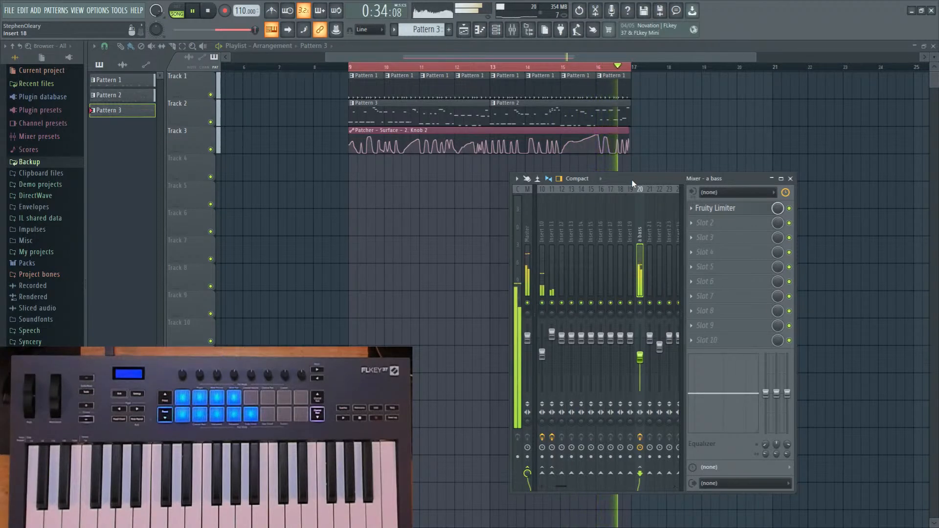
key(space)
Lower the Knob 2 automation's output max level to about 67% and create an automation clip for that level.
double_click(498, 130)
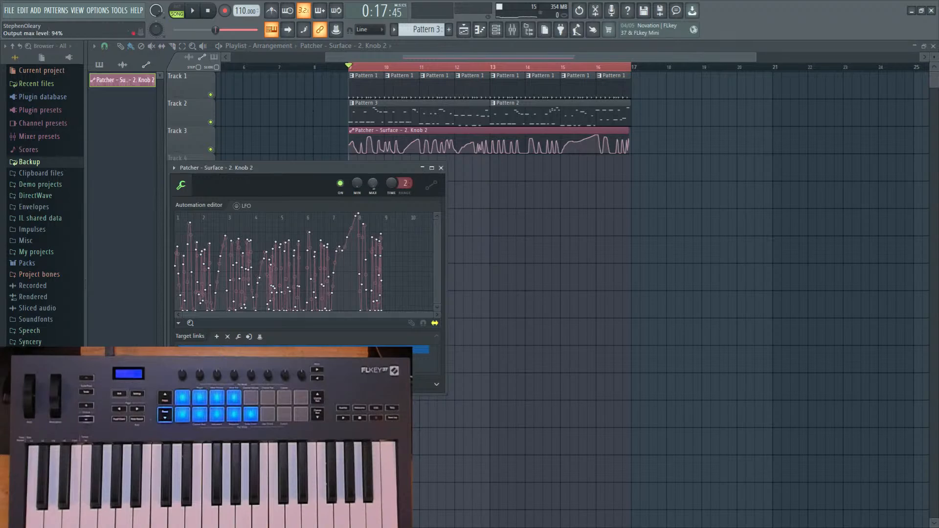
key(space)
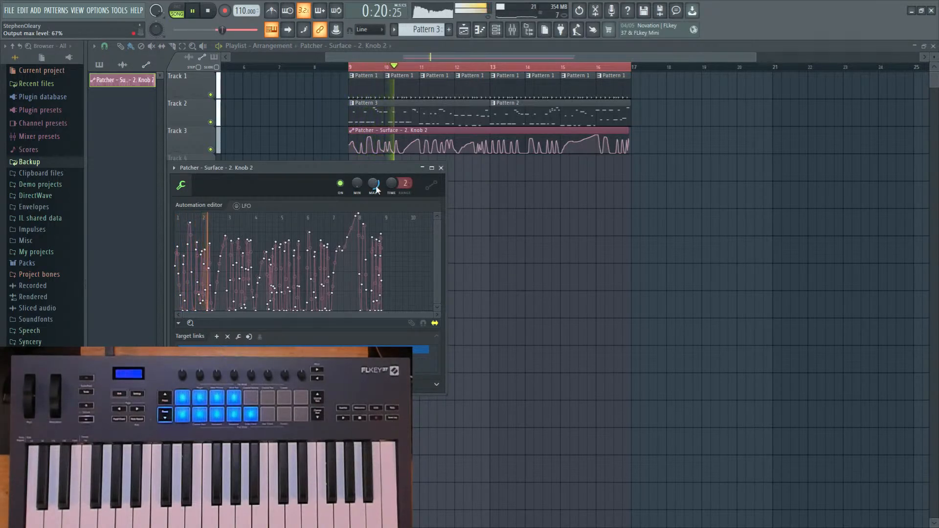
key(space)
right_click(375, 186)
click(419, 260)
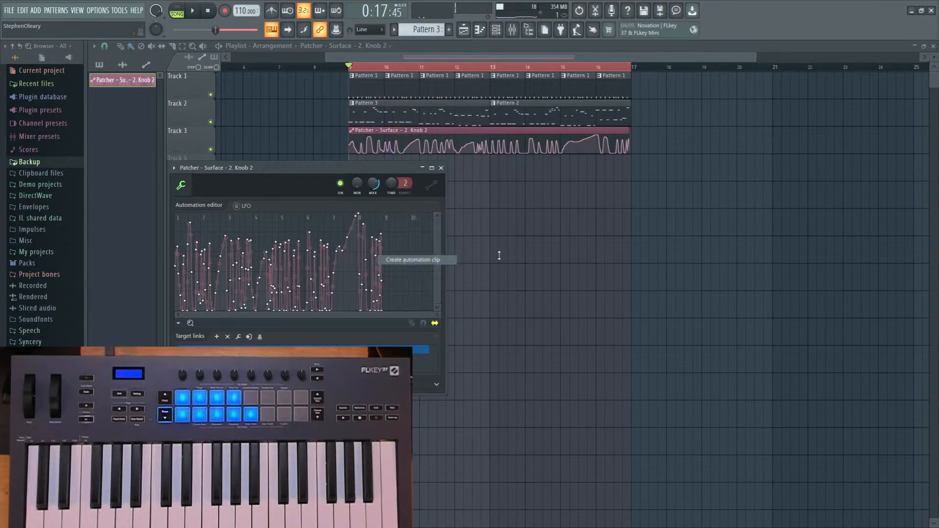
click(455, 174)
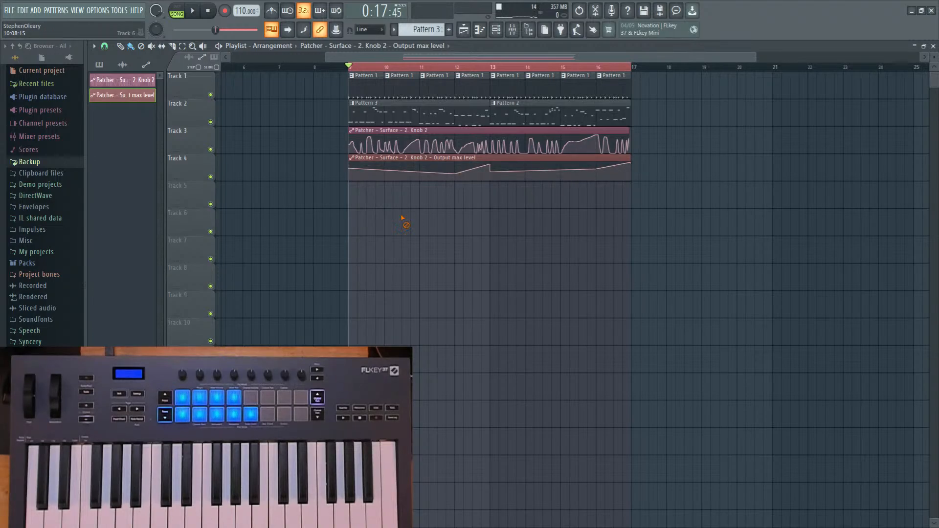
Show the Unsorted channel group with the Patcher channel selected and play the arrangement from bar 9.
click(493, 30)
click(409, 137)
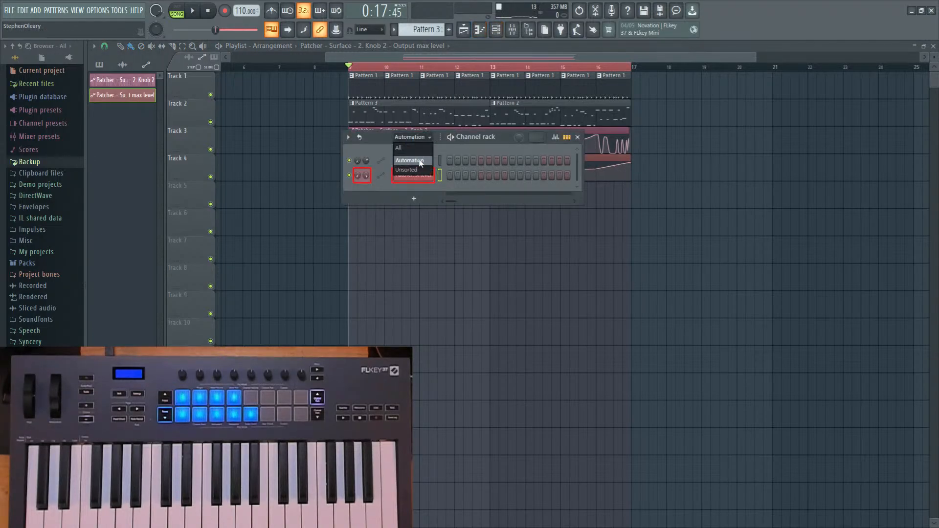
click(424, 177)
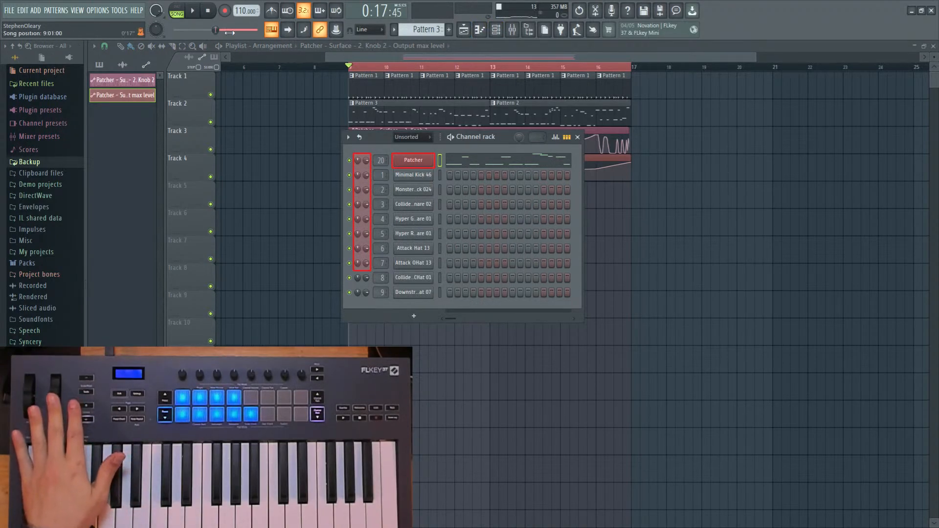
click(192, 11)
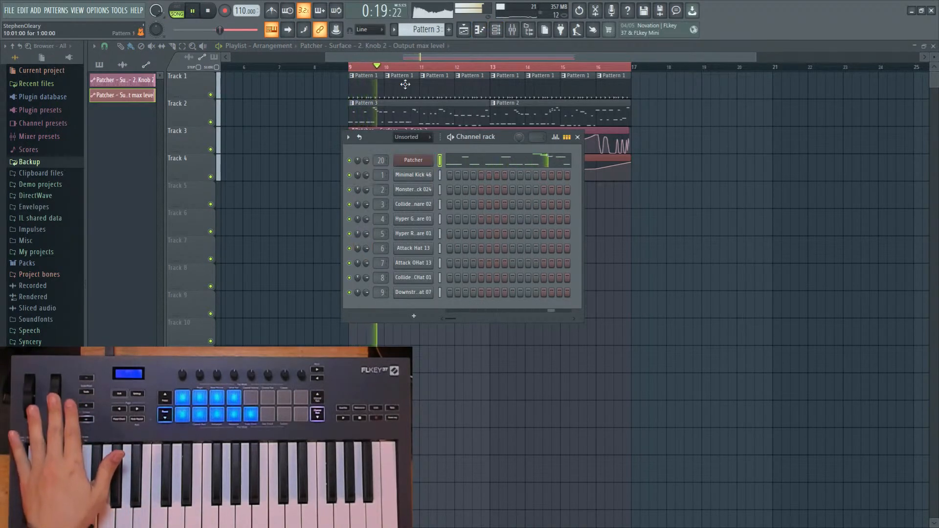
Open the Patcher's map, stop playback, close the channel rack and place the Patcher window below the arrangement's clips.
click(412, 160)
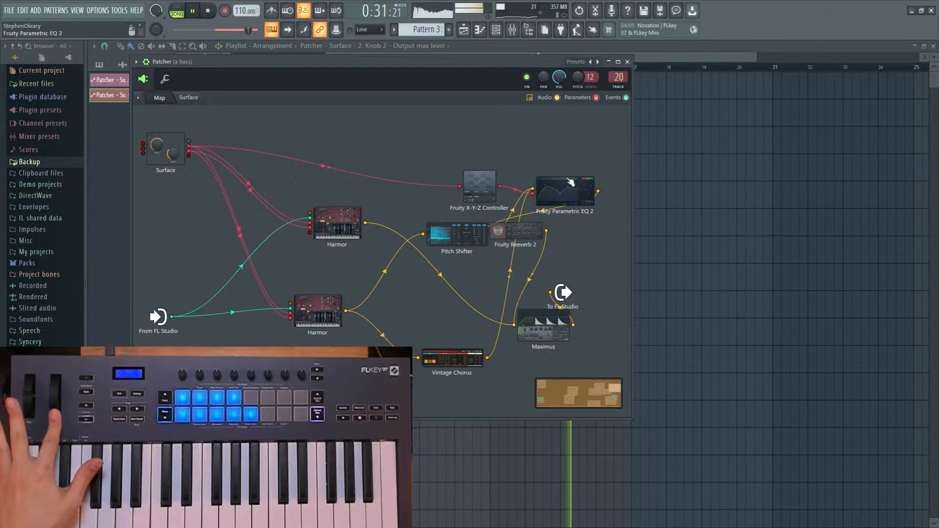
drag(502, 63, 742, 192)
key(space)
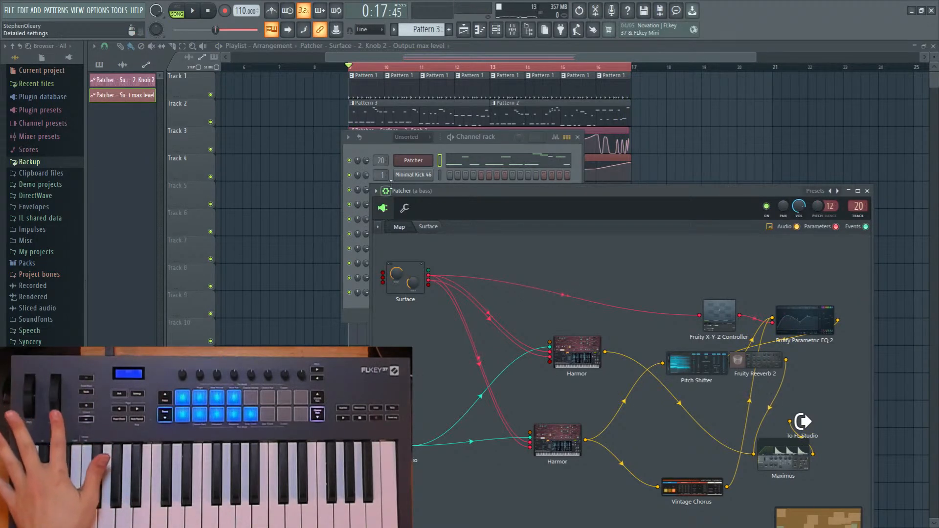
drag(524, 146, 619, 244)
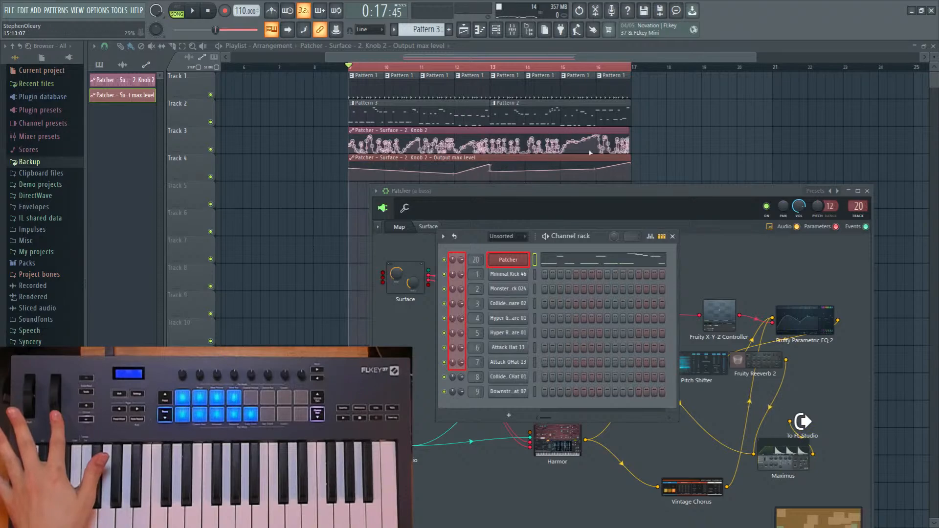
click(672, 237)
drag(638, 193, 506, 198)
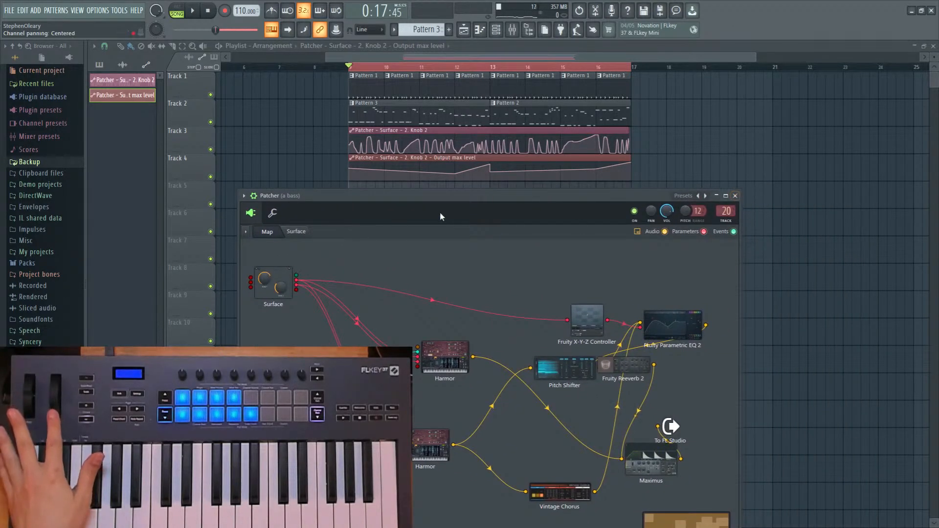
drag(439, 213, 474, 216)
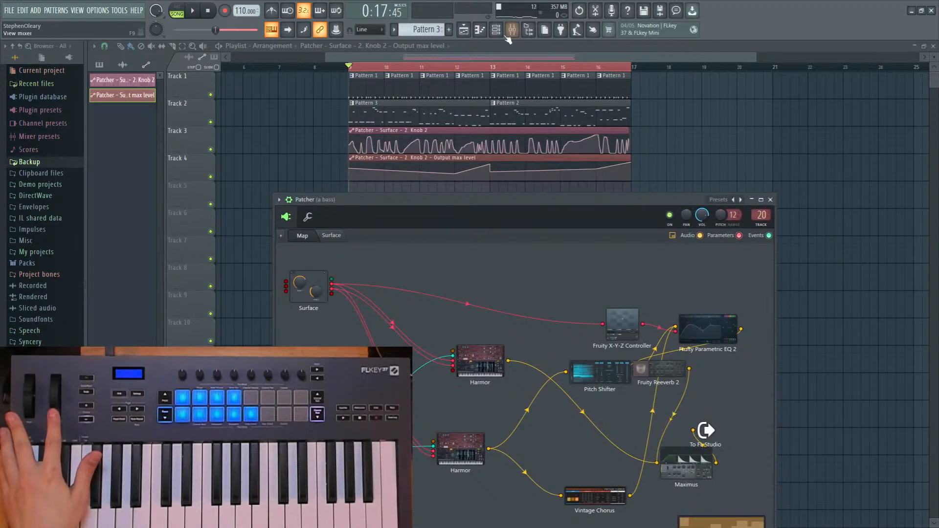
click(439, 23)
click(494, 57)
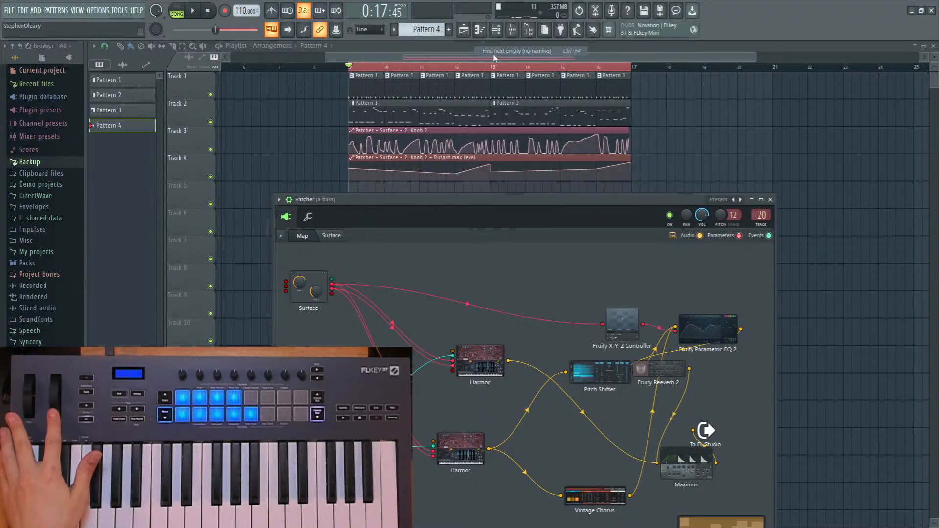
click(352, 190)
drag(380, 188, 630, 188)
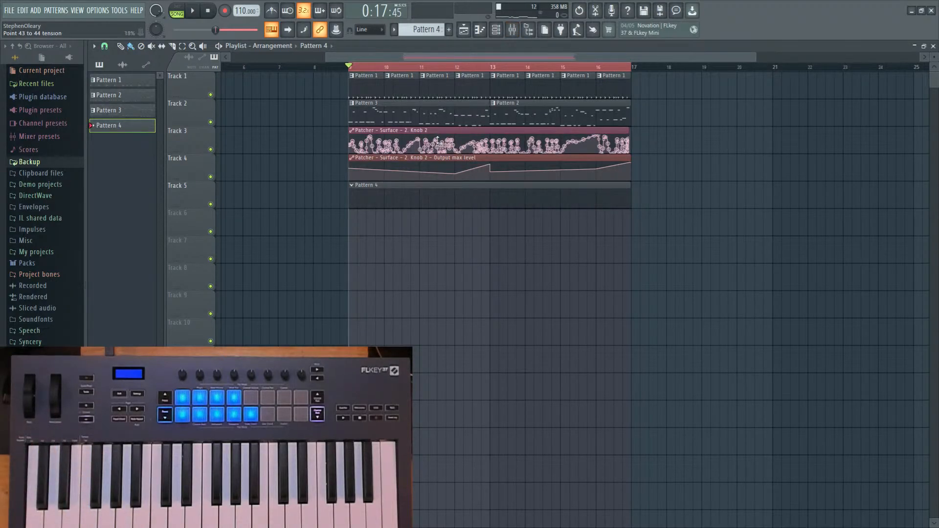
key(ctrl+z)
Merge the pattern clips on Track 2 into Pattern 3 and check its Patcher notes in the piano roll.
right_click(198, 103)
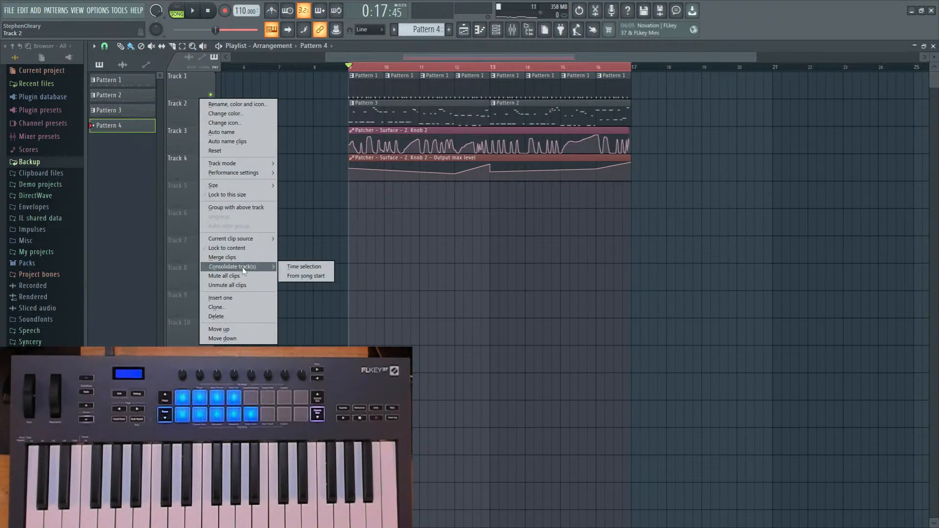
click(223, 257)
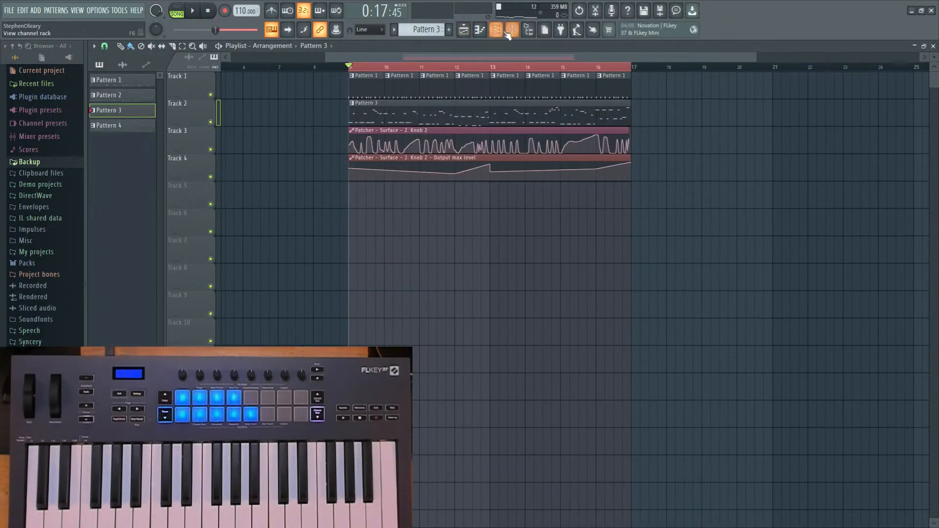
click(509, 32)
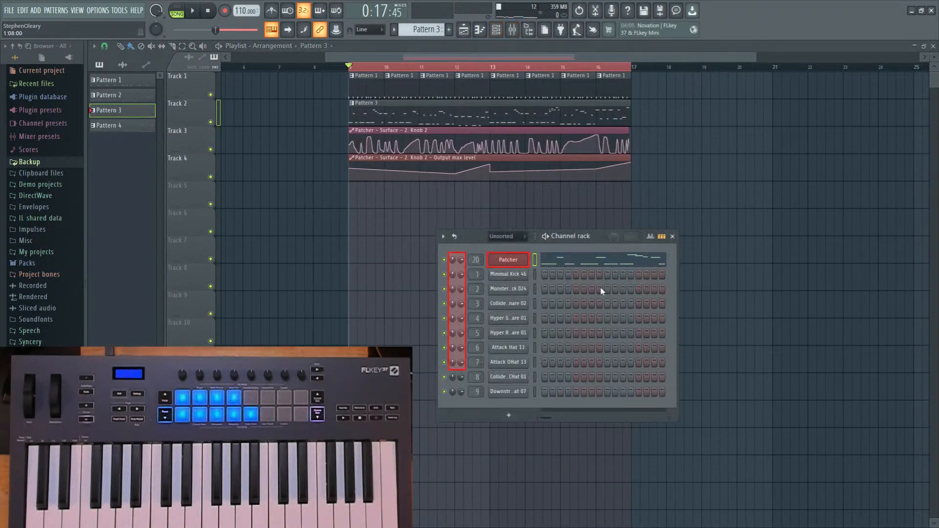
click(605, 265)
drag(587, 275, 600, 436)
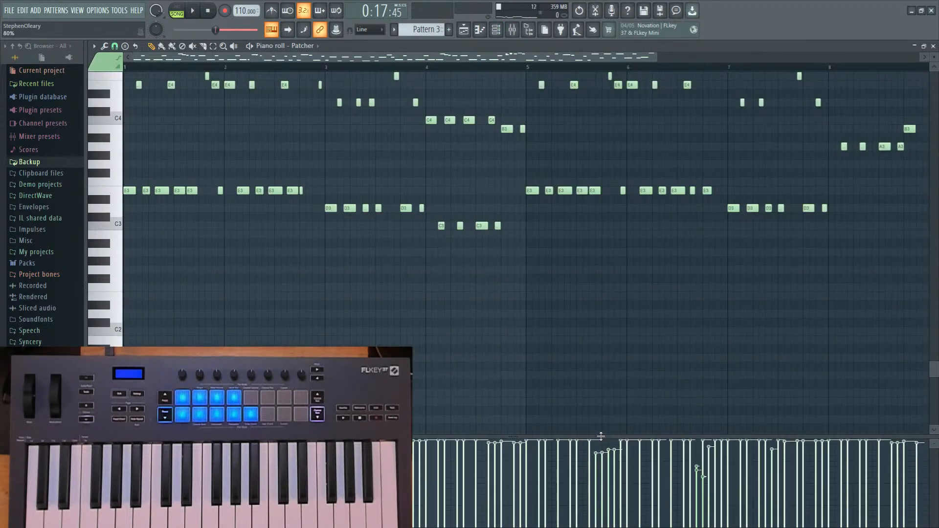
click(480, 31)
Show the mixer and record the Patcher's Knob 1 movements as notes and automation into Pattern 3 from bar 9 through bar 16.
key(space)
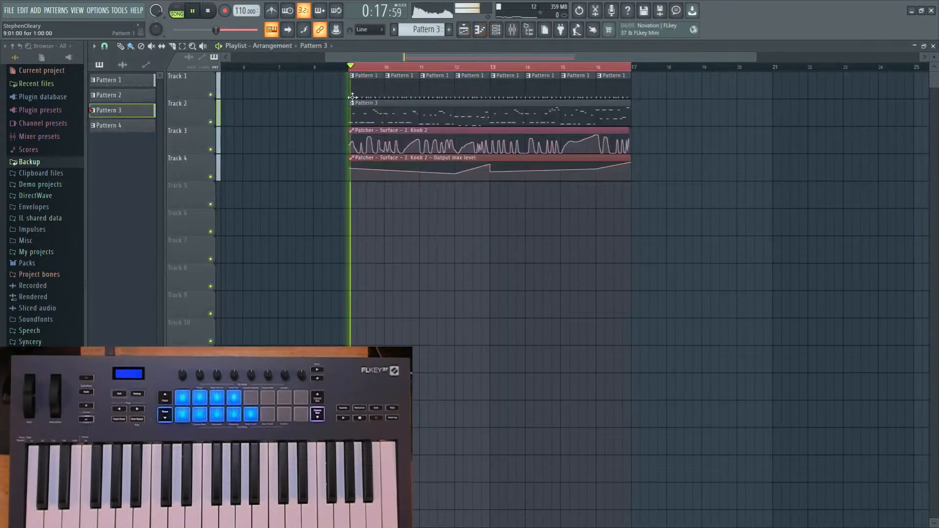
click(512, 30)
key(space)
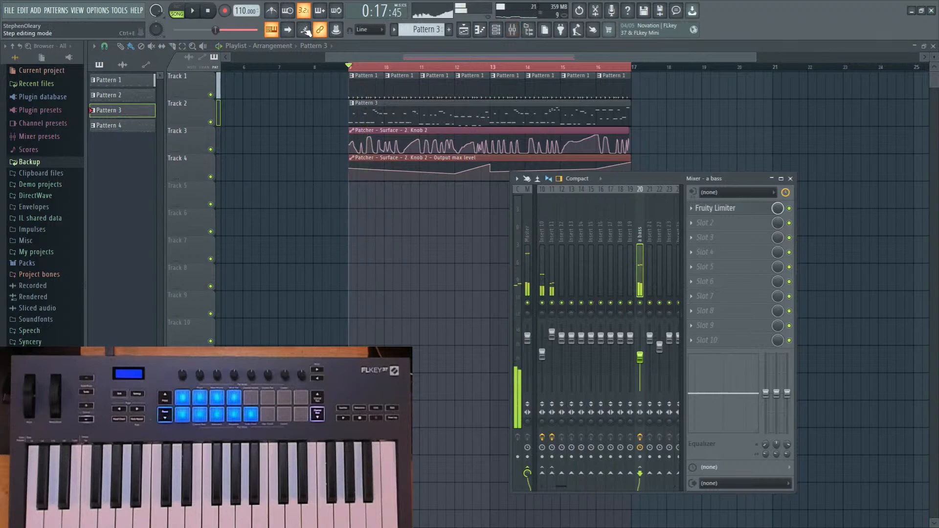
click(224, 12)
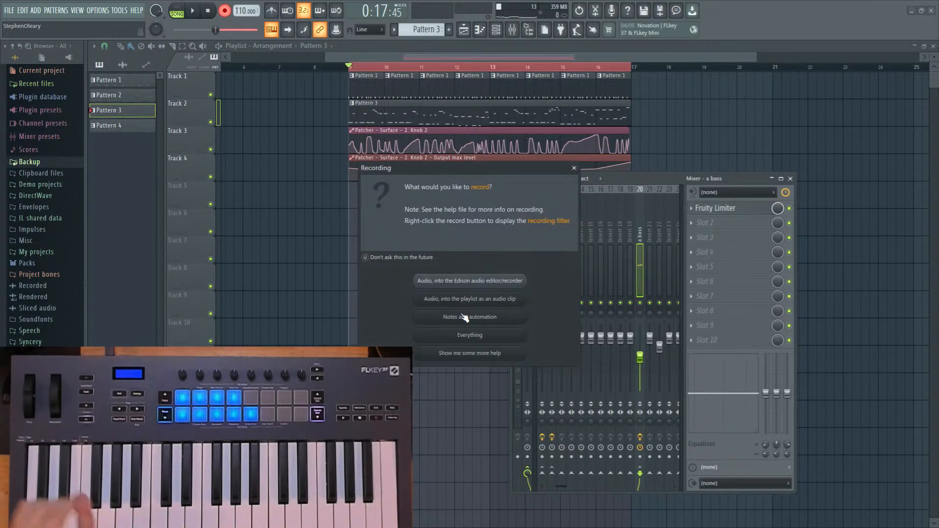
click(479, 319)
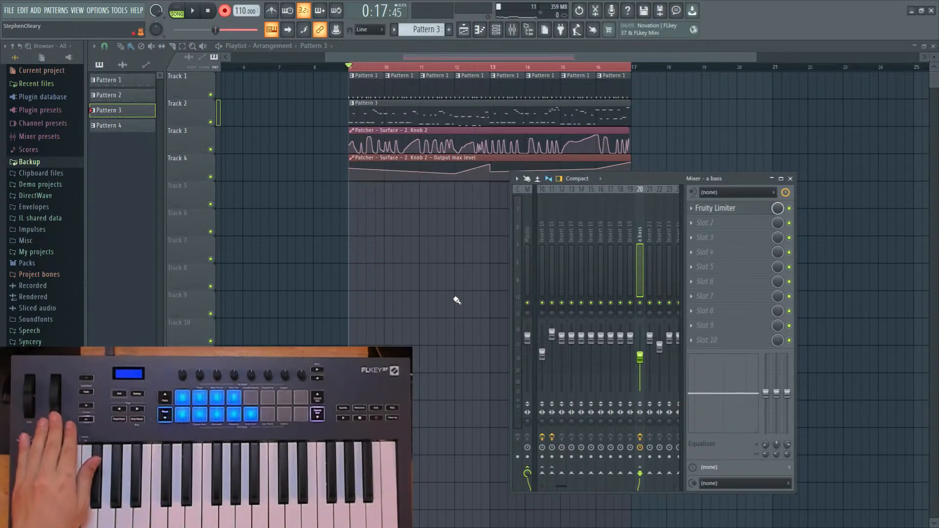
click(196, 11)
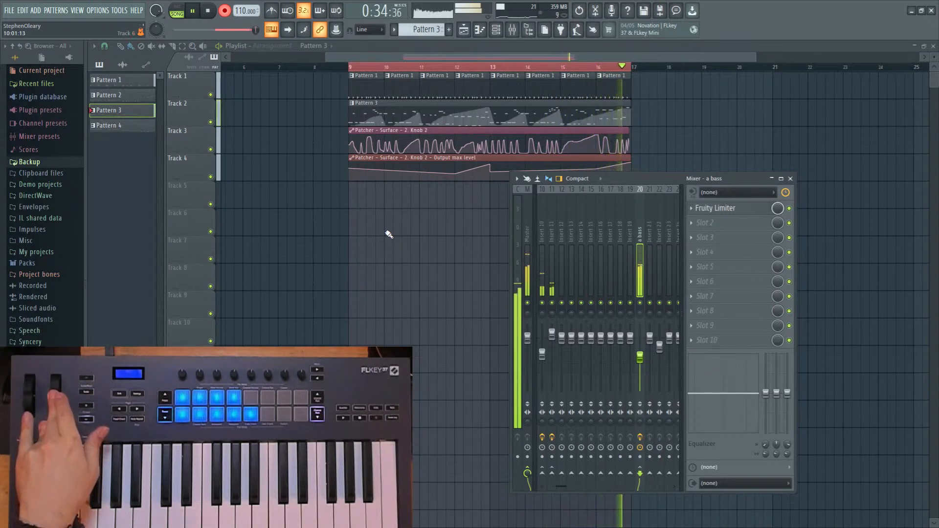
click(210, 14)
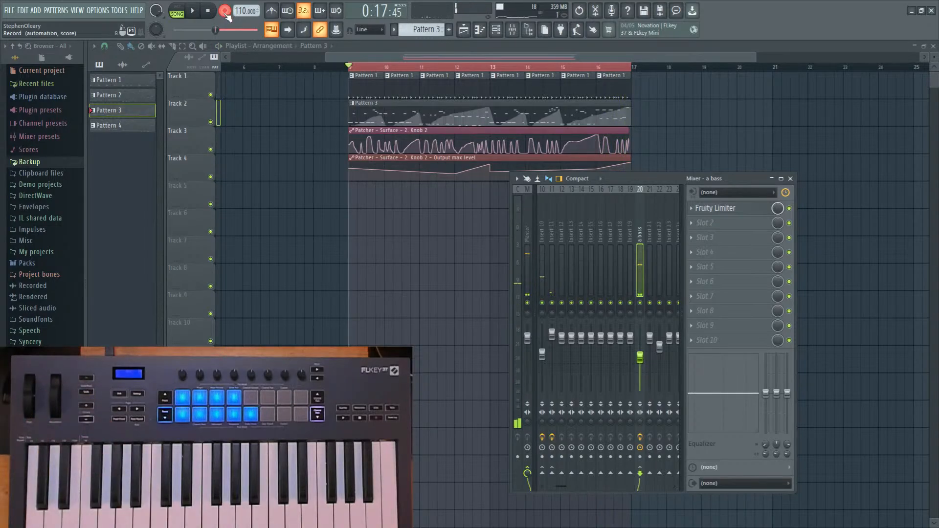
double_click(400, 117)
click(94, 47)
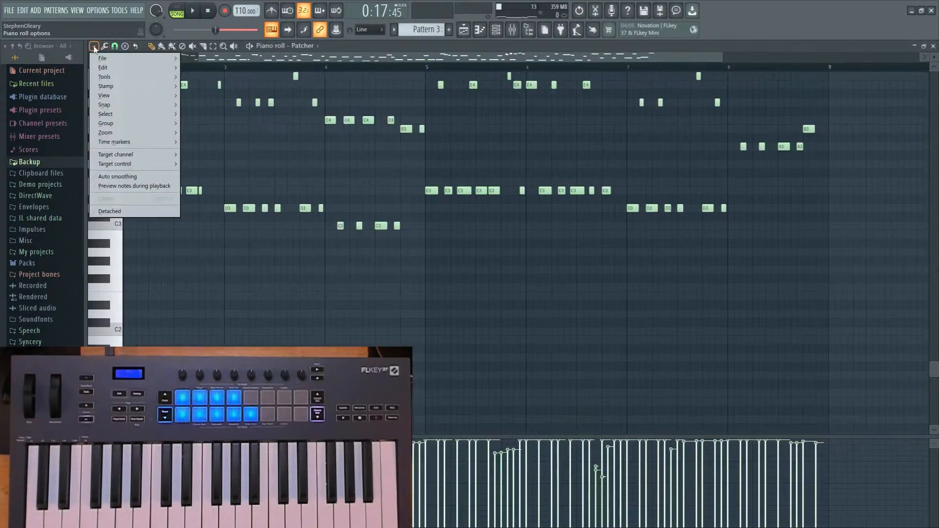
mouse_move(107, 69)
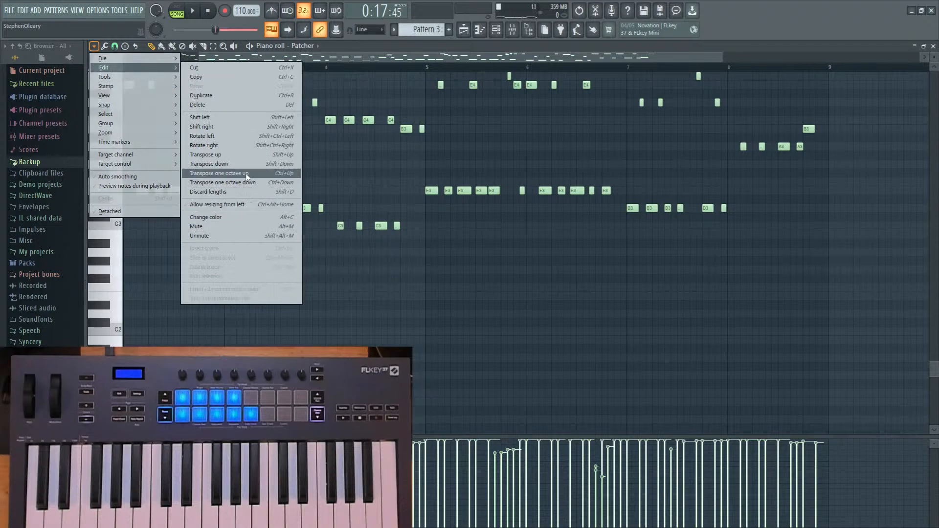
click(435, 271)
click(464, 30)
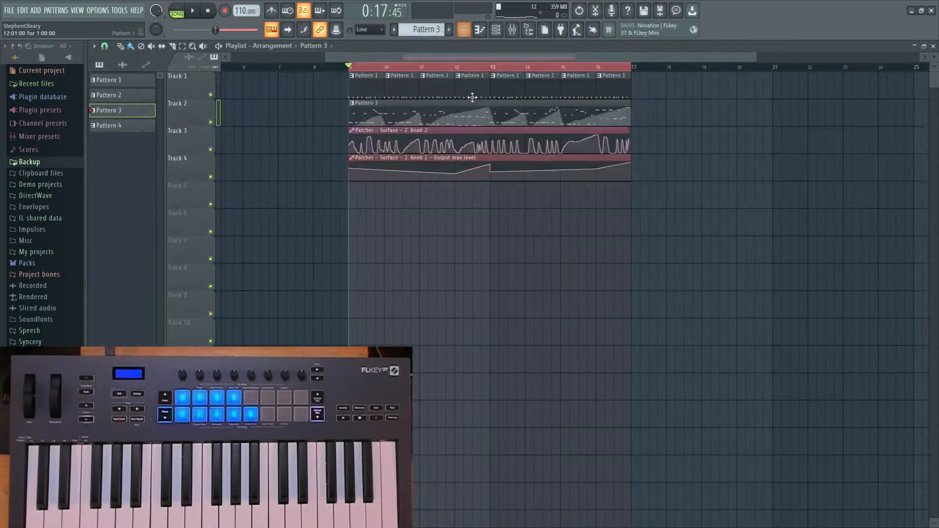
Show Pattern 3's recorded Knob 1 events in the piano roll and turn them into an automation clip at the default sensitivity.
mouse_move(473, 111)
mouse_down()
mouse_move(464, 112)
mouse_move(472, 112)
mouse_up()
double_click(473, 111)
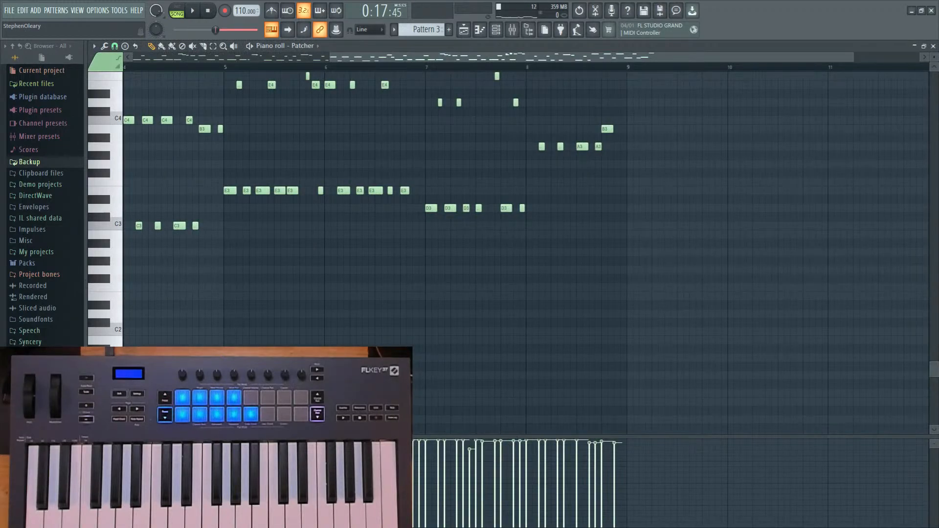
click(278, 476)
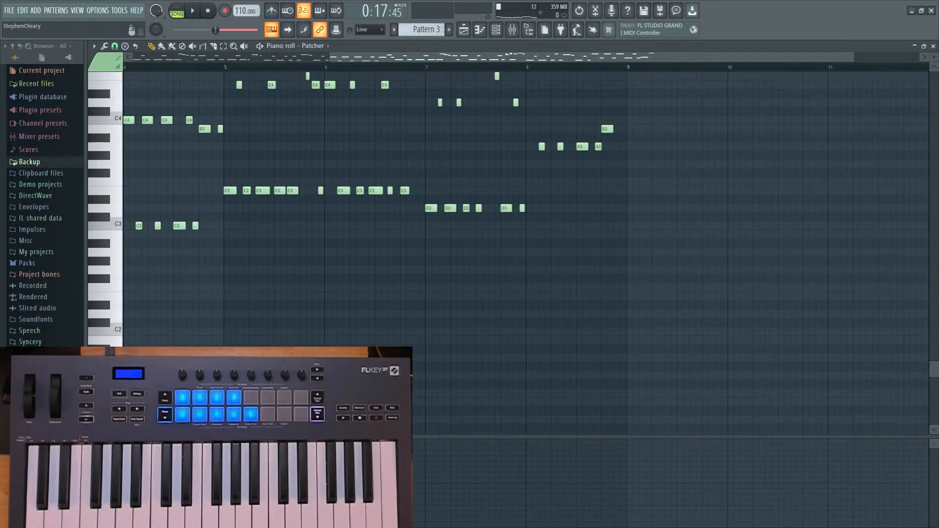
click(278, 482)
click(94, 46)
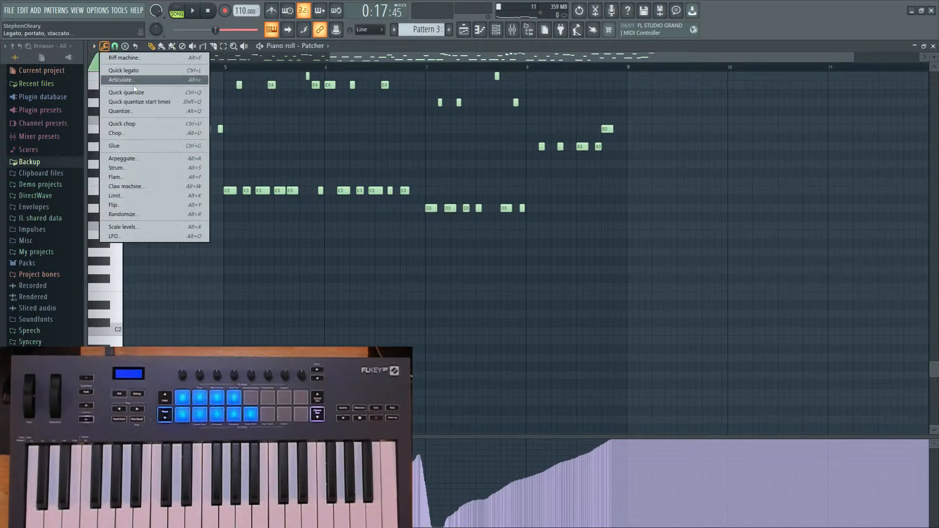
mouse_move(106, 68)
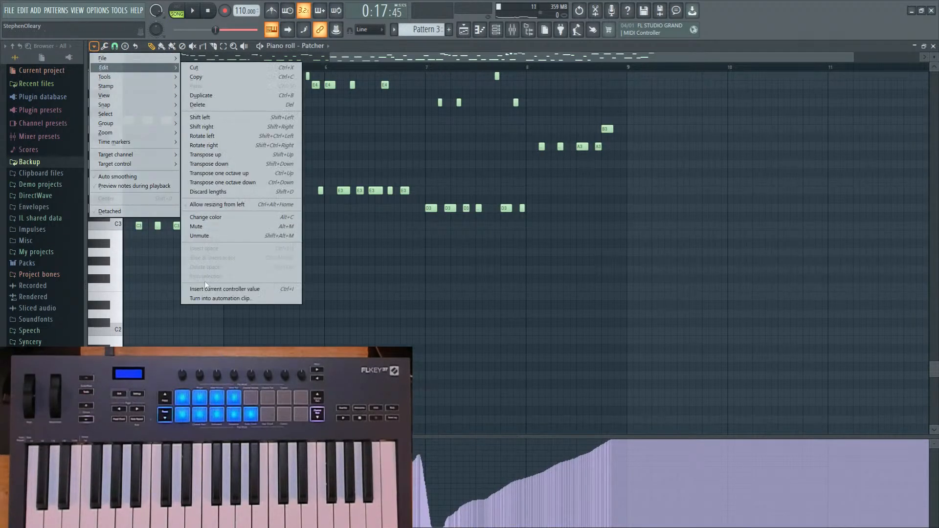
click(229, 299)
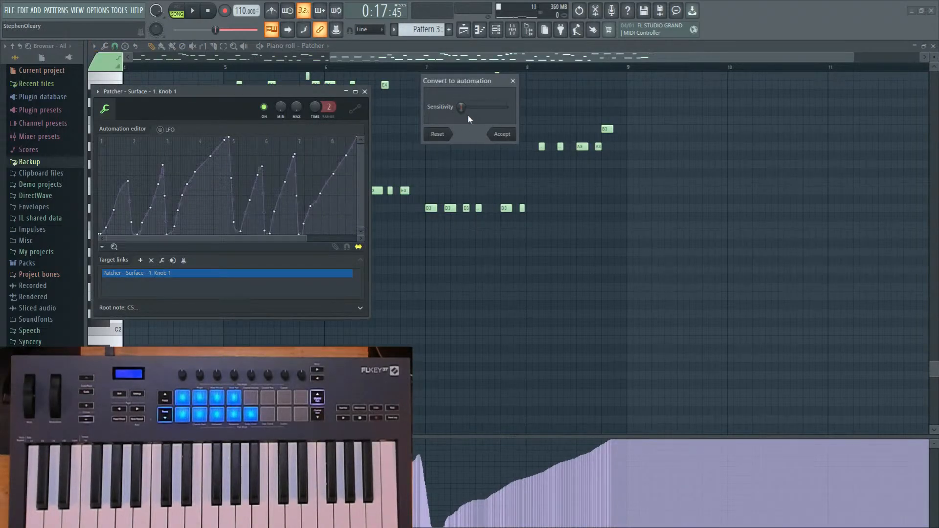
click(502, 134)
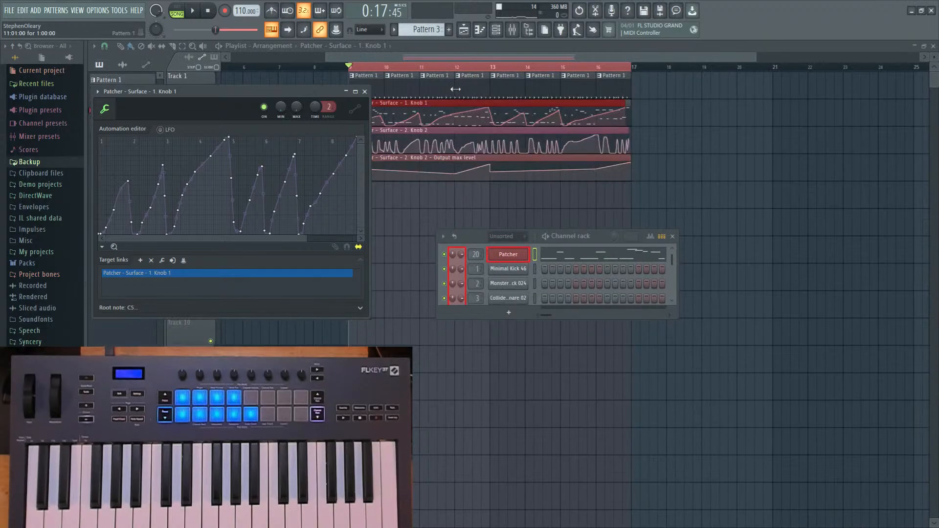
Close the automation editor, move the Knob 1 automation clip to Track 5 at bar 9 and start playback.
click(365, 92)
drag(419, 101, 437, 204)
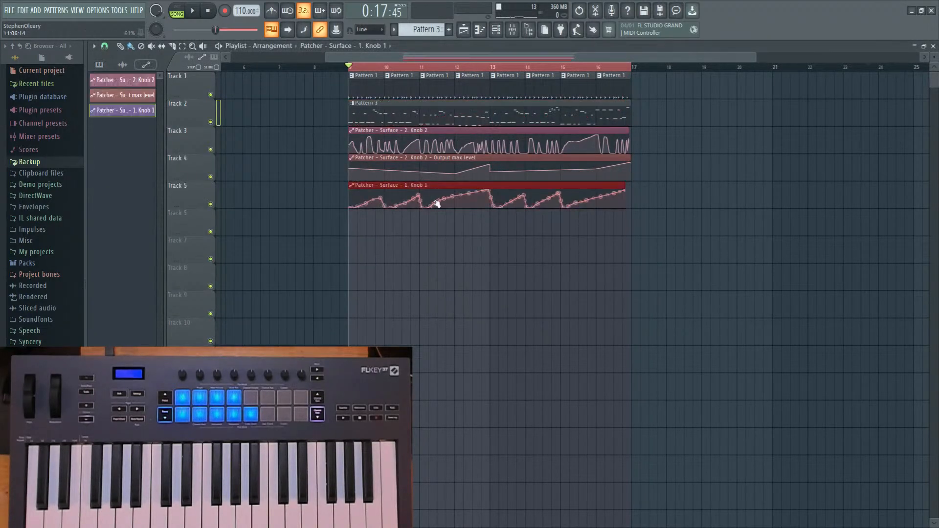
key(space)
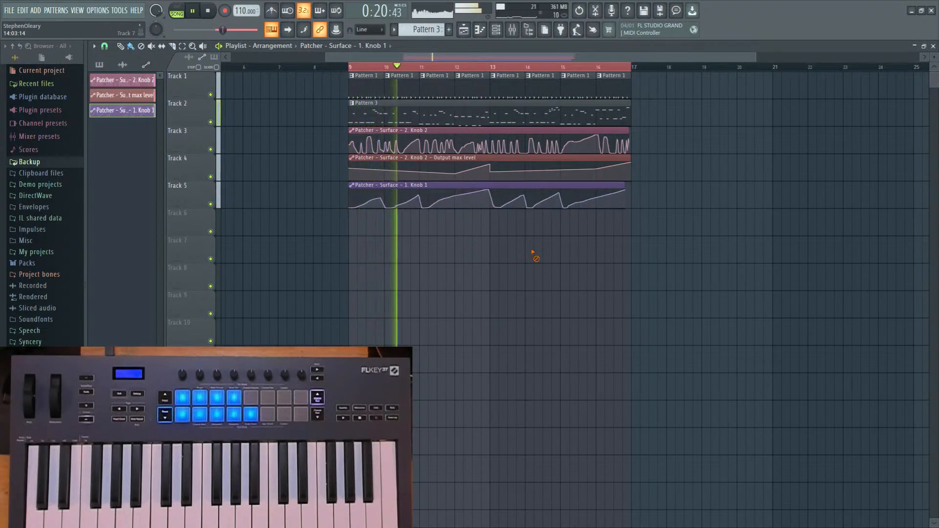
Replay the arrangement from the middle of bar 16 and show the mixer's drum inserts and the channel rack during playback.
click(512, 30)
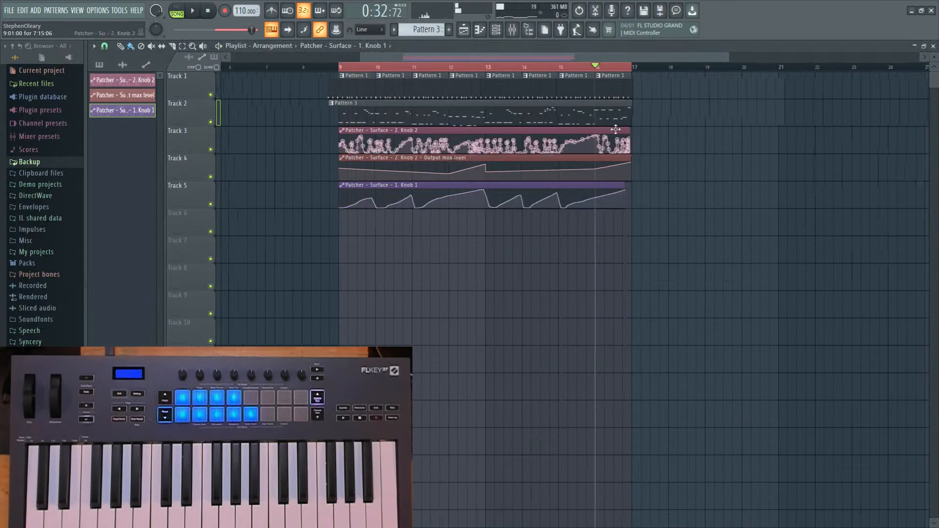
scroll(615, 129, up, 4)
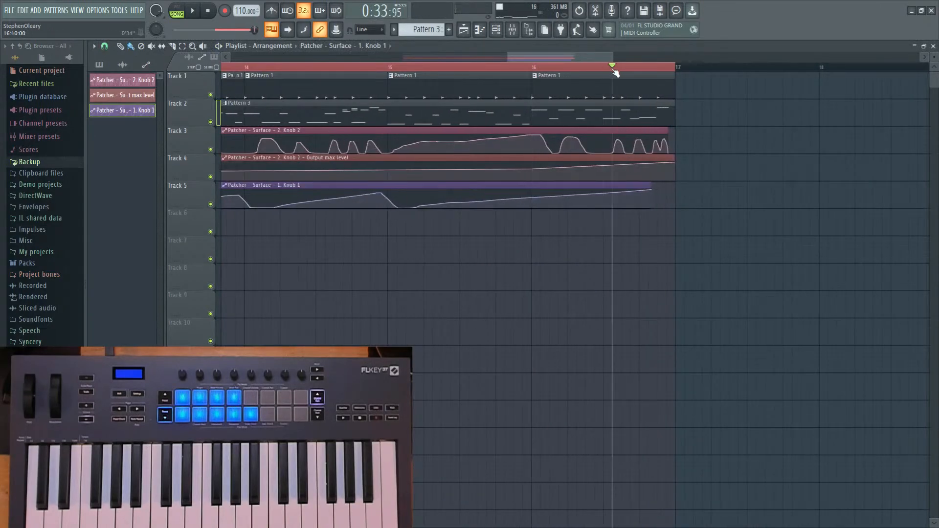
key(space)
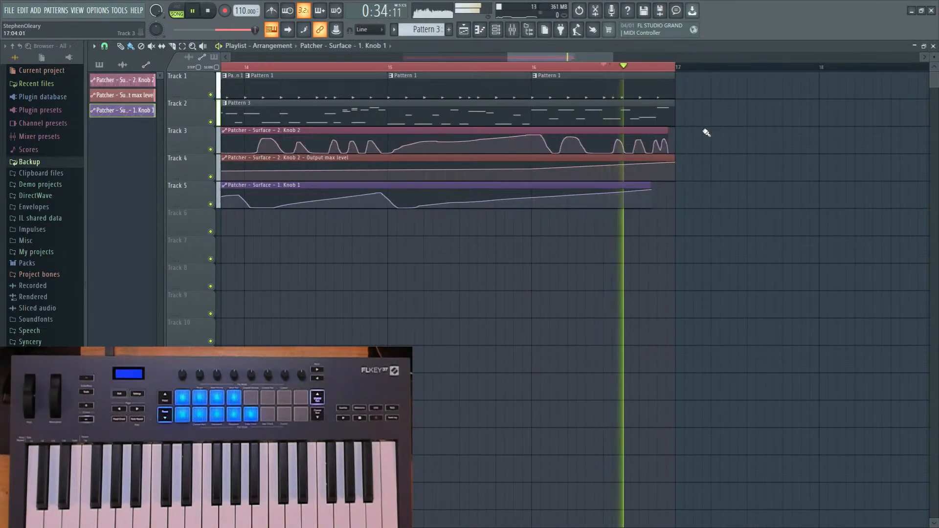
scroll(591, 266, down, 4)
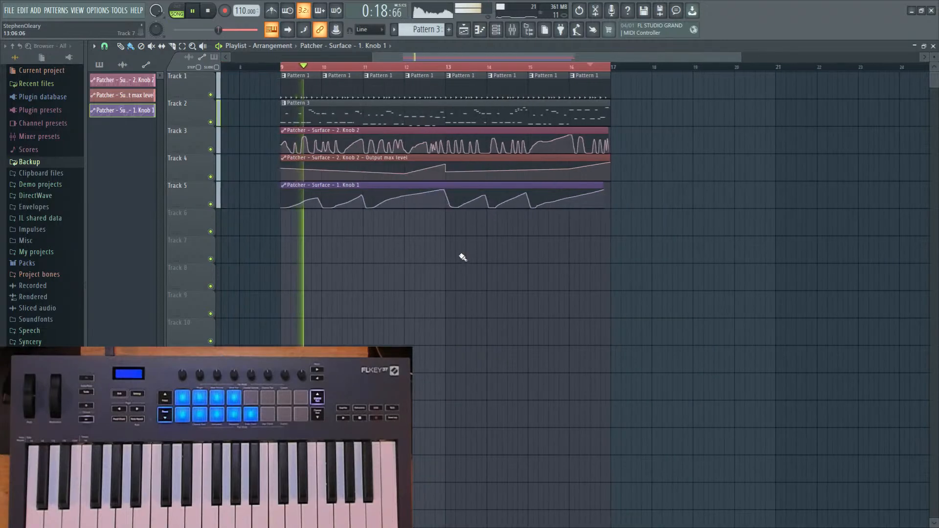
click(511, 31)
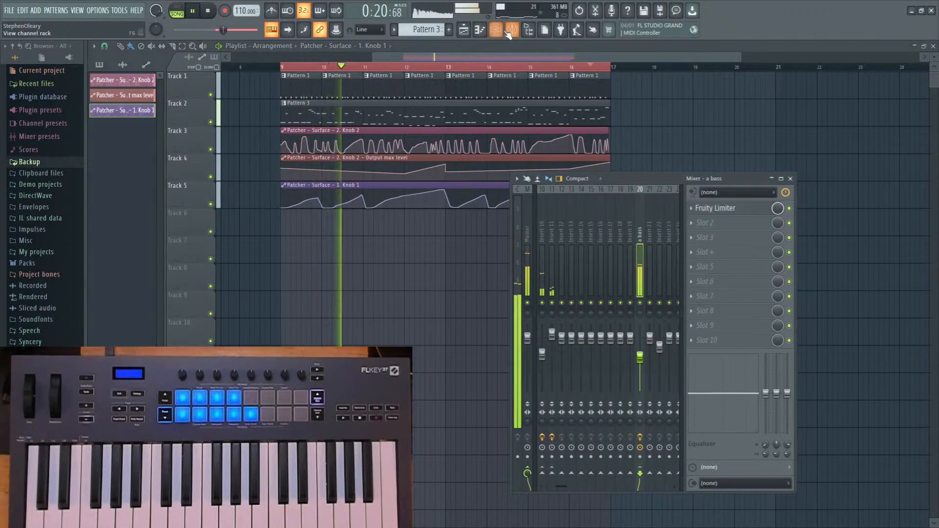
scroll(636, 269, up, 3)
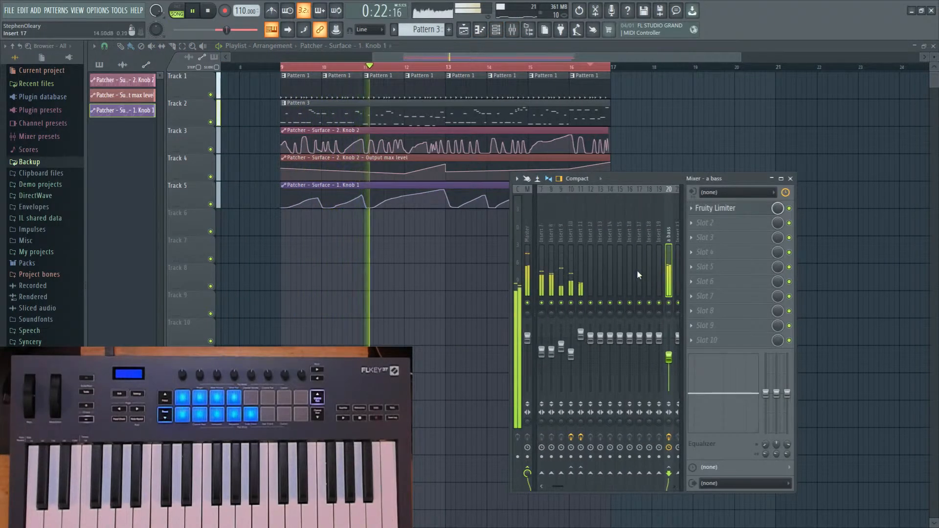
click(496, 30)
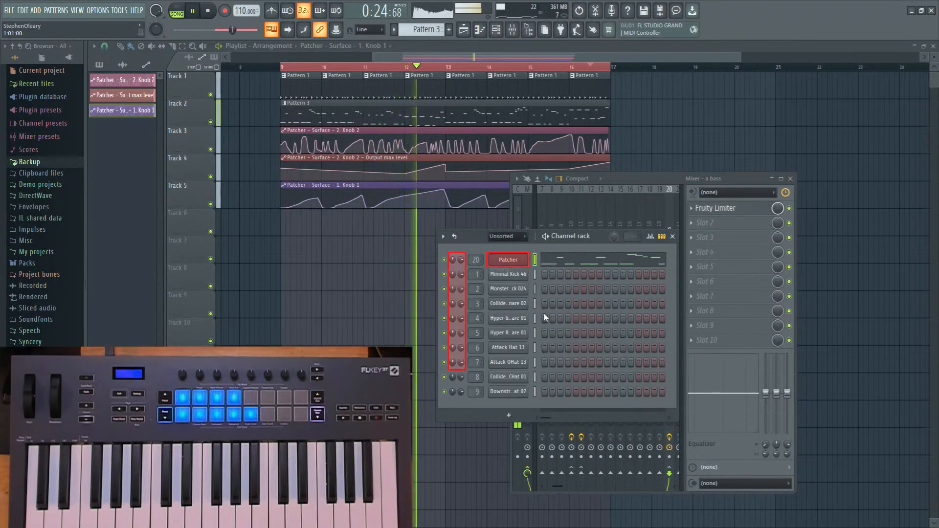
Open the Patcher's map, move the To FL Studio output and the Maximus module apart, and close the Patcher.
click(507, 261)
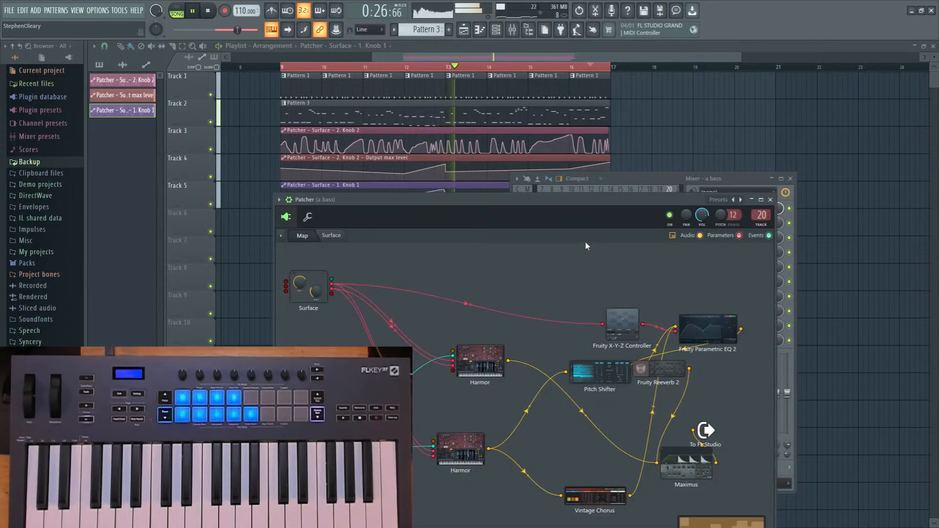
drag(553, 196, 559, 108)
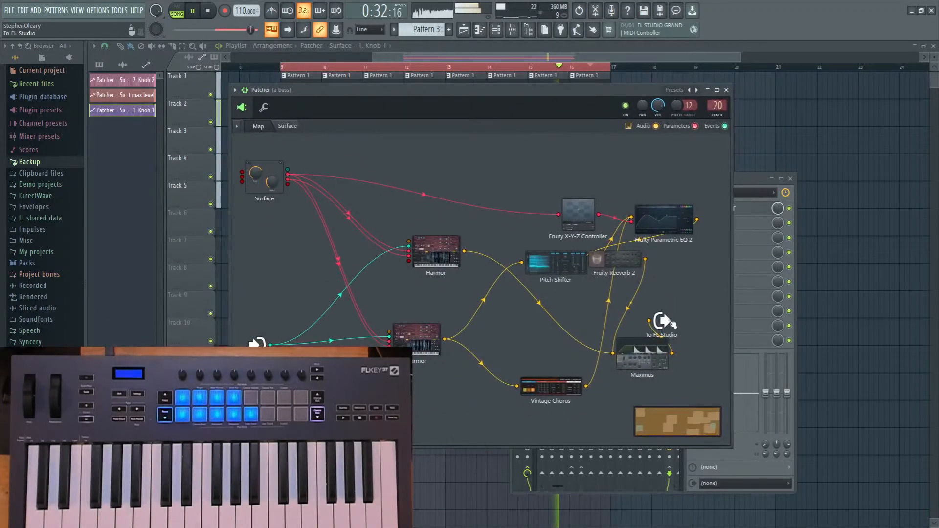
drag(670, 323, 709, 295)
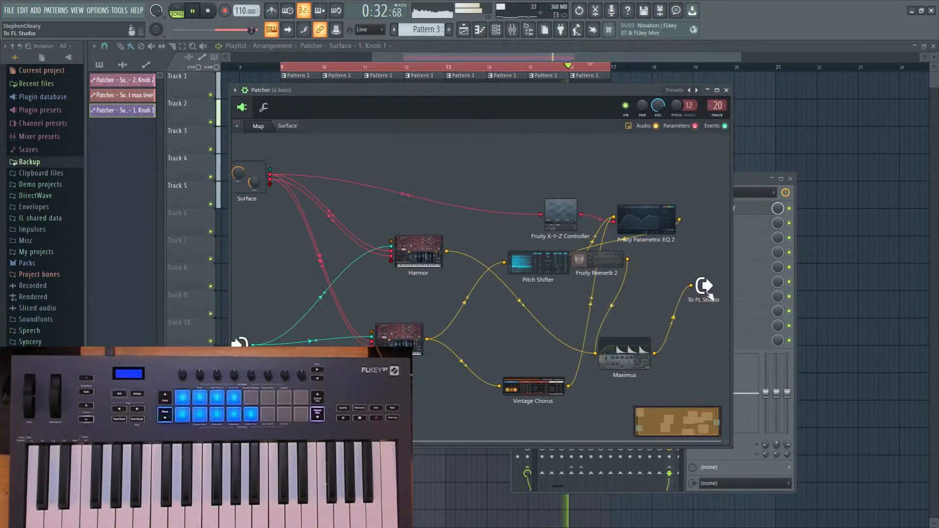
drag(634, 355, 646, 332)
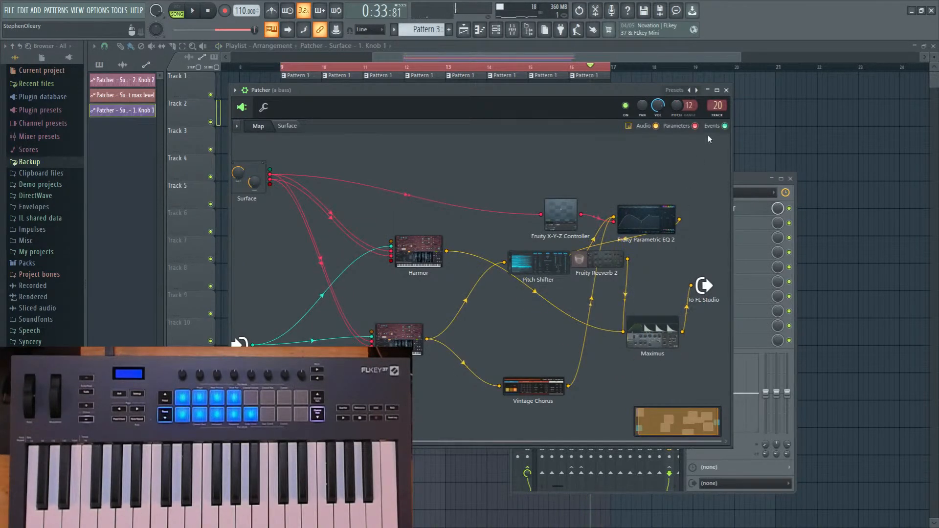
click(726, 91)
Move the mixer away from the playlist clips and bring the whole channel rack in front of it.
click(629, 197)
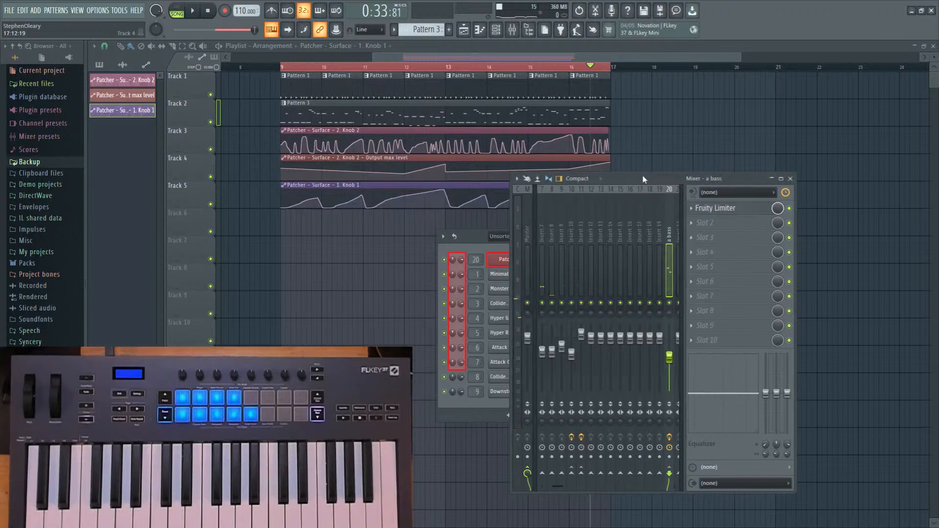
drag(654, 179, 755, 164)
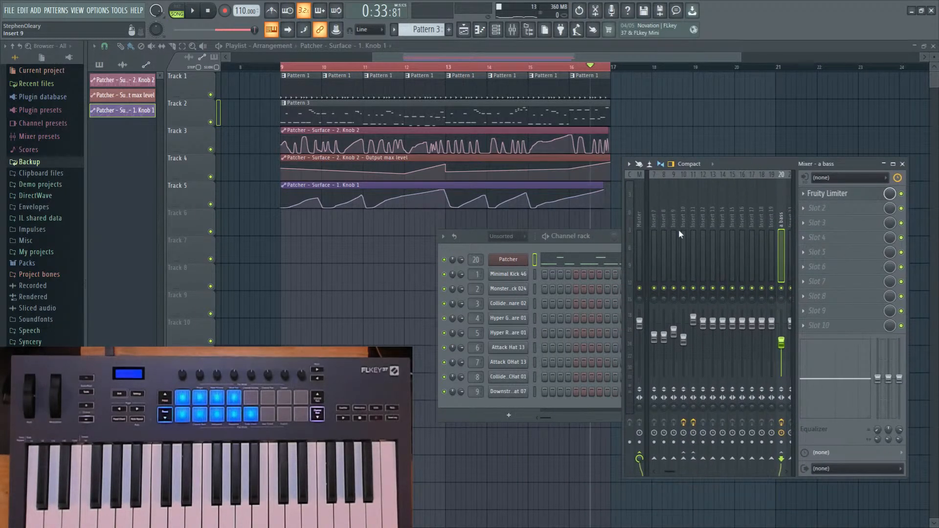
mouse_move(602, 238)
mouse_down()
mouse_move(582, 234)
mouse_move(605, 238)
mouse_up()
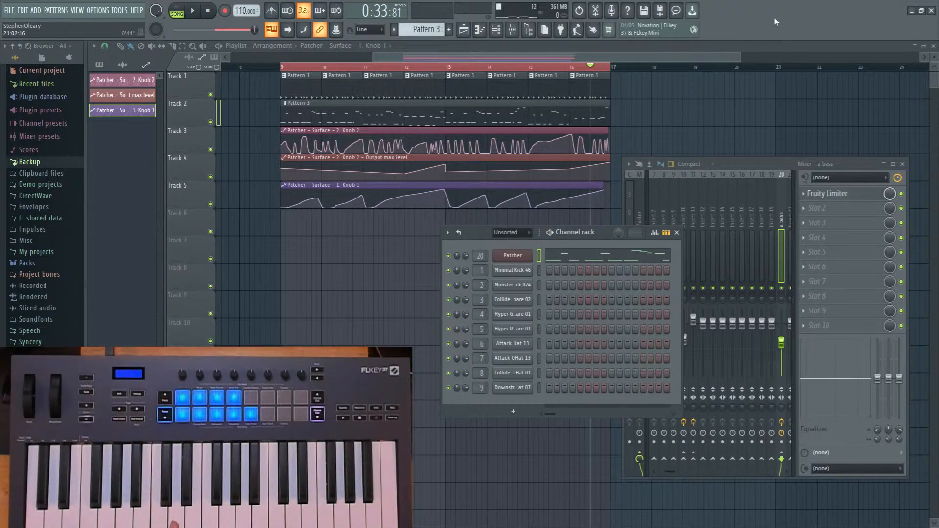
Add a FLEX instrument to the project and load its Chariot Horn preset from the Arksun Cityscape pack.
key(F8)
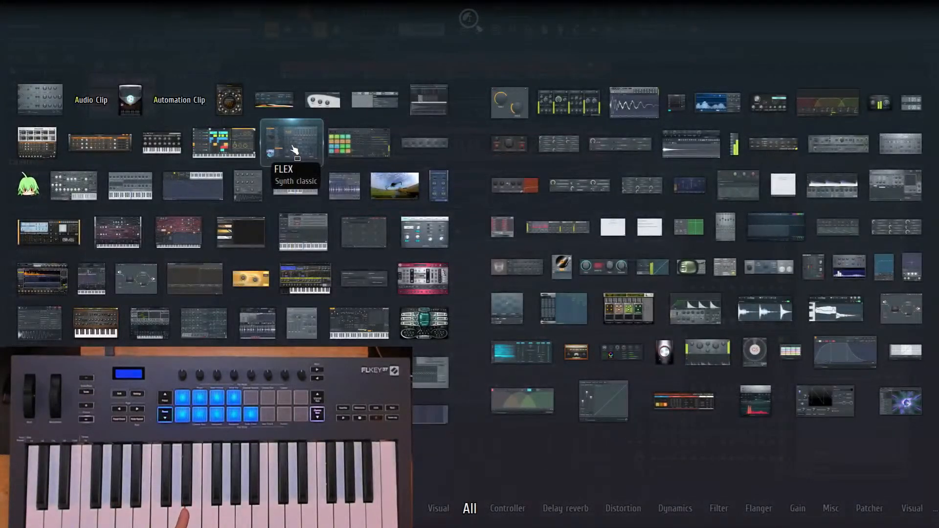
click(294, 149)
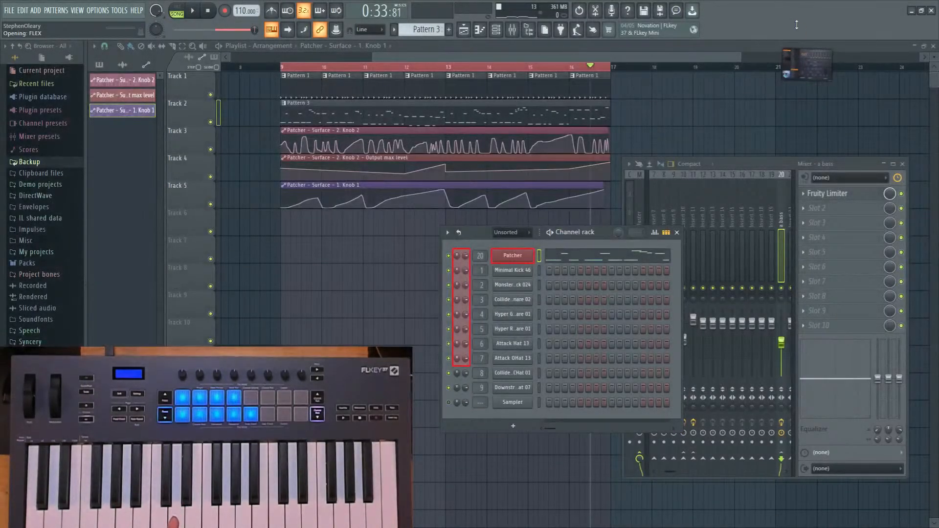
drag(716, 104, 695, 92)
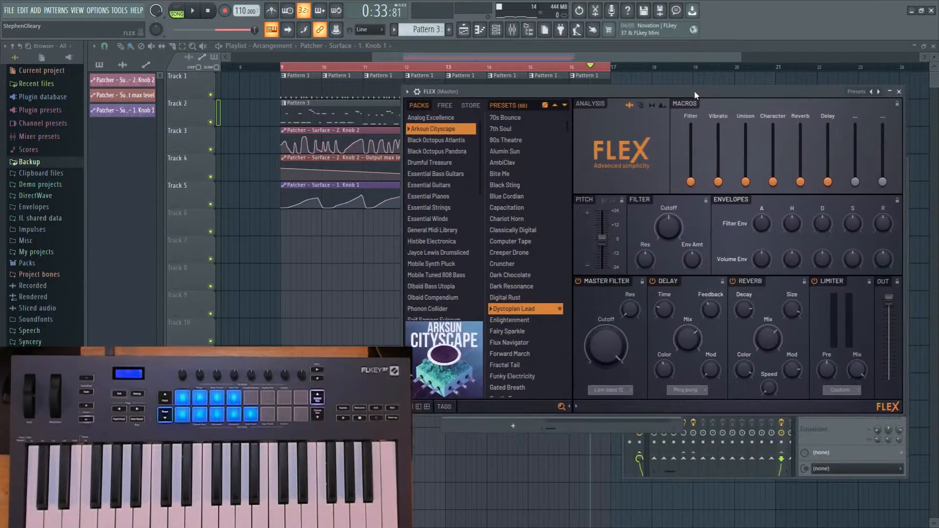
click(522, 220)
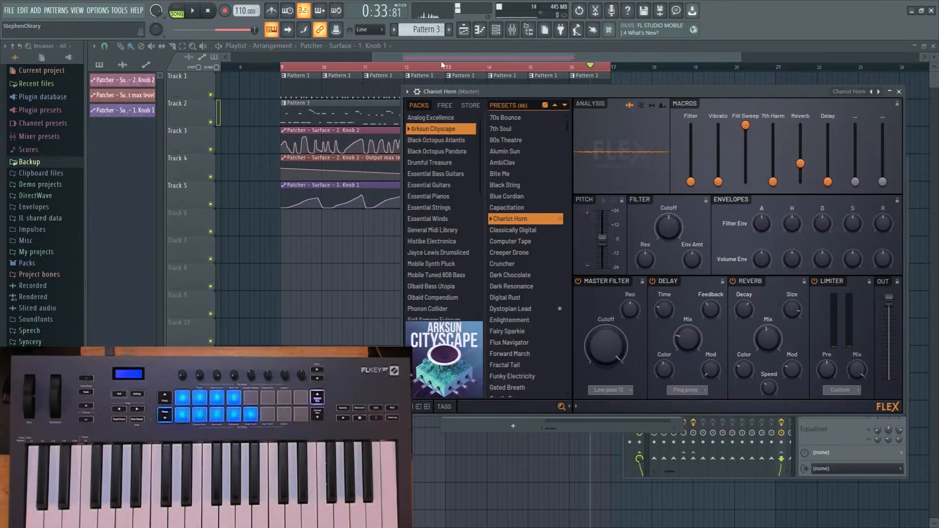
List FLEX's favourite presets, show the tag filters and restrict the list to the Pad type.
scroll(454, 303, down, 3)
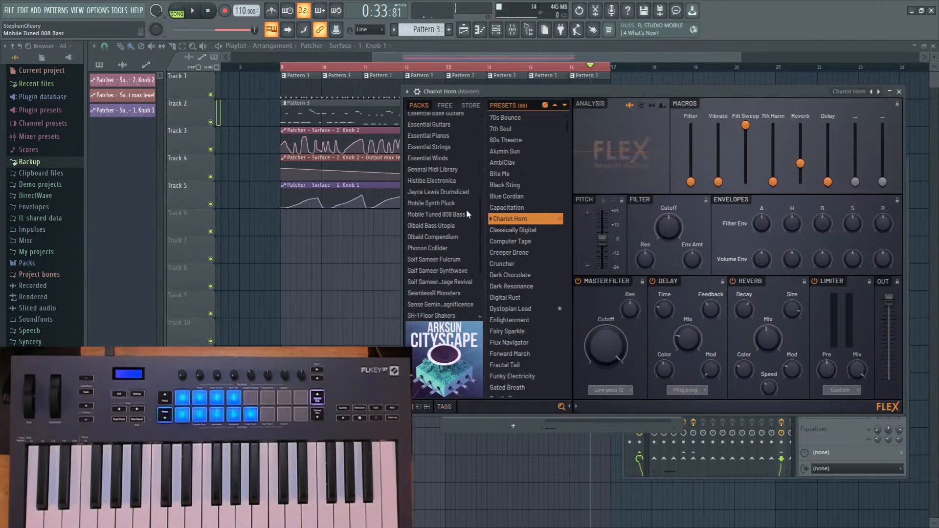
click(432, 323)
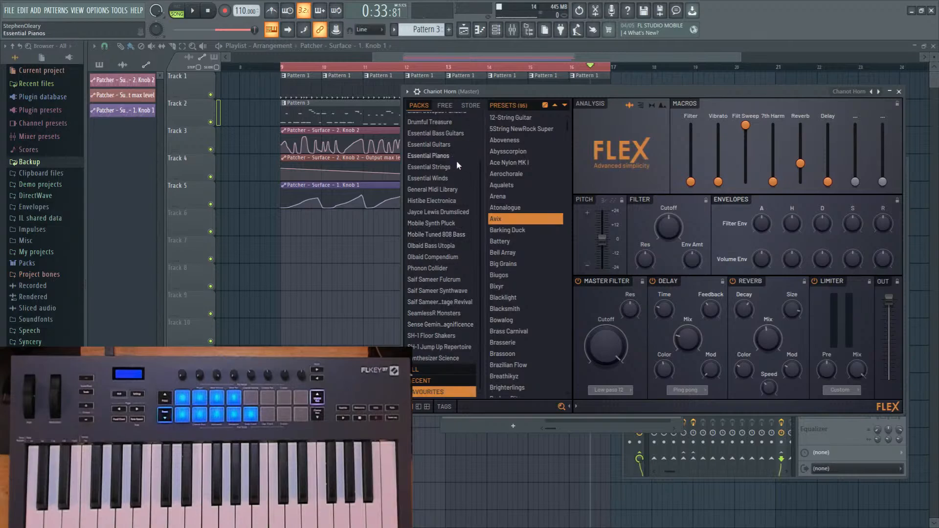
drag(562, 94, 595, 73)
click(486, 386)
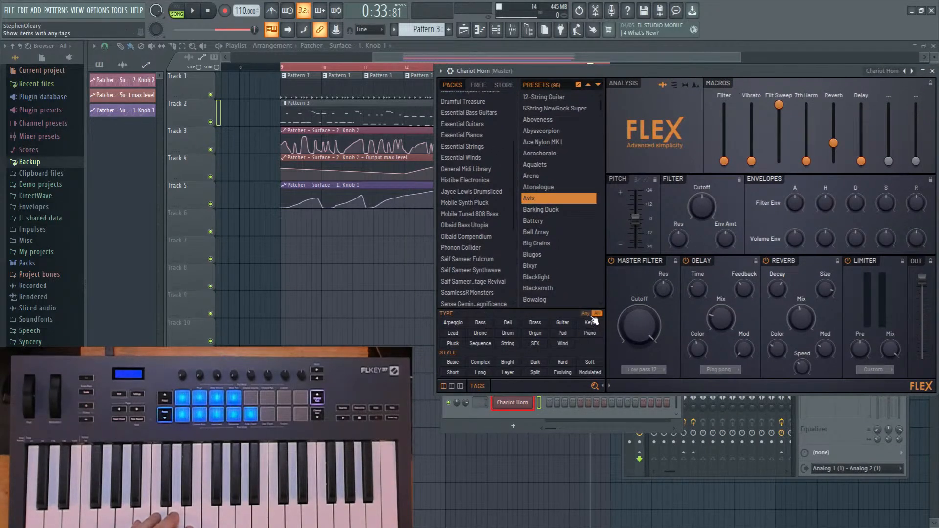
click(561, 333)
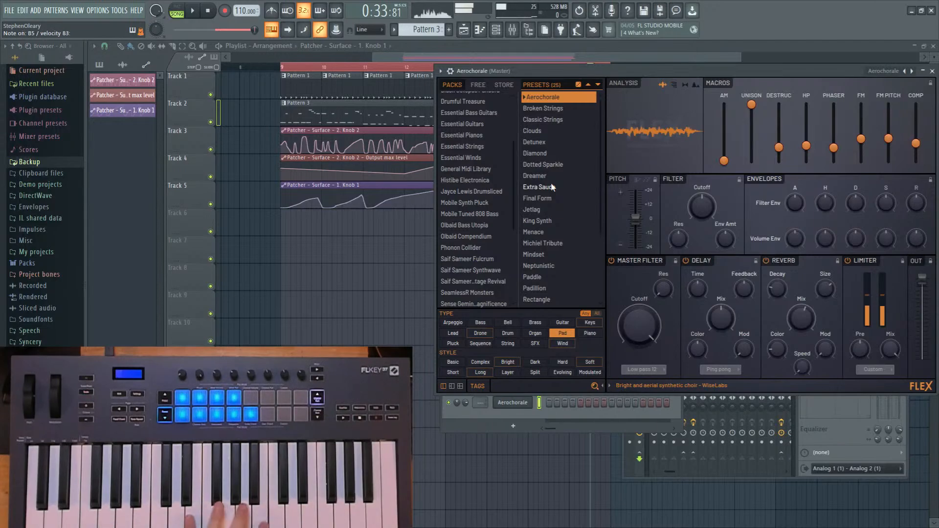
Audition the Padillion pad with its AM, Phaser, AM2 and Pitch>AM macros raised, and load the Rectangle pad for comparison.
click(556, 124)
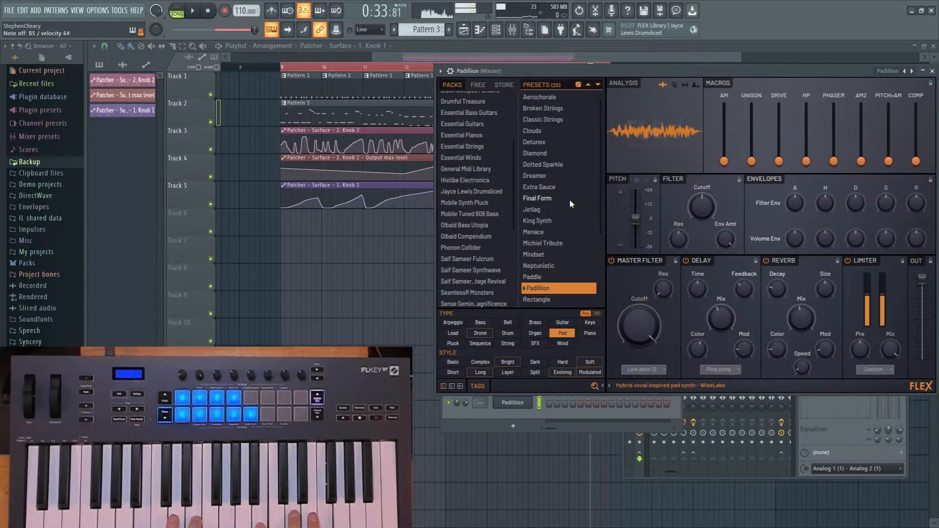
drag(724, 162, 720, 166)
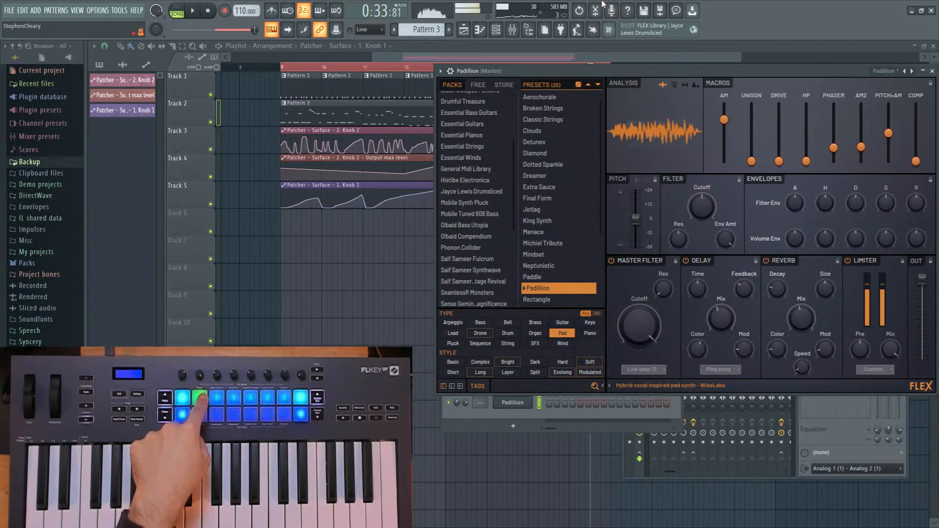
scroll(563, 264, down, 1)
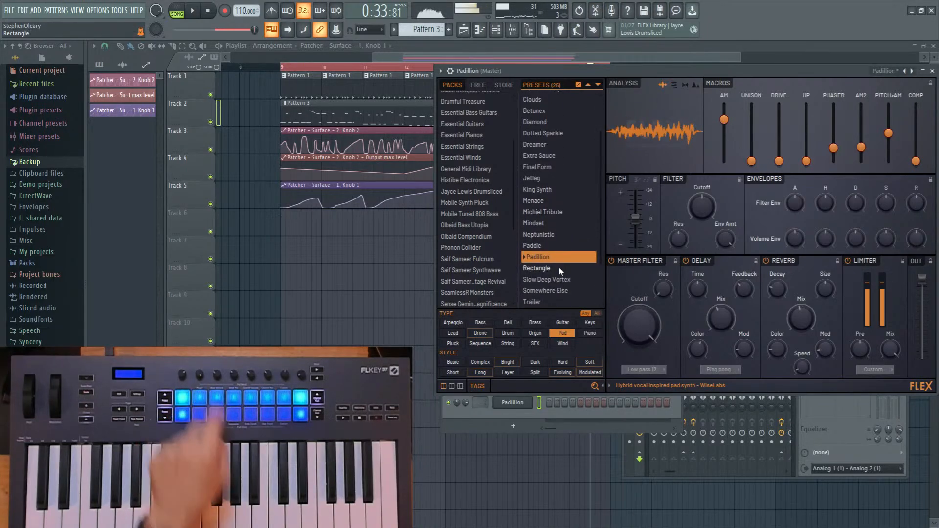
click(559, 269)
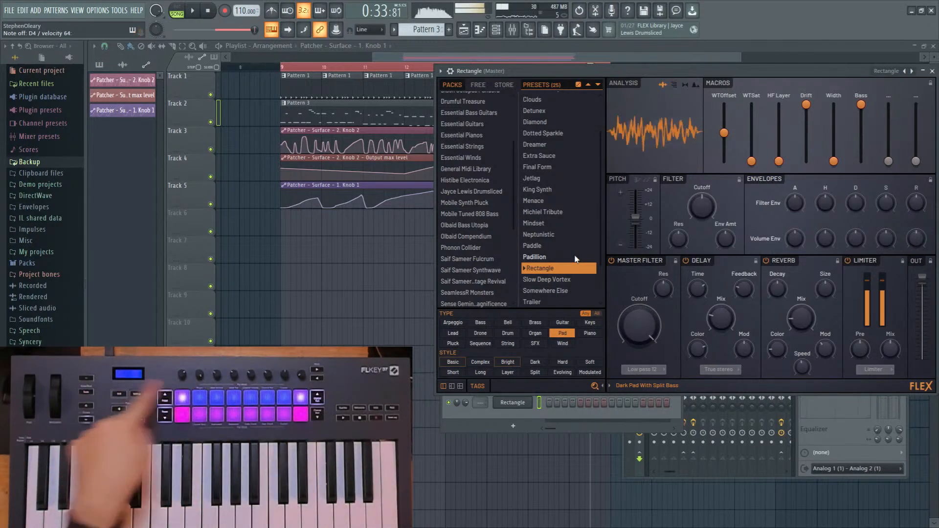
Audition the pad presets Somewhere Else, Trailer, Voices of the Planet and Neptunistic in FLEX.
click(562, 291)
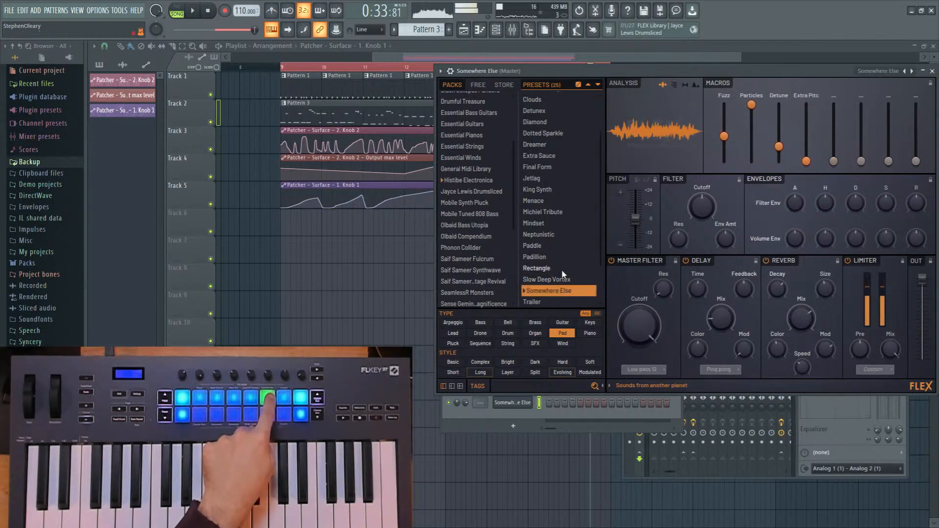
scroll(562, 274, down, 1)
click(560, 288)
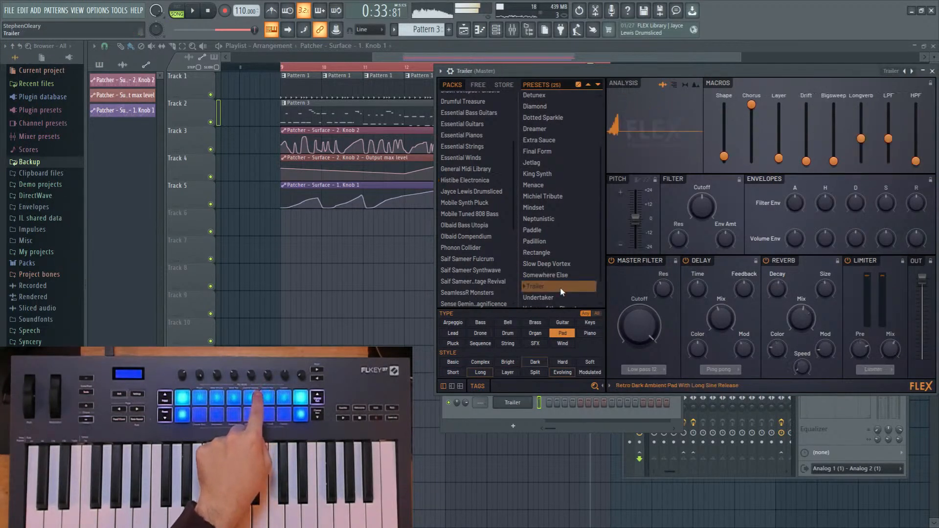
scroll(561, 291, down, 1)
click(561, 290)
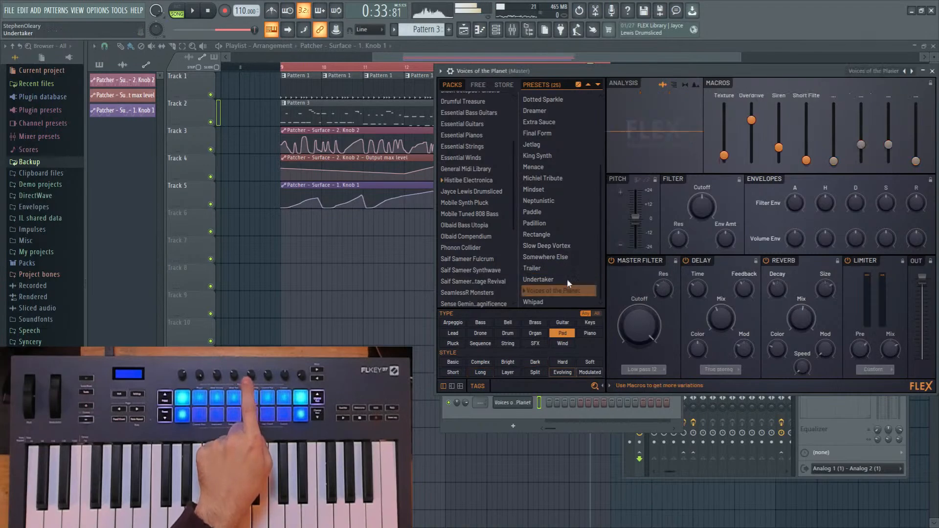
click(565, 202)
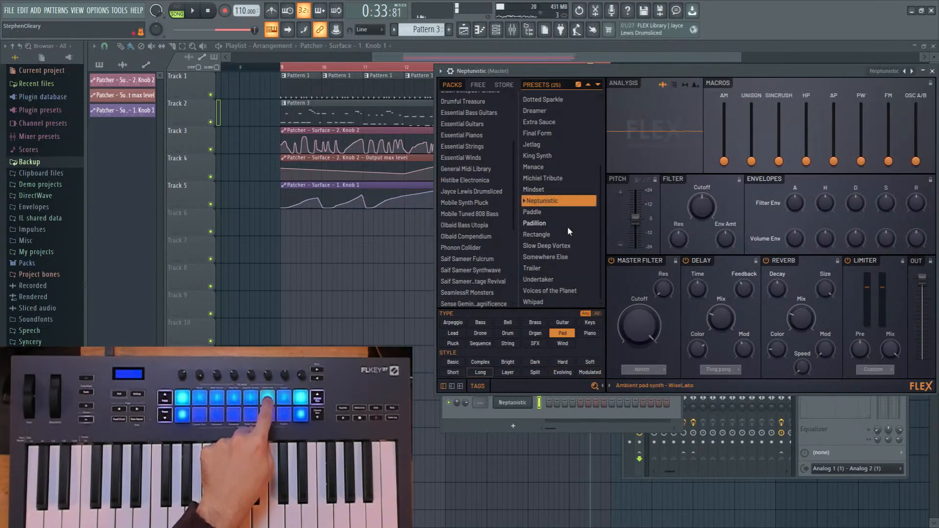
Audition the Extra Sauce, Dreamer, Dotted Sparkle, Diamond and King Synth pad presets in FLEX.
scroll(563, 228, up, 5)
scroll(557, 212, up, 1)
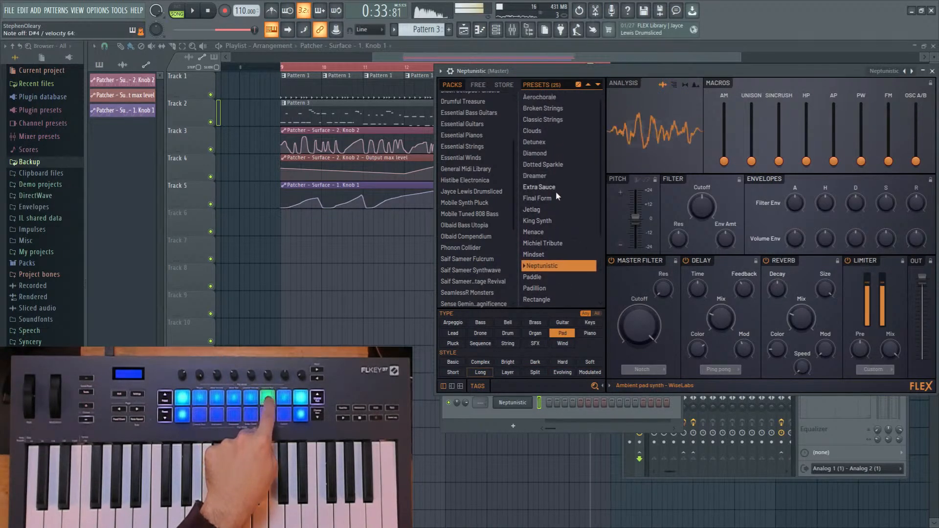
click(556, 188)
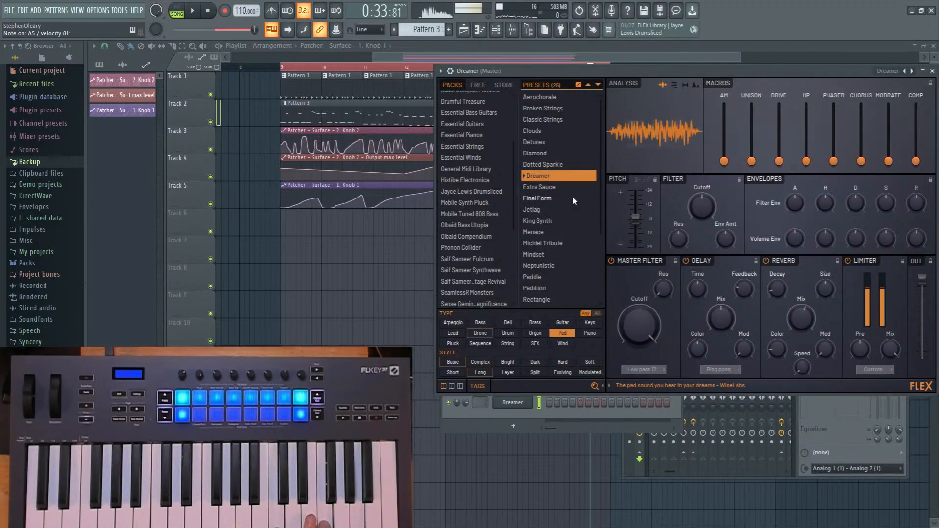
click(562, 166)
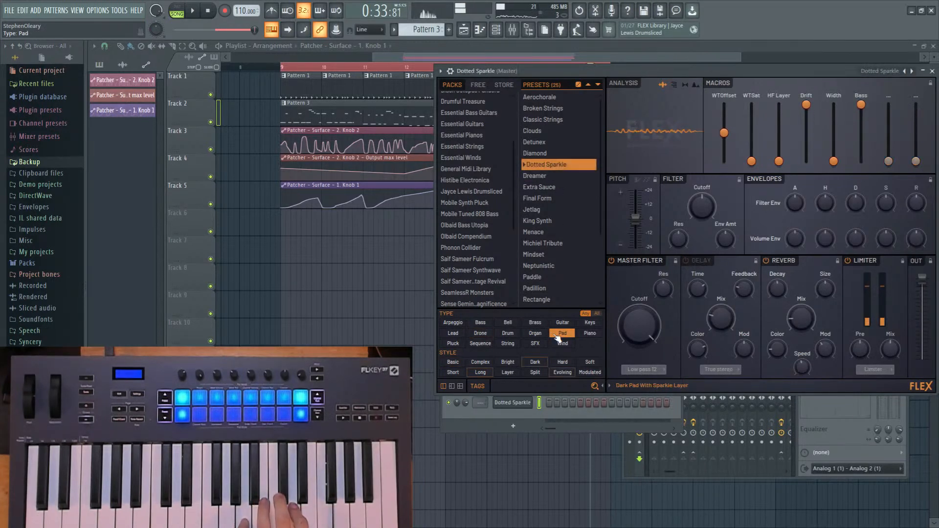
click(551, 154)
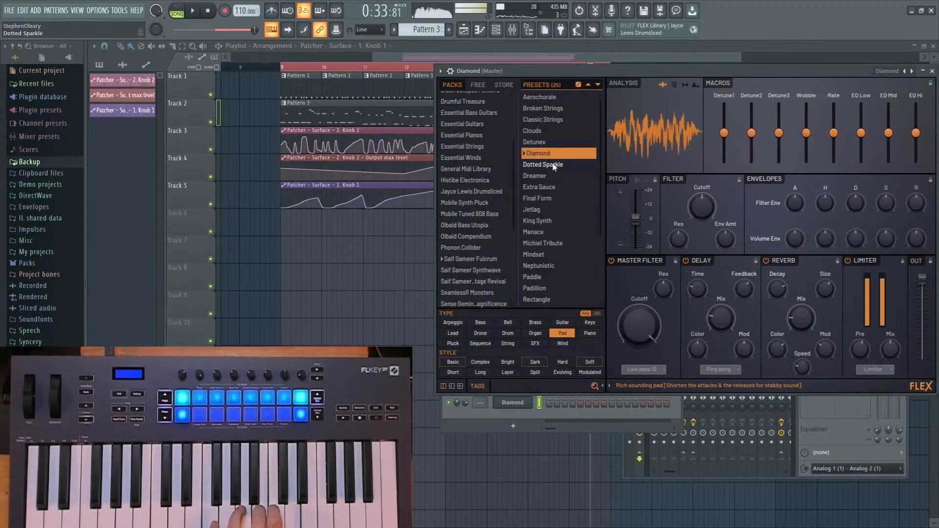
click(562, 222)
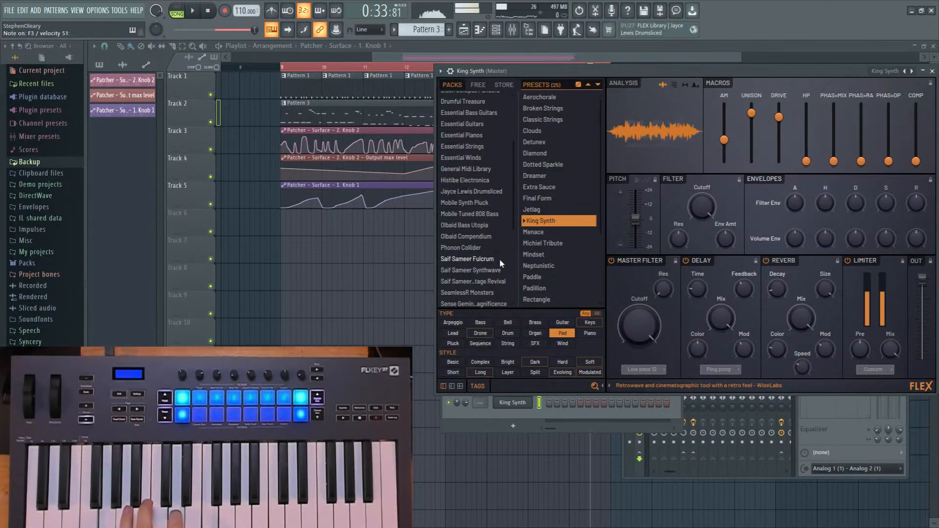
Replace FLEX's Pad filter with the Keys type after trying the Dark style filter on the favourite presets.
scroll(500, 259, down, 3)
scroll(556, 262, down, 2)
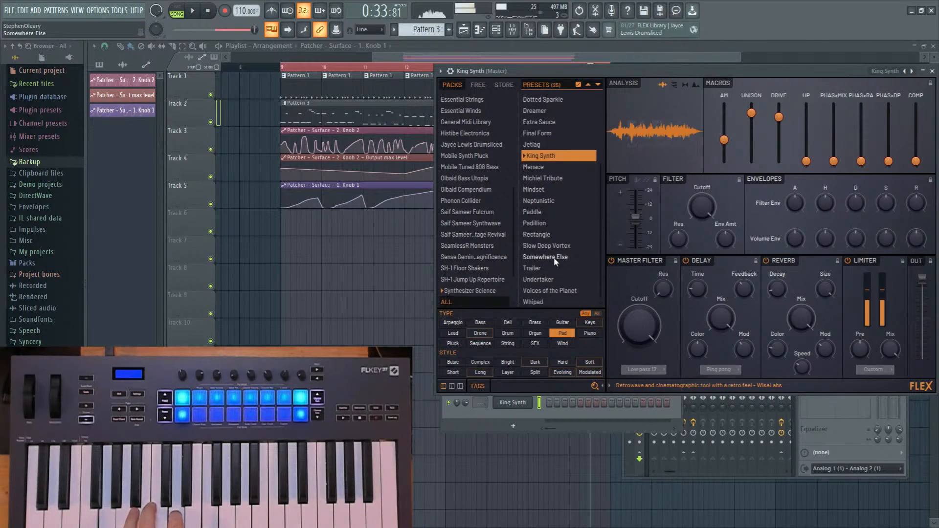
click(562, 333)
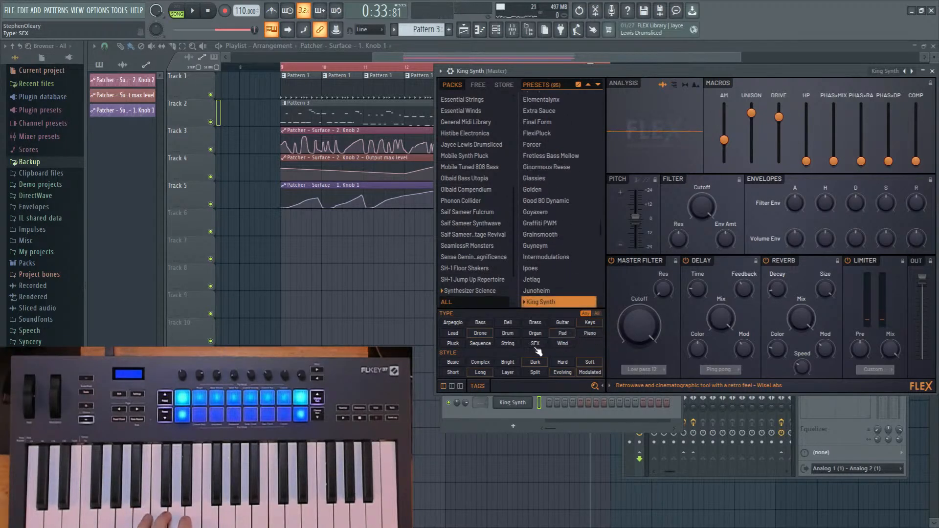
click(545, 364)
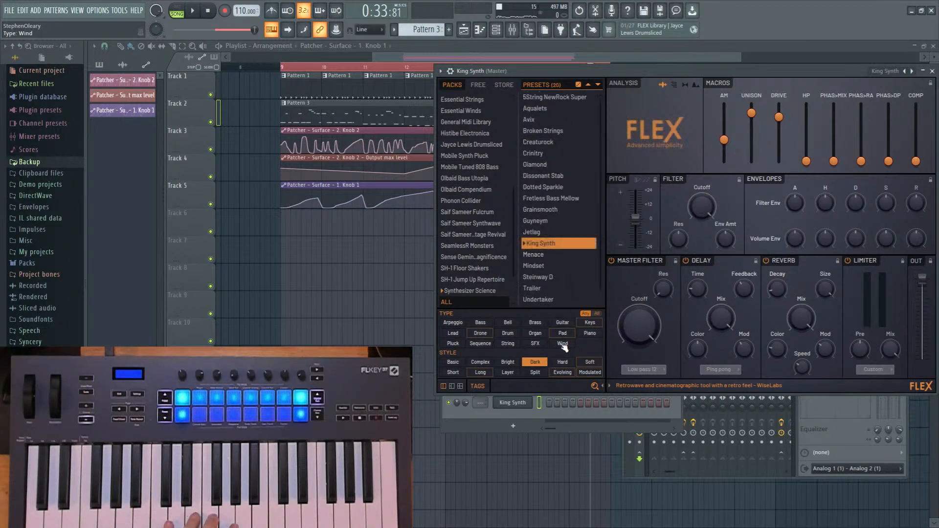
click(535, 362)
click(590, 322)
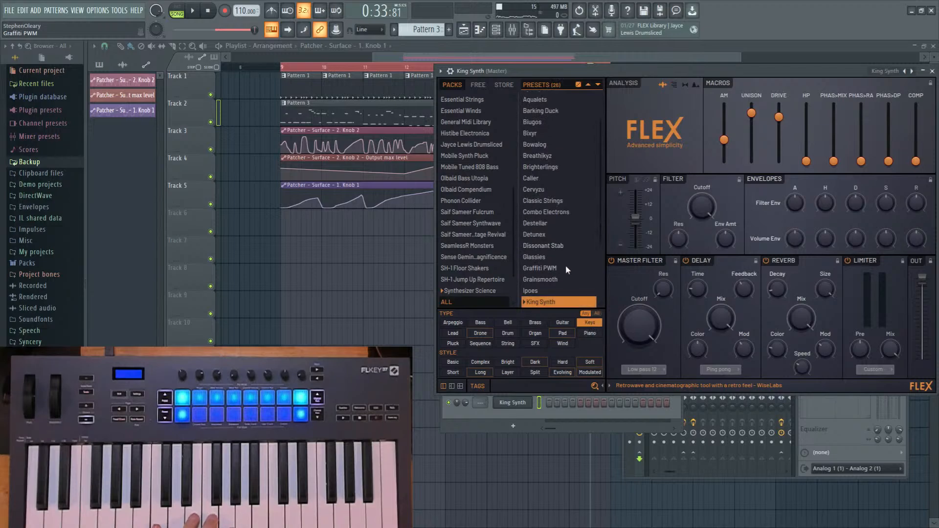
Audition the Caller keys preset and load Cervyzu in FLEX.
scroll(567, 268, up, 2)
click(555, 232)
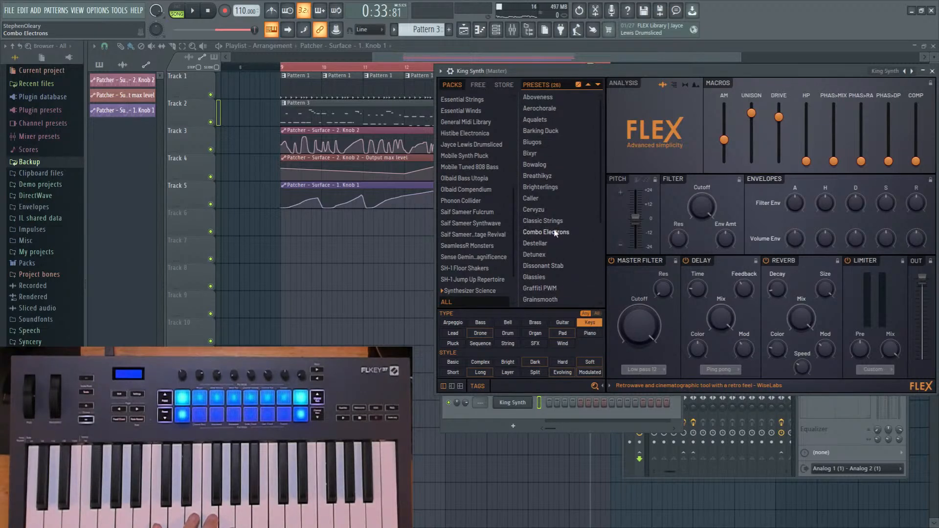
click(550, 198)
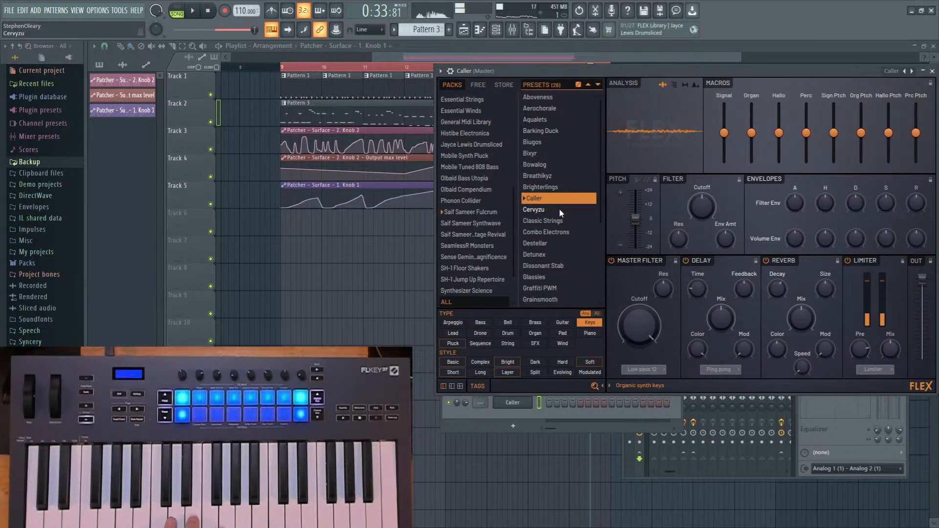
click(559, 209)
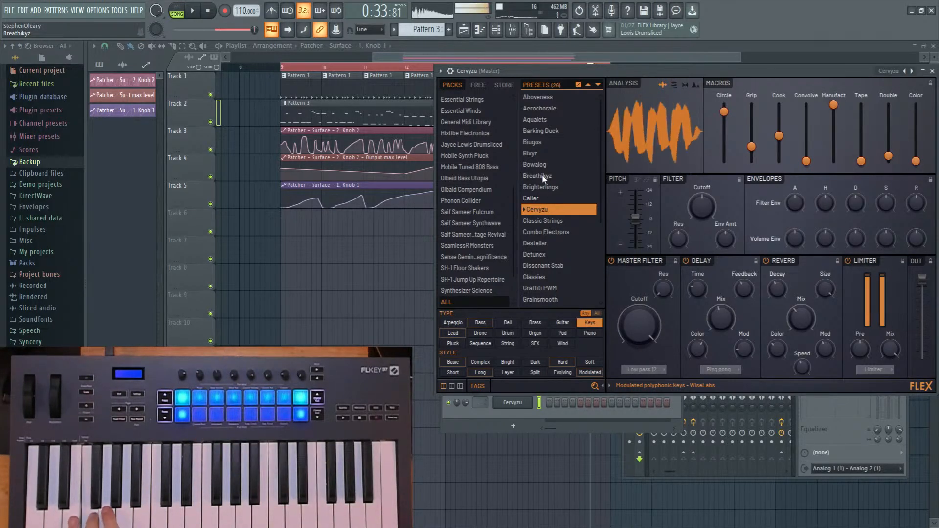
Add a second FLEX instance to the channel rack and open its Phonon Collider pack.
click(496, 32)
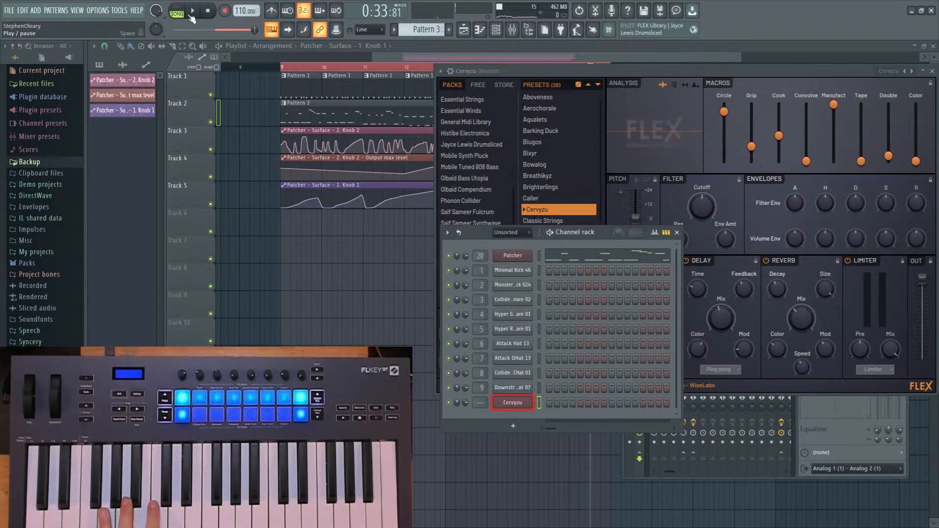
key(F8)
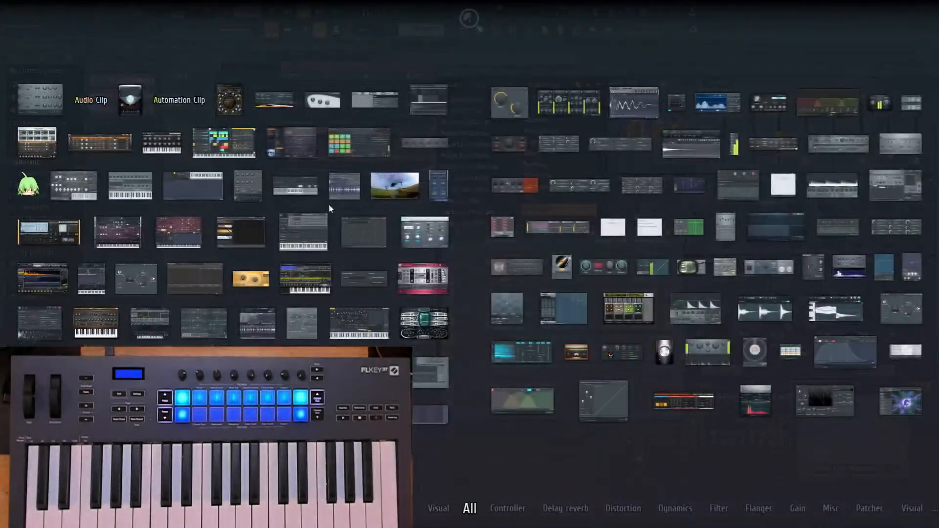
click(331, 149)
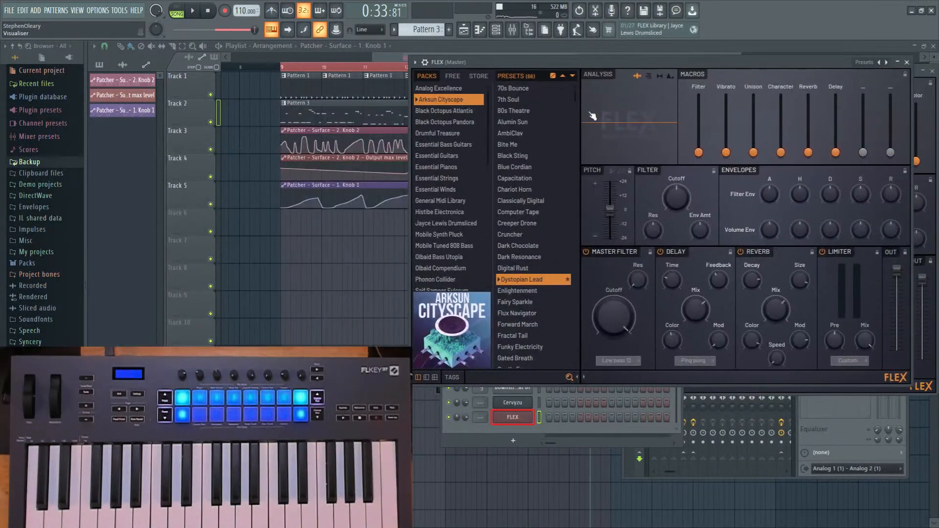
click(463, 280)
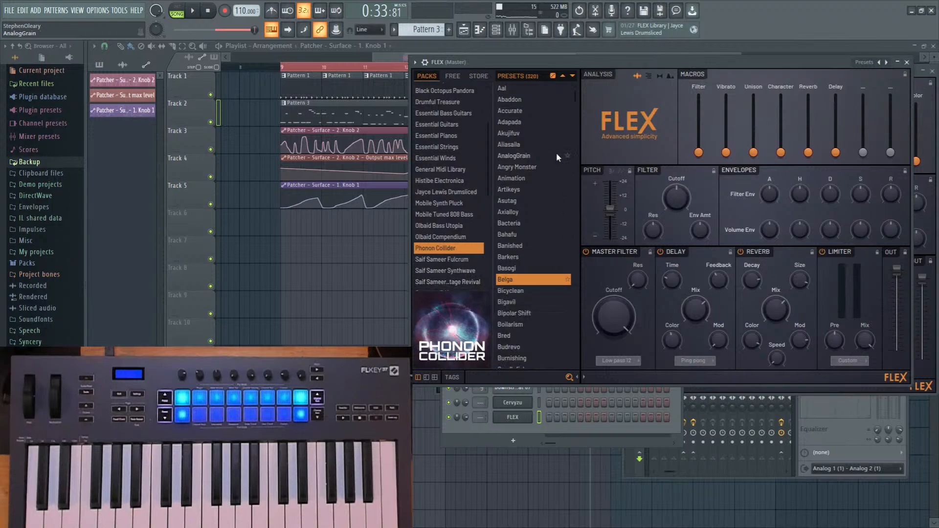
Audition the Aliasaila, Artikeys, Animation, Belga and Banished presets in FLEX, turning off the delay on Banished.
click(511, 144)
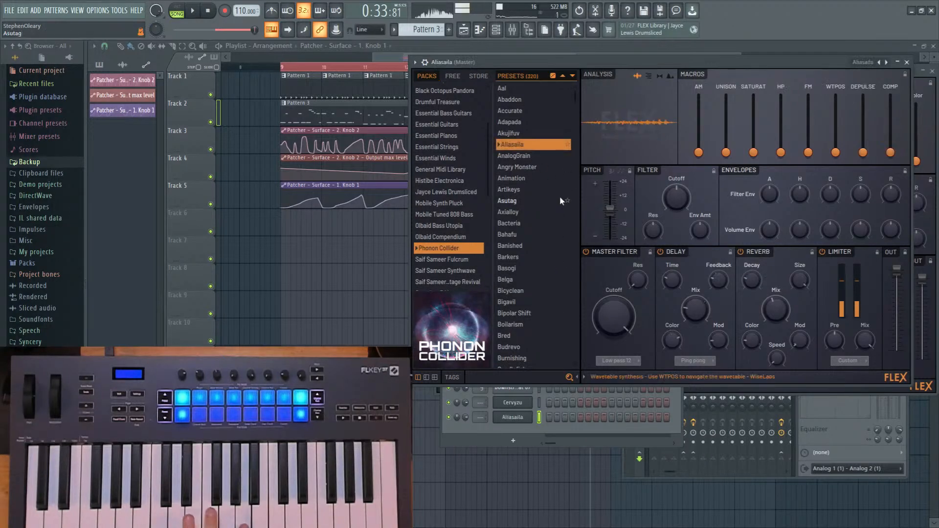
click(520, 189)
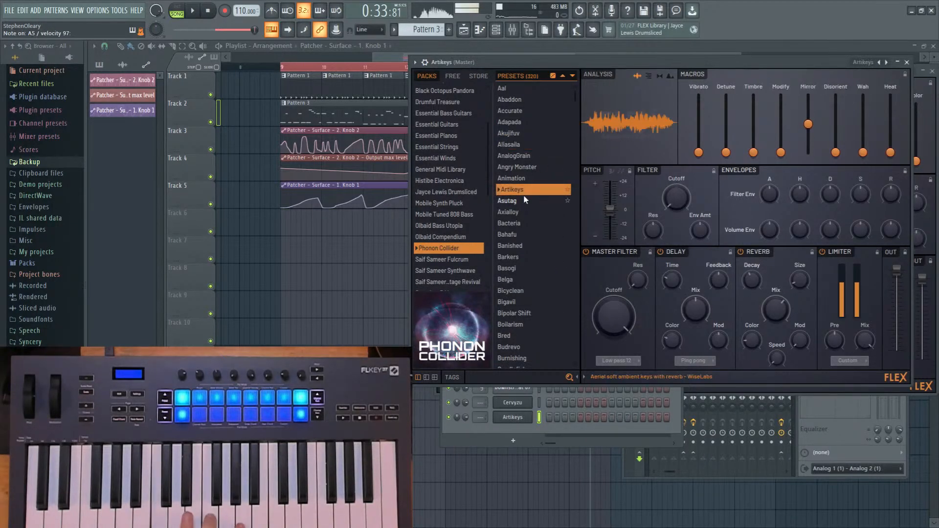
click(526, 179)
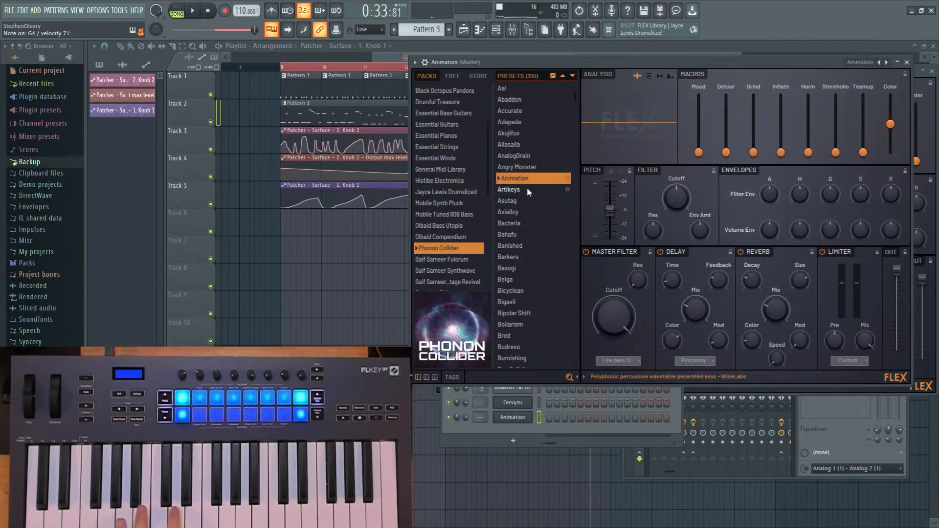
click(535, 278)
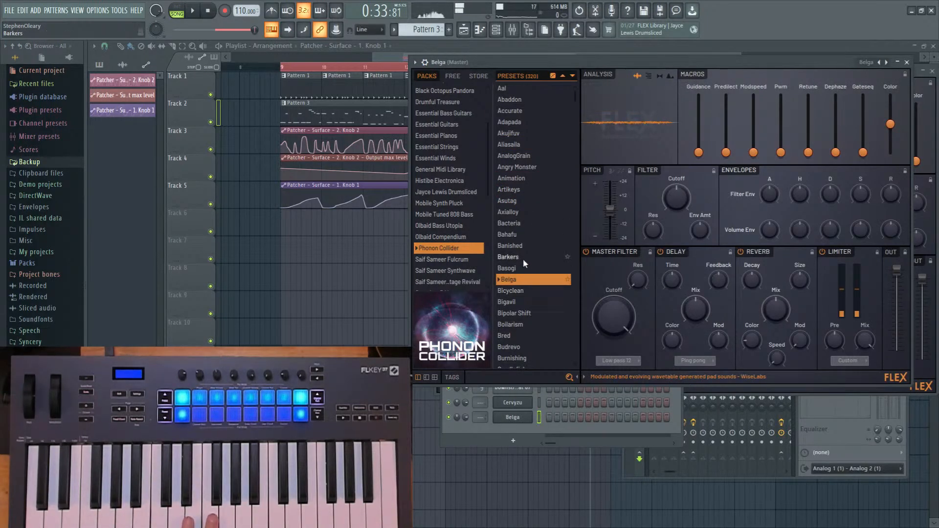
click(526, 246)
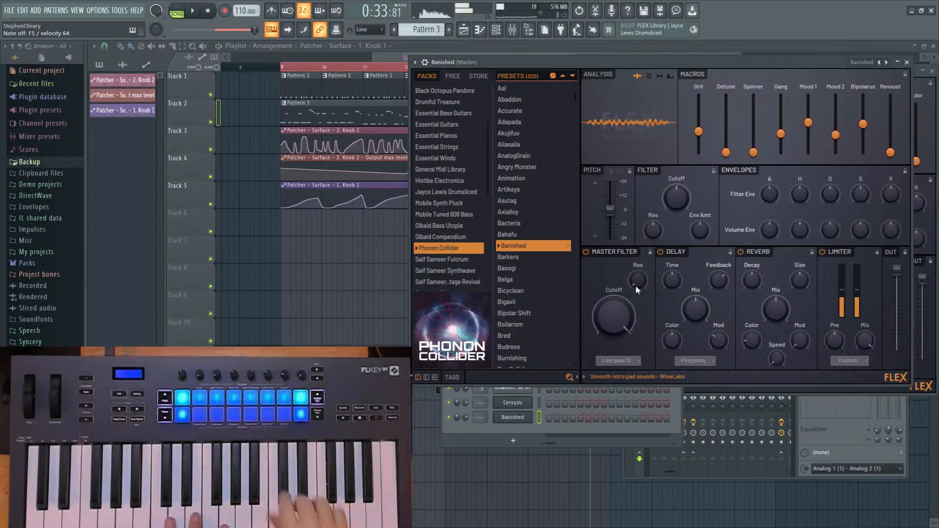
click(661, 251)
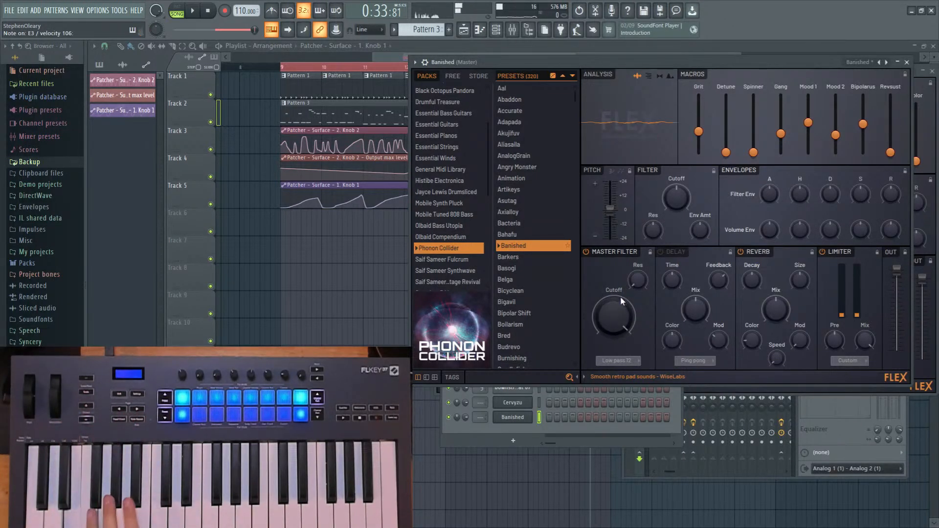
Audition further Phonon Collider presets, including Covenant, Contactors, Constellar, Circular Saw and Earthkeys.
click(533, 314)
scroll(532, 325, down, 4)
click(527, 308)
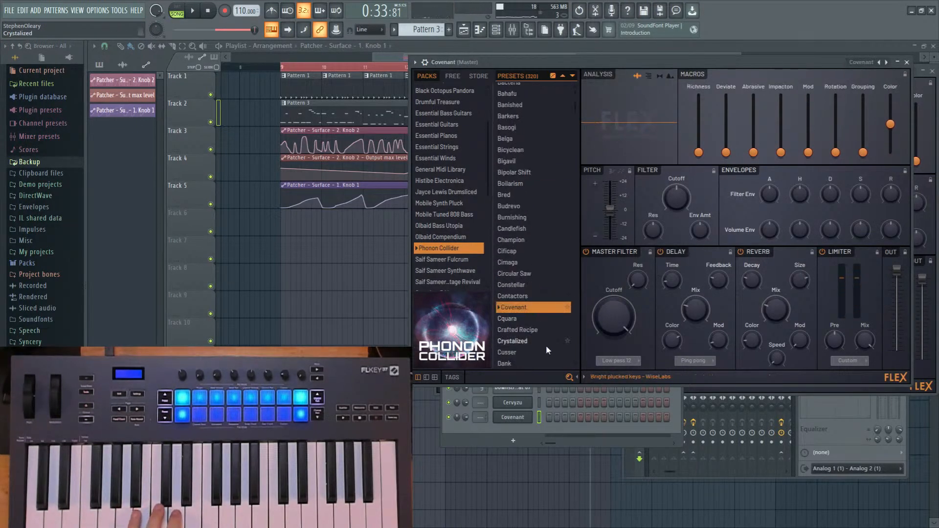
click(523, 297)
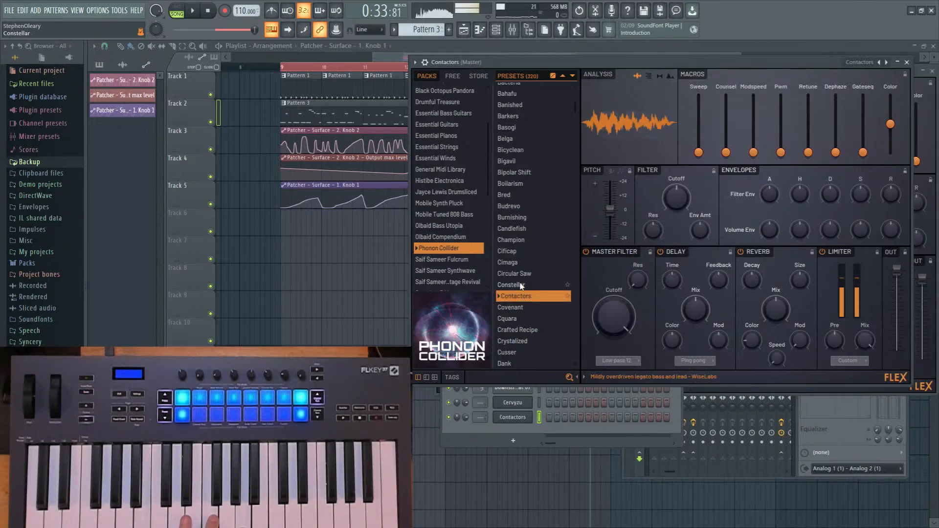
click(519, 284)
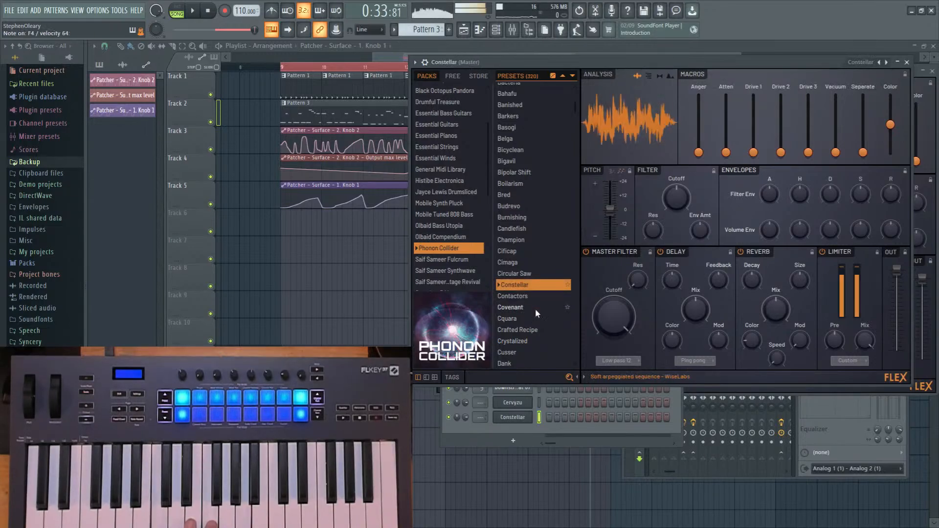
click(518, 273)
scroll(542, 299, down, 7)
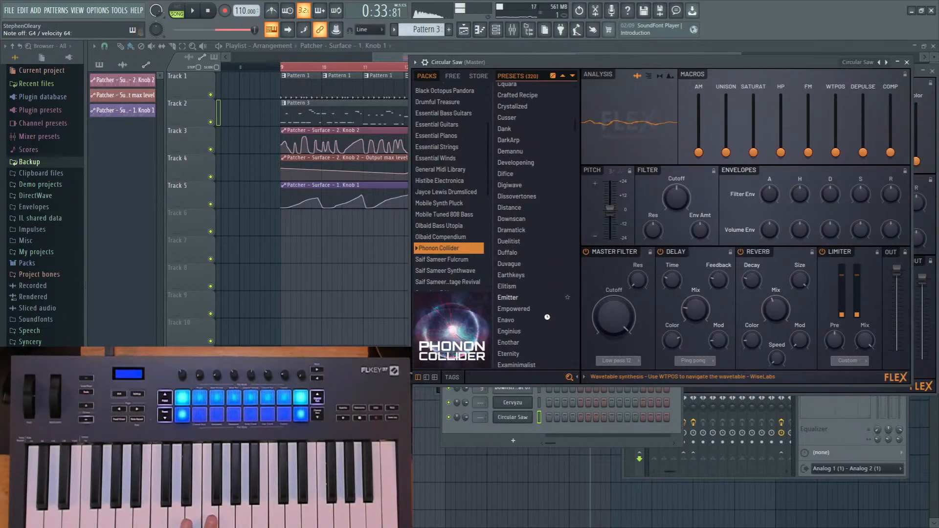
click(542, 298)
click(540, 276)
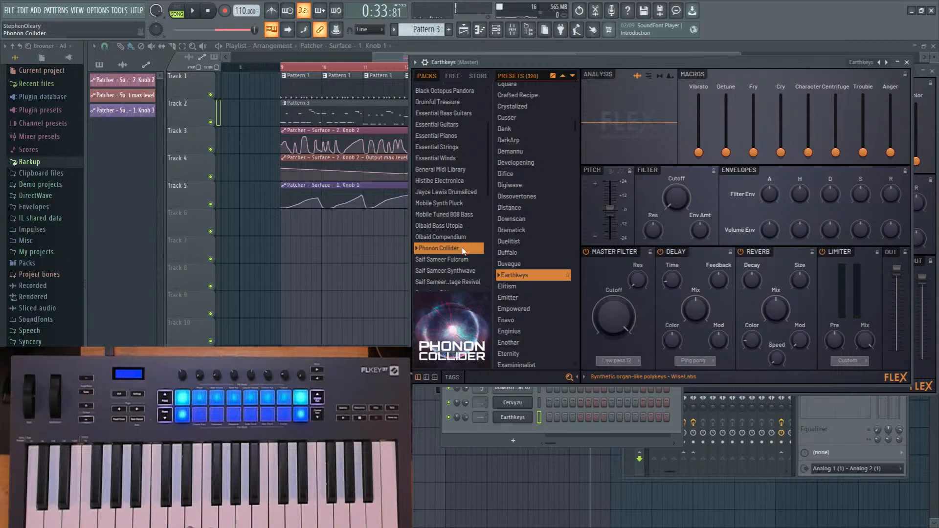
Switch FLEX to the Black Octopus Pandora pack after looking into the Black Octopus Atlantis presets.
scroll(463, 251, up, 1)
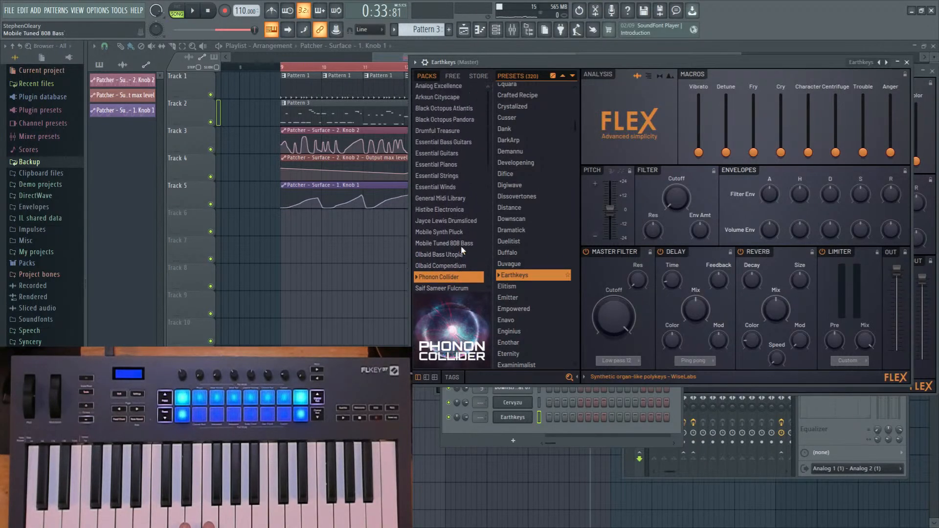
click(468, 116)
click(468, 125)
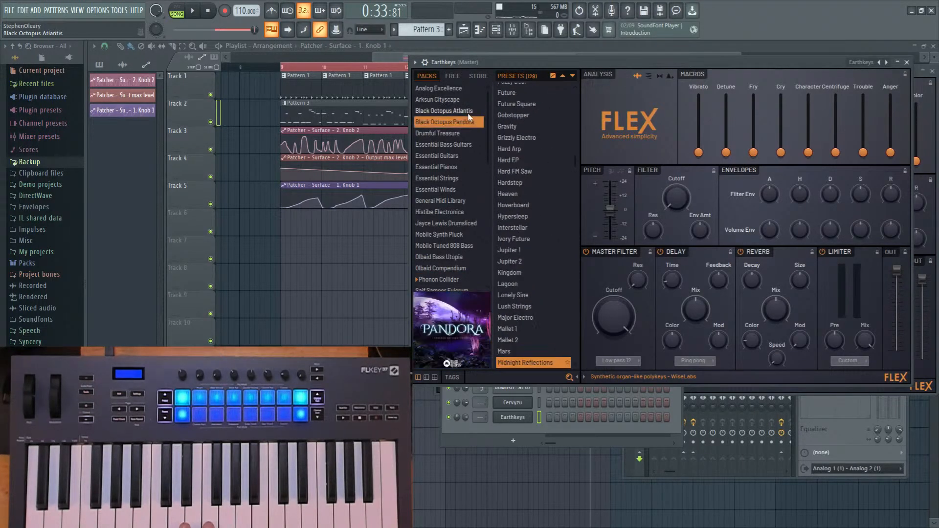
click(468, 112)
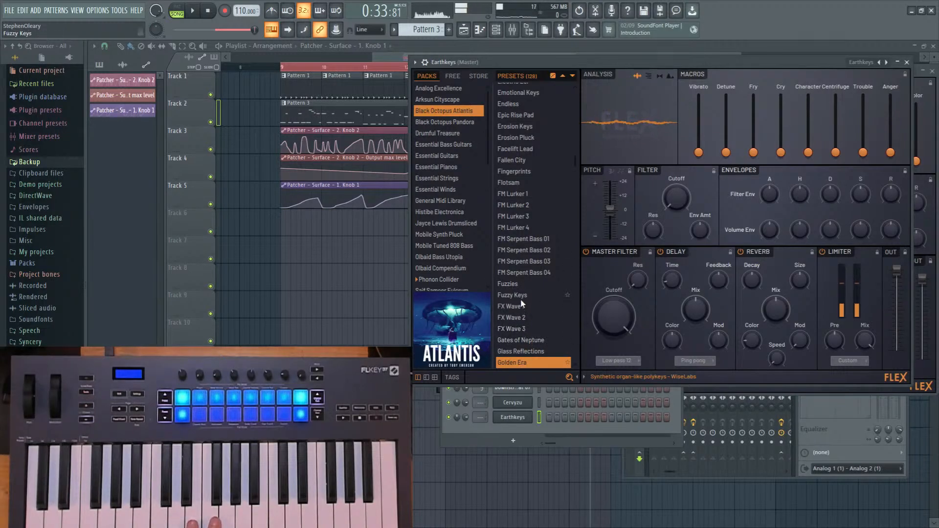
click(471, 127)
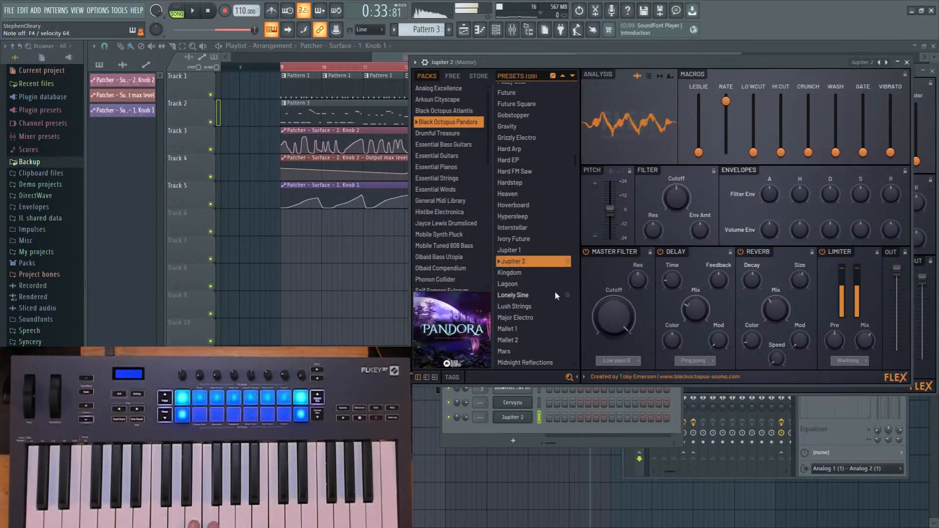
Audition the Jupiter 2 and Neuro Reece 5 presets from the Pandora pack and load Silver.
scroll(519, 264, down, 7)
click(521, 263)
scroll(529, 292, down, 4)
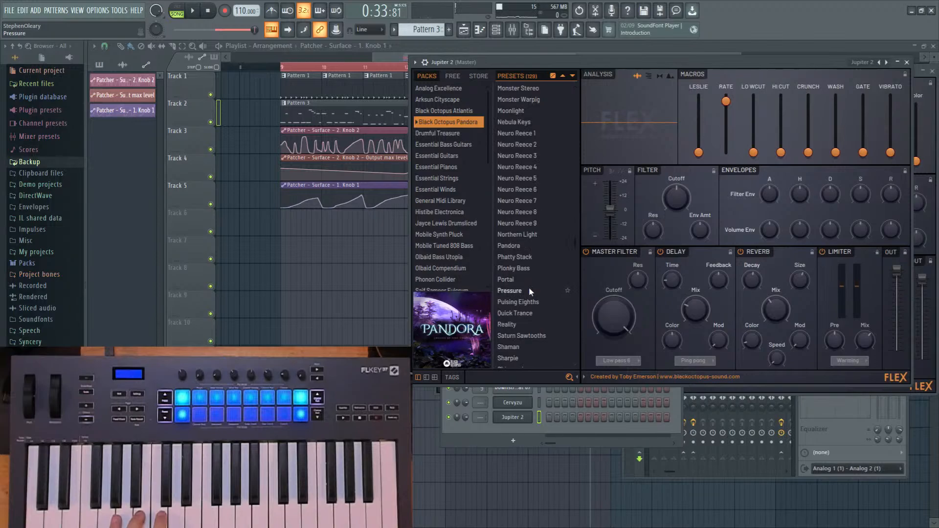
click(535, 177)
scroll(537, 225, down, 4)
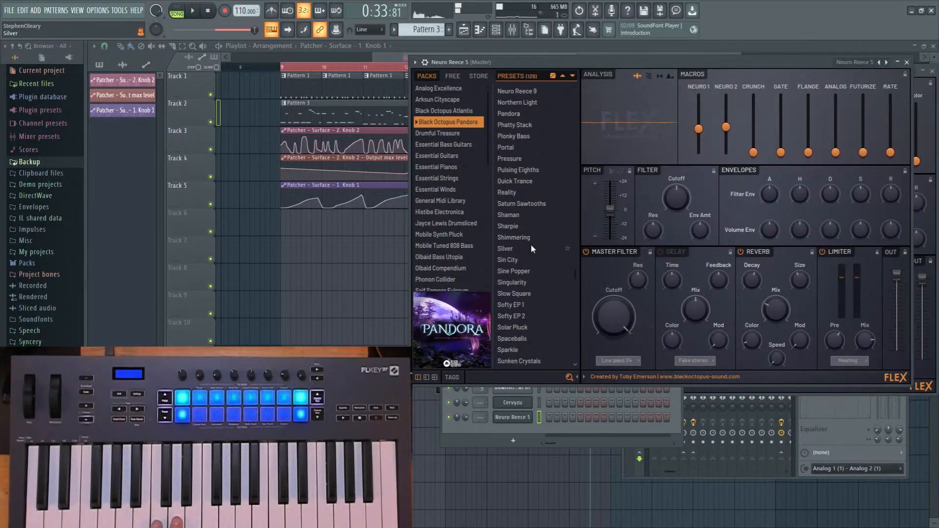
click(530, 241)
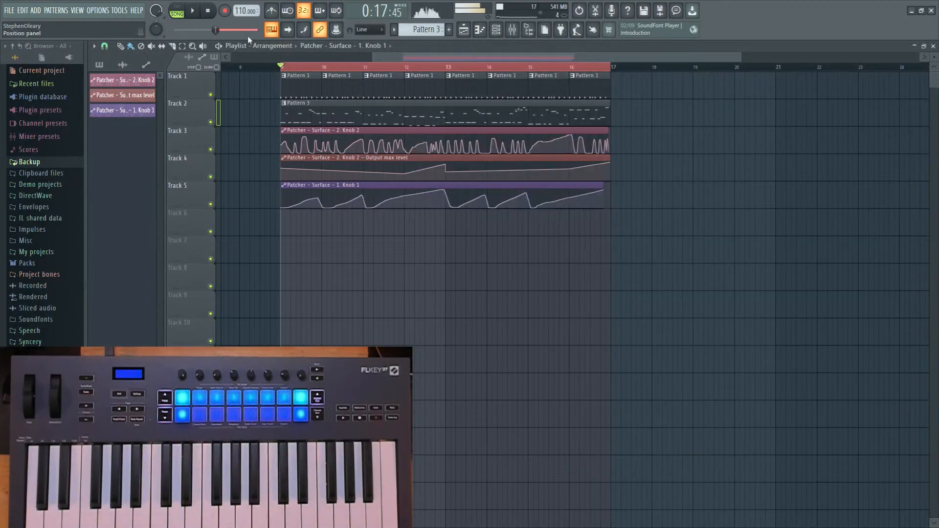
Try the Silver preset against the arrangement playing from bar 9, stop playback and reopen Silver's FLEX window.
click(197, 15)
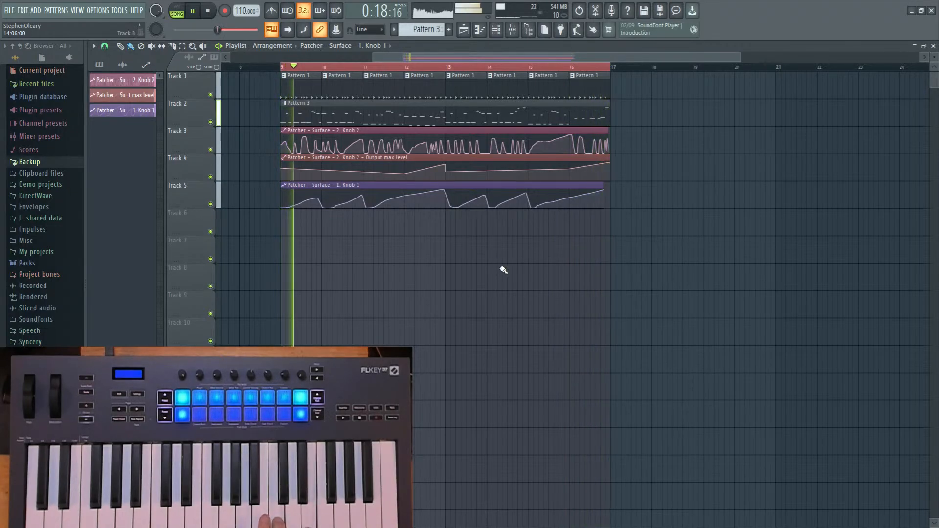
key(space)
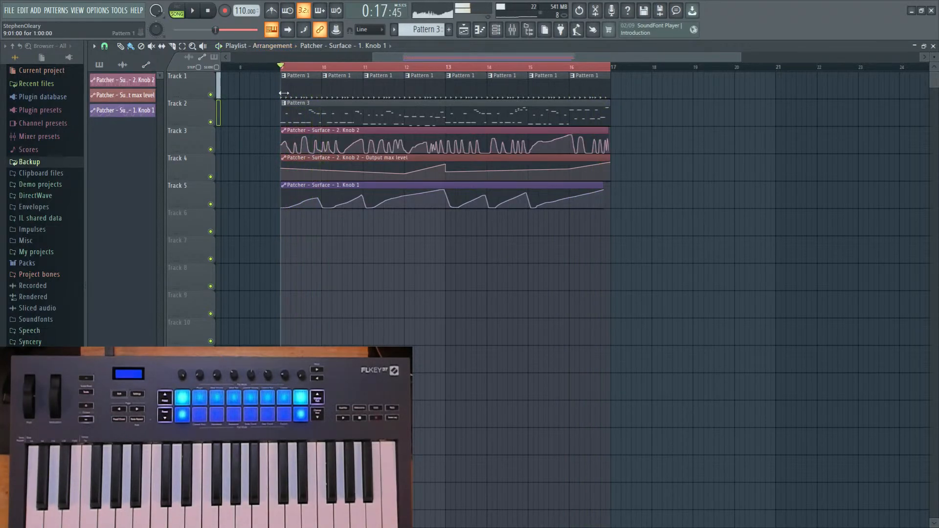
click(495, 32)
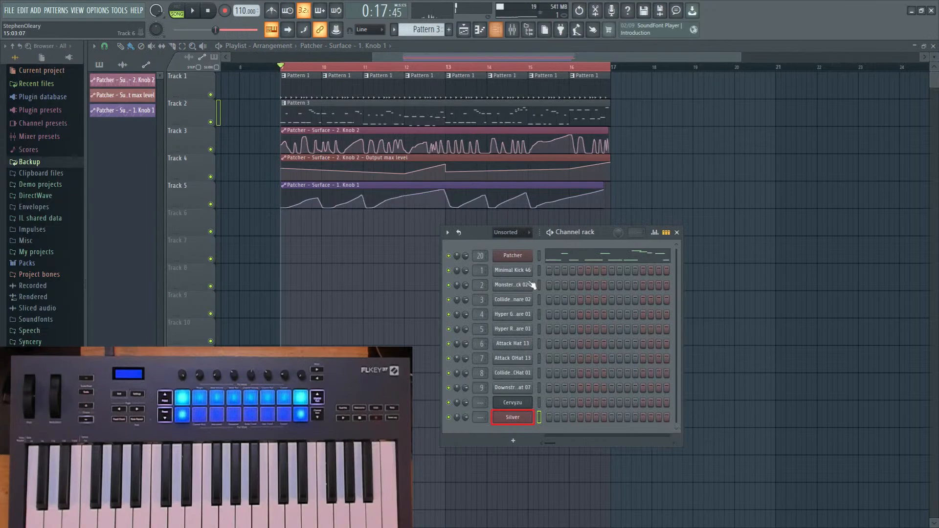
click(513, 417)
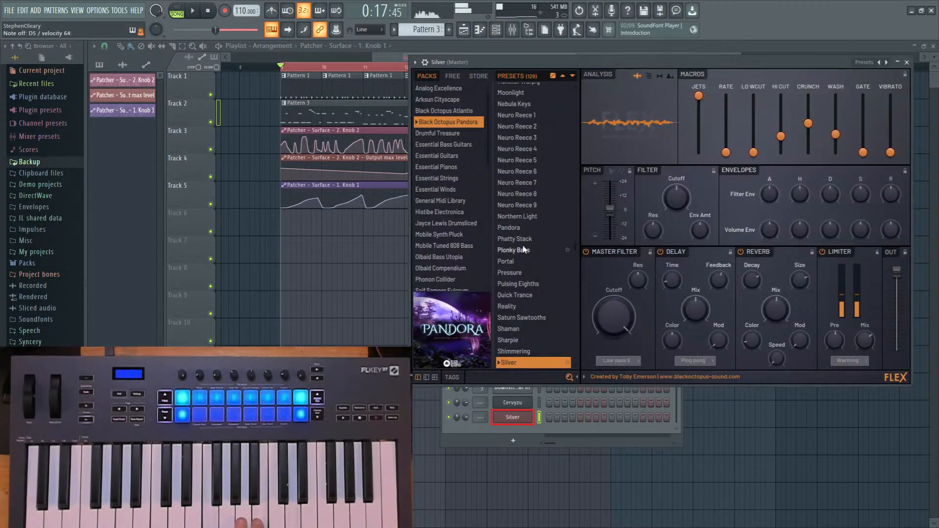
Audition the Pandora presets Sine Popper, Sunset Warmth, Superfury, Supersaw Nation and Superwarm Strings in FLEX.
scroll(516, 333, down, 1)
click(554, 342)
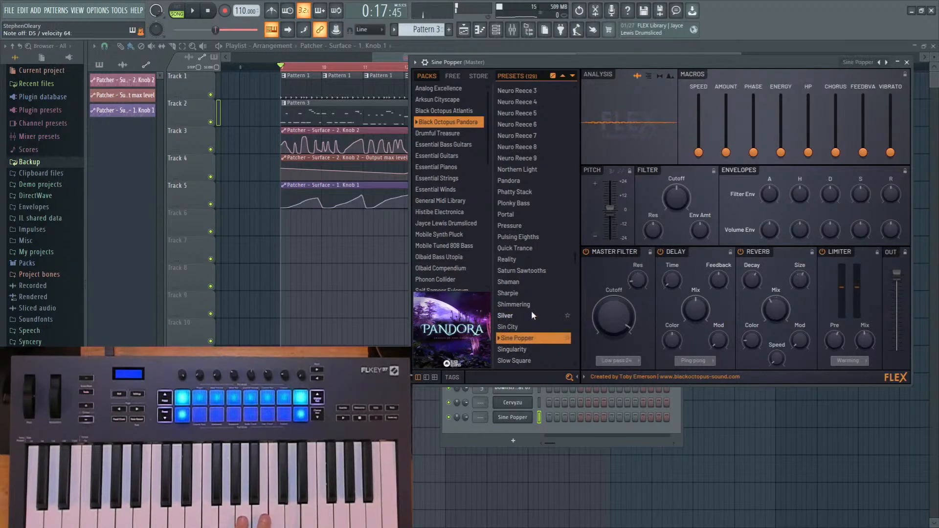
scroll(532, 303, down, 5)
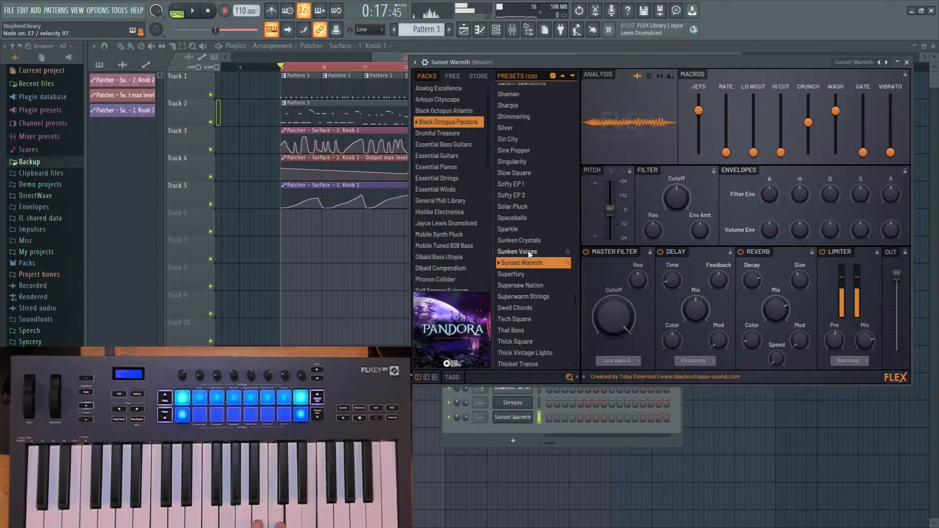
click(543, 274)
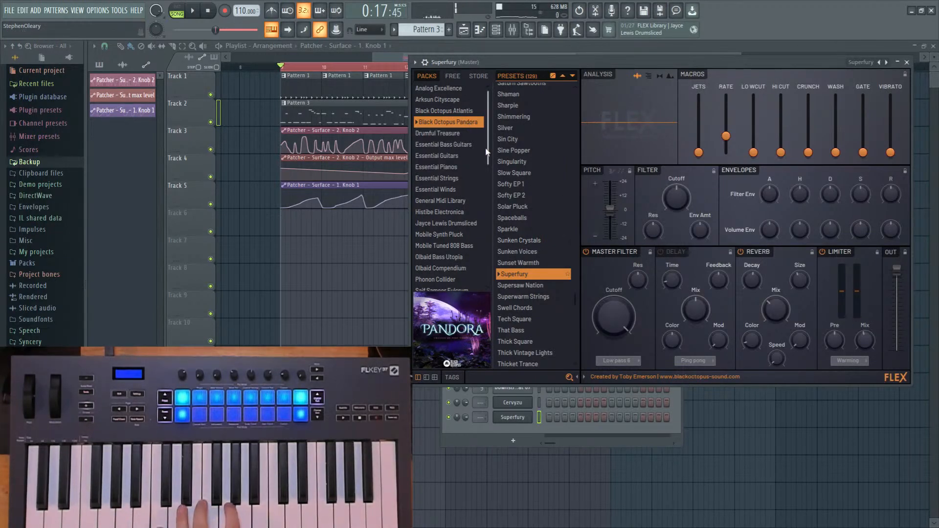
click(528, 286)
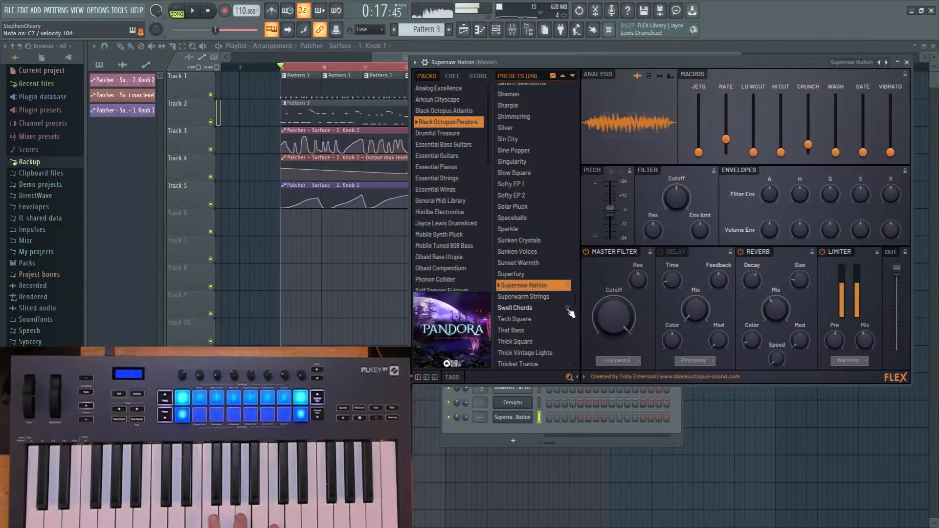
click(538, 296)
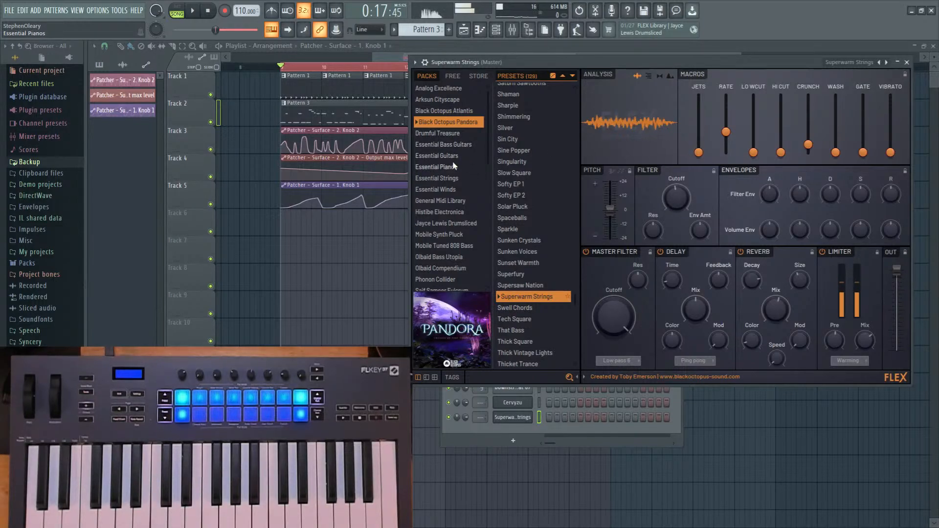
Load Red Alert from the Black Octopus Atlantis pack after trying Noble Waves, and lower its Air and HP macros to minimum.
click(447, 111)
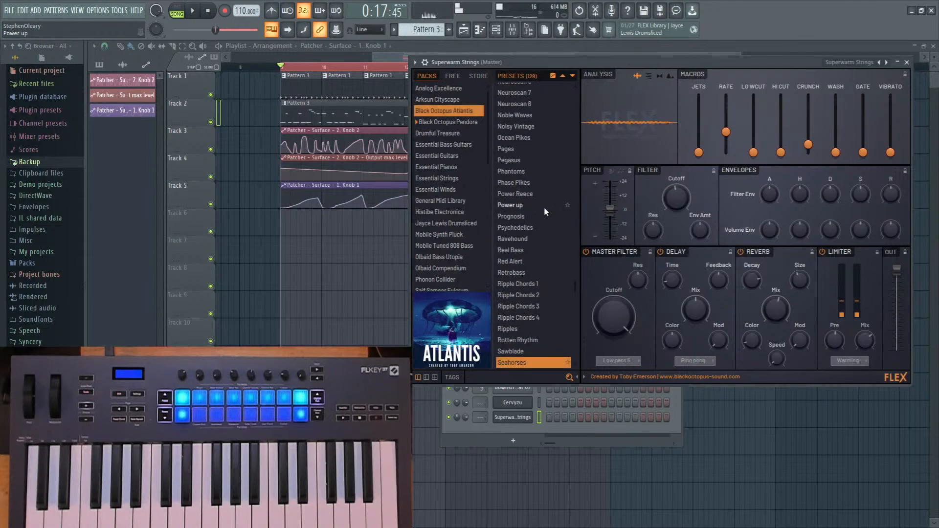
click(534, 116)
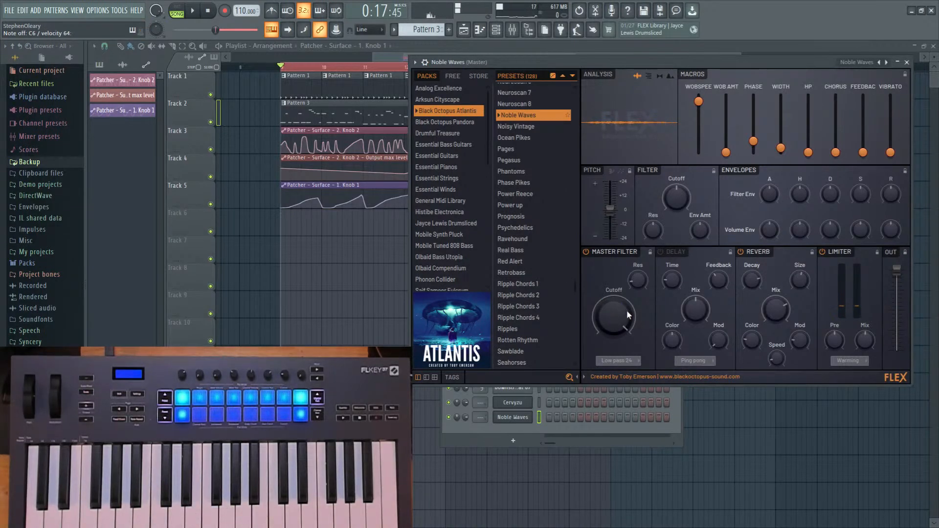
click(525, 262)
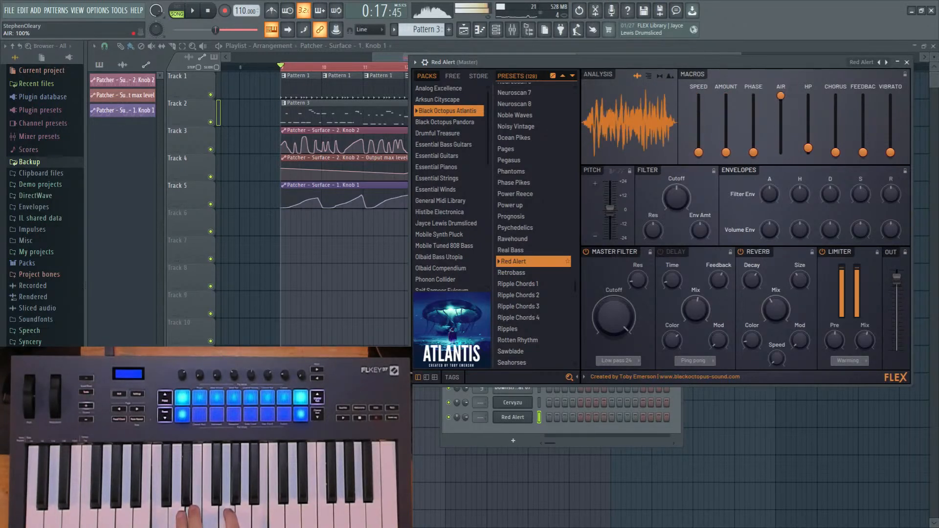
drag(780, 95, 780, 153)
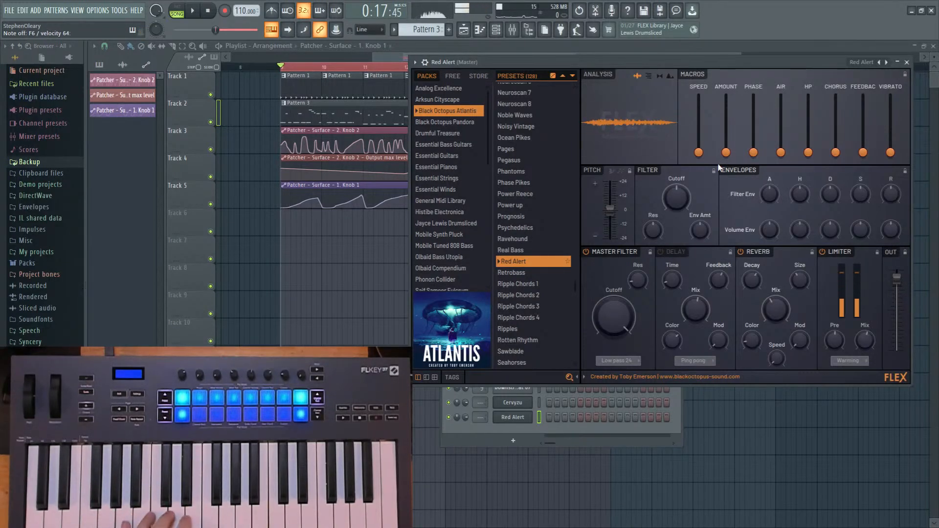
Audition the Atlantis presets Retrobass, Subnautica, Sturdy Foundations, Toxic, Travellers, Wolves and Weightless in FLEX.
click(529, 273)
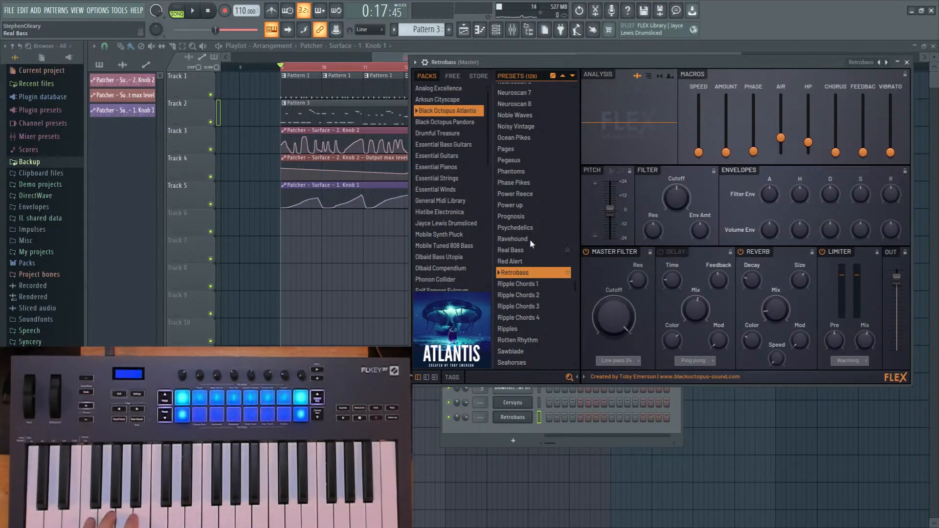
scroll(522, 196, down, 5)
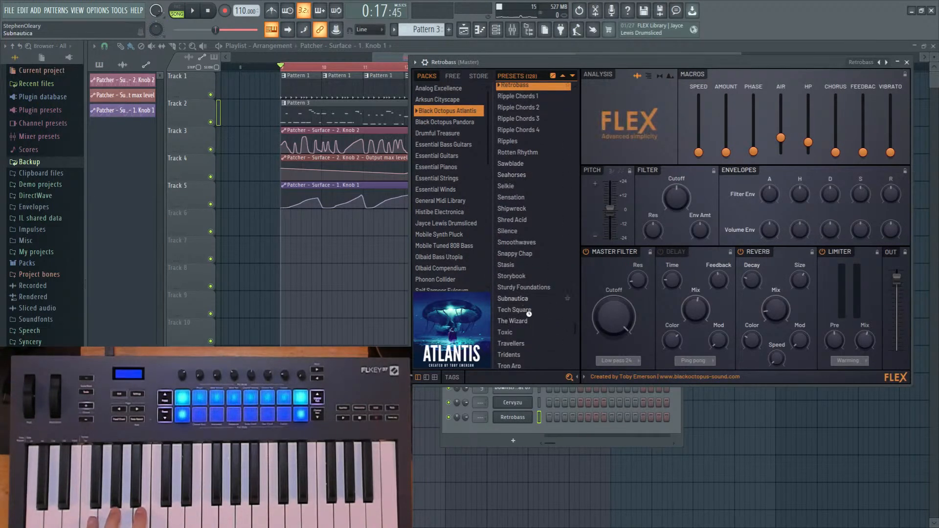
click(518, 299)
click(532, 289)
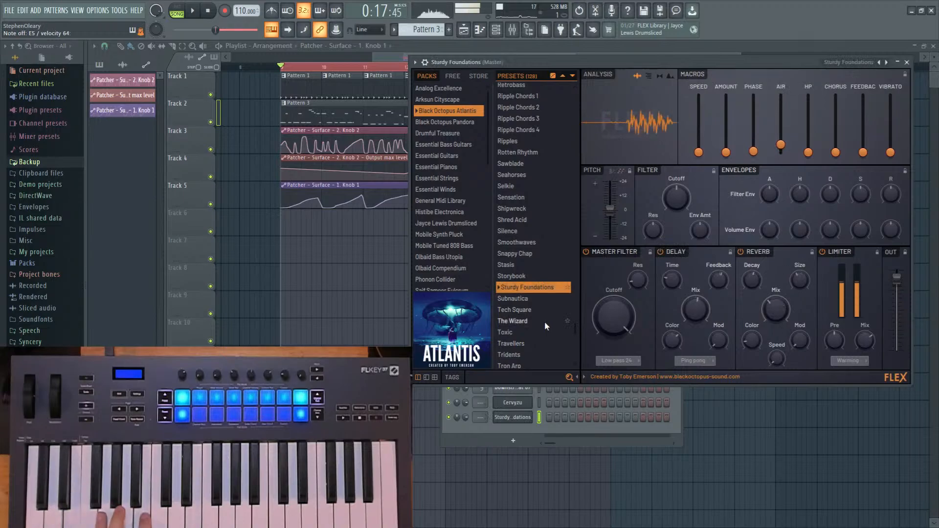
click(530, 332)
scroll(529, 333, down, 3)
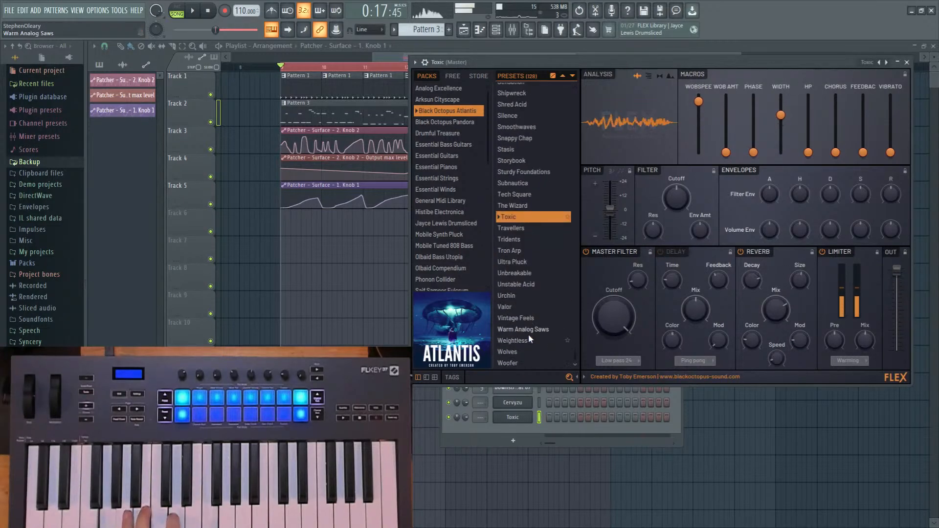
click(526, 230)
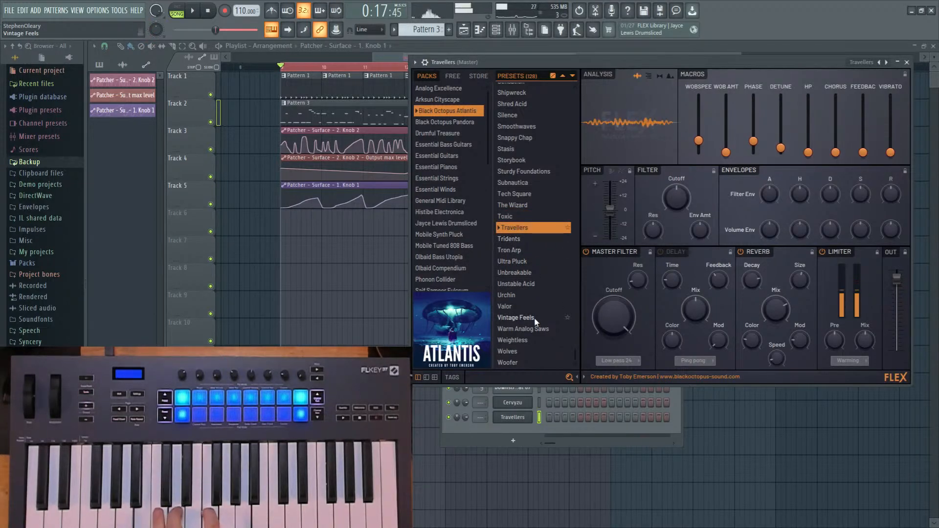
click(518, 351)
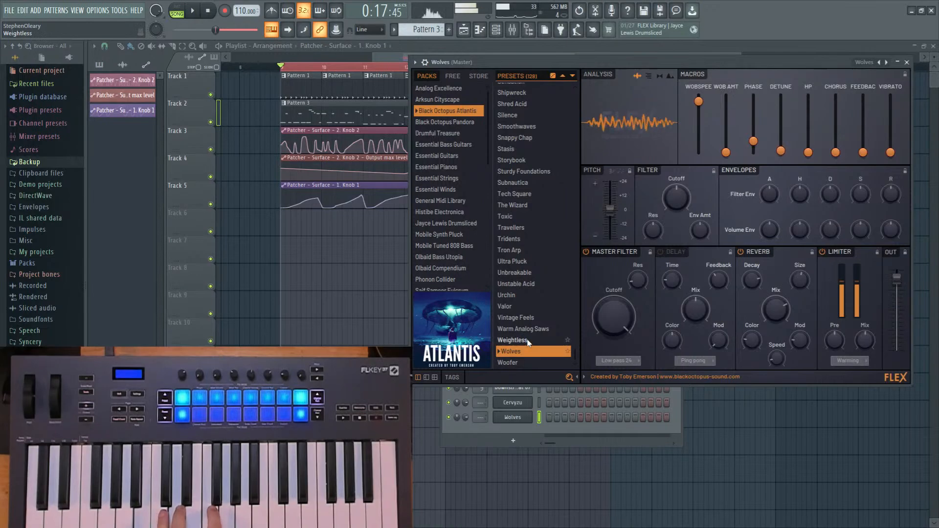
click(528, 341)
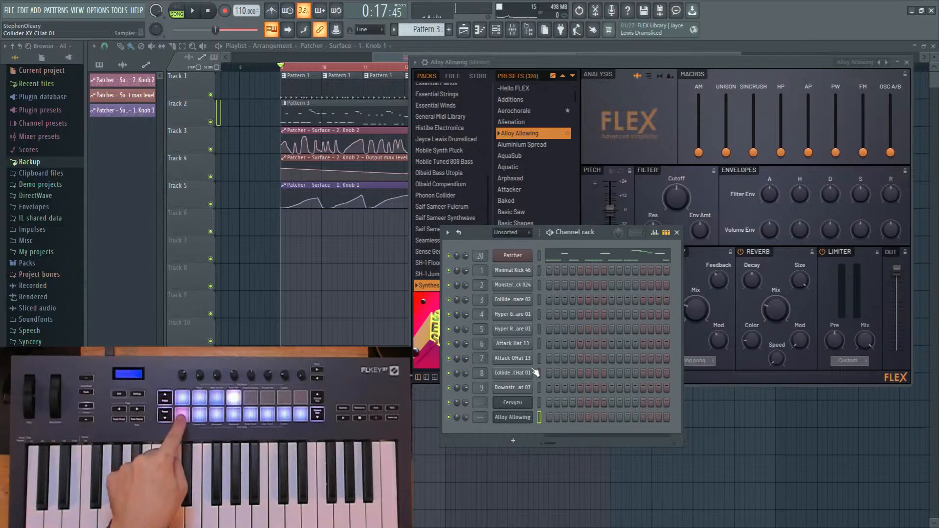
Change the color of the Hyper RagsToRiches Snare 01 channel to green.
right_click(529, 326)
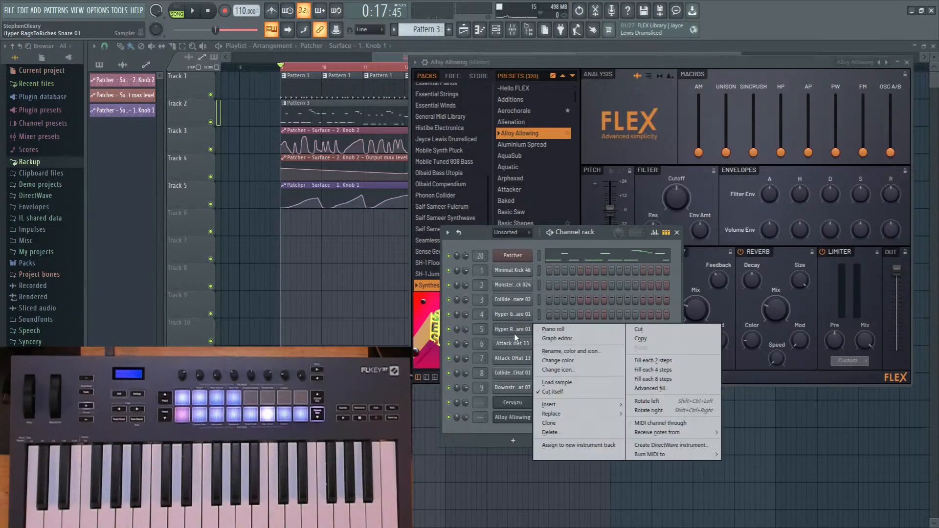
click(573, 372)
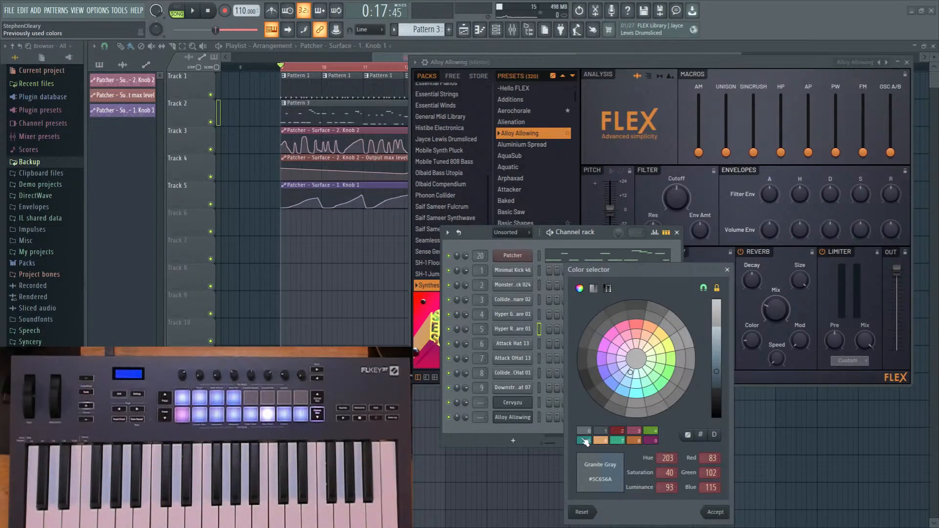
click(637, 328)
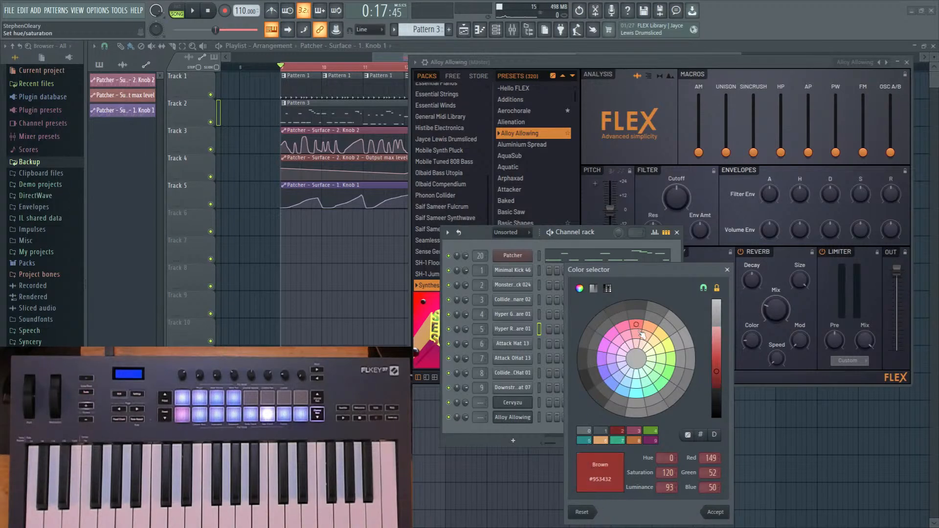
click(617, 357)
click(661, 368)
click(716, 513)
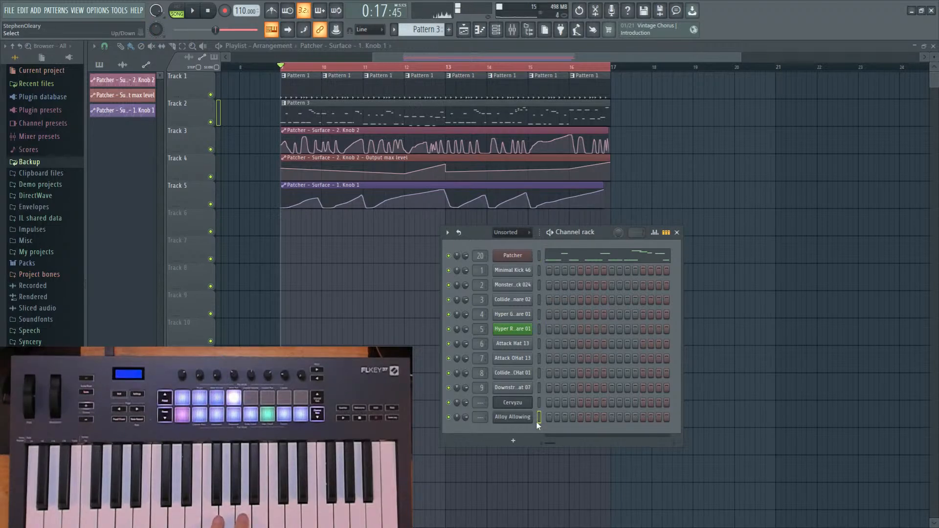
Load Brickwall from the Synthesizer Science pack in the last channel's FLEX and raise its master filter cutoff slightly.
click(520, 420)
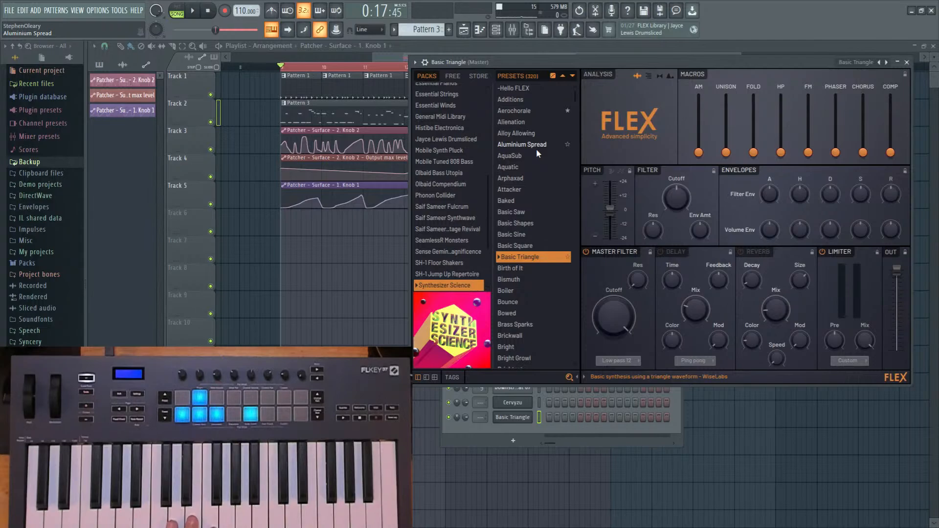
click(524, 268)
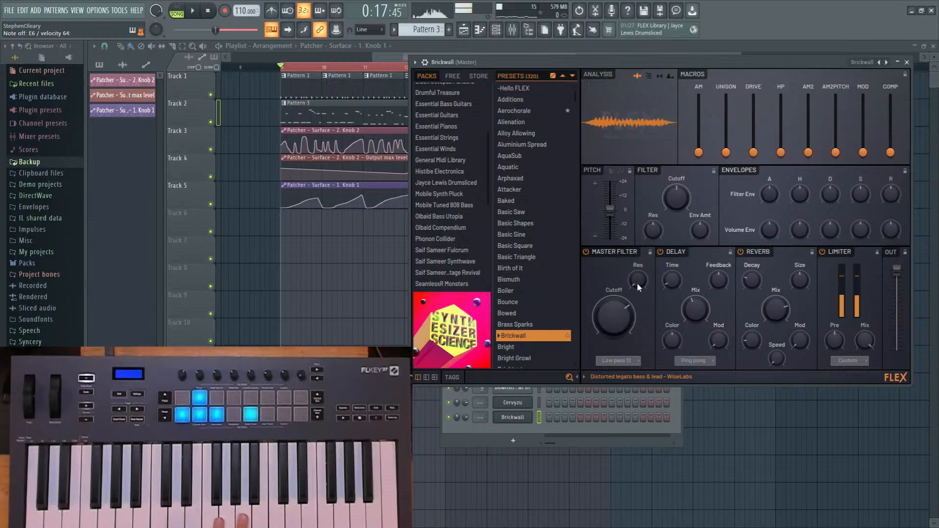
drag(615, 320, 614, 311)
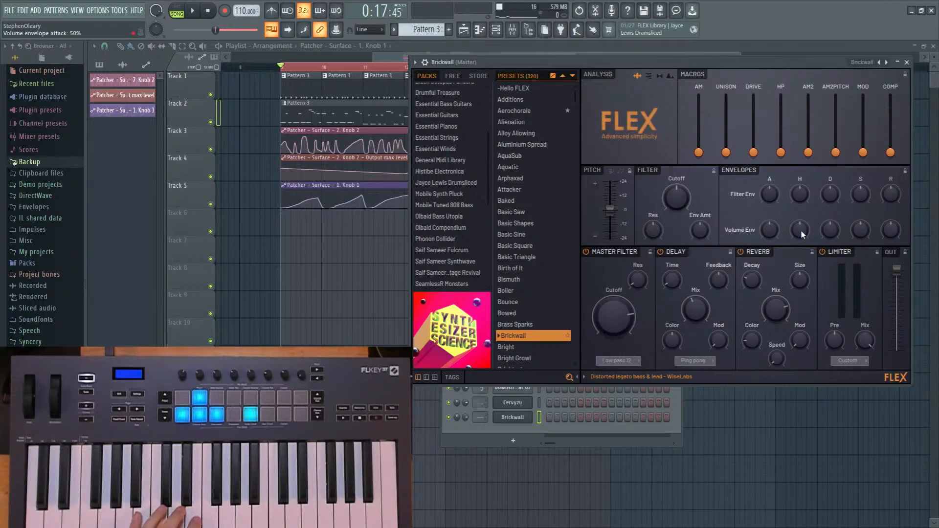
Route the Brickwall channel to mixer Insert 21 and lower that insert's volume fader.
click(512, 30)
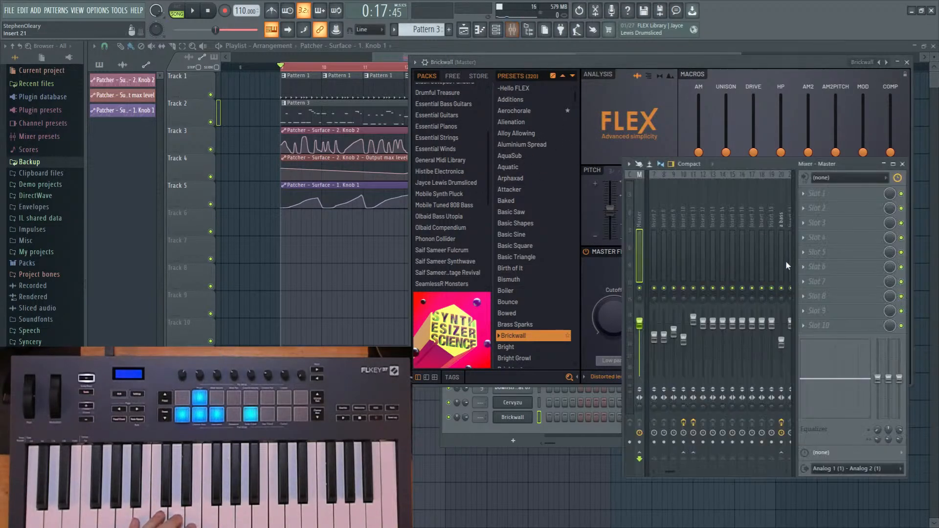
click(433, 65)
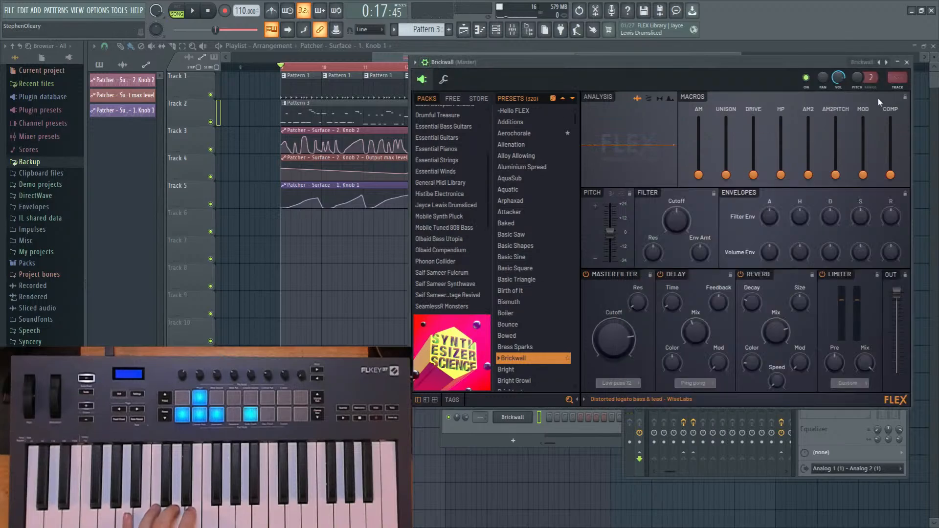
scroll(898, 79, down, 8)
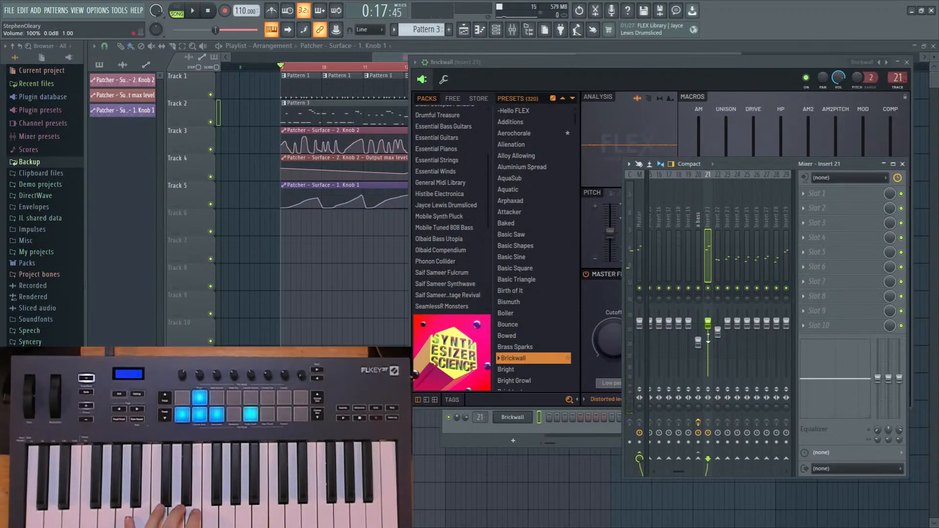
scroll(703, 234, up, 5)
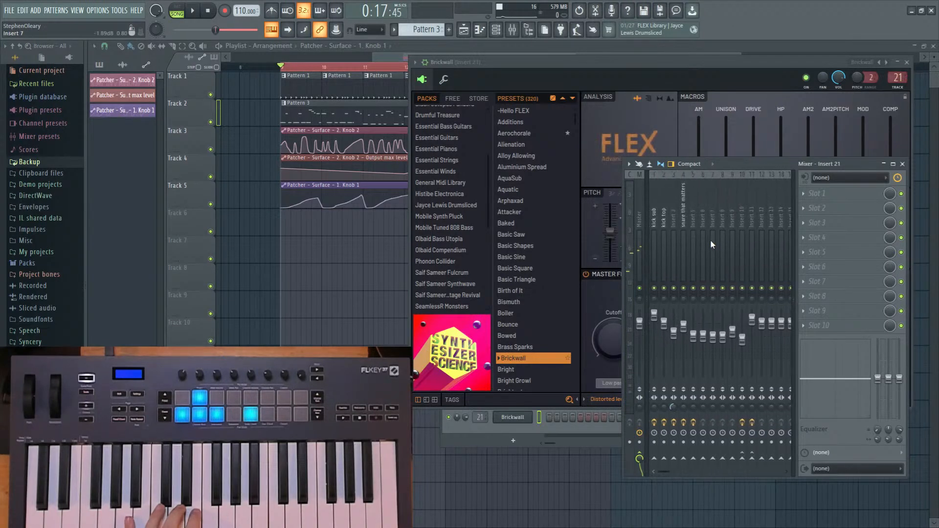
Sidechain the kick top mixer track to Insert 21.
click(665, 221)
scroll(718, 244, down, 5)
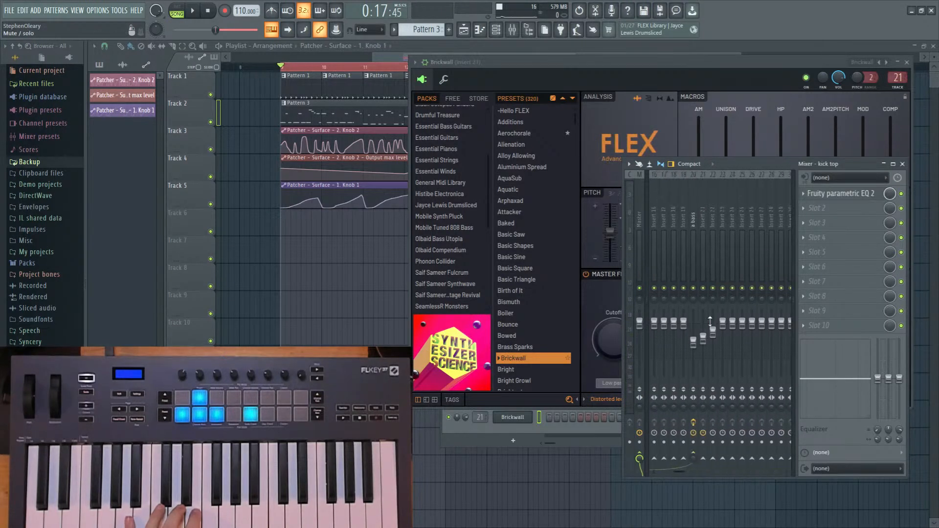
click(704, 425)
Add Fruity Limiter to Insert 21 in compressor mode with sidechain input 1, lower its threshold and raise its ratio, testing against playback.
click(827, 194)
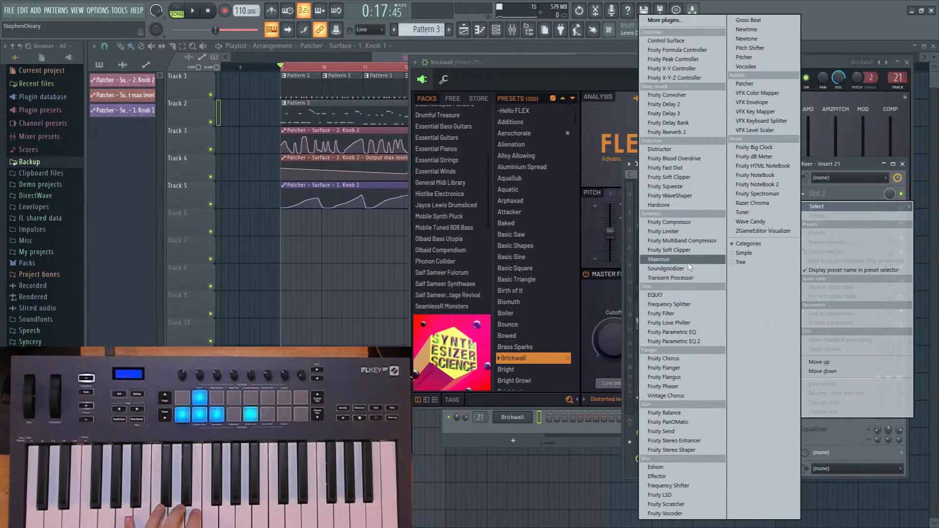
click(691, 235)
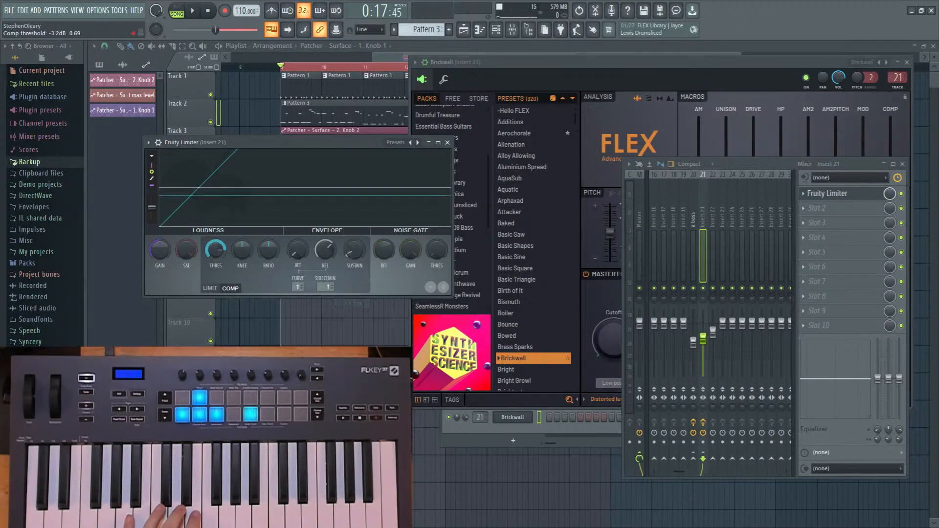
drag(274, 252, 273, 233)
drag(221, 251, 221, 267)
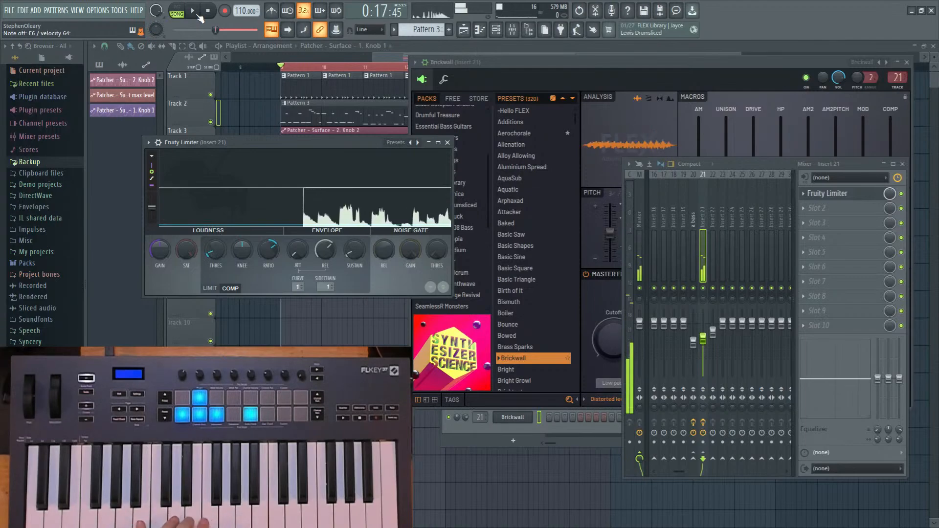
click(198, 15)
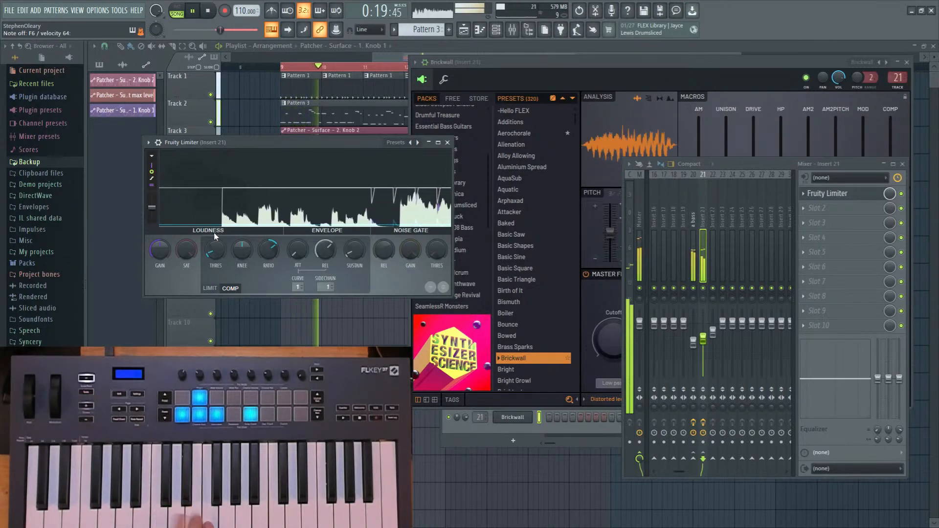
drag(269, 251, 269, 242)
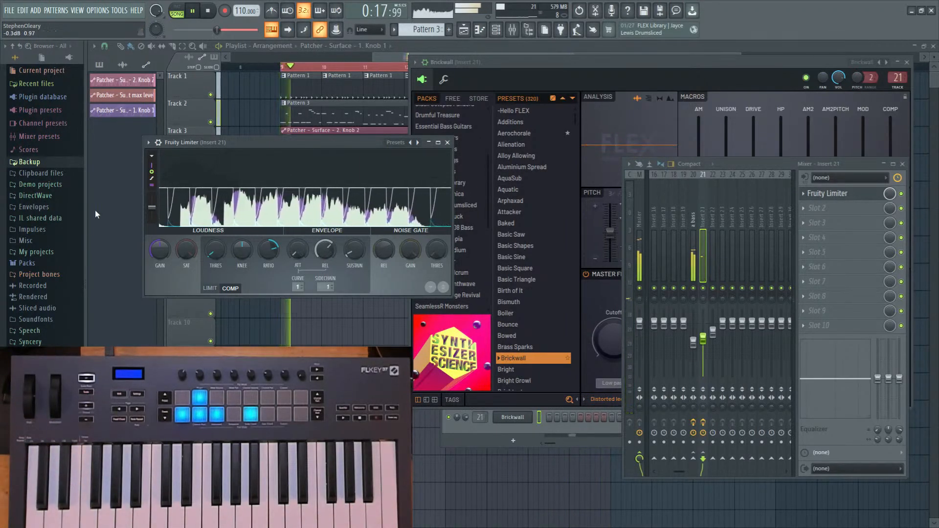
Play the arrangement from bar 9 to try the sidechained Brickwall sound over it, and stop playback.
click(224, 10)
key(Escape)
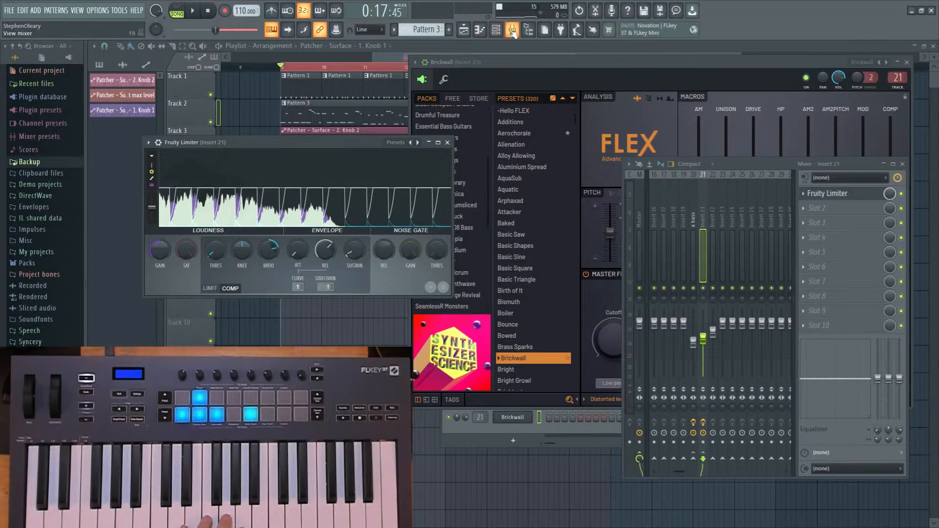
key(space)
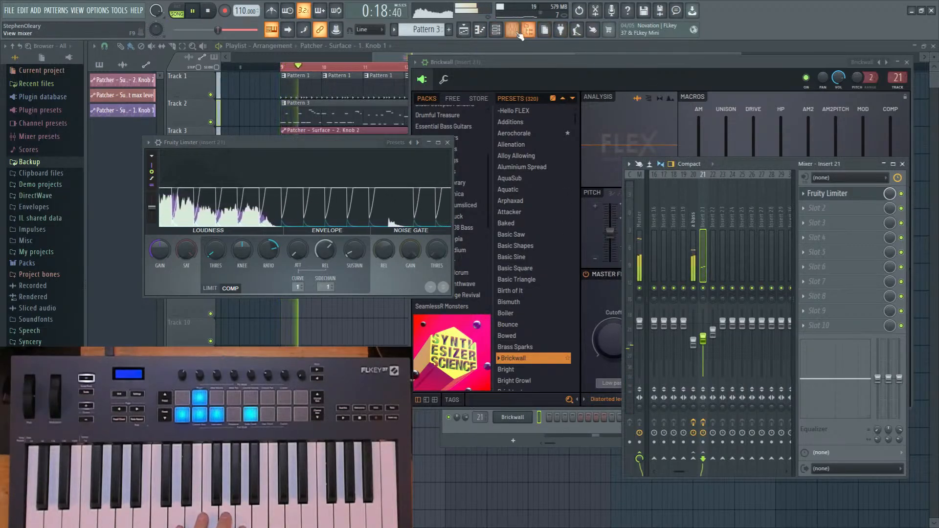
click(517, 33)
click(513, 32)
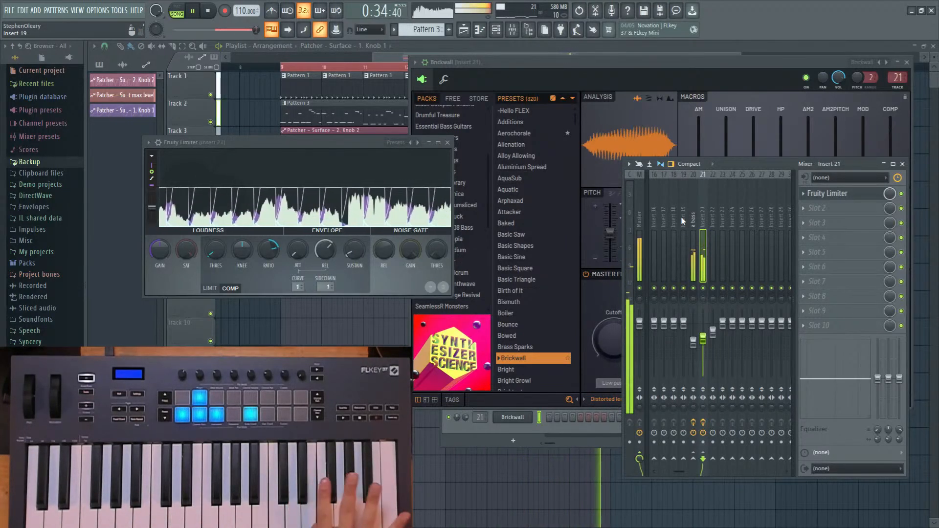
click(214, 30)
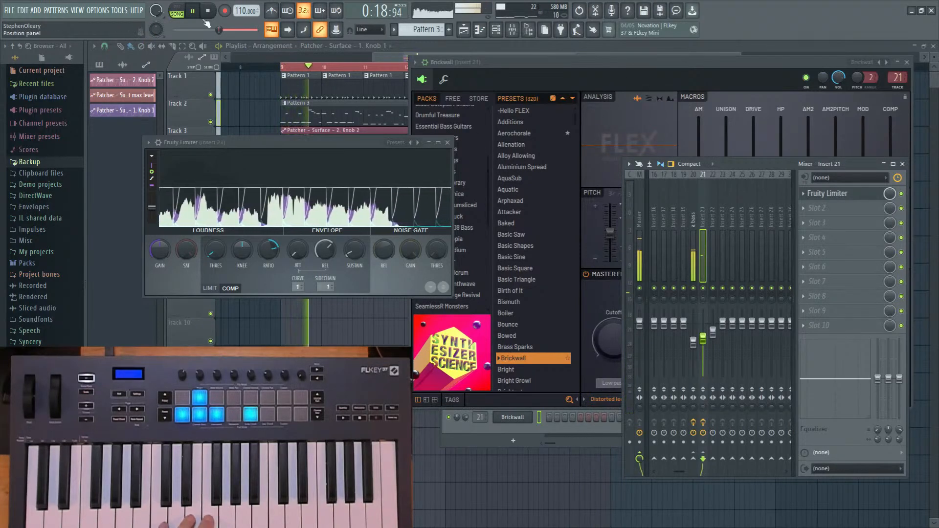
key(space)
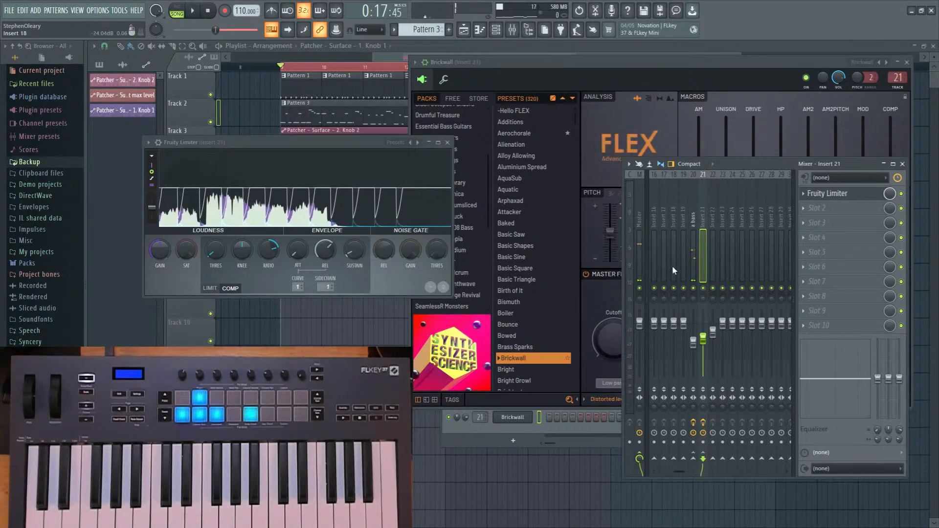
Start playback, open the Patcher channel and check the audio output options of its To FL Studio node.
click(495, 30)
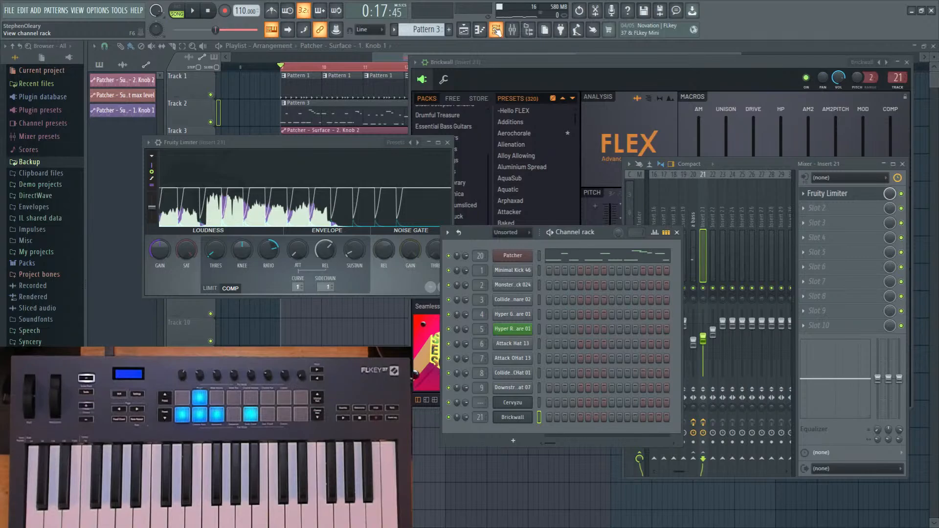
click(496, 31)
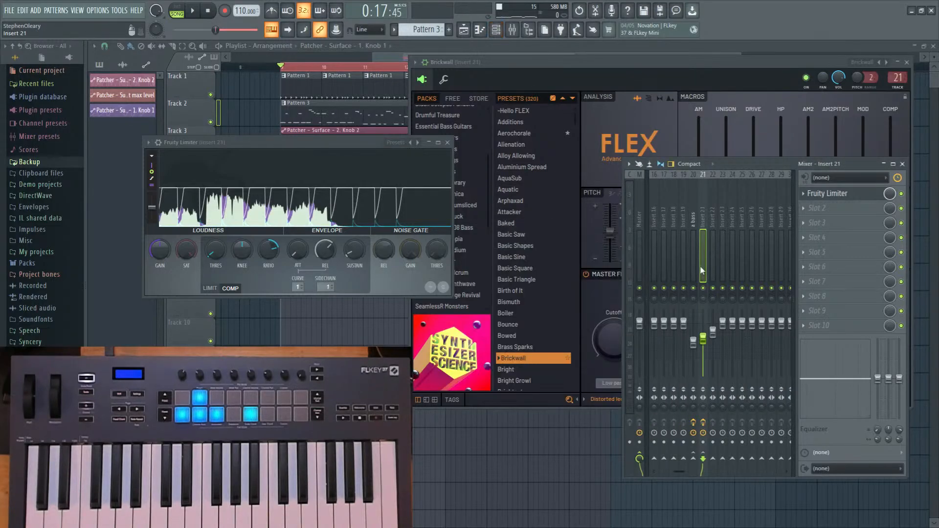
click(193, 11)
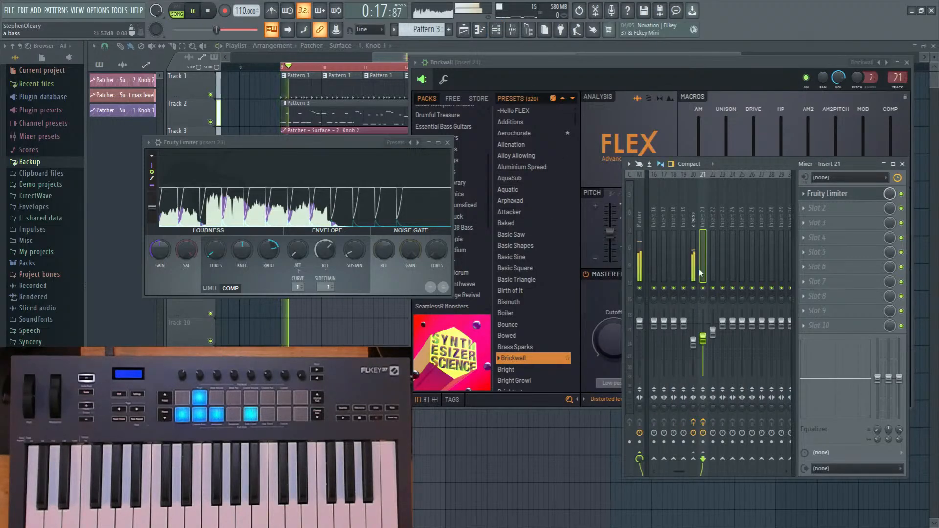
click(496, 31)
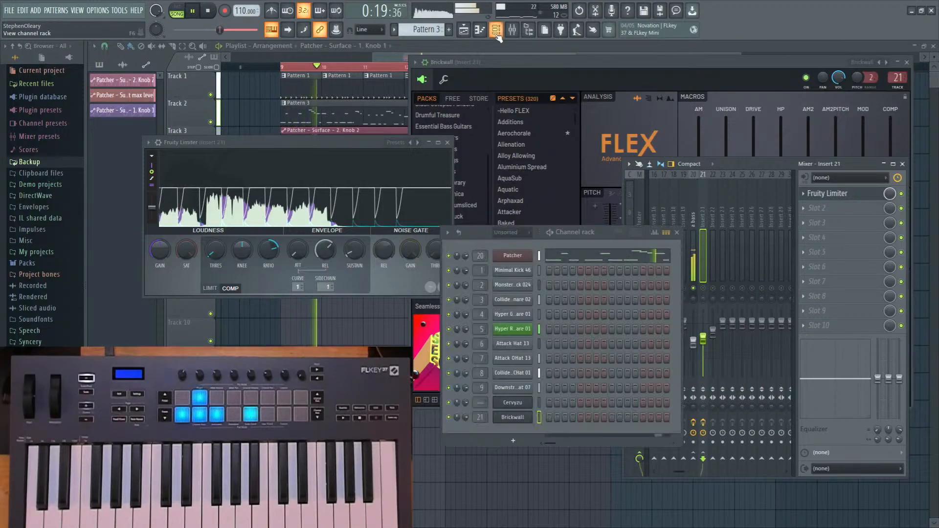
click(512, 255)
right_click(704, 288)
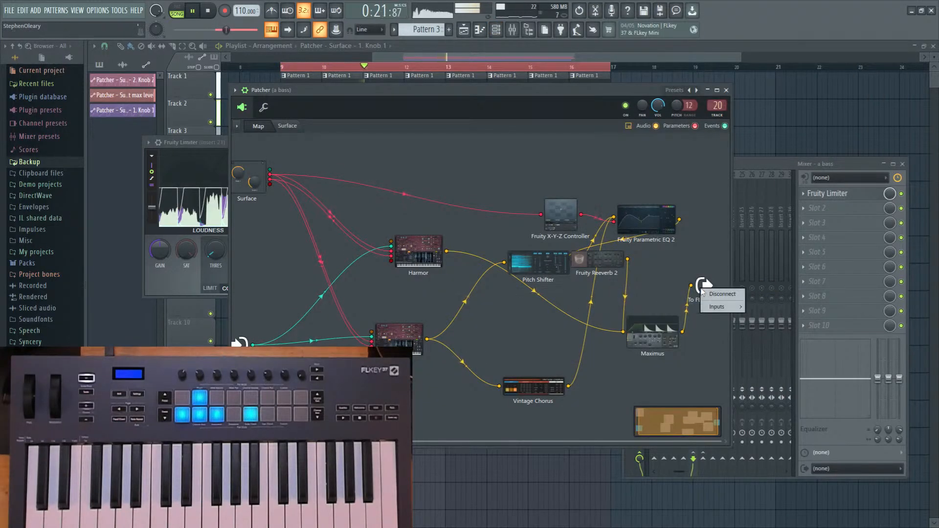
mouse_move(718, 306)
mouse_move(763, 307)
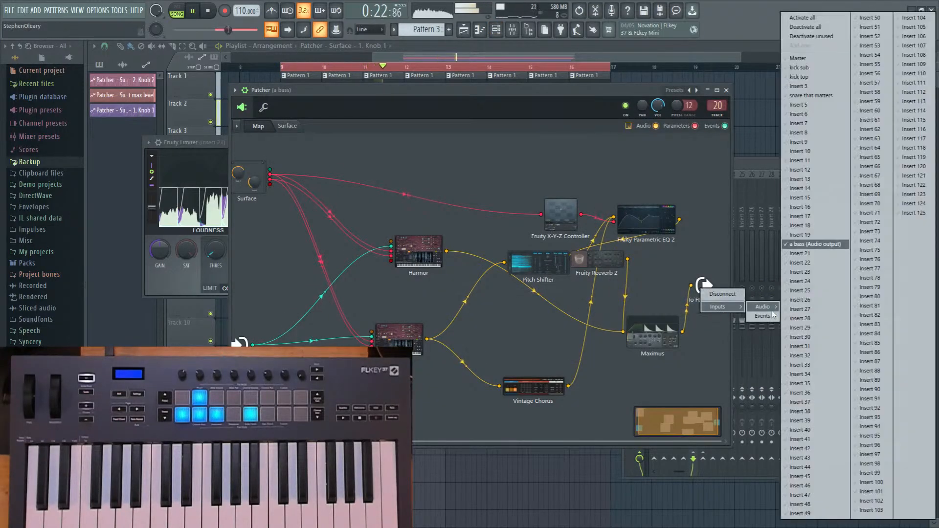
click(802, 254)
Move the a bass mixer track to position 22 and solo it.
click(769, 166)
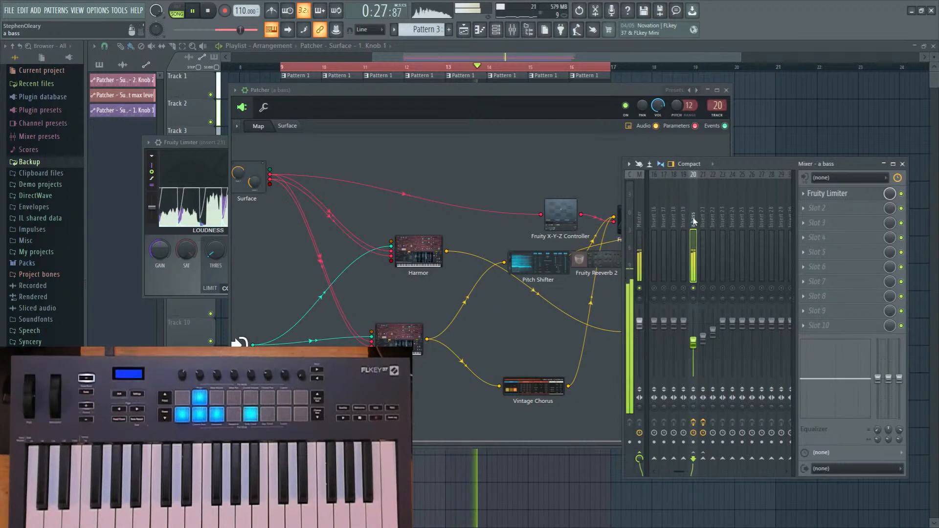
key(alt+Right)
key(alt+Right)
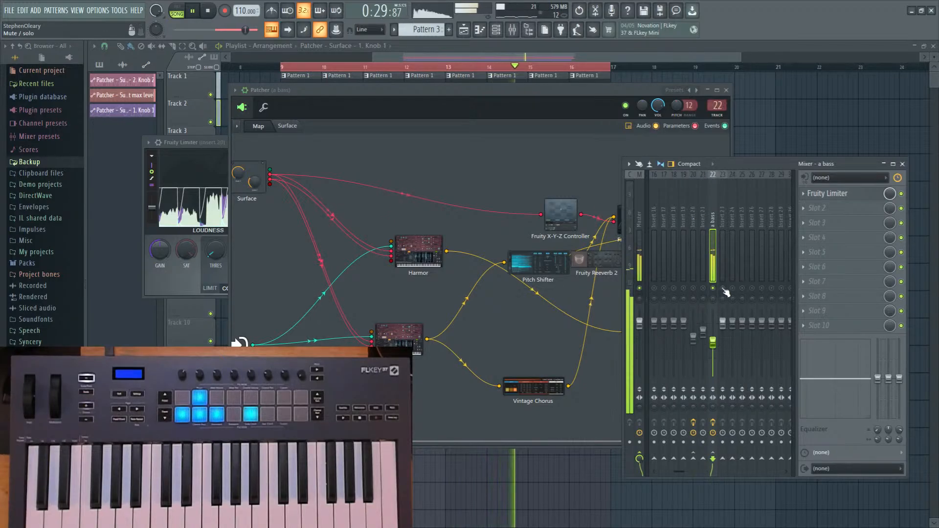
Enable Insert 23 as an extra audio output on Patcher's To FL Studio node and add a new Harmor to the map.
click(569, 163)
right_click(704, 285)
mouse_move(735, 310)
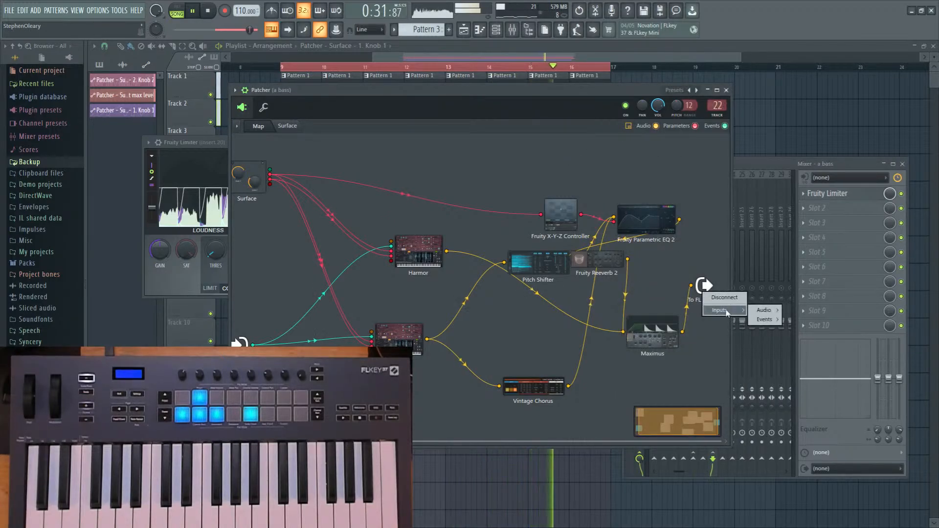
mouse_move(767, 311)
click(813, 271)
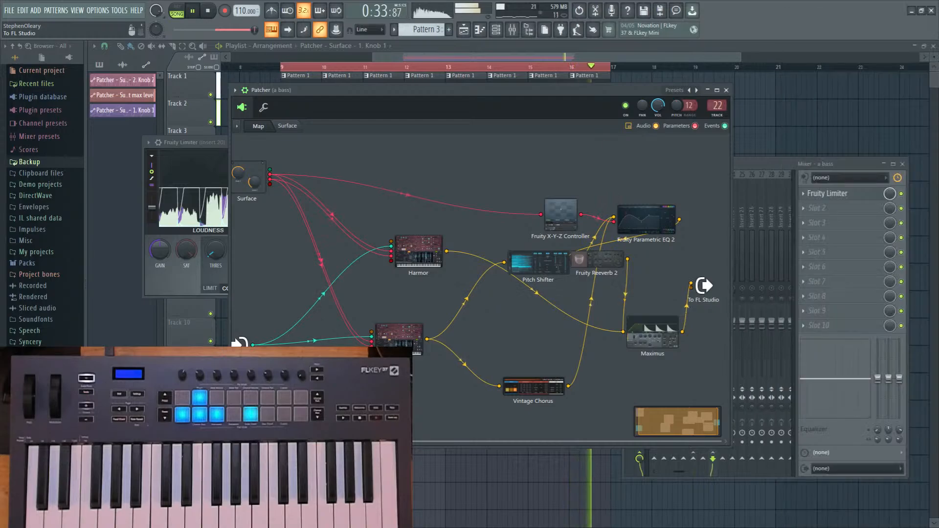
key(F8)
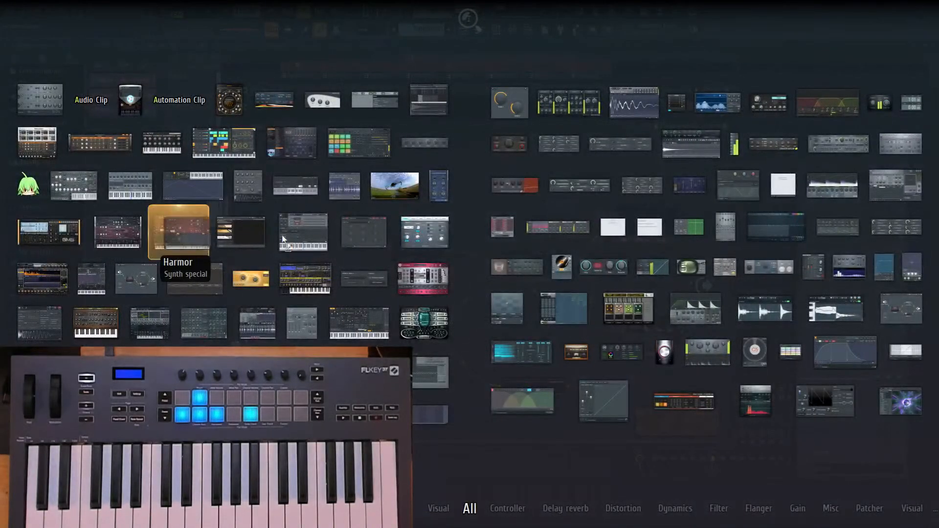
drag(180, 220, 507, 195)
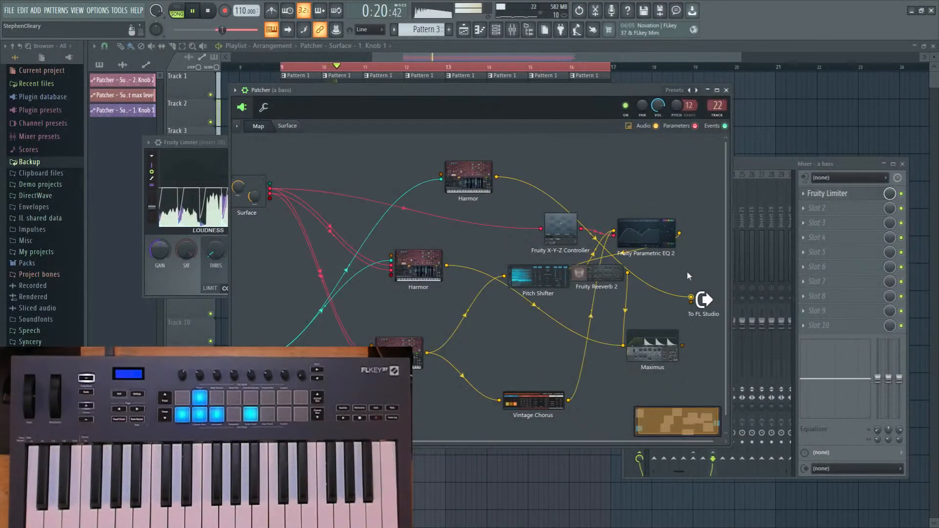
Try disconnecting the new Harmor's output, routing Maximus to the Insert 23 output and lowering Insert 23's fader.
right_click(691, 297)
drag(682, 345, 691, 303)
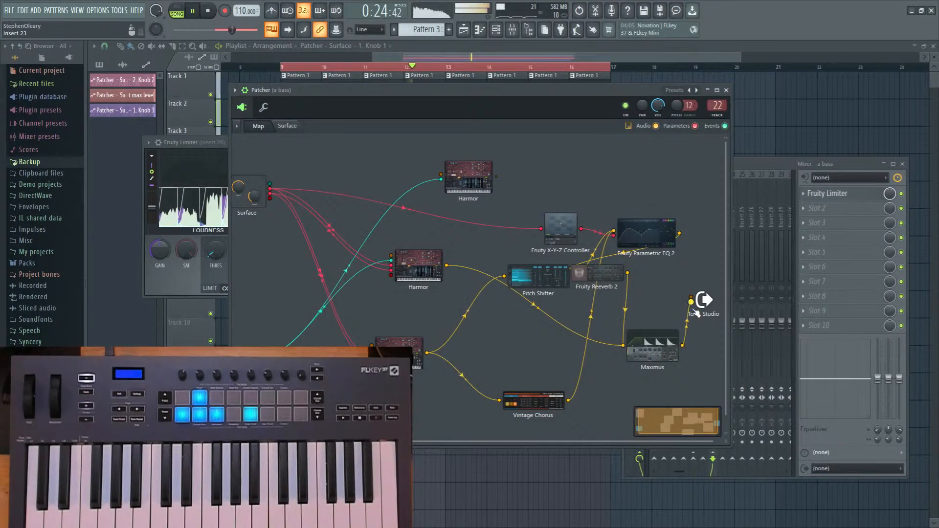
click(770, 161)
key(space)
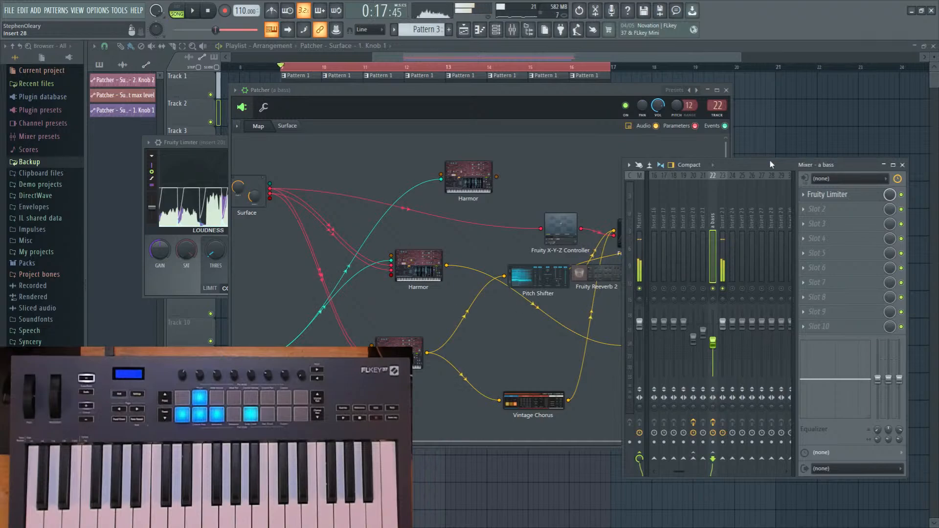
drag(725, 168, 836, 132)
drag(812, 295, 812, 303)
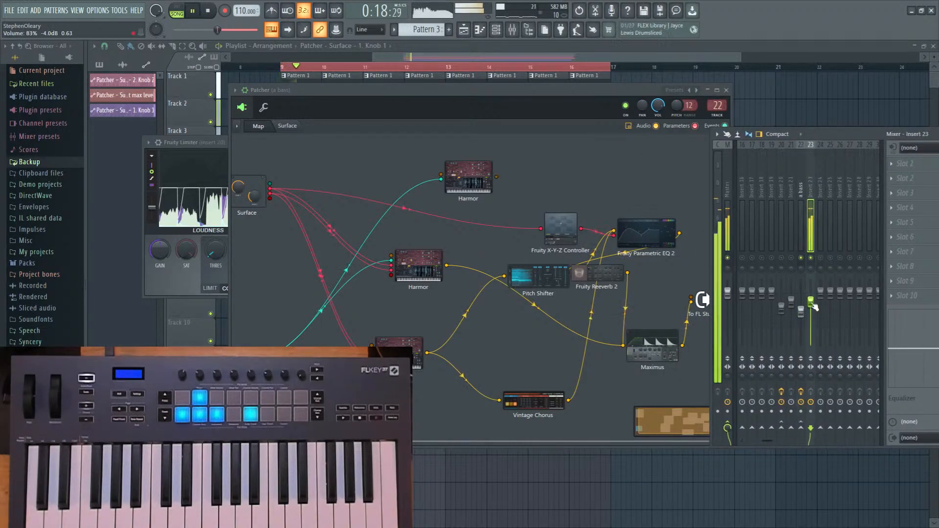
Route Maximus back to the a bass output and connect the new Harmor to the Insert 23 output.
click(700, 302)
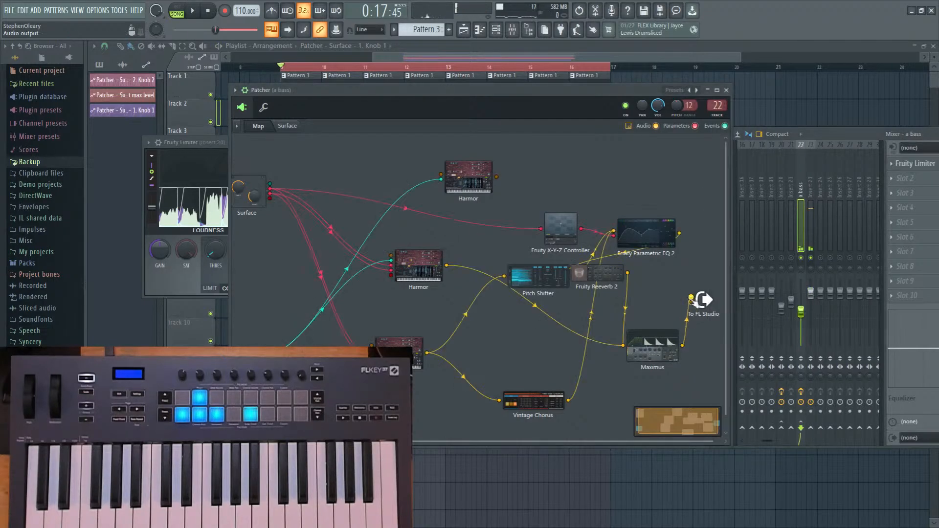
click(811, 292)
drag(497, 177, 690, 301)
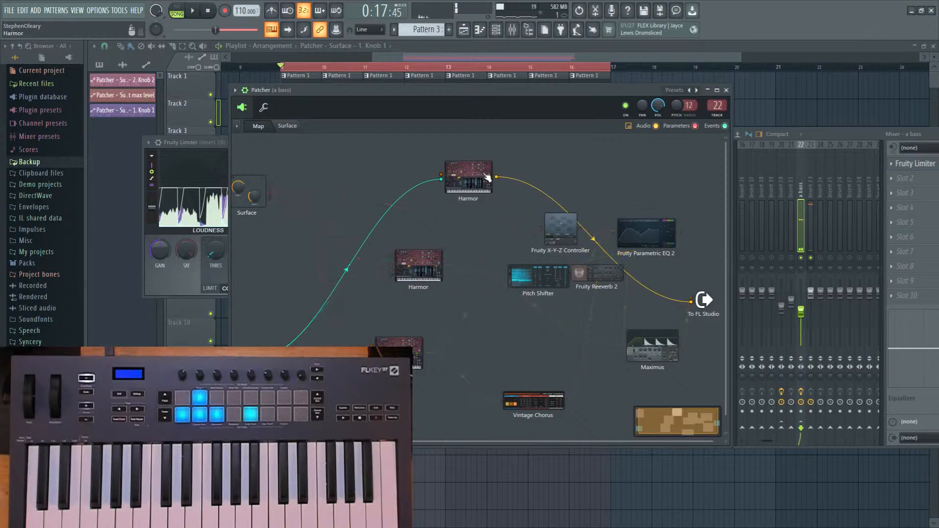
Open the new Harmor, expand its visual feedback display, examine its advanced settings during playback, and close it.
double_click(487, 177)
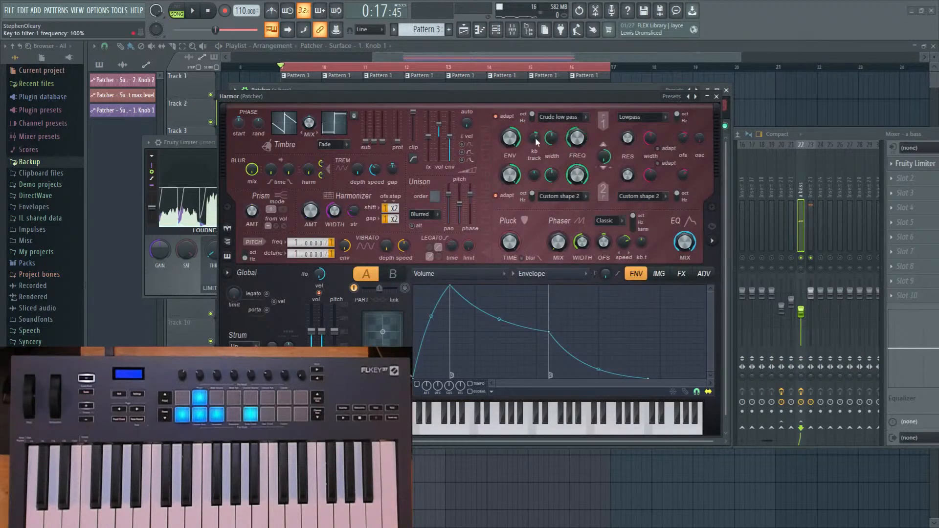
click(718, 248)
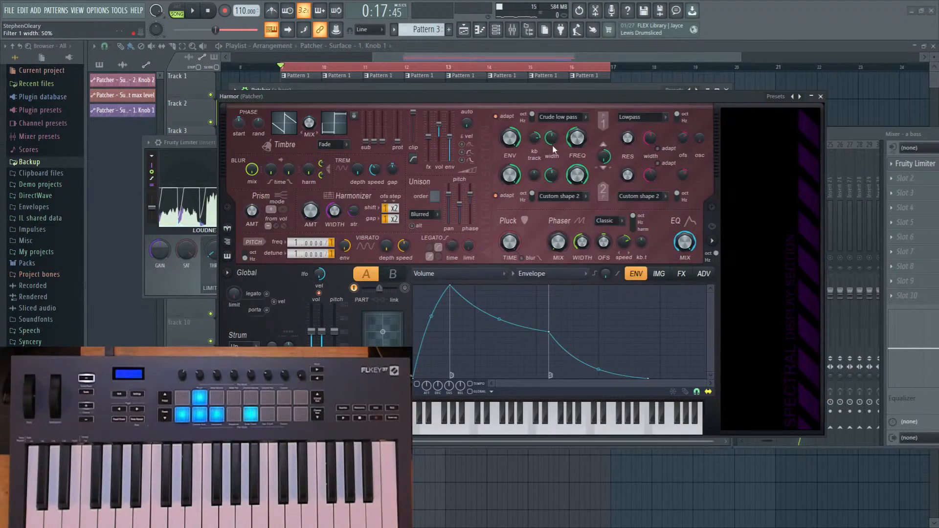
key(space)
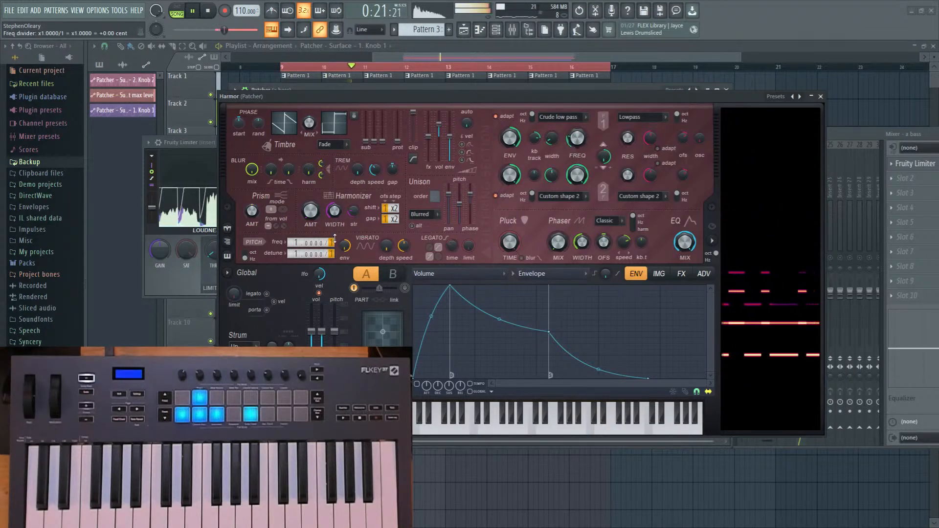
click(705, 276)
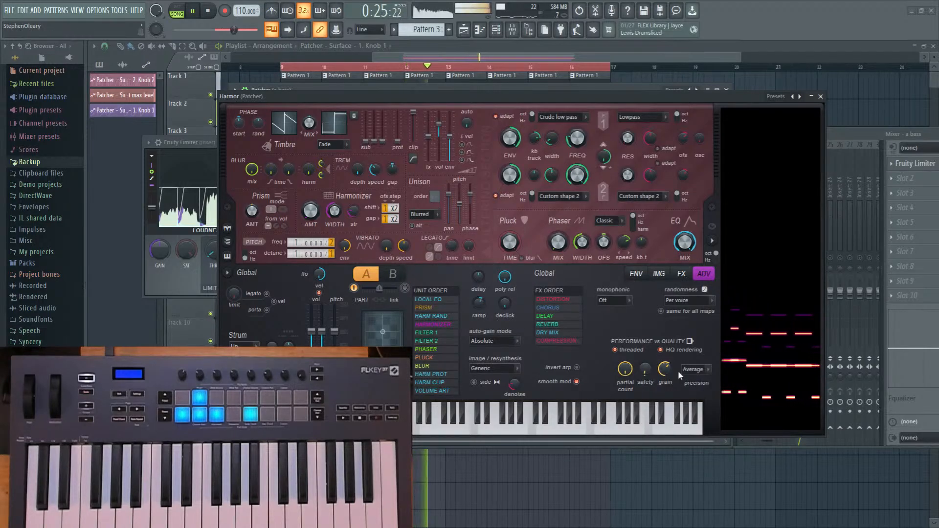
click(820, 96)
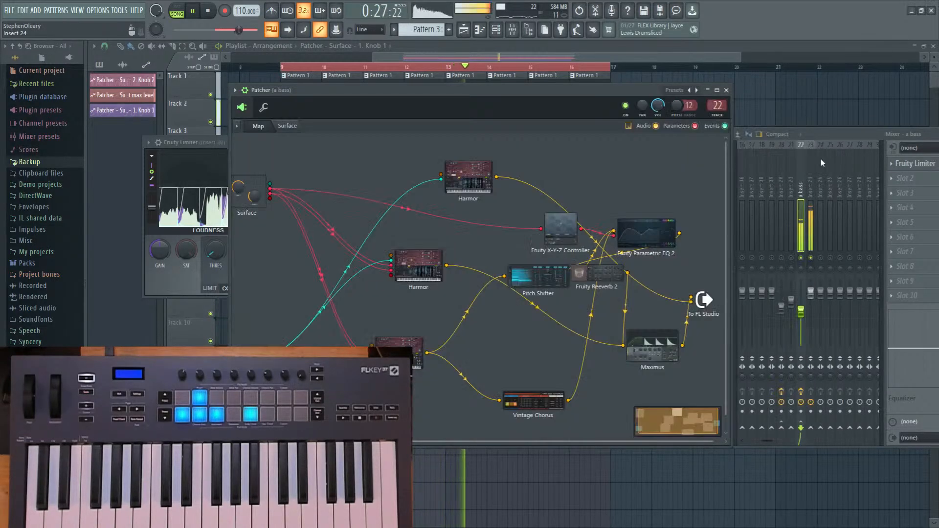
Lower Insert 23's volume fader and add Fruity Limiter in compressor mode to that insert.
drag(810, 291, 814, 308)
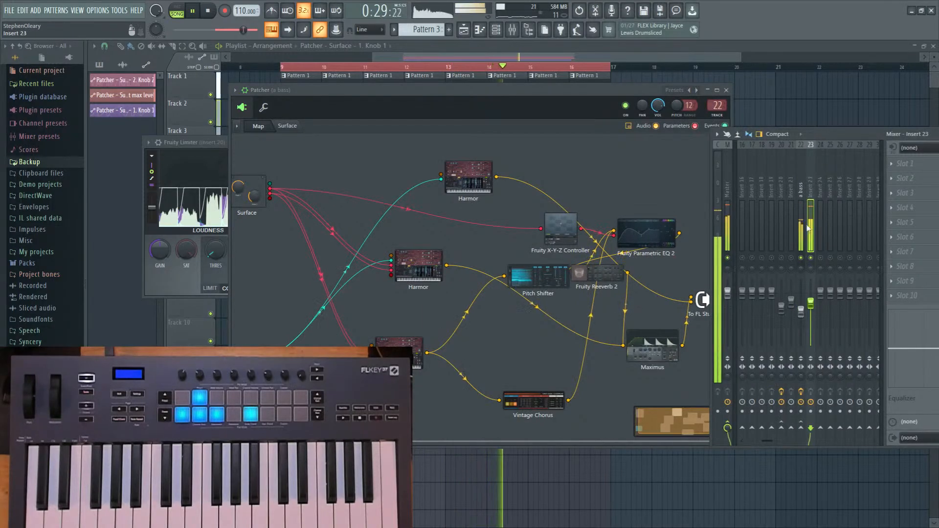
click(914, 173)
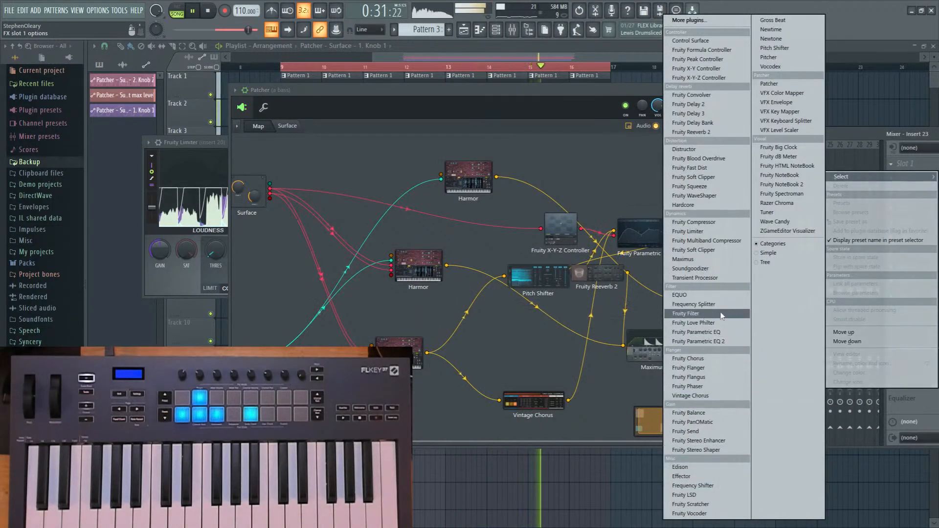
click(718, 231)
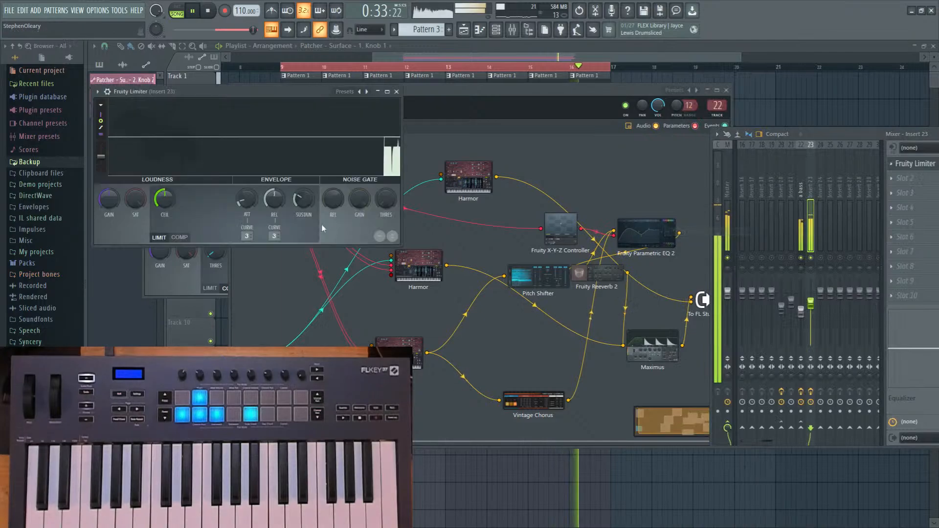
click(181, 237)
key(space)
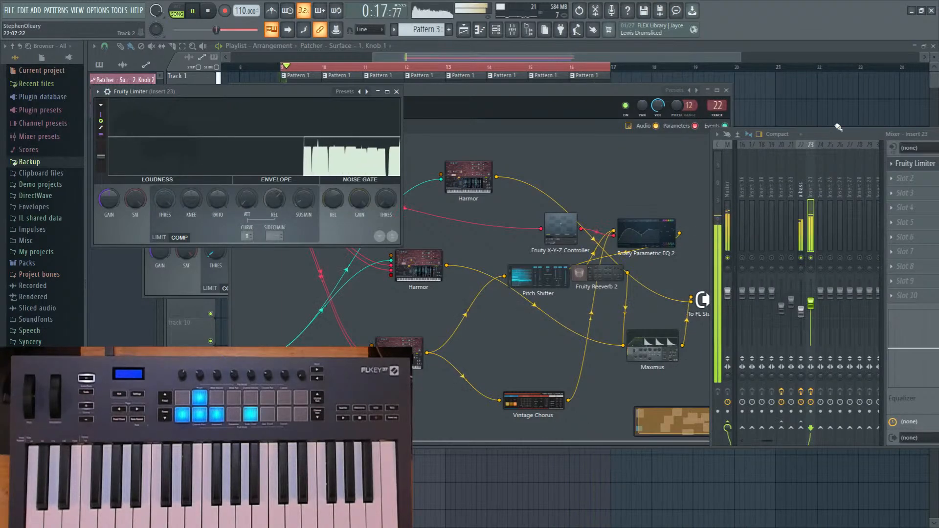
Sidechain the kick top mixer track to Insert 23 and bring the whole mixer window into view.
scroll(810, 170, up, 5)
click(760, 196)
click(752, 198)
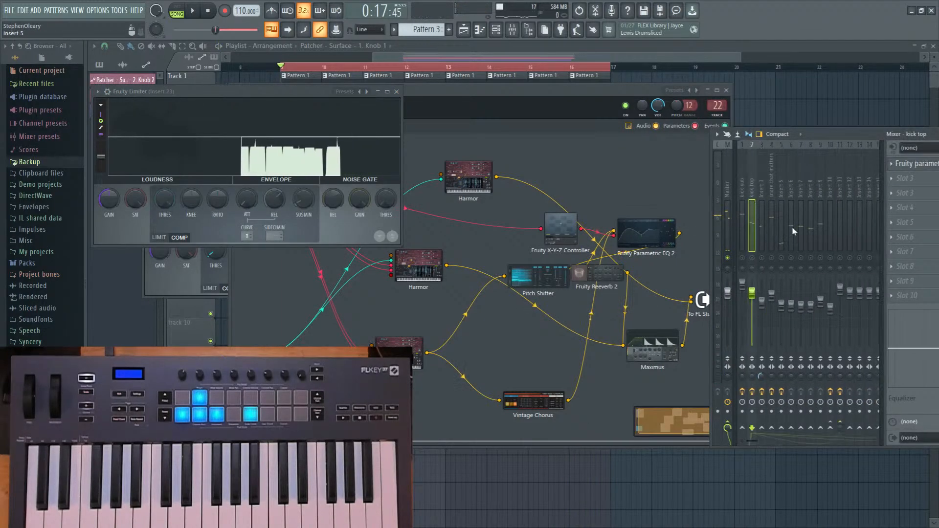
scroll(802, 235, down, 3)
scroll(869, 290, down, 2)
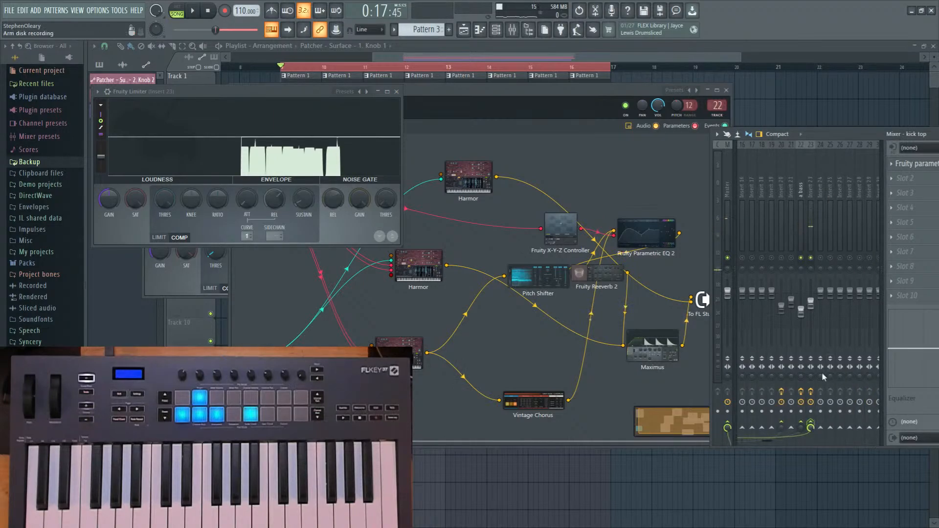
drag(837, 139, 765, 142)
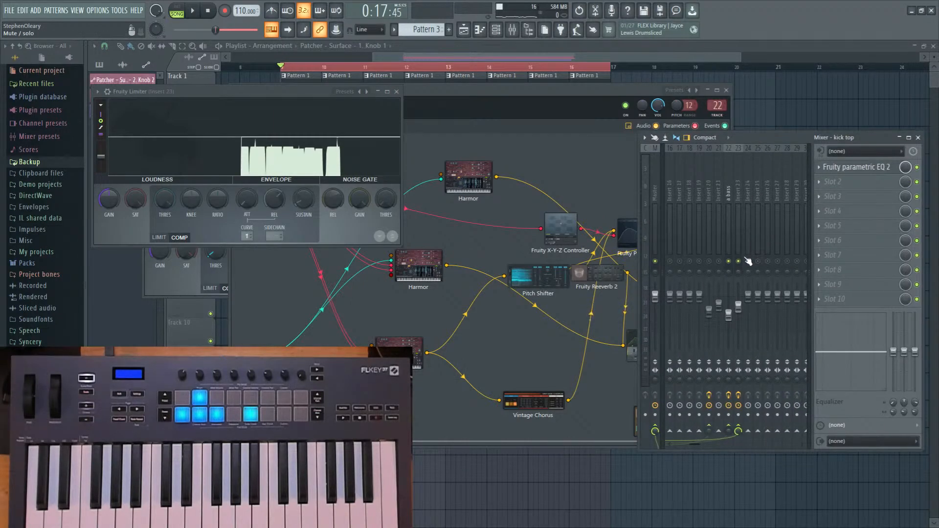
Add Fruity Parametric EQ 2 to Insert 23's second slot and set band 7 as a low pass at about 647 Hz.
click(851, 183)
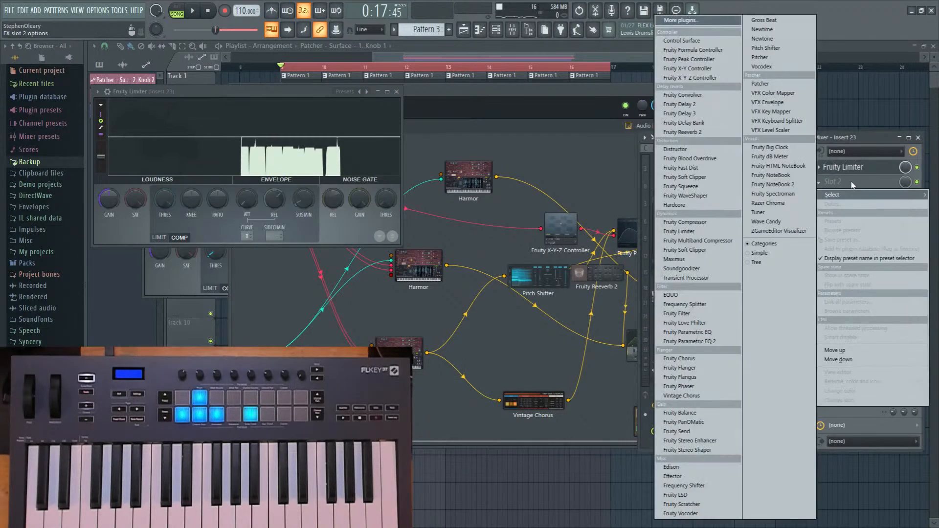
click(720, 345)
click(364, 222)
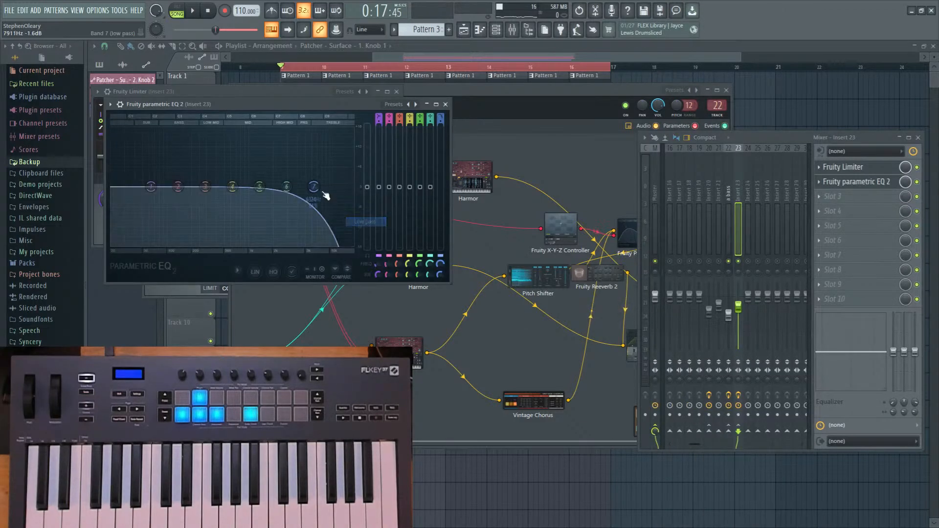
drag(320, 197, 239, 198)
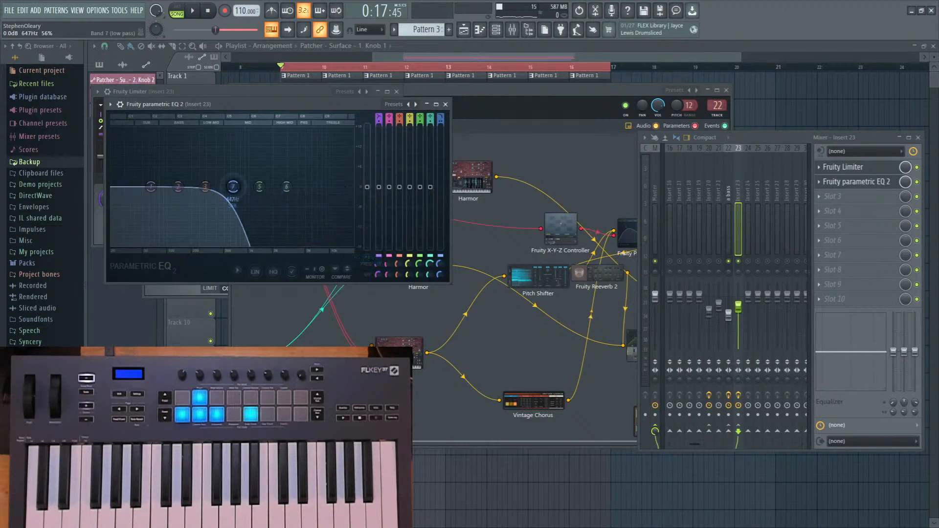
Set Insert 23's Fruity Limiter to sidechain input 1, threshold about -28.5 dB and a higher ratio, and unsolo the mixer tracks during playback.
click(854, 170)
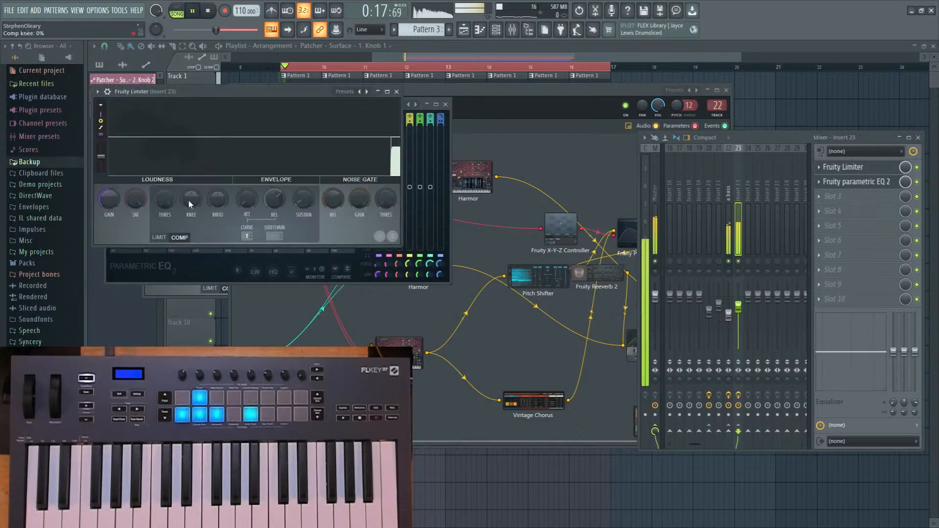
drag(165, 199, 167, 203)
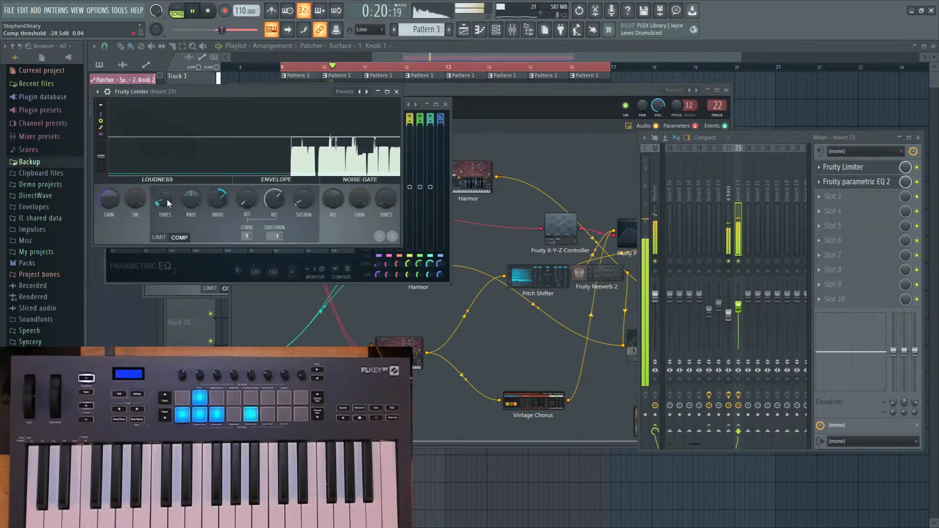
right_click(759, 262)
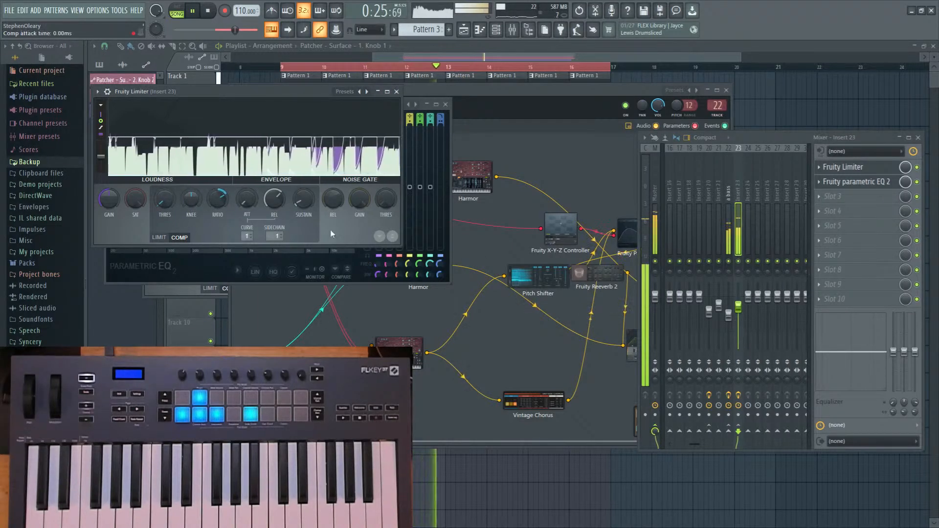
Set Insert 23's volume to about 59% and add Fruity Parametric EQ 2 to the a bass insert's second slot.
drag(738, 307, 739, 318)
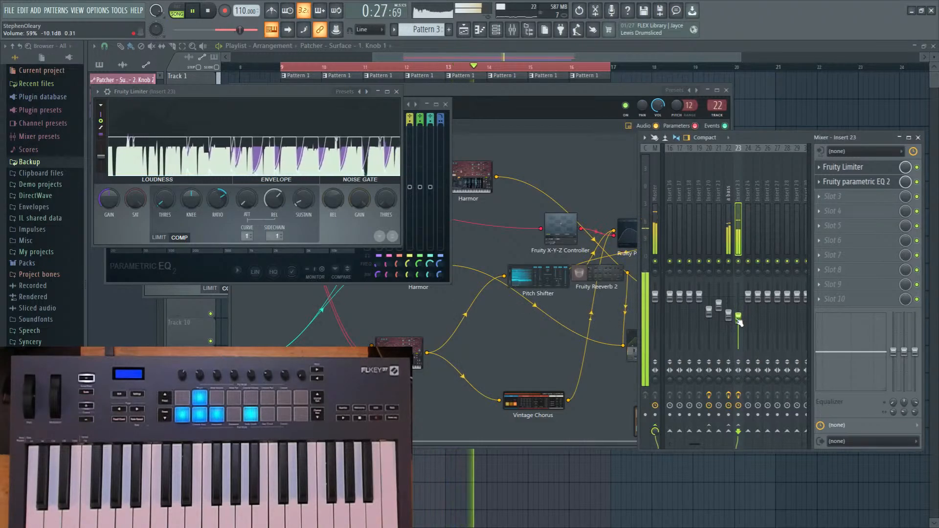
click(729, 231)
key(space)
click(819, 181)
mouse_move(833, 195)
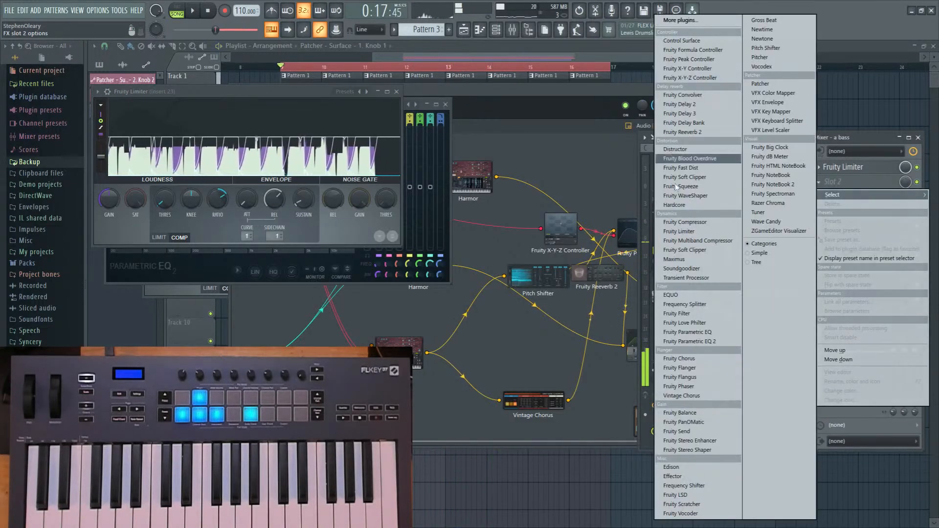
click(690, 341)
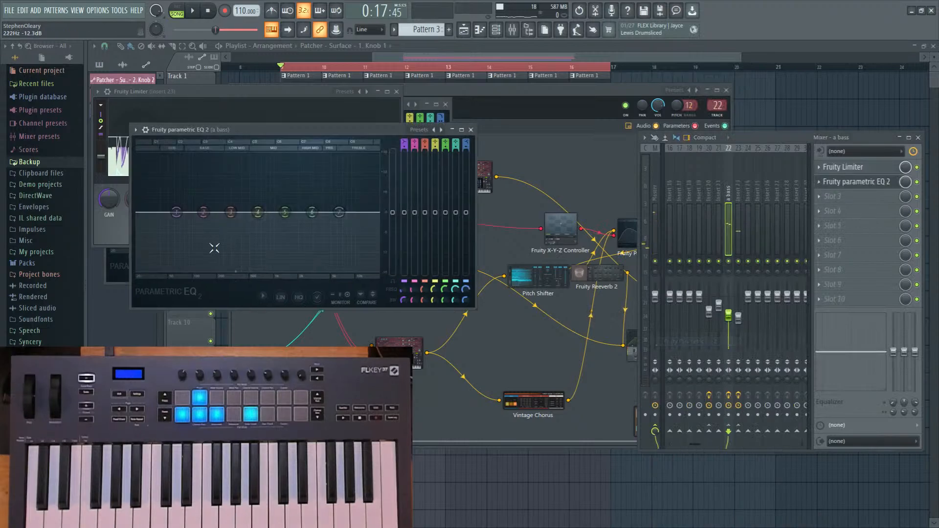
Make band 1 of the a bass EQ a steep high pass and raise its cutoff frequency during playback.
click(224, 265)
key(space)
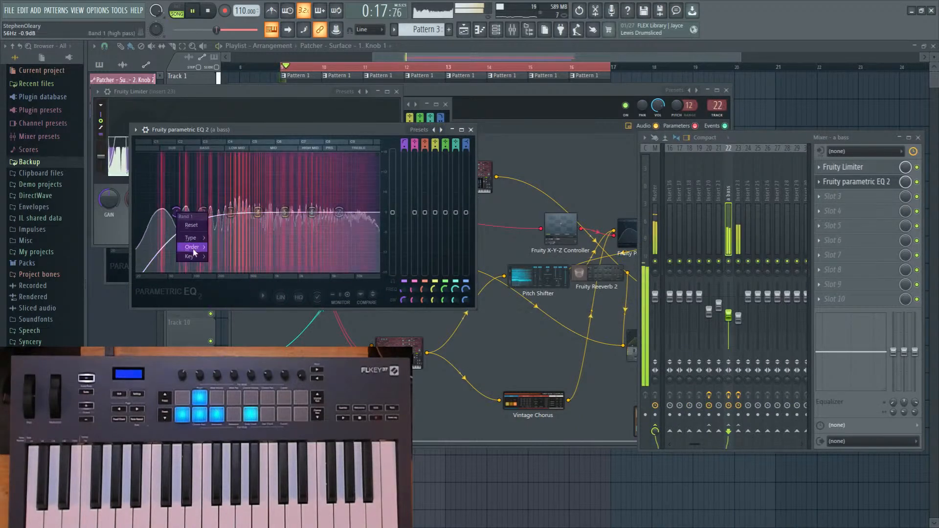
drag(177, 212, 198, 212)
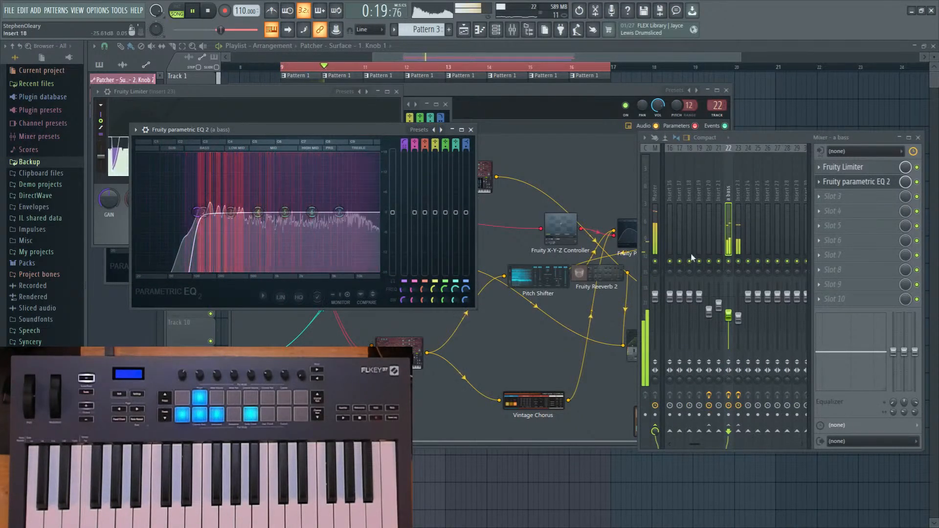
Open Insert 23's parametric EQ and arrange it below the a bass EQ so both curves are visible.
click(736, 316)
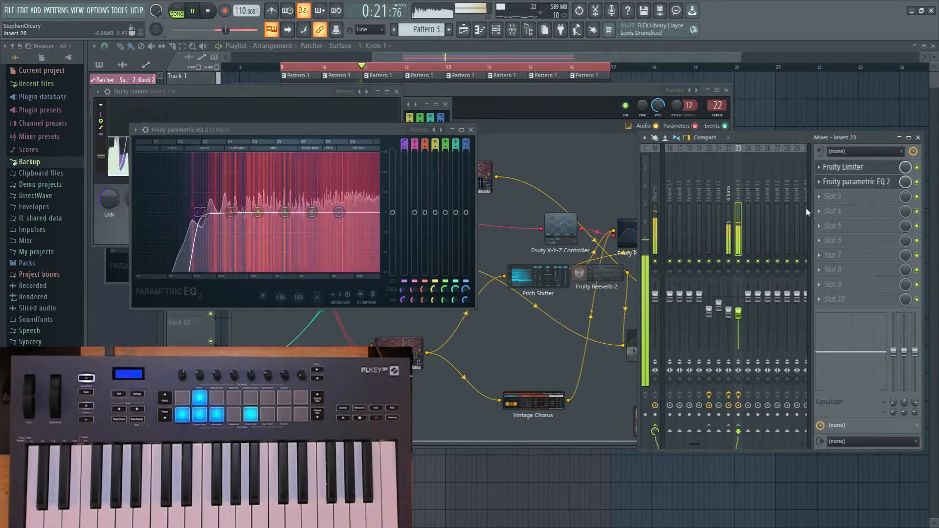
click(843, 188)
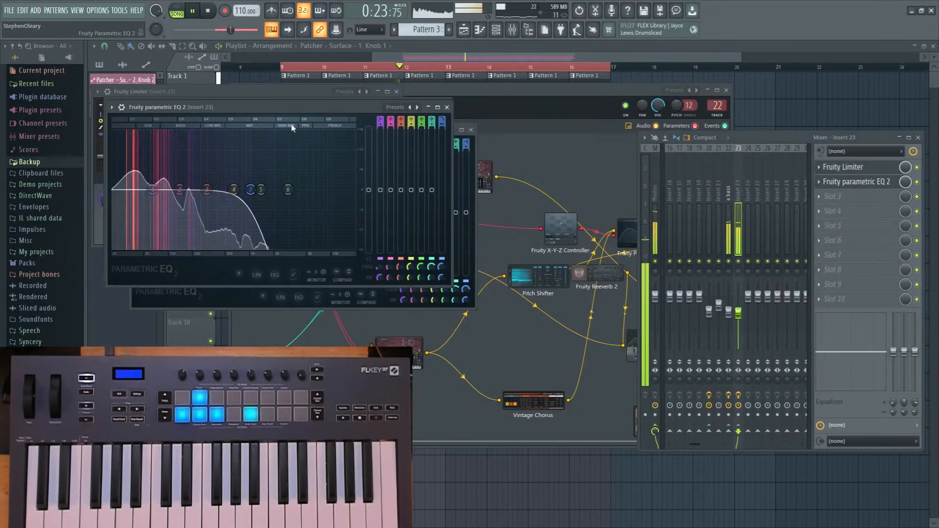
drag(284, 107, 304, 236)
click(276, 129)
drag(275, 129, 276, 102)
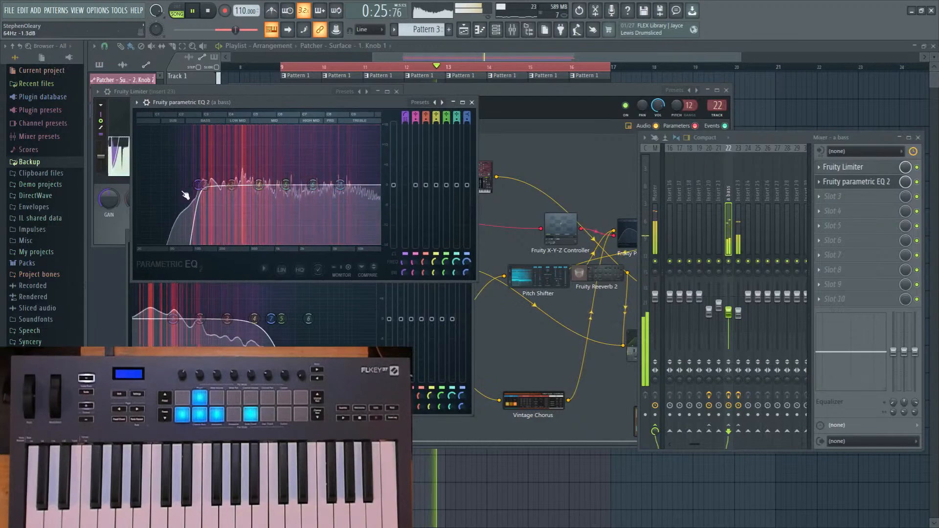
Give the a bass EQ's band 1 high pass a gentler slope and raise its cutoff slightly.
right_click(201, 182)
mouse_move(219, 225)
click(240, 247)
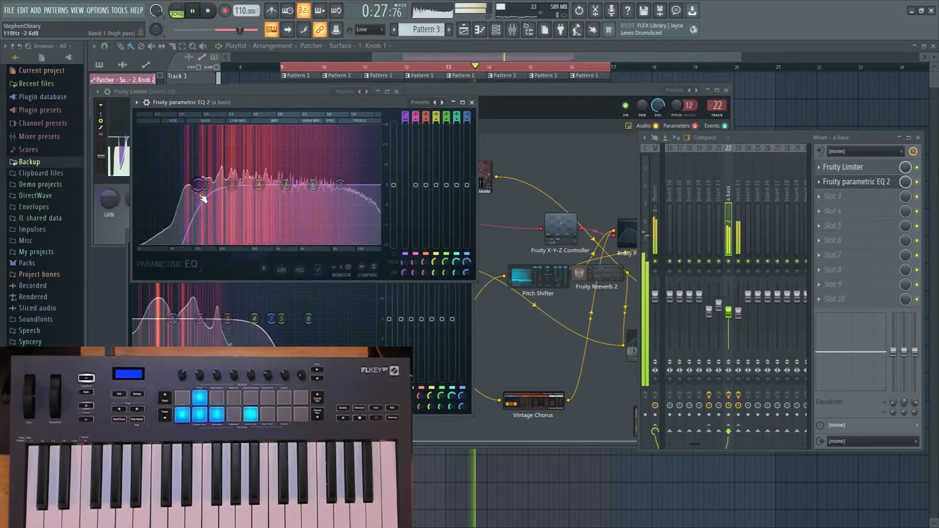
drag(203, 185, 212, 185)
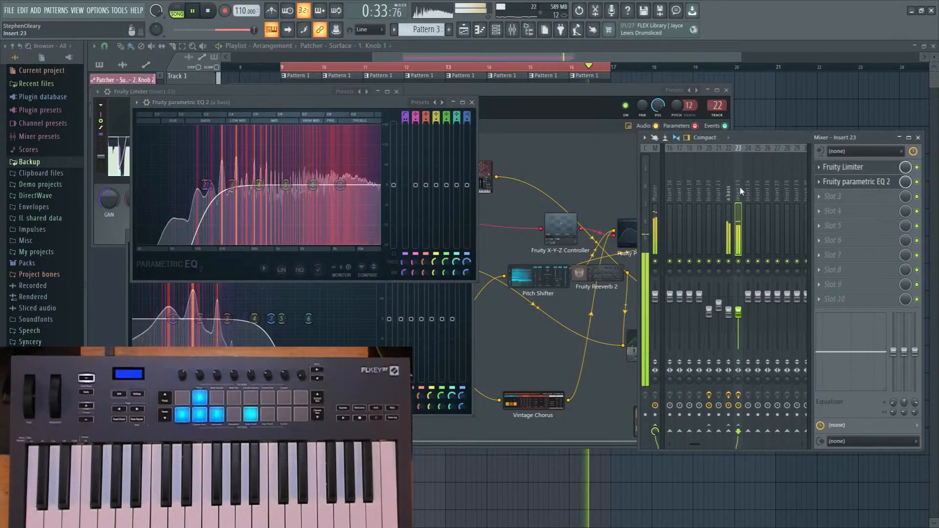
Set band 7 of the kick top EQ to a Steep 4 low pass and raise its cutoff frequency.
scroll(739, 188, up, 5)
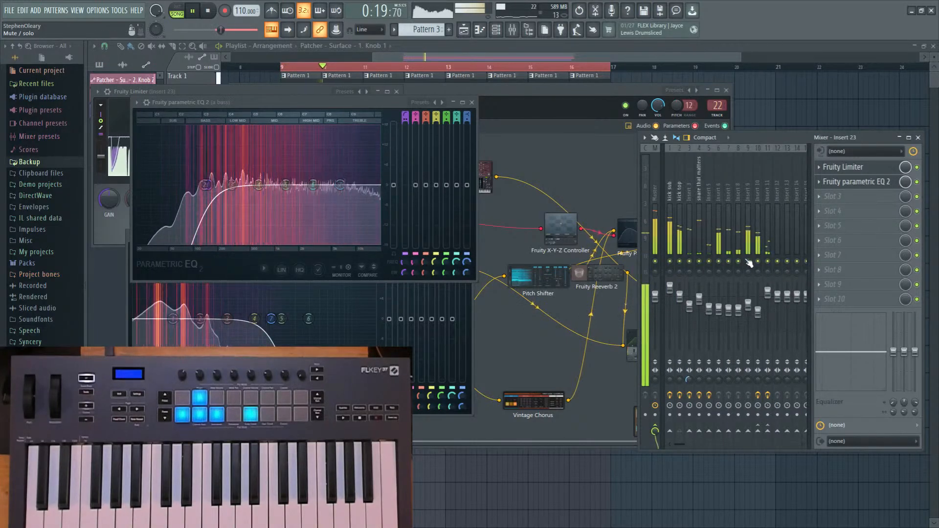
click(654, 206)
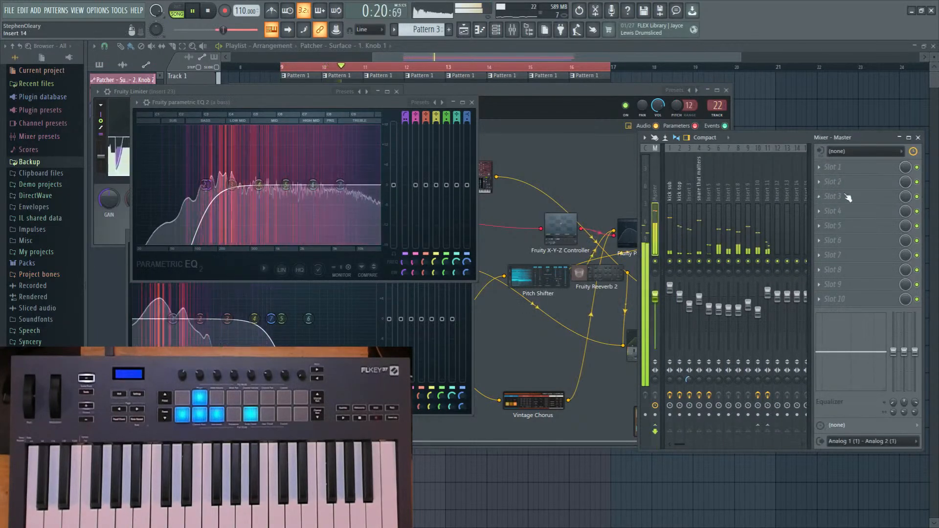
click(681, 271)
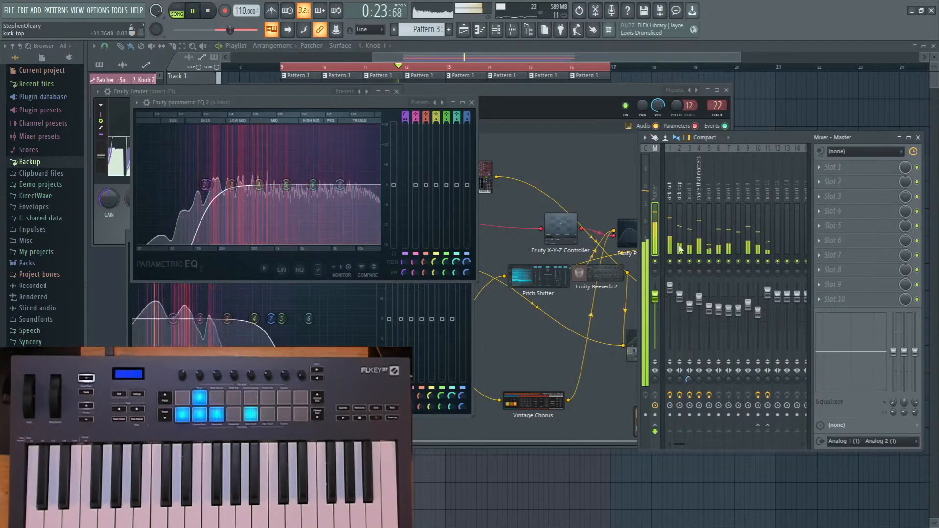
click(856, 169)
right_click(534, 240)
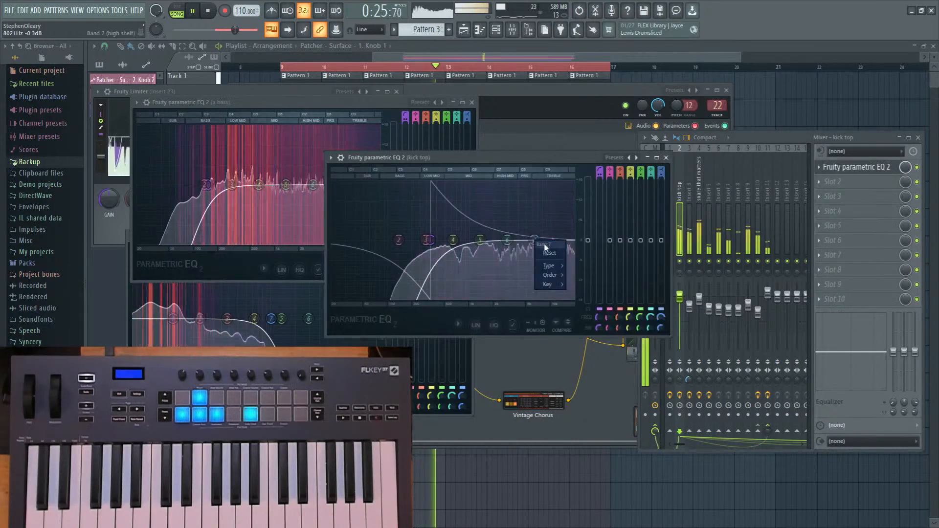
mouse_move(550, 275)
click(576, 292)
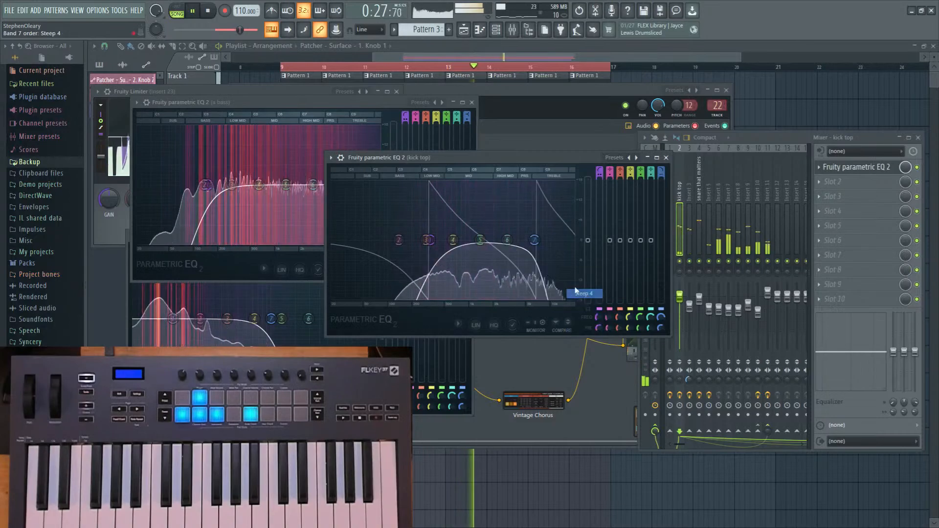
drag(534, 239, 554, 239)
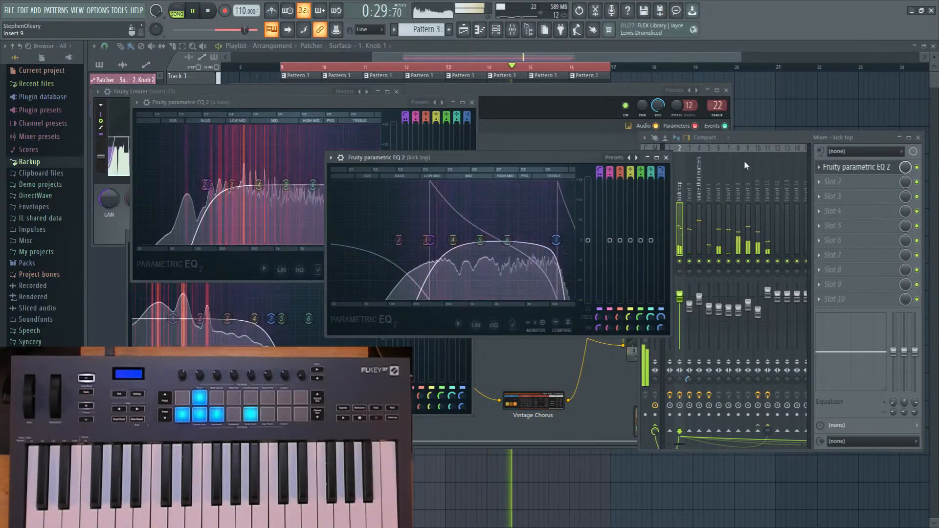
Stop playback and add Maximus to the Master track's first effect slot.
click(664, 195)
click(656, 196)
key(space)
click(820, 168)
mouse_move(835, 180)
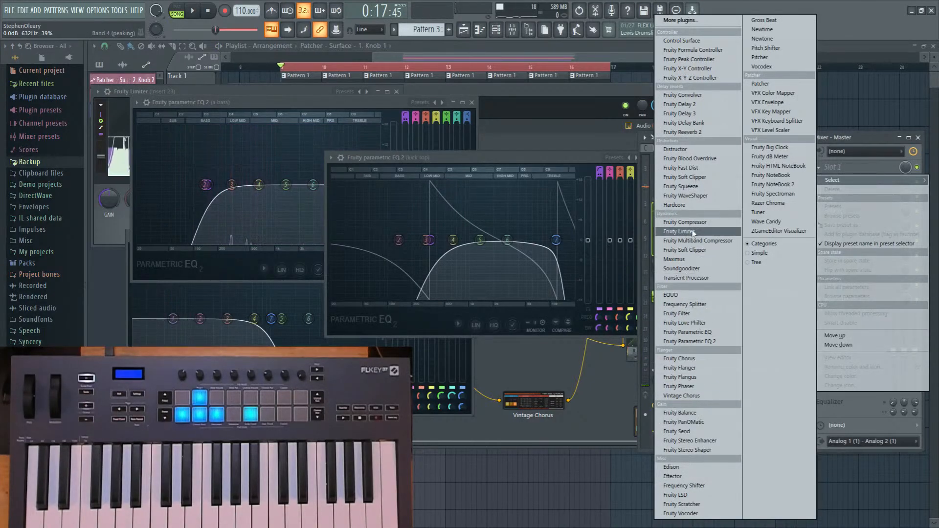
click(674, 259)
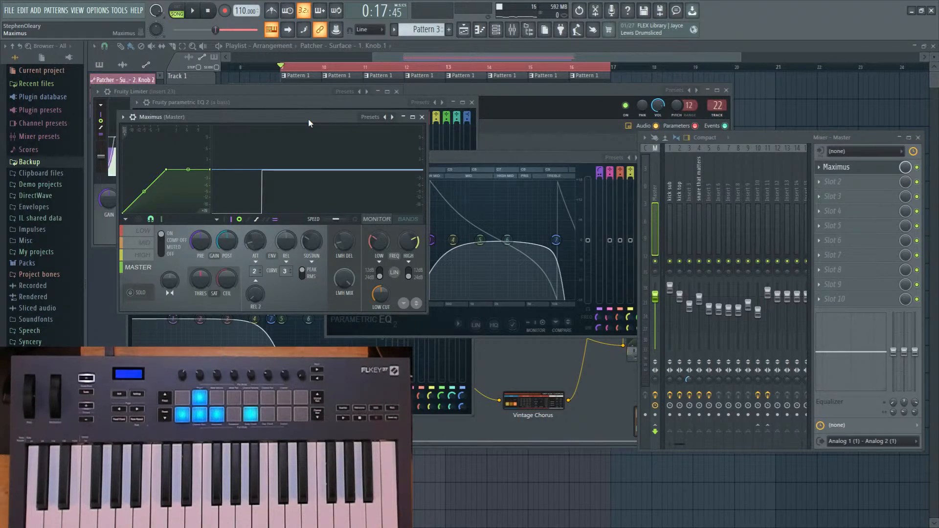
click(225, 11)
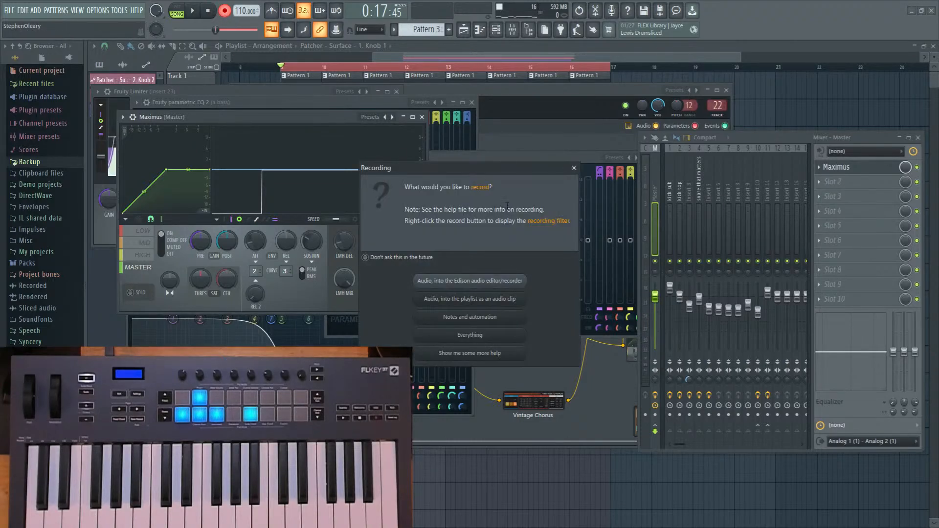
drag(499, 173, 591, 160)
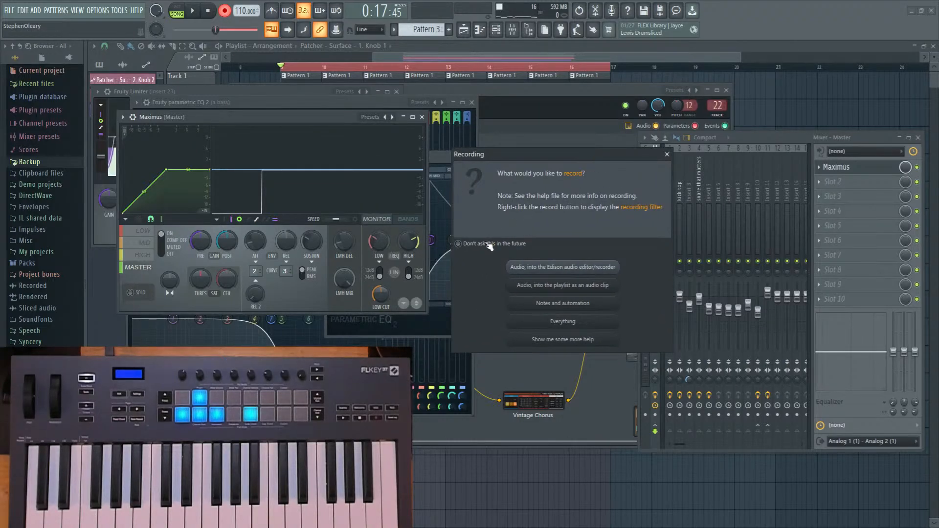
click(666, 155)
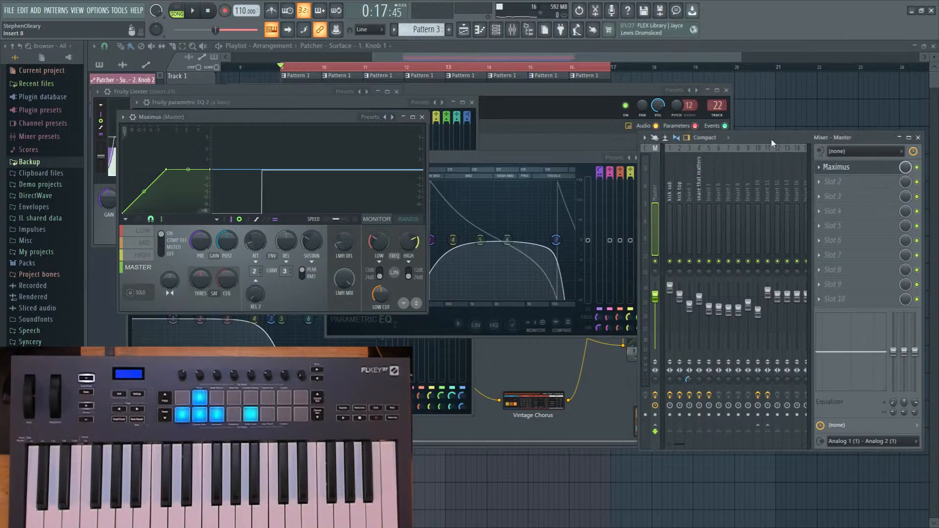
Reposition the mixer, audition the song through Maximus on the Master, and bring the Maximus window back into view.
drag(747, 141, 679, 134)
key(space)
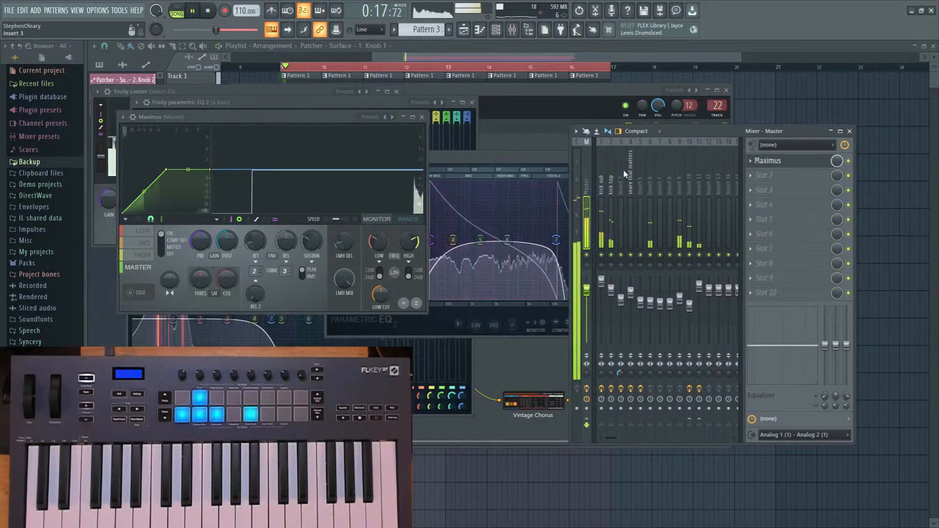
click(794, 164)
click(795, 164)
click(793, 164)
key(space)
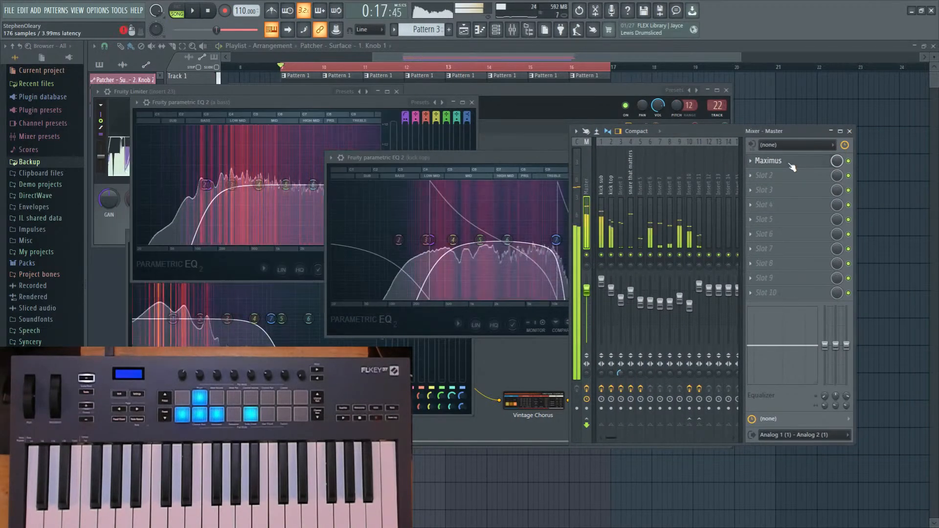
click(804, 163)
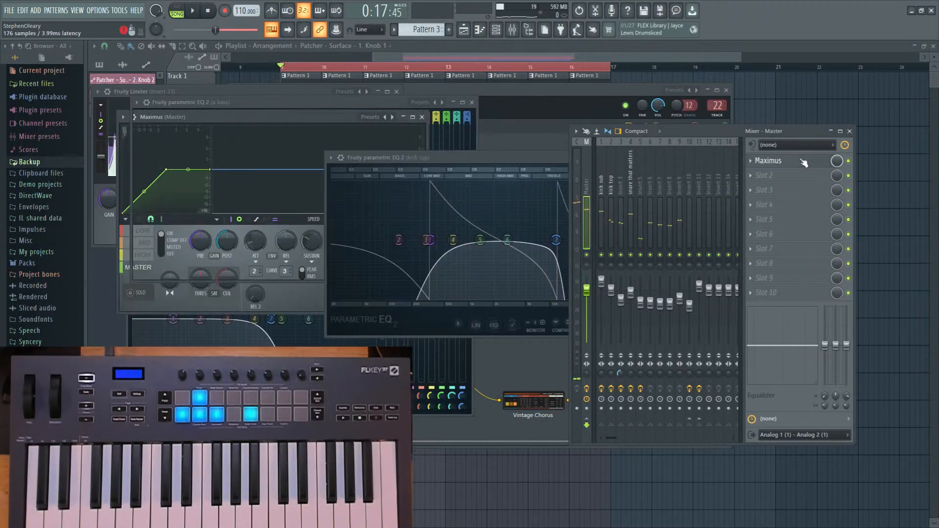
Raise Maximus's high band frequency, turn its low cut off, and show the low band in the monitor view.
drag(304, 115, 624, 118)
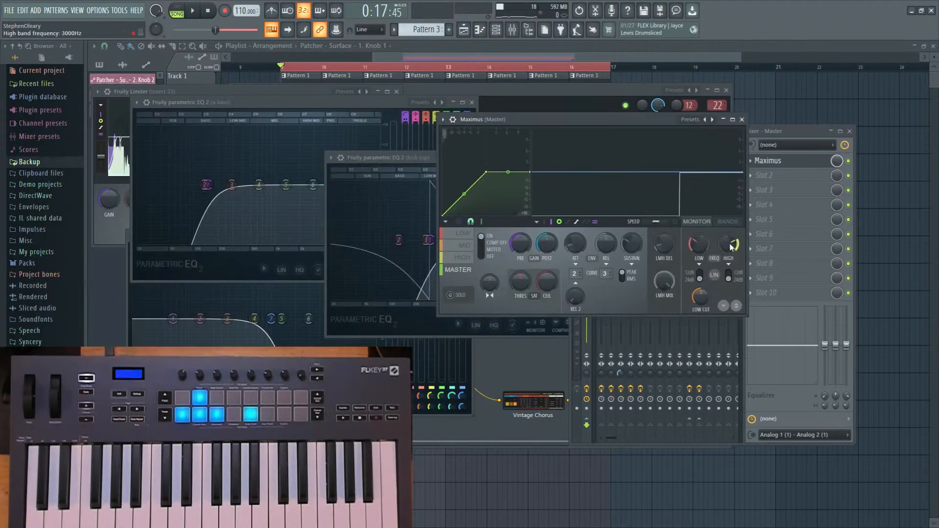
drag(731, 247, 732, 230)
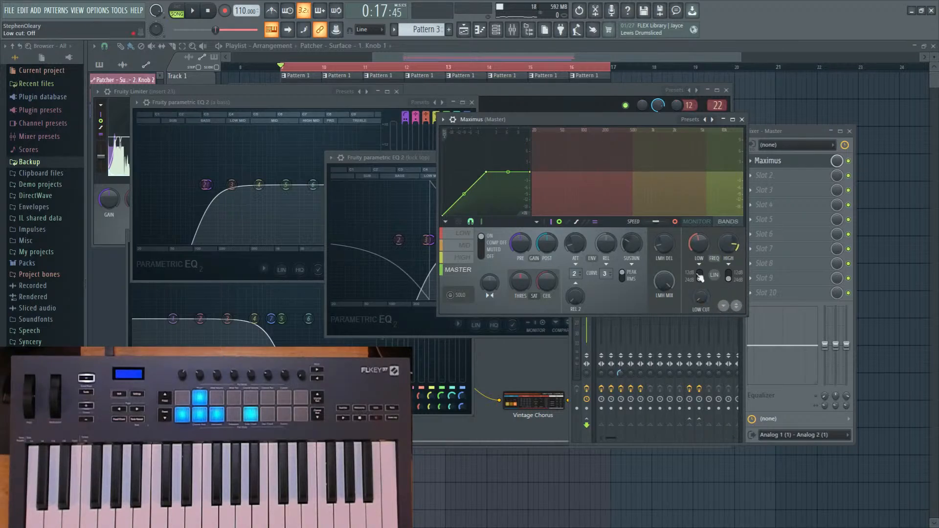
click(703, 223)
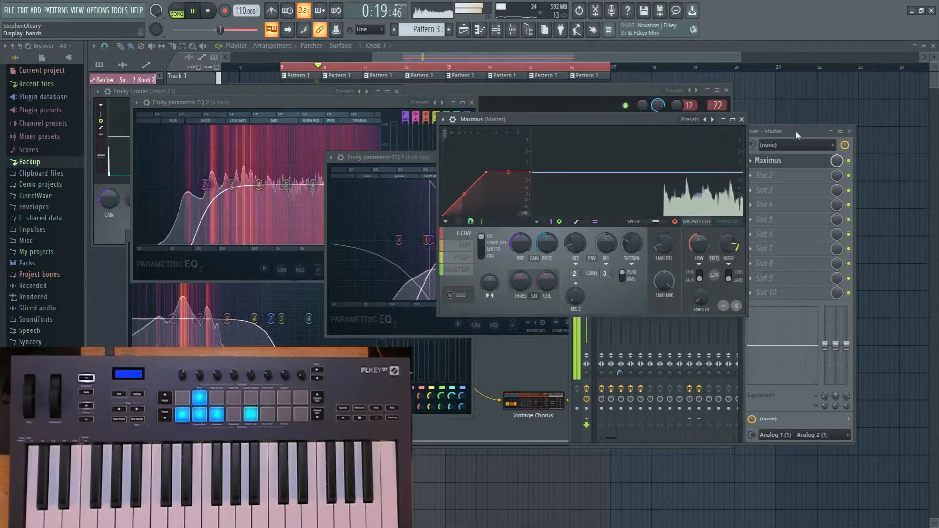
Set the kick sub track's volume to about 125% during playback and select Insert 23.
click(796, 135)
click(601, 278)
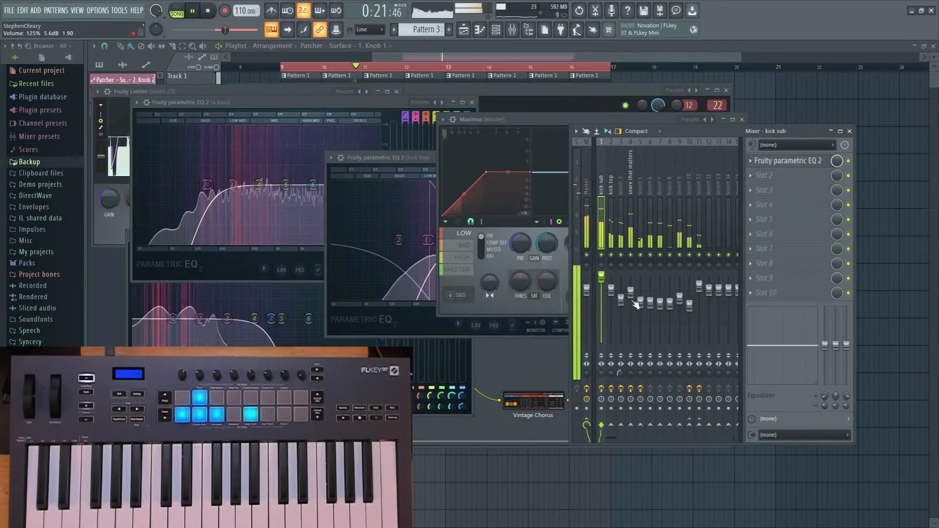
scroll(674, 228, down, 4)
click(701, 244)
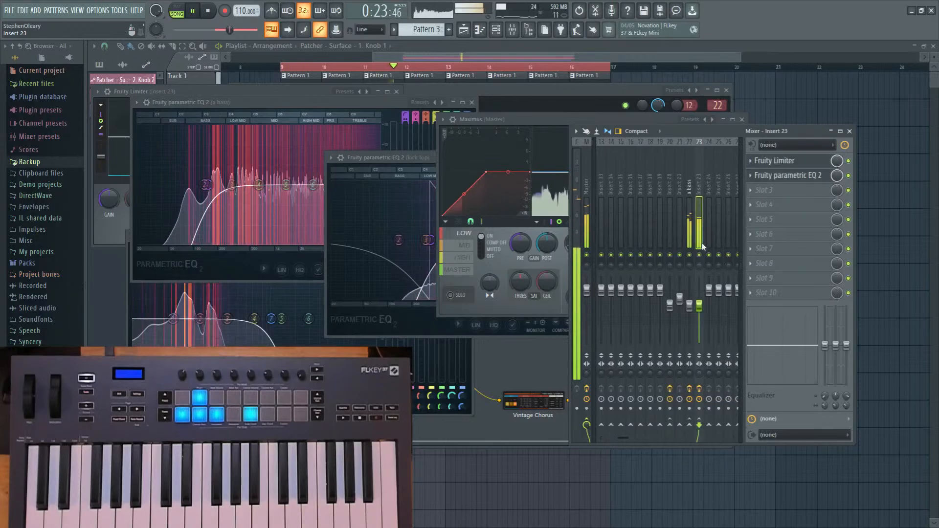
key(space)
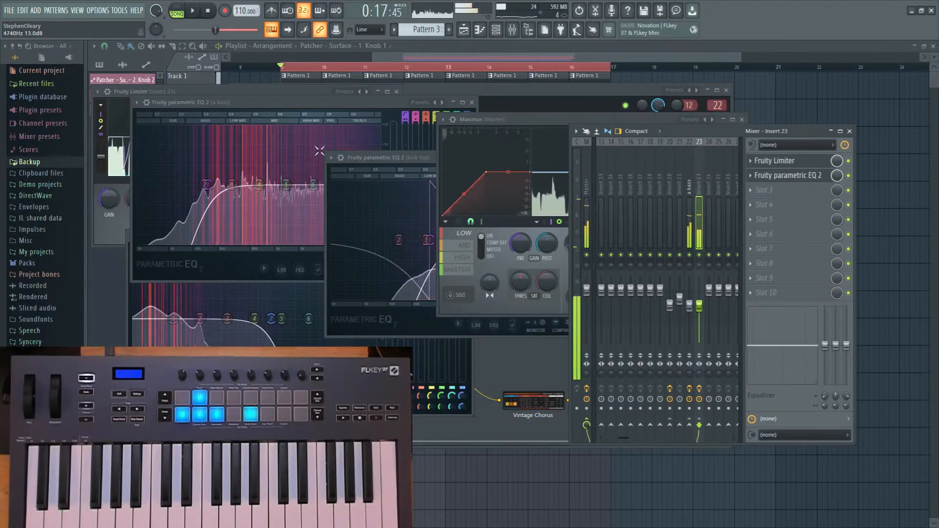
Open Harmor from the a bass Patcher, turn on its global legato option, and close its window during playback.
click(496, 31)
click(555, 260)
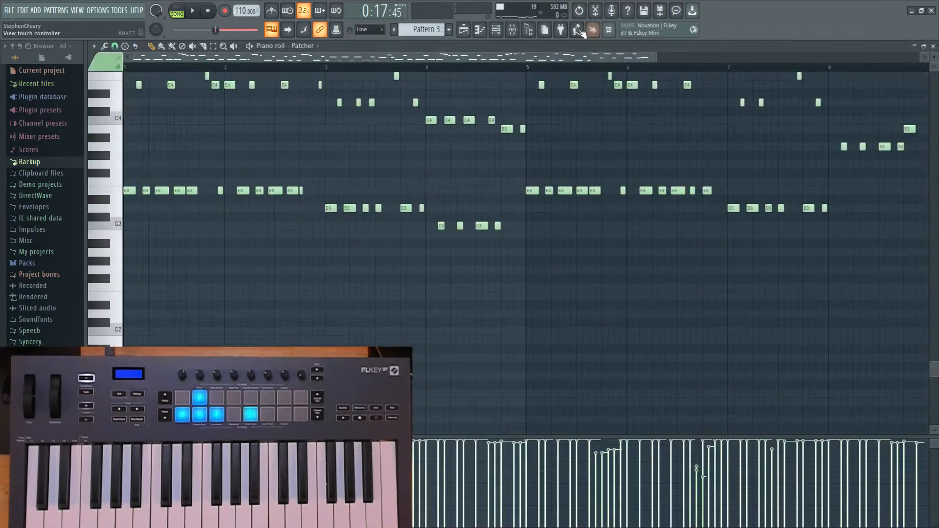
key(F6)
click(527, 254)
click(506, 256)
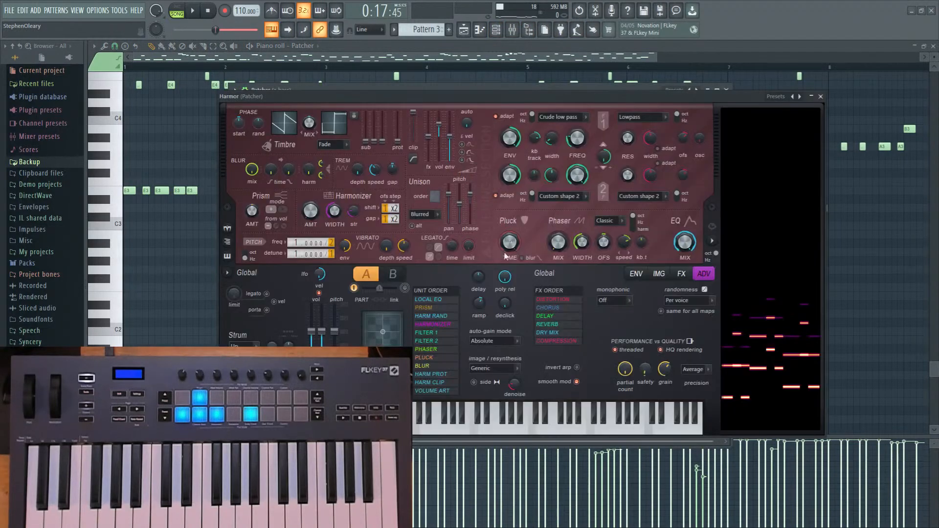
drag(496, 98, 695, 99)
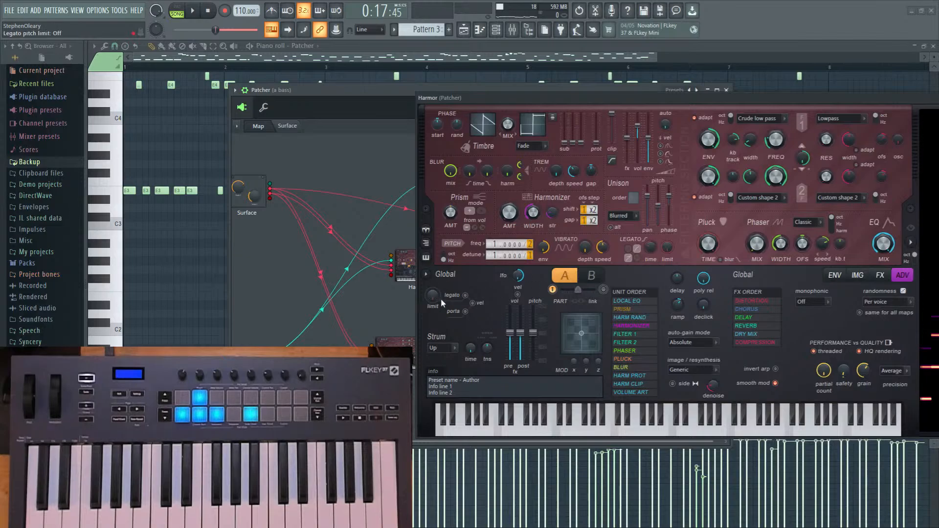
click(466, 296)
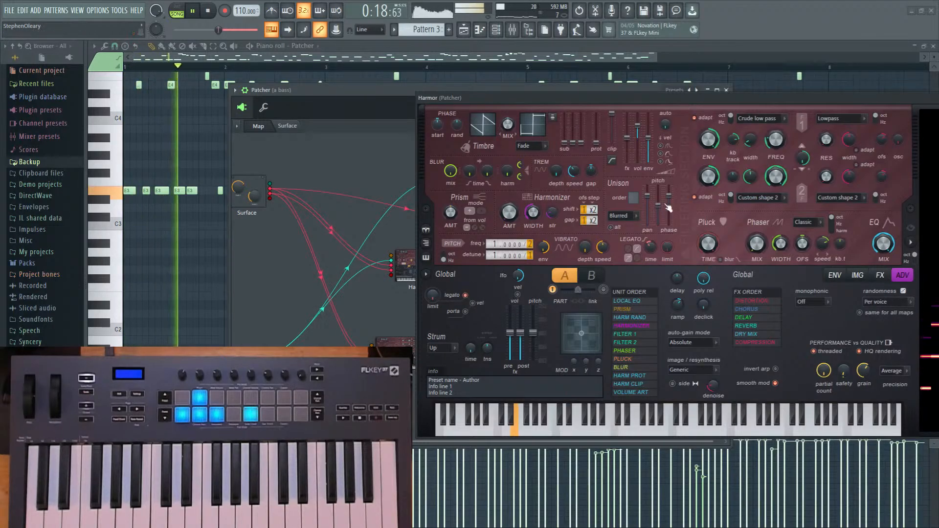
drag(626, 99, 380, 140)
click(774, 139)
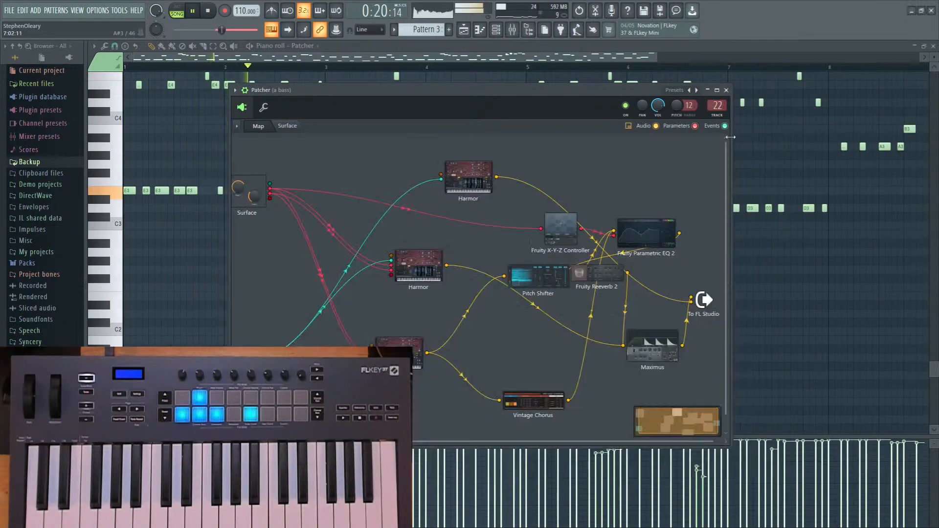
Close the a bass Patcher, open Maximus on the Master track, and bend the start of its high band curve upward during playback.
click(726, 90)
click(512, 29)
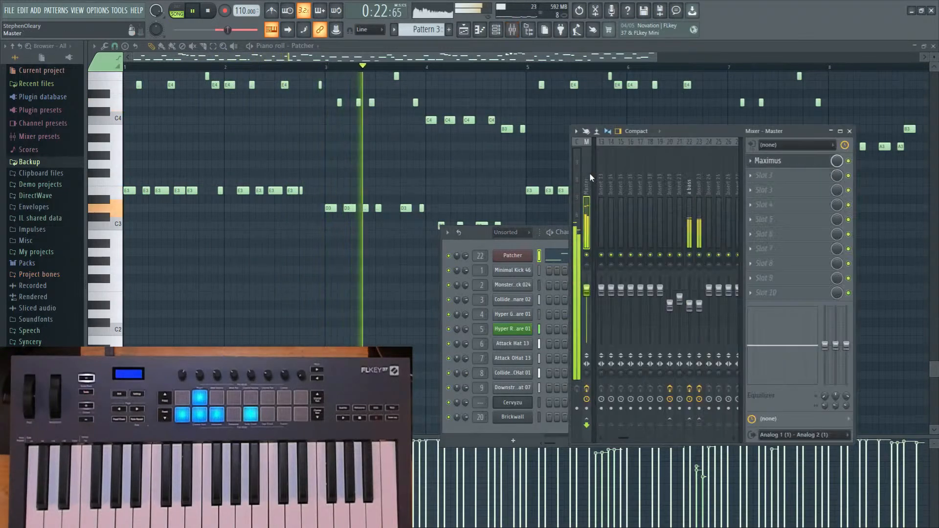
click(768, 160)
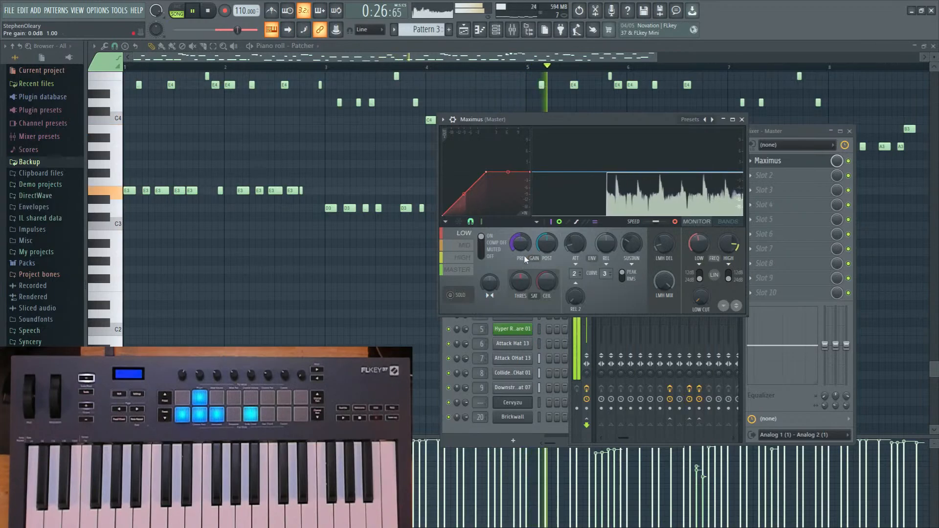
click(464, 245)
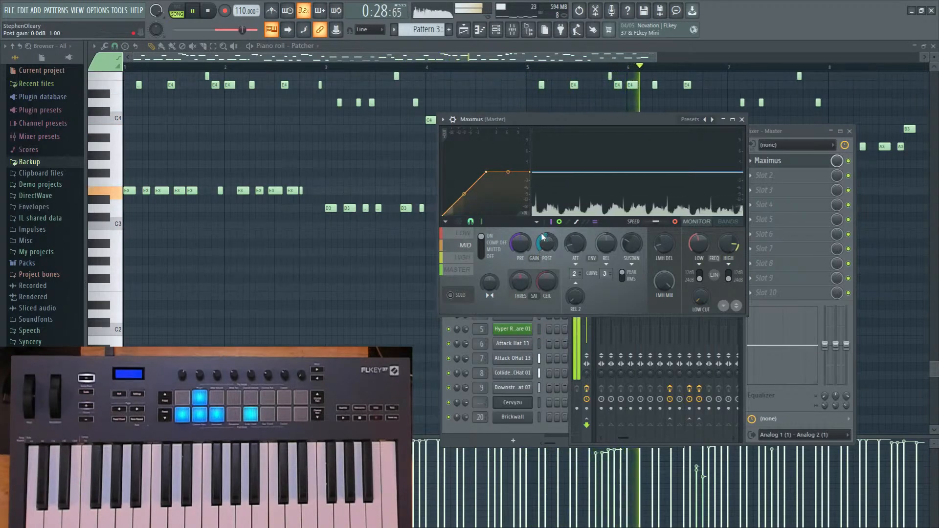
click(463, 257)
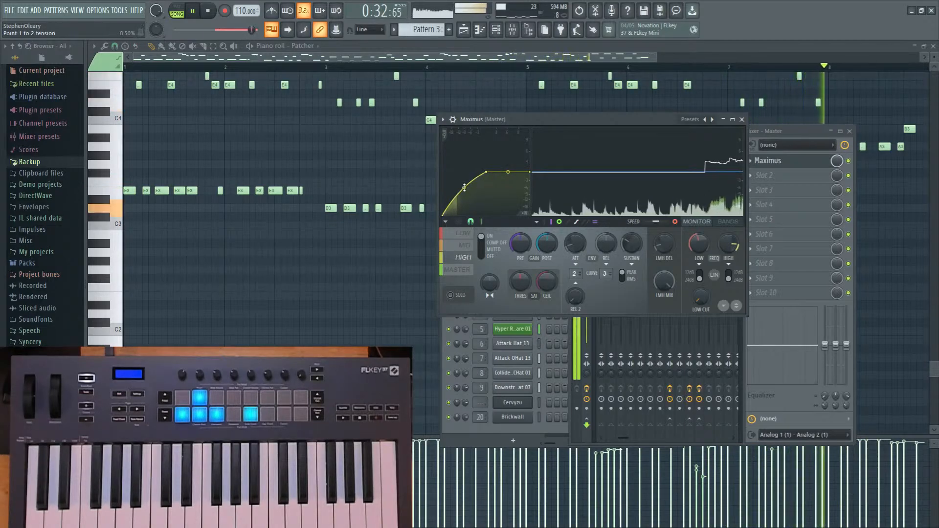
Compare the low, mid and master bands in Maximus's monitor during playback, ending on the master band.
click(463, 233)
click(460, 269)
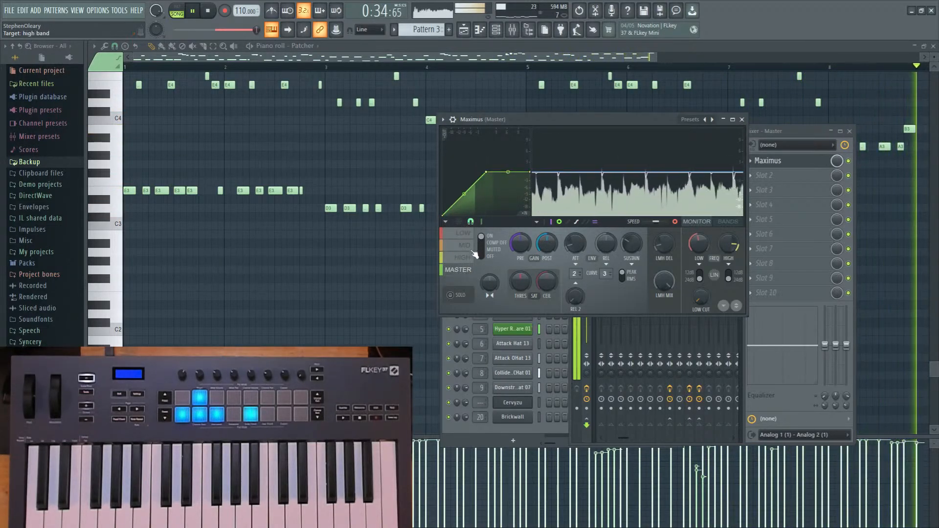
click(465, 235)
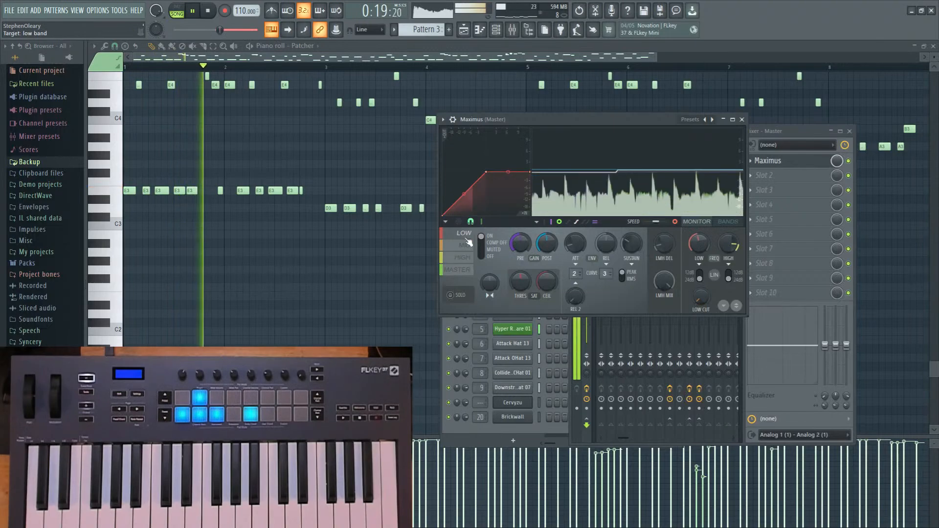
click(467, 244)
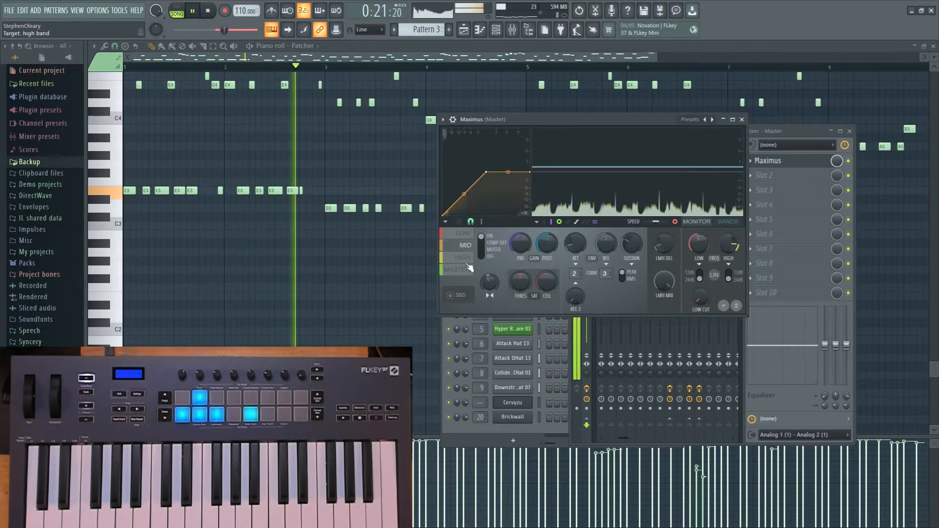
click(469, 268)
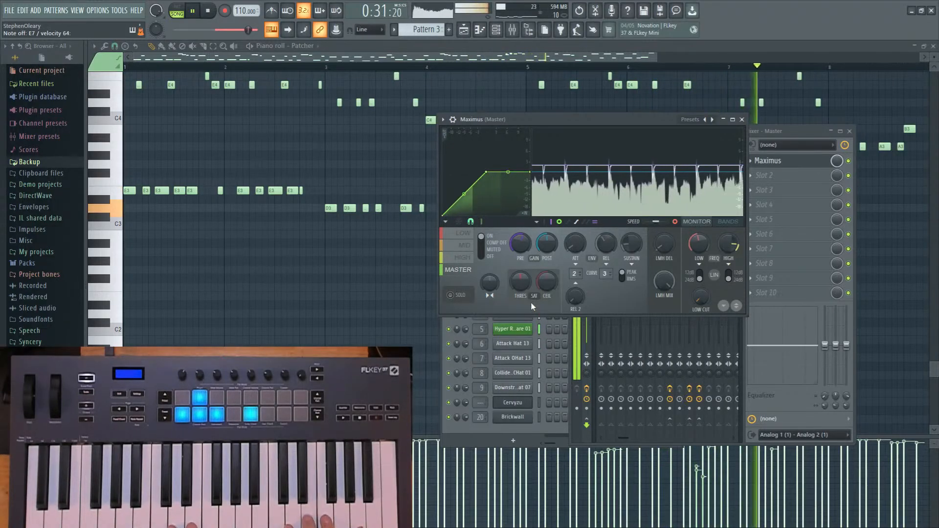
Open the Brickwall FLEX channel, turn off its reverb, and reposition its window.
click(545, 434)
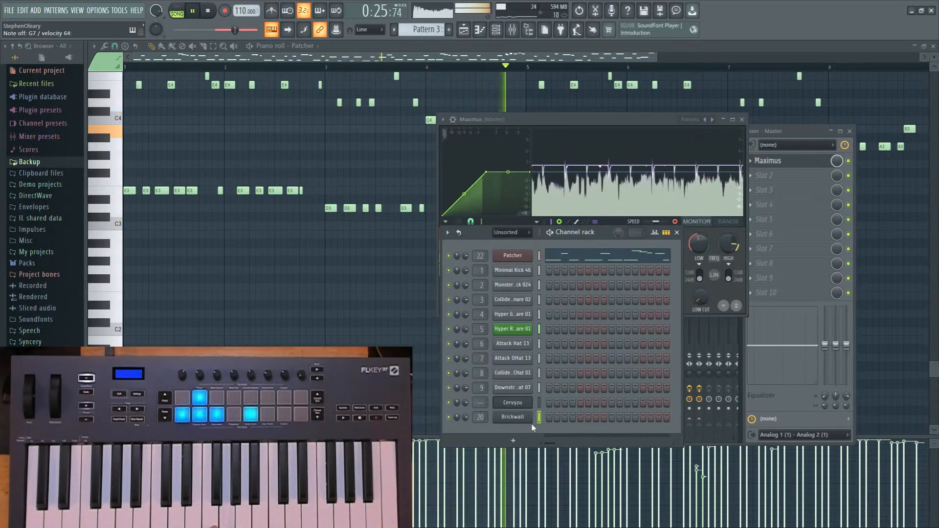
click(527, 420)
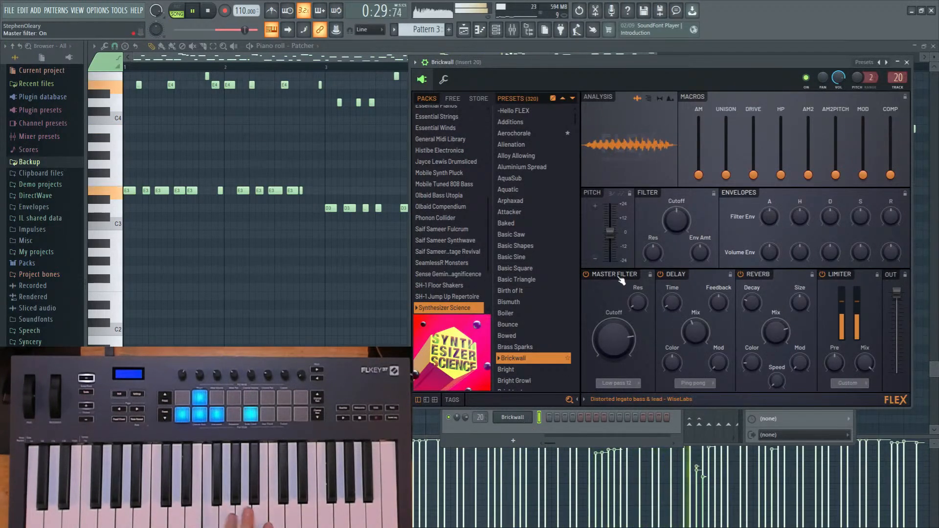
click(741, 275)
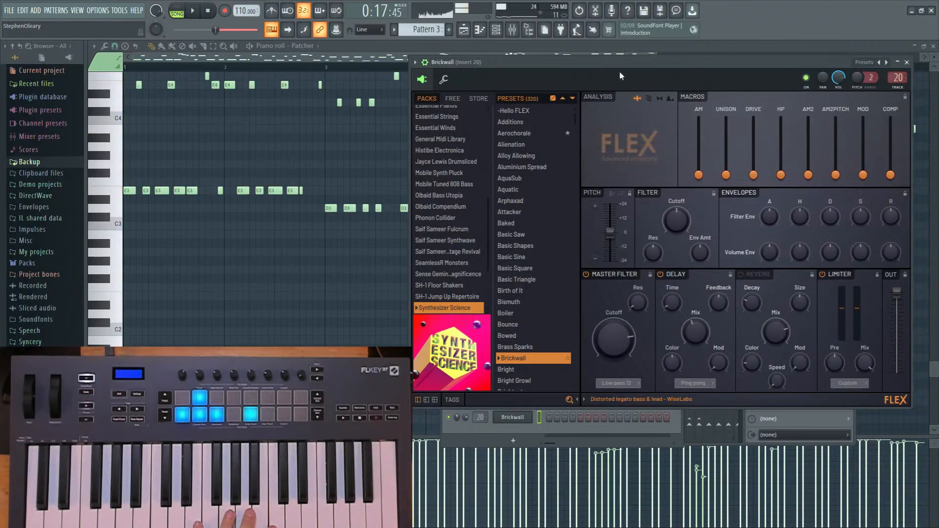
drag(620, 76, 635, 72)
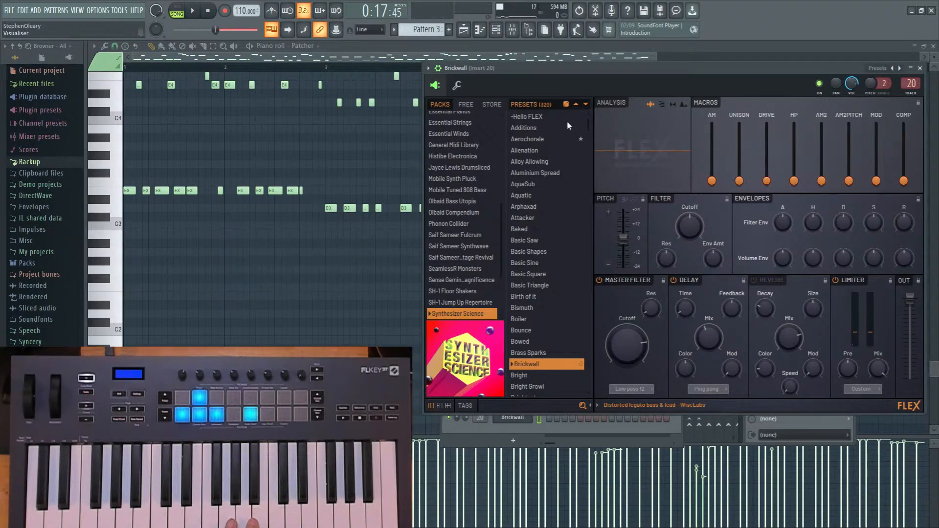
click(458, 87)
click(456, 88)
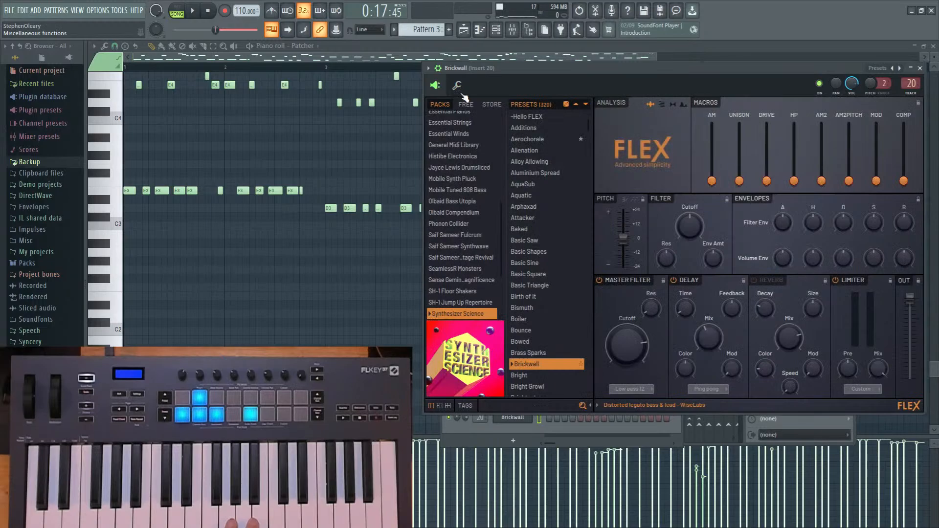
drag(537, 70, 533, 66)
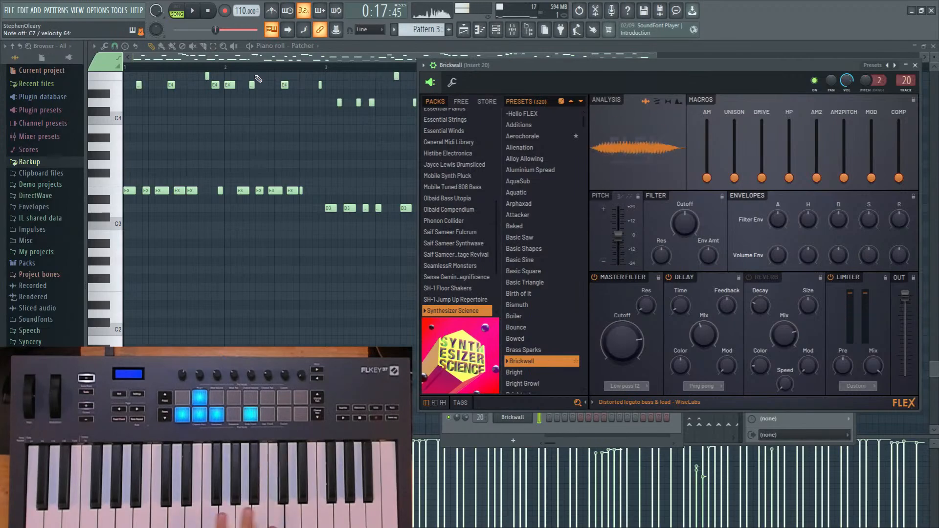
View the program's version and edition information, then close the settings window.
click(119, 11)
mouse_move(131, 10)
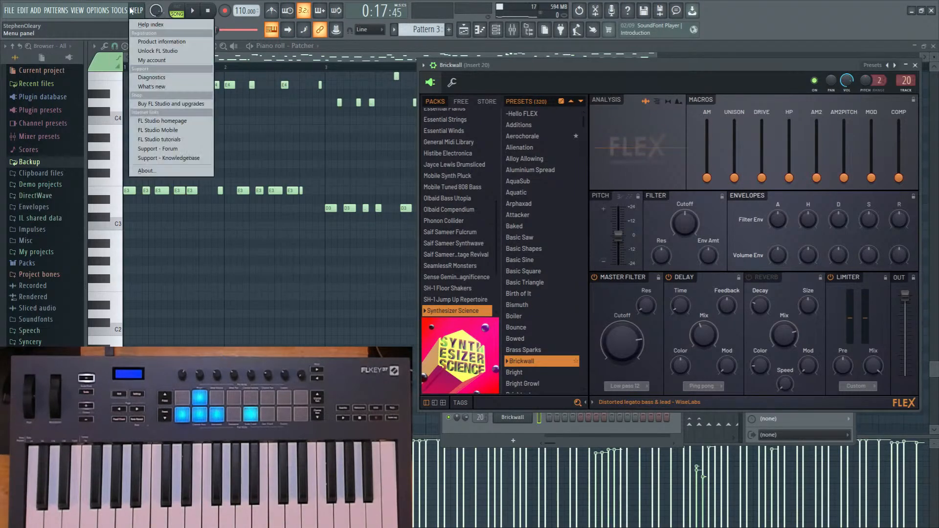
click(159, 171)
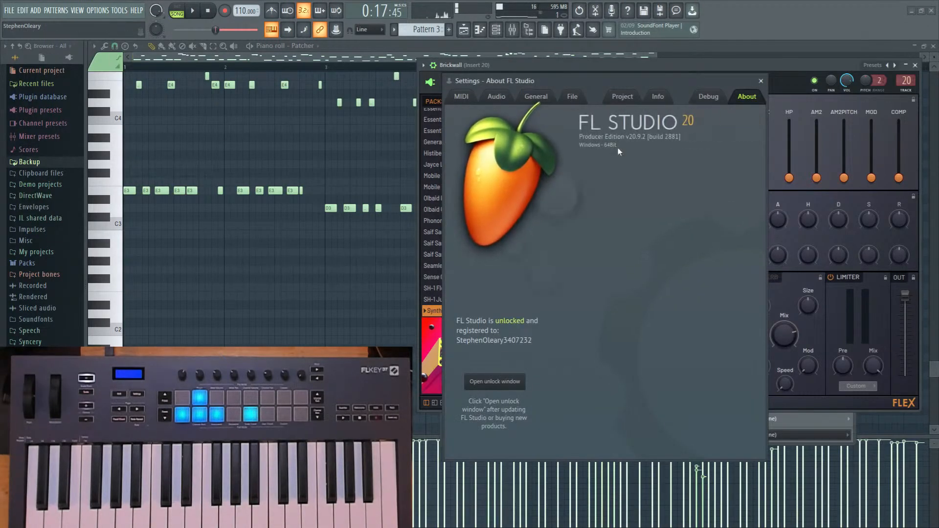
key(Escape)
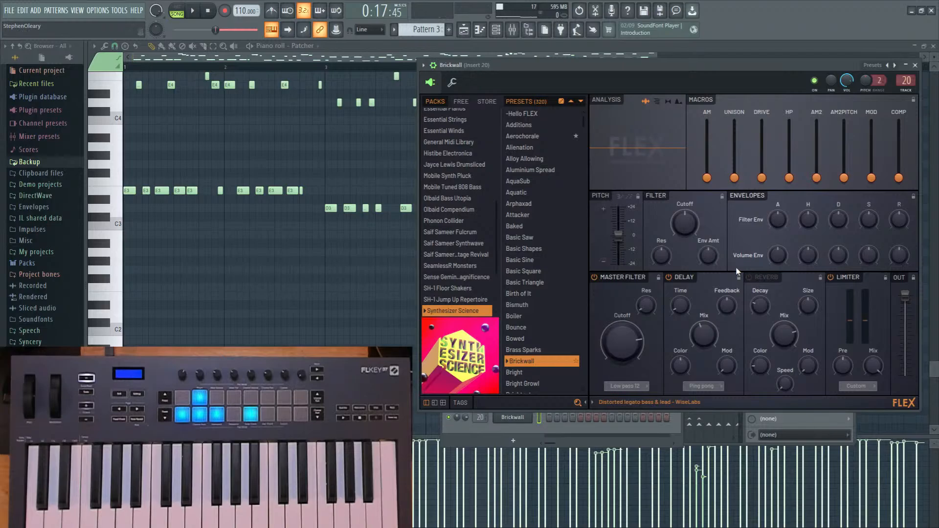
Mark the Brickwall preset as a favorite and audition Bright, Bright Growl and Brightest in FLEX.
key(space)
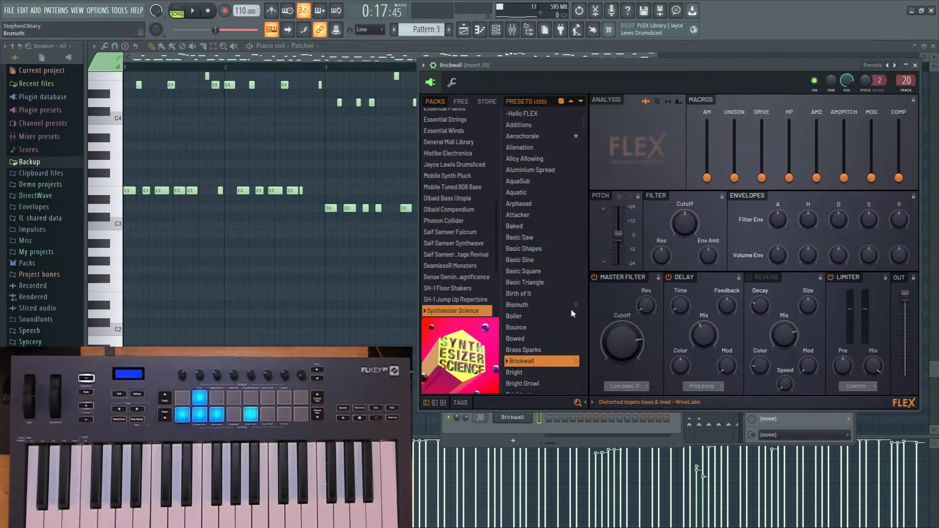
scroll(557, 294, down, 4)
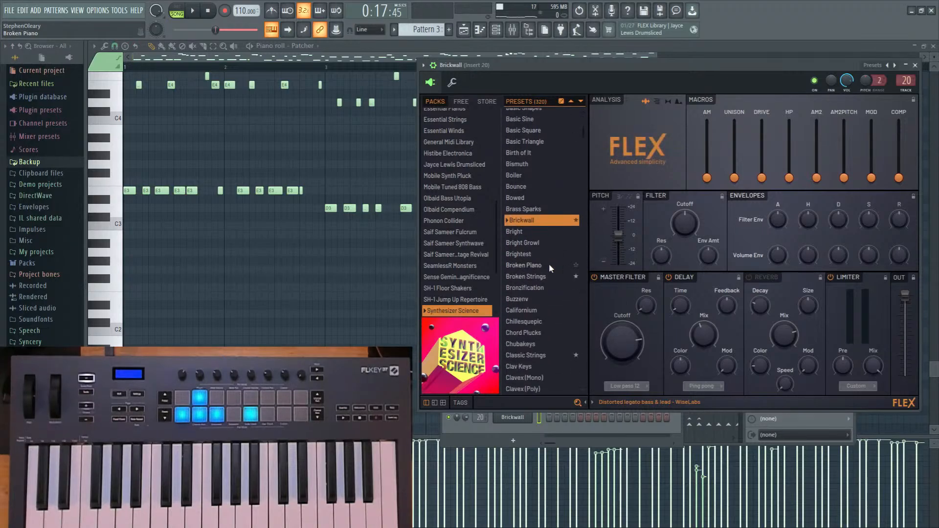
click(530, 234)
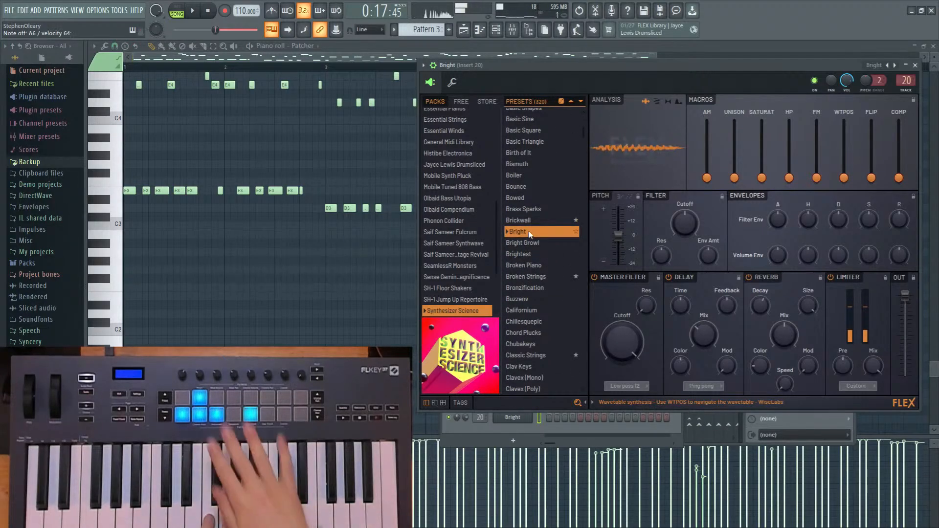
key(Down)
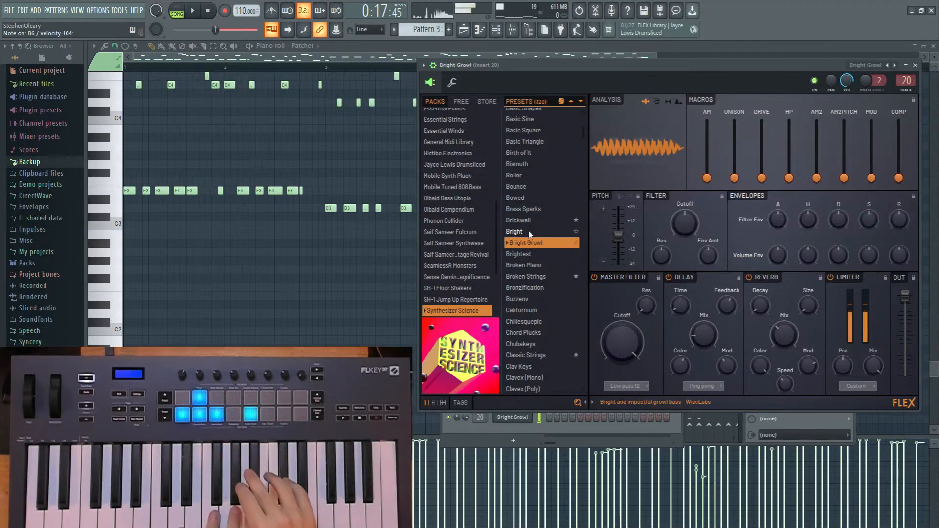
key(Down)
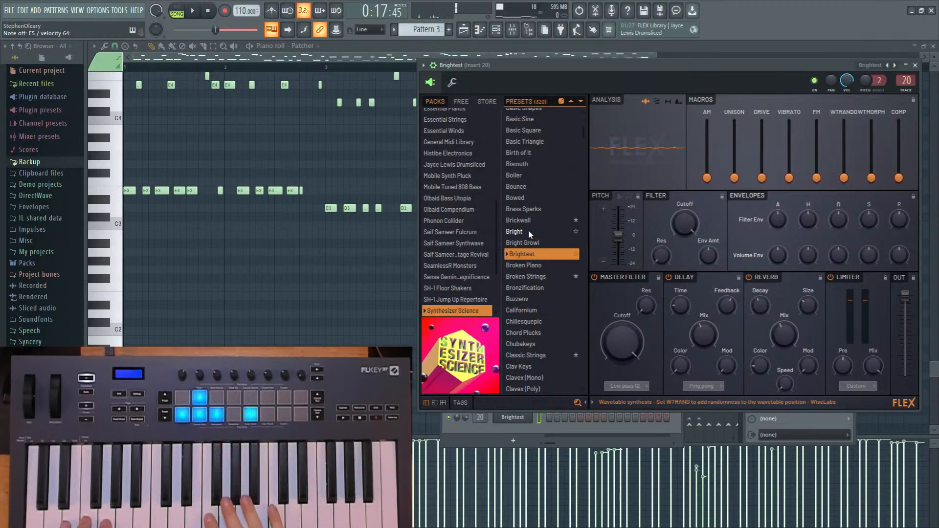
key(Down)
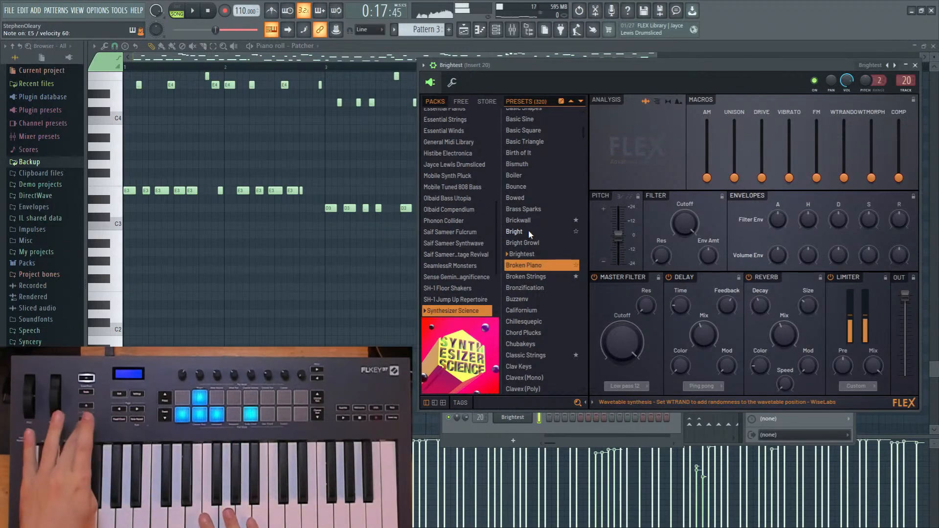
Reopen the Brightest FLEX channel and audition Broken Piano and Broken Strings, playing Broken Strings along with the song.
key(F6)
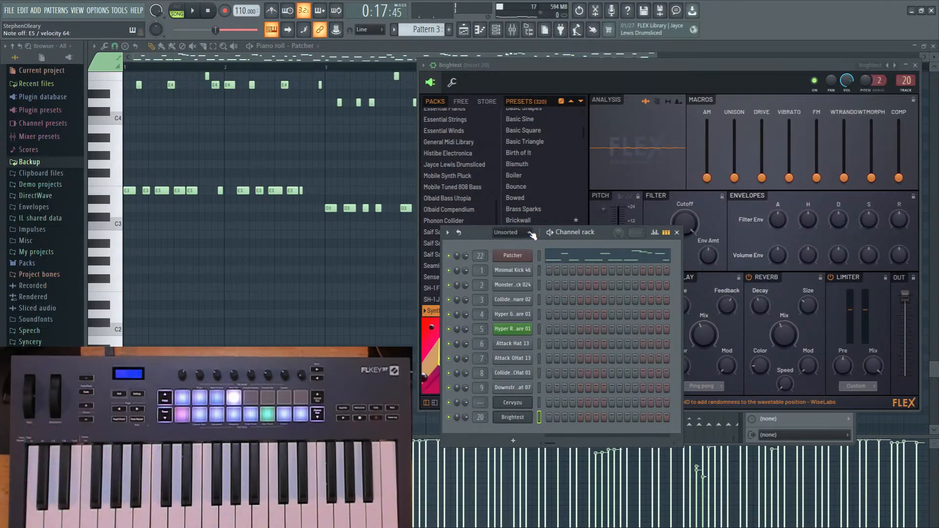
click(522, 418)
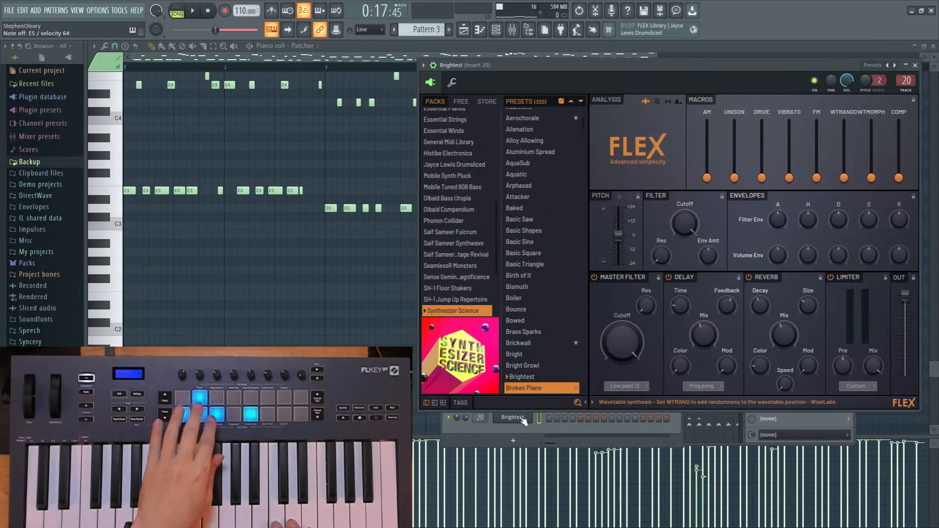
click(522, 419)
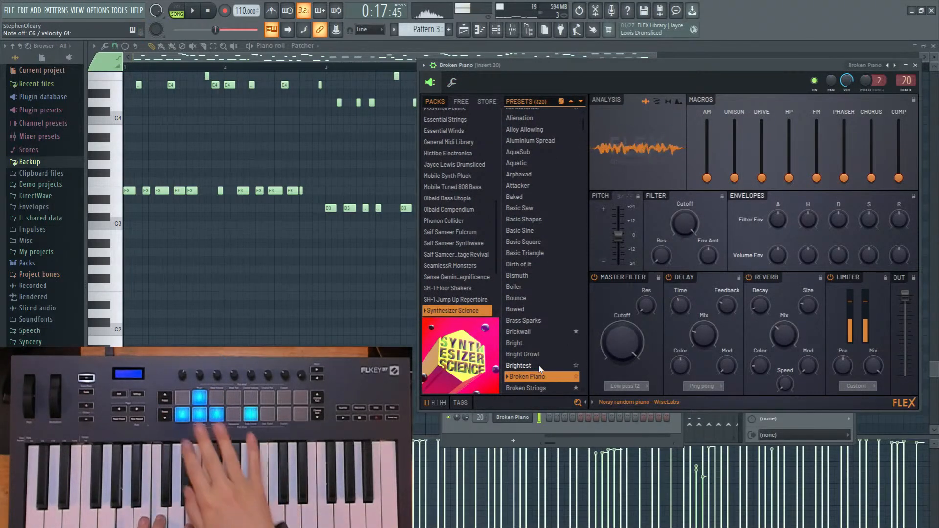
key(Down)
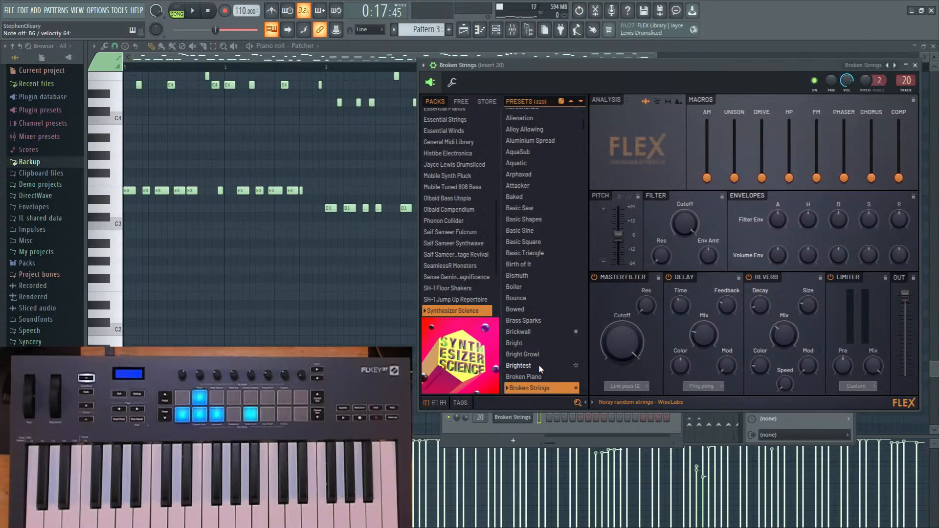
key(space)
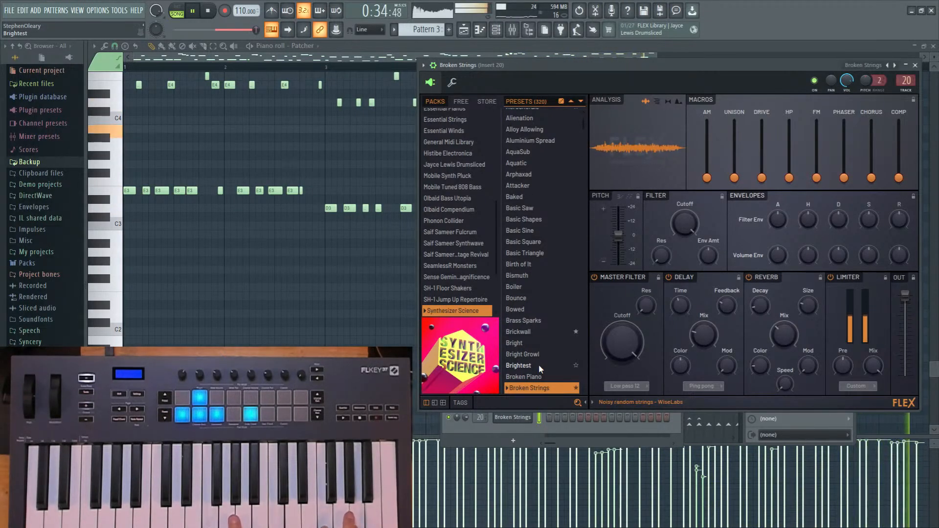
Stop playback, audition Bronzification and Buzzenv, move on to the Chord Plucks preset, and turn off its delay.
scroll(508, 284, down, 4)
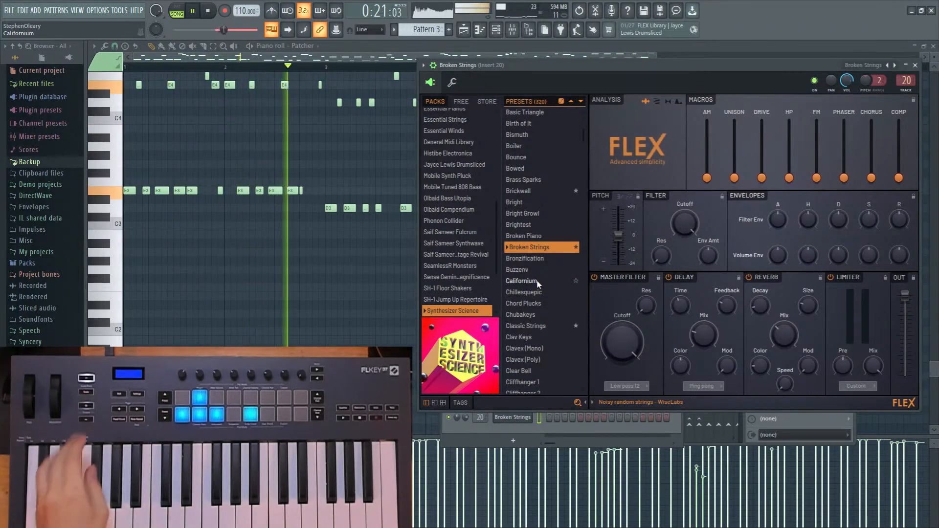
key(space)
key(Down)
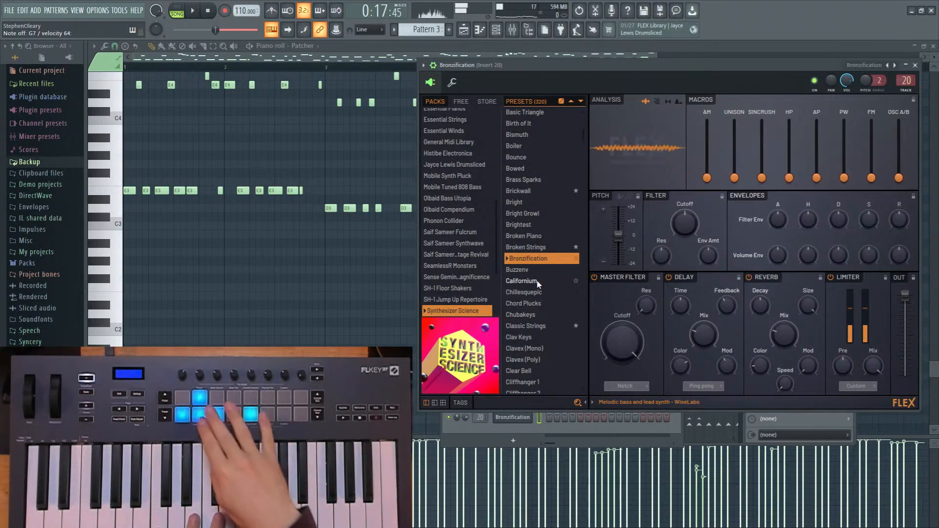
key(Down)
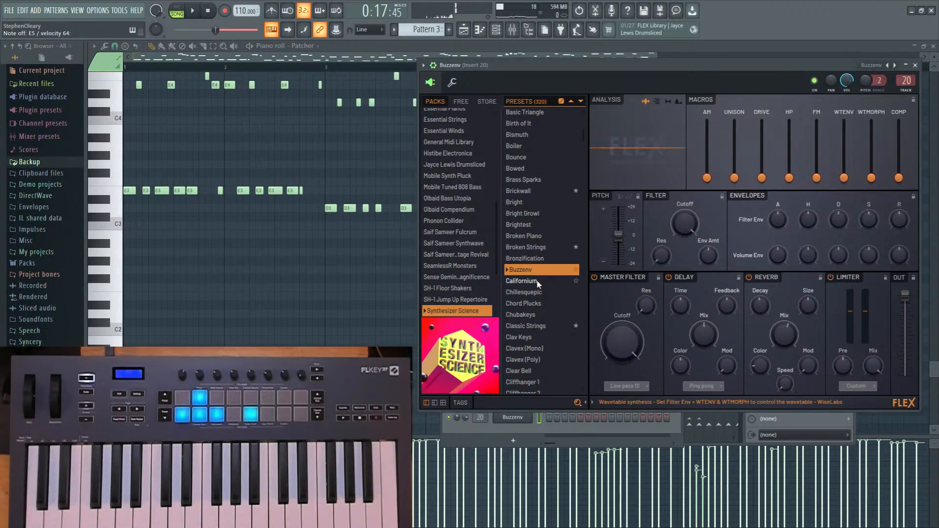
click(538, 281)
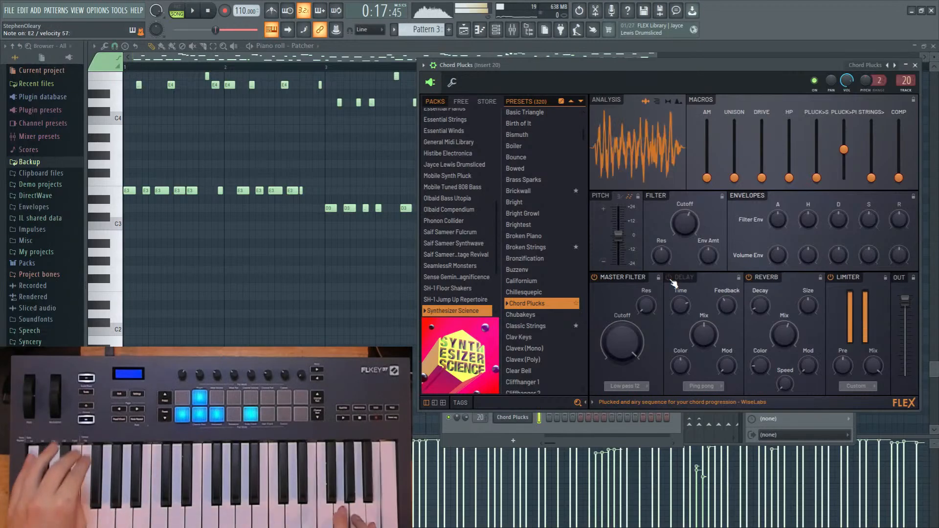
Show the channel rack, play the song, and bring the Chord Plucks FLEX window back to the front.
key(F6)
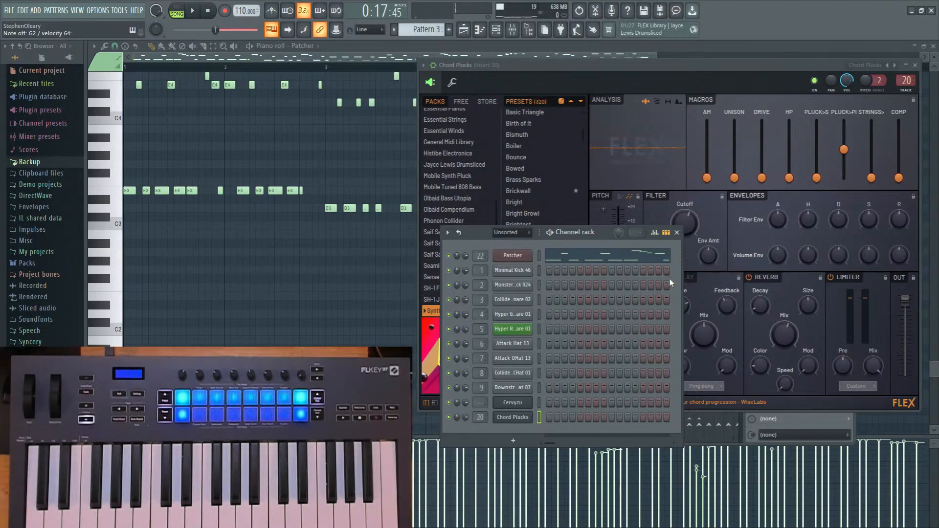
key(space)
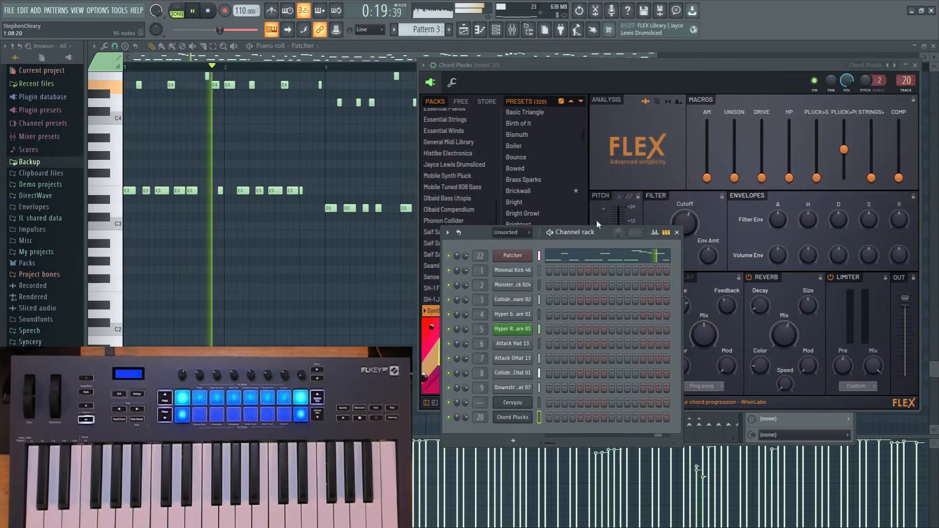
click(562, 77)
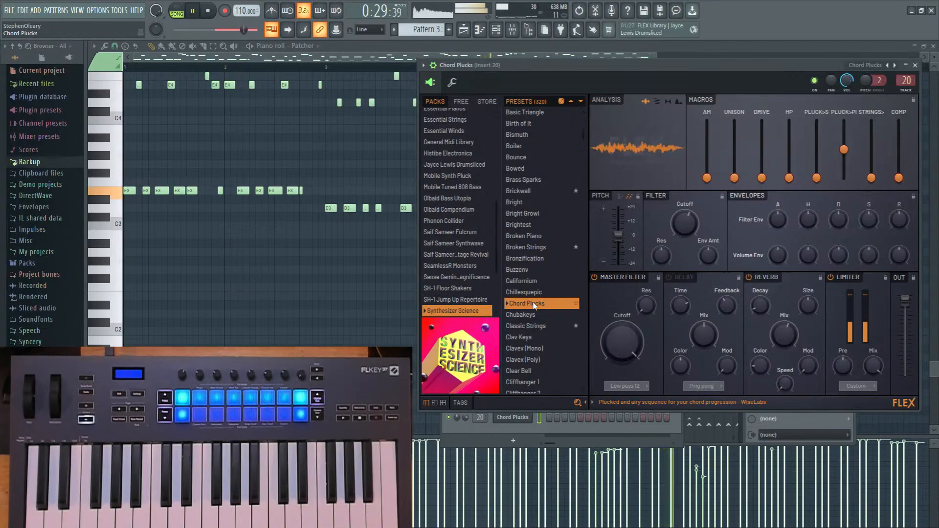
Examine the Fruity Limiter on mixer Insert 20 while playing the song, and stop playback.
click(513, 31)
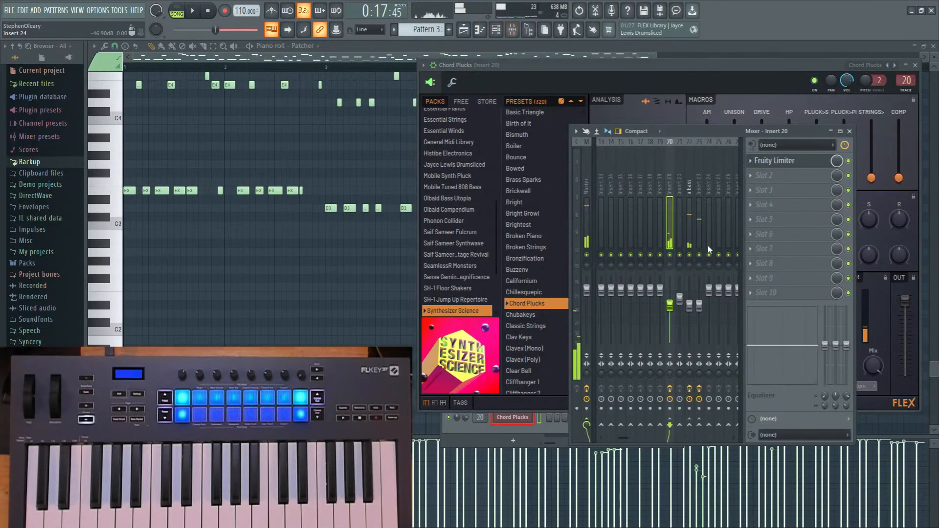
click(773, 161)
key(space)
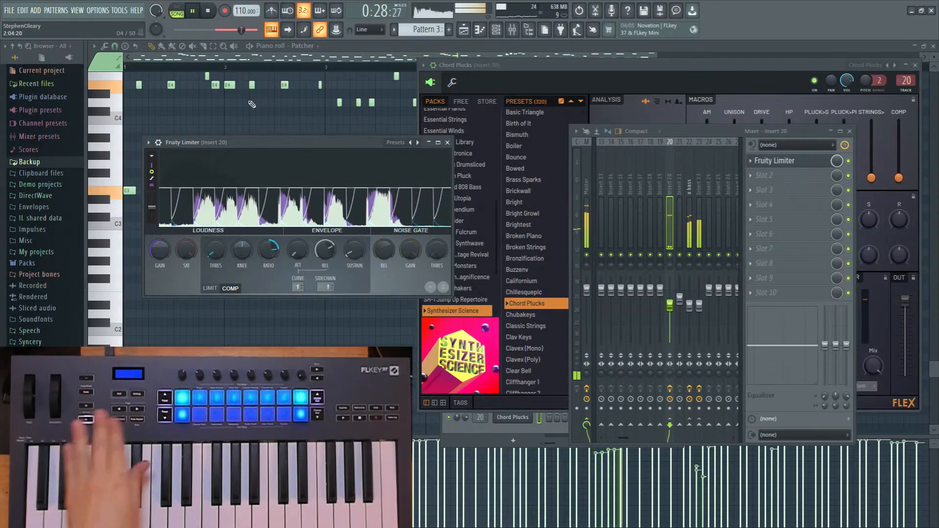
key(space)
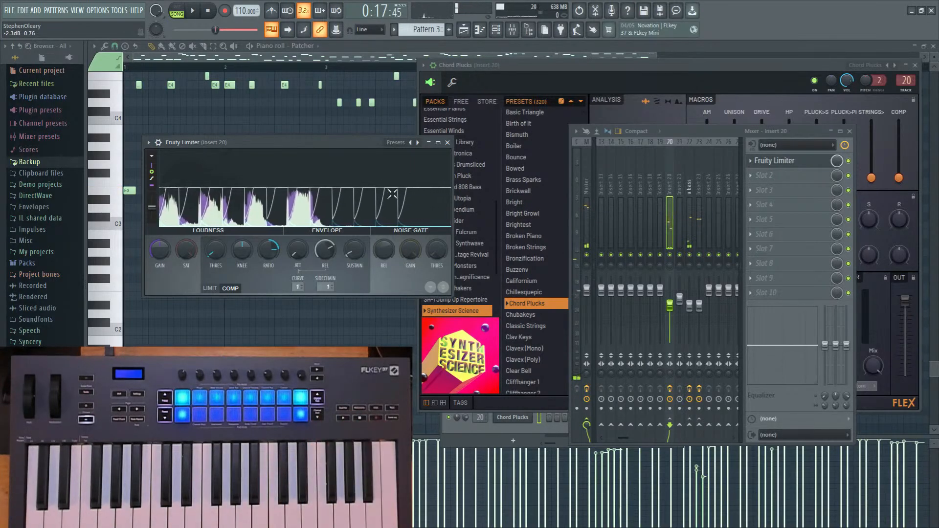
Audition the Chubakeys preset in FLEX, switch to Clear Bell, play it along with the song, and stop playback.
click(599, 67)
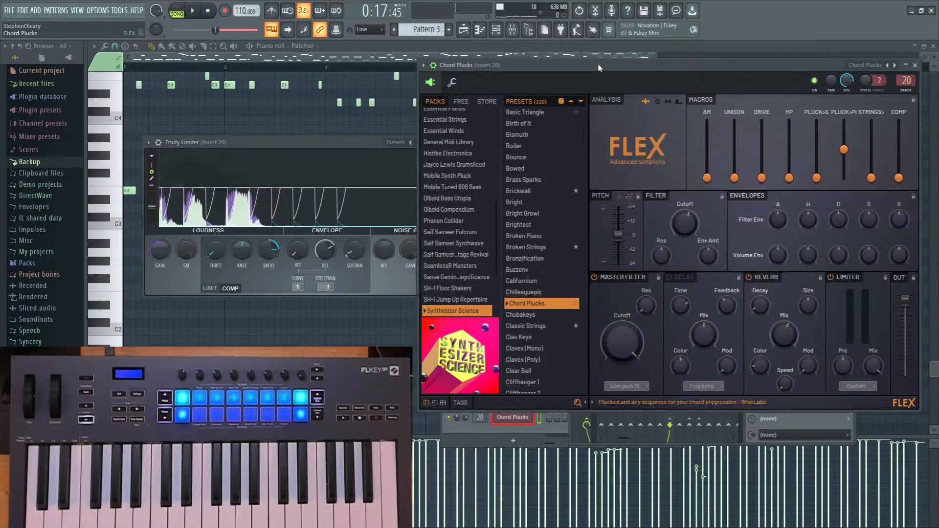
click(538, 315)
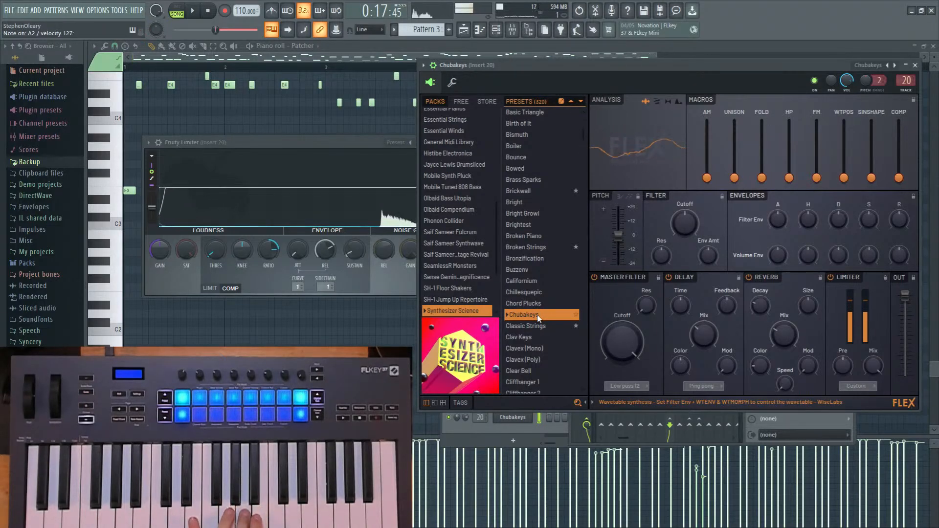
scroll(541, 317, down, 4)
click(541, 322)
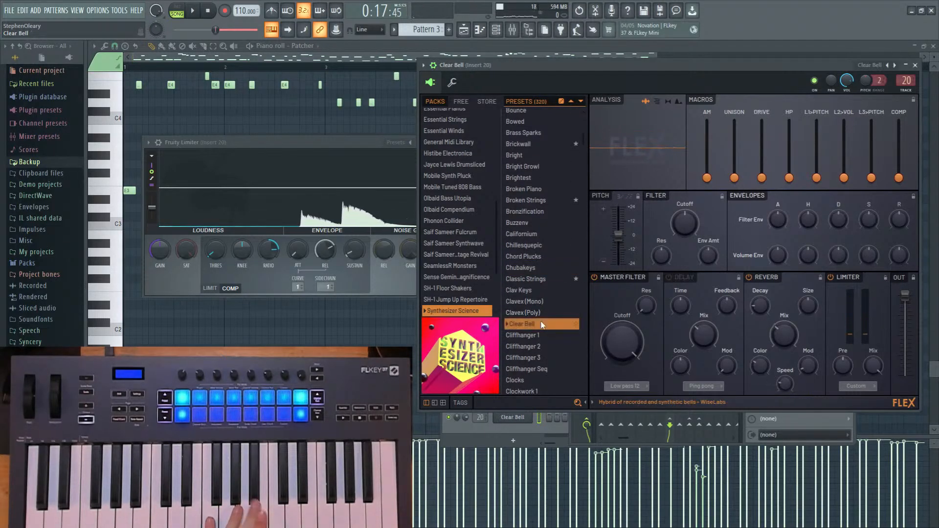
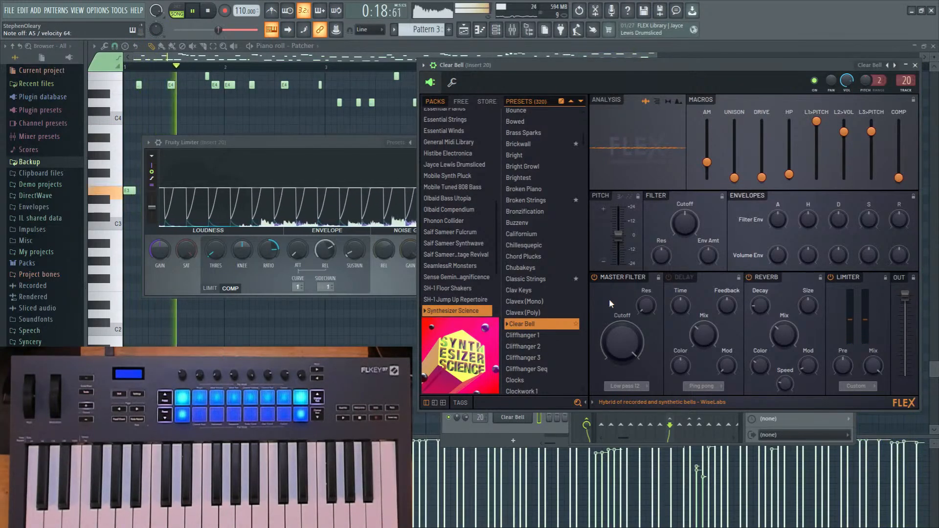
click(209, 13)
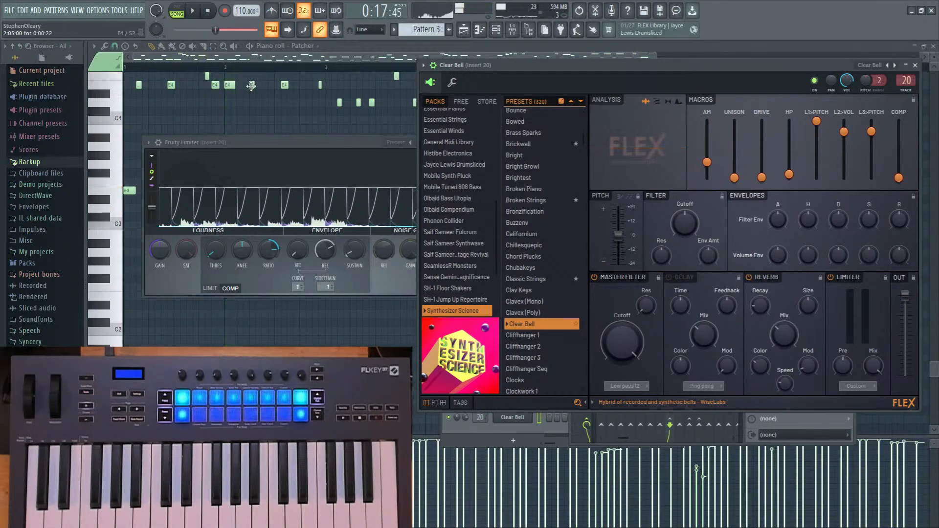
Open Maximus on the Master track and watch its response while briefly playing the song.
click(513, 31)
click(782, 162)
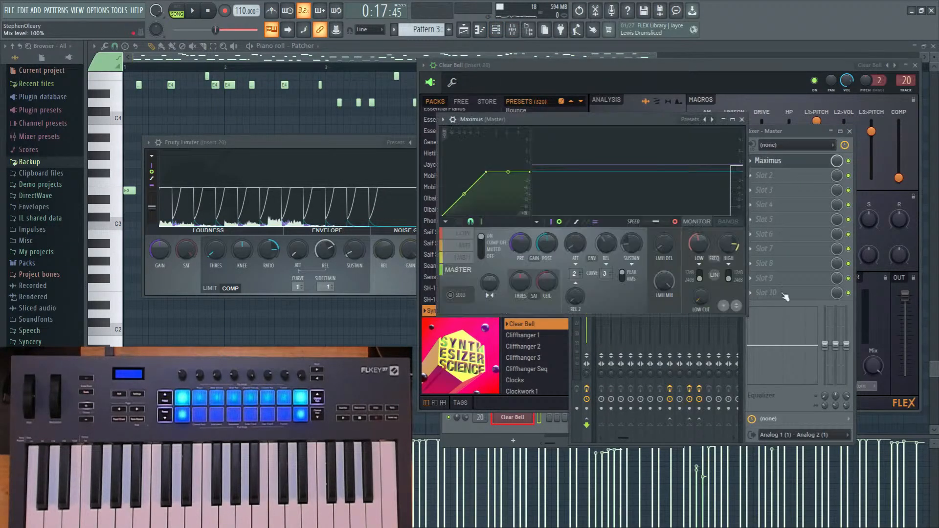
click(460, 271)
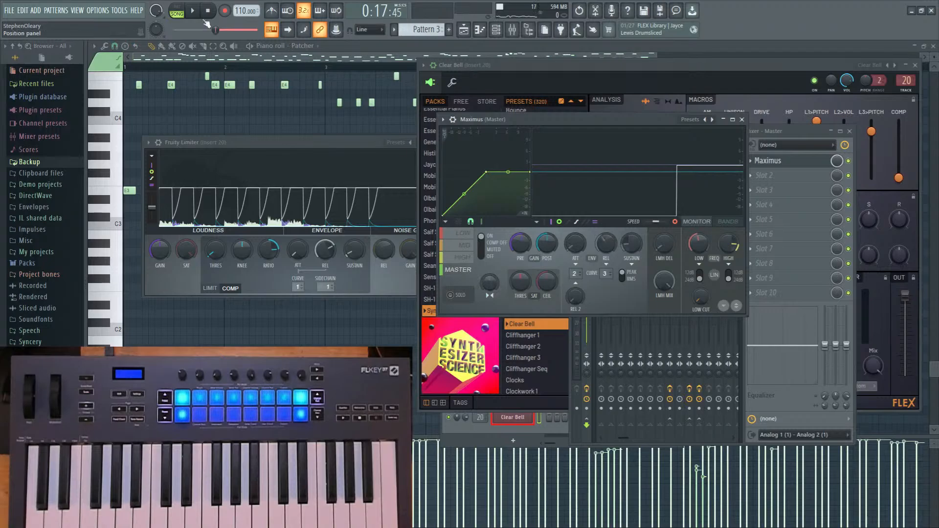
key(space)
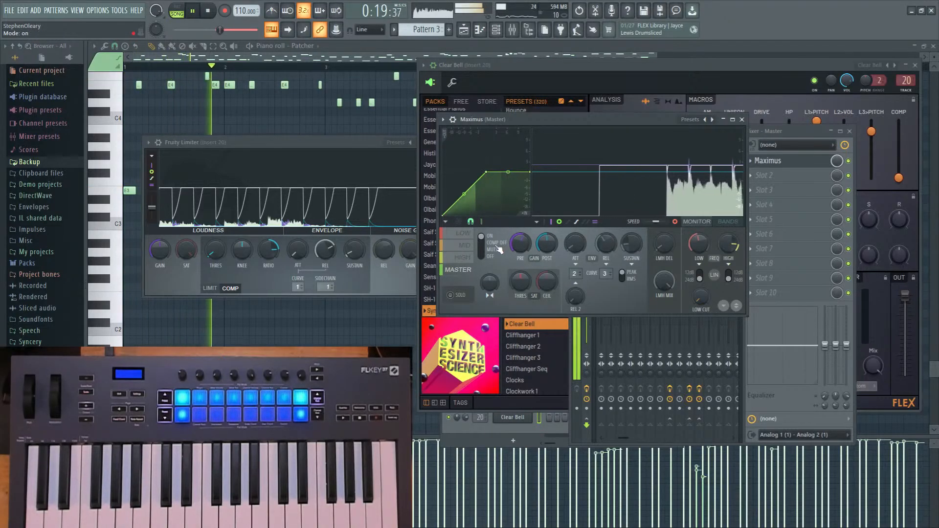
key(space)
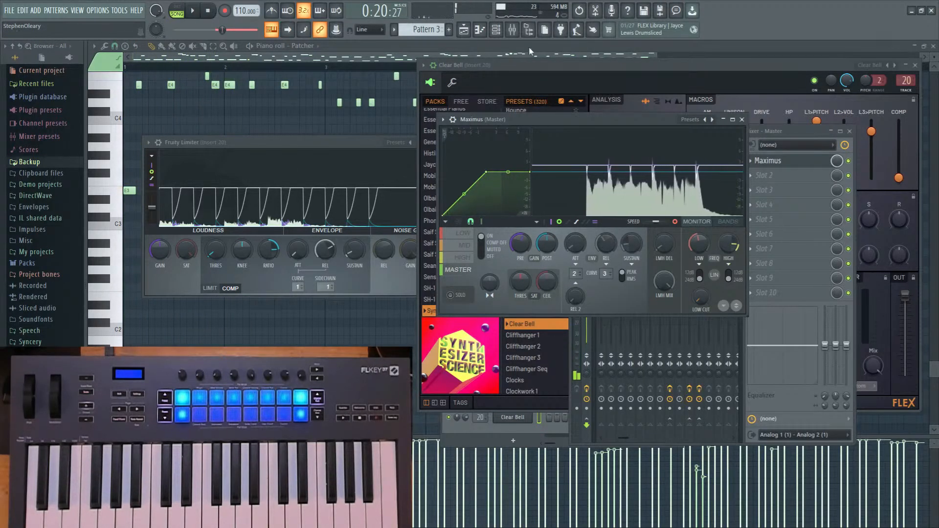
On the kick top mixer track, move Fruity parametric EQ 2 up to slot 1 and add a Fruity Peak Controller in slot 2.
click(512, 31)
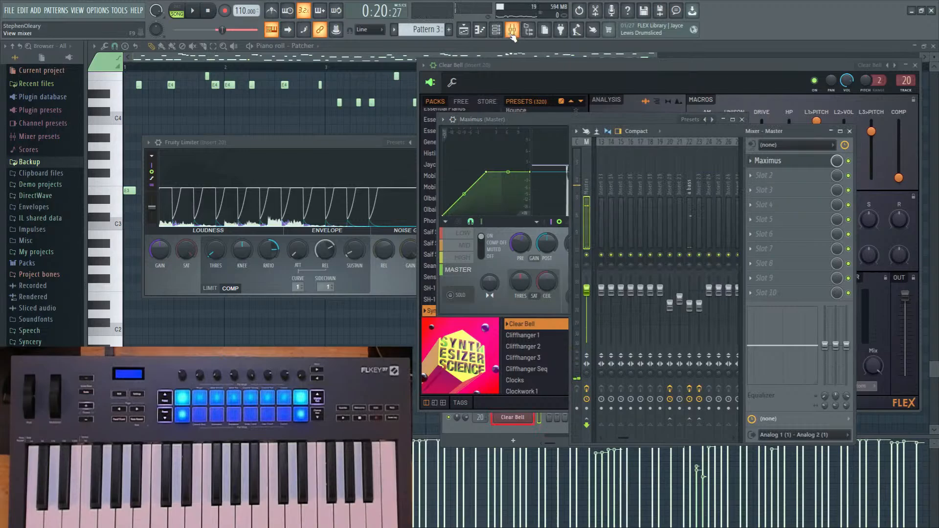
click(605, 174)
scroll(600, 181, up, 4)
click(600, 185)
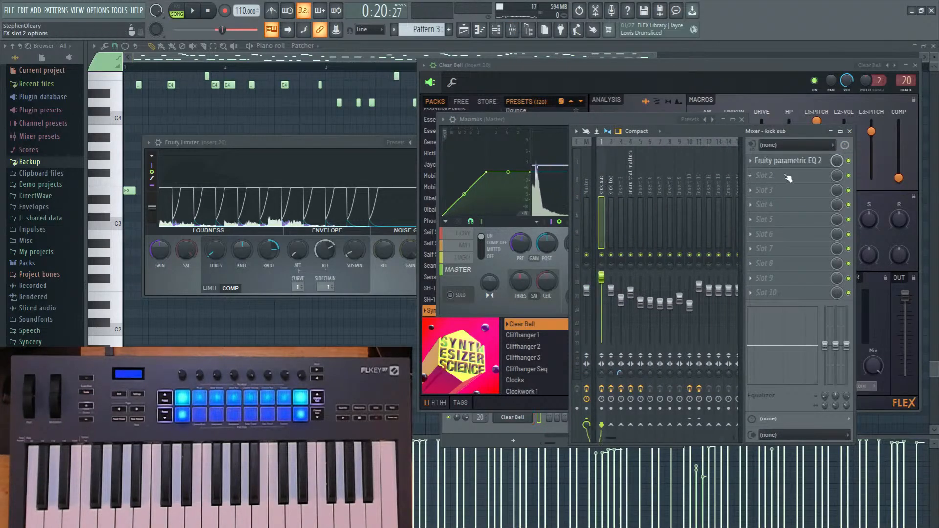
click(731, 180)
click(600, 171)
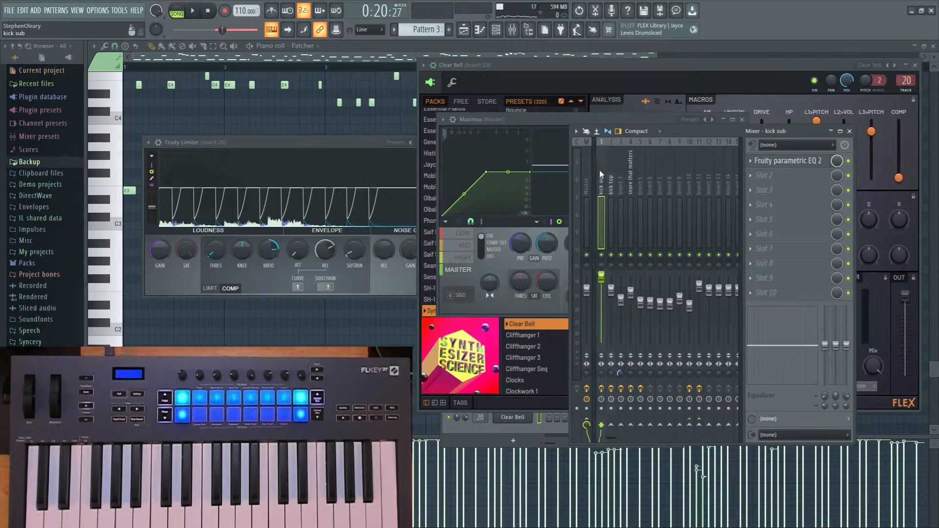
key(Right)
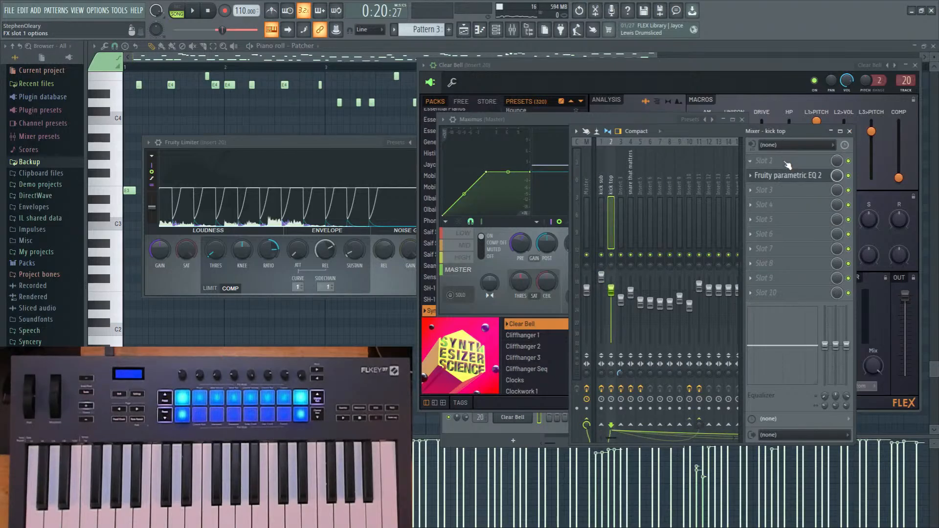
click(786, 180)
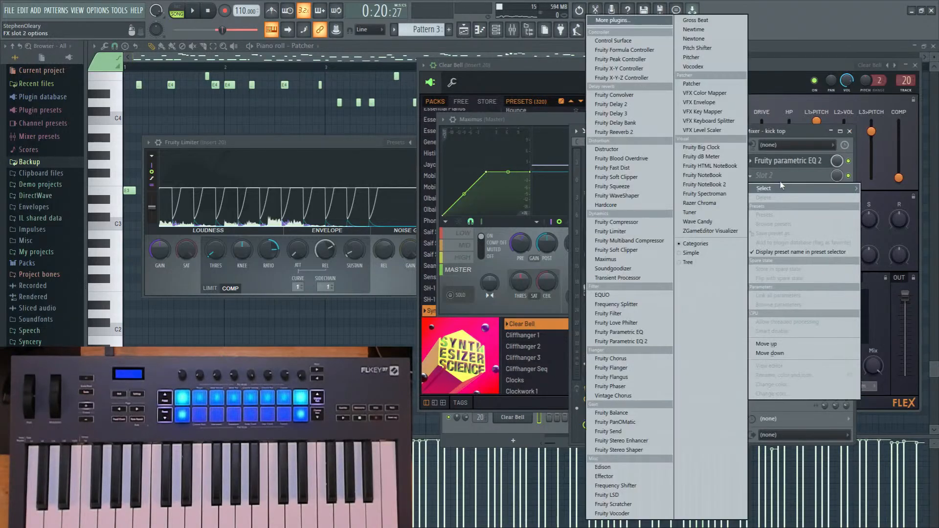
click(636, 59)
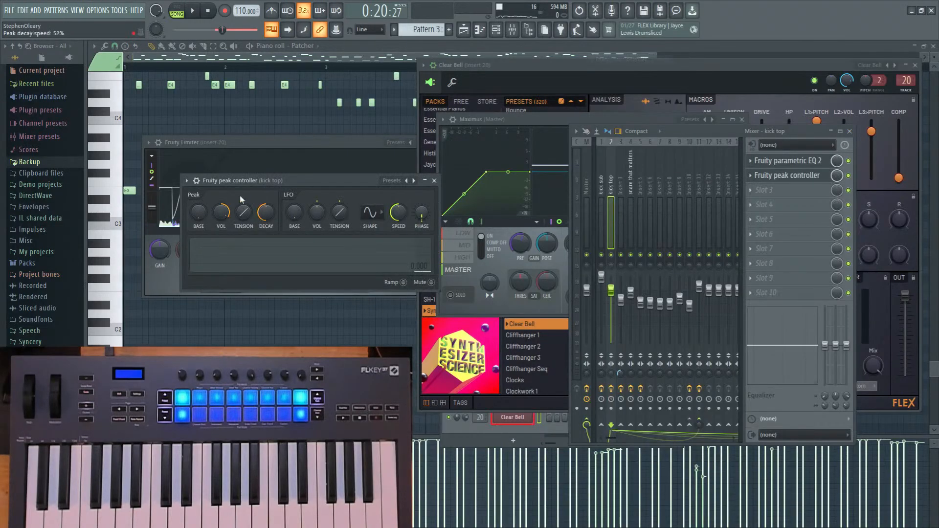
While the song plays, set the Fruity peak controller's peak volume to 200% and peak tension to 62%.
click(202, 19)
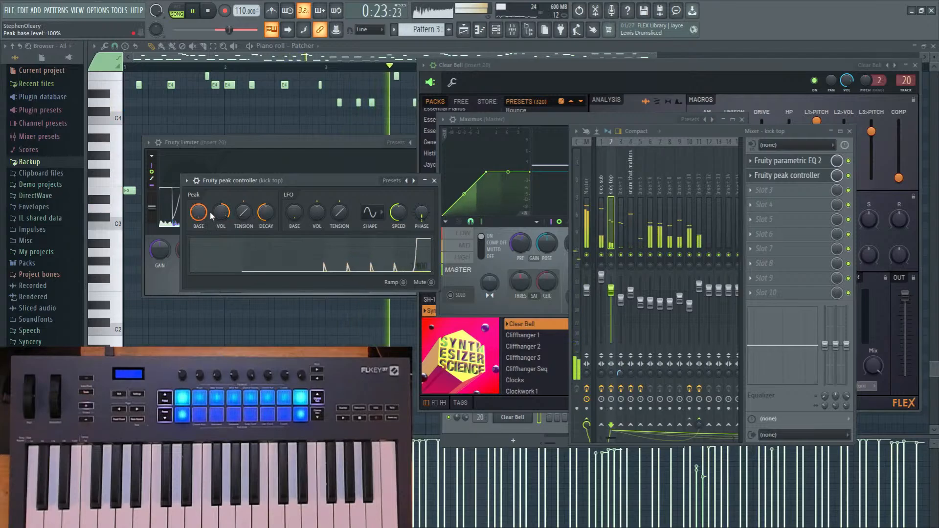
drag(198, 213, 213, 233)
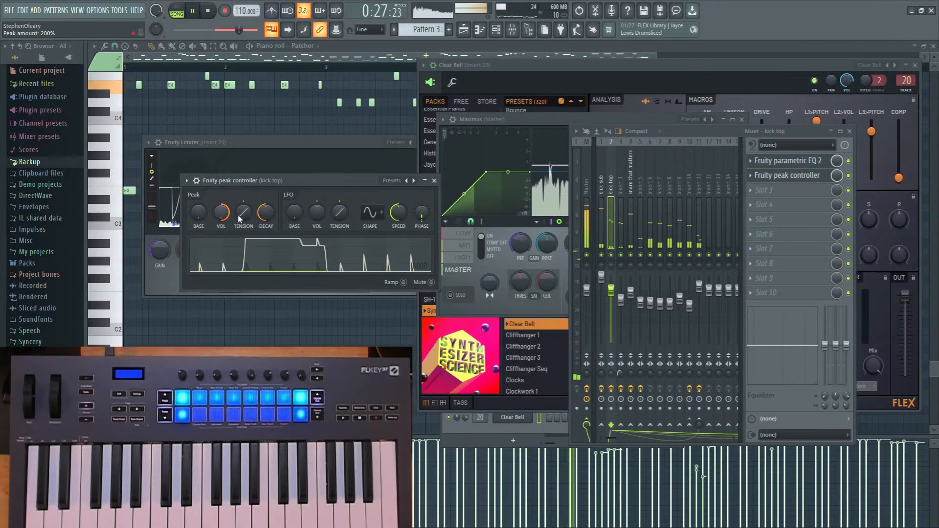
mouse_move(253, 218)
mouse_down()
mouse_move(265, 222)
mouse_move(249, 221)
mouse_up()
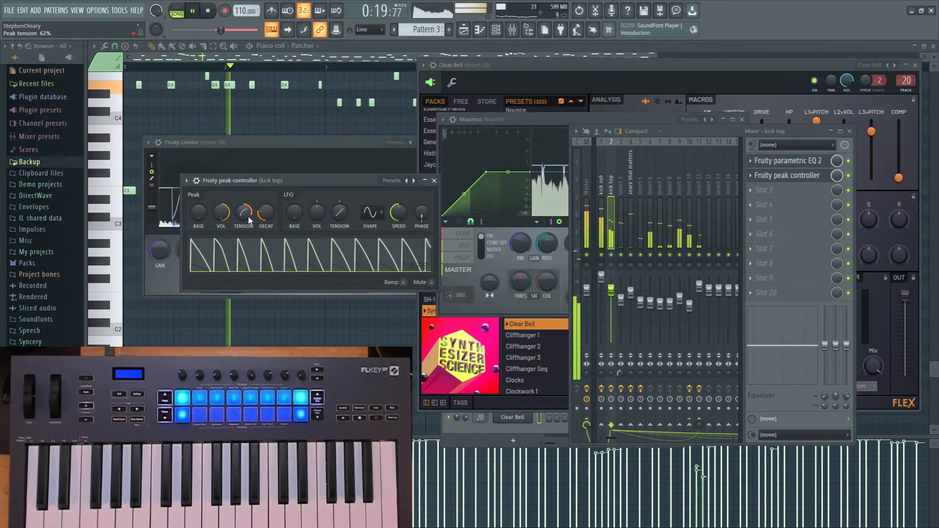
Link the master release time in Maximus to the kick top peak controller, and readjust the controller's peak tension.
click(591, 169)
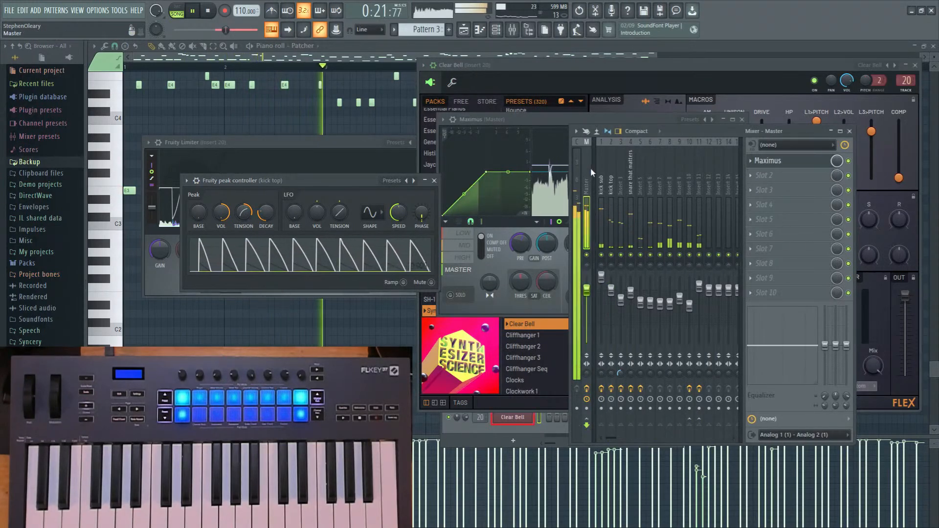
right_click(803, 165)
click(803, 166)
click(803, 165)
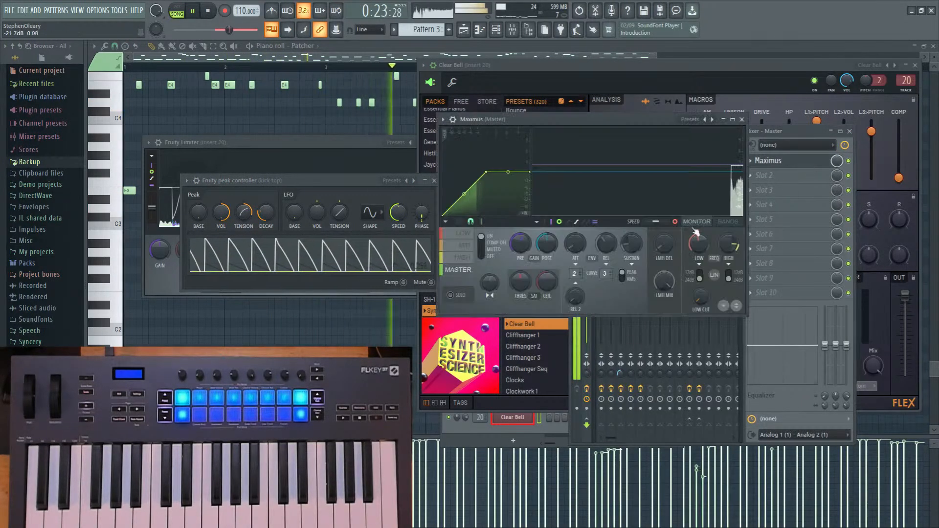
right_click(616, 248)
click(636, 342)
click(468, 254)
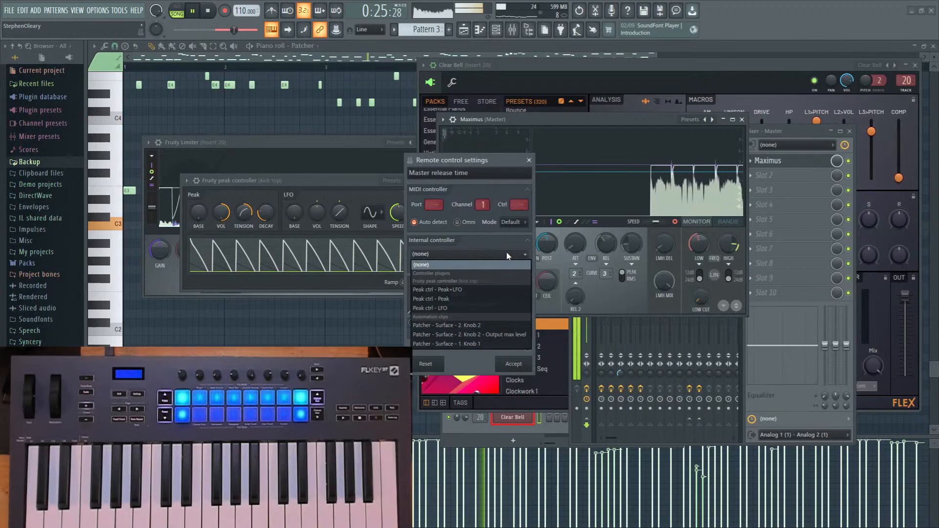
click(485, 308)
click(513, 364)
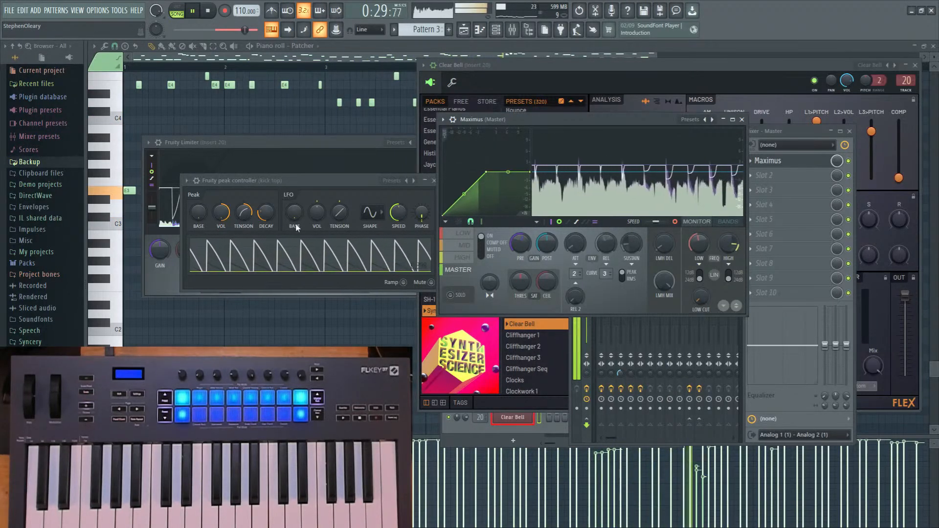
click(244, 215)
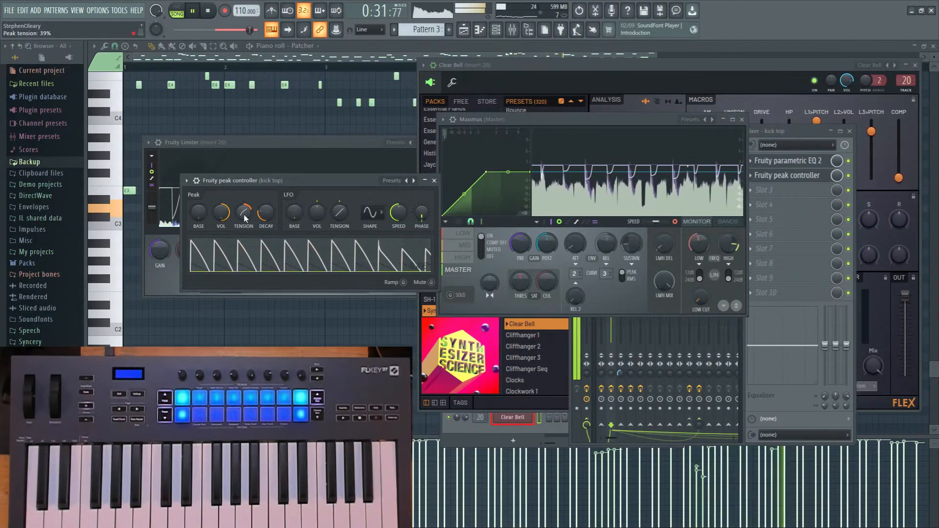
drag(243, 215, 266, 218)
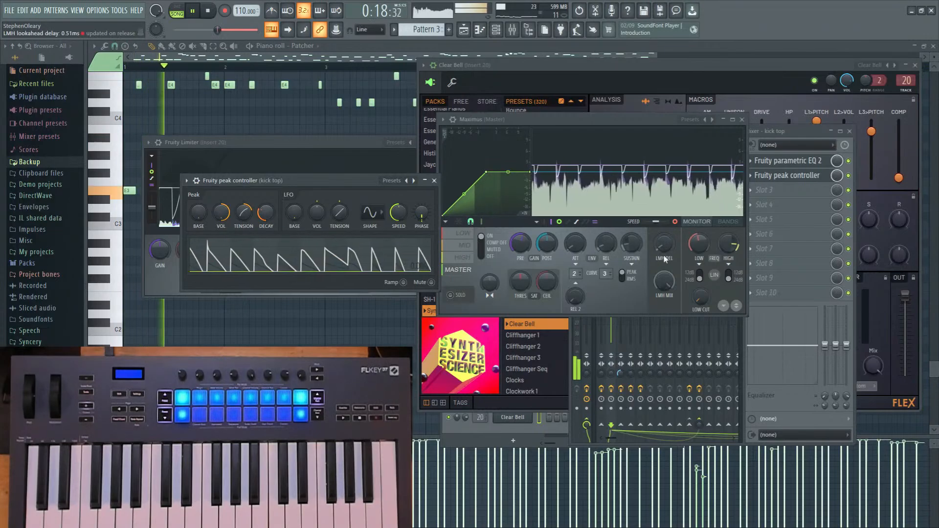
Adjust the Maximus master band's pre gain and sustain, bend its compression curve upward, and stop the song.
click(631, 248)
drag(519, 244, 525, 239)
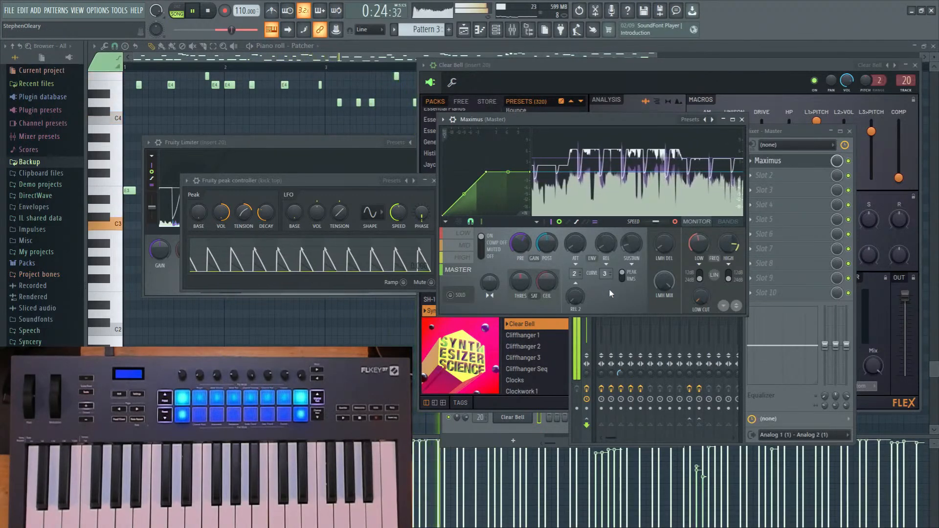
drag(463, 195, 465, 184)
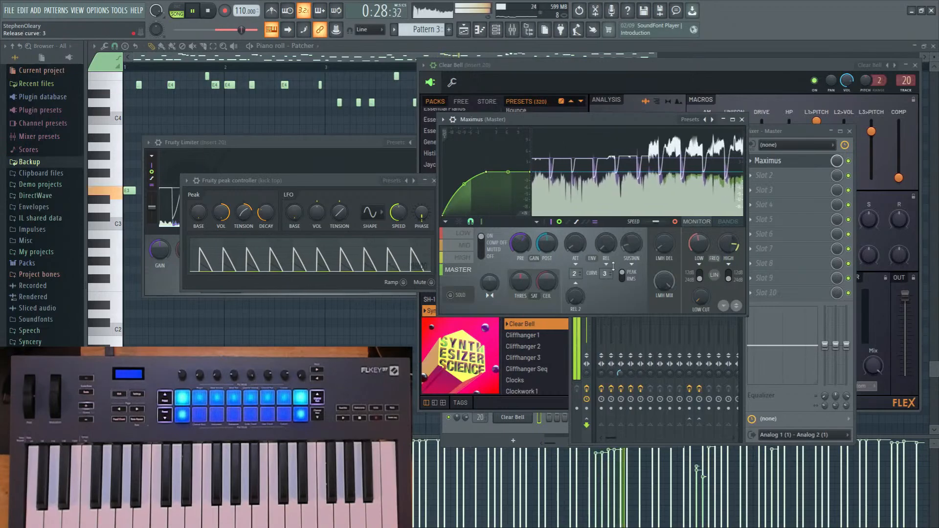
drag(634, 246, 633, 249)
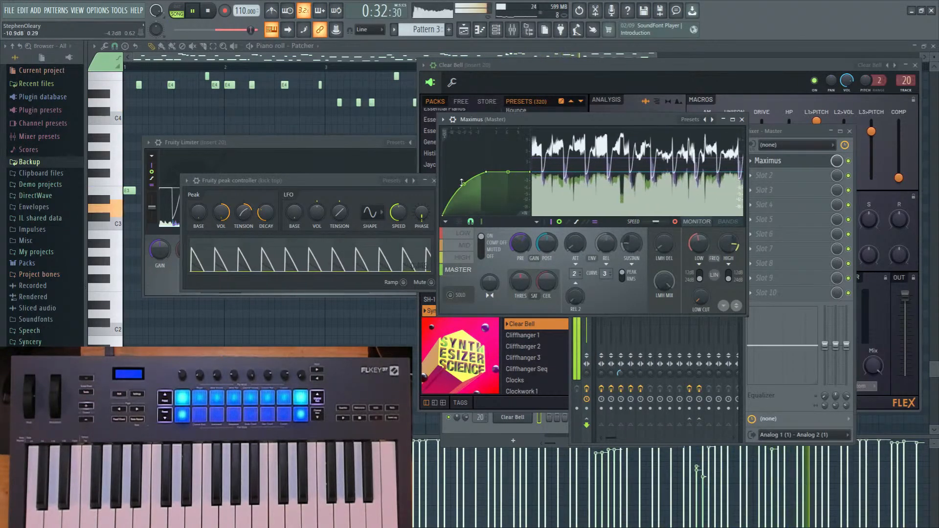
drag(463, 184, 464, 188)
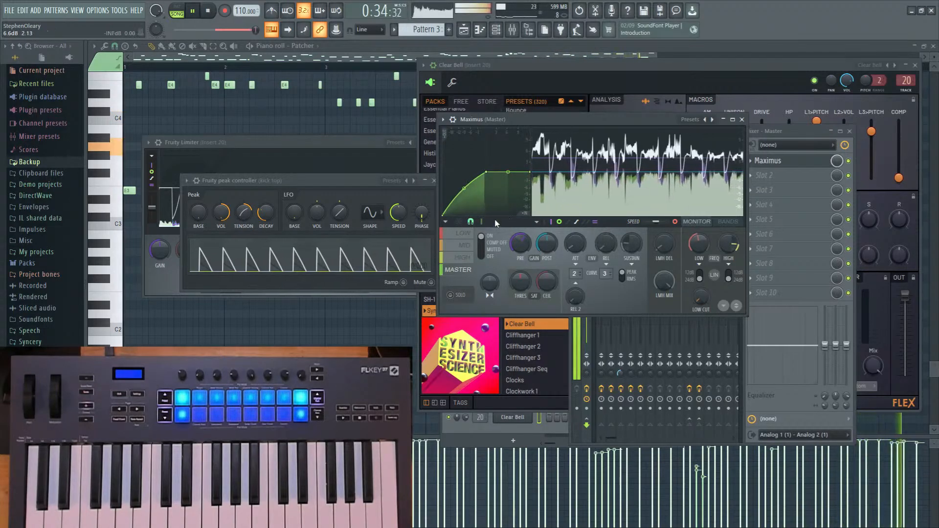
click(194, 10)
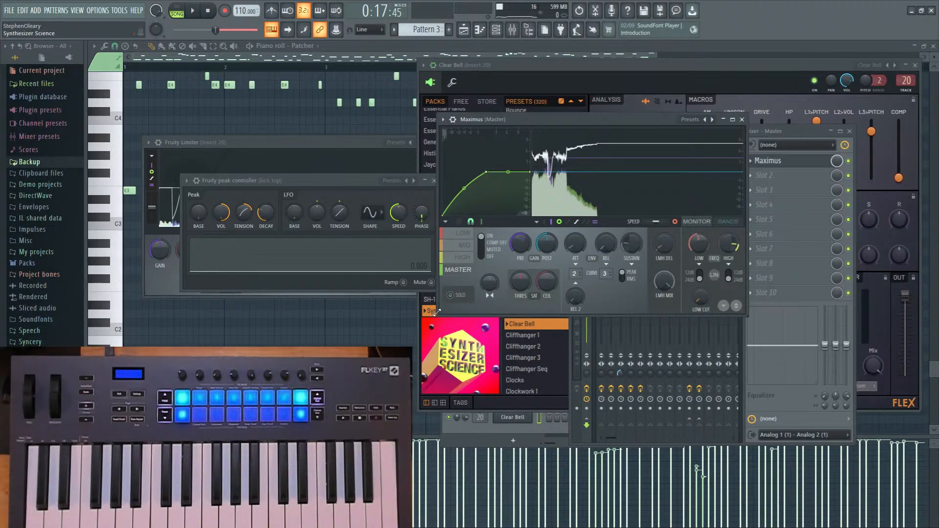
Enlarge the Maximus window, play the song to examine the master's gain envelope, and pause playback.
drag(436, 311, 265, 386)
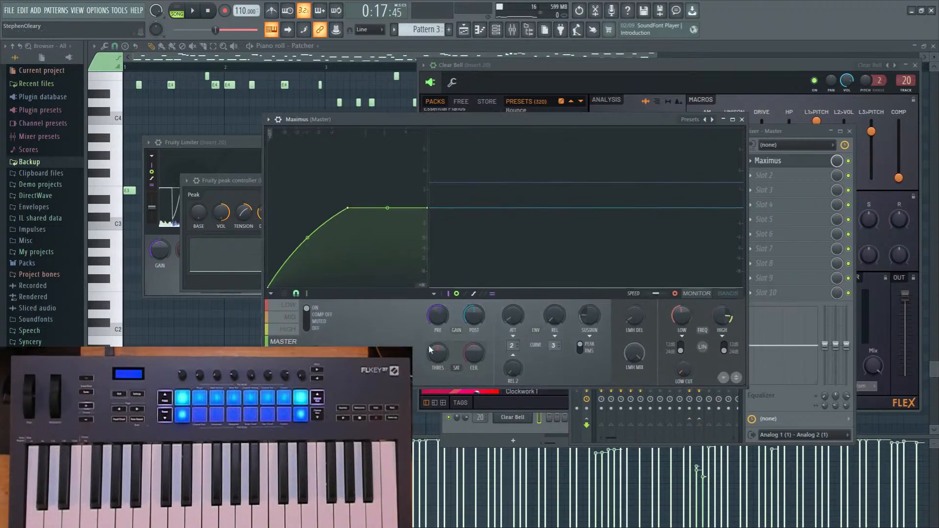
click(200, 11)
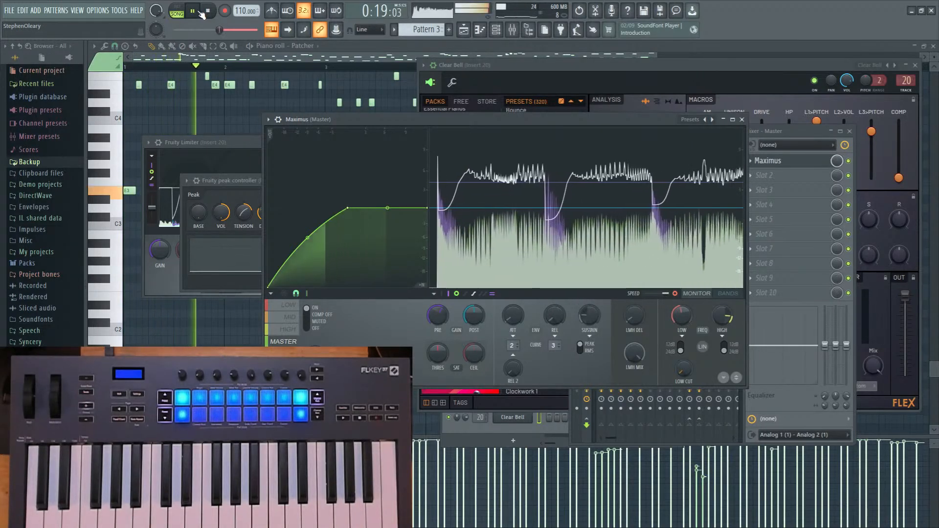
click(200, 12)
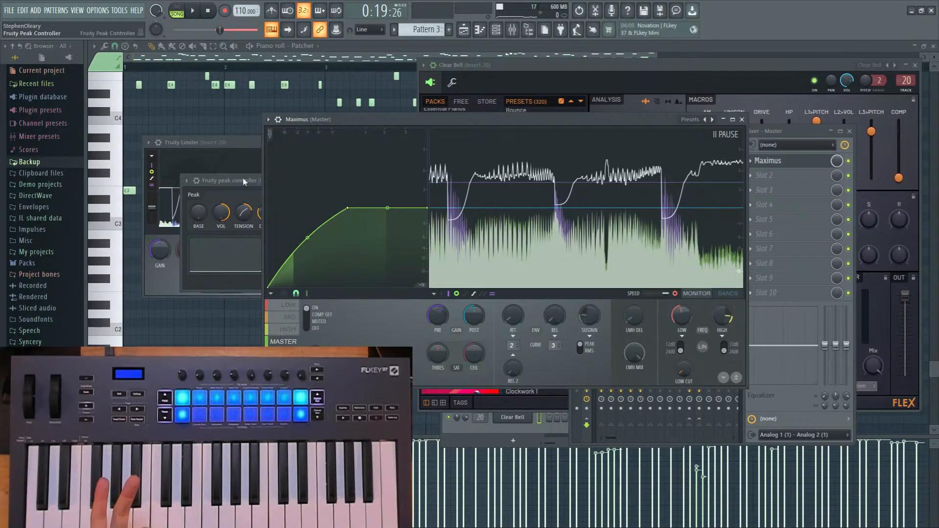
Move the kick top peak controller's window clear of the Maximus graph and start song playback.
drag(251, 185, 661, 327)
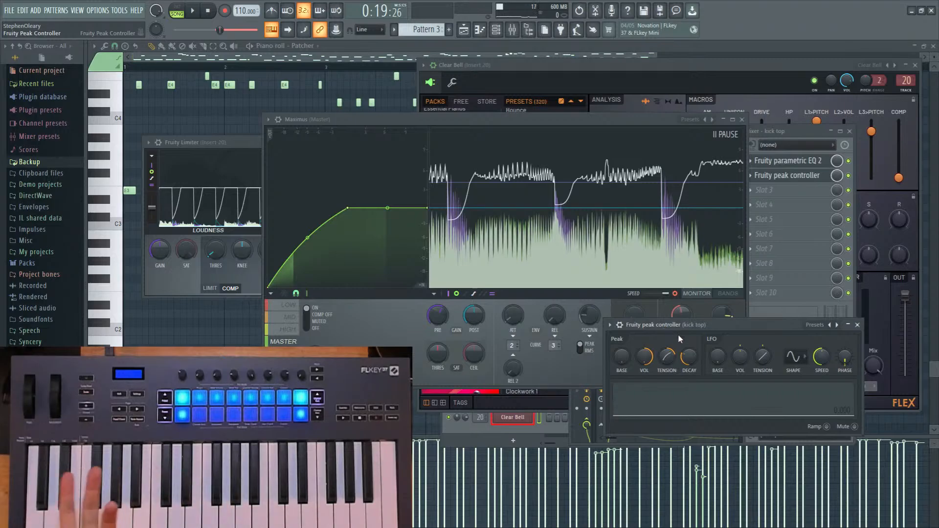
click(194, 12)
click(668, 299)
drag(770, 320, 791, 327)
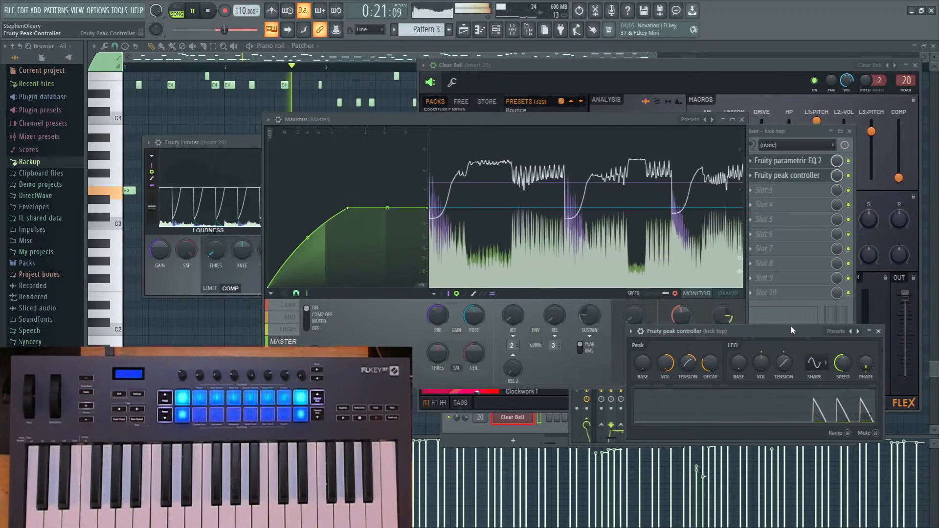
Try an inverted response in the kick top peak controller, with a high peak base and negative peak volume.
drag(643, 371, 643, 323)
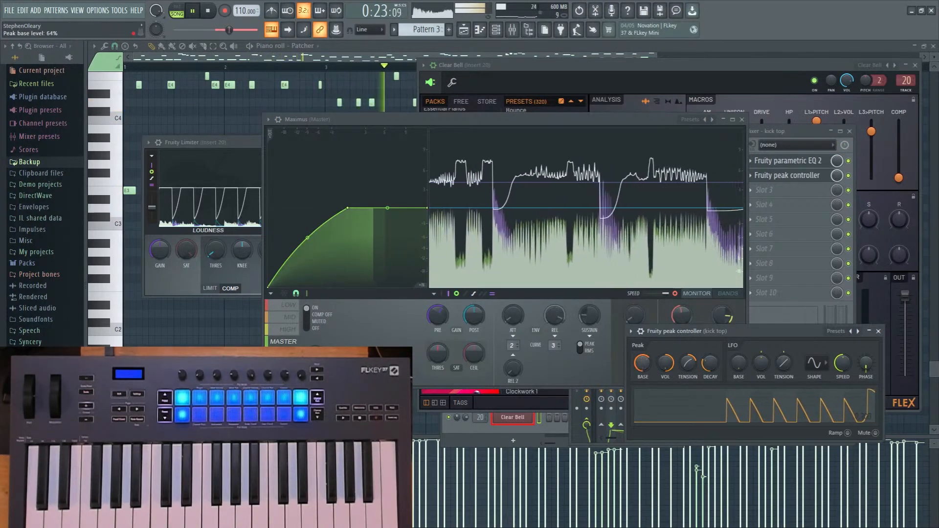
drag(667, 370, 667, 445)
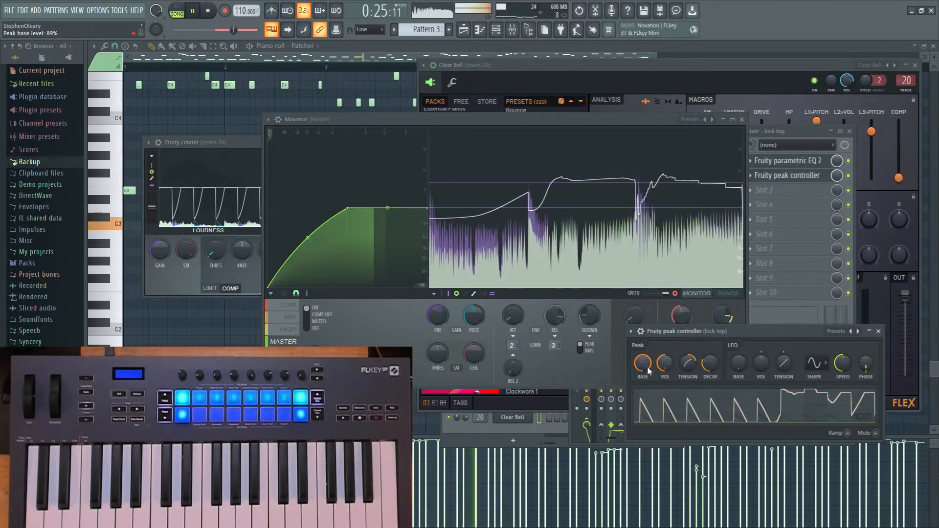
drag(647, 370, 647, 377)
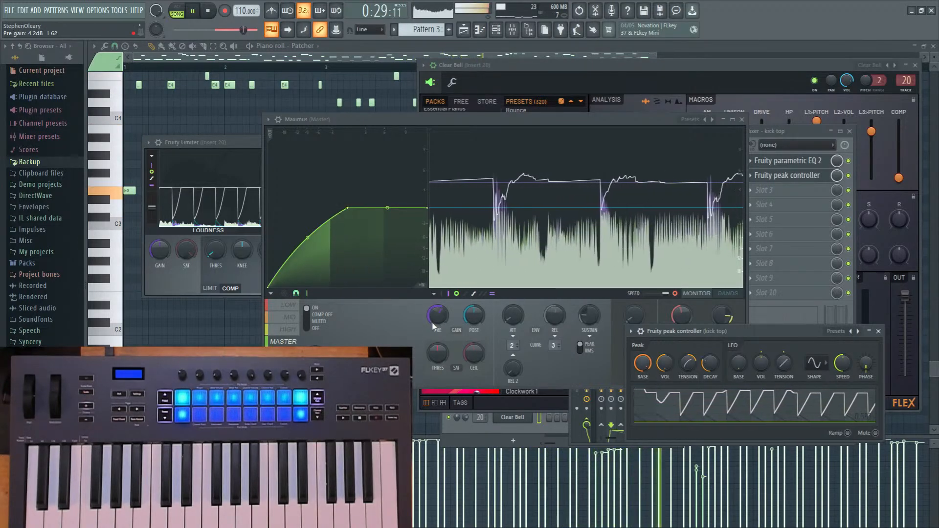
Slightly readjust the Maximus master band's pre gain, shift the peak controller's window aside, and freeze the Maximus graph.
drag(437, 321, 436, 314)
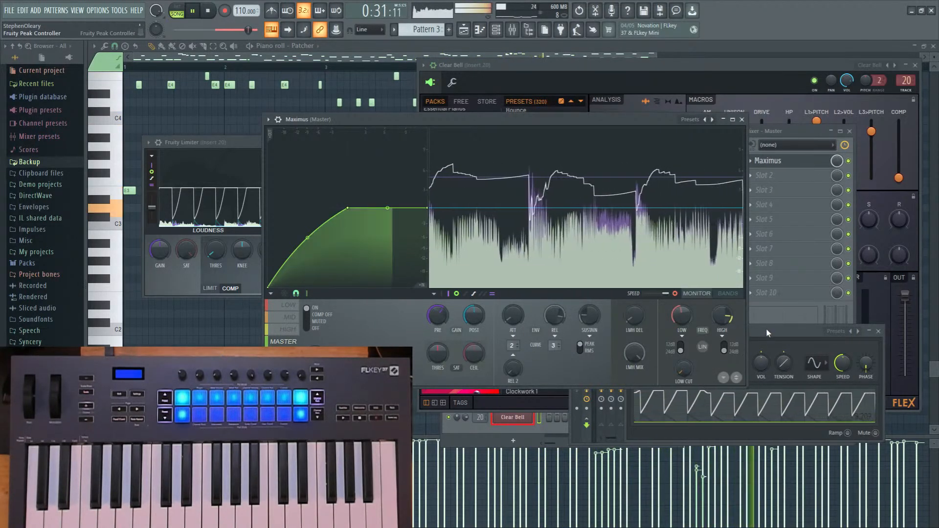
drag(766, 327, 771, 330)
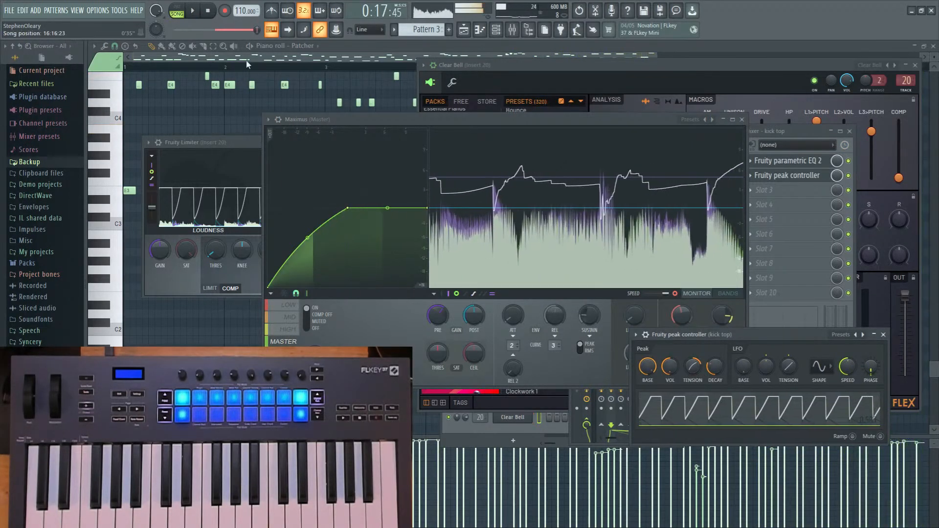
click(663, 268)
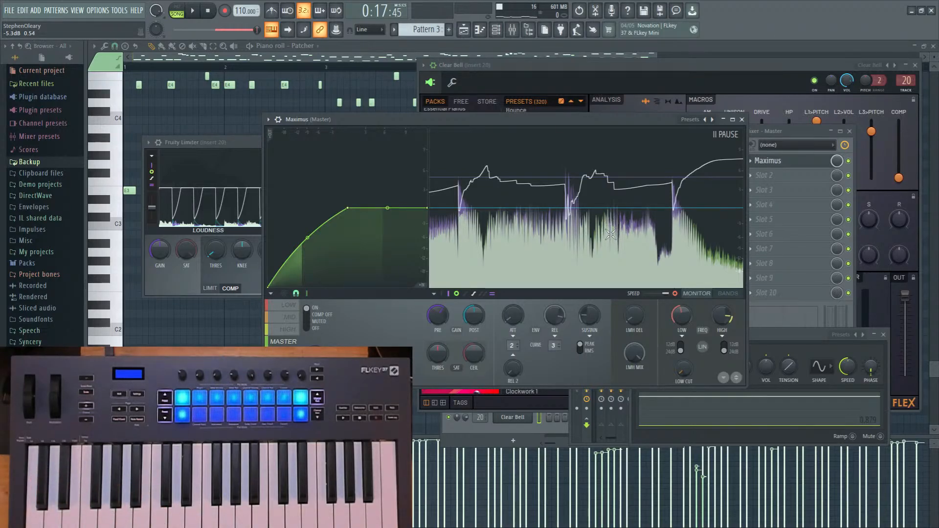
Restore the kick top controller's non-inverted peak response at zero base, and replay the song to check Maximus's gain envelope.
click(780, 348)
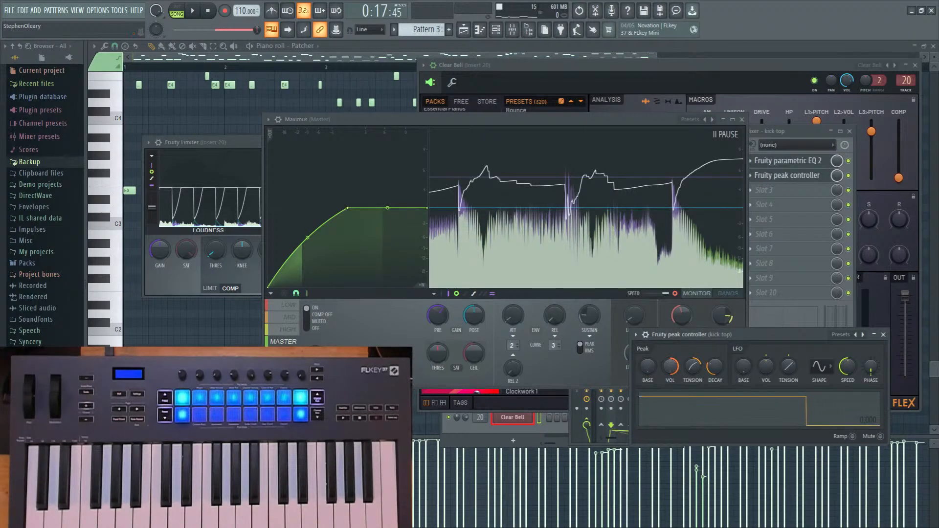
key(space)
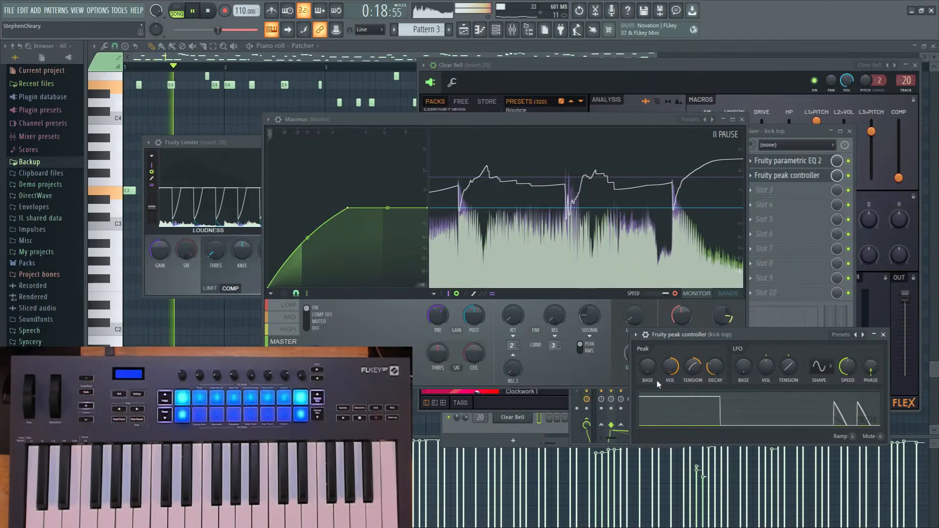
click(613, 309)
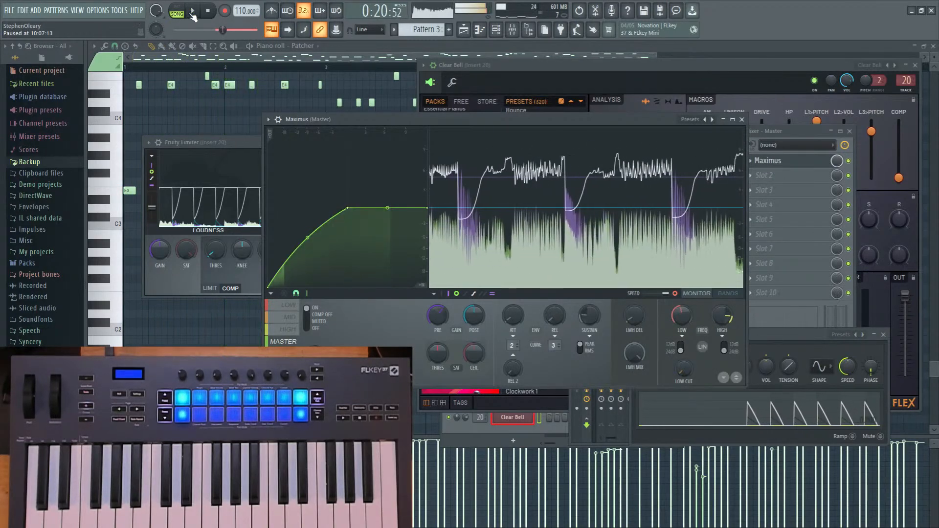
key(space)
click(540, 207)
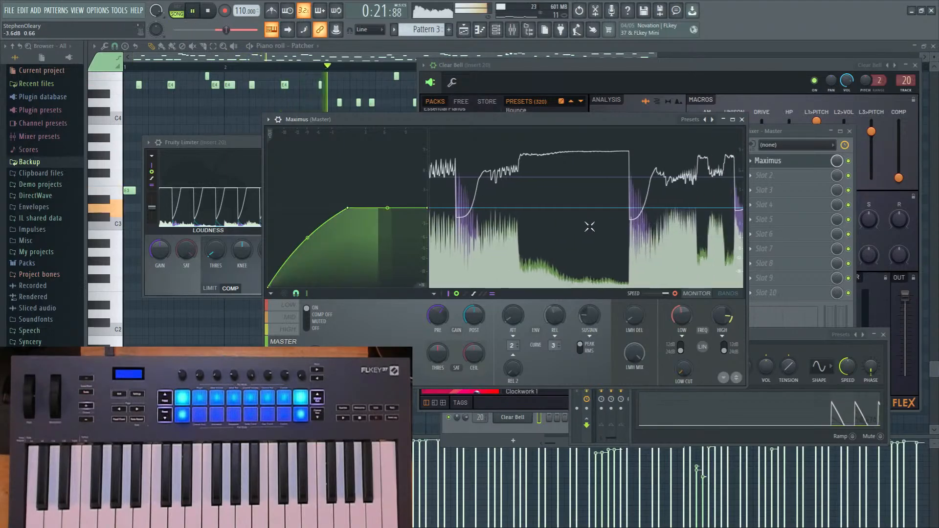
Reopen the peak controller on the kick top mixer track, set its peak decay speed to 27%, and return to Maximus.
click(810, 141)
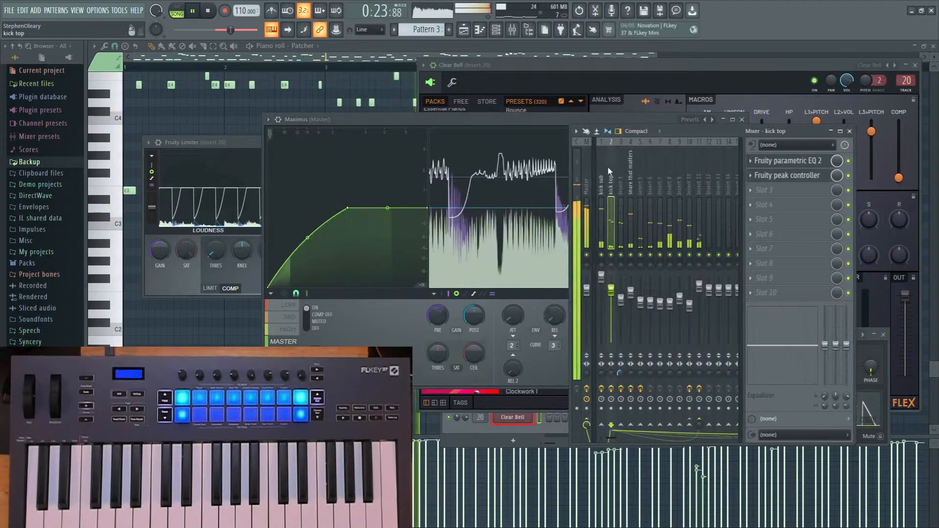
click(601, 172)
click(609, 171)
click(791, 176)
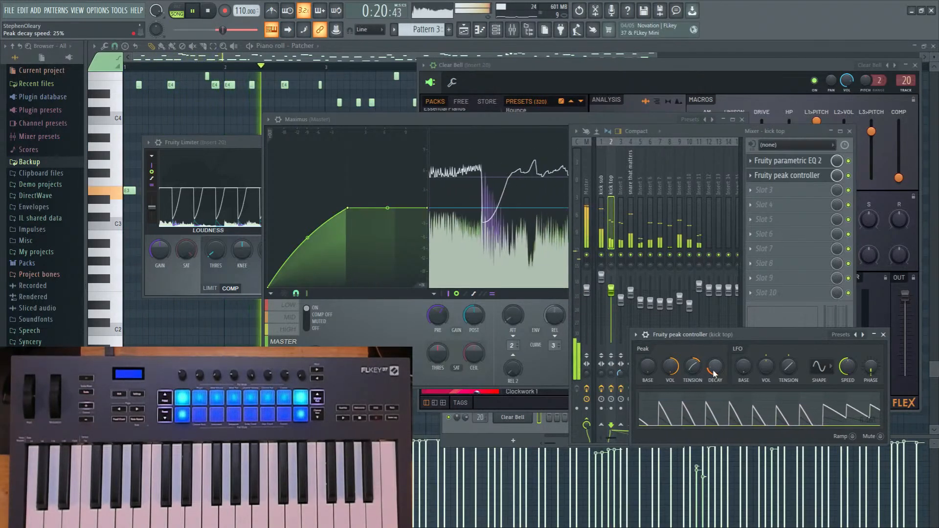
drag(714, 374, 714, 372)
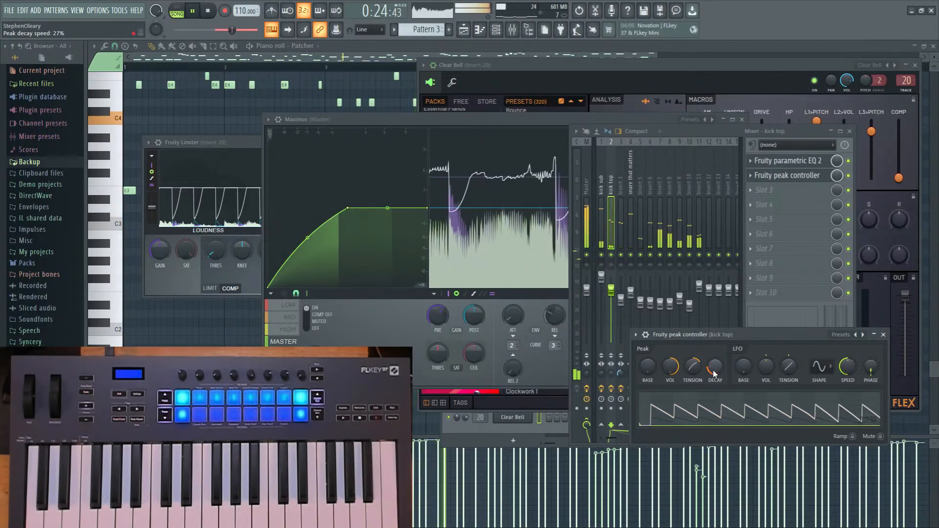
click(512, 330)
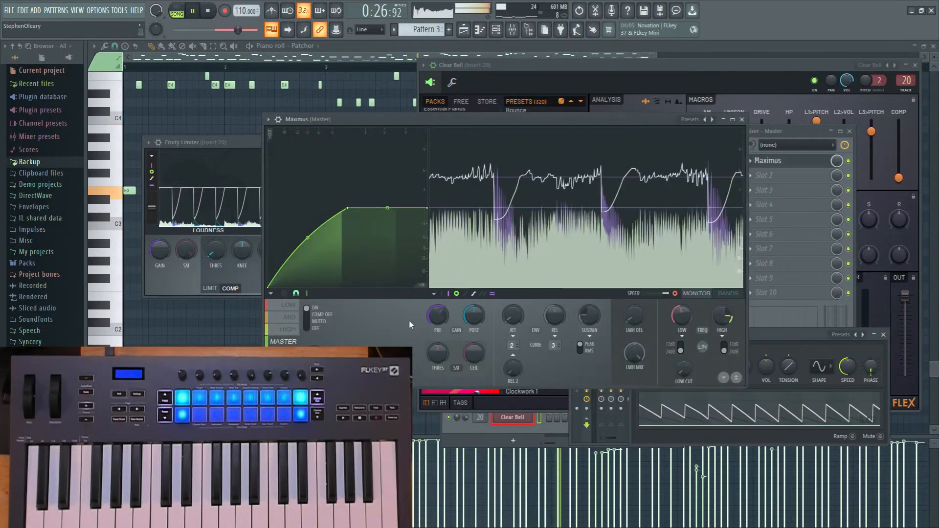
Select the a bass mixer track, and open the bass Patcher and the track's Fruity parametric EQ 2 for examination.
click(527, 30)
scroll(653, 207, down, 6)
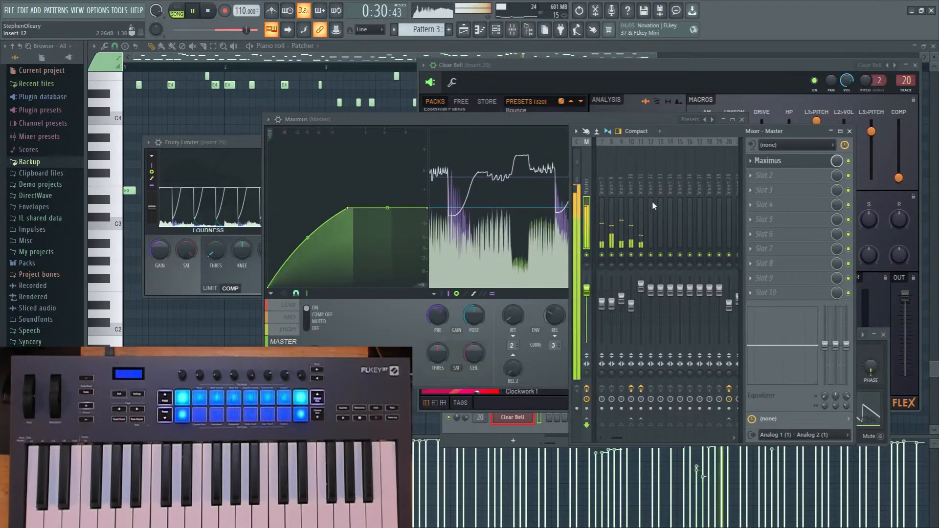
click(633, 308)
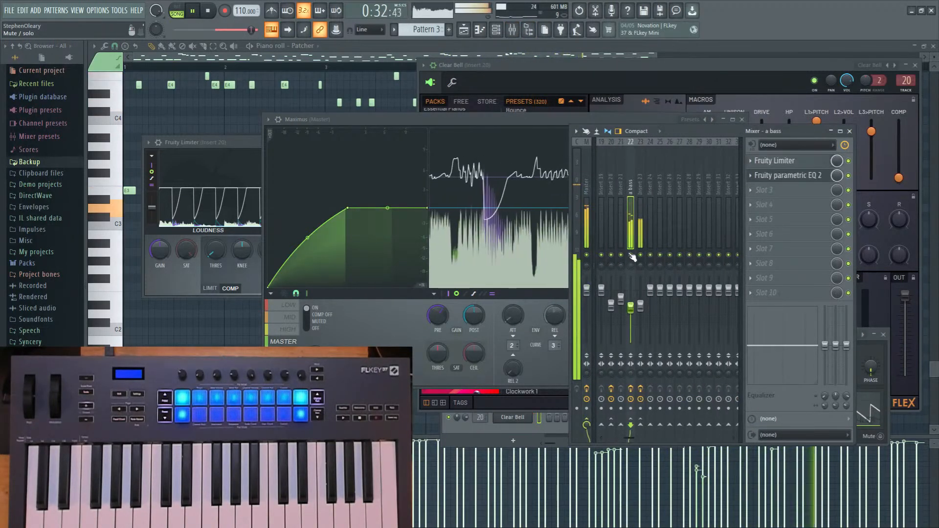
click(495, 29)
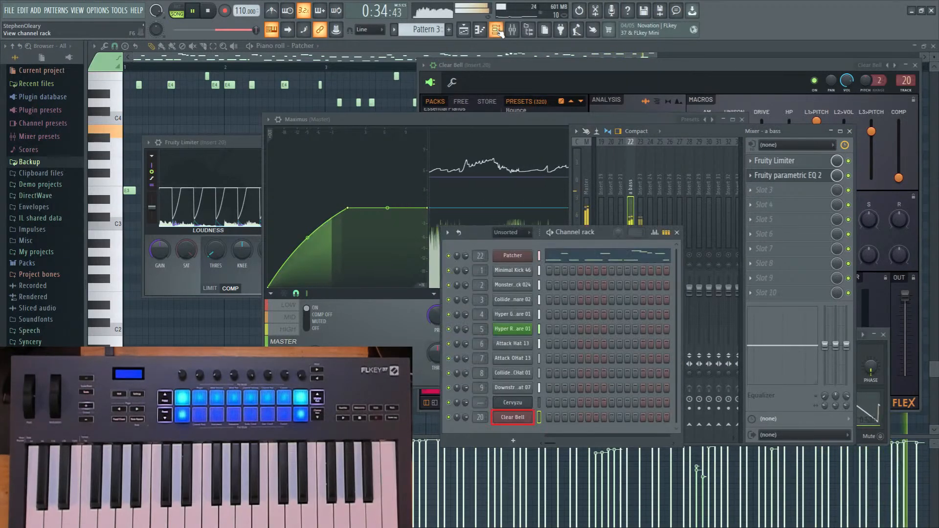
click(518, 257)
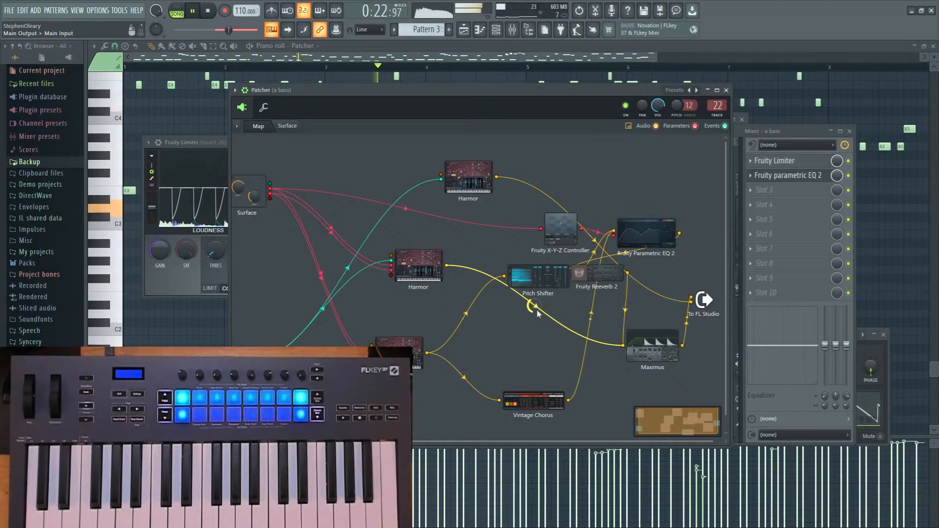
click(787, 176)
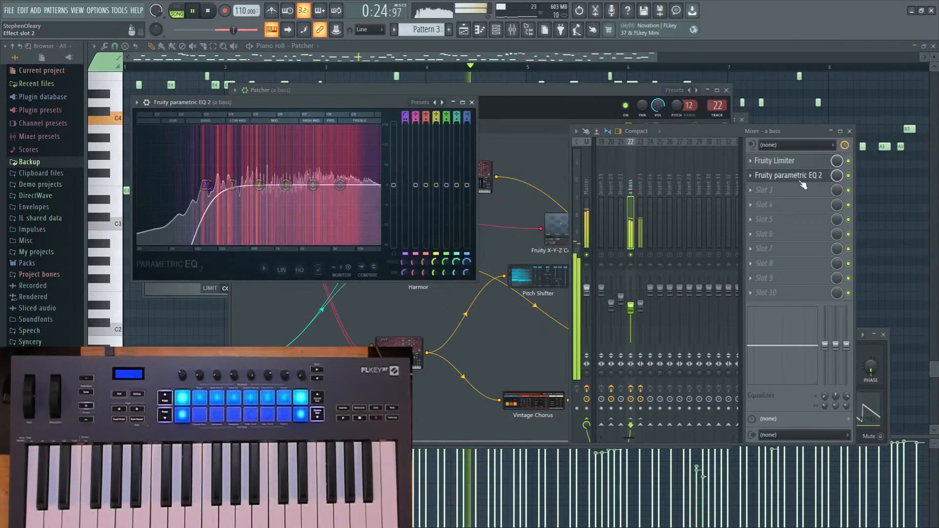
Make band 7 of the a bass parametric EQ a low pass with a Gentle 4 slope at about 15.9 kHz.
right_click(339, 187)
mouse_move(362, 211)
click(389, 220)
right_click(340, 186)
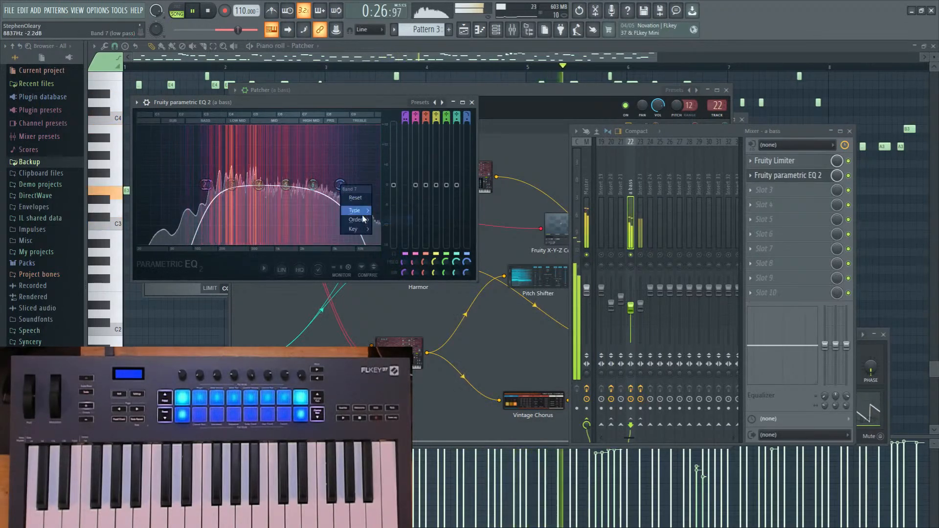
click(390, 221)
right_click(341, 186)
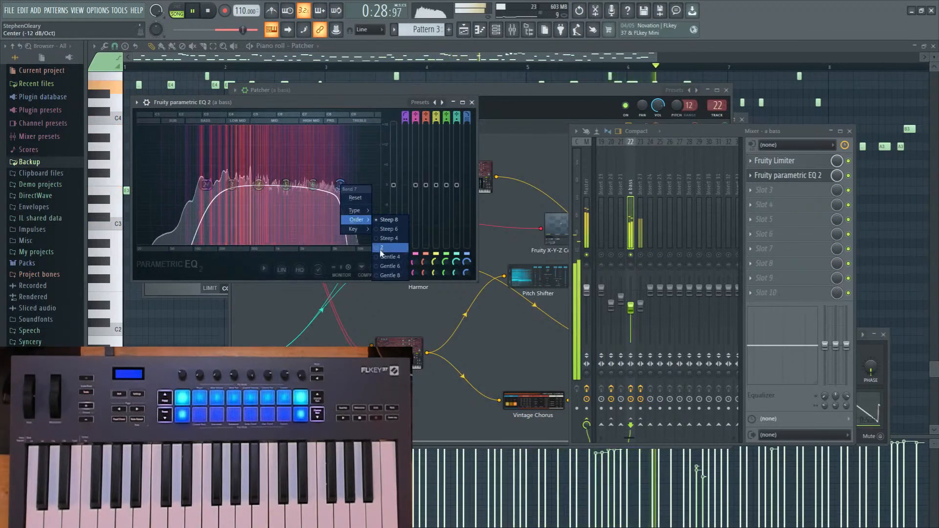
click(389, 258)
drag(340, 185, 373, 186)
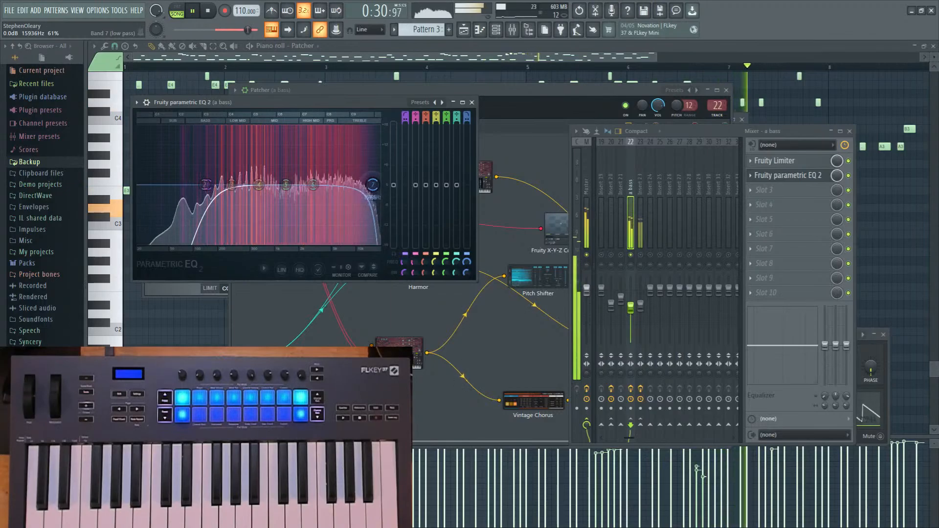
Check insert 23 in solo and open Maximus on the Master track.
right_click(640, 254)
right_click(641, 255)
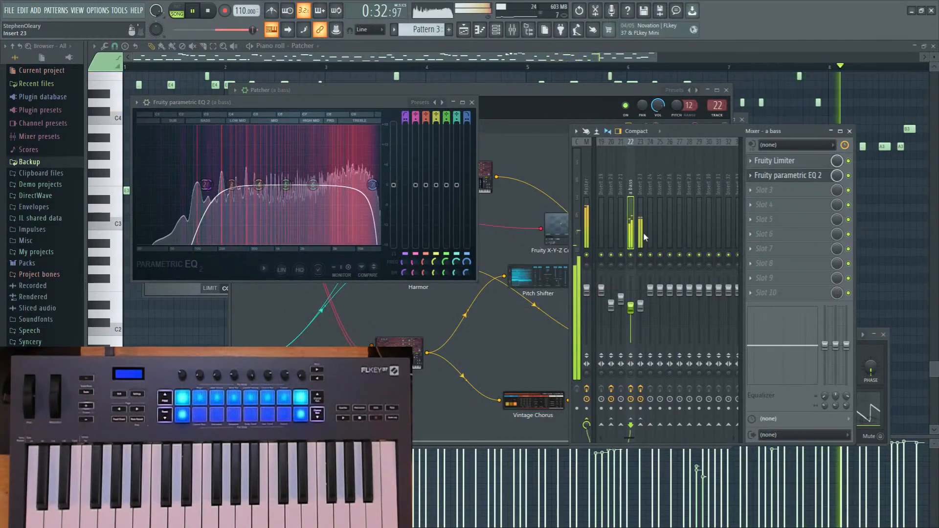
scroll(644, 236, up, 3)
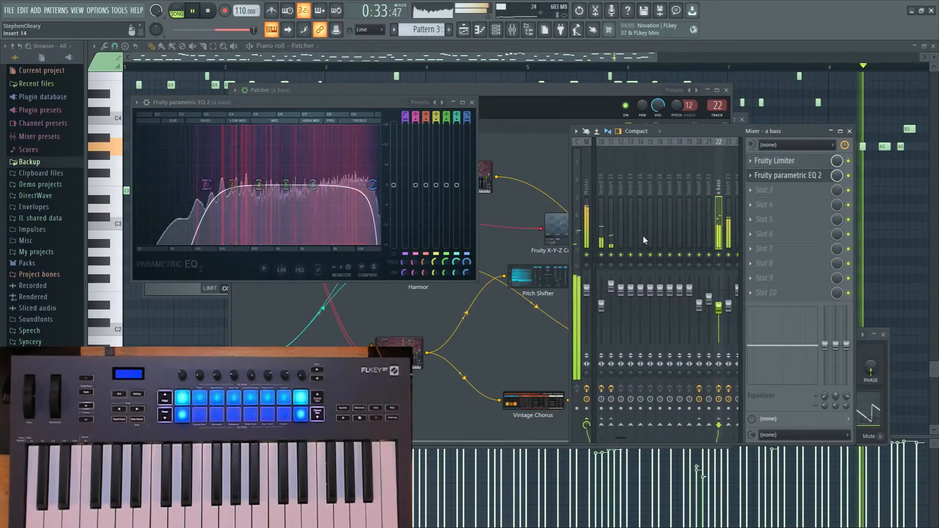
click(586, 189)
click(796, 163)
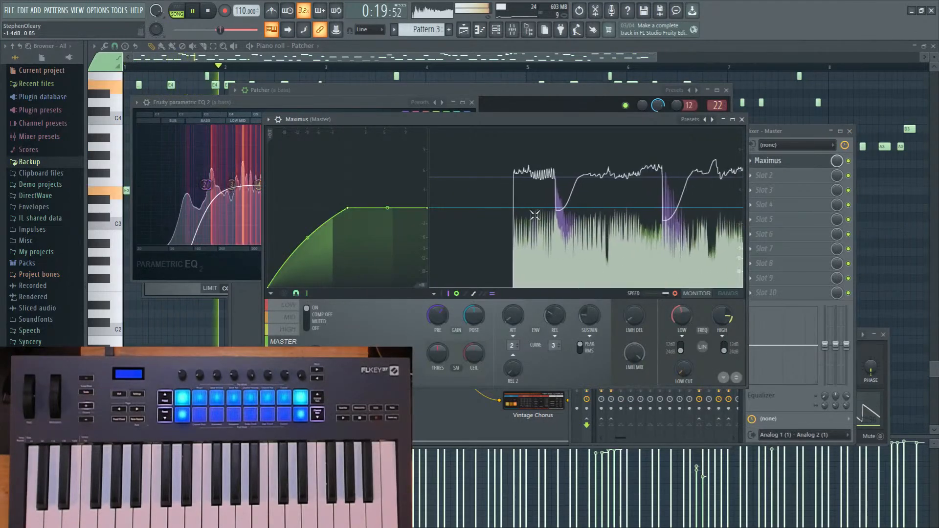
Straighten the lower segment of the Maximus master compression curve and adjust the master post gain.
drag(511, 118, 511, 88)
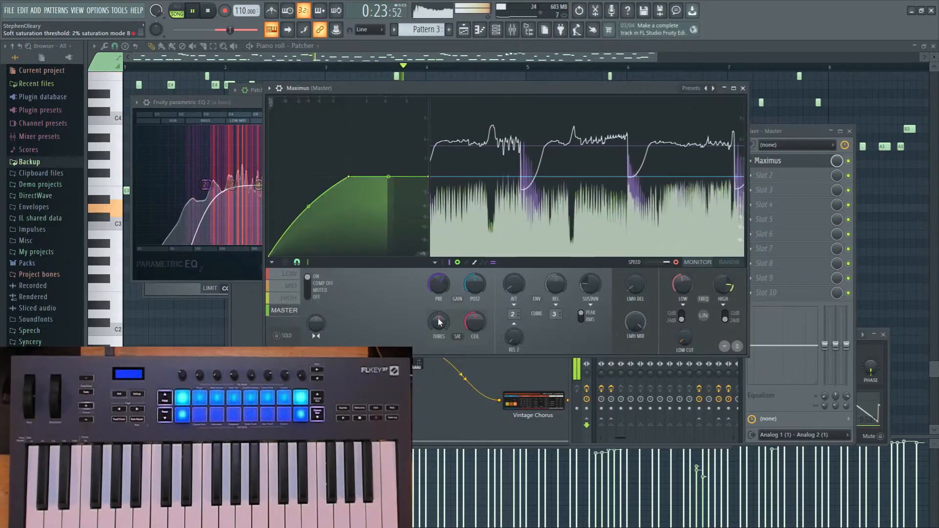
drag(310, 206, 309, 216)
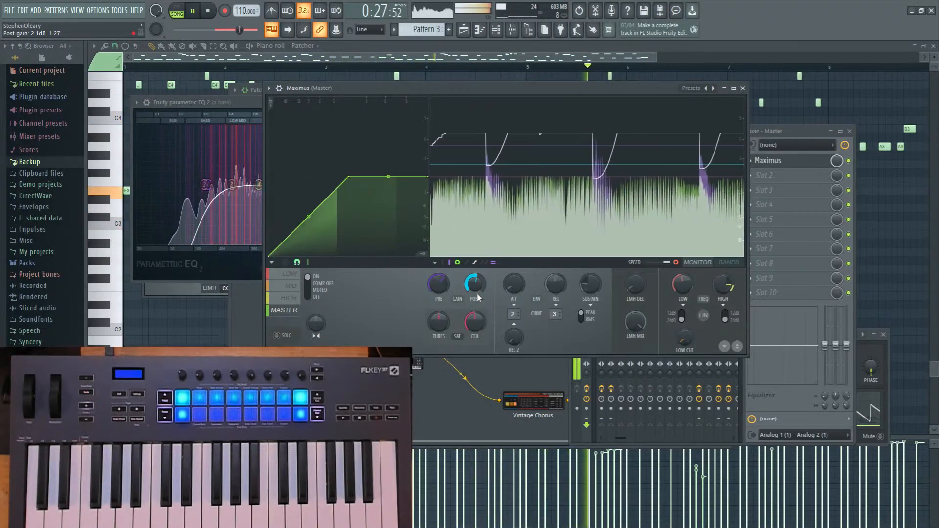
drag(473, 282, 473, 288)
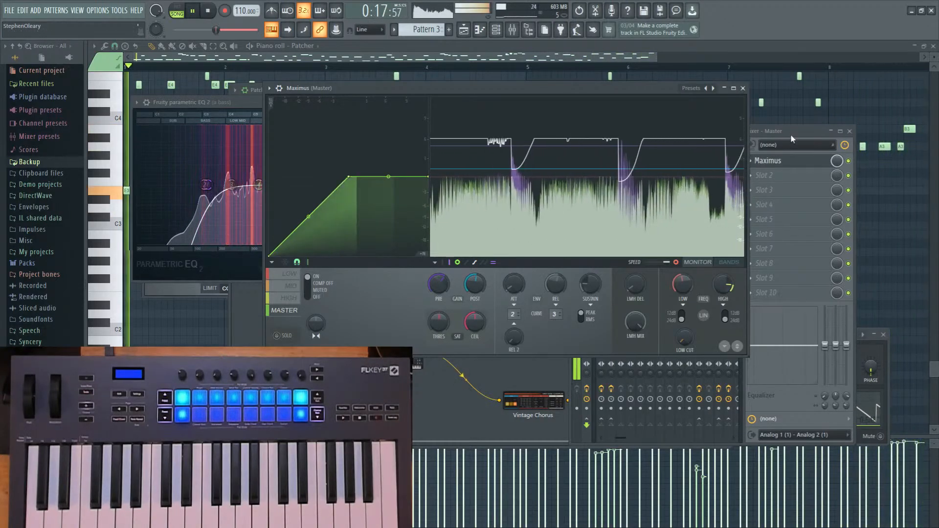
Open the Fruity peak controller on the kick top track and set its peak decay to about 38%.
key(F9)
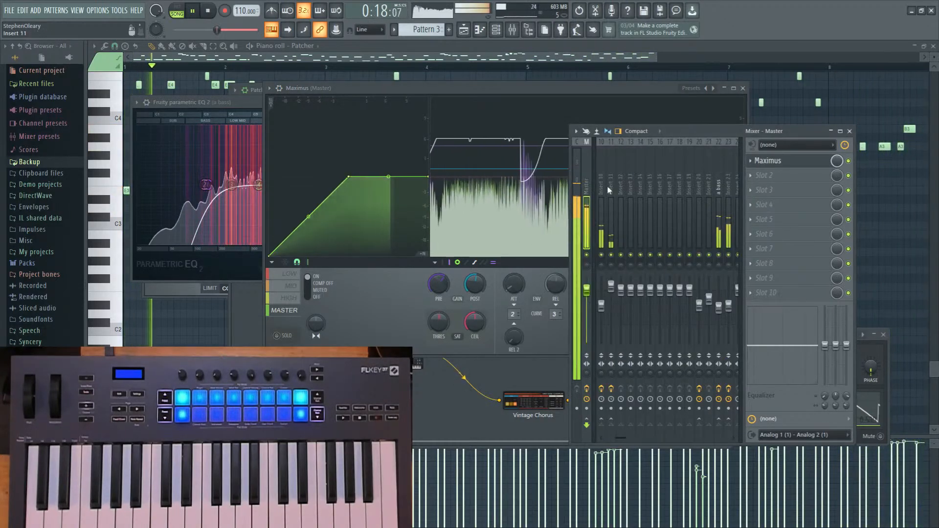
click(611, 182)
scroll(608, 183, up, 3)
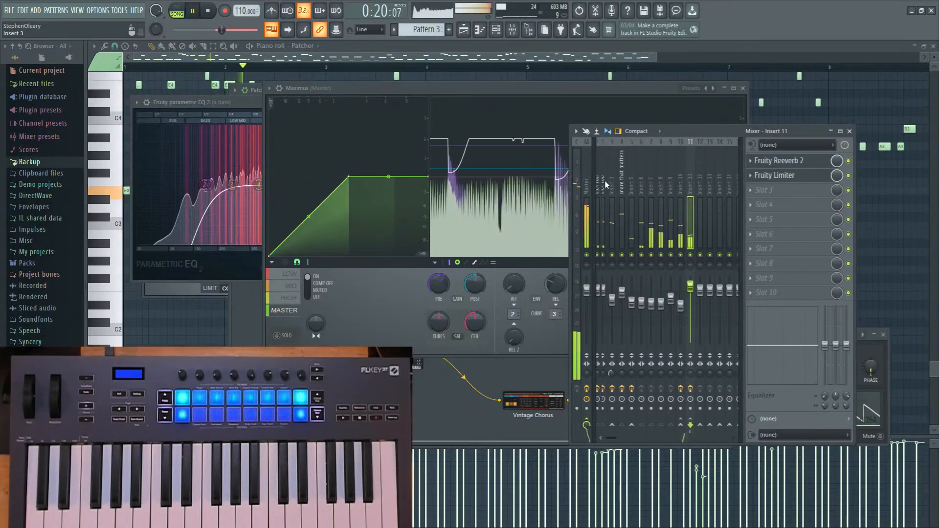
click(610, 184)
click(790, 176)
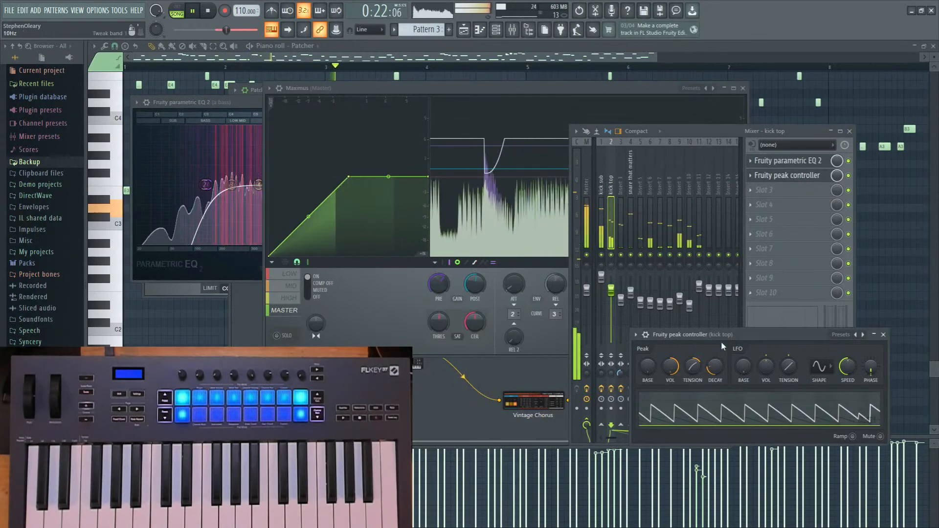
mouse_move(711, 370)
mouse_down()
mouse_move(703, 467)
mouse_move(712, 373)
mouse_up()
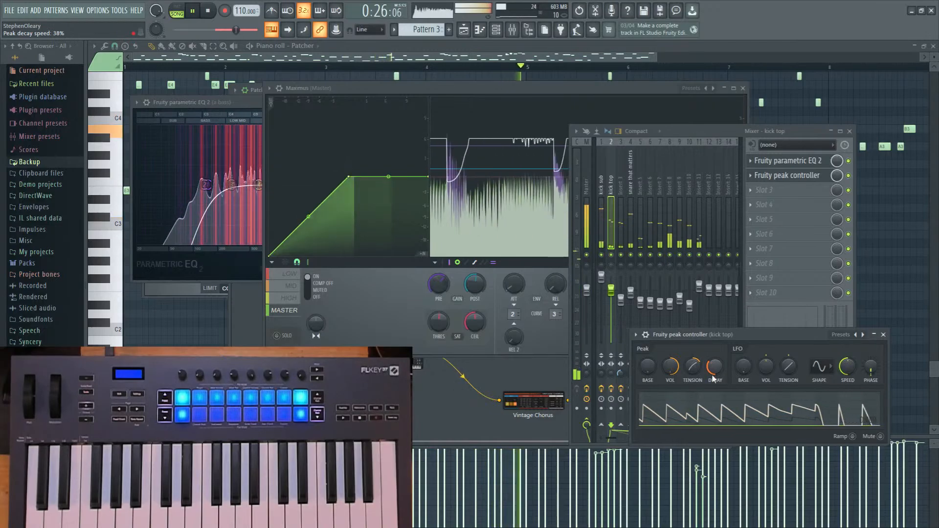
Adjust the pre gain in the Master track's Maximus and bend the lower segment of its curve upward.
drag(697, 133, 878, 94)
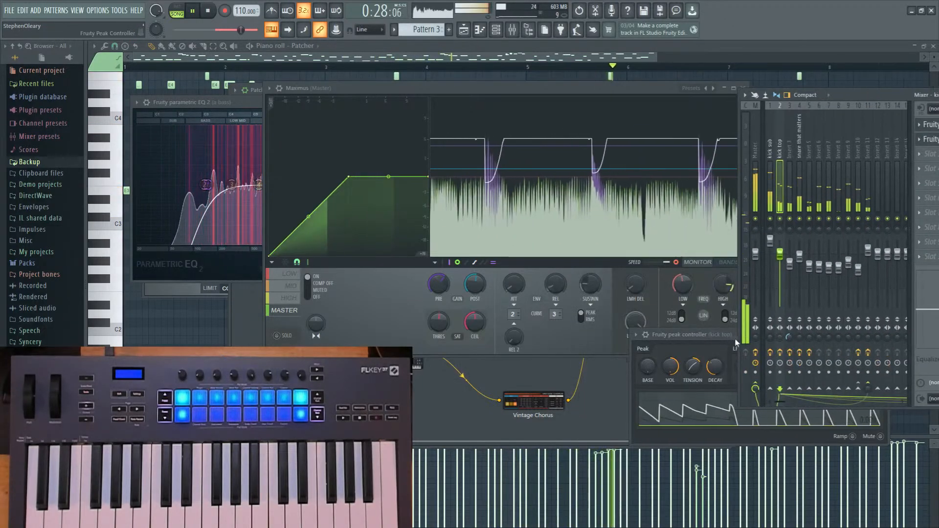
click(439, 291)
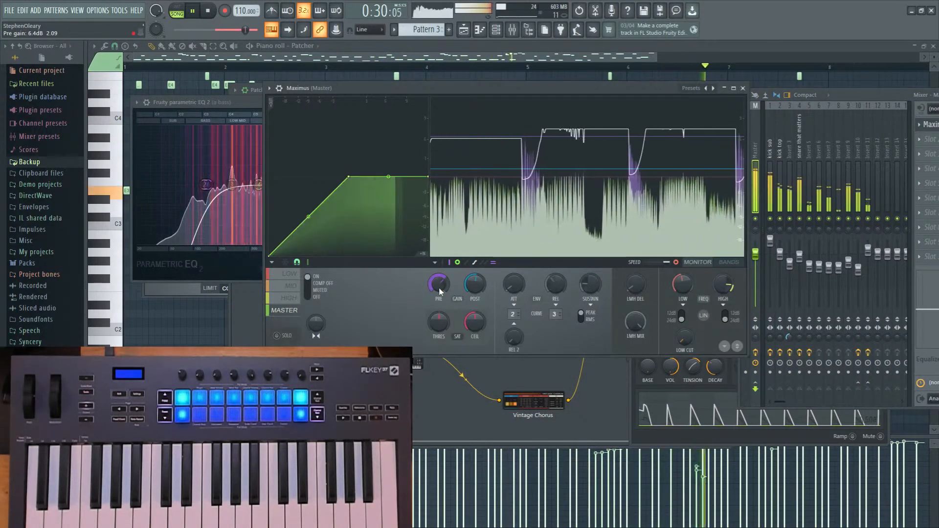
drag(439, 291, 410, 374)
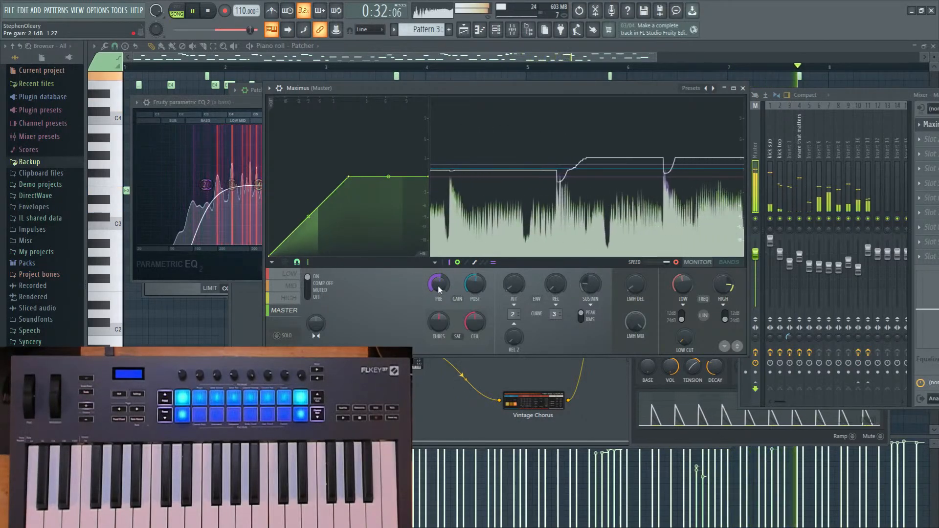
drag(309, 216, 308, 204)
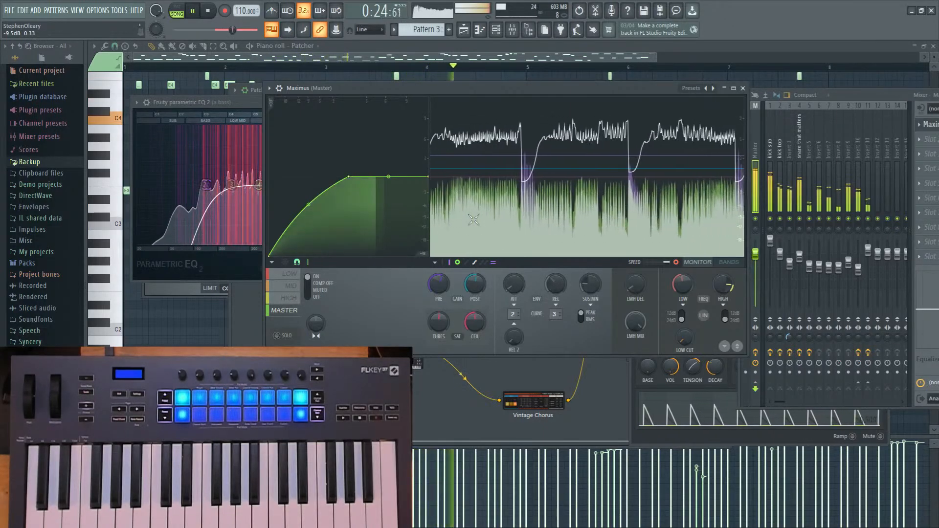
Select the a bass mixer track and open the middle Harmor inside the bass Patcher.
click(513, 30)
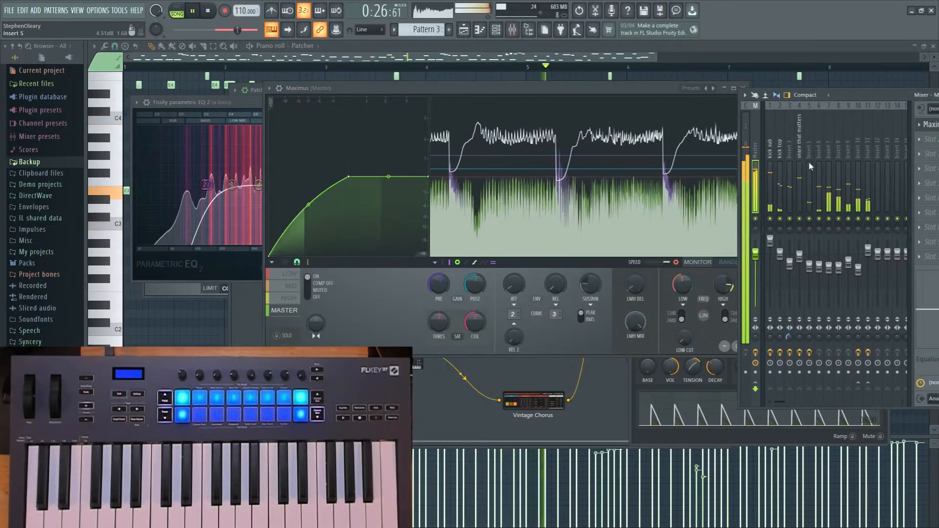
scroll(809, 164, down, 3)
click(859, 197)
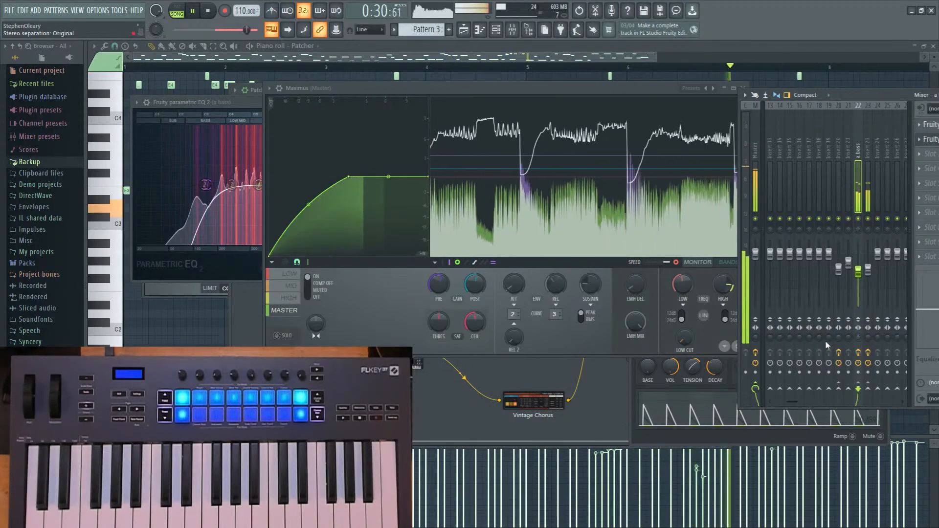
click(540, 373)
double_click(404, 256)
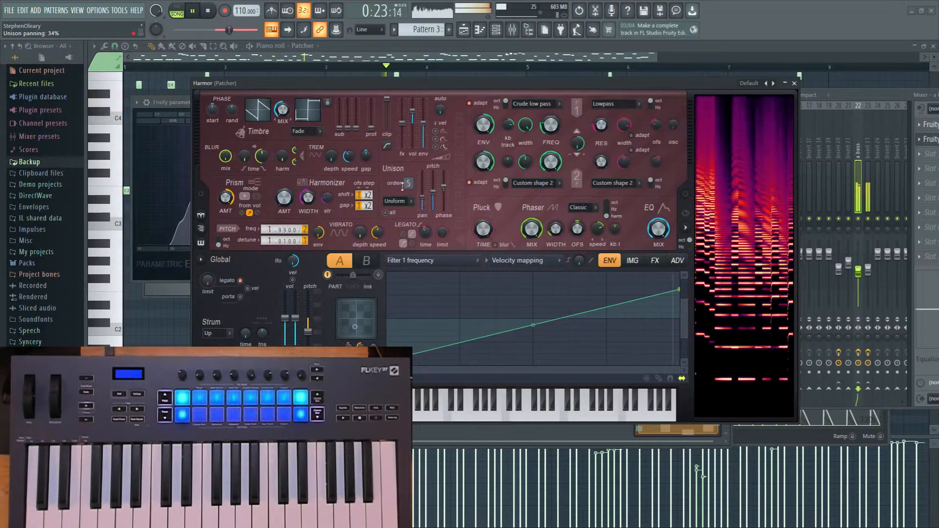
Set Harmor's phase randomness to about 26% and show its FX settings.
drag(236, 117, 232, 113)
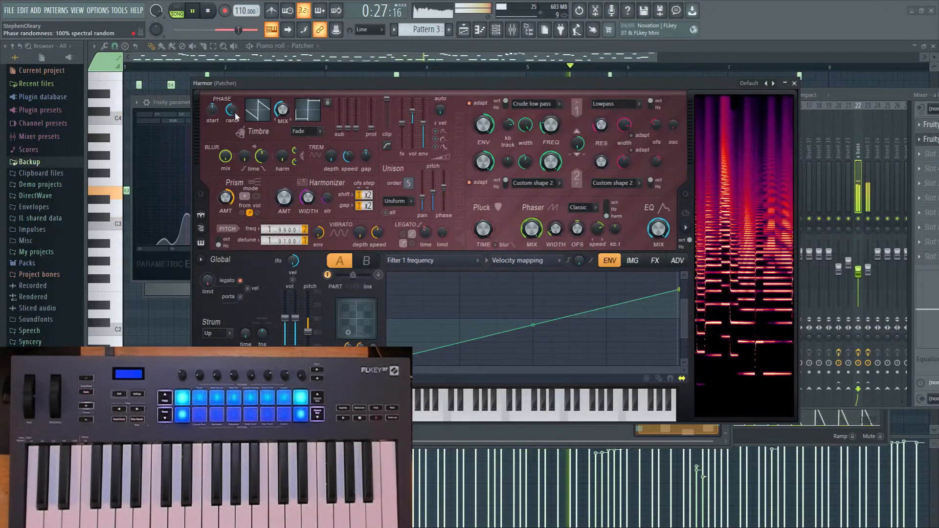
drag(235, 115, 234, 116)
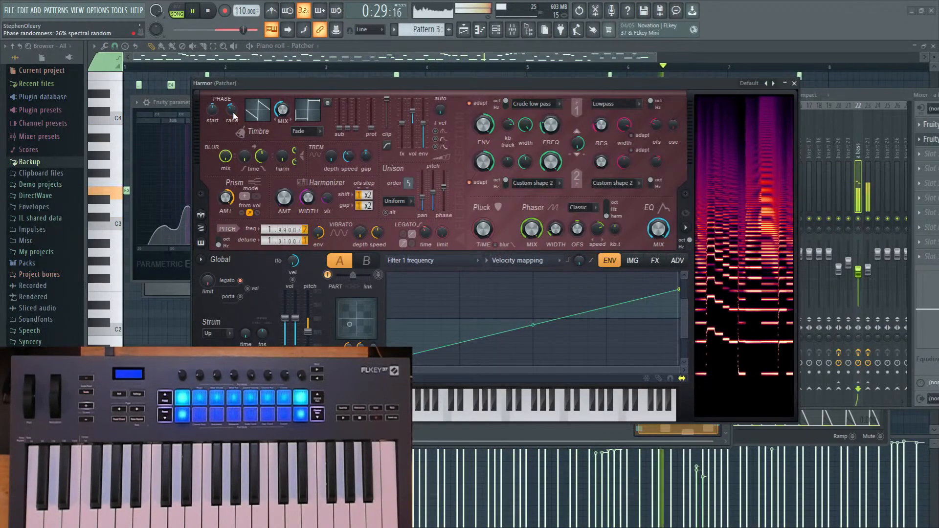
click(655, 261)
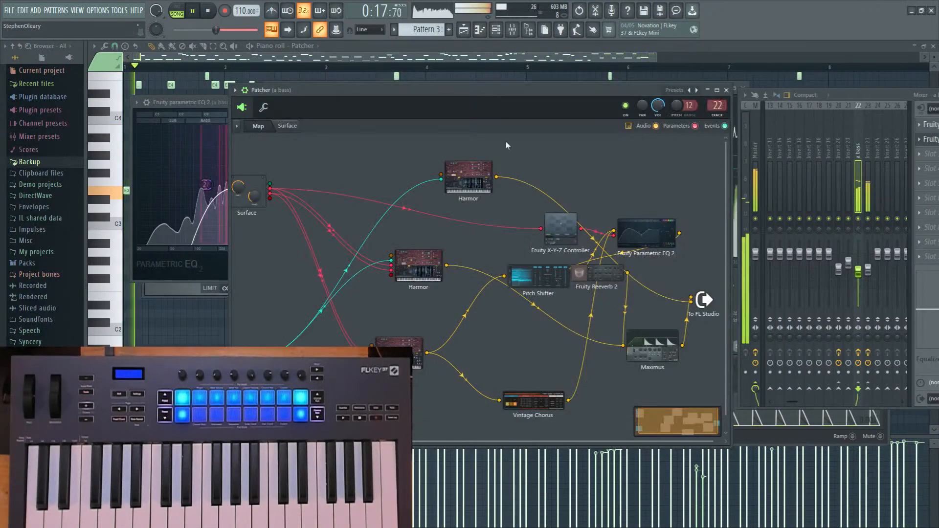
Close the bass Patcher and reopen Maximus on the Master track with playback stopped.
key(space)
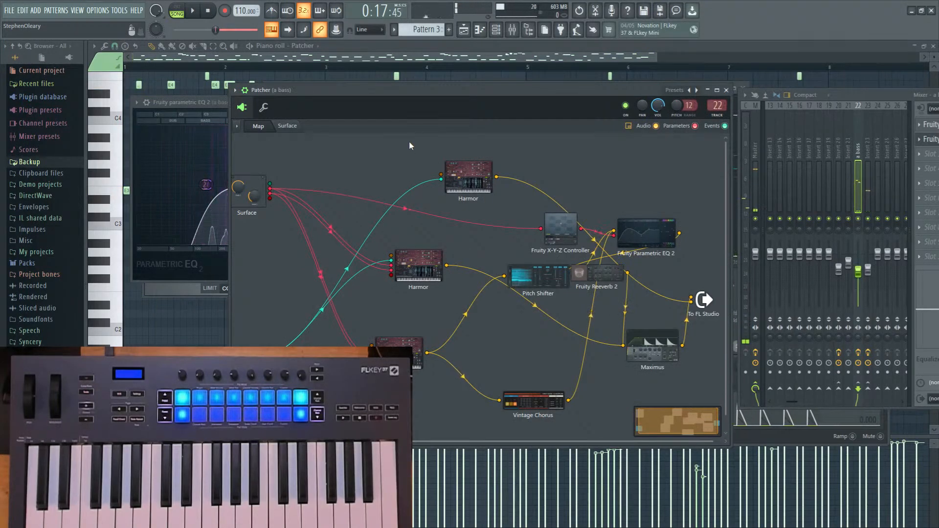
click(727, 91)
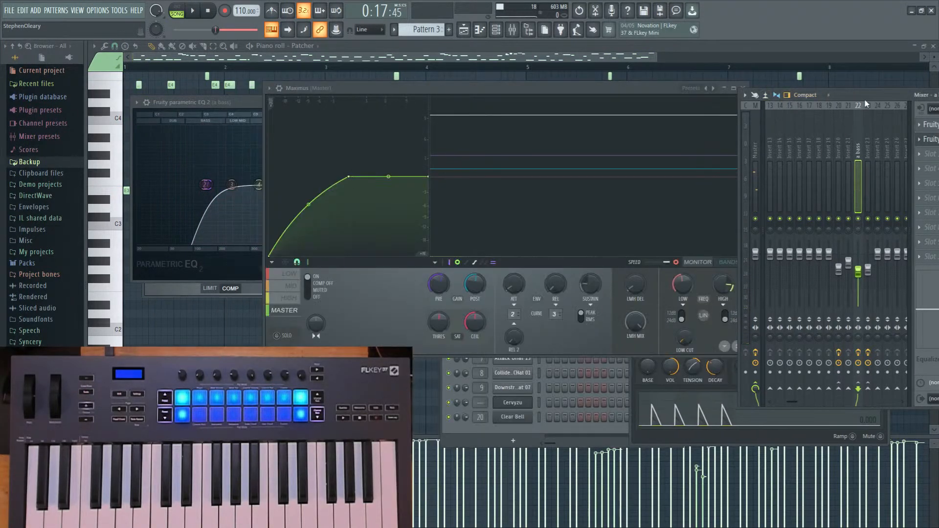
click(558, 141)
click(765, 135)
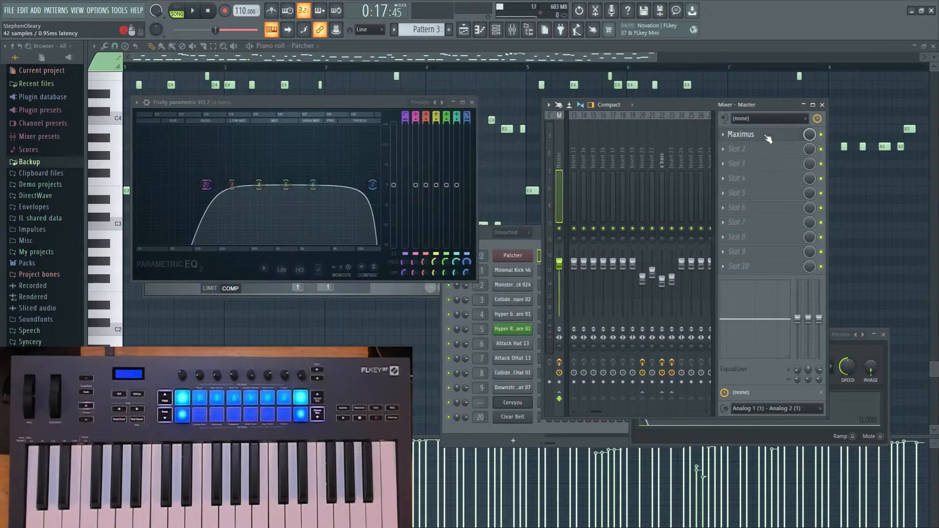
click(766, 135)
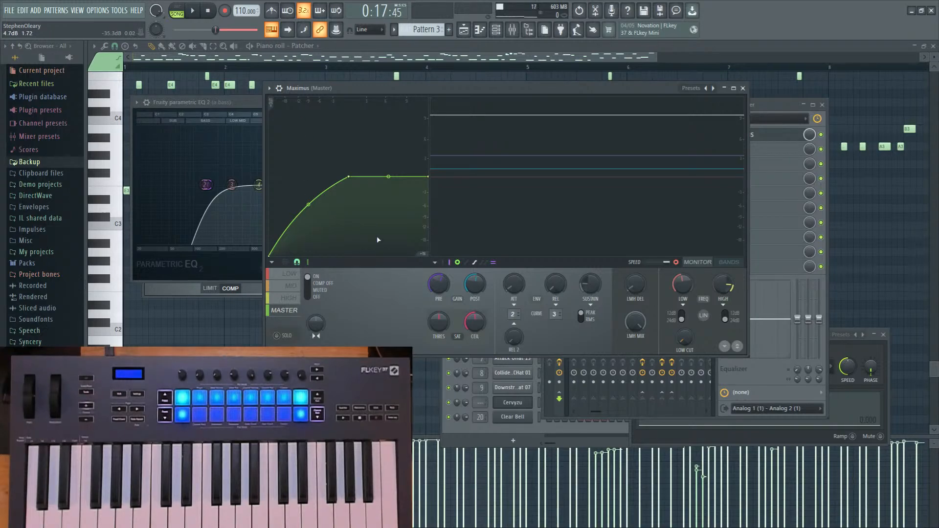
Raise the end point of the Maximus master curve slightly and lower its knee point during playback.
drag(427, 177, 429, 169)
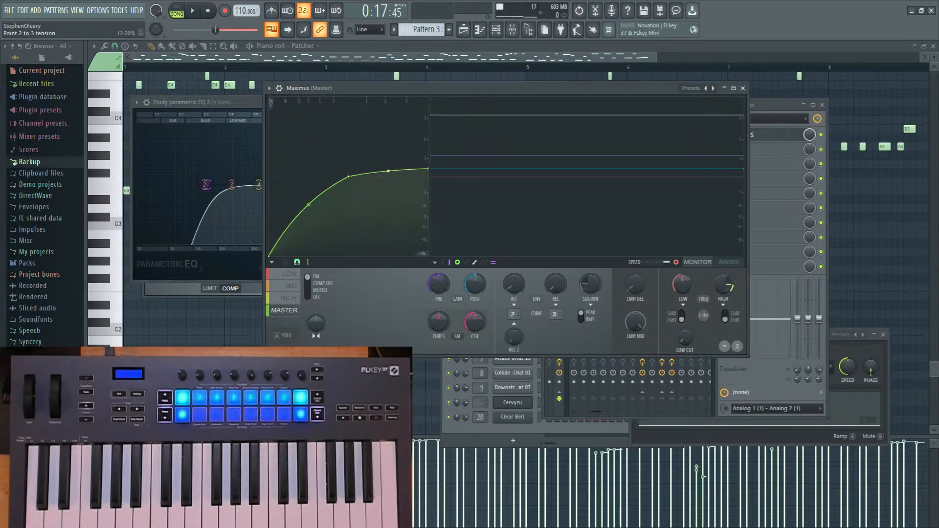
key(space)
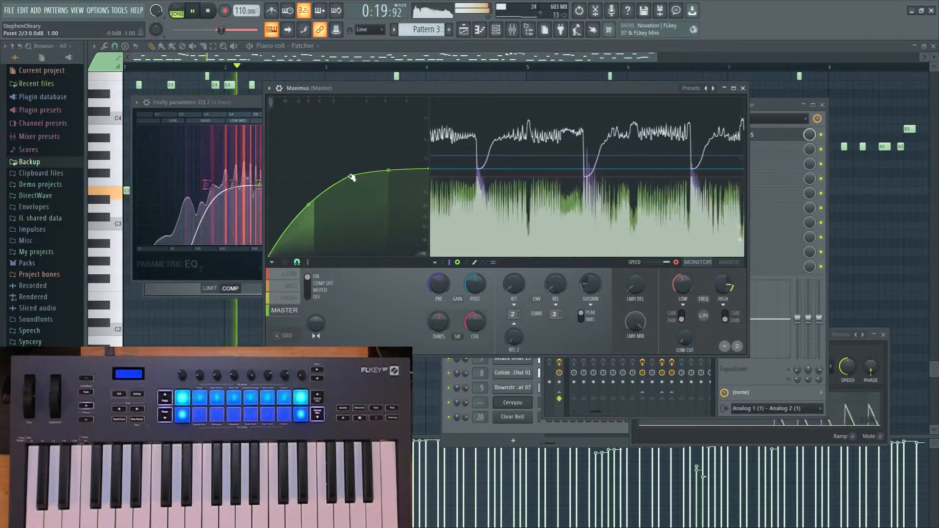
drag(348, 176, 341, 180)
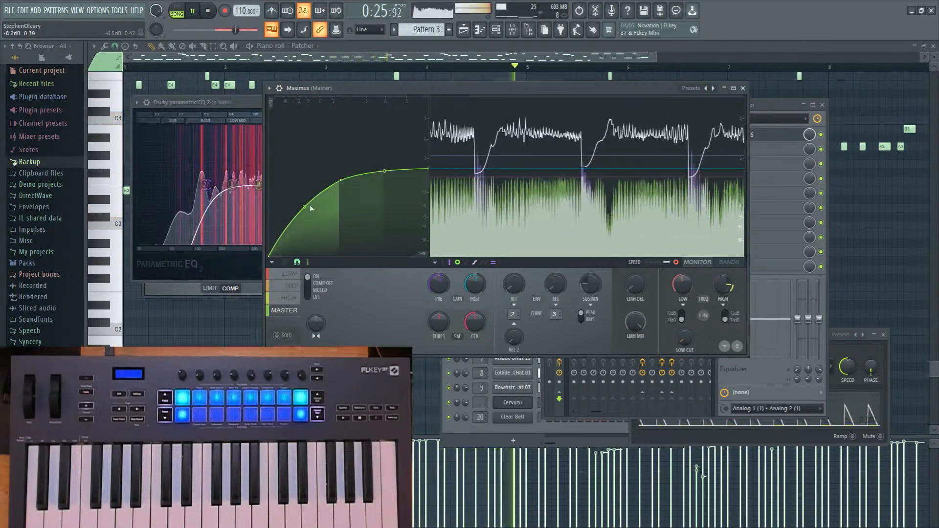
Move all the playlist clips to start at bar 17 and place Pattern 3 on Track 2 at bar 9.
click(462, 33)
key(space)
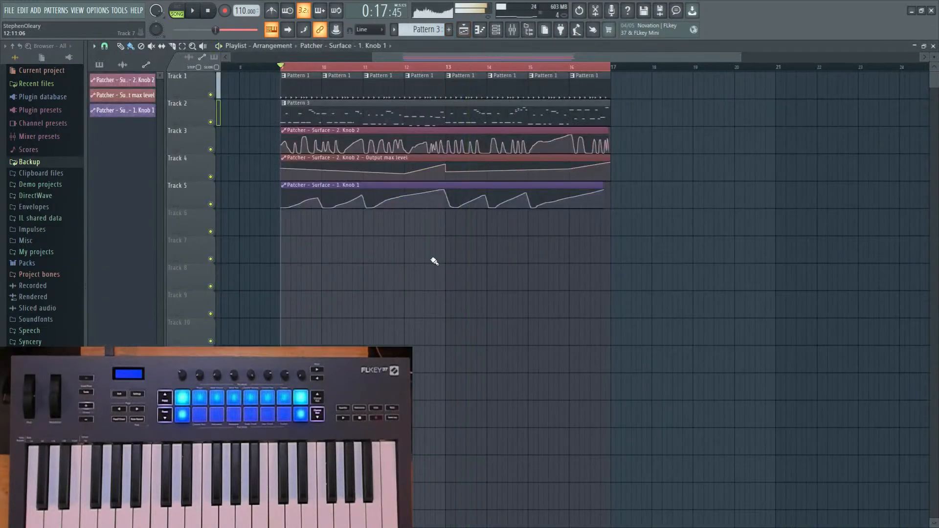
scroll(406, 266, down, 3)
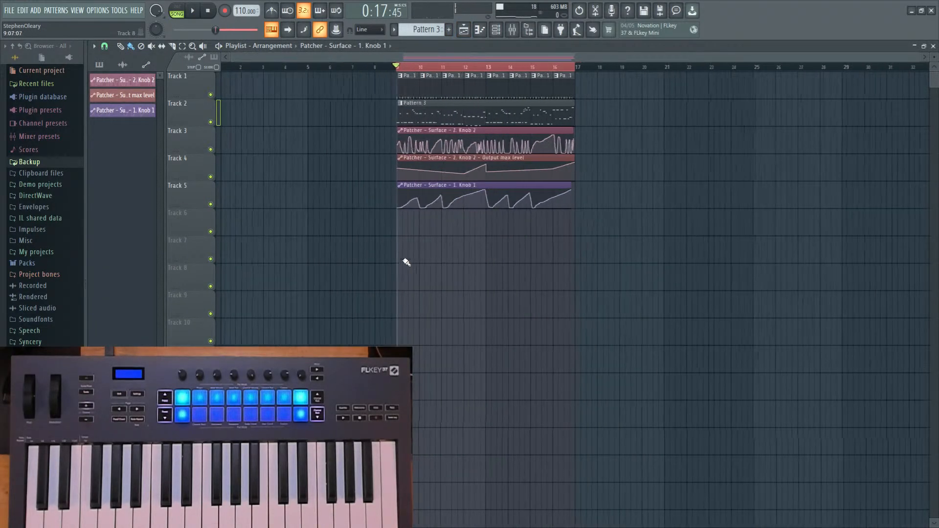
ctrl+click(432, 68)
drag(379, 74, 625, 263)
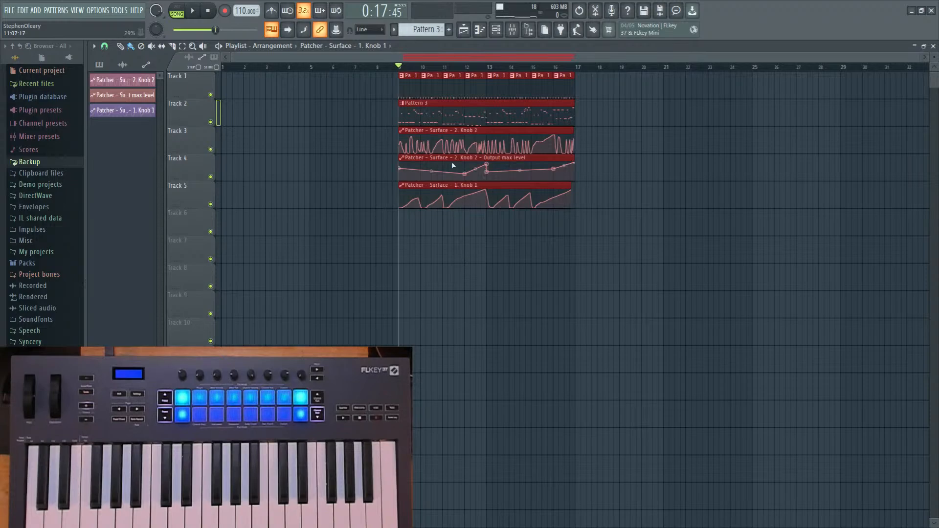
drag(444, 115, 618, 117)
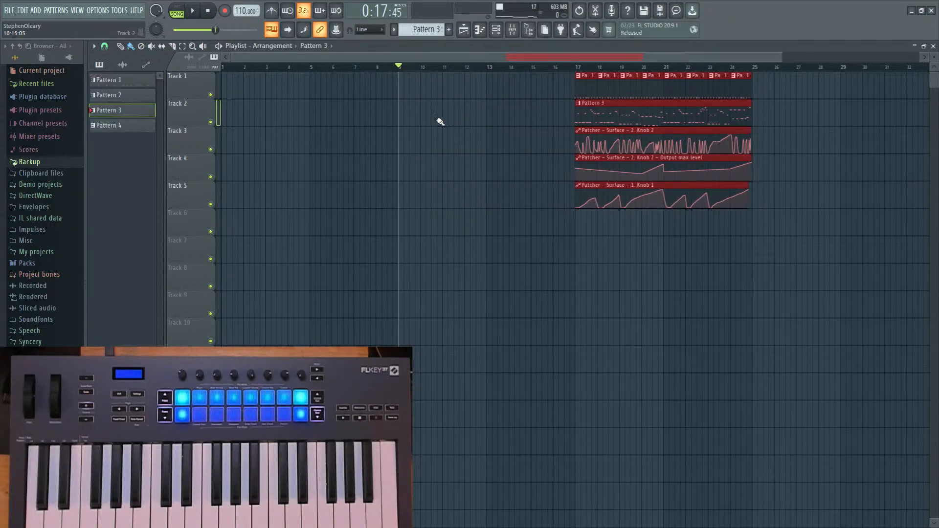
click(404, 120)
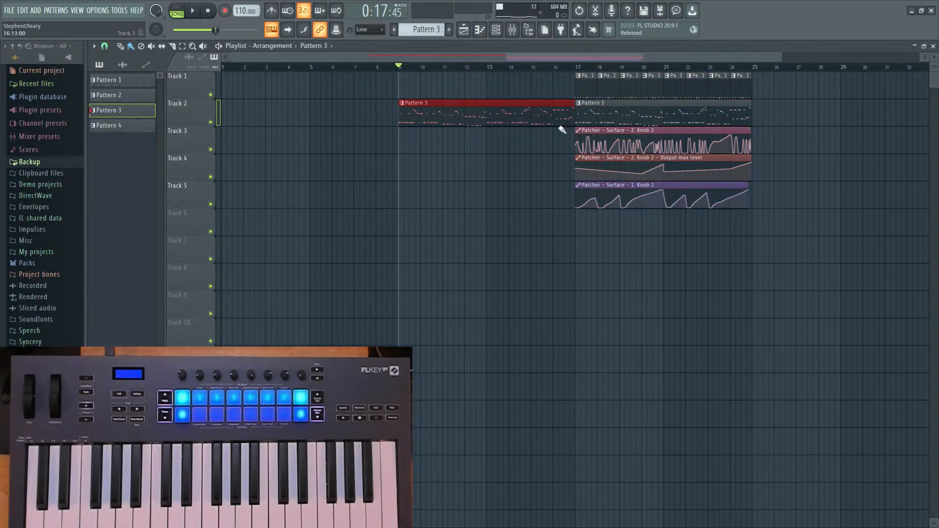
Delete the Pattern 3 clip at bar 9 on Track 2 and loop playback over bars 17 to 25.
right_click(427, 104)
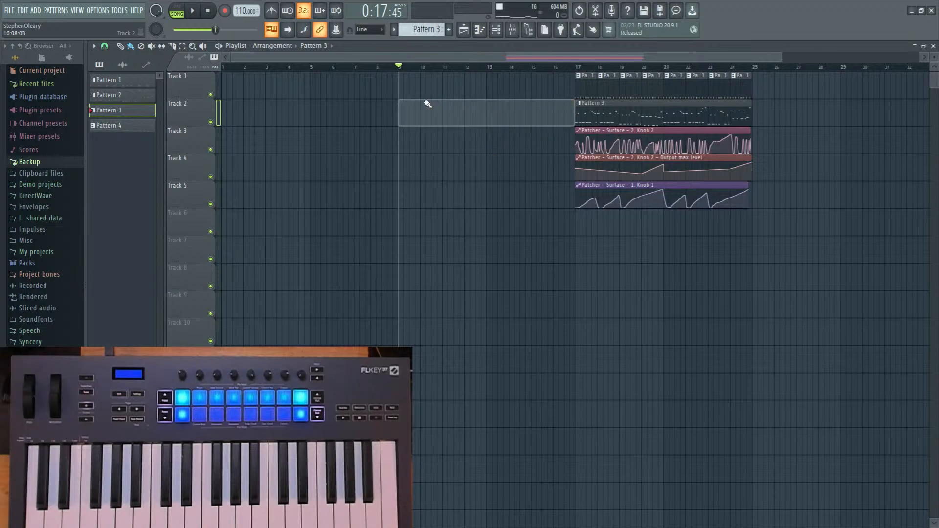
click(571, 68)
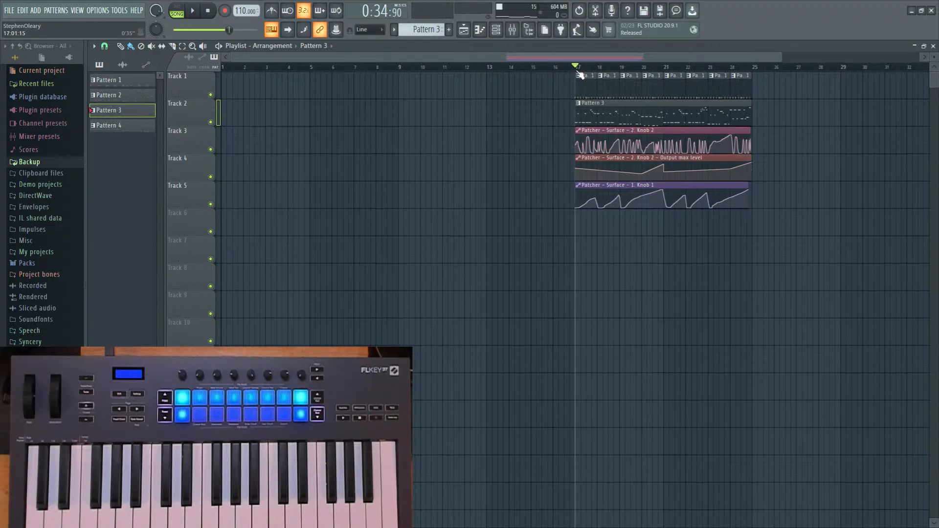
key(space)
drag(577, 68, 751, 82)
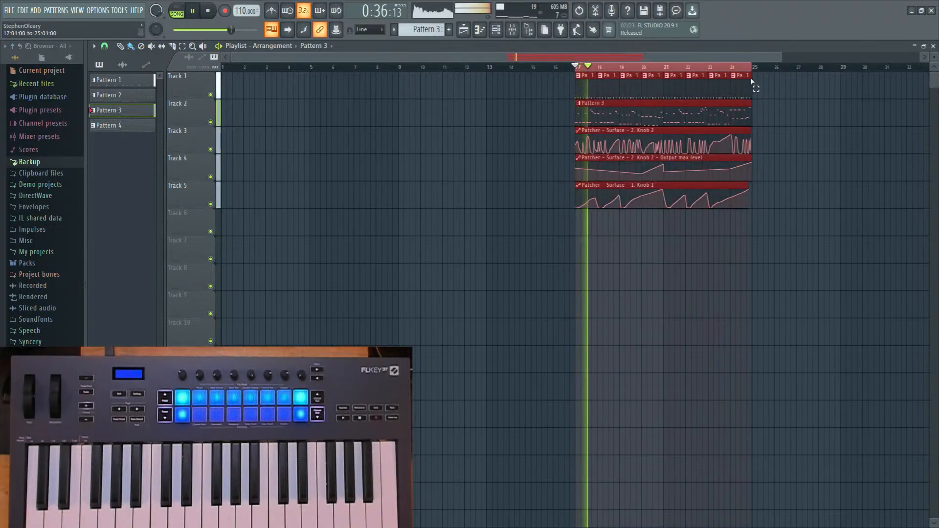
click(494, 157)
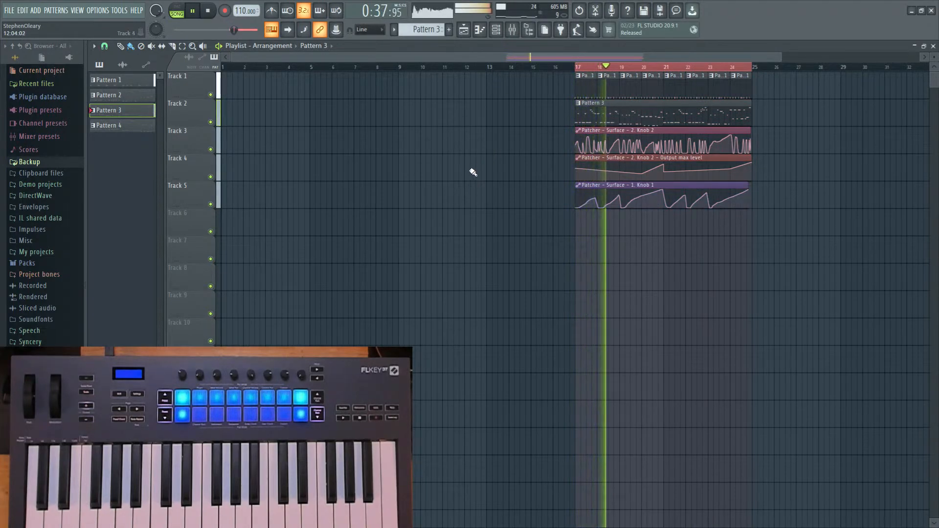
Select the Clear Bell channel in the channel rack, stop playback and open its FLEX instrument.
click(503, 31)
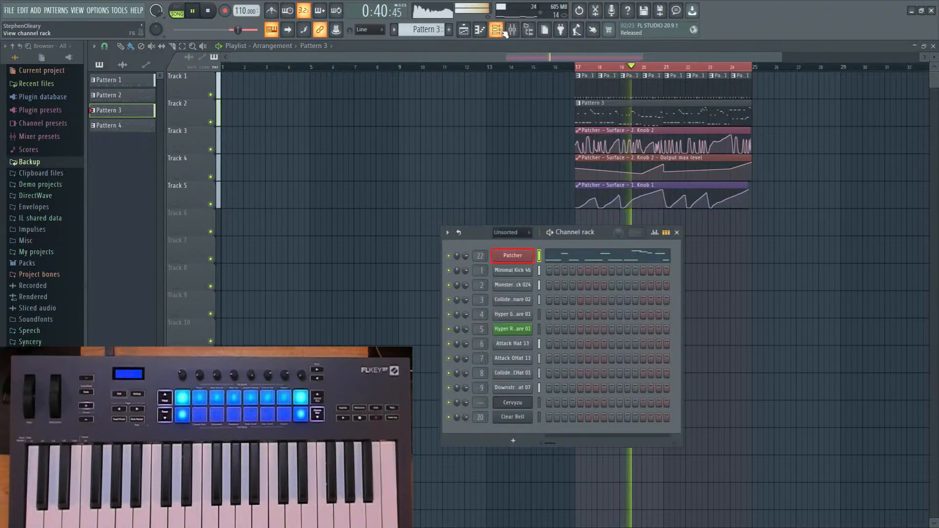
click(520, 258)
click(730, 84)
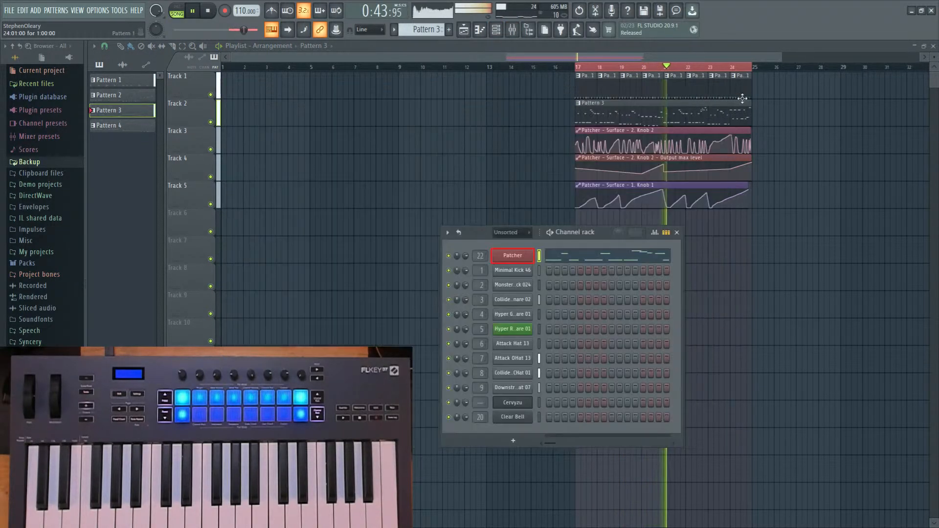
click(539, 417)
key(space)
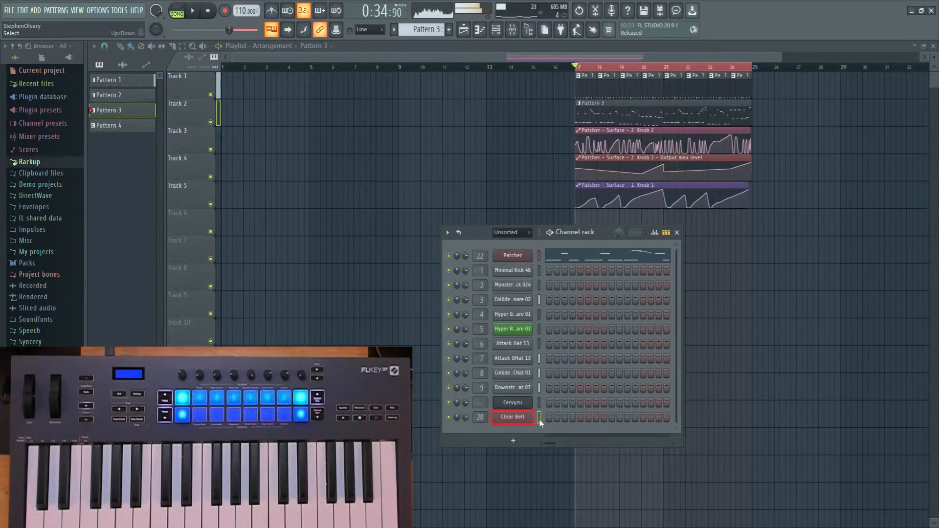
click(512, 418)
drag(596, 65, 597, 66)
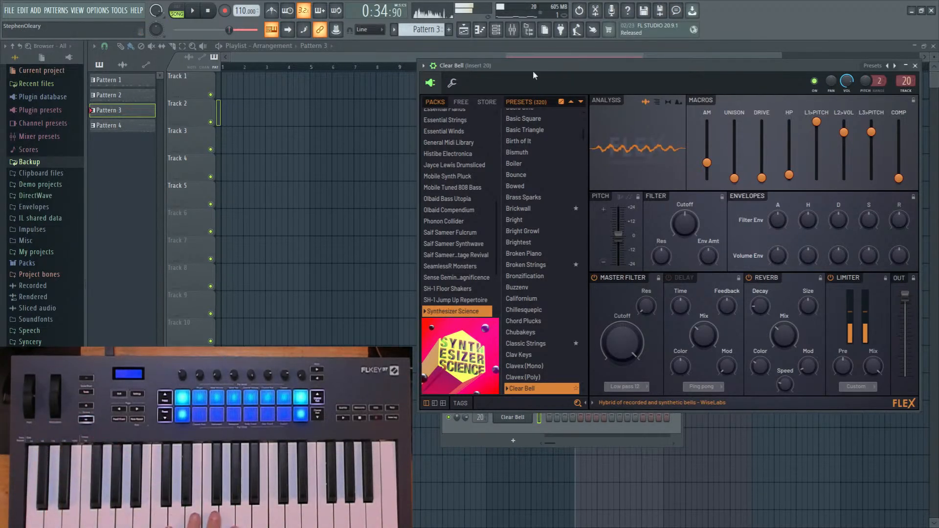
Audition the Cliffhanger presets in FLEX's Synthesizer Science pack and load the Crystal Voice preset.
scroll(533, 240, down, 3)
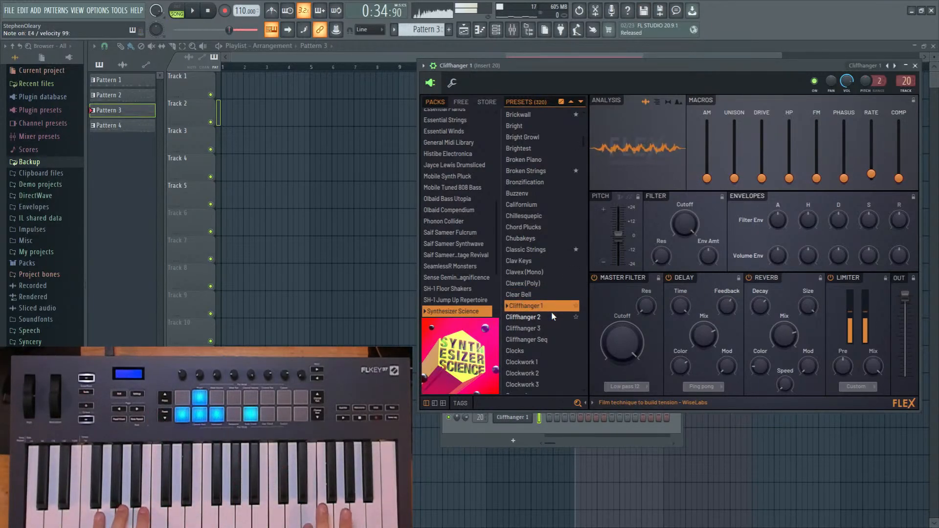
click(551, 315)
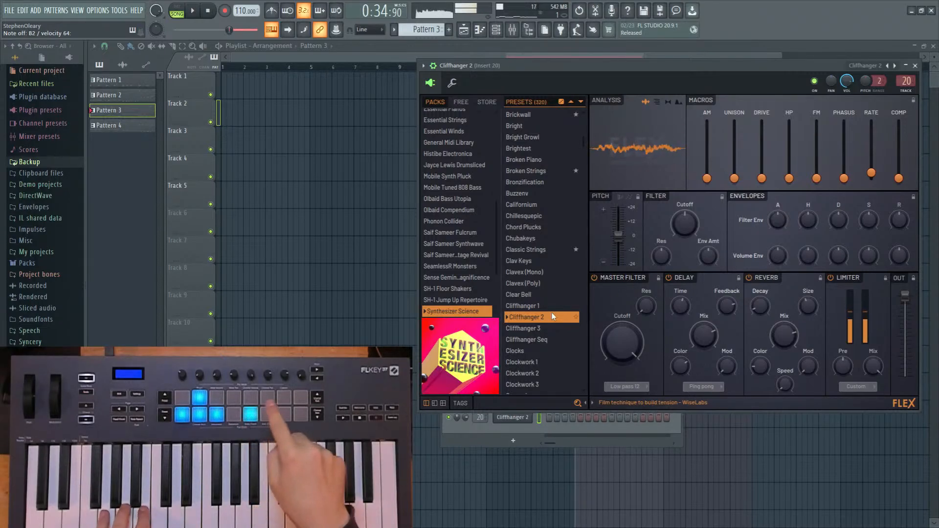
key(Down)
key(Down)
key(Down)
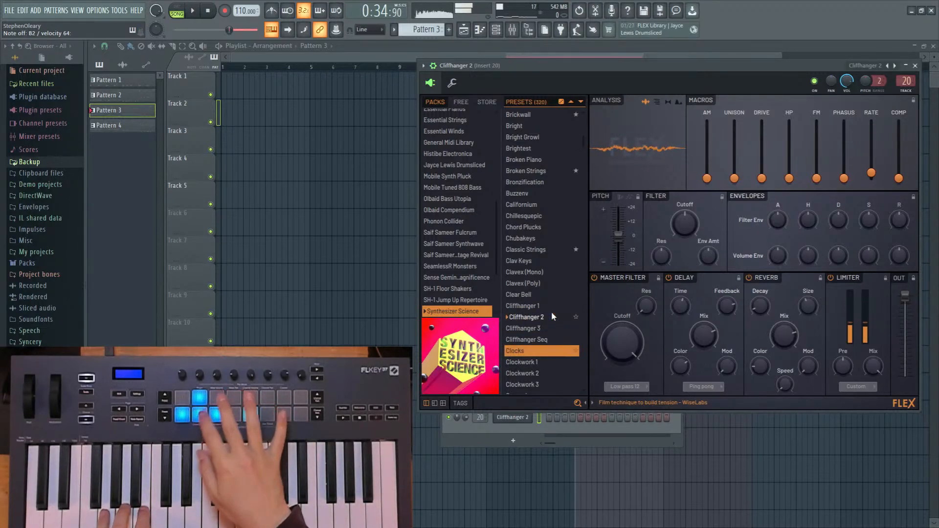
key(Down)
key(Down)
key(Down)
key(Down)
key(Down)
key(Down)
key(Down)
key(Down)
key(Down)
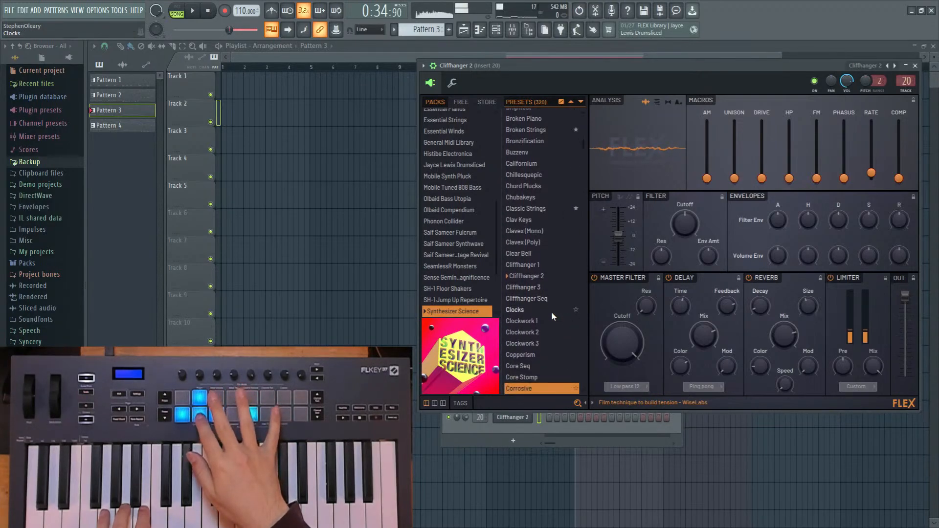
key(Down)
key(Down)
key(Down)
key(Down)
key(Down)
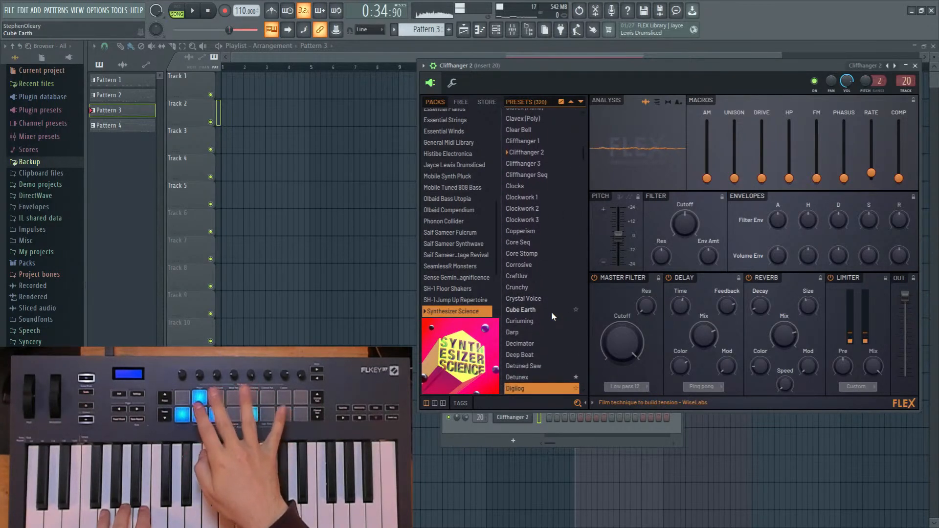
key(Up)
key(Up)
key(Up)
key(Up)
key(Return)
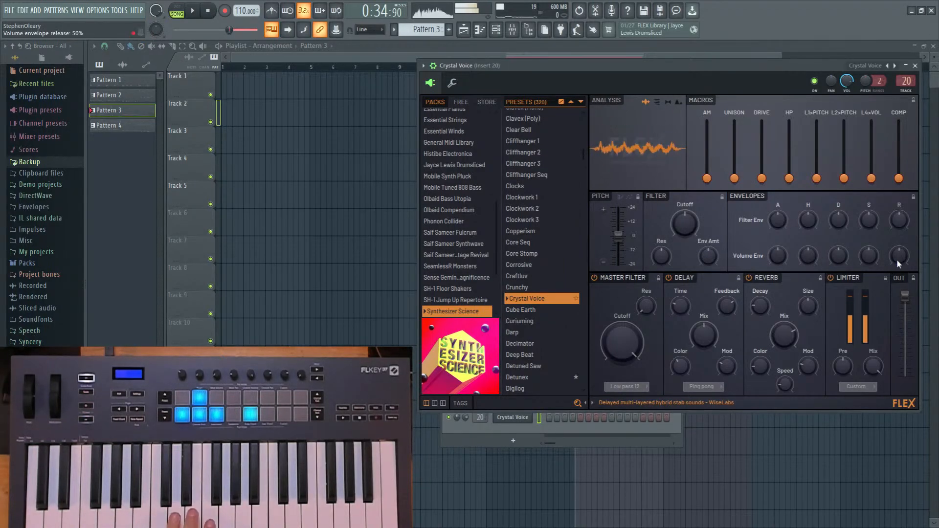
Shape Crystal Voice with a longer volume envelope release, delay off and Drive at maximum, then play the loop briefly.
drag(900, 257, 898, 215)
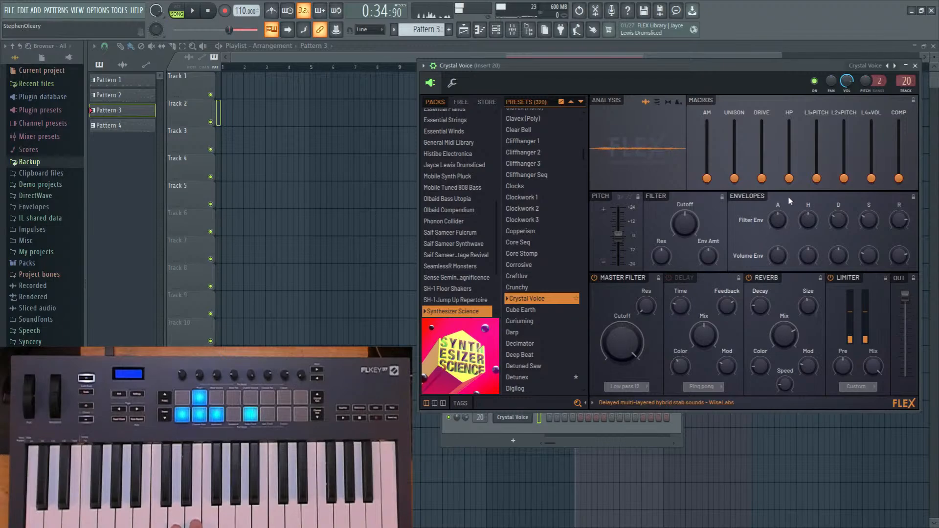
drag(816, 179, 871, 178)
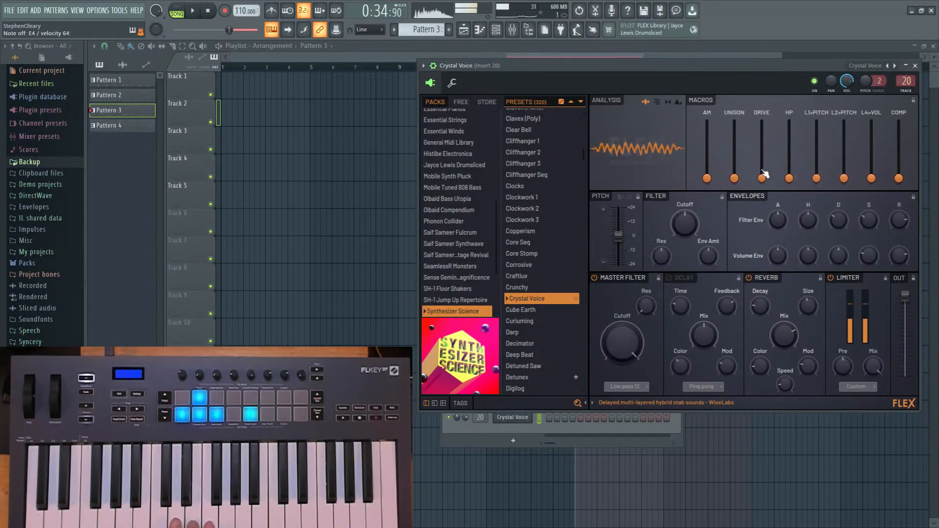
drag(763, 179, 762, 121)
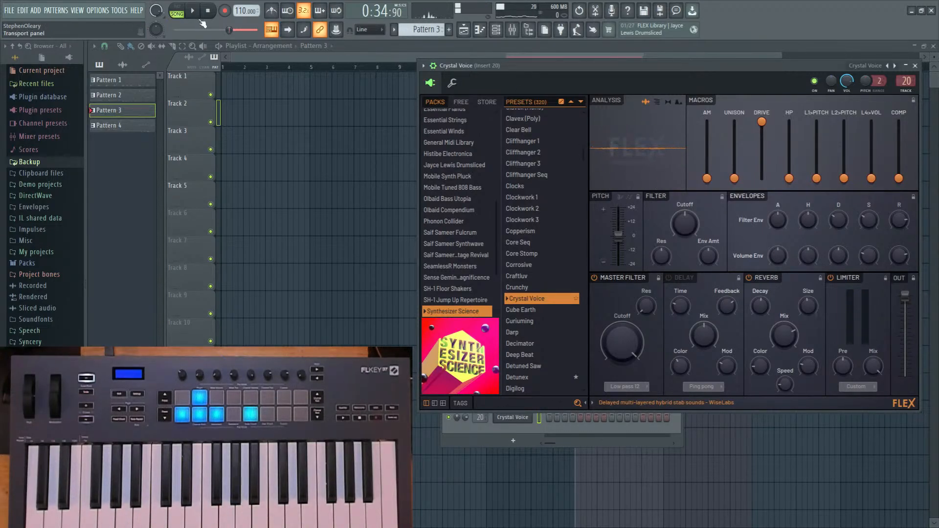
key(space)
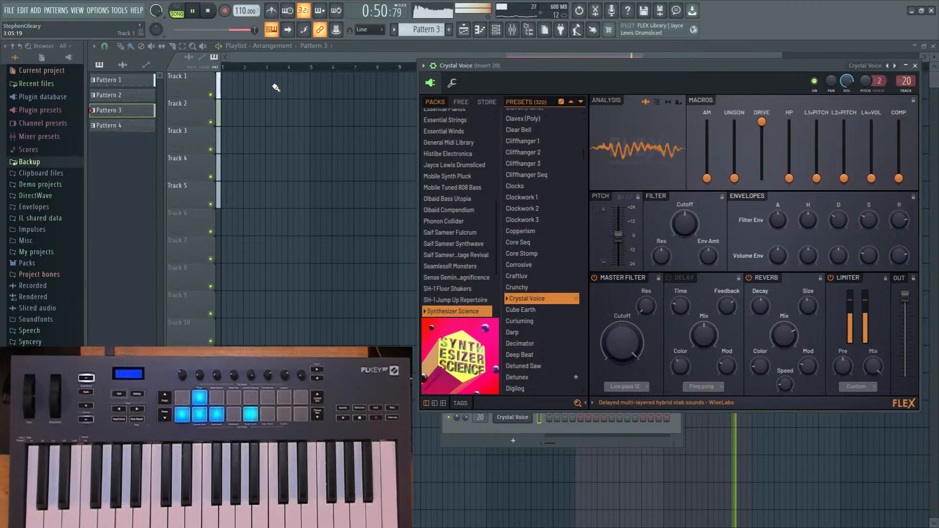
key(space)
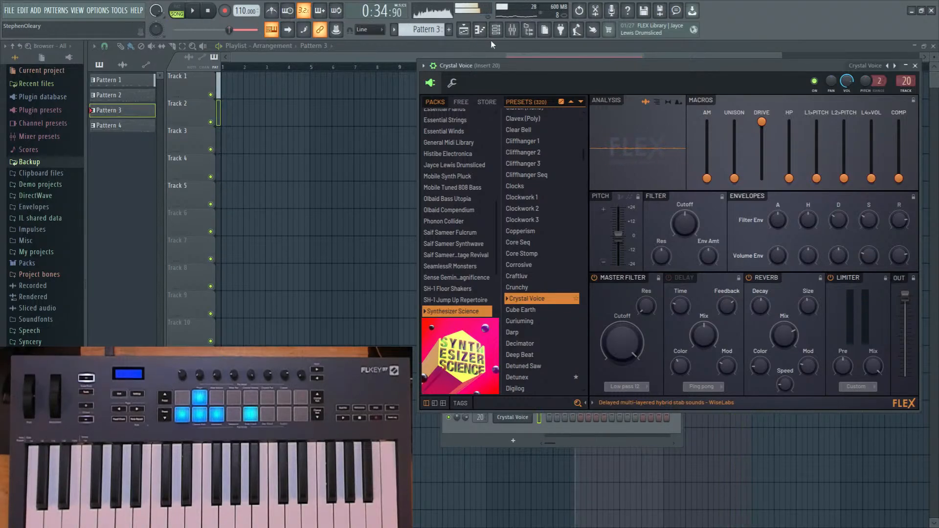
Add Fruity Parametric EQ 2 to the second effect slot of mixer Insert 20.
click(511, 30)
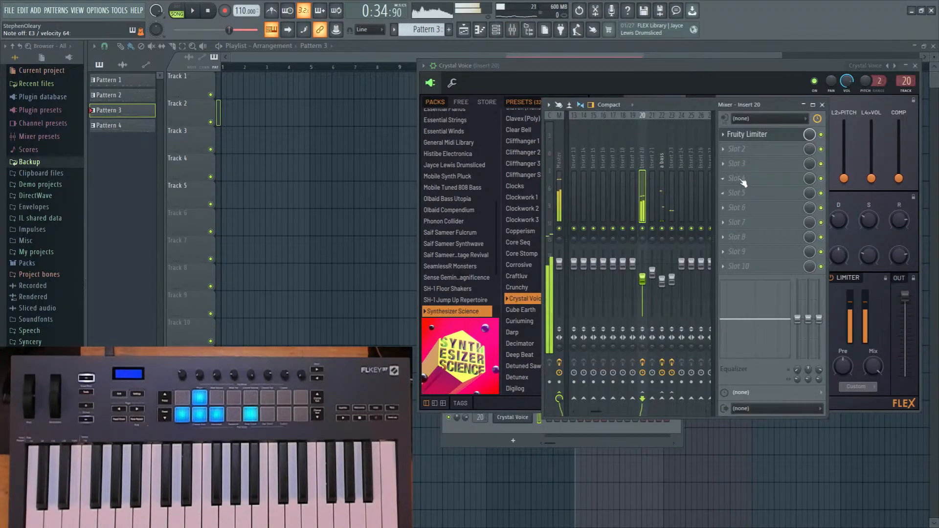
click(748, 156)
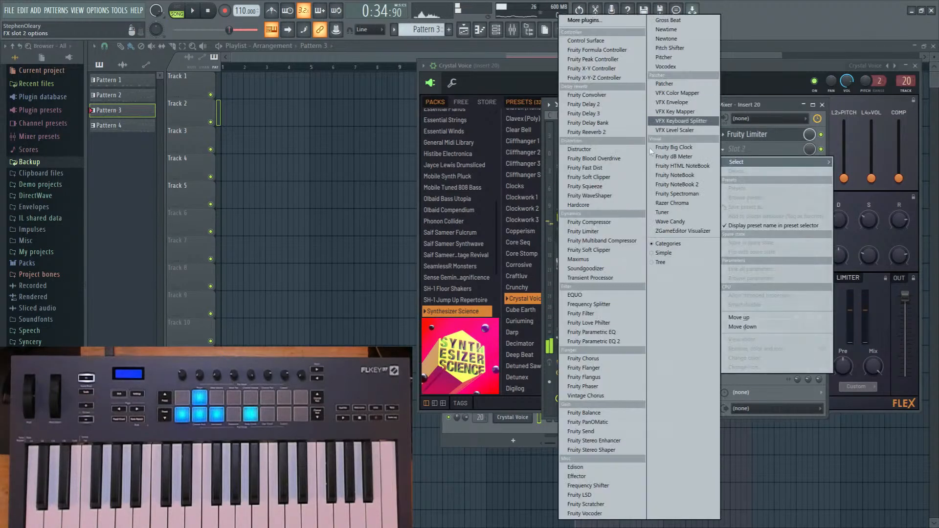
click(602, 341)
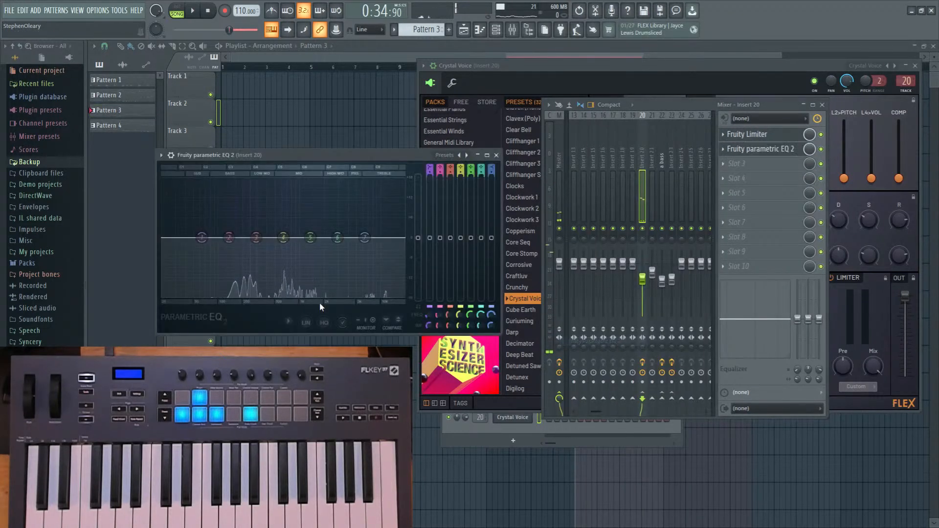
Shape the EQ with a high-pass on band 1, cuts on bands 4 and 5, and a boost on band 6, and close the windows.
right_click(201, 238)
mouse_move(217, 263)
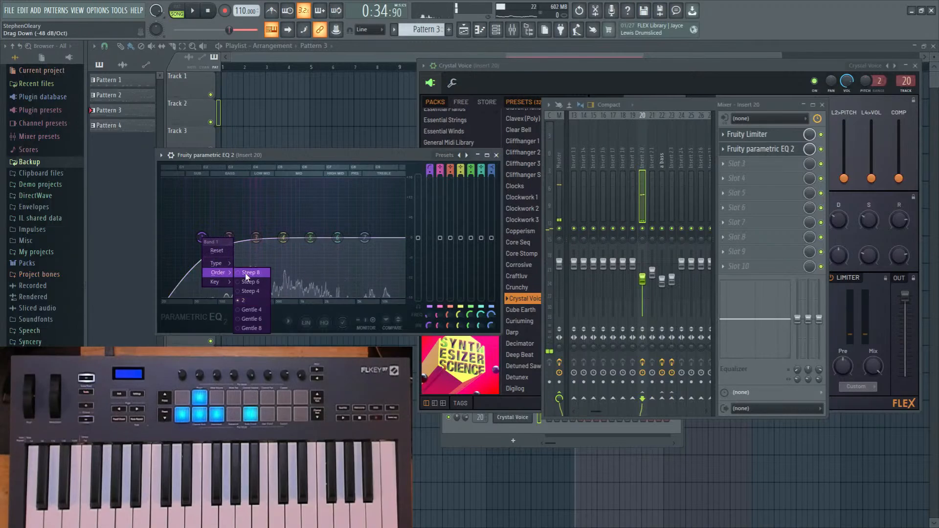
drag(203, 238, 342, 220)
drag(236, 243, 245, 243)
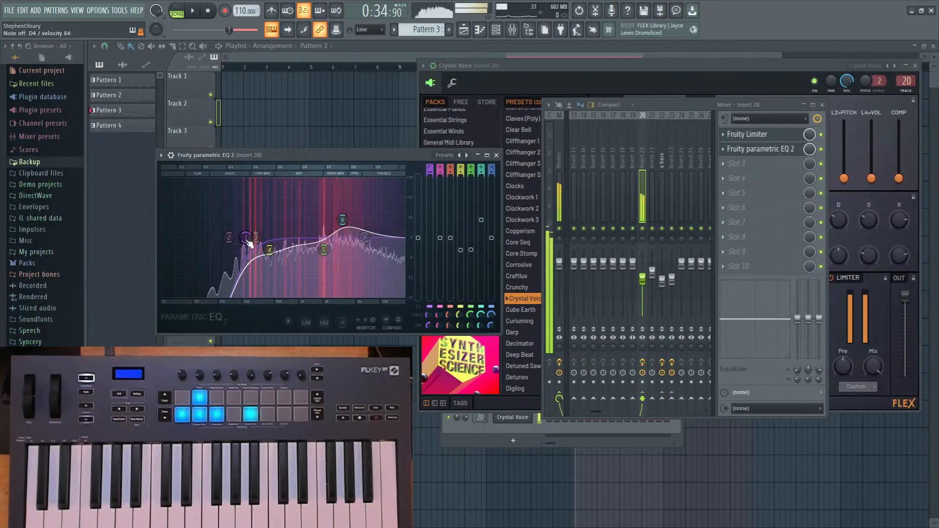
drag(343, 221, 312, 257)
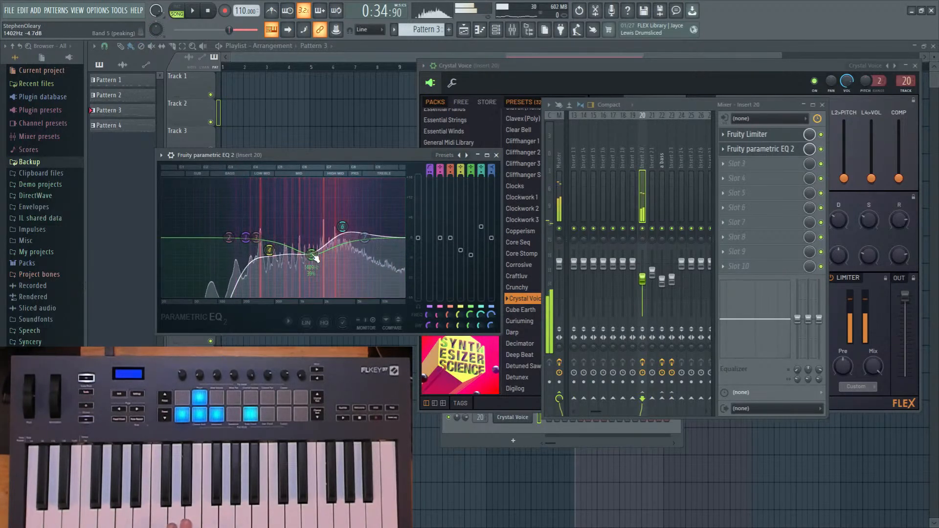
key(F12)
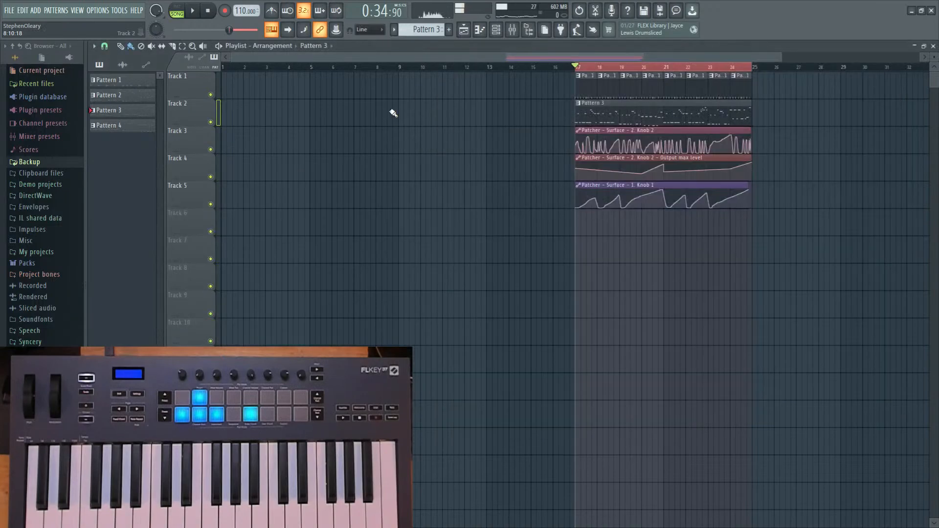
Create Pattern 5 and open the Crystal Voice channel's piano roll.
ctrl+scroll(552, 219, up, 3)
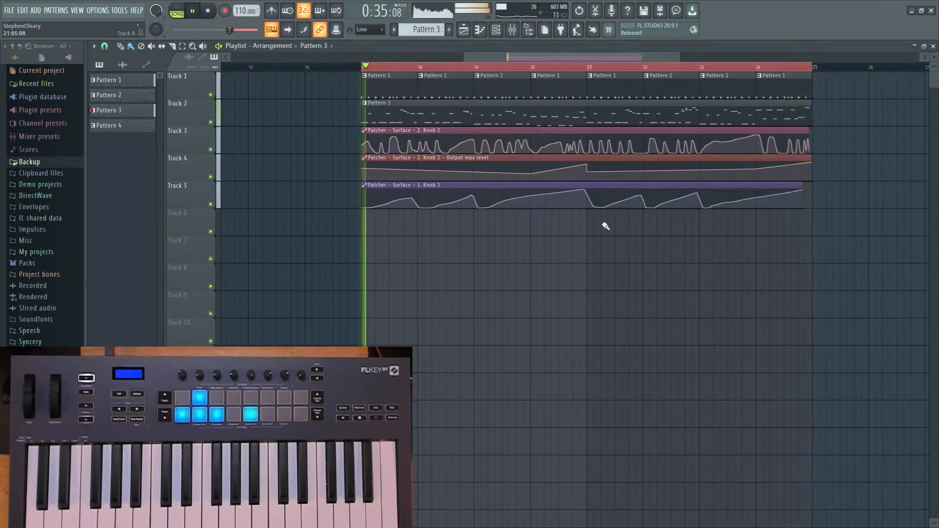
click(496, 31)
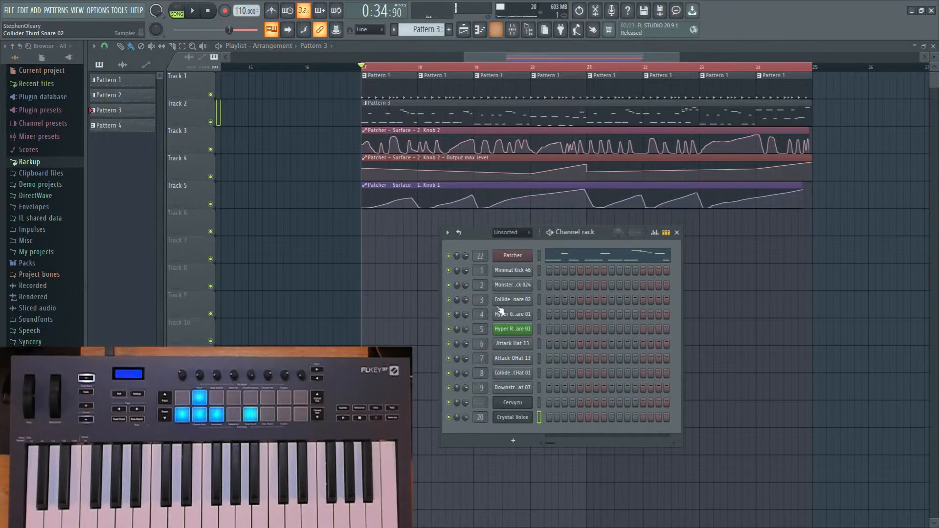
click(416, 30)
click(526, 57)
right_click(528, 417)
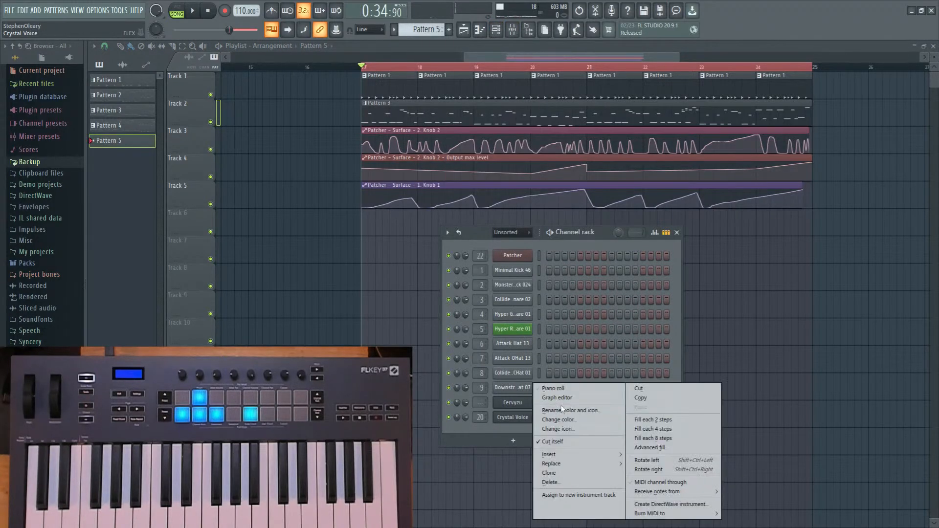
click(569, 394)
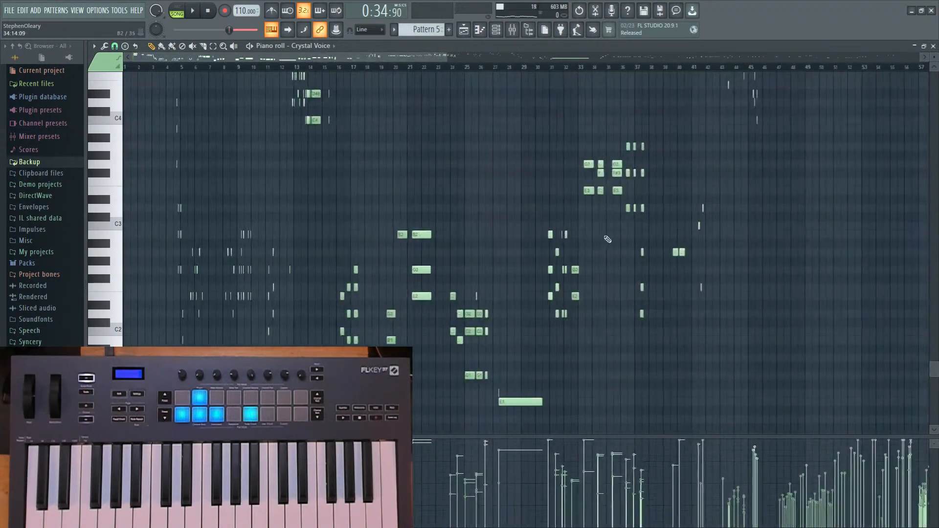
Examine the played notes in the Crystal Voice piano roll, from the last bars back across the whole pattern.
drag(645, 141, 293, 239)
drag(733, 247, 840, 287)
scroll(498, 287, up, 4)
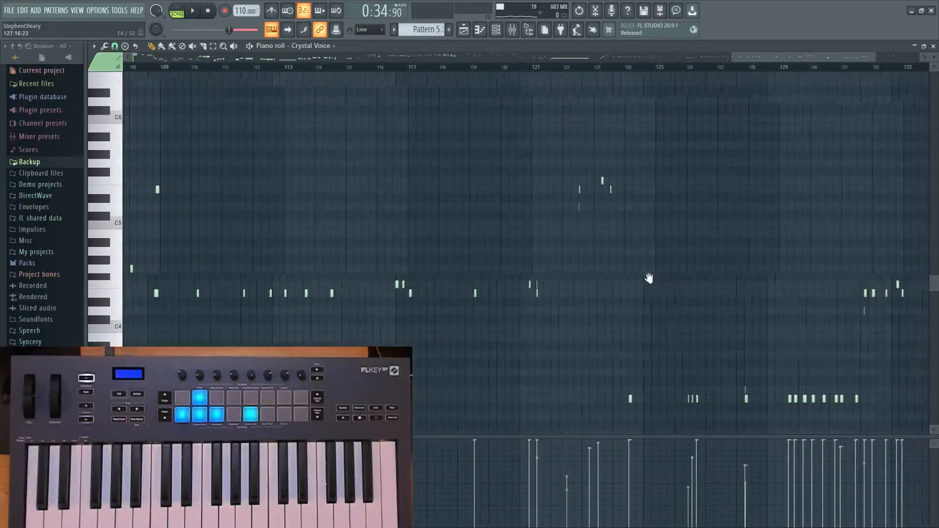
drag(648, 277, 528, 272)
scroll(526, 267, down, 2)
scroll(516, 277, down, 2)
scroll(782, 326, up, 4)
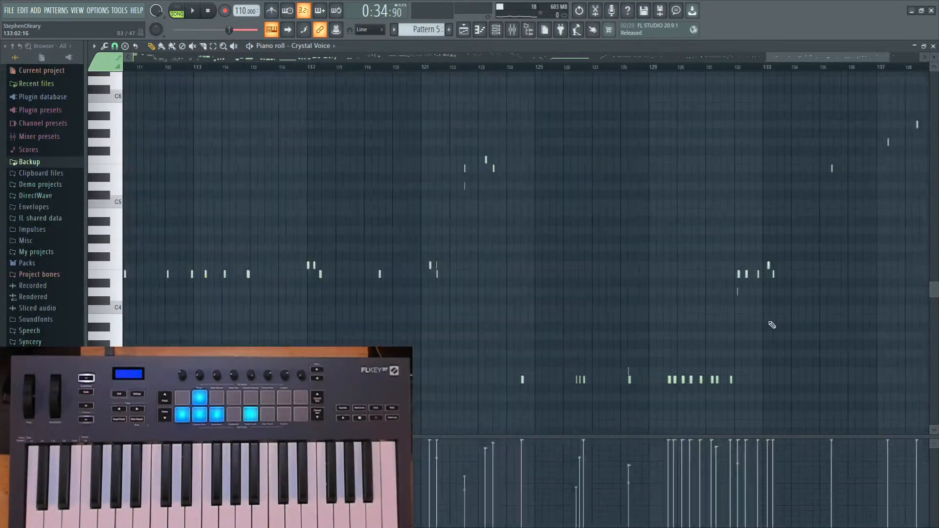
drag(816, 337, 562, 324)
scroll(728, 329, up, 3)
drag(727, 329, 469, 313)
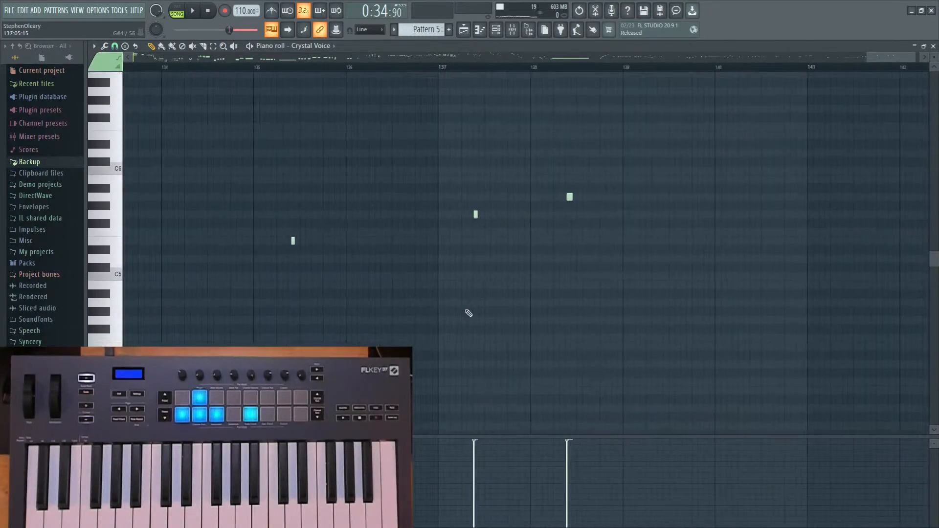
scroll(437, 302, down, 8)
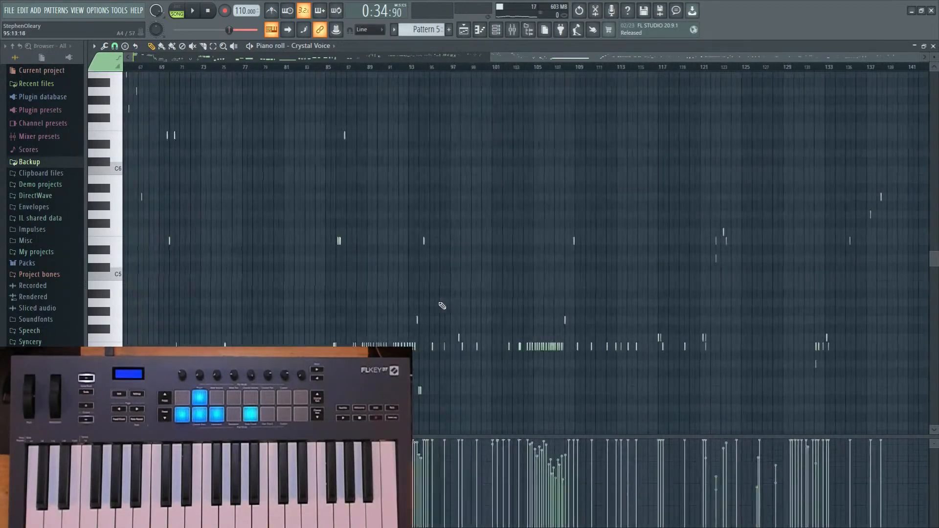
scroll(524, 358, up, 2)
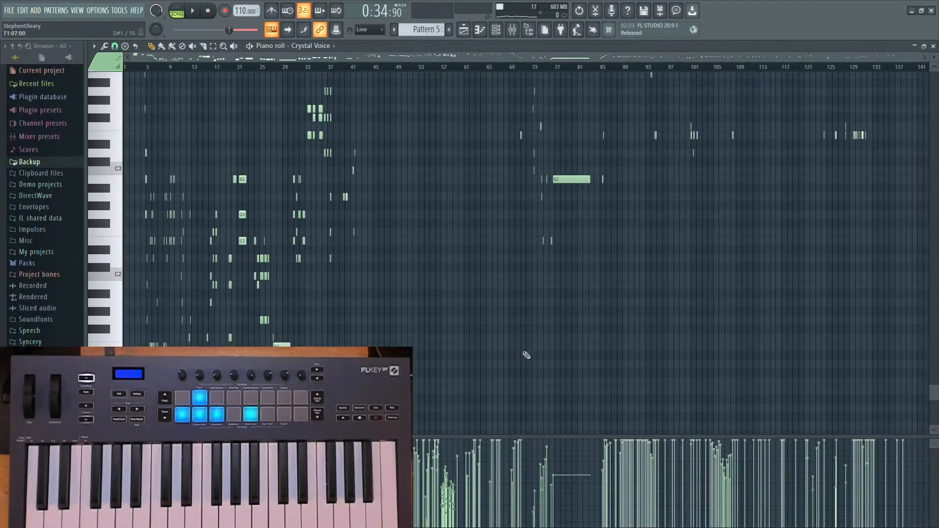
Undo the score log dump in Pattern 5's Crystal Voice piano roll.
scroll(525, 360, up, 10)
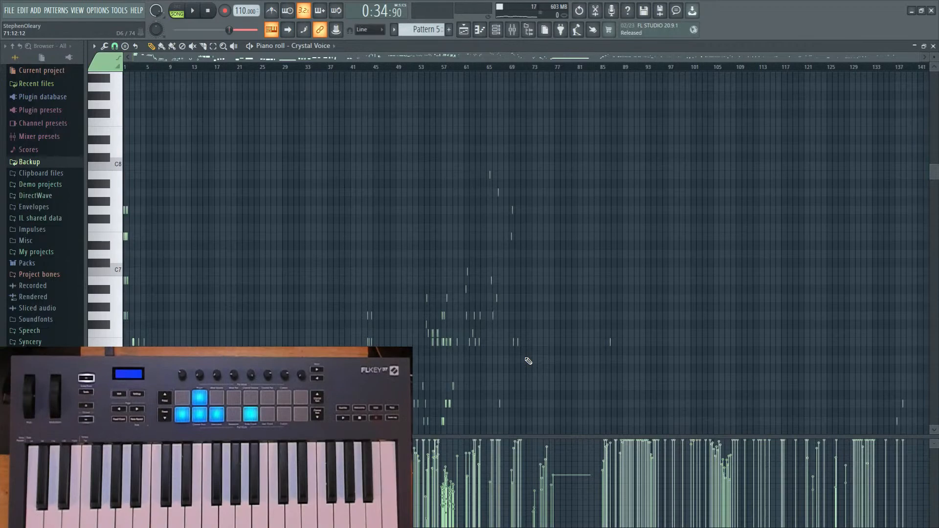
key(ctrl+z)
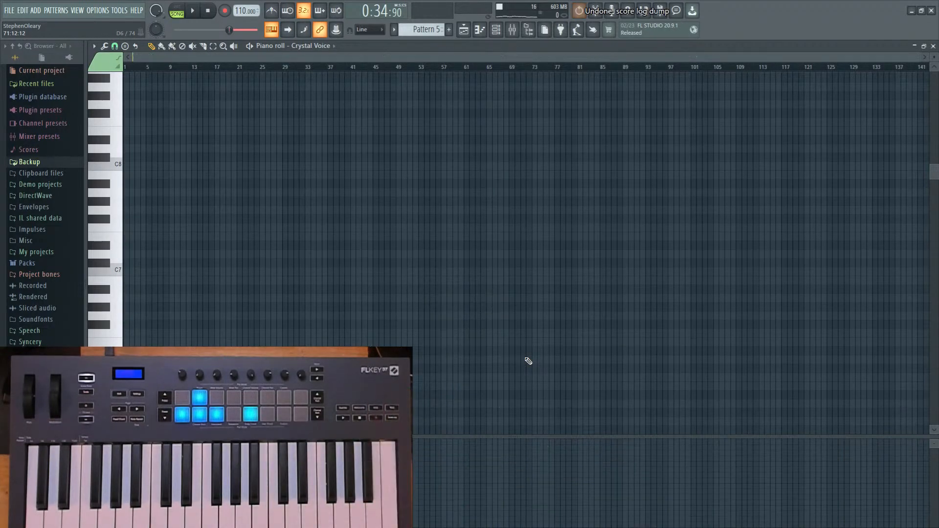
Draw a sparse melody of E4 notes on bars 1, 3, 5 and 7, F4 pickups before bars 3 and 7, and a rising F#4, G4, A4 ending.
scroll(199, 269, up, 5)
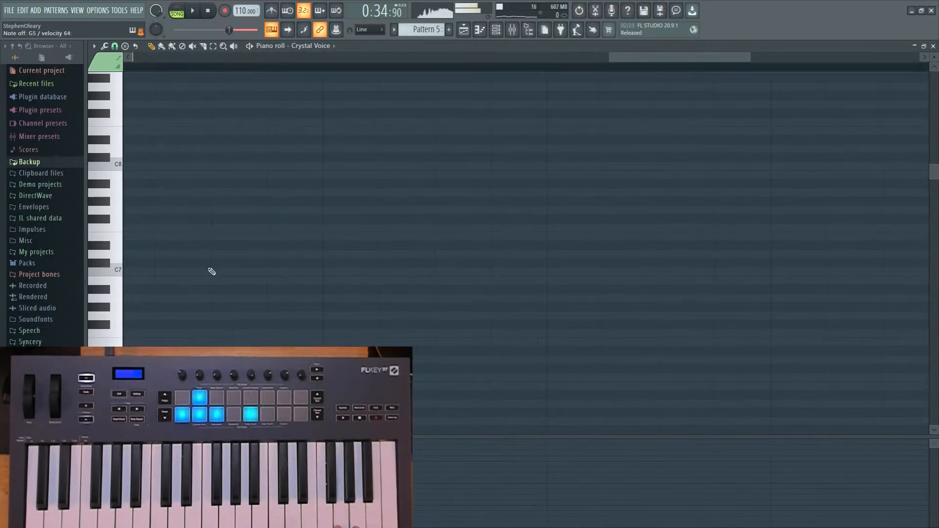
scroll(211, 272, down, 5)
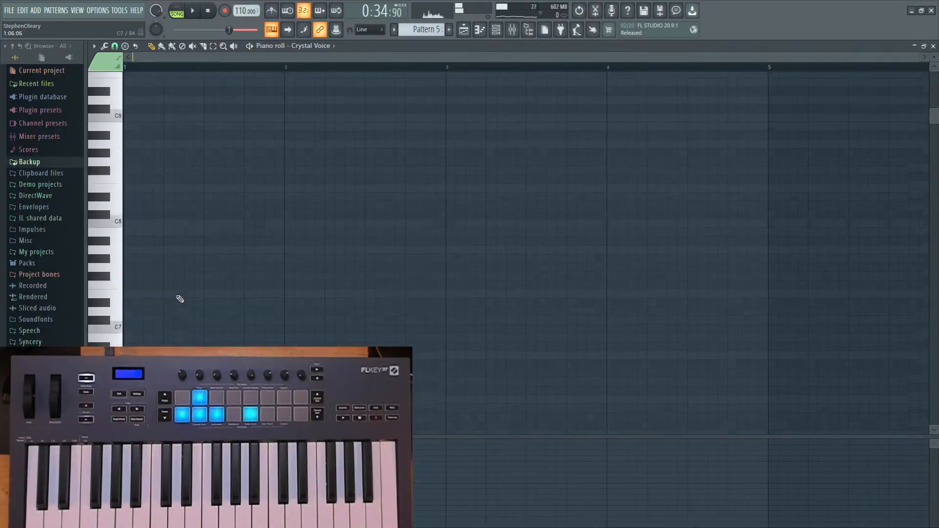
scroll(178, 298, down, 10)
scroll(203, 238, down, 1)
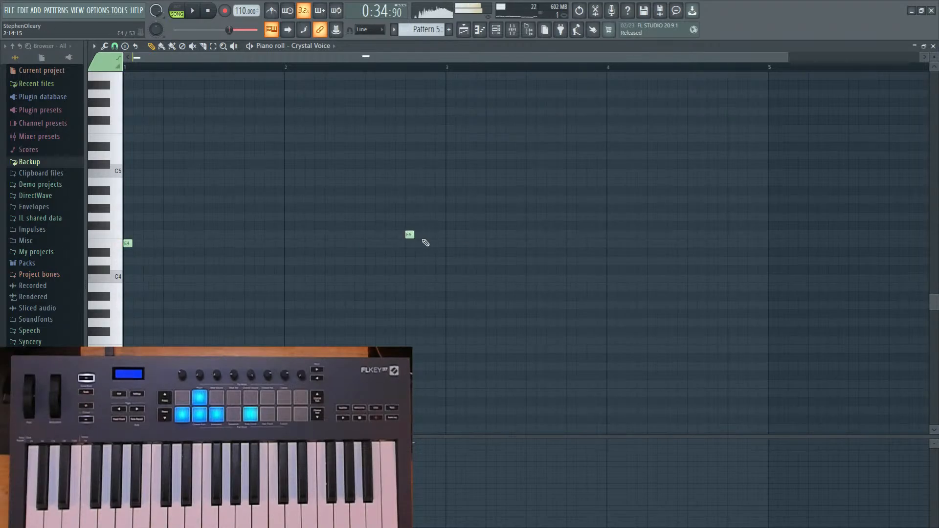
scroll(801, 286, down, 2)
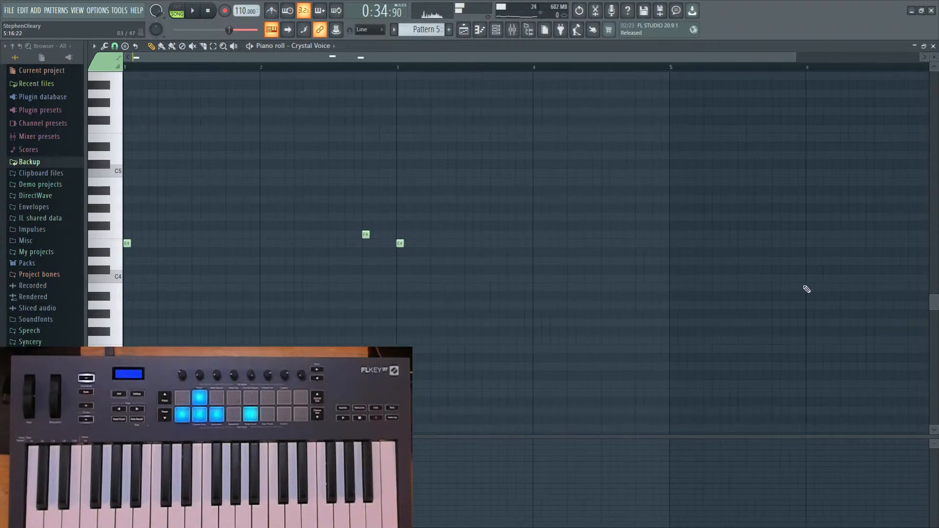
drag(807, 289, 506, 253)
scroll(484, 258, down, 2)
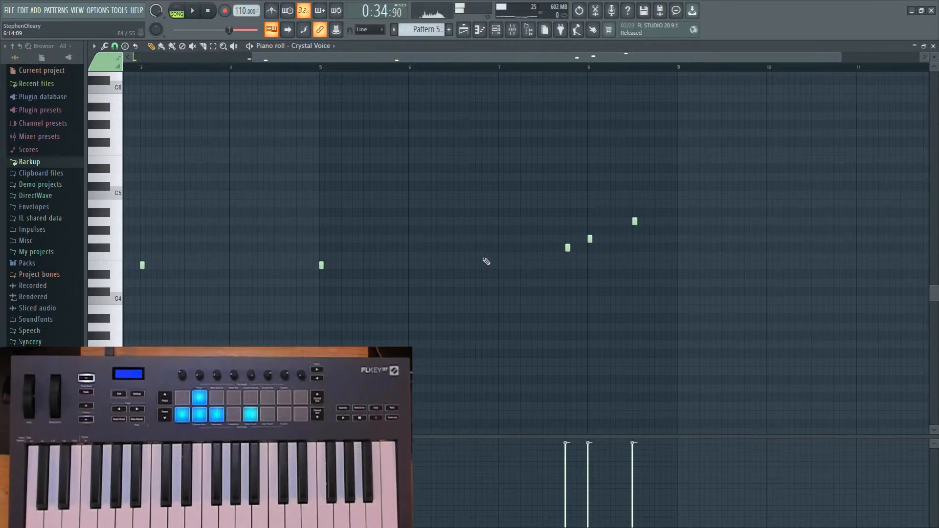
scroll(368, 323, down, 2)
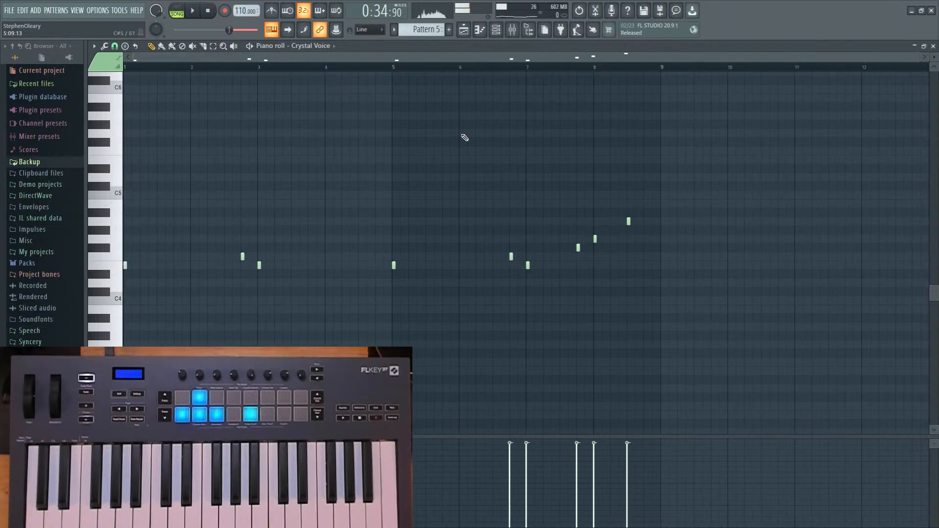
Place Pattern 5 on Track 6 of the playlist, starting at bar 17 beneath the bass section.
click(469, 29)
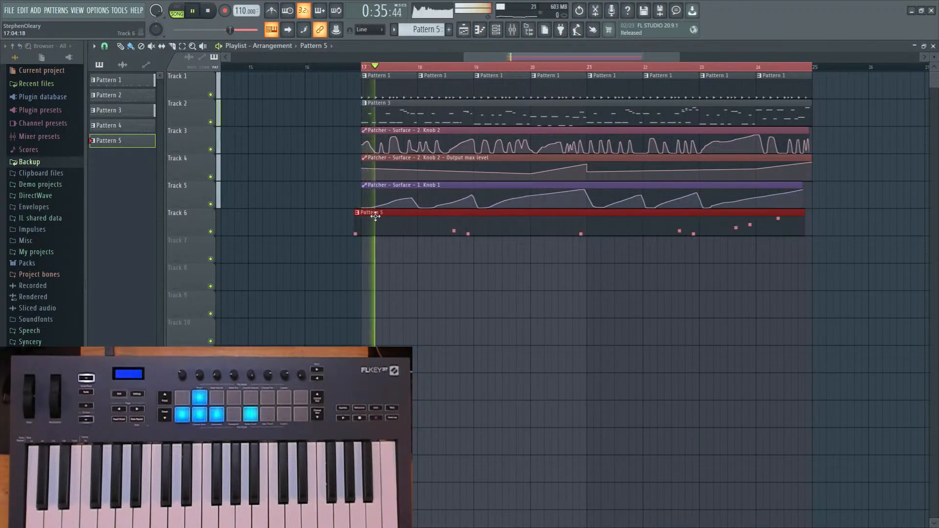
key(ctrl+d)
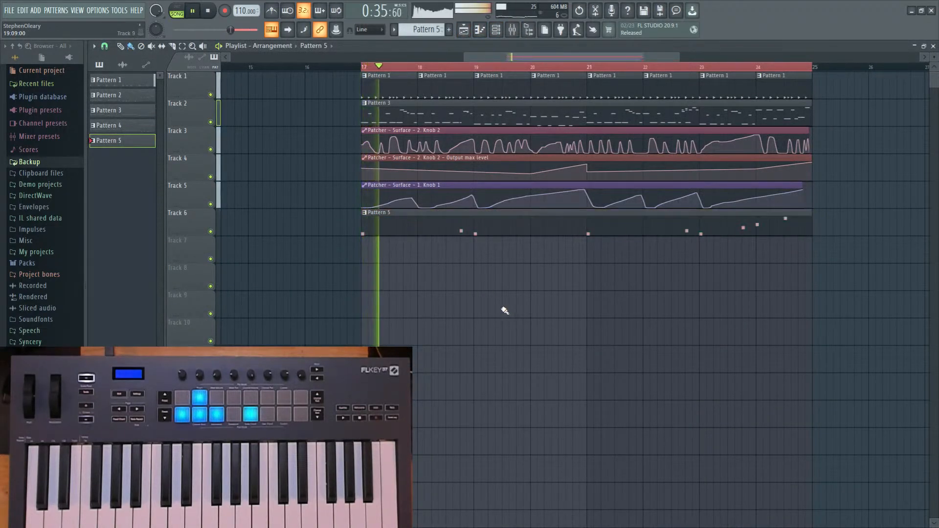
In Pattern 5's piano roll, move the bar 5 note down to E3 and add an F3 pickup before it and an E3 at bar 7.
double_click(470, 222)
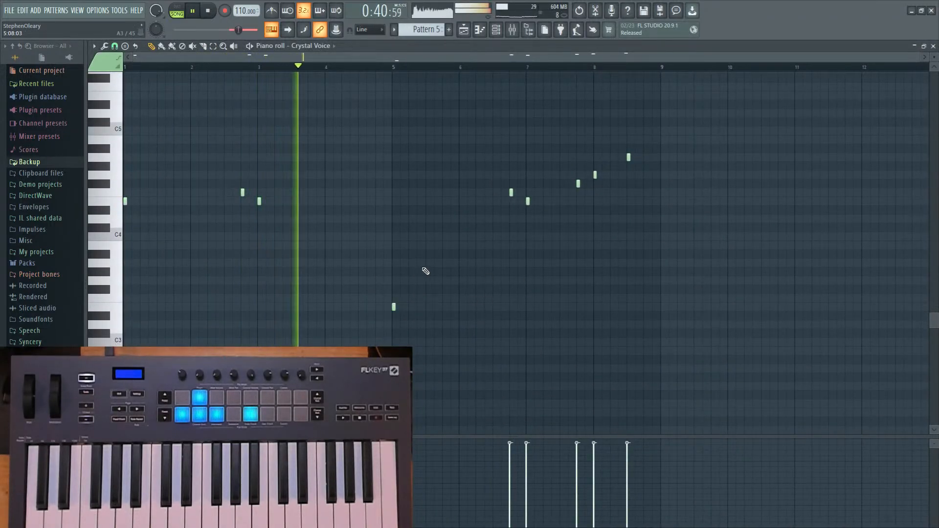
scroll(375, 295, down, 2)
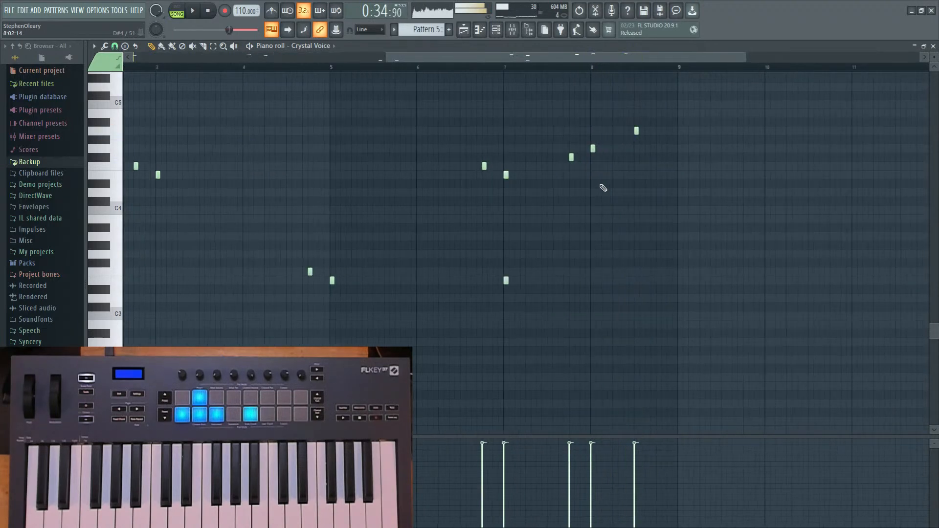
Raise the two ending notes around bar 8 to G4 and A4, and delete the final A4 note.
scroll(603, 188, up, 3)
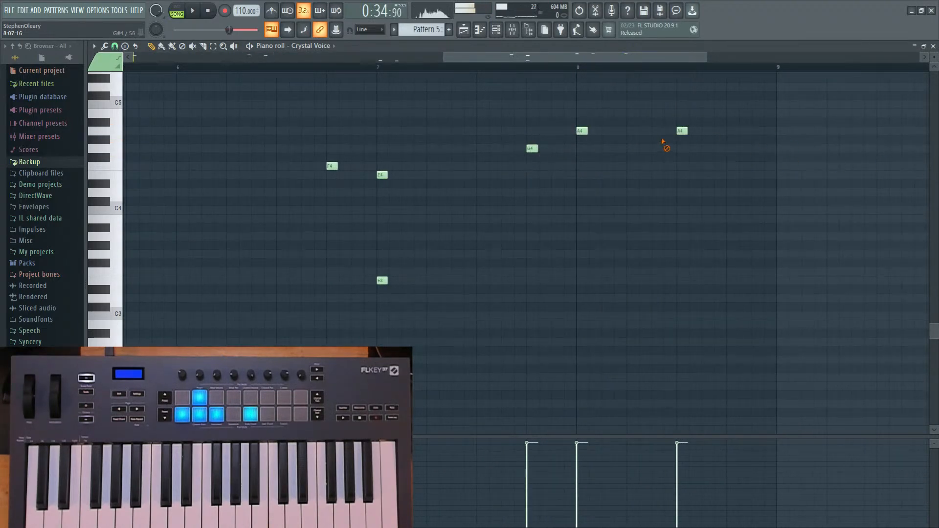
key(space)
scroll(675, 233, down, 5)
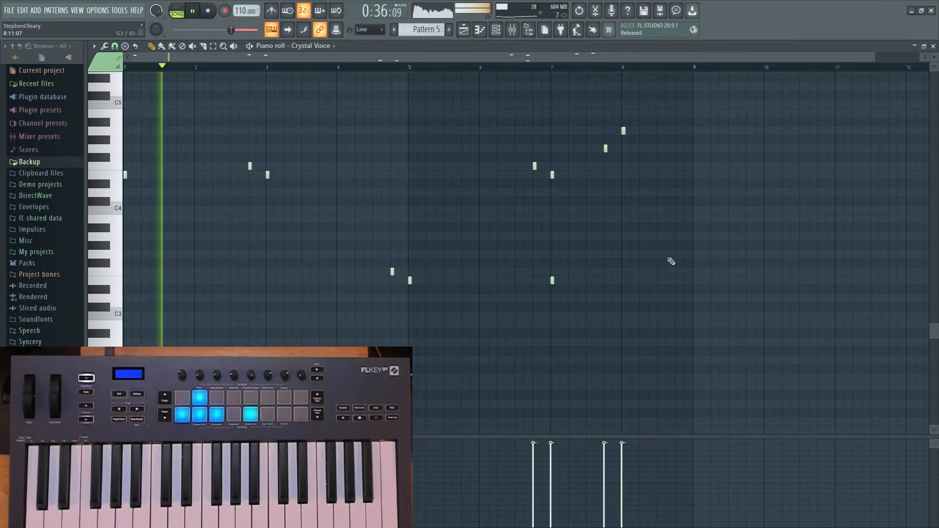
key(ctrl+s)
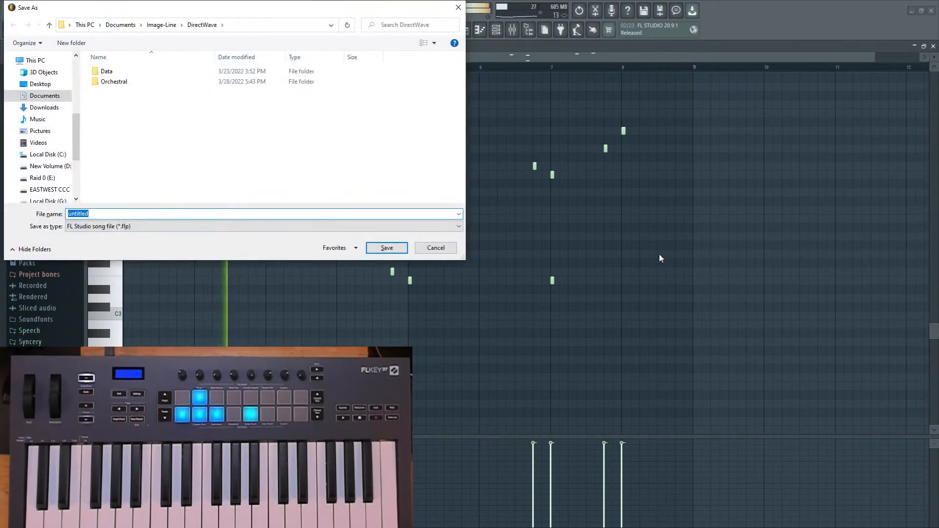
click(447, 250)
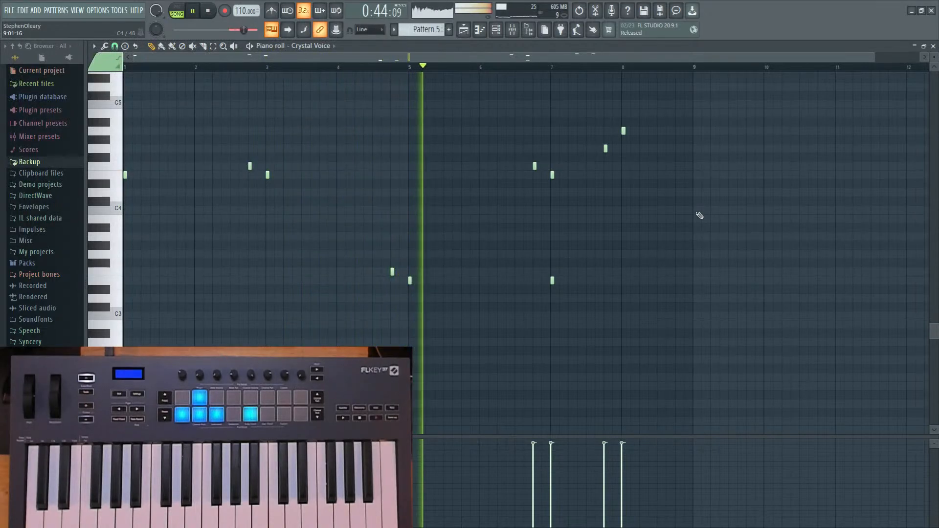
Add an E4 note at bar 5 and lower the velocity of the E3 notes at bars 5 and 7.
click(410, 175)
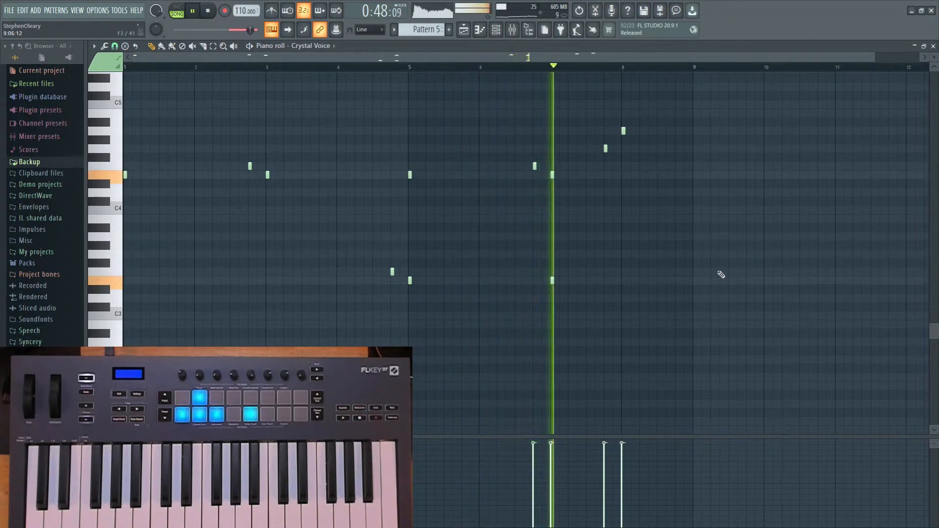
drag(591, 301, 401, 278)
drag(480, 469, 560, 476)
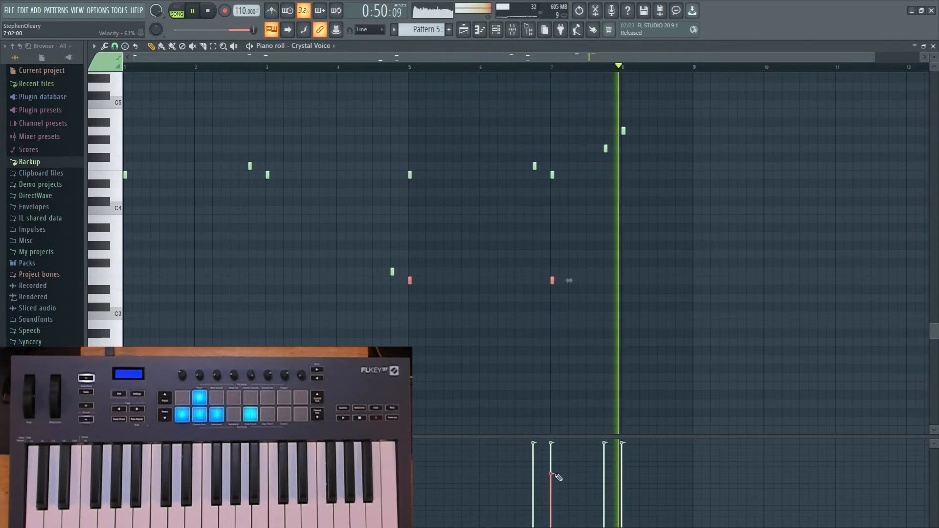
Deselect the low notes and add a B4 note on the last beat of bar 8.
ctrl+click(759, 256)
scroll(702, 185, up, 4)
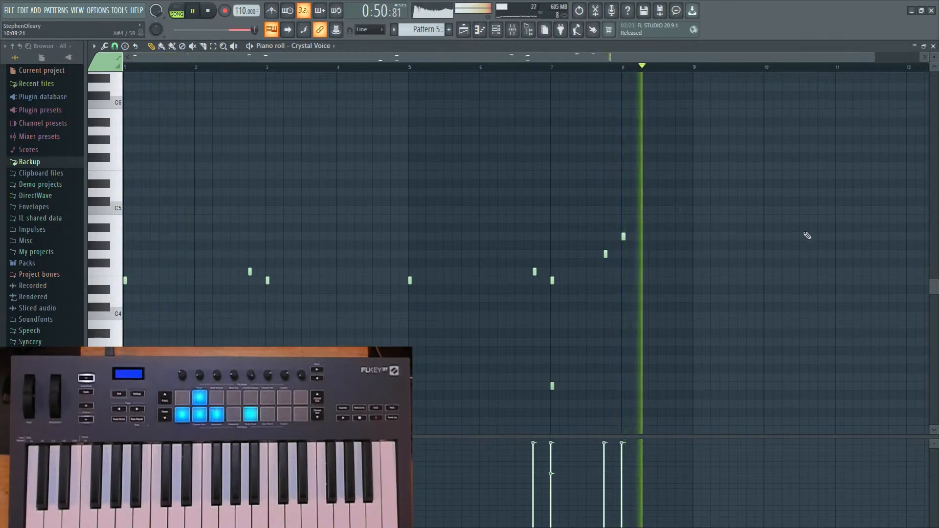
drag(677, 210, 676, 219)
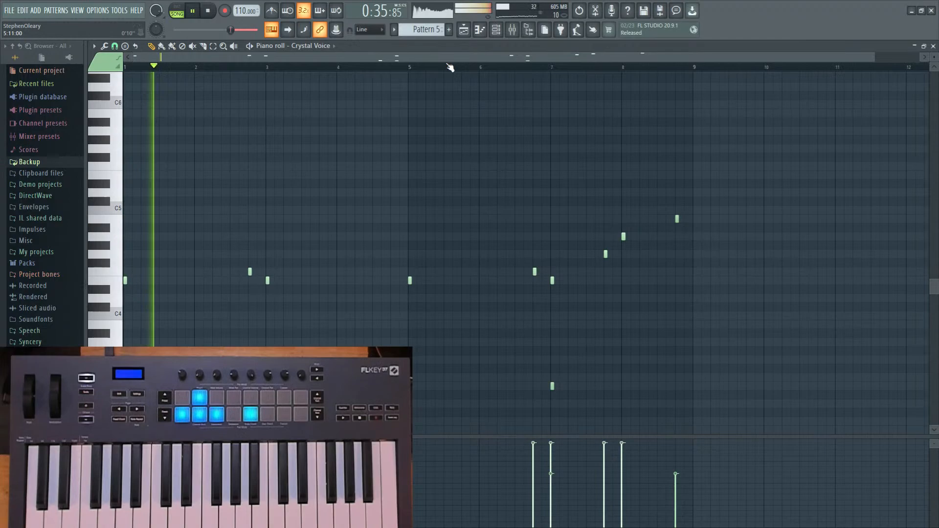
Review Pattern 5 against the other clips in the playlist and open Pattern 1.
key(F5)
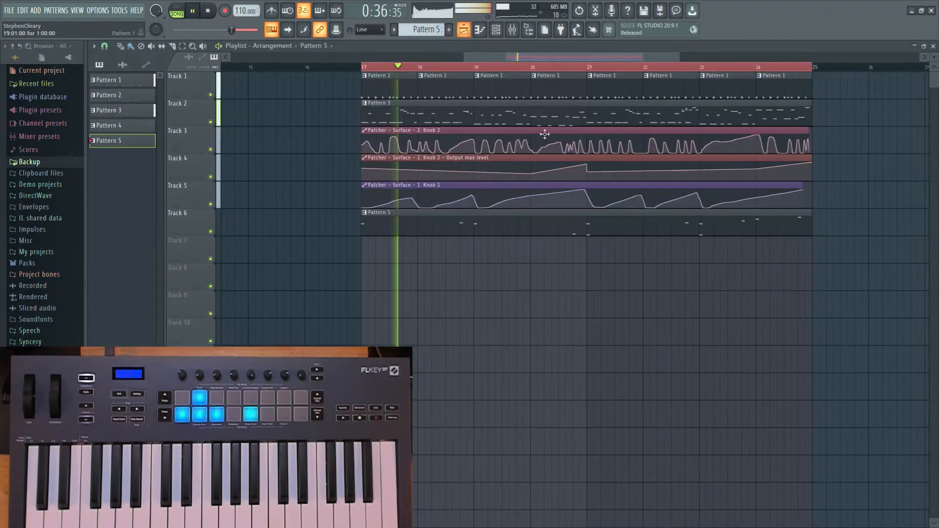
key(F7)
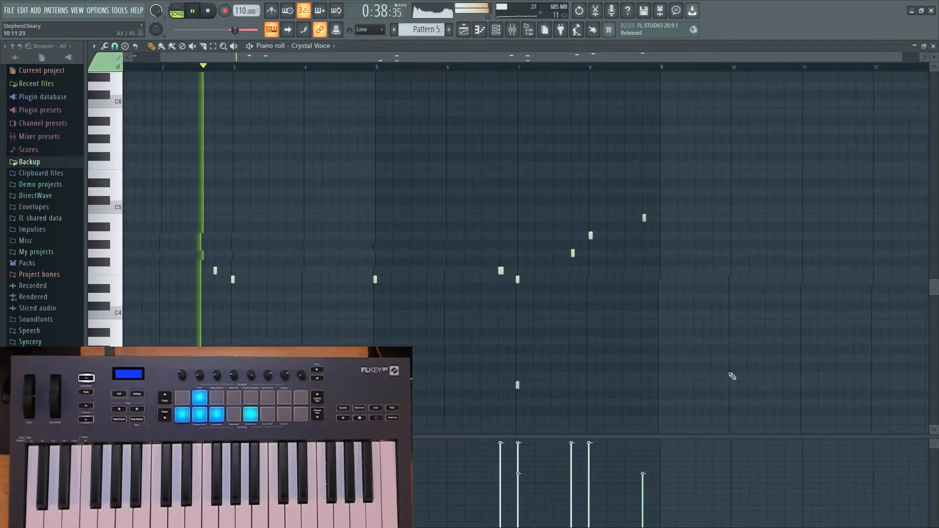
key(F5)
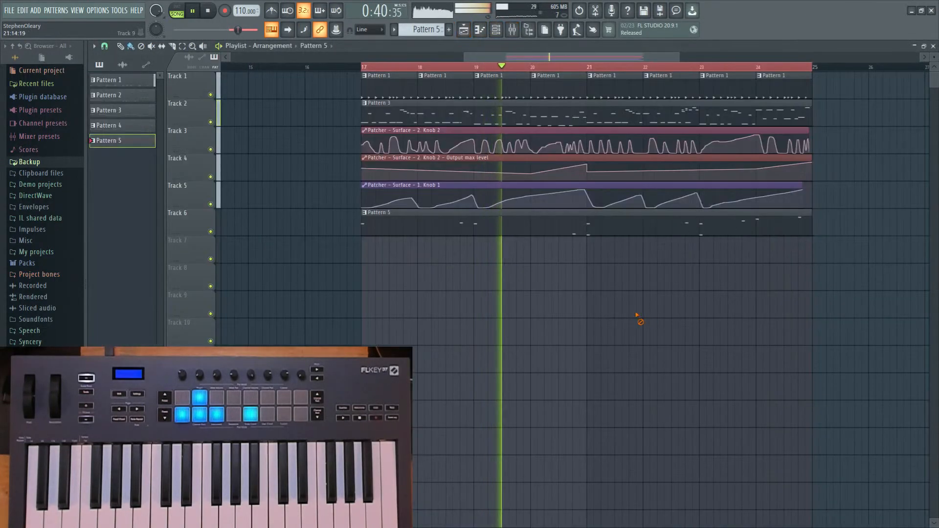
ctrl+scroll(629, 318, down, 3)
drag(740, 255, 700, 276)
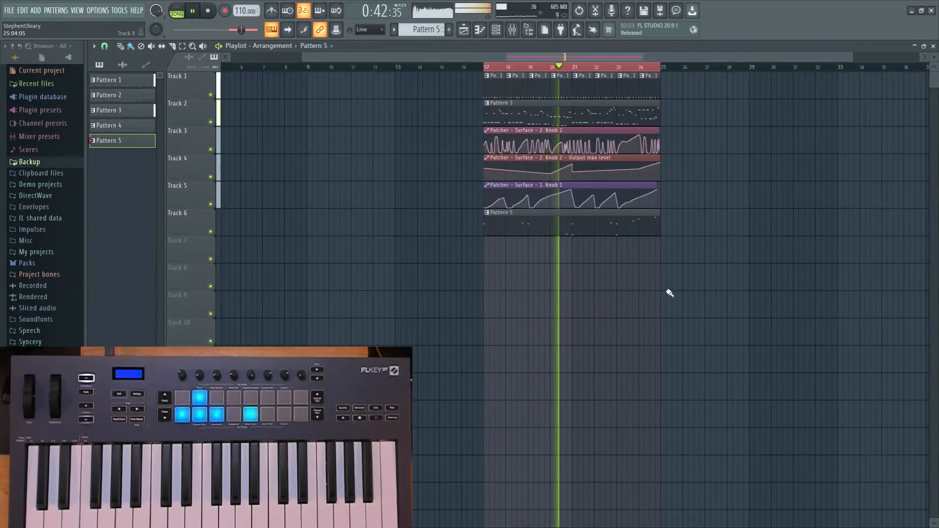
double_click(582, 83)
click(479, 31)
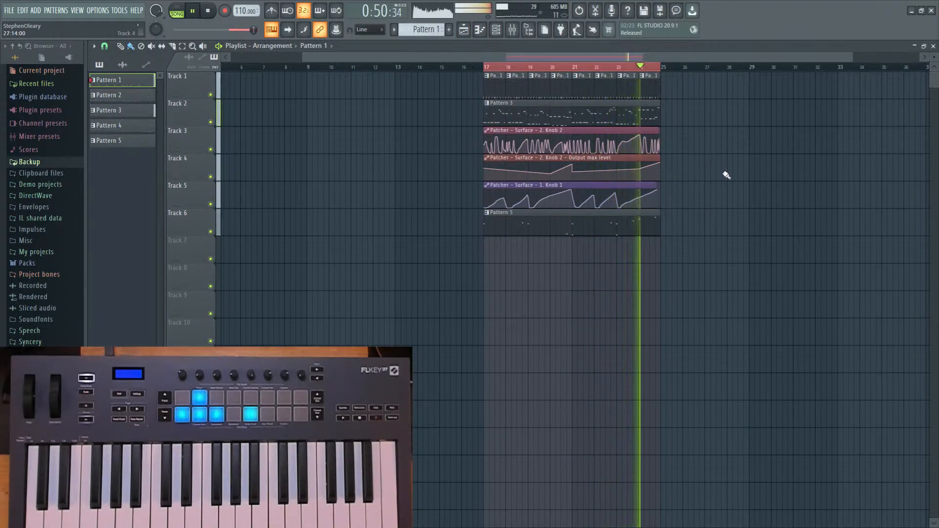
Solo mixer Insert 9 to audition it and inspect Inserts 8 and 10.
click(511, 29)
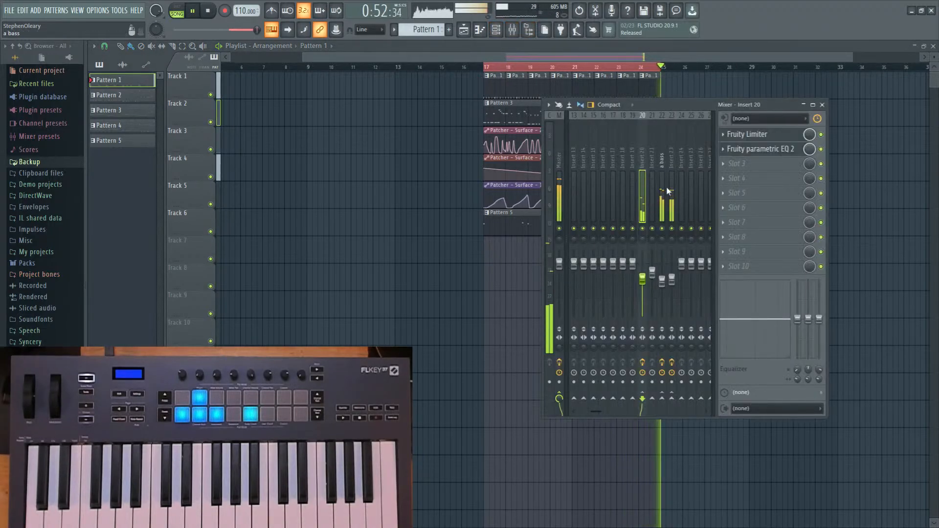
scroll(660, 183, up, 4)
right_click(654, 228)
click(645, 203)
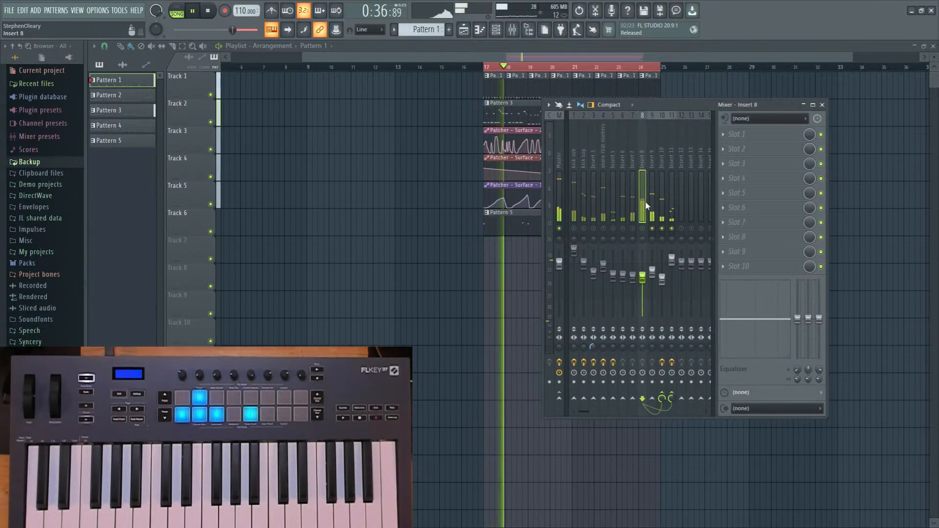
click(662, 201)
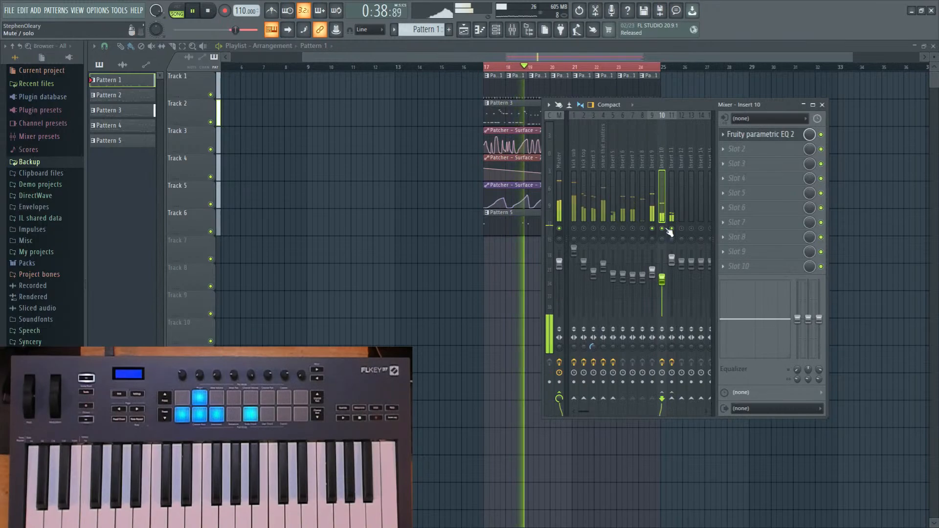
In Insert 10's Fruity Parametric EQ 2, make band 7 a low-pass, change its slope order, and move it to about 18.4 kHz.
click(761, 134)
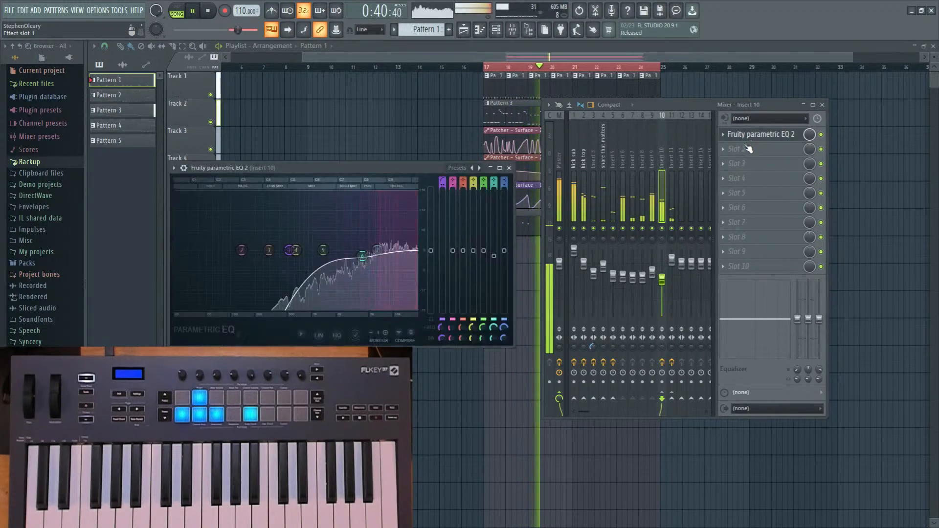
right_click(378, 251)
mouse_move(391, 276)
click(423, 276)
right_click(377, 251)
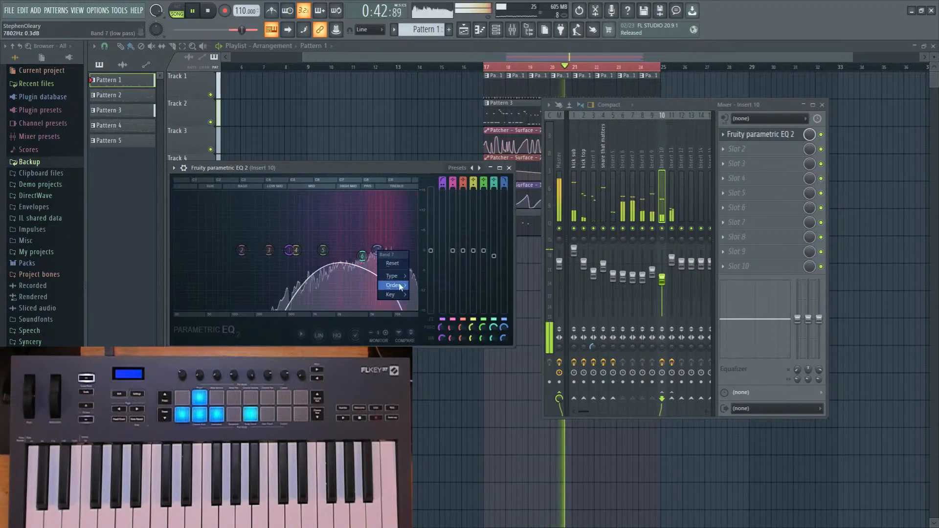
click(427, 324)
drag(377, 251, 419, 255)
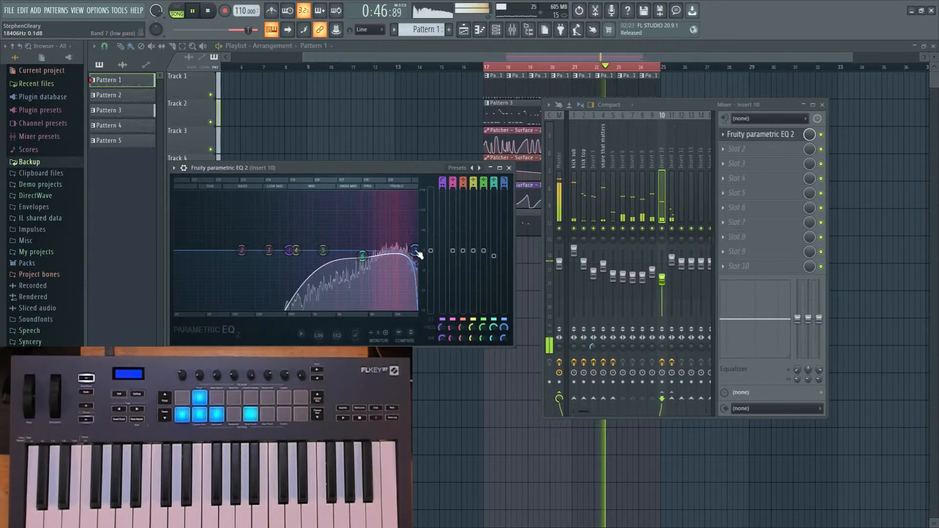
Cut the lows on mixer Insert 11 with the low-shelf band of its built-in equalizer, and close the windows.
click(672, 224)
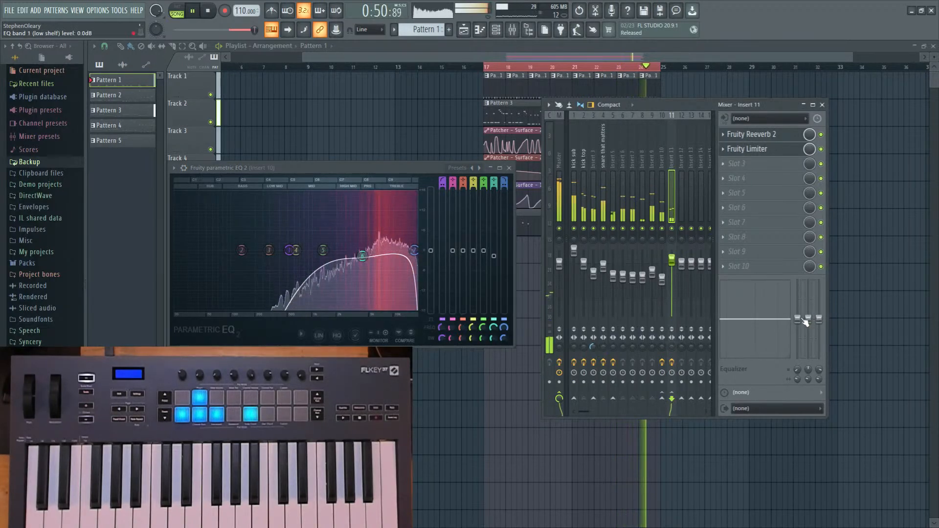
drag(798, 369, 802, 366)
drag(798, 330, 799, 340)
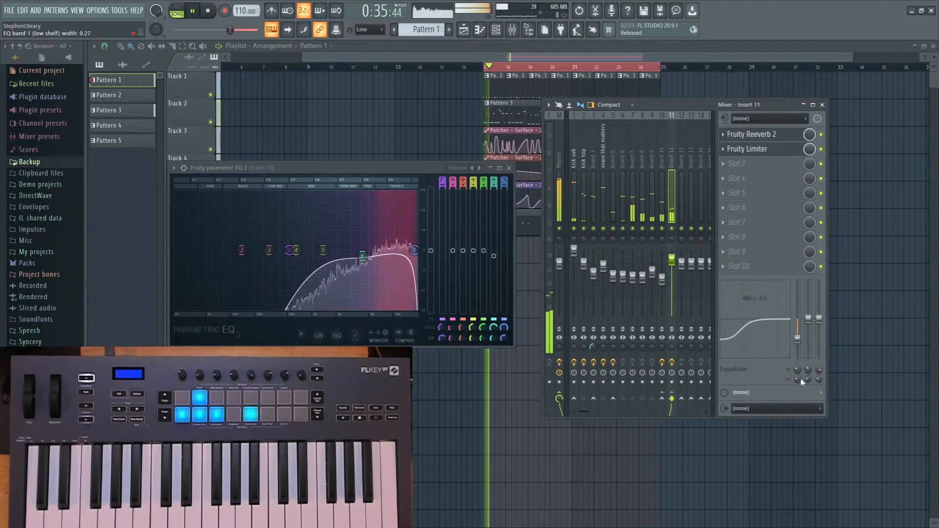
key(F12)
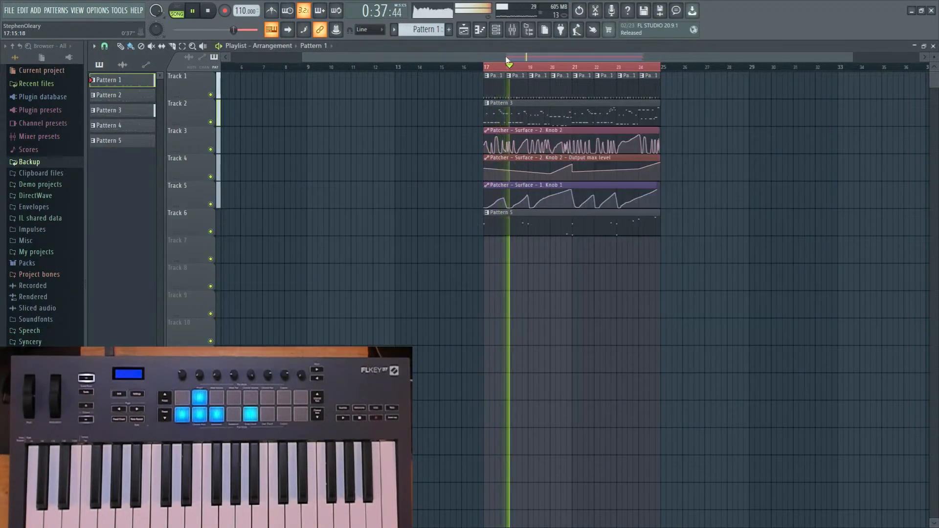
Inspect the filter and FX settings of the middle Harmor inside the bass Patcher, and close the Harmor and Patcher windows.
key(F9)
key(F6)
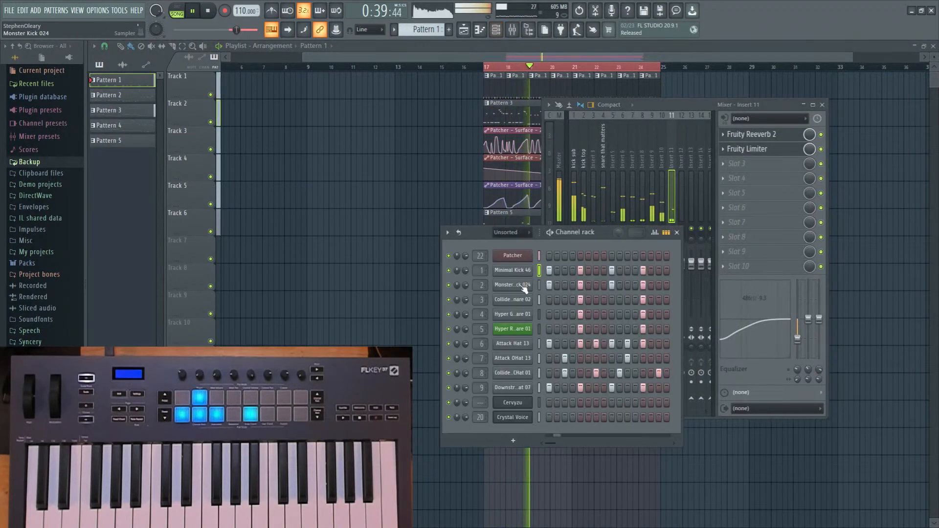
click(515, 257)
double_click(419, 266)
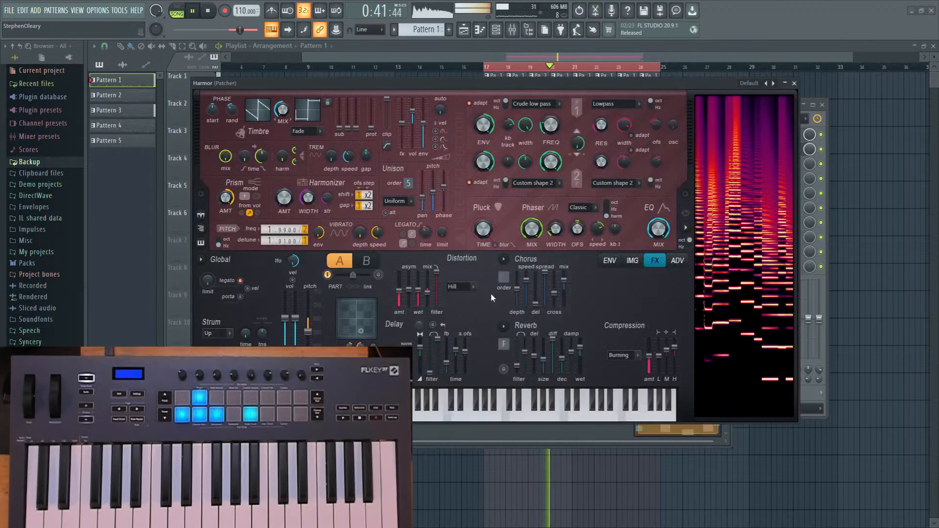
drag(551, 125, 551, 101)
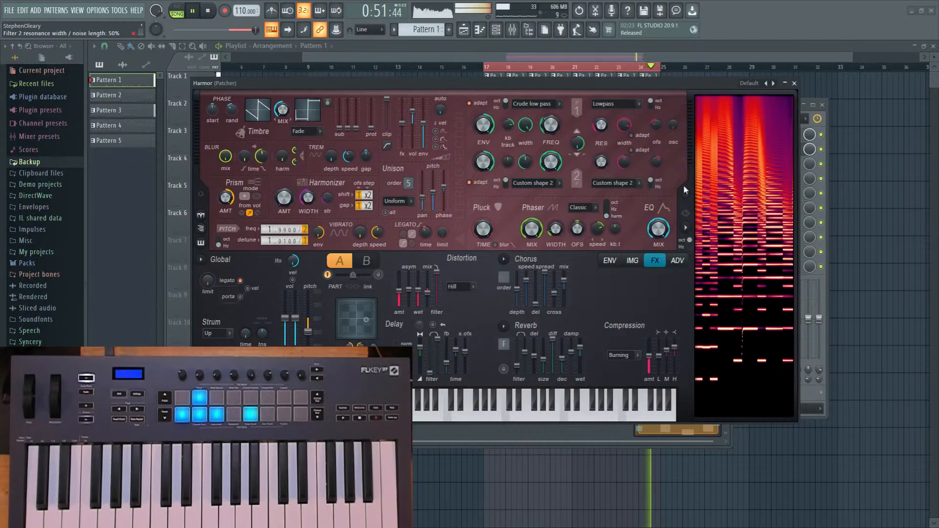
click(794, 83)
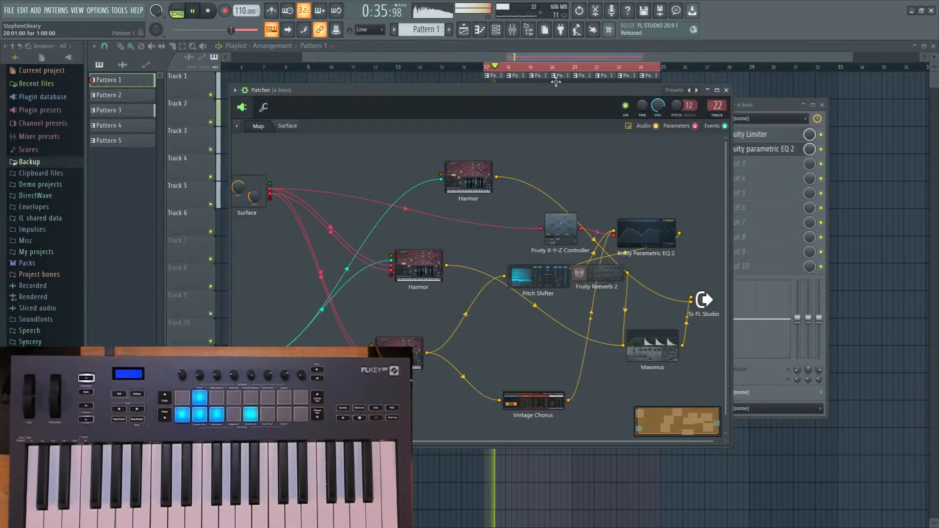
click(726, 90)
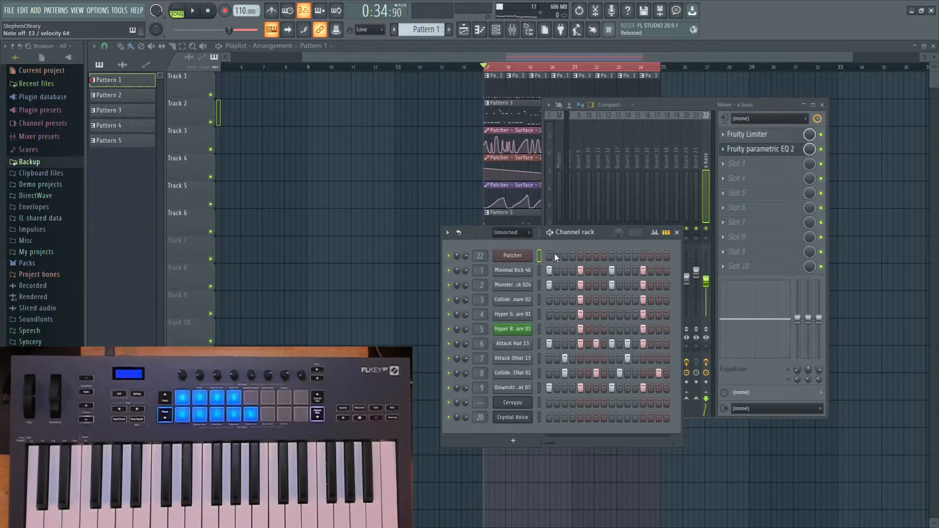
Play the arrangement from bar 17 in the playlist with the master pitch raised to +100 cents.
click(389, 162)
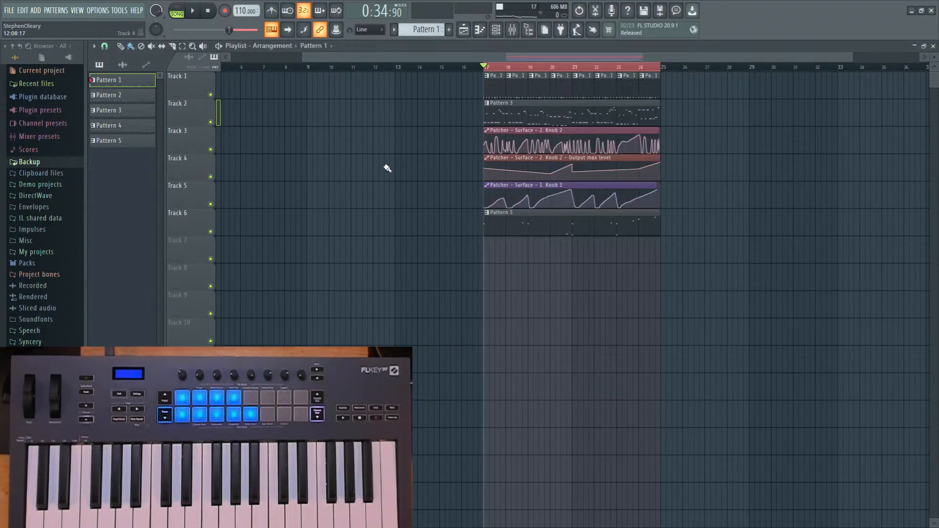
key(space)
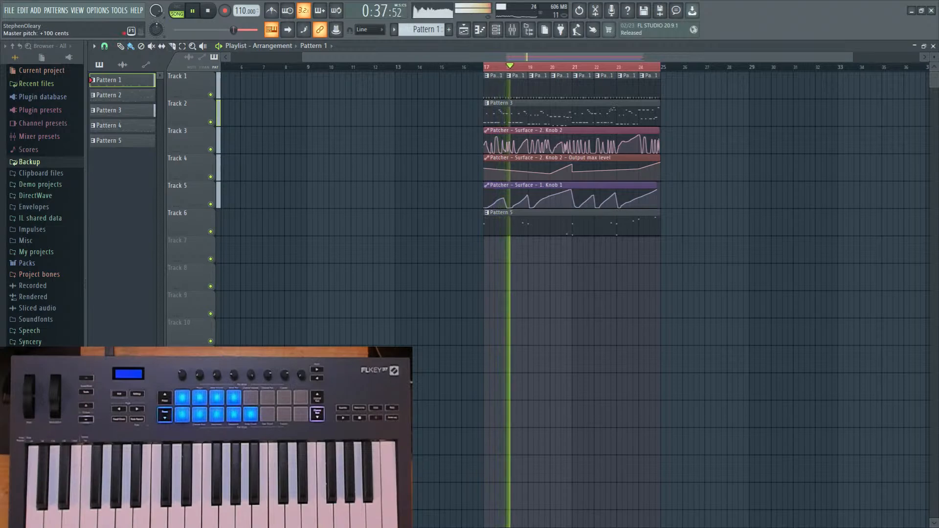
drag(156, 30, 156, 20)
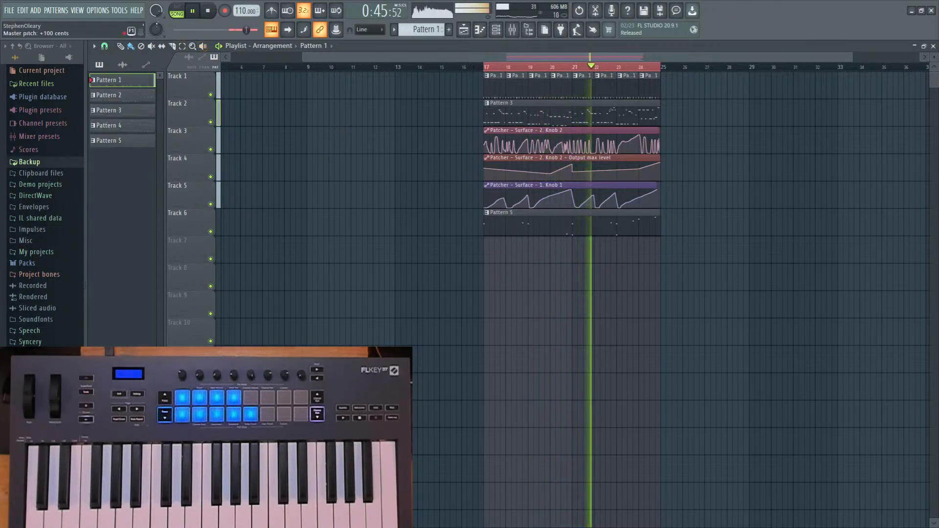
key(F8)
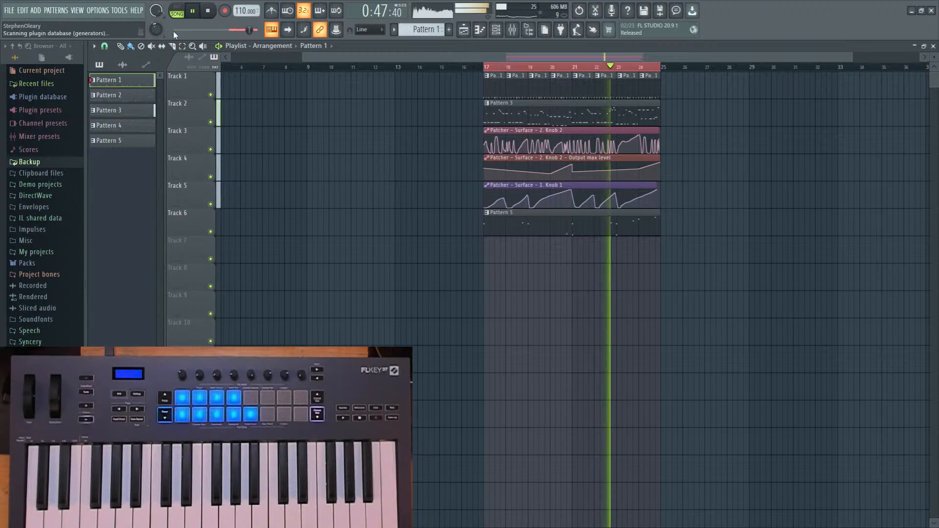
key(F8)
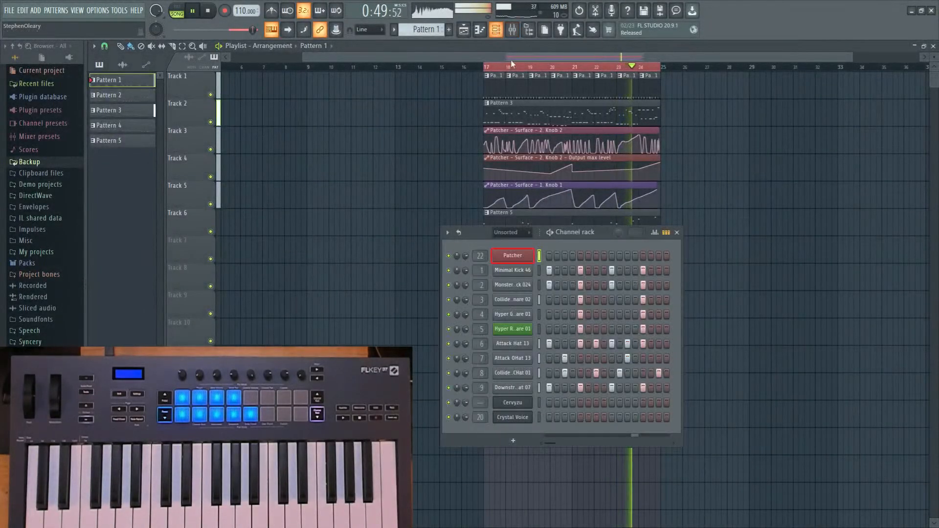
In the a bass insert's Fruity parametric EQ 2, adjust low-pass band 7 and lower the peaking band near 3 kHz to about -1.4 dB.
key(F6)
click(514, 272)
key(F9)
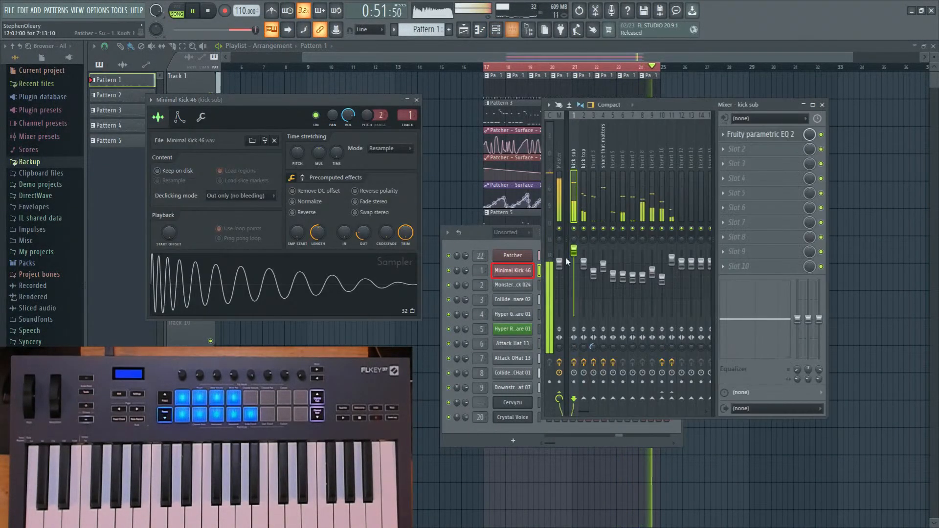
click(664, 161)
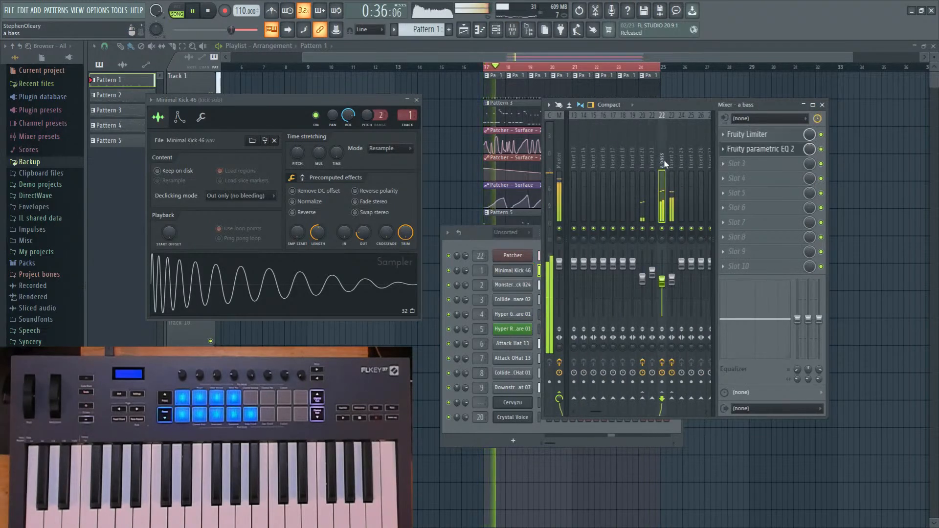
click(761, 148)
drag(373, 186, 367, 186)
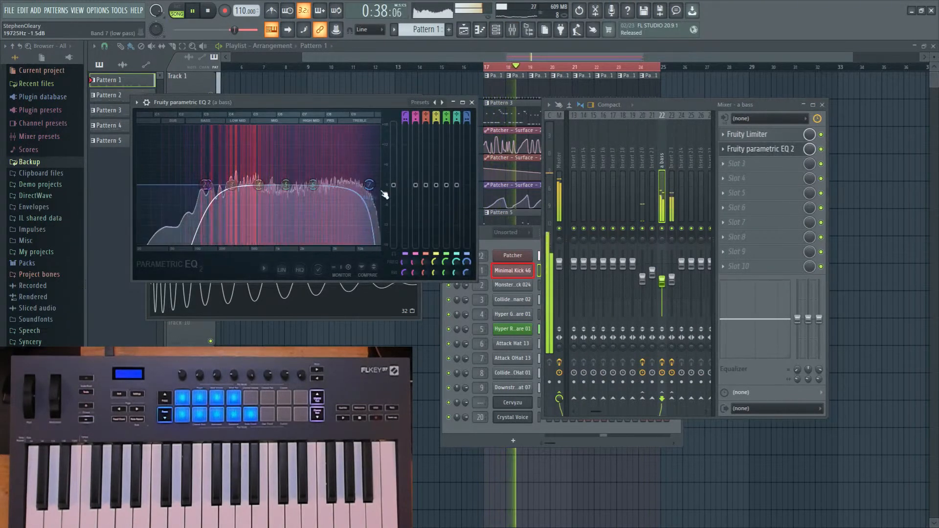
scroll(368, 190, down, 3)
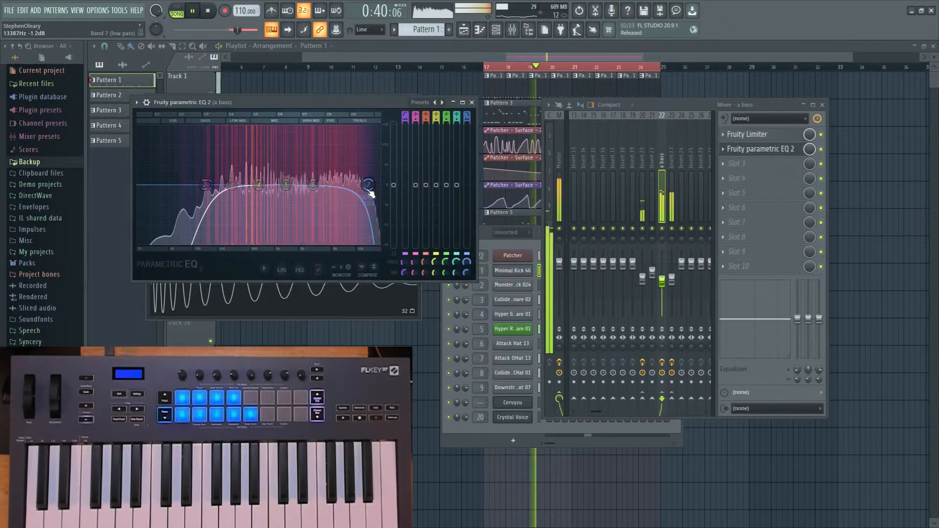
drag(314, 186, 314, 190)
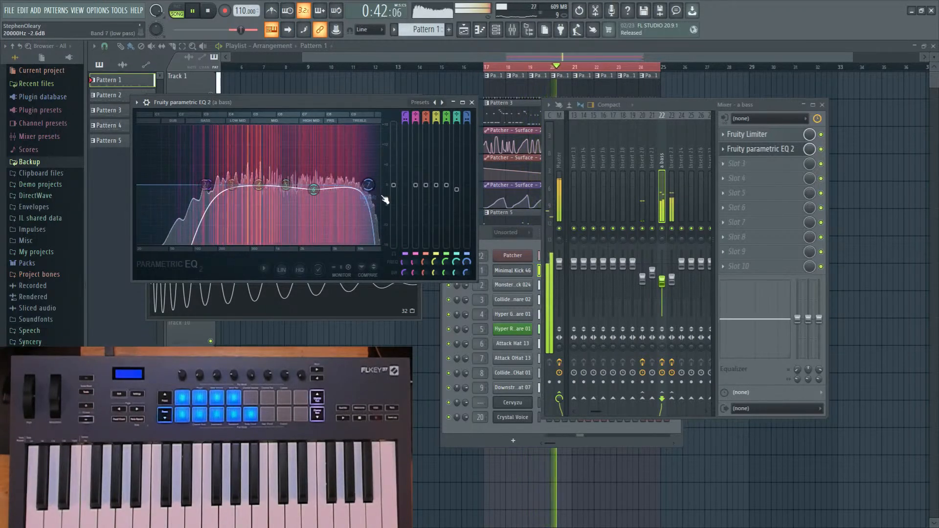
Examine the Global EQ envelope, advanced and effects pages of the bass Patcher's middle Harmor, and close both plugin windows.
click(518, 256)
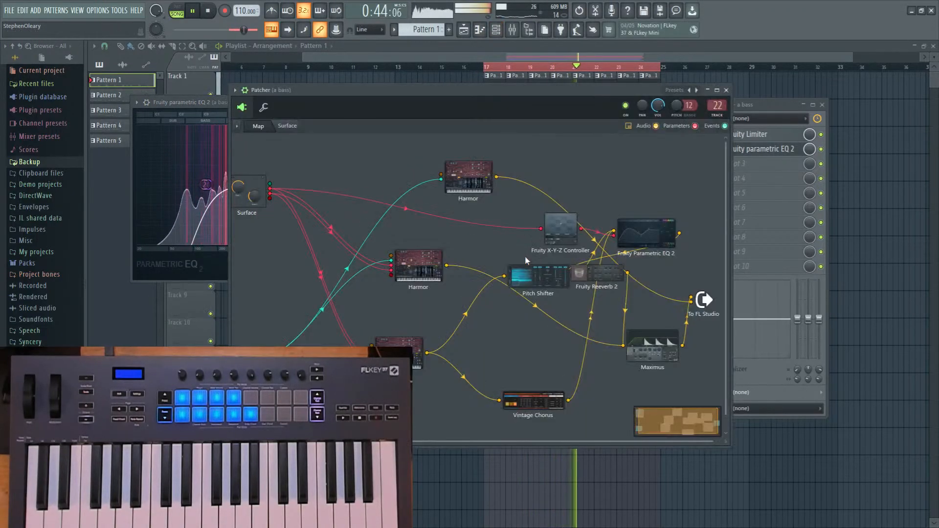
right_click(424, 264)
click(433, 275)
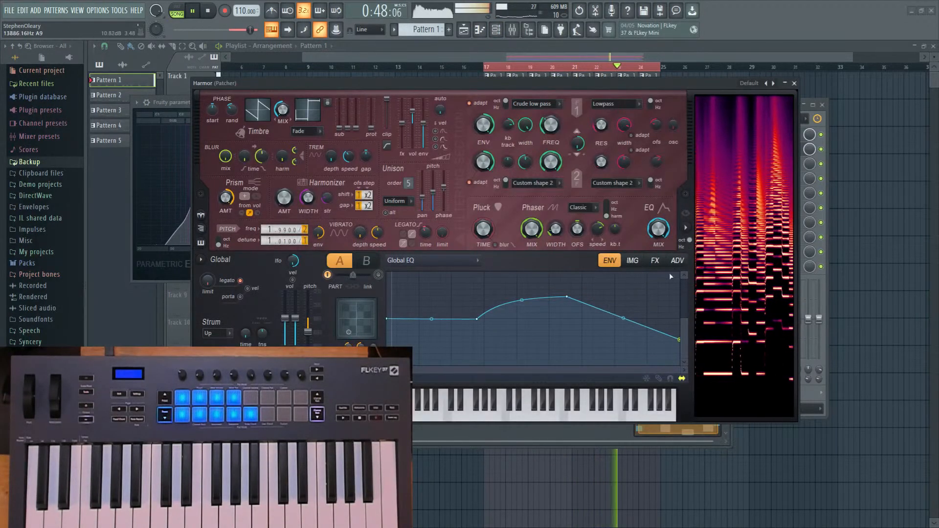
click(677, 260)
click(655, 261)
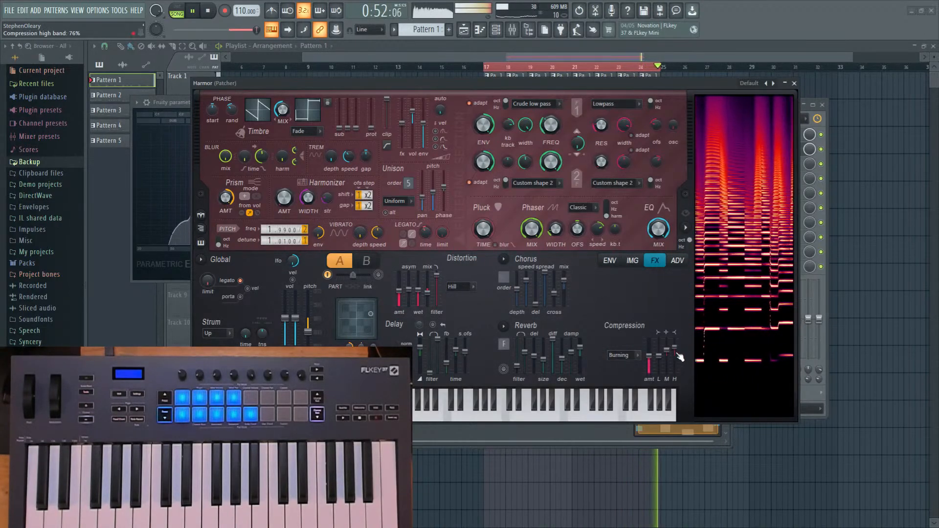
click(610, 261)
click(794, 83)
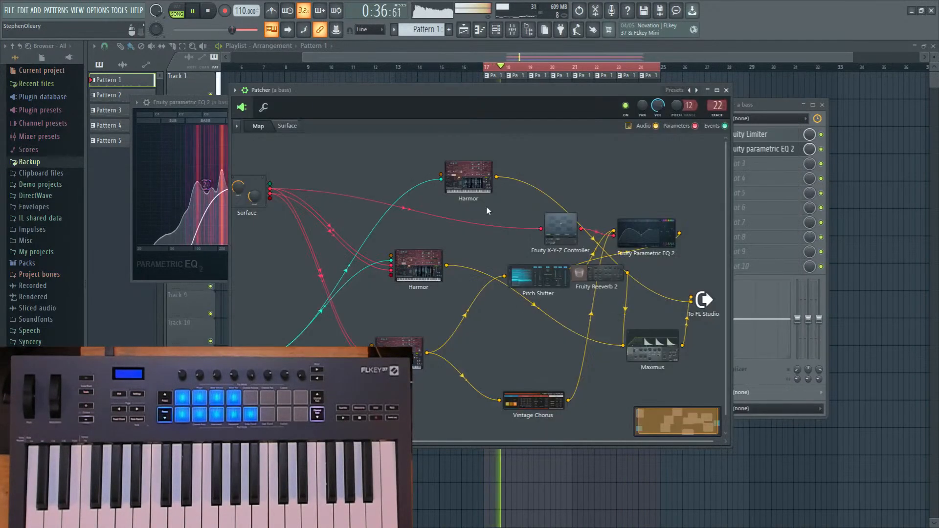
click(727, 90)
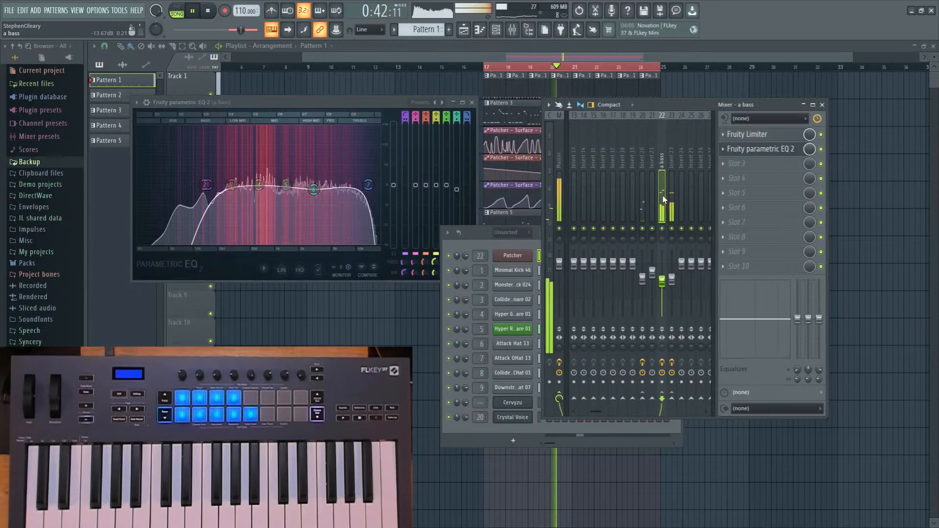
Replay the section to check the bass against the drums, and look over the bass Patcher's map.
key(space)
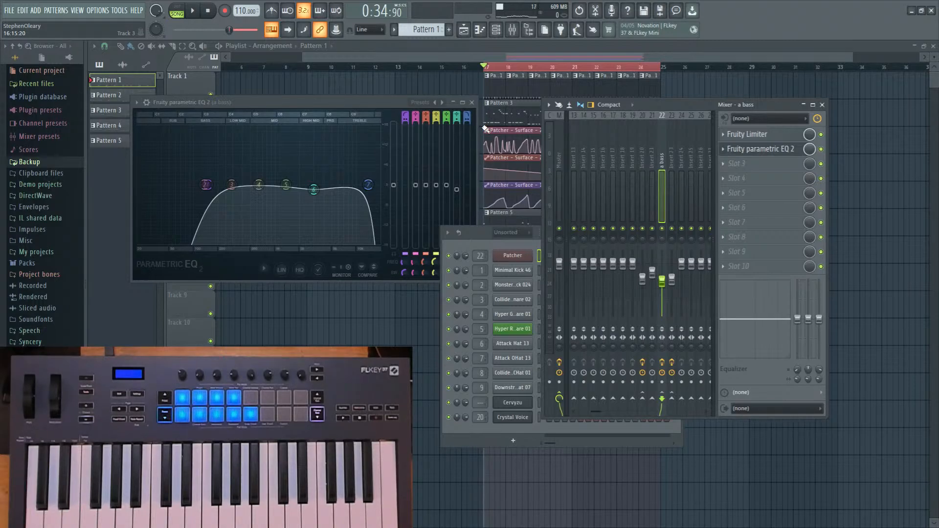
key(space)
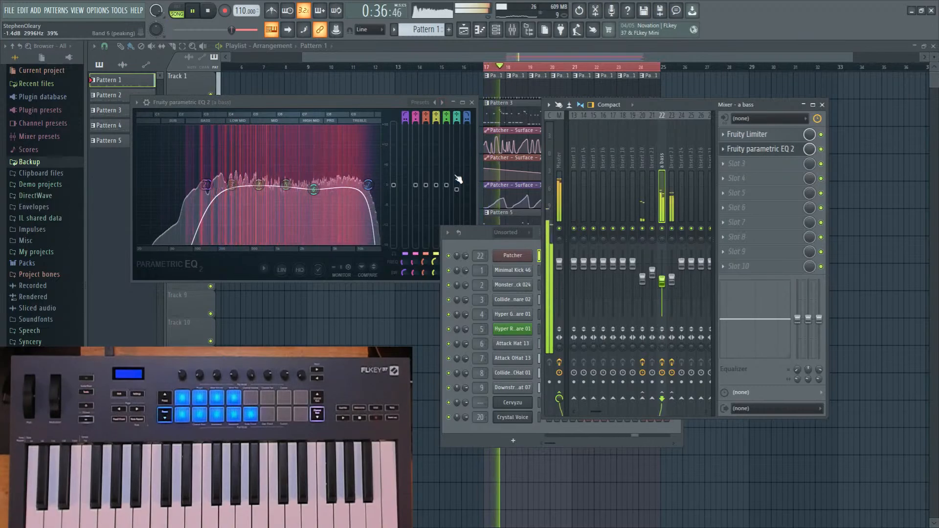
click(513, 256)
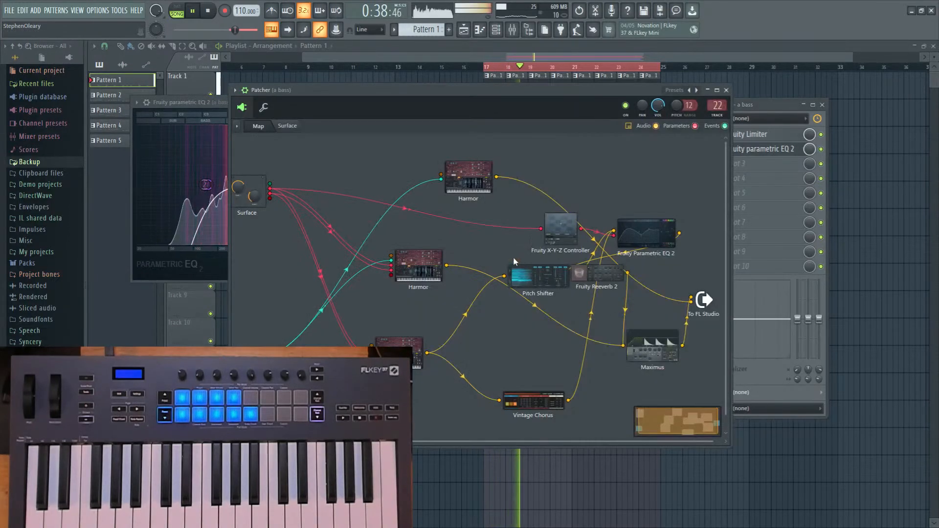
click(726, 90)
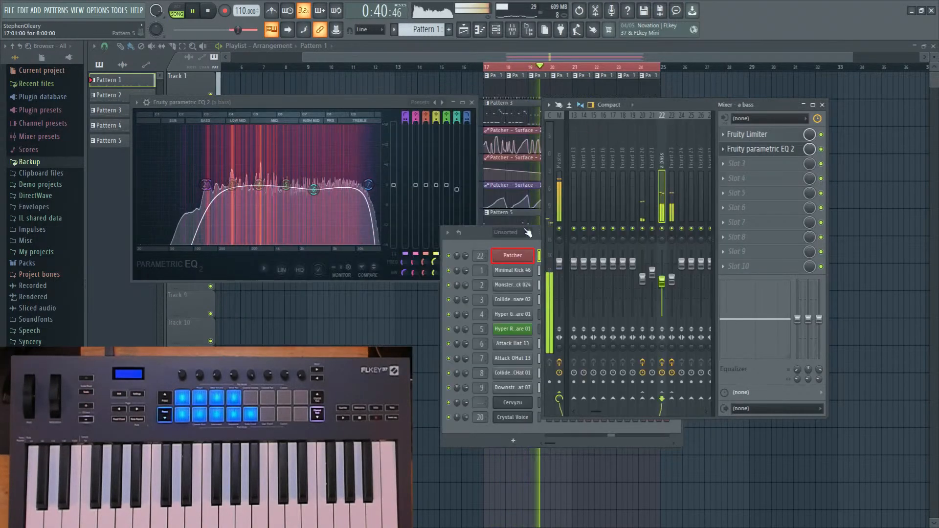
Move the Channel rack clear of the EQ window, stop playback, and keep only the Channel rack open over the playlist.
drag(528, 233, 537, 288)
key(space)
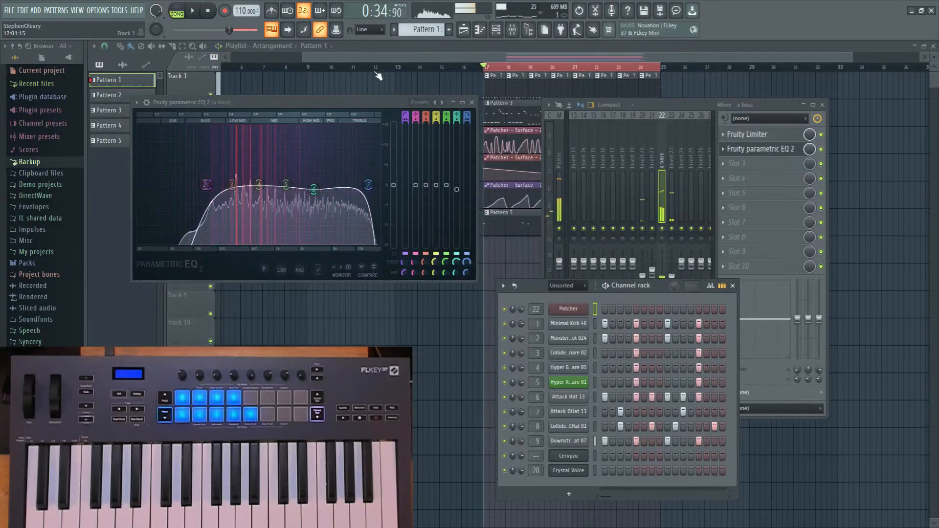
key(F12)
click(495, 29)
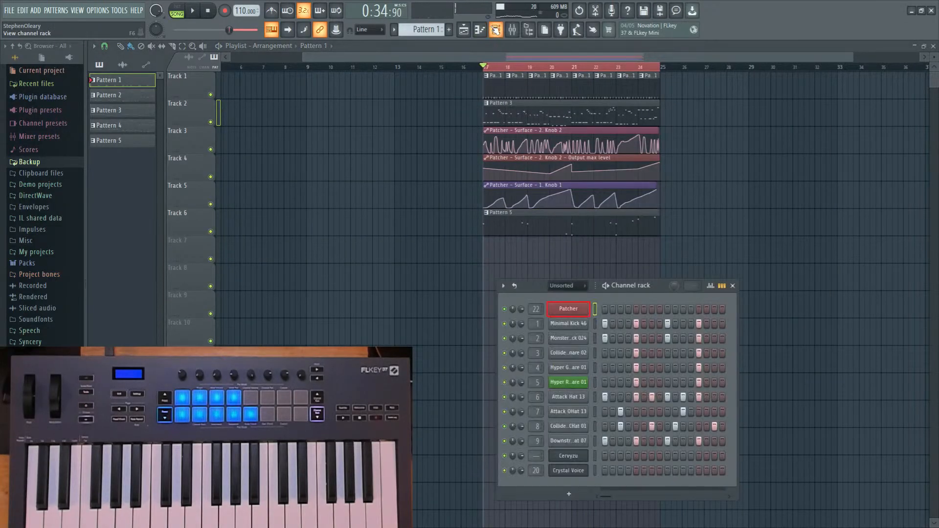
Add a new Patcher channel, move its window beside the Channel rack, and route it to mixer track 24.
key(F8)
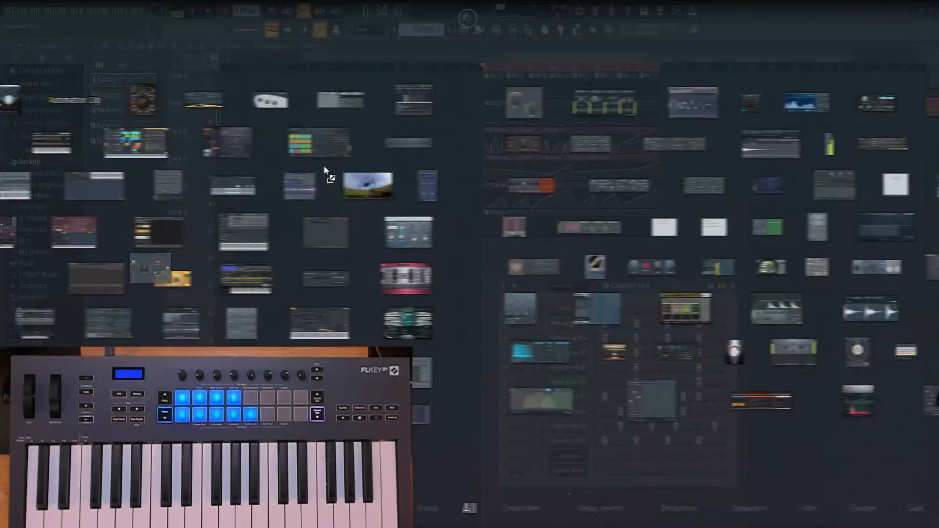
click(324, 170)
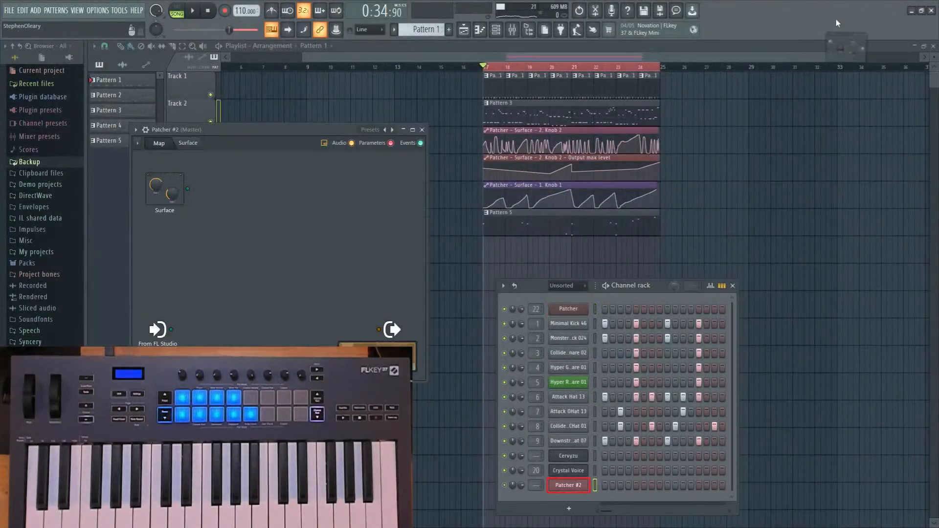
drag(319, 133, 802, 105)
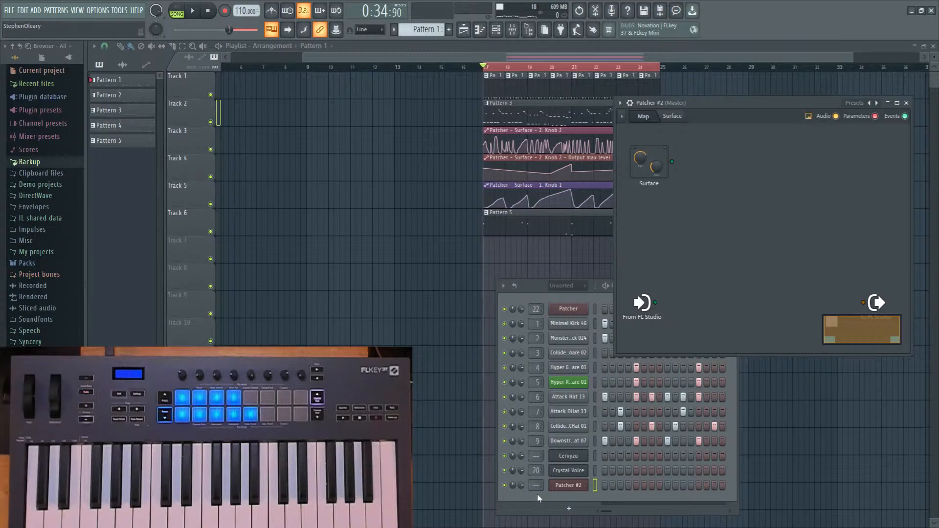
drag(535, 485, 535, 437)
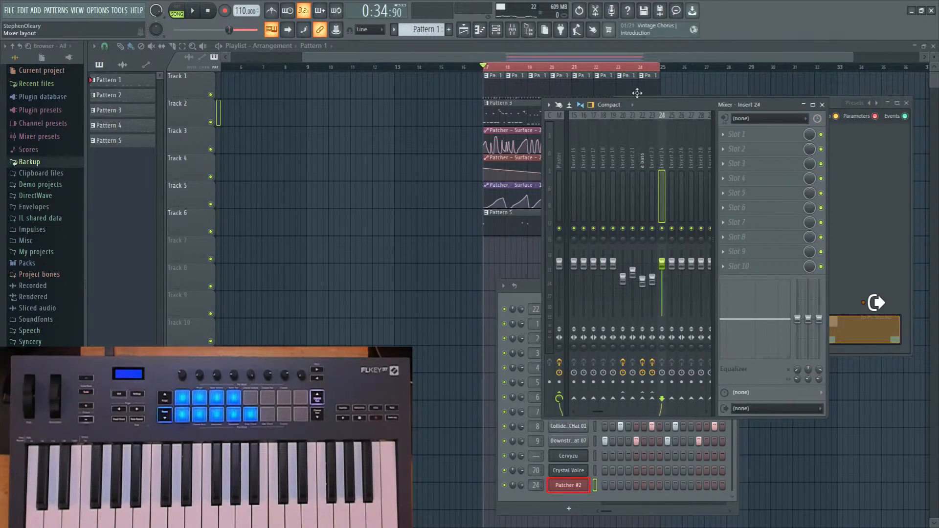
click(823, 105)
Close the mixer and add a Sytrus synth from the plugin picker to the new Patcher's map.
click(760, 111)
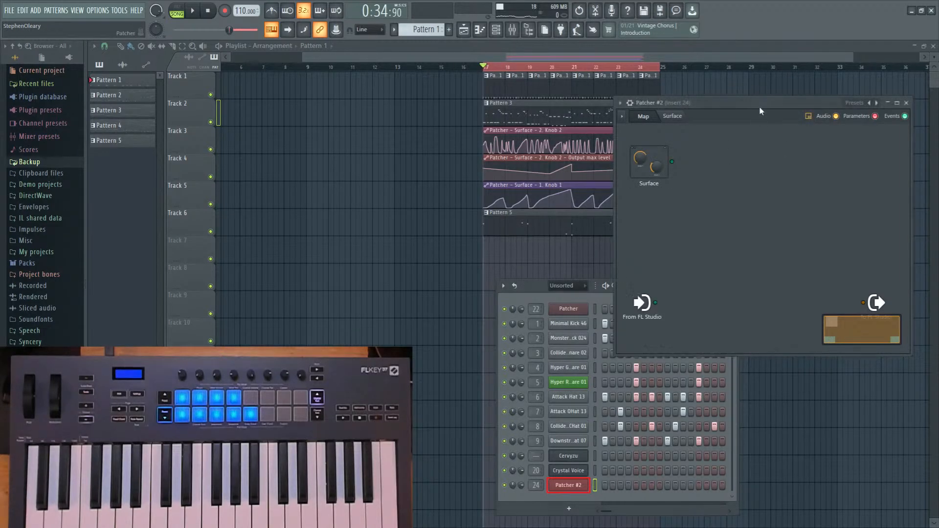
key(F8)
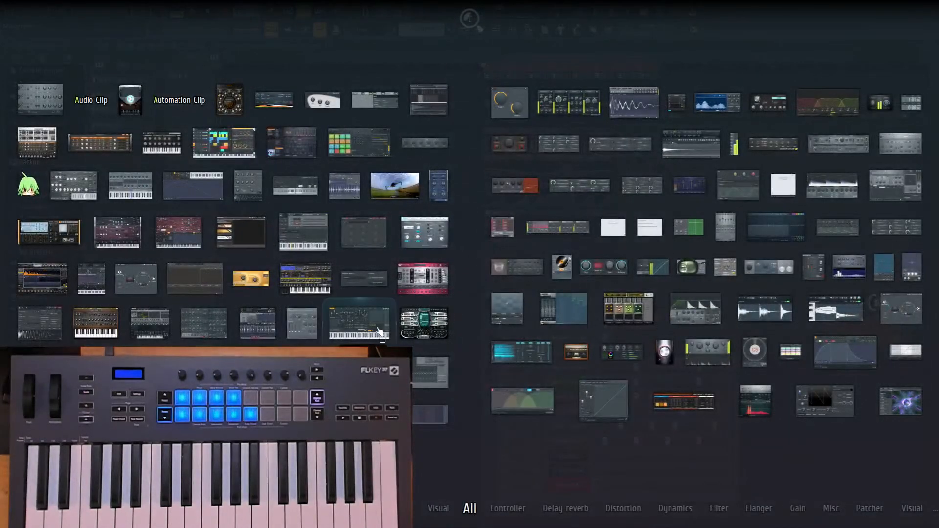
drag(240, 244, 723, 205)
Add a Dark Line knob to the Patcher surface, duplicate it, and place the two knobs apart from each other.
click(672, 115)
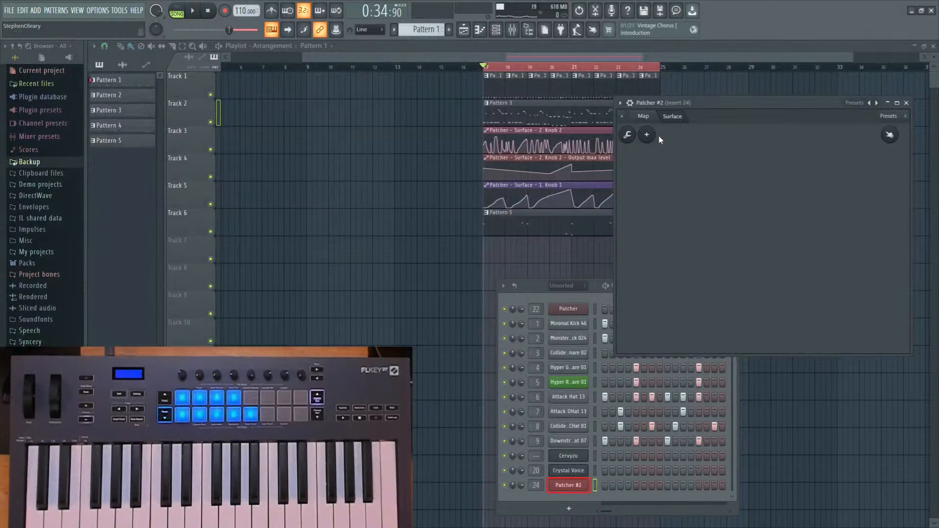
click(647, 135)
mouse_move(676, 231)
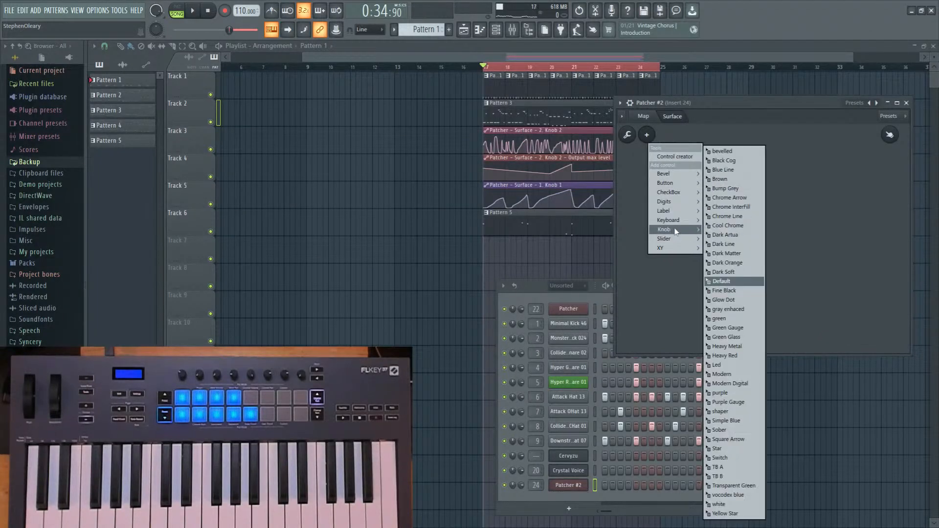
click(734, 245)
right_click(760, 239)
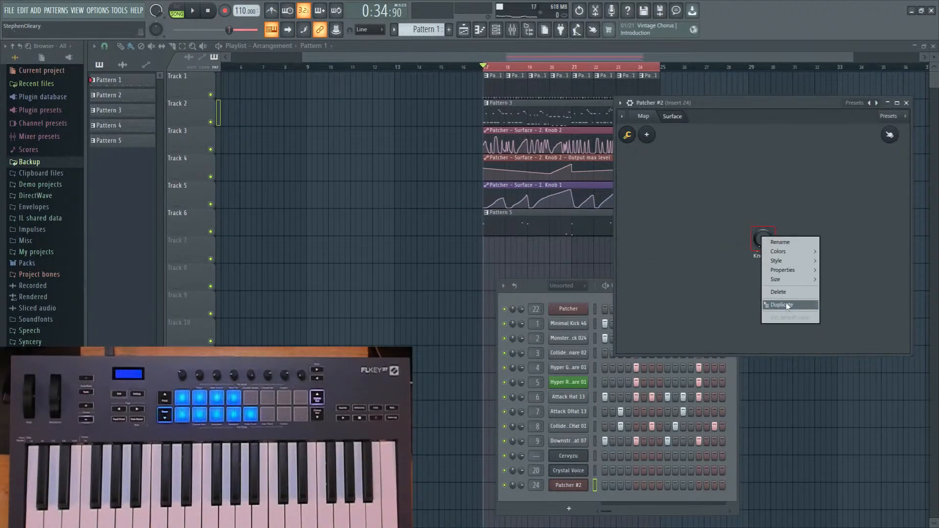
click(788, 306)
drag(764, 242, 802, 241)
right_click(802, 240)
click(761, 249)
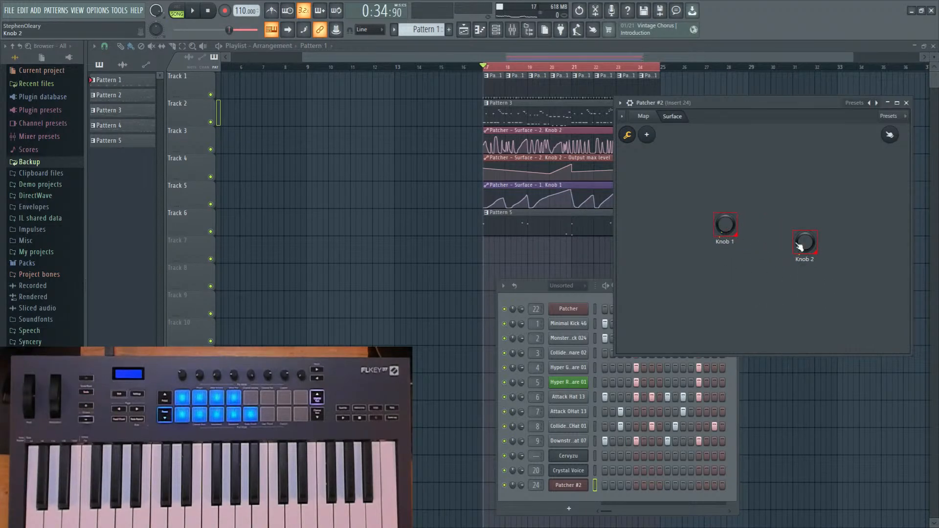
Activate Knob 1 and Knob 2 on the surface and link each to a wheel of the MIDI keyboard.
right_click(725, 223)
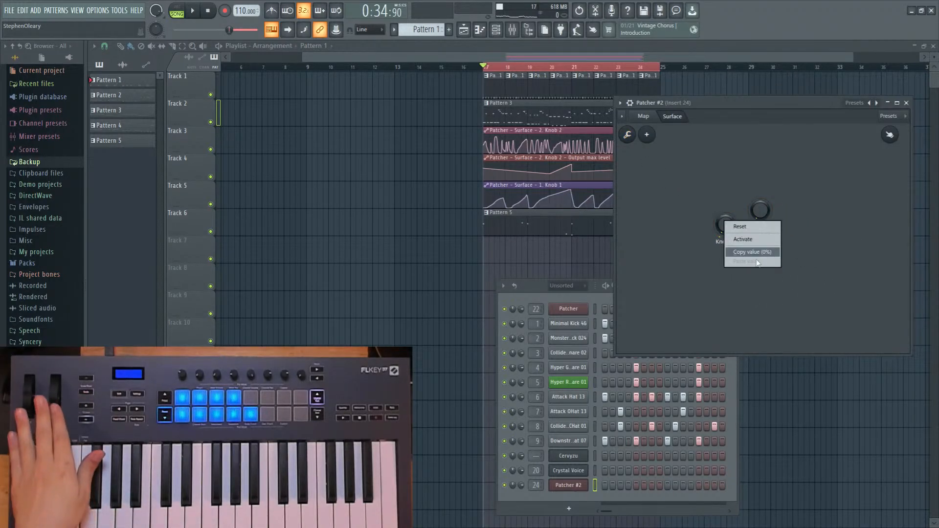
click(733, 237)
right_click(729, 224)
click(760, 337)
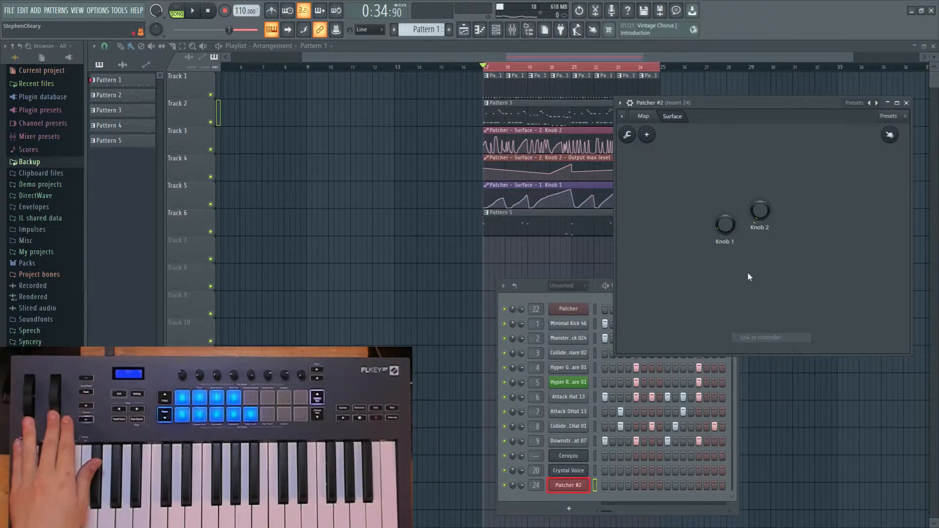
right_click(760, 215)
click(778, 235)
right_click(759, 211)
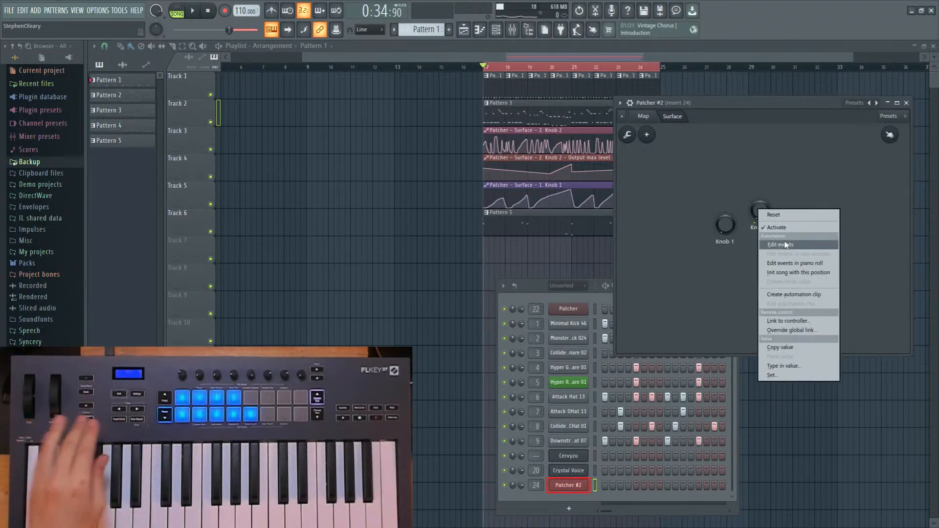
click(793, 322)
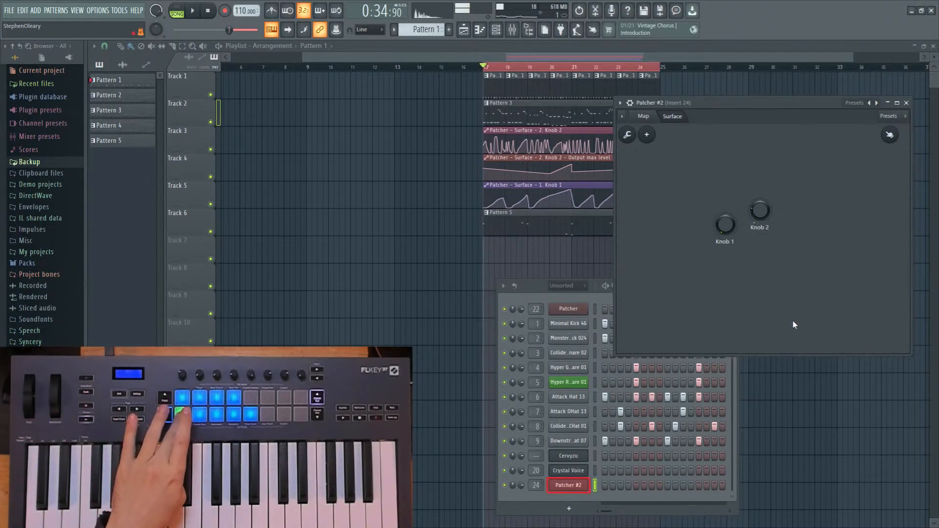
Open Sytrus from the Patcher map, load its Default preset, and show its main page.
click(651, 119)
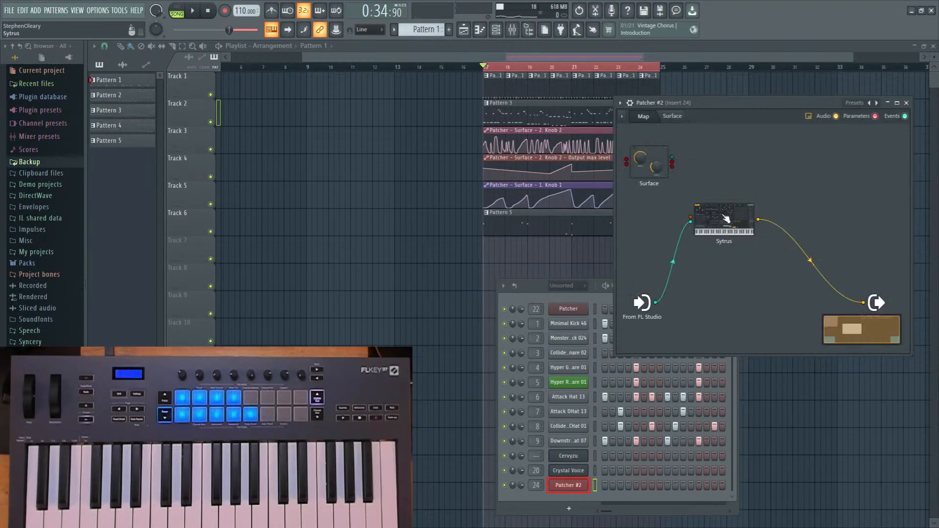
double_click(718, 225)
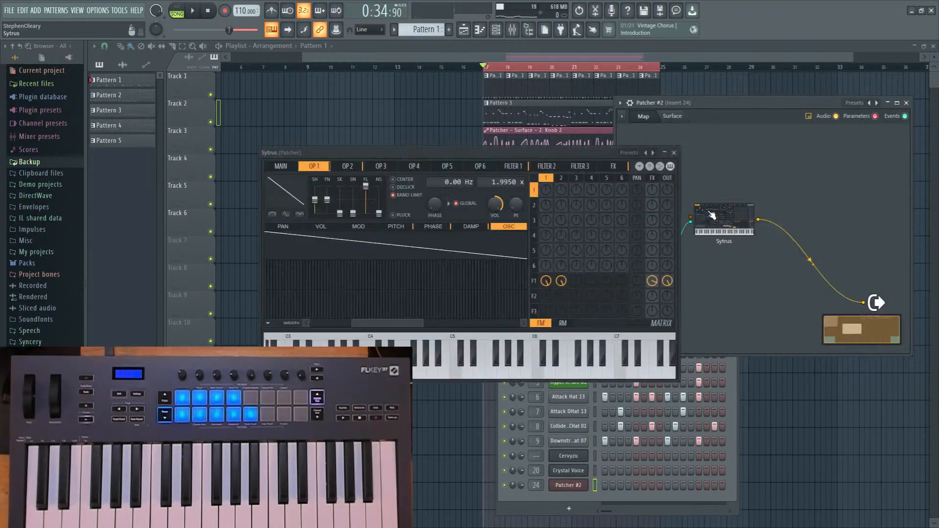
click(645, 153)
click(680, 433)
click(281, 166)
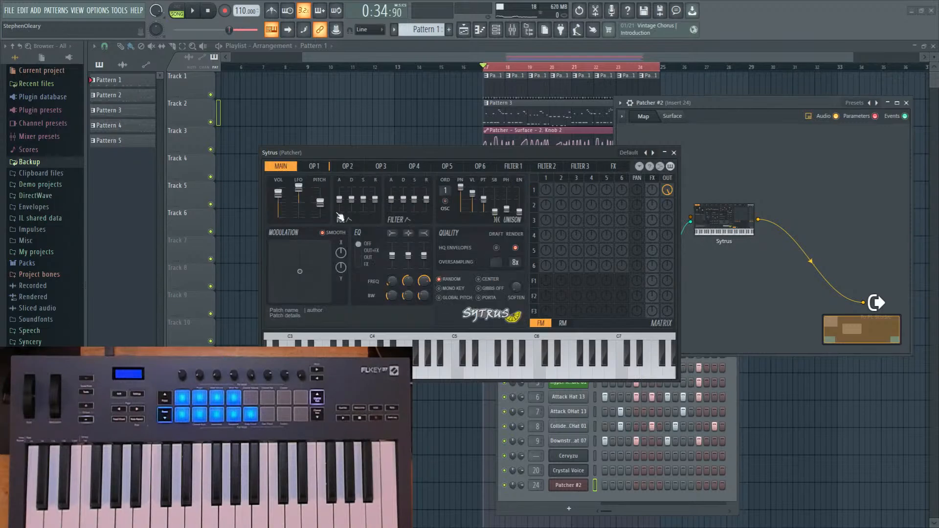
Activate Sytrus's modulation X and Y parameters and connect the two surface knobs to them in the Patcher map.
right_click(341, 254)
right_click(345, 269)
click(363, 280)
click(673, 152)
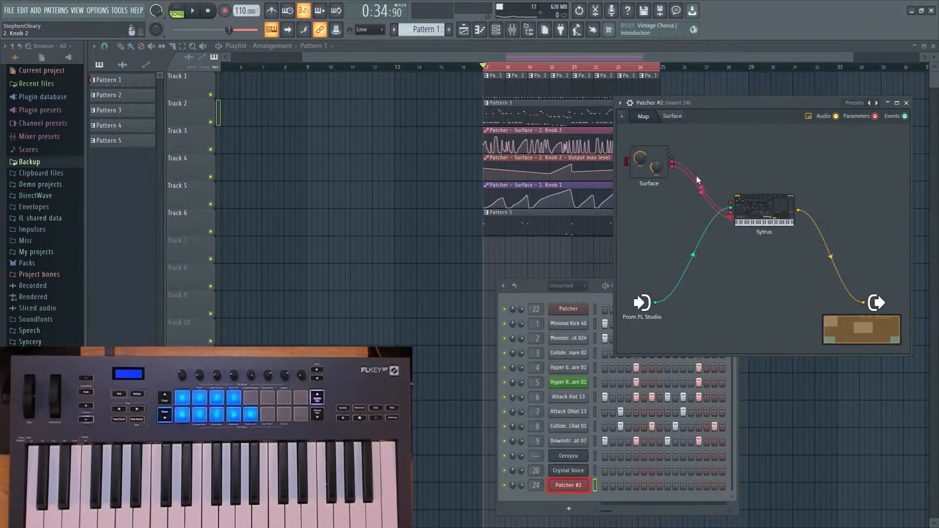
Set up FM and ring modulation among Sytrus operators 1 to 3, and reshape operator 3's waveform with skew and sine shaping.
click(749, 204)
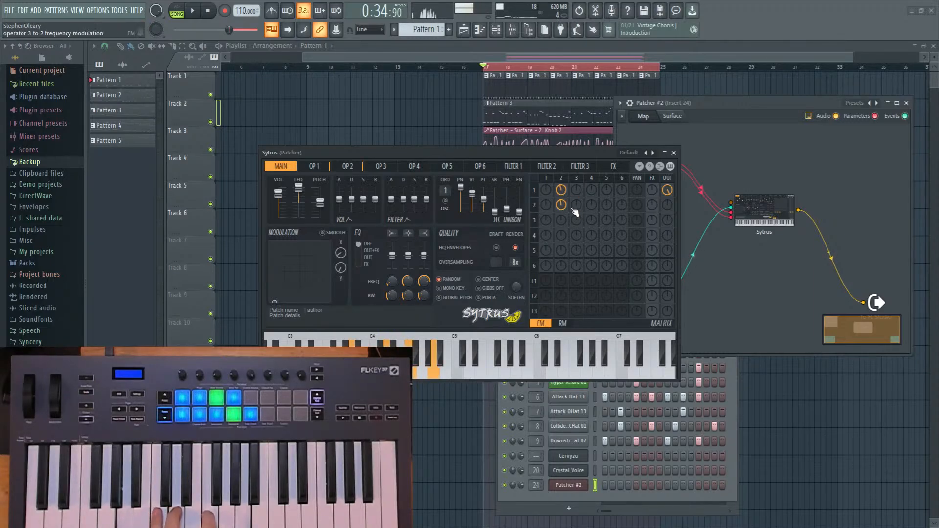
click(563, 186)
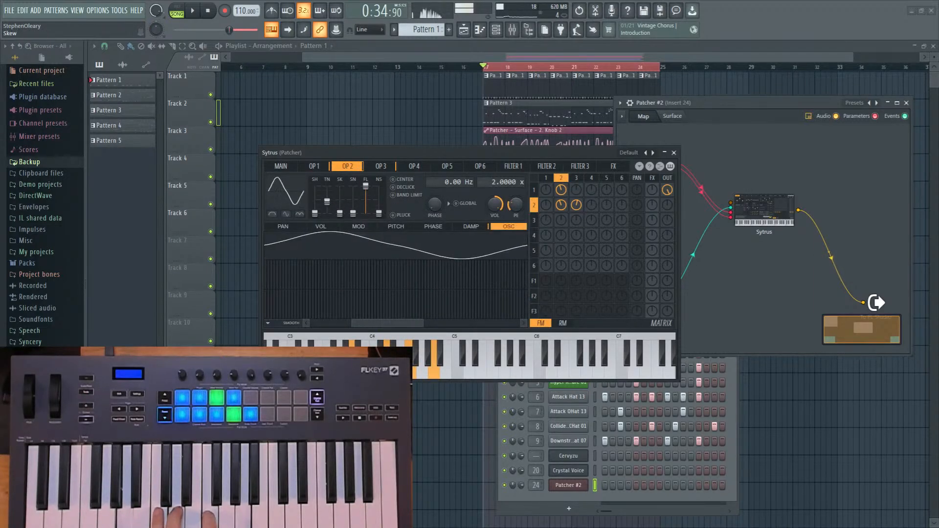
click(578, 180)
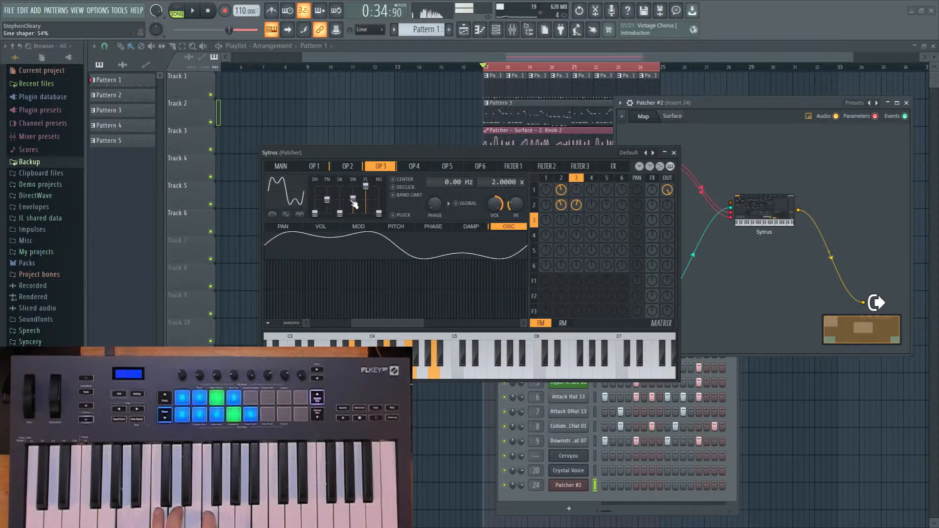
drag(341, 217, 341, 211)
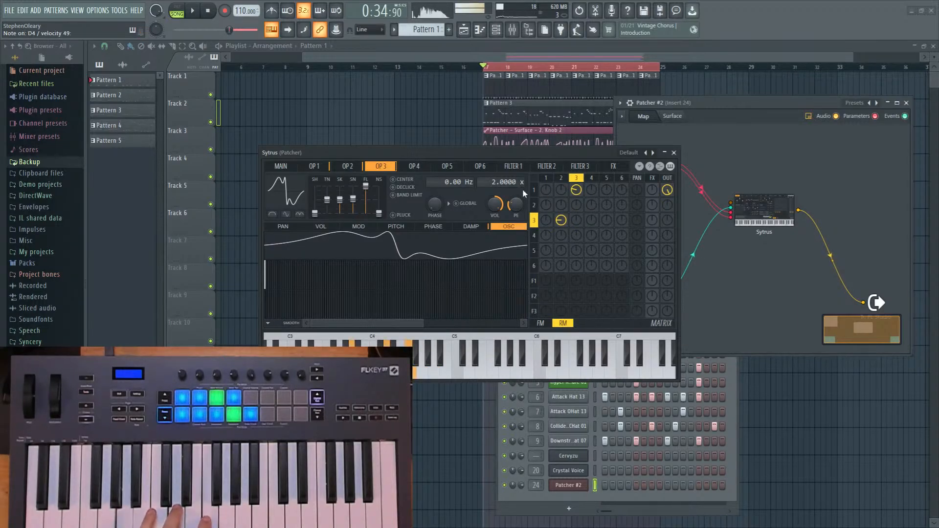
Look over operator 2's volume page, and turn off the link from velocity to volume in Sytrus's velocity options.
click(566, 178)
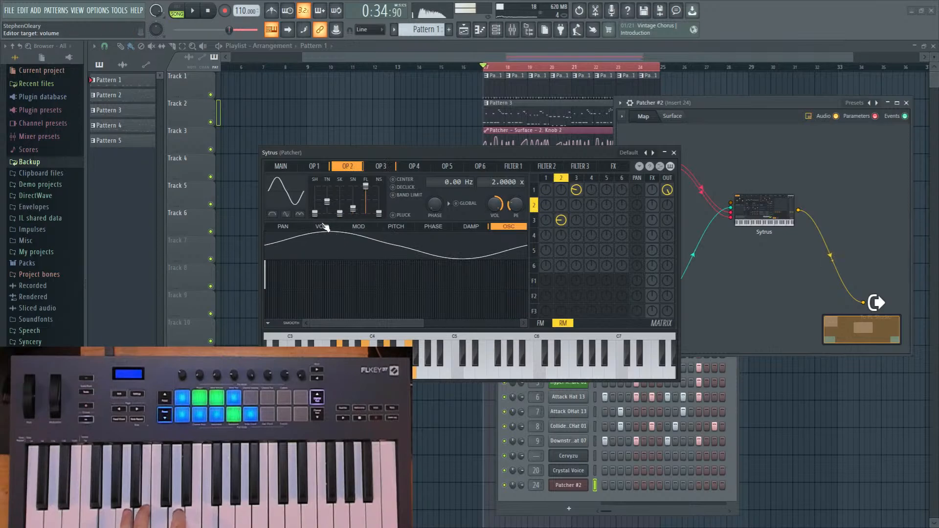
click(323, 226)
click(284, 167)
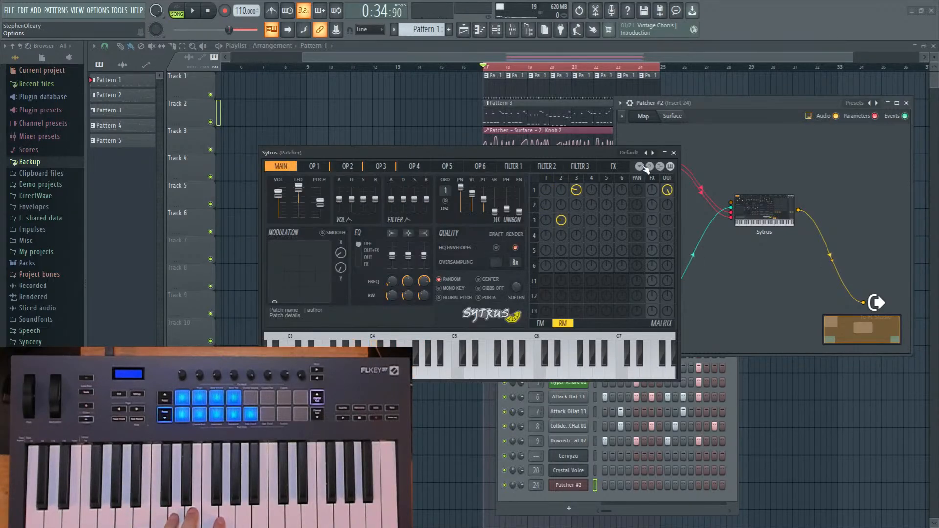
click(645, 167)
mouse_move(685, 333)
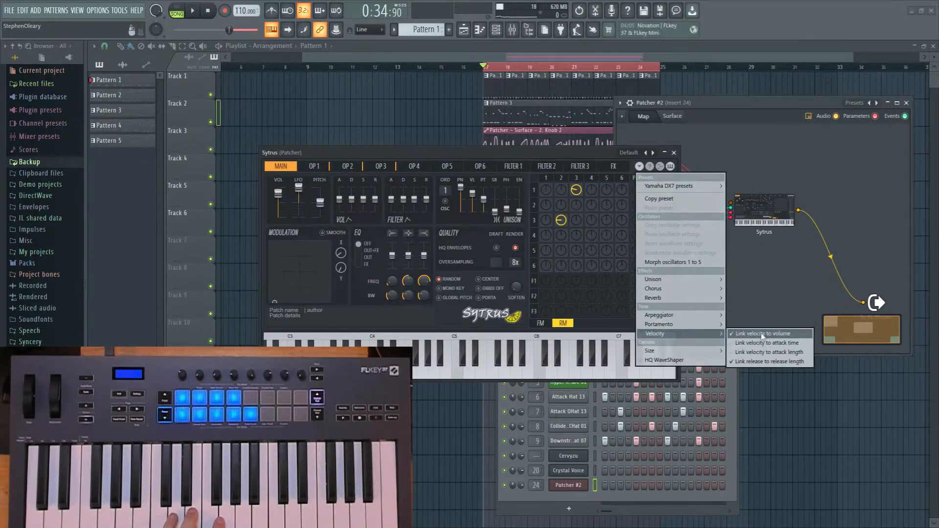
click(762, 335)
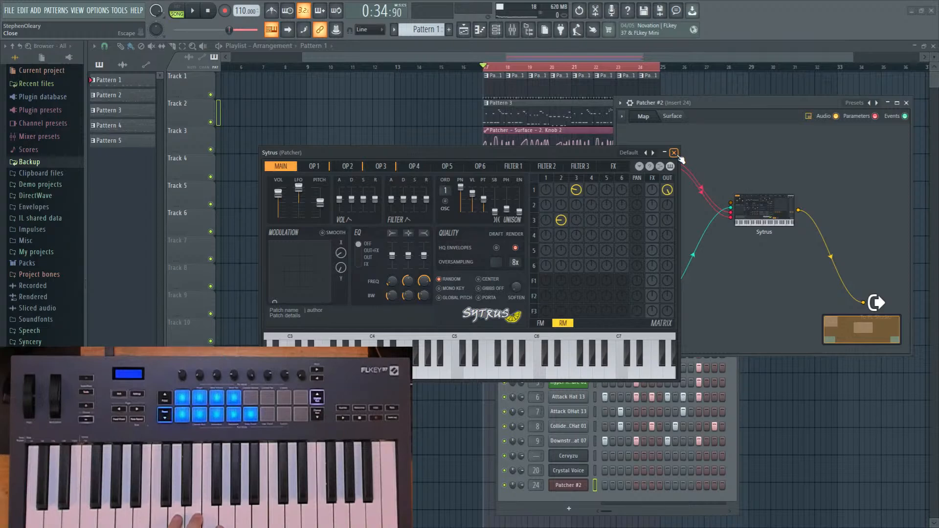
Draw rising velocity mappings from 0% to 100% for the modulation input of operators 2 and 3.
click(562, 186)
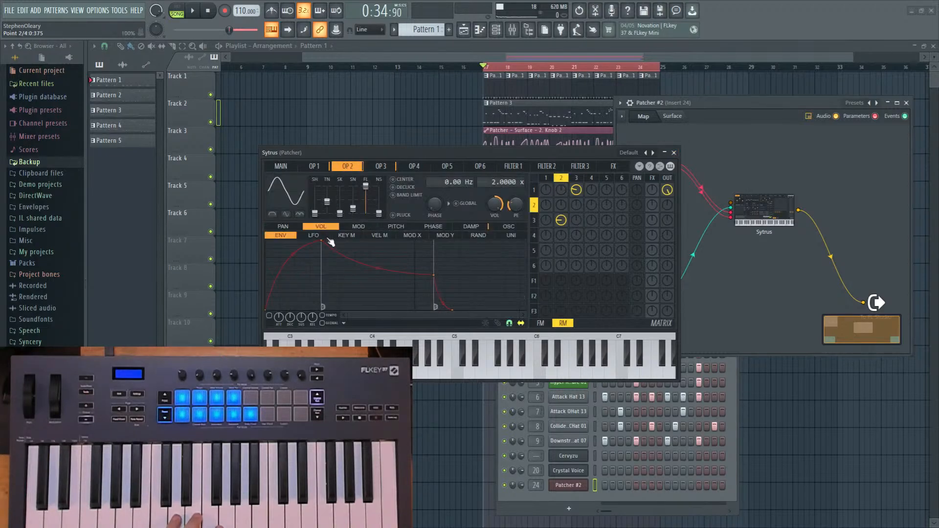
drag(413, 153, 419, 98)
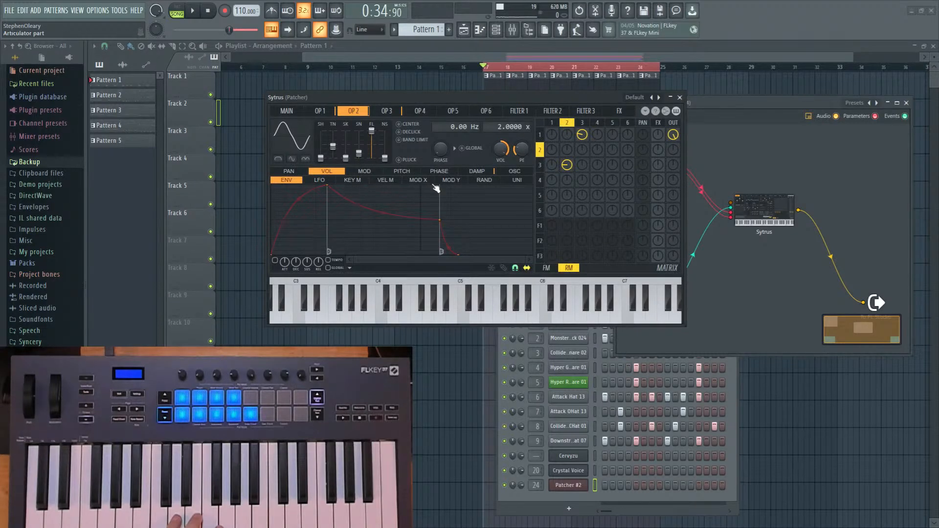
click(419, 180)
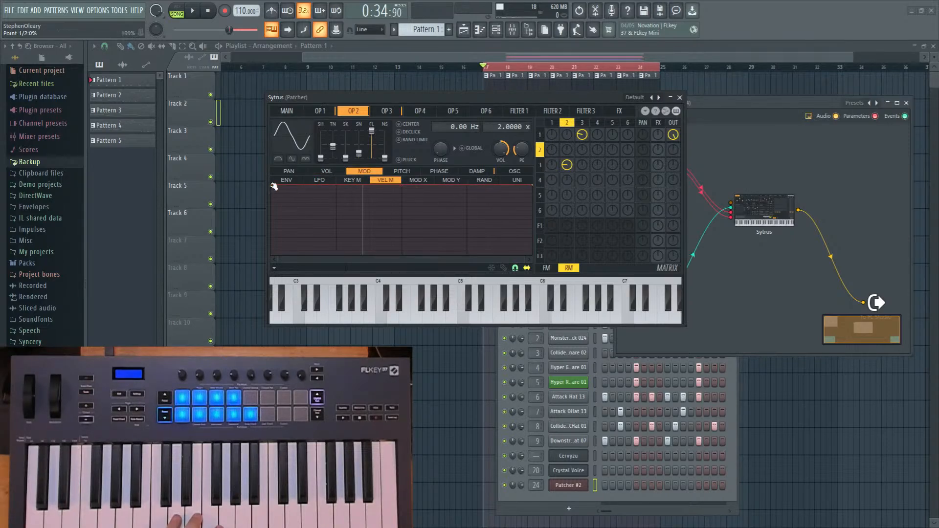
click(582, 123)
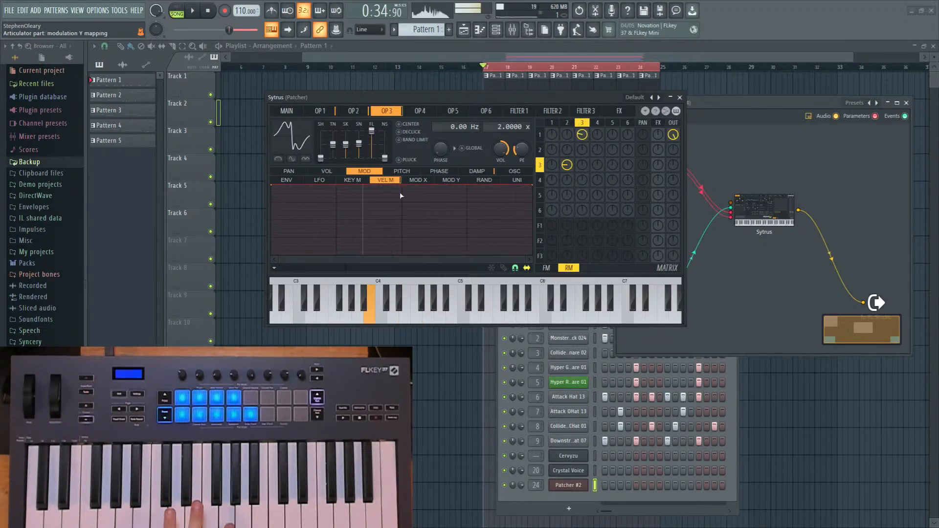
drag(271, 185, 271, 254)
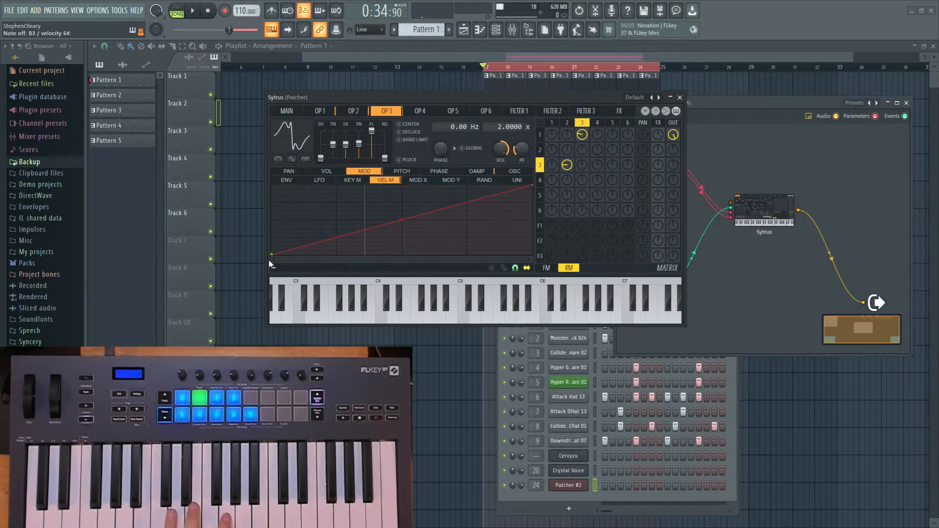
Add FM of operator 3 by operator 5 in the matrix, and look through the operator and main pages.
click(546, 268)
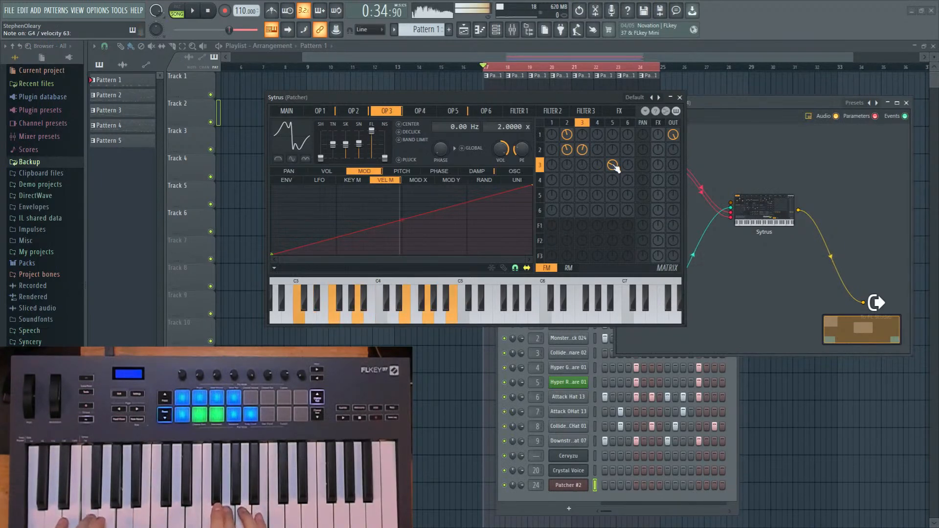
click(569, 150)
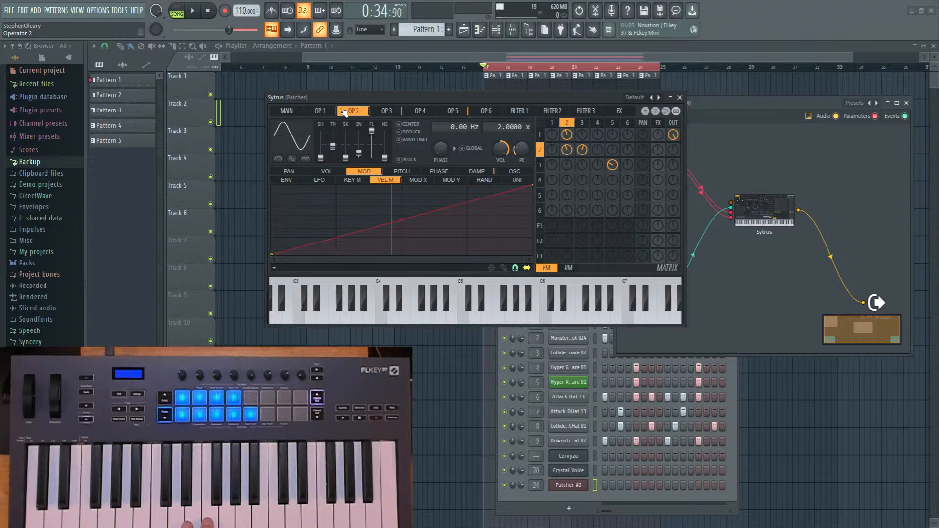
click(387, 111)
click(421, 111)
click(564, 124)
click(290, 111)
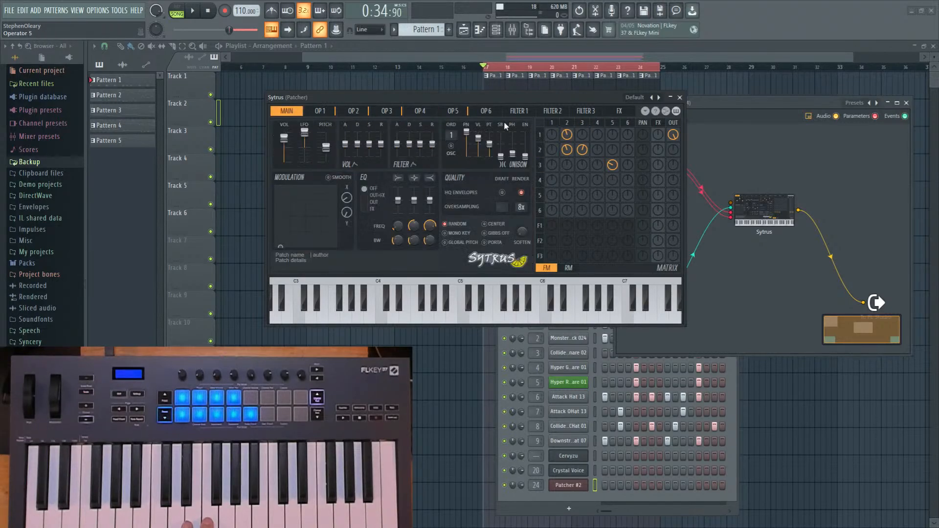
Detune the frequency ratios of operator 2 to 2.0070 and operator 3 to about 1.9990.
click(552, 124)
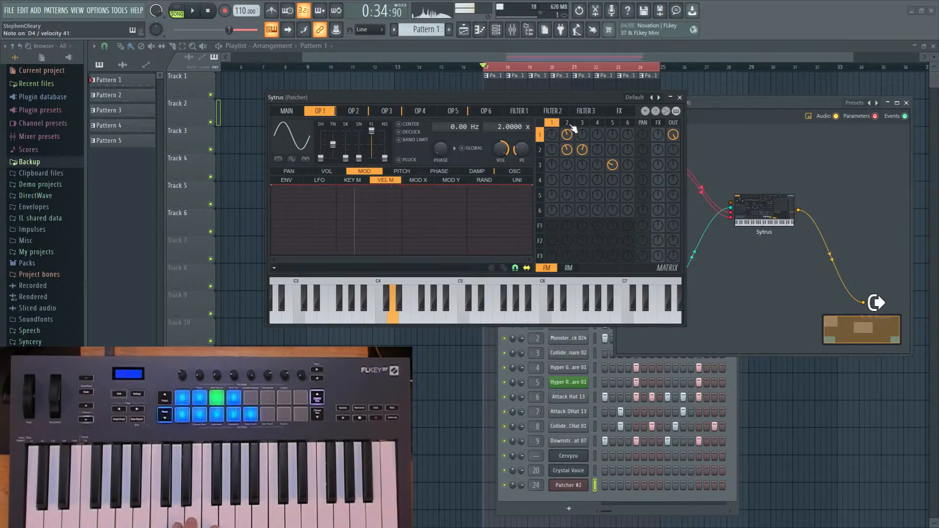
click(565, 123)
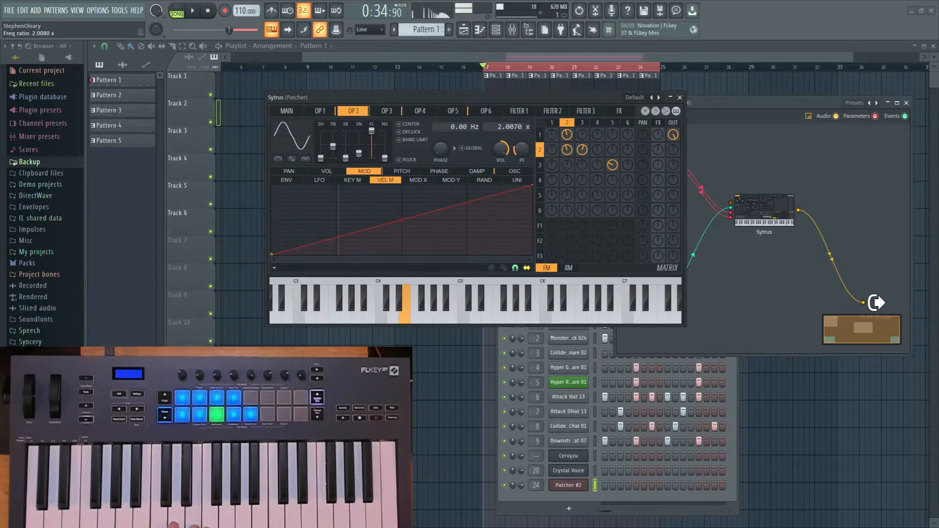
click(583, 124)
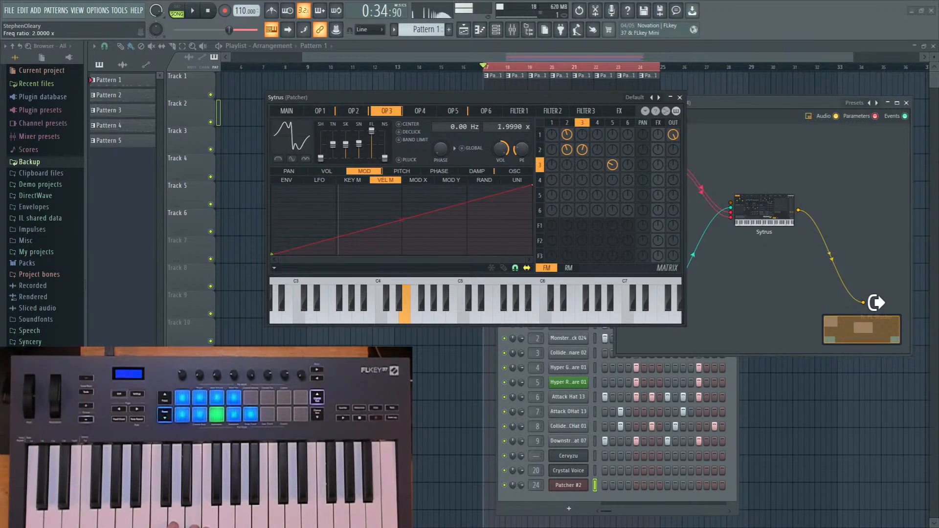
Draw keyboard mapping curves for the modulation input of operators 2, 3 and 1 and for operator 5's volume.
click(566, 125)
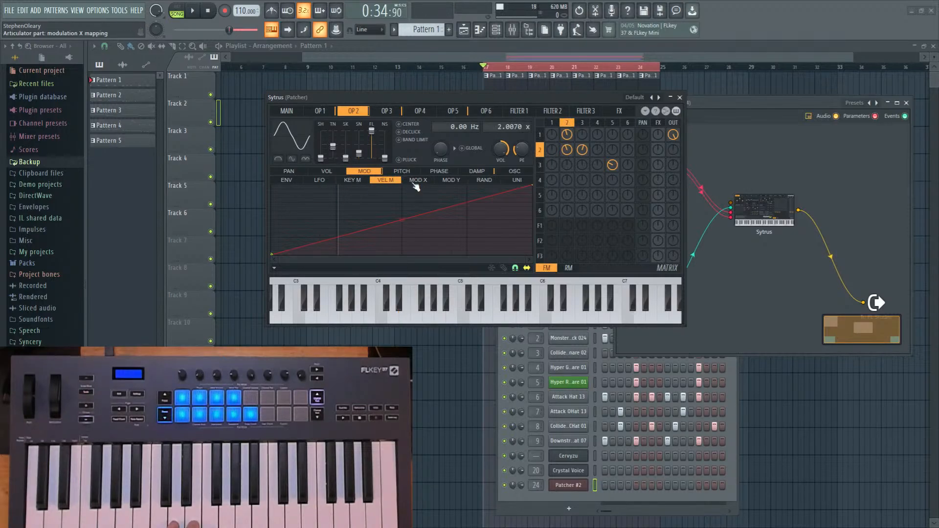
click(356, 181)
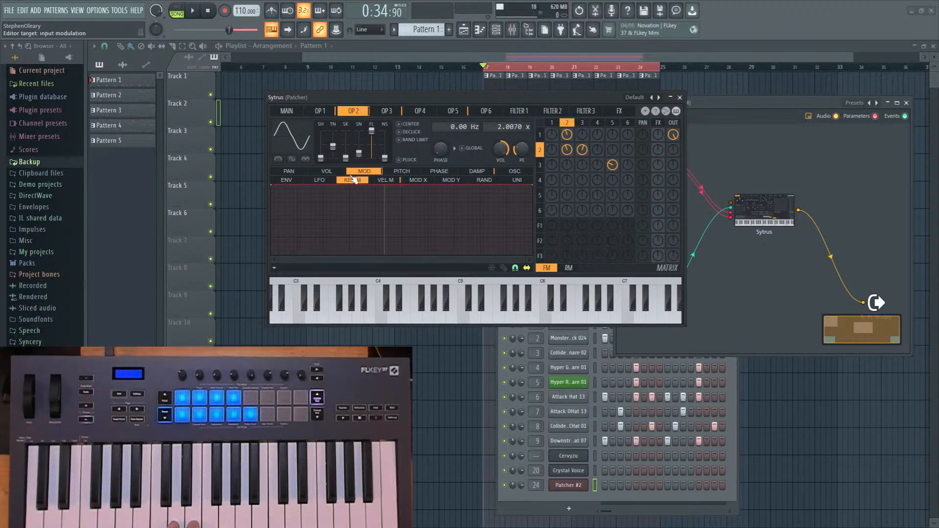
drag(532, 187, 536, 199)
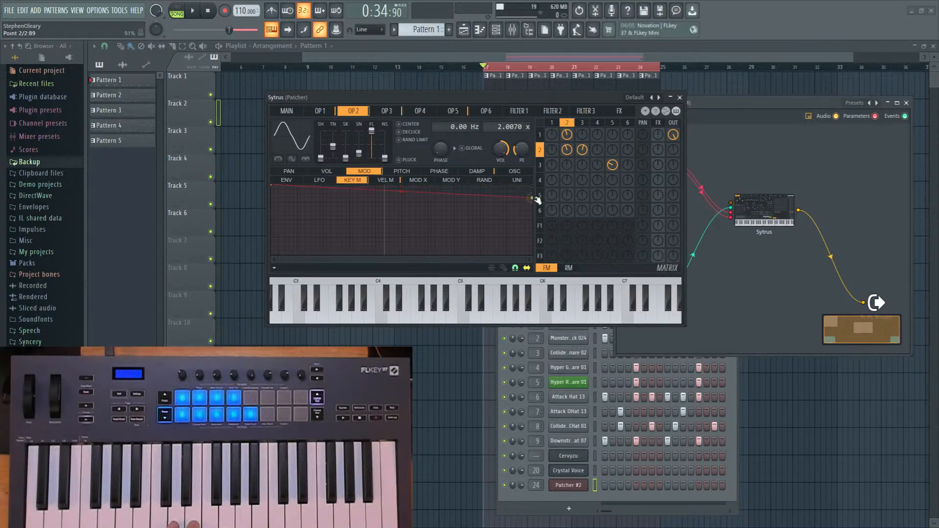
click(586, 124)
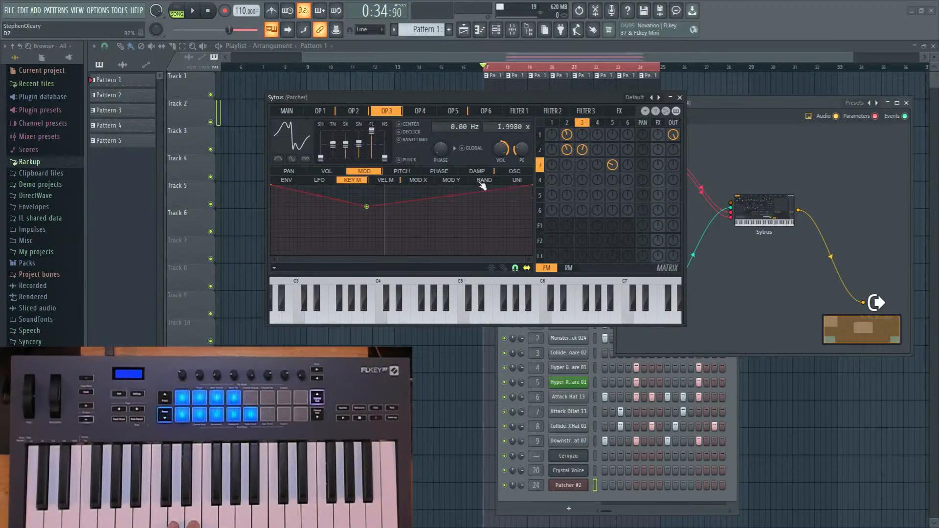
click(553, 124)
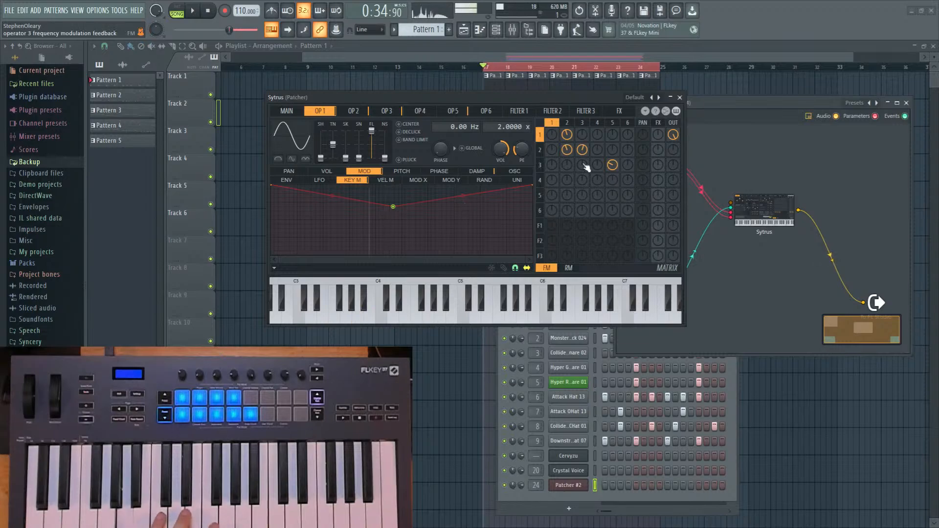
click(611, 124)
click(327, 171)
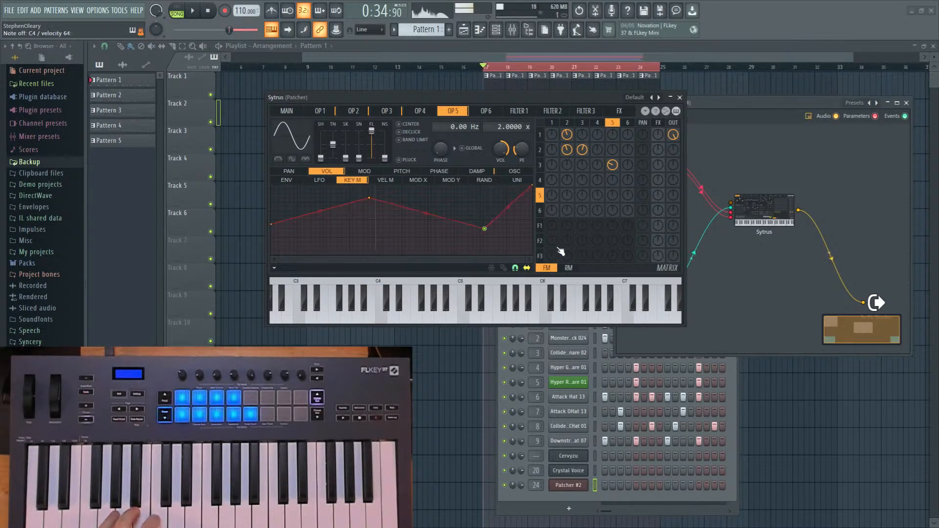
Reshape the oscillator waveforms of operators 1 and 4 with their shape, tension and skew sliders, and switch on operator 4's first waveform option.
click(558, 123)
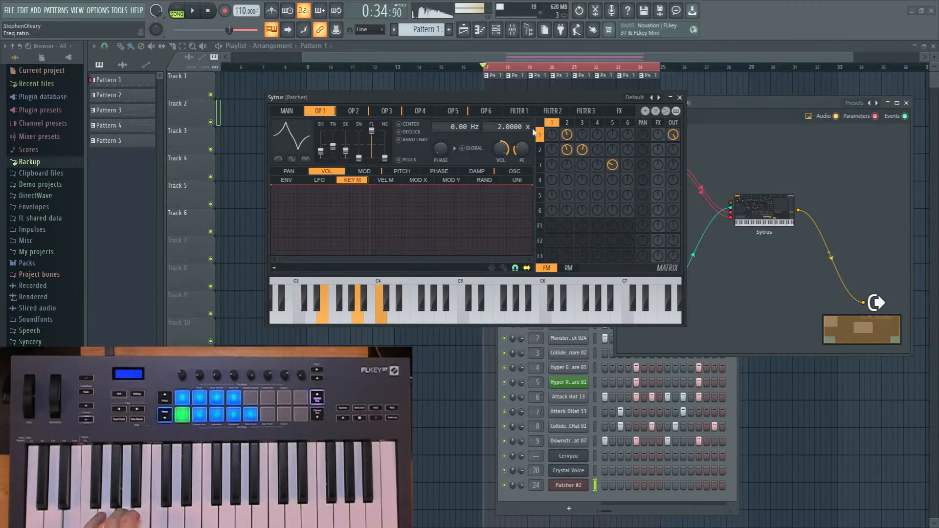
click(579, 124)
click(597, 123)
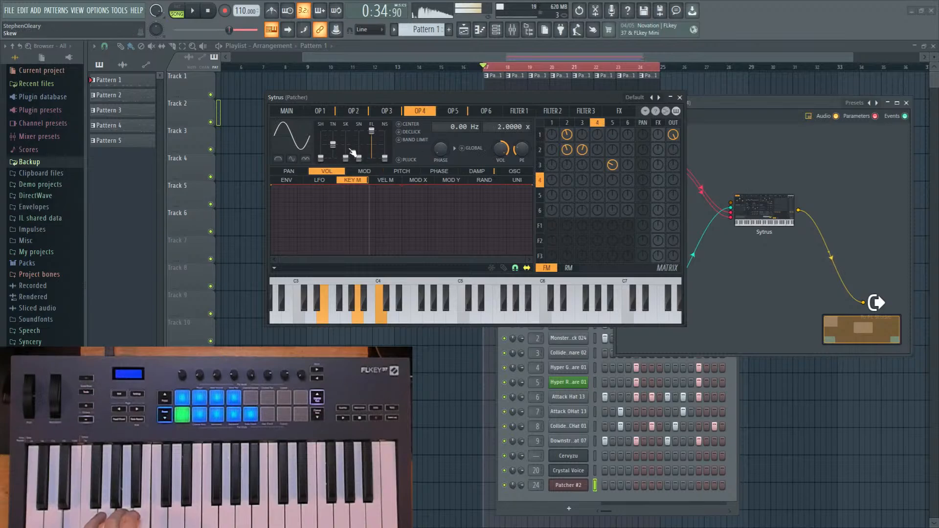
click(277, 160)
Add ring modulation in the matrix for operator 1 by 3 and 4, operator 3 by 2, and operator 4 by 3.
click(569, 267)
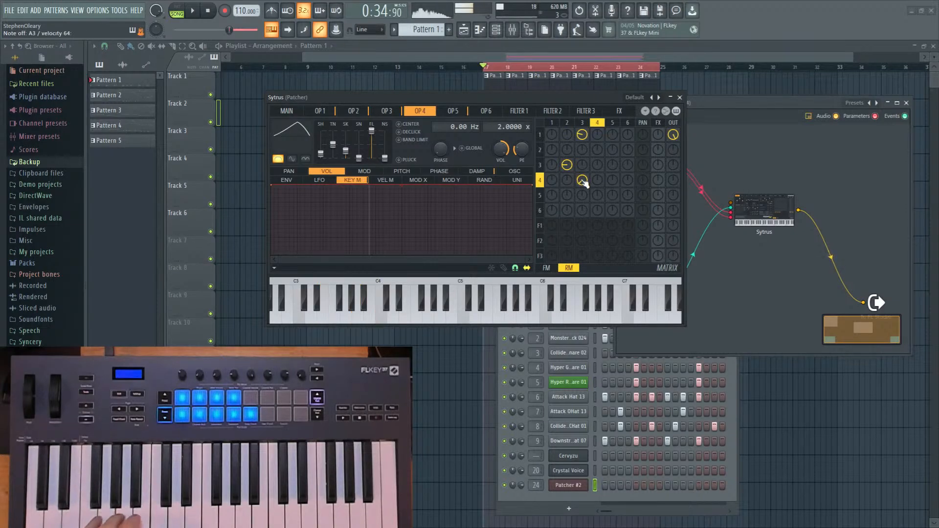
drag(597, 137, 597, 132)
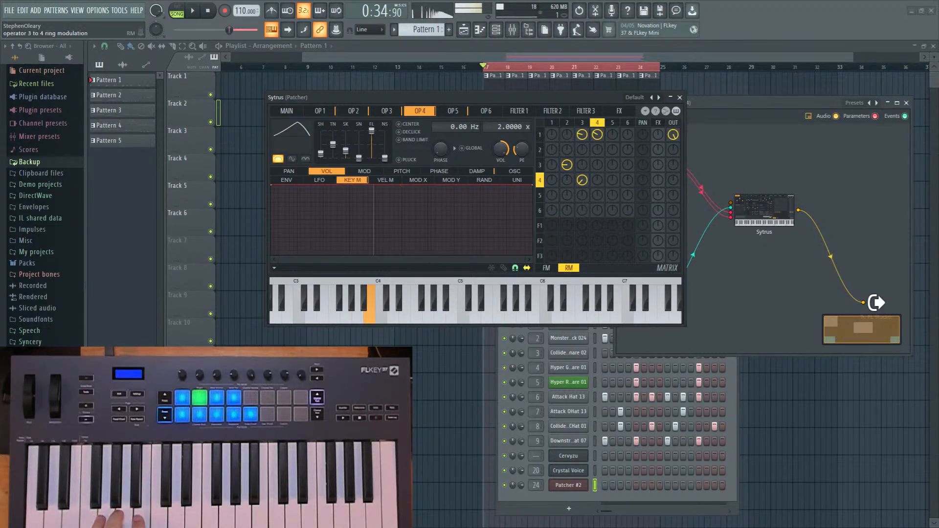
Set Sytrus's unison order to 6 and adjust its unison panning, volume, pitch and phase sliders.
click(287, 111)
click(320, 111)
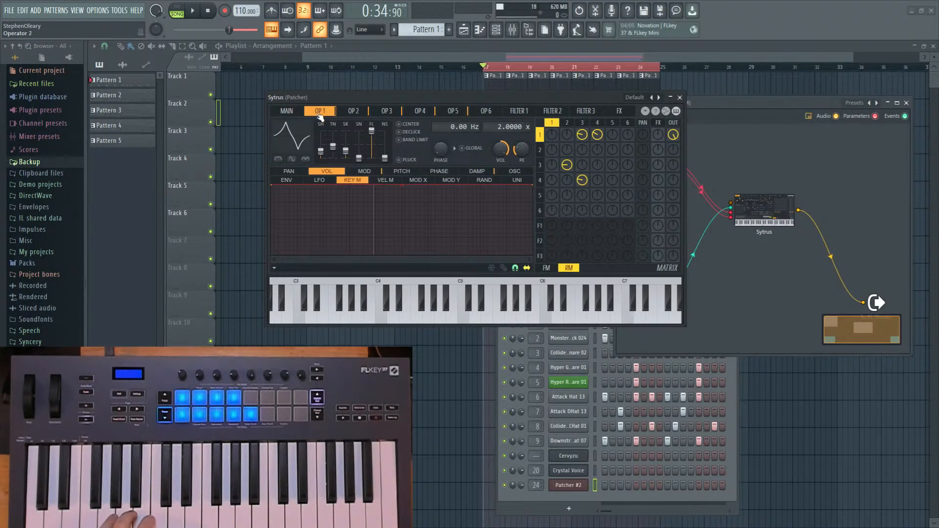
click(286, 111)
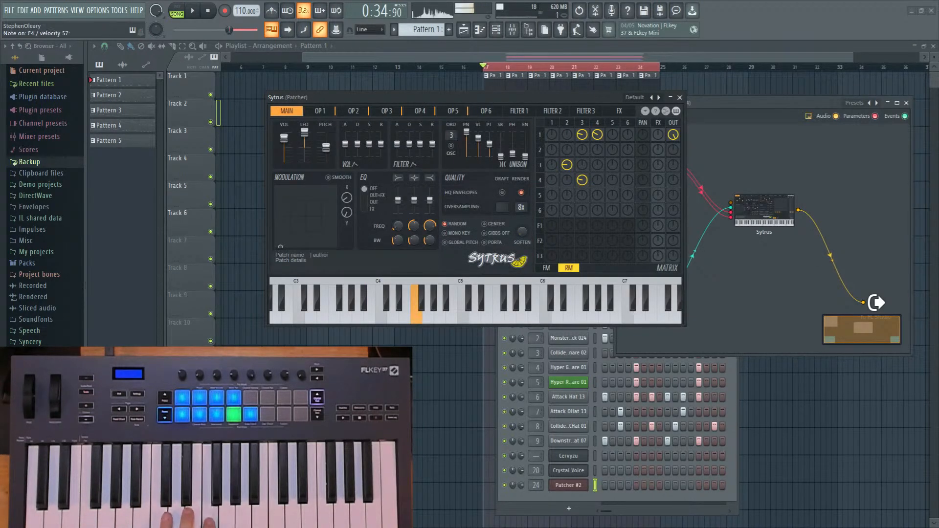
drag(451, 136, 466, 153)
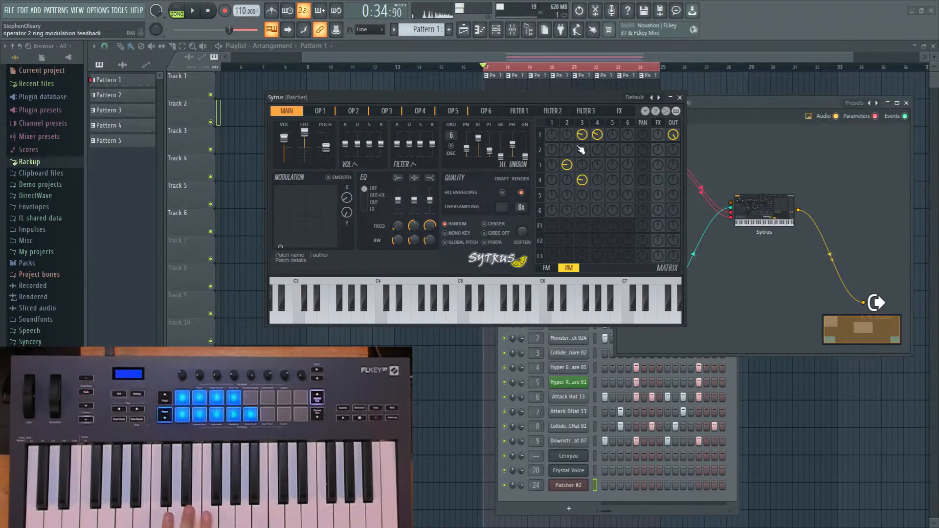
Draw unison mapping curves for the modulation input of operators 1, 4 and 3.
click(566, 123)
click(552, 122)
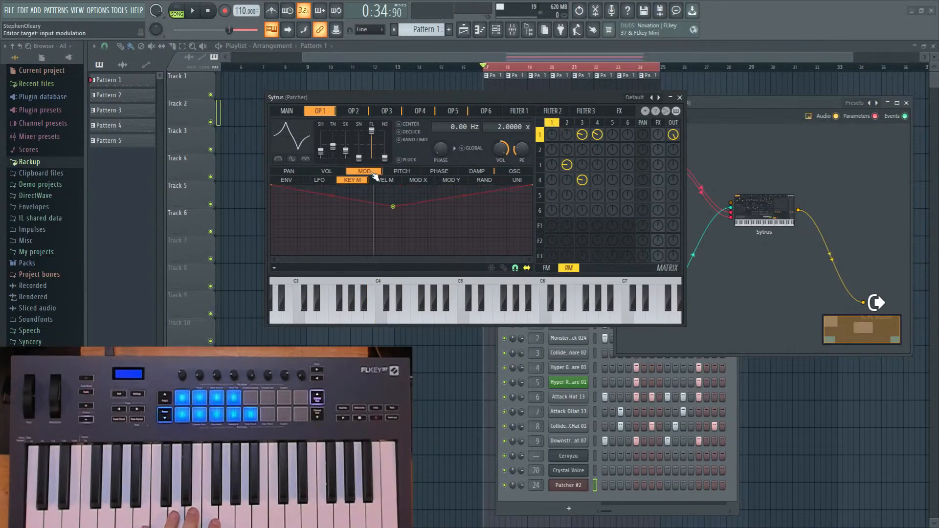
click(517, 180)
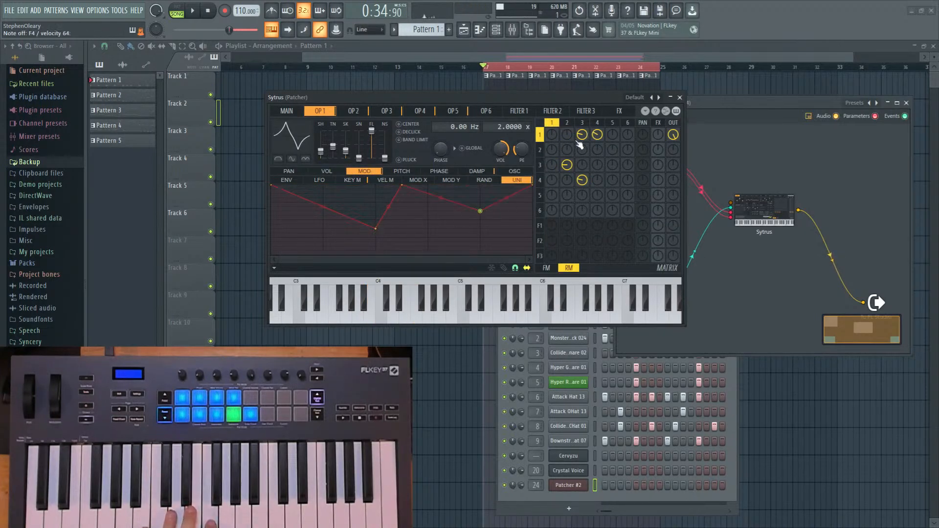
click(566, 123)
click(584, 124)
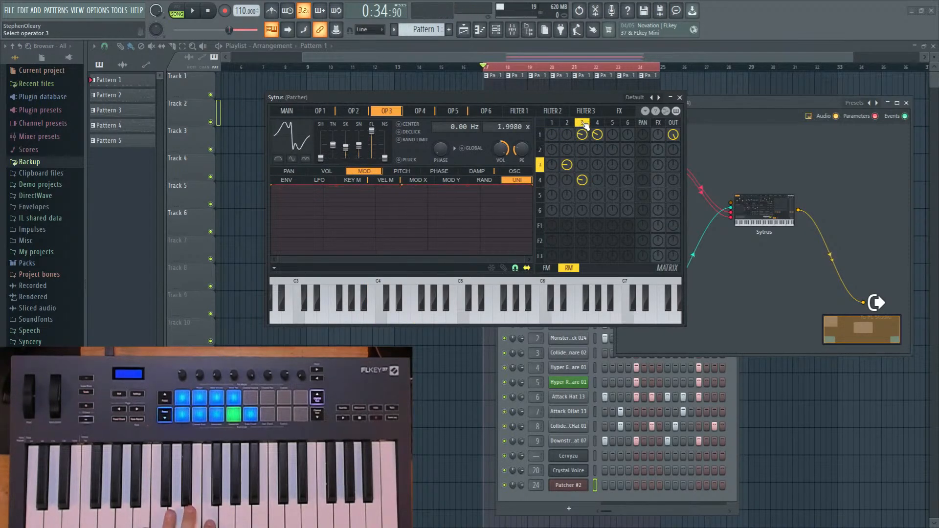
click(597, 123)
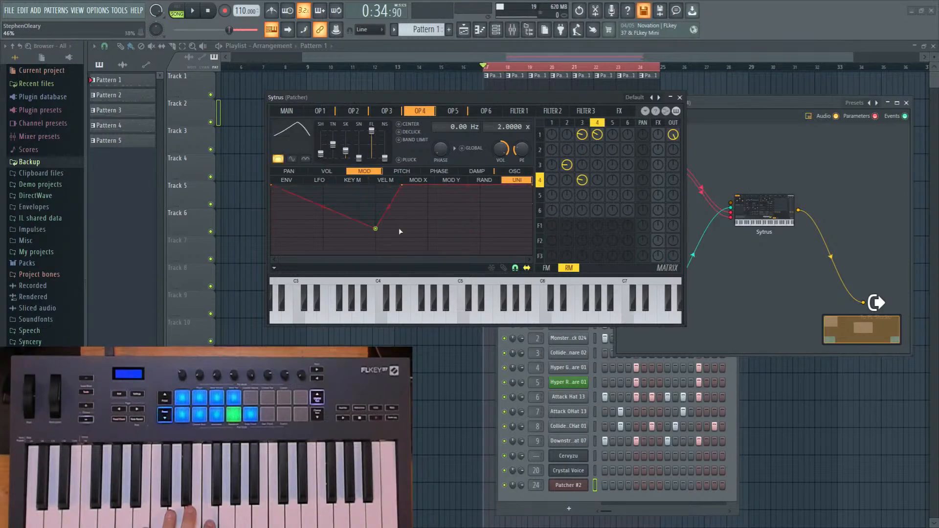
click(581, 123)
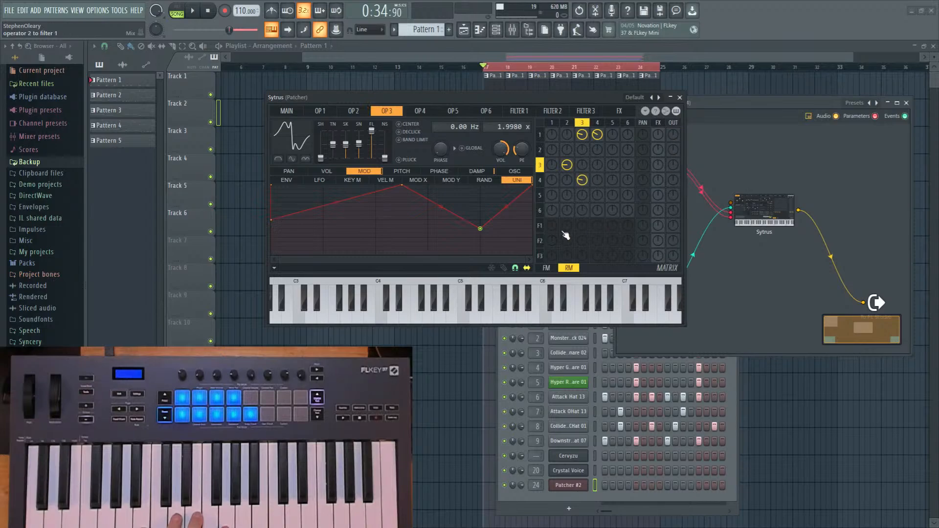
Send operators 2, 3 and 4 to the output in the matrix, and enable the volume envelopes of operators 1 to 4.
drag(673, 150, 673, 136)
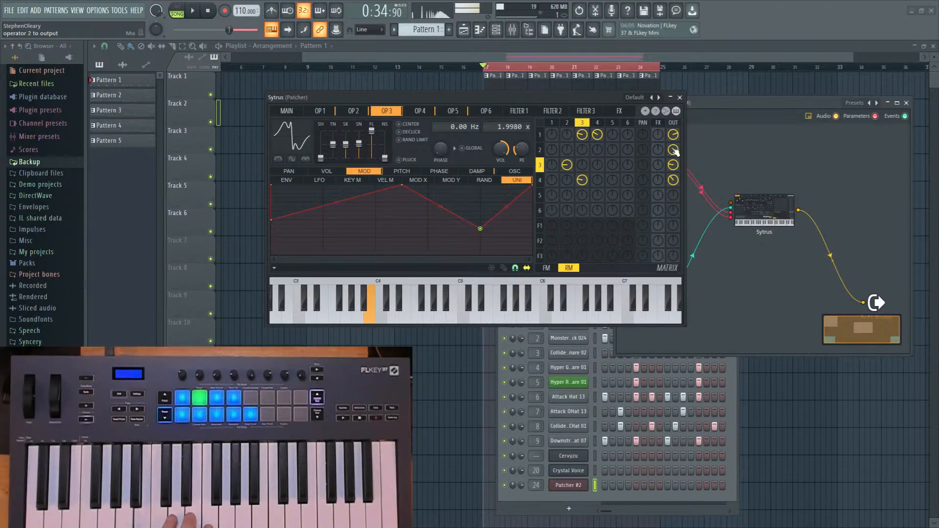
click(552, 124)
click(326, 171)
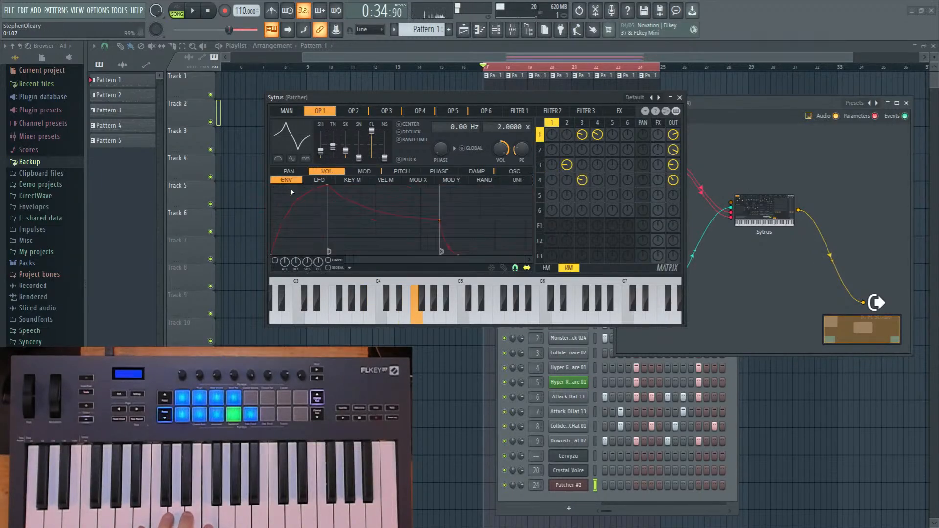
click(566, 123)
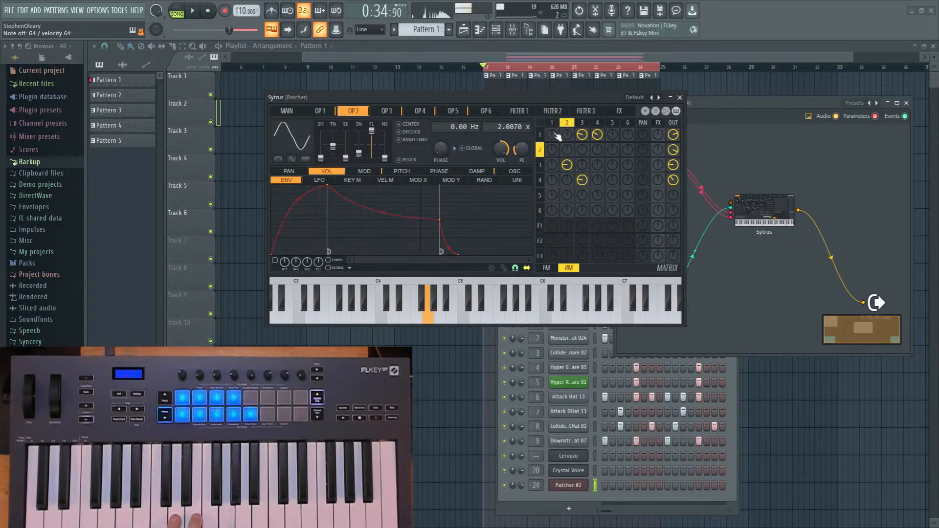
click(275, 260)
click(582, 123)
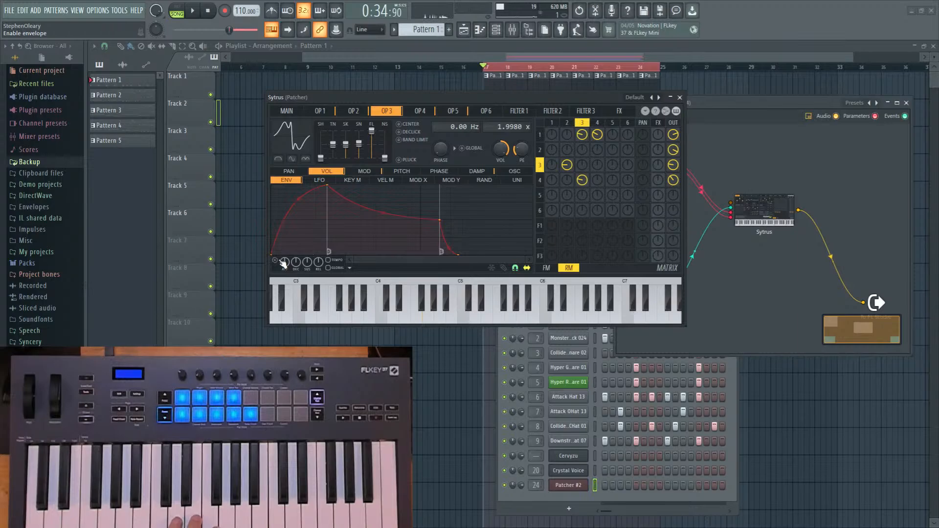
click(597, 124)
click(275, 260)
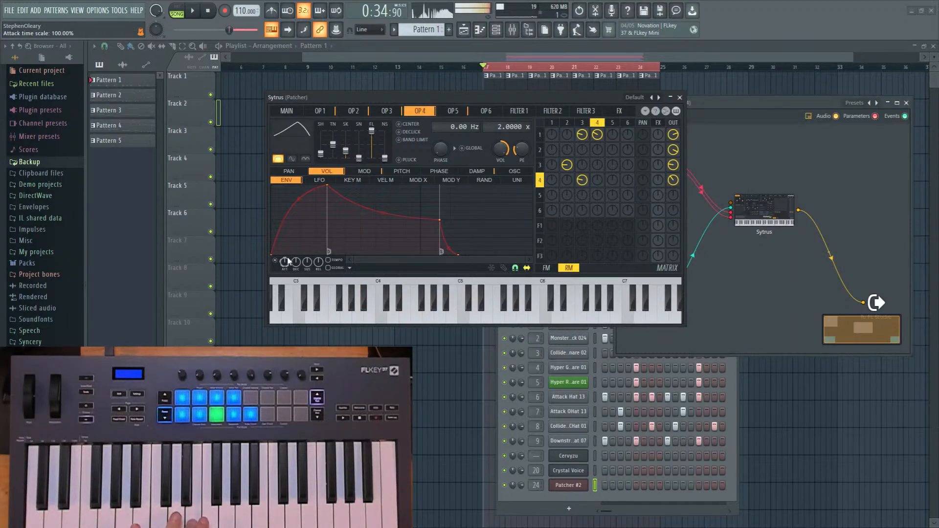
Adjust the volume envelopes across operators 4 to 1, shortening operator 1's attack and decay and raising its sustain level.
drag(327, 186, 300, 185)
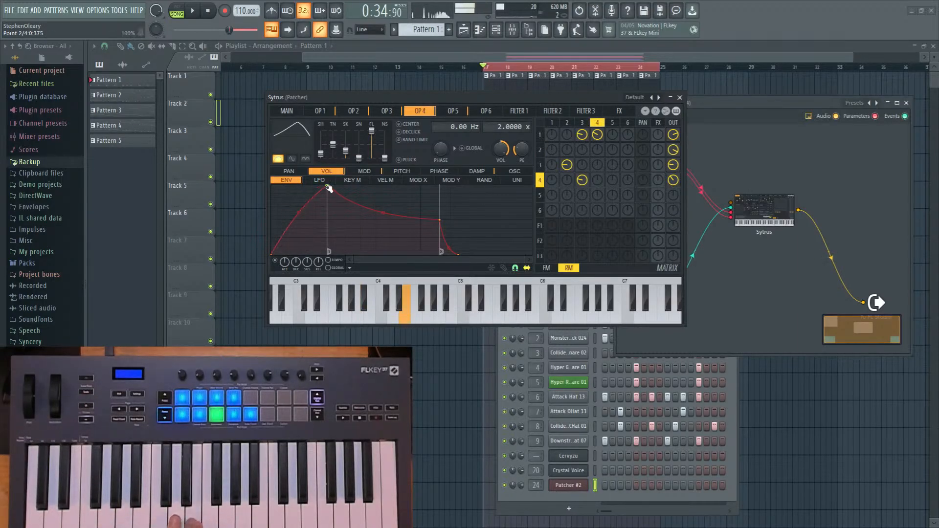
click(539, 165)
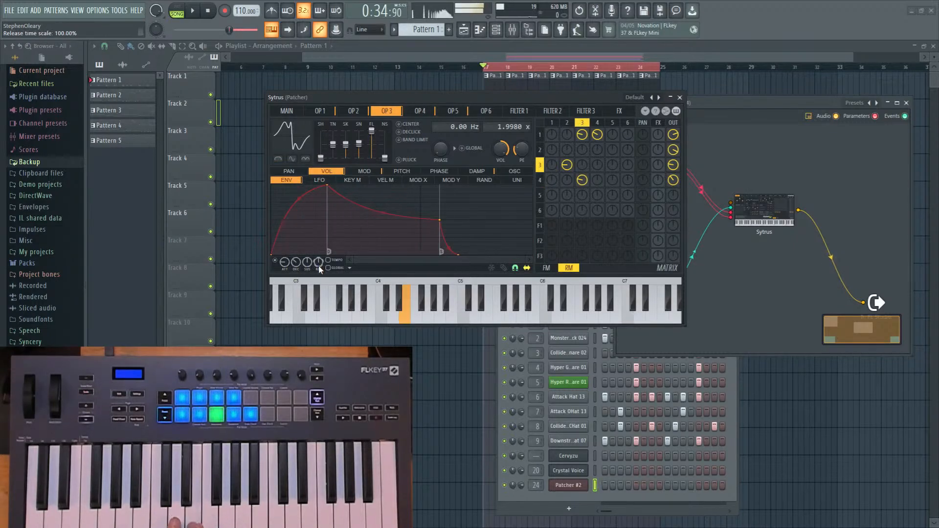
click(568, 123)
click(552, 123)
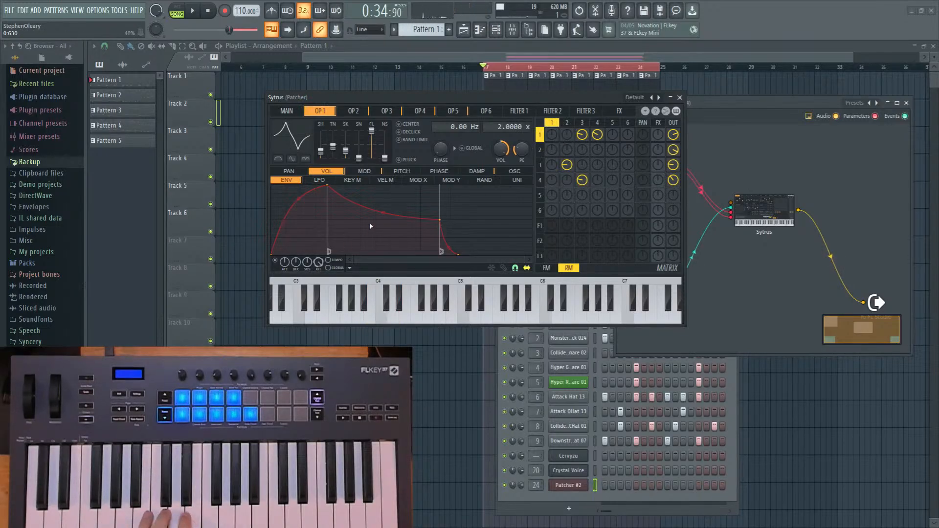
drag(439, 223, 421, 198)
drag(328, 186, 290, 182)
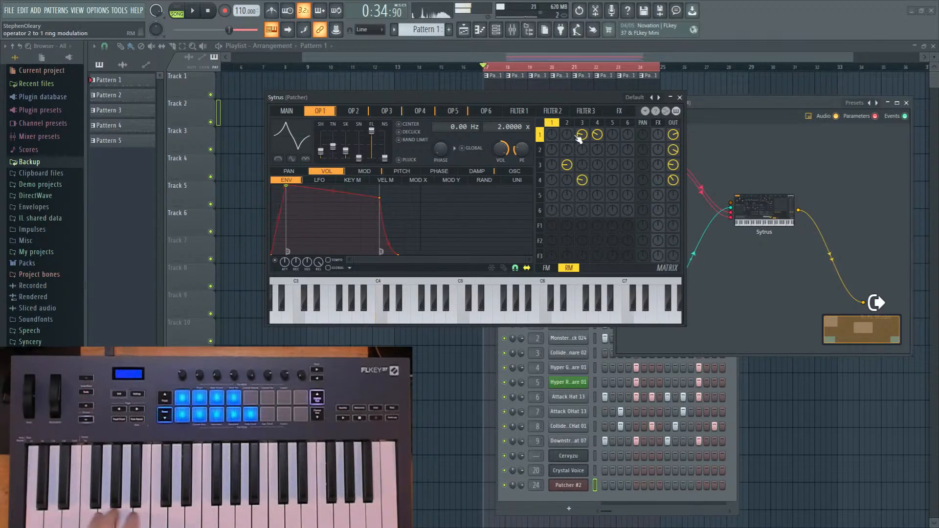
Raise Sytrus's unison panning and set the unison pitch to about 43%.
click(568, 124)
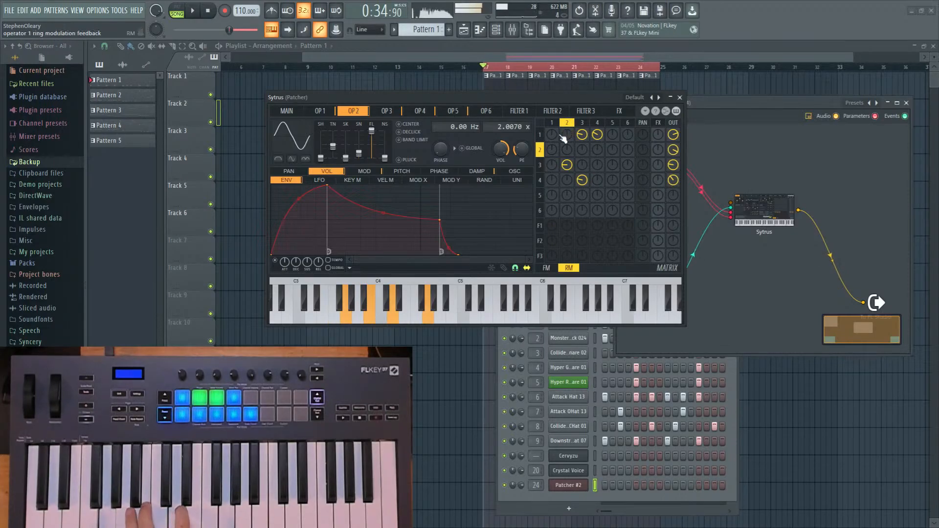
click(287, 111)
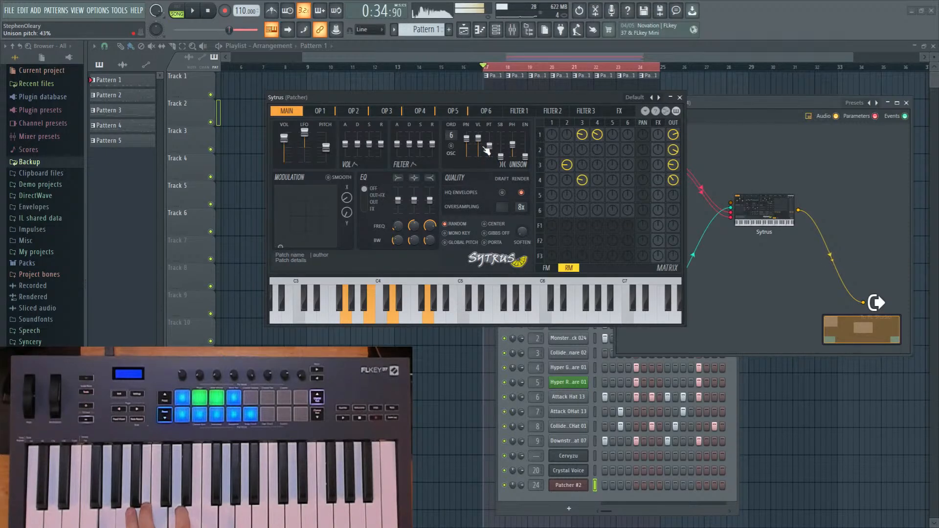
click(568, 134)
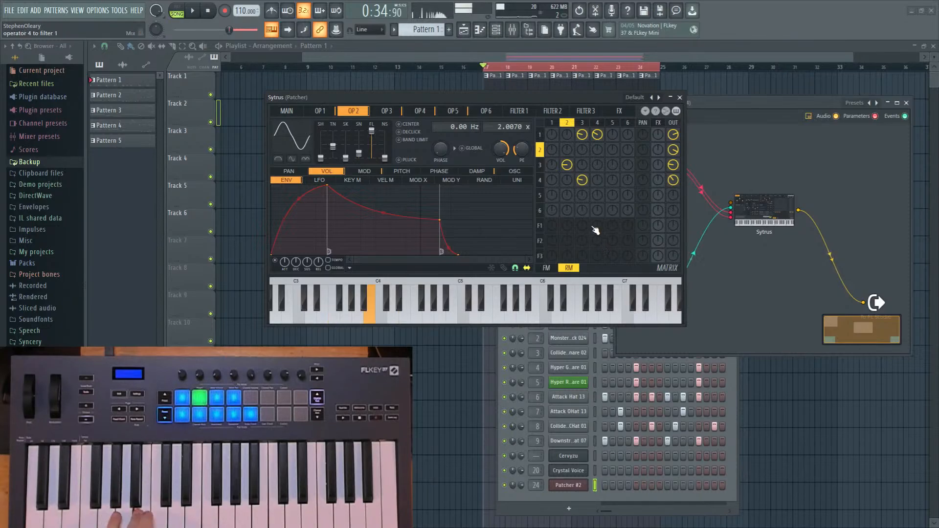
Work through the oscillator pages of operators 3, 2 and 1, and add second and third harmonics to operator 1's waveform.
click(582, 124)
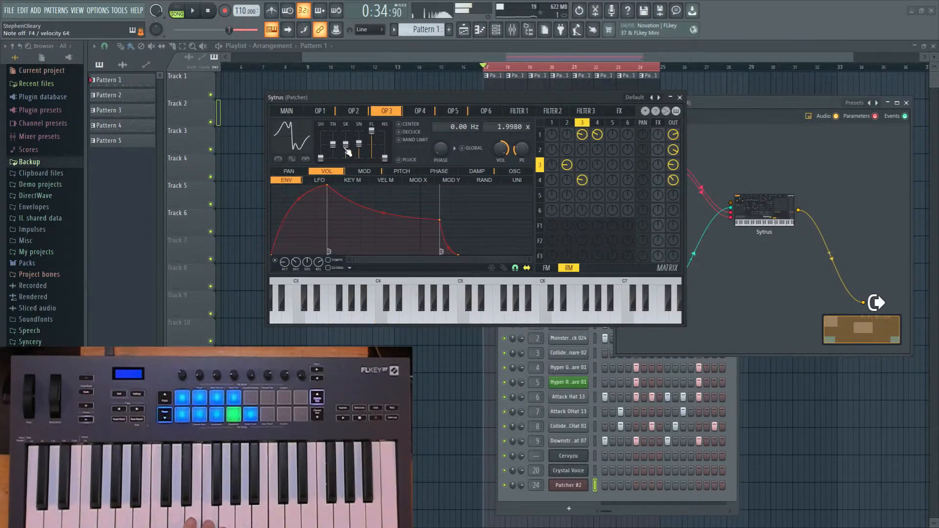
click(512, 172)
drag(427, 269, 345, 269)
click(353, 111)
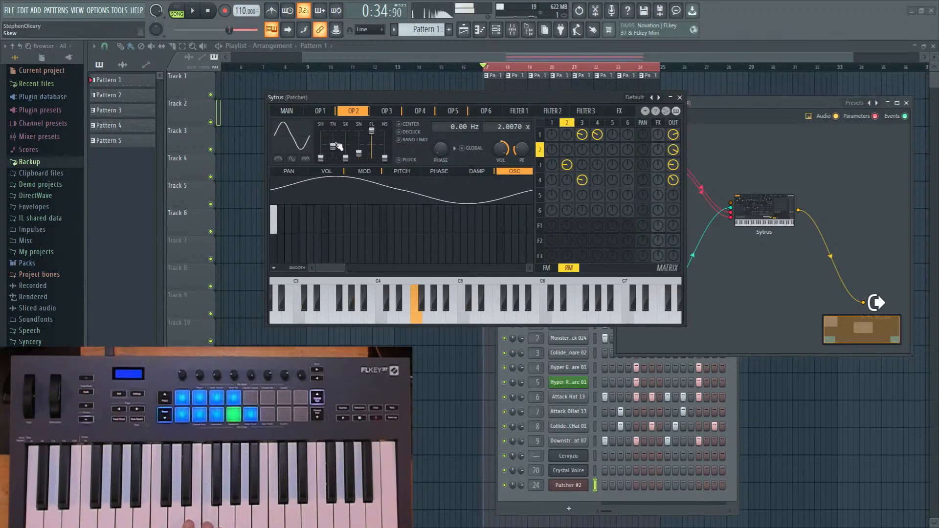
click(281, 219)
mouse_move(282, 241)
mouse_down()
mouse_move(275, 250)
mouse_move(289, 224)
mouse_up()
click(323, 111)
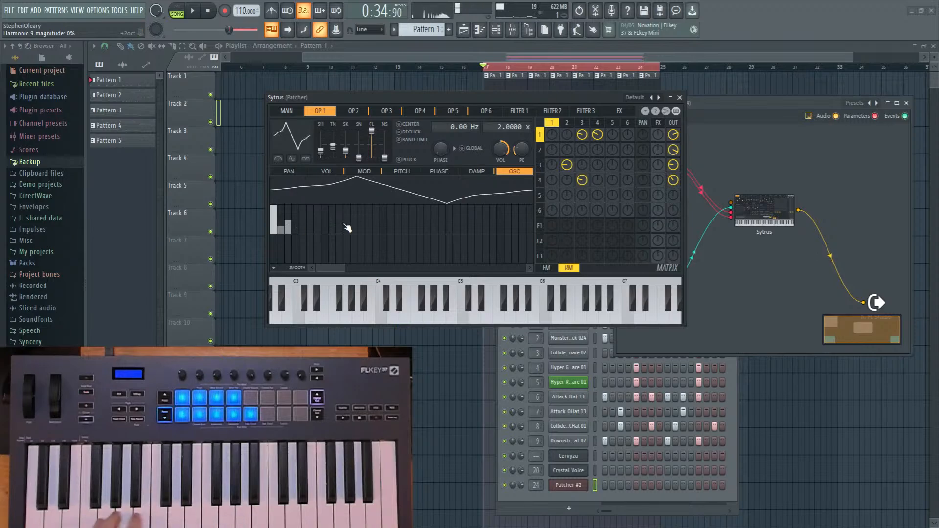
Return to Sytrus's main page, nudge the Sytrus module left in the Patcher map, and move the Patcher window down and left.
click(295, 114)
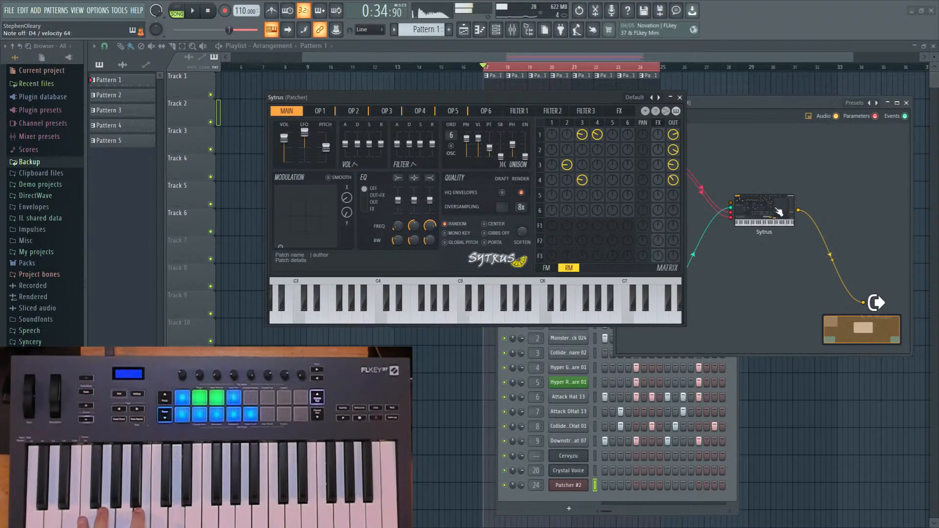
drag(778, 209, 763, 208)
drag(761, 104, 715, 120)
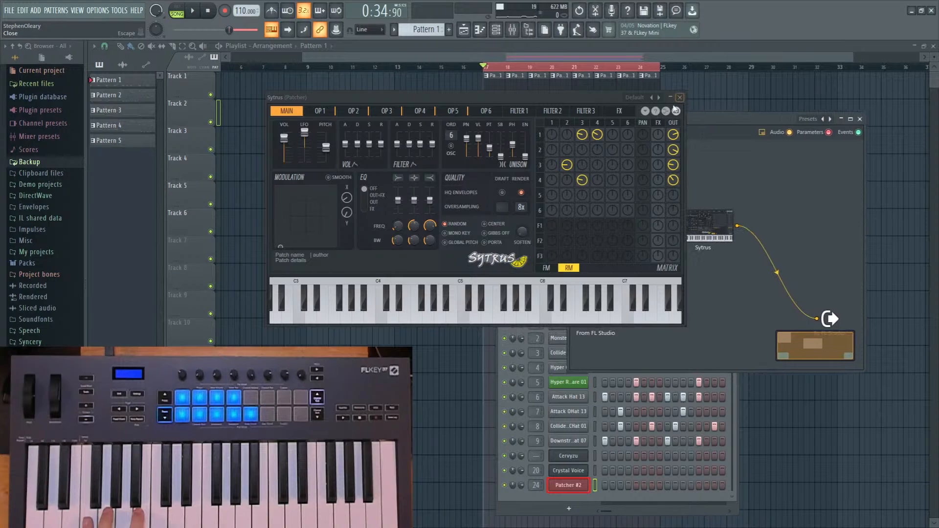
Adjust Sytrus's unison sliders and shape operator 1's velocity-to-modulation mapping into a straight ramp from minimum up to full.
drag(489, 148, 514, 144)
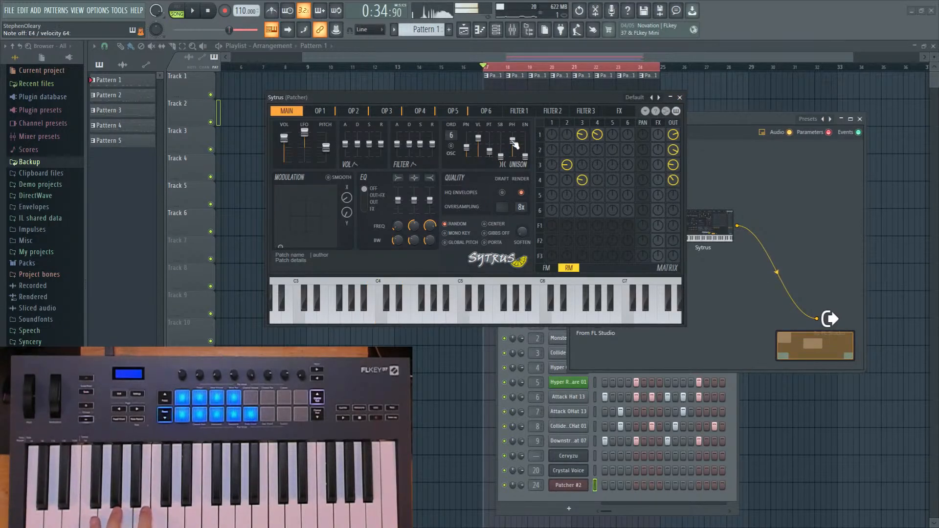
click(553, 124)
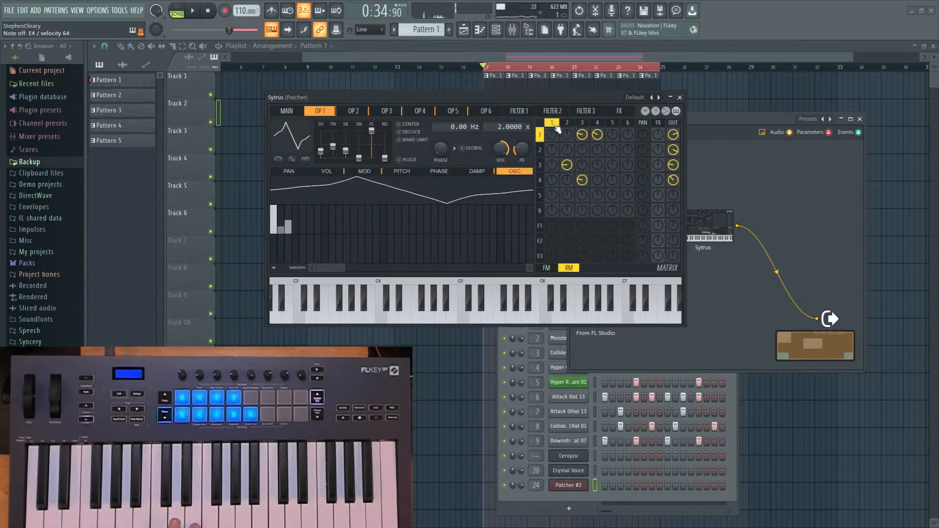
click(339, 172)
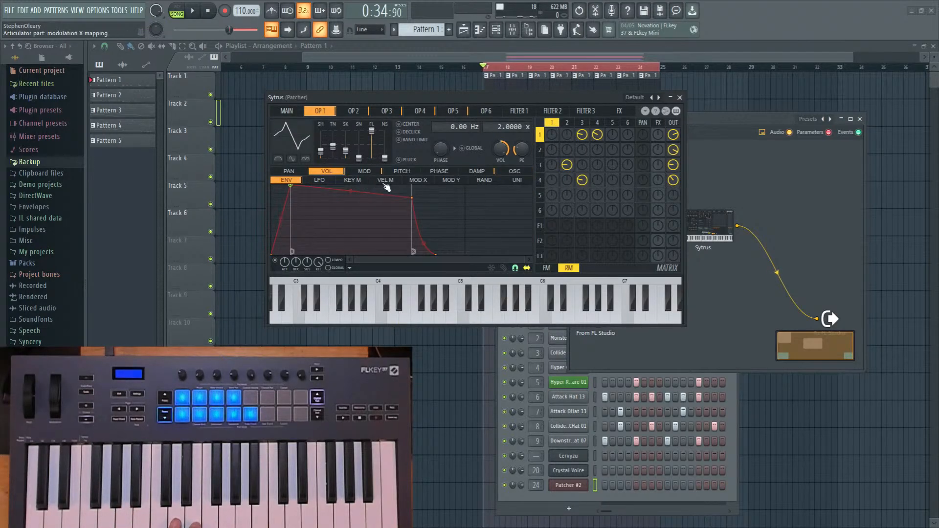
click(371, 172)
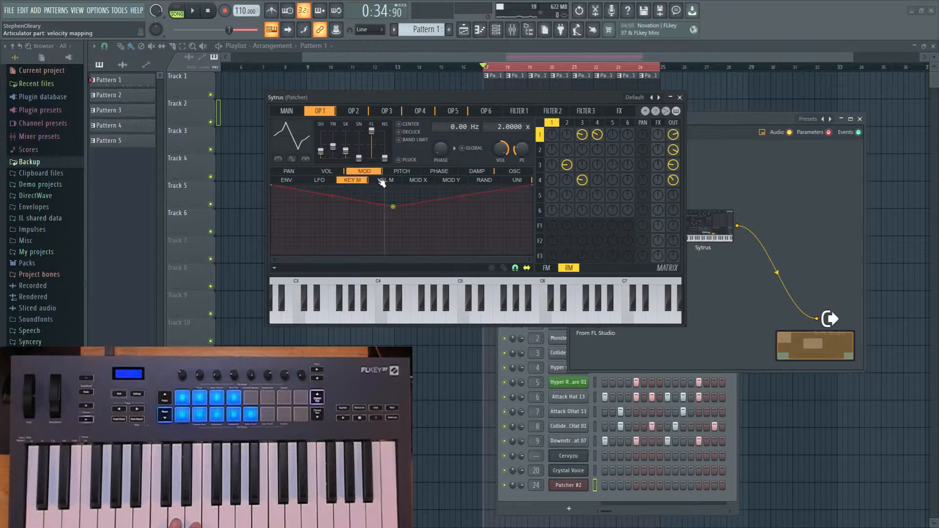
click(383, 181)
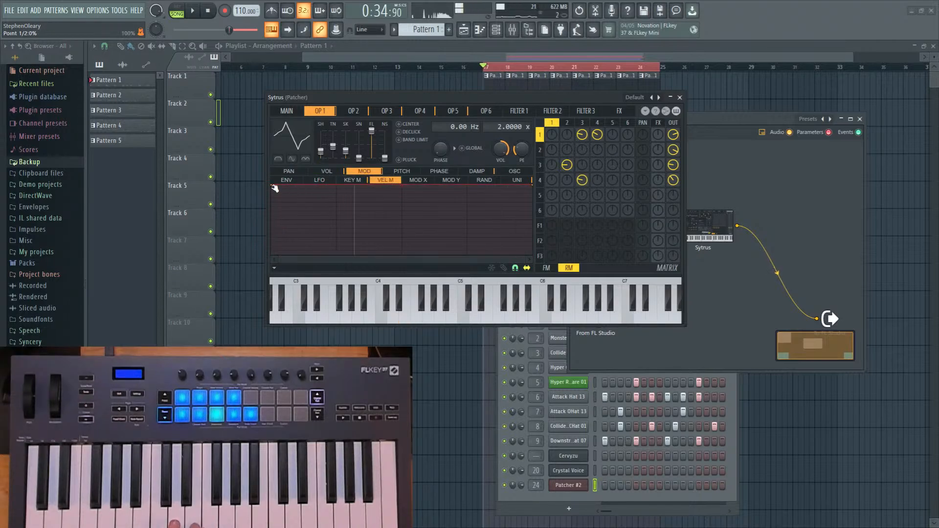
drag(271, 185, 263, 252)
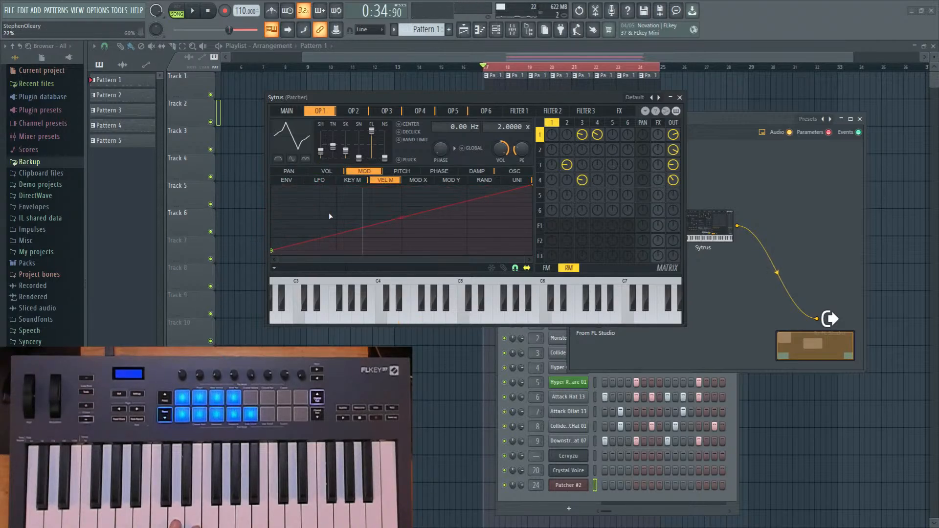
Adjust the FM matrix amounts between the operators, set operator 2's frequency ratio to 5.0070, and check operators 3 and 5.
click(547, 267)
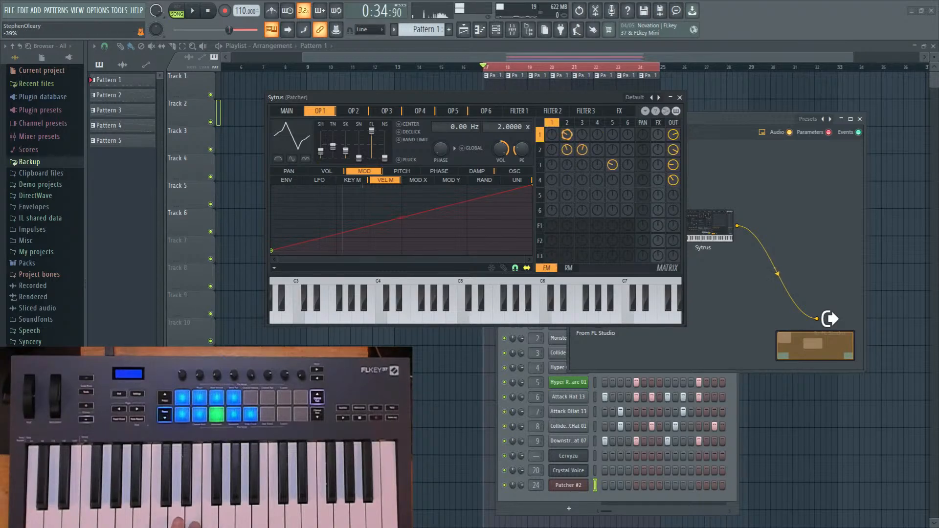
drag(568, 148, 613, 188)
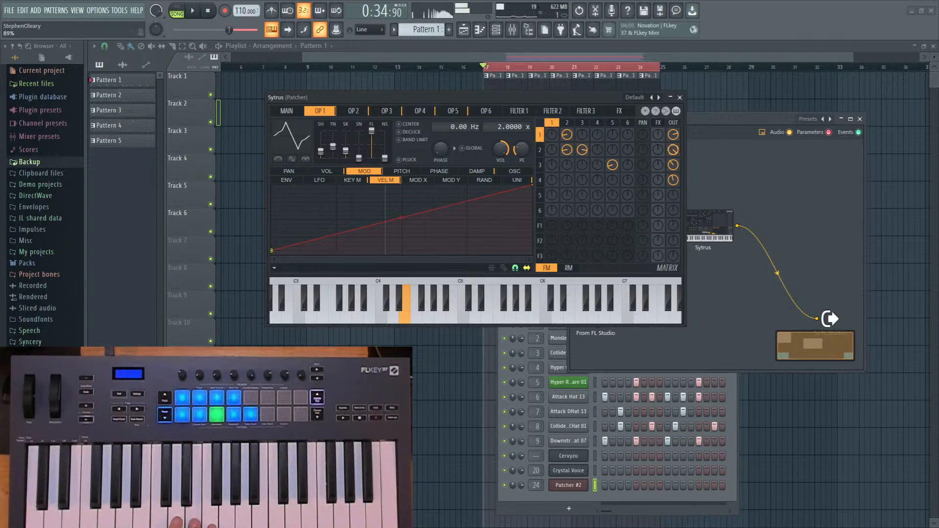
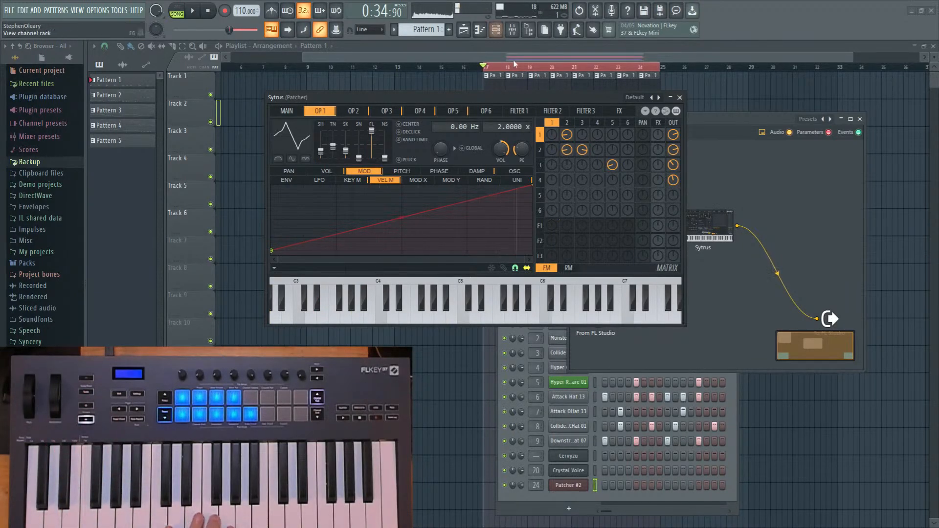
click(567, 149)
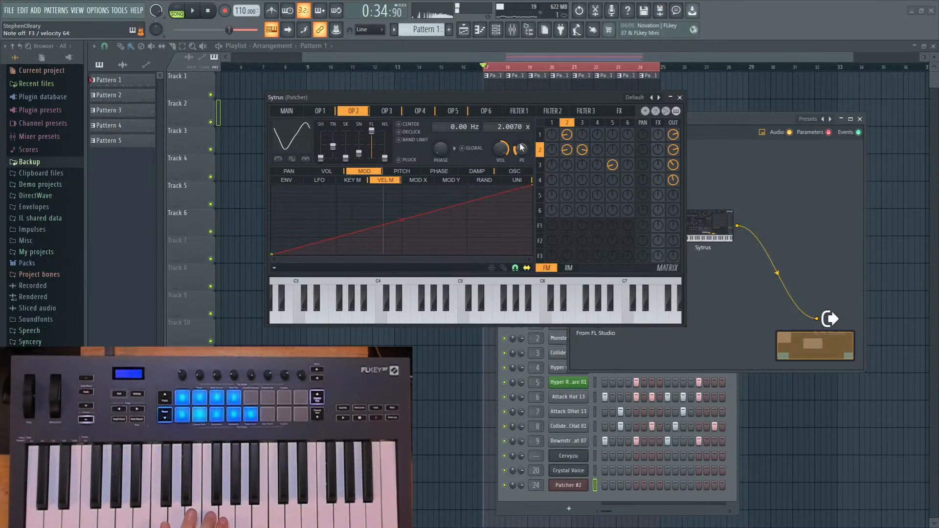
drag(512, 130, 512, 120)
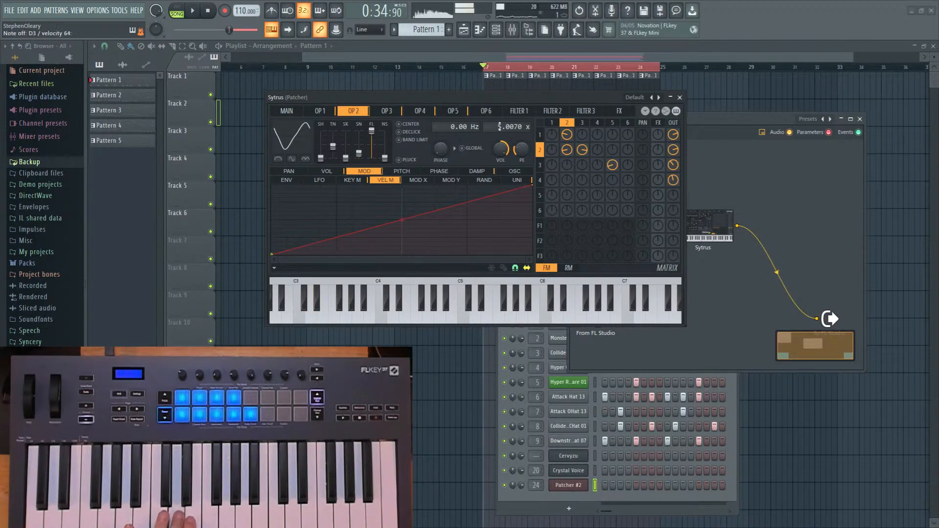
click(581, 125)
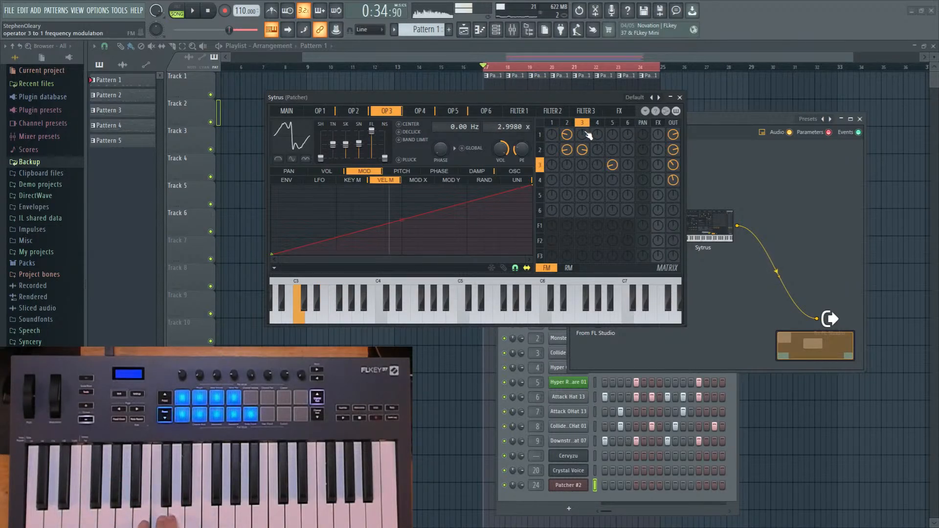
click(615, 124)
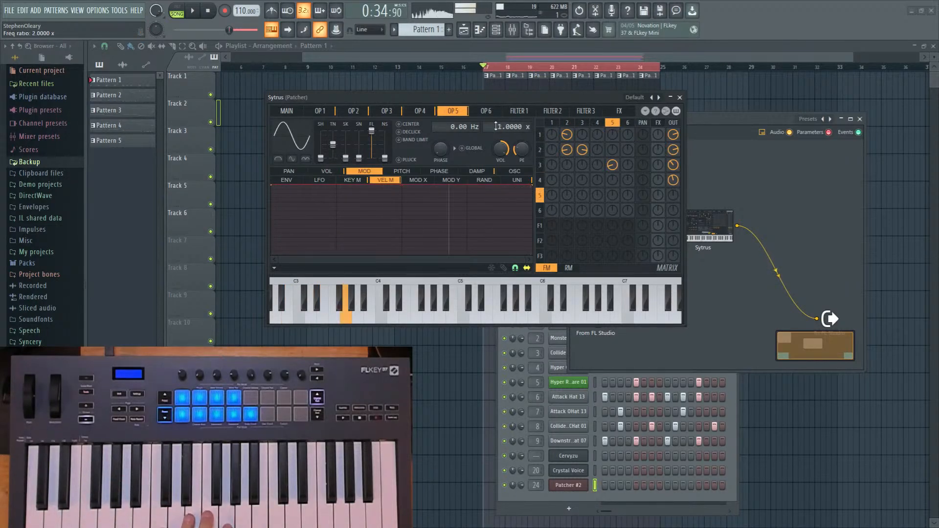
Set operator 1's frequency ratio to 1.0000 and work through the operators' unison phase mappings, raising operator 2's start and dipping operator 4's curve.
click(539, 135)
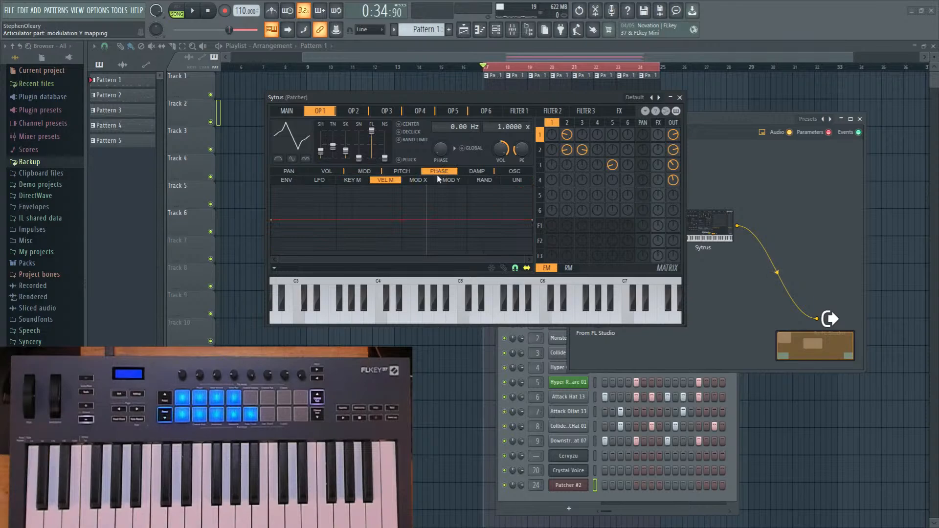
right_click(403, 221)
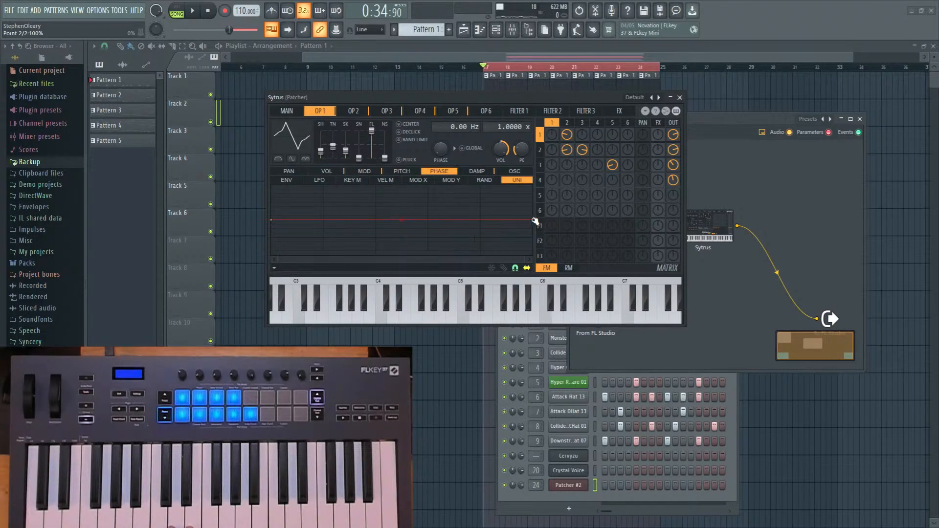
click(569, 123)
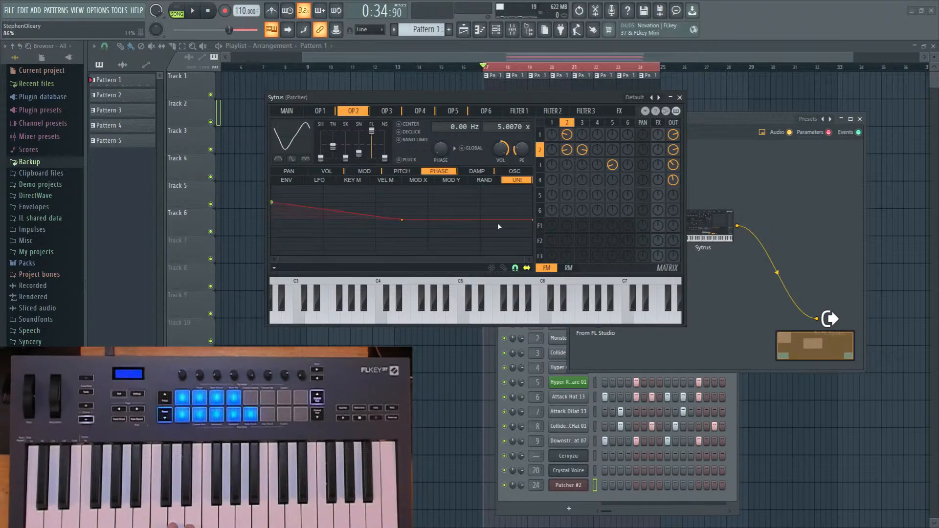
click(582, 124)
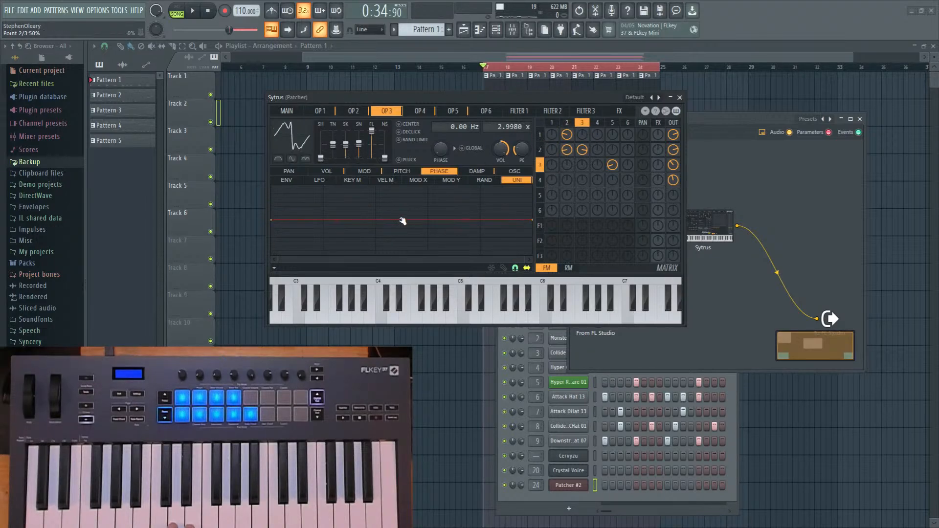
click(420, 111)
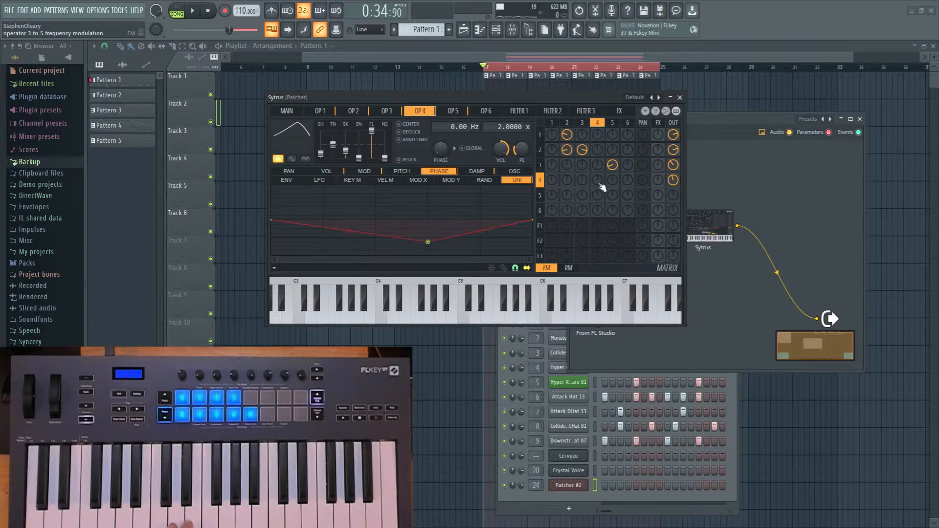
Shape the random phase mappings with a dip for operator 1 and a peak for operator 5, and reshape operator 1's waveform.
click(494, 181)
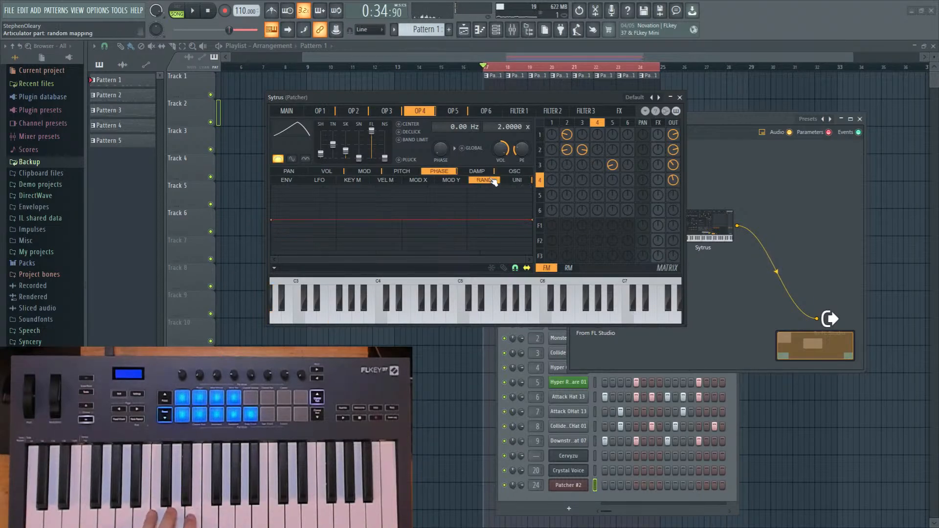
click(581, 123)
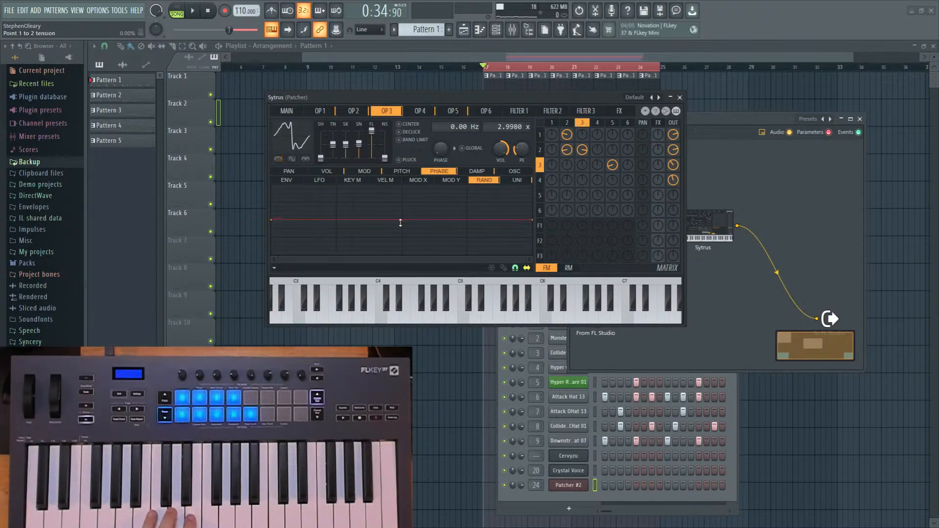
click(552, 122)
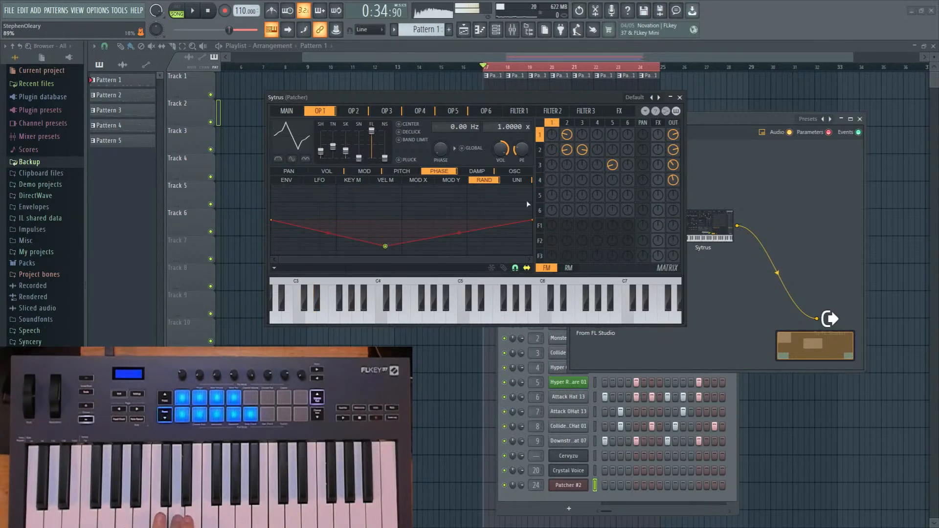
click(613, 123)
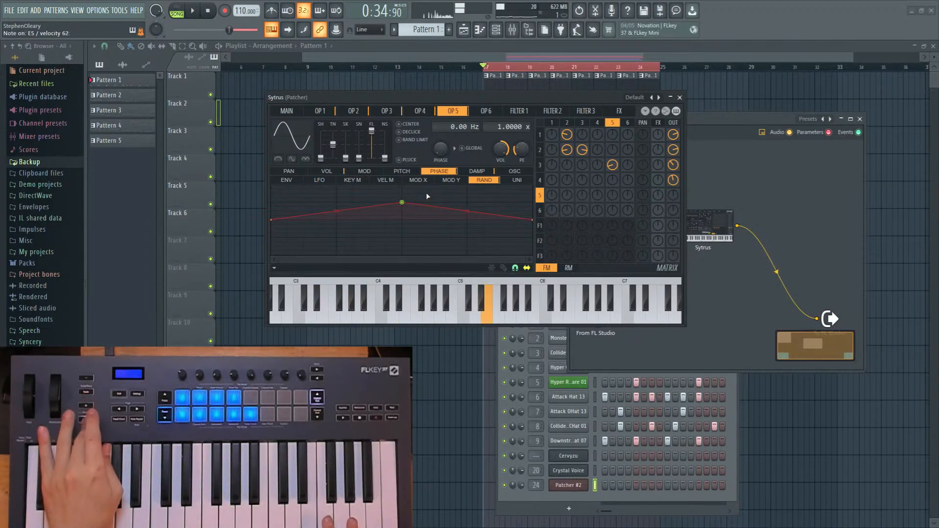
click(319, 111)
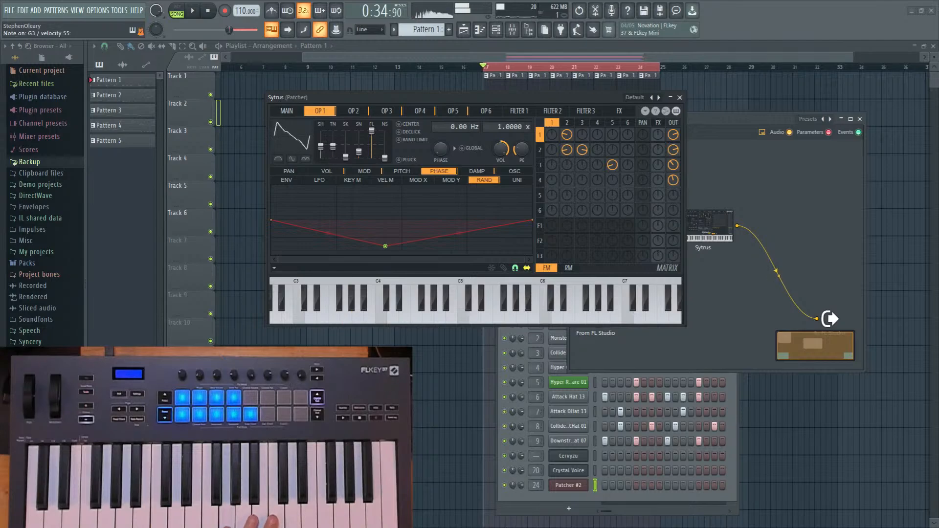
Close the Sytrus editor, then move the Patcher window up and left and enlarge it.
click(680, 98)
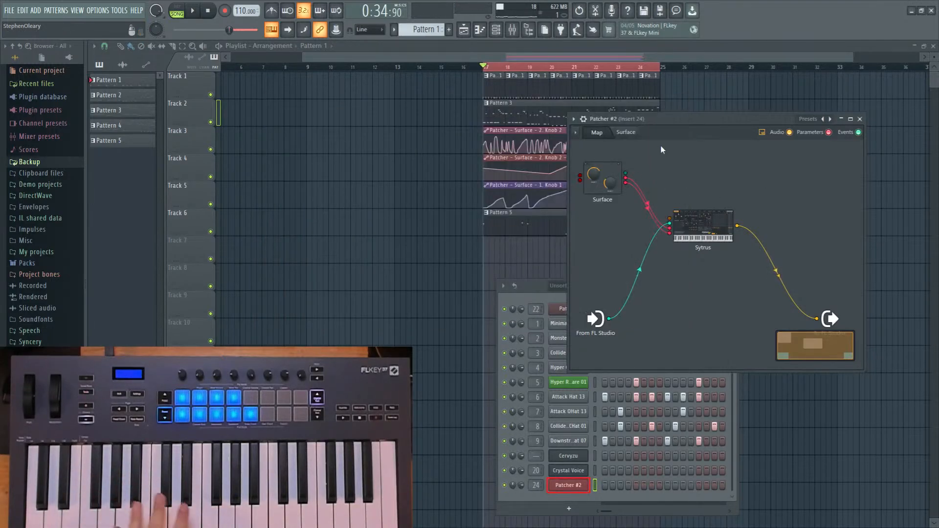
drag(678, 126, 448, 104)
drag(636, 350, 755, 402)
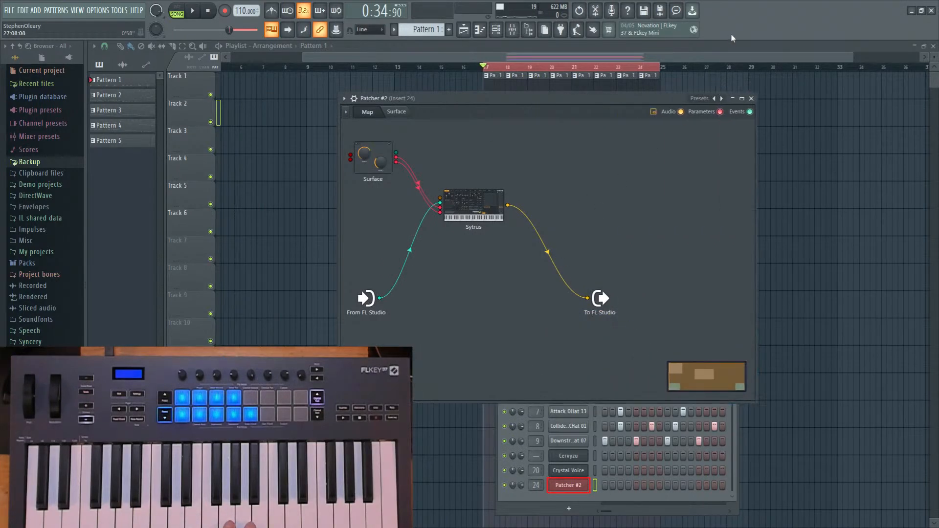
Add Vocodex to the Patcher map and place it below the connection from Sytrus to the output.
key(F8)
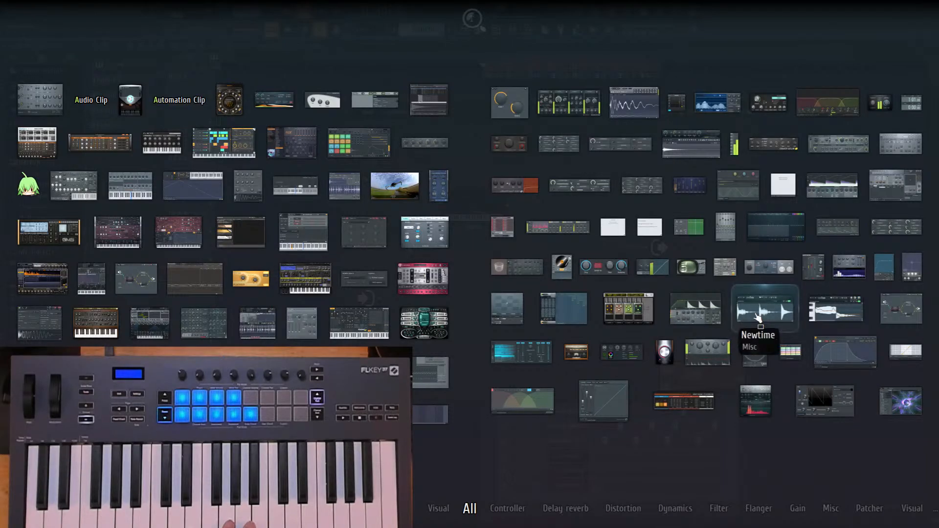
click(758, 408)
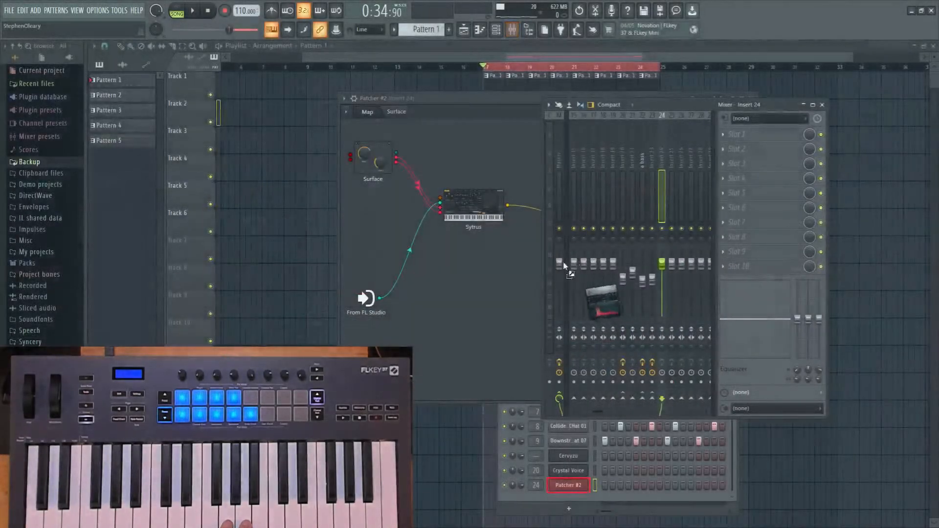
click(823, 105)
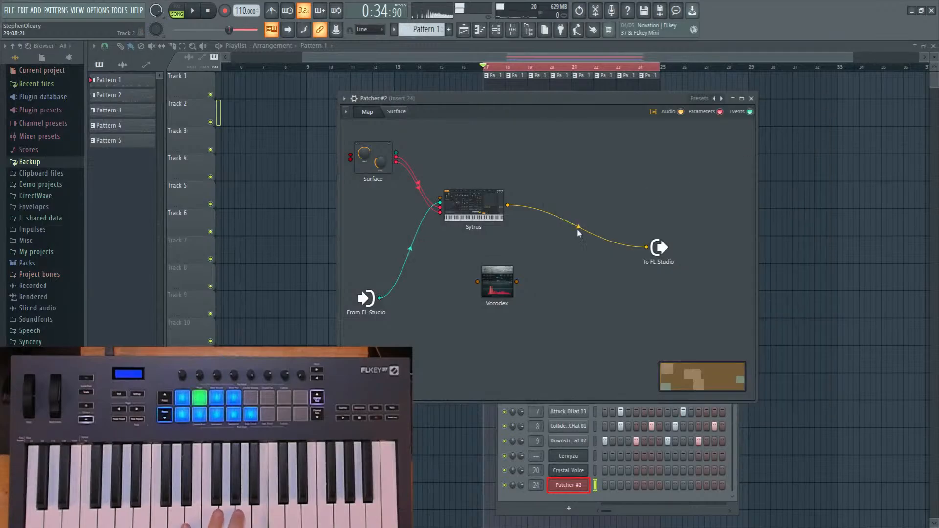
drag(499, 284, 586, 289)
Add Fruity Reeverb 2 between Sytrus and the output in the Patcher map, and add a Fruity Delay 3 module.
key(F8)
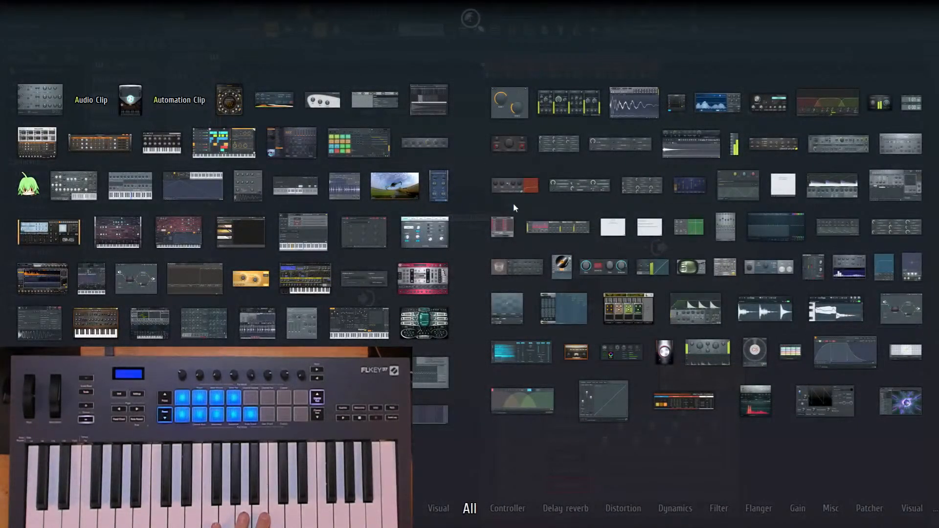
click(502, 226)
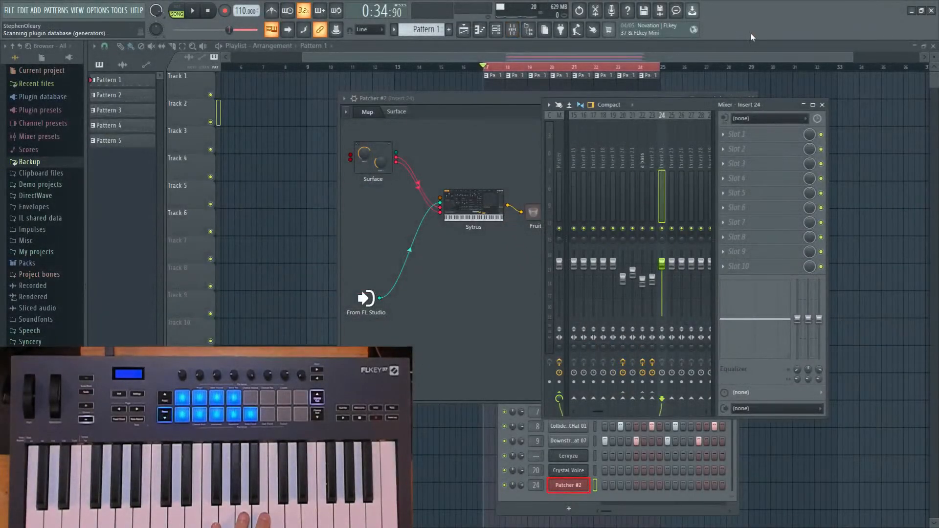
key(F8)
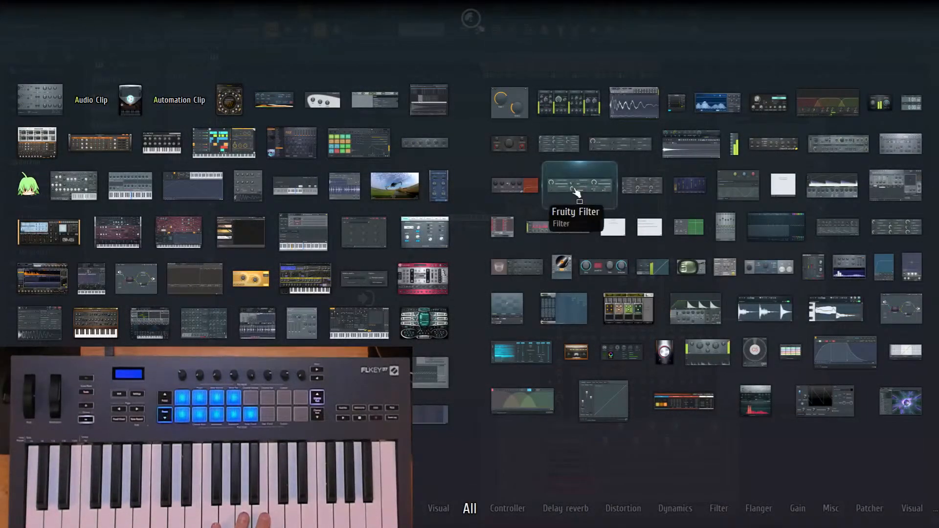
click(813, 143)
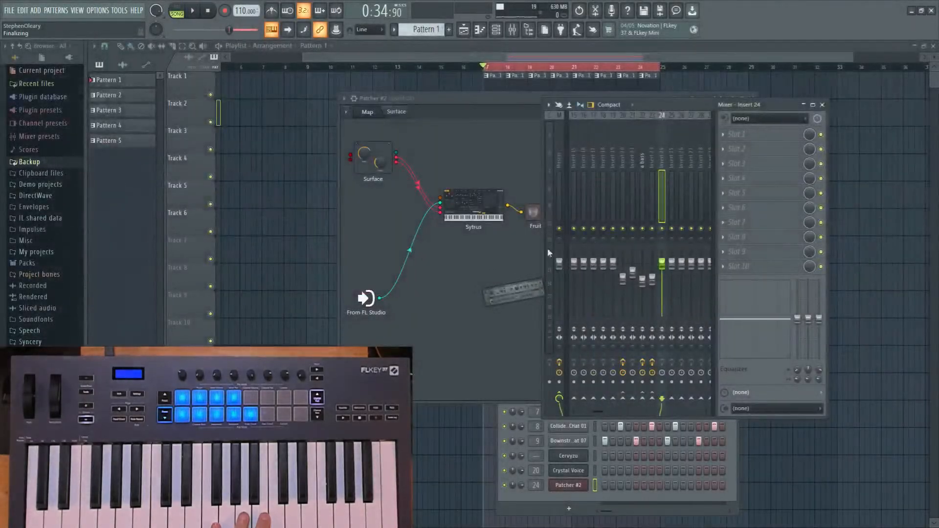
Arrange and connect the modules so Sytrus feeds Fruity Reeverb 2 and Fruity Delay 3 in parallel, both running through Vocodex to the output.
drag(475, 205, 446, 182)
drag(558, 213, 585, 185)
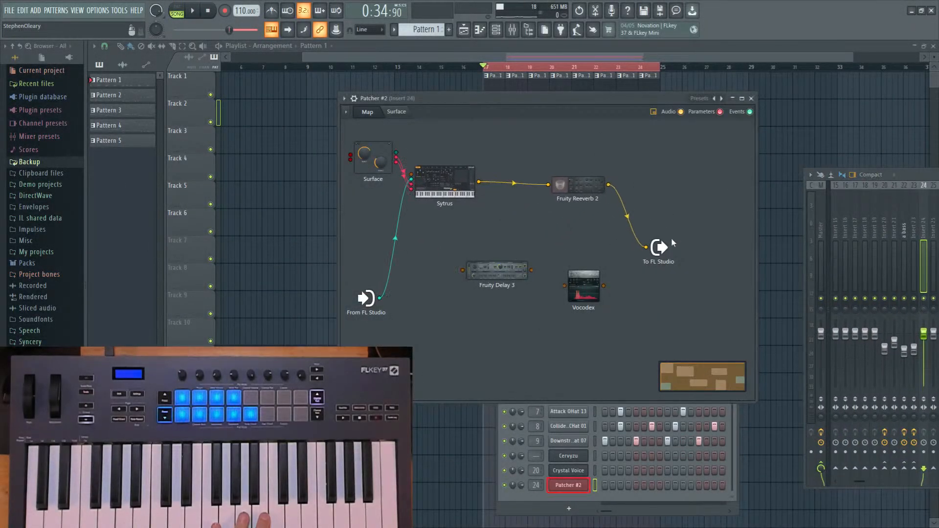
drag(507, 269, 564, 231)
drag(584, 284, 674, 284)
drag(577, 185, 591, 156)
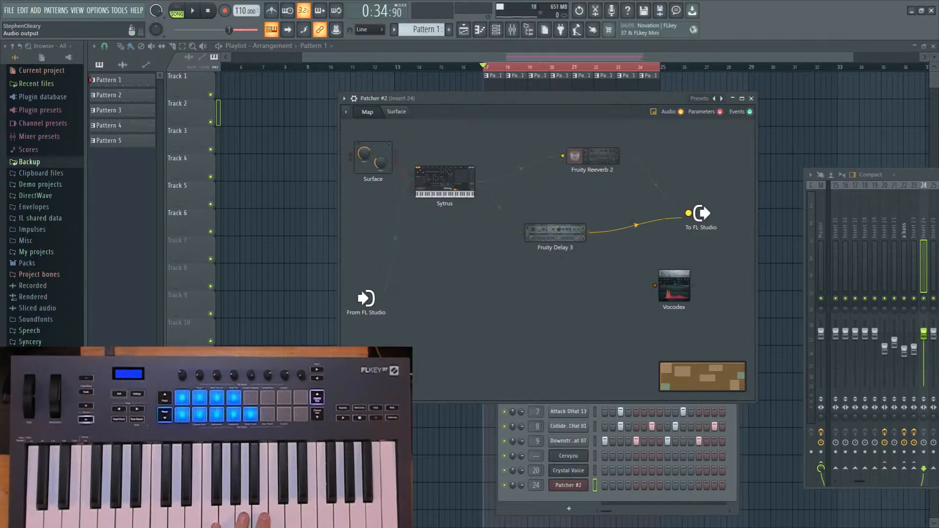
drag(689, 214, 739, 199)
drag(670, 281, 675, 171)
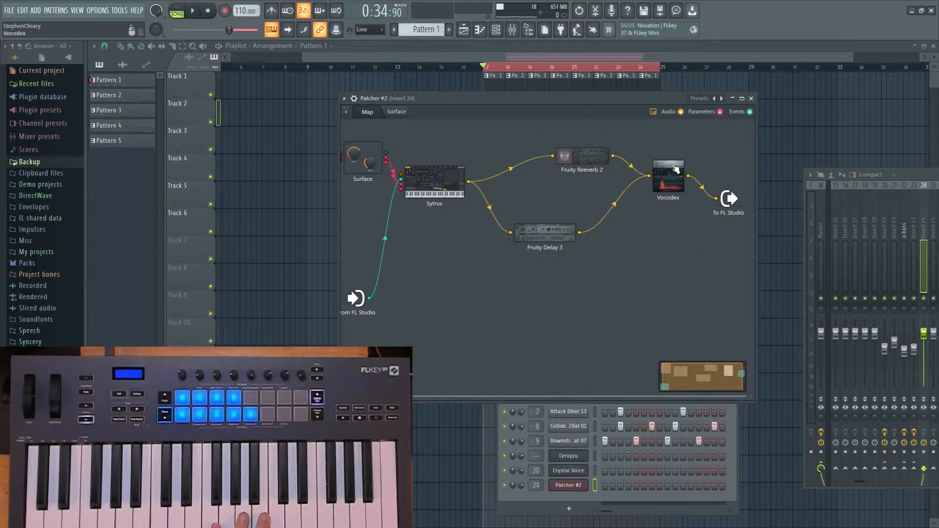
Move the Fruity Reeverb 2 and Fruity Delay 3 modules up, closer together between Sytrus and Vocodex.
drag(582, 158, 562, 144)
drag(554, 232, 559, 194)
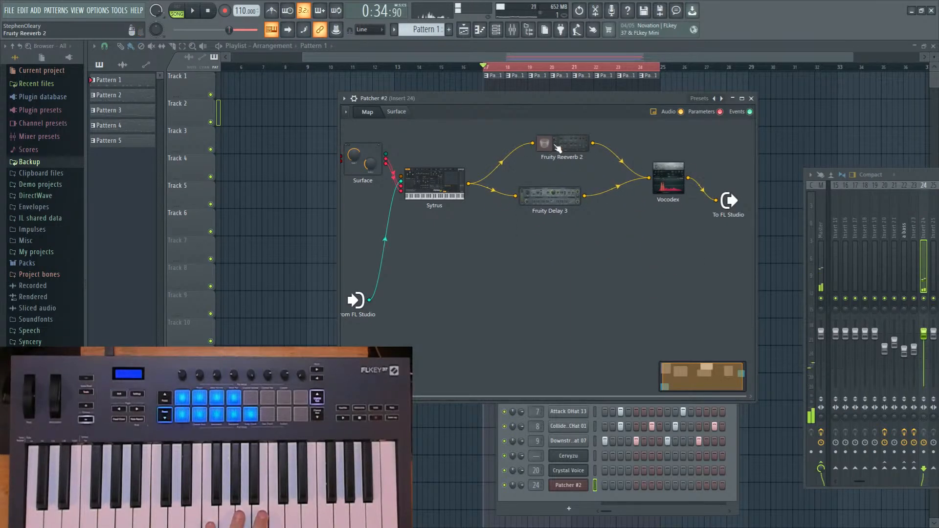
double_click(557, 148)
In Fruity Delay 3, raise the delay time offset to about 29%, modulation time and tone, and lower the feedback level and wet output.
double_click(549, 195)
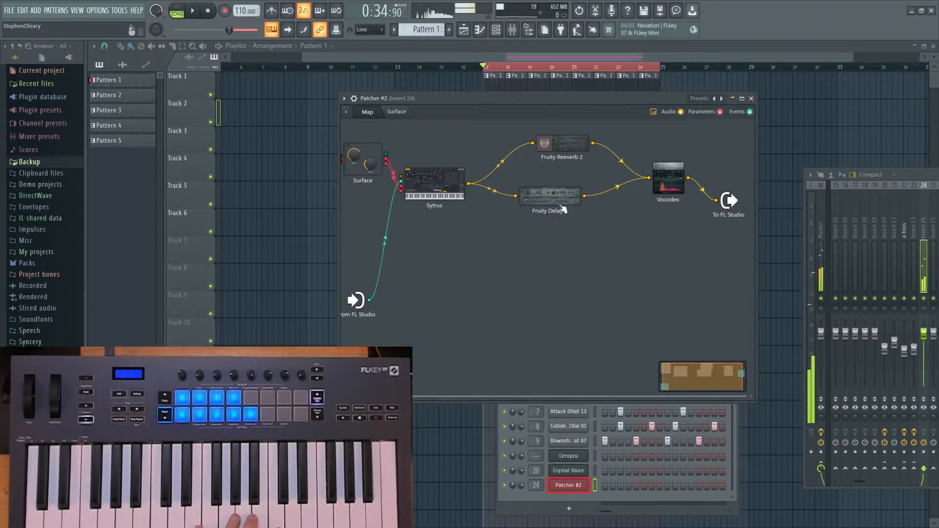
drag(398, 250, 400, 241)
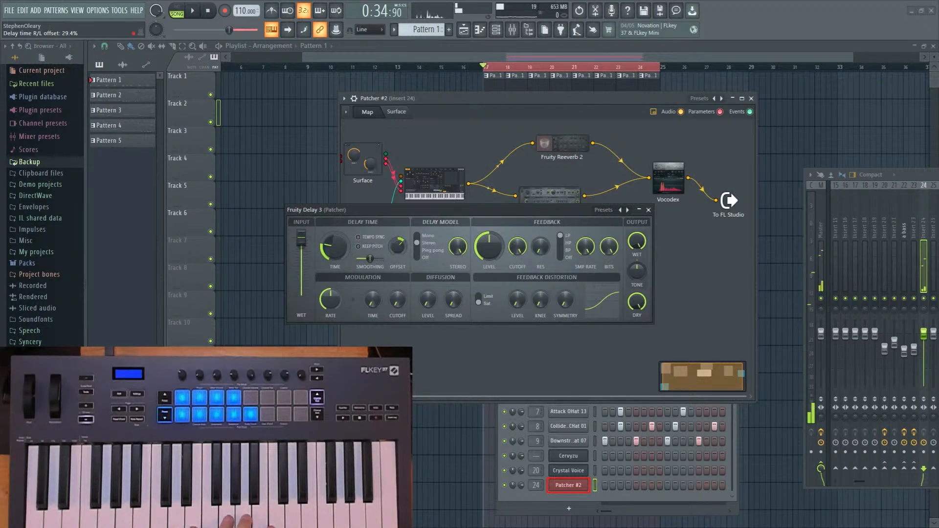
drag(373, 306, 373, 298)
drag(495, 246, 497, 255)
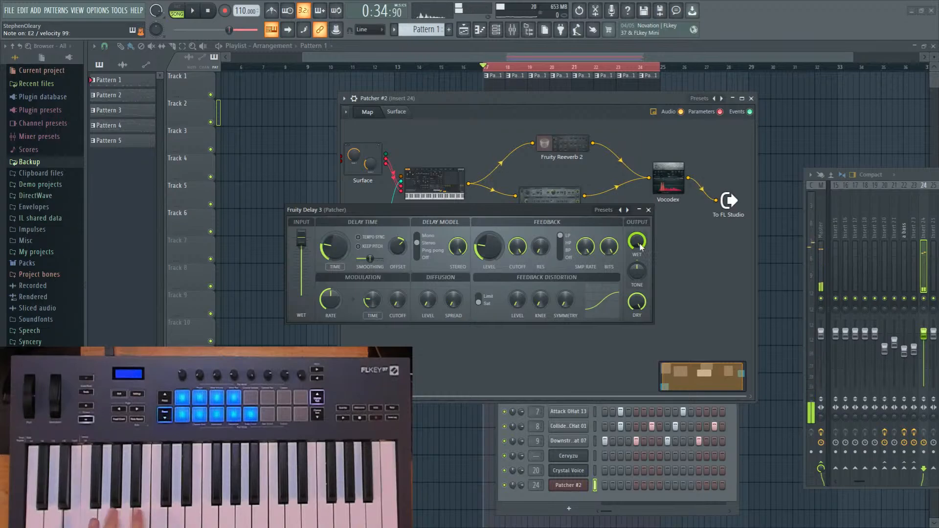
drag(640, 247, 641, 243)
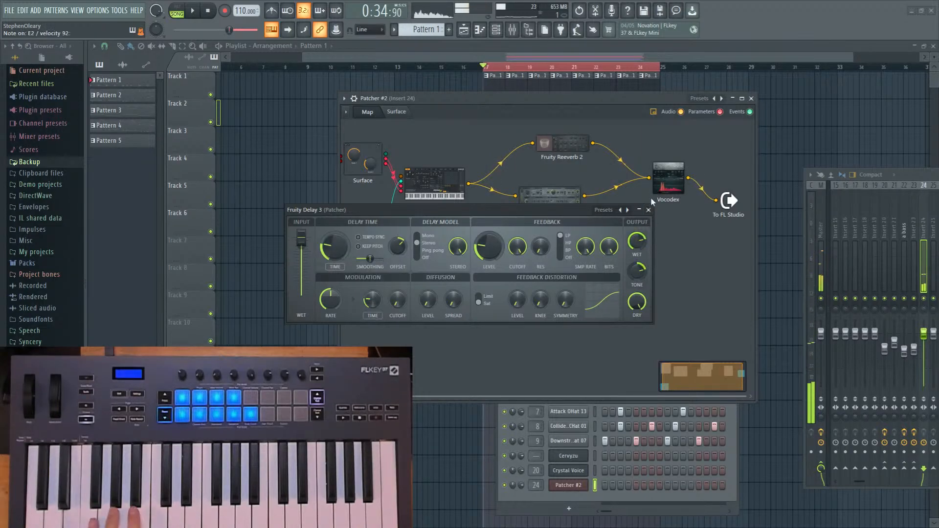
Lower the dry level in Fruity Reeverb 2 and set its low cut to 75 Hz.
double_click(563, 147)
drag(559, 256, 558, 265)
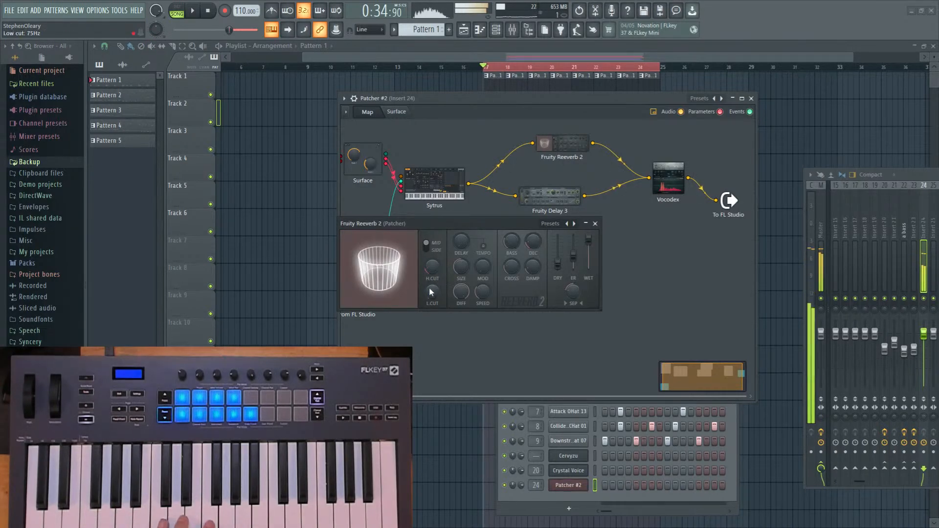
In Vocodex, set the band width to 81% and switch the band distribution curve to Double curve.
double_click(677, 177)
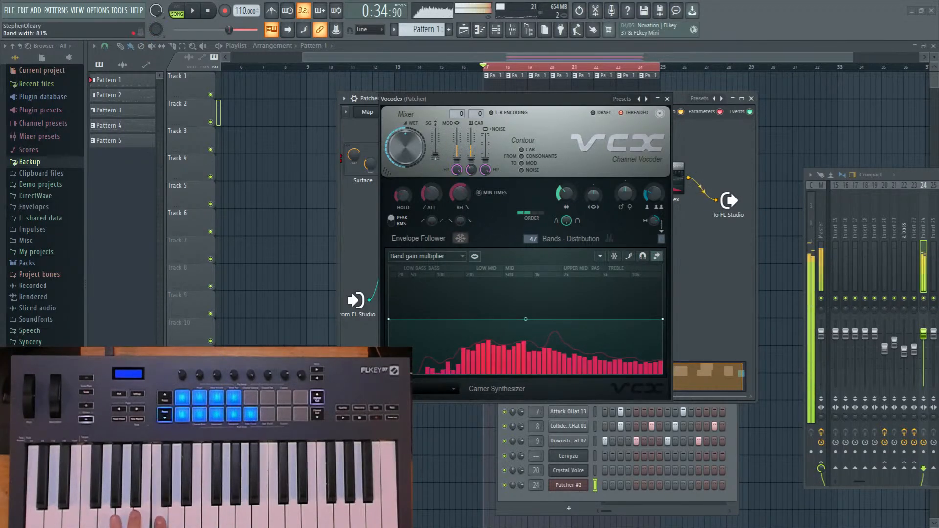
click(428, 256)
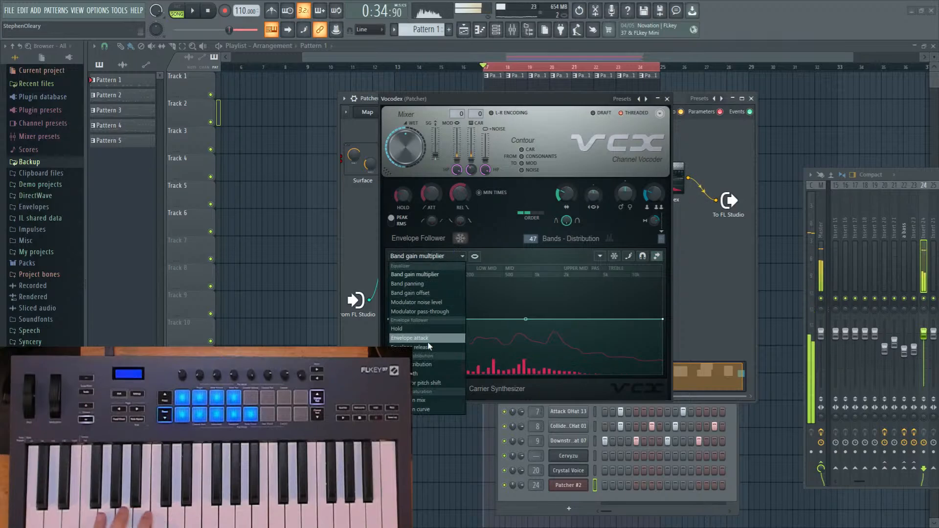
click(425, 364)
right_click(663, 267)
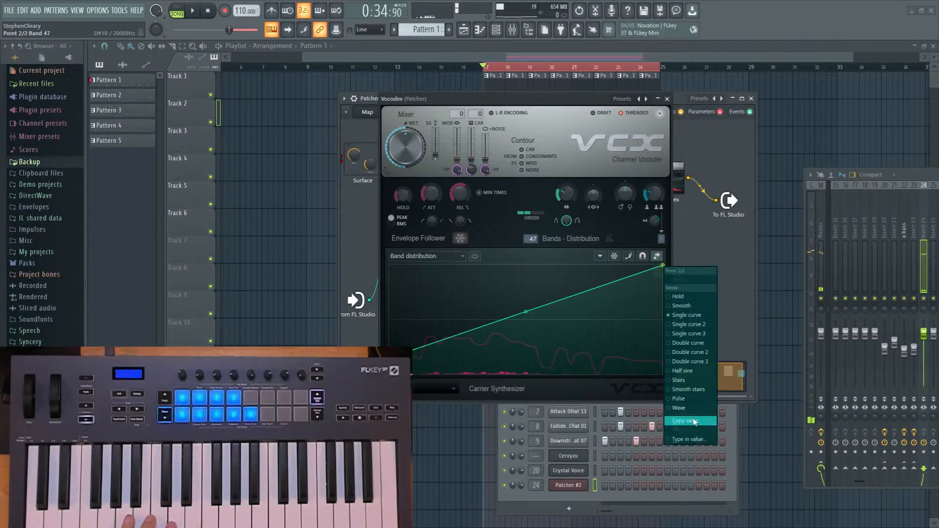
click(698, 344)
Bend the Vocodex band distribution curve to about 9.5% tension and close Vocodex.
mouse_move(526, 312)
mouse_down()
mouse_move(526, 294)
mouse_move(526, 312)
mouse_up()
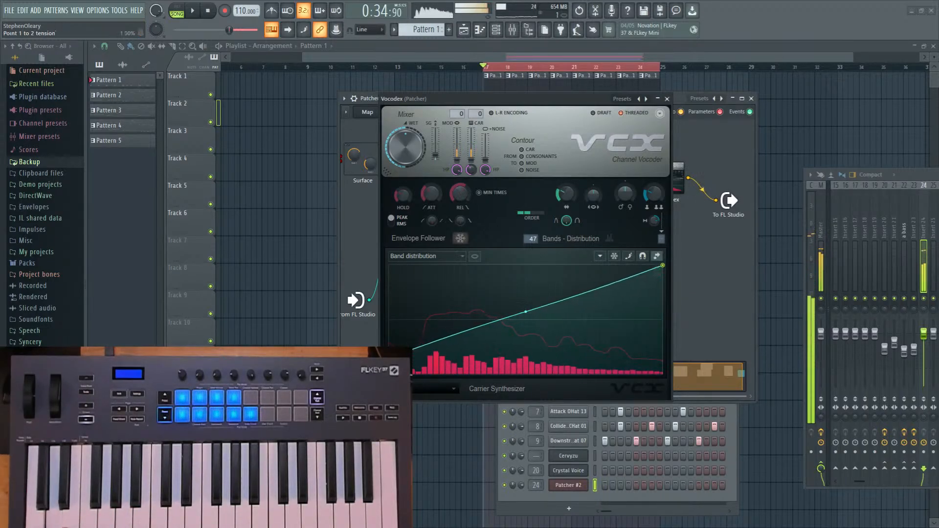
drag(526, 312, 526, 315)
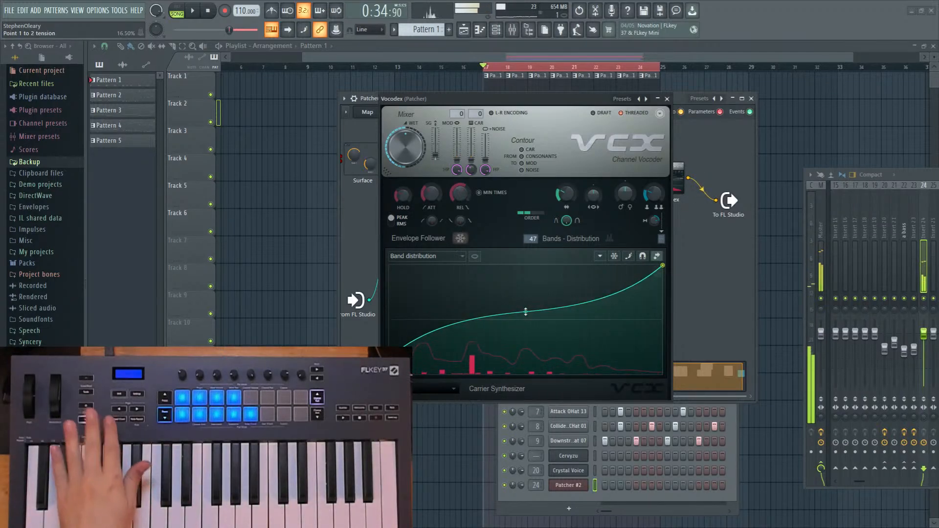
drag(526, 312, 526, 308)
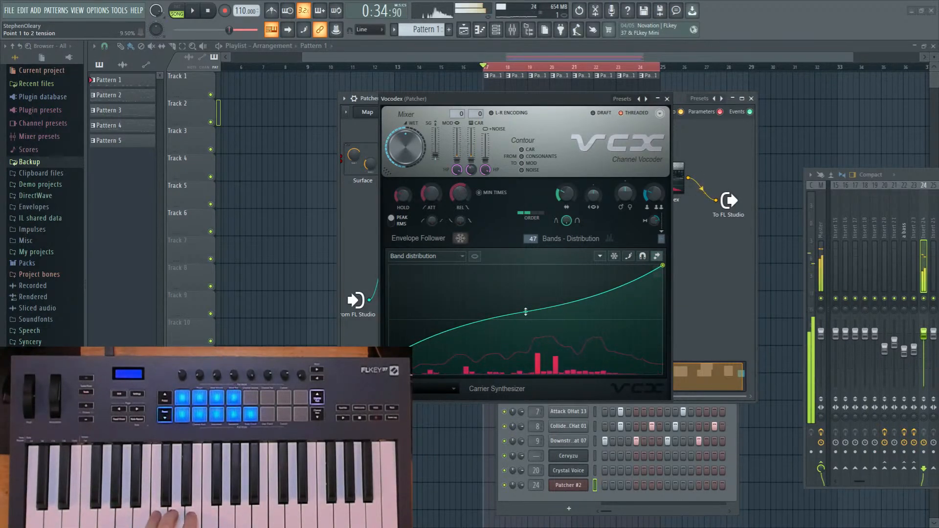
click(667, 98)
Add Maximus between Vocodex and the output, and place a copy of Sytrus below the original, fed by the FL Studio input.
key(F8)
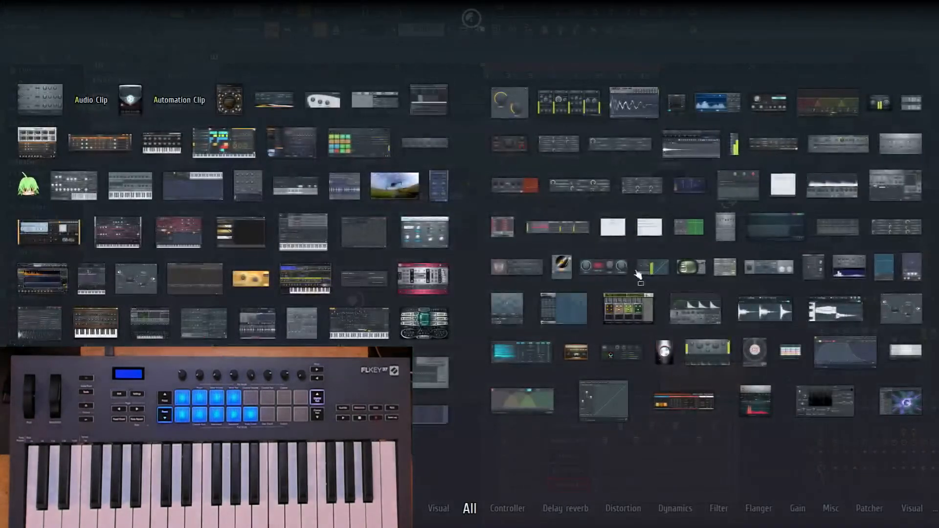
drag(685, 313, 719, 171)
right_click(407, 184)
click(423, 216)
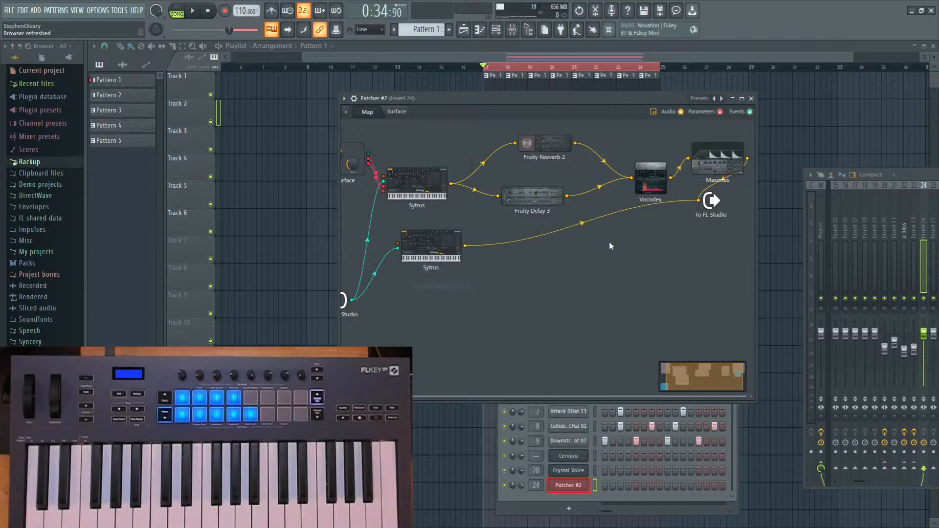
drag(431, 243, 451, 272)
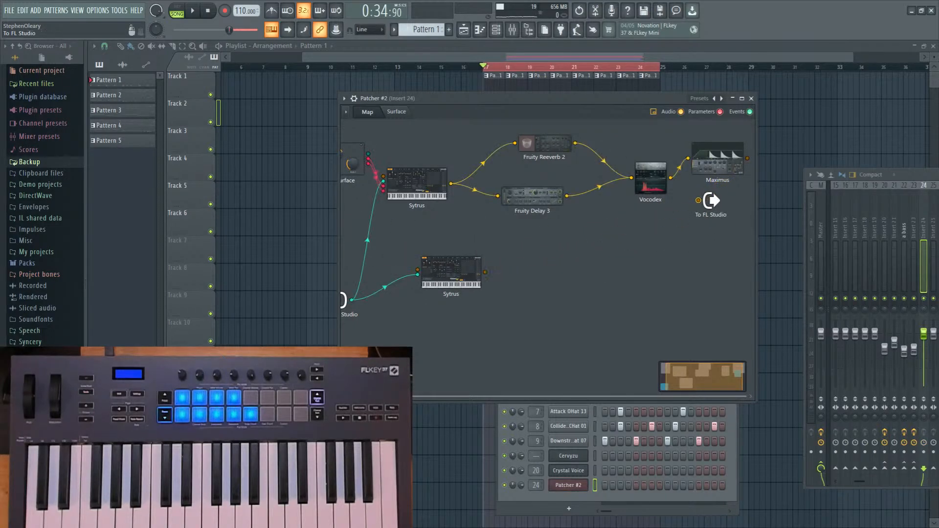
Widen the Patcher window and spread out the output, Maximus and second Sytrus modules to make room in the map.
drag(711, 200, 730, 205)
drag(631, 164, 705, 182)
drag(339, 267, 236, 266)
drag(343, 273, 442, 283)
Add copies of Fruity Delay 3 and Fruity Reeverb 2, and connect the second Sytrus to both in parallel.
right_click(436, 201)
click(451, 233)
right_click(442, 150)
drag(460, 164, 571, 286)
drag(494, 290, 494, 249)
drag(575, 290, 480, 306)
drag(406, 277, 447, 303)
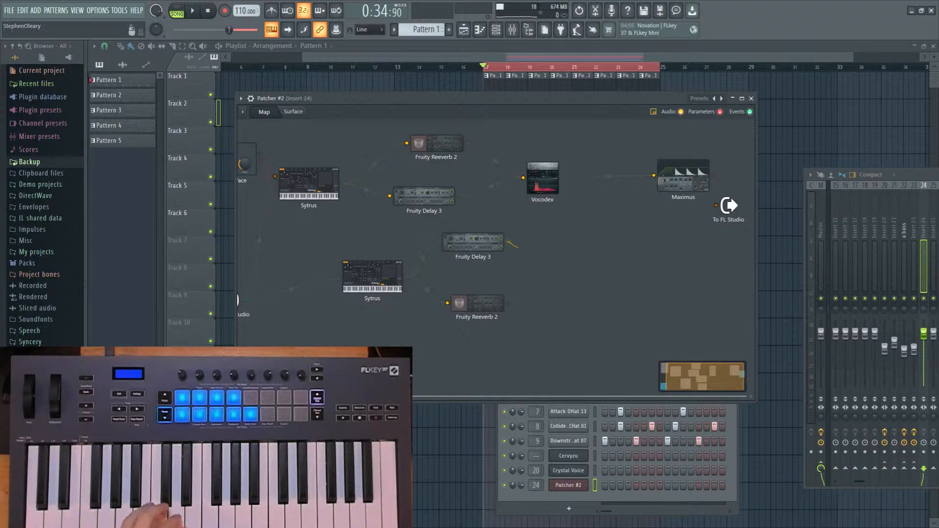
Add a copy of Maximus fed by the second Fruity Delay 3 and Fruity Reeverb 2, and connect the first Maximus to the output.
mouse_move(683, 176)
mouse_down()
mouse_move(626, 179)
mouse_move(613, 276)
mouse_up()
right_click(622, 185)
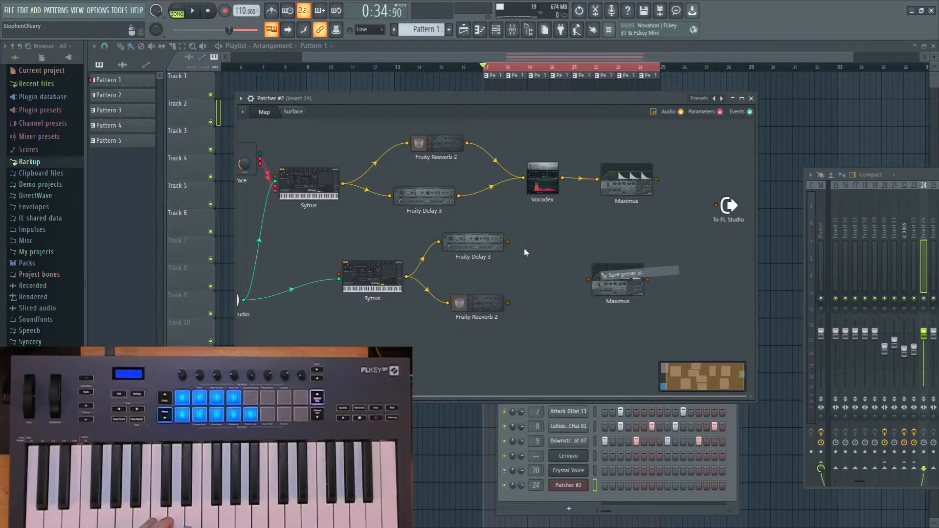
drag(508, 241, 588, 280)
drag(507, 303, 589, 279)
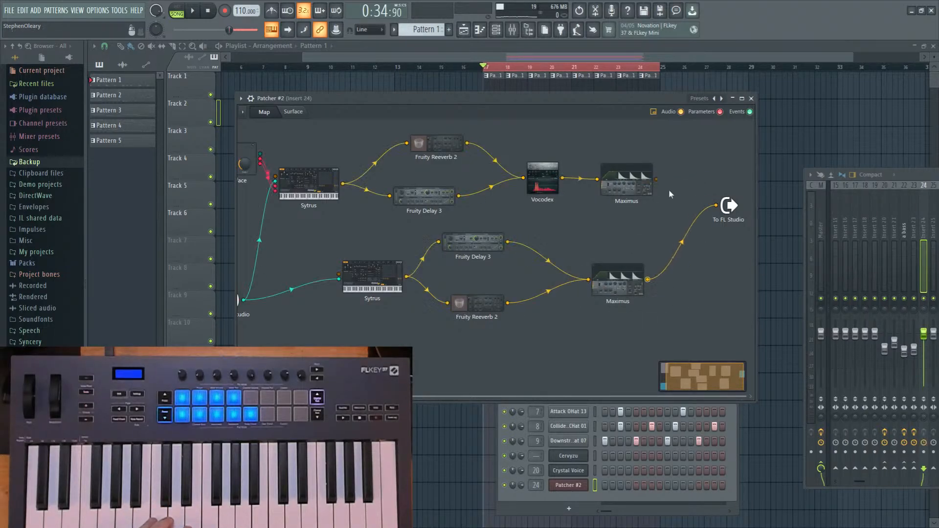
drag(656, 179, 715, 205)
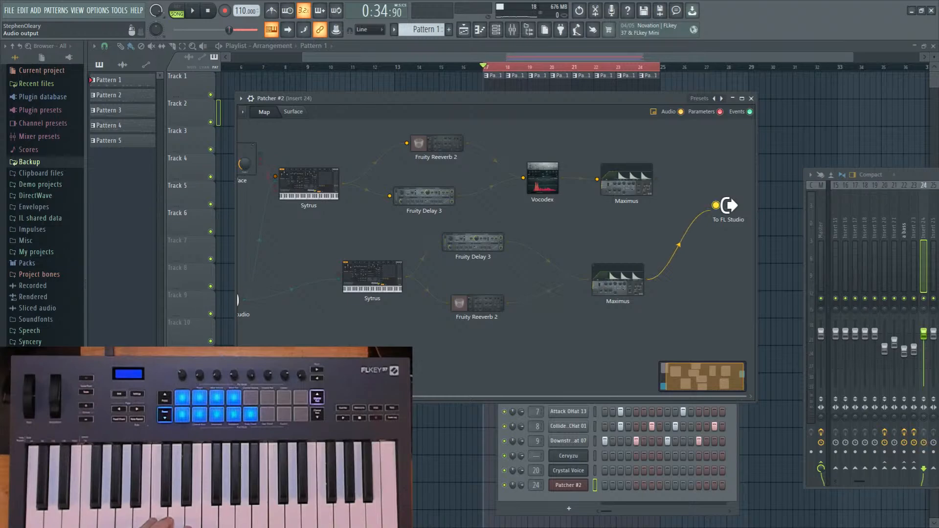
Adjust the crossover controls in the first Maximus, round its band and master compression curves, and close it.
double_click(645, 187)
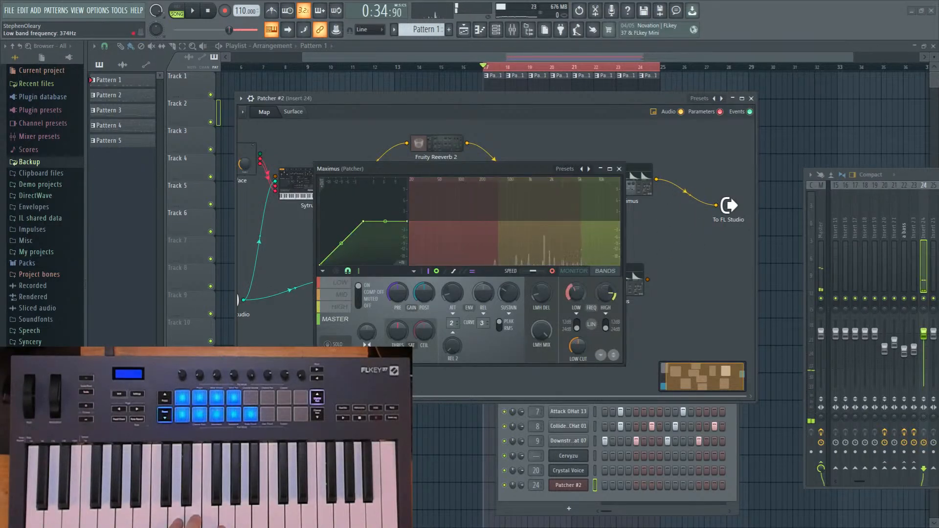
click(334, 283)
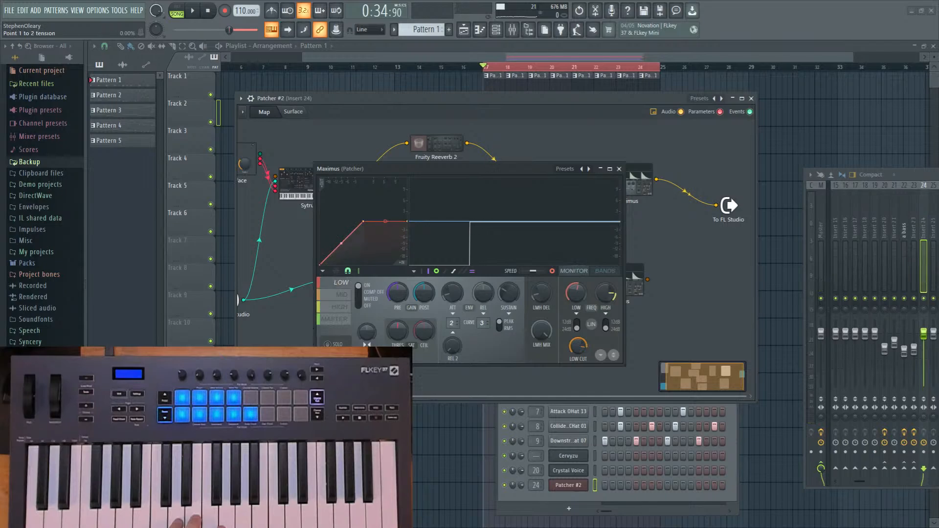
click(335, 295)
click(340, 307)
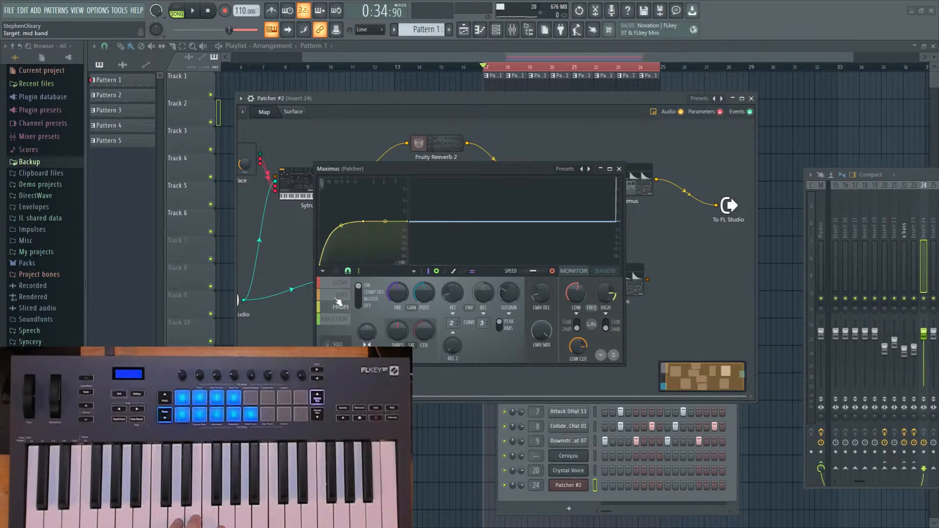
click(337, 319)
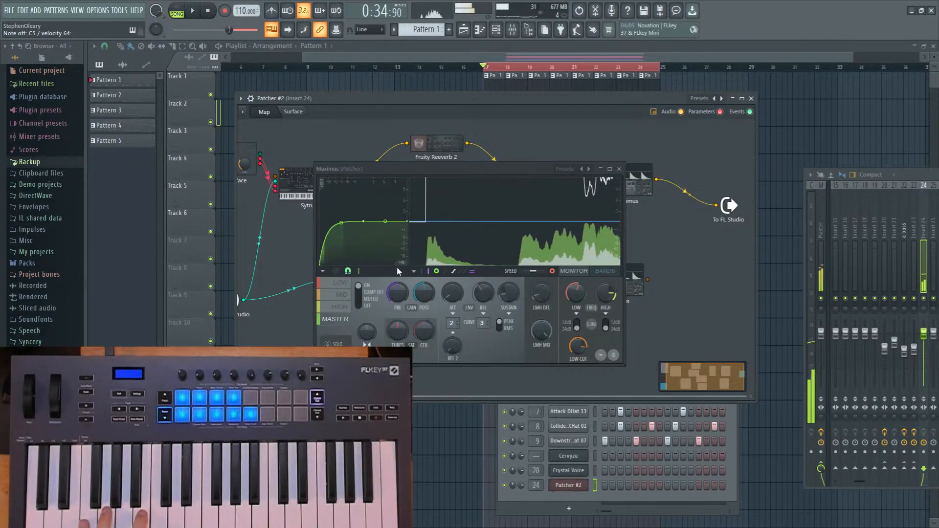
click(619, 169)
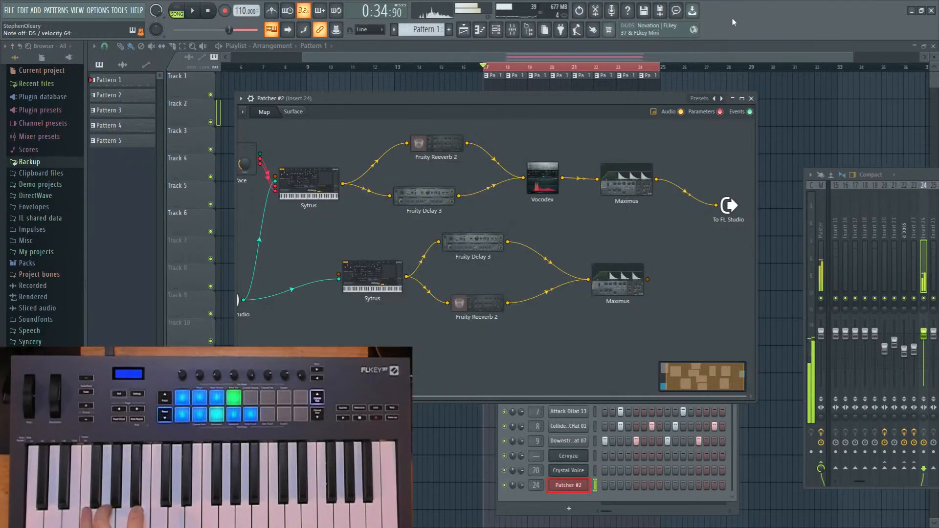
Add Fruity Parametric EQ 2 between the first Maximus and the output, boosting band 6 slightly and cutting band 4.
key(F8)
click(778, 228)
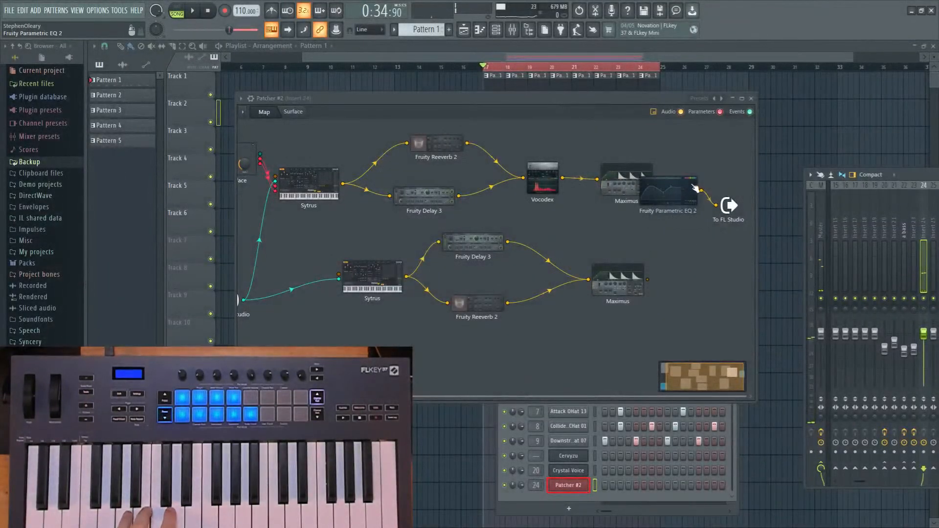
drag(427, 263, 497, 258)
drag(442, 281, 447, 285)
Make band 1 of the equalizer a high-pass filter at about 392 Hz with Gentle 4 order, and close the editor.
drag(343, 260, 407, 312)
right_click(406, 312)
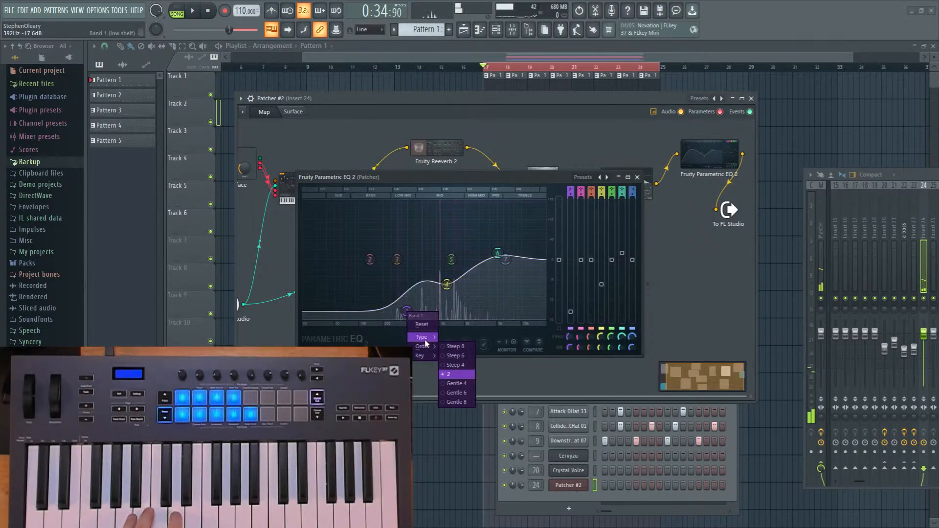
click(462, 356)
right_click(401, 260)
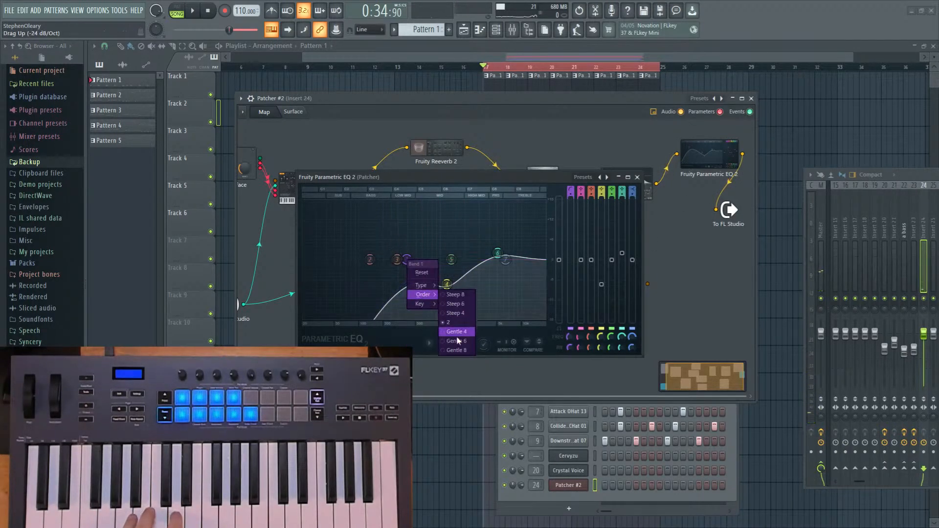
click(456, 336)
click(637, 178)
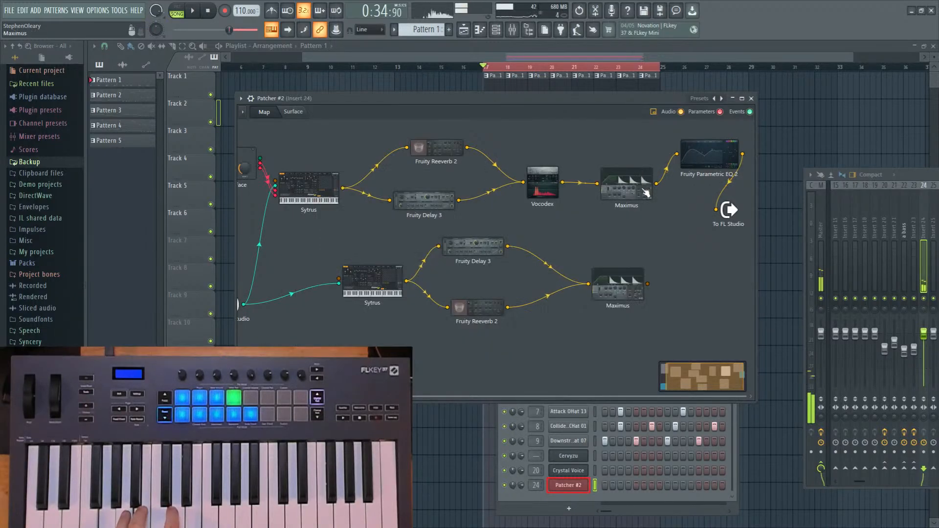
Reopen the equalizer, shift a low band down in frequency and the band 4 cut slightly higher, and close it.
double_click(687, 166)
drag(397, 260, 377, 260)
mouse_move(446, 285)
mouse_down()
mouse_move(421, 283)
mouse_move(463, 282)
mouse_up()
click(637, 177)
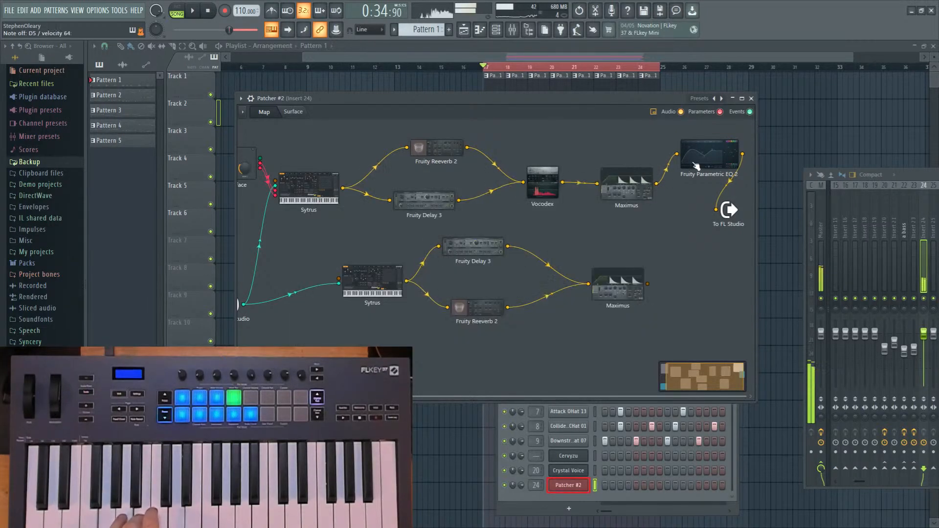
Insert a copy of Fruity Parametric EQ 2 after the second Maximus, connect it to the output, and space out both equalizers.
right_click(697, 178)
click(709, 192)
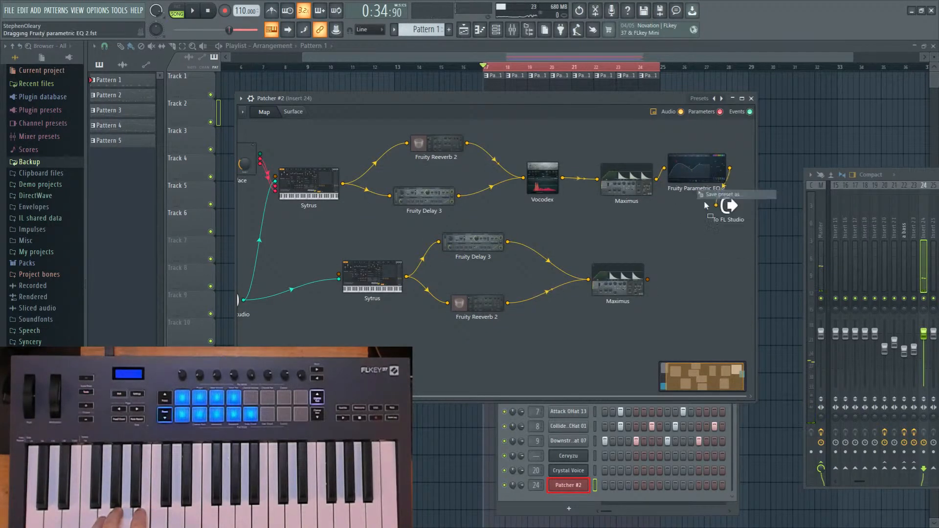
drag(641, 284, 626, 282)
drag(712, 278, 671, 303)
drag(632, 278, 627, 299)
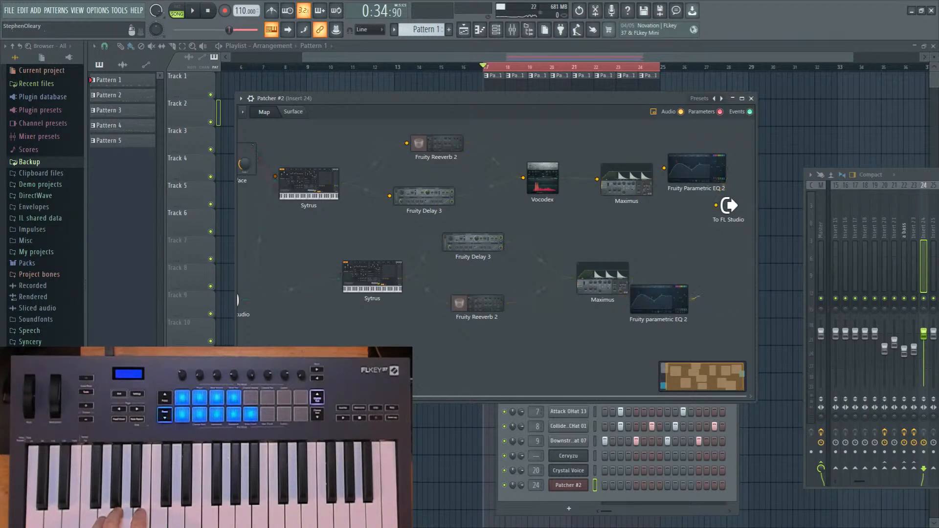
drag(691, 299, 716, 205)
drag(702, 163, 688, 129)
drag(659, 318, 693, 298)
Round the band compression curves in the second Maximus, including mid and high, and close it.
double_click(606, 293)
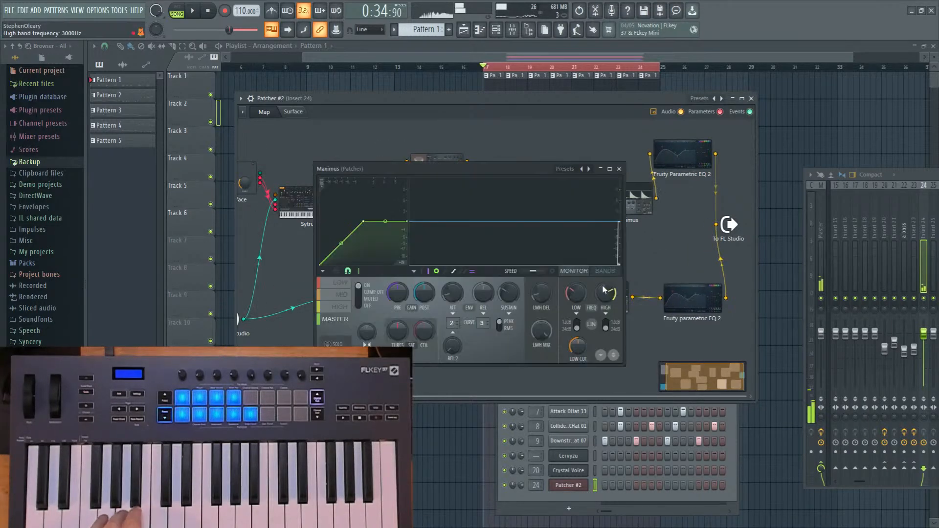
click(341, 282)
click(338, 296)
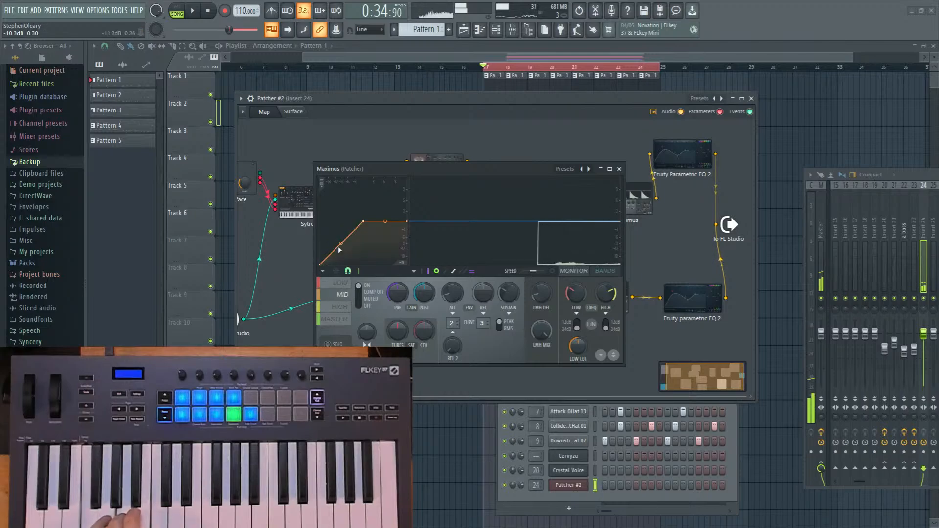
click(340, 307)
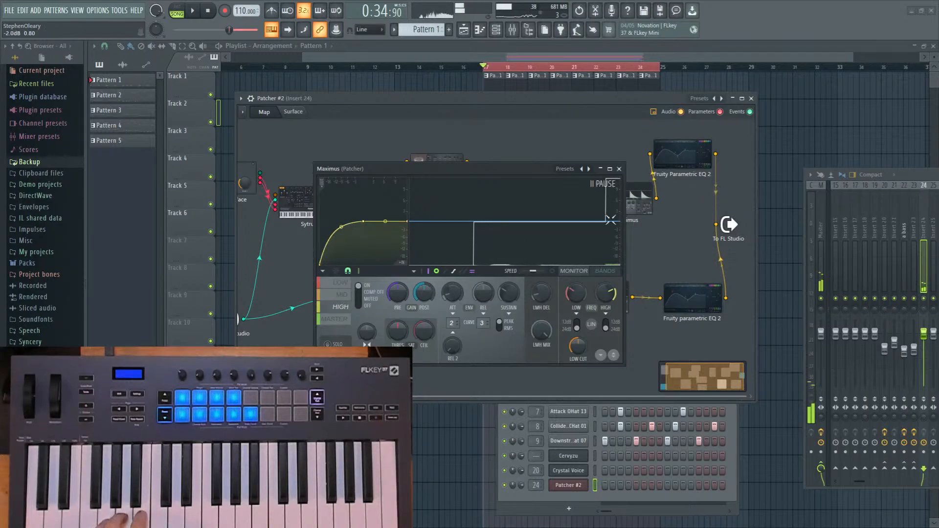
click(619, 169)
In the upper Sytrus, adjust the master pitch and remove the direct outputs of operators 2, 3 and 4, leaving only operator 1.
click(296, 201)
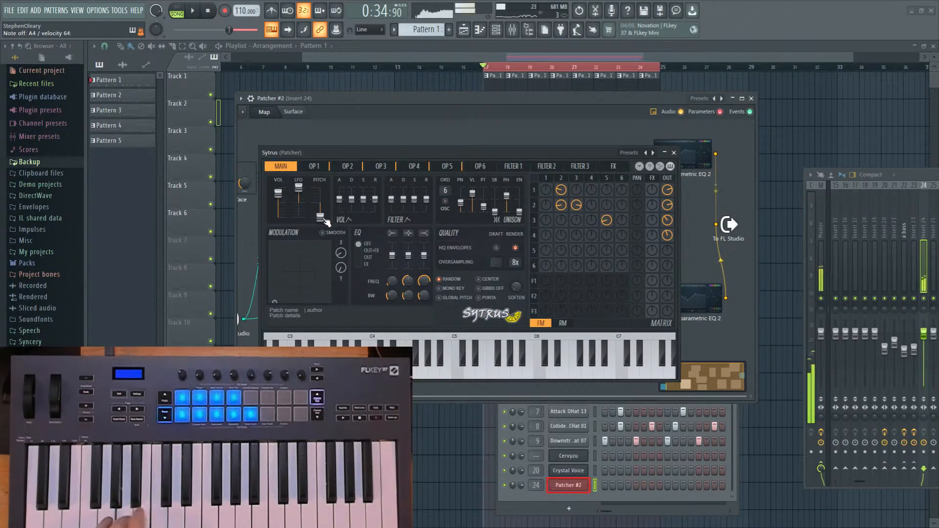
drag(320, 221, 319, 216)
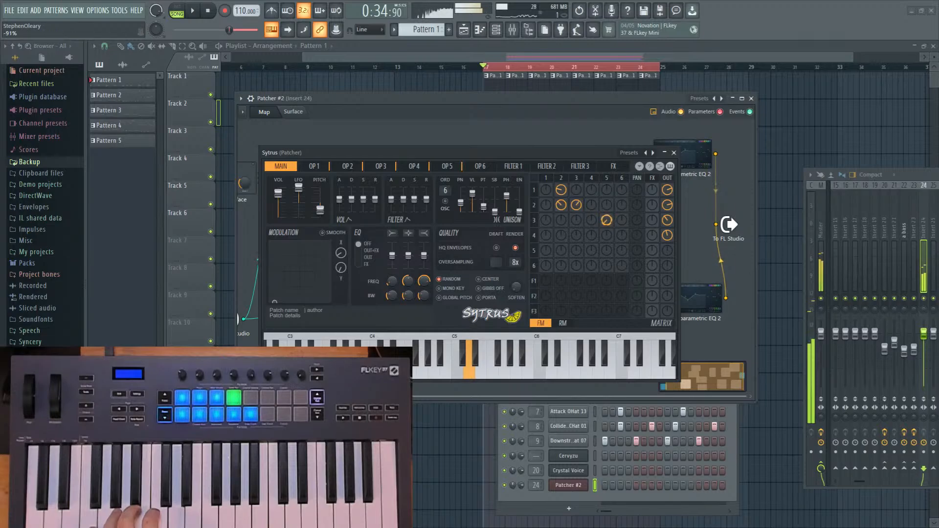
right_click(668, 221)
right_click(668, 206)
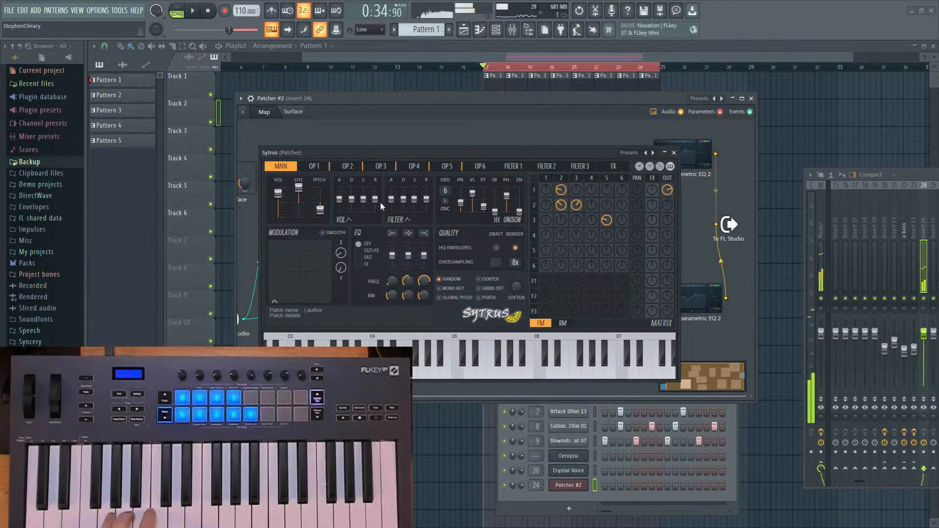
Adjust the frequency ratios of operators 2, 4 and 5 in the upper Sytrus, and close the synth.
click(347, 167)
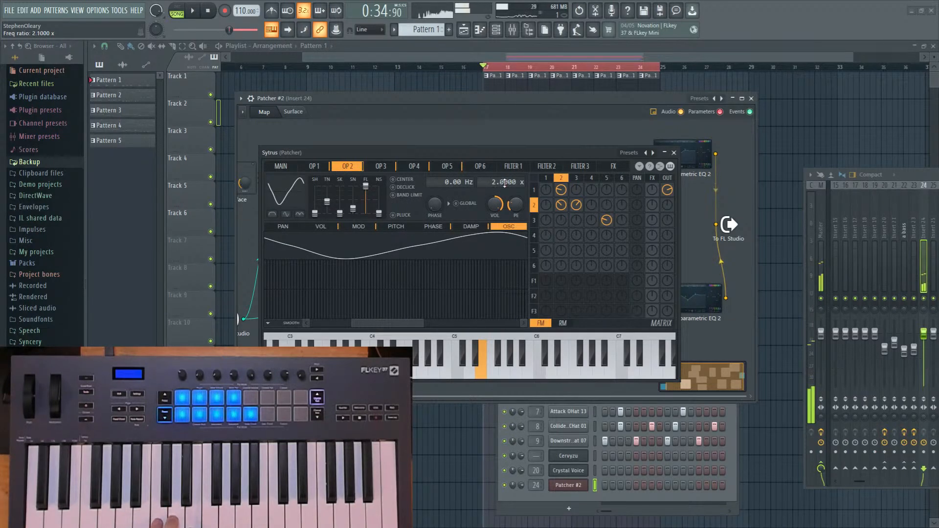
click(410, 167)
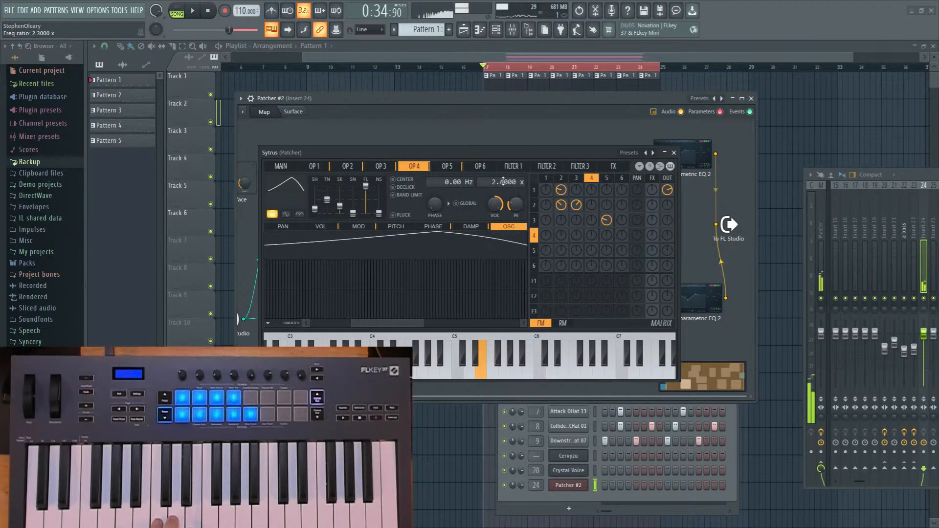
click(462, 171)
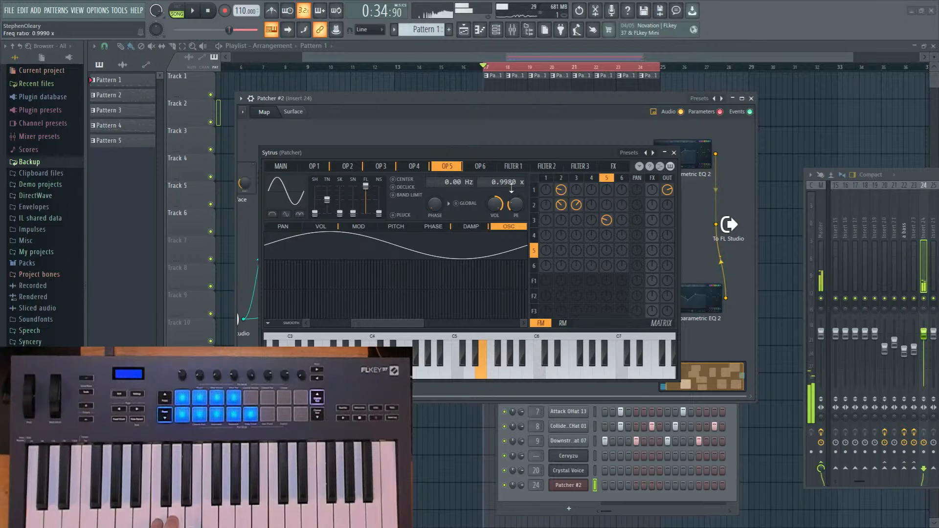
click(674, 153)
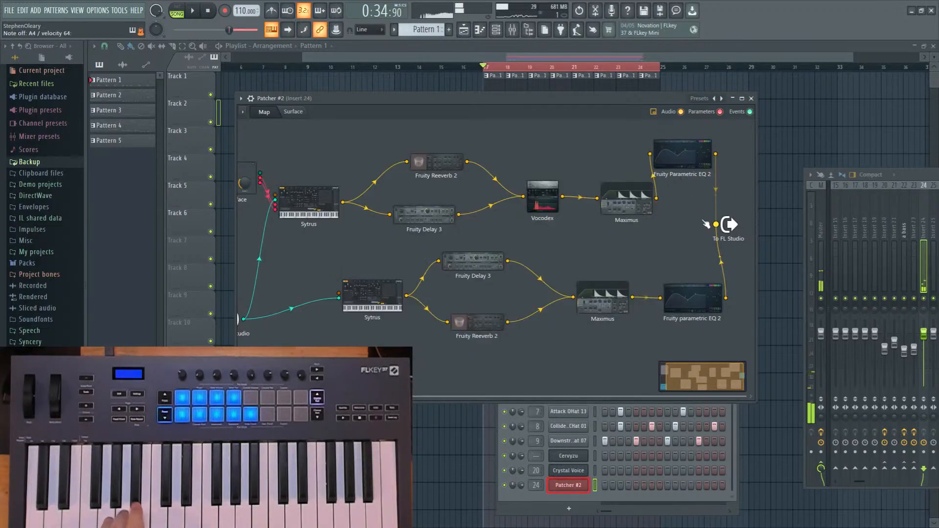
Set the lower Fruity Delay 3's dry output to 0% and reduce the dry output of the upper one.
drag(603, 297, 584, 268)
double_click(491, 323)
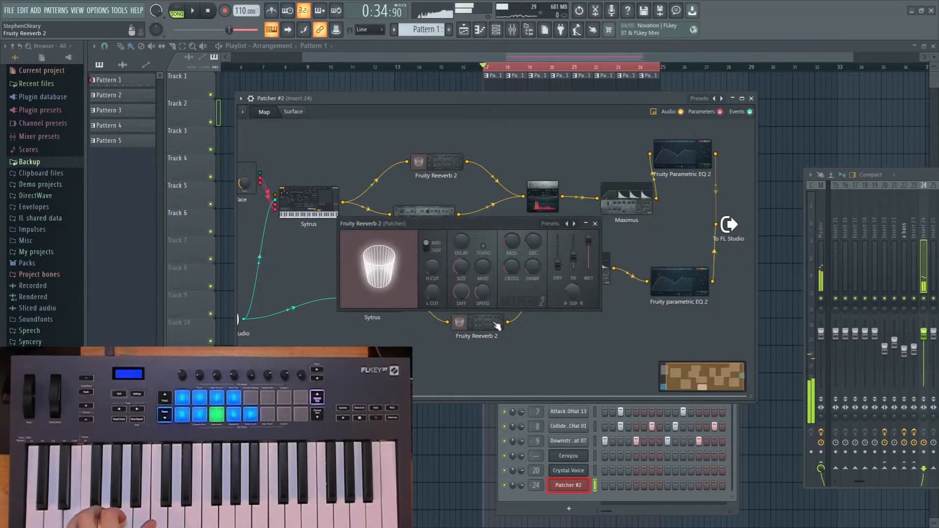
click(596, 225)
double_click(481, 270)
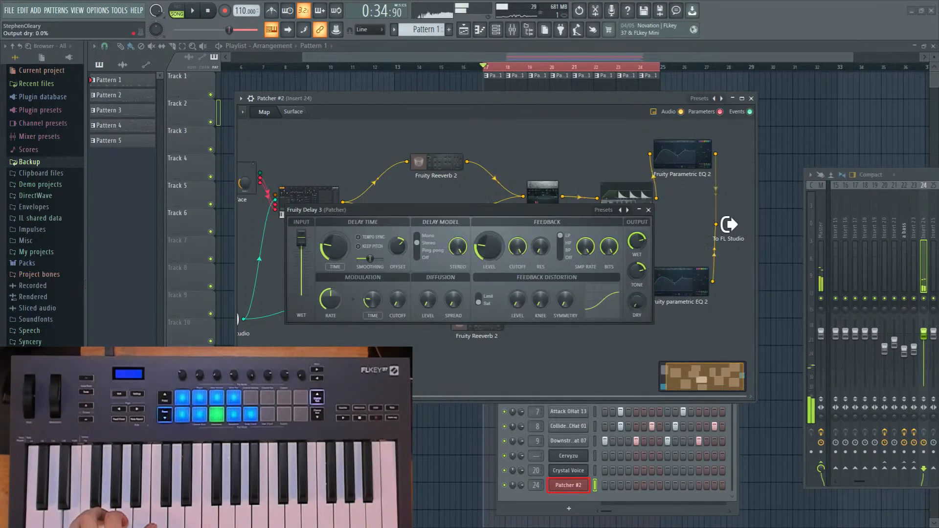
click(648, 210)
double_click(424, 214)
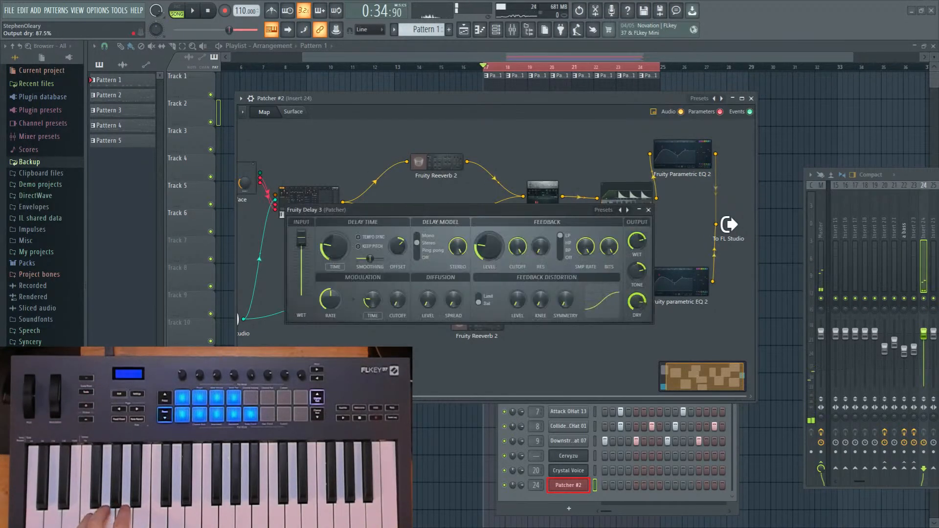
click(649, 210)
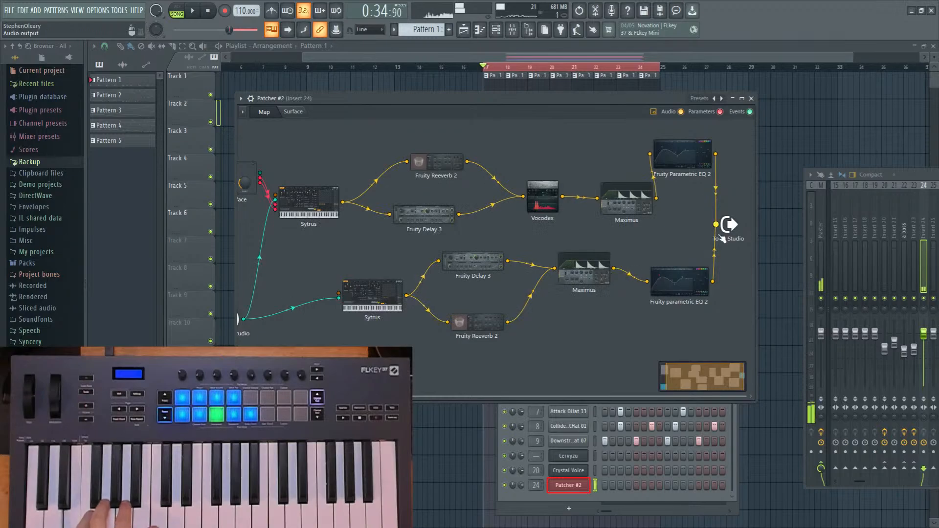
Set the lower delay's output tone to about 11.9%, reduce its offset and modulation rate, and reposition the lower equalizer.
double_click(483, 260)
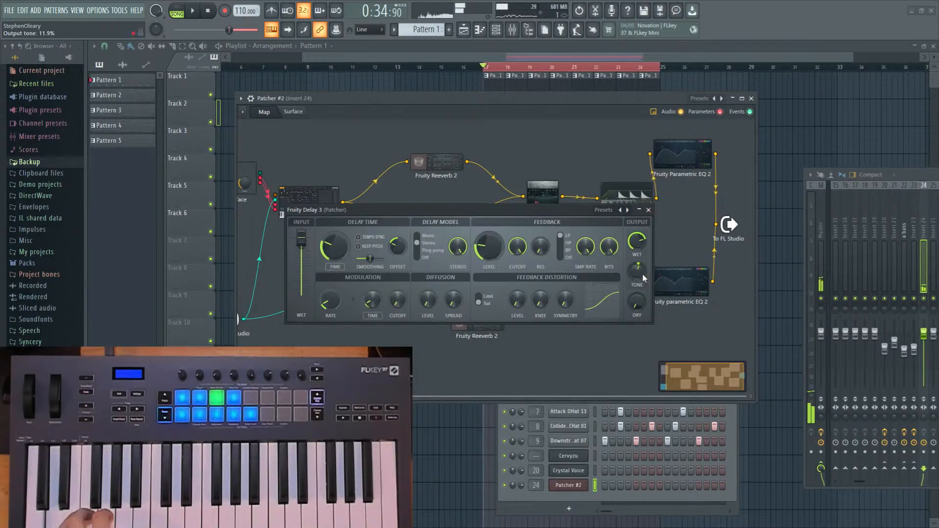
click(649, 210)
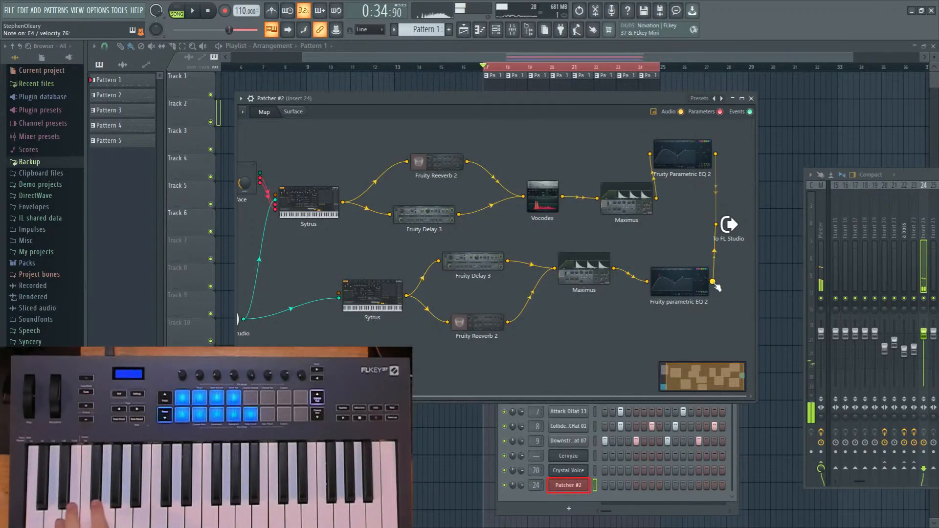
mouse_move(690, 271)
mouse_down()
mouse_move(673, 269)
mouse_move(678, 262)
mouse_up()
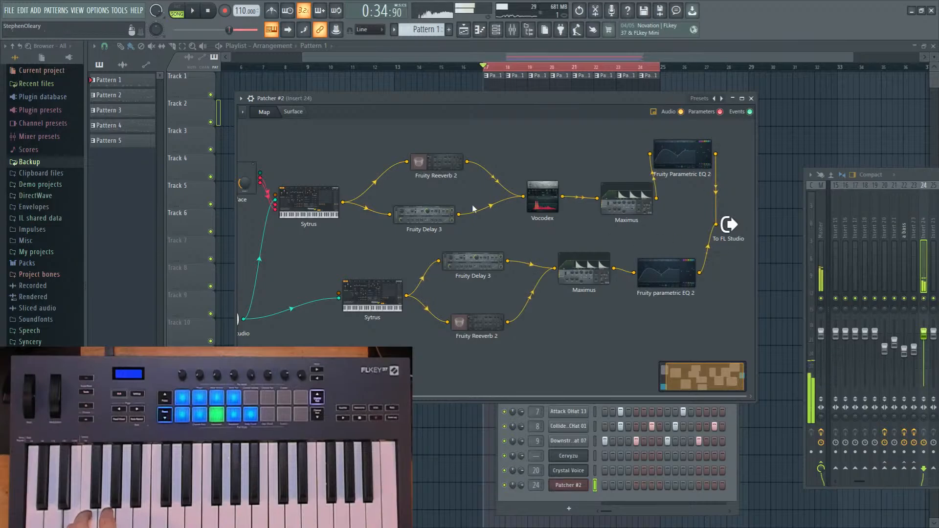
Straighten Vocodex's band distribution curve, adjust its bandwidth and formant shift, and close it.
scroll(524, 194, down, 1)
double_click(552, 201)
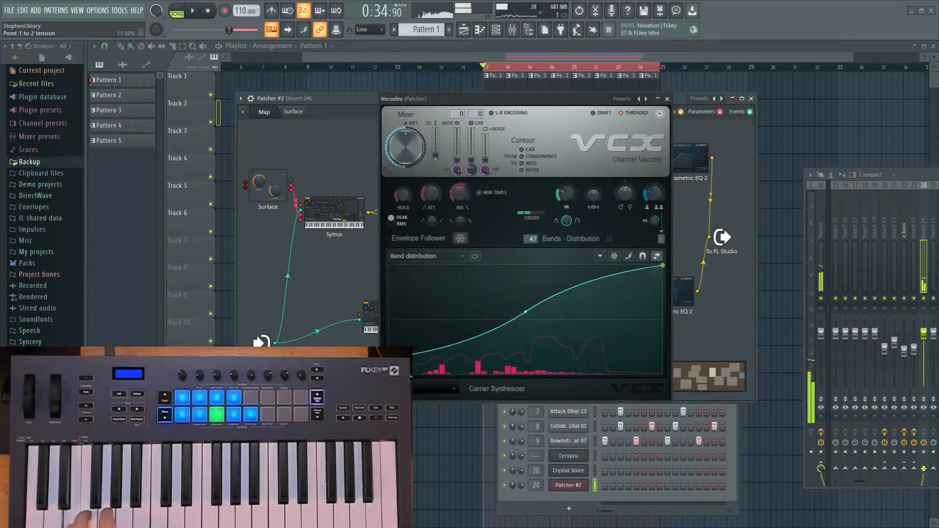
drag(526, 312, 526, 332)
drag(566, 195, 566, 182)
drag(625, 194, 625, 183)
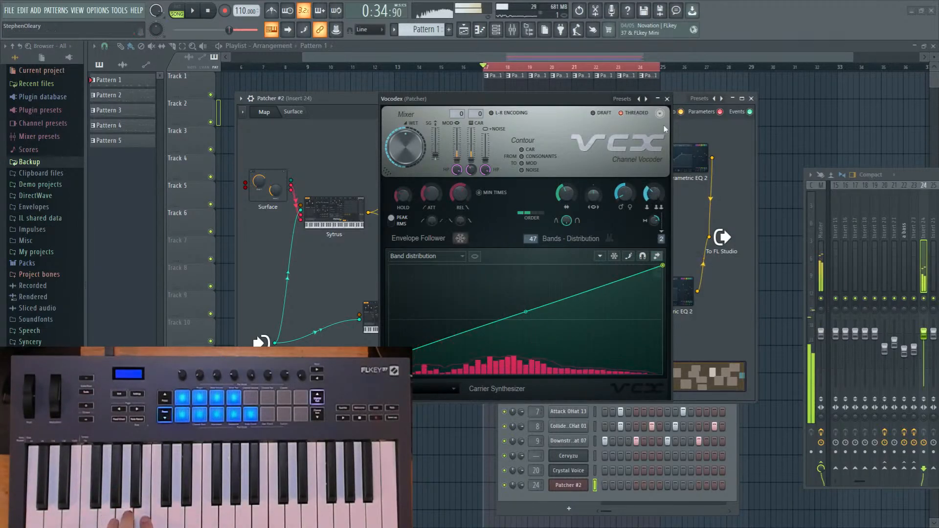
click(666, 99)
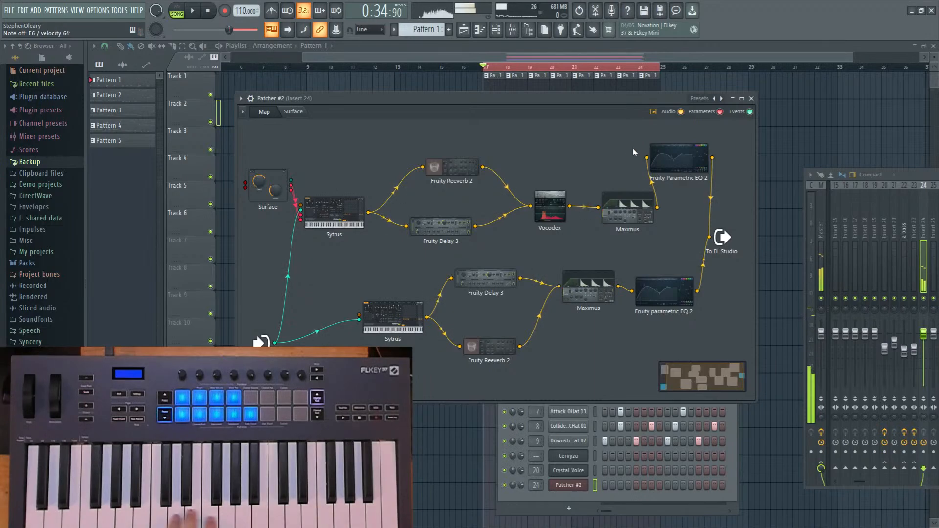
Rearrange the Patcher map so the lower equalizer and the output node are more clearly spaced.
drag(666, 290, 663, 268)
drag(467, 96, 523, 72)
drag(712, 244, 716, 242)
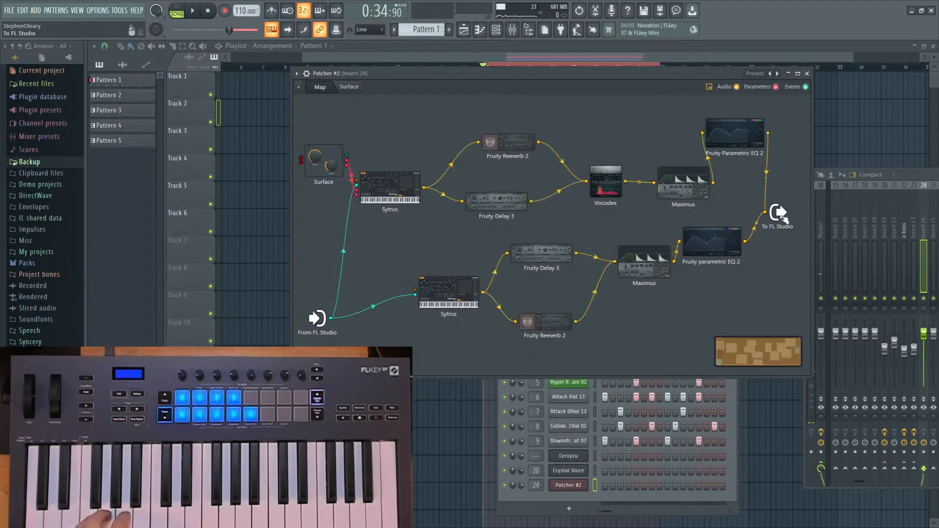
drag(785, 217, 792, 219)
drag(716, 241, 725, 236)
In the lower equalizer, move the band 1 high-pass down to about 42 Hz, flatten the band 4 cut, and close it.
double_click(725, 236)
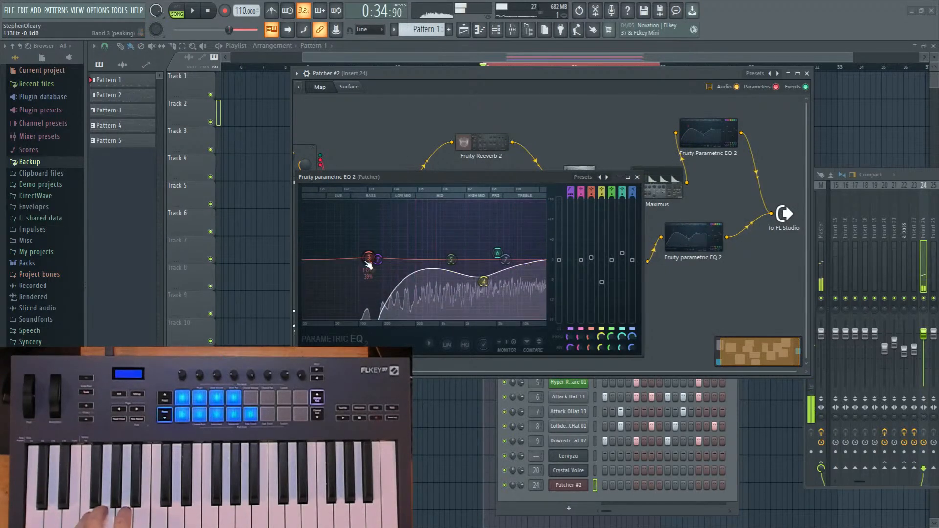
drag(378, 260, 344, 260)
drag(484, 282, 448, 260)
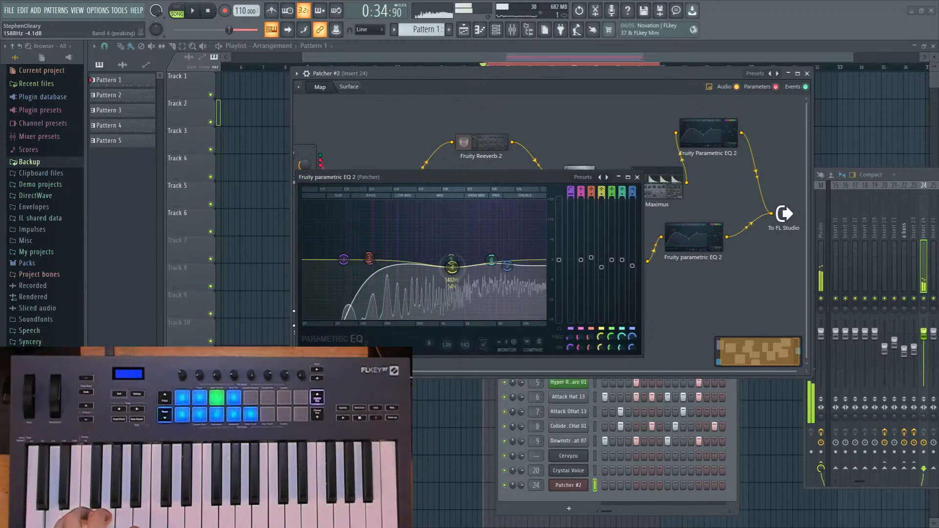
drag(344, 259, 329, 260)
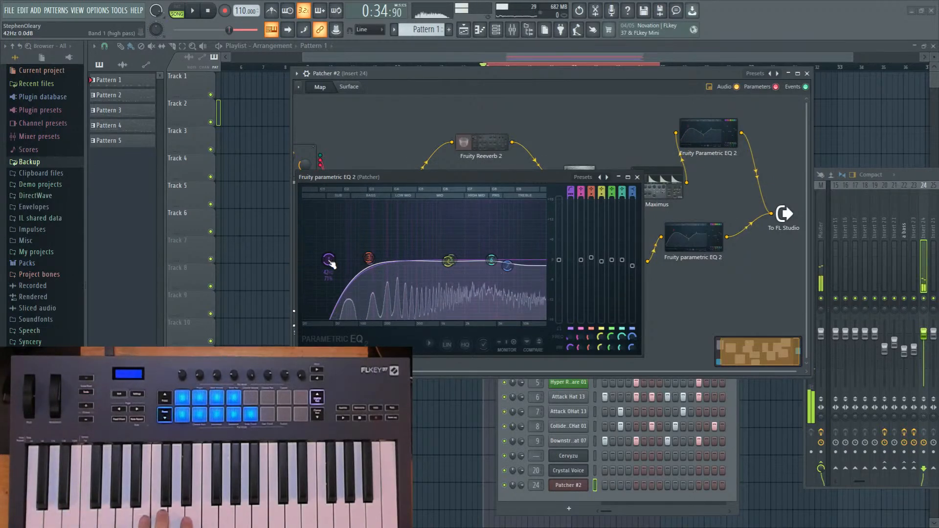
click(637, 177)
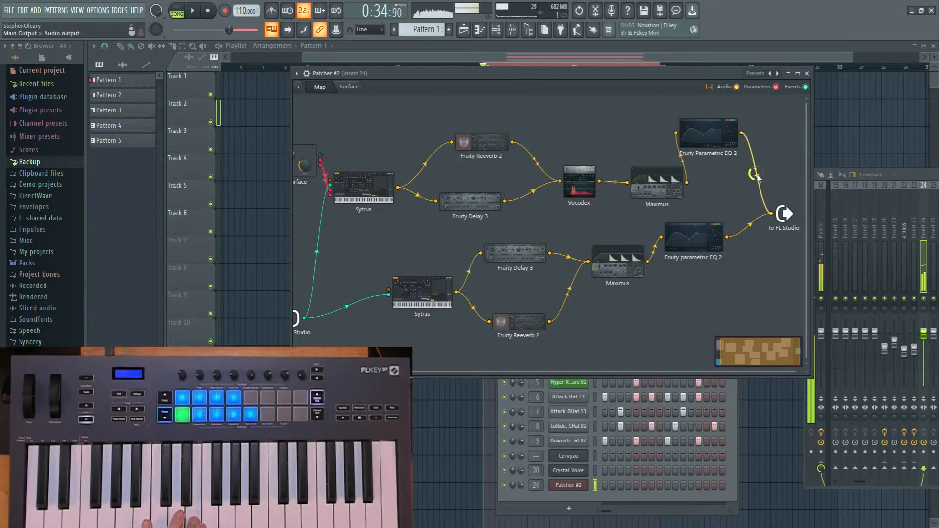
Enlarge the Patcher window and clone the lower Sytrus, with the copy placed beneath it.
drag(502, 74, 547, 40)
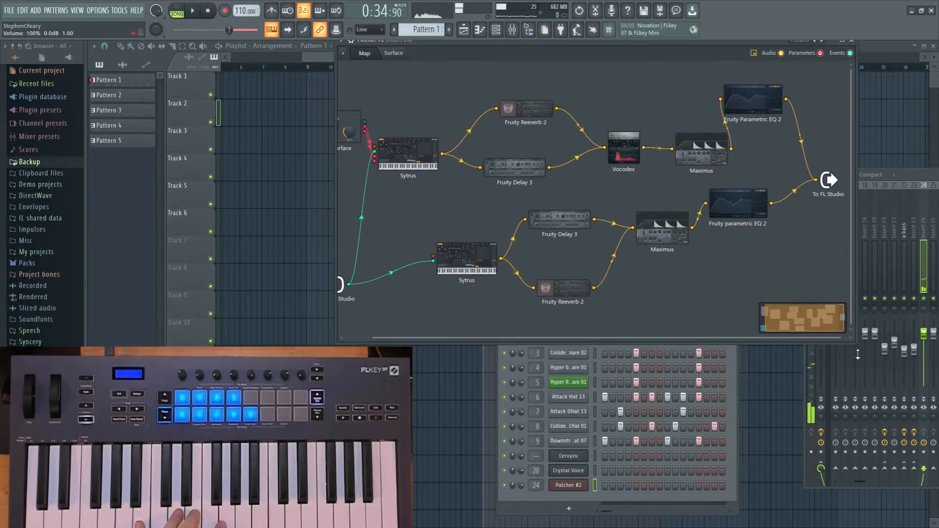
drag(859, 352, 876, 420)
right_click(481, 271)
click(489, 275)
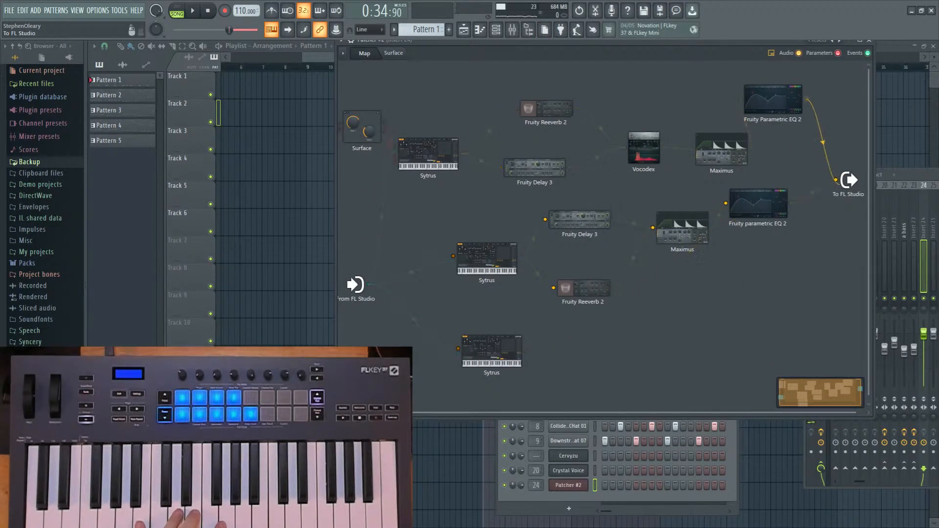
Add a Frequency Shifter to the Patcher map below the second chain, keeping the upper equalizer connected to the output.
right_click(849, 179)
click(760, 129)
drag(806, 100, 836, 180)
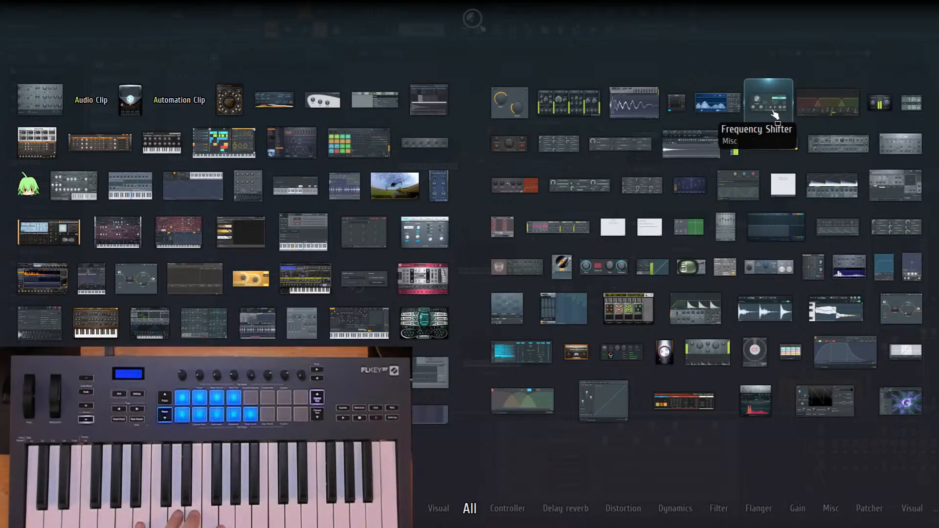
click(774, 105)
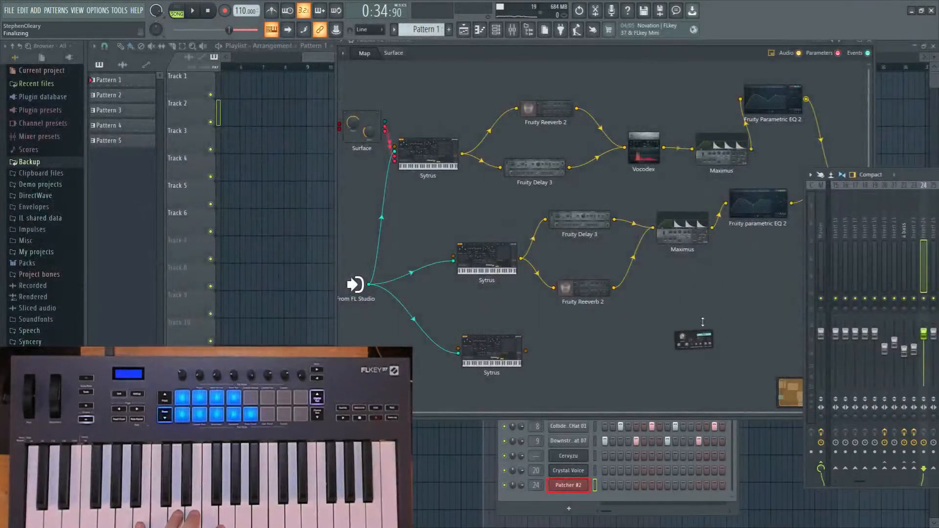
drag(709, 45, 677, 46)
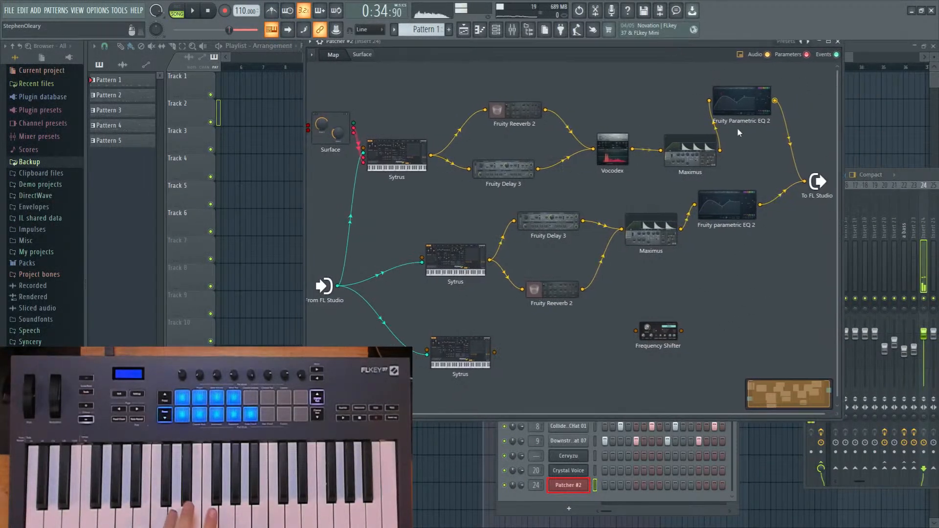
drag(820, 182, 834, 183)
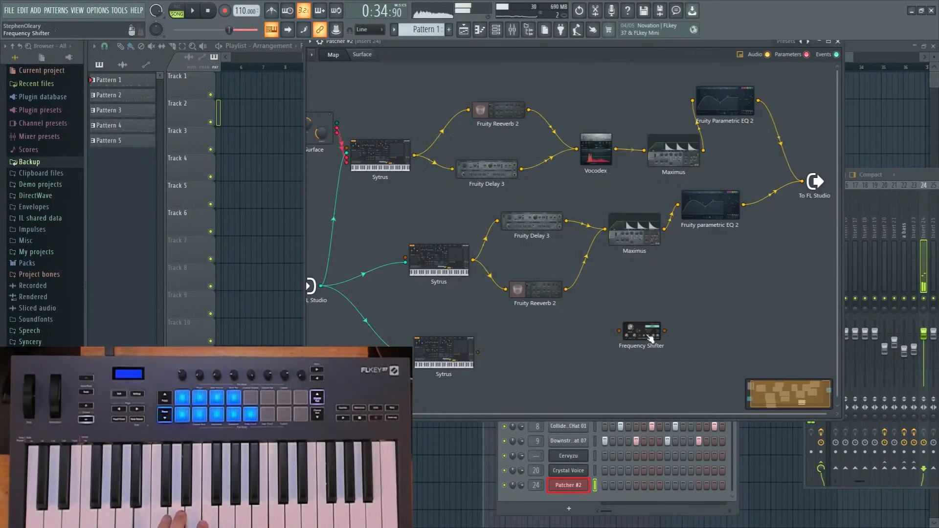
Move the Frequency Shifter near the output and route both equalizers through it to the output.
drag(651, 337, 792, 278)
drag(743, 204, 760, 270)
drag(802, 182, 760, 271)
drag(805, 271, 802, 182)
Switch the Frequency Shifter to Ring Mod and enable an additional audio input on it for sidechaining.
click(794, 267)
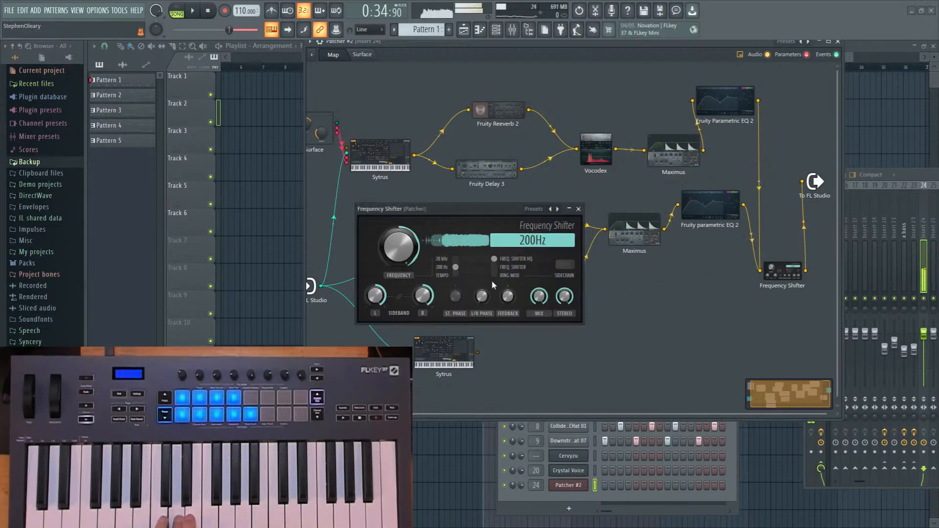
click(499, 277)
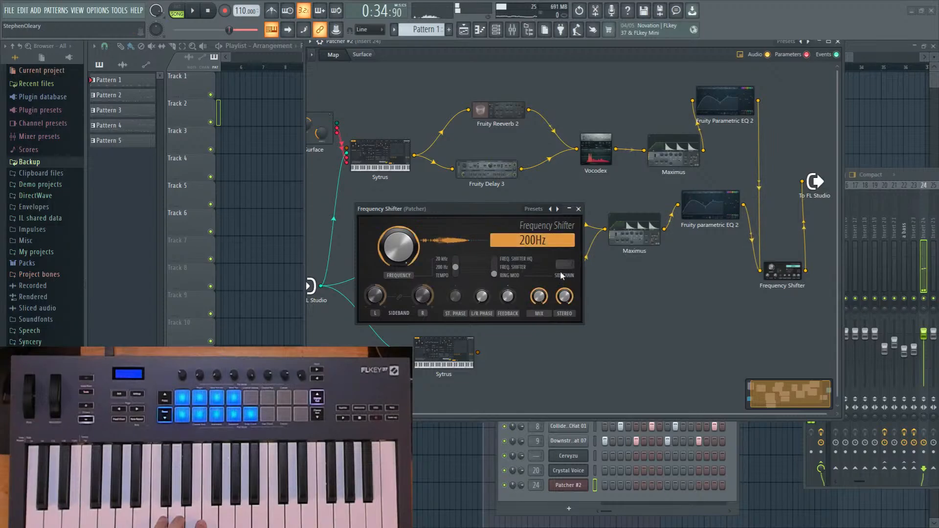
right_click(760, 273)
right_click(781, 272)
mouse_move(821, 321)
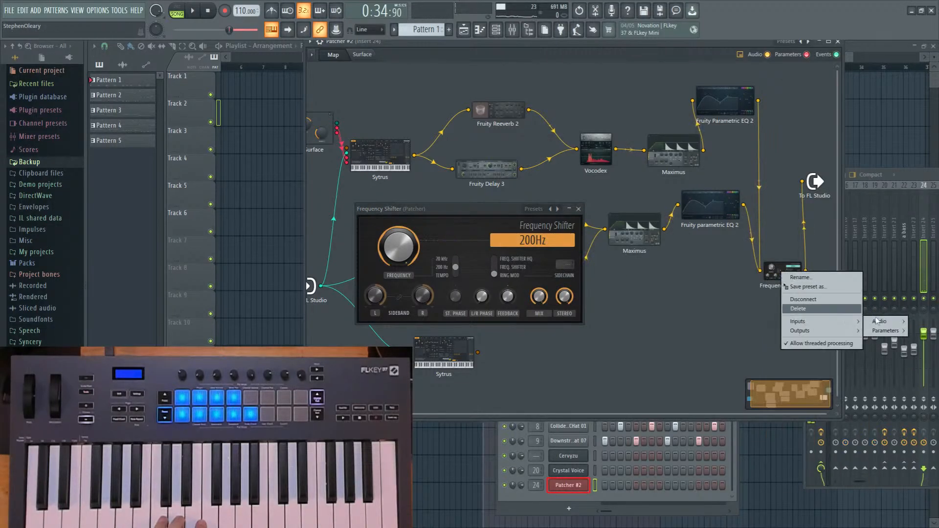
mouse_move(880, 326)
click(838, 349)
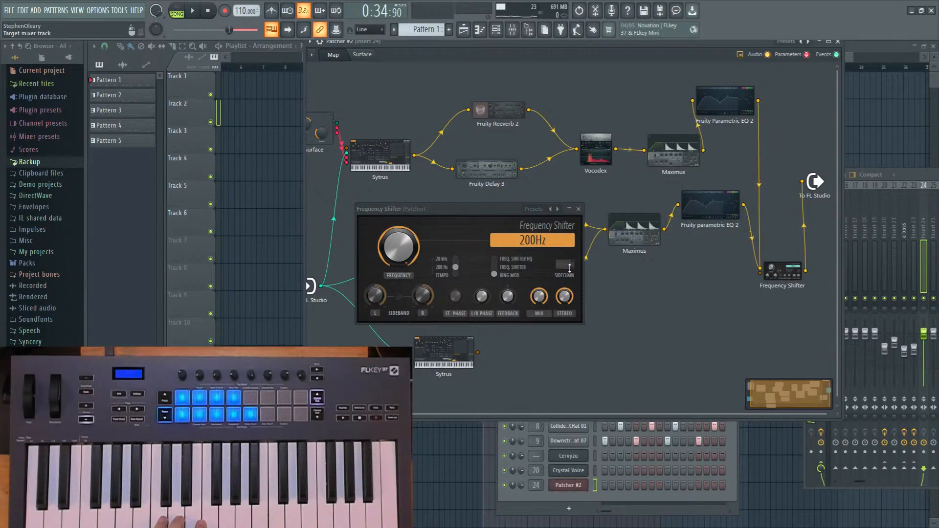
Connect the third Sytrus to the Frequency Shifter's added input and set the shifter's sidechain to 1.
click(578, 210)
drag(477, 352, 760, 273)
click(786, 276)
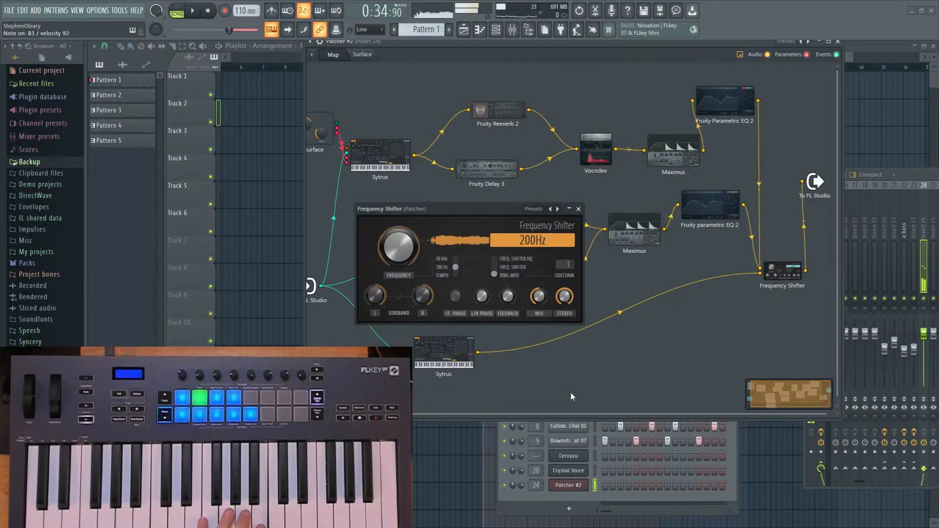
Set the third Sytrus's master pitch to +16 semitones and the Frequency Shifter's mix to 52% dry.
click(463, 357)
click(462, 358)
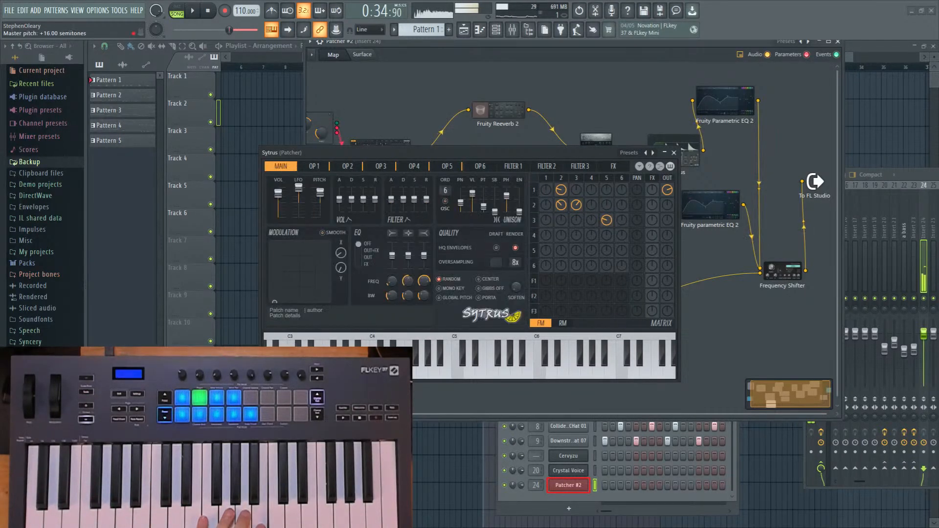
click(788, 277)
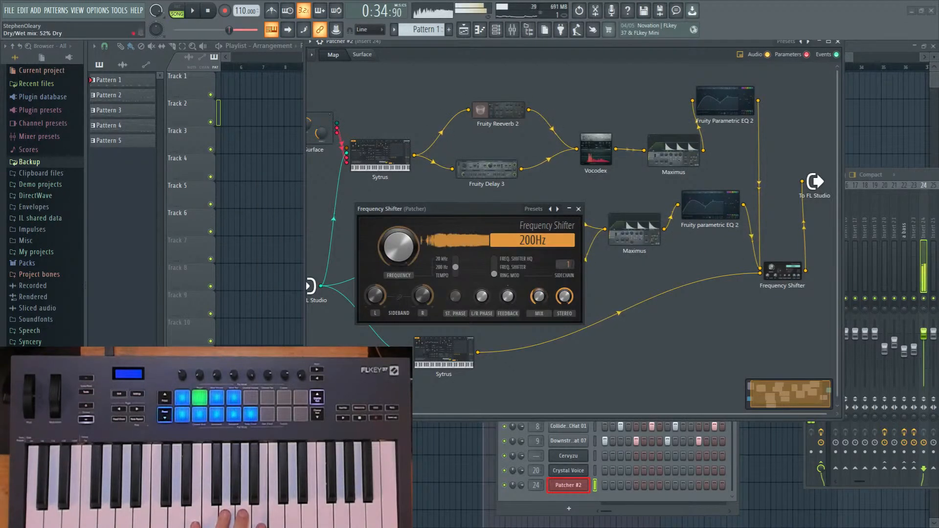
Set the third Sytrus's unison order to 9 and return its master pitch to the centre.
right_click(774, 275)
click(750, 280)
click(476, 343)
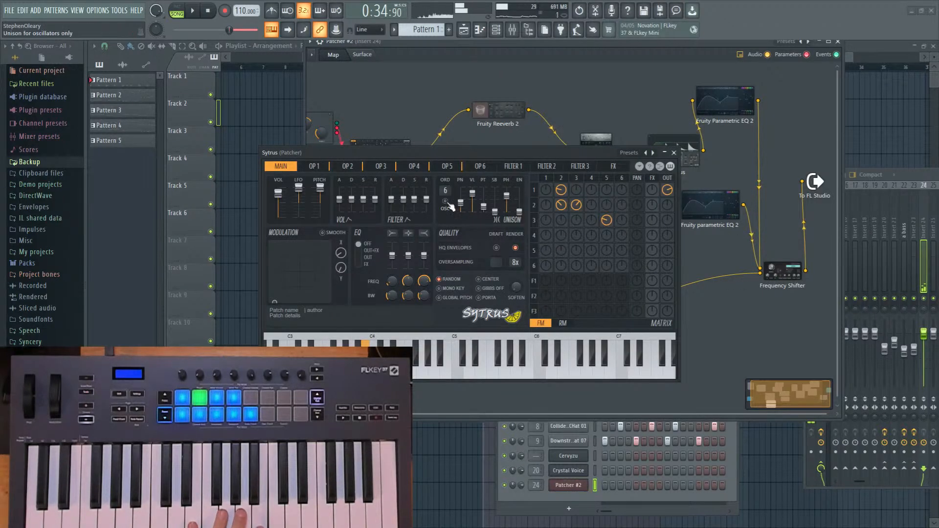
drag(446, 192, 461, 194)
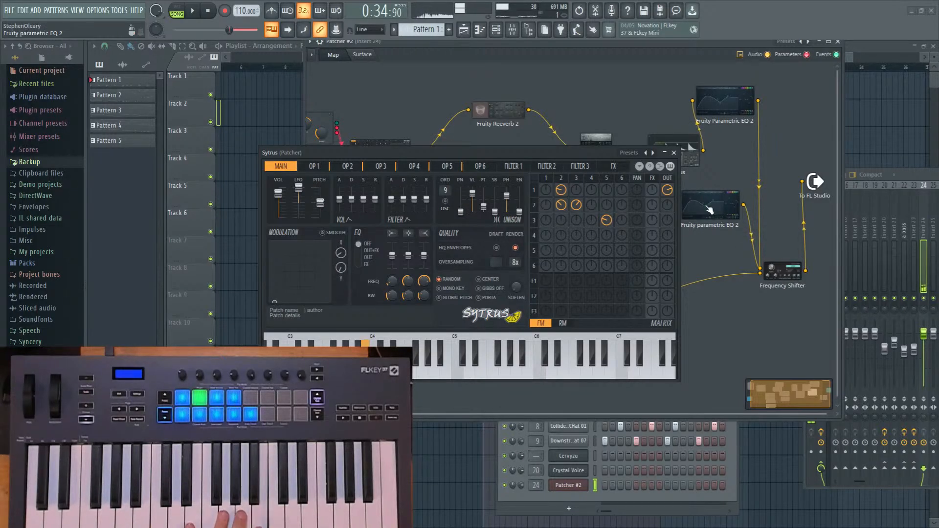
Try the Frequency Shifter's mix at 54% dry and delete the shifter from the patch.
click(790, 277)
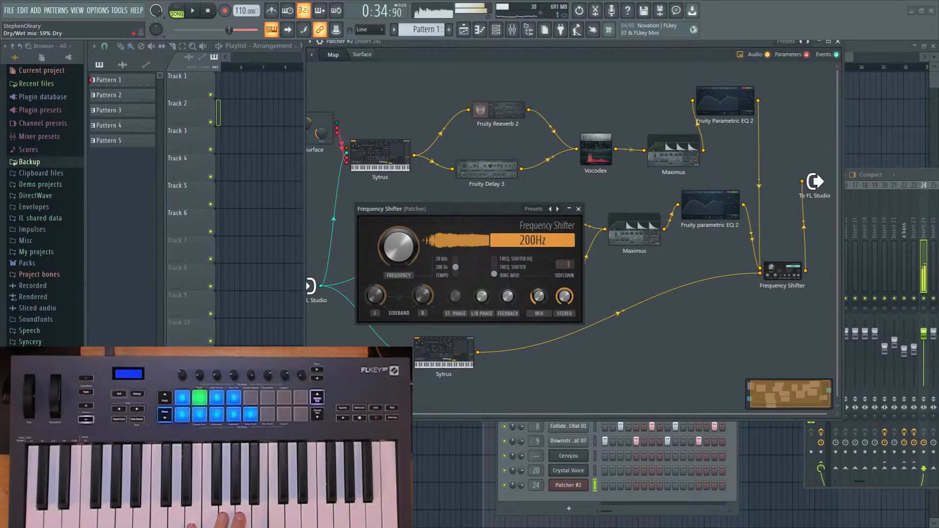
drag(538, 292, 538, 289)
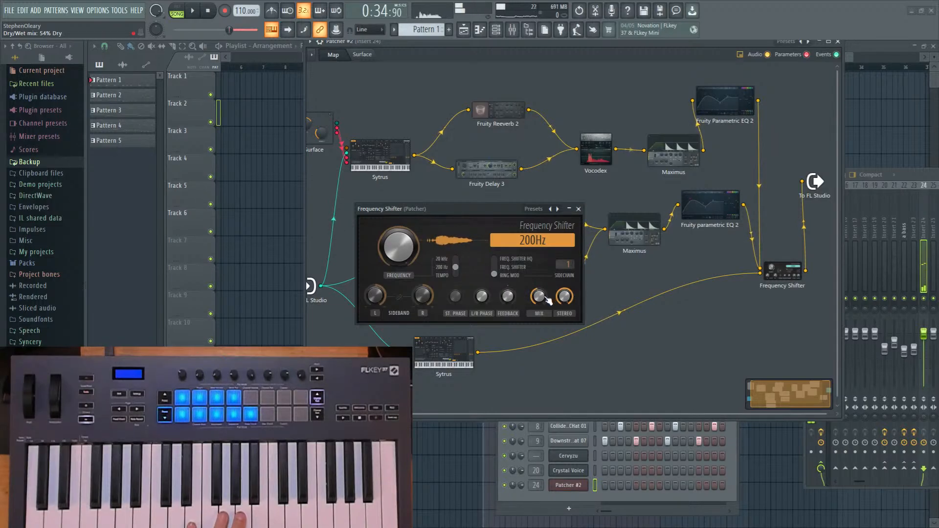
right_click(770, 269)
click(791, 309)
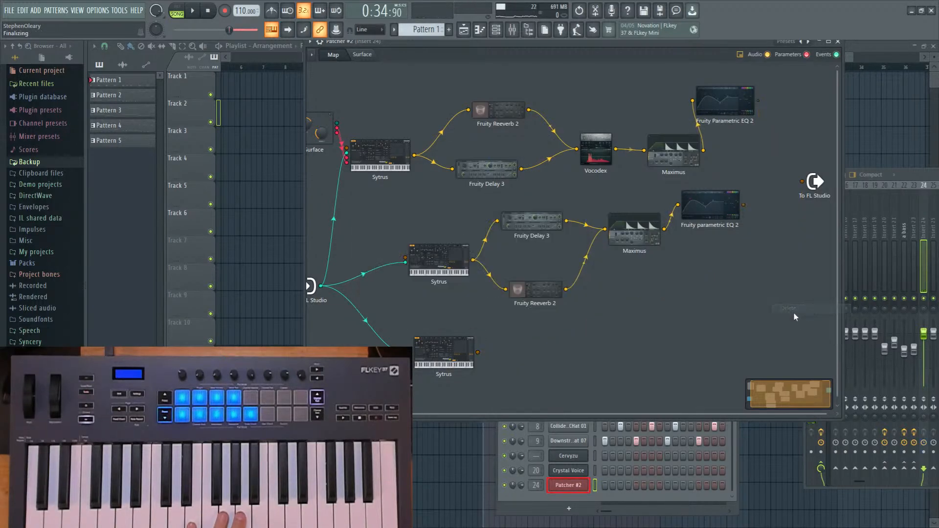
right_click(468, 348)
click(457, 334)
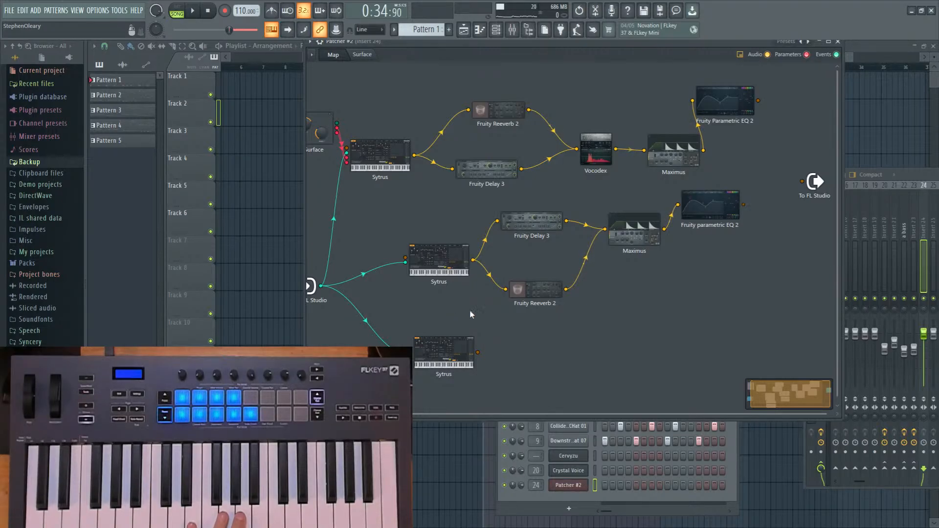
Add a new Frequency Shifter to the patch and widen the Patcher window to make room before the output.
key(F8)
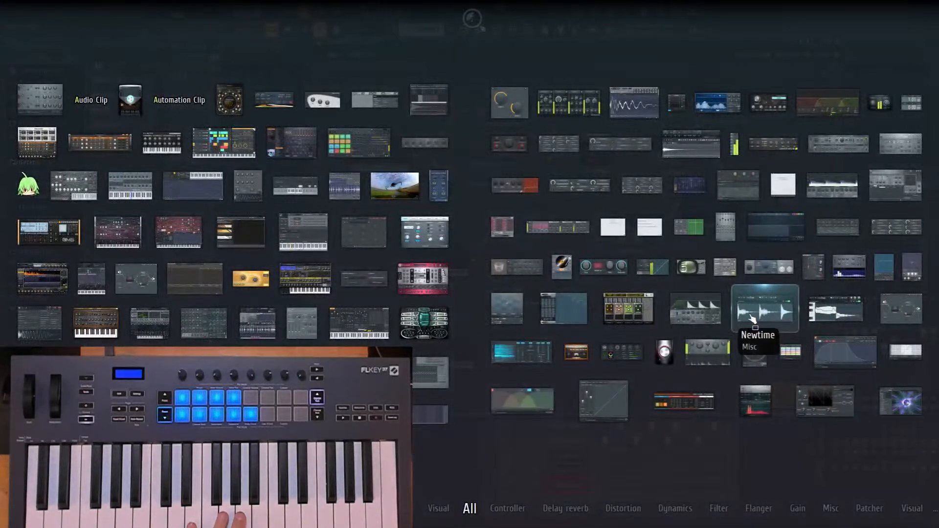
drag(757, 108, 773, 137)
drag(636, 49, 569, 55)
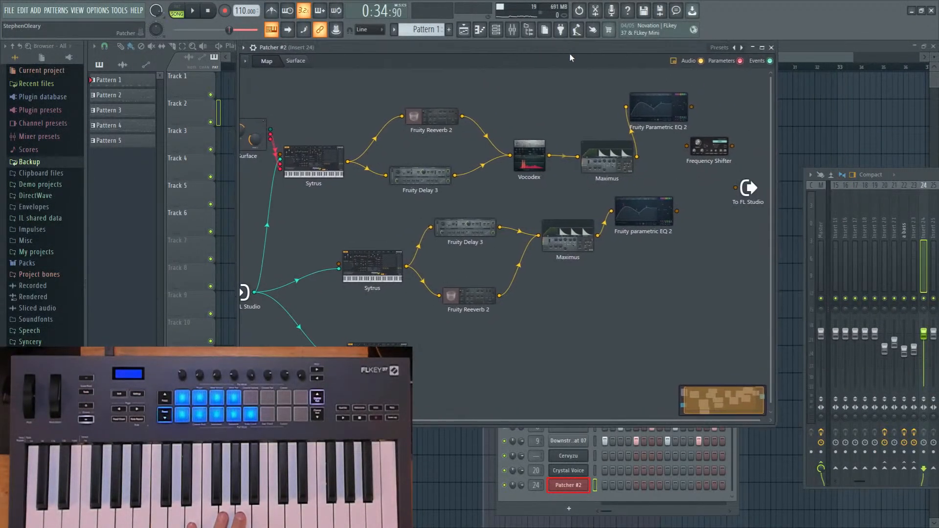
drag(776, 187, 846, 186)
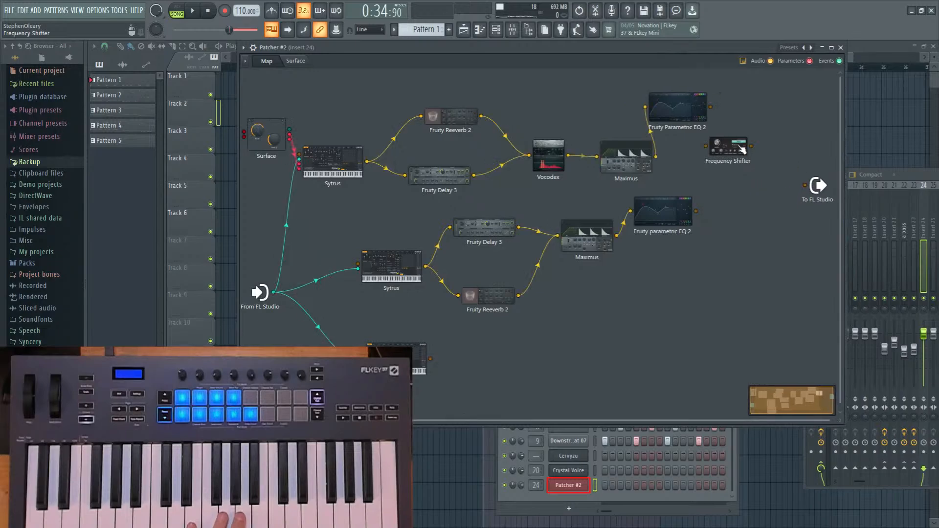
Create two more Frequency Shifters and arrange the three in a column, one at the end of each Sytrus chain.
drag(728, 146, 757, 325)
right_click(767, 148)
right_click(767, 254)
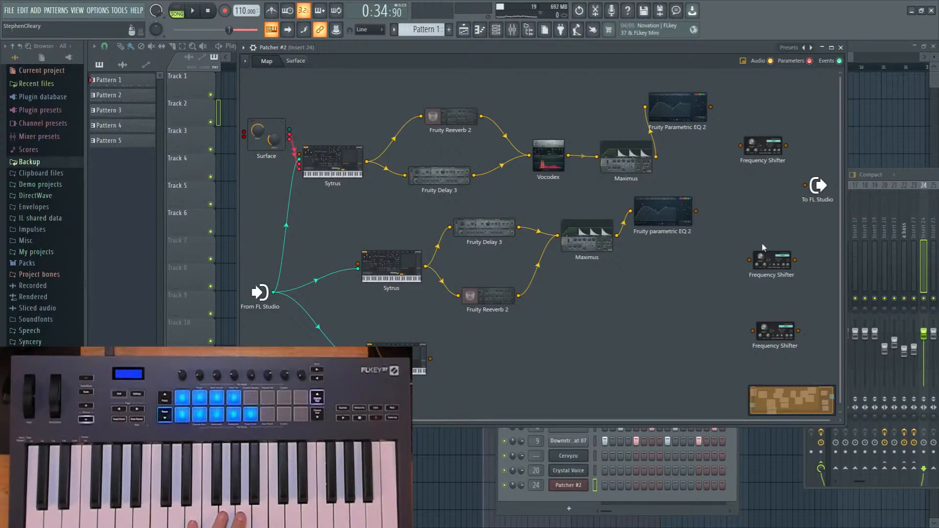
drag(777, 327, 748, 309)
drag(769, 259, 748, 220)
drag(749, 140, 748, 122)
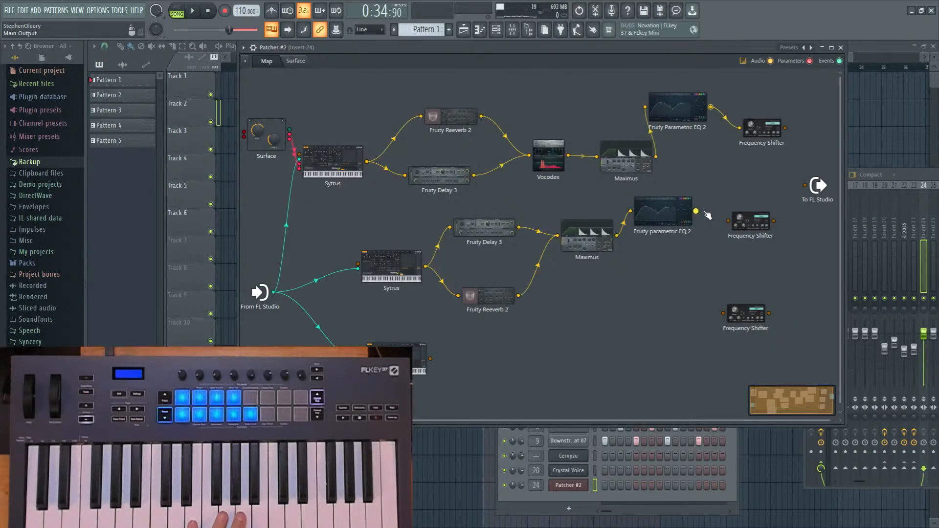
Connect both equalizers and the third Sytrus to their own Frequency Shifters and route all three shifters to the output.
drag(430, 358, 723, 313)
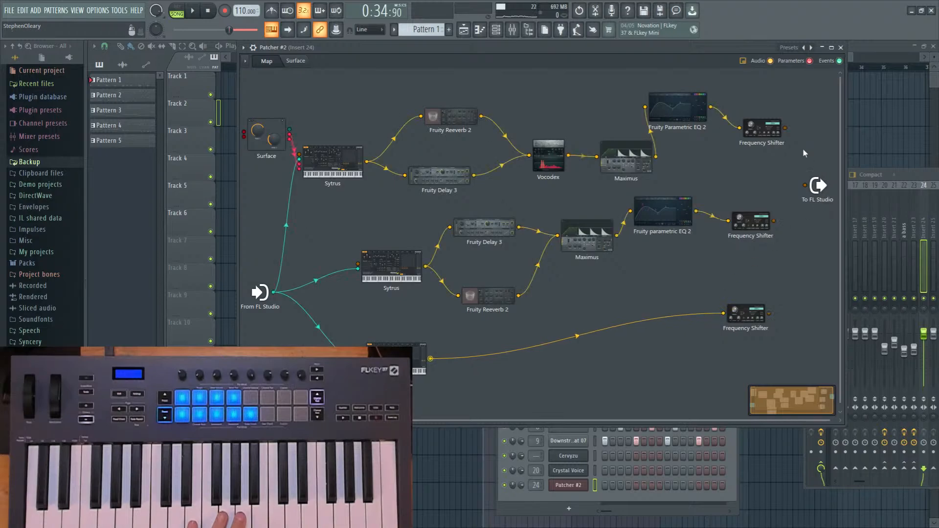
drag(785, 128, 805, 186)
drag(773, 221, 805, 186)
drag(769, 313, 805, 186)
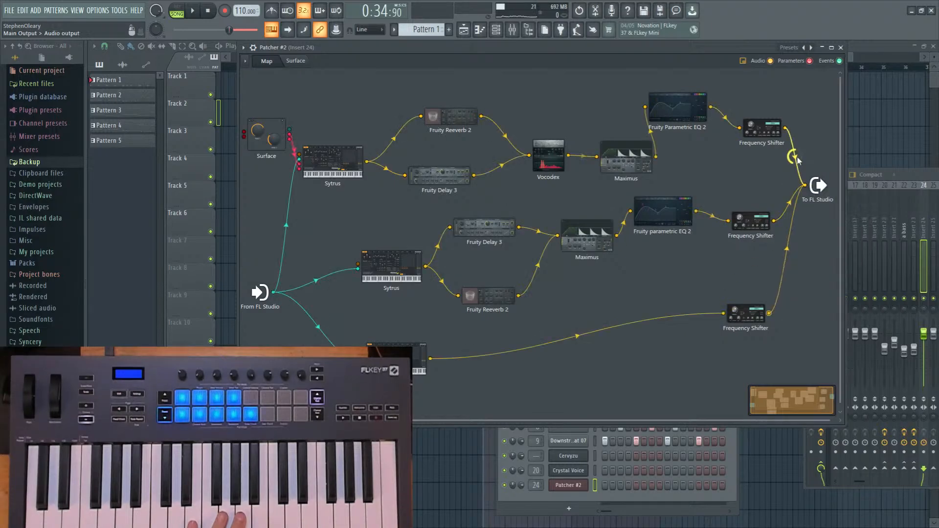
Set the third Sytrus's operator 2 frequency ratio to 2.0000 and round operator 3's ratio to a whole number.
click(401, 350)
drag(410, 155, 475, 109)
click(627, 131)
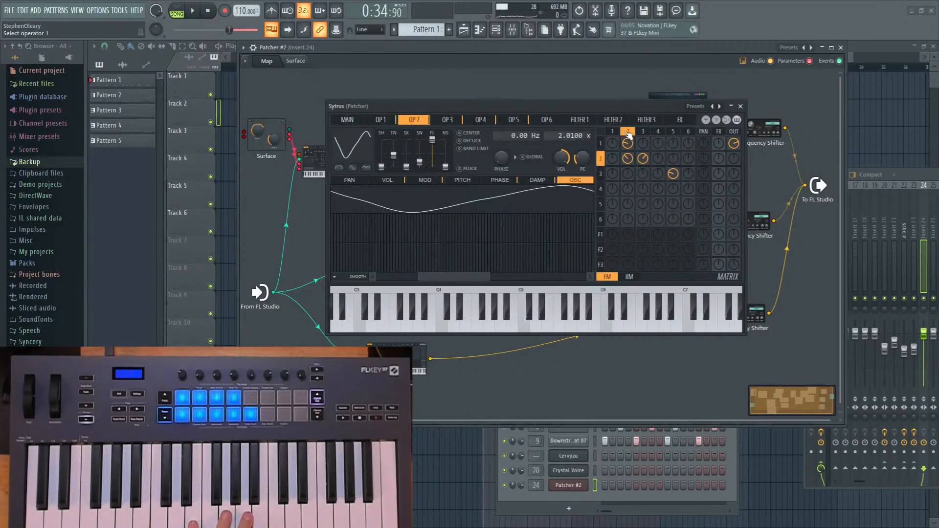
click(643, 131)
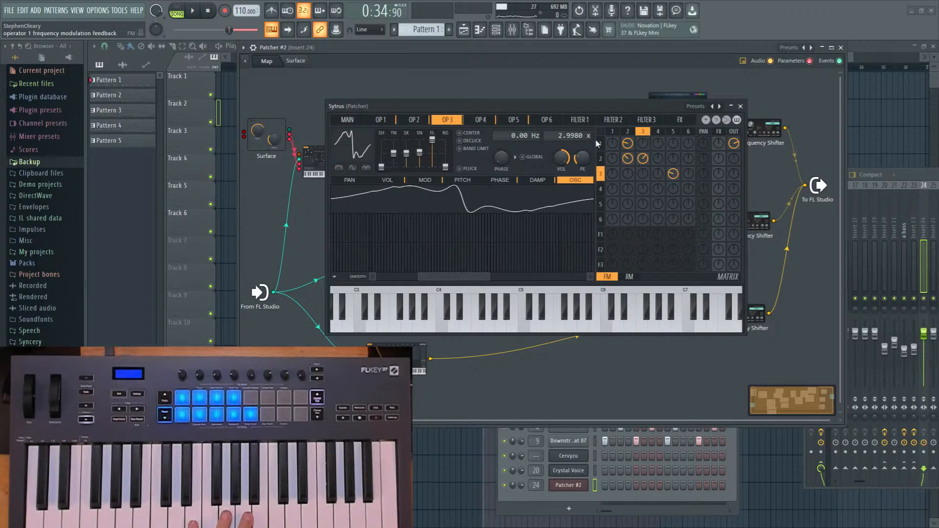
click(657, 132)
click(627, 131)
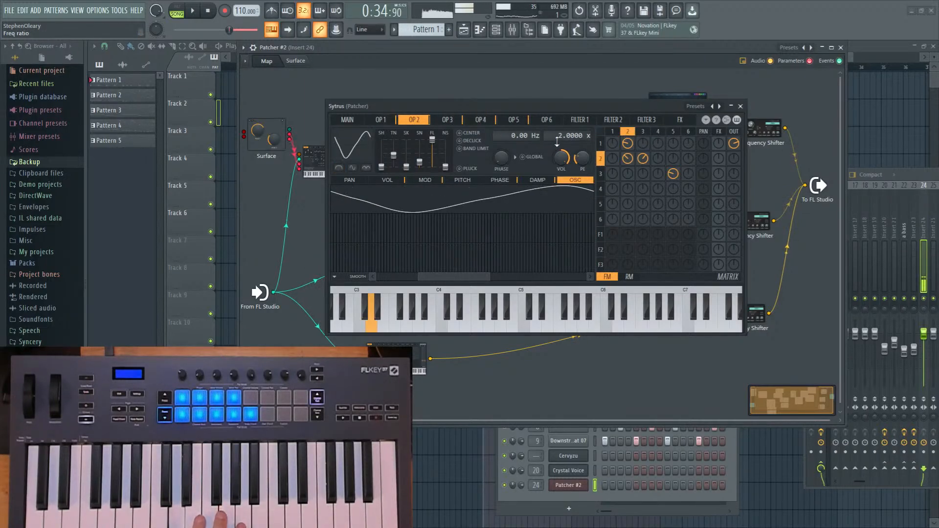
click(644, 132)
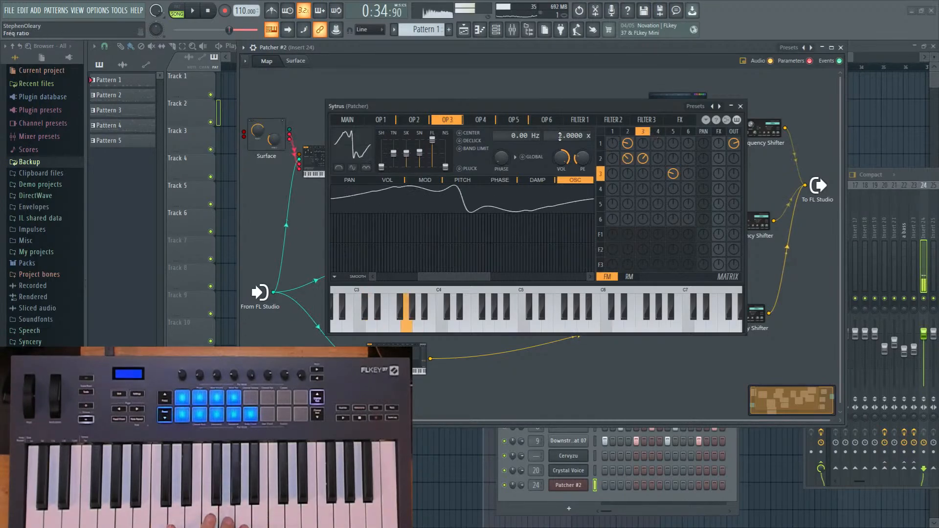
Set the third Sytrus's operator 5 frequency ratio to 2.0000 and its unison pitch to 18%.
click(657, 131)
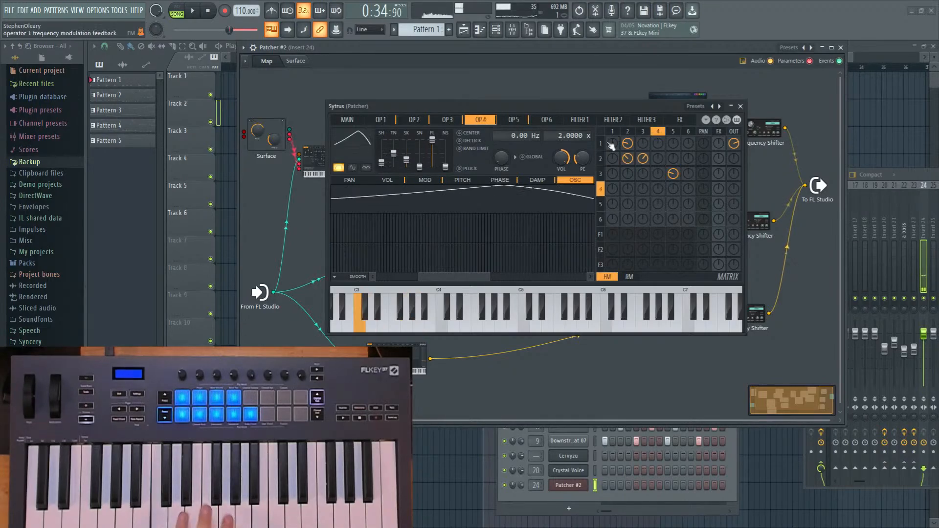
click(674, 132)
click(347, 119)
click(681, 137)
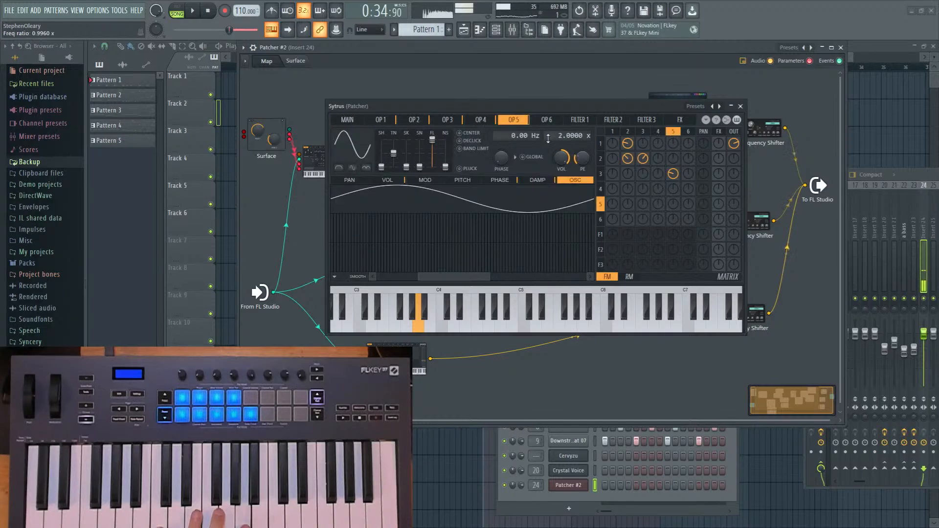
click(346, 121)
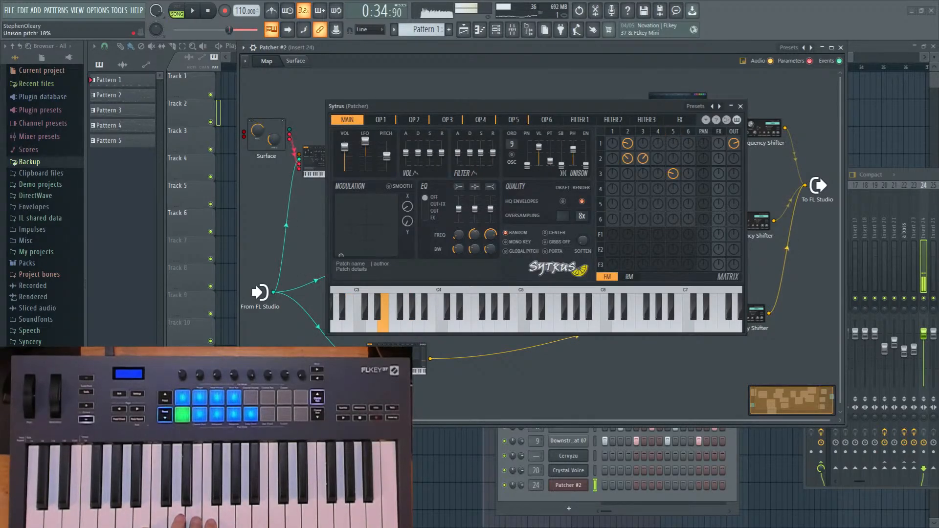
drag(511, 142, 510, 144)
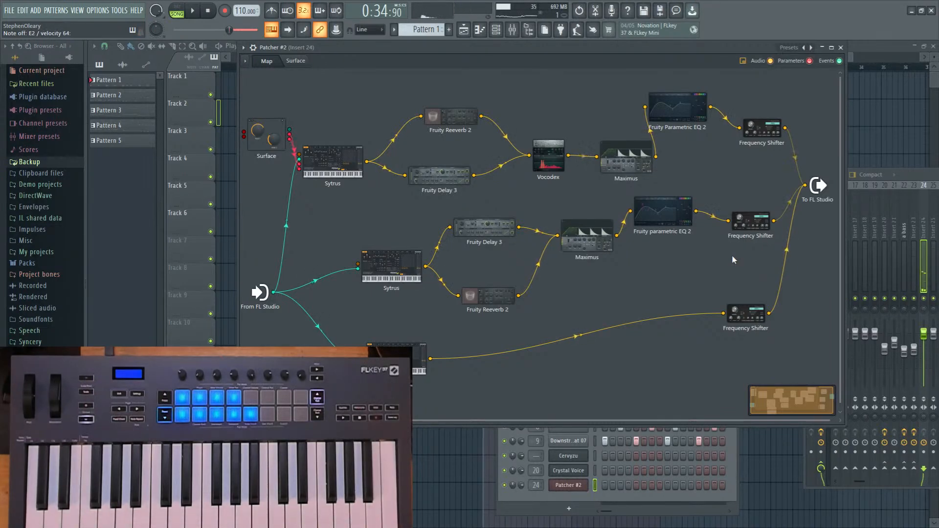
Set the third Sytrus's Frequency Shifter to 0.15 Hz and the second chain's shifter to 0.89 Hz.
double_click(752, 317)
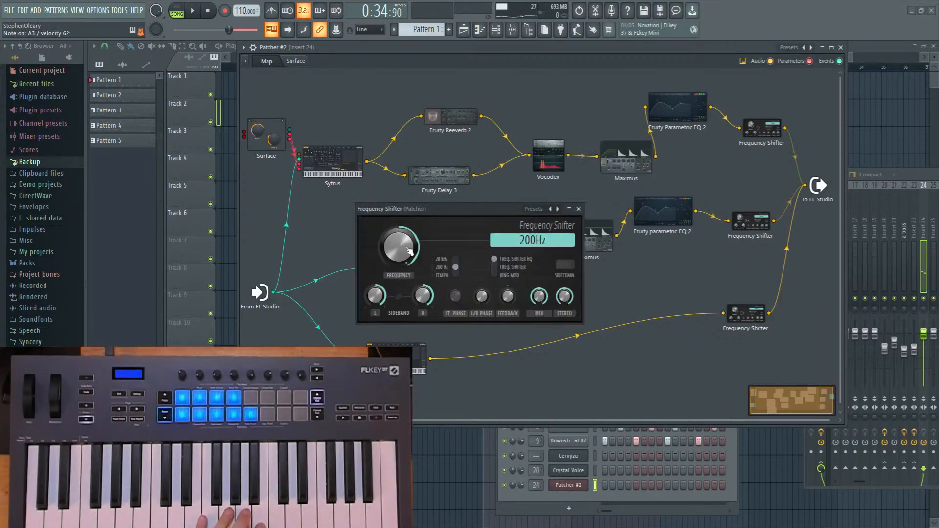
drag(410, 250, 409, 284)
drag(409, 251, 410, 247)
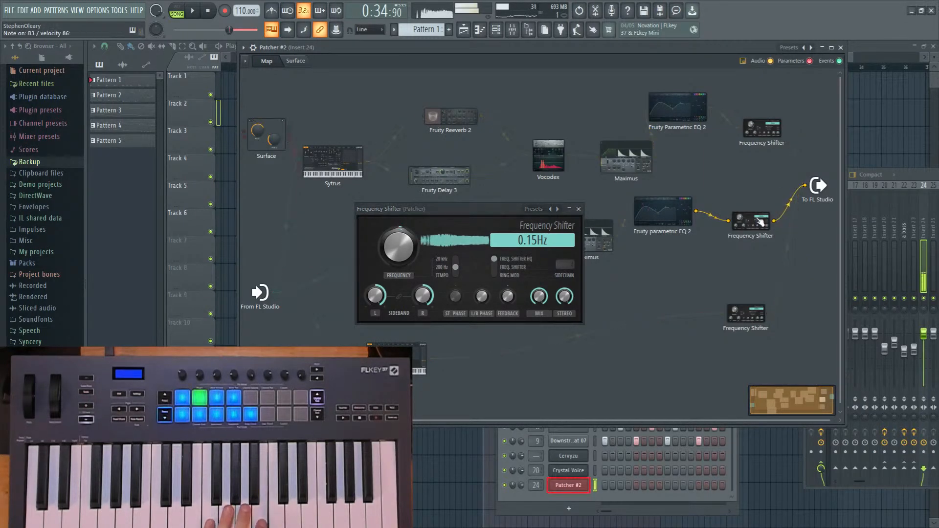
mouse_move(399, 246)
mouse_down()
mouse_move(399, 190)
mouse_move(399, 246)
mouse_move(415, 255)
mouse_up()
Set the first chain's Frequency Shifter to 2.09 Hz and adjust its level into the output.
drag(794, 157, 794, 132)
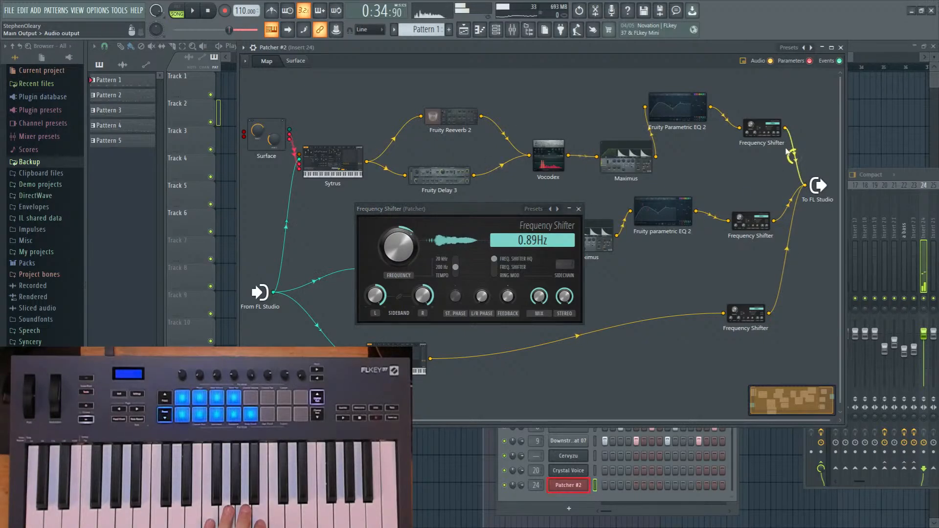
click(767, 136)
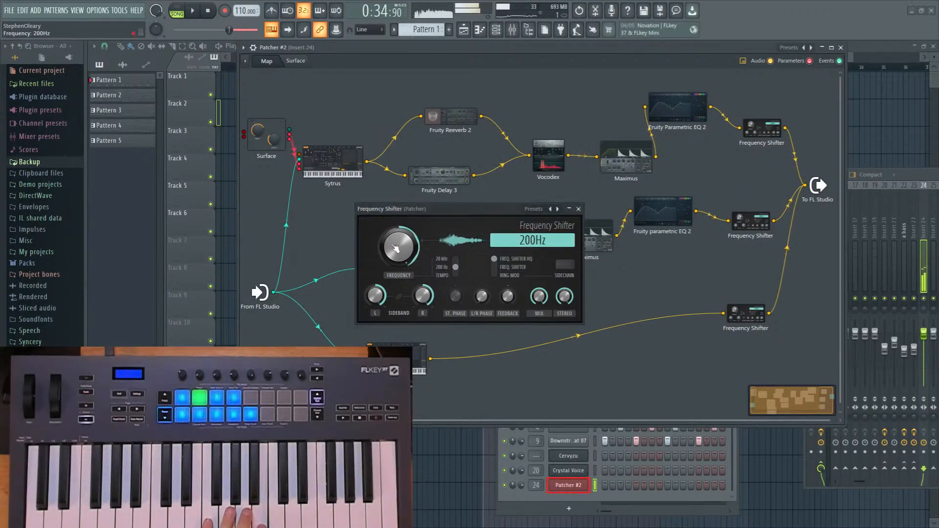
drag(396, 249, 396, 300)
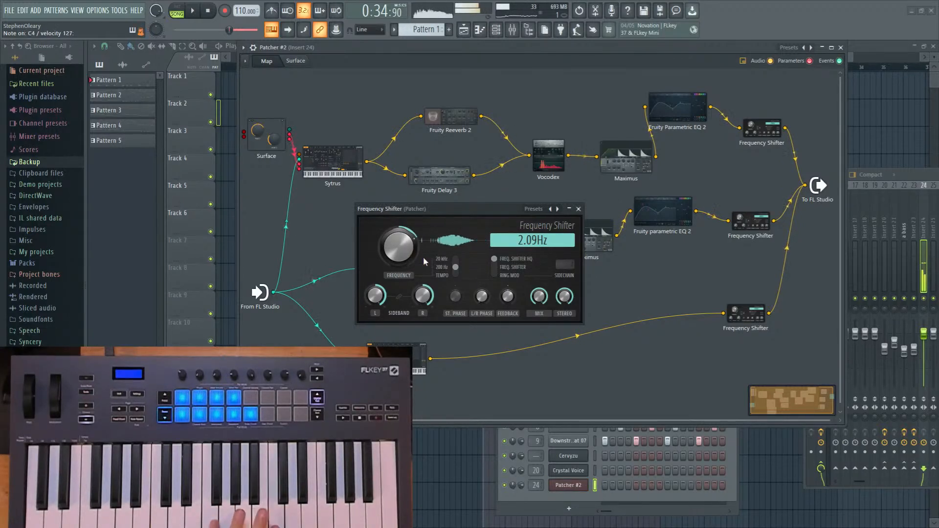
Fine-tune the first shifter's output cable level and move the second chain's Frequency Shifter up beside its equalizer.
click(794, 157)
drag(754, 222, 734, 197)
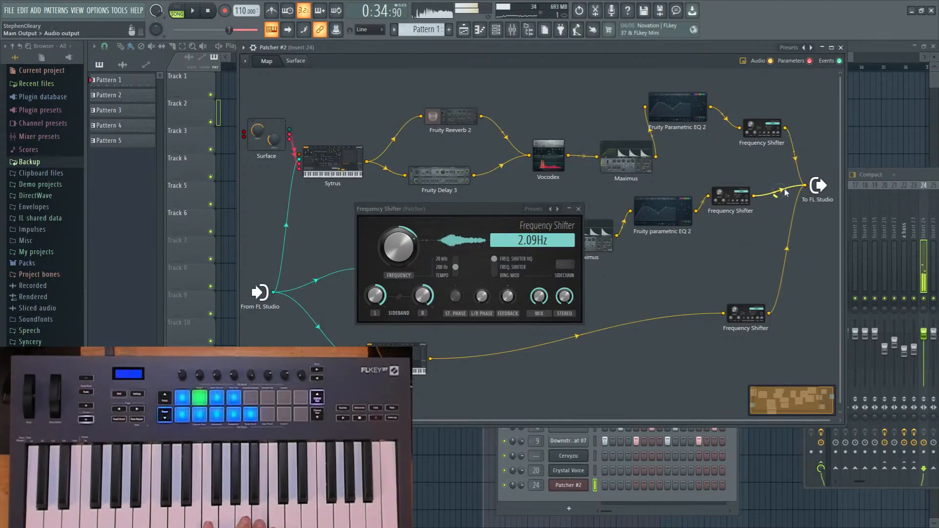
click(784, 250)
click(801, 254)
right_click(791, 276)
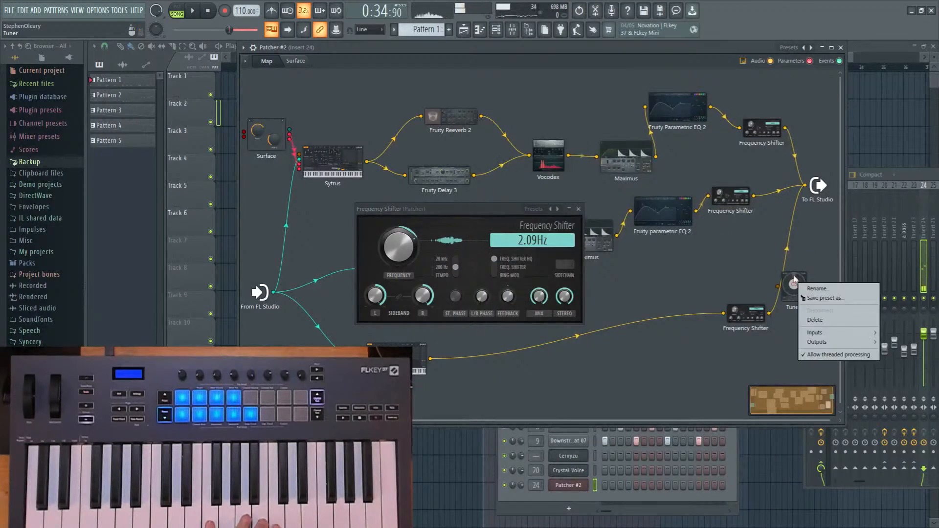
click(816, 320)
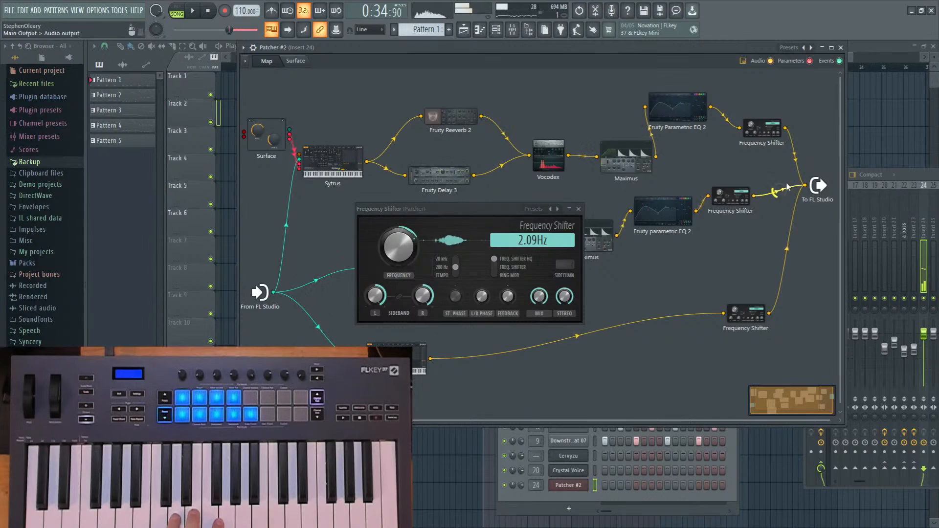
Review the settings of the Fruity Reeverb 2 and Fruity Delay 3 effects in the Sytrus chains.
click(434, 111)
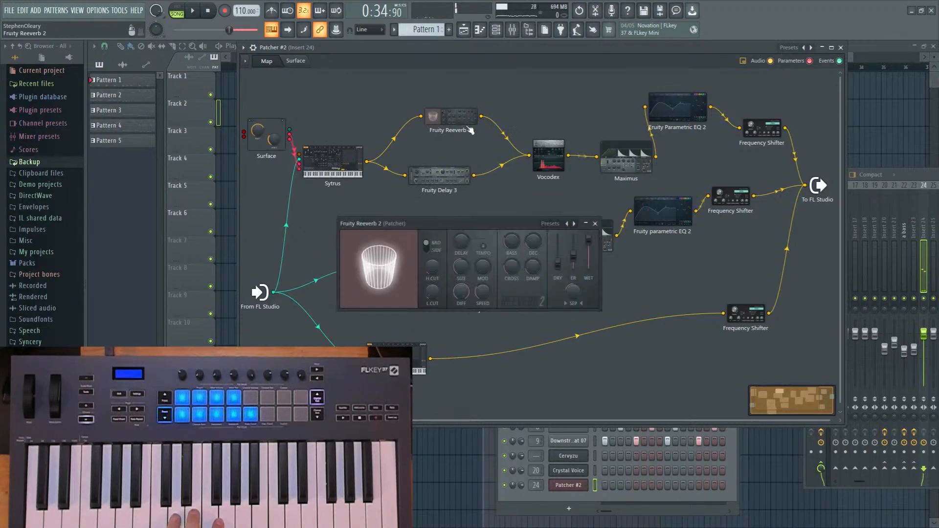
click(441, 180)
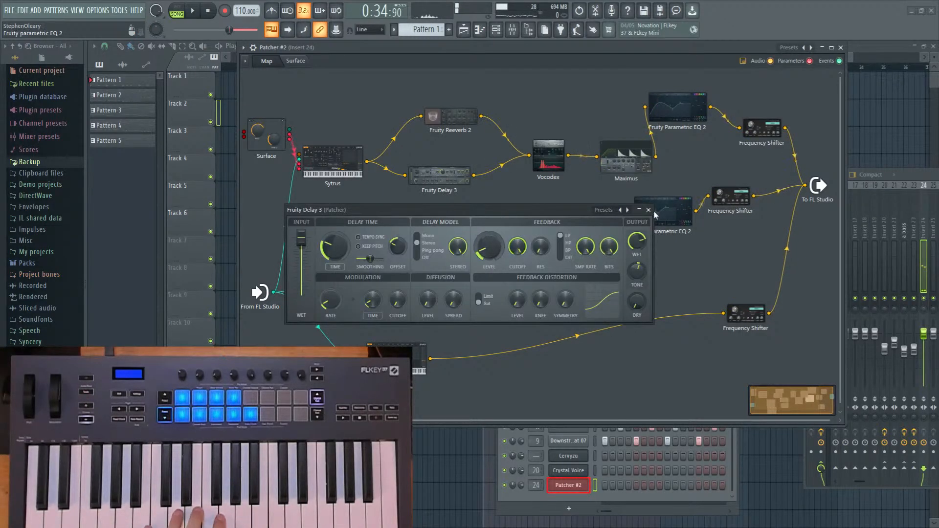
click(648, 210)
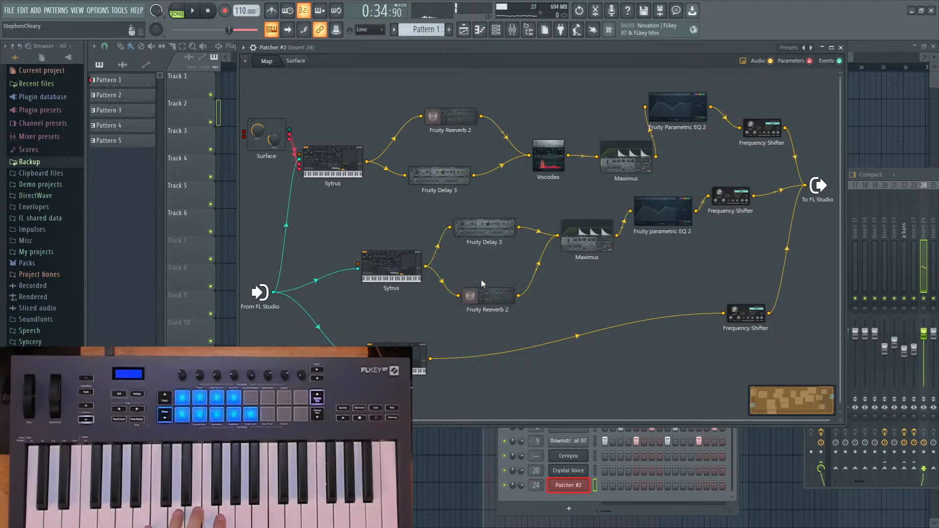
click(568, 244)
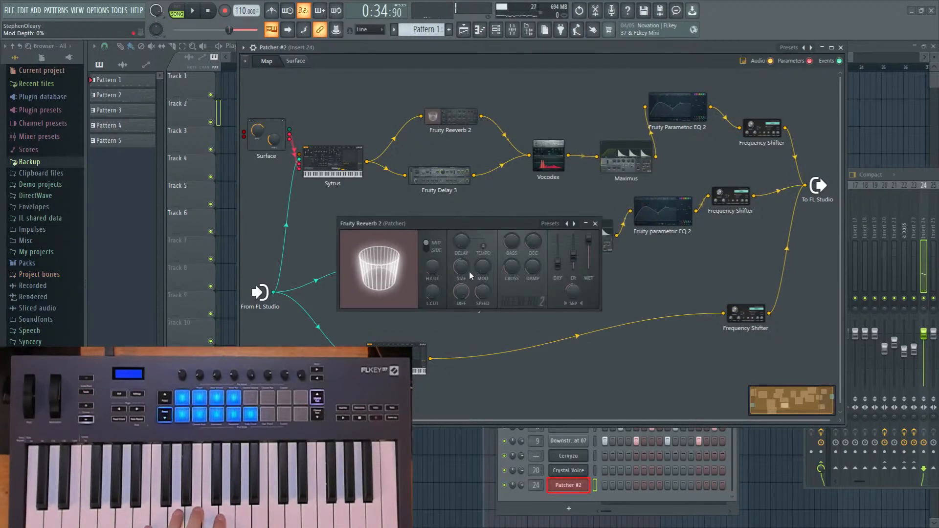
click(595, 224)
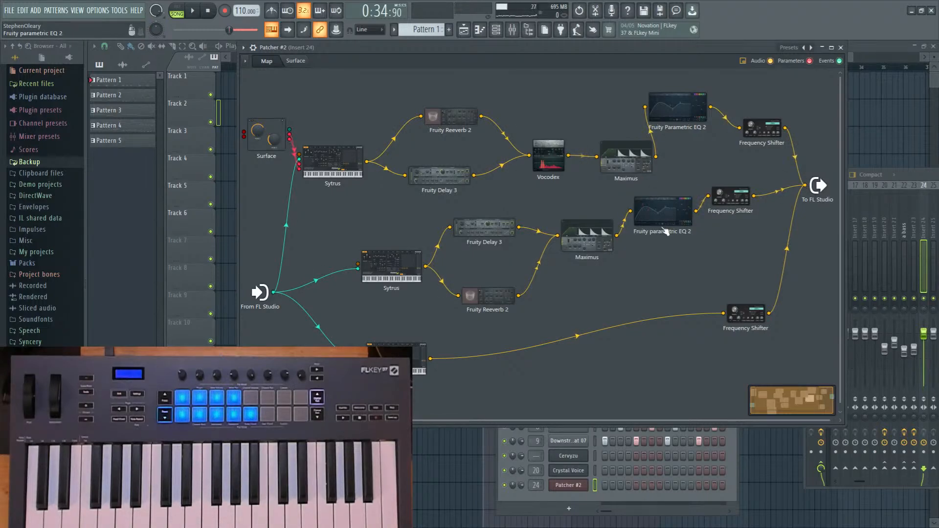
Check the first Sytrus's operator 1, and adjust the waveform shape of operator 1 in the second Sytrus.
click(333, 168)
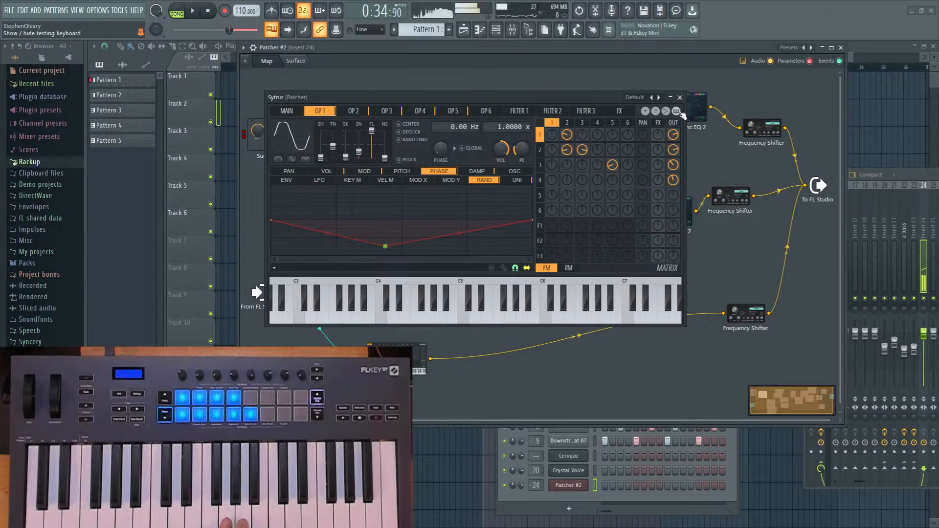
click(680, 97)
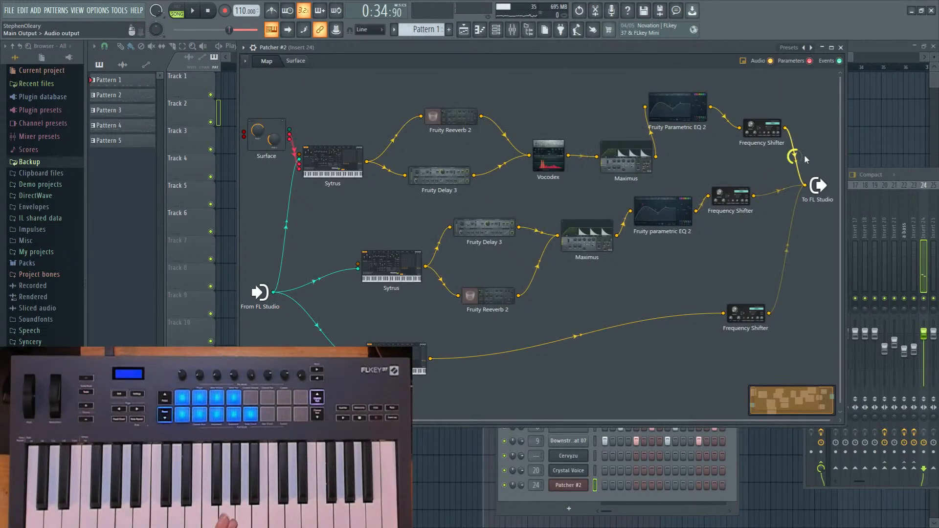
double_click(414, 270)
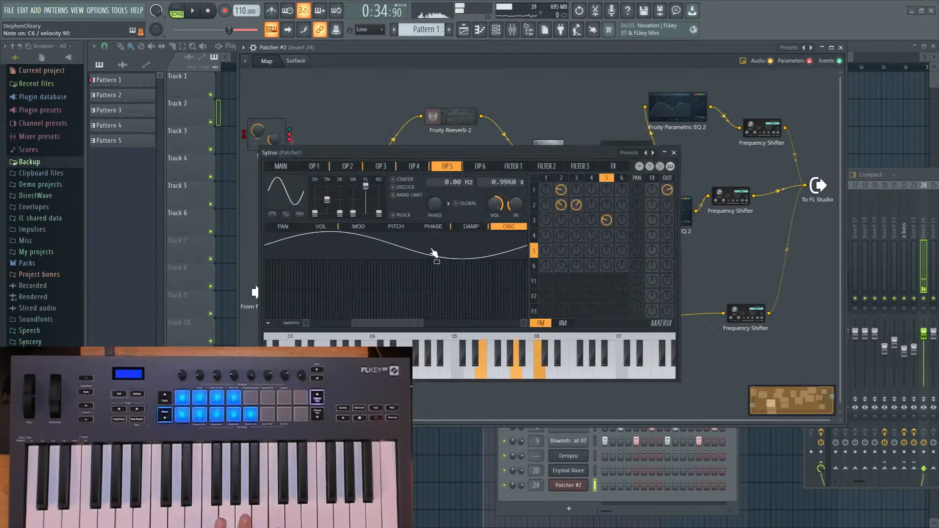
click(550, 178)
mouse_move(317, 201)
mouse_down()
mouse_move(327, 213)
mouse_move(323, 202)
mouse_up()
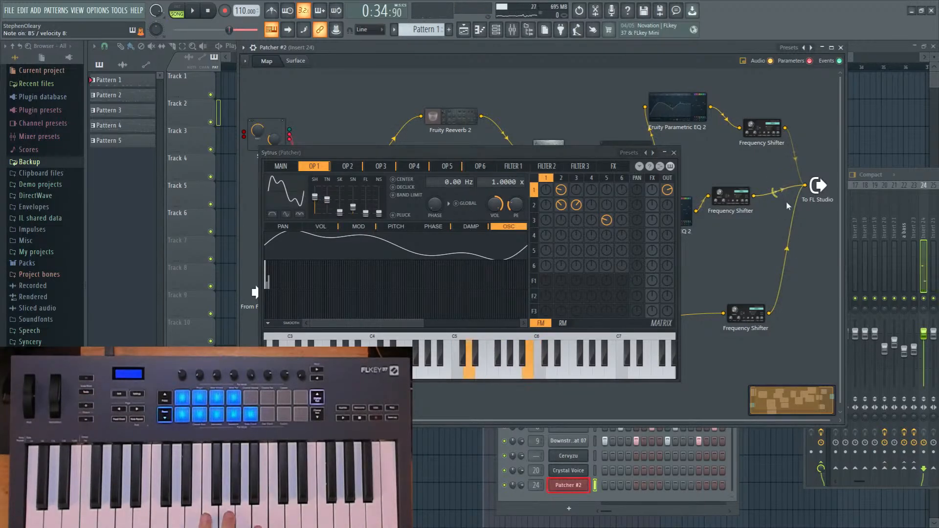
click(674, 153)
Lower the FL amount of operator 1's waveform in the third Sytrus and return to its main settings.
click(395, 334)
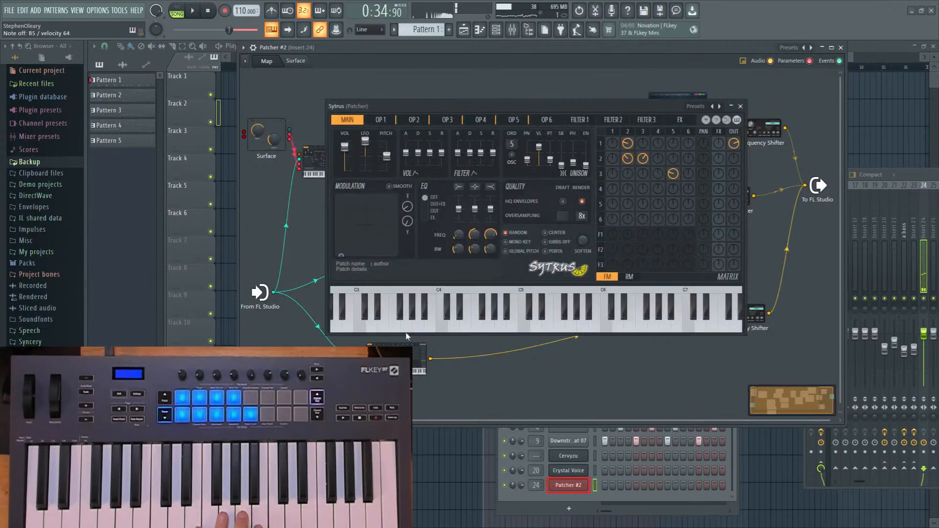
click(347, 119)
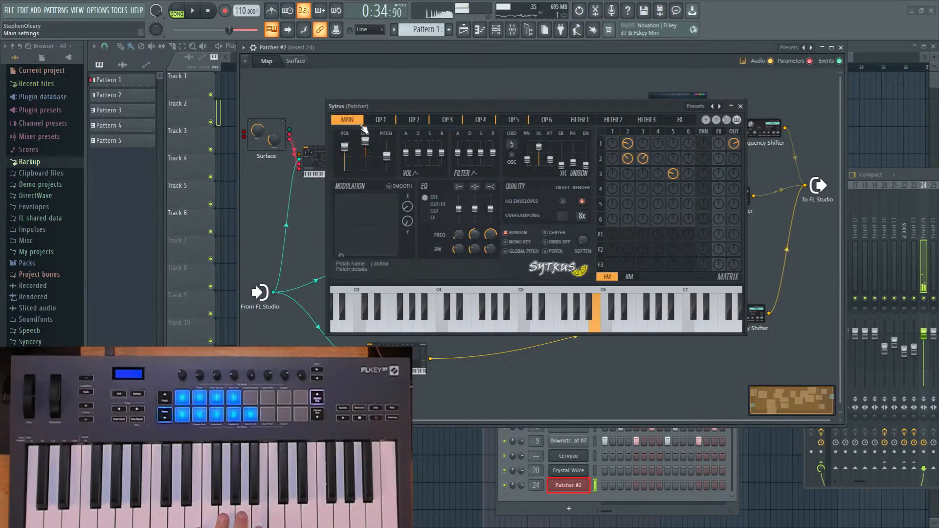
click(613, 145)
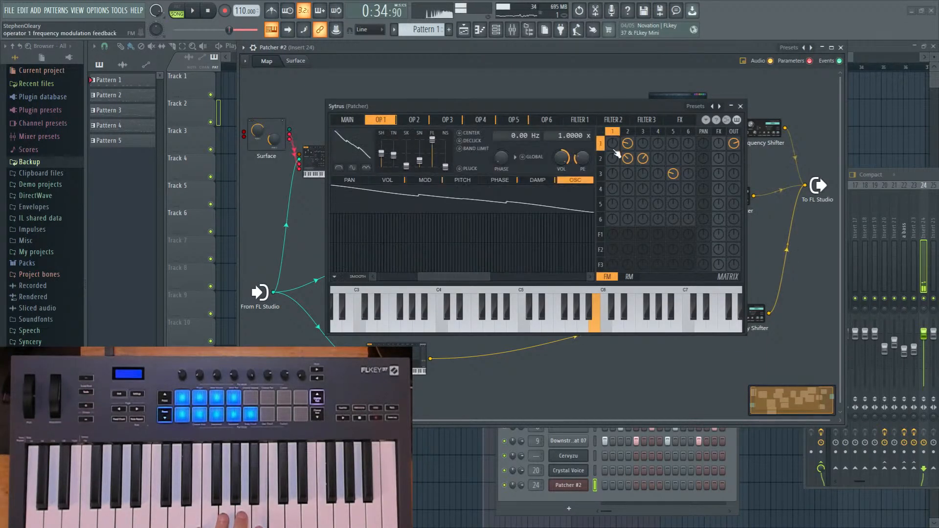
drag(432, 156, 432, 162)
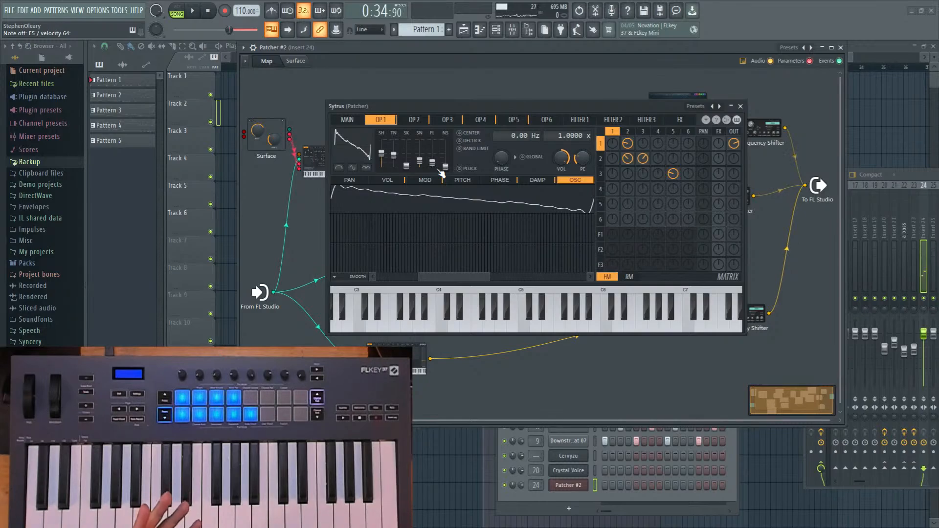
click(347, 120)
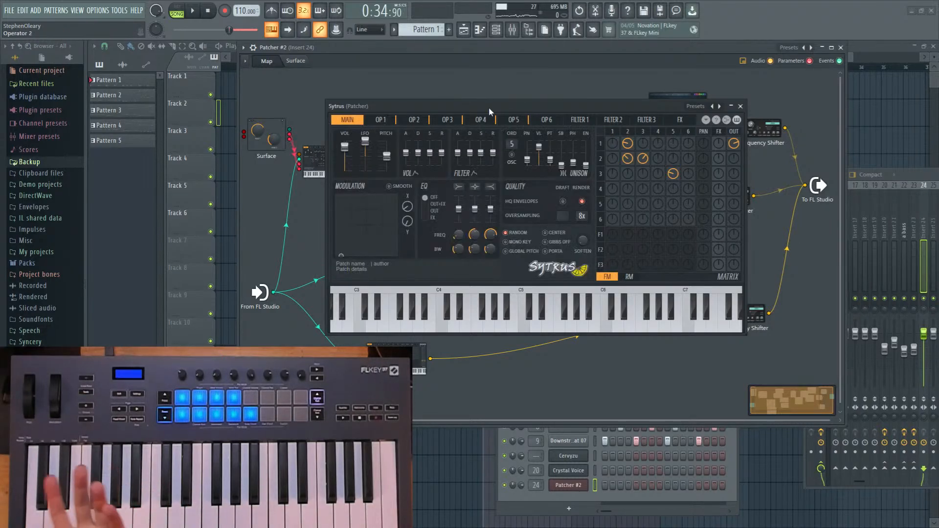
Review the volume envelopes of operators 1 to 5 in the third Sytrus.
drag(488, 107, 495, 96)
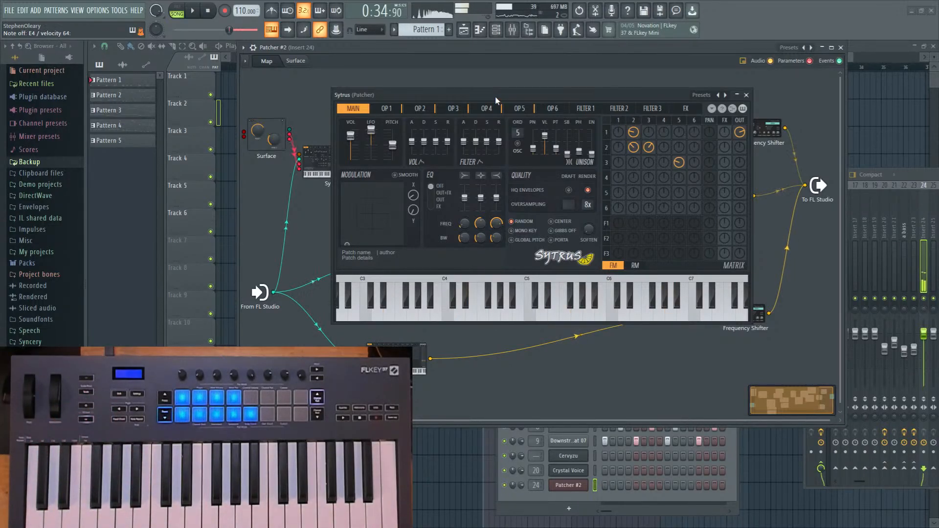
click(386, 108)
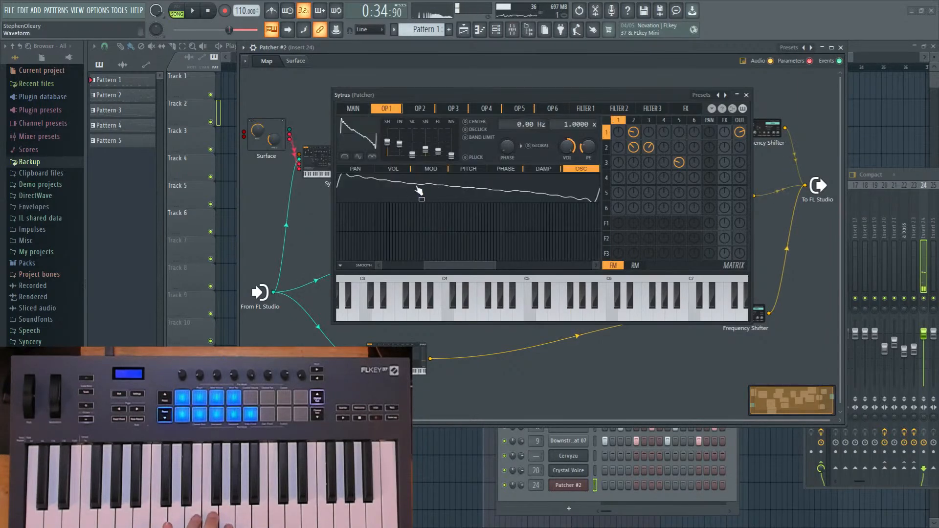
click(394, 169)
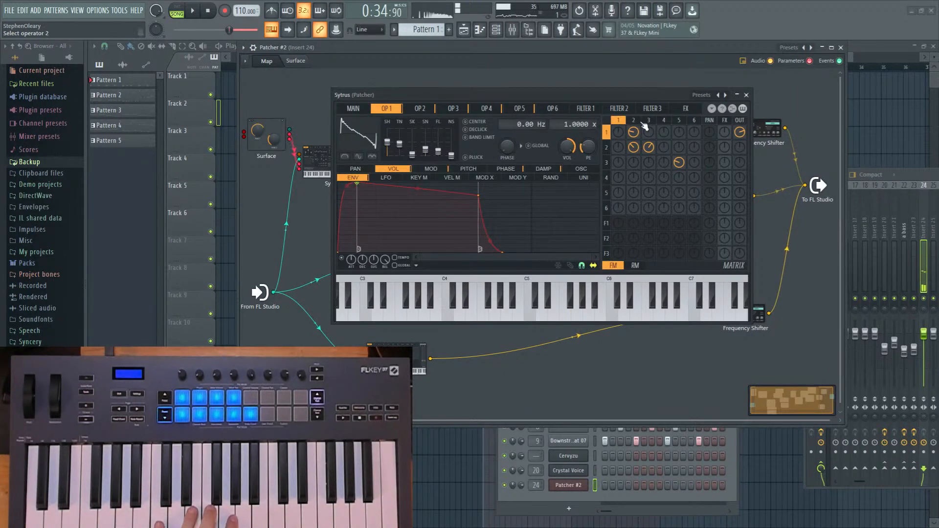
click(420, 108)
click(453, 108)
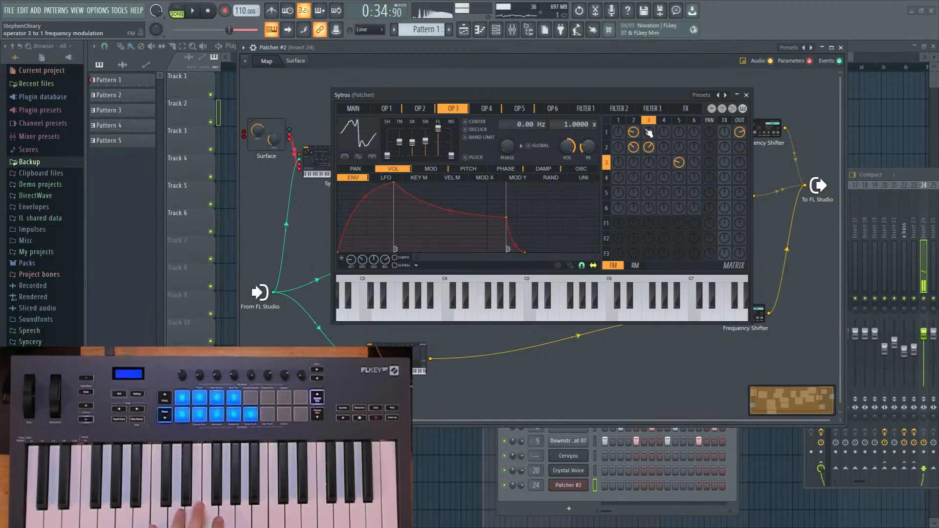
click(667, 121)
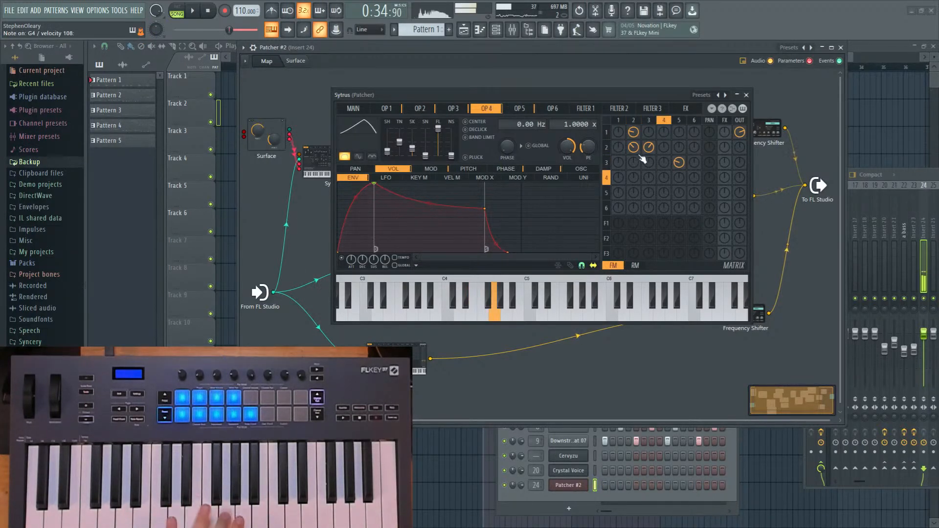
click(679, 121)
click(341, 258)
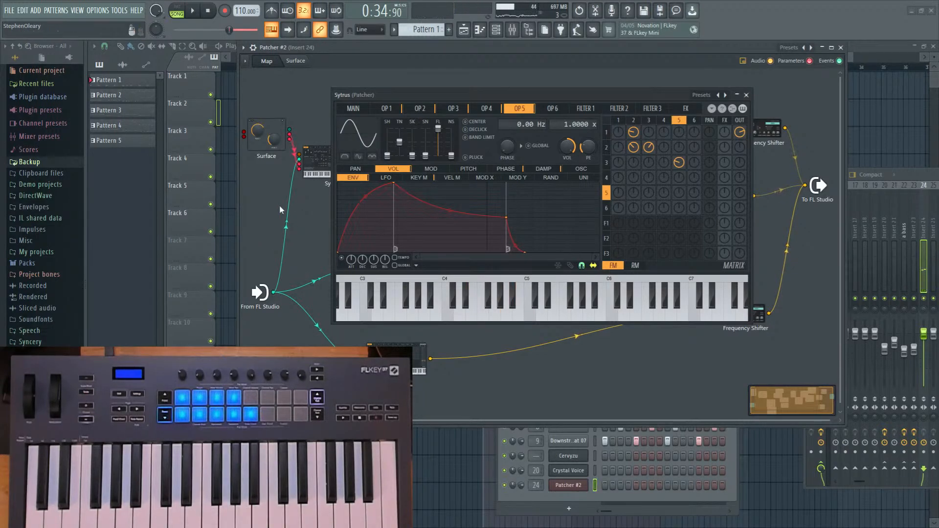
click(746, 95)
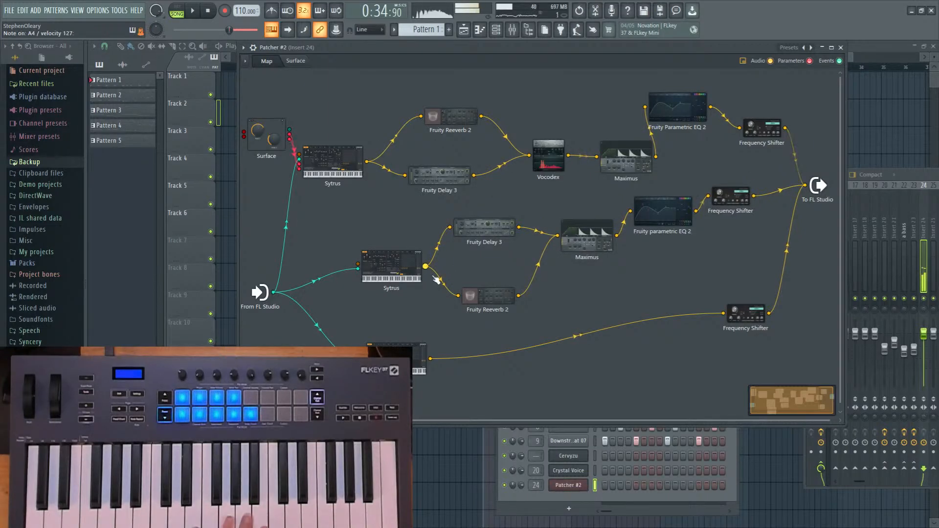
Lower the main pitch of the second Sytrus and close its window.
click(397, 266)
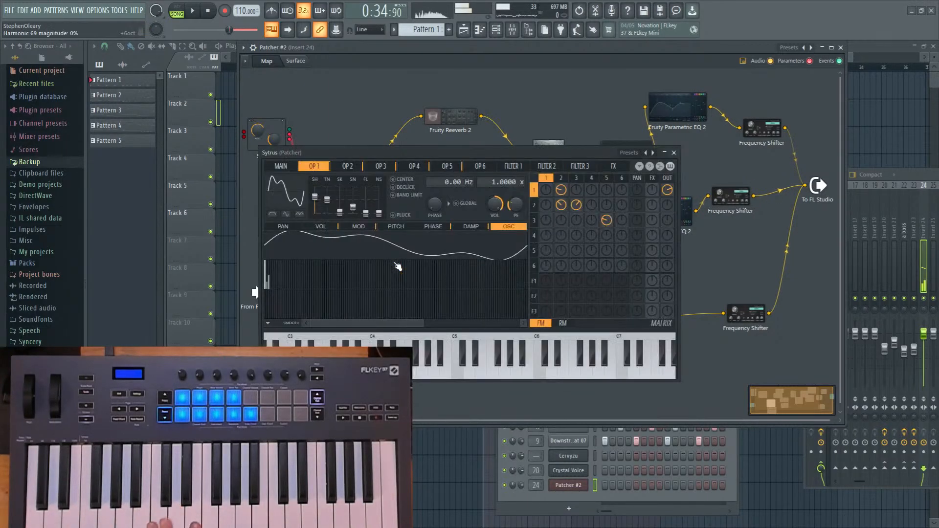
click(286, 168)
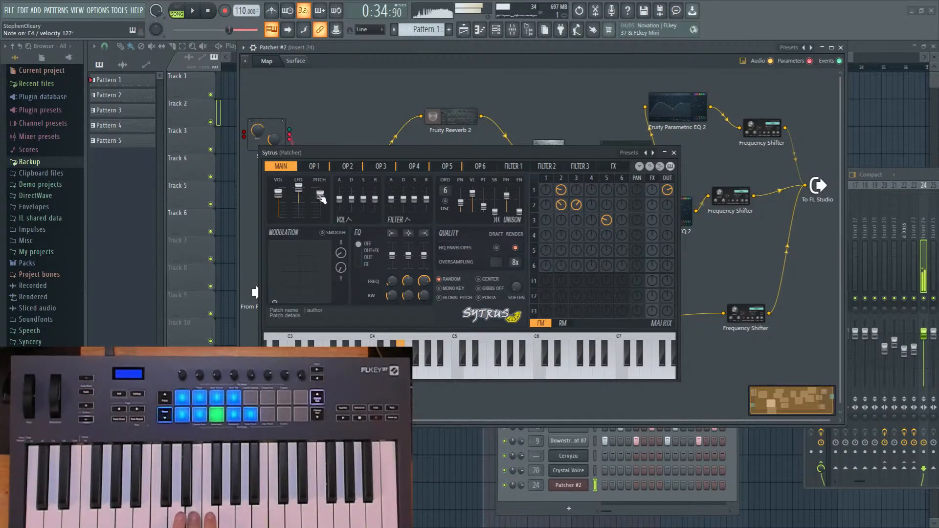
drag(320, 200, 320, 218)
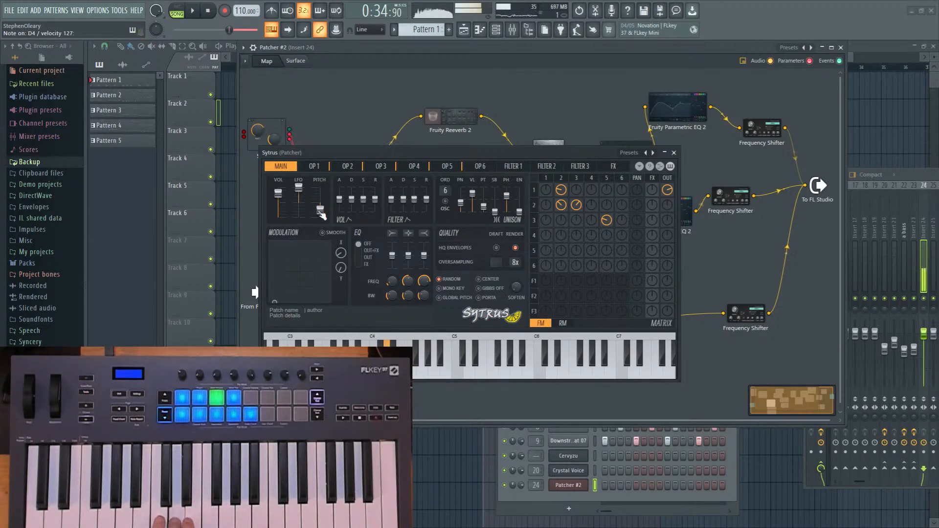
click(673, 153)
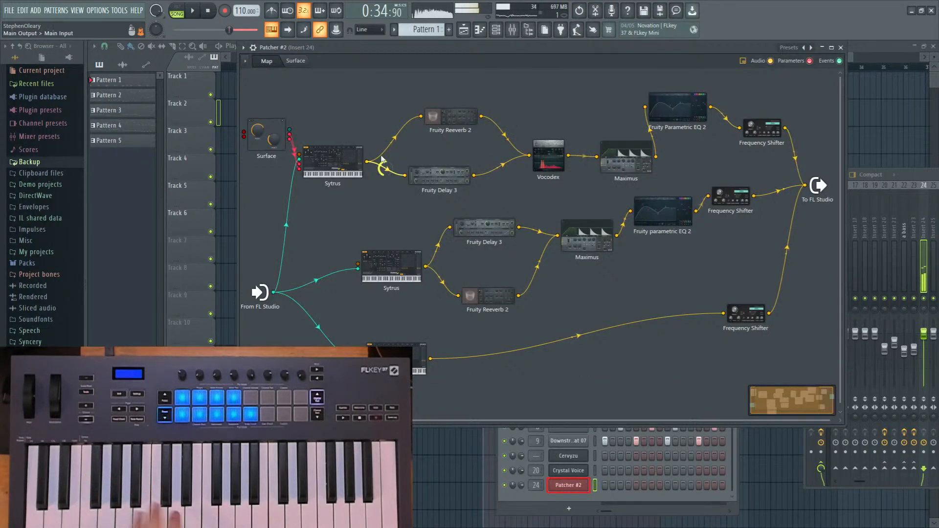
Inspect the first Sytrus's main settings and operator 2 while auditioning the patch with the song playing.
double_click(341, 167)
click(287, 112)
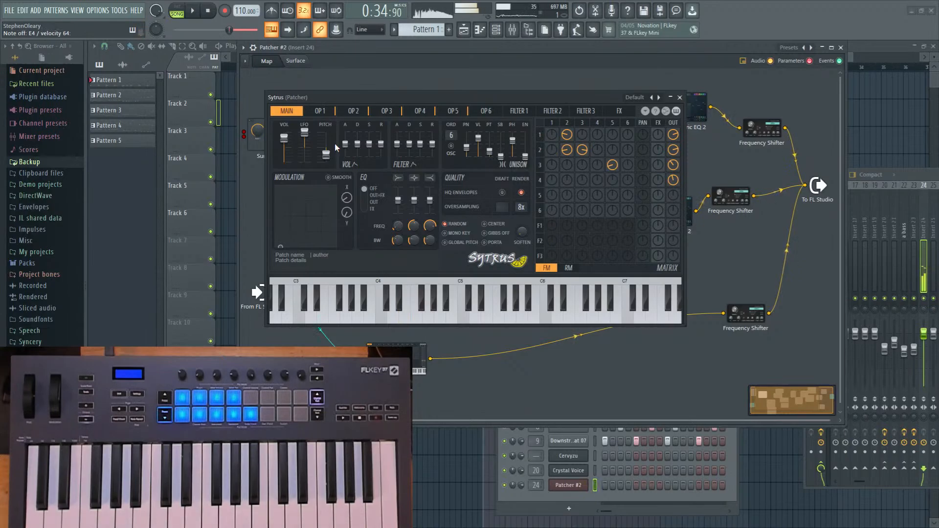
key(space)
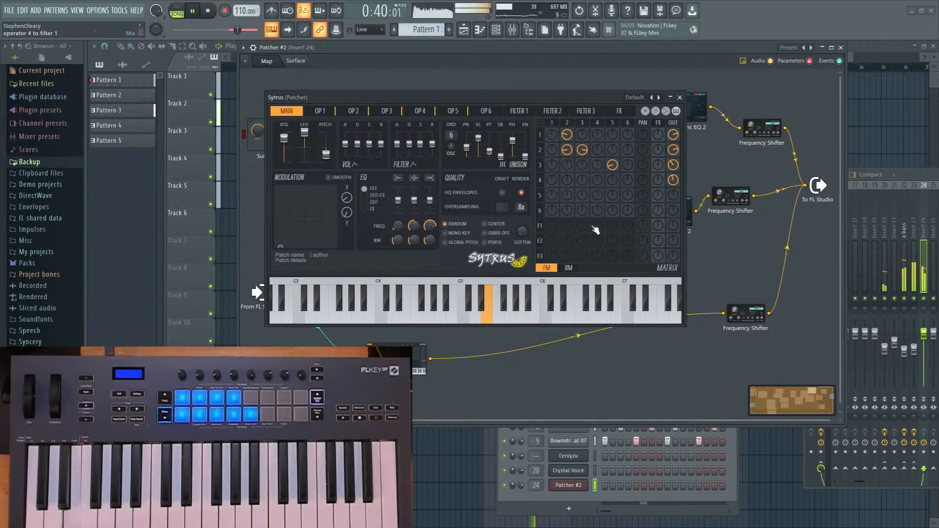
click(559, 126)
click(207, 10)
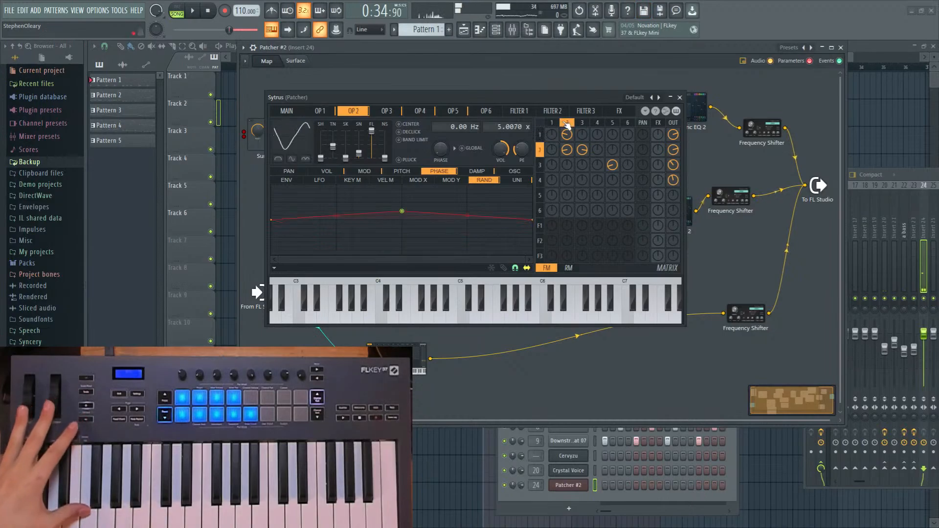
Open the Mod X envelope for operator 1's modulation in the first Sytrus.
click(292, 113)
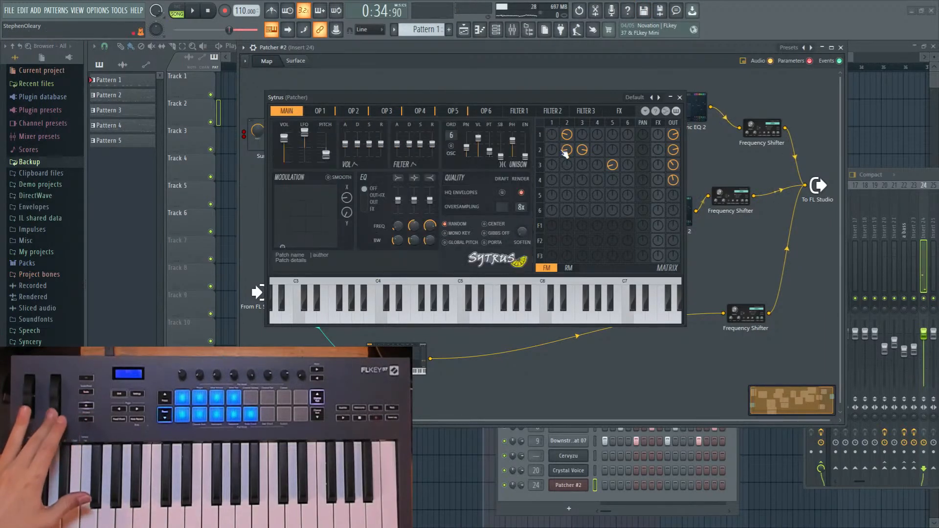
click(320, 111)
click(326, 171)
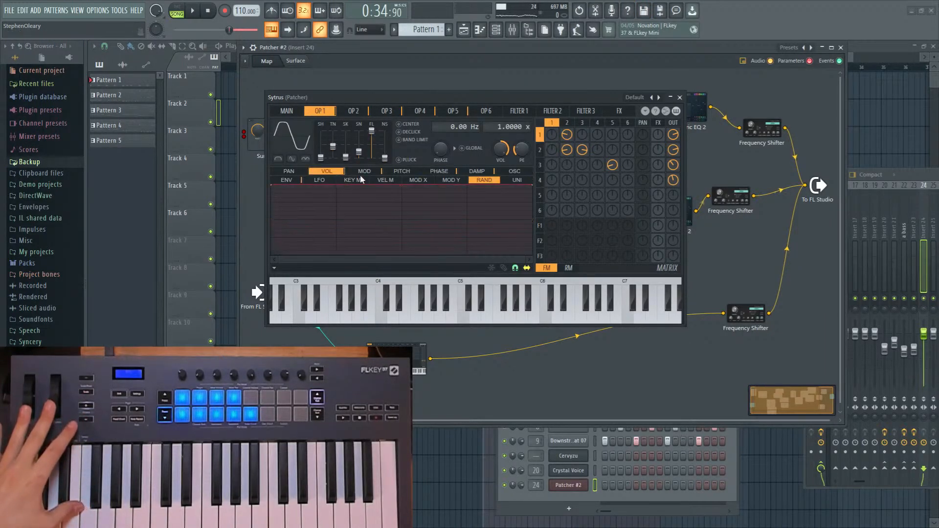
click(414, 181)
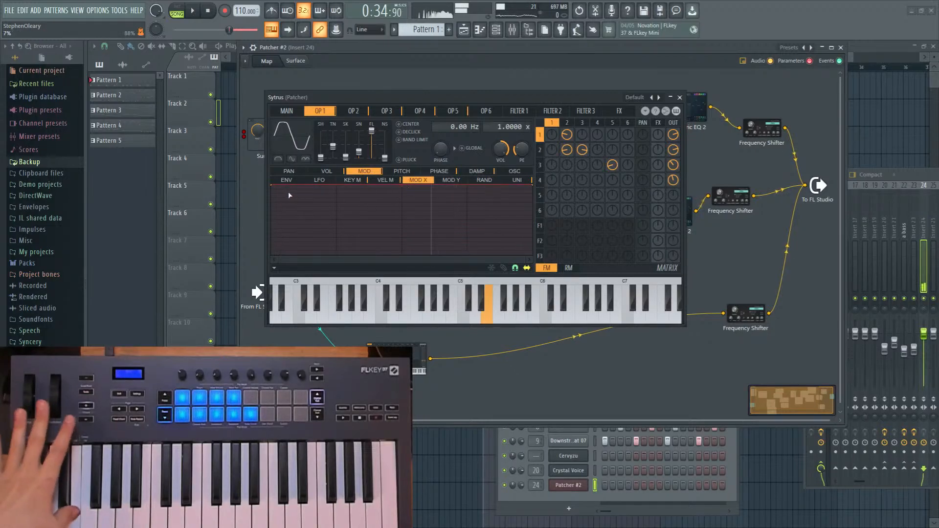
Make the modulation Mod X envelopes of operators 2 to 5 rise from 0% at their first point.
click(354, 111)
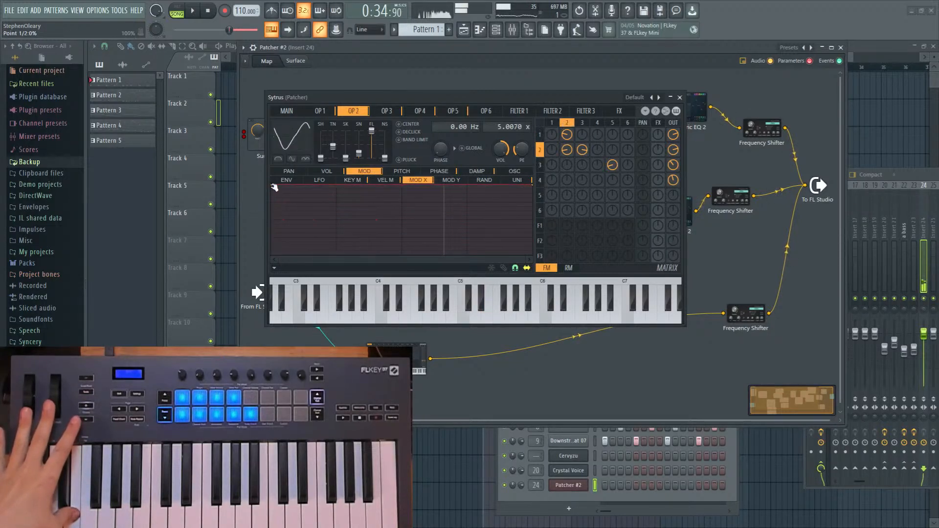
click(584, 123)
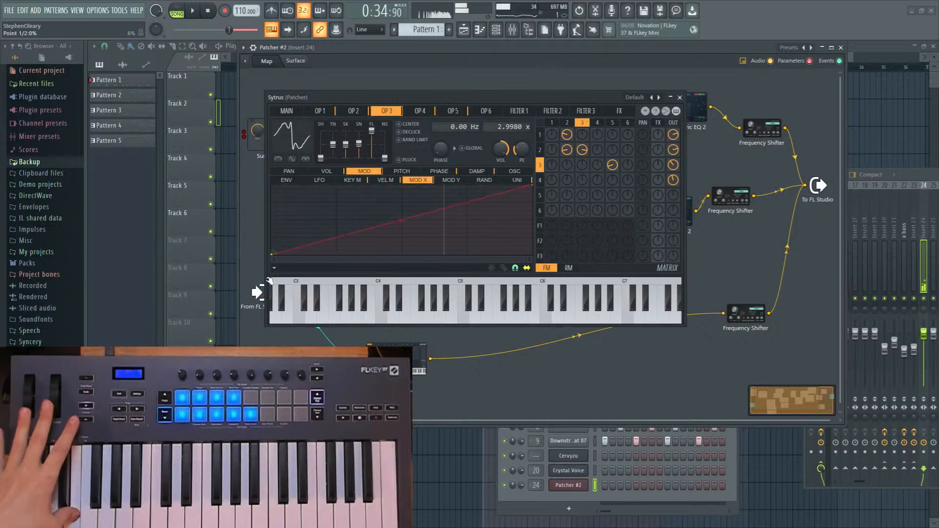
click(597, 123)
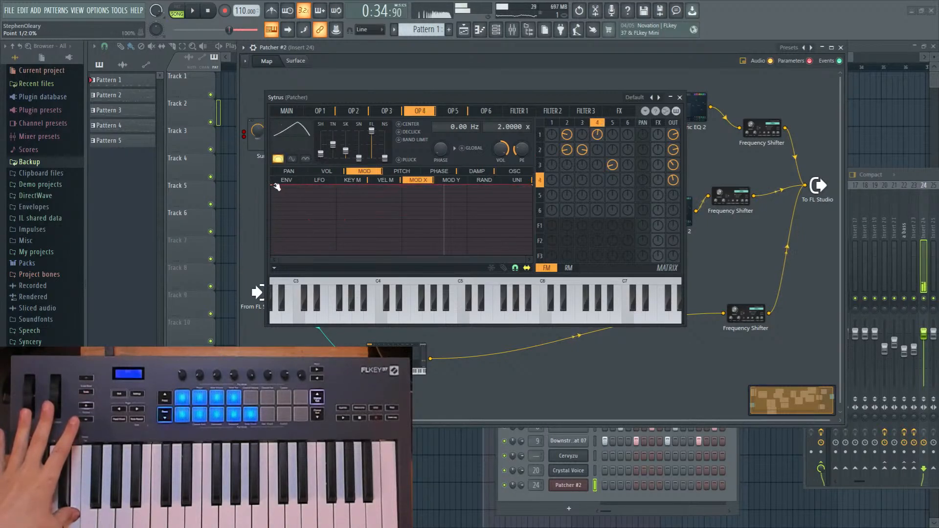
click(613, 123)
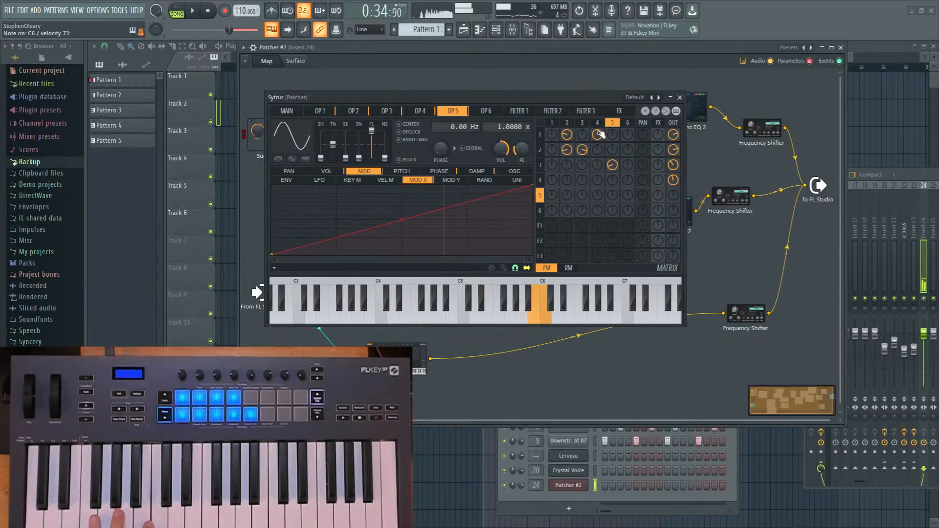
Make the volume Mod X envelopes of operators 2 to 5 rise from 0%, bowing operator 5's curve upward.
click(573, 123)
click(326, 172)
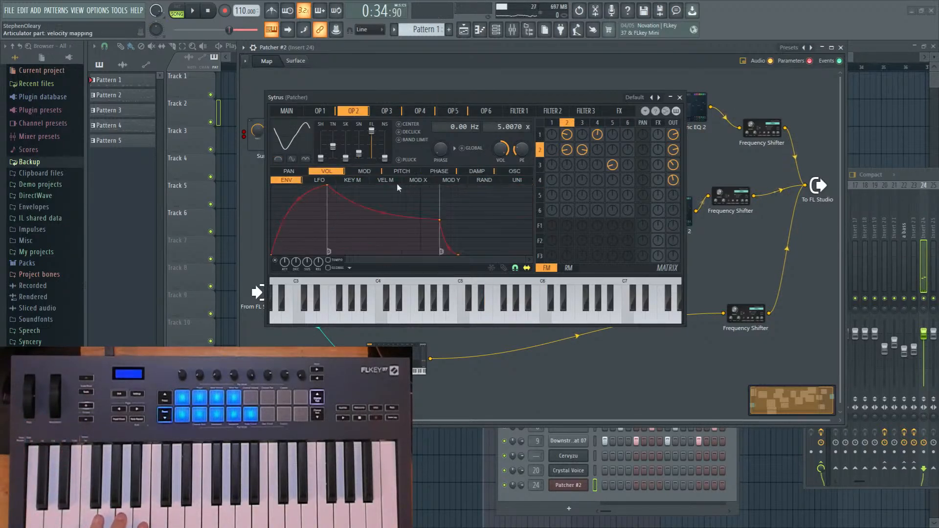
click(418, 180)
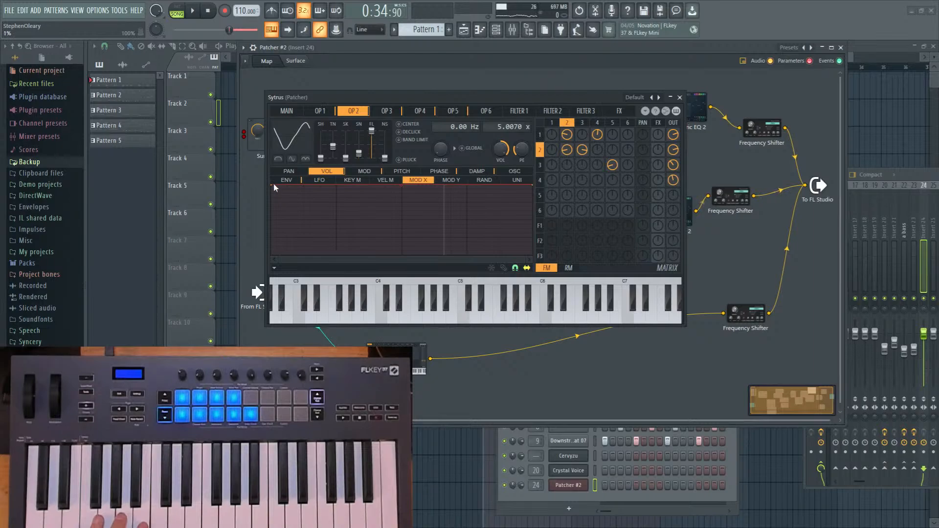
drag(273, 184, 272, 253)
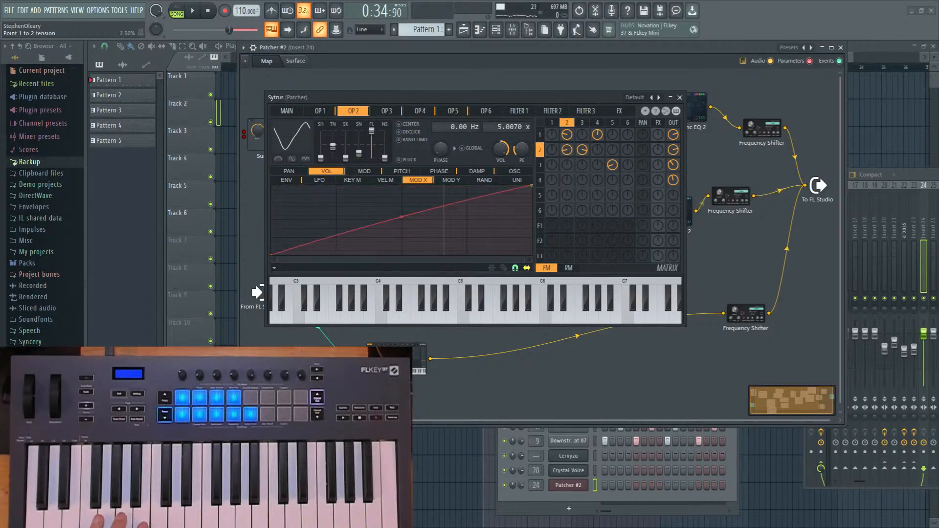
click(386, 111)
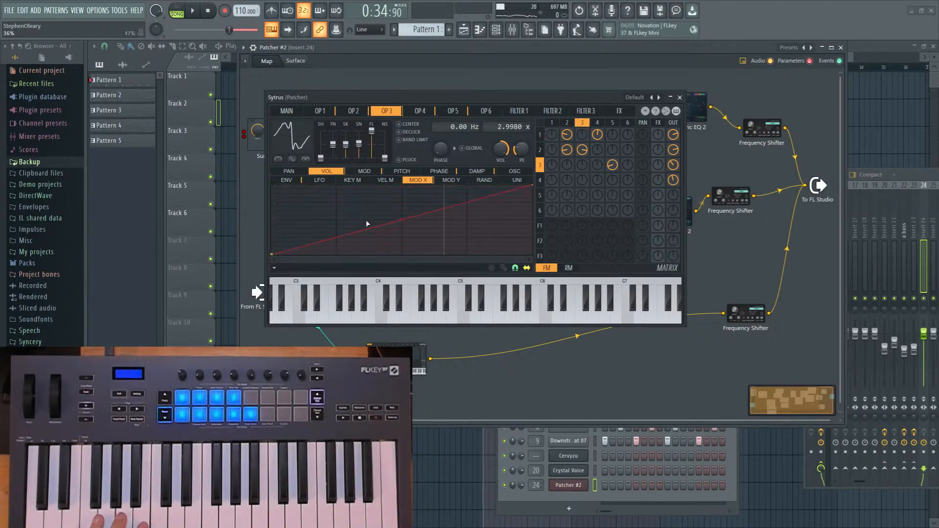
click(597, 122)
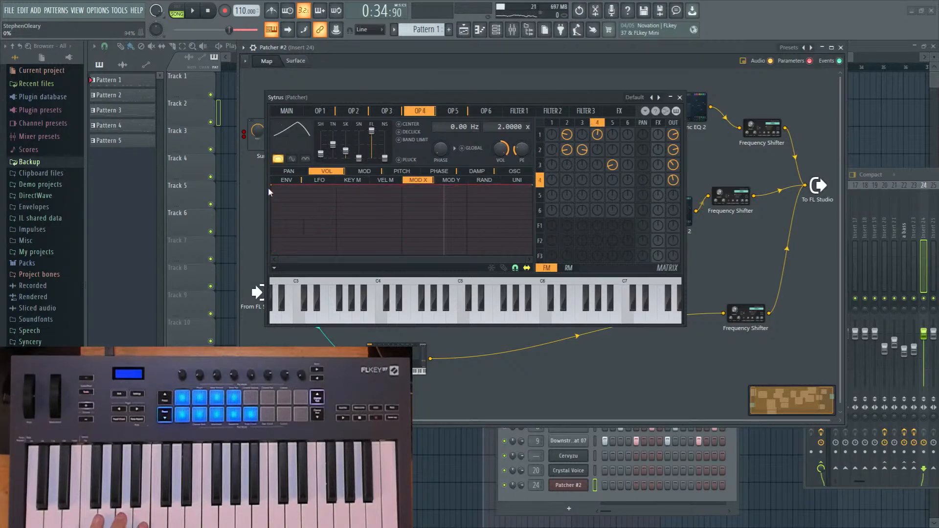
click(611, 123)
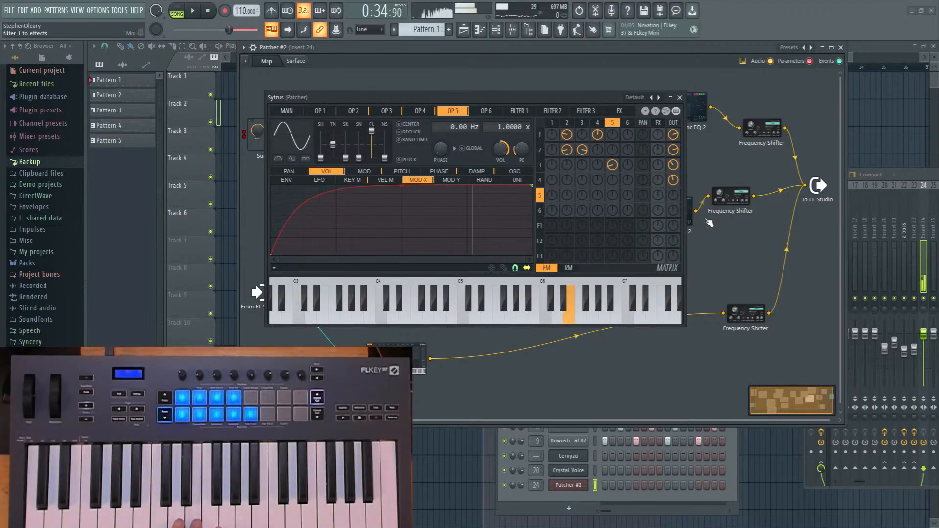
Audition the Sytrus layers by muting and unmuting the Frequency Shifter connections to the output, and close the open synth.
mouse_move(536, 97)
mouse_down()
mouse_move(645, 310)
mouse_move(705, 397)
mouse_move(538, 97)
mouse_up()
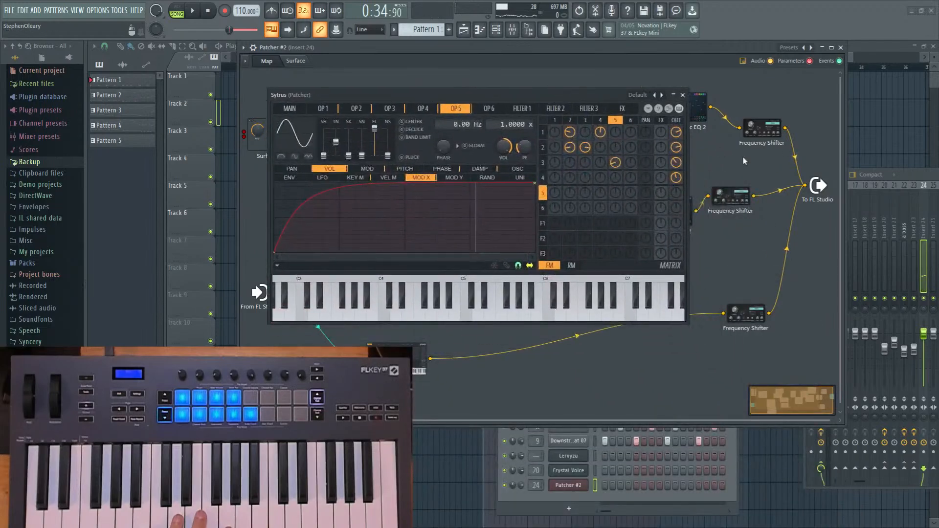
click(781, 191)
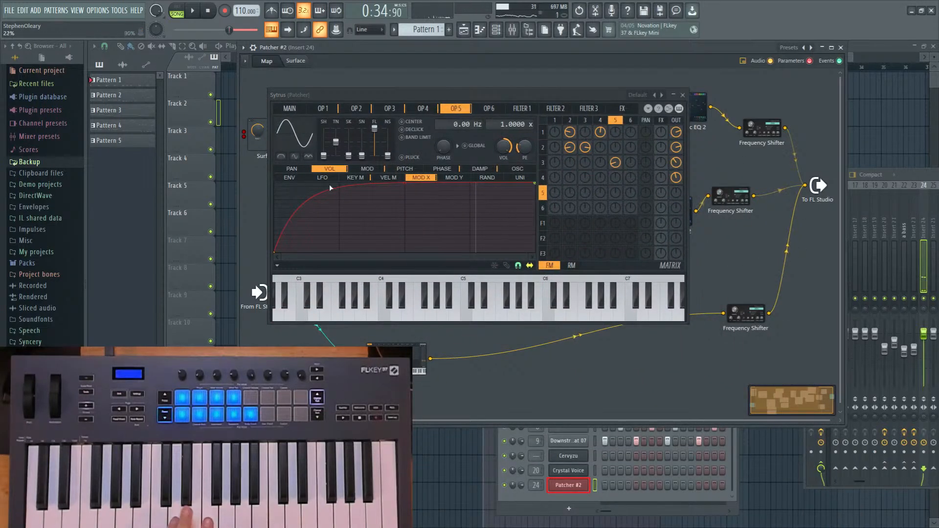
click(295, 109)
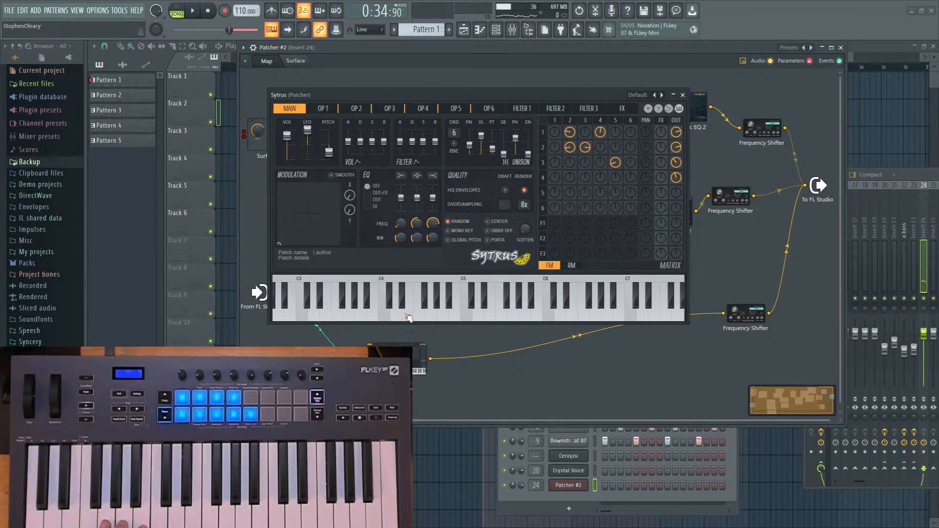
click(793, 249)
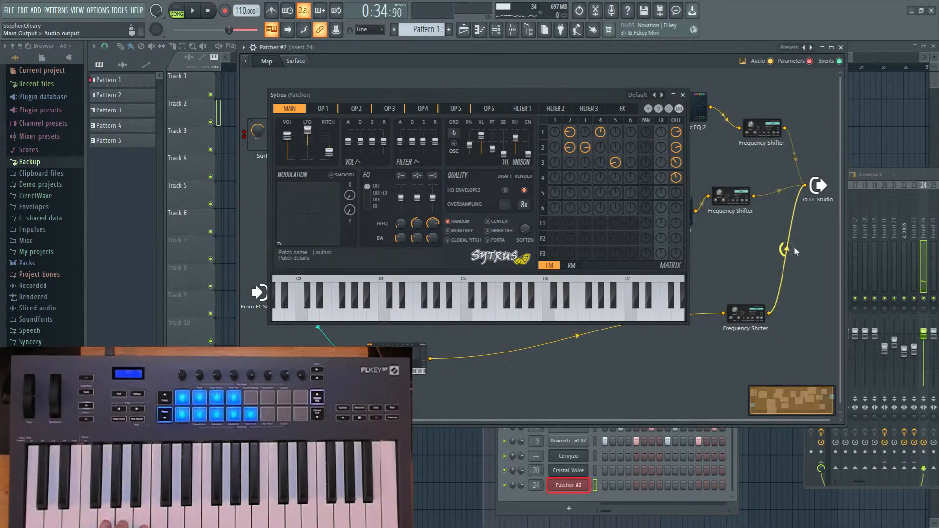
click(794, 162)
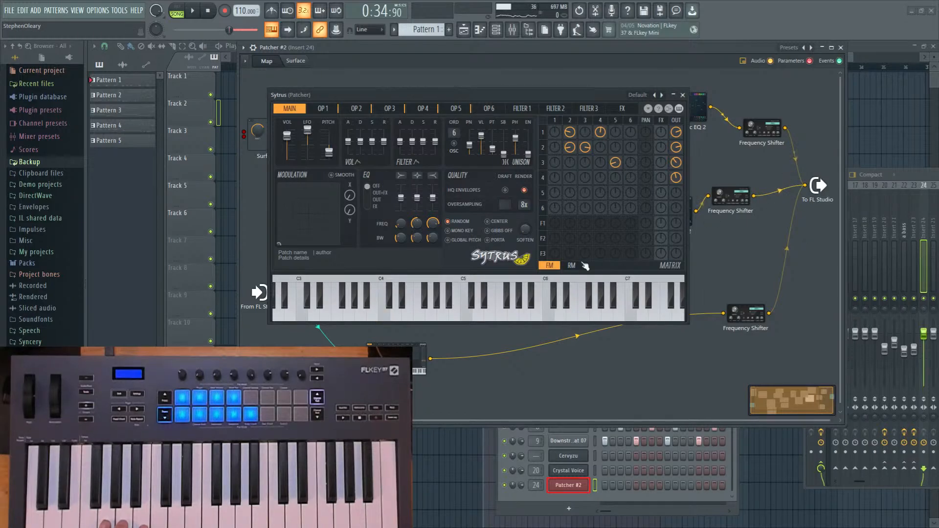
click(788, 249)
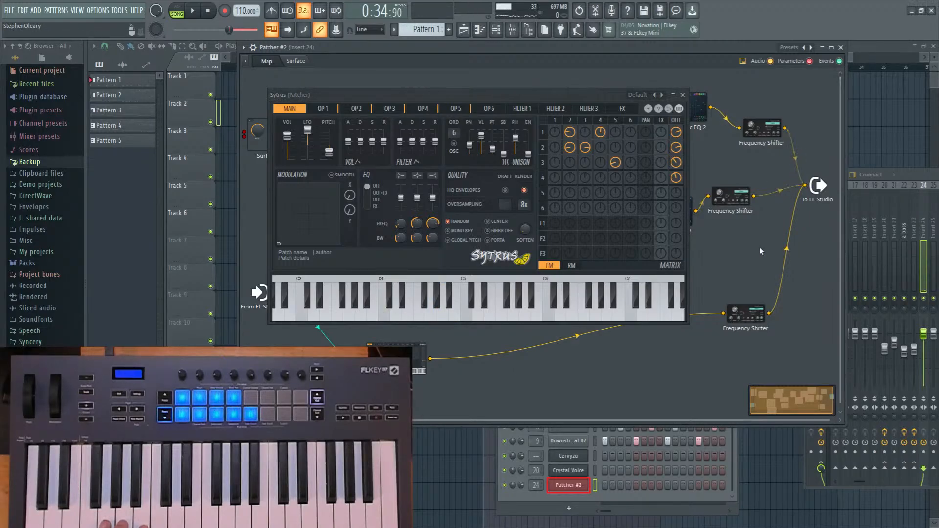
drag(519, 100, 539, 84)
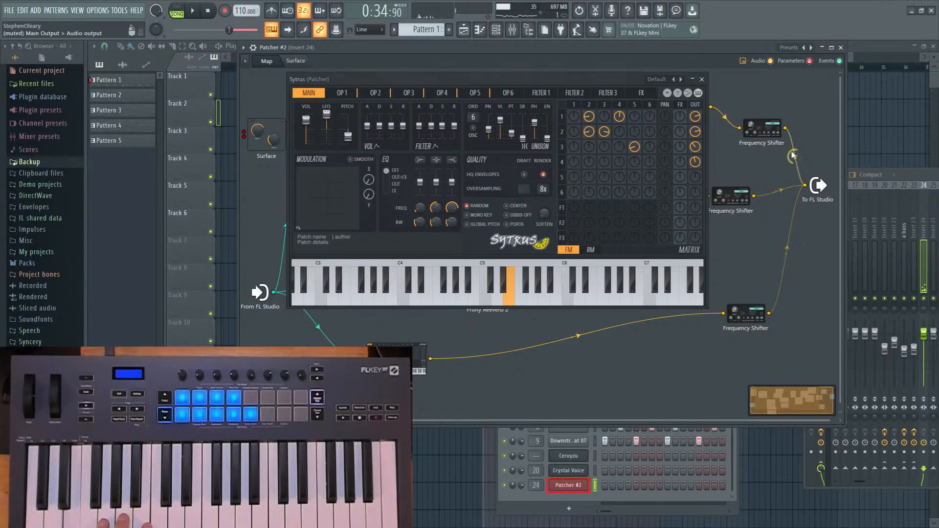
drag(594, 78, 634, 104)
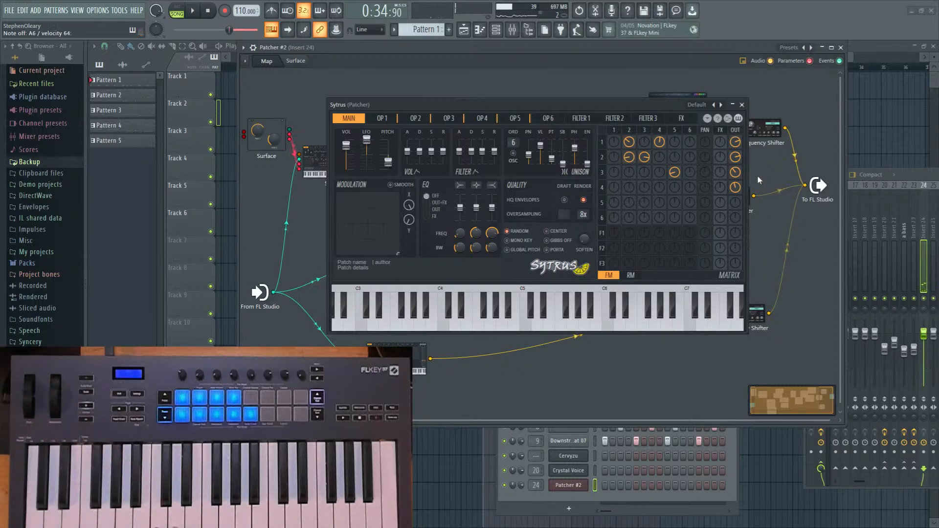
click(742, 105)
Lower the first point of operator 1's modulation Mod X envelope in the middle Sytrus.
click(403, 264)
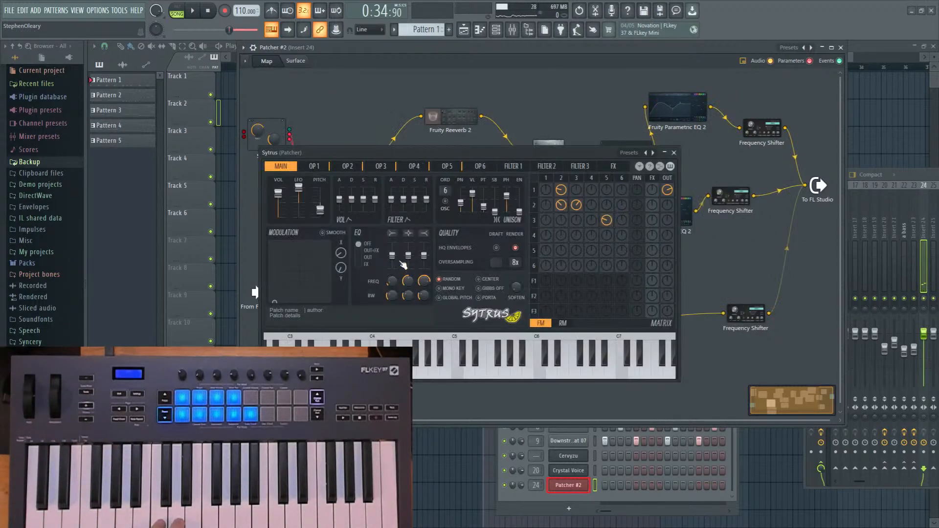
drag(570, 153, 611, 108)
click(590, 132)
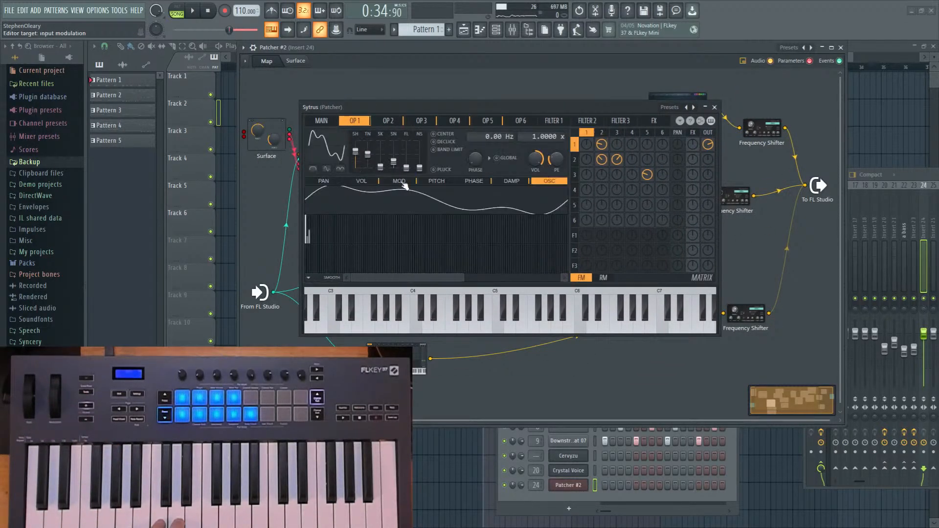
click(396, 183)
click(442, 190)
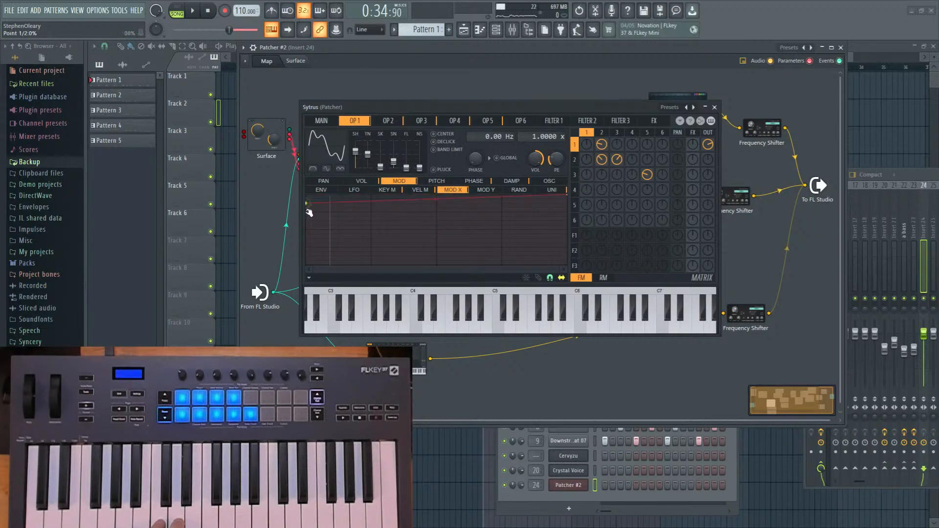
Ramp the modulation Mod X envelopes of operators 2 to 5 up from 0% in the middle Sytrus and close it.
click(603, 133)
click(617, 134)
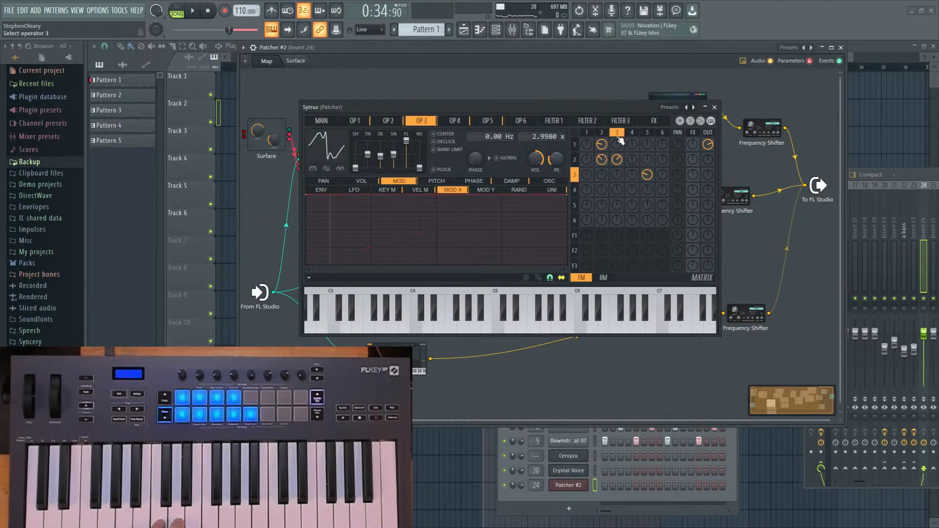
click(632, 132)
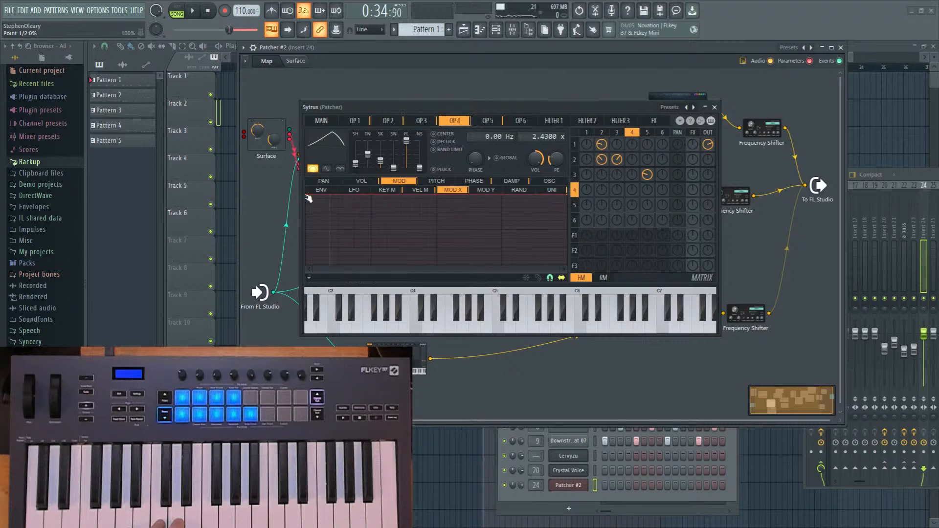
click(647, 133)
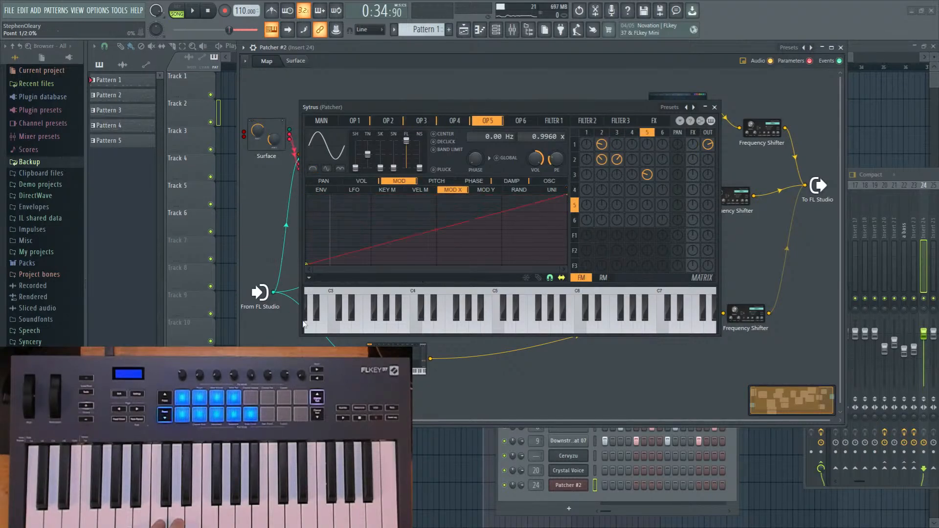
click(715, 107)
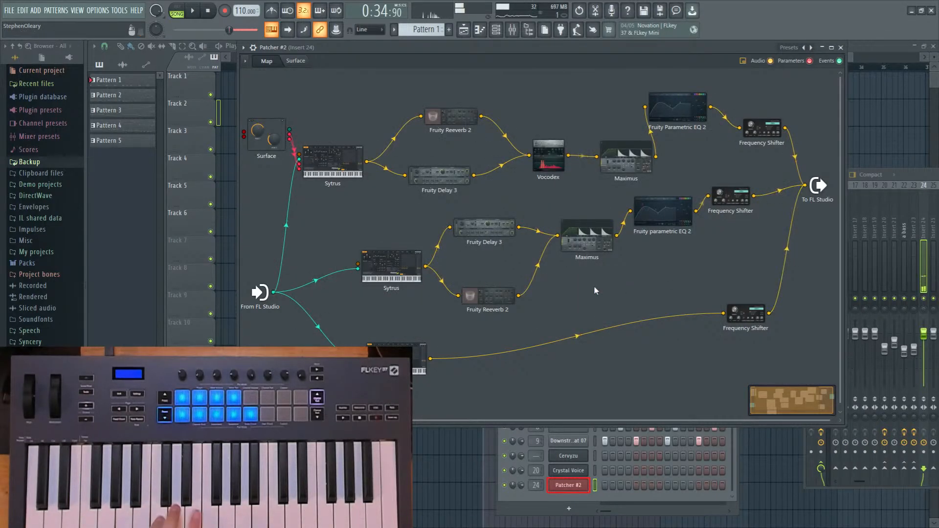
Open the bottom Sytrus and ramp the modulation Mod X envelopes of operators 1 to 3 up from 0%.
double_click(397, 360)
click(619, 121)
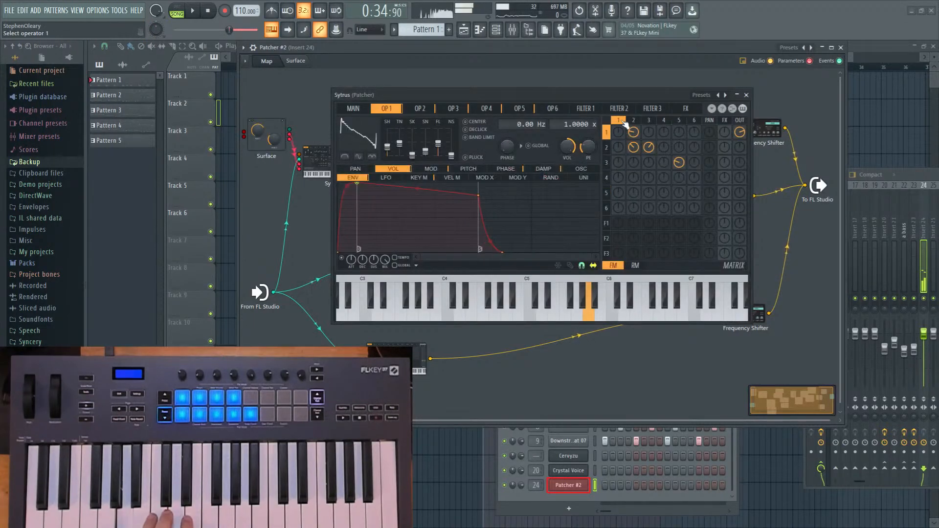
click(438, 169)
click(478, 179)
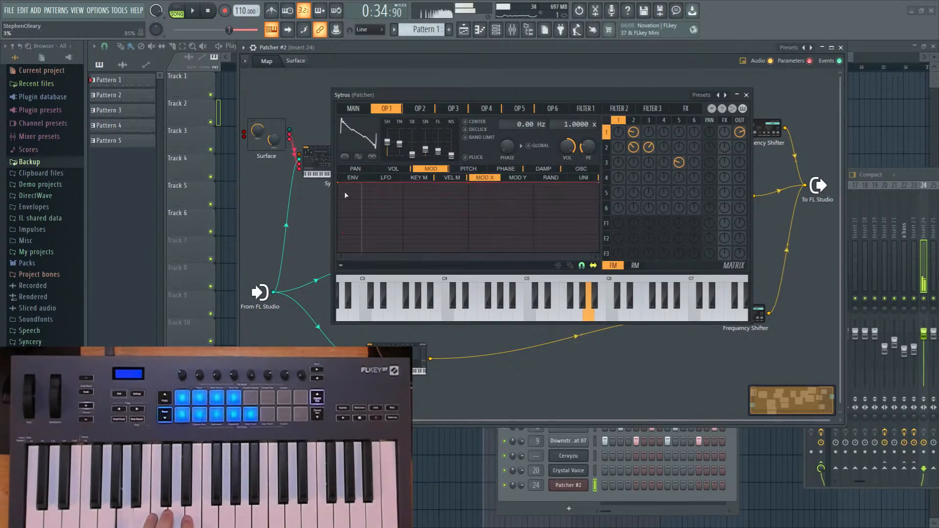
click(634, 121)
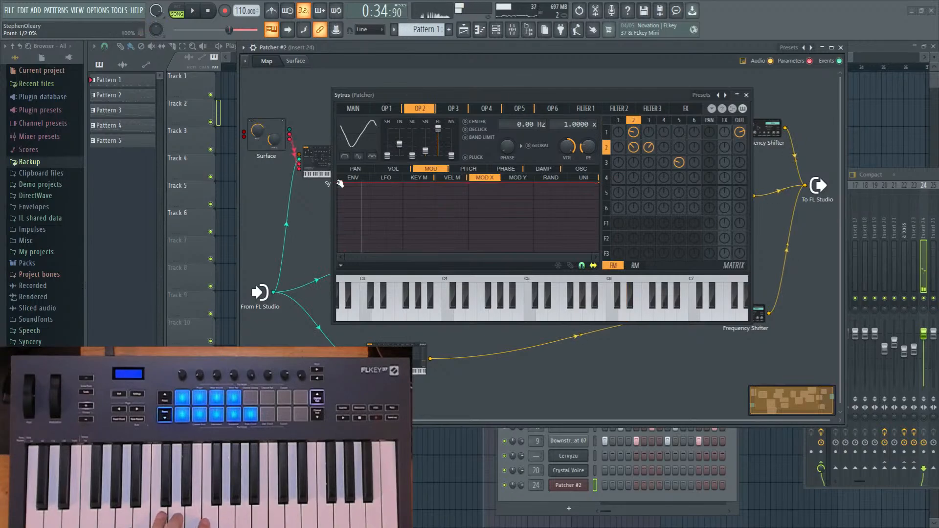
drag(338, 184, 329, 266)
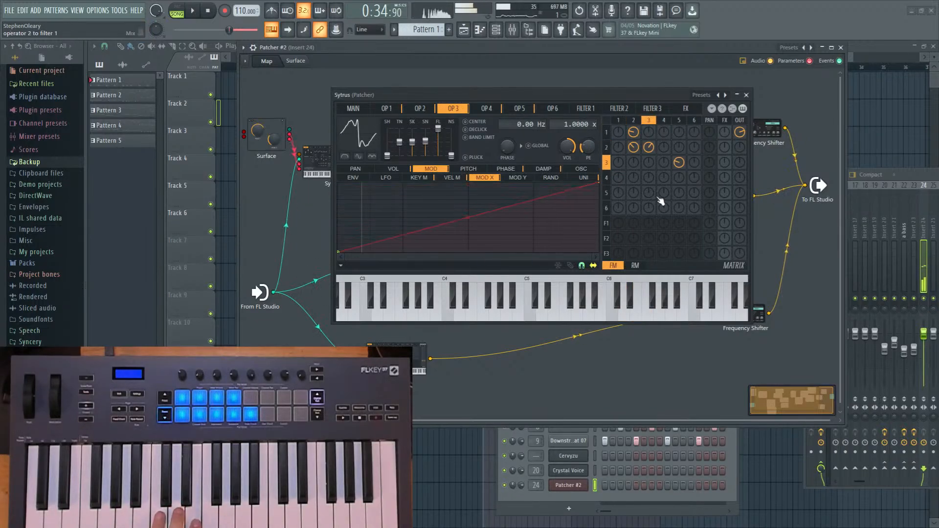
Ramp the modulation Mod X envelopes of operators 4 and 5 up from 0% in the bottom Sytrus and close it.
click(666, 122)
drag(337, 186, 331, 265)
click(681, 122)
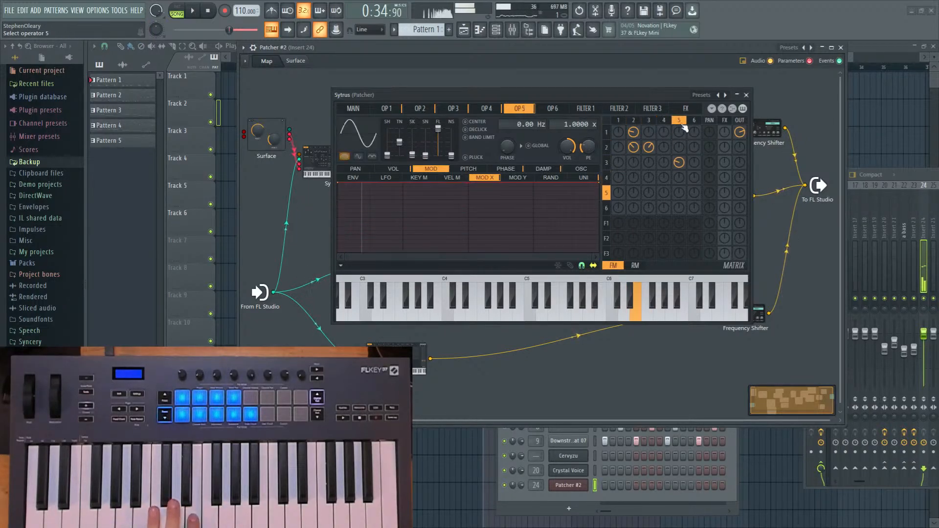
drag(336, 184, 329, 266)
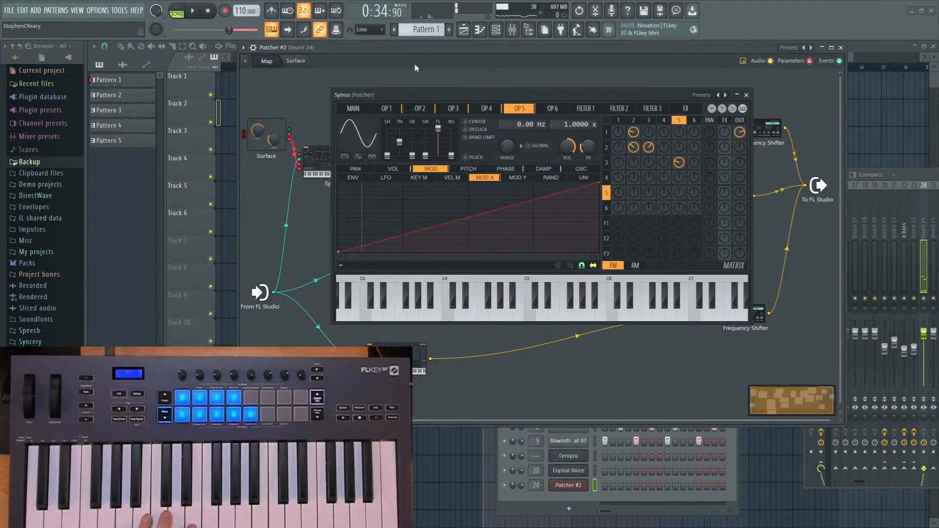
click(362, 111)
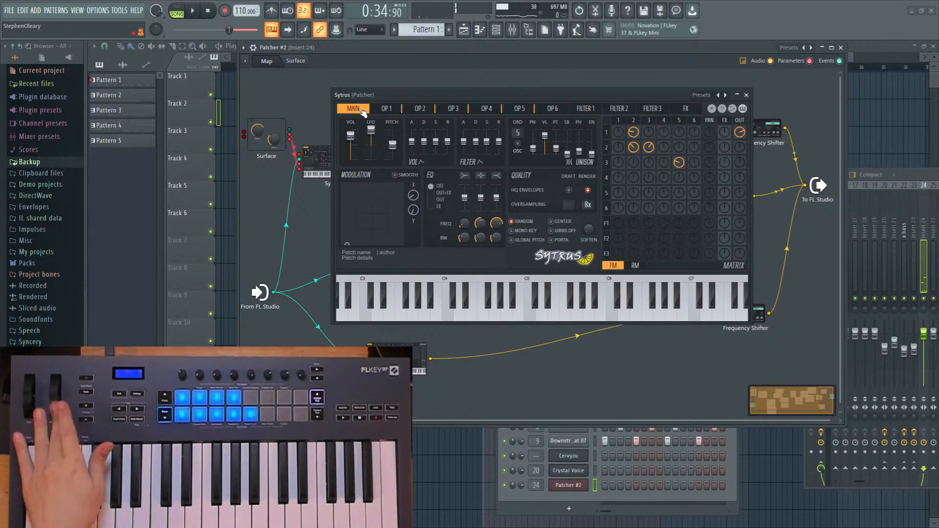
click(746, 95)
Move the middle Sytrus node up beside Fruity Delay 3 and activate its Modulation X and Modulation Y parameters.
drag(387, 273, 431, 226)
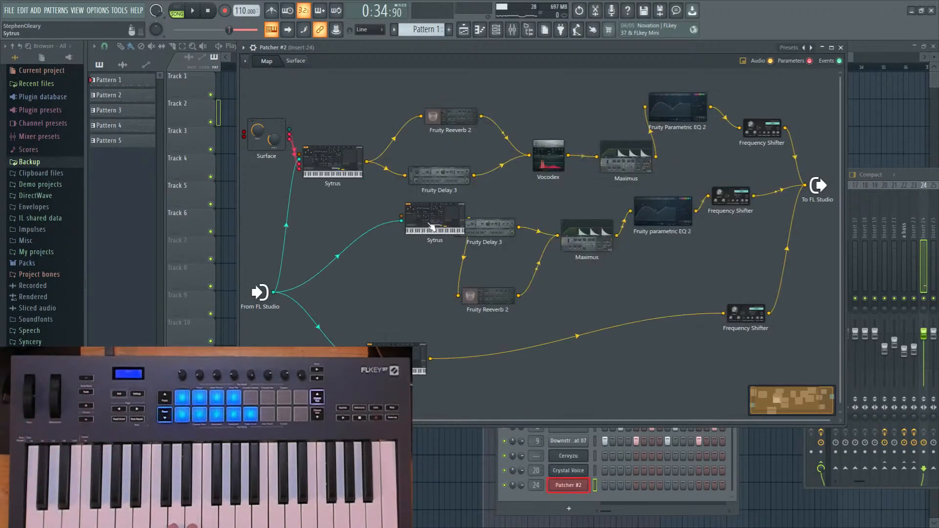
click(430, 226)
right_click(382, 222)
click(381, 224)
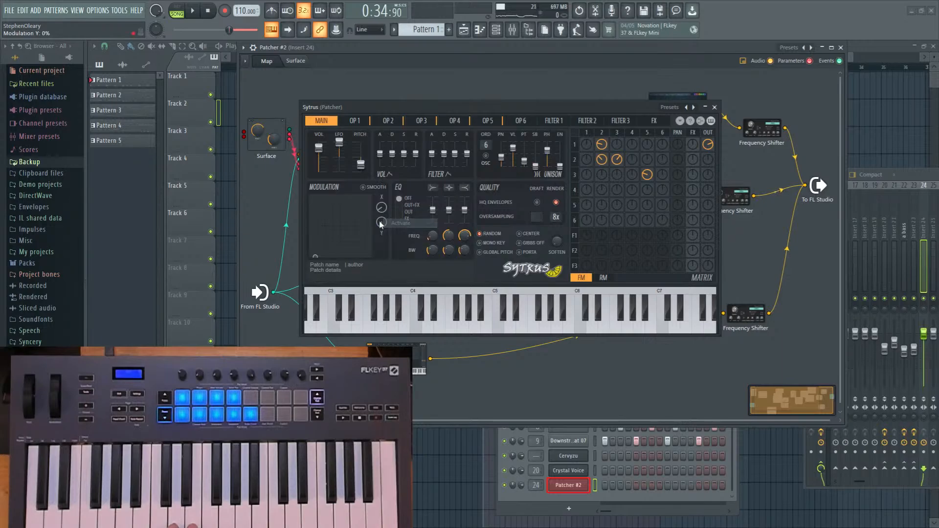
right_click(381, 221)
click(385, 238)
click(714, 107)
Move the bottom Sytrus node up beside Fruity Reeverb 2 and activate its Modulation X and Modulation Y parameters.
drag(396, 358, 406, 291)
click(406, 291)
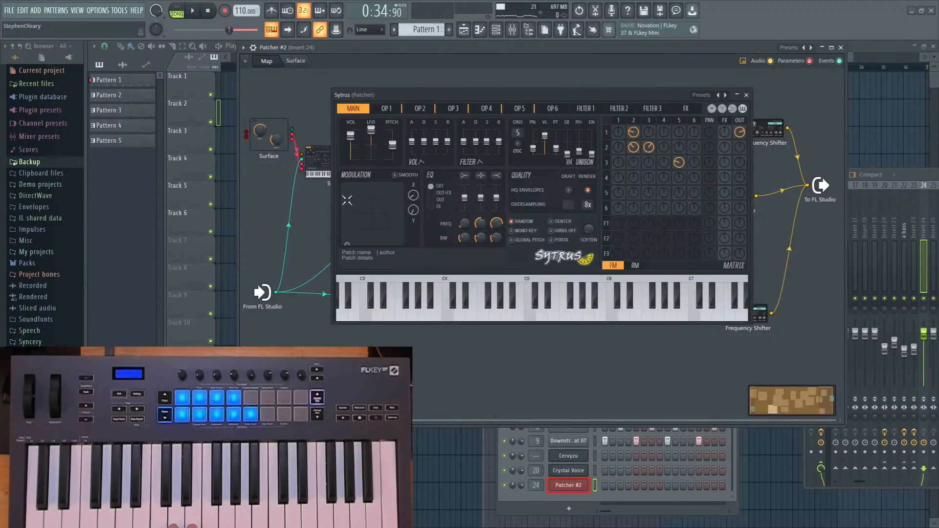
right_click(417, 196)
click(420, 212)
right_click(409, 208)
click(426, 225)
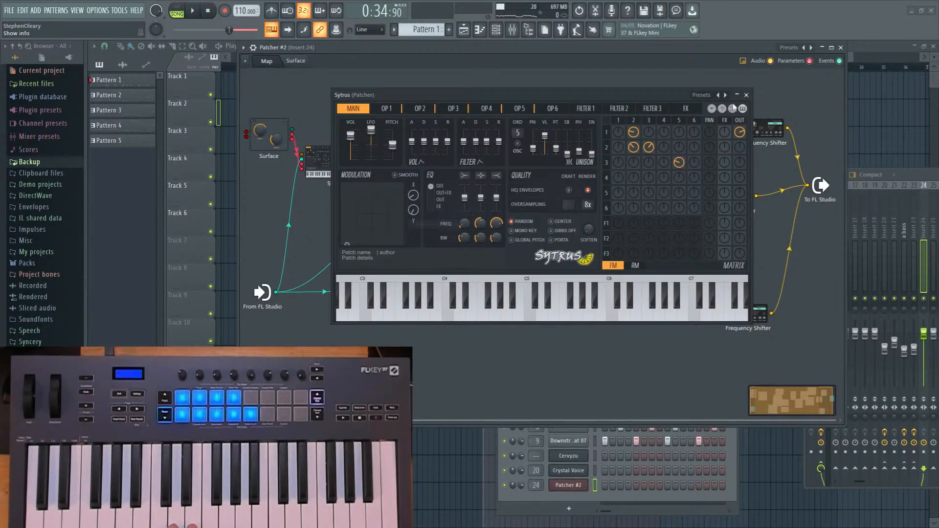
click(747, 95)
Link the Surface knob outputs to the modulation inputs of the middle and bottom Sytrus nodes.
drag(404, 222, 292, 139)
drag(372, 296, 292, 140)
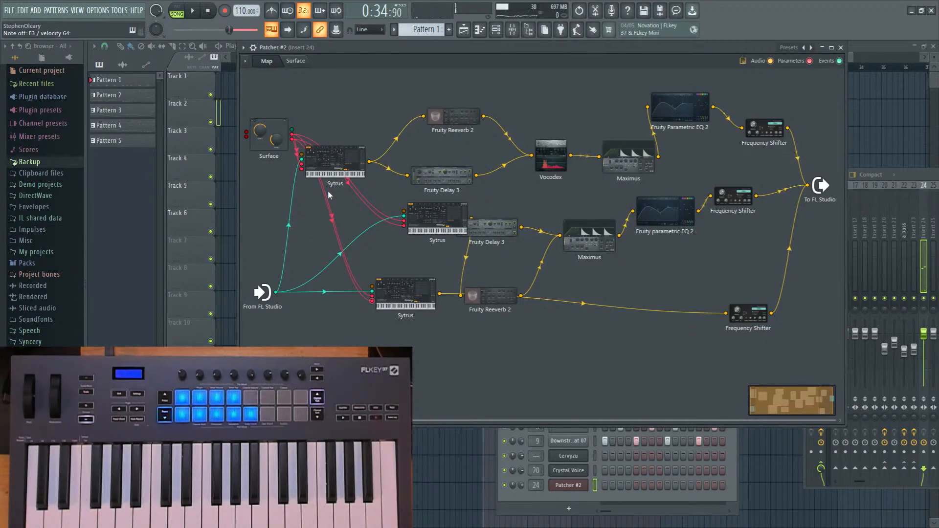
Play the song, close the Patcher window and select the "a bass" track in the mixer moved over the playlist.
key(space)
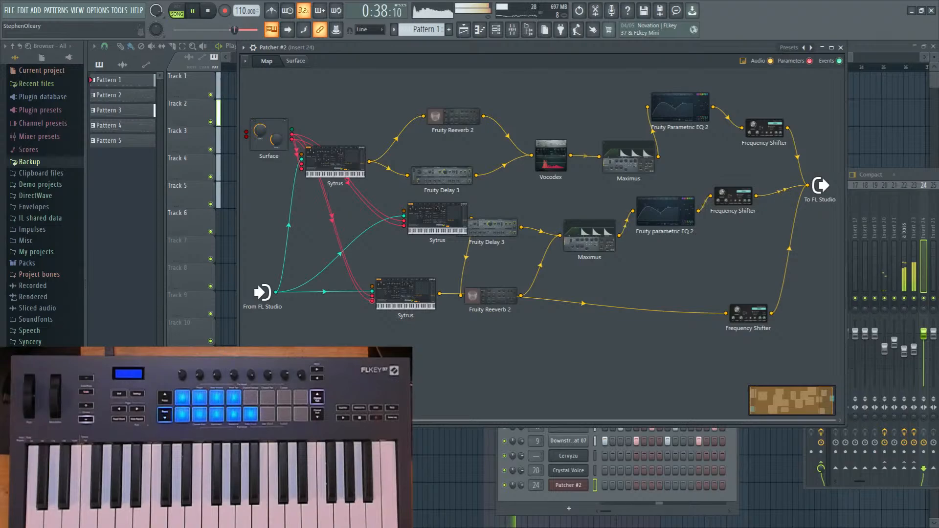
click(512, 30)
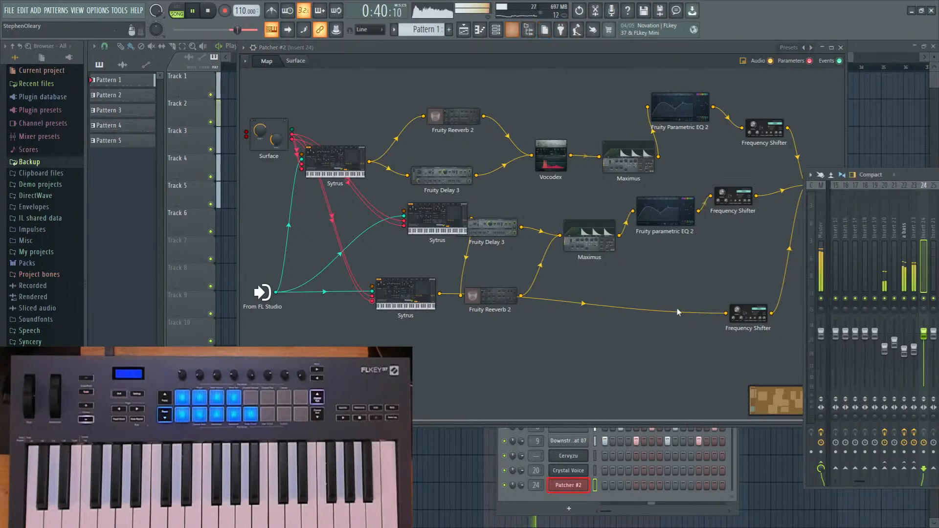
click(840, 47)
click(513, 31)
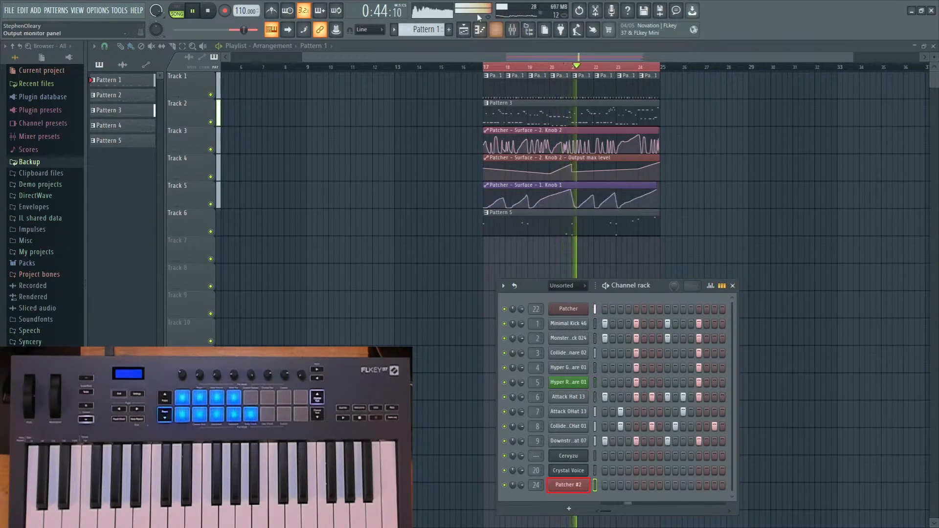
click(511, 31)
drag(908, 173, 576, 123)
click(573, 247)
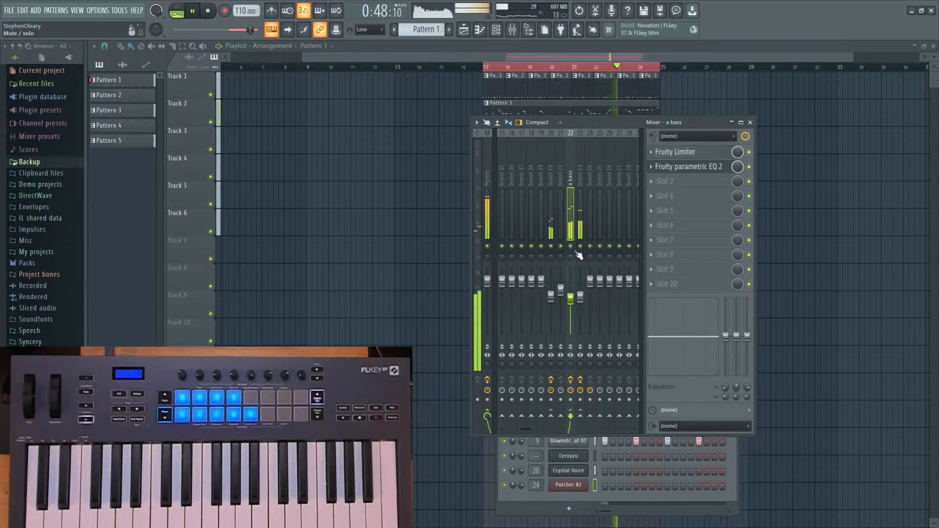
Shift band 6 lower in gain and higher in frequency in the "a bass" track's Fruity parametric EQ 2 and audition it.
click(689, 167)
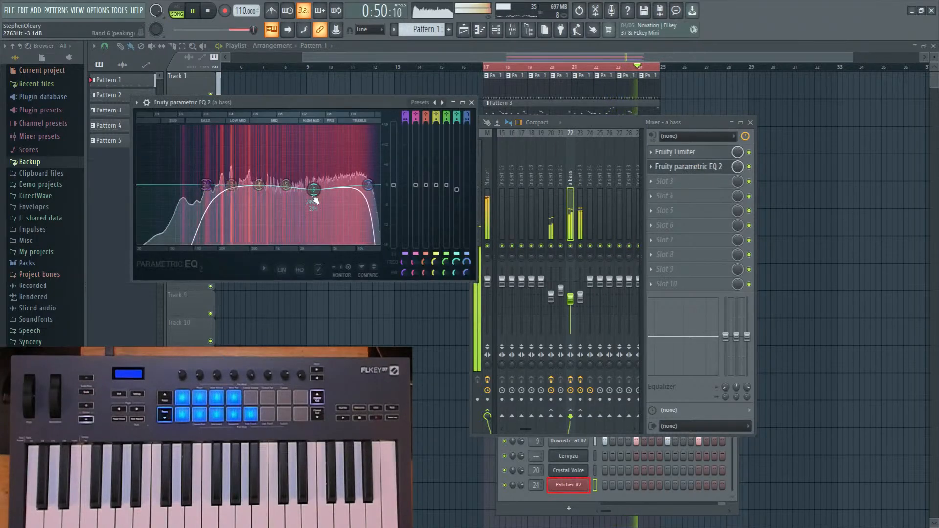
drag(339, 197, 345, 197)
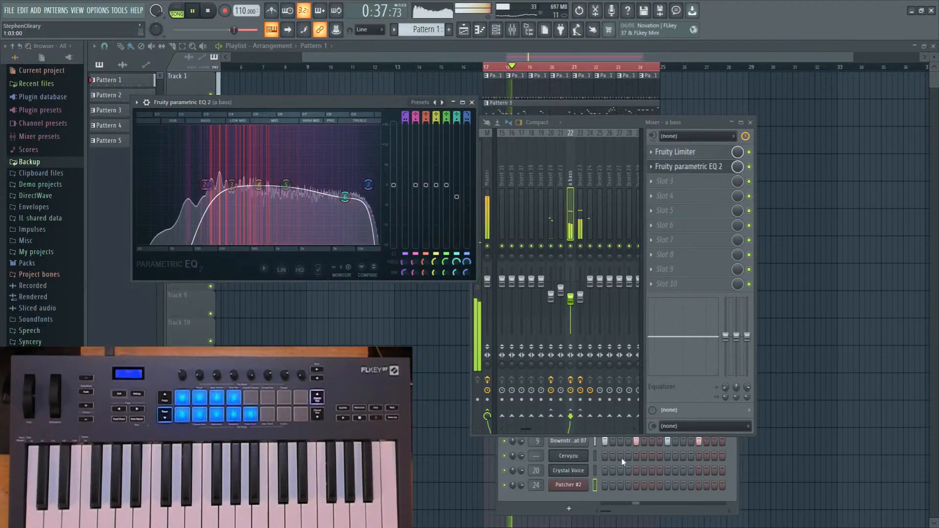
key(space)
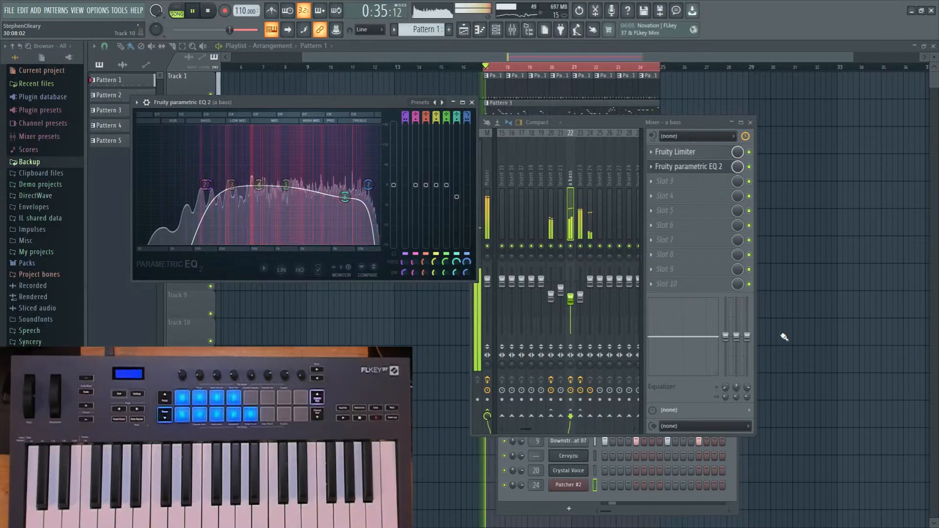
key(space)
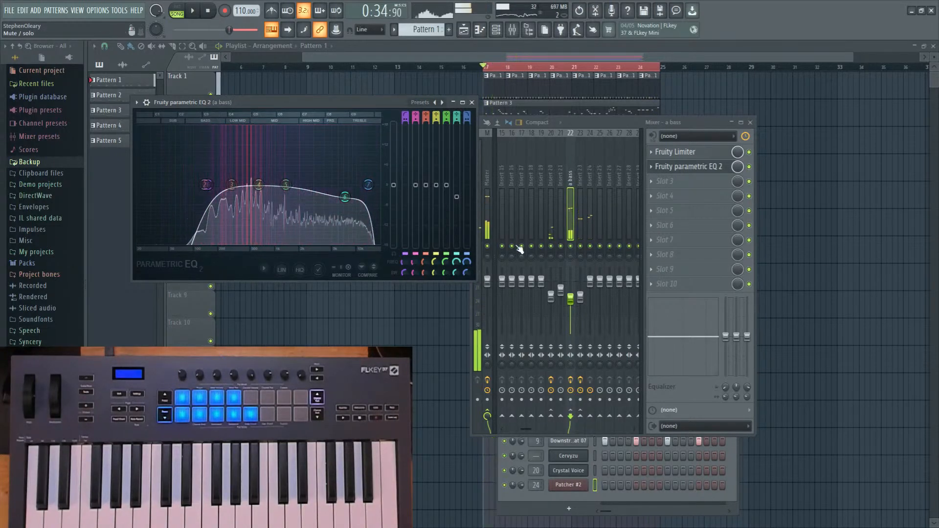
Close all open windows, create a new empty pattern and open the piano roll of Patcher #2.
key(F12)
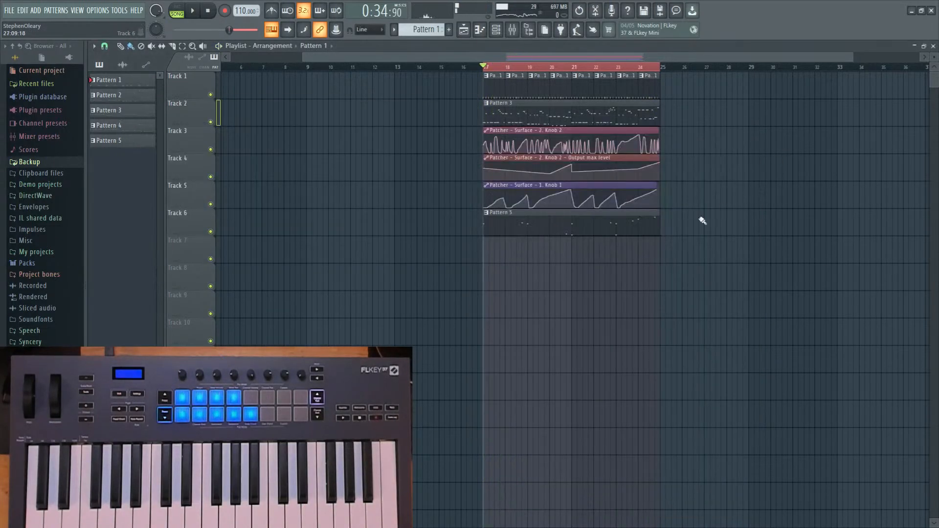
click(434, 28)
click(533, 53)
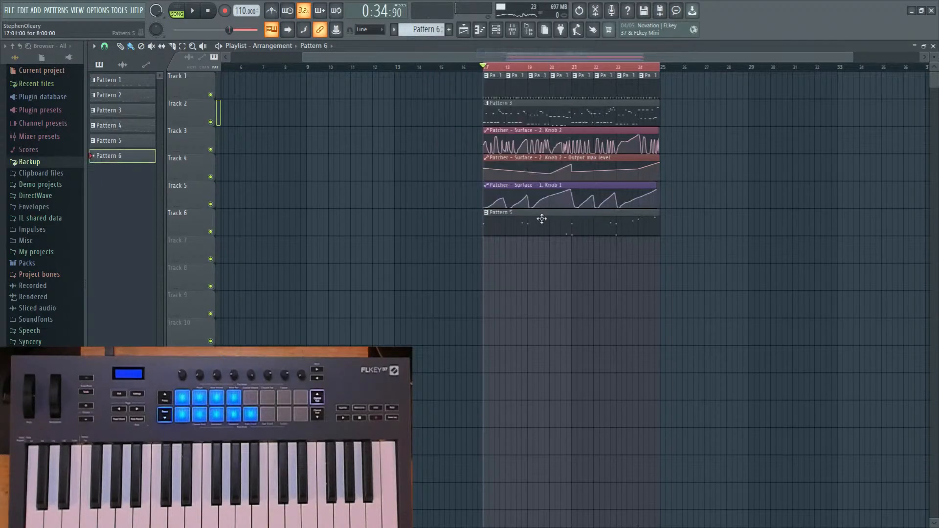
click(496, 30)
right_click(567, 484)
click(631, 394)
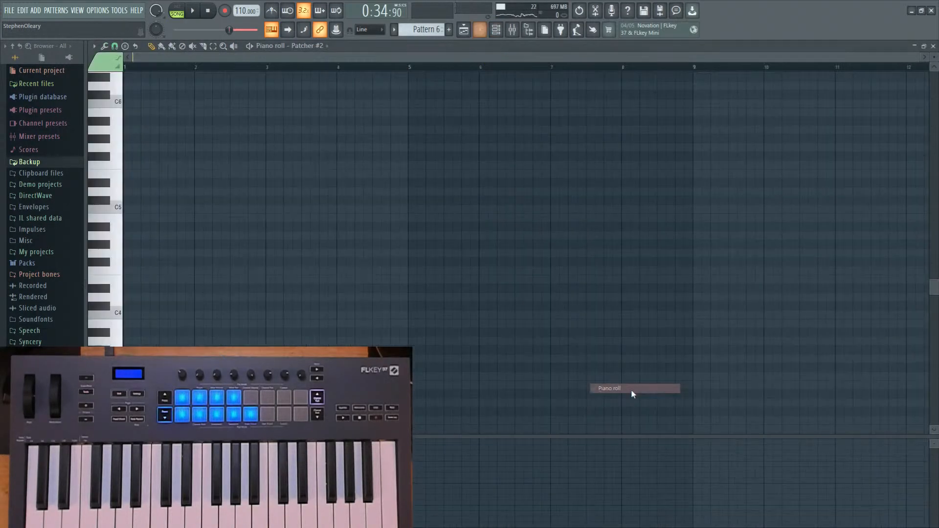
Fill the piano roll of Patcher #2 with the previously played notes and locate the final chords up to bar 137.
scroll(538, 325, up, 3)
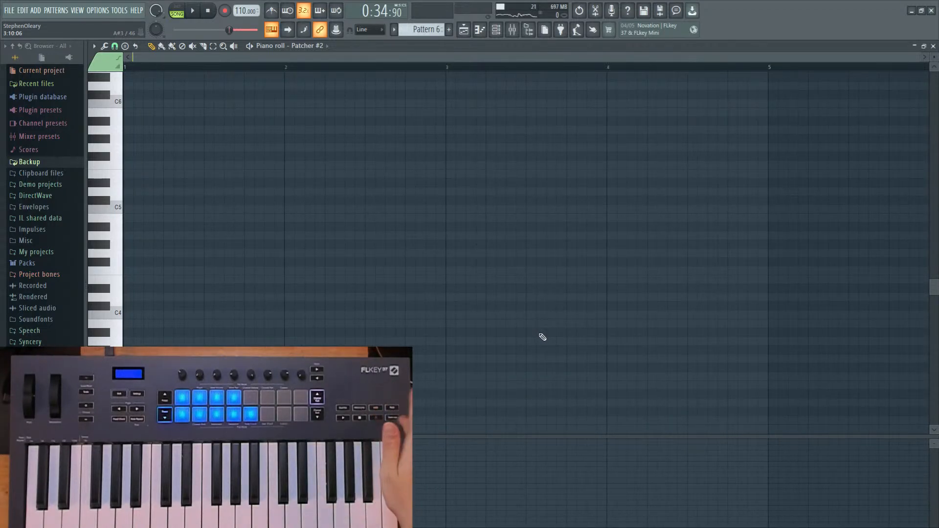
scroll(442, 167, down, 15)
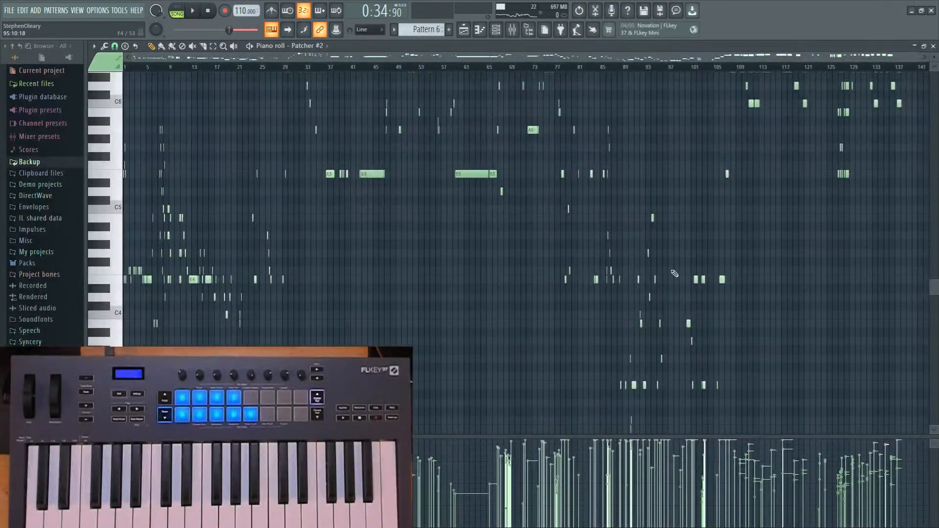
scroll(674, 274, up, 12)
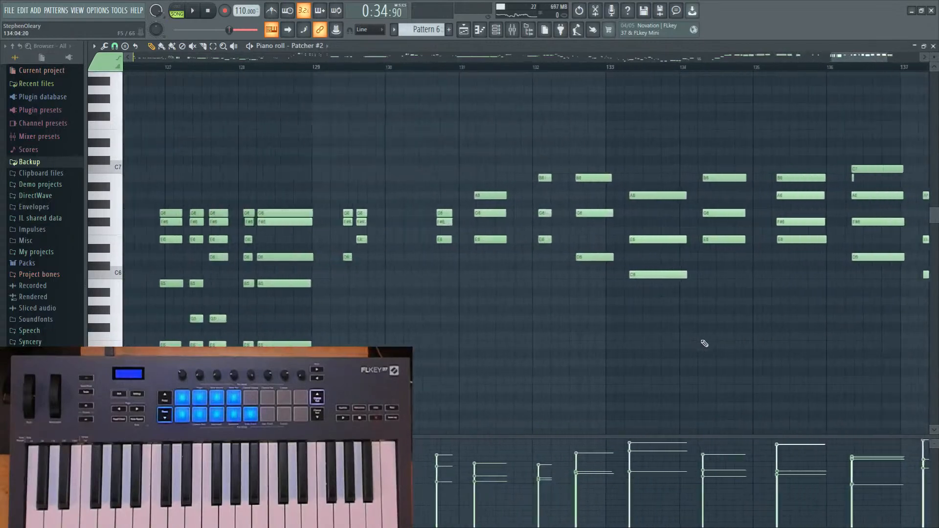
drag(704, 343, 533, 344)
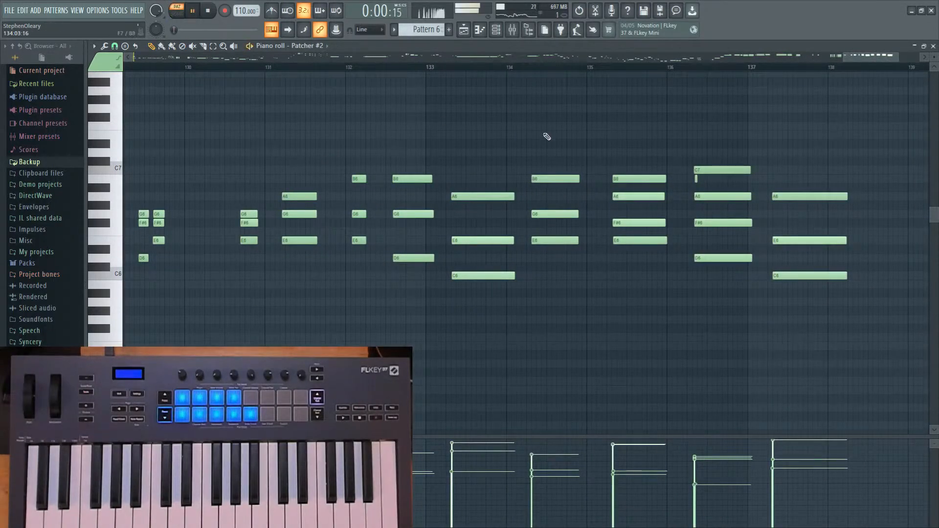
Audition the final chords of Pattern 6, starting playback around bars 134, 135 and 136.
click(531, 72)
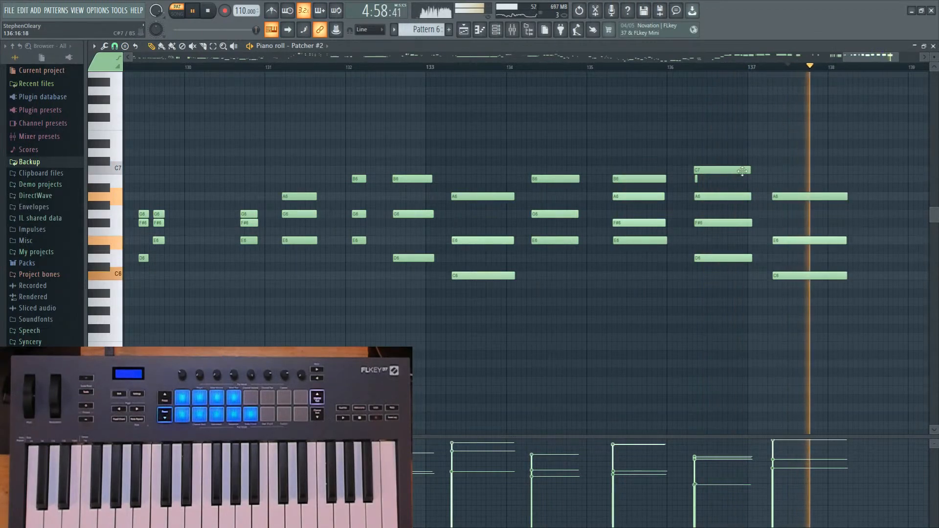
key(space)
click(543, 68)
key(space)
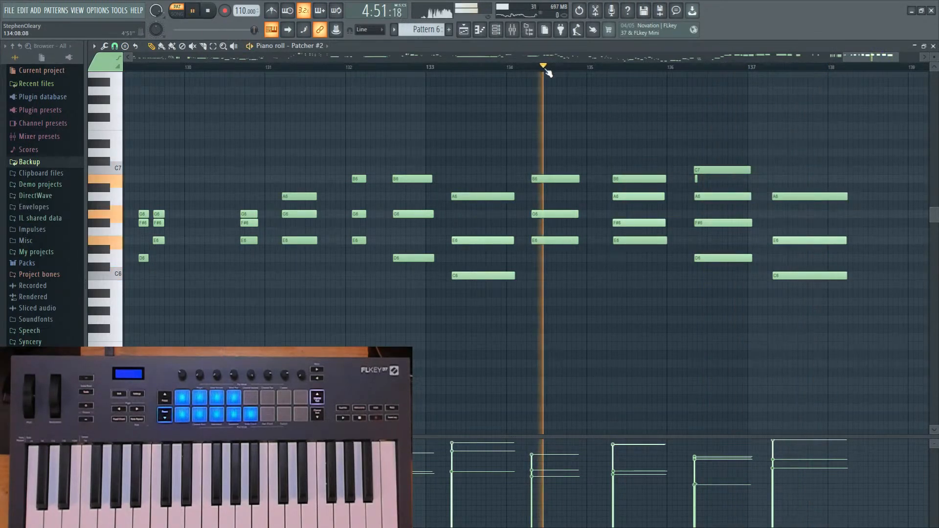
key(space)
click(619, 69)
key(space)
key(space)
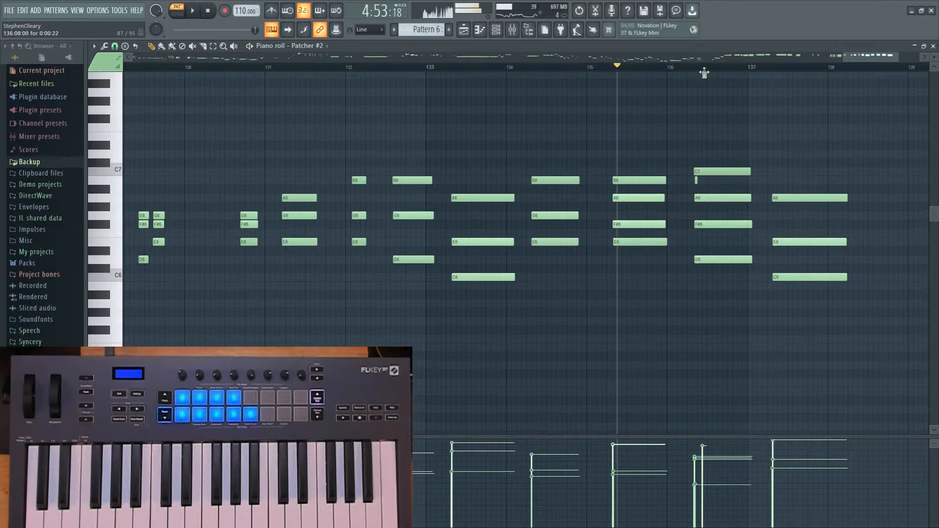
key(space)
Delete the stray short B6 note at the start of the chord in bar 136.
ctrl+scroll(688, 184, up, 3)
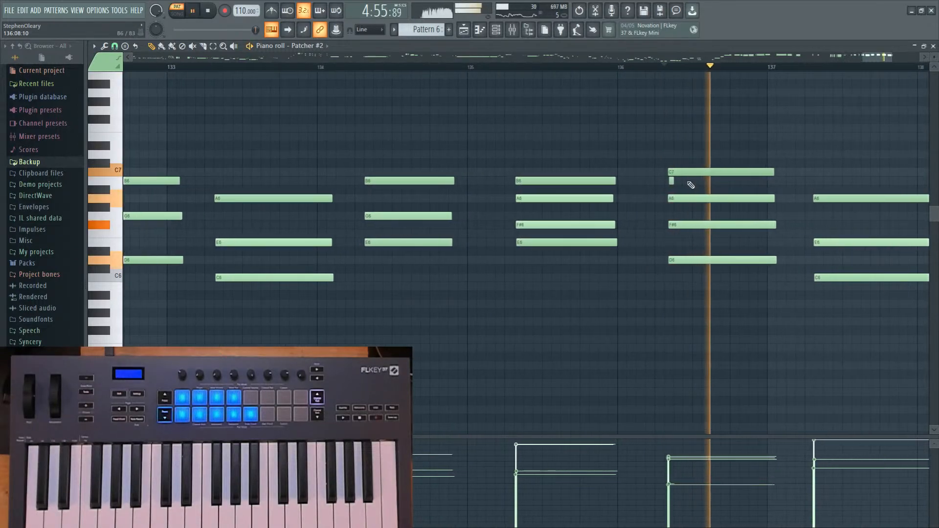
ctrl+scroll(780, 100, down, 2)
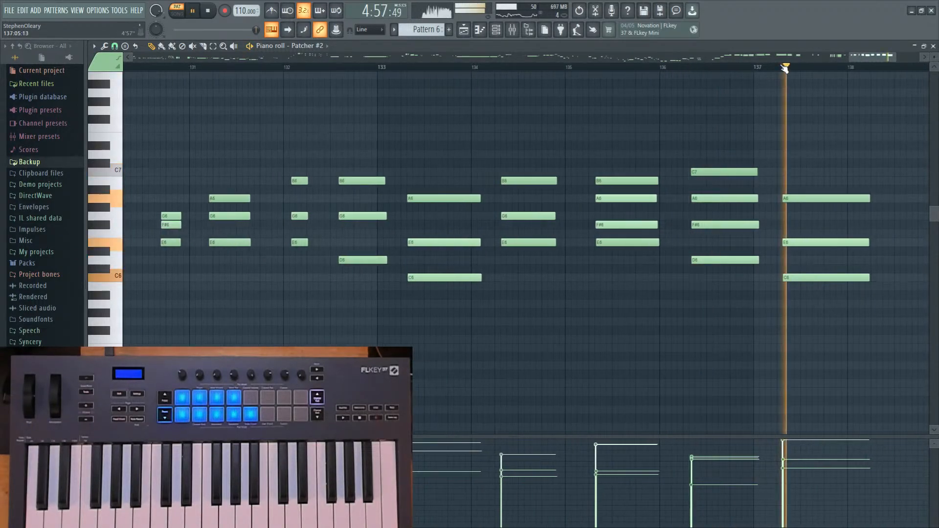
ctrl+scroll(838, 174, up, 1)
Try adding a B6 note spanning the full length of the last chord in bar 137.
key(space)
click(757, 182)
key(space)
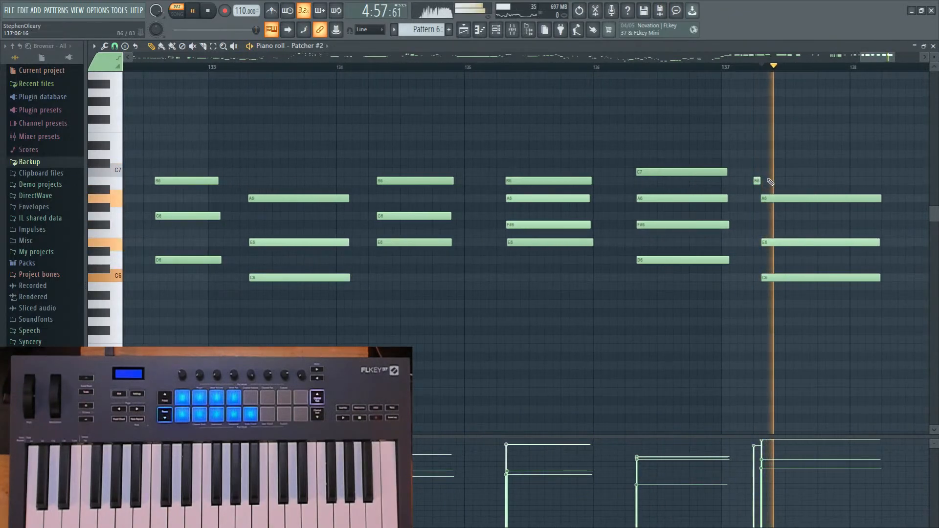
key(space)
right_click(757, 182)
key(space)
click(765, 181)
key(space)
key(space)
drag(770, 180, 882, 180)
key(space)
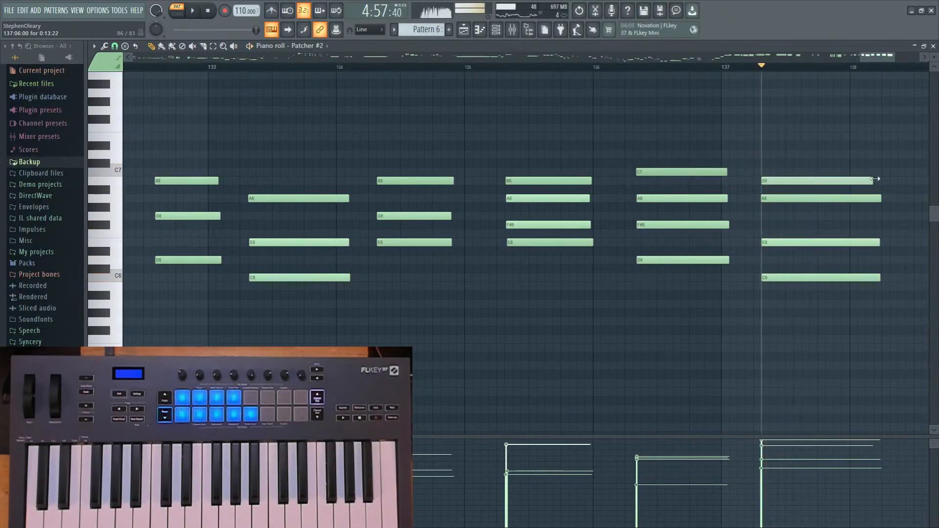
key(space)
key(space)
Play the last two chords and delete the B6 note added to the final one.
click(659, 67)
key(space)
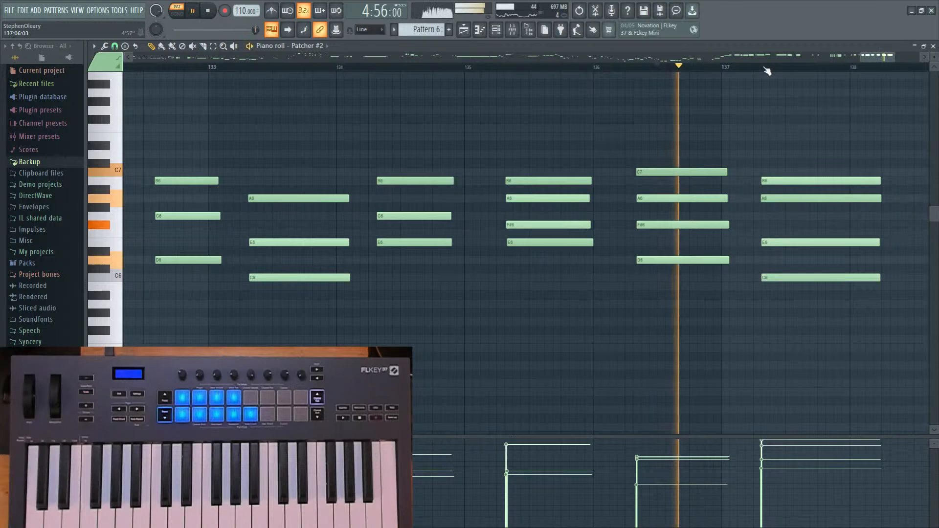
key(space)
right_click(794, 181)
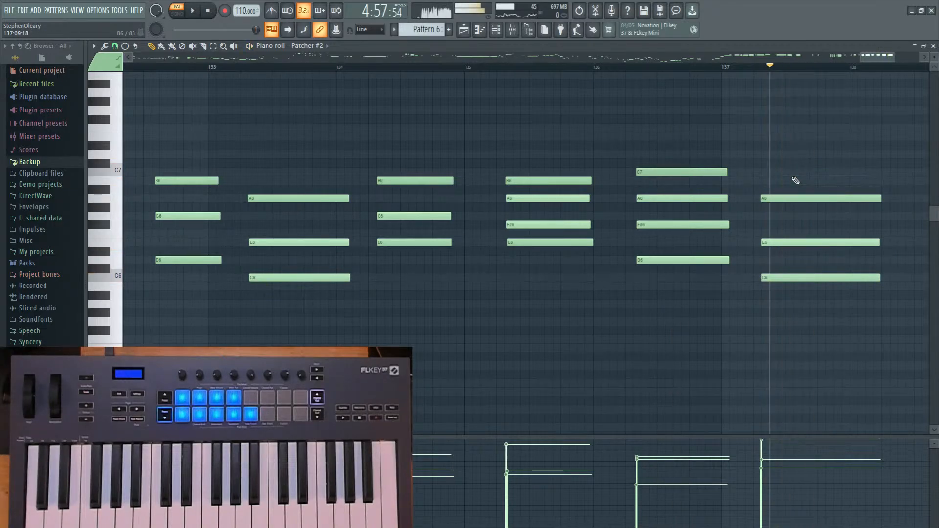
Select and delete the last four chords in the piano roll, from bar 134 to the end.
scroll(740, 162, down, 3)
scroll(654, 167, up, 1)
scroll(683, 182, up, 1)
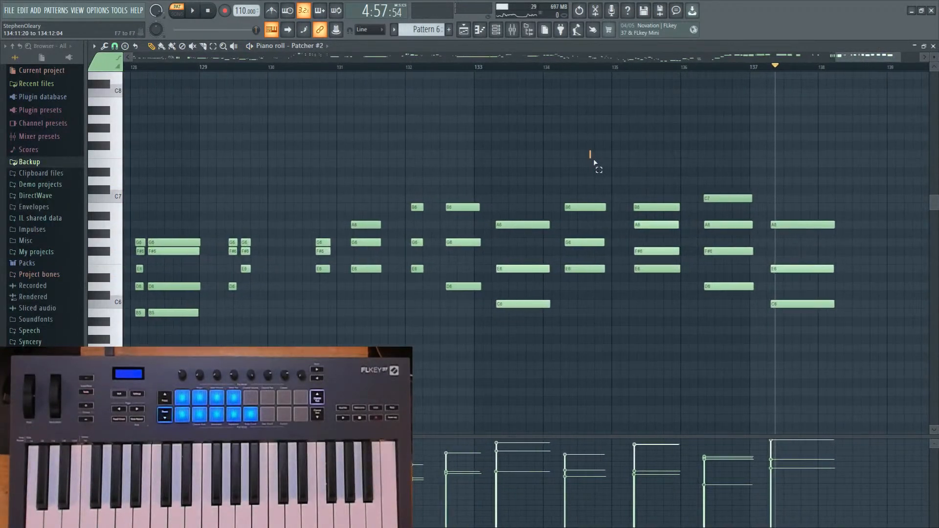
drag(592, 158, 855, 313)
key(Delete)
scroll(582, 302, down, 6)
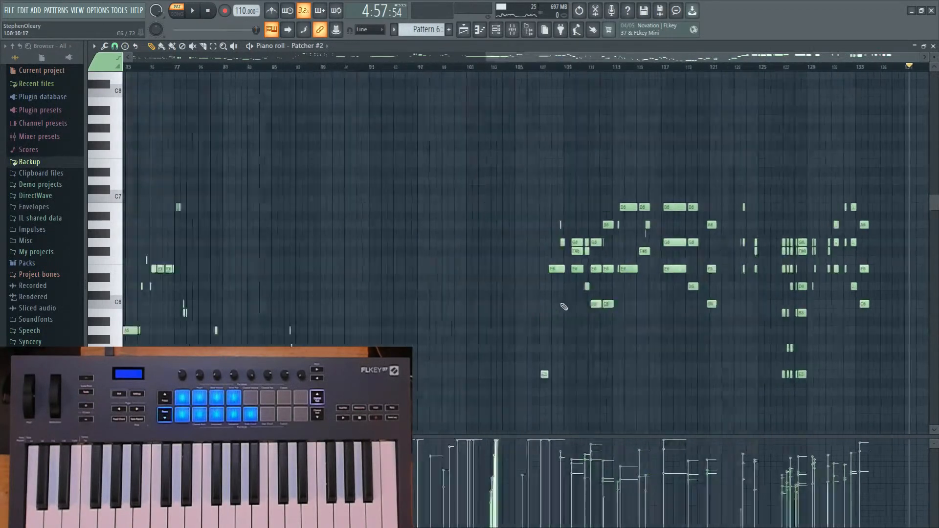
scroll(552, 296, up, 3)
Switch to the empty Pattern 7 and open the piano roll of Patcher #2 for it.
click(496, 30)
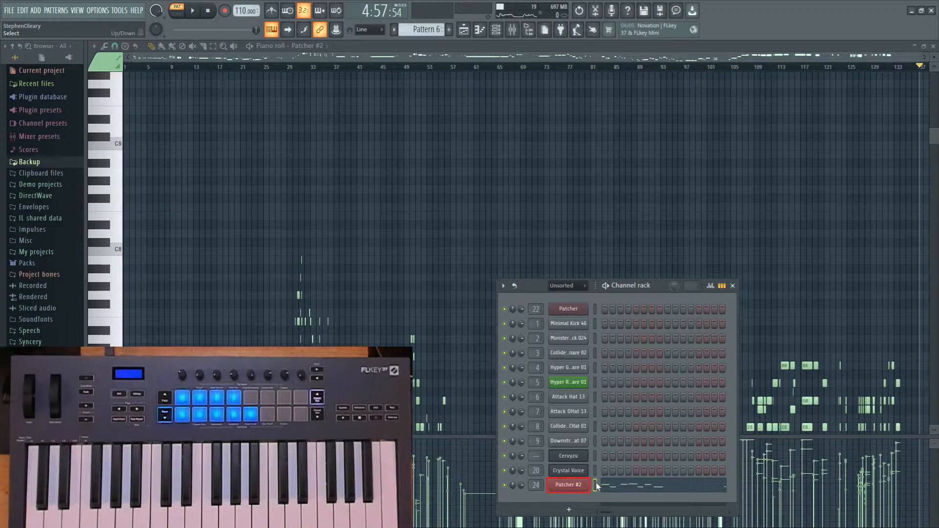
scroll(432, 30, down, 1)
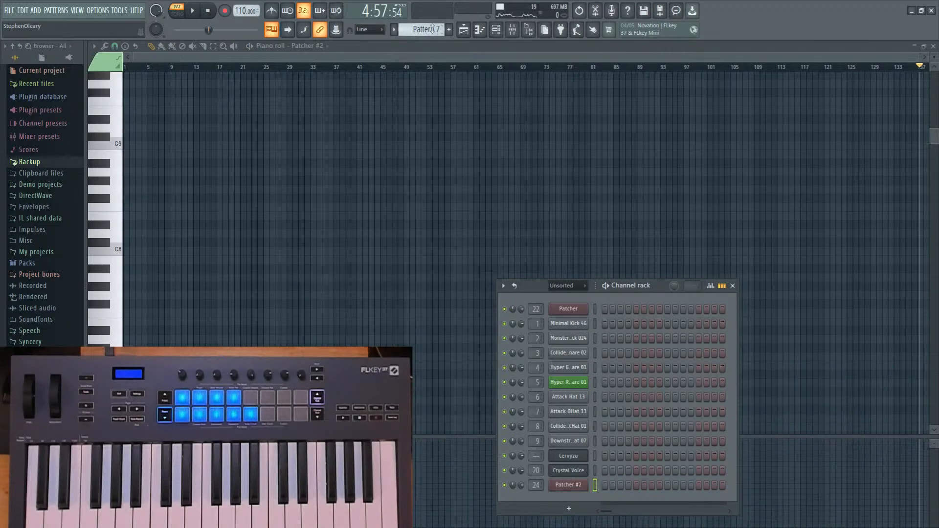
right_click(575, 491)
click(626, 391)
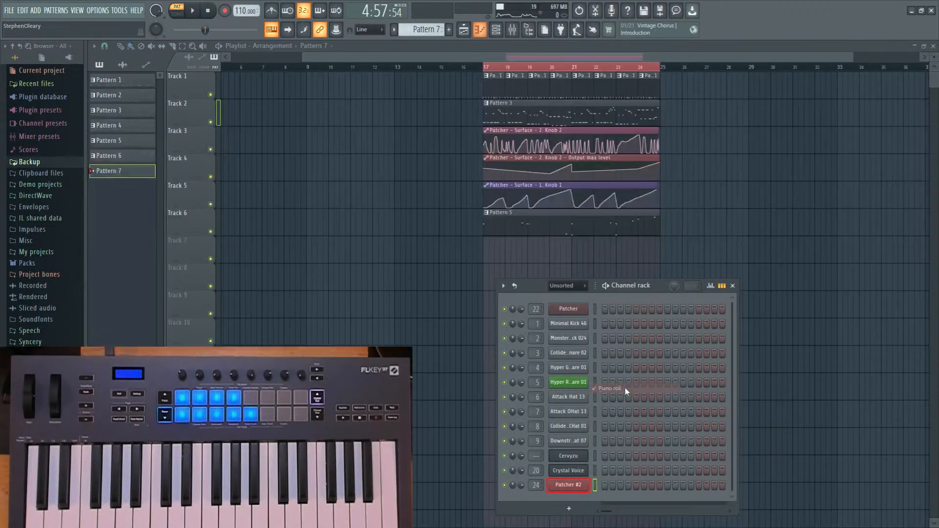
right_click(580, 484)
click(612, 389)
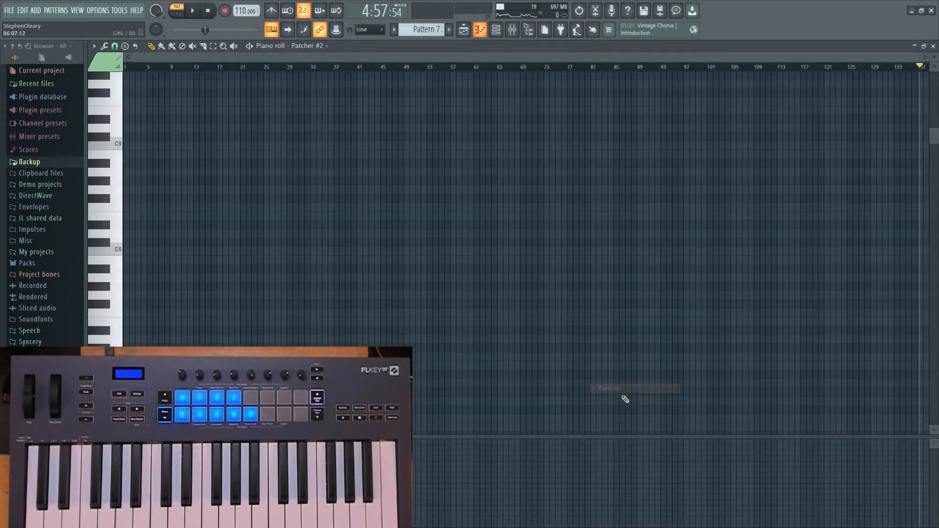
Clear the recorded Patcher #2 notes from Pattern 6 and place Pattern 7 on playlist Track 7 at bar 17.
scroll(434, 32, up, 1)
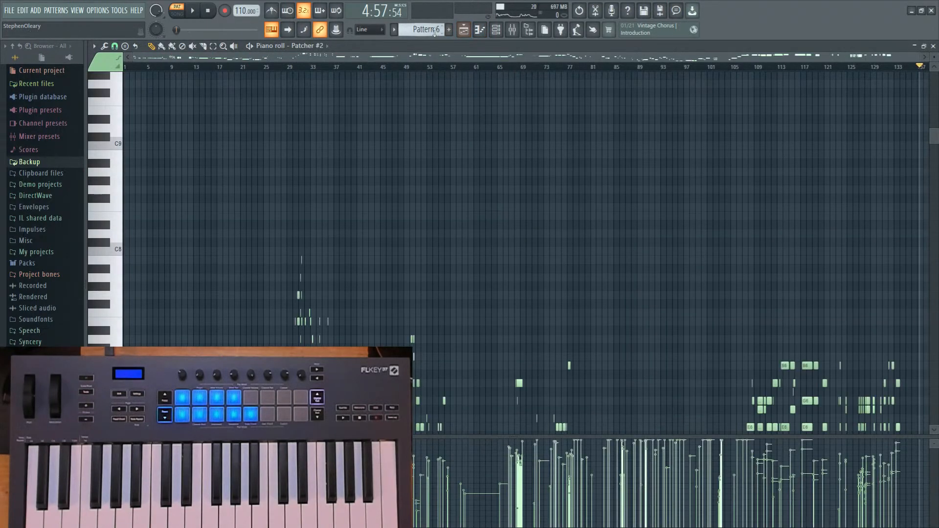
click(496, 29)
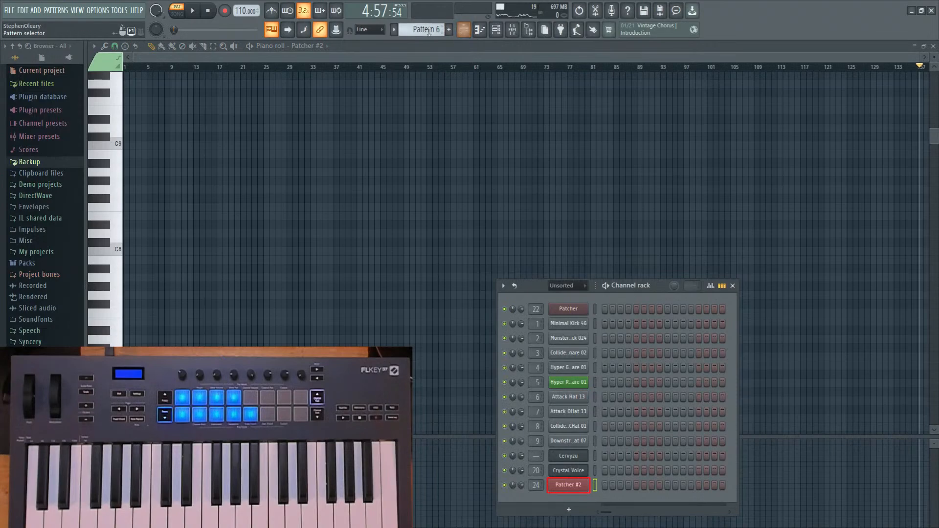
scroll(428, 31, down, 1)
click(463, 30)
click(501, 254)
drag(519, 255, 500, 255)
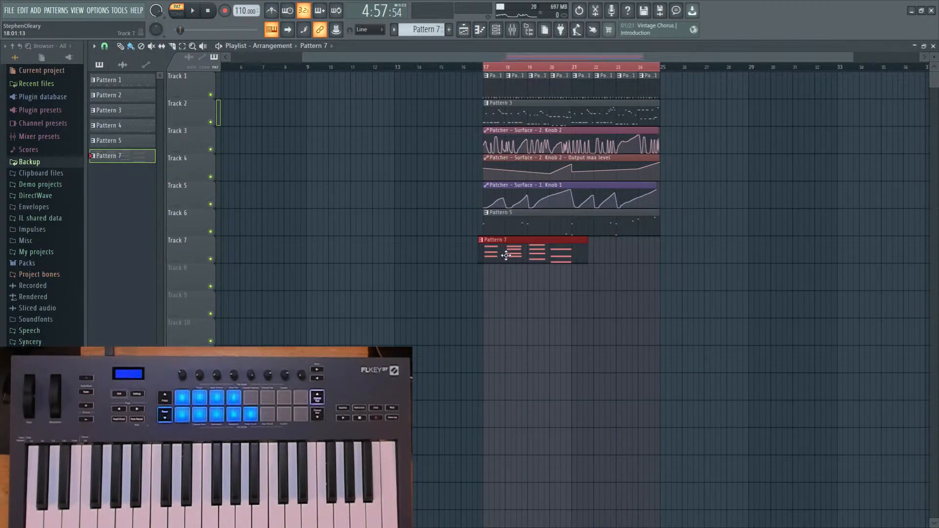
Open Pattern 7's notes in the piano roll and move the first chord to the start of bar 1.
double_click(505, 255)
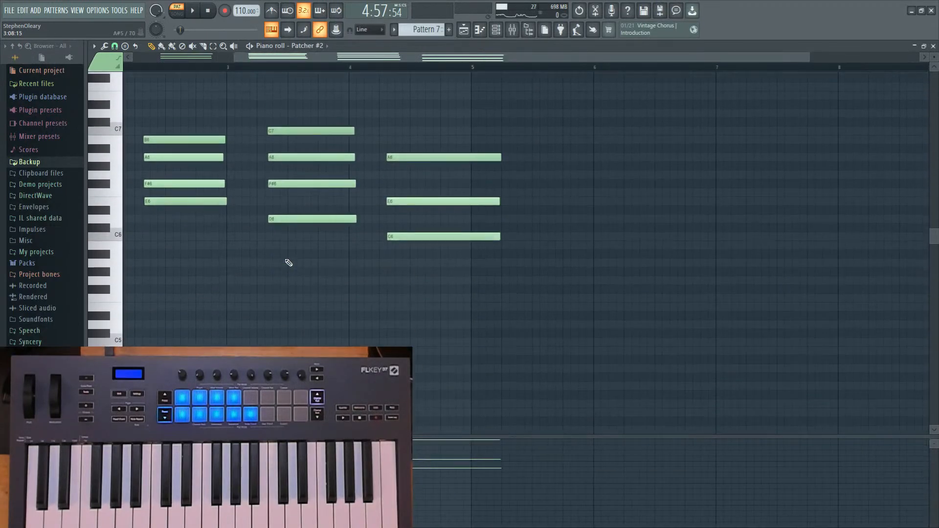
key(ctrl+a)
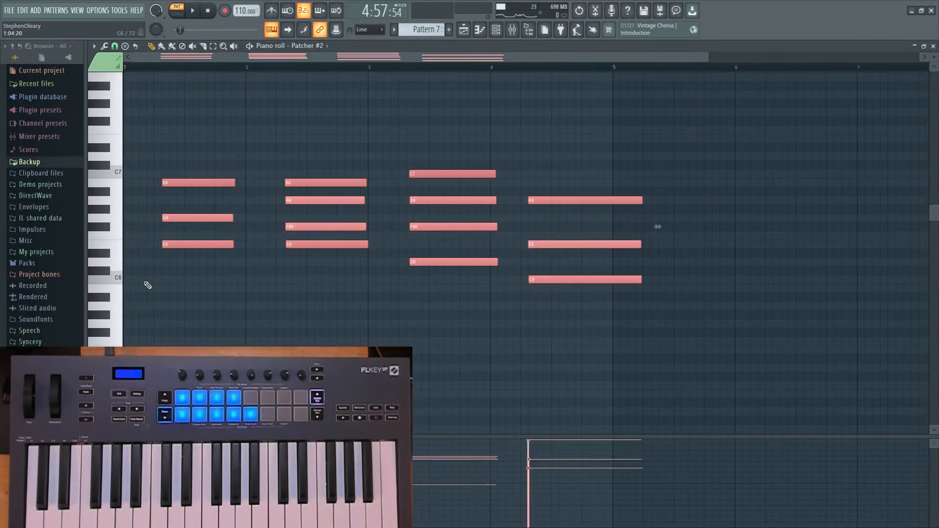
key(ctrl+d)
ctrl+drag(178, 167, 126, 239)
key(ctrl+d)
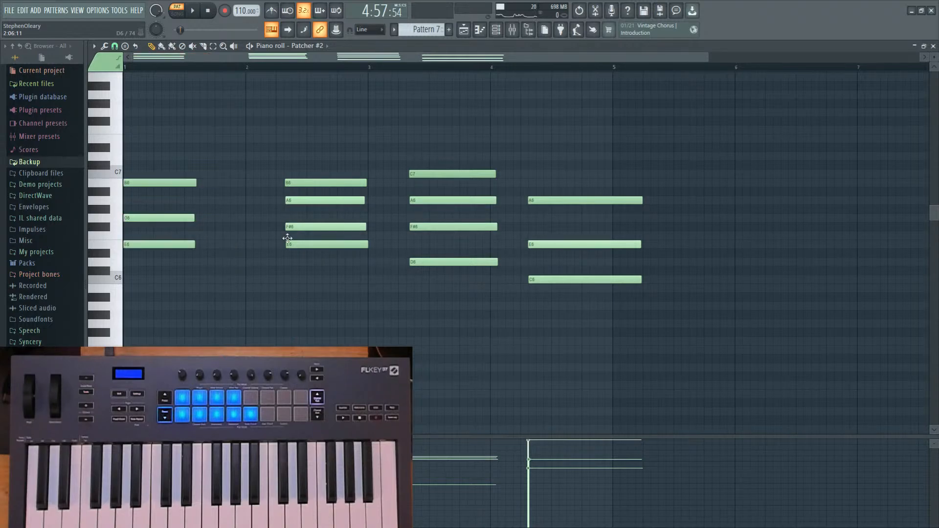
Move the second, third and fourth chords to the starts of bars 2, 3 and 4 respectively.
ctrl+drag(356, 145, 313, 292)
drag(321, 247, 282, 249)
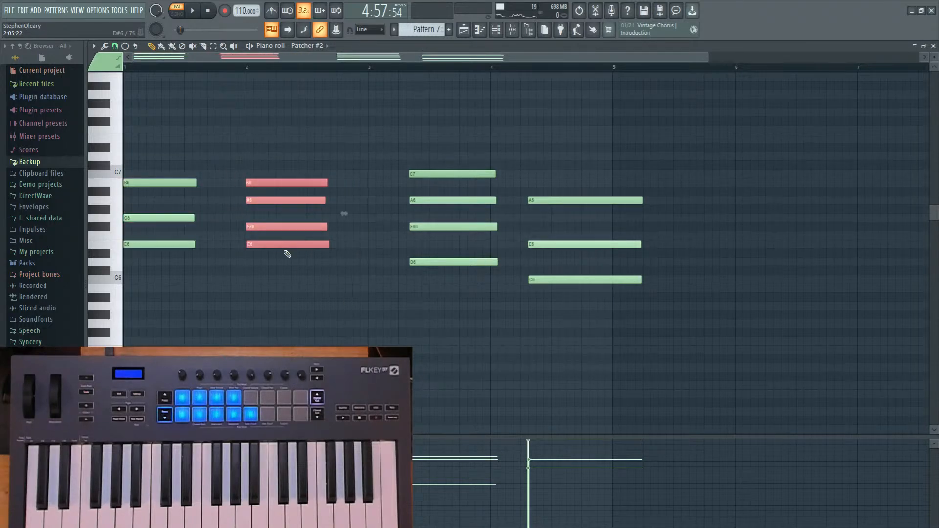
key(ctrl+d)
ctrl+drag(418, 151, 469, 304)
drag(433, 264, 393, 262)
key(ctrl+d)
ctrl+drag(508, 188, 519, 275)
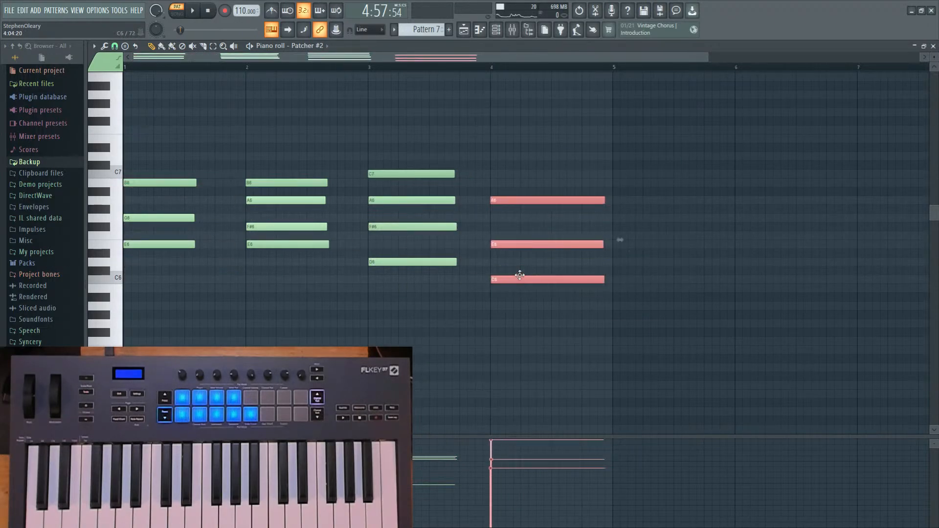
key(ctrl+d)
Shorten all the chord notes slightly and apply legato articulation so each chord extends to the next one.
key(ctrl+a)
drag(327, 184, 358, 180)
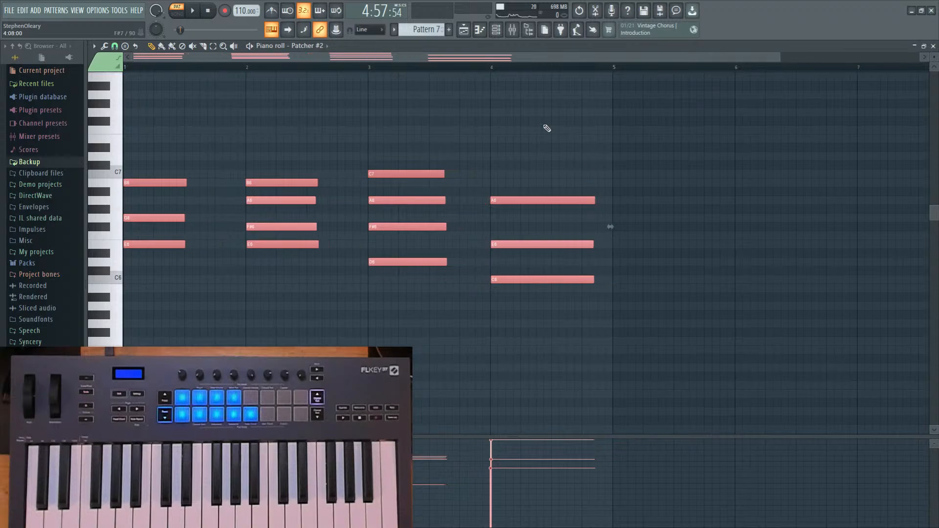
key(ctrl+d)
key(ctrl+l)
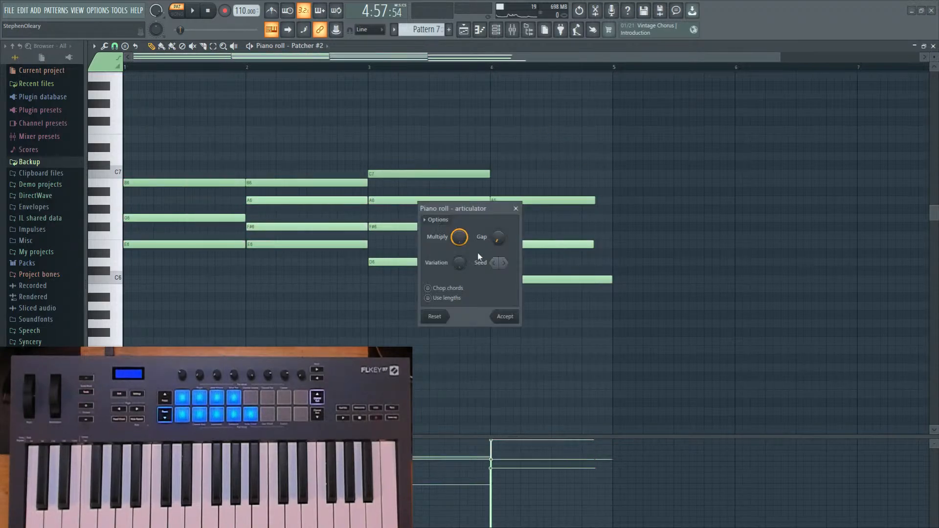
click(505, 319)
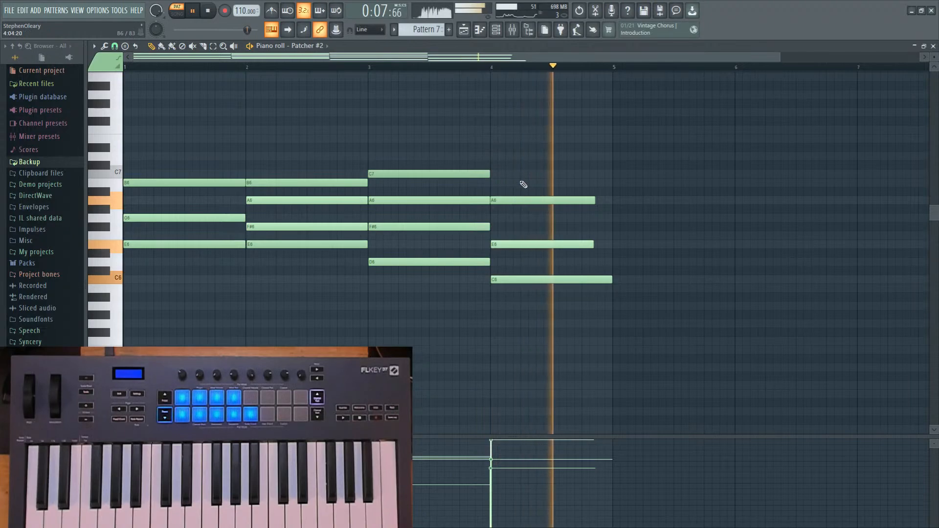
Add a B6 note to the chord in bar 4, lower its velocity and audition it from bar 4.
click(491, 183)
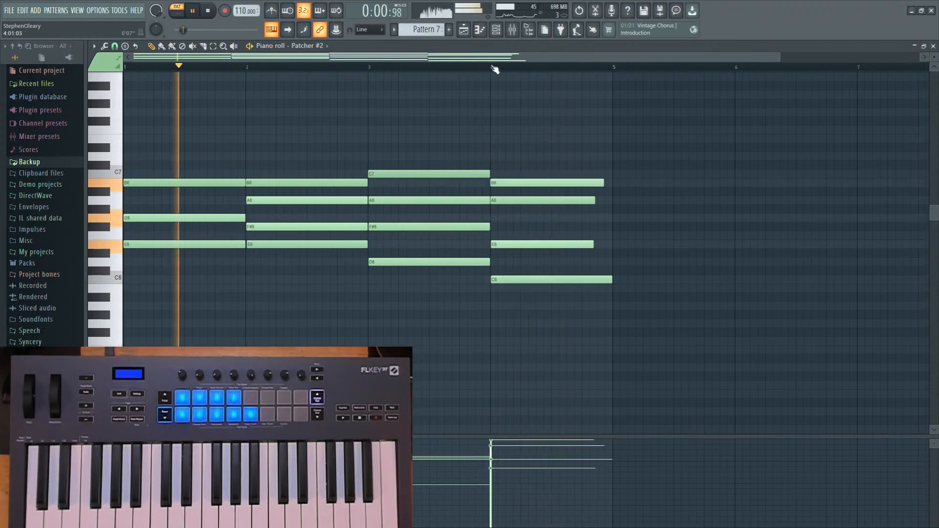
click(489, 68)
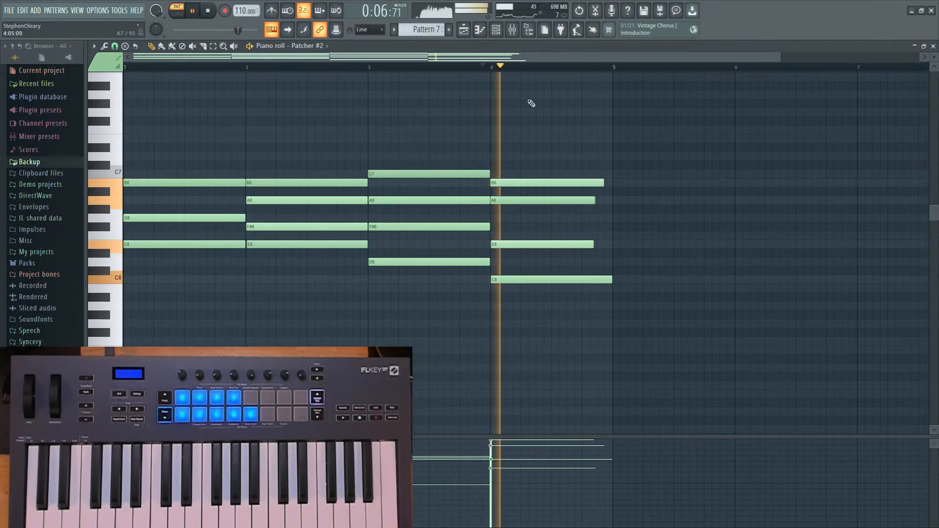
key(space)
ctrl+click(529, 183)
key(space)
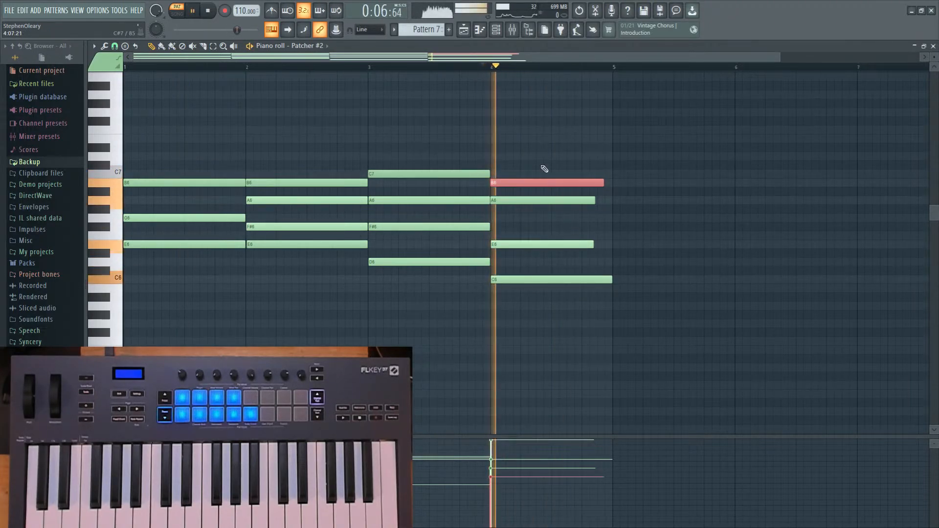
Lengthen the A6 and E6 notes of the fourth chord nearly to the end of bar 4.
ctrl+click(606, 152)
key(space)
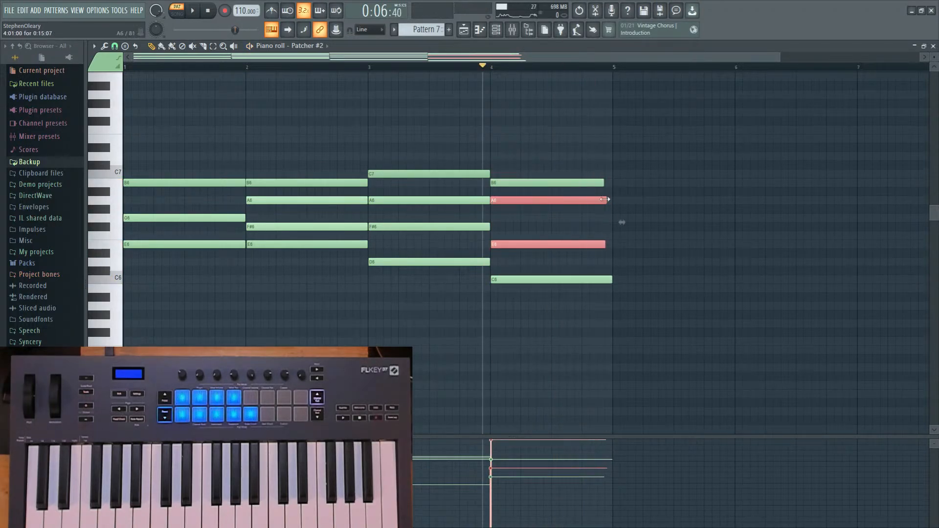
scroll(528, 181, down, 4)
scroll(512, 283, up, 5)
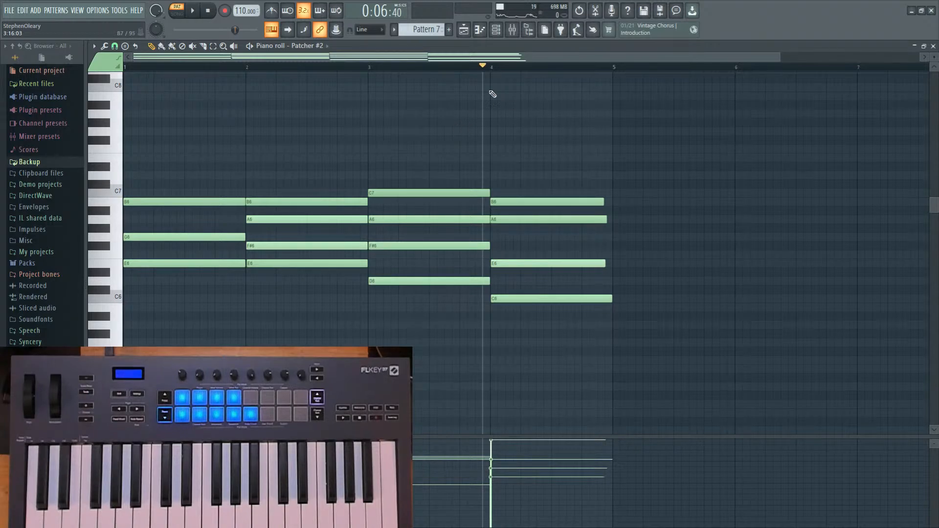
Switch to the empty Pattern 6, open the playlist and add a Serum instrument to the project.
click(456, 31)
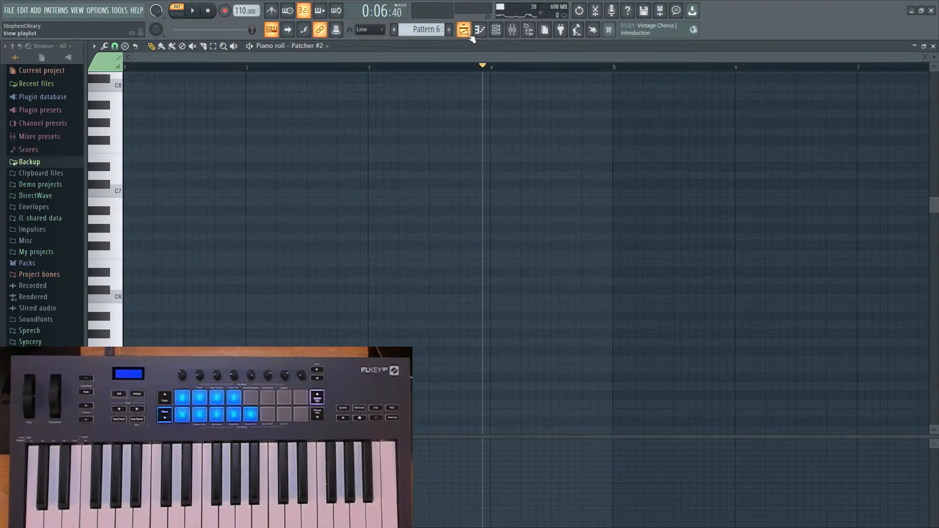
click(464, 31)
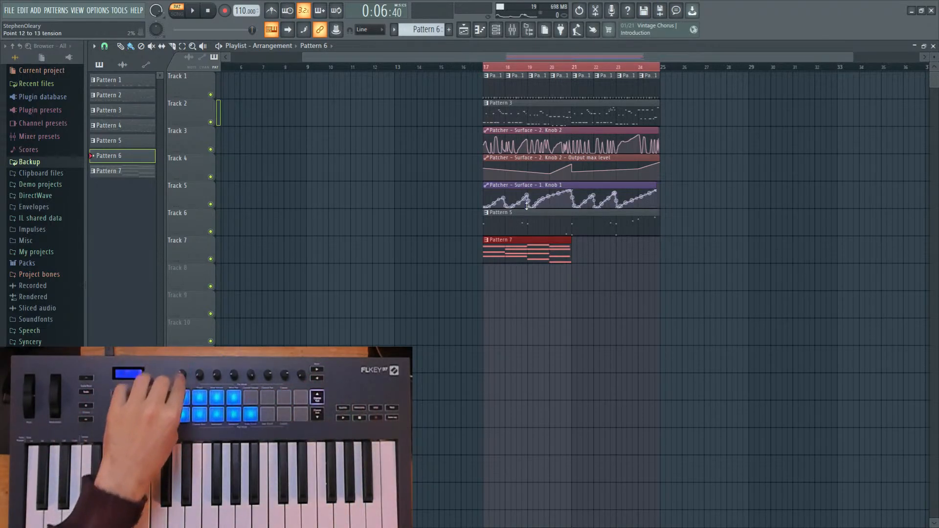
middle_click(754, 24)
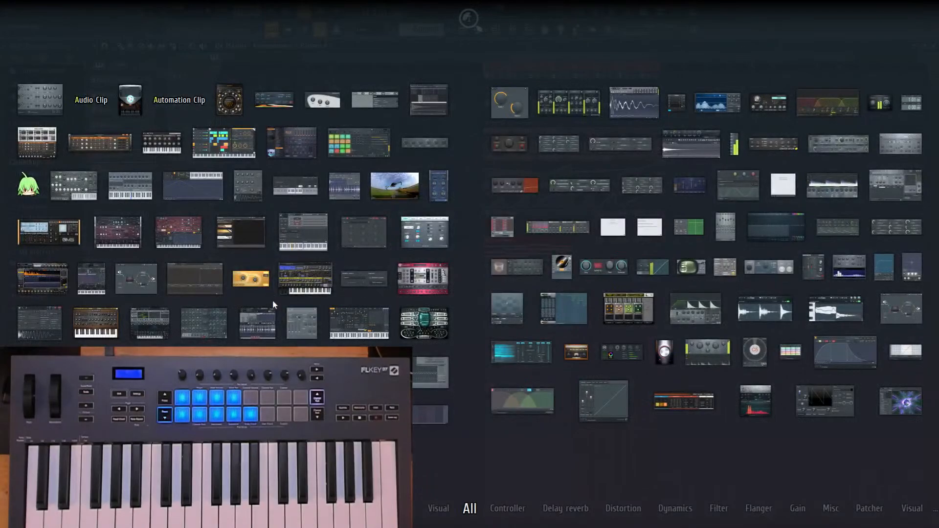
click(150, 323)
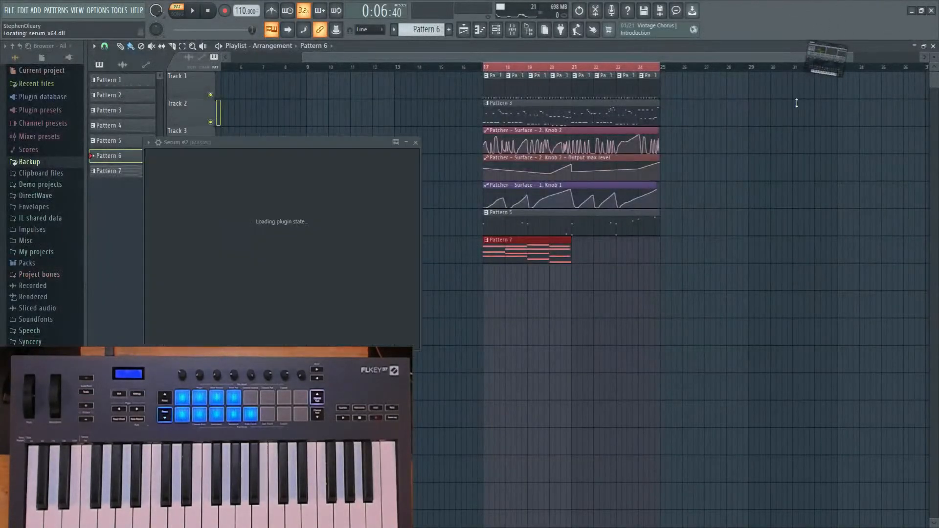
drag(293, 142, 672, 94)
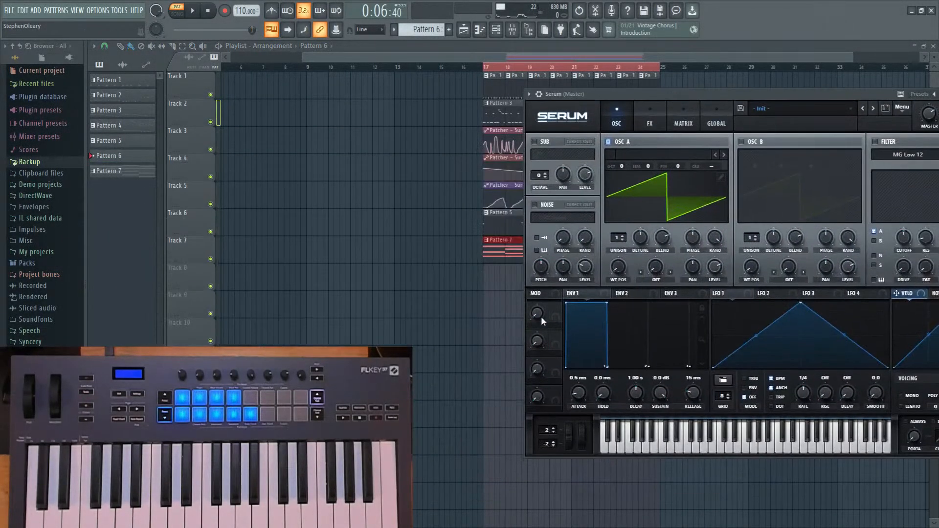
Link Serum's last-tweaked Macro 1 to a hardware knob on the keyboard and close Serum.
click(119, 10)
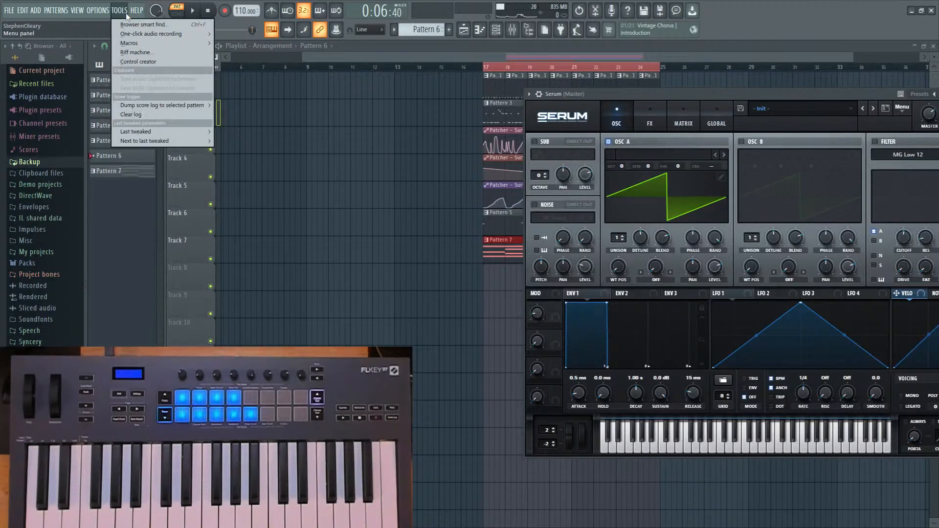
mouse_move(147, 128)
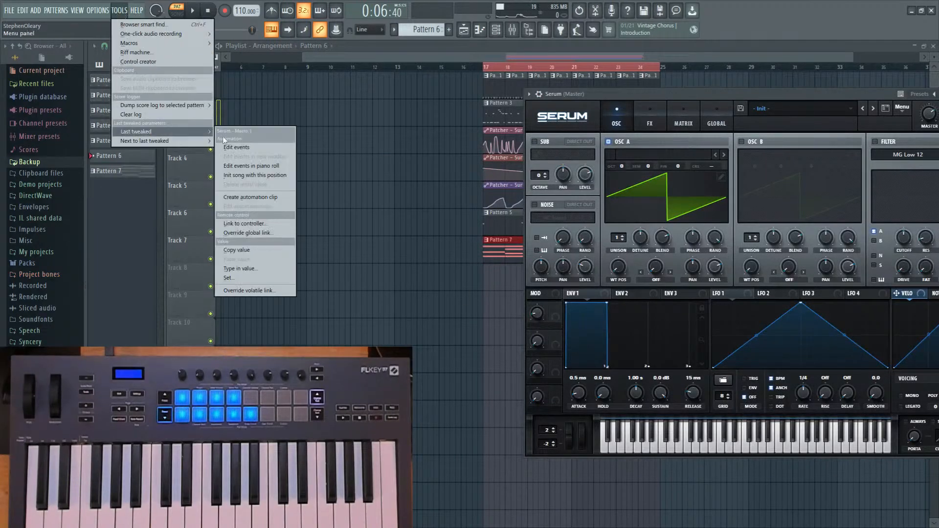
click(245, 224)
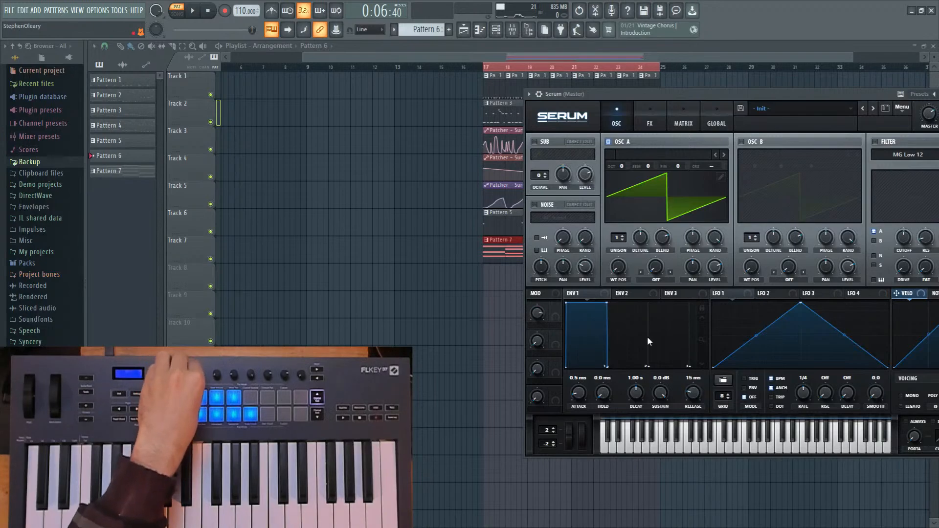
drag(661, 94, 595, 99)
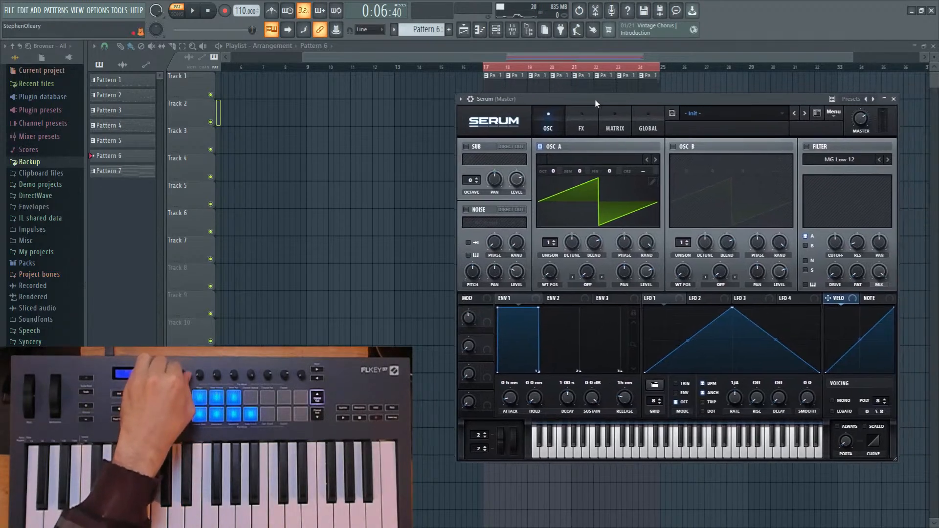
click(893, 99)
Open Pattern 7, play back its chords and return to the playlist.
double_click(525, 248)
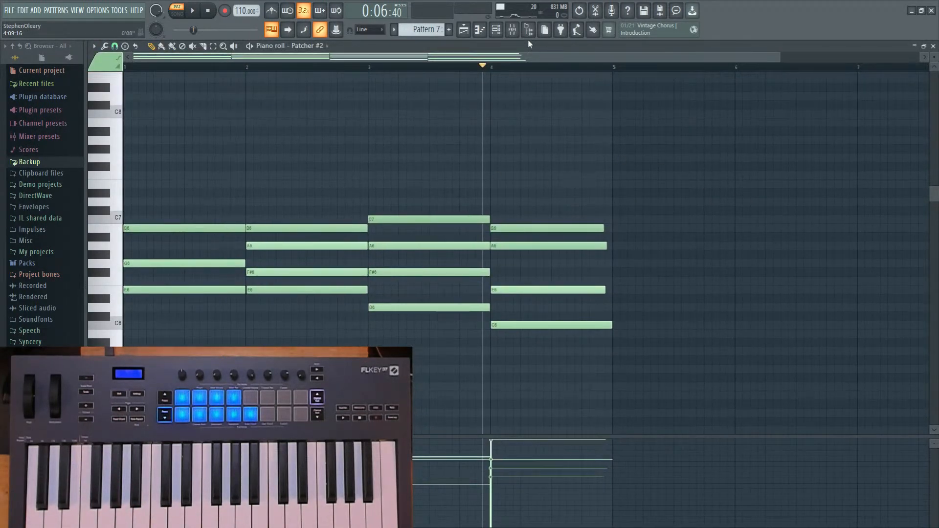
key(space)
click(465, 30)
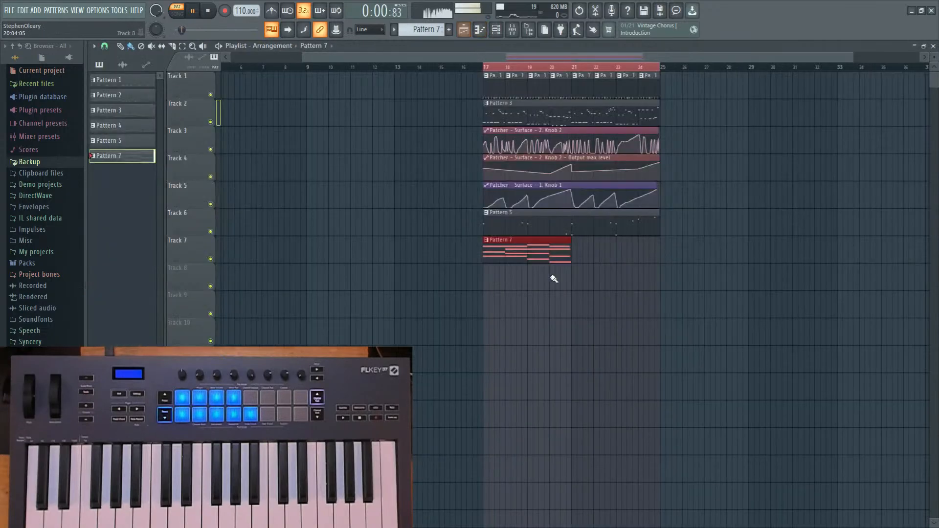
drag(480, 69, 485, 71)
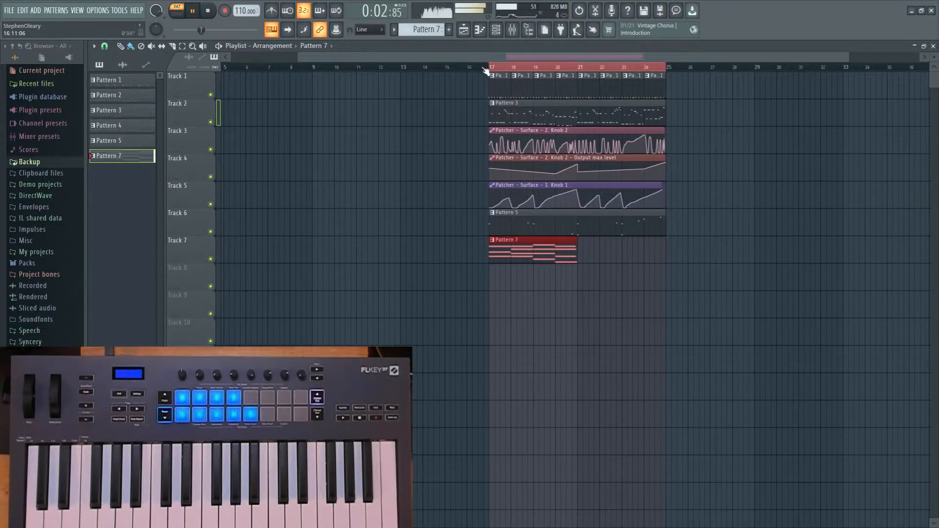
Move the Pattern 7 clip to bar 21 and place another Pattern 7 clip at bar 17 on Track 7.
drag(571, 255, 617, 249)
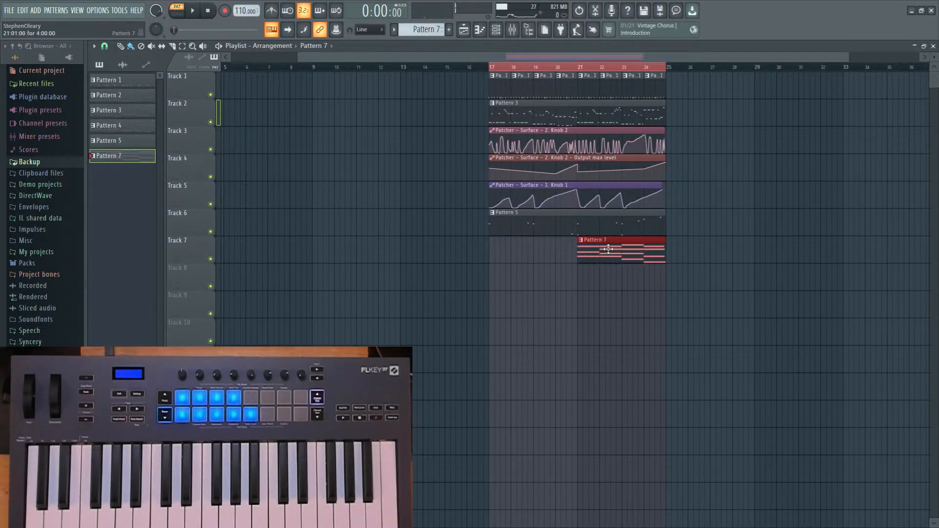
click(492, 240)
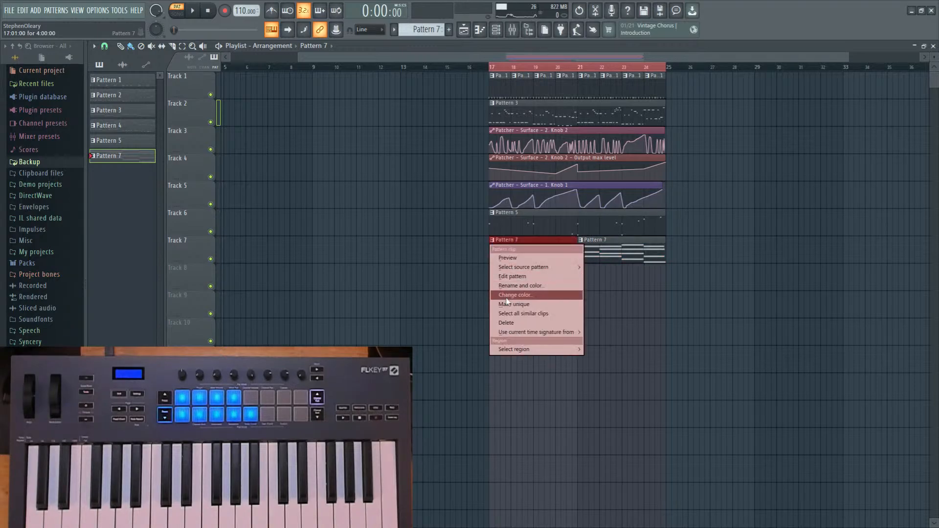
click(463, 270)
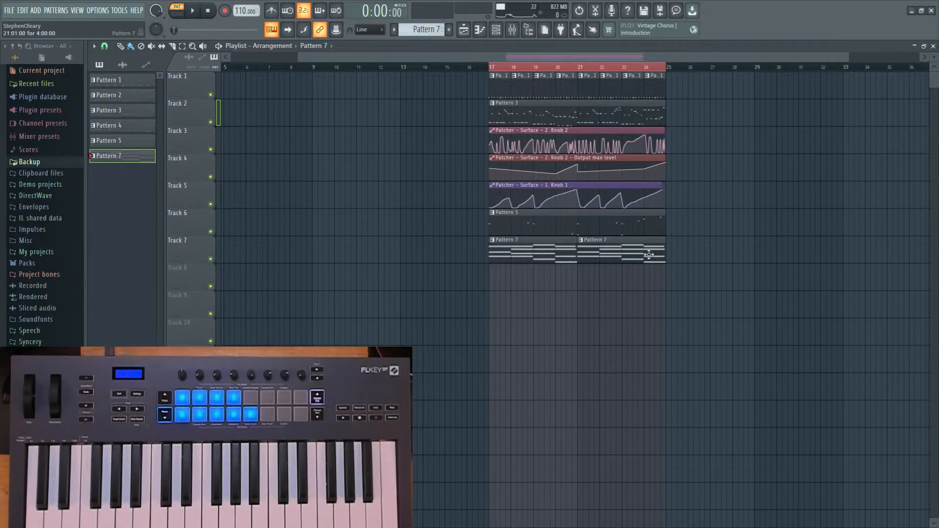
Delete the top notes of Pattern 7's second, third and fourth chords, keeping the first chord's B6, and return to the playlist.
double_click(531, 255)
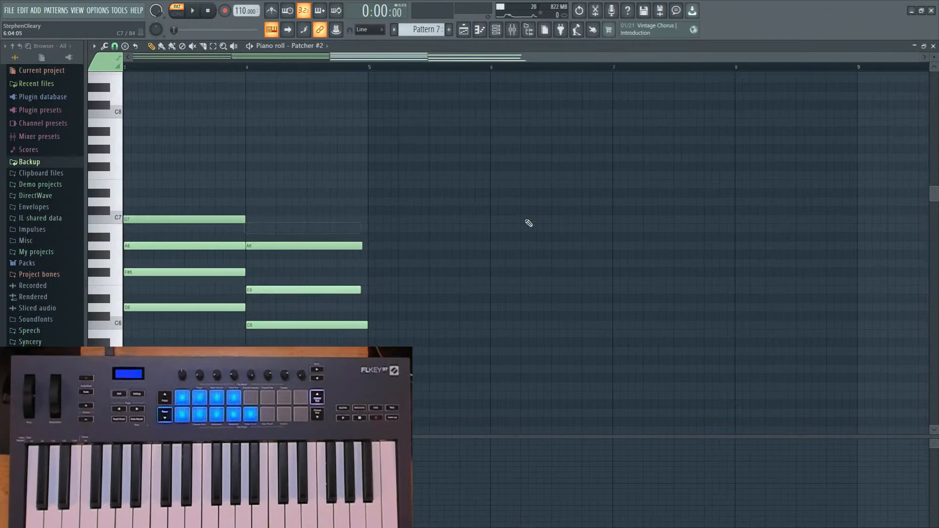
right_click(361, 198)
right_click(184, 197)
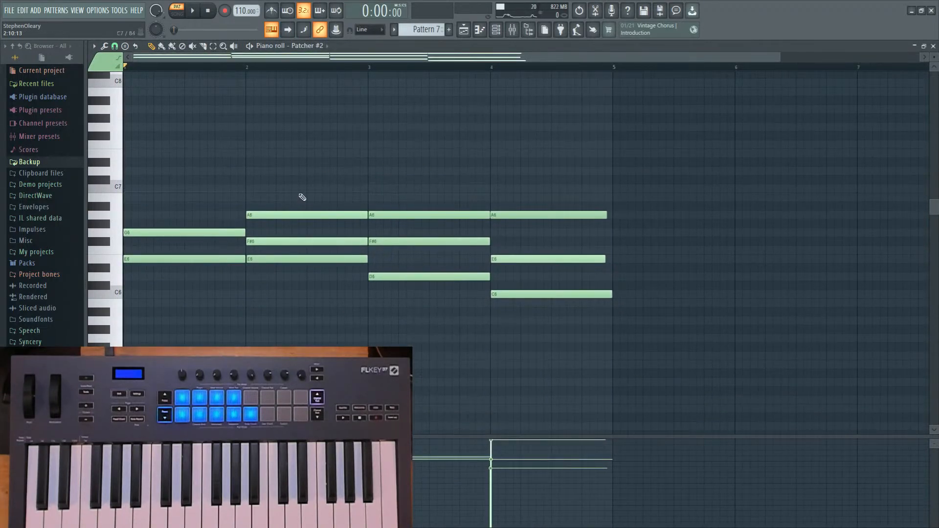
key(ctrl+z)
right_click(313, 197)
right_click(456, 190)
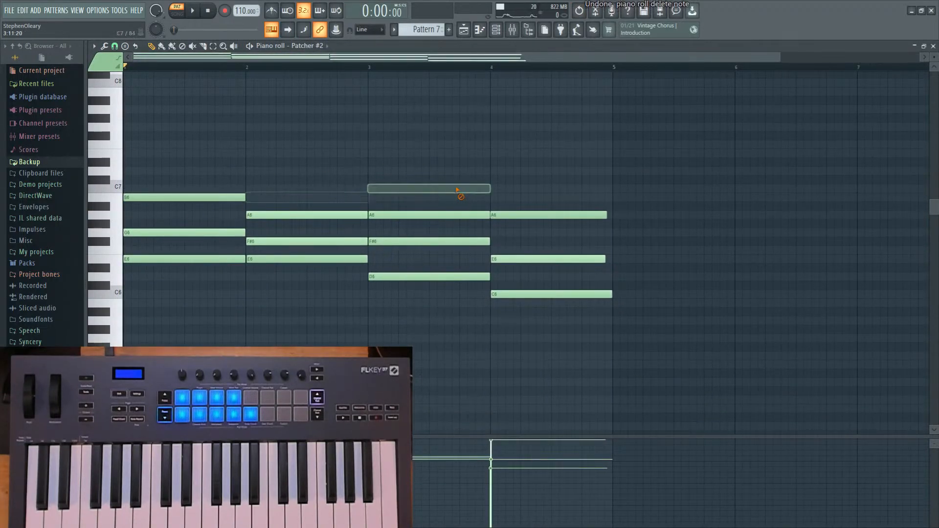
click(465, 30)
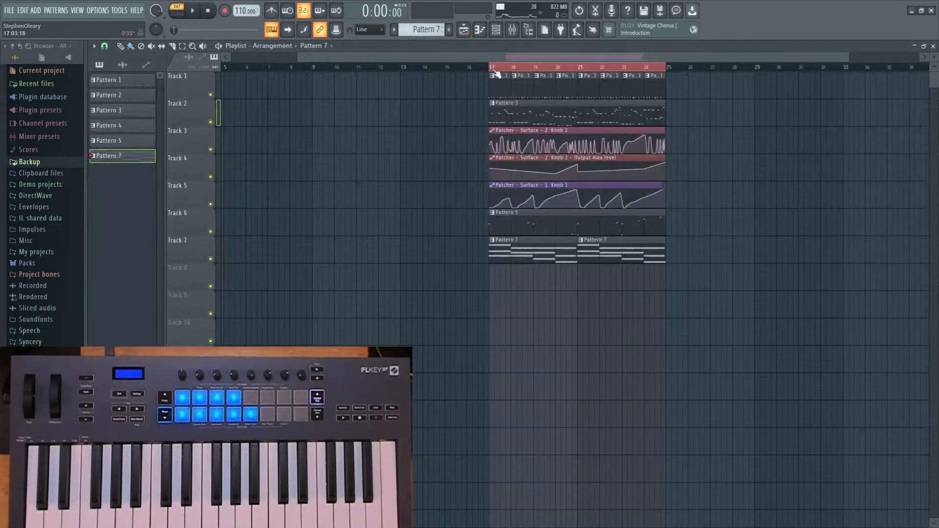
Restore Pattern 7's deleted notes, and make its bar 17 clip unique with the first chord's A6 and the other chords' top notes removed.
double_click(560, 253)
click(463, 30)
right_click(493, 243)
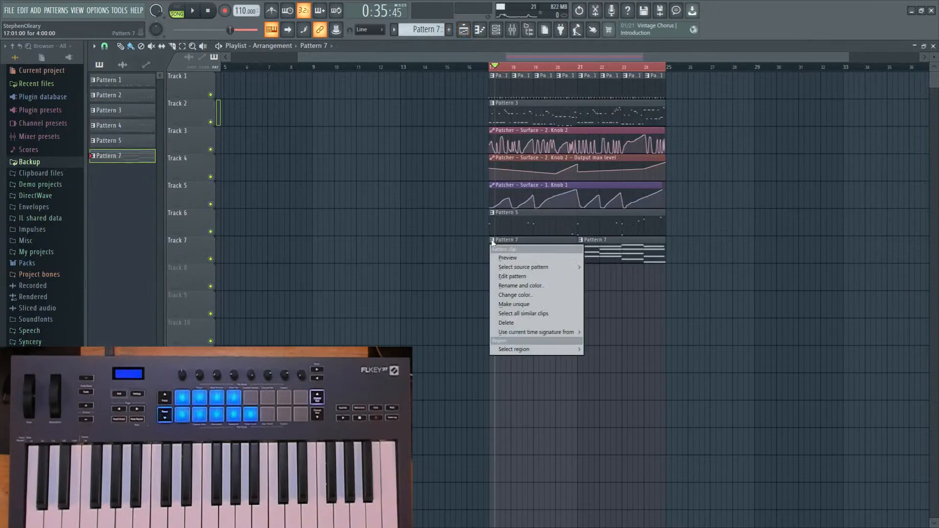
click(515, 305)
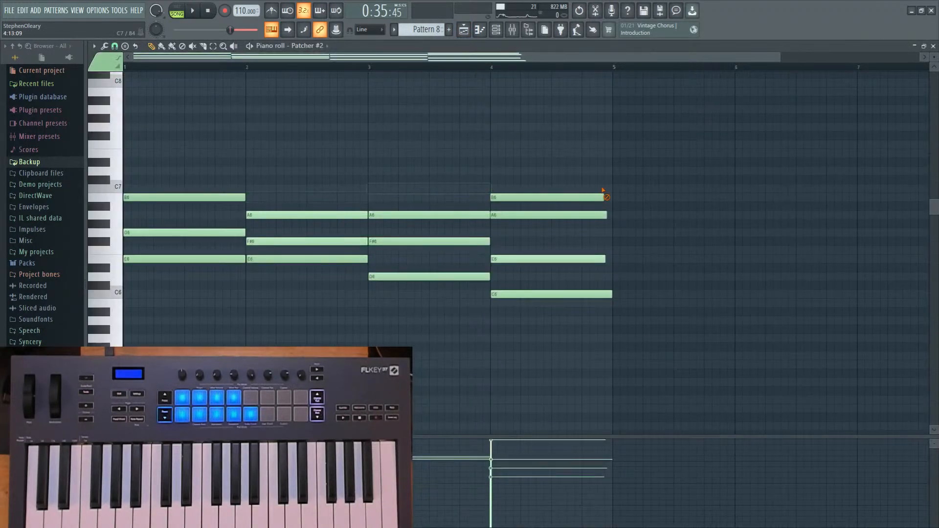
click(465, 30)
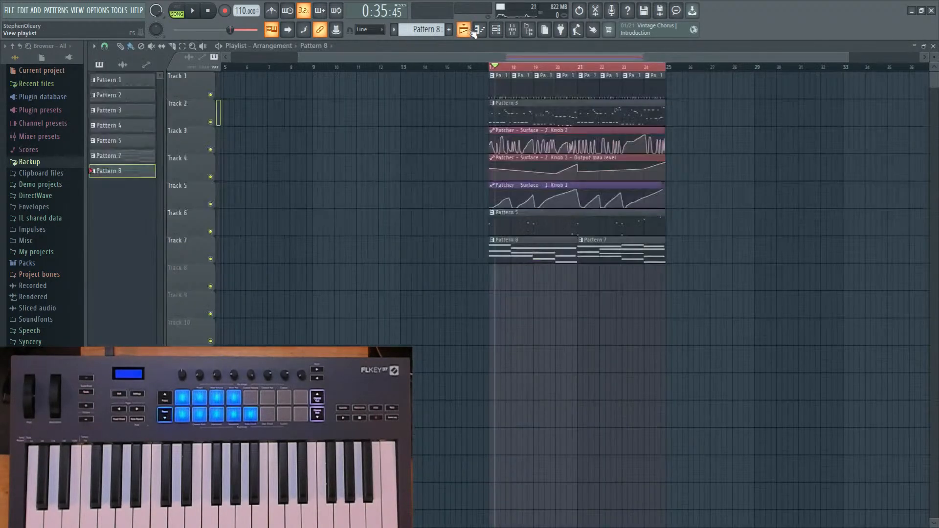
In Pattern 7's first chord, replace the A6 note with a one-bar B5 note below the chord.
double_click(607, 263)
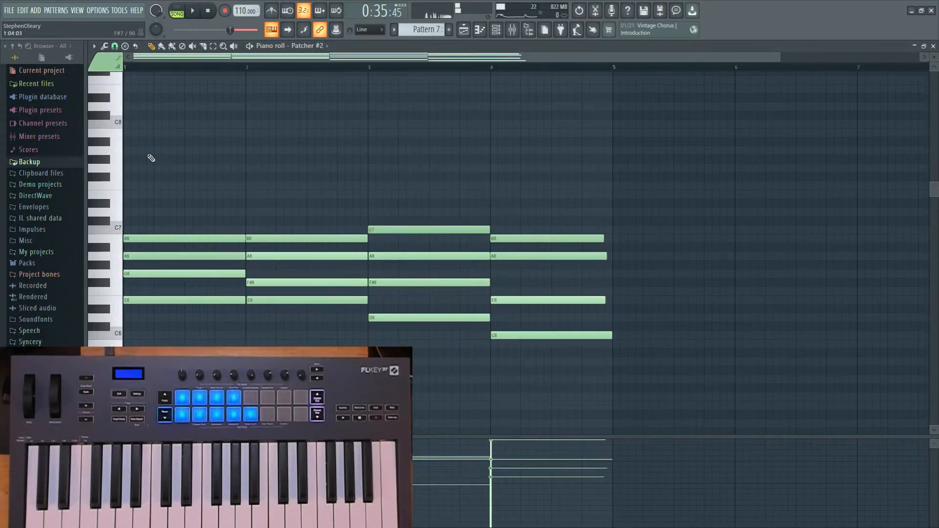
key(space)
drag(136, 254, 137, 327)
click(153, 336)
scroll(168, 316, down, 2)
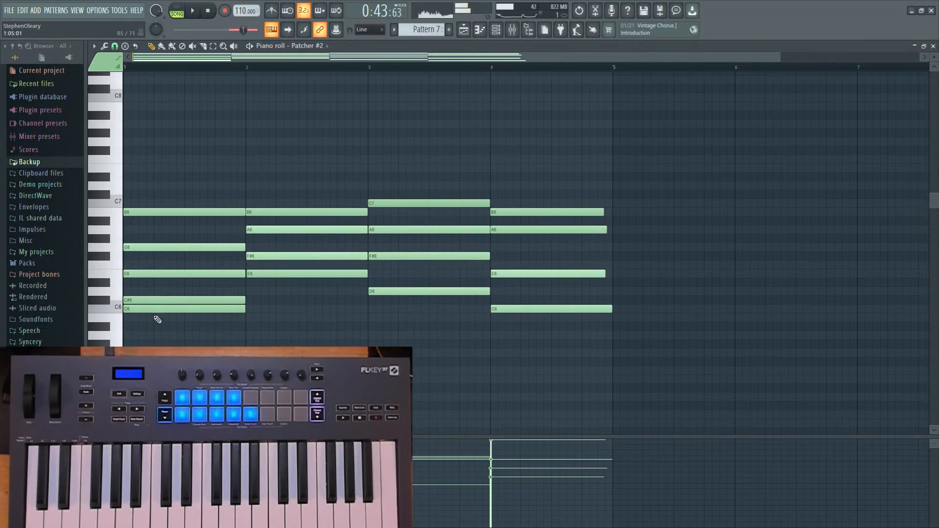
right_click(154, 309)
right_click(148, 300)
click(142, 309)
scroll(181, 309, down, 1)
drag(147, 283, 129, 292)
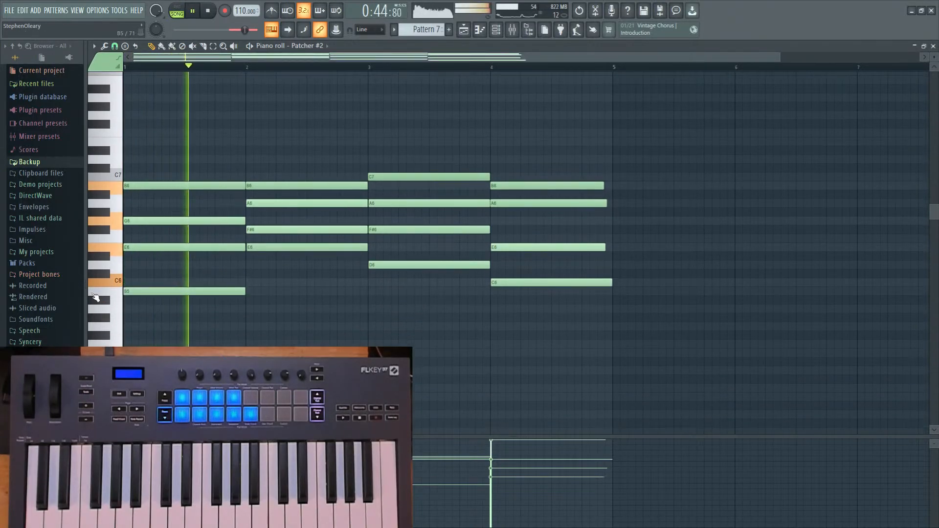
Play back the edited chords, replay the arrangement from bar 17 in the playlist, and open the mixer.
key(space)
key(space)
click(463, 30)
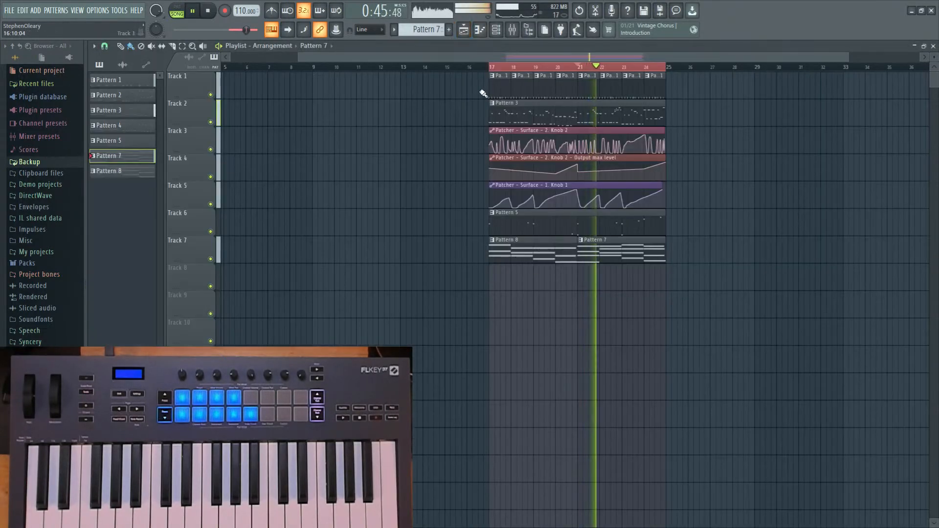
click(490, 67)
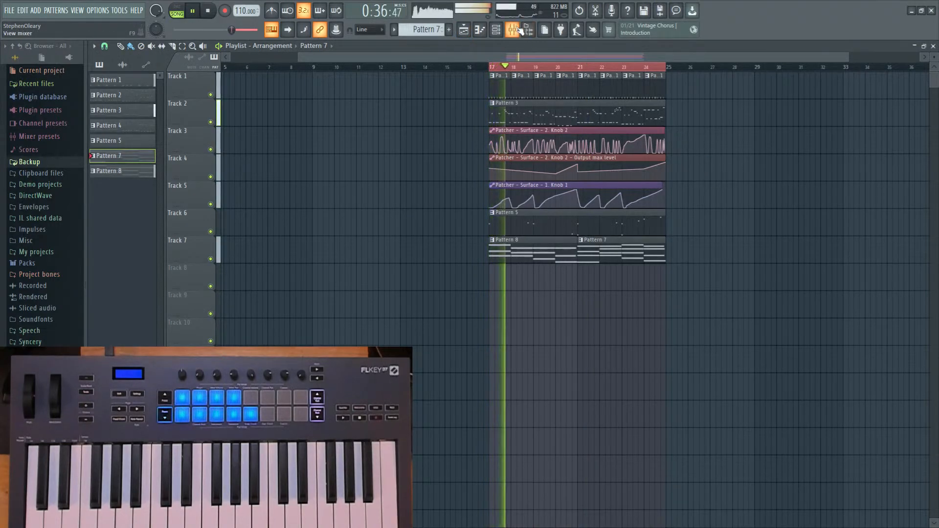
key(F9)
key(space)
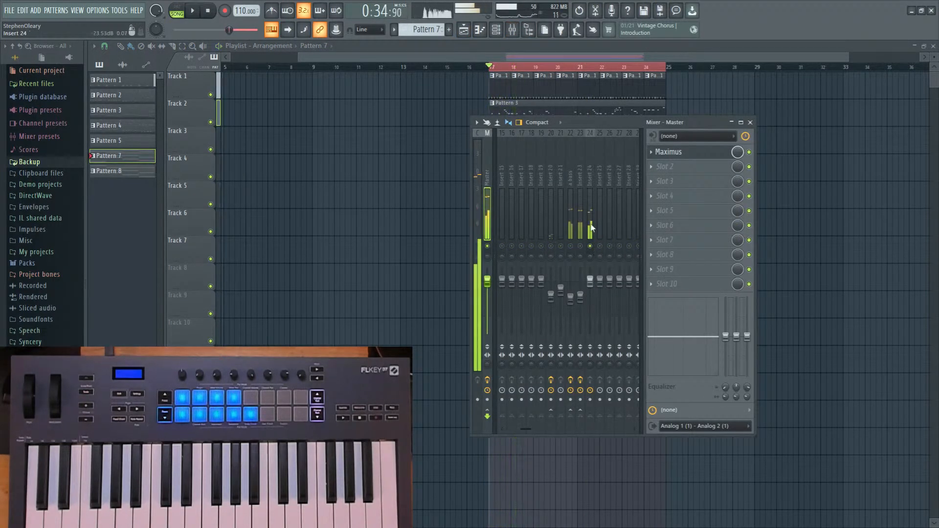
Route the kick top mixer track to Insert 24 as a sidechain source.
scroll(588, 219, left, 5)
click(512, 186)
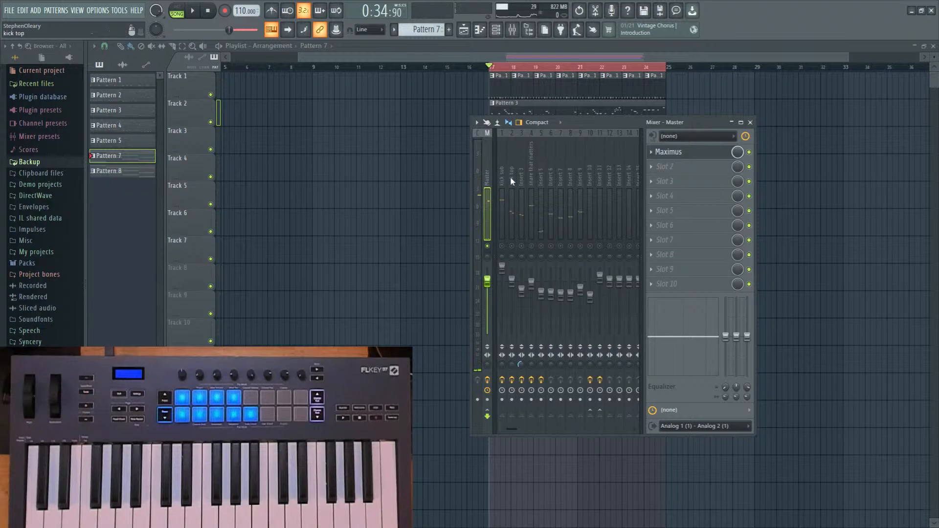
scroll(550, 178, right, 5)
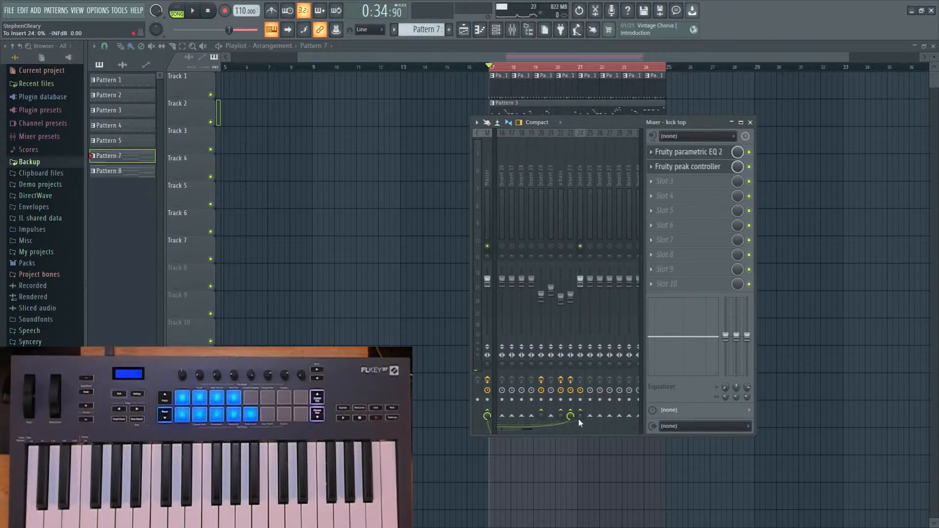
click(575, 225)
scroll(531, 228, left, 5)
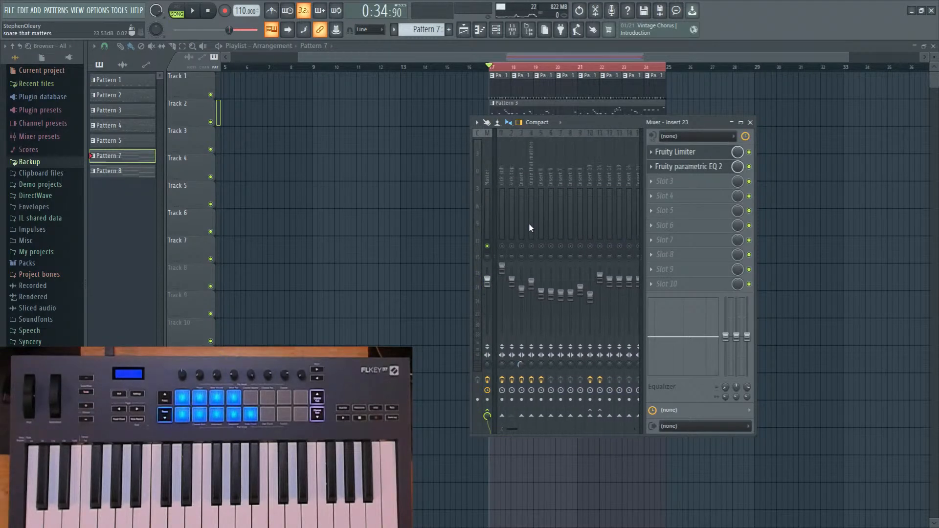
scroll(521, 194, right, 7)
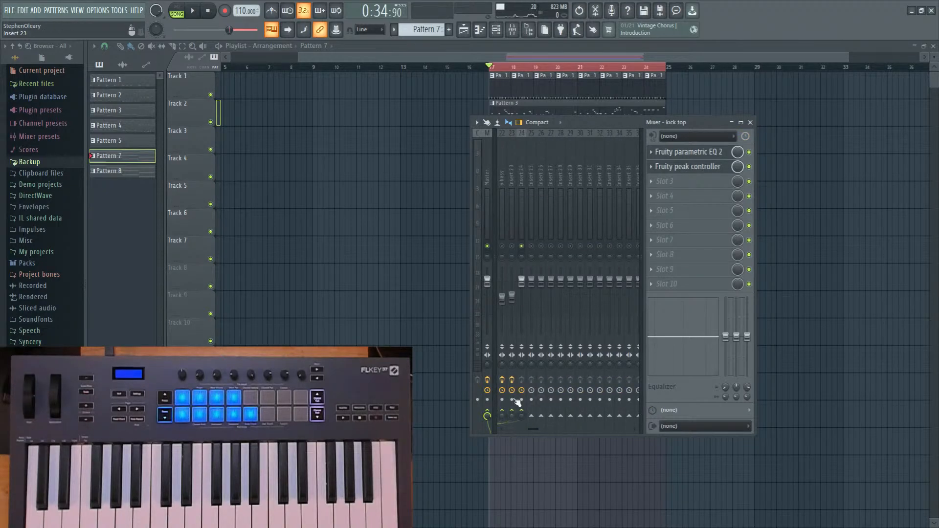
Play the arrangement, select Insert 24 and take it off solo so all mixer tracks are heard.
key(space)
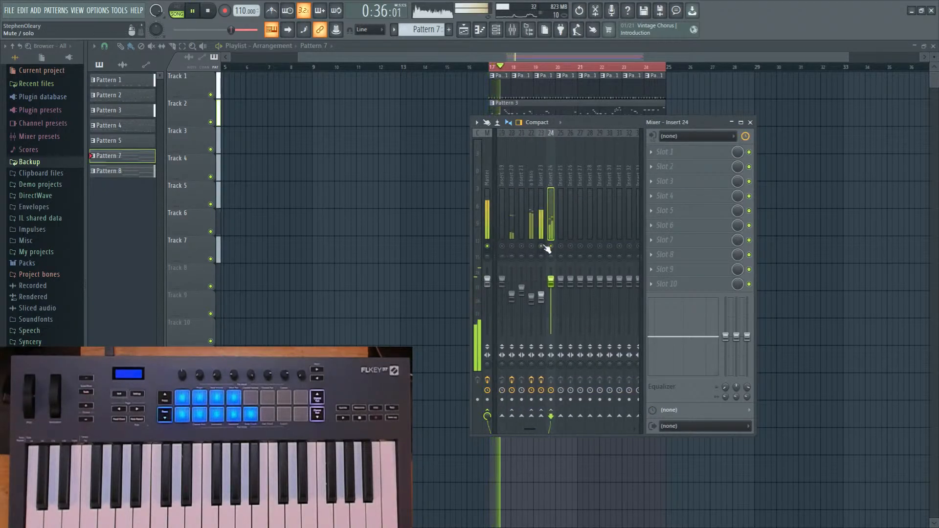
scroll(541, 205, left, 3)
scroll(546, 201, left, 6)
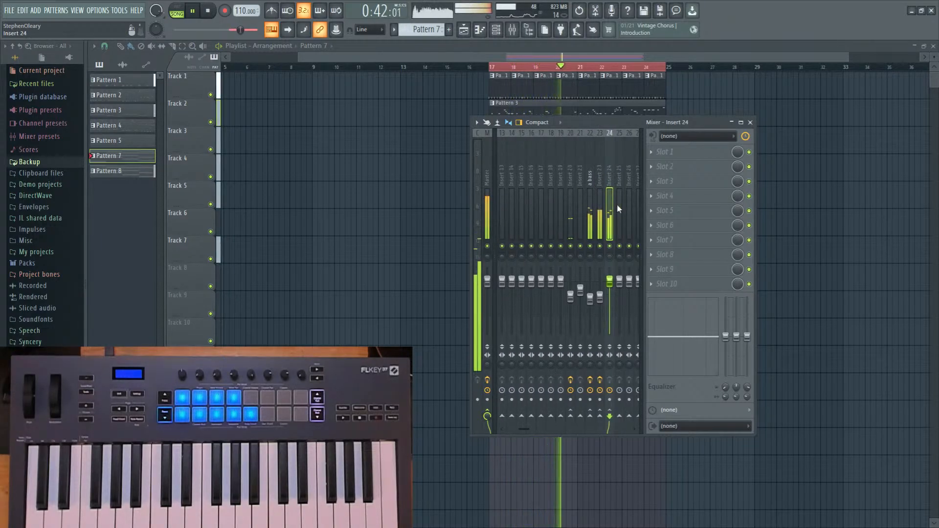
Load Fruity Limiter into slot 1 of Insert 24 in place of Fruity Multiband Compressor, and arrange its window beside the mixer.
click(667, 152)
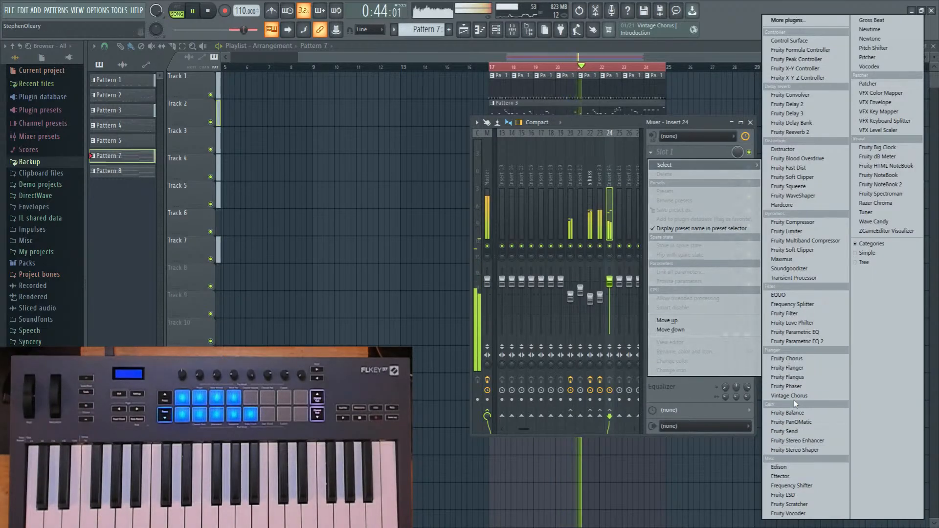
click(795, 241)
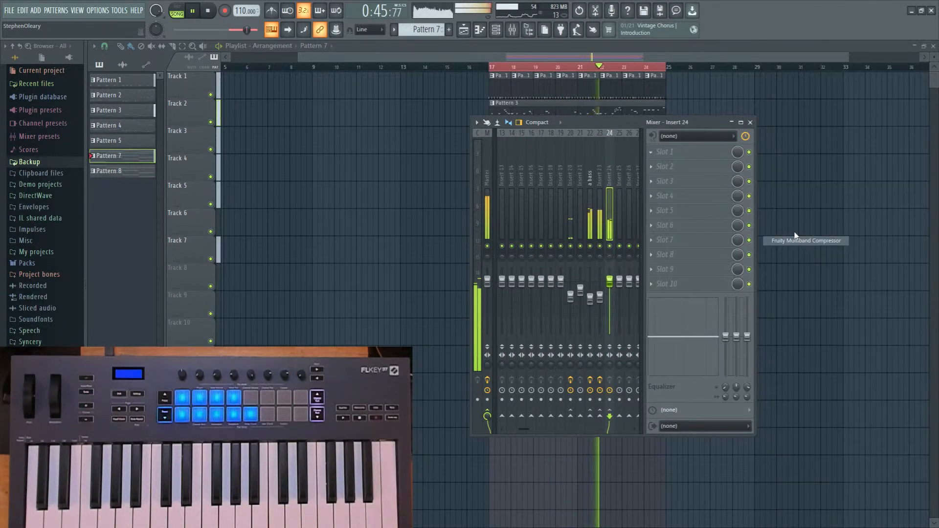
click(656, 152)
mouse_move(658, 167)
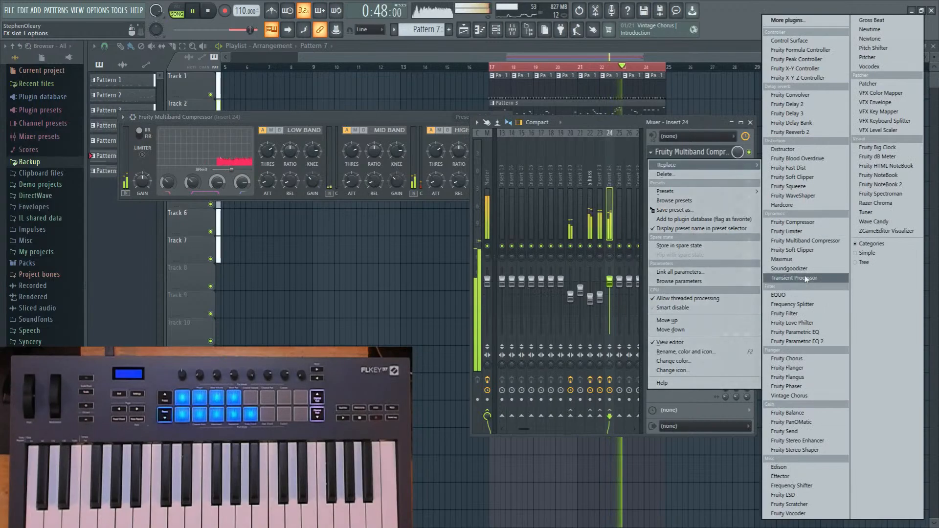
click(798, 232)
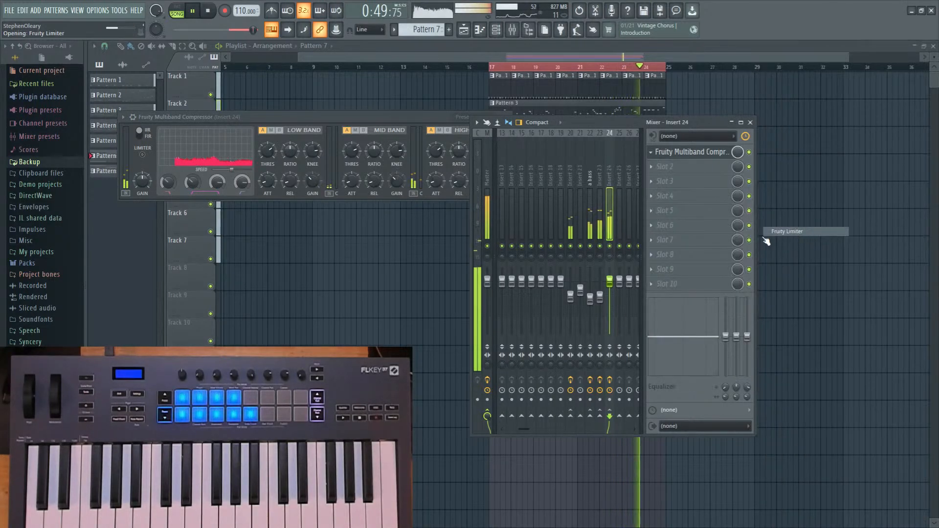
drag(348, 123, 441, 169)
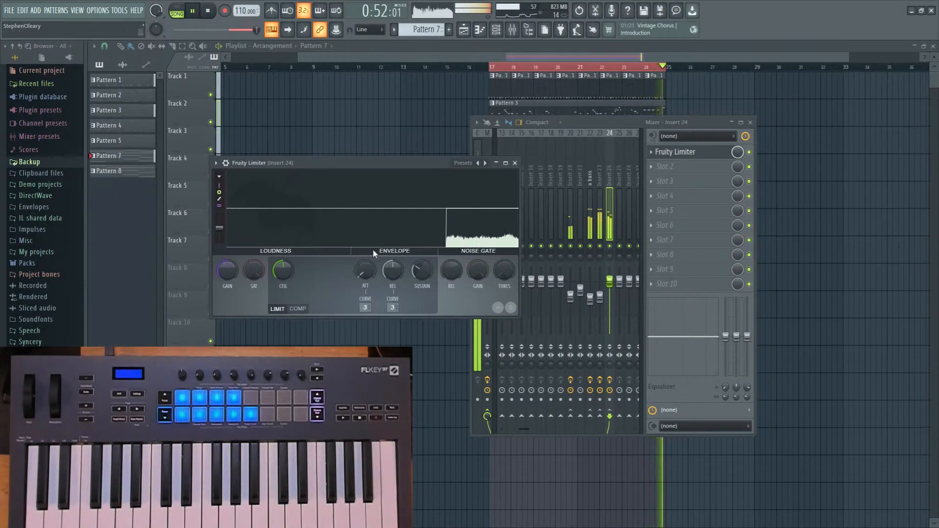
drag(610, 130, 818, 188)
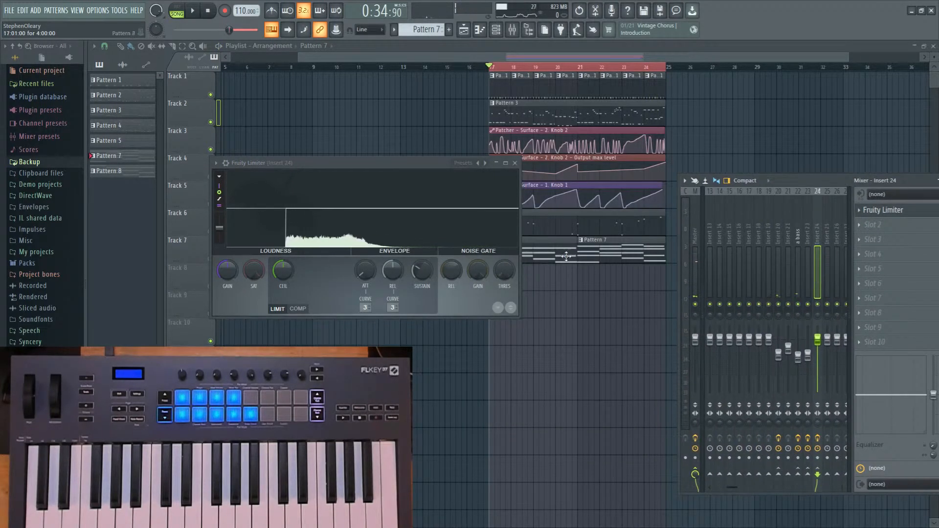
drag(784, 180, 664, 172)
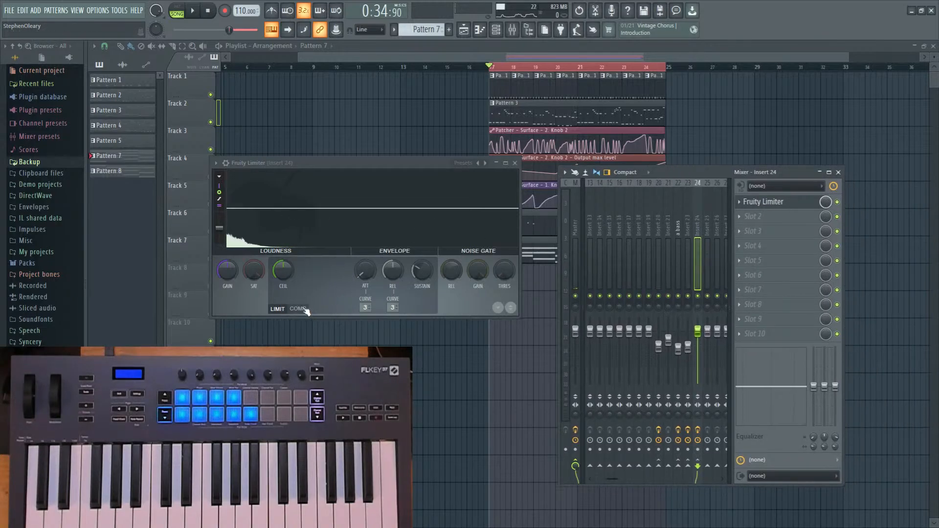
Set Fruity Limiter to compress from sidechain 1 with about 253 ms release, lower Insert 24's volume to 81%, and close the windows.
key(space)
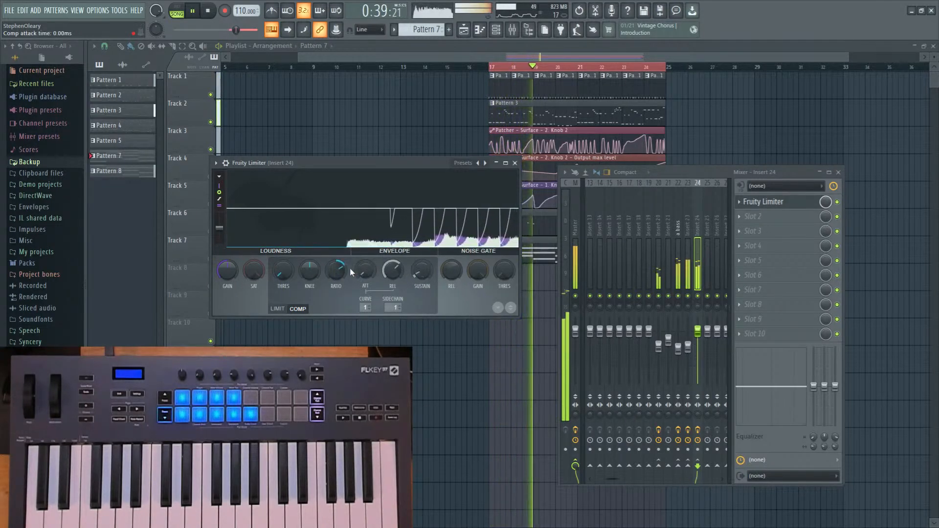
drag(339, 263, 338, 268)
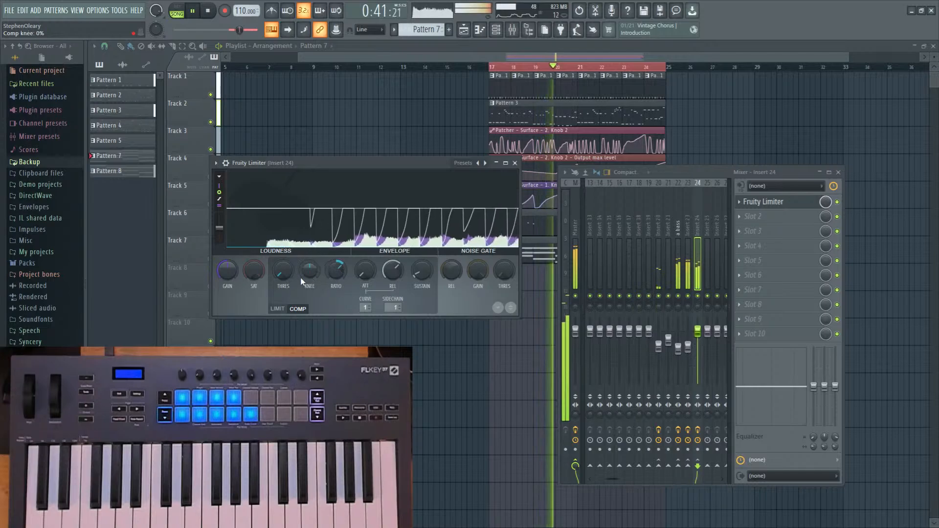
drag(391, 276, 392, 274)
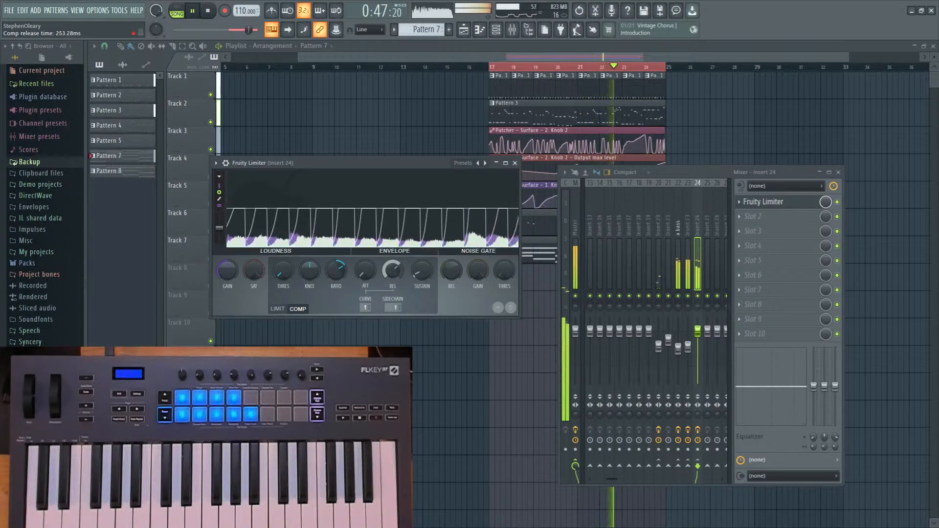
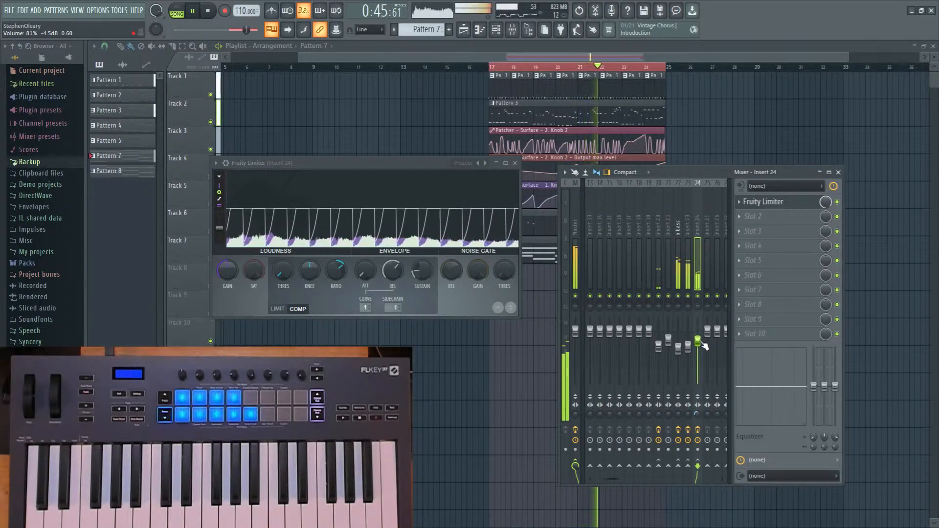
key(F12)
click(491, 240)
right_click(184, 74)
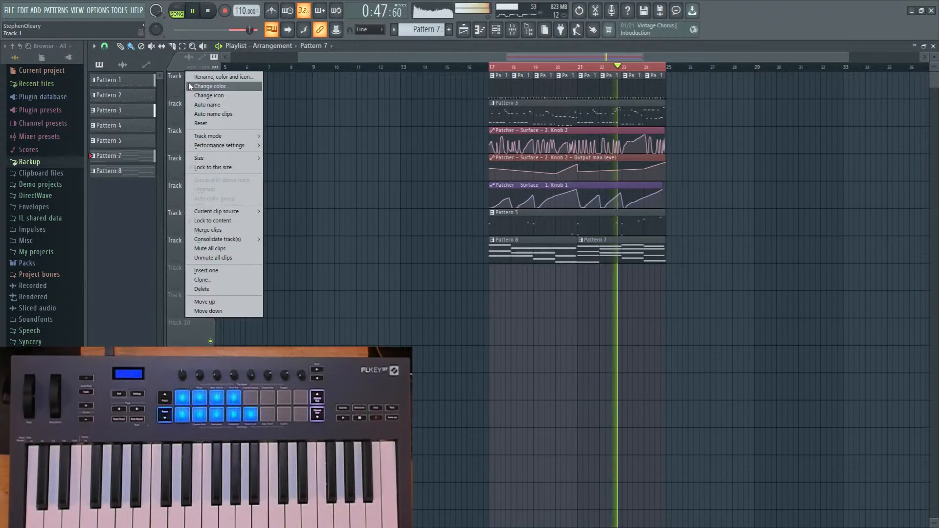
click(522, 208)
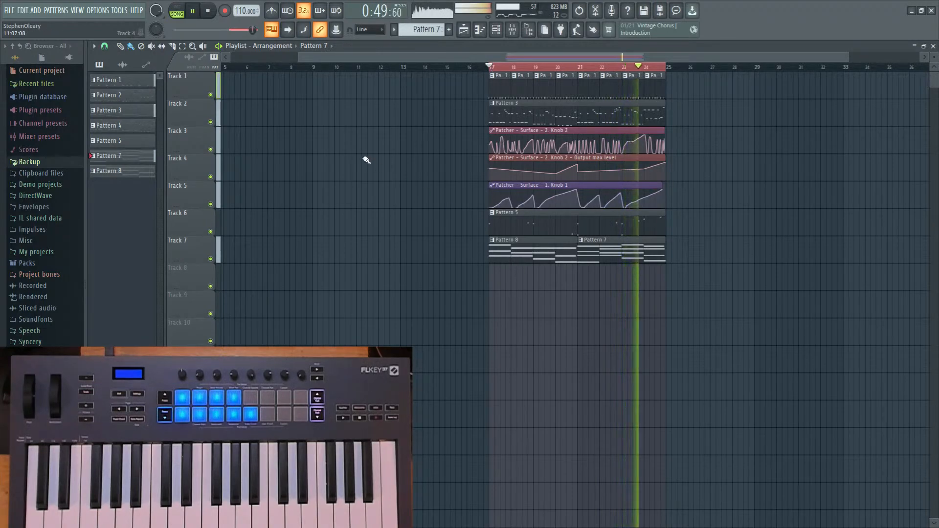
Open Pattern 8, play it in pattern mode, and ramp its note velocities upward from the first chord to the last.
click(517, 253)
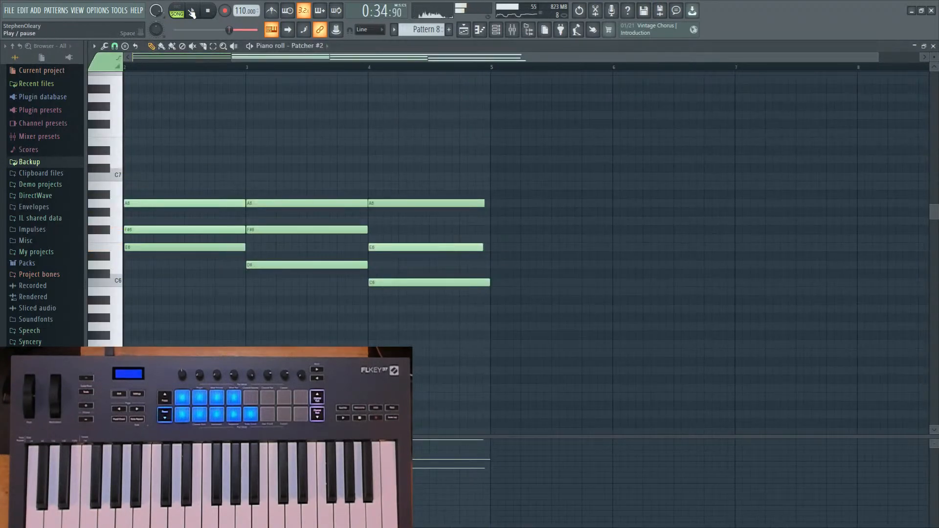
drag(254, 166, 531, 167)
scroll(281, 151, down, 3)
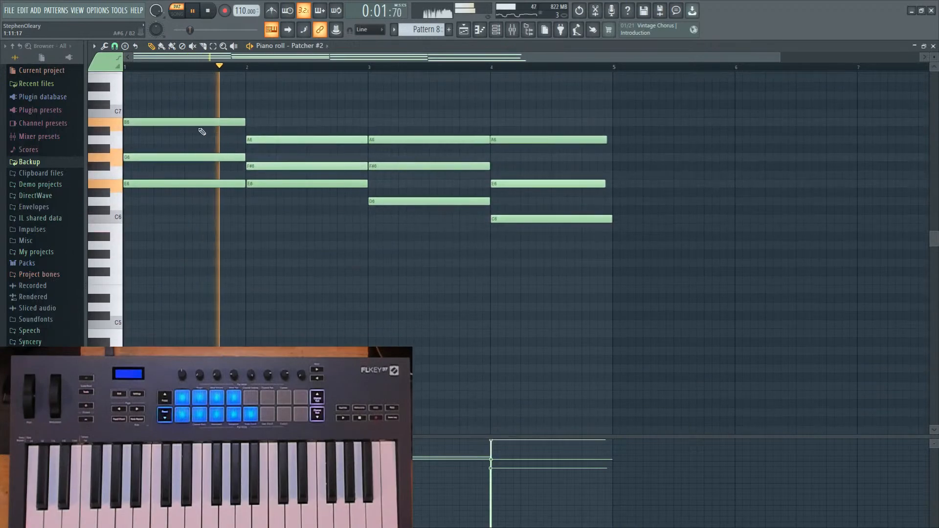
drag(166, 108, 627, 304)
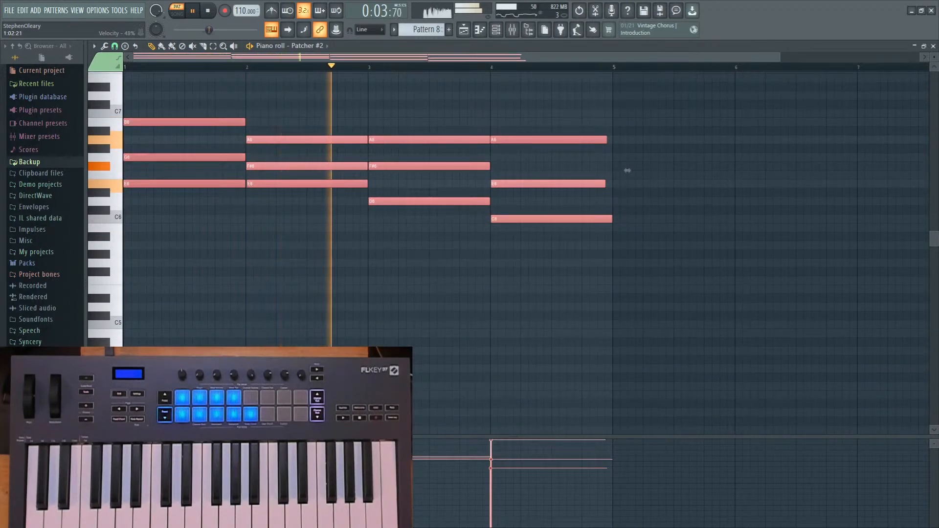
drag(126, 484, 555, 441)
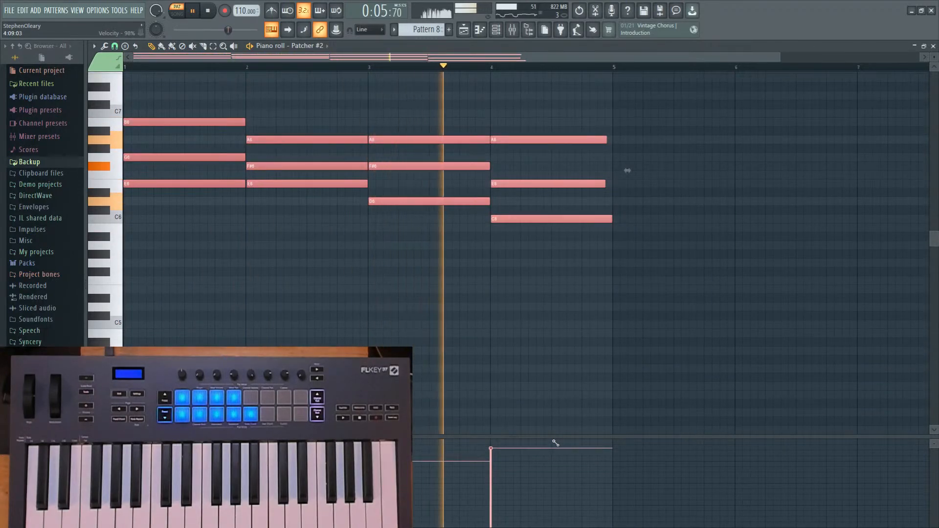
key(ctrl+d)
Stop playback and replace Pattern 8's fourth chord with a copy of its third chord.
scroll(531, 276, up, 3)
key(space)
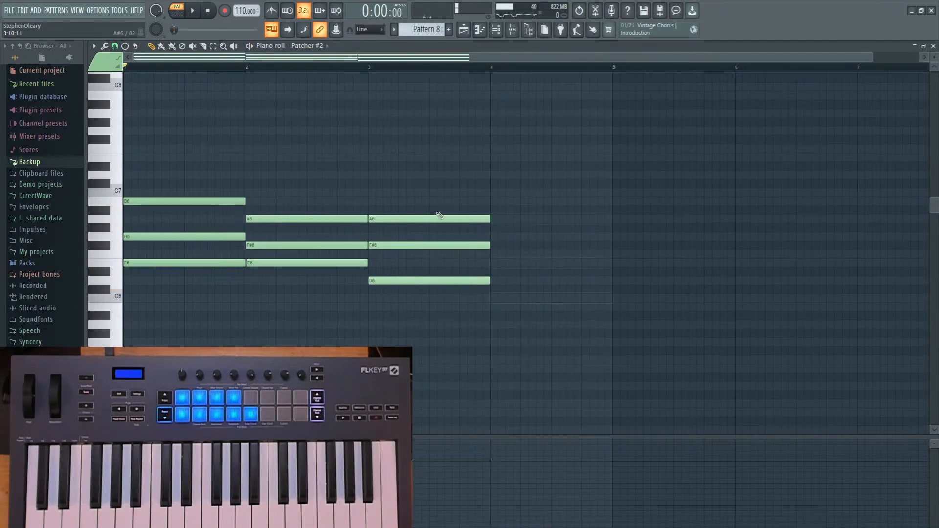
ctrl+drag(423, 190, 492, 346)
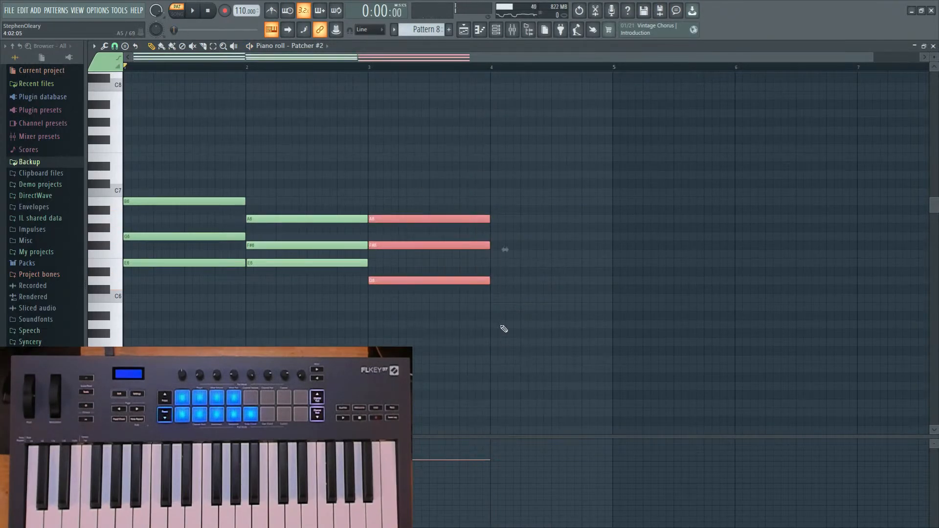
key(ctrl+b)
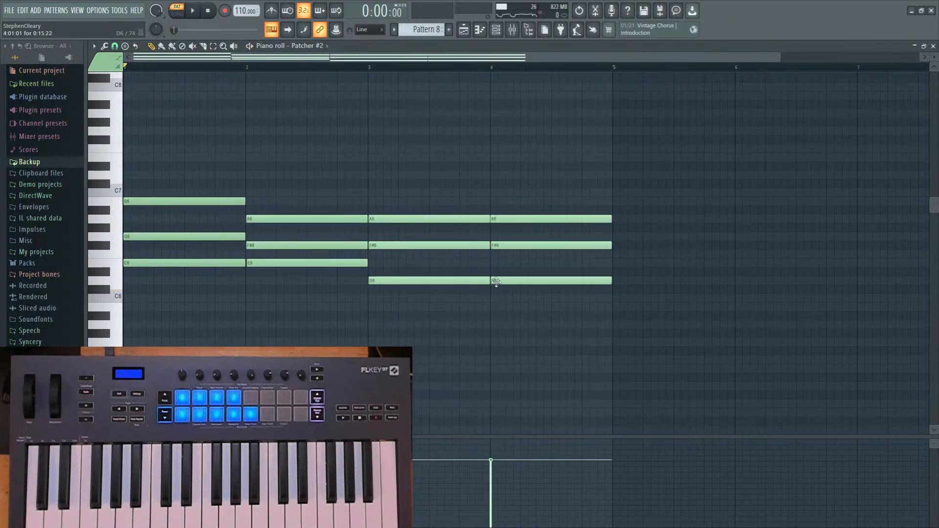
Lower the bottom note of Pattern 8's fourth chord to C6, start playback, and try its top note at B6.
click(494, 298)
key(space)
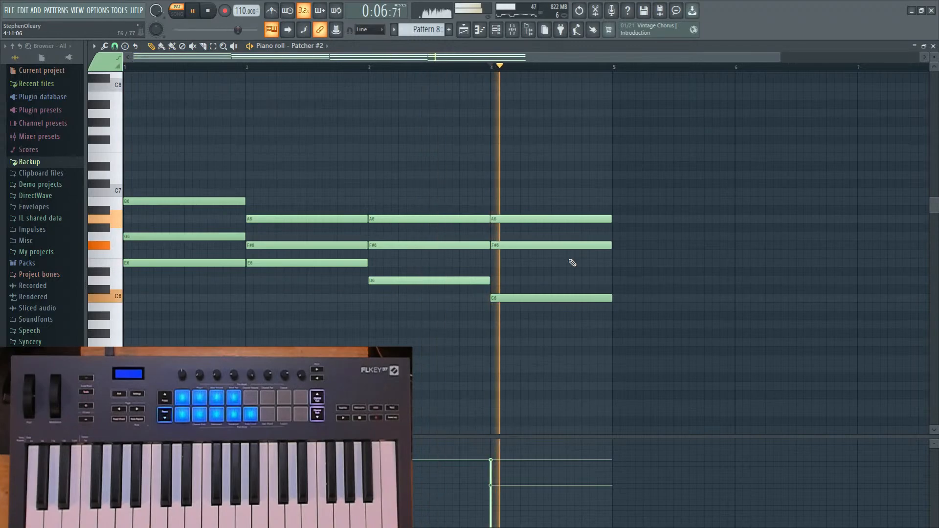
drag(502, 220, 497, 201)
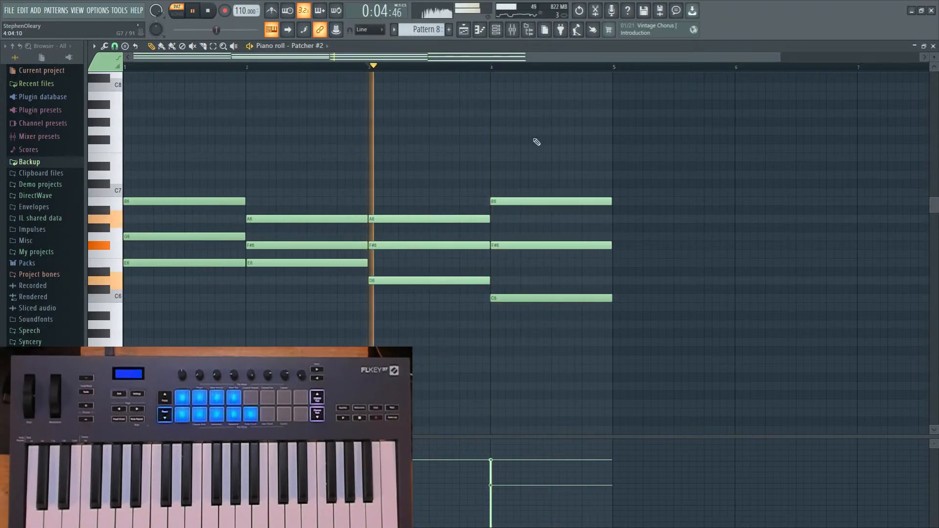
Return the fourth chord's top note to A6, lower its middle note to F6, and audition the chord from bar 4.
drag(499, 201, 509, 255)
click(491, 67)
key(space)
key(space)
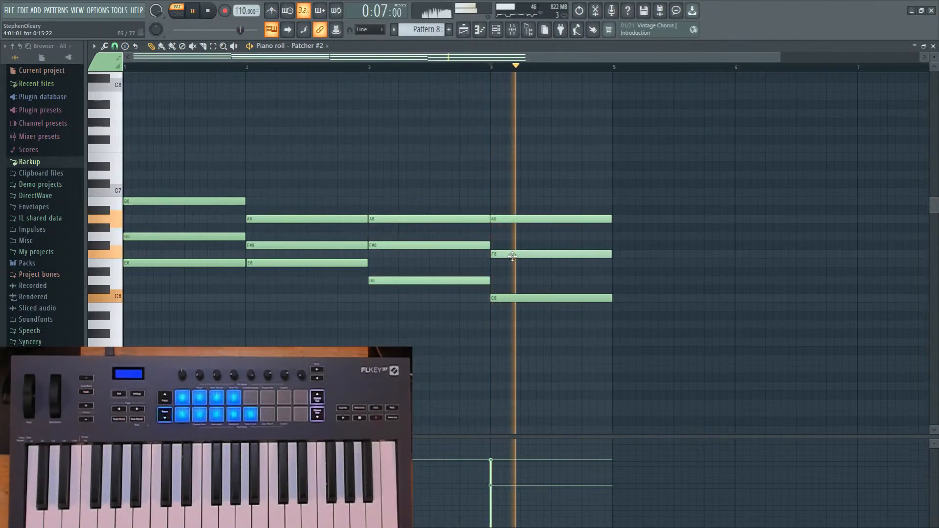
click(405, 67)
click(492, 67)
key(space)
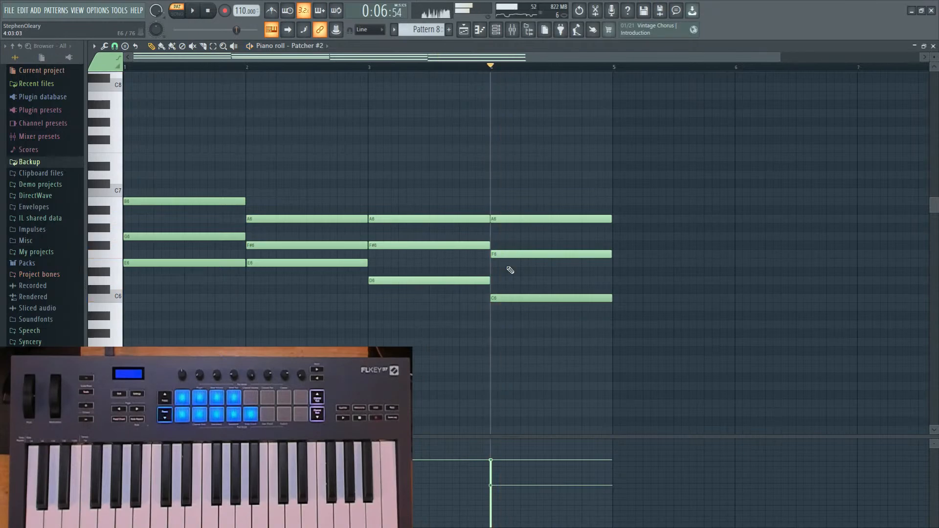
Lower the middle note of the fourth chord to E6 and audition the chord from bar 4.
key(space)
drag(507, 255, 507, 264)
key(space)
key(space)
click(385, 68)
click(491, 68)
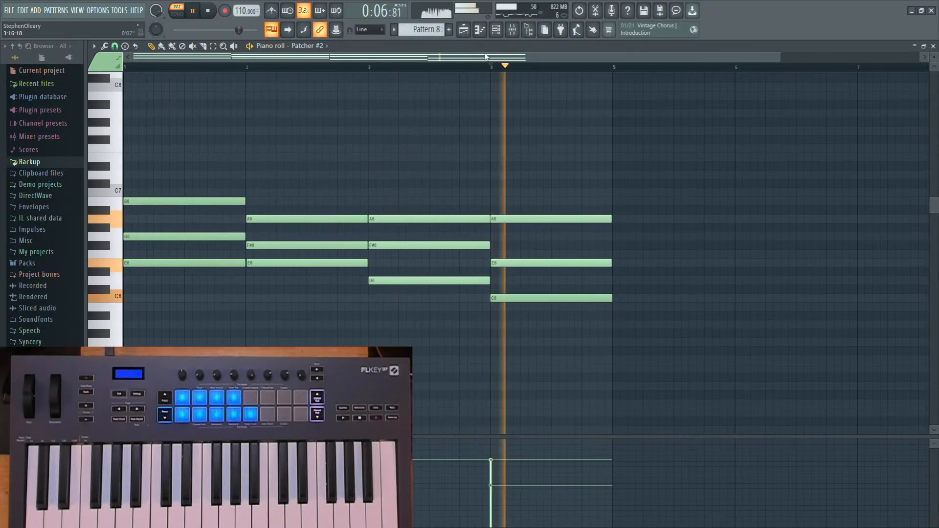
key(space)
Play the looped arrangement in the playlist, then stop it and clear the time selection.
click(463, 30)
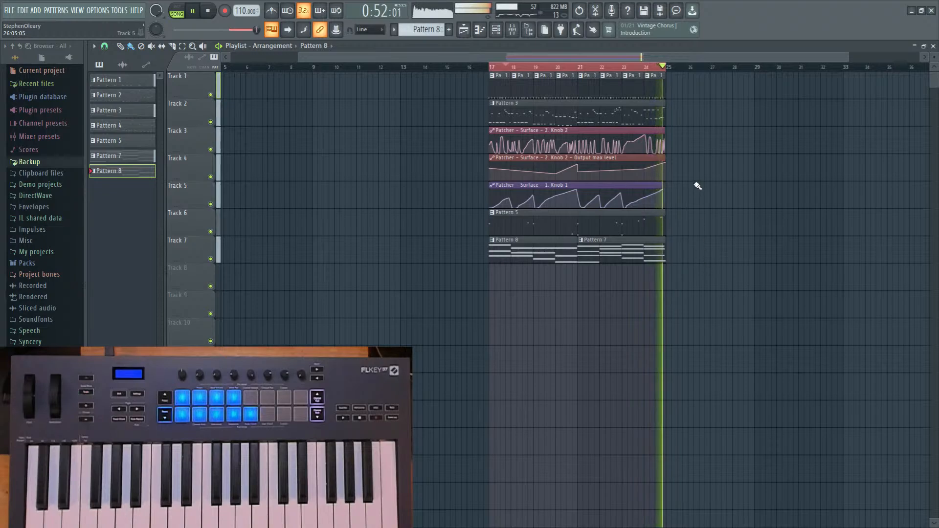
key(space)
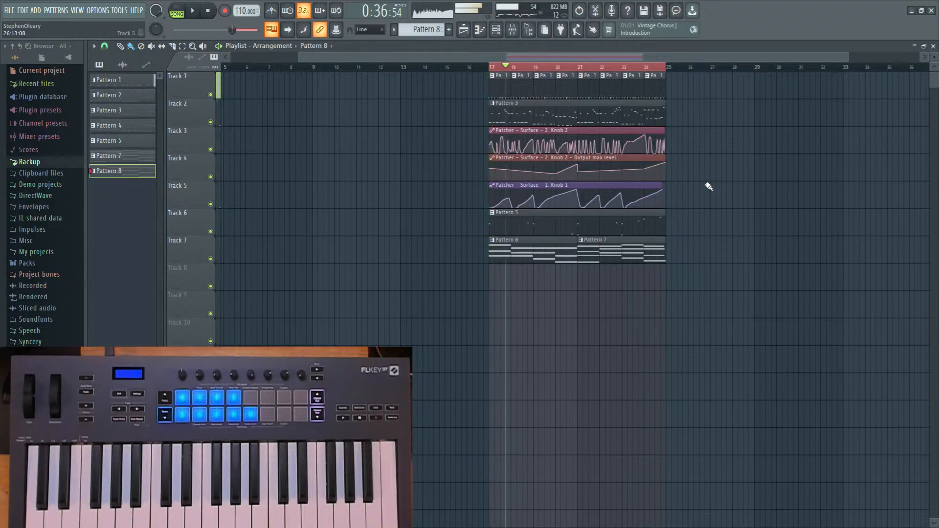
click(536, 69)
key(ctrl+d)
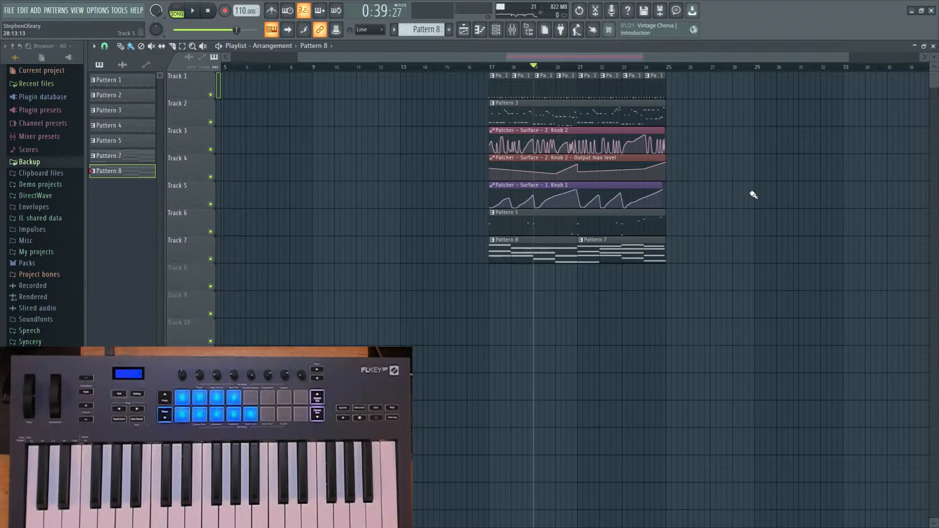
Open Pattern 5's Crystal Voice notes, play them in pattern mode, and open Fruity Parametric EQ 2 on mixer Insert 20.
click(496, 34)
drag(660, 290, 700, 228)
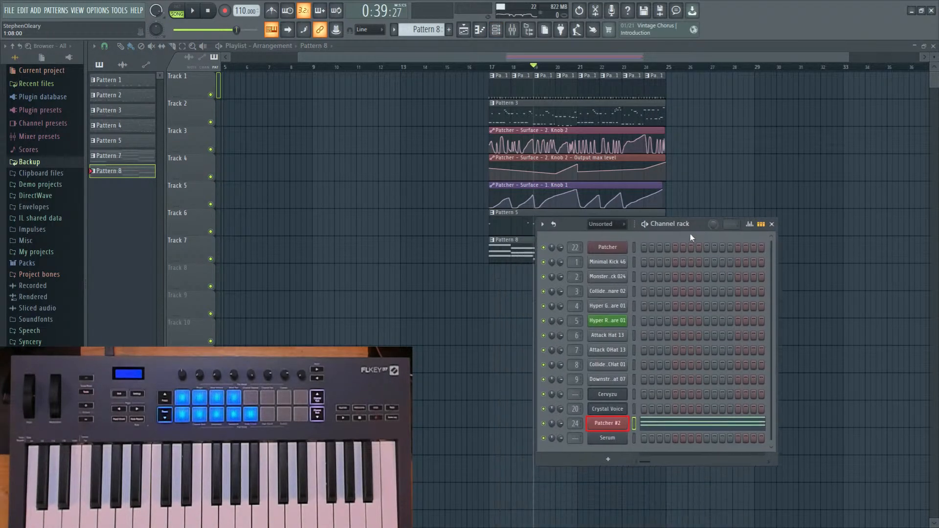
key(F6)
double_click(654, 221)
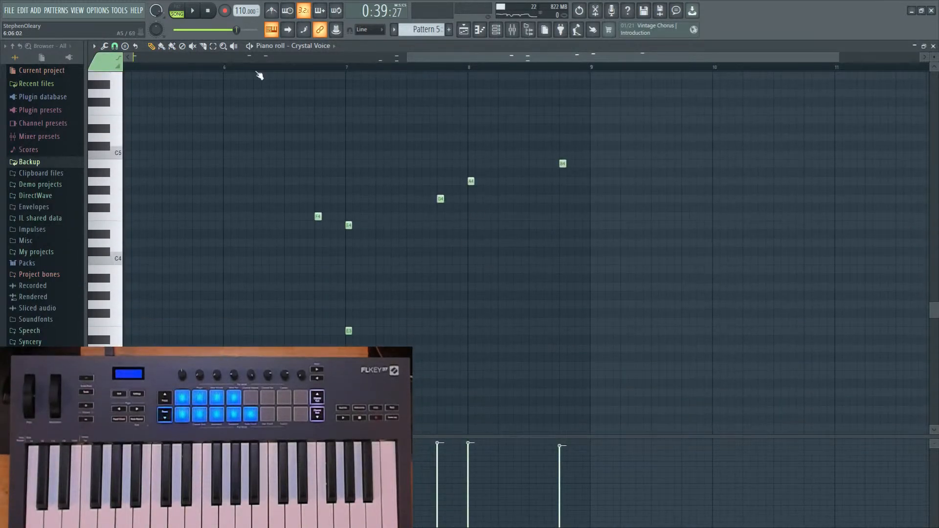
key(F9)
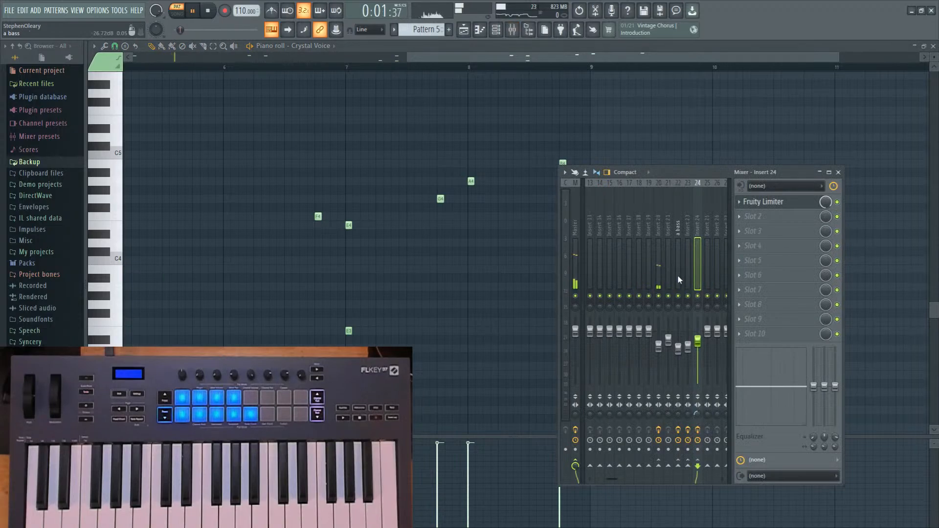
click(776, 218)
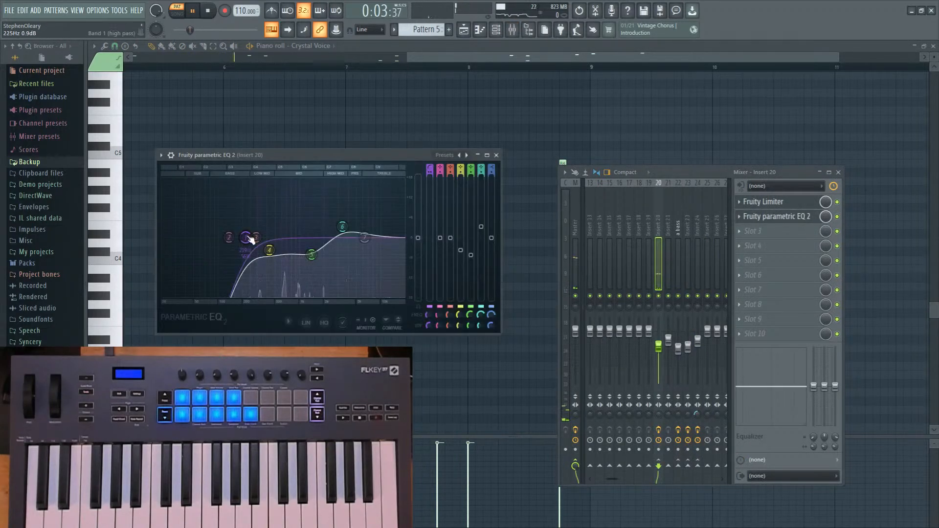
Deepen Insert 20's band 5 cut at a slightly higher frequency, and change band 7 to a low-pass filter that rolls off the highs.
drag(312, 255, 323, 261)
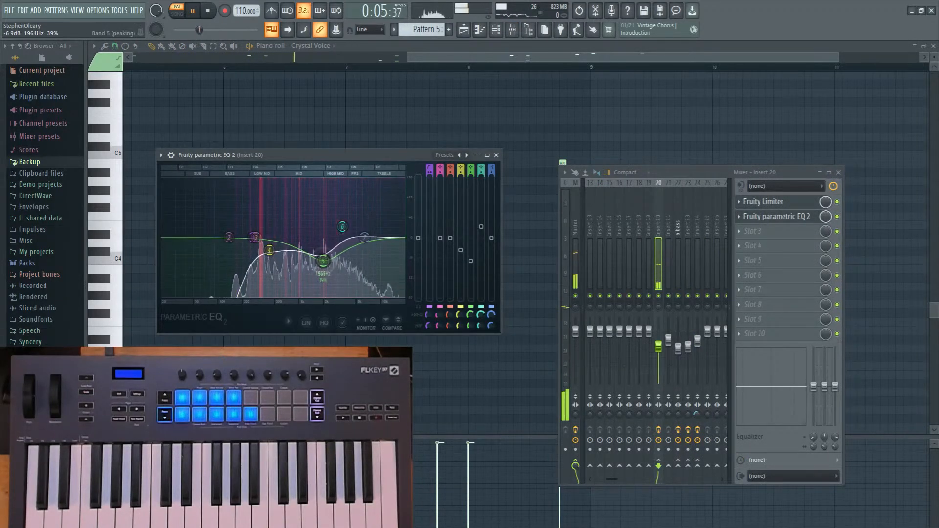
right_click(364, 239)
mouse_move(380, 264)
click(414, 273)
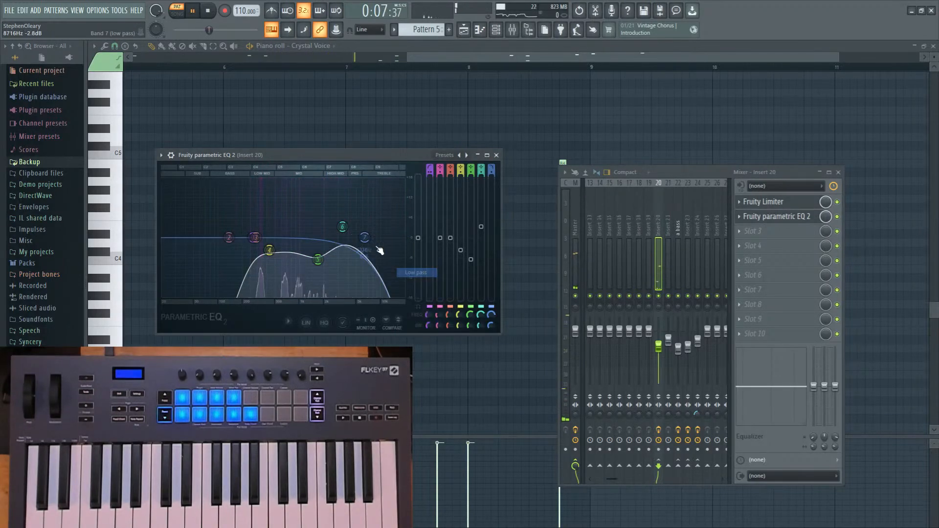
click(414, 309)
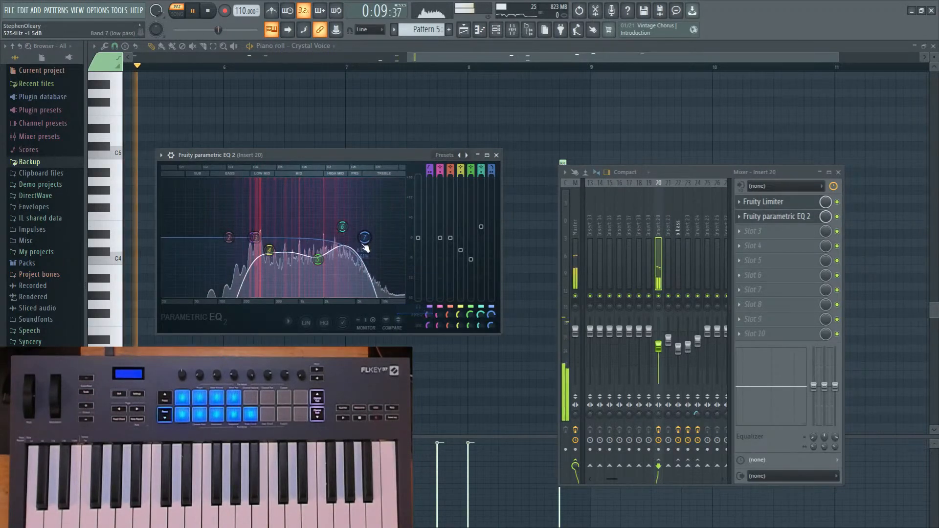
drag(365, 240, 367, 240)
During song playback, roll off the kick top's lows with EQ band 1, set band 7's low-pass to about 17 kHz, and close the windows.
key(F5)
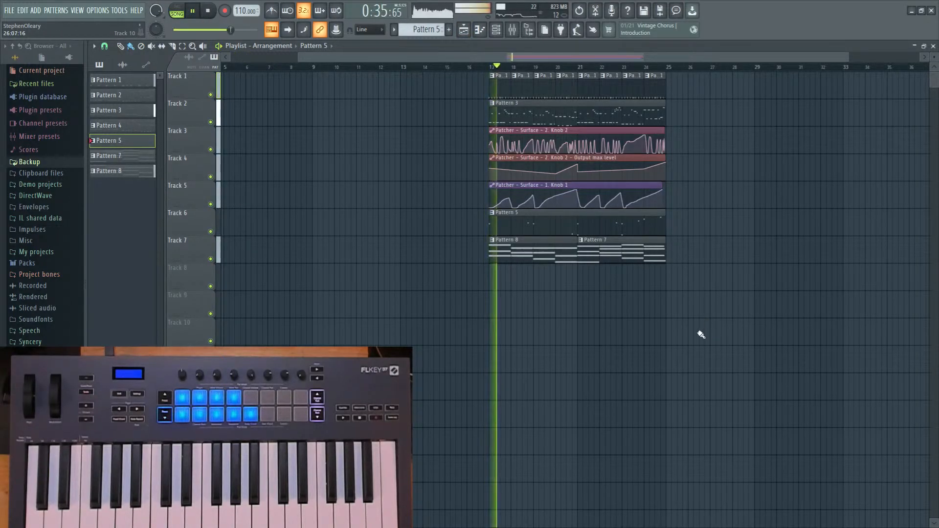
click(514, 31)
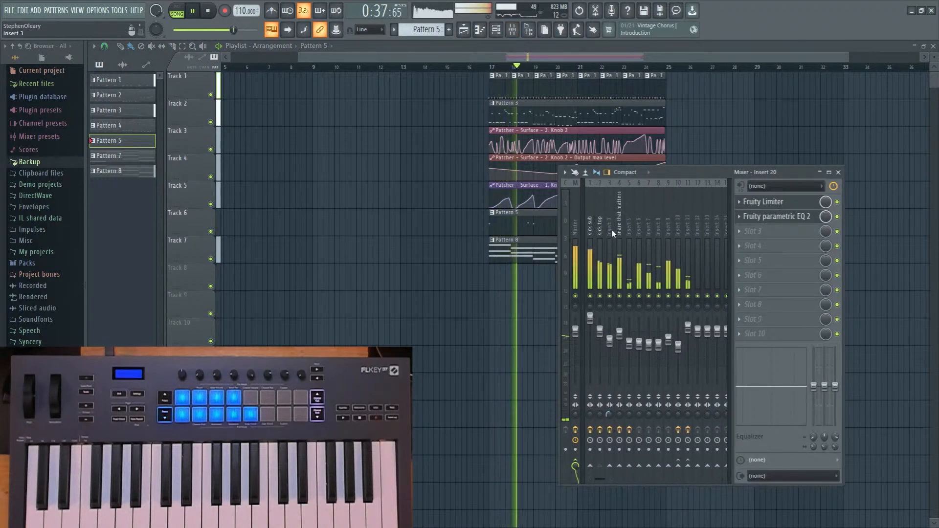
click(600, 275)
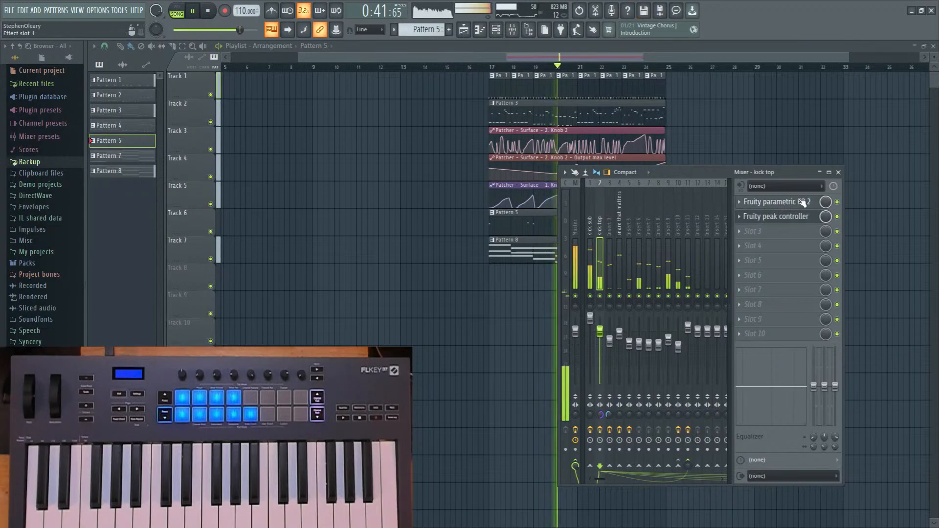
click(774, 202)
drag(441, 244, 409, 241)
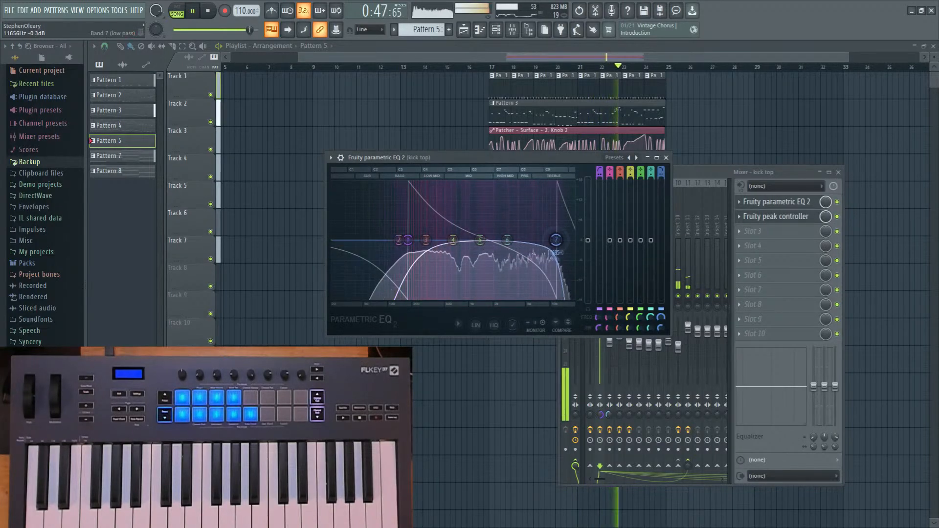
drag(556, 240, 561, 240)
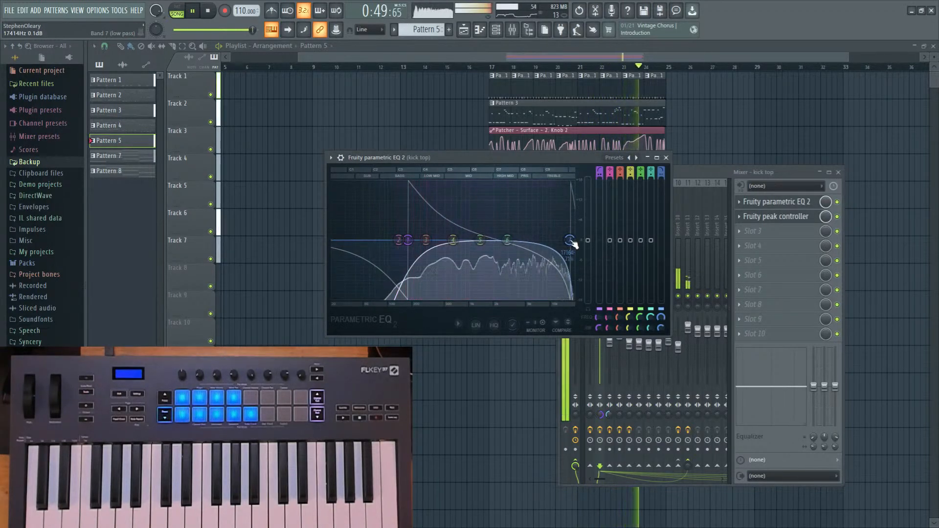
click(665, 157)
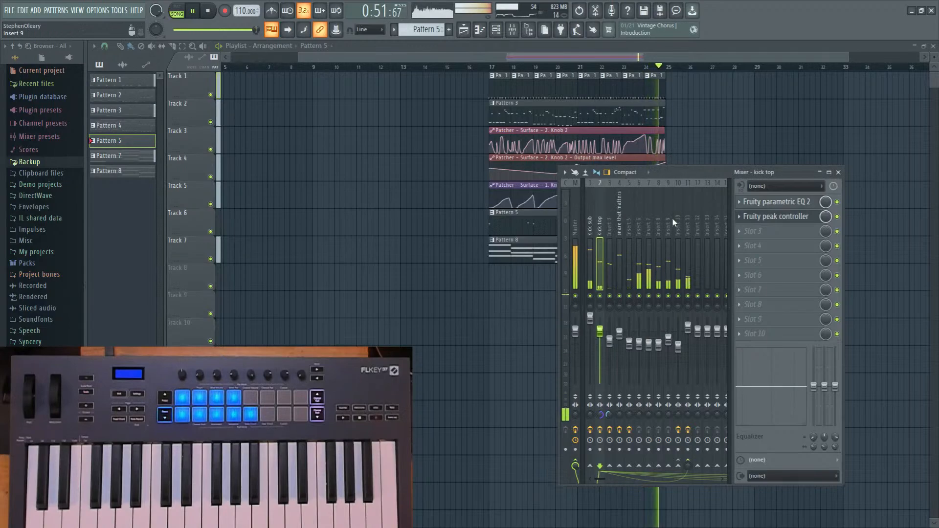
key(F9)
Select playlist bars 17 to 25 for looping, and adjust the high-frequency bands of the "snare that matters" EQ during playback.
drag(492, 70, 675, 88)
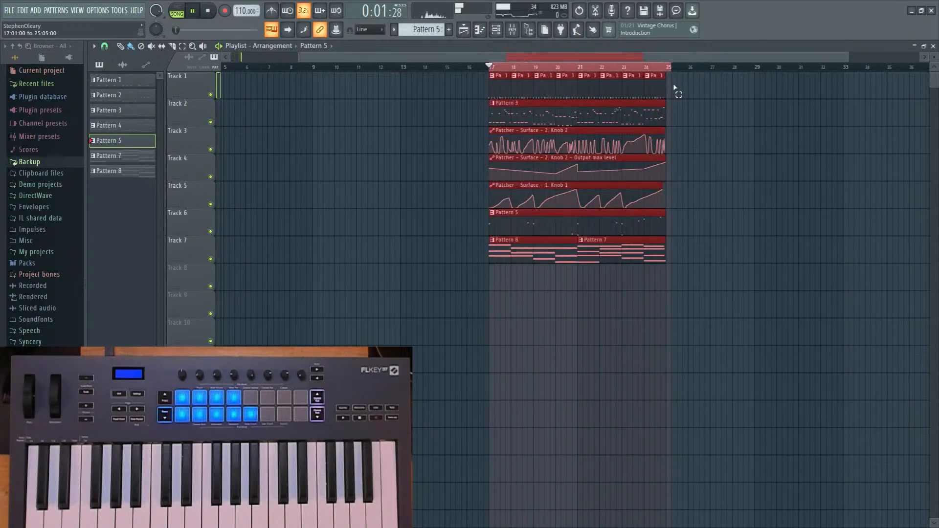
click(518, 31)
key(space)
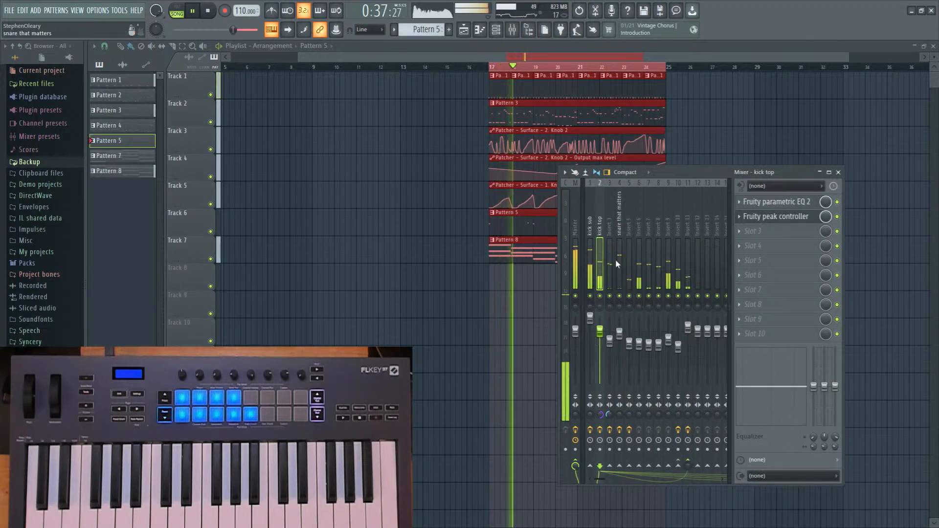
click(618, 276)
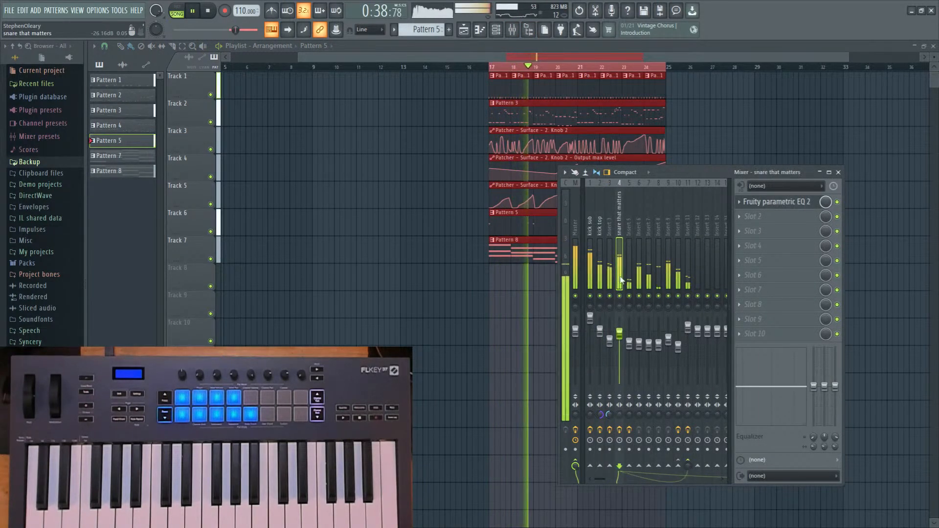
click(776, 202)
drag(398, 192, 428, 187)
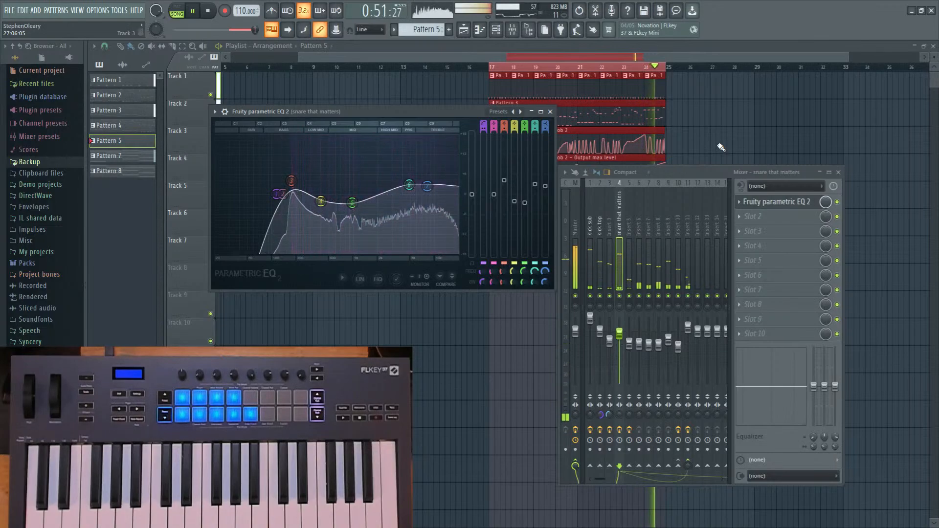
key(F12)
Open Pattern 7, try lowering the A6 note of its fourth chord, and even out that chord's velocities.
double_click(645, 255)
key(space)
scroll(442, 310, down, 5)
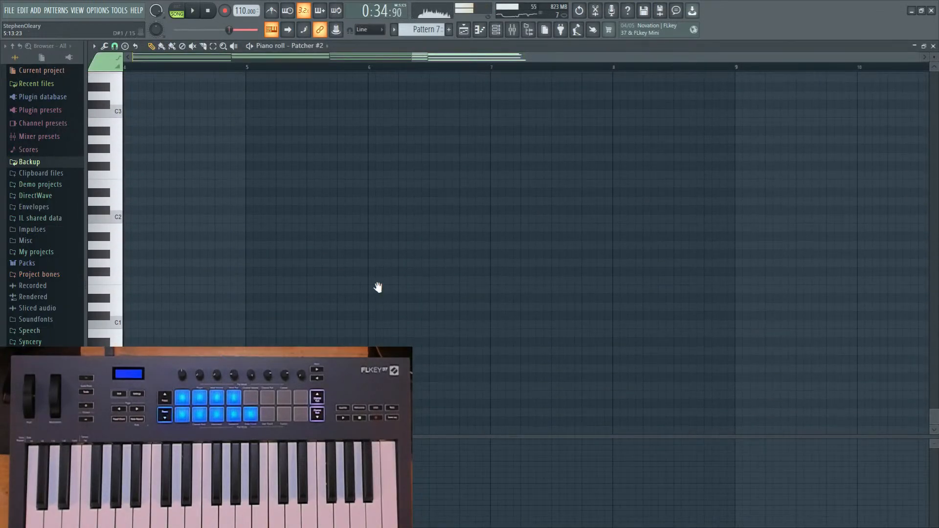
drag(377, 287, 760, 288)
drag(550, 308, 532, 262)
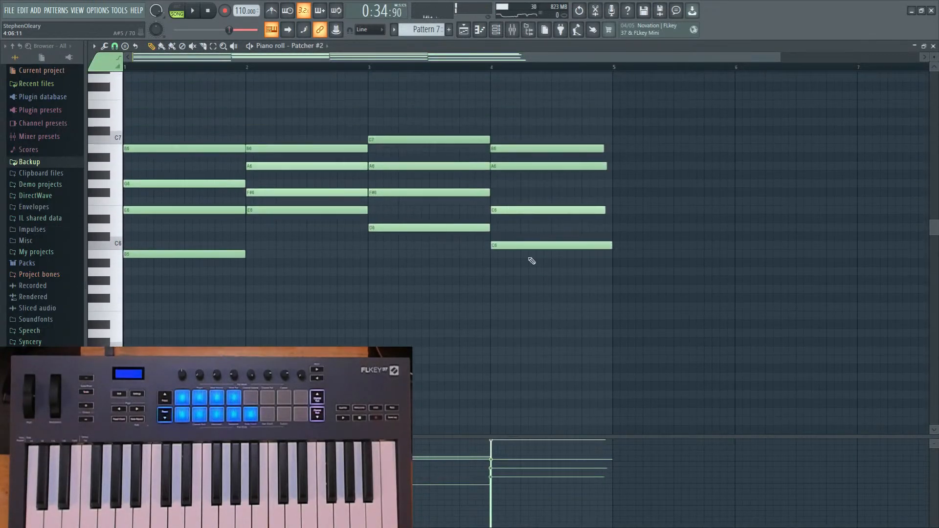
drag(528, 166, 537, 234)
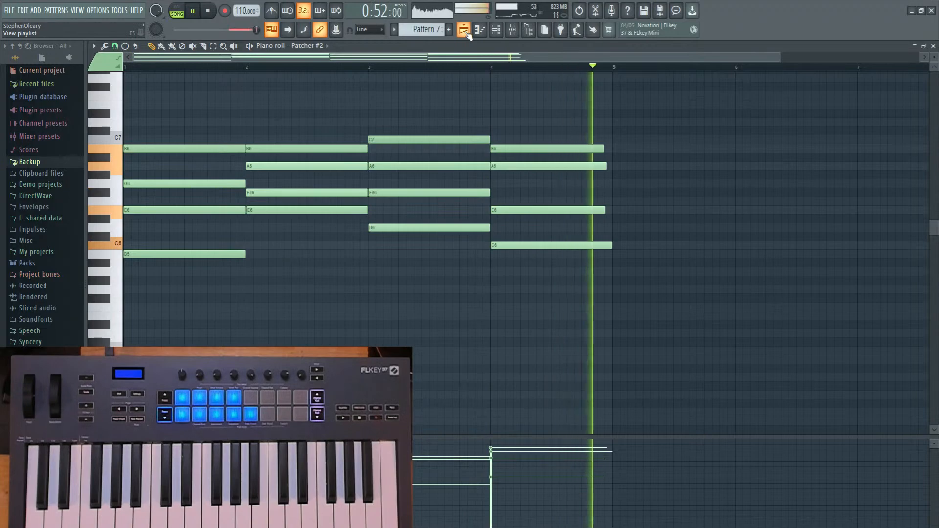
key(space)
Replay the arrangement in the playlist, and raise the top notes of Pattern 8's third and fourth chords to B6 and C7.
click(464, 30)
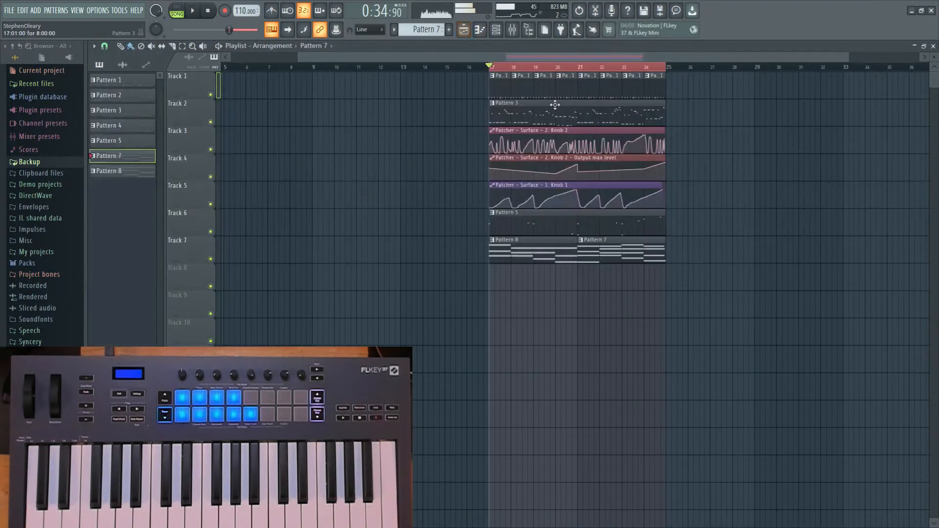
key(space)
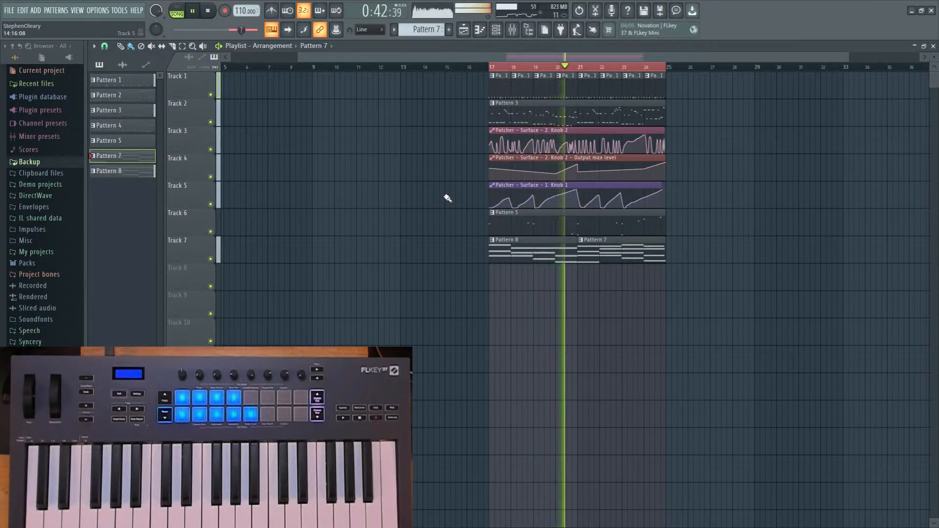
double_click(533, 247)
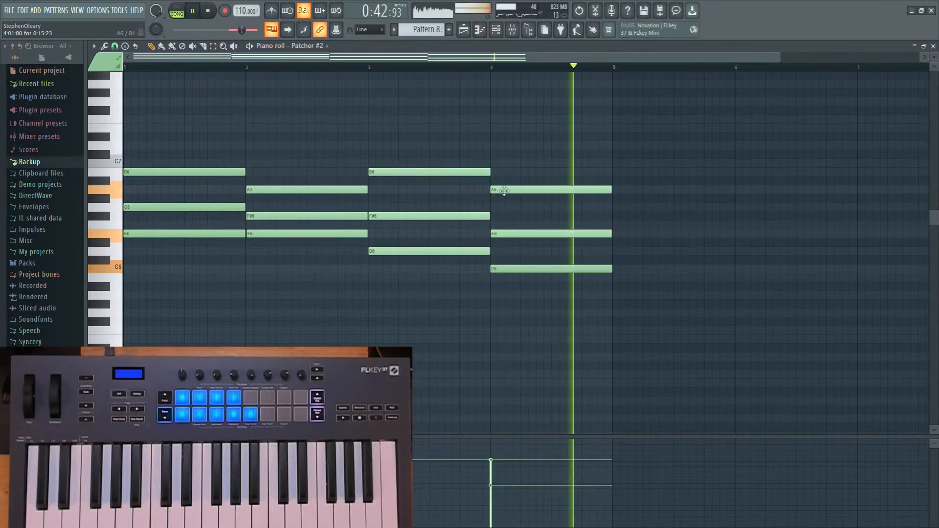
drag(503, 191, 504, 165)
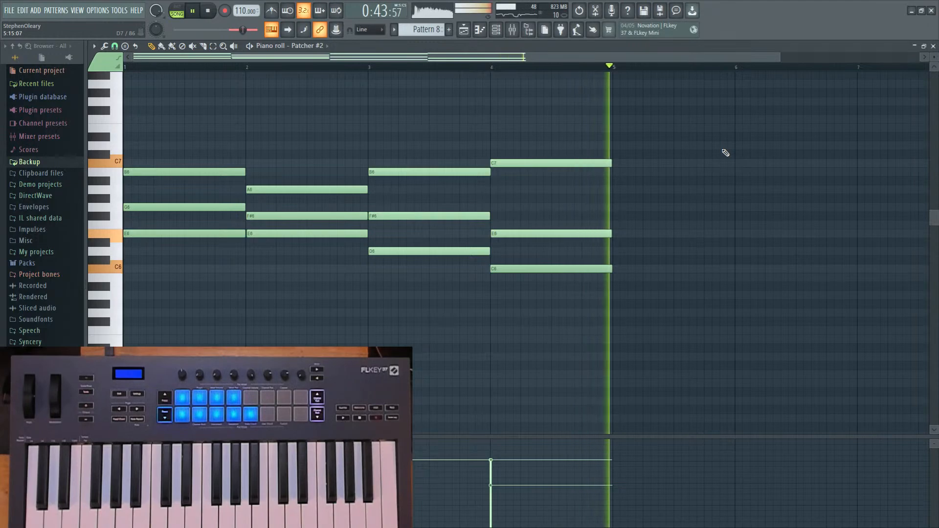
Open Pattern 7's Patcher #2 notes from the playlist, review its chords during playback, and stop.
click(464, 29)
drag(754, 268, 706, 266)
click(583, 246)
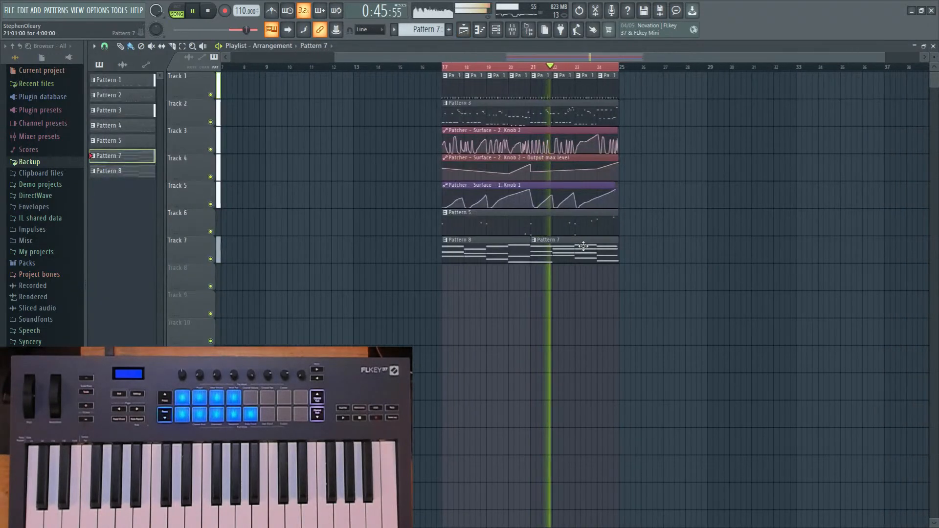
double_click(583, 246)
scroll(698, 285, up, 1)
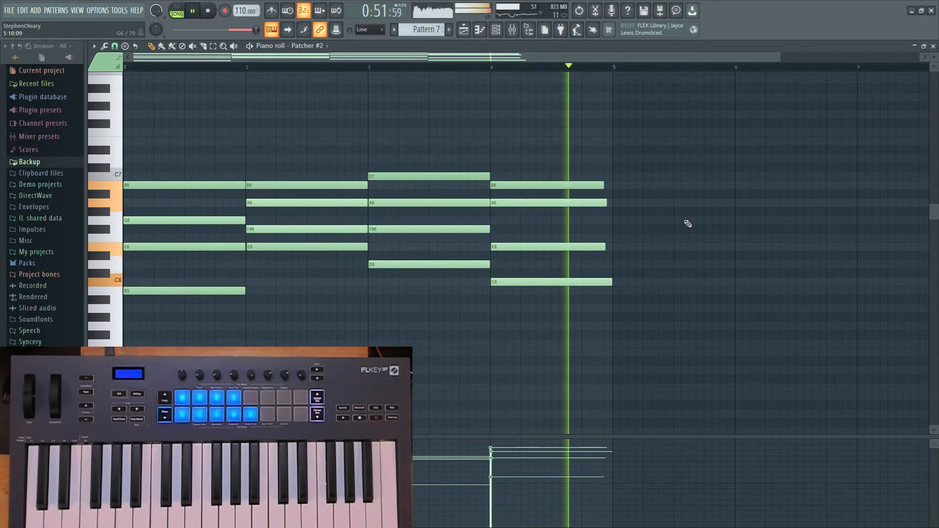
key(space)
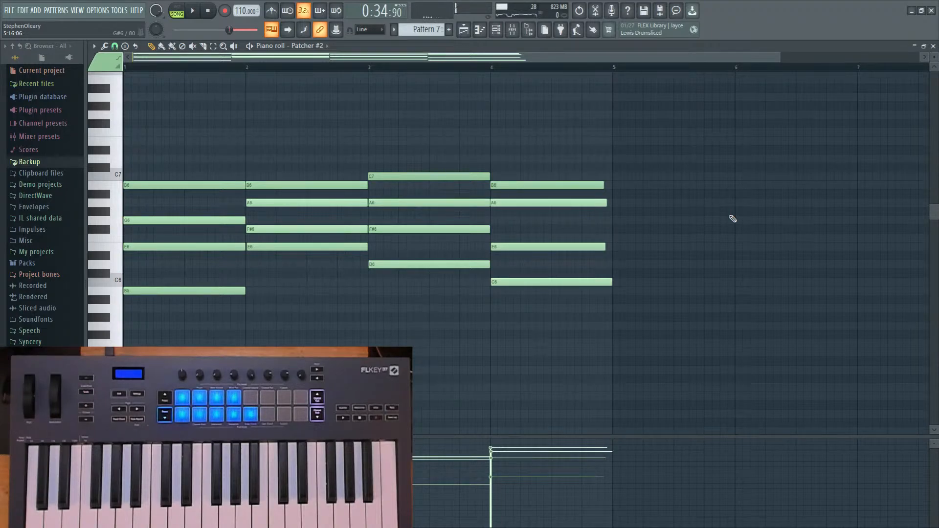
Return to the playlist and start saving the project, browsing to the Syncery > Projects folder on Raid 0 (E:).
click(467, 33)
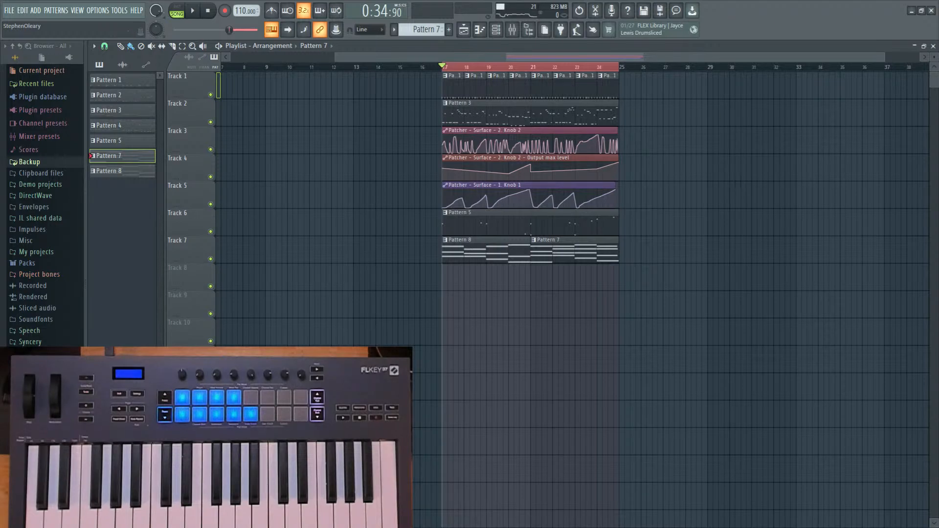
scroll(549, 287, left, 3)
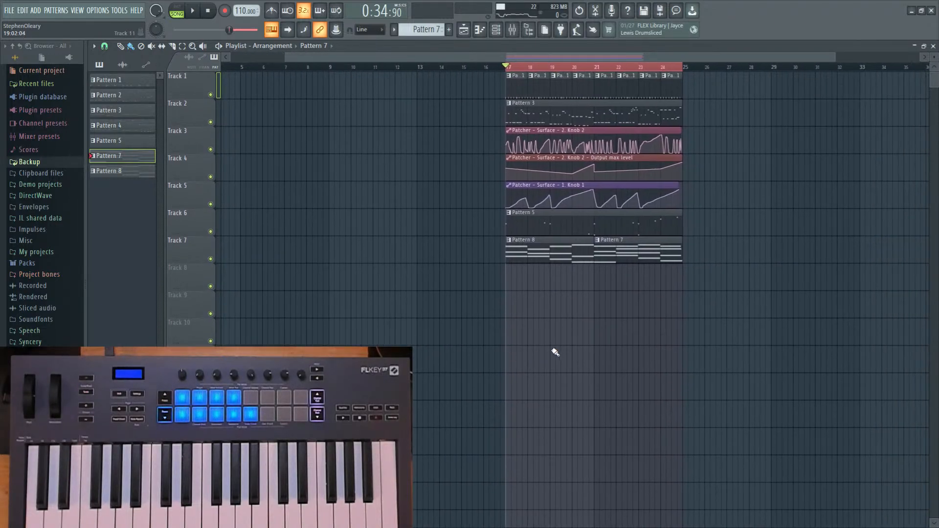
key(ctrl+s)
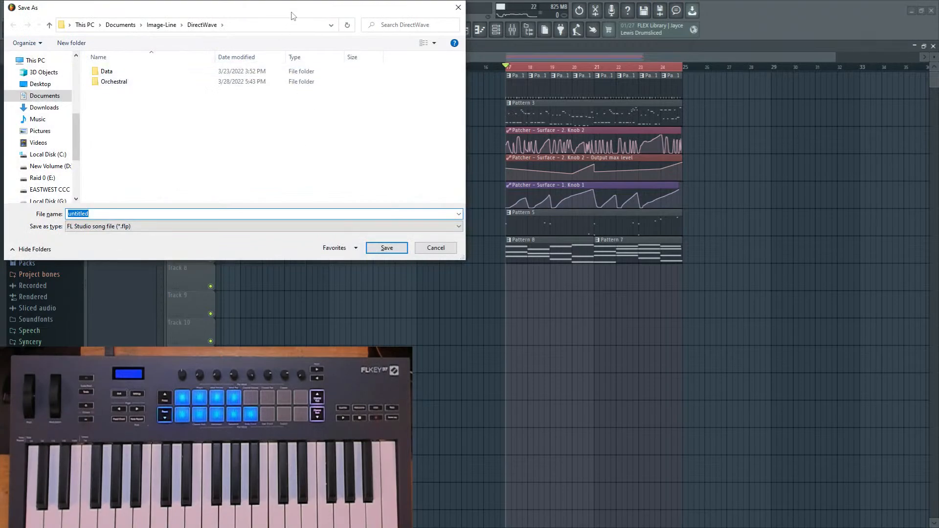
drag(292, 16, 520, 106)
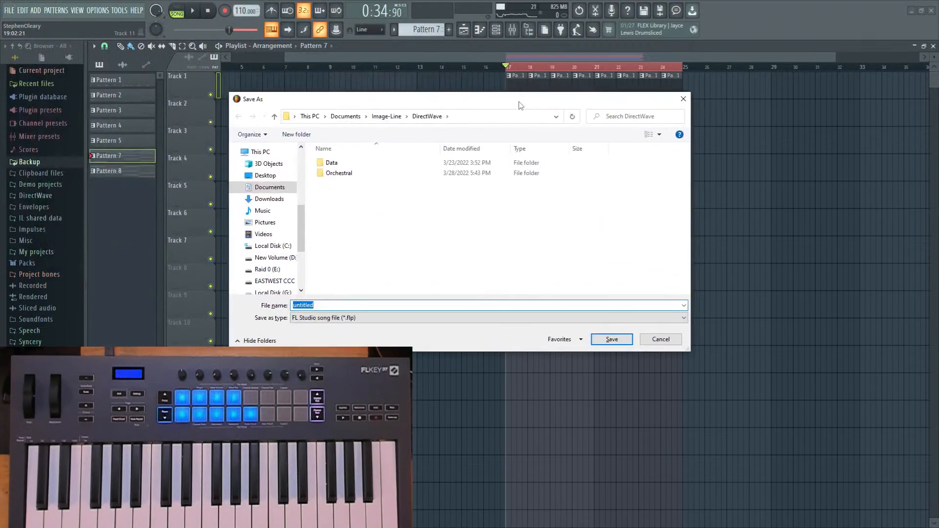
click(267, 269)
double_click(336, 162)
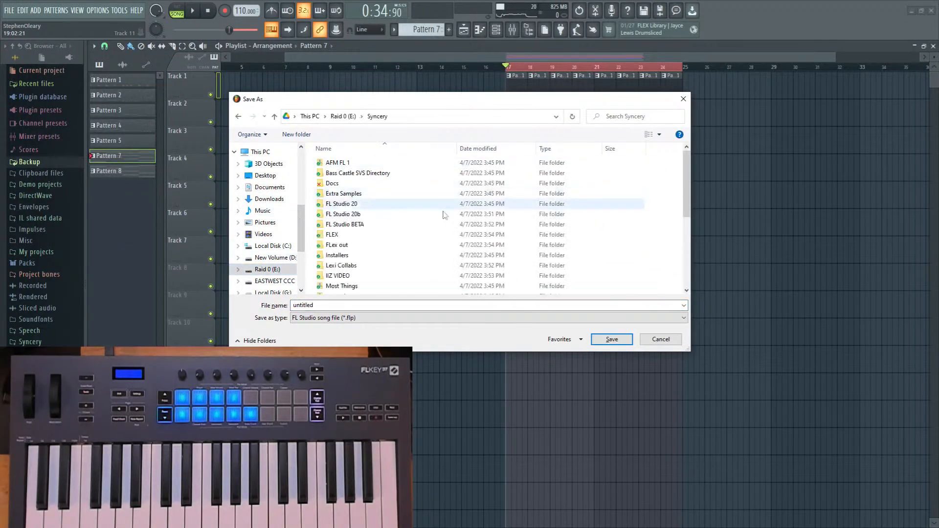
scroll(374, 264, down, 3)
double_click(375, 268)
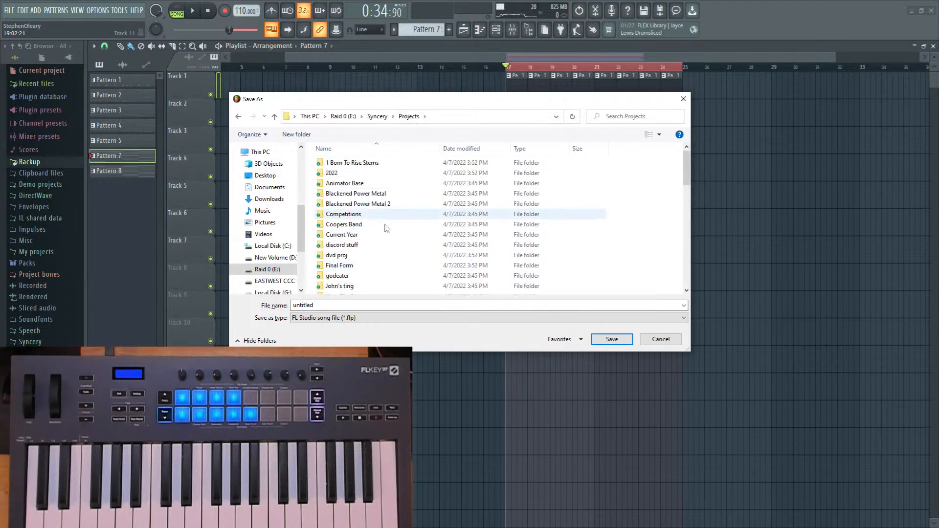
Save the project as "110 49 22" in the nested Potentials folder under SeamlessR > Potentials.
scroll(372, 244, down, 5)
click(361, 219)
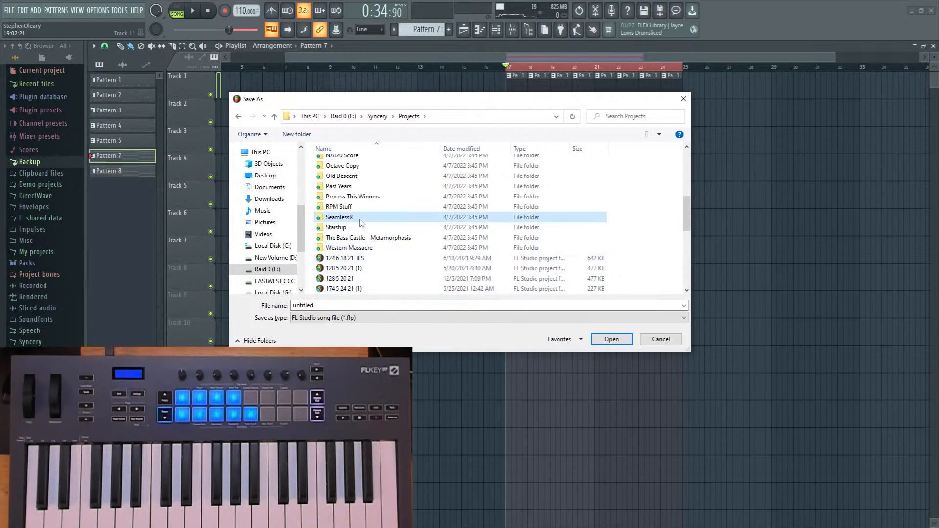
double_click(361, 218)
scroll(359, 230, down, 3)
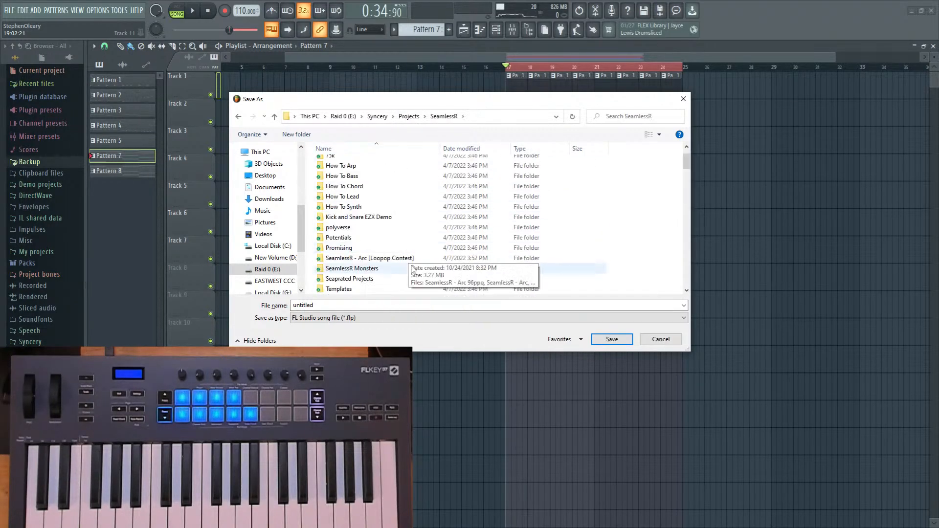
double_click(363, 239)
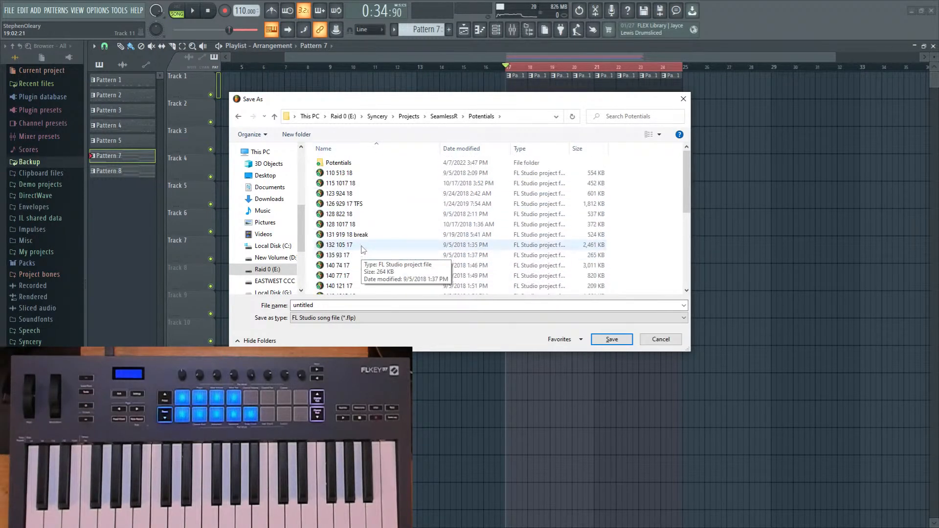
double_click(338, 162)
scroll(392, 211, down, 4)
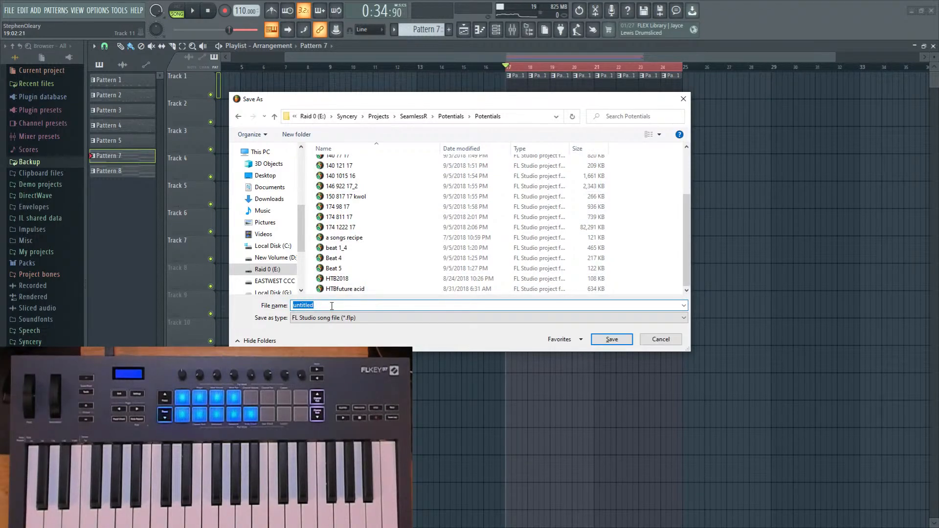
text(110)
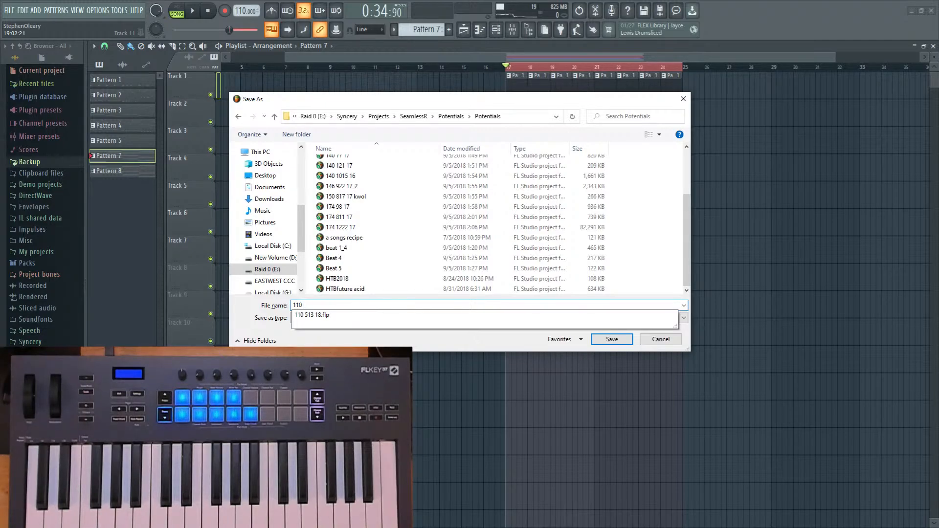
text(49 22)
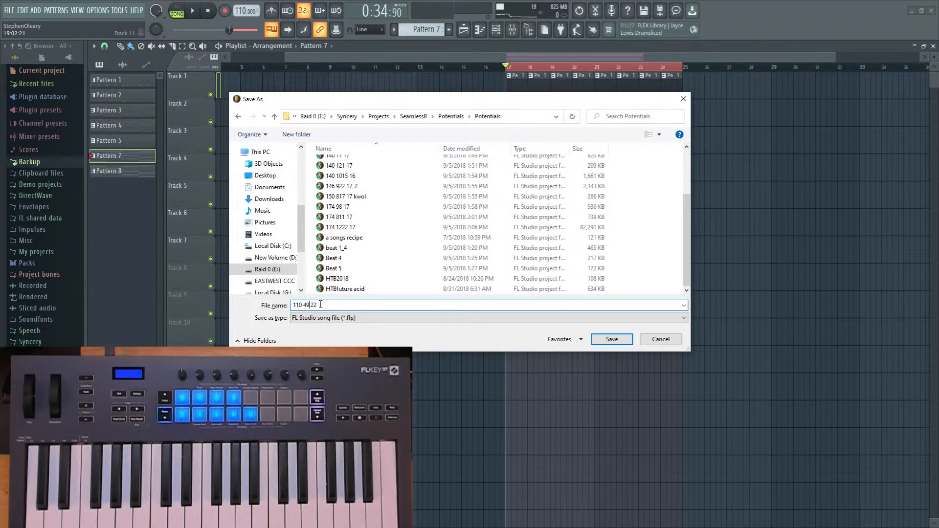
click(610, 340)
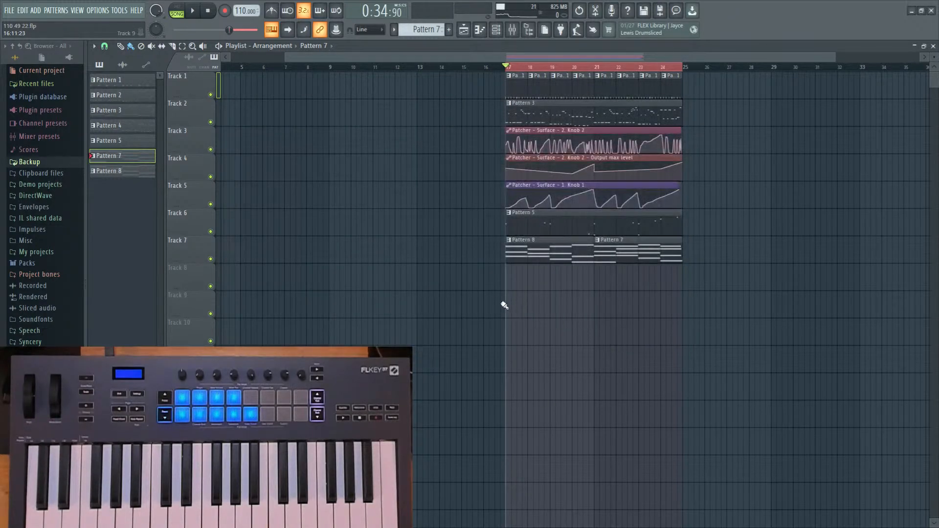
Rebalance the mixer while the looped section plays, raising Insert 10's level and lowering Inserts 11 and 8.
key(space)
key(space)
scroll(594, 304, up, 3)
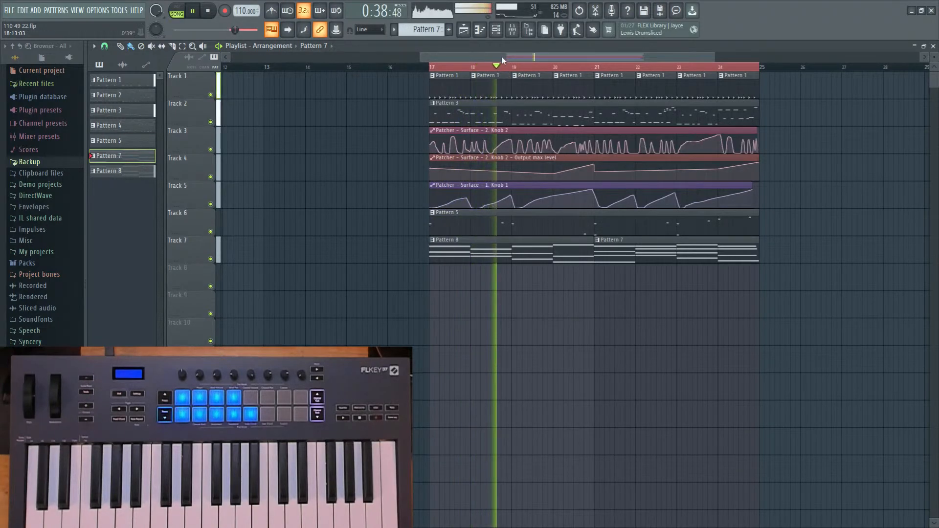
click(512, 29)
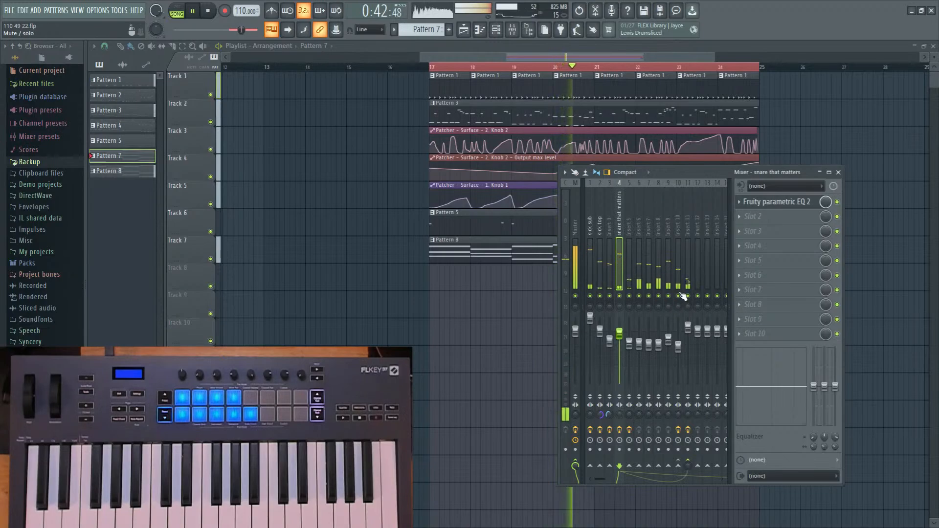
click(679, 269)
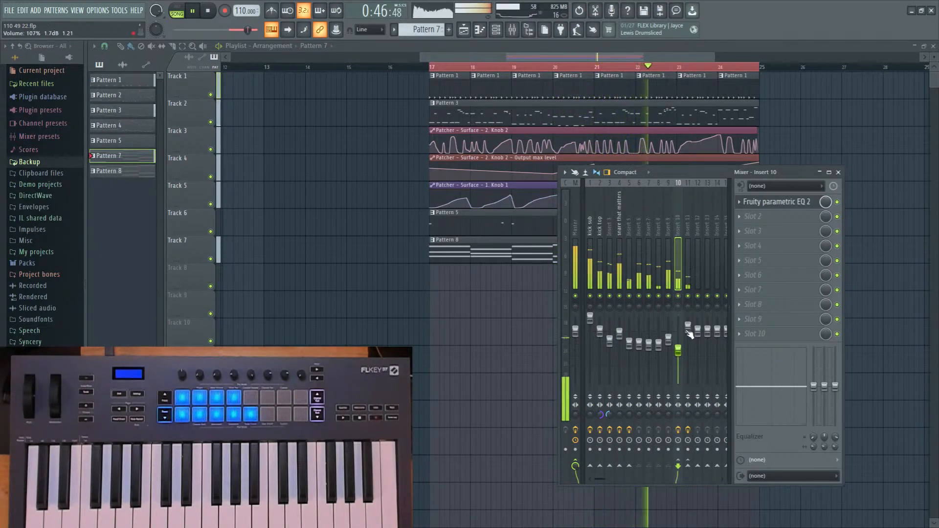
drag(678, 350, 683, 345)
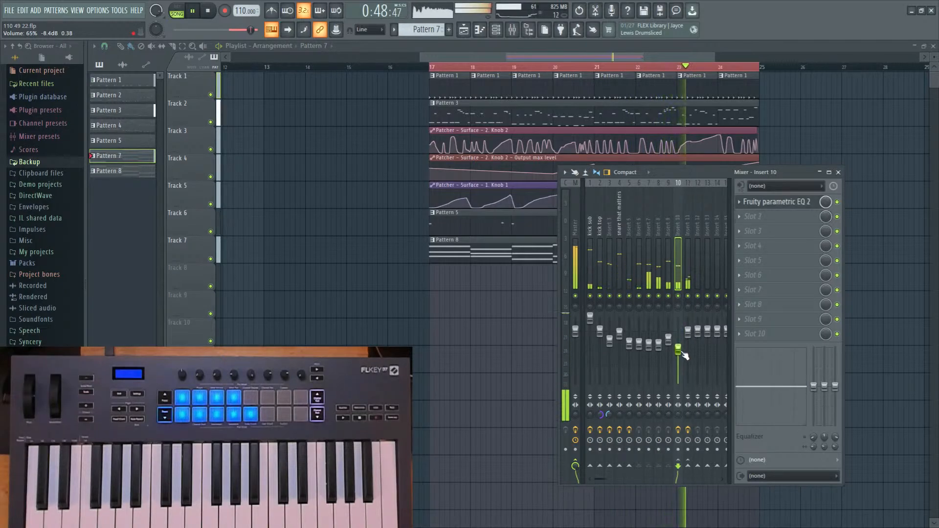
click(688, 332)
click(678, 323)
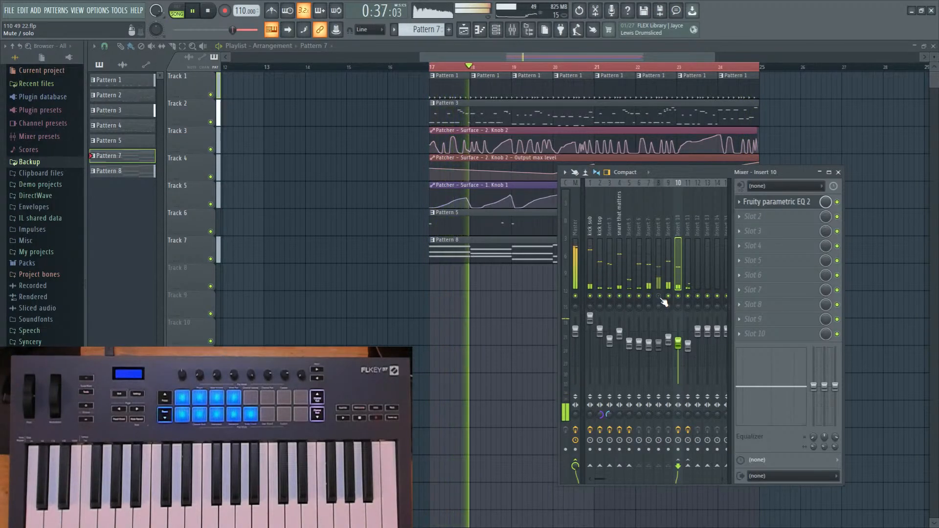
click(659, 273)
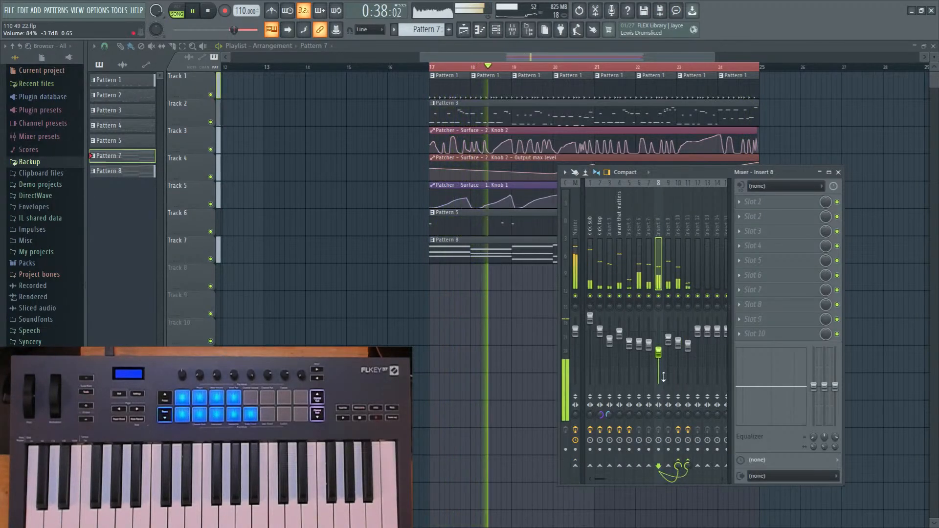
click(680, 341)
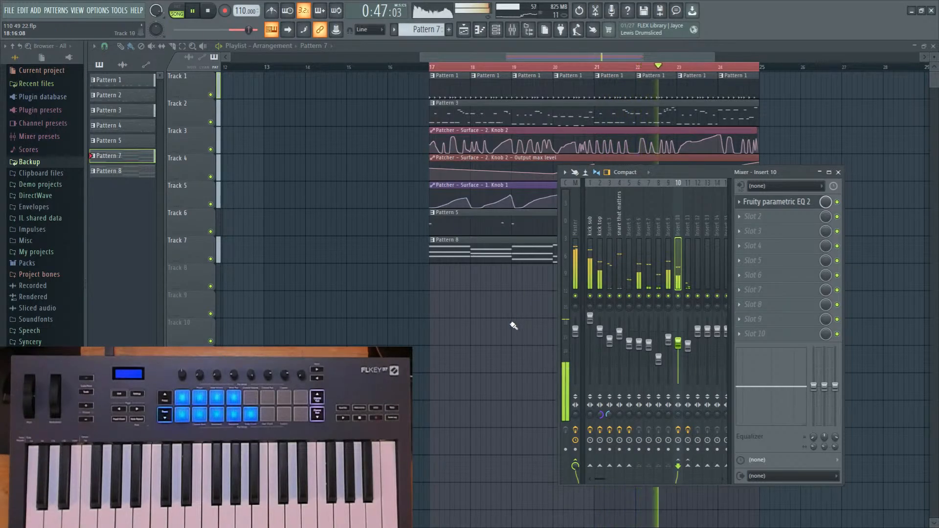
Open Patcher #2 from the channel rack and examine the settings of its Vocodex and both Maximus modules.
scroll(685, 294, down, 5)
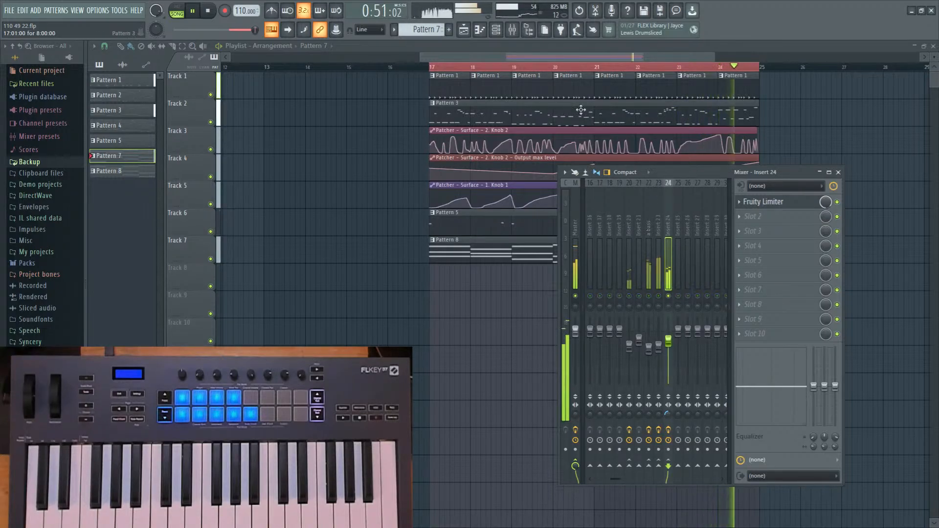
click(499, 31)
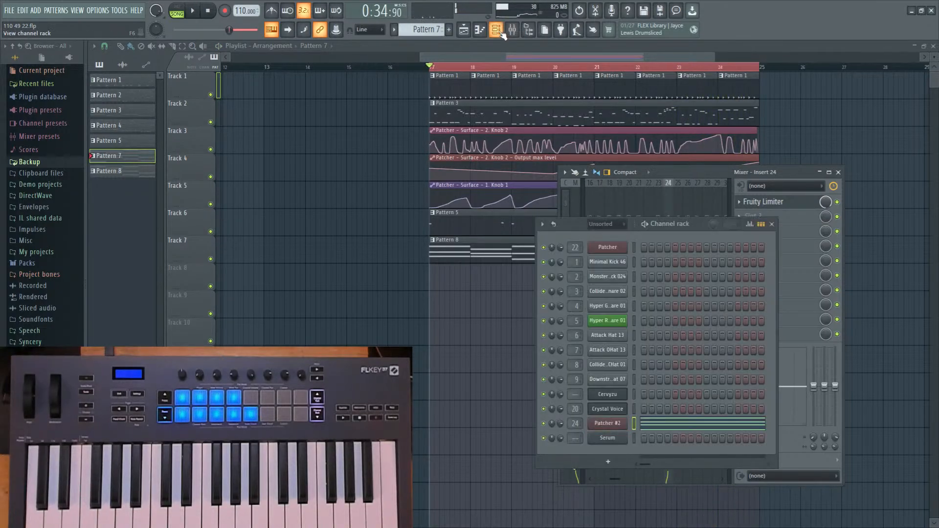
click(615, 424)
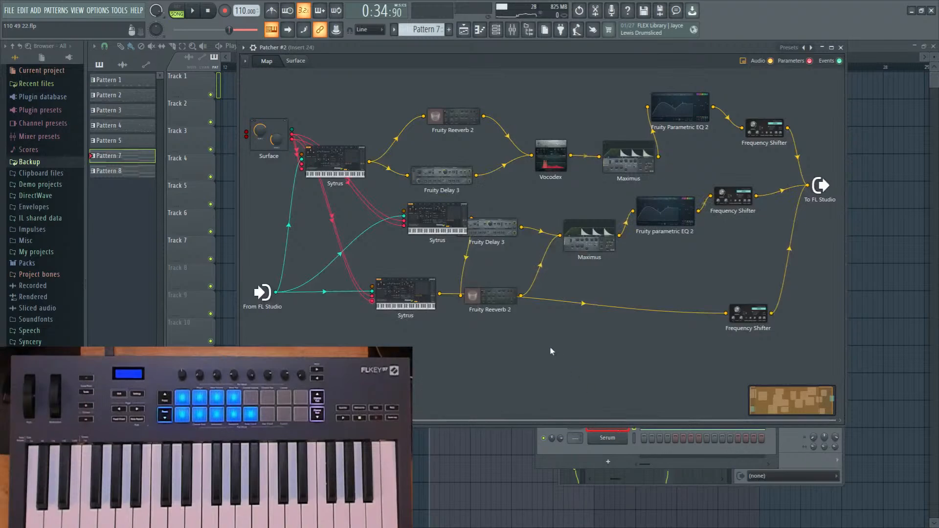
click(561, 161)
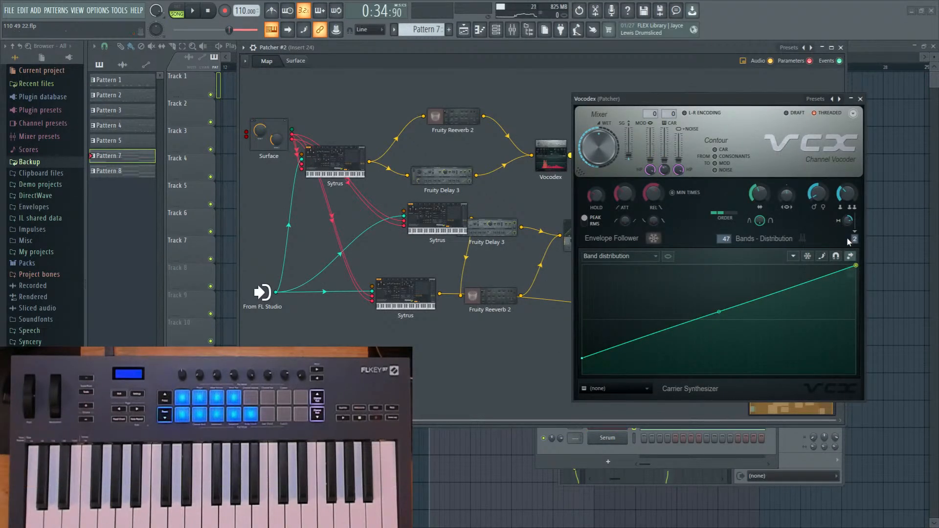
click(860, 99)
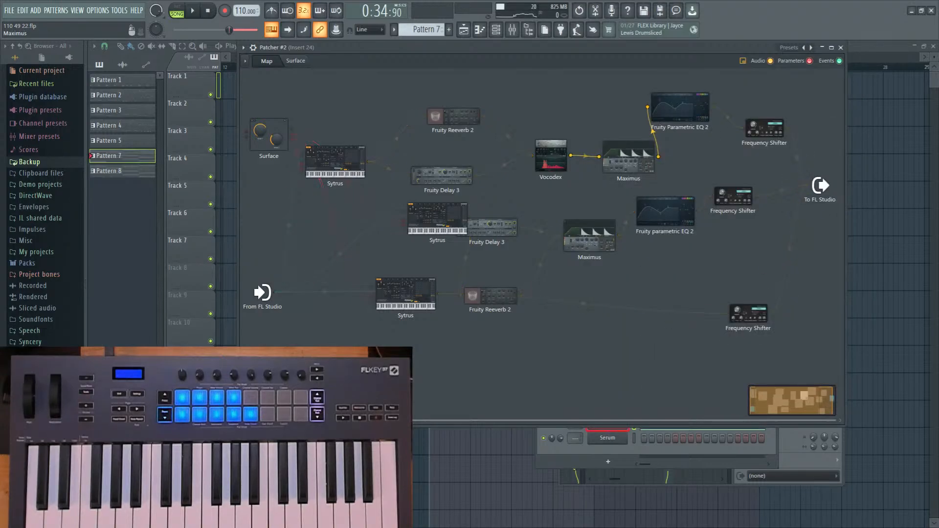
click(635, 159)
drag(489, 164, 615, 145)
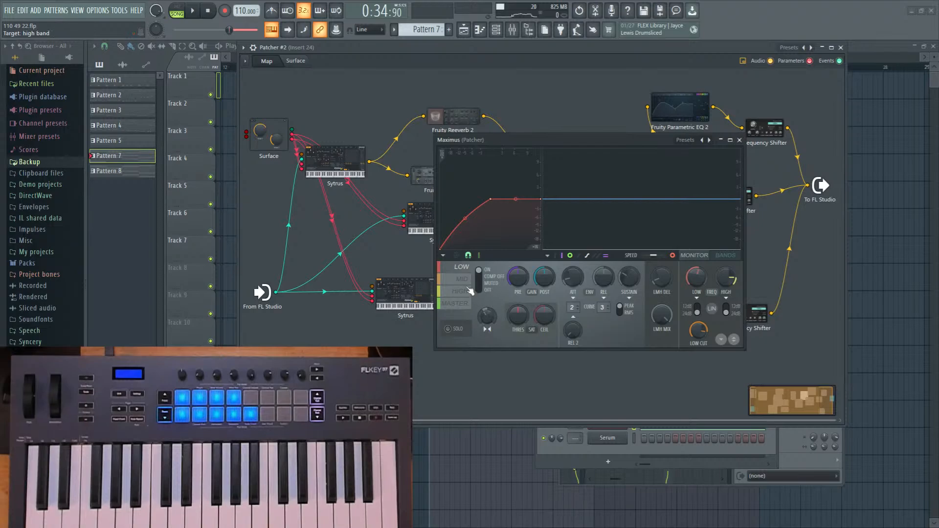
click(739, 140)
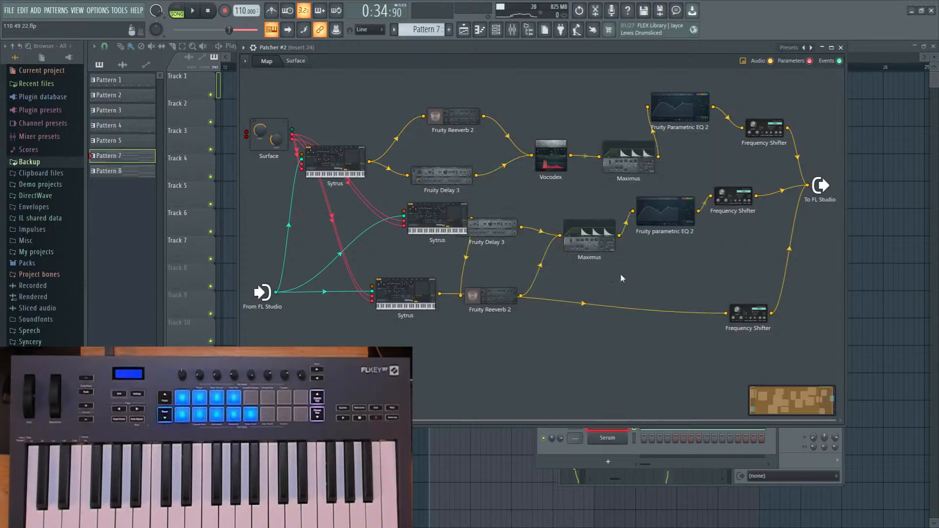
double_click(579, 233)
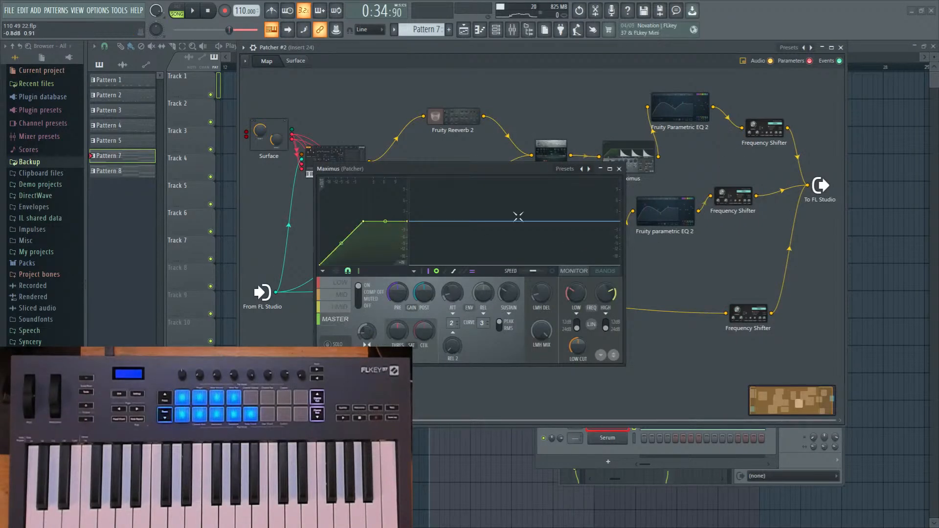
click(619, 169)
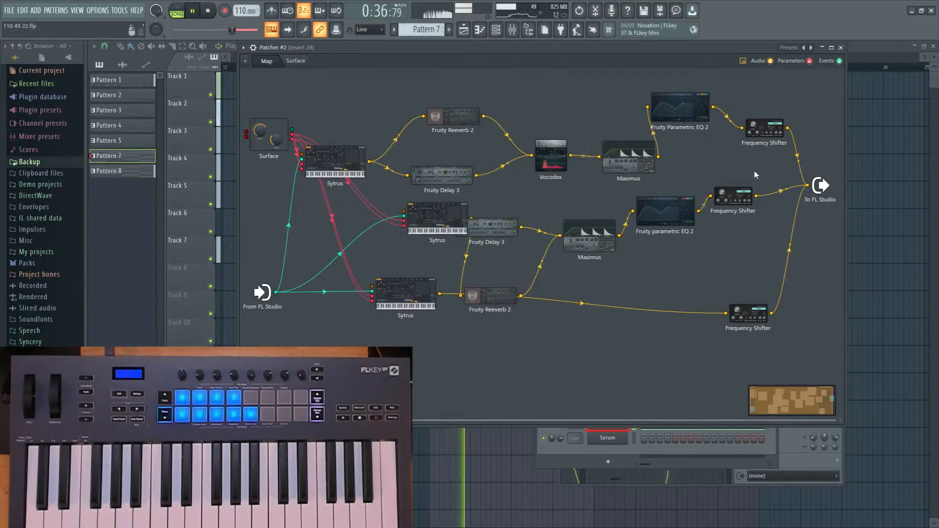
Review Patcher #2's upper Fruity Reeverb 2, middle Fruity Delay 3 and the lower two Sytrus synths during playback.
double_click(466, 121)
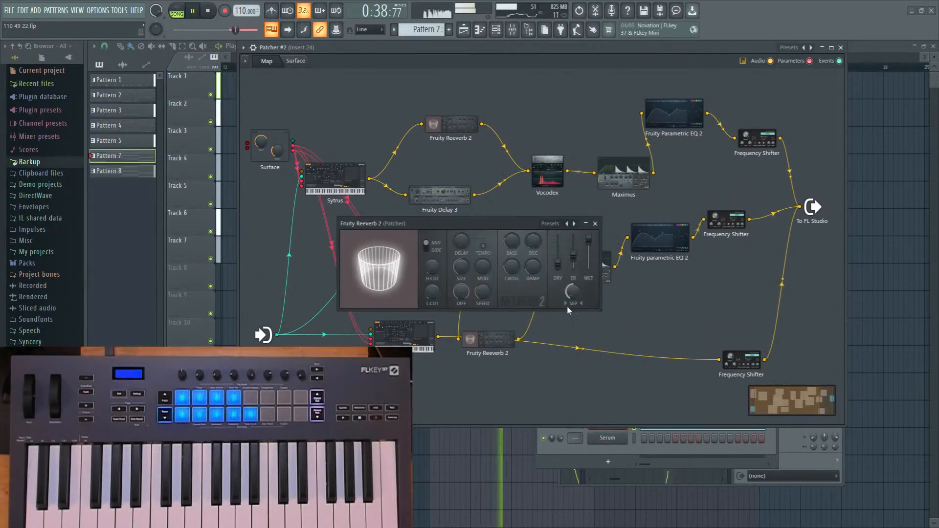
click(595, 223)
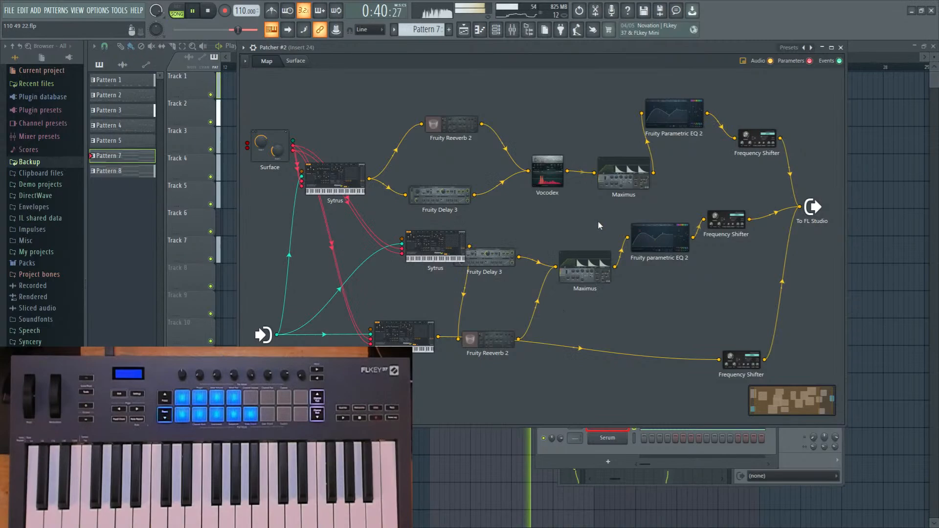
double_click(480, 263)
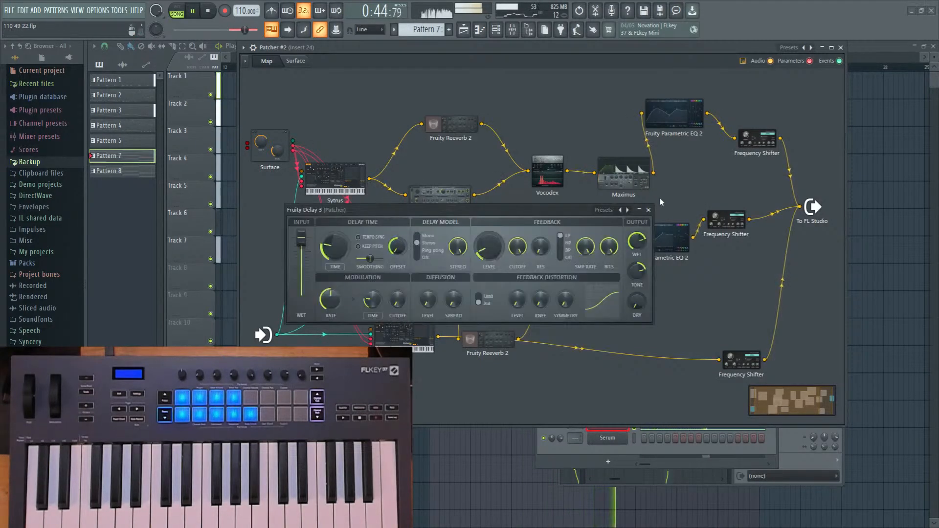
click(648, 210)
double_click(420, 334)
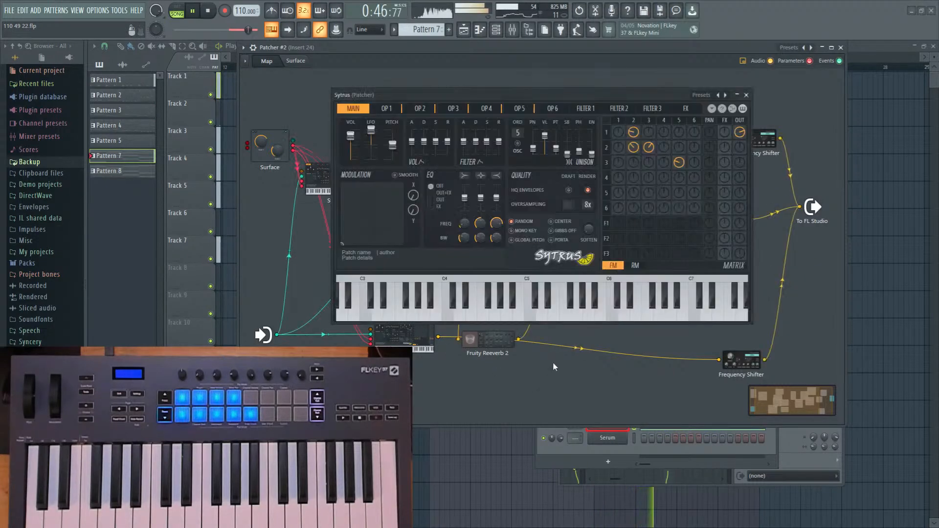
key(Escape)
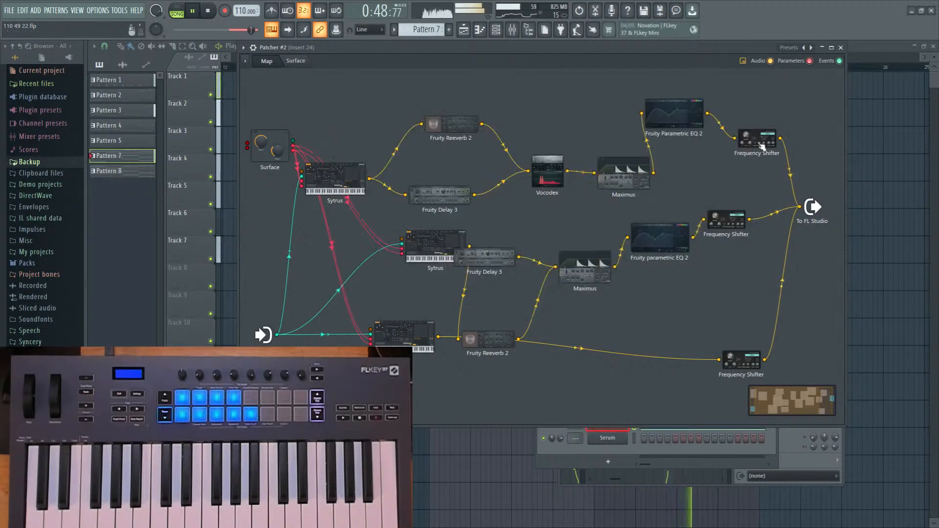
double_click(432, 250)
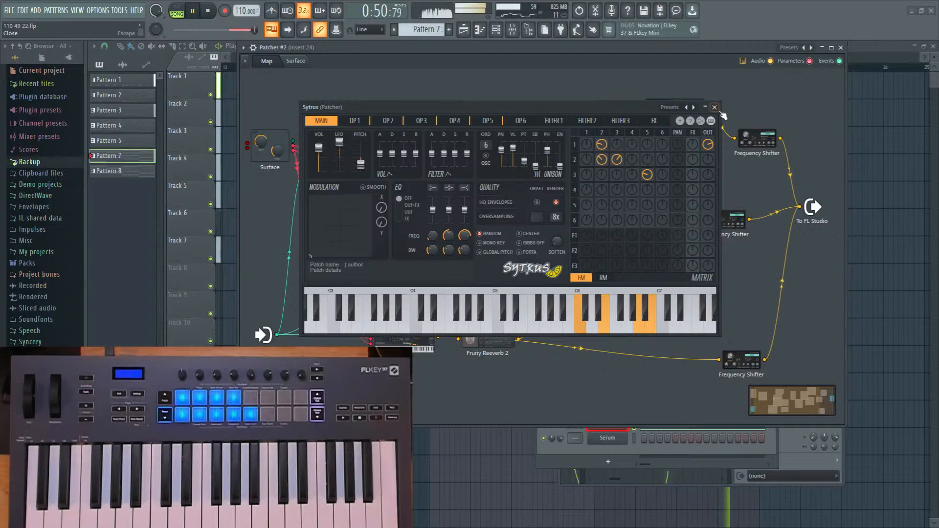
Look over one more Sytrus synth inside Patcher #2, then close its window and Patcher #2.
click(715, 107)
double_click(545, 171)
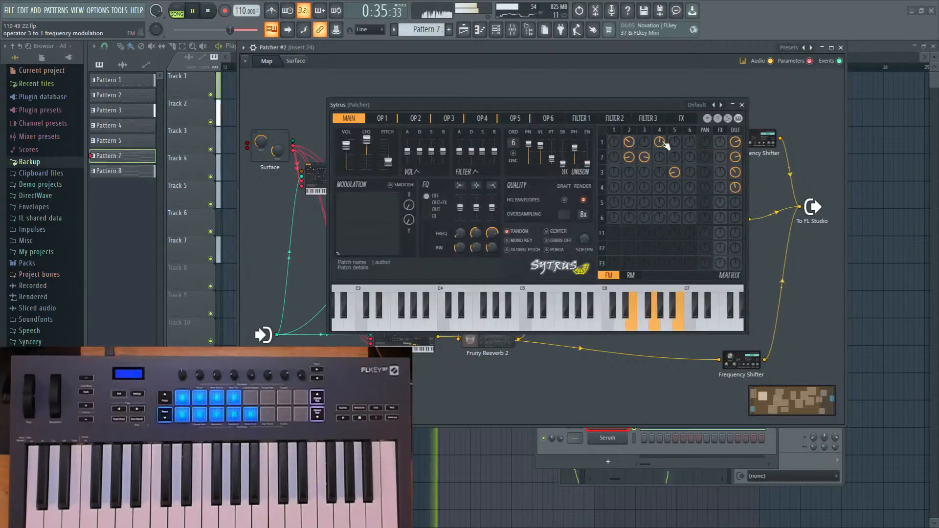
click(742, 105)
click(841, 47)
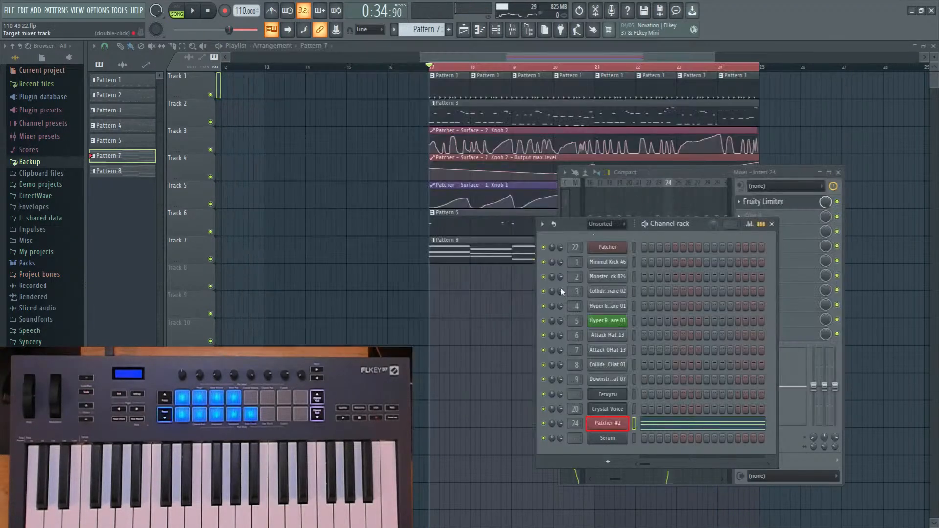
Audition Insert 24 in solo during loop playback, then bring all mixer tracks back in.
key(space)
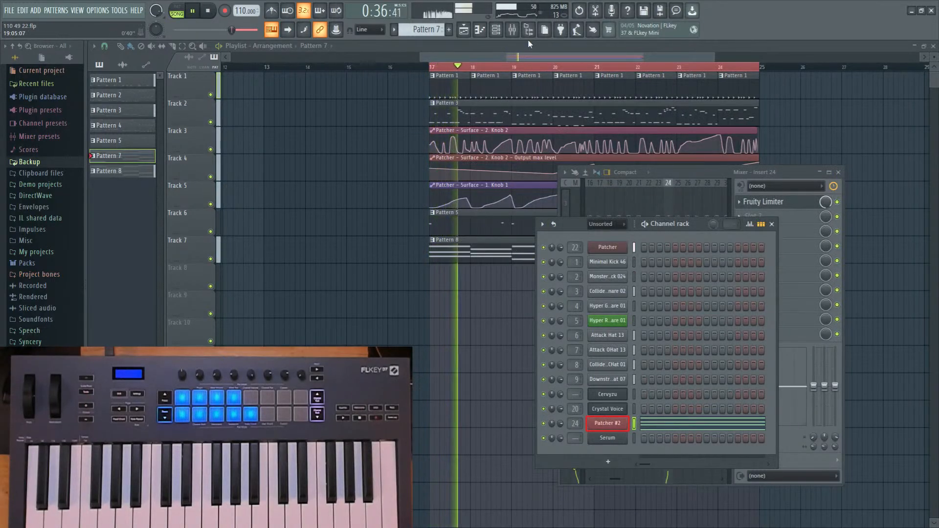
click(512, 30)
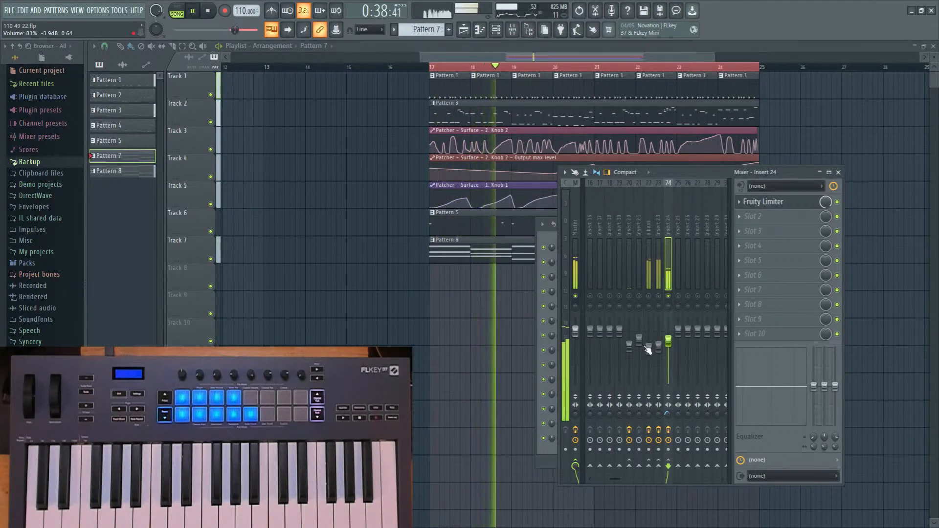
key(space)
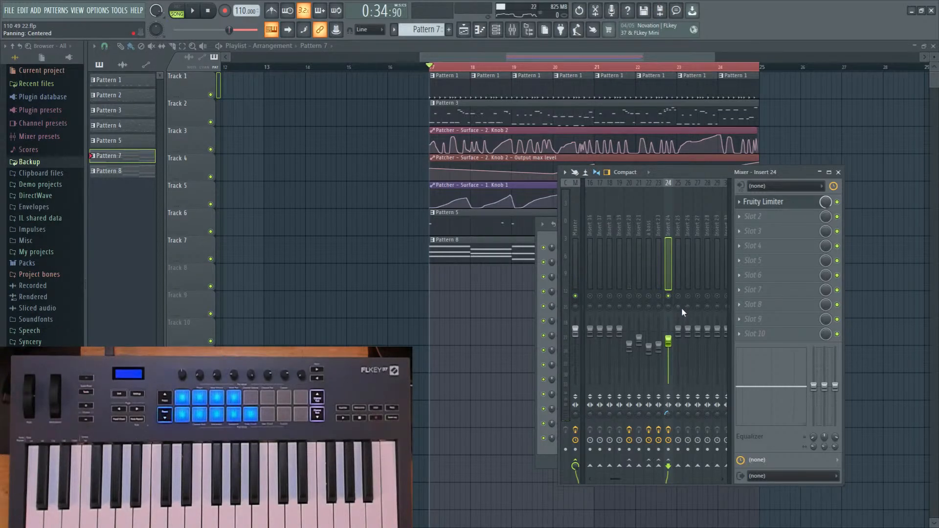
key(space)
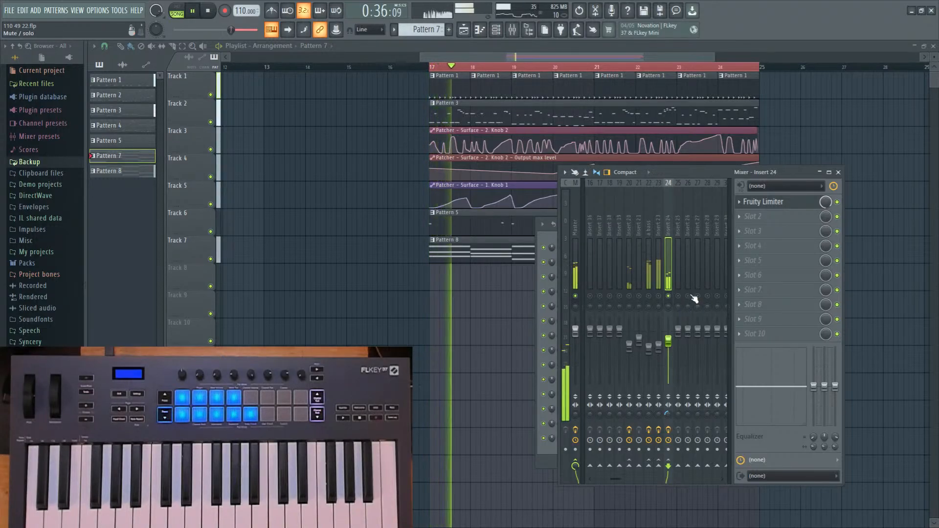
right_click(668, 296)
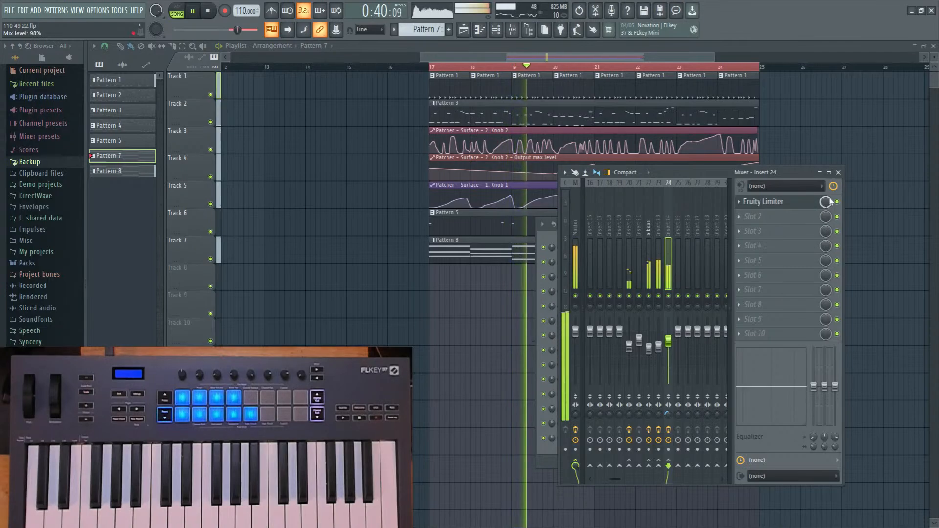
Adjust the compressor release of Insert 24's Fruity Limiter and lower the insert's volume to about -7.2 dB.
drag(828, 202, 828, 198)
click(786, 203)
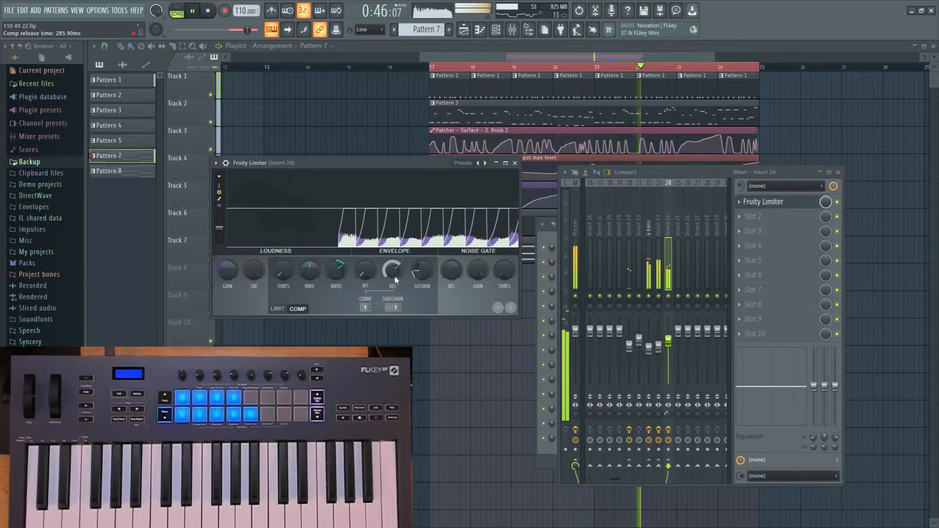
drag(392, 274, 393, 277)
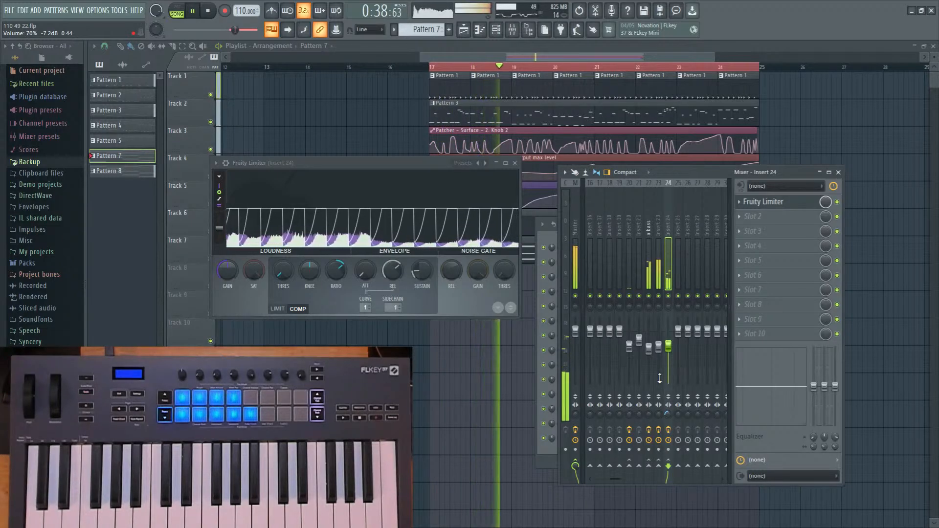
Raise Insert 20's volume to about -4.5 dB and check its Fruity parametric EQ 2 curve.
click(629, 343)
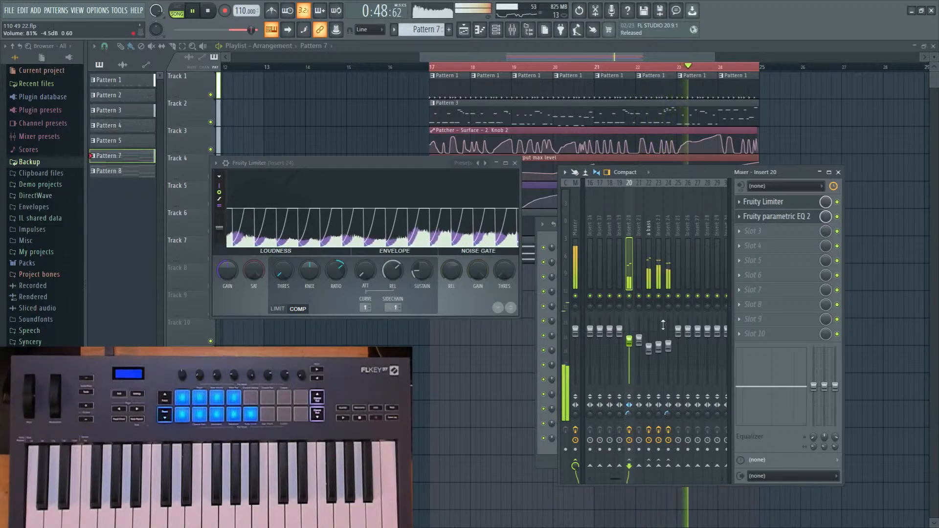
click(763, 218)
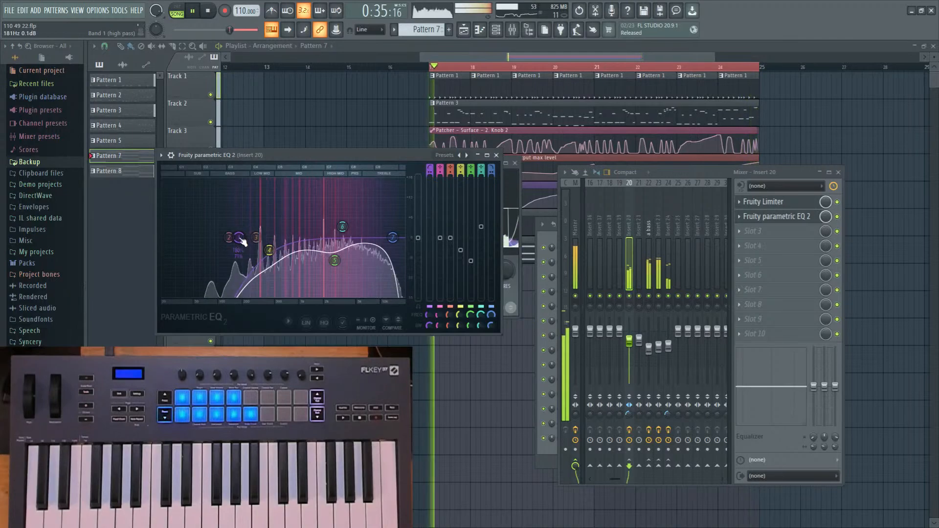
right_click(513, 389)
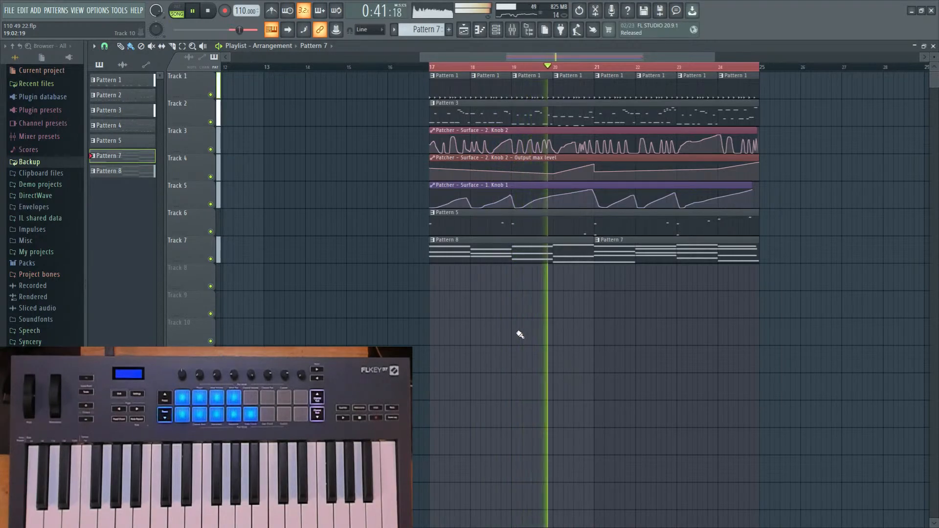
Fine-tune the levels of Inserts 9 and 11, with Insert 11 at about -7.1 dB, and check Insert 11's Fruity Limiter.
click(518, 31)
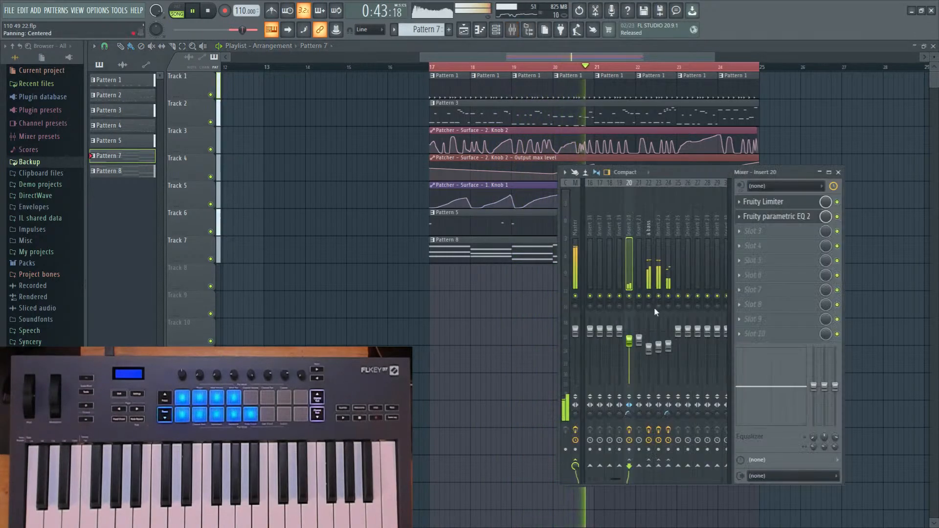
scroll(650, 308, up, 5)
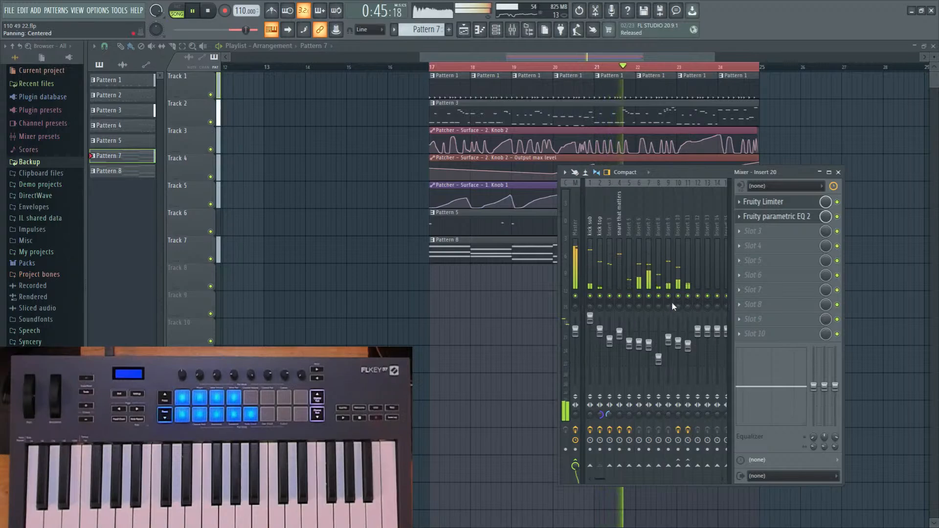
click(668, 342)
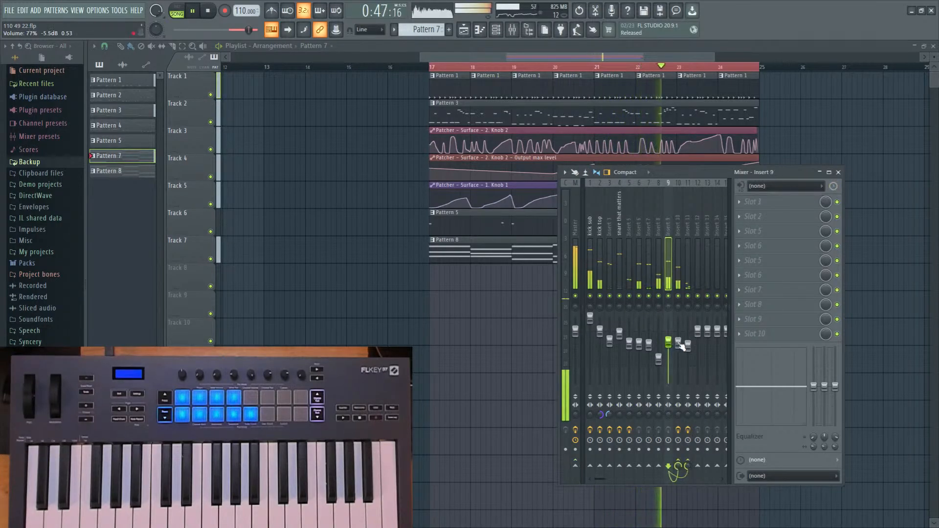
click(687, 346)
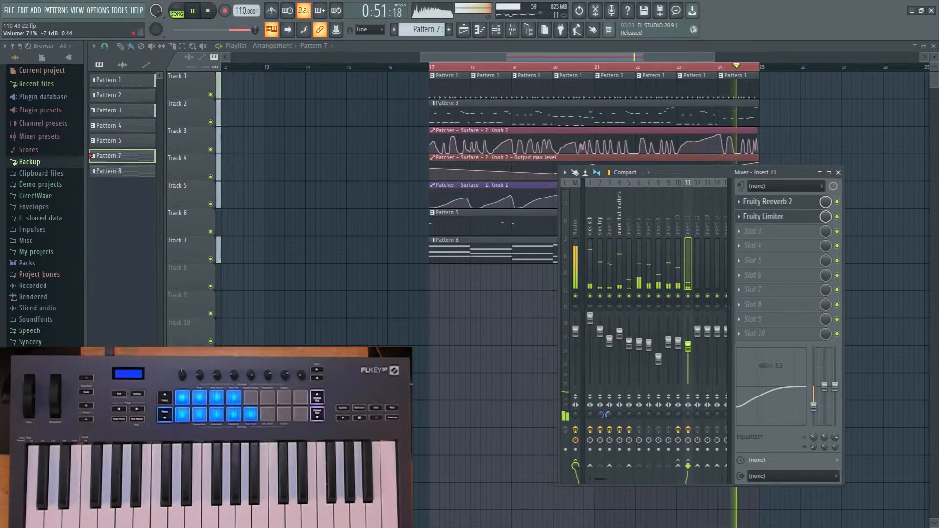
click(765, 217)
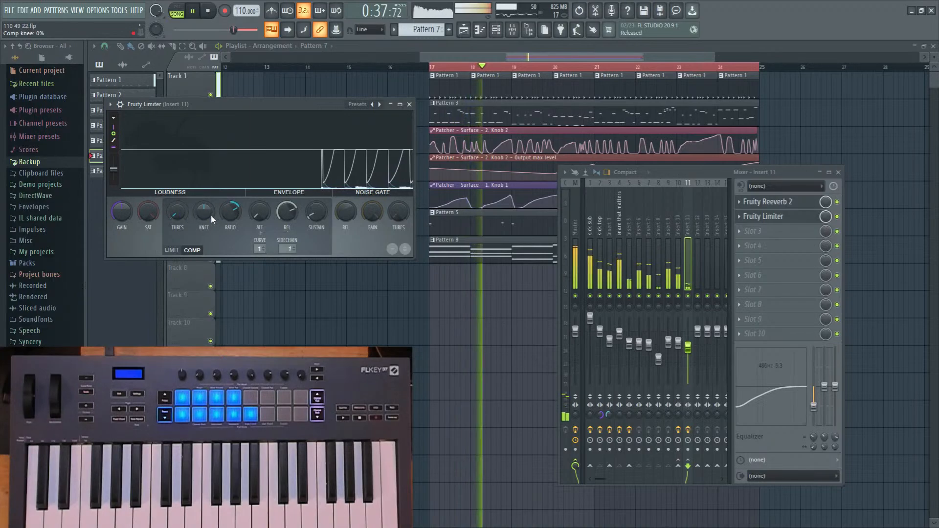
click(409, 104)
Set the post gain of the Master track's Maximus to 0.5 dB during playback, then stop the loop.
click(678, 280)
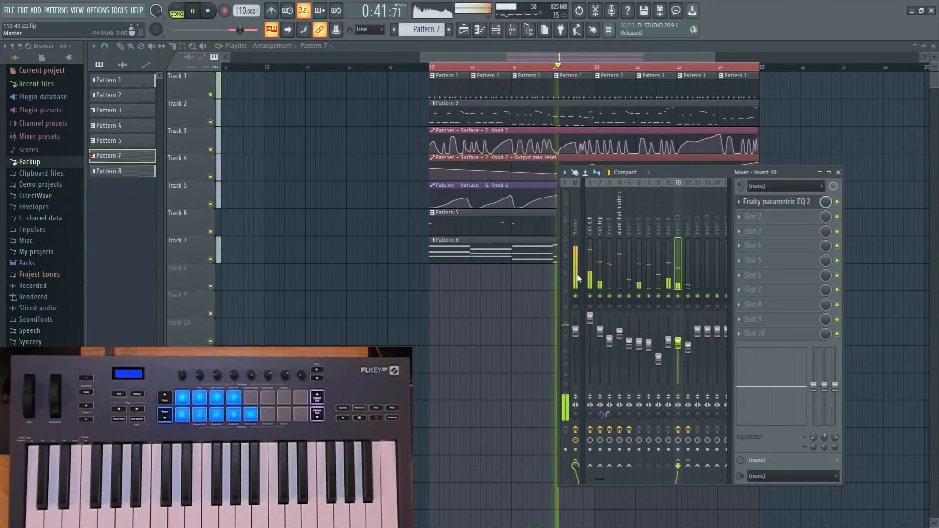
scroll(598, 258, down, 1)
scroll(598, 258, up, 1)
click(572, 234)
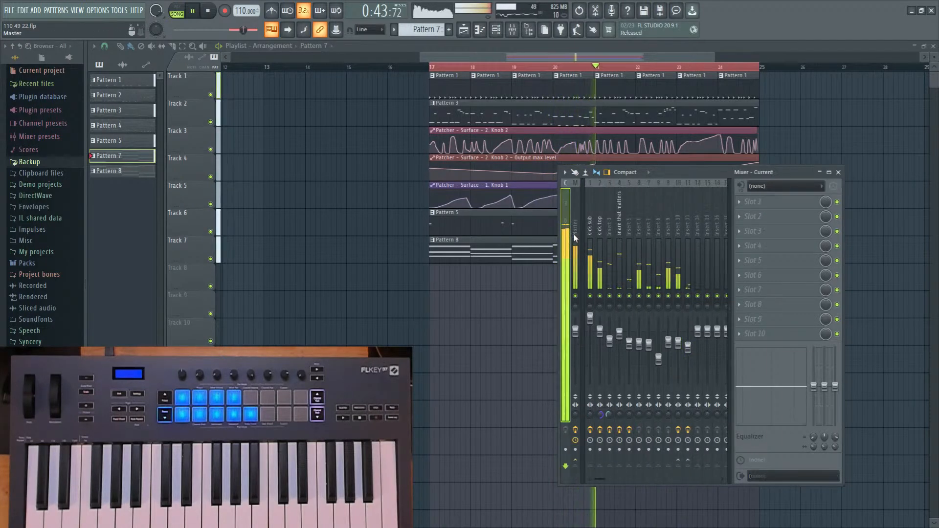
click(763, 201)
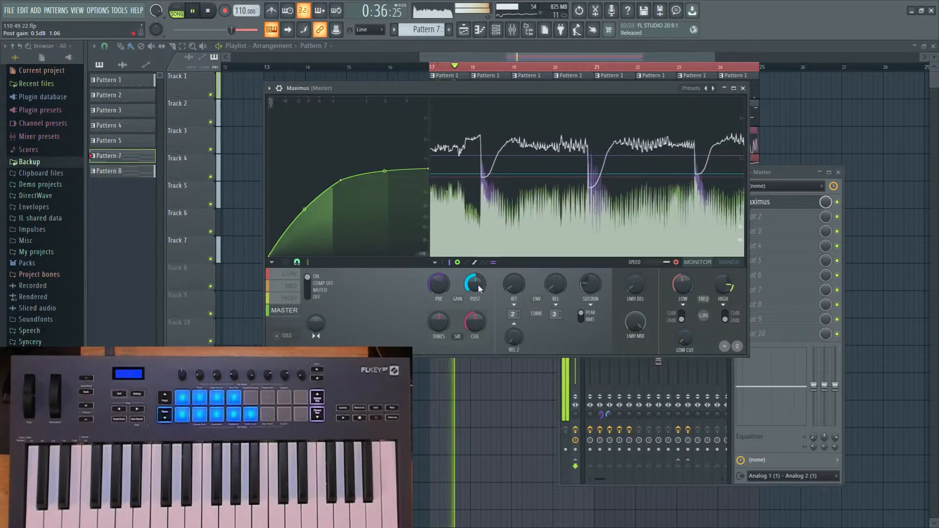
key(space)
click(743, 88)
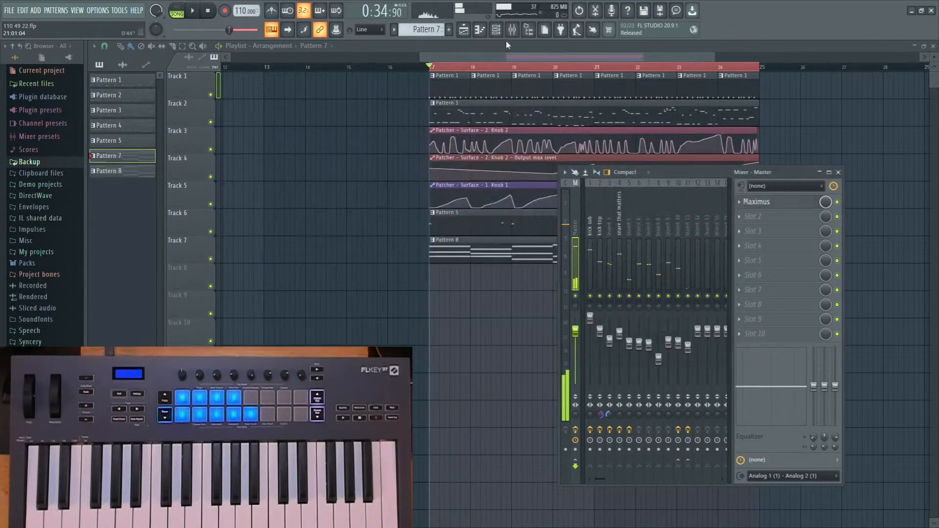
Exclude Minimal Kick 46, Monster Kick 024 and Collider Third Snare 02 from the main pitch in their channel settings.
click(495, 30)
click(613, 263)
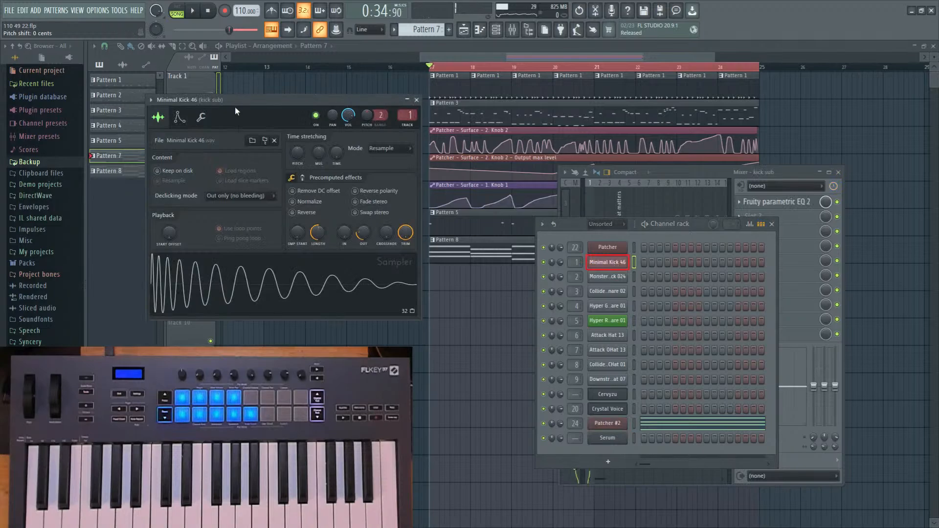
click(180, 117)
click(201, 117)
drag(229, 101, 305, 97)
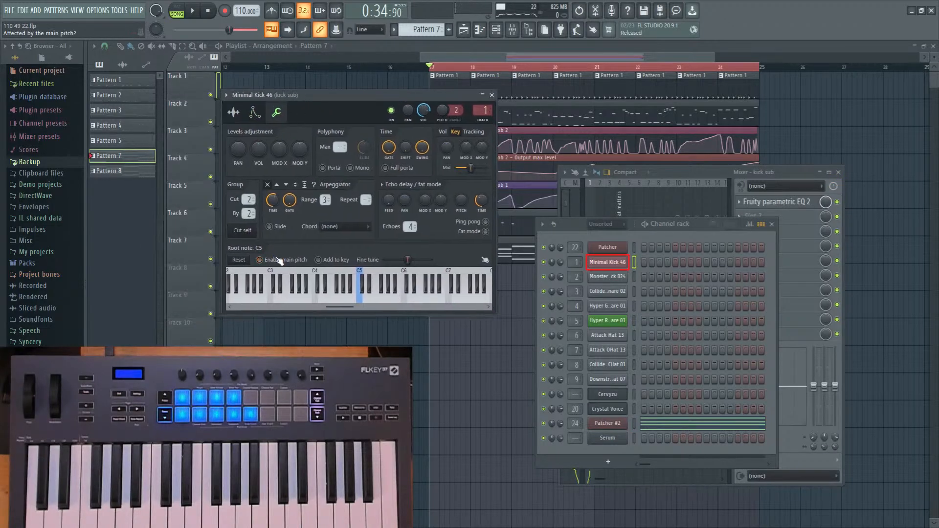
click(612, 276)
click(294, 112)
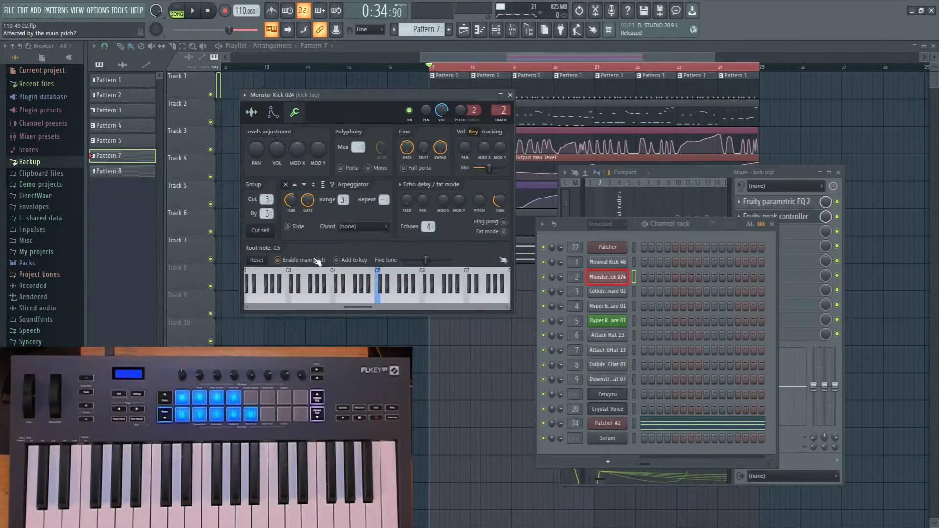
click(620, 292)
click(233, 129)
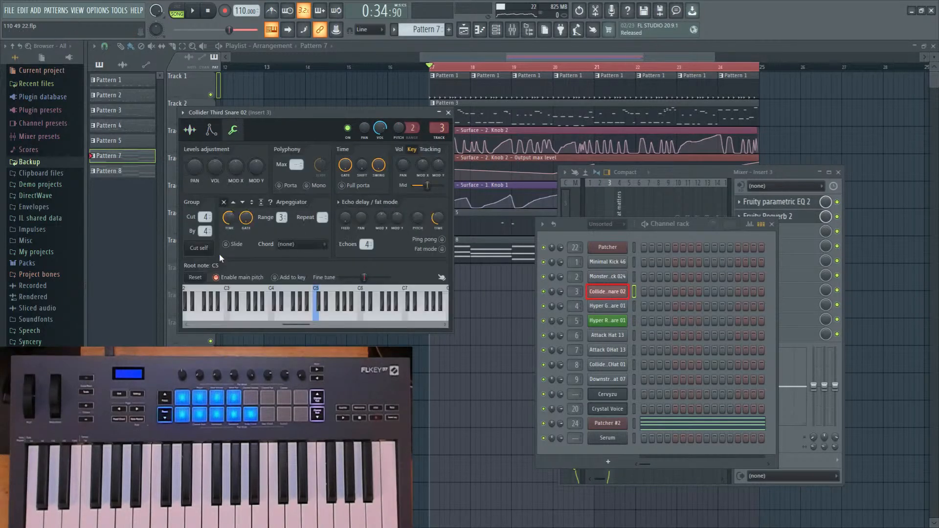
Exclude Hyper GoldenDays Snare 01, Hyper RagsToRiches Snare 01 and Attack Hat 13 from the main pitch.
click(621, 308)
click(146, 110)
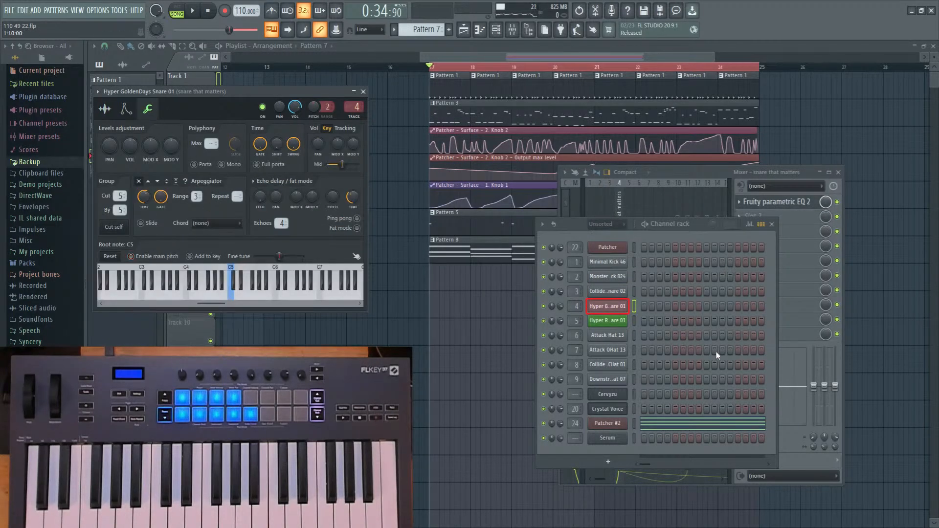
click(620, 322)
click(293, 127)
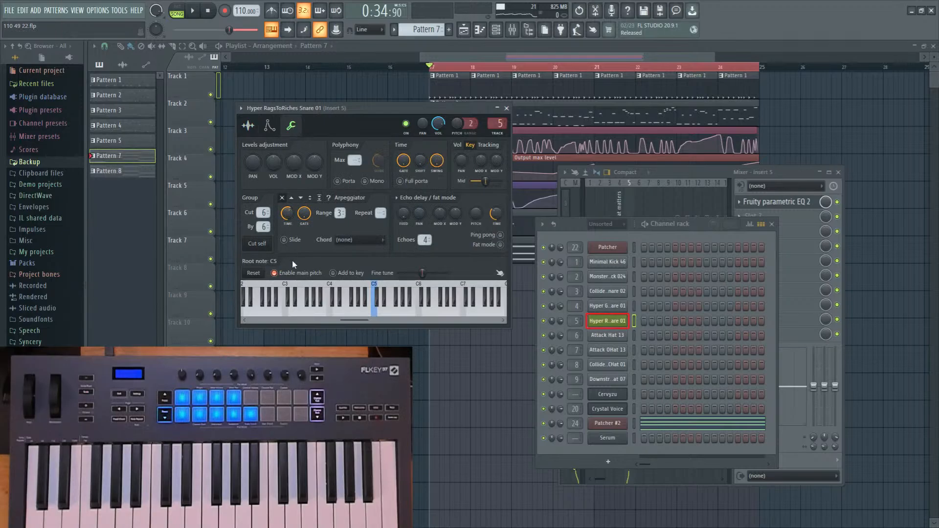
click(627, 336)
click(173, 134)
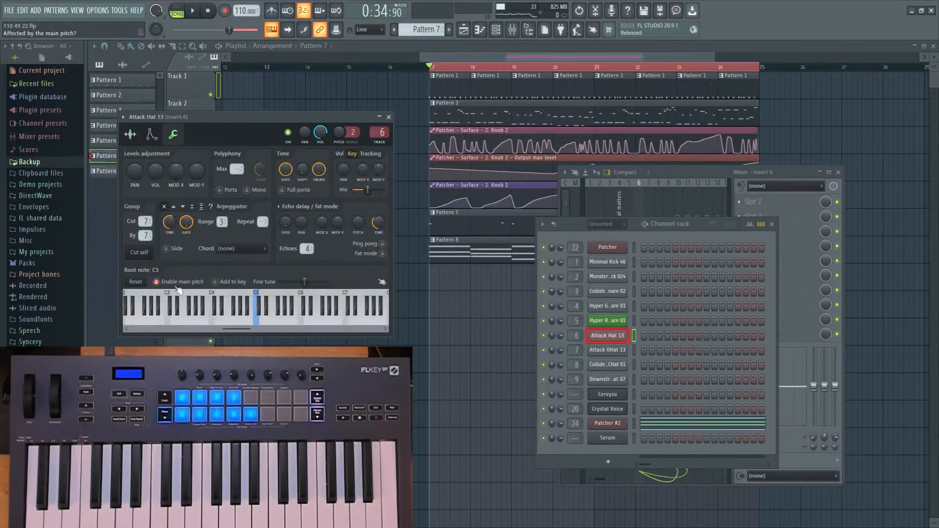
Exclude Attack OHat 13, Collider XY CHat 01 and Downstream OHat 07 from the main pitch.
click(608, 350)
click(186, 147)
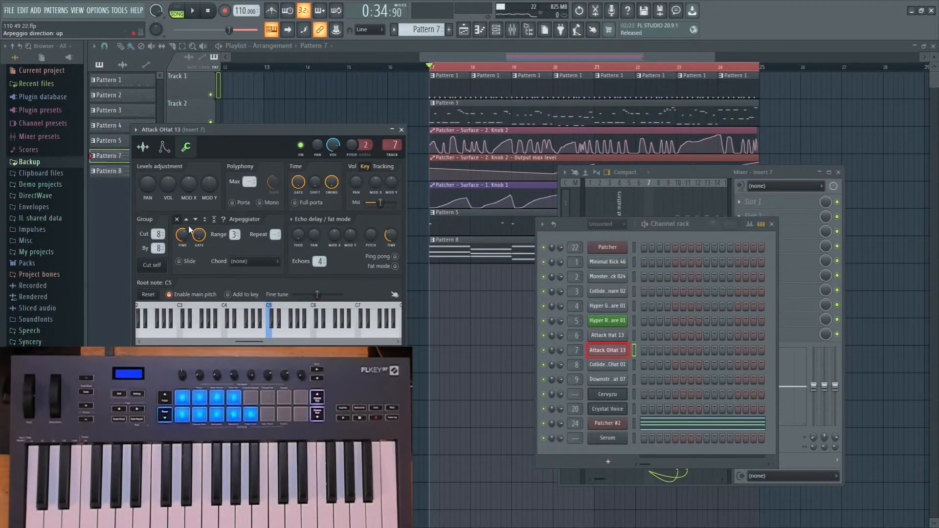
click(621, 366)
click(199, 160)
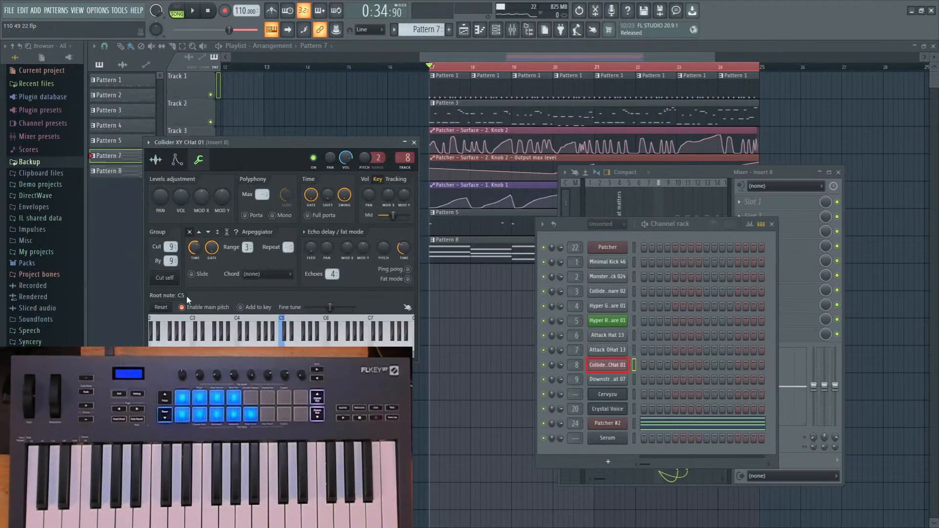
click(610, 383)
click(212, 172)
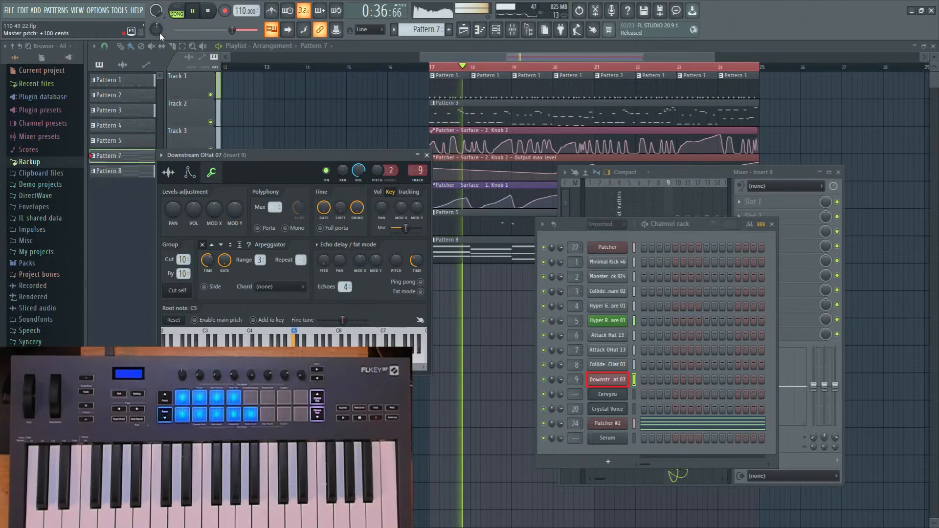
Clear the open windows, lower the master pitch to about -160 cents, and replay the loop with the mixer open.
click(426, 155)
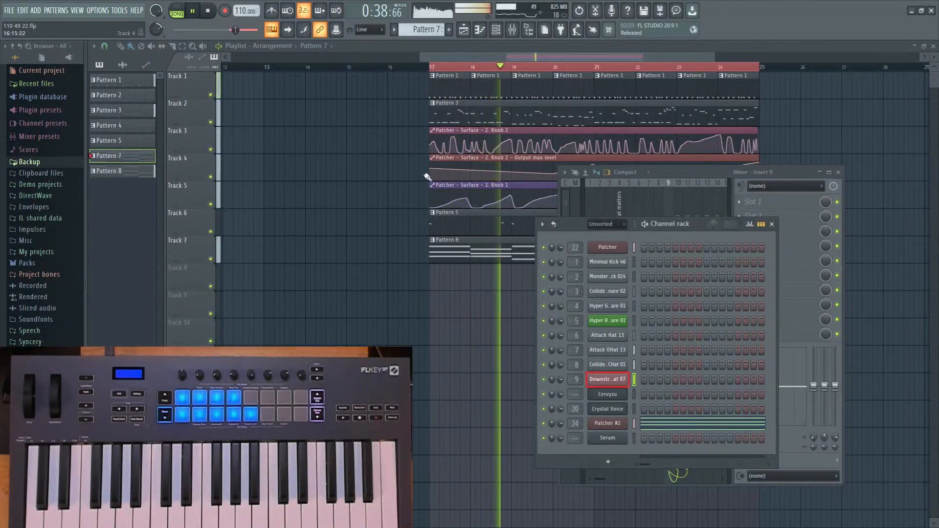
right_click(352, 199)
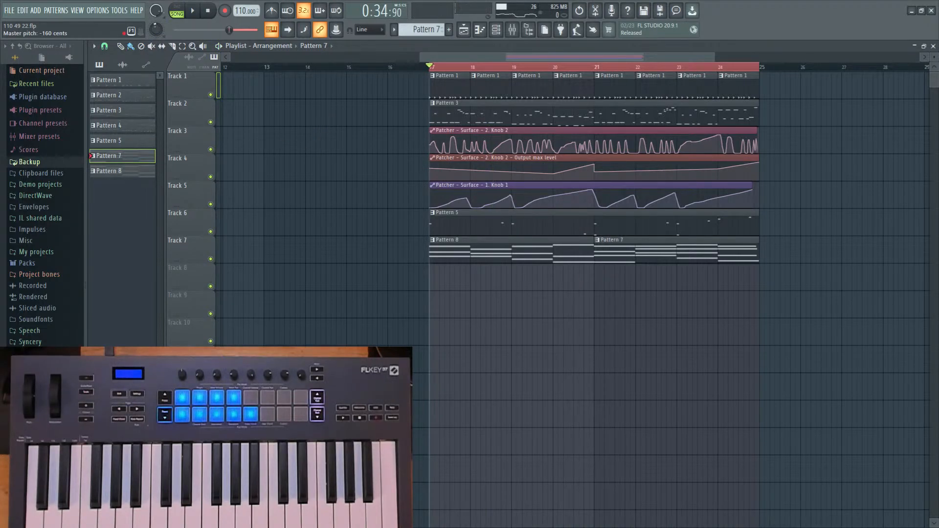
key(space)
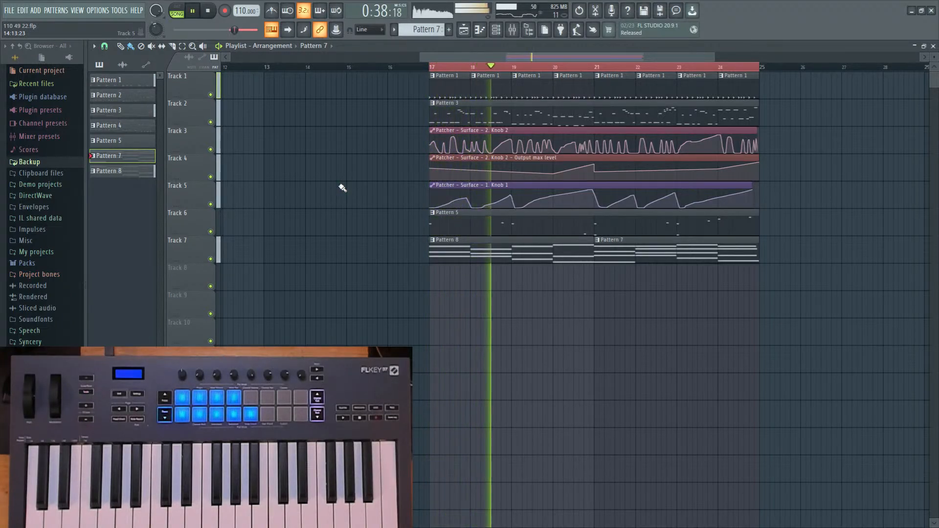
click(512, 29)
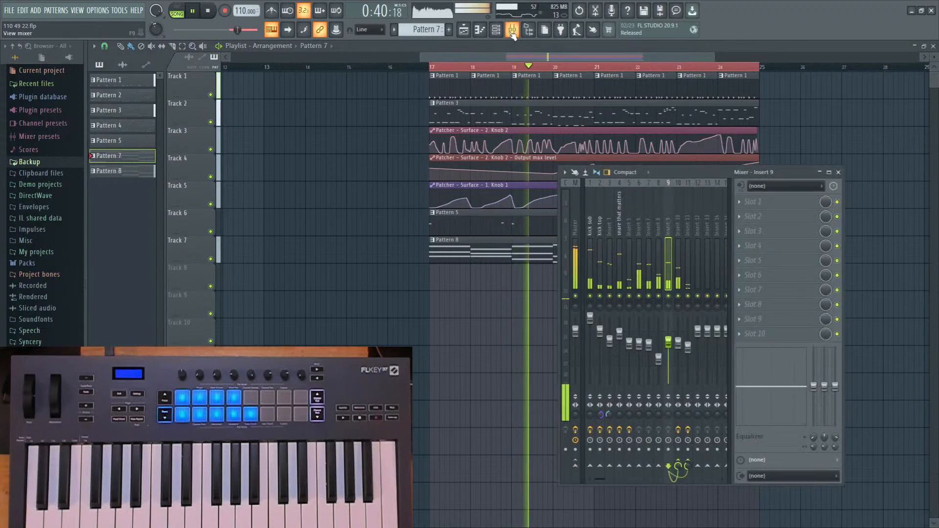
Rebalance the melodic mixer tracks, raising the a bass track to about 83% volume and fine-tuning the levels of Inserts 20, 23 and 24.
scroll(654, 269, down, 6)
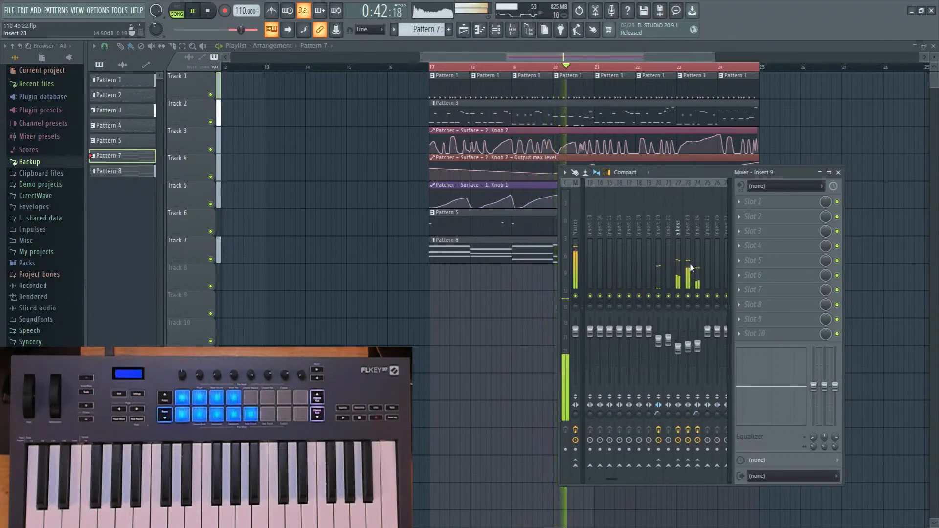
scroll(690, 270, down, 3)
click(639, 347)
drag(629, 347, 619, 348)
click(638, 344)
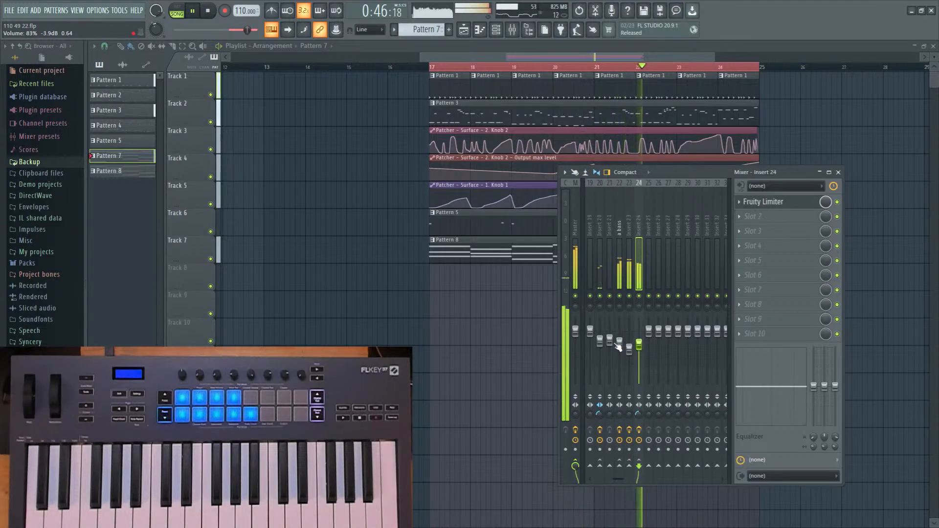
click(600, 339)
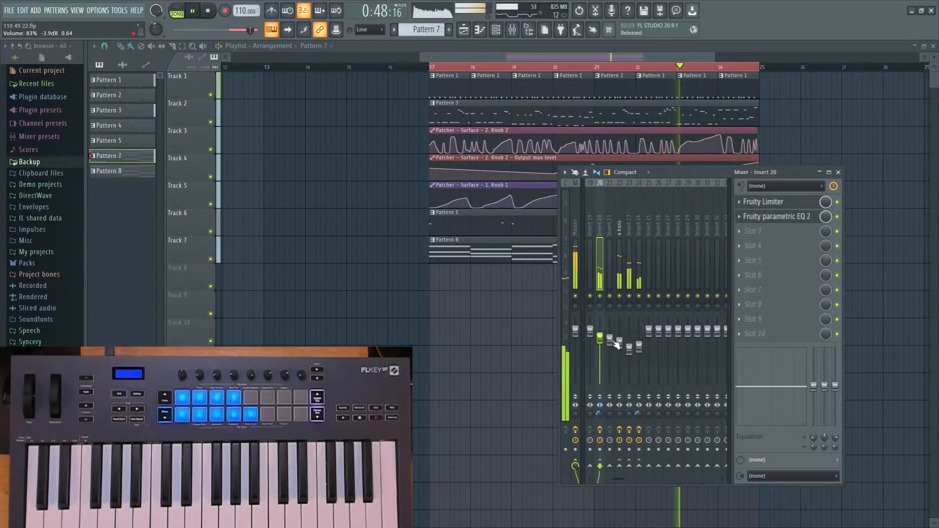
click(630, 350)
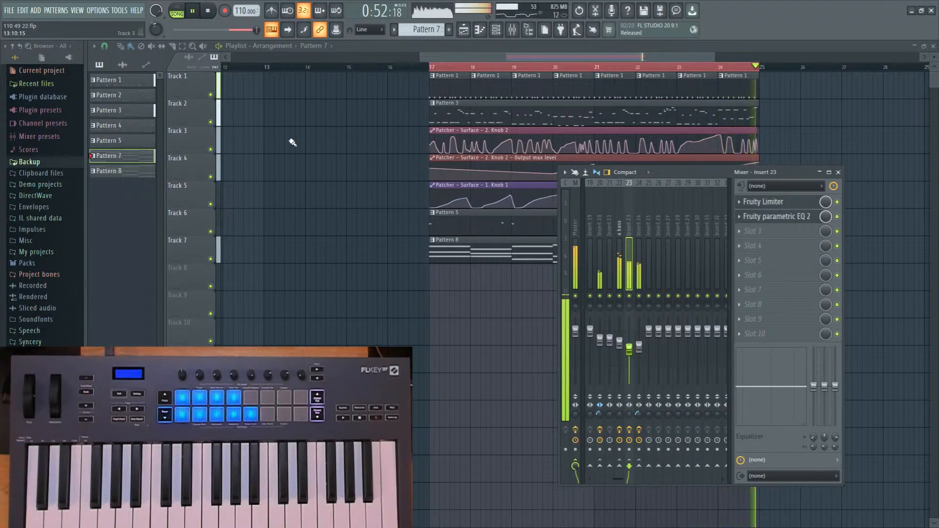
Stop playback, close the mixer, and replay the loop from its start to judge the balance.
key(space)
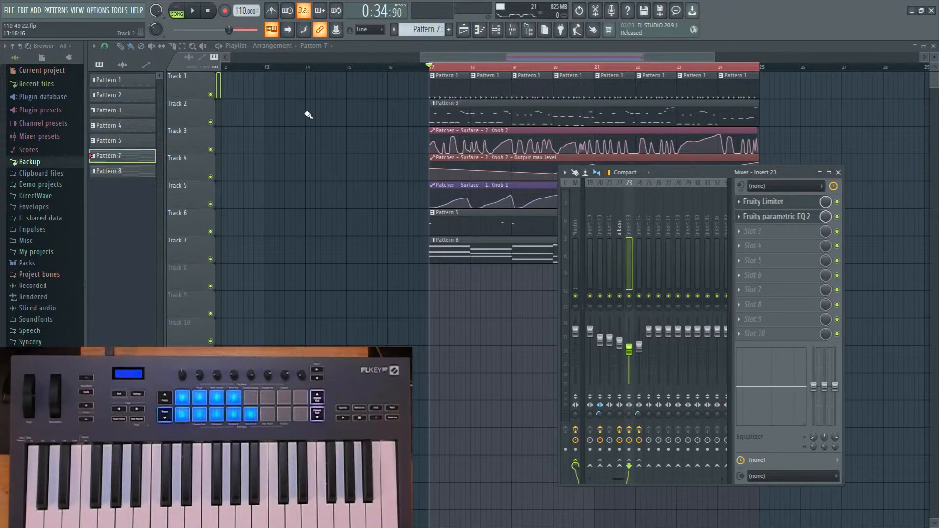
key(F9)
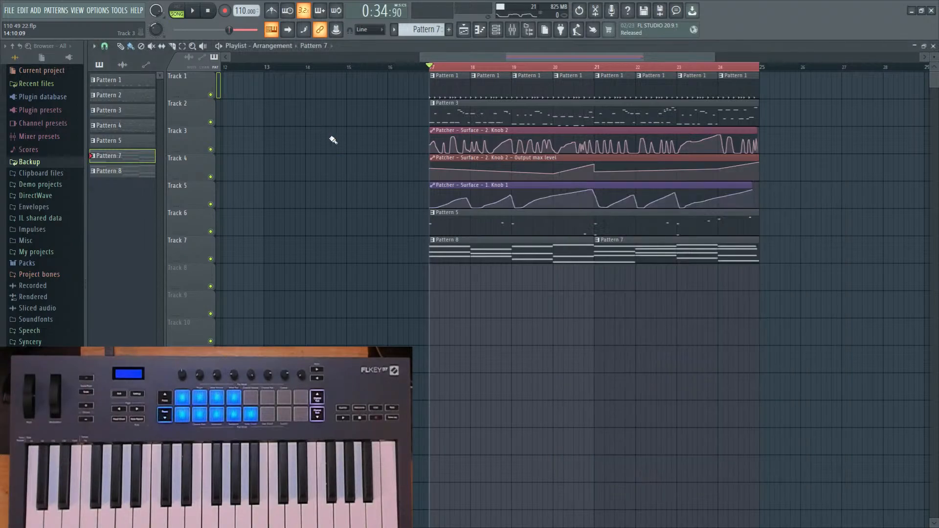
key(space)
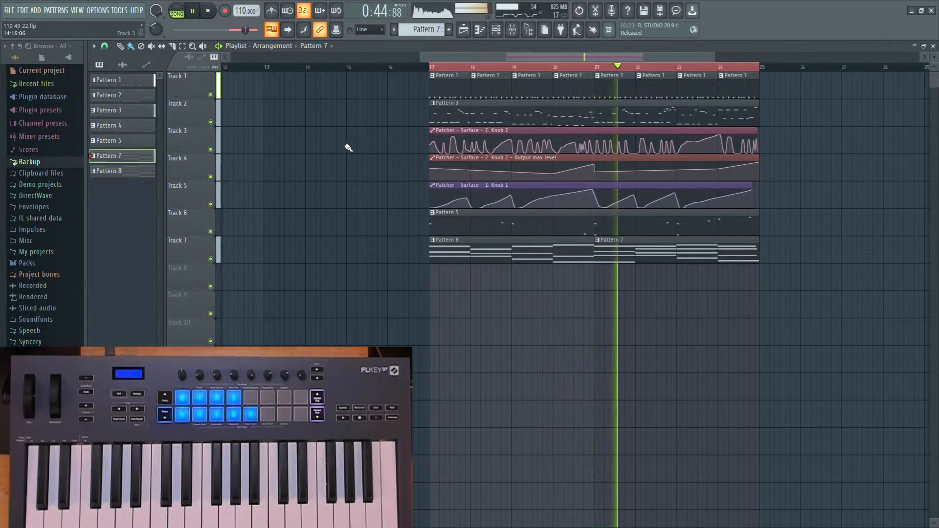
key(space)
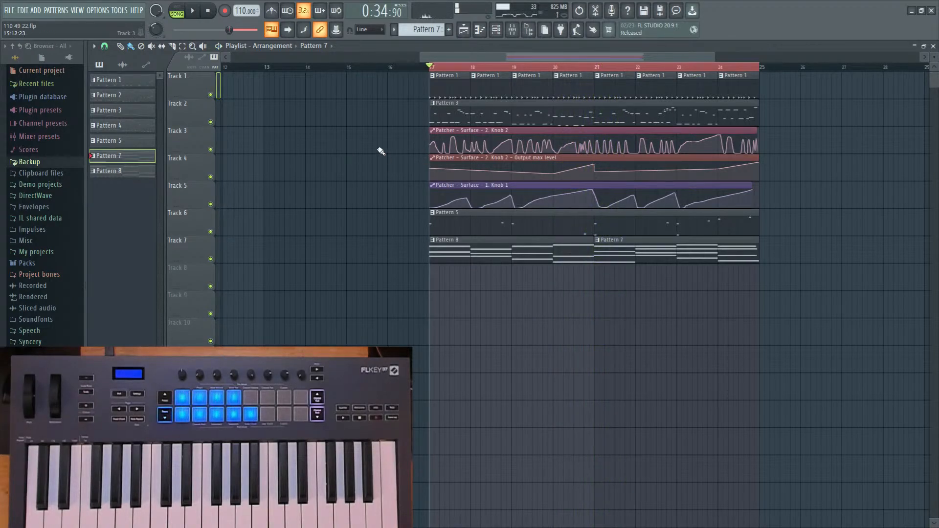
Raise the master pitch to +200 cents and audition the start of the loop.
drag(155, 30, 154, 22)
key(space)
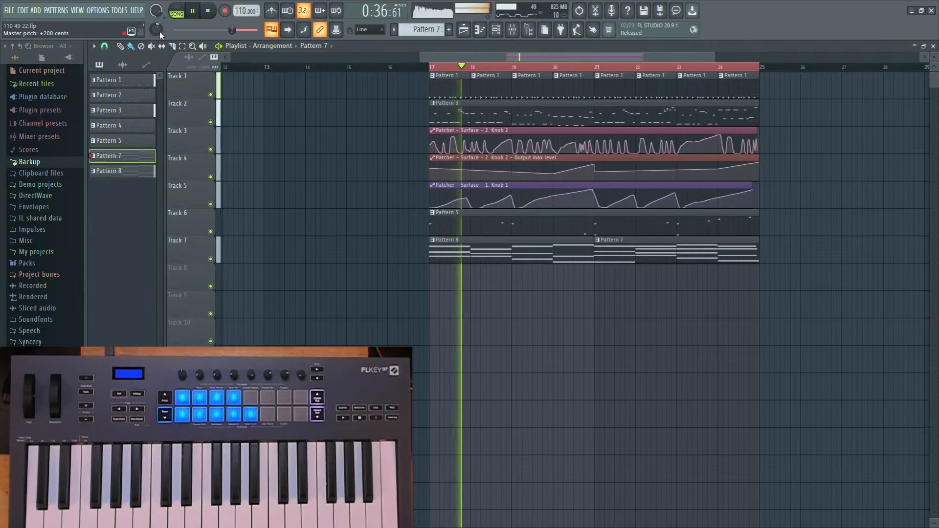
key(space)
Examine the Pattern 3 melody notes in the piano roll and return to the playlist.
mouse_move(737, 128)
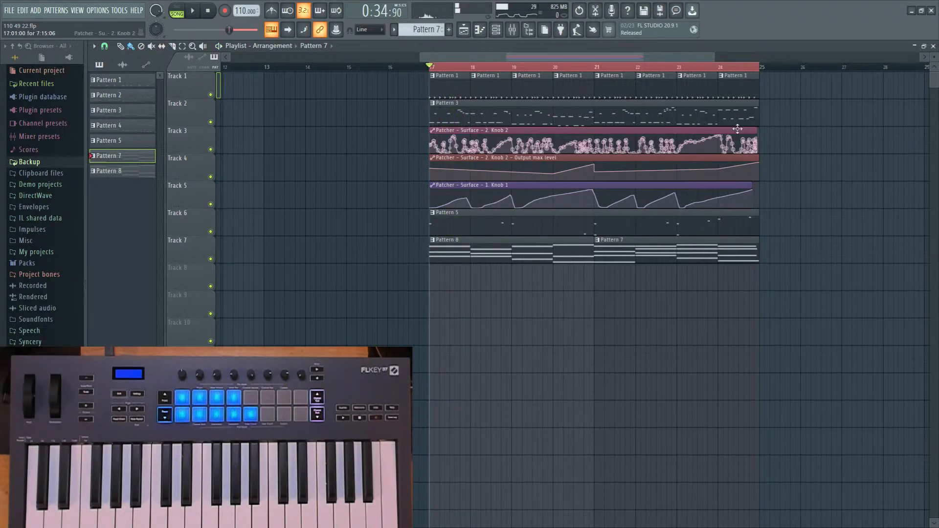
double_click(557, 117)
drag(359, 159, 639, 199)
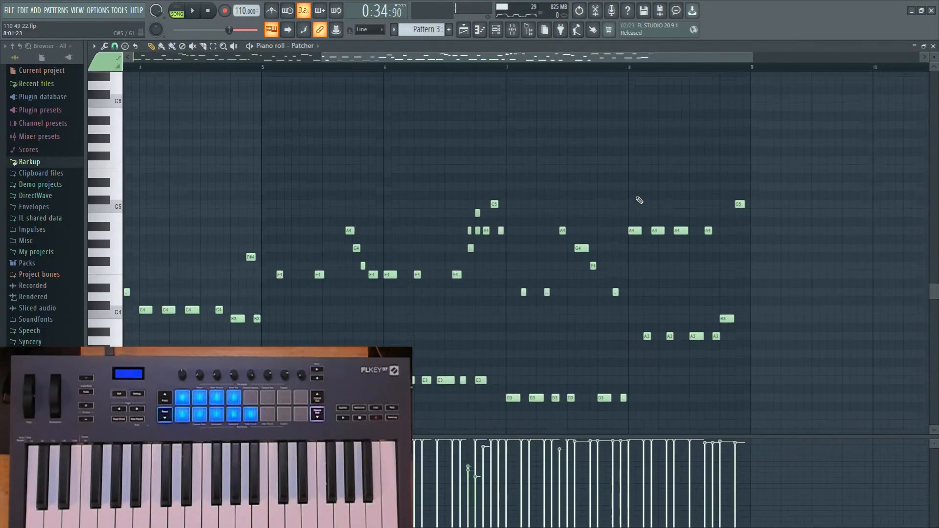
scroll(641, 199, down, 4)
drag(551, 177, 622, 285)
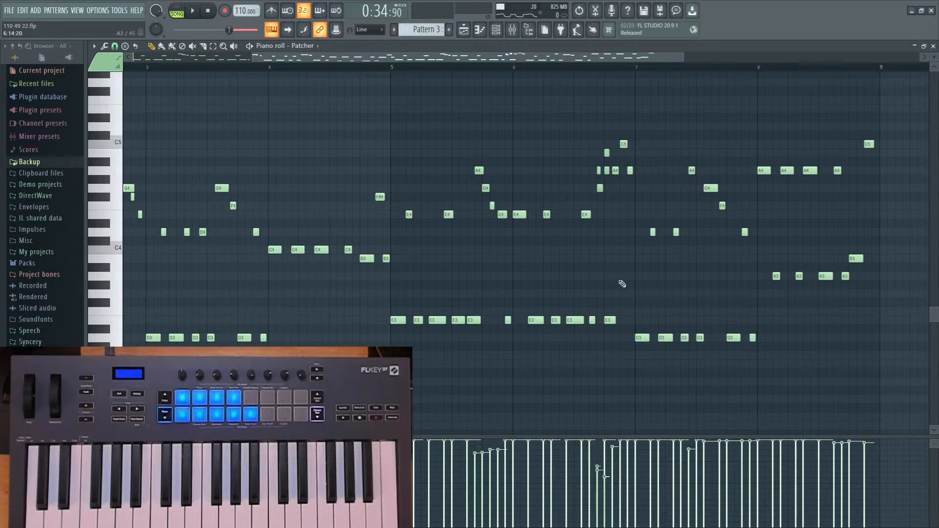
click(467, 34)
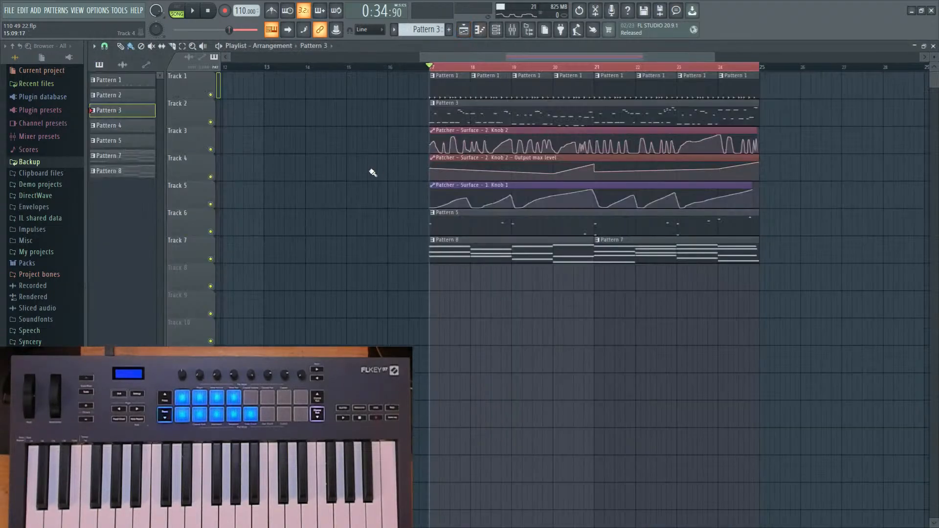
Delete the unused Serum channel from the channel rack.
scroll(396, 206, left, 1)
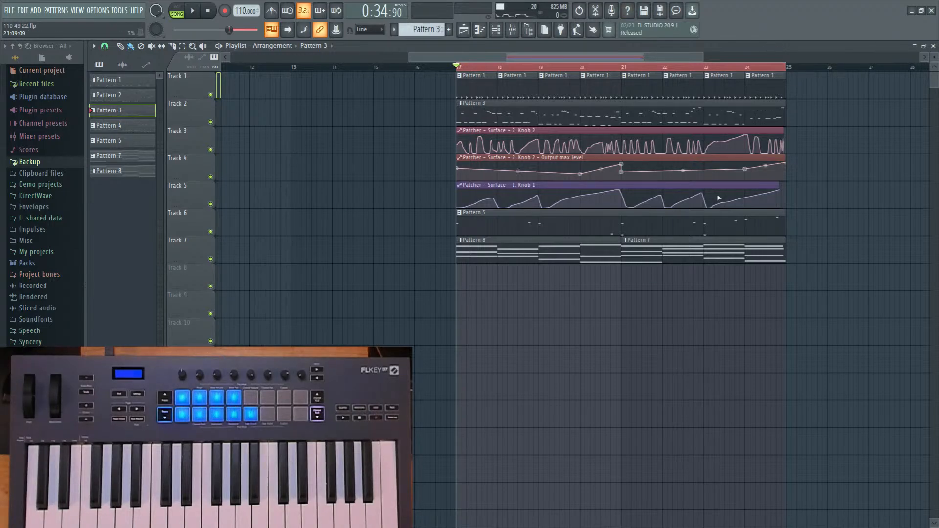
key(F6)
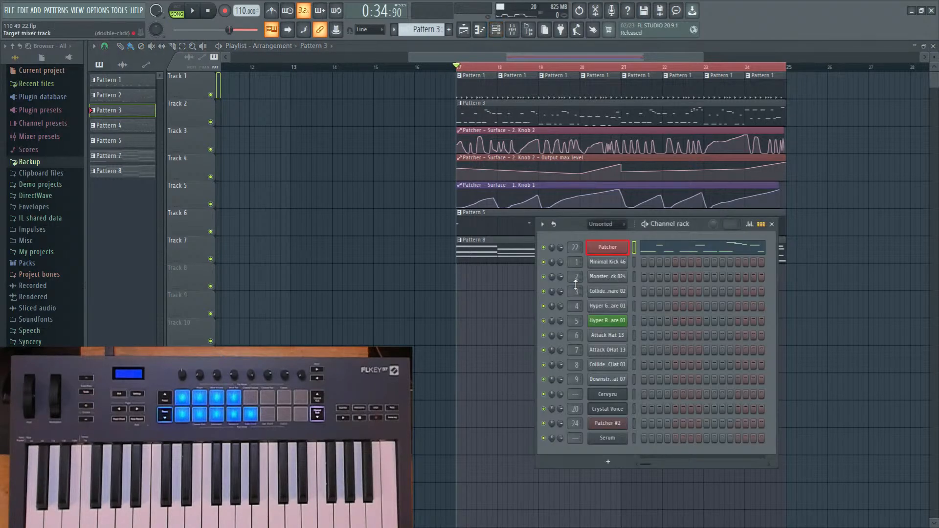
right_click(609, 442)
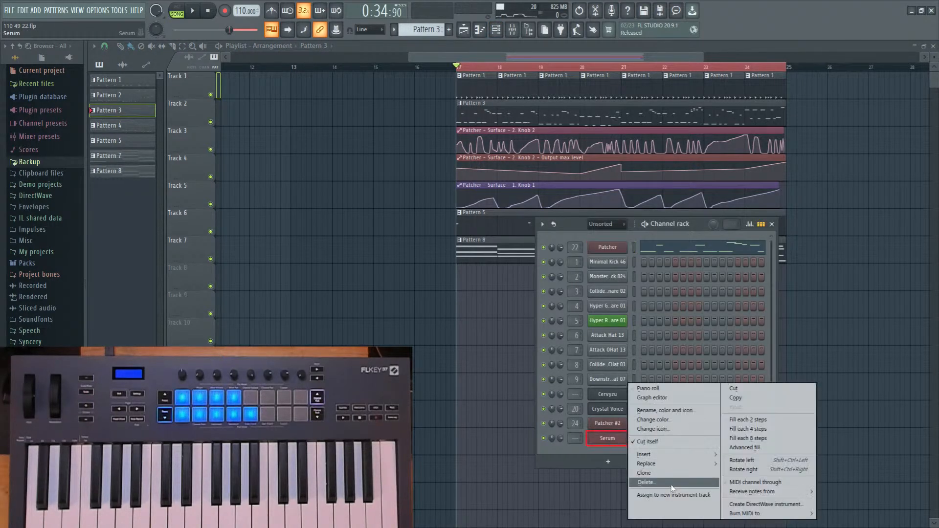
click(672, 491)
click(492, 308)
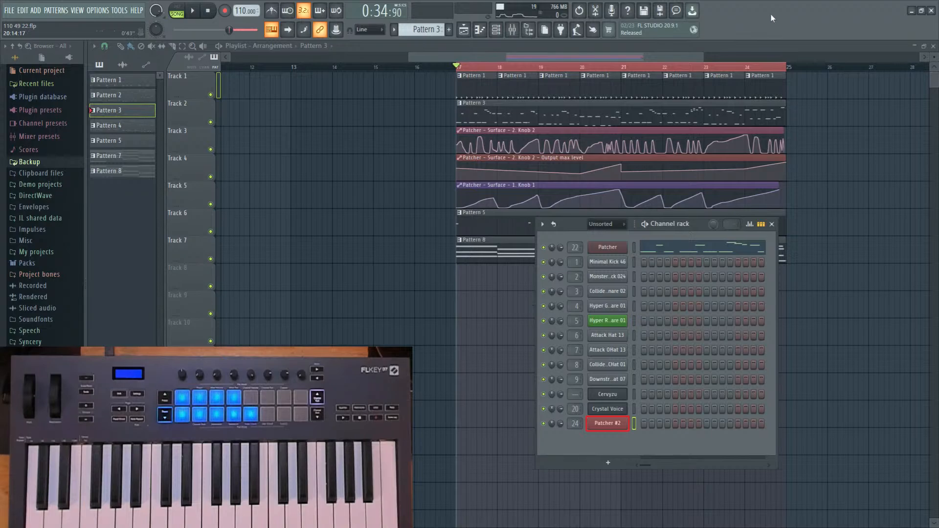
Add a FLEX synth as a new channel and move its window clear of the playlist tracks.
key(F8)
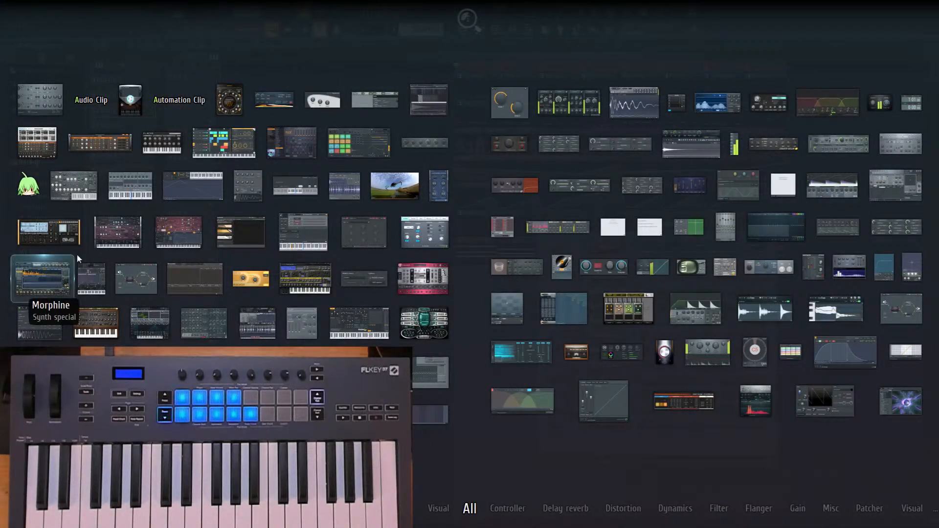
click(292, 143)
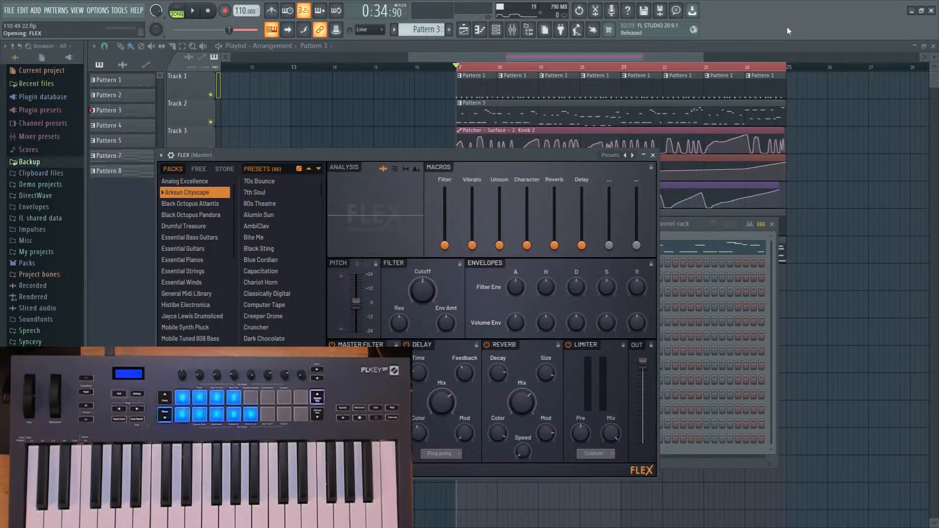
drag(455, 160, 645, 100)
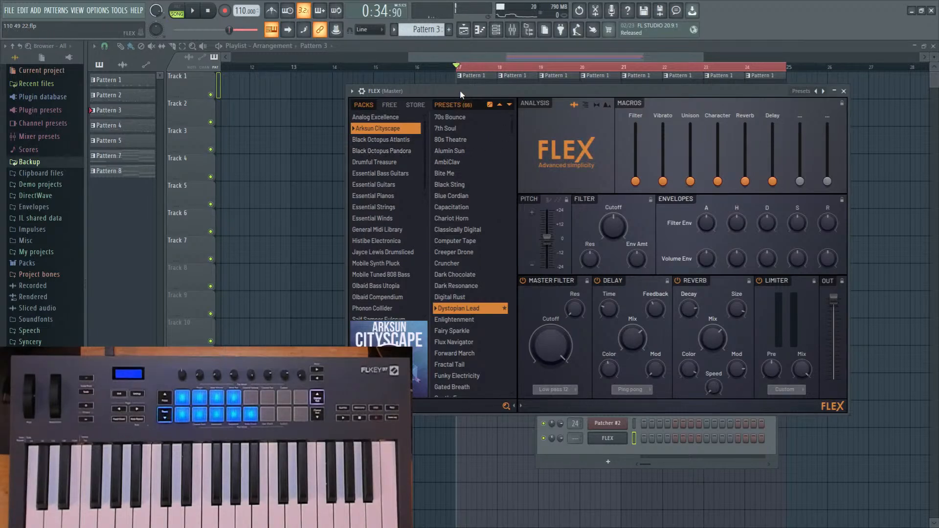
drag(460, 92, 527, 87)
Filter the FLEX preset browser to favourite presets of the Lead type.
click(457, 401)
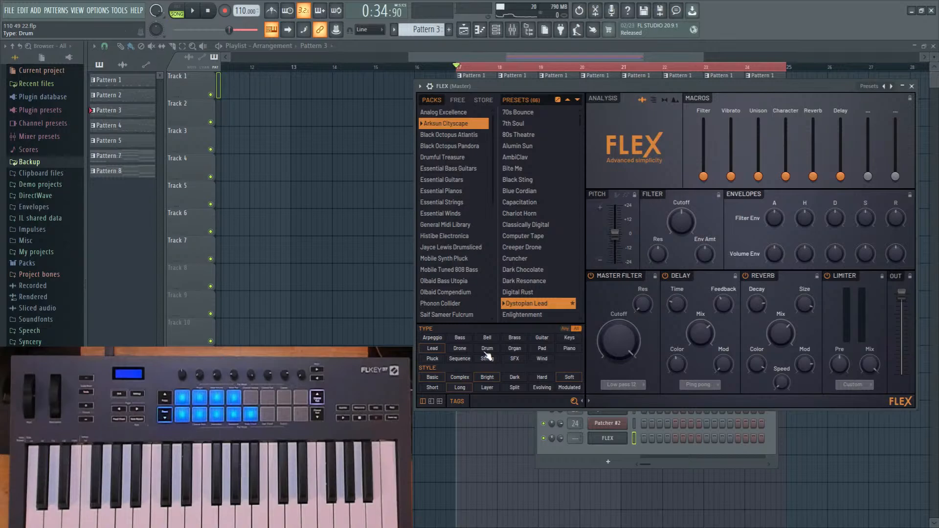
click(424, 350)
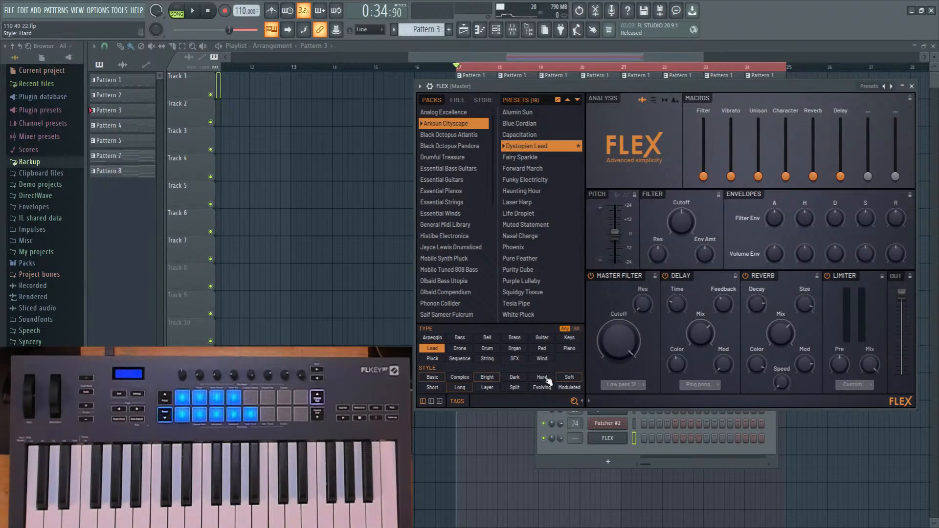
scroll(454, 225, down, 5)
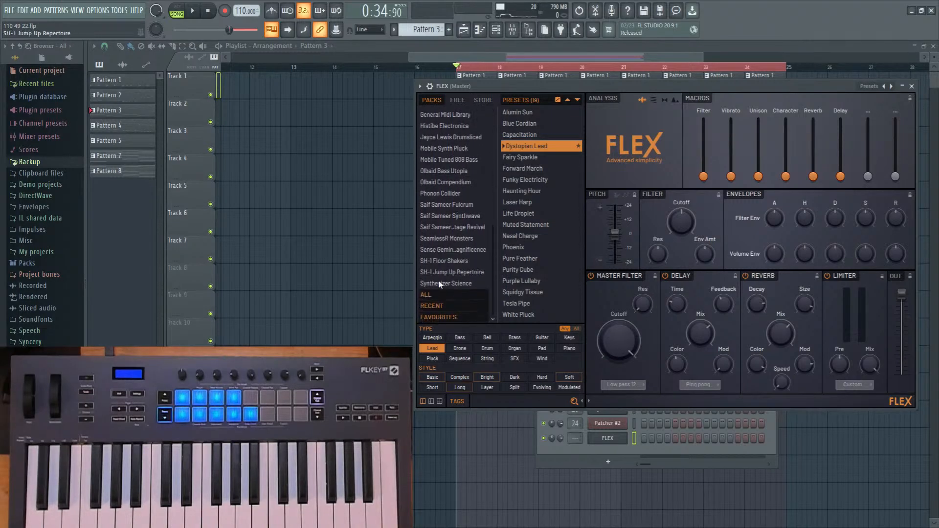
click(455, 317)
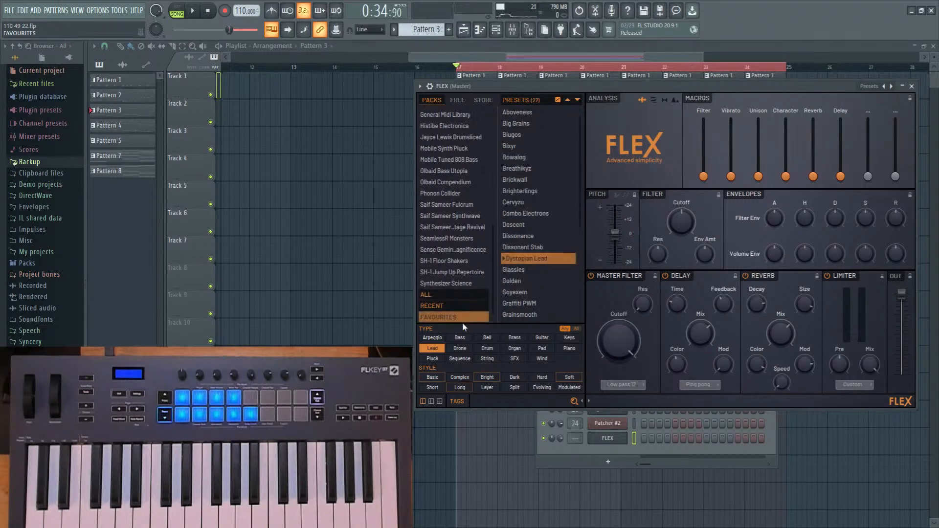
Audition the Big Grains, Biugos and Bixyr presets in FLEX.
click(539, 115)
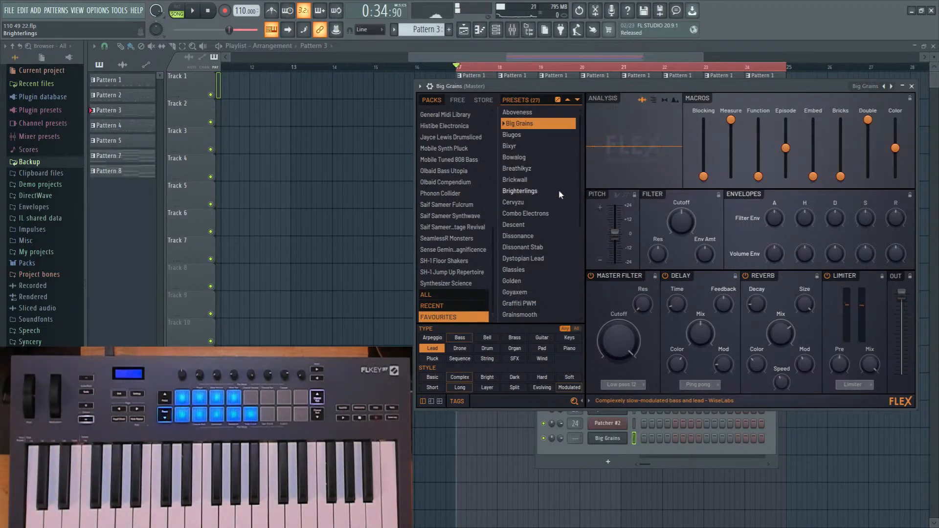
click(539, 135)
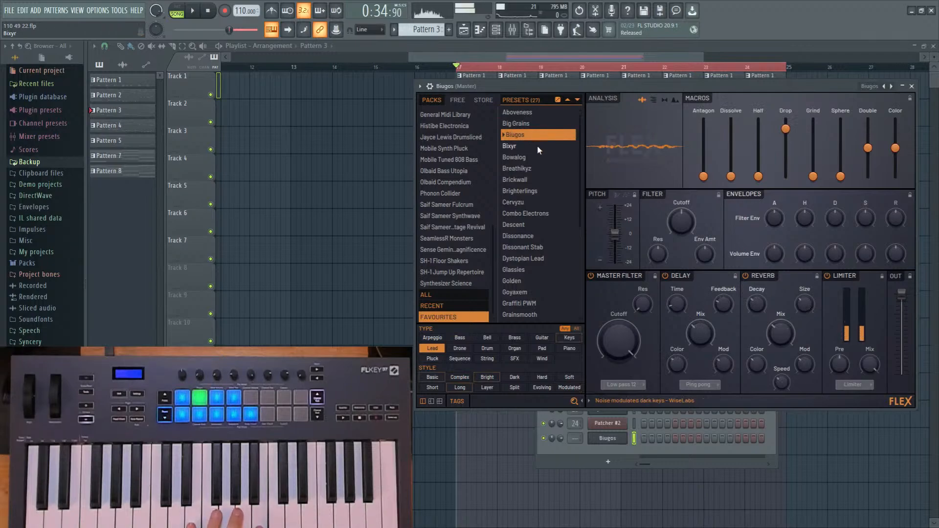
click(537, 145)
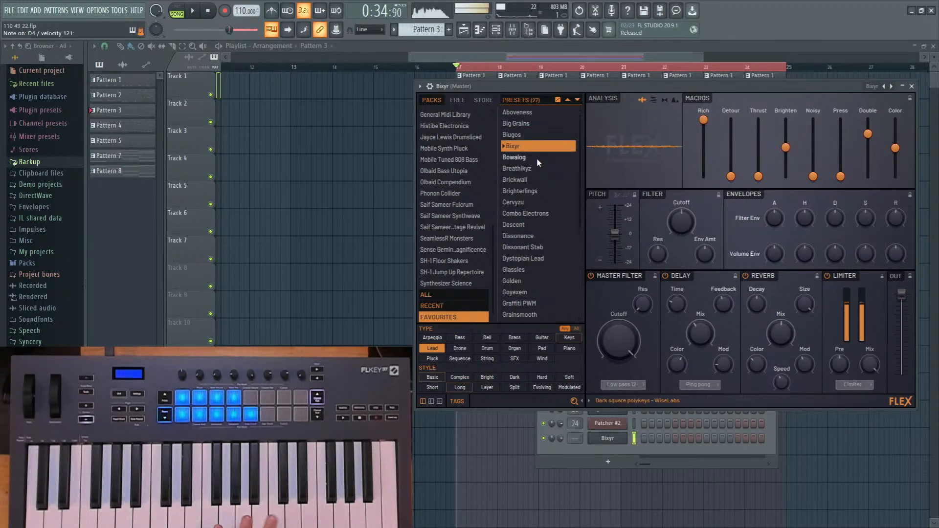
Load the Bowalog preset, switch off its delay and reverb, raise the Double macro to maximum, and try out the Quad macro.
click(538, 157)
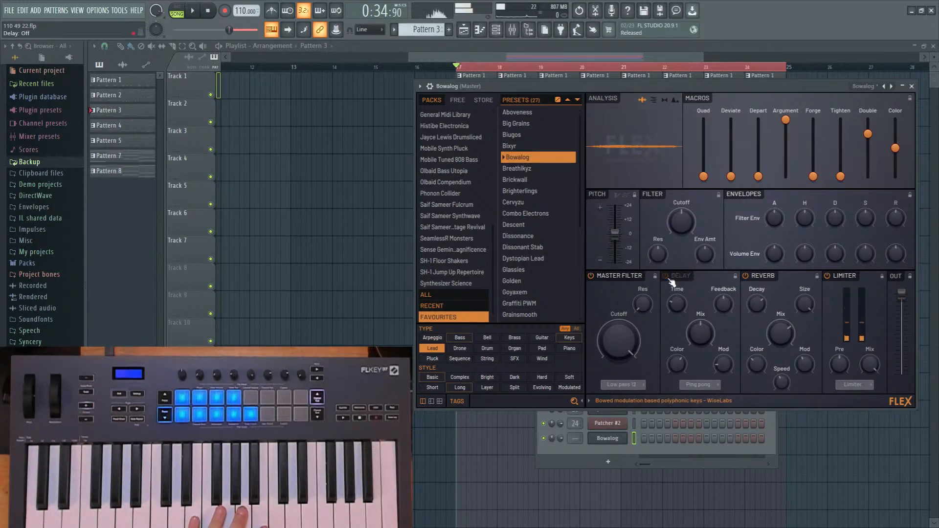
click(745, 275)
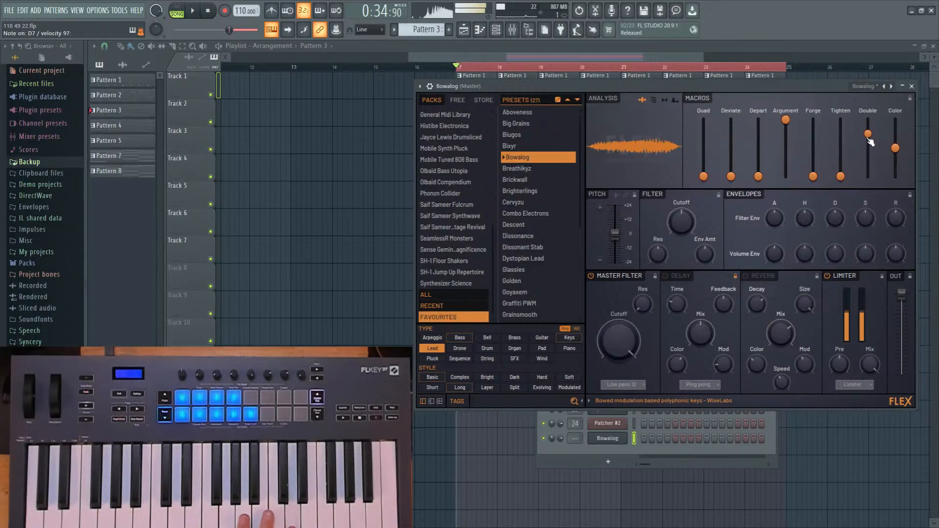
drag(868, 137, 869, 121)
mouse_move(840, 176)
mouse_down()
mouse_move(840, 121)
mouse_move(840, 176)
mouse_up()
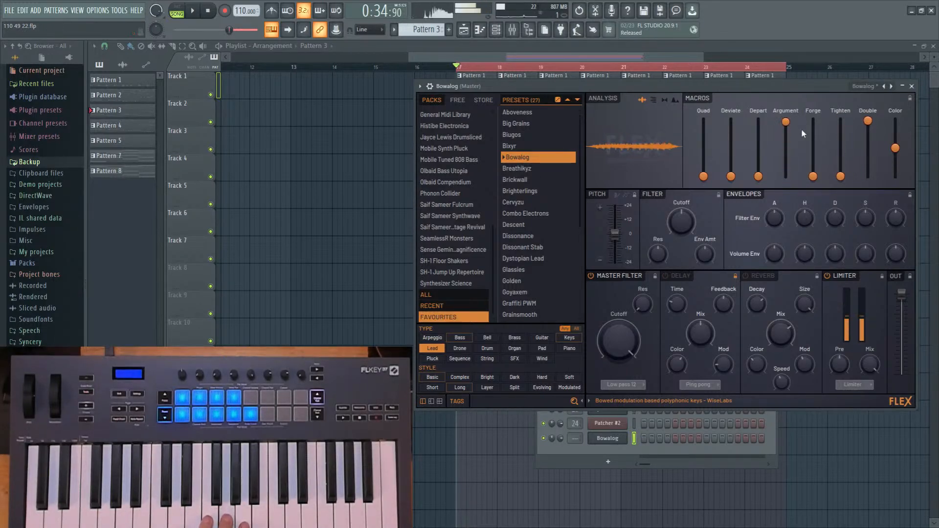
drag(758, 176, 731, 176)
drag(703, 120, 704, 172)
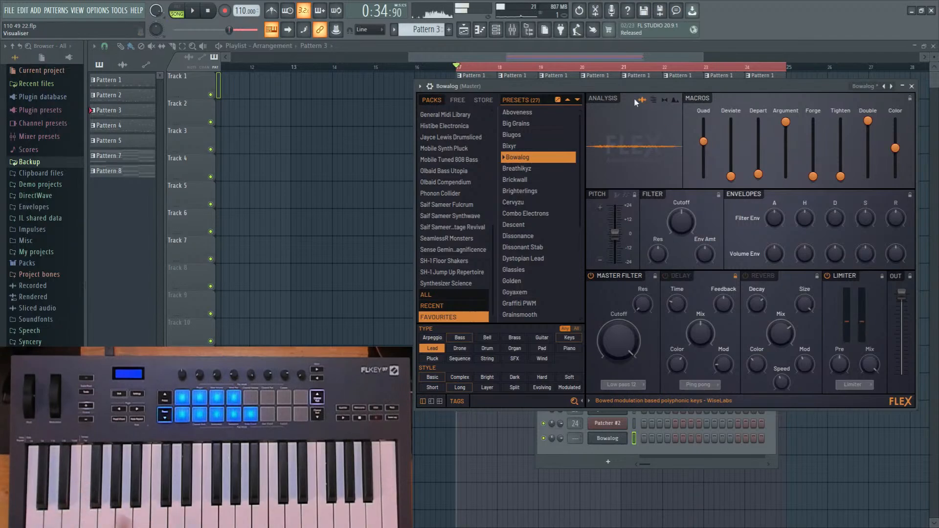
Audition the Brickwall and Brighterlings presets, load Combo Electrons in FLEX, and open the mixer.
click(536, 180)
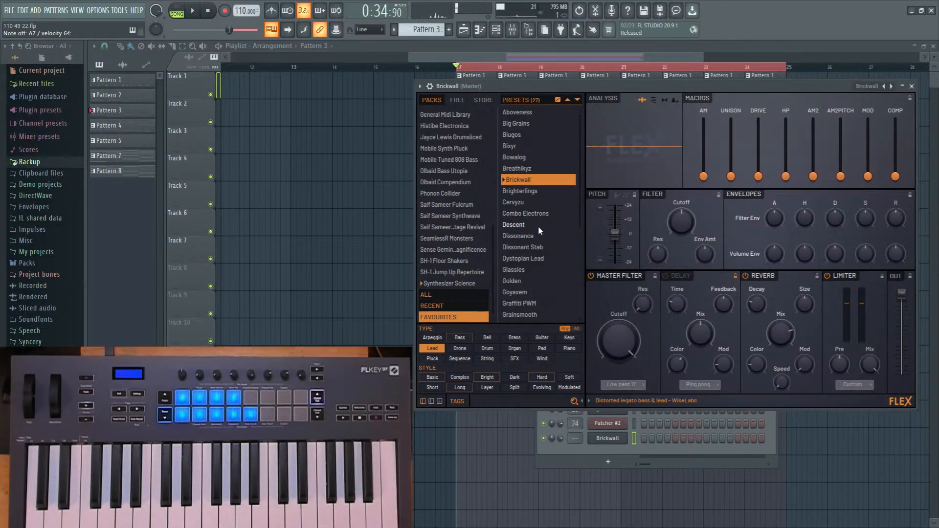
click(512, 201)
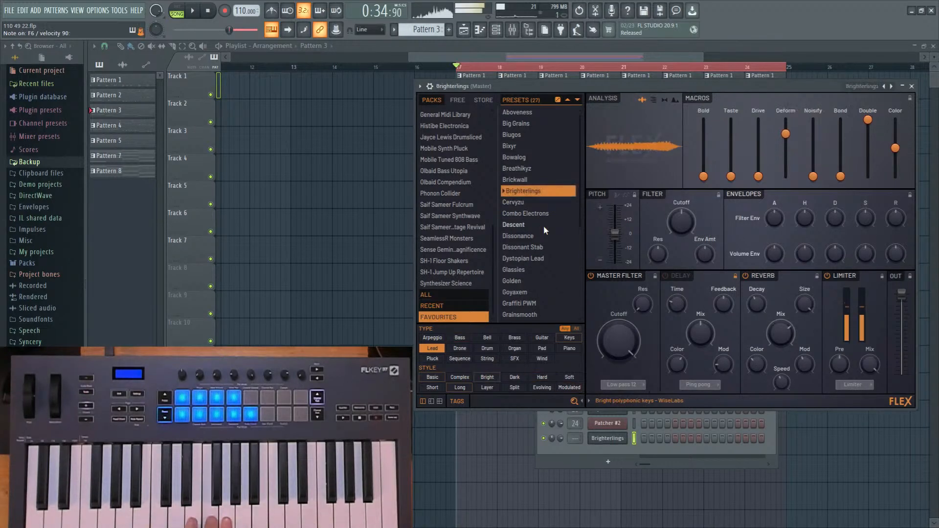
click(541, 215)
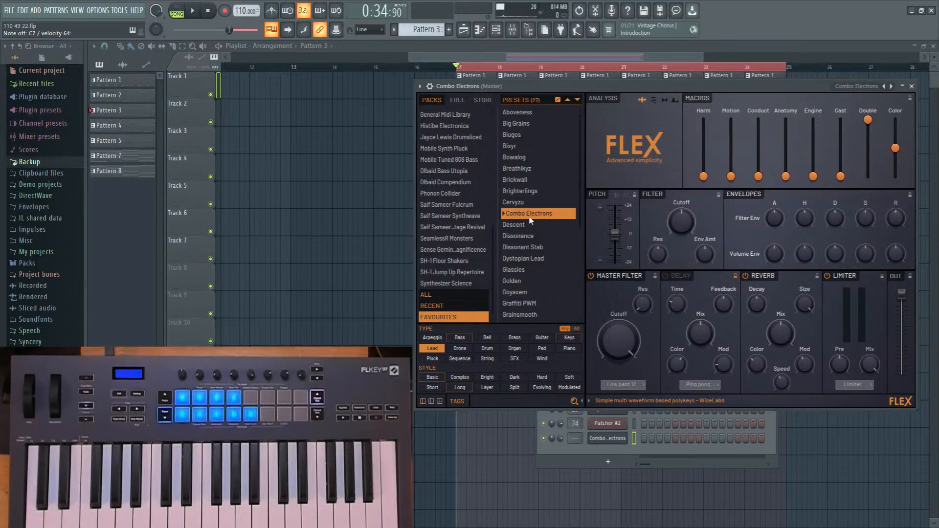
click(514, 30)
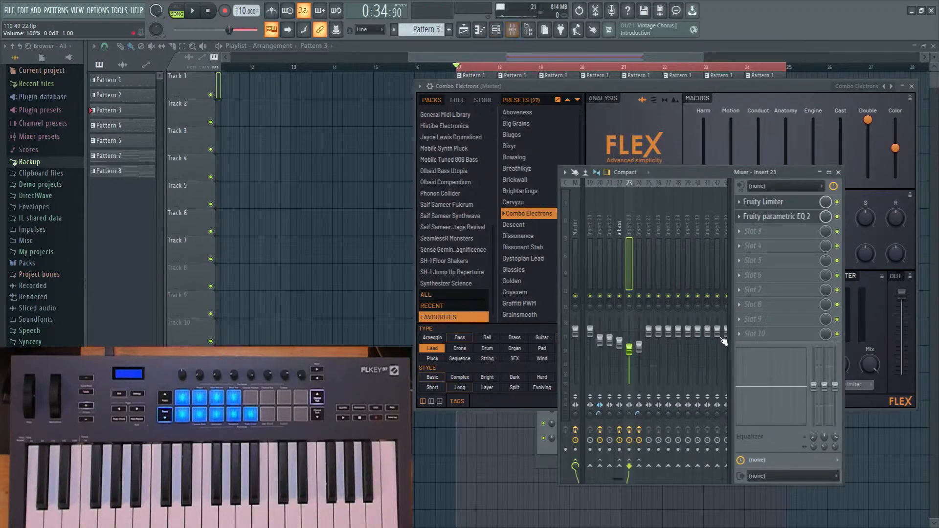
Move the FLEX window clear of the Channel rack and route its channel to mixer insert 25.
drag(522, 86, 515, 331)
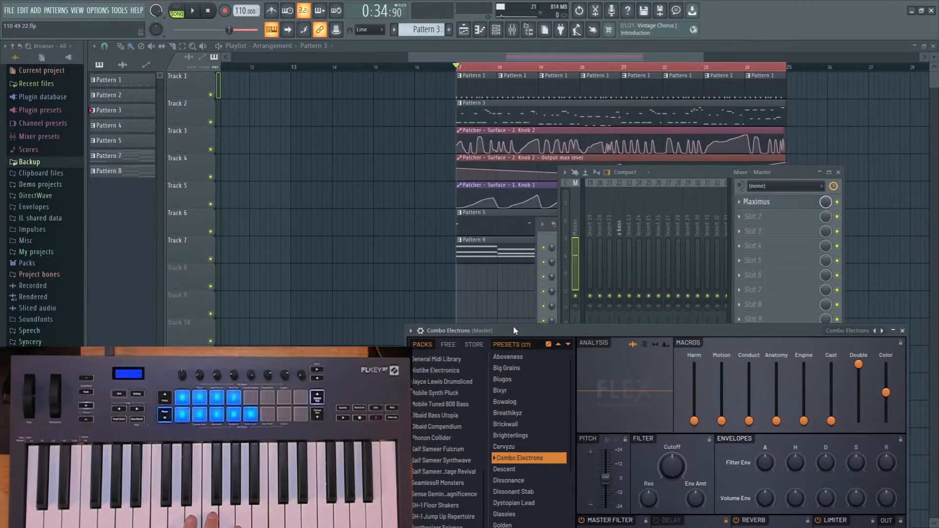
click(548, 241)
drag(574, 437, 575, 392)
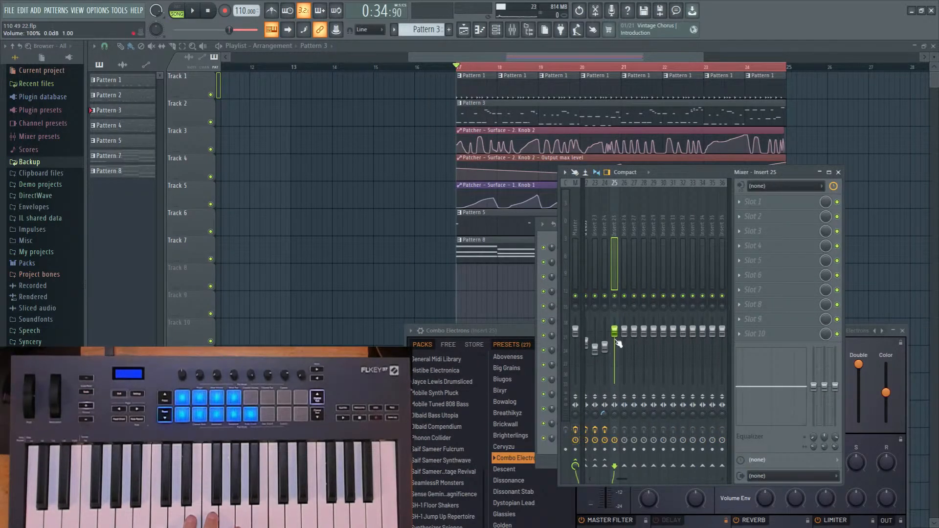
Sidechain the kick top mixer track to insert 25 and select insert 25.
scroll(614, 220, up, 5)
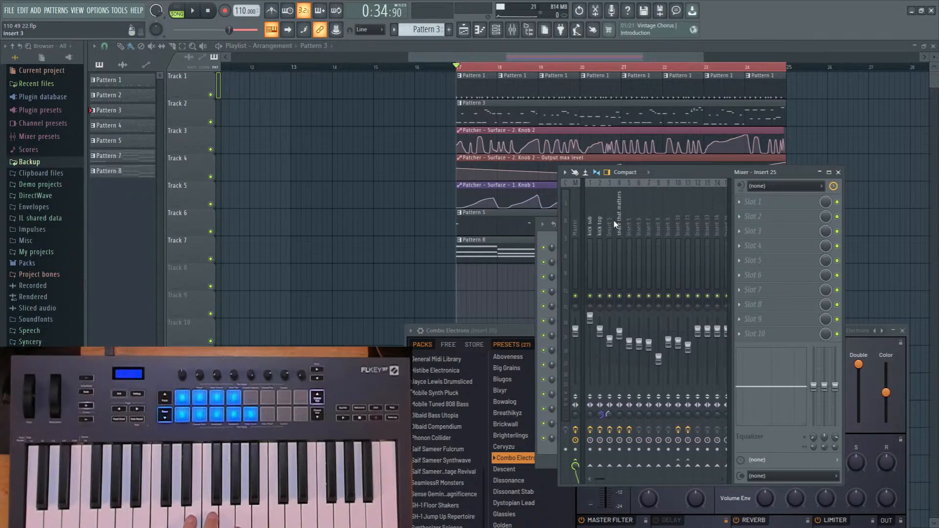
click(601, 230)
scroll(623, 225, down, 5)
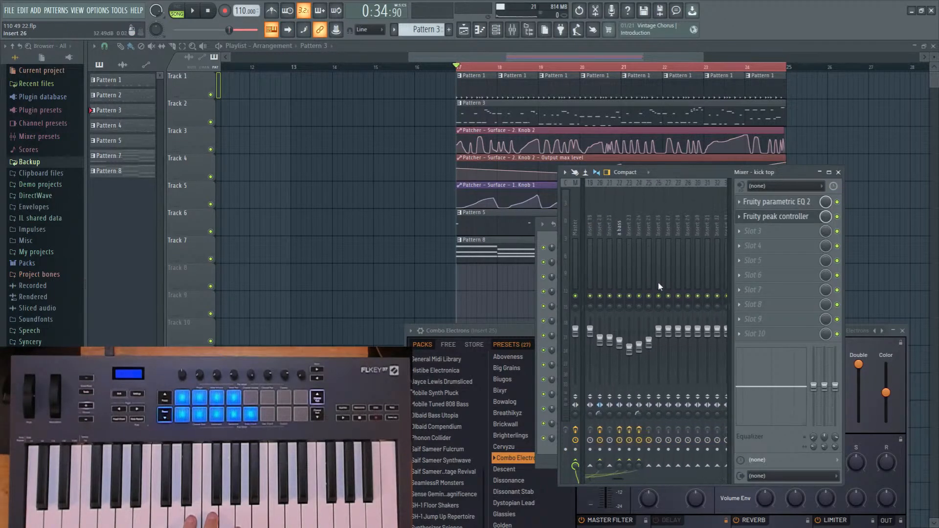
click(650, 251)
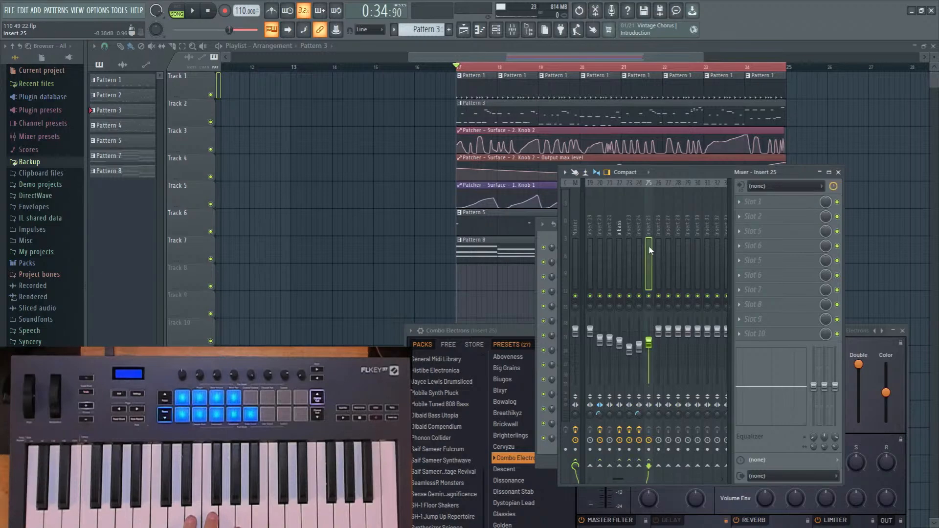
Load Fruity Limiter on insert 25, switch it to compressor mode, lower the threshold and raise the ratio for kick-triggered ducking.
click(763, 202)
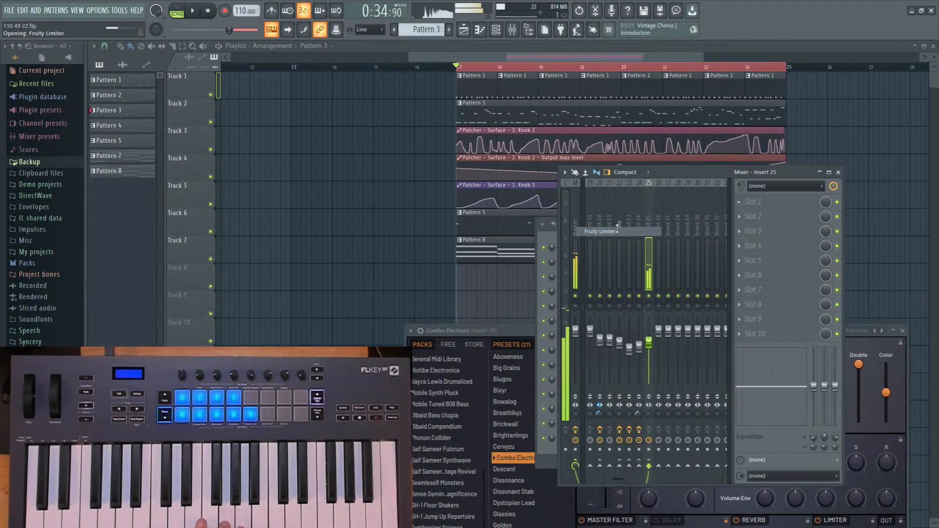
click(602, 232)
click(235, 289)
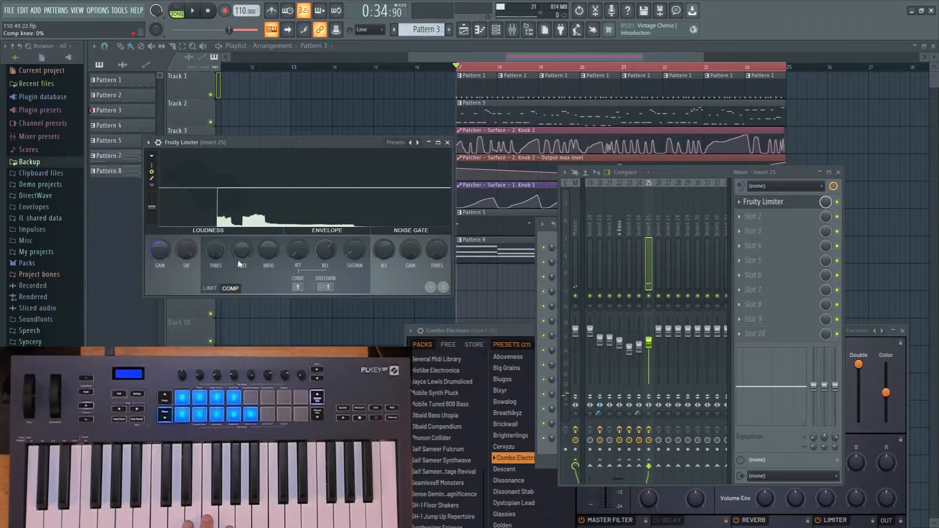
drag(216, 250, 215, 288)
drag(267, 252, 268, 239)
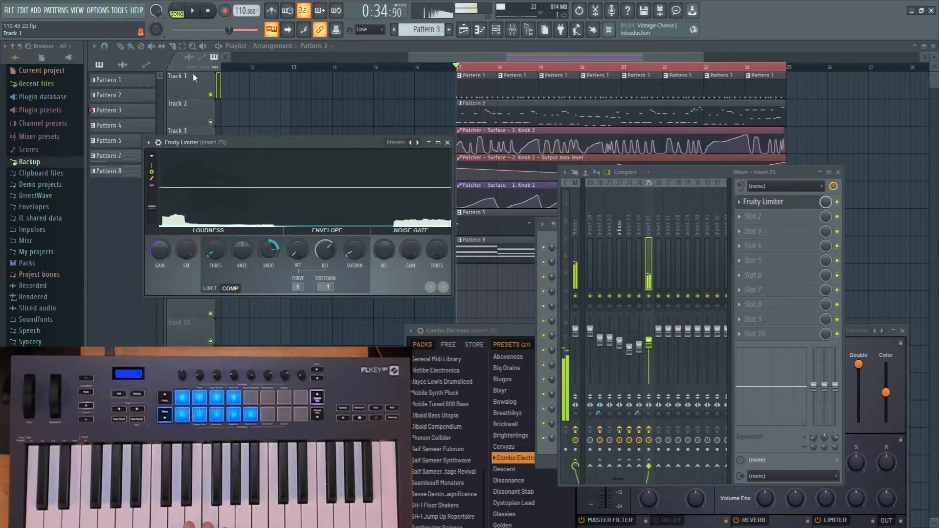
Audition the Descent, Dissonance, Dystopian Lead and Glassies presets in FLEX over the looped arrangement, ending with playback stopped.
click(193, 12)
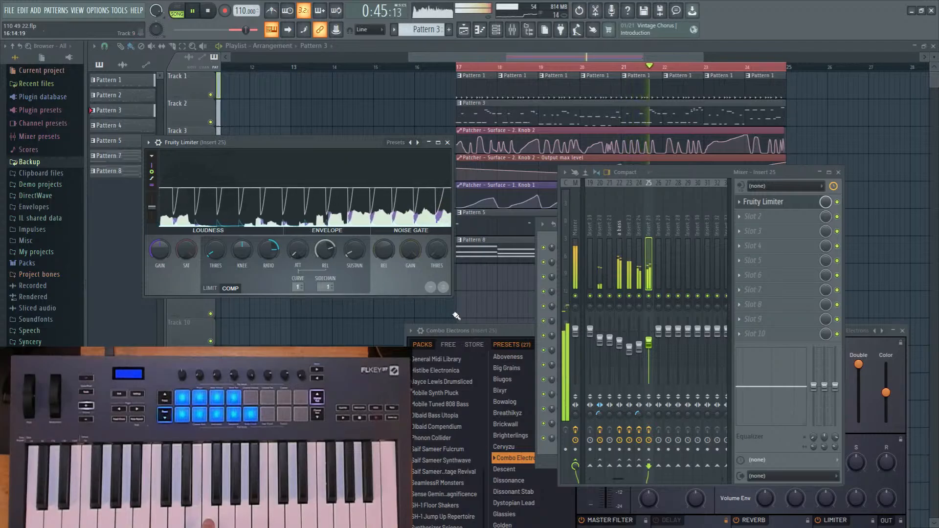
click(521, 470)
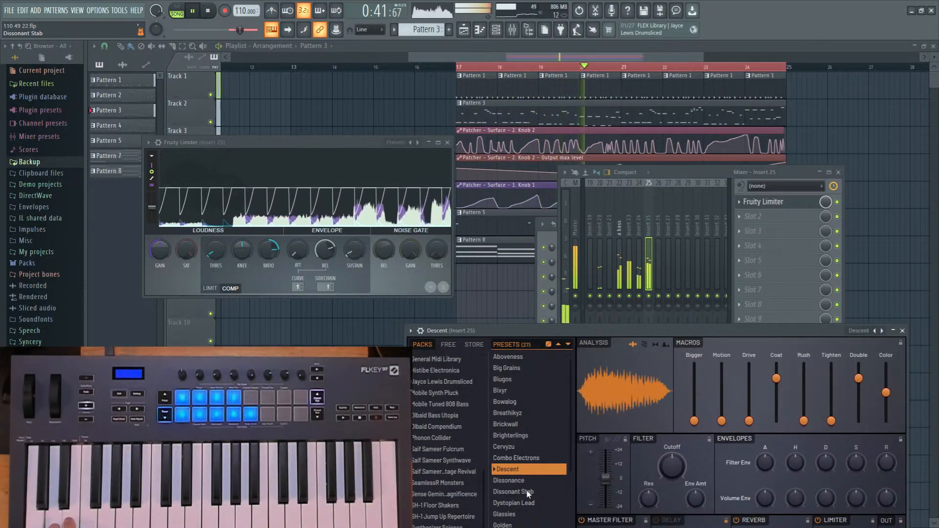
click(527, 480)
scroll(528, 477, down, 1)
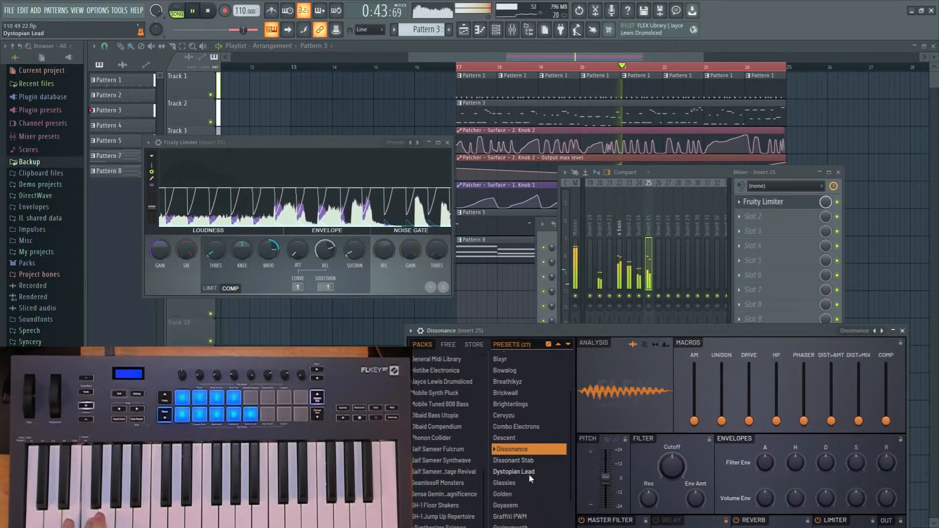
click(529, 474)
scroll(527, 467, down, 1)
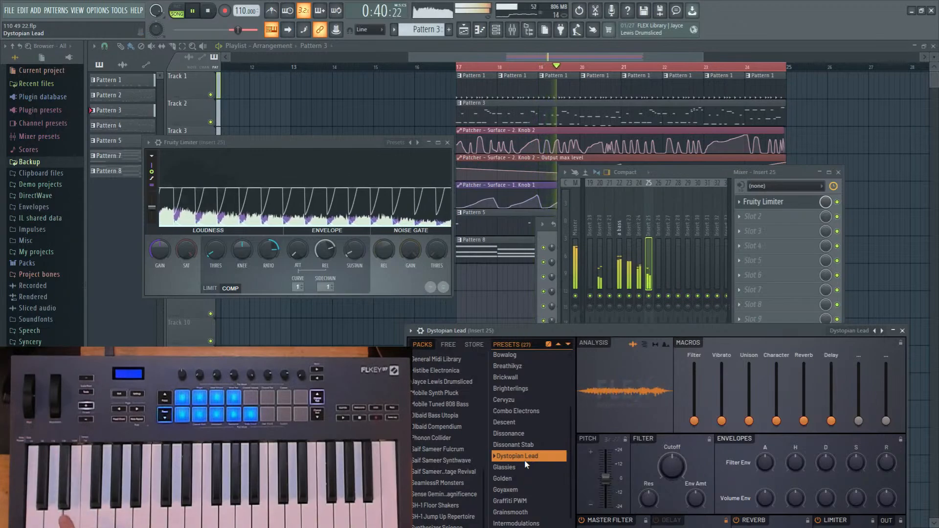
click(521, 468)
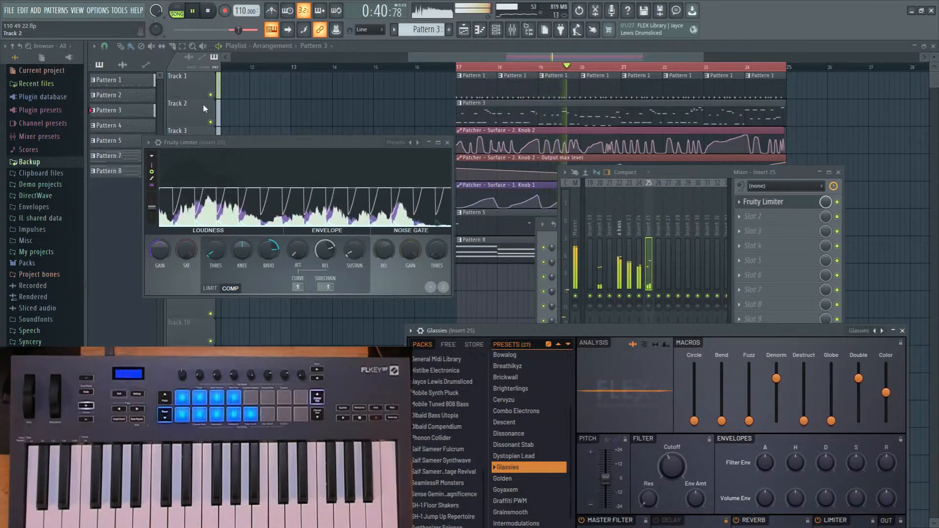
click(208, 11)
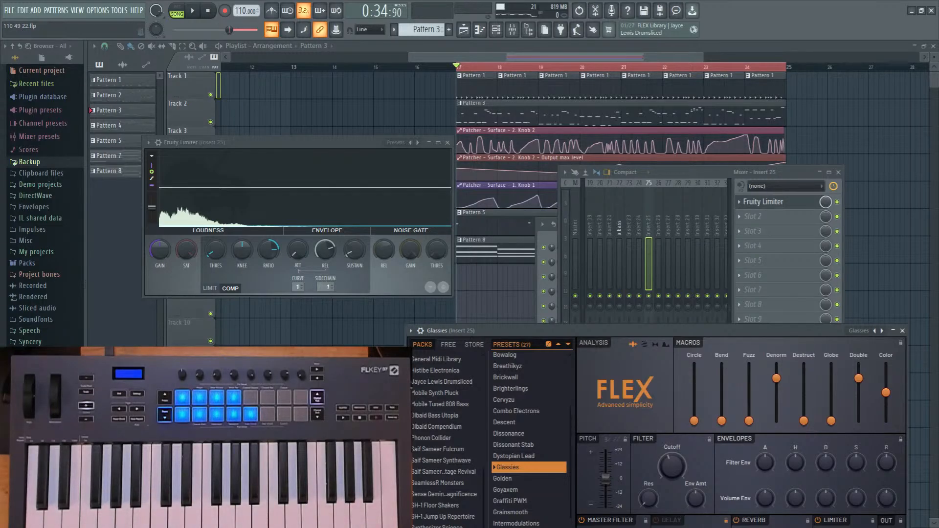
Load the Golden preset in FLEX and try it out over the looped arrangement, ending with playback stopped.
drag(564, 328, 577, 149)
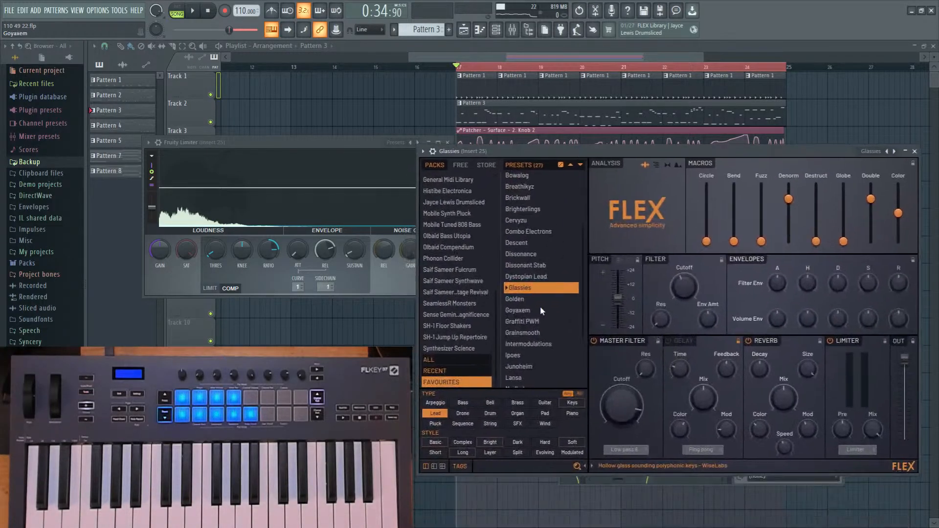
click(541, 307)
click(541, 300)
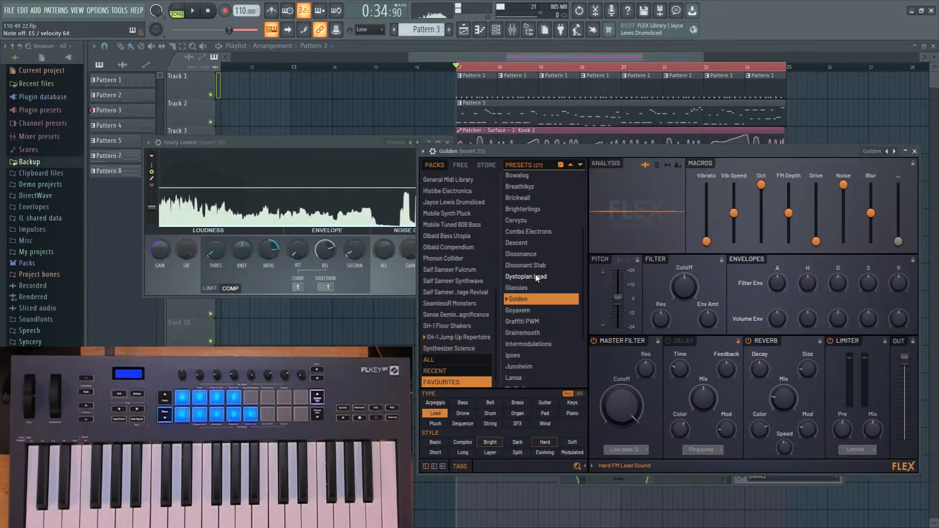
click(193, 11)
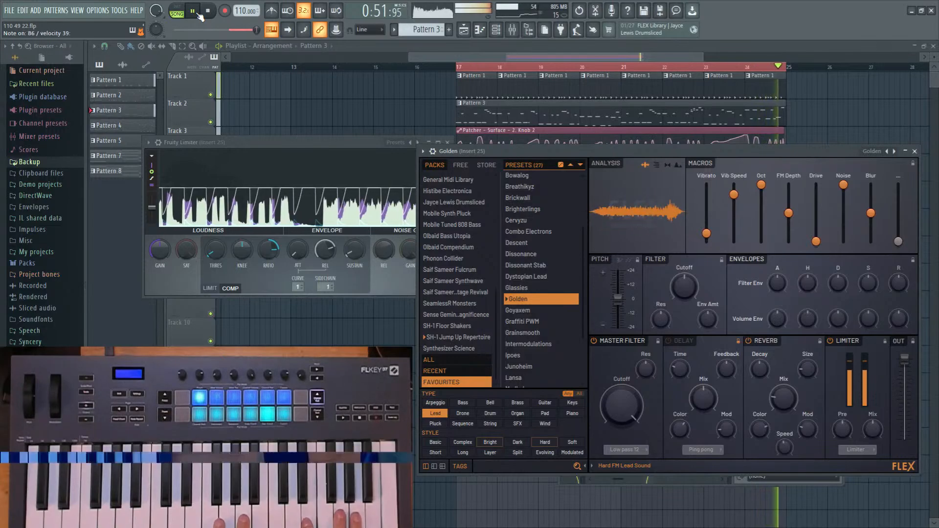
click(198, 14)
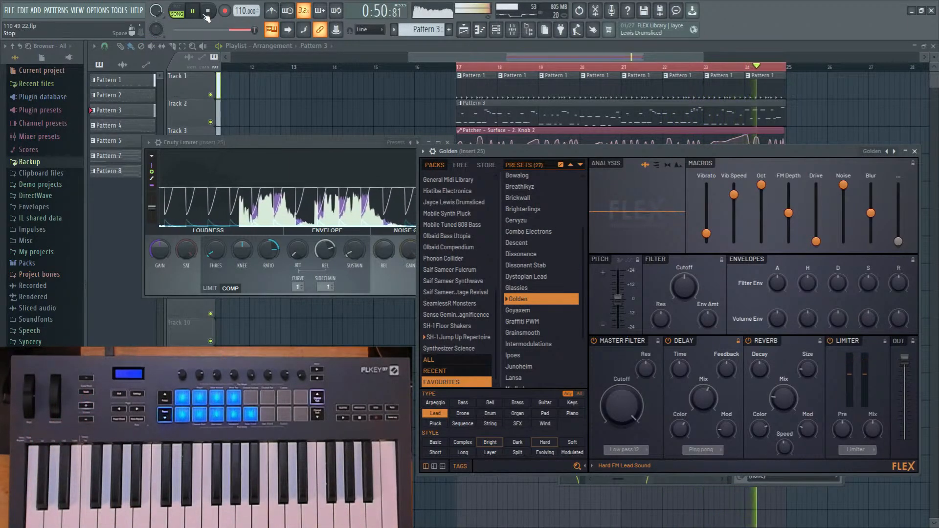
click(208, 12)
key(space)
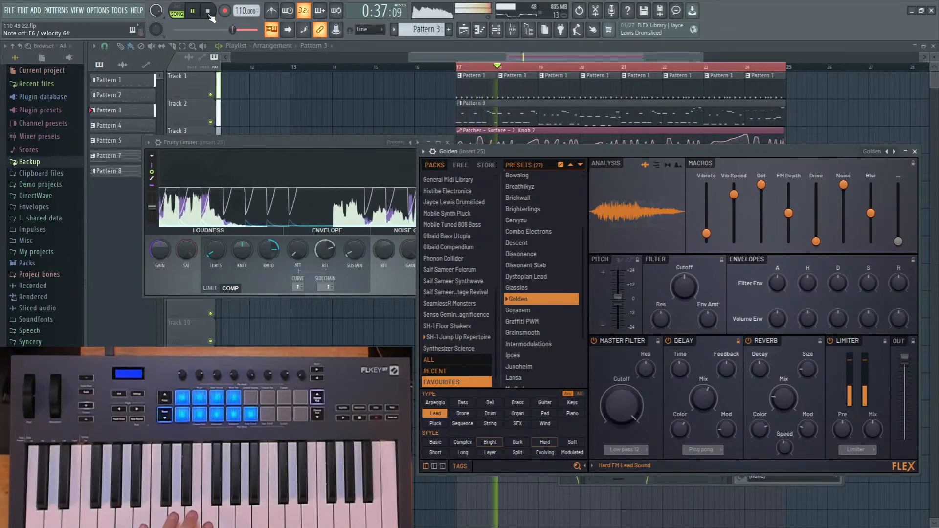
key(space)
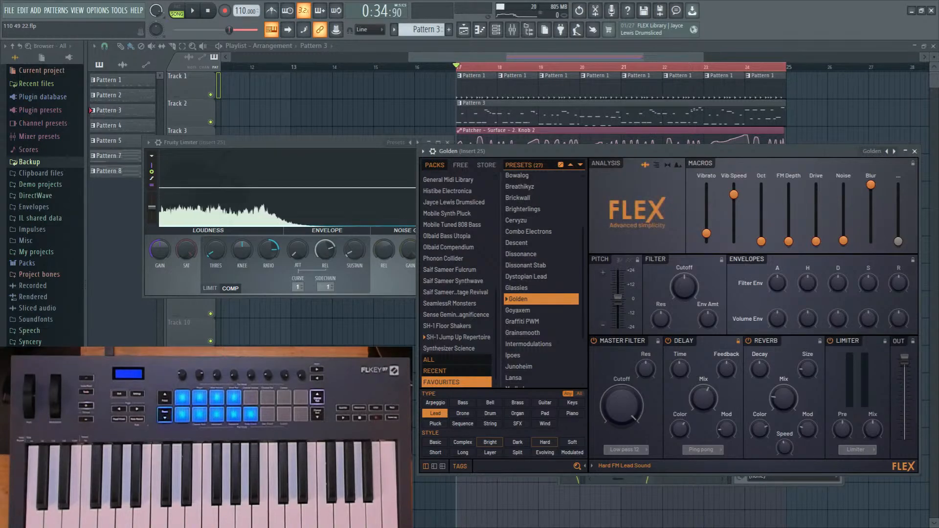
Examine the channel assignments in the Channel rack and the effects on mixer inserts 25 and 20.
click(496, 30)
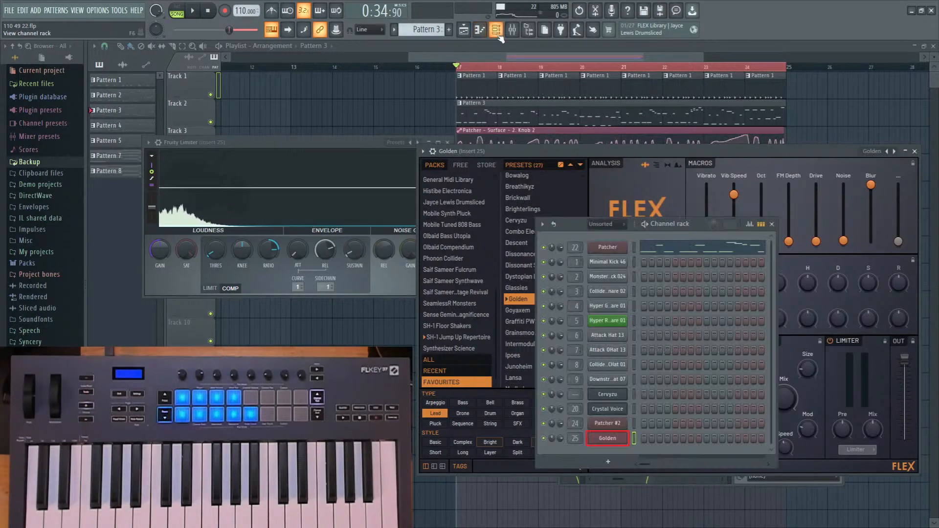
click(496, 33)
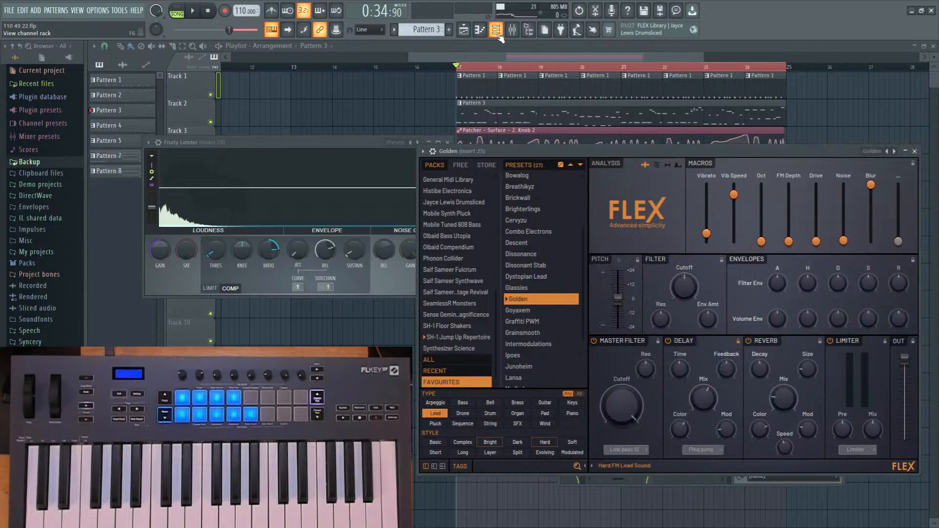
click(512, 31)
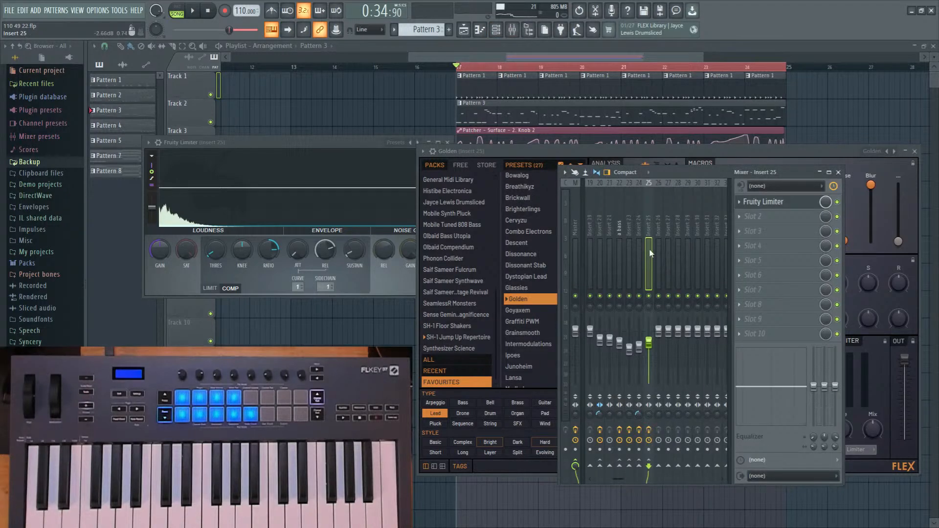
click(839, 172)
click(501, 34)
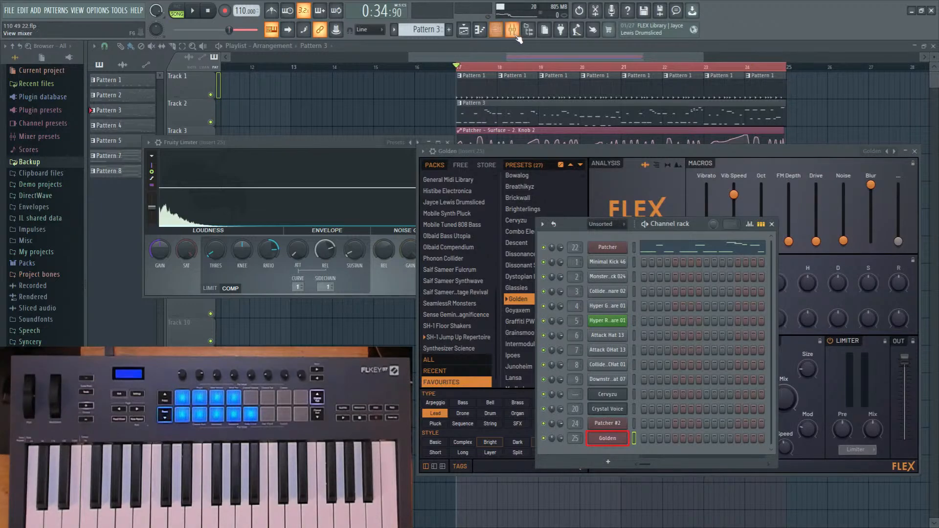
click(512, 31)
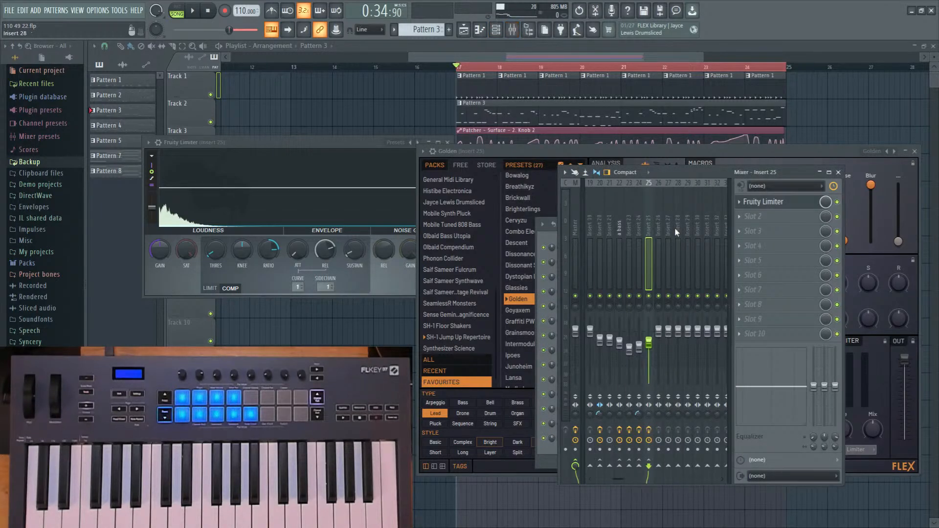
click(496, 32)
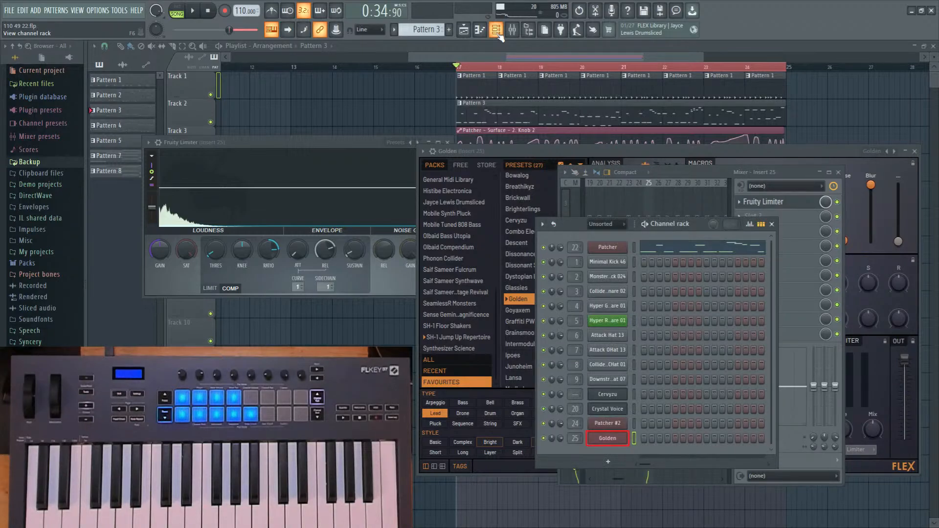
click(681, 184)
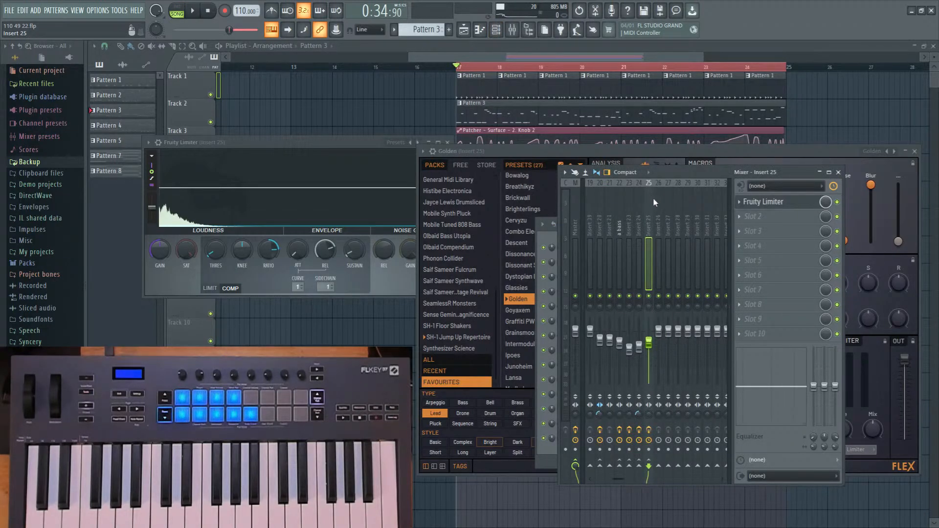
click(600, 215)
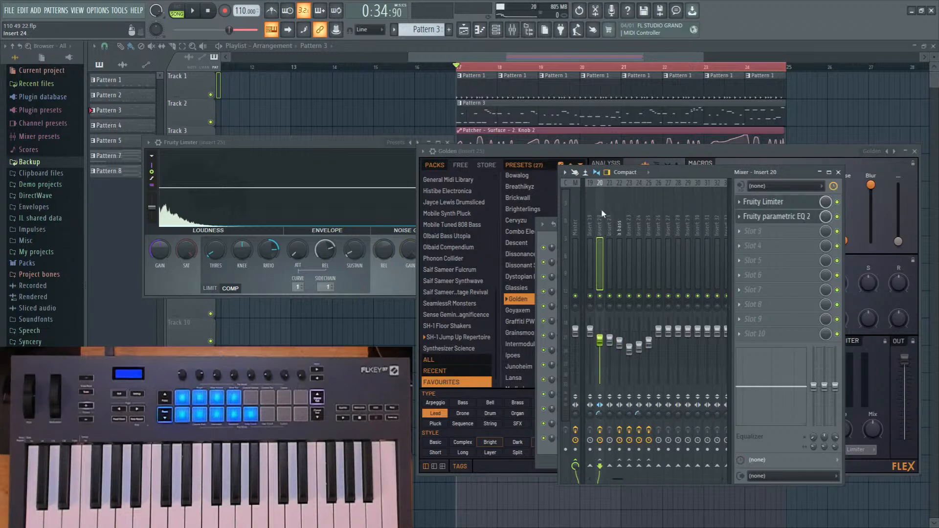
Wrap the Golden FLEX channel in Patcher by adding Patcher from the plugin picker onto that channel.
click(496, 34)
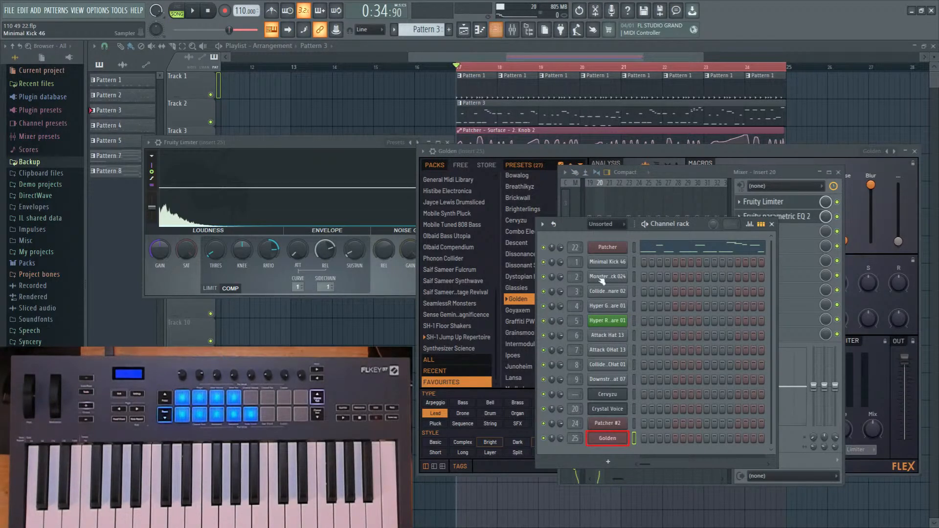
click(607, 438)
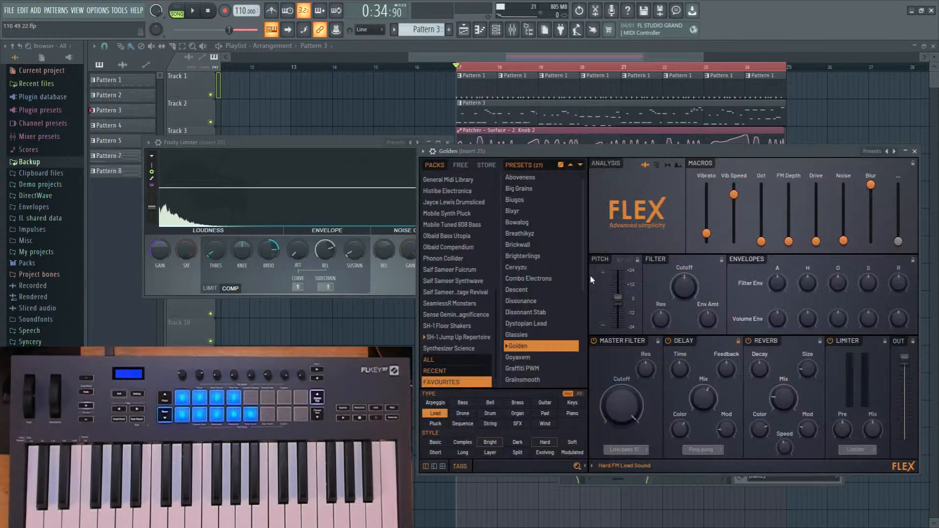
click(496, 34)
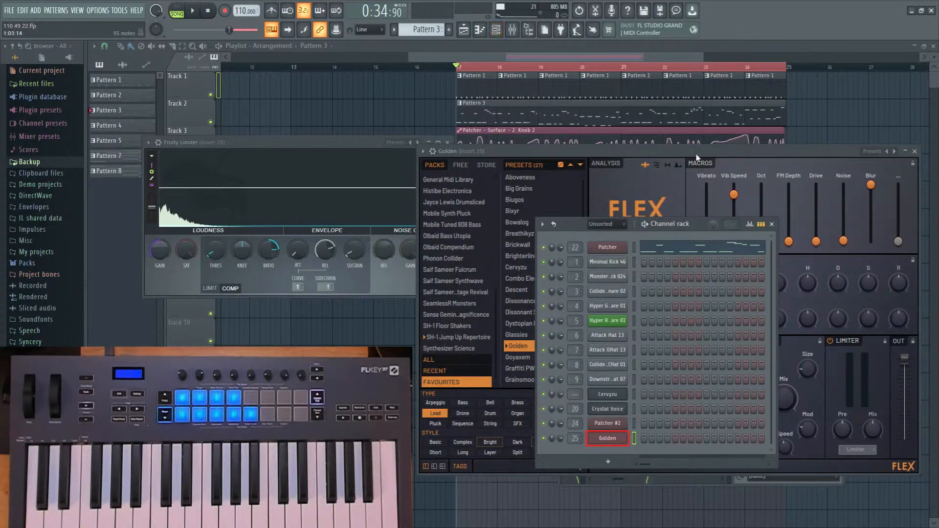
key(F8)
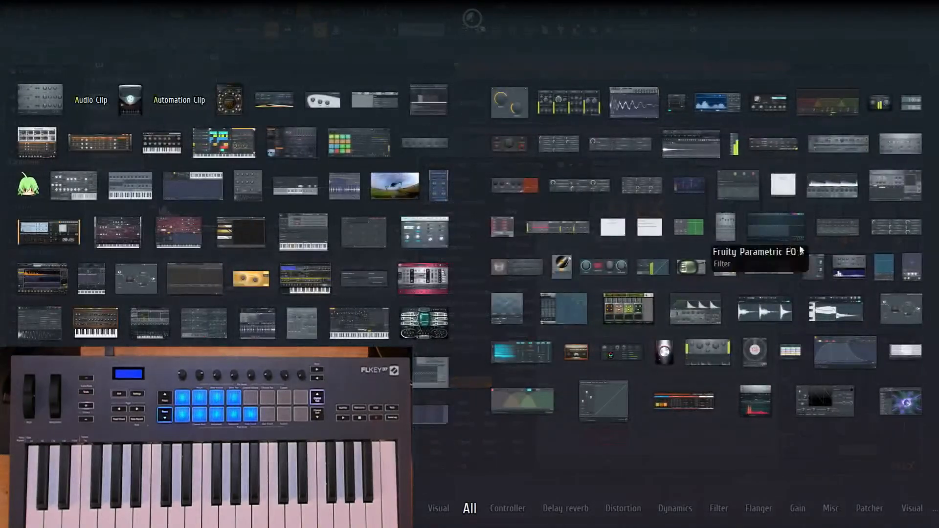
drag(137, 283, 611, 443)
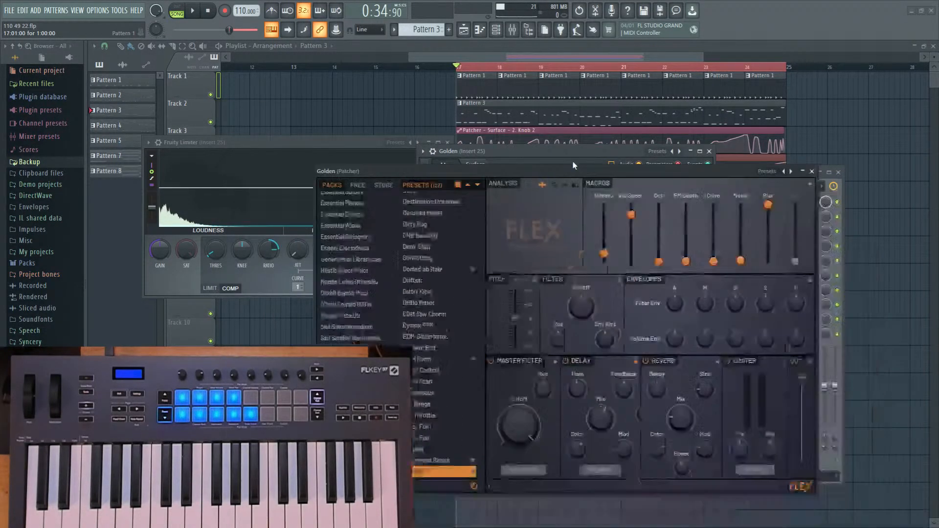
Copy the Golden FLEX plugin out of the Patcher map into the Channel rack as its own FLEX channel.
drag(735, 158, 657, 98)
drag(659, 88, 271, 63)
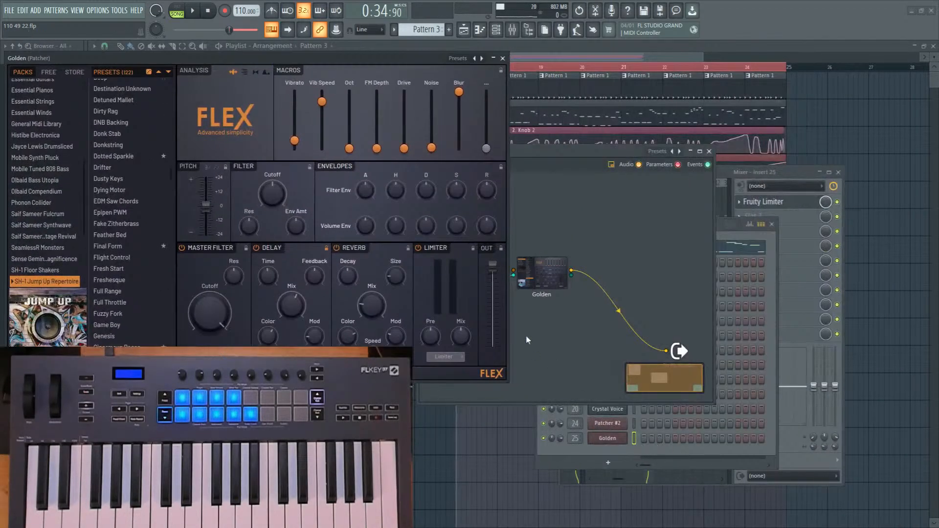
click(557, 283)
right_click(541, 276)
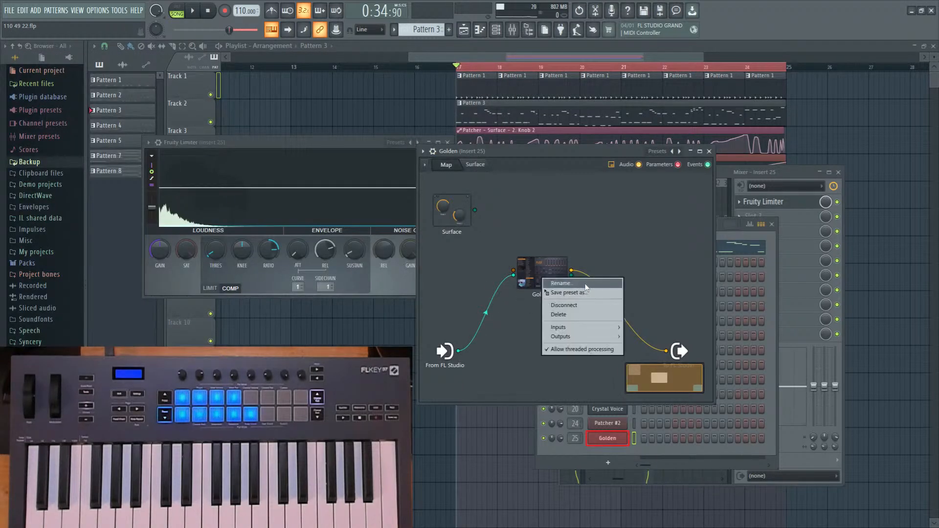
drag(585, 293, 626, 450)
Delete the Golden Patcher channel from the Channel rack.
right_click(623, 440)
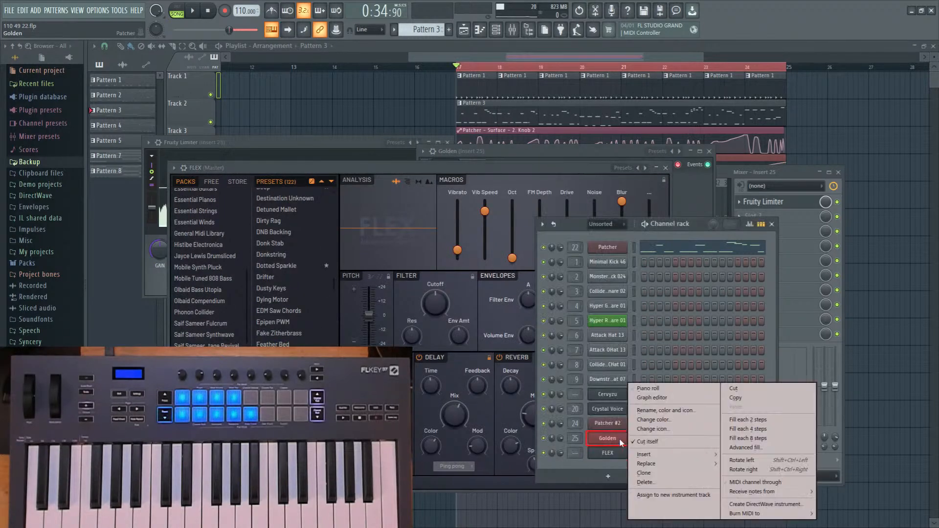
click(673, 482)
key(Return)
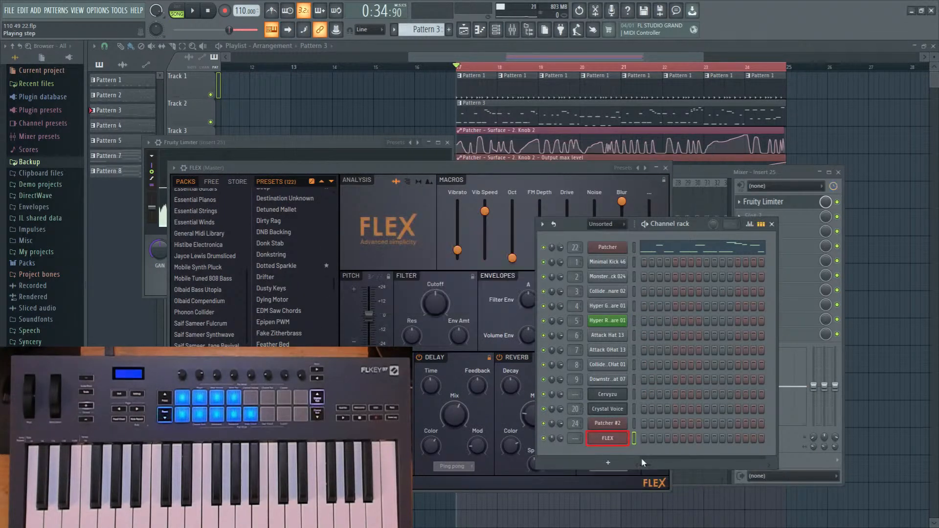
Open the new FLEX channel and lower its Blur macro to the minimum.
click(621, 441)
click(621, 441)
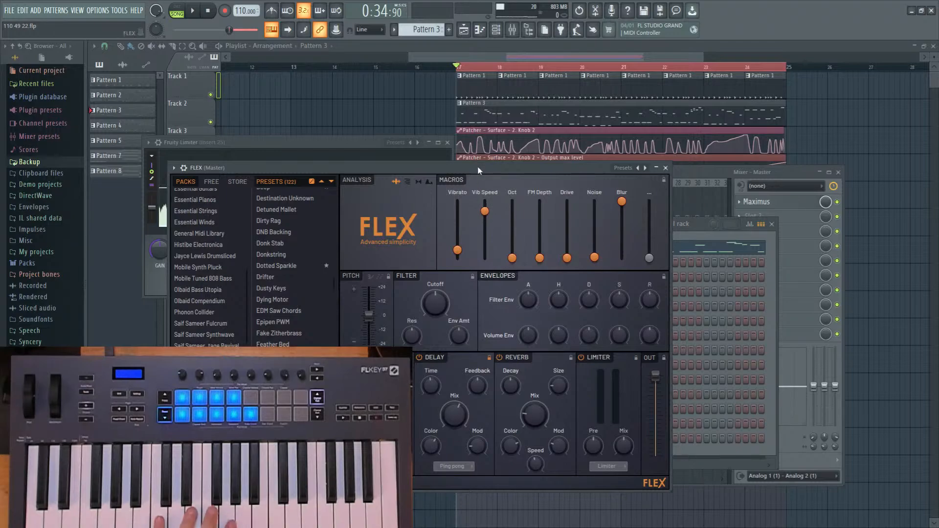
drag(415, 167, 611, 128)
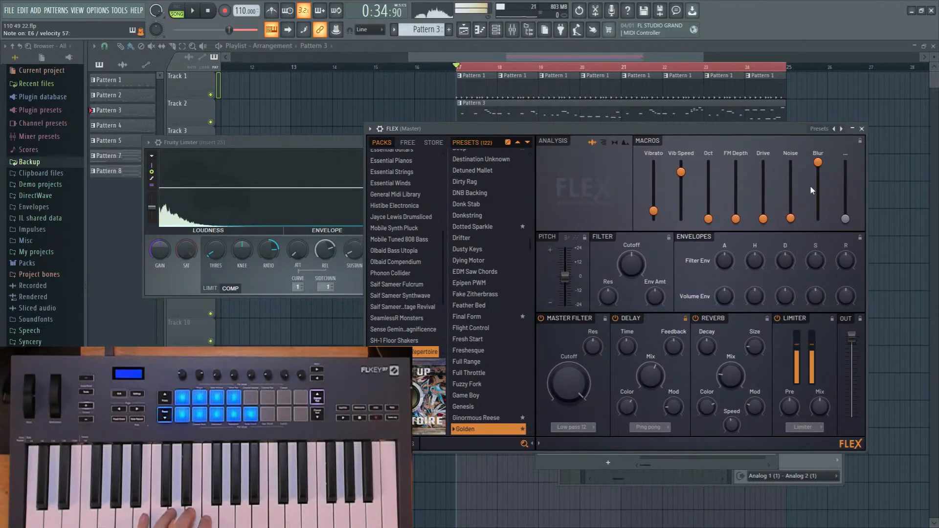
drag(817, 163, 817, 219)
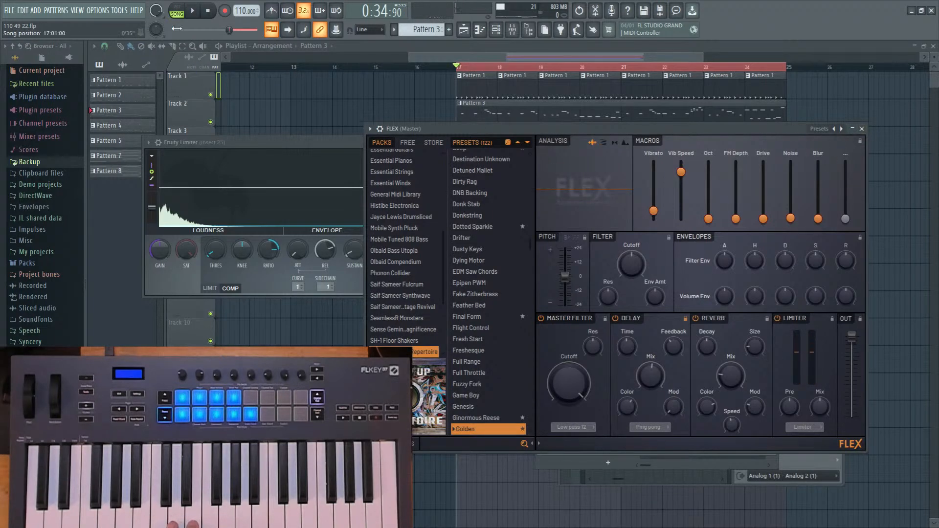
Try the FLEX lead over the looped arrangement, stop playback, and switch the analysis display to the spectrogram.
key(space)
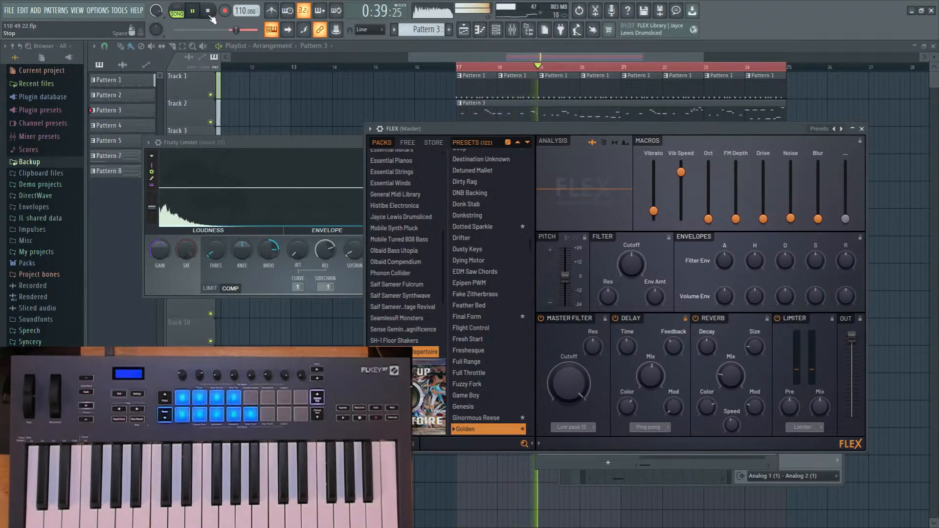
key(space)
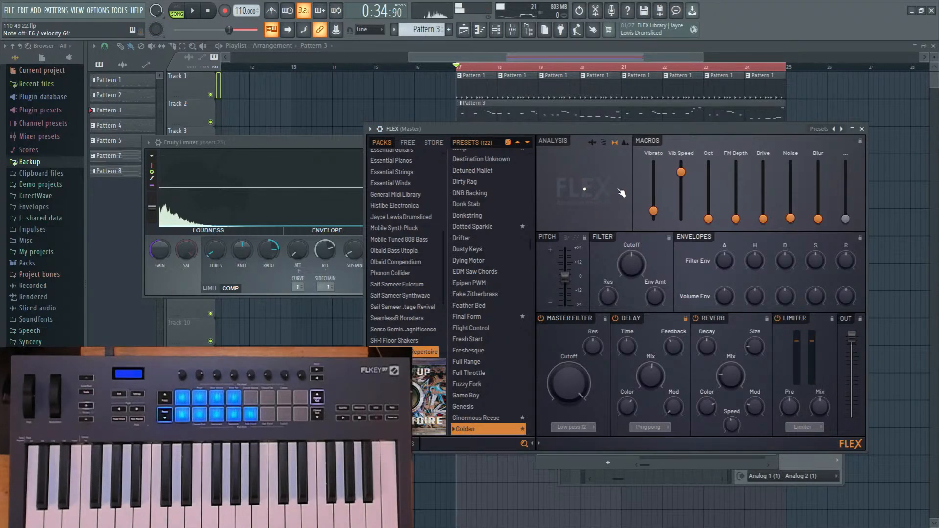
click(604, 143)
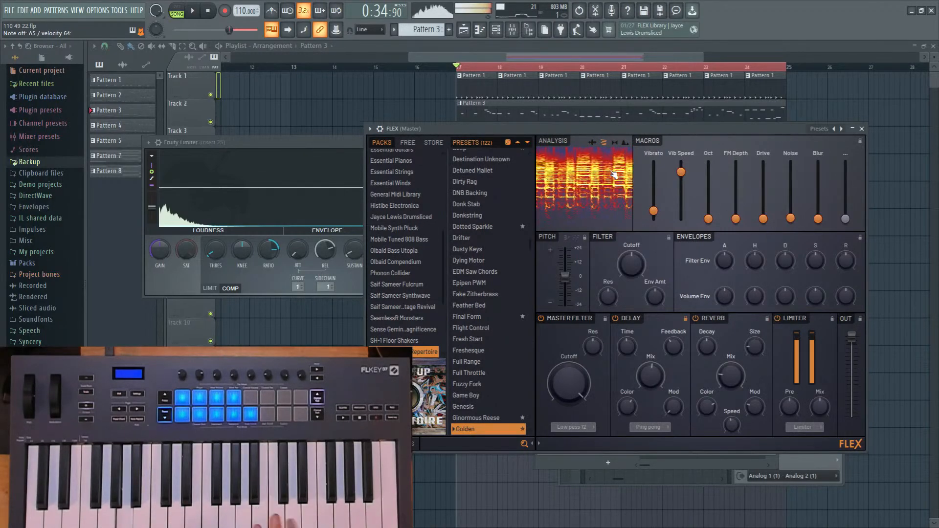
Route the FLEX channel to mixer insert 25 and try it over the looped arrangement, ending with playback stopped.
key(space)
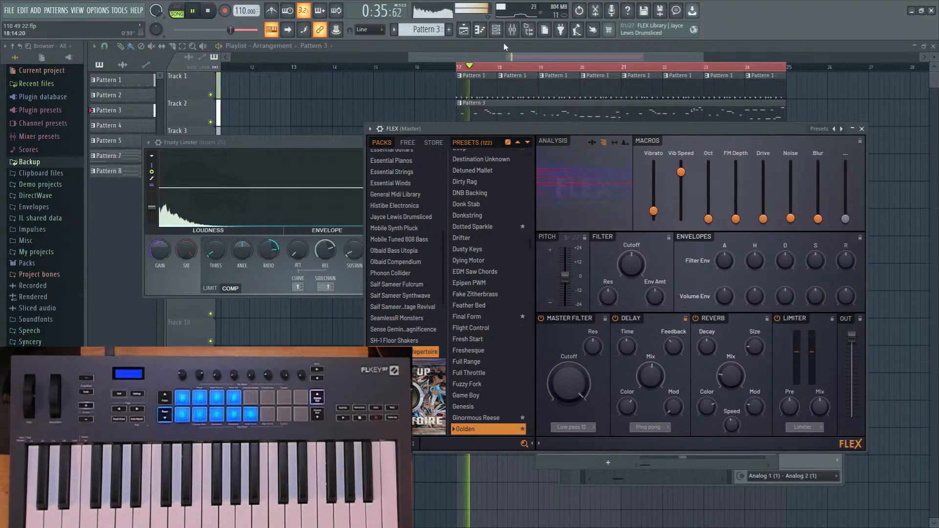
click(512, 30)
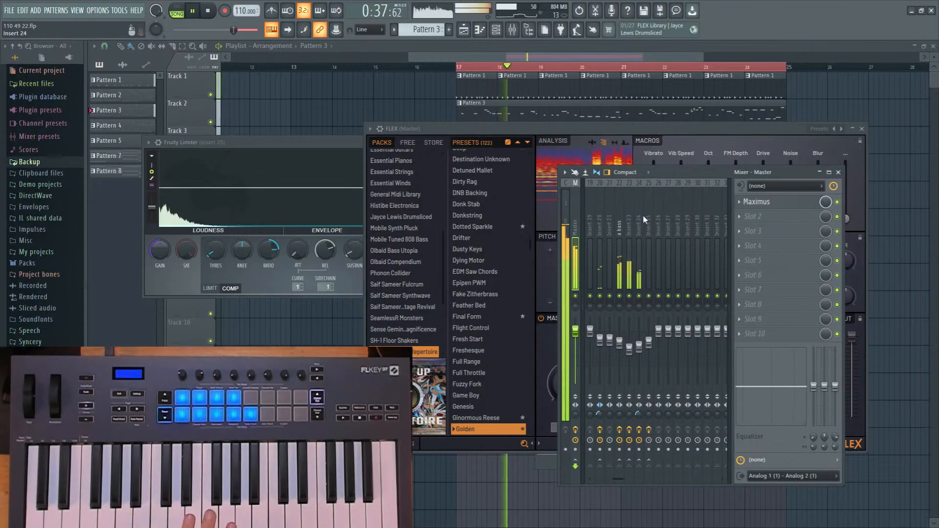
scroll(642, 215, up, 6)
click(538, 173)
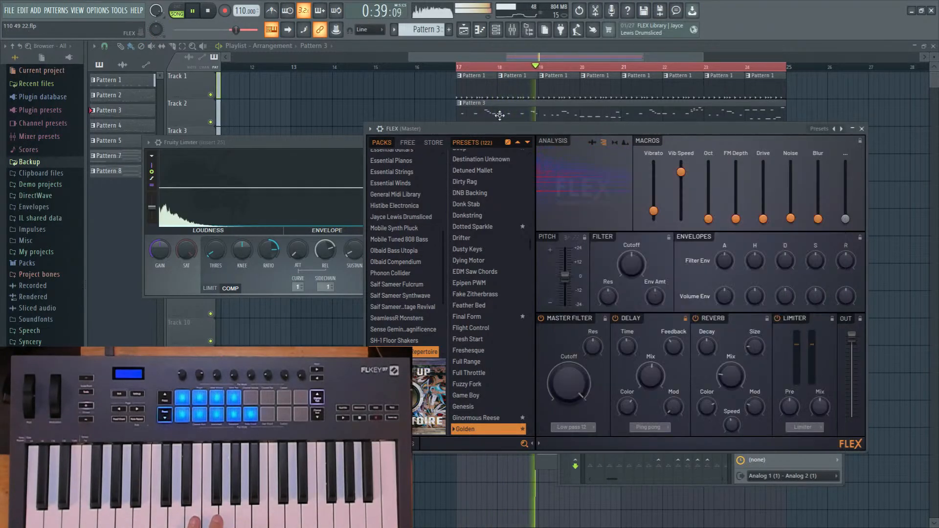
click(497, 30)
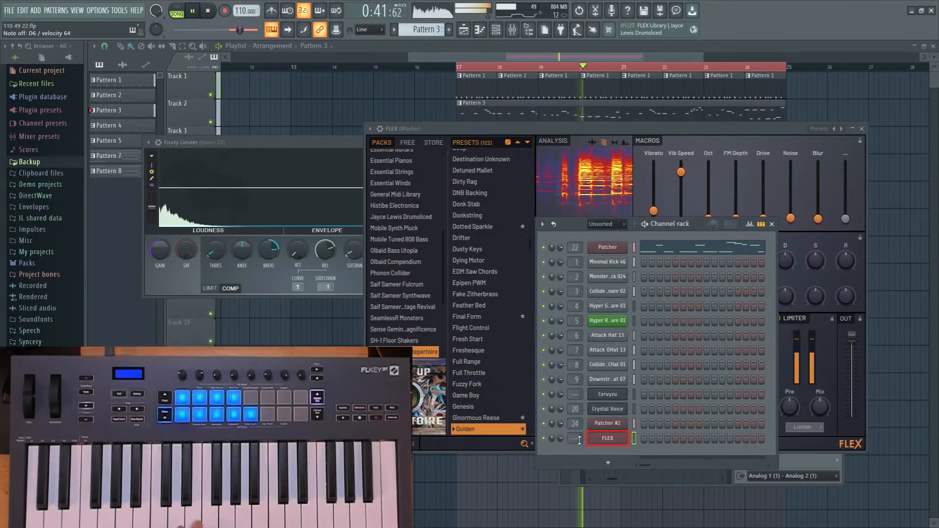
key(F9)
drag(571, 438, 572, 395)
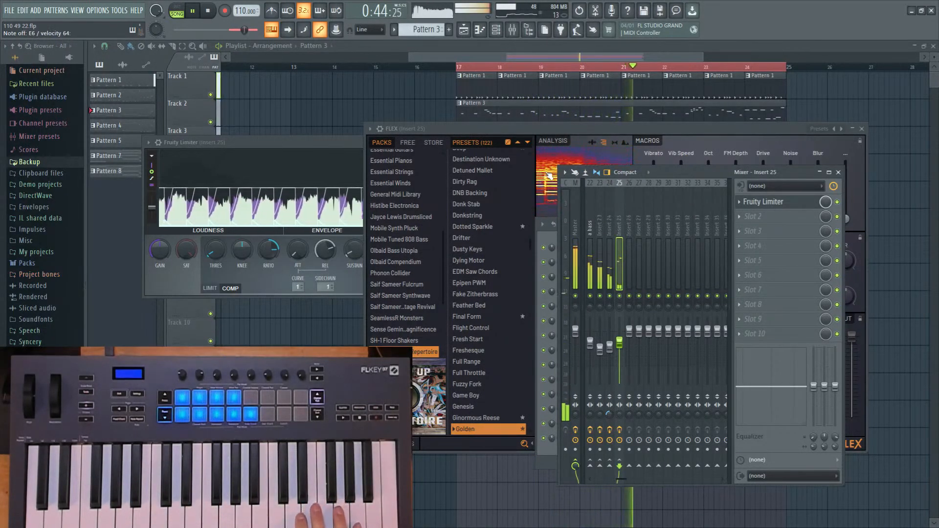
key(space)
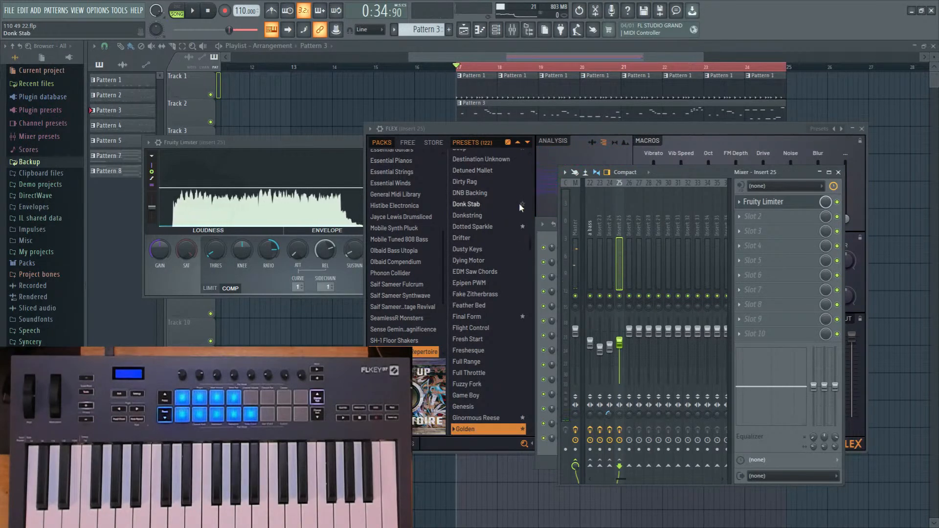
click(509, 229)
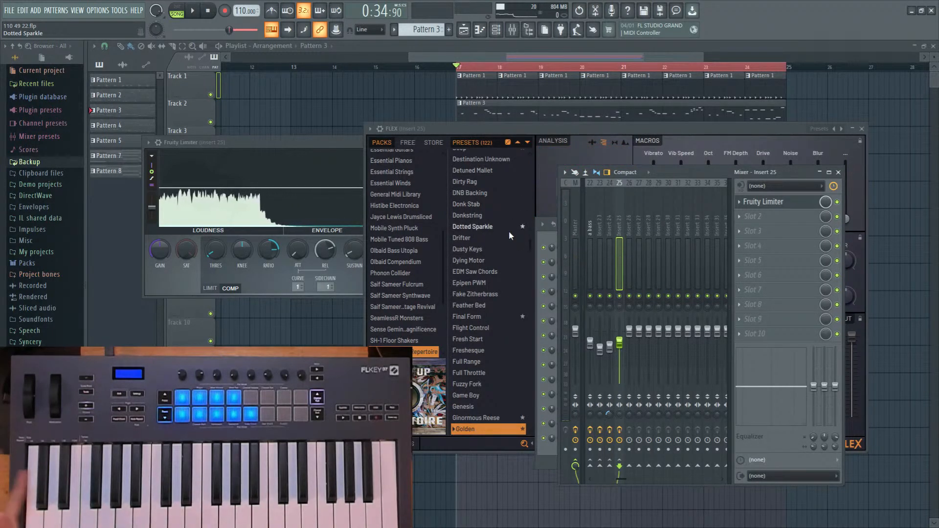
click(512, 217)
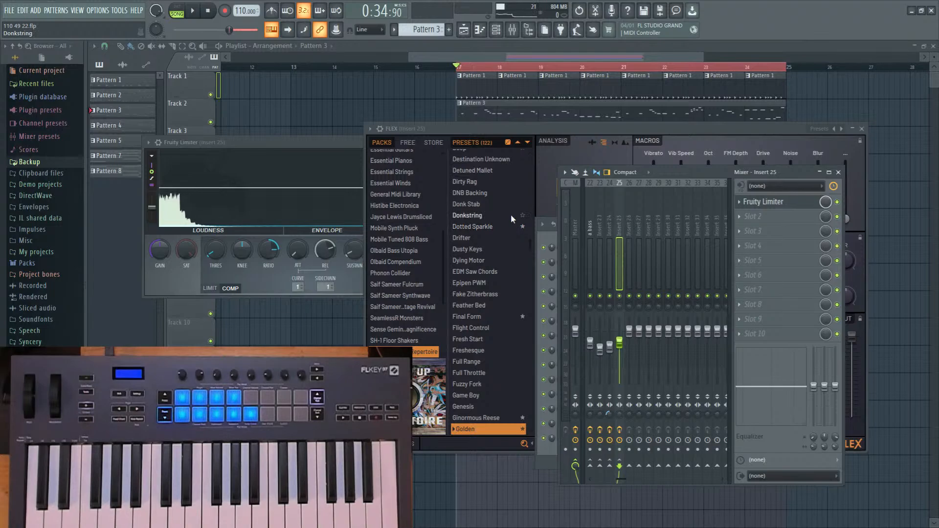
click(501, 227)
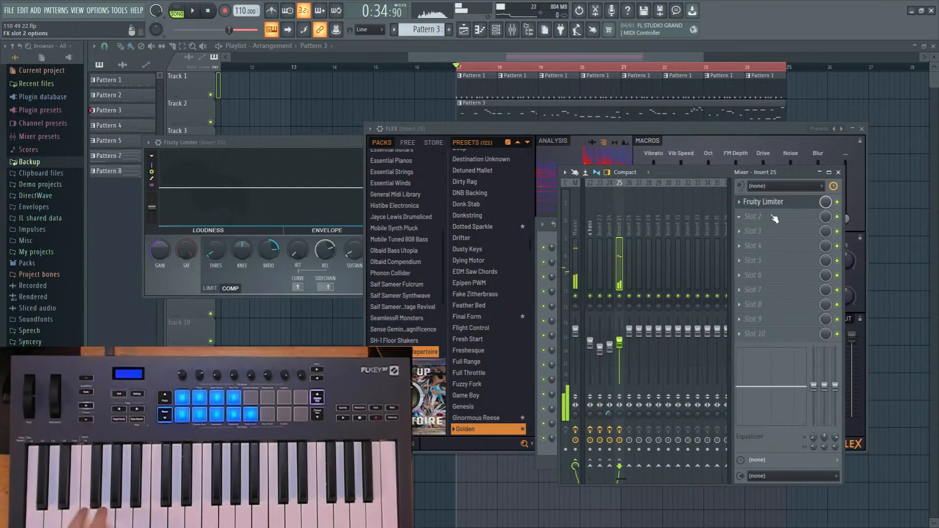
Add Fruity Parametric EQ 2 to slot 2 of mixer insert 25 and cut the lows and mids with bands 1, 4 and 5.
click(753, 216)
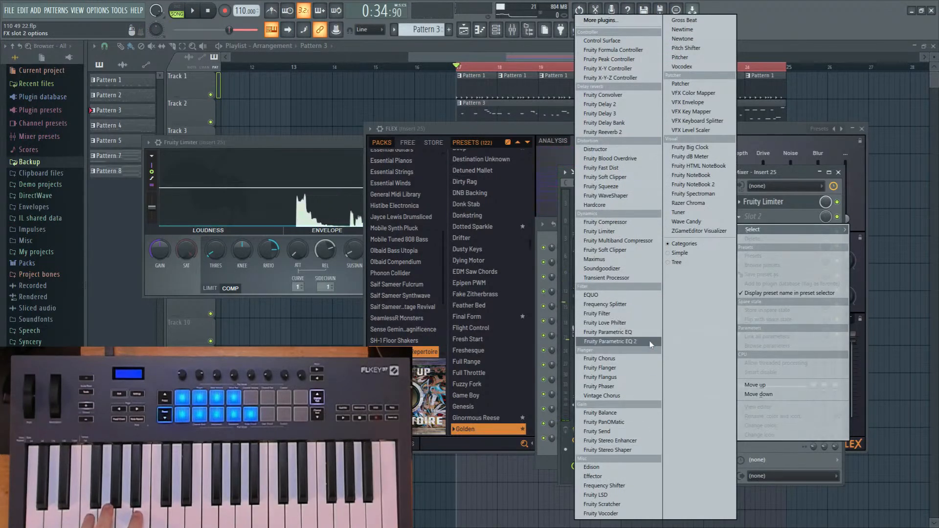
click(606, 342)
right_click(202, 238)
mouse_move(210, 264)
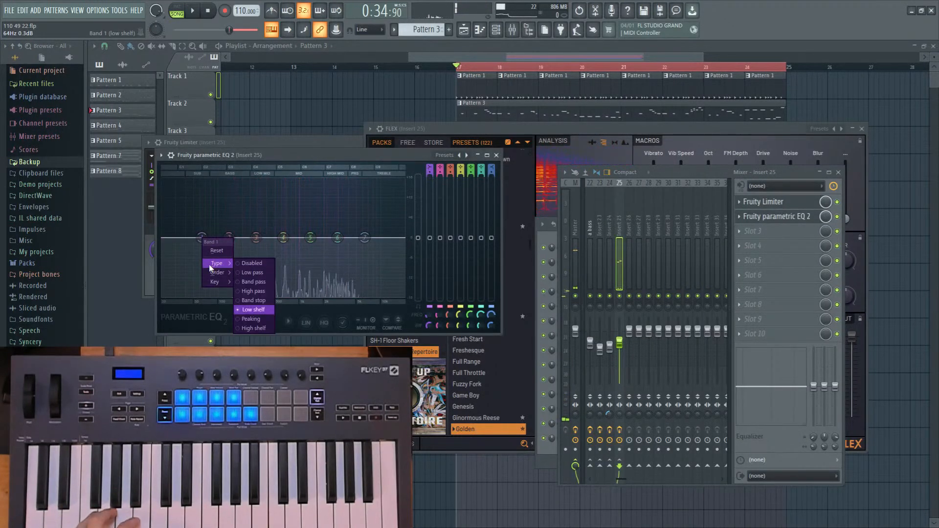
click(282, 248)
drag(279, 261, 355, 237)
drag(201, 237, 222, 283)
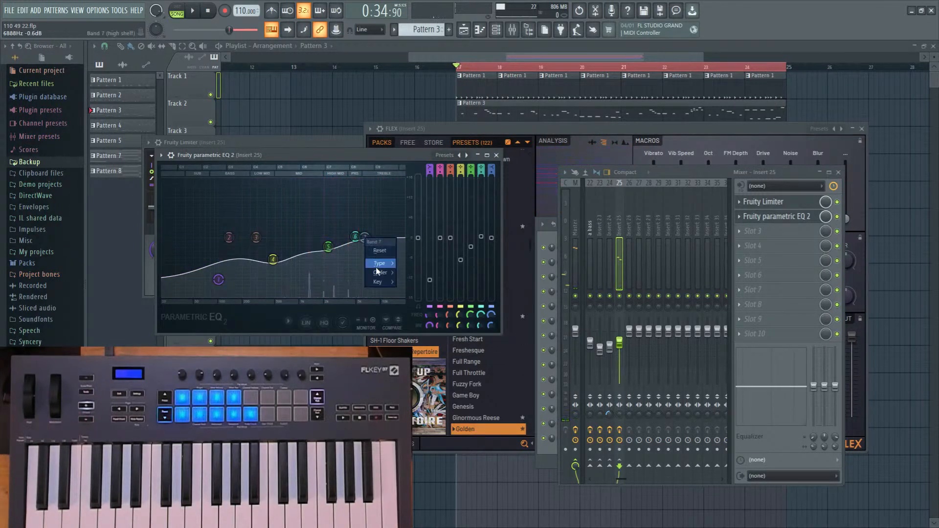
Change EQ band 7 to a low pass with its cutoff at about 7 kHz.
click(416, 272)
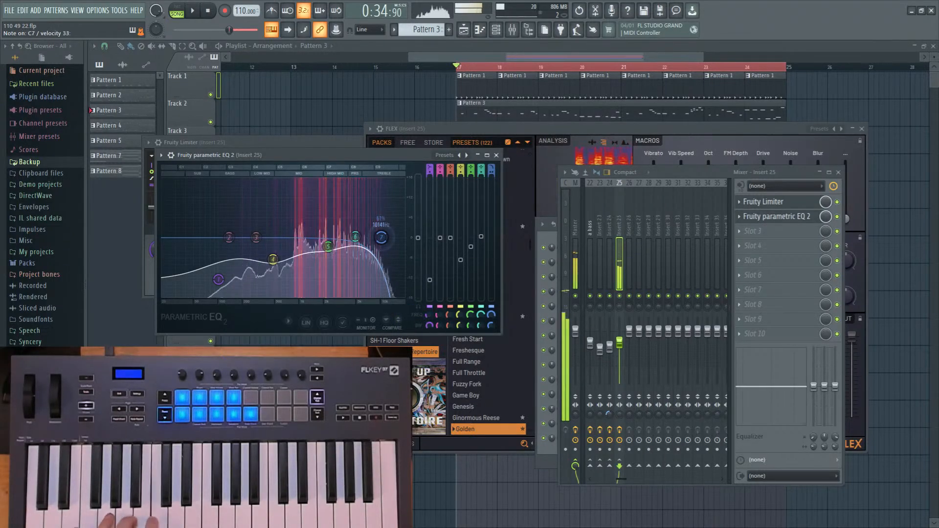
drag(381, 238, 364, 238)
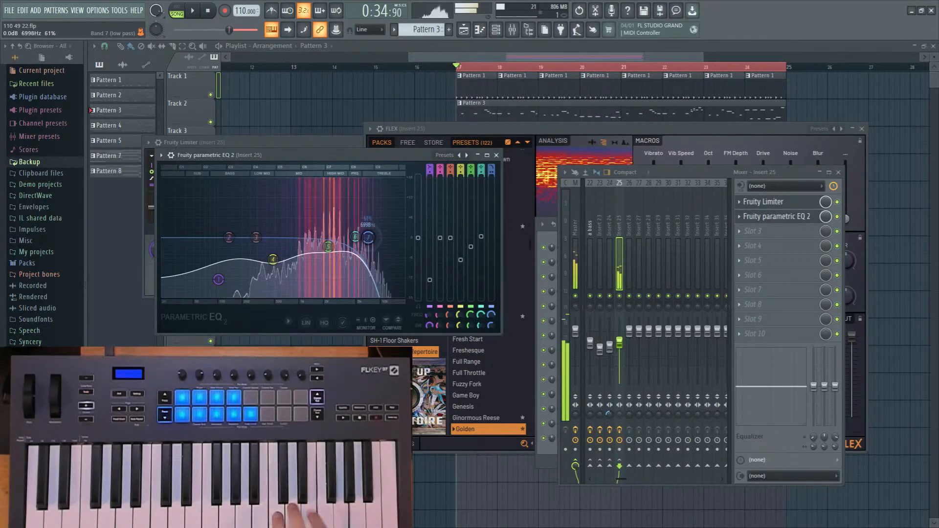
drag(349, 237, 367, 238)
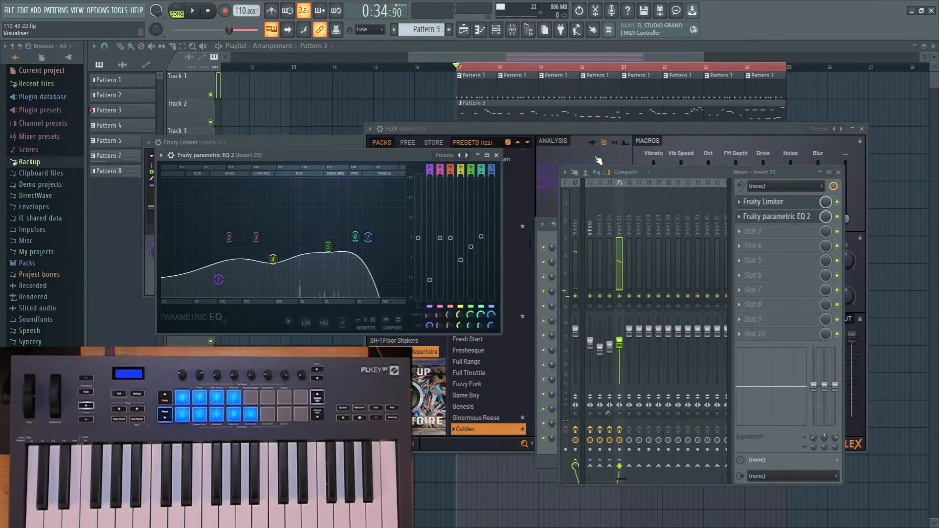
Return to the playlist, add a Slicex channel from the plugin picker, and place its window over the arrangement.
click(479, 29)
click(495, 29)
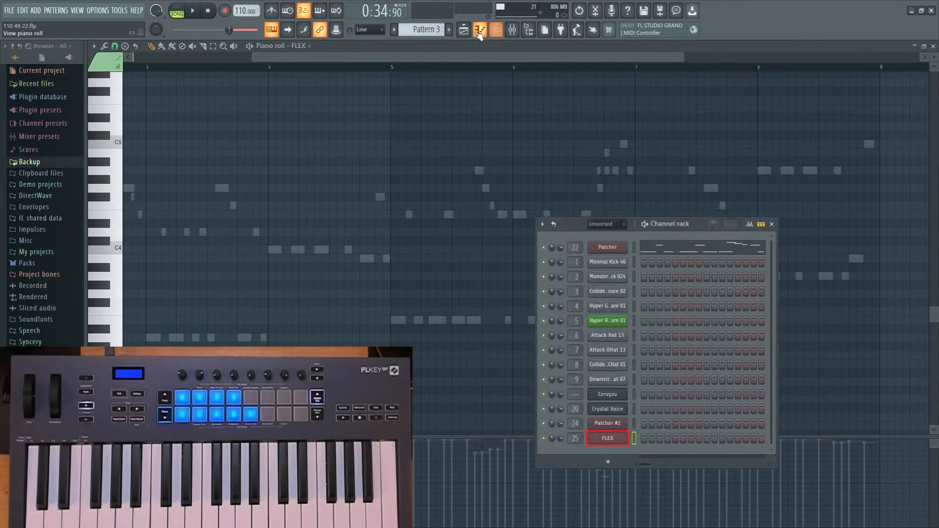
click(463, 29)
key(F8)
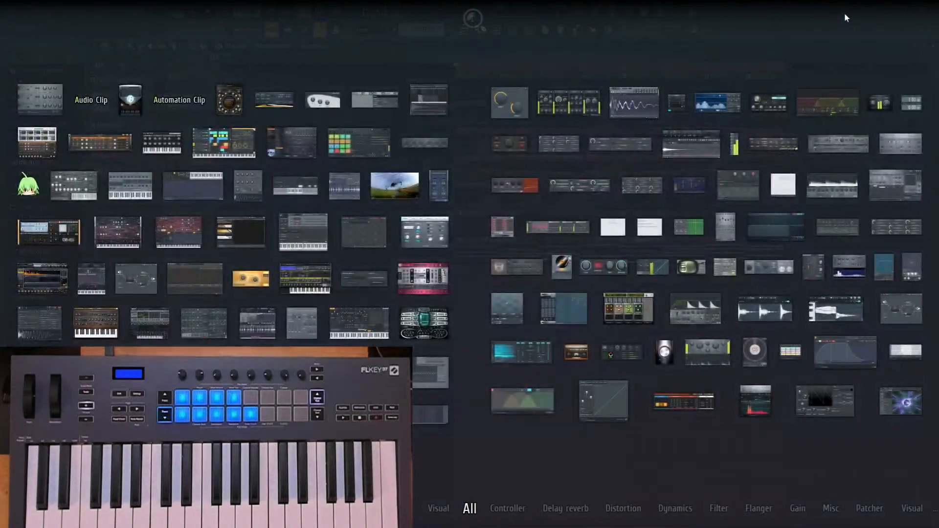
click(258, 322)
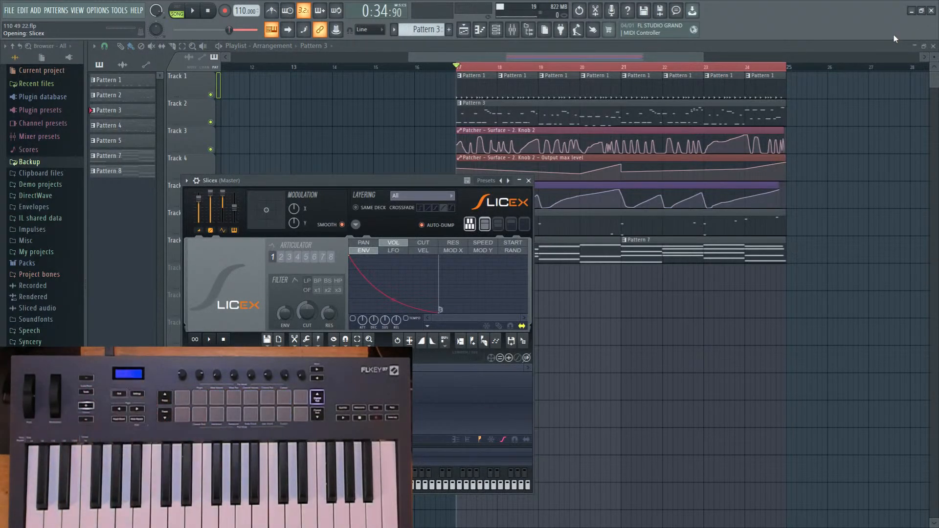
drag(326, 183, 585, 86)
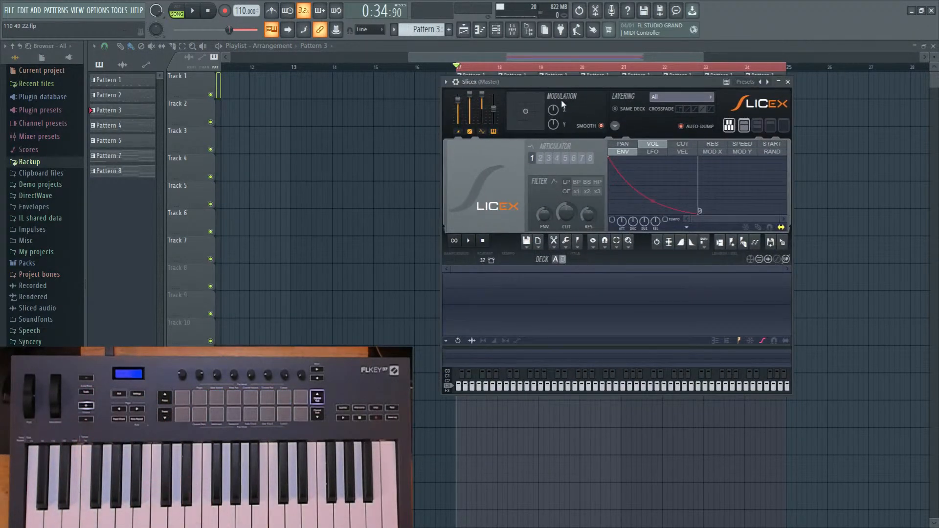
Load the DL Breaker loop from the Loops folder of Packs into Slicex and try out its slices.
click(32, 265)
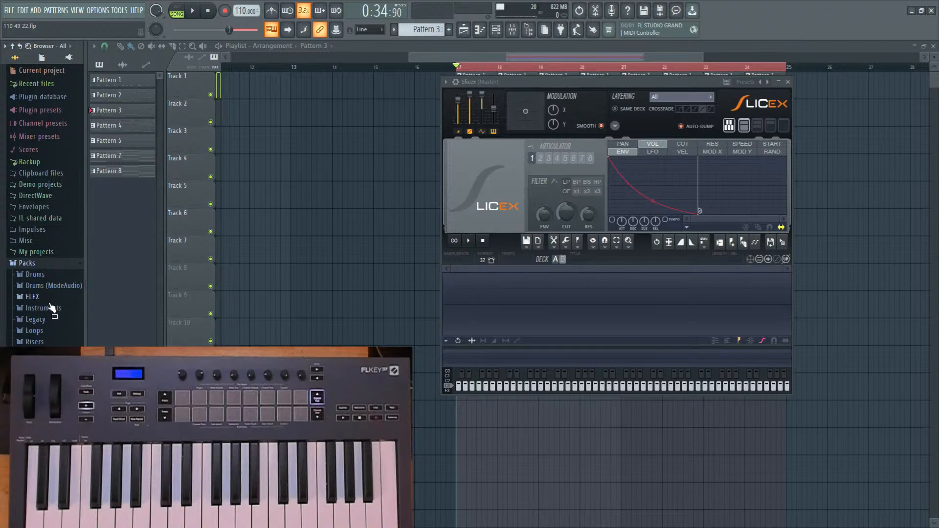
click(47, 332)
drag(509, 272, 510, 274)
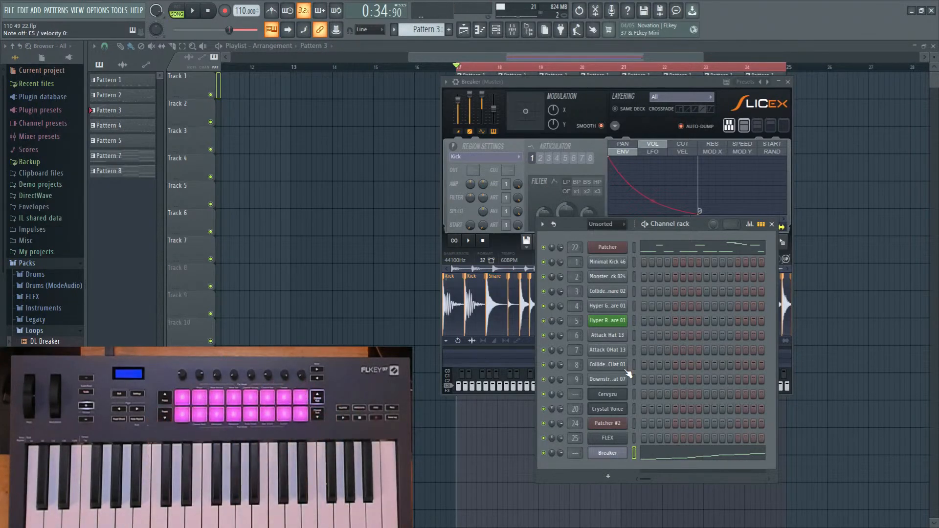
click(585, 87)
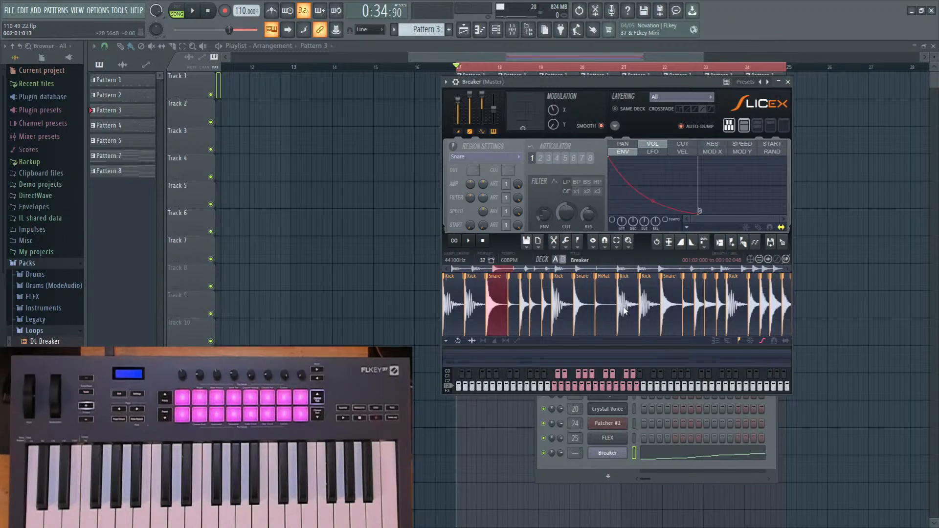
Collapse the Loops folder in the browser and reset Slicex to its Default preset.
scroll(49, 269, down, 3)
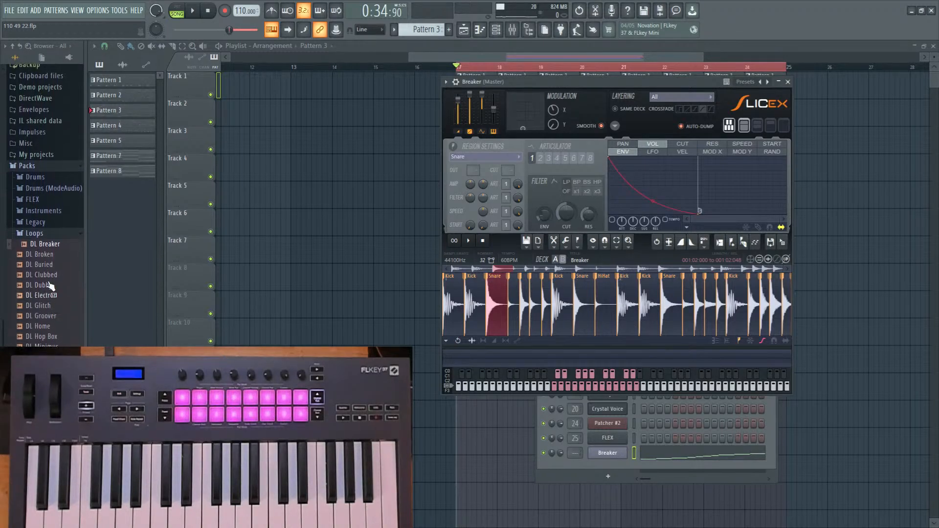
click(59, 236)
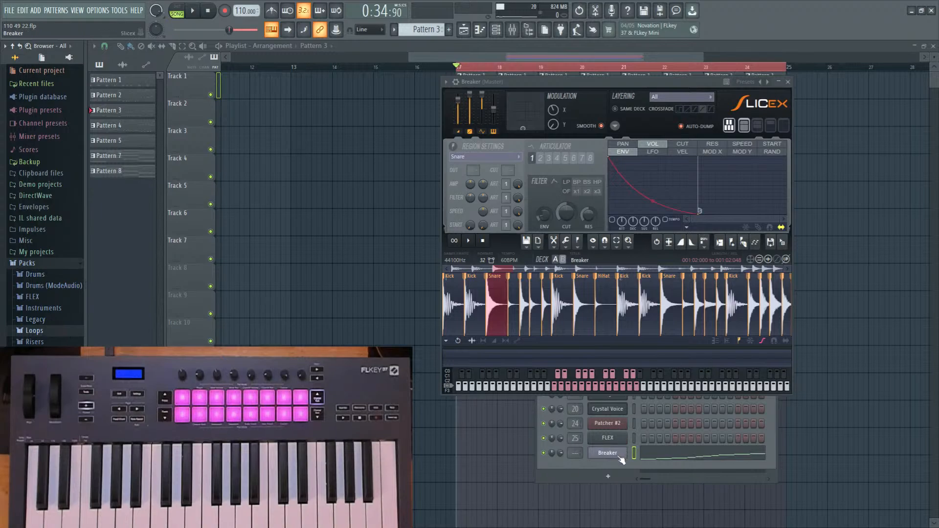
click(767, 82)
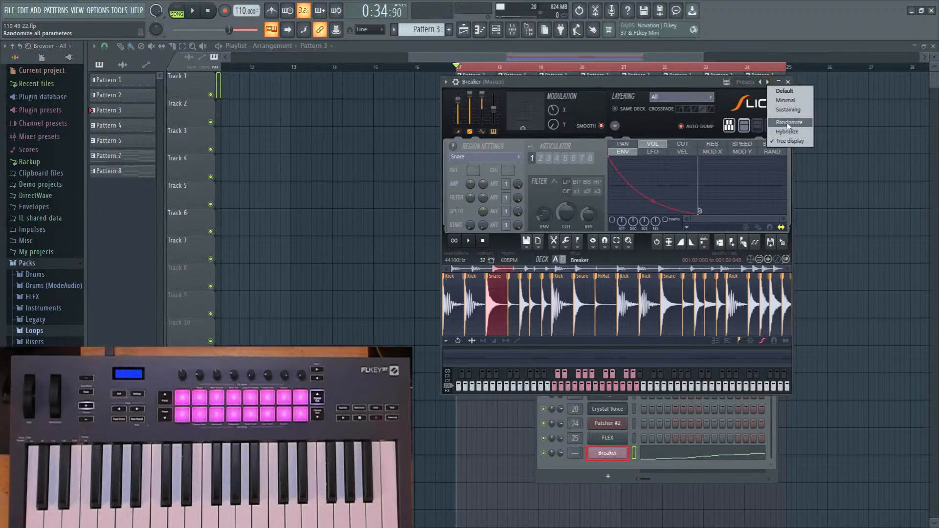
click(785, 91)
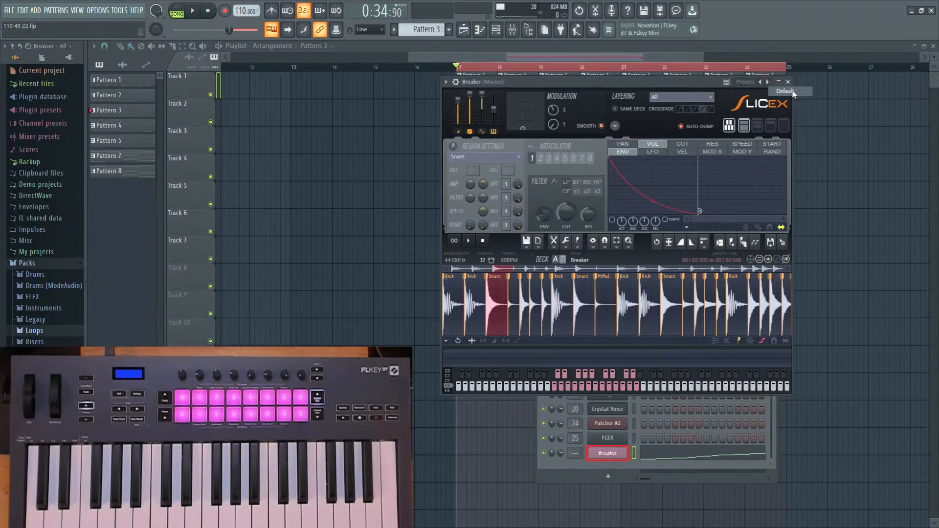
Collapse Packs, browse the sample folders inside Syncery, and widen the browser so the full folder names fit.
click(54, 264)
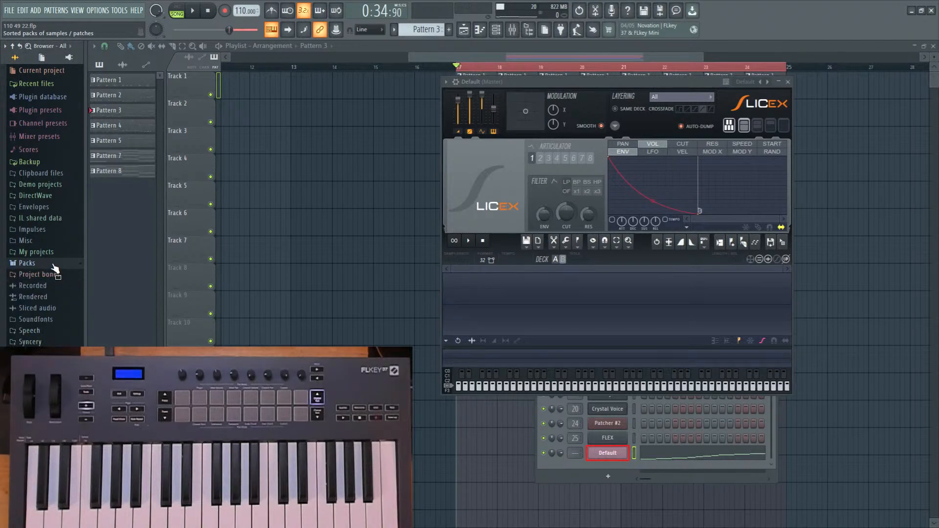
click(56, 342)
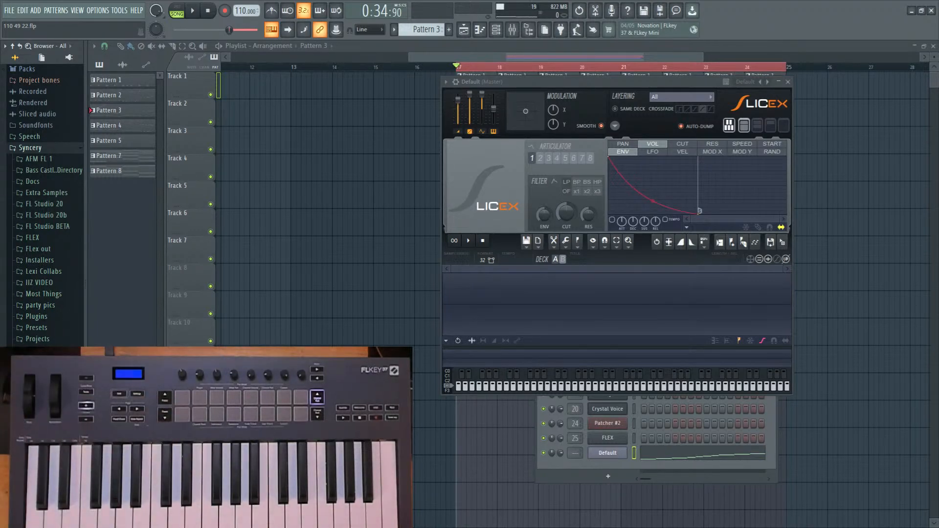
scroll(45, 205, down, 8)
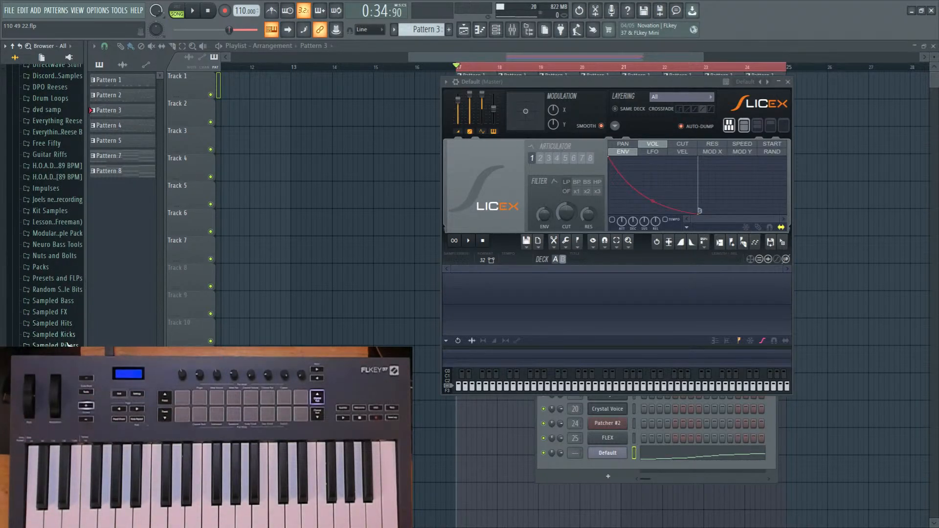
scroll(67, 322, down, 5)
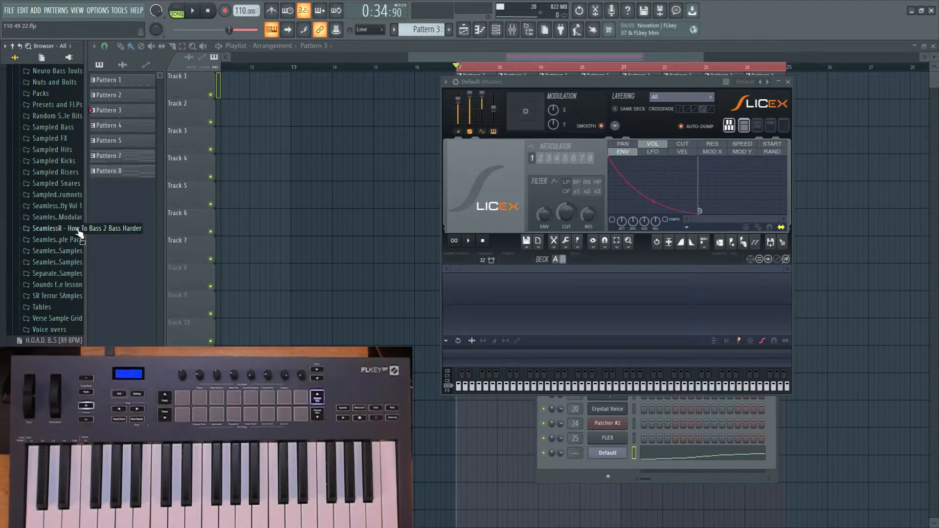
drag(86, 239, 168, 239)
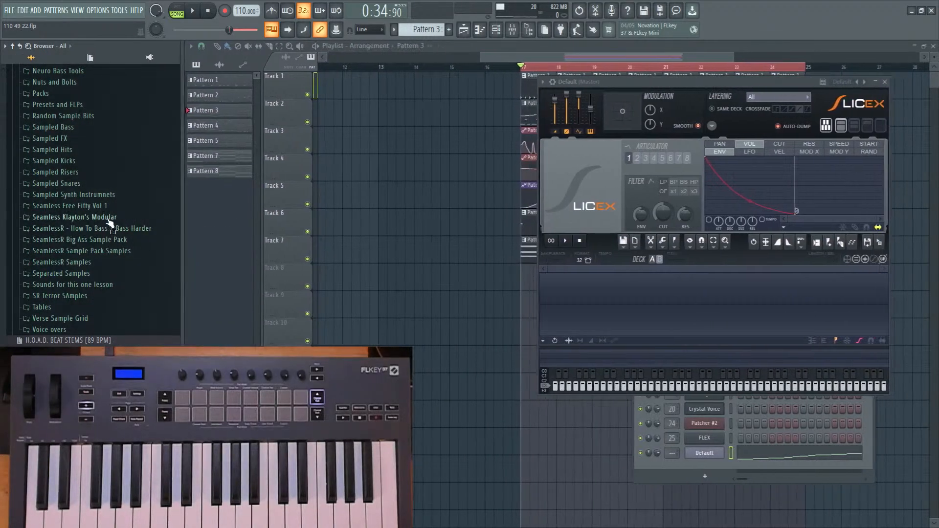
Load the sample {0D03ECC4-BF76-40E3-B1E1-E1729DF4EA77} from the Sliced beats folder of Separated Samples into Slicex.
click(120, 277)
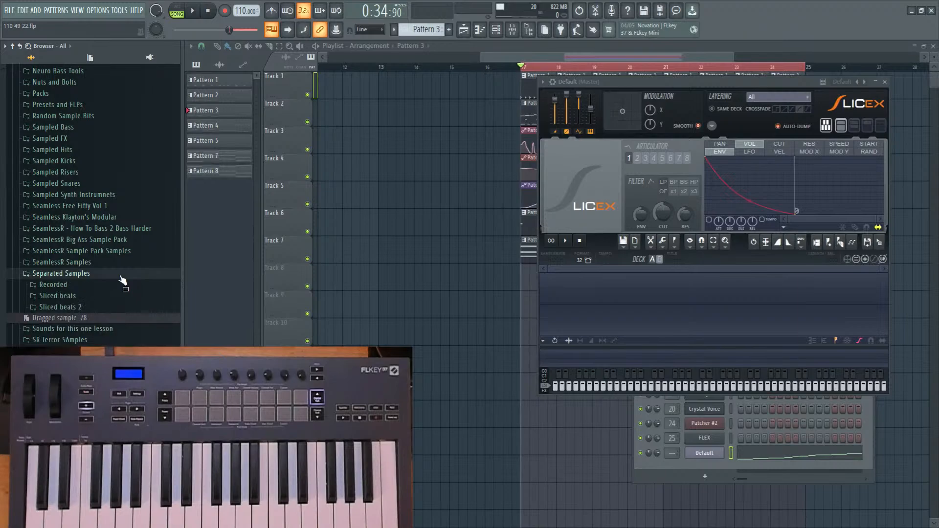
click(122, 297)
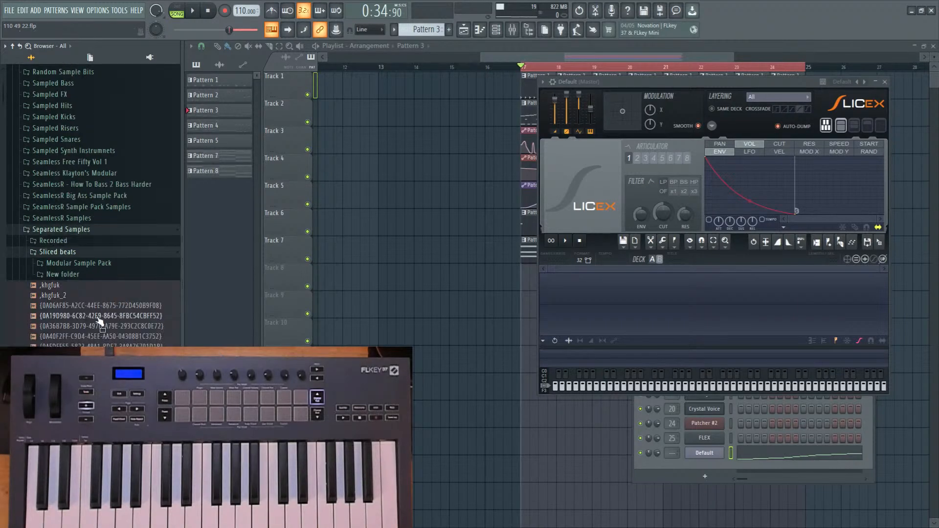
scroll(98, 340, down, 8)
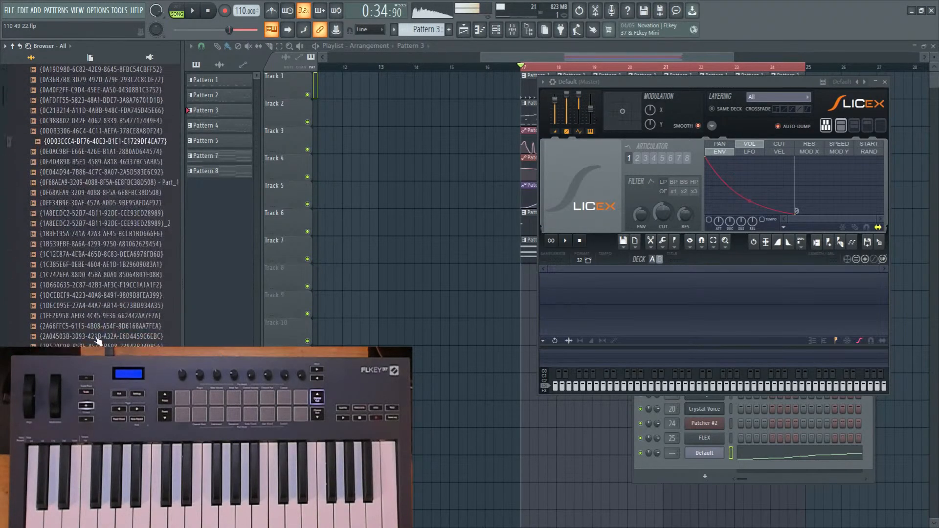
drag(122, 141, 685, 317)
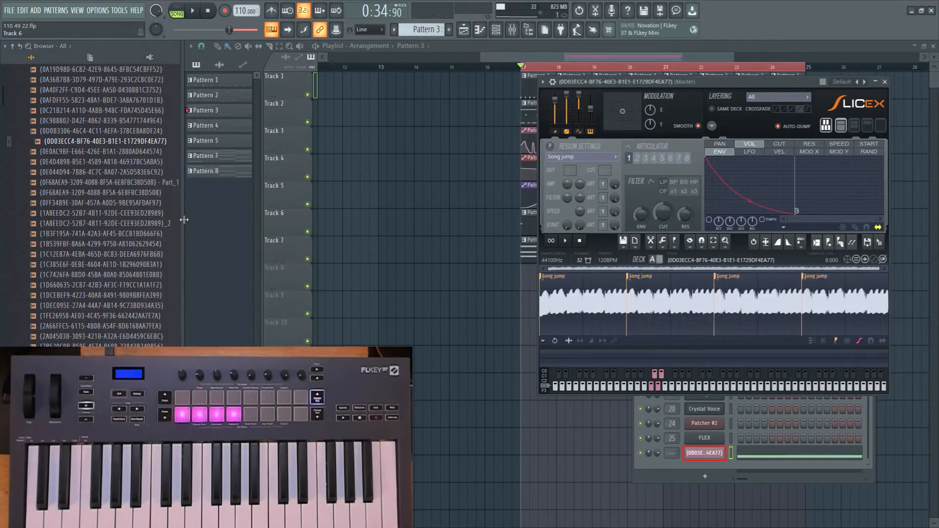
Go back up to the main Syncery folders in the browser and auto-slice the loaded Slicex sample into many short regions.
scroll(145, 258, up, 10)
scroll(146, 258, up, 10)
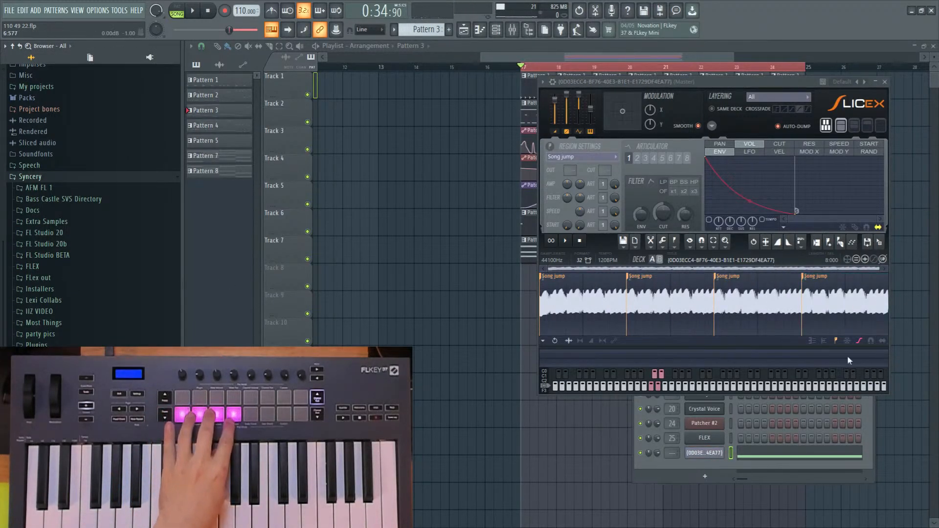
click(841, 243)
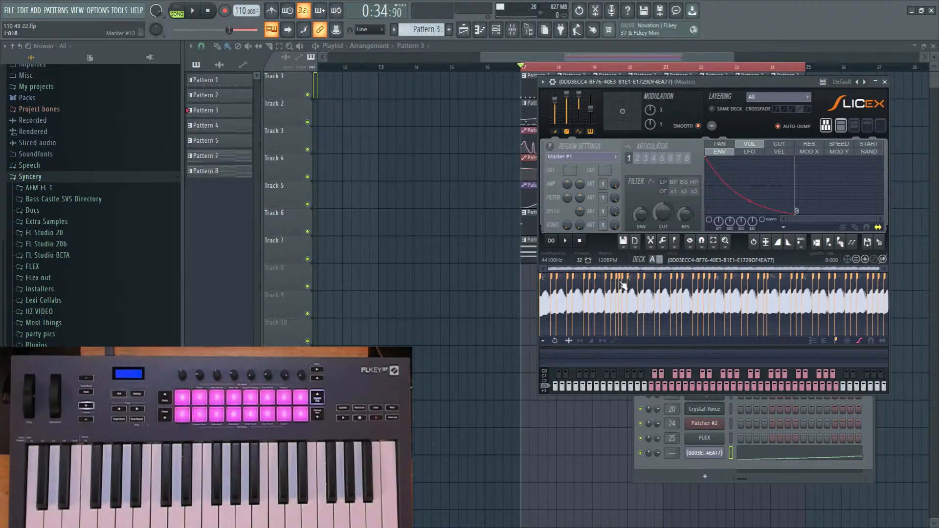
Close Slicex and delete its channel from the channel rack.
click(883, 82)
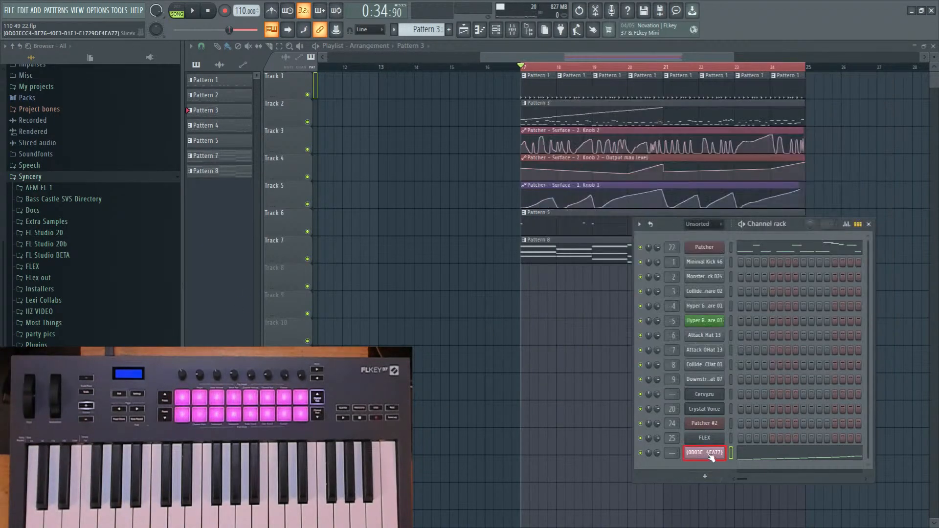
right_click(711, 455)
click(734, 479)
click(522, 301)
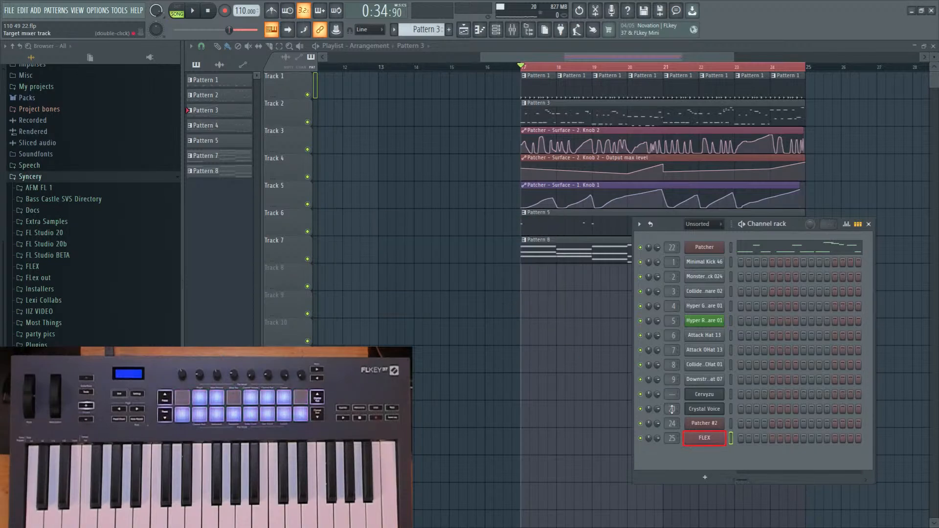
Open the FLEX channel, stop the song playback, and arrange the channel rack and FLEX windows side by side over the playlist.
click(704, 437)
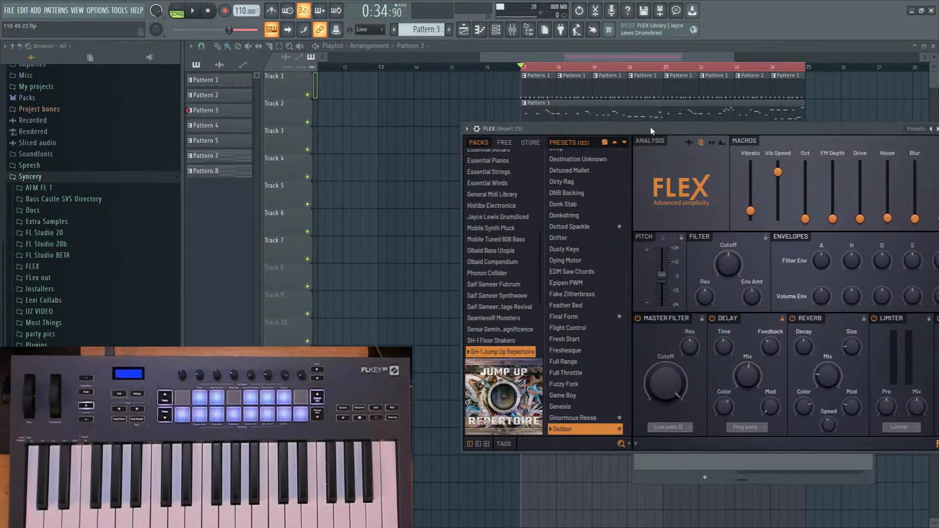
drag(650, 131, 629, 197)
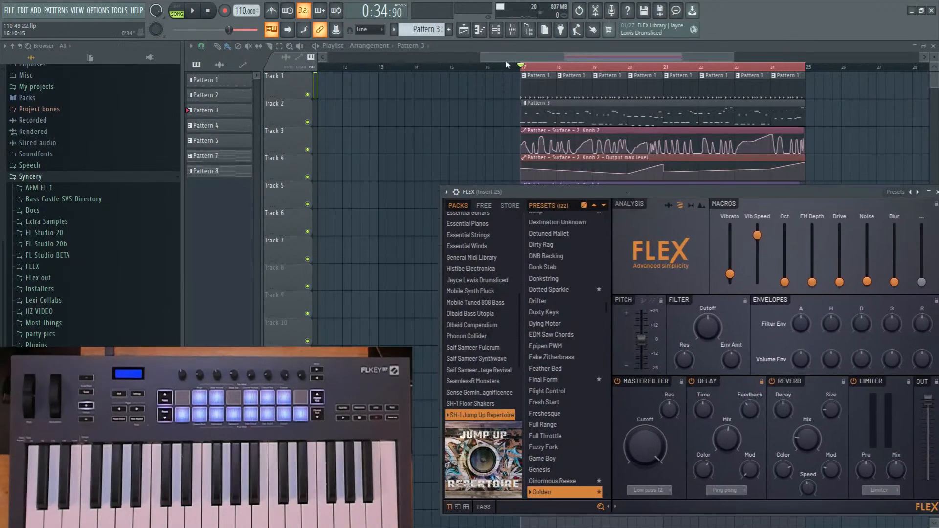
click(497, 33)
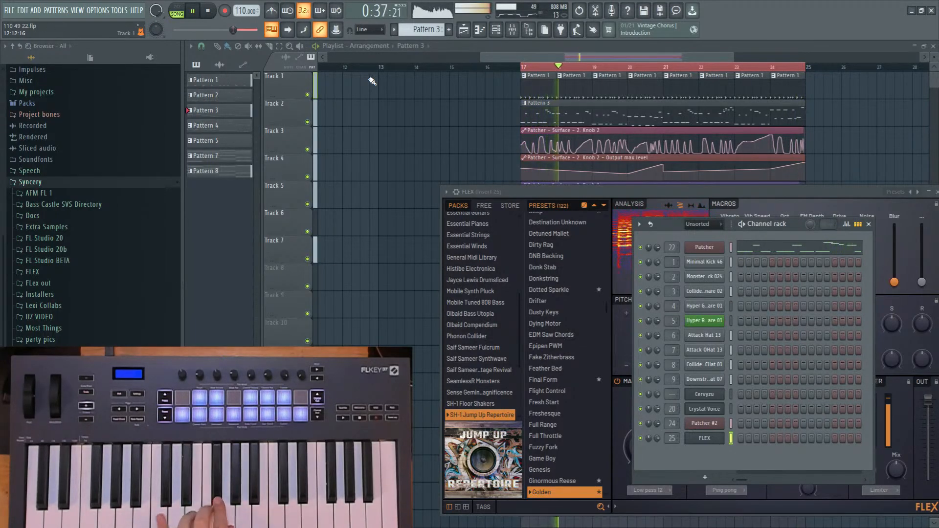
key(space)
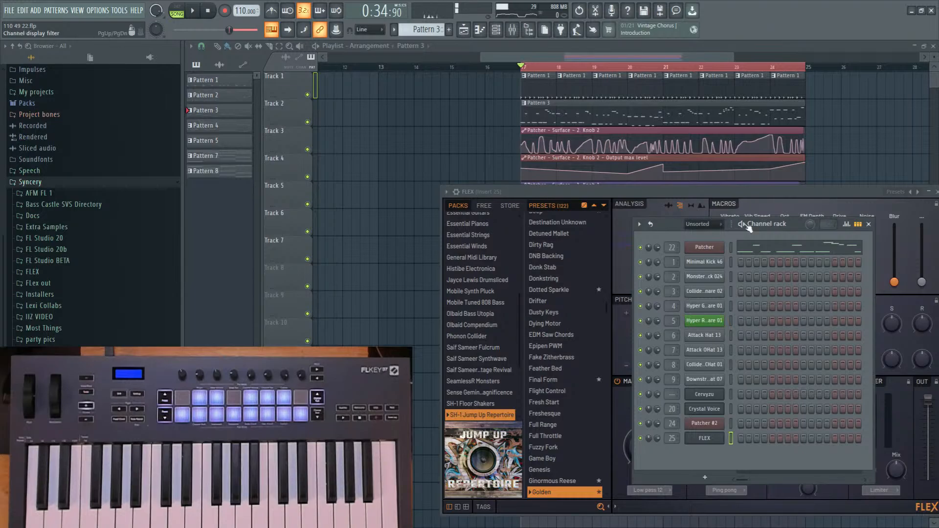
drag(791, 227, 487, 88)
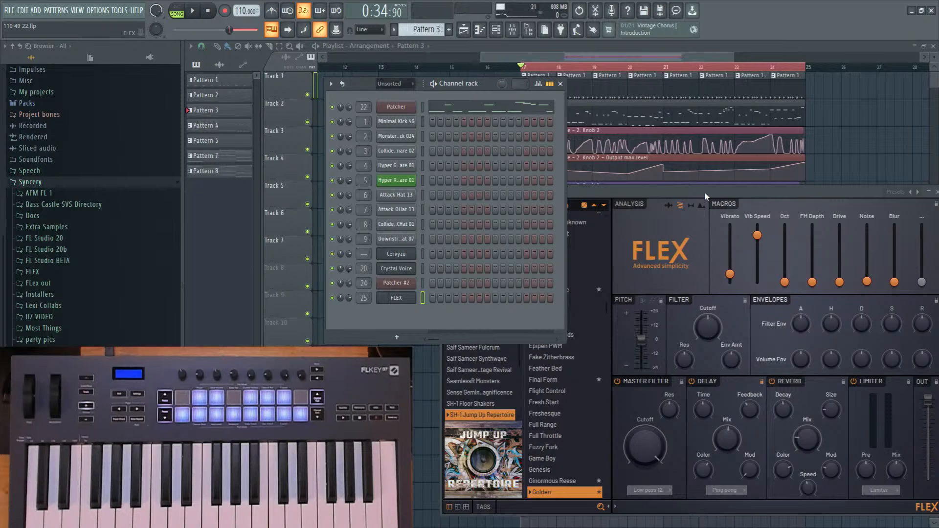
drag(705, 196, 688, 179)
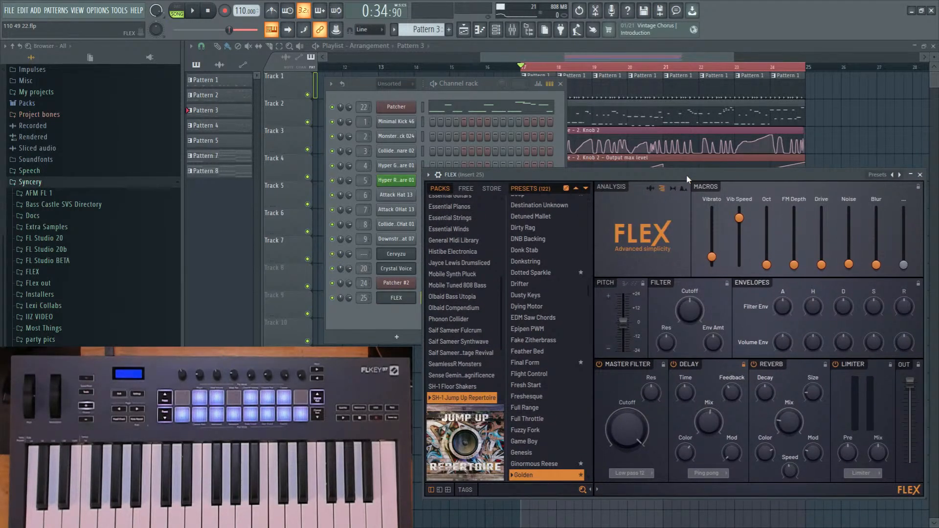